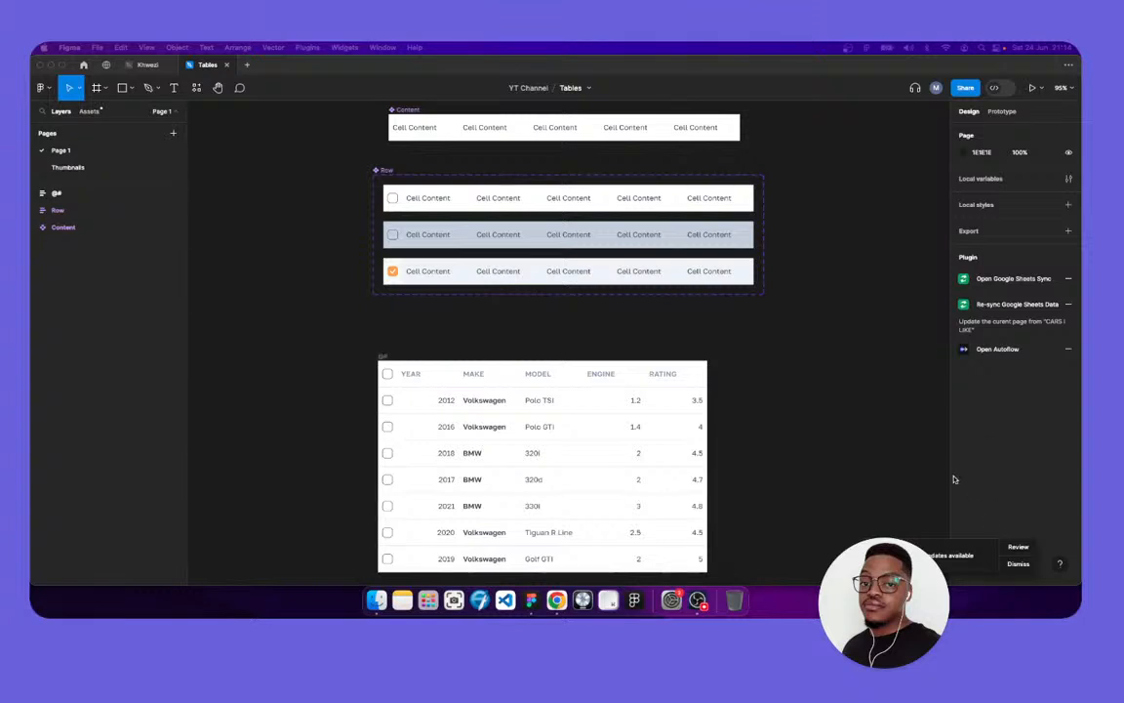
Review the available library updates and apply all of them to the Tables file
click(1015, 548)
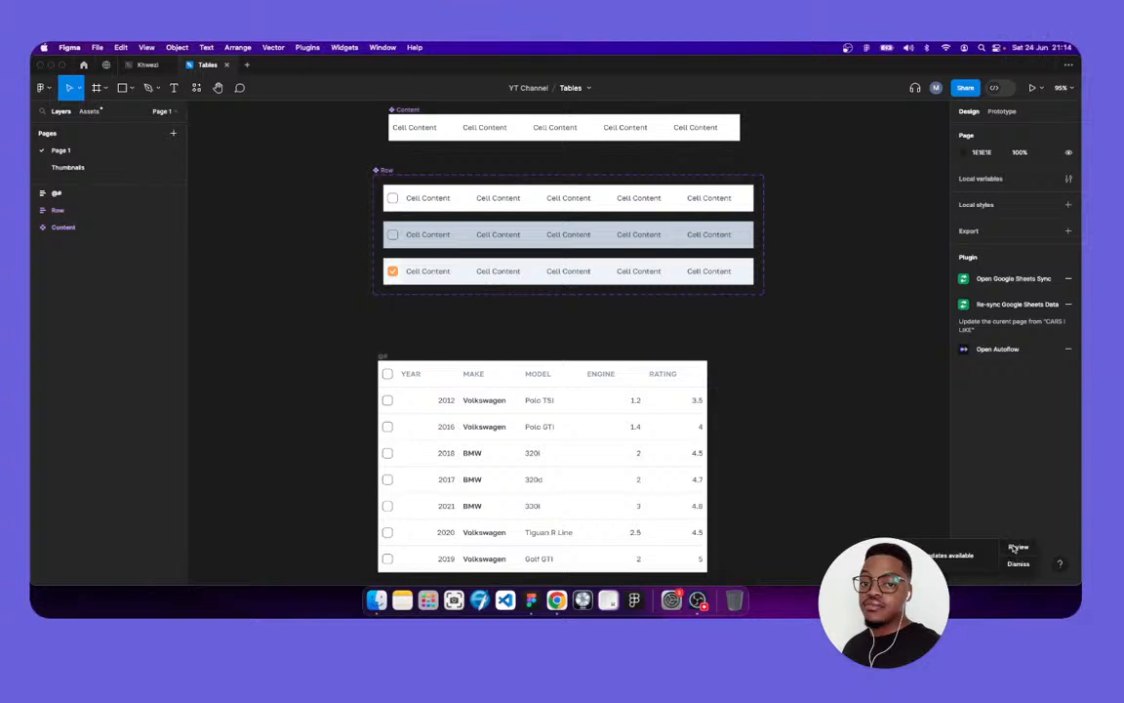
click(1016, 548)
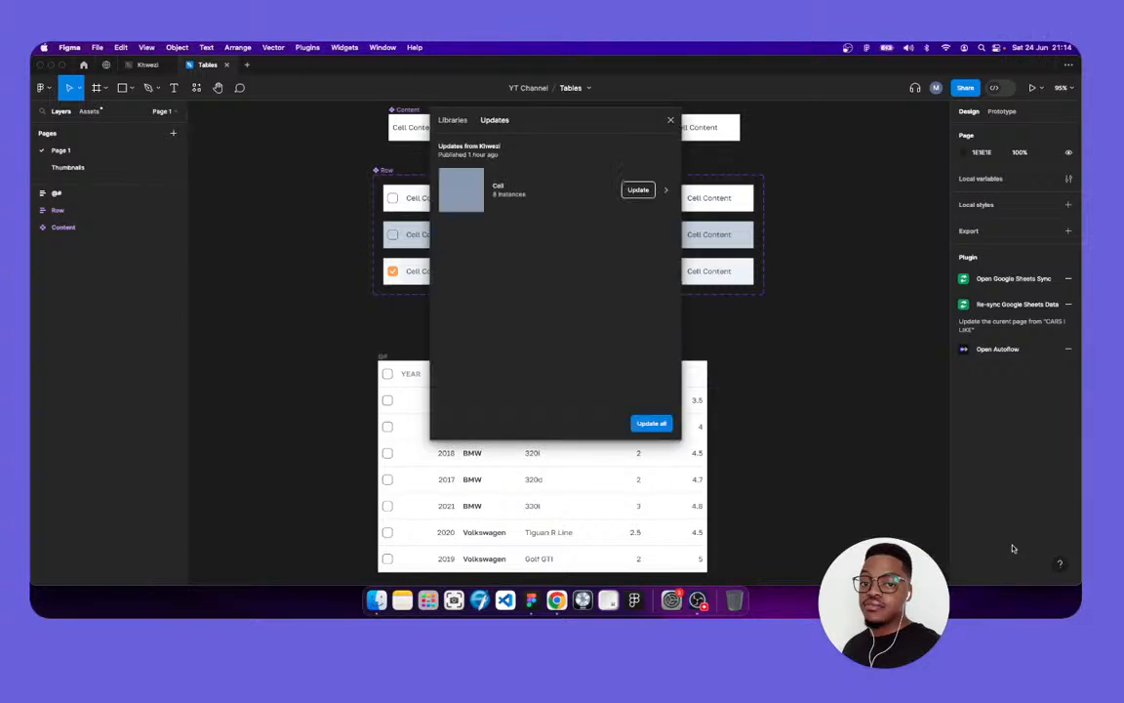
click(651, 422)
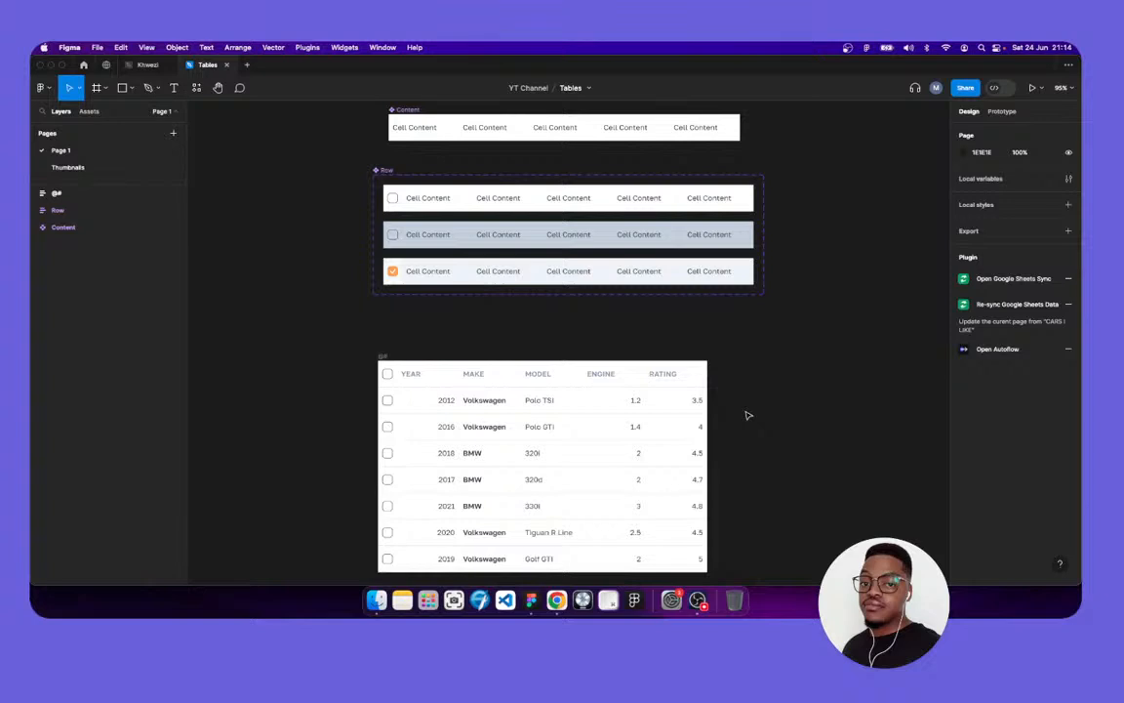
Show the Tables file in Dev Mode and return to design mode
click(997, 89)
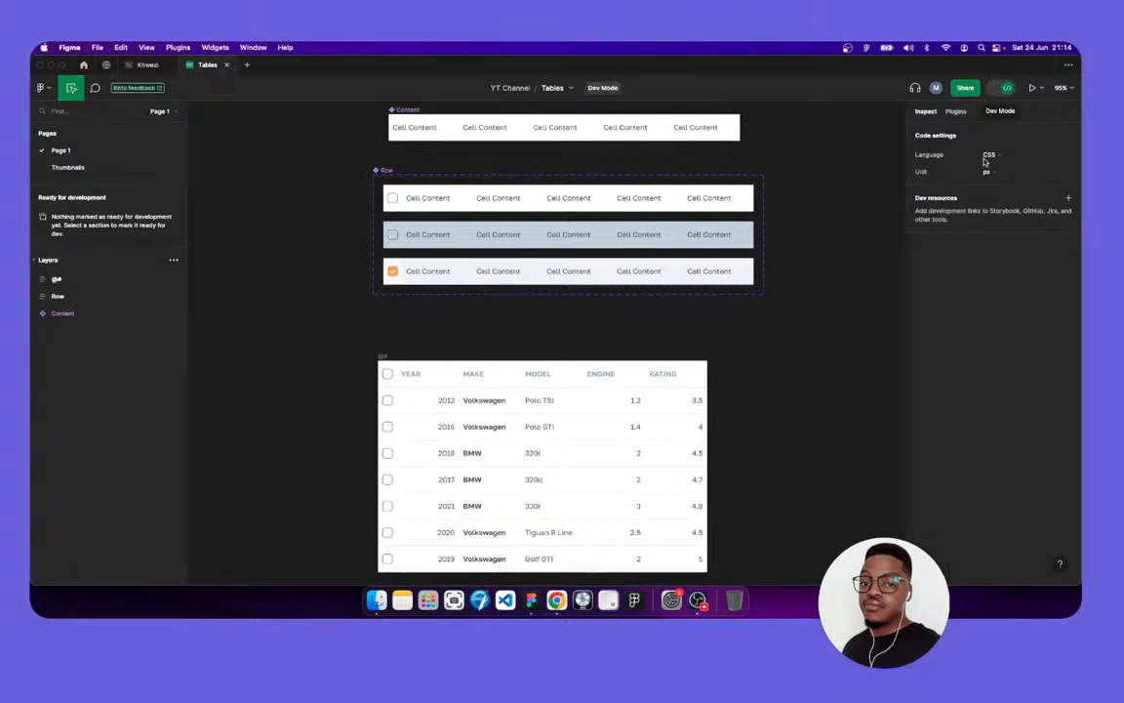
key(shift+d)
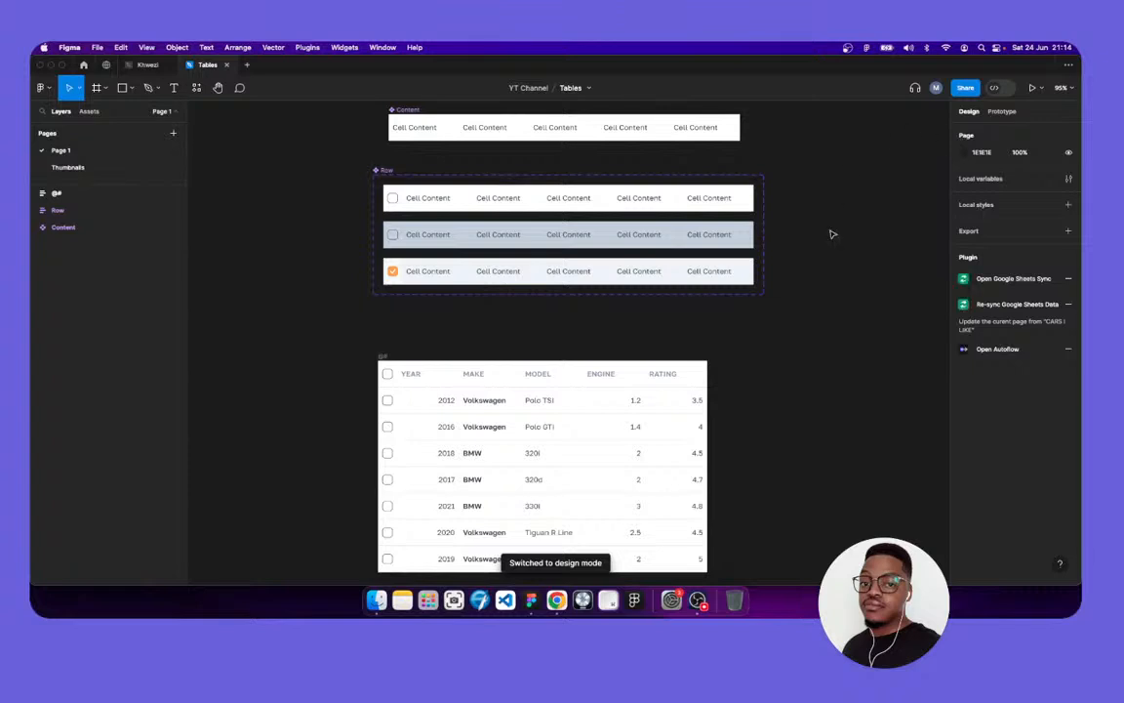
Look at the minimum and maximum width and height options for the hover variant of the Row component
click(656, 229)
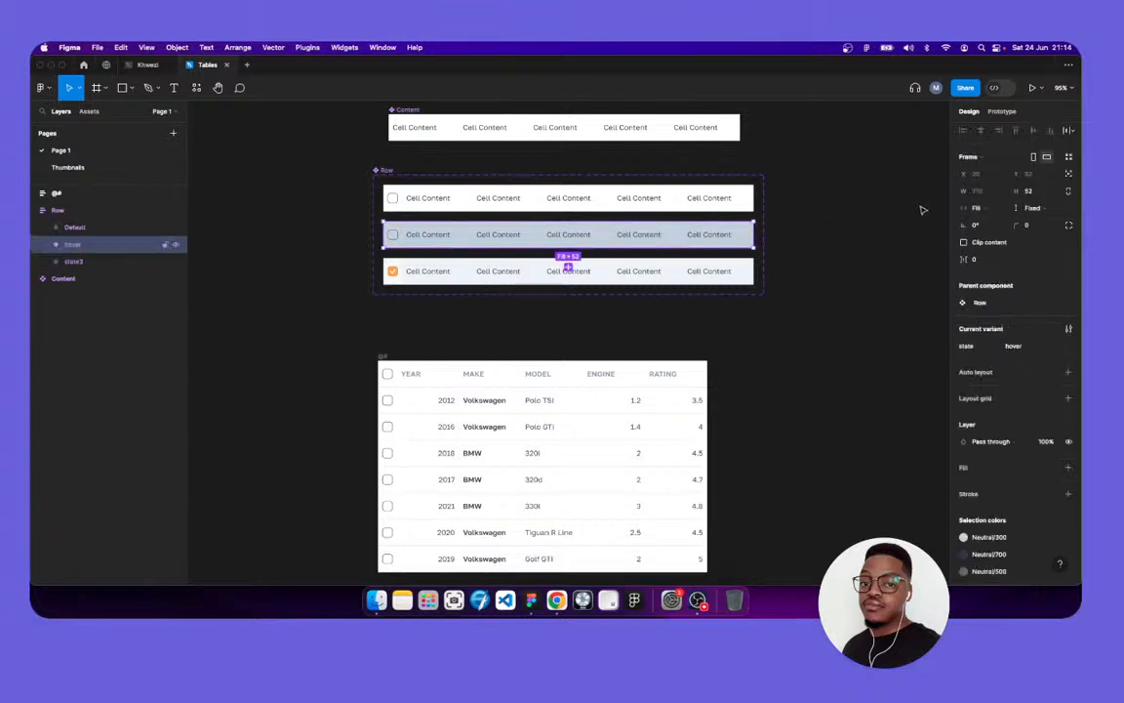
click(1001, 192)
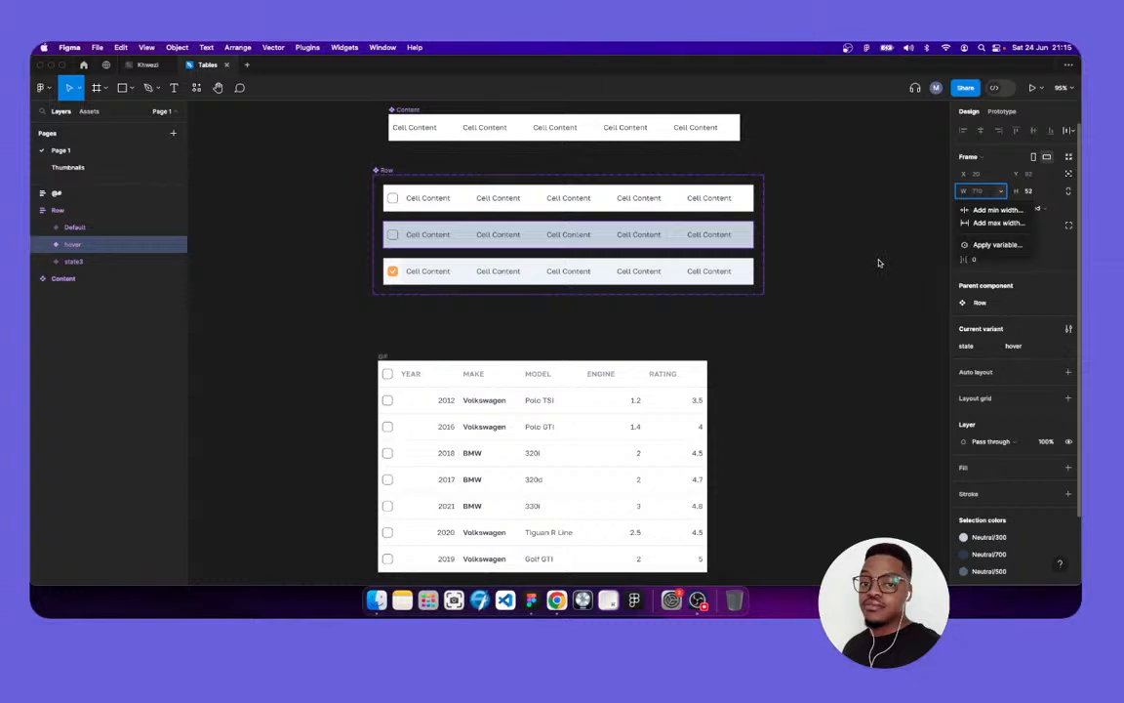
key(Escape)
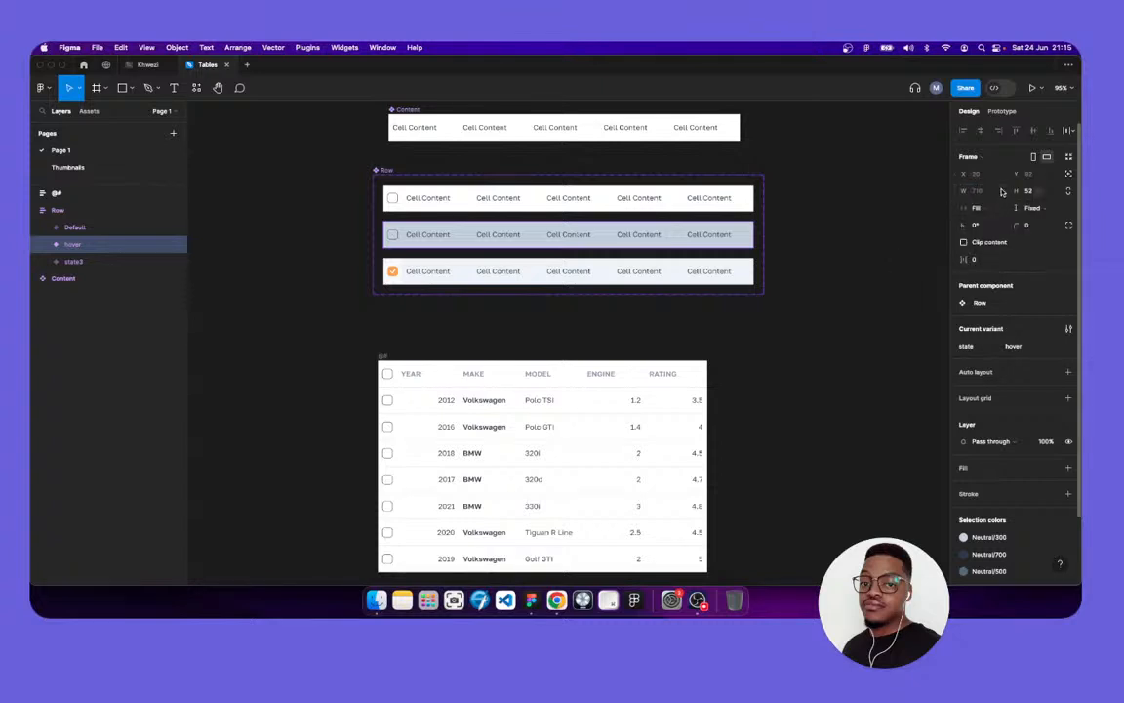
click(1000, 190)
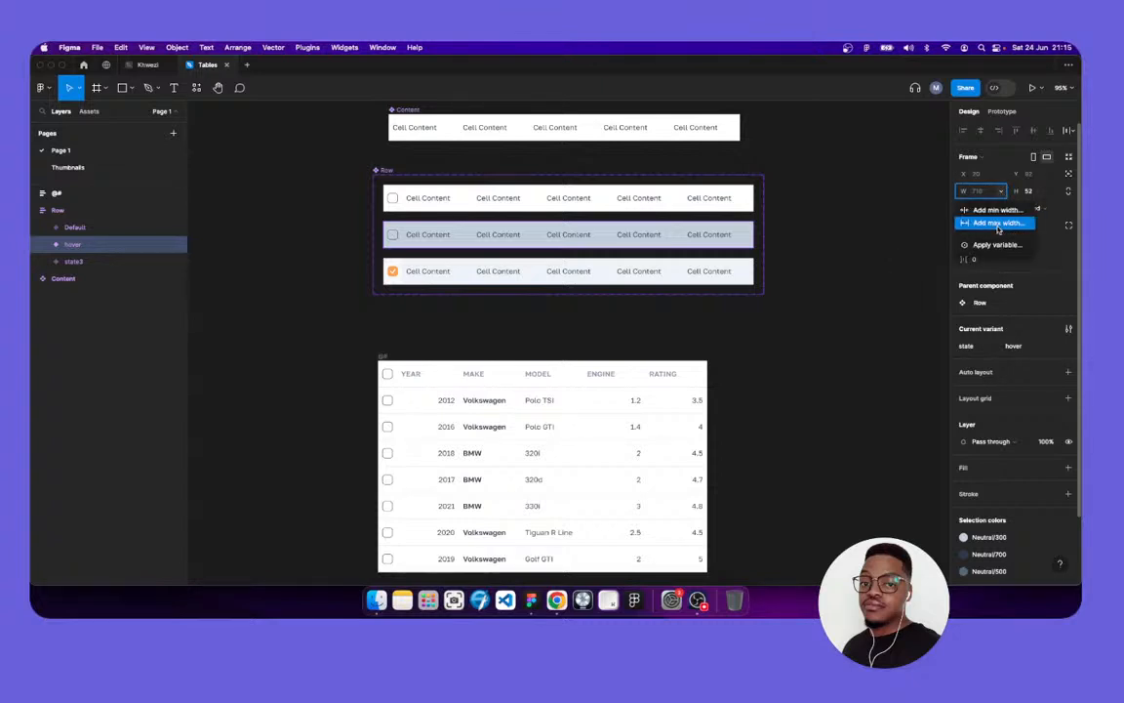
key(Escape)
click(1054, 192)
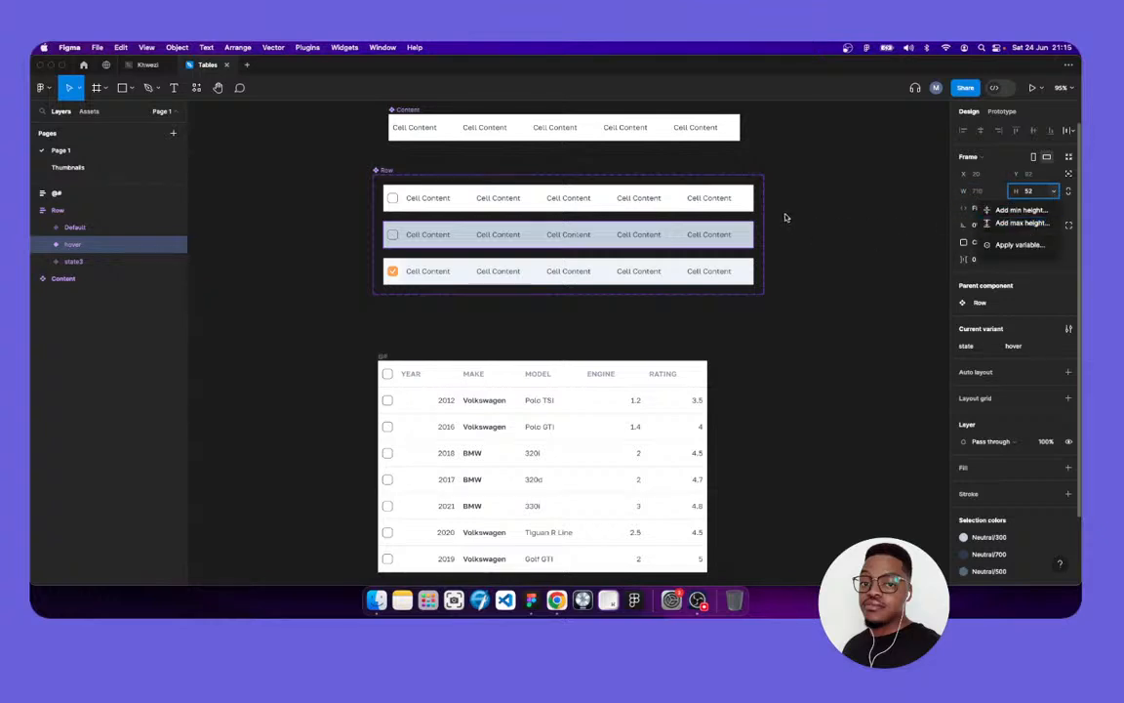
key(Escape)
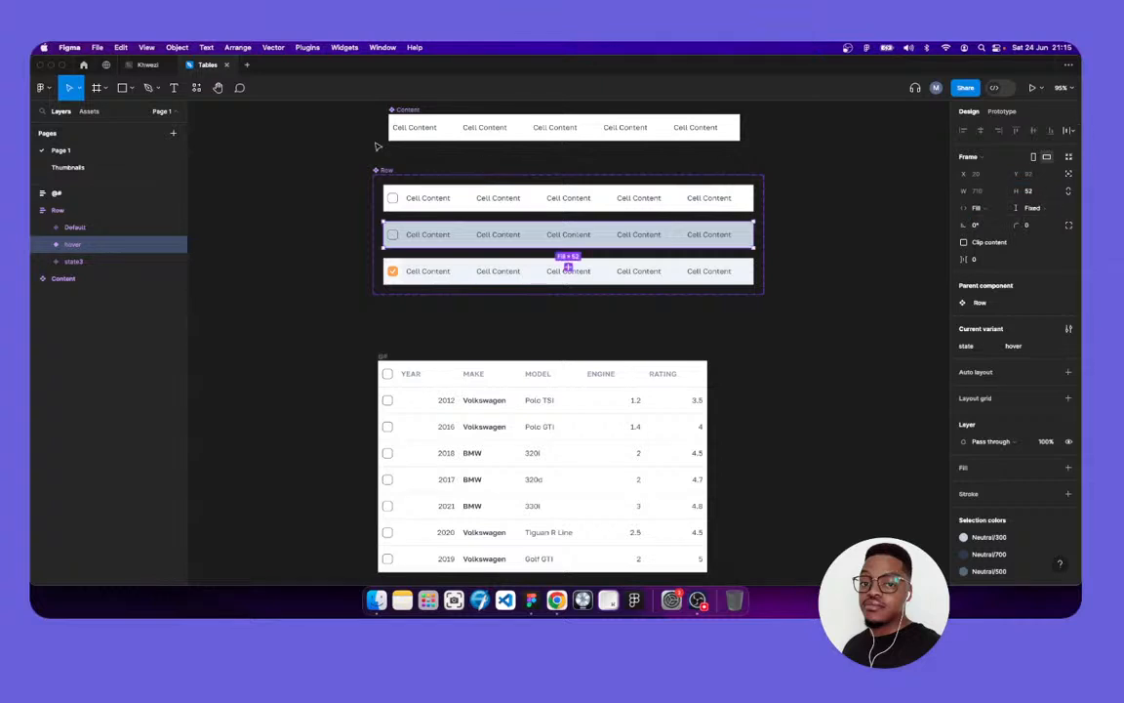
Open the Auto layout new features file from the YT Channel project and return to the Tables file
click(83, 65)
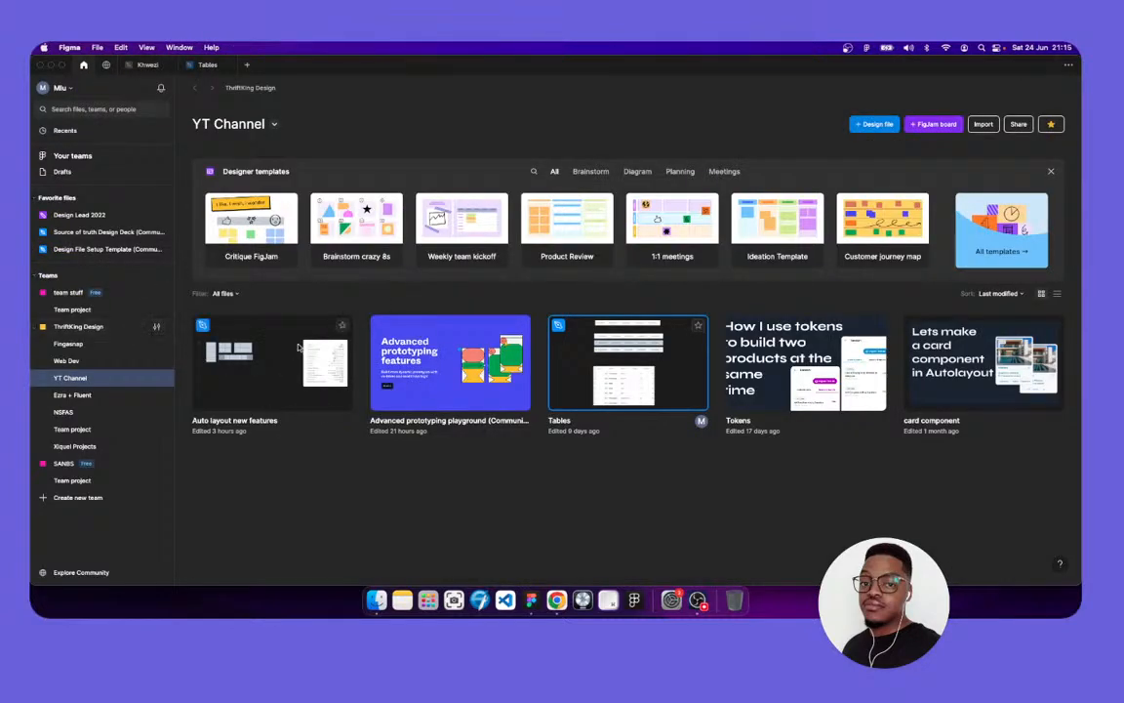
click(267, 368)
double_click(266, 369)
click(192, 68)
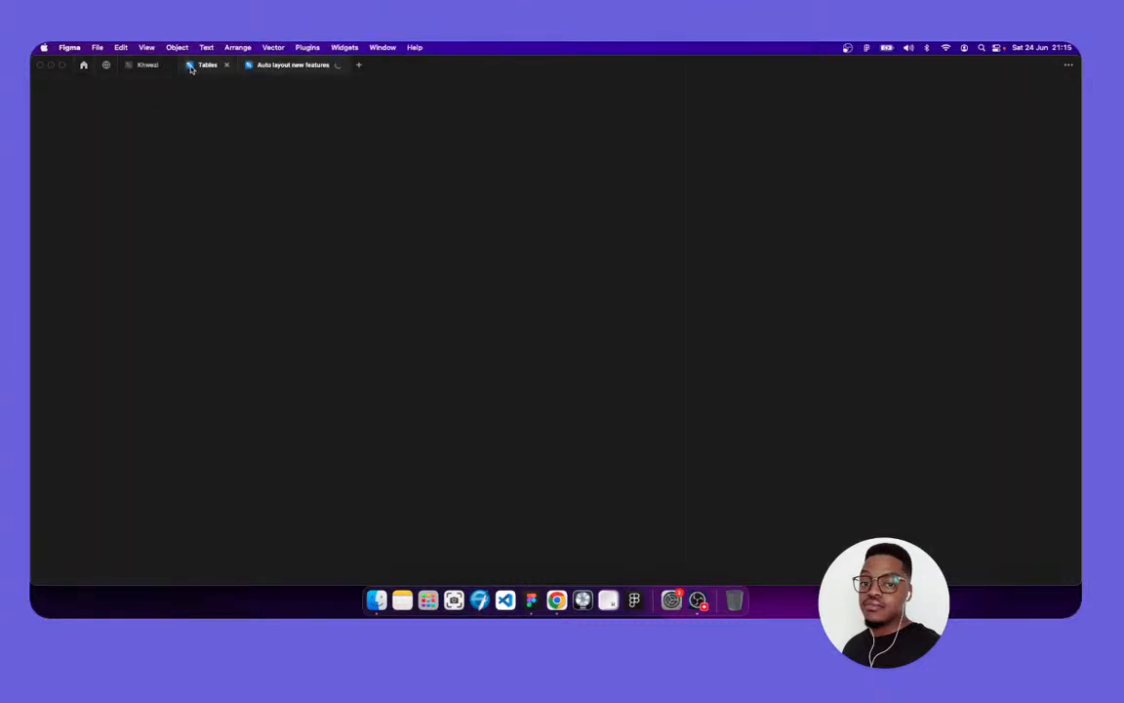
mouse_move(255, 66)
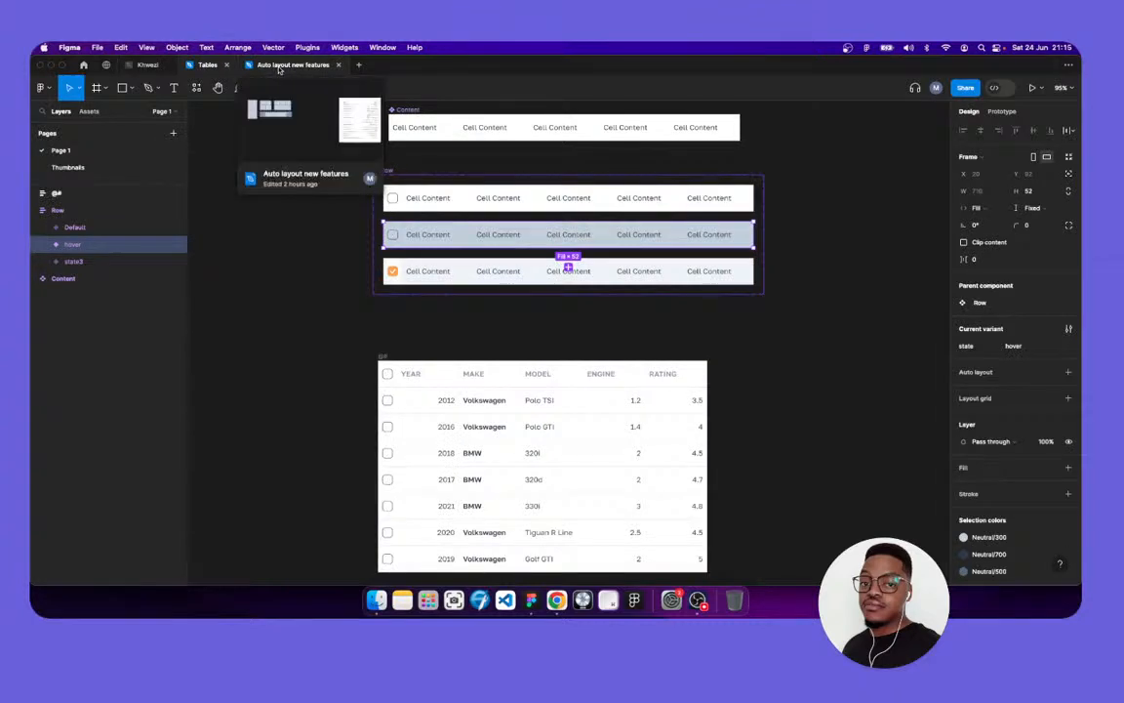
click(281, 68)
click(207, 66)
click(288, 66)
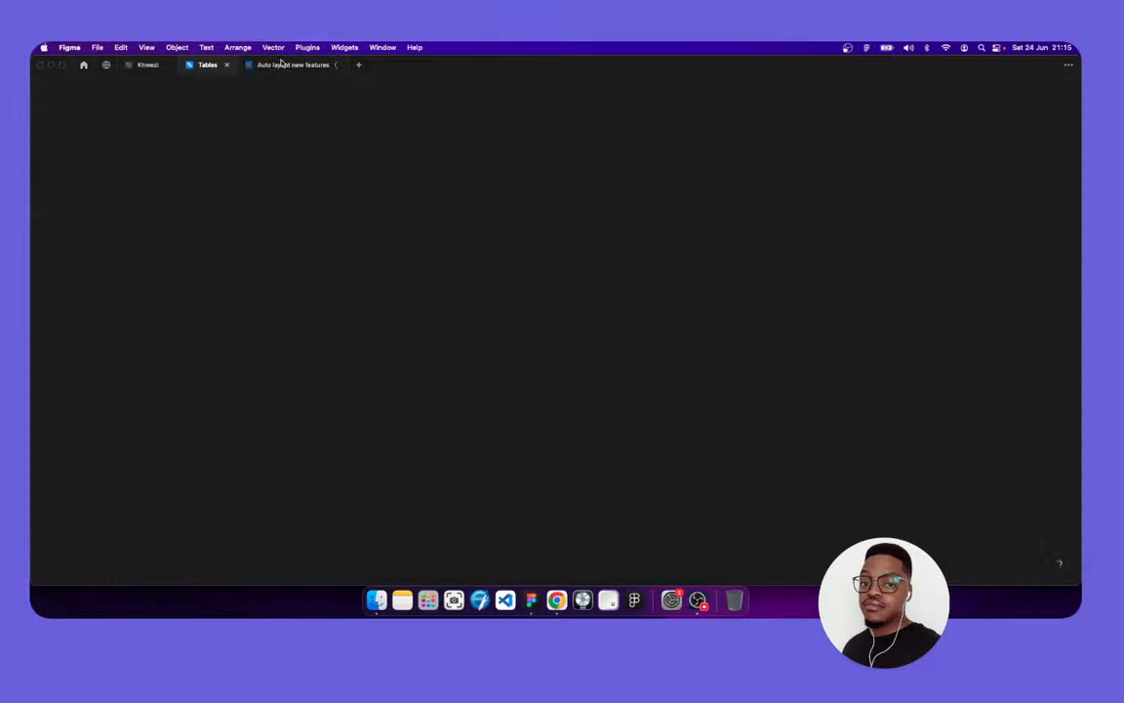
click(211, 70)
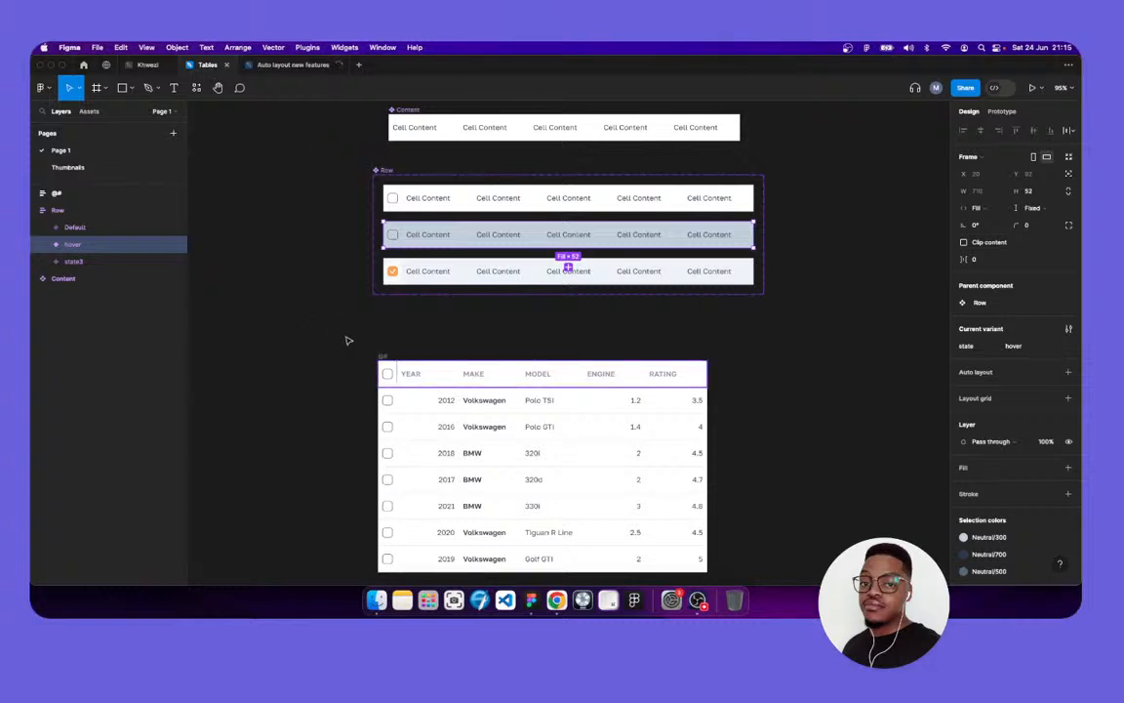
Select the car table's frame to inspect its size and auto layout properties, and deselect it
click(361, 517)
scroll(361, 517, down, 3)
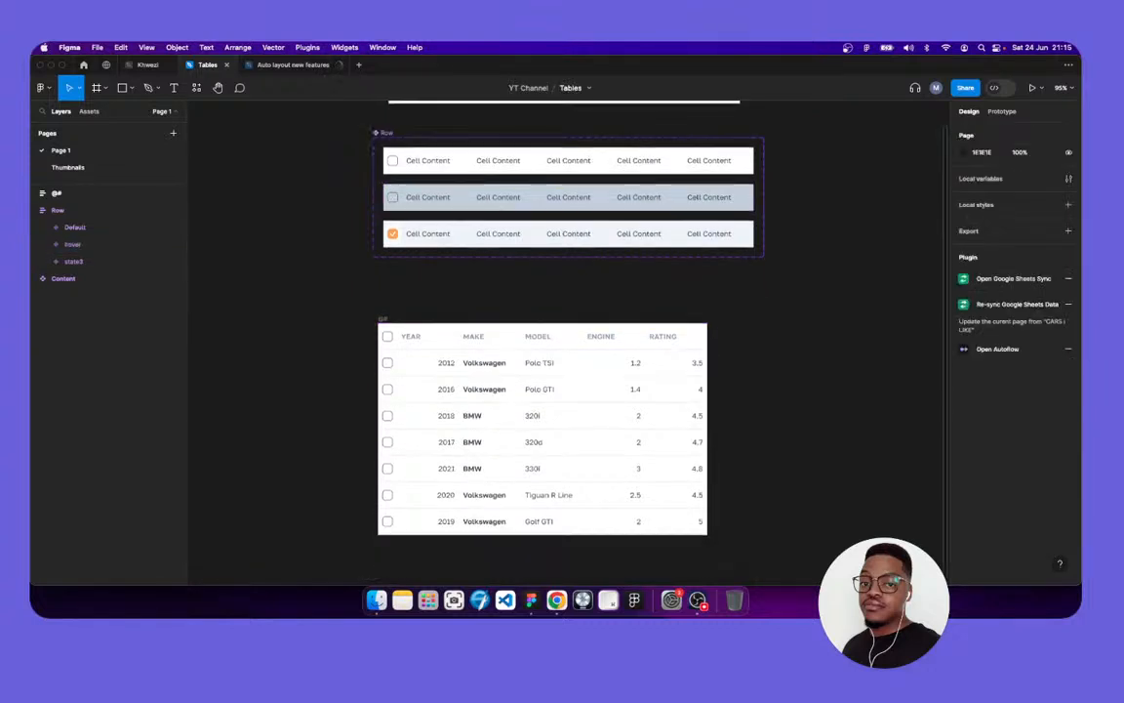
click(557, 599)
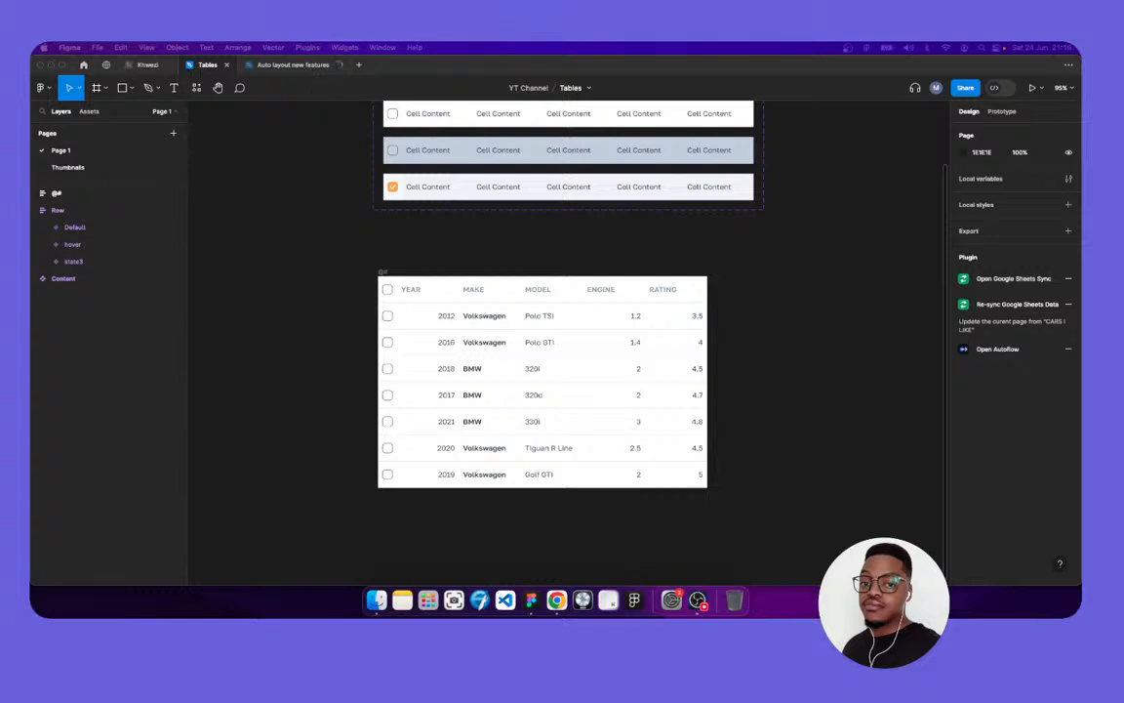
click(414, 260)
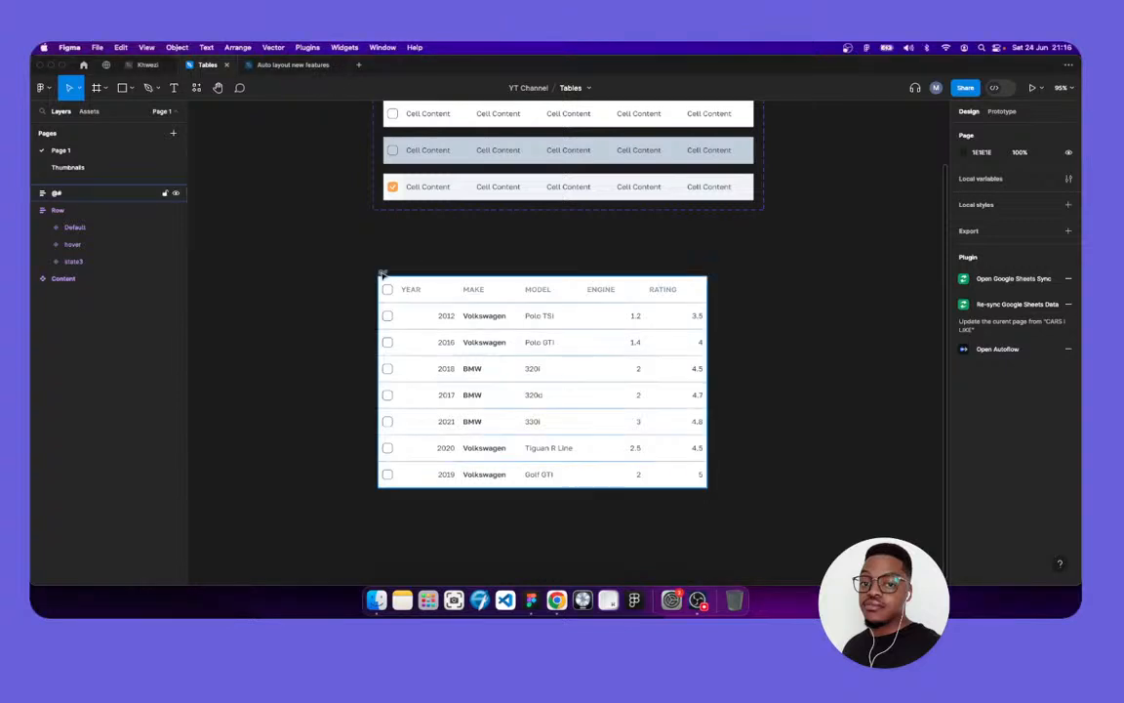
click(382, 274)
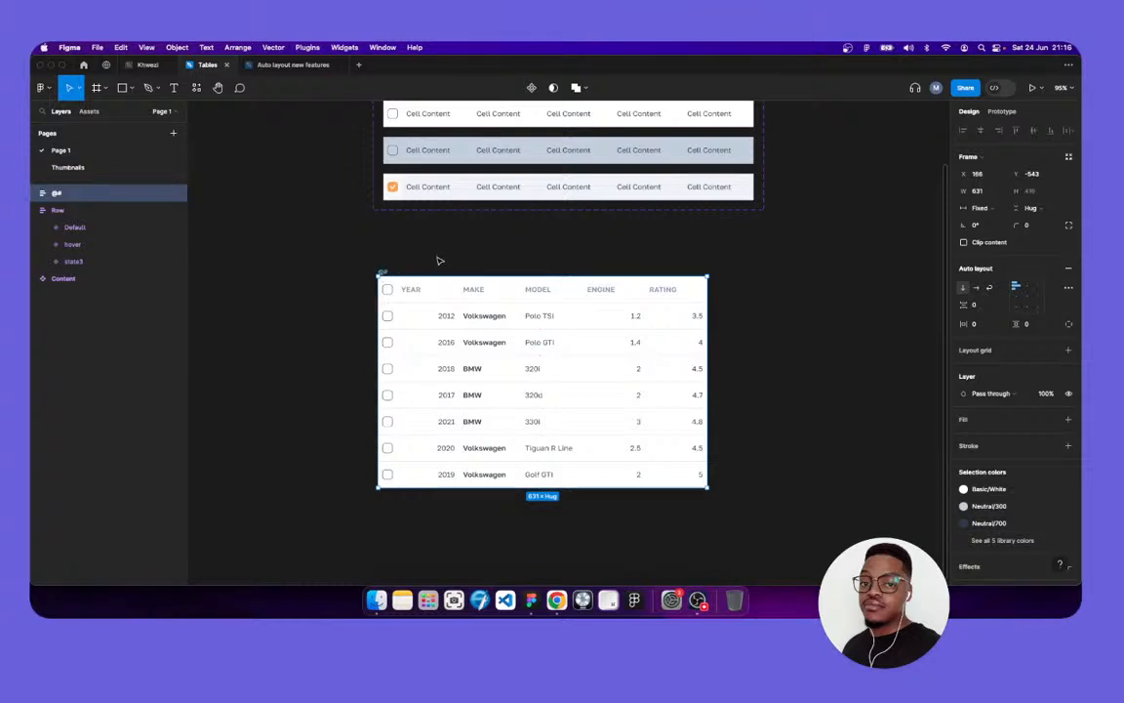
click(347, 252)
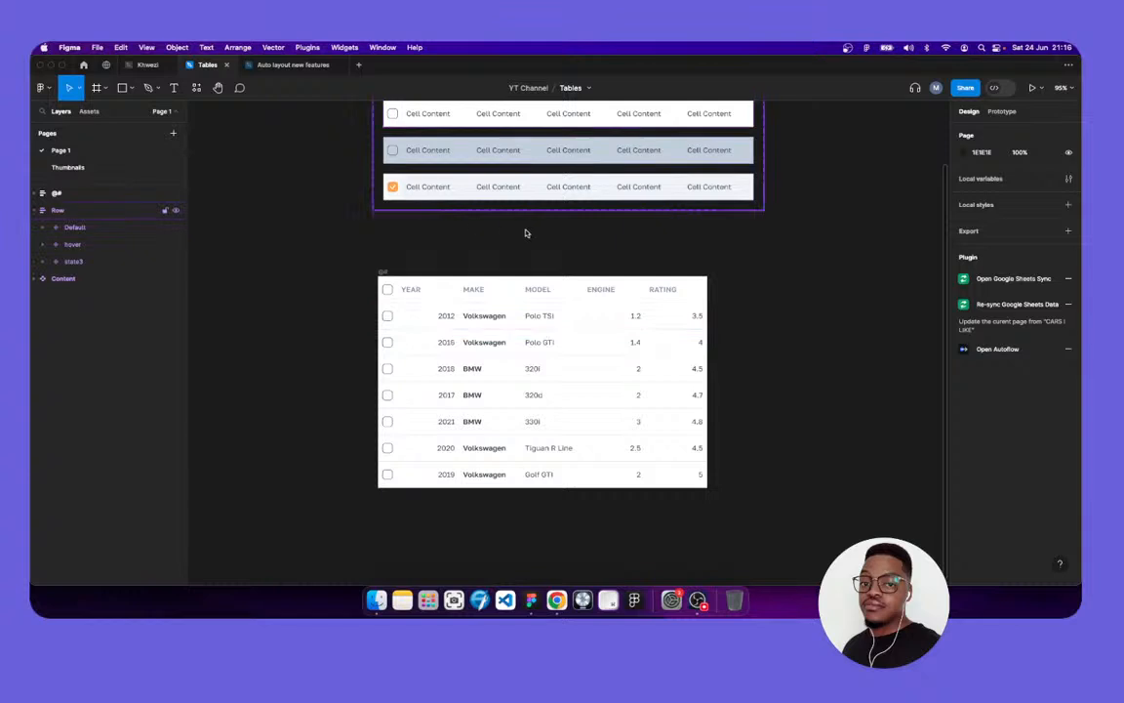
Inspect the properties of the Content component and the Row component set above the table
scroll(517, 233, up, 3)
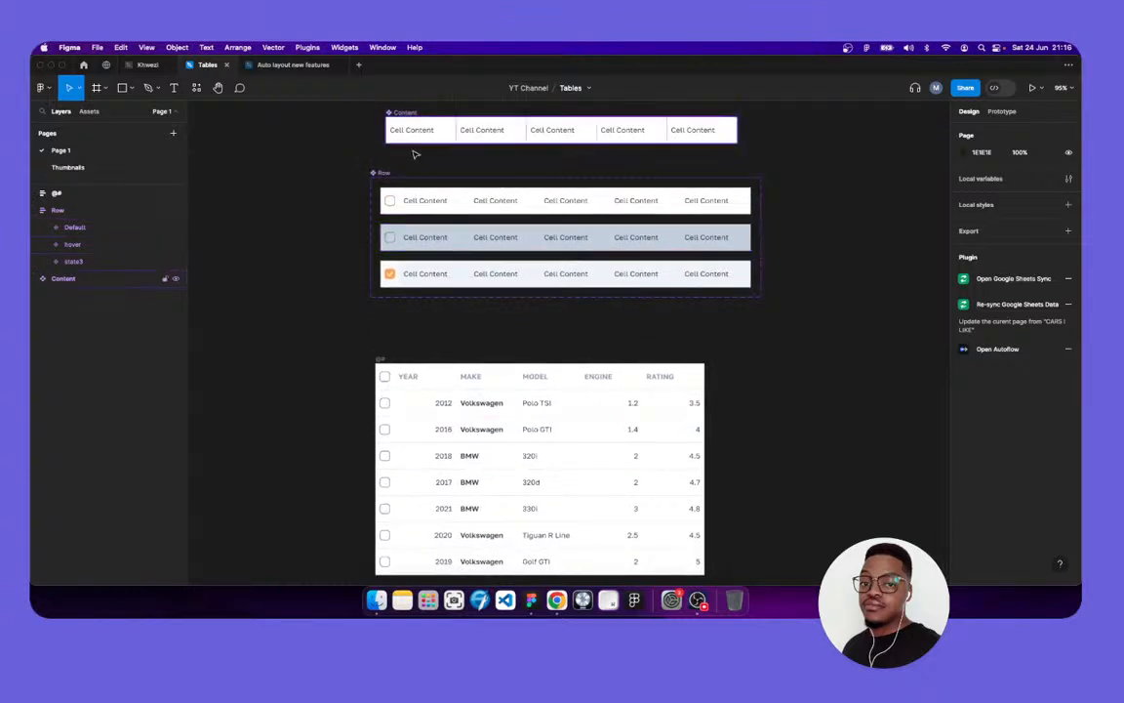
scroll(414, 155, up, 3)
click(405, 208)
click(434, 188)
click(400, 205)
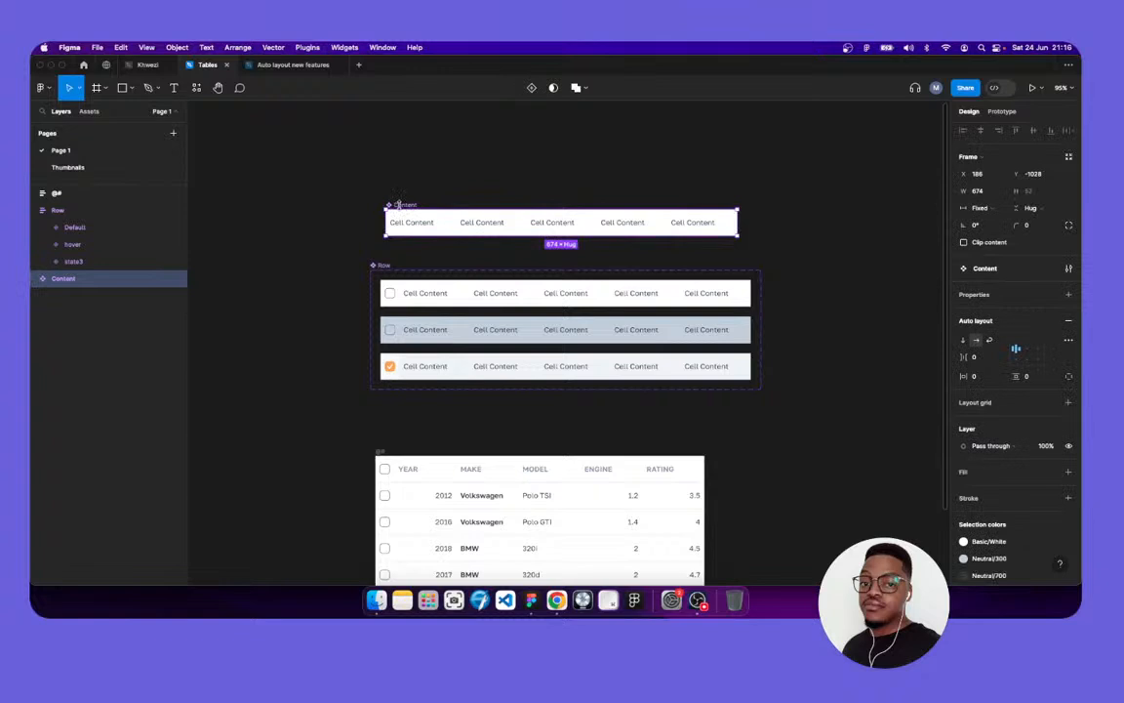
click(379, 262)
click(382, 264)
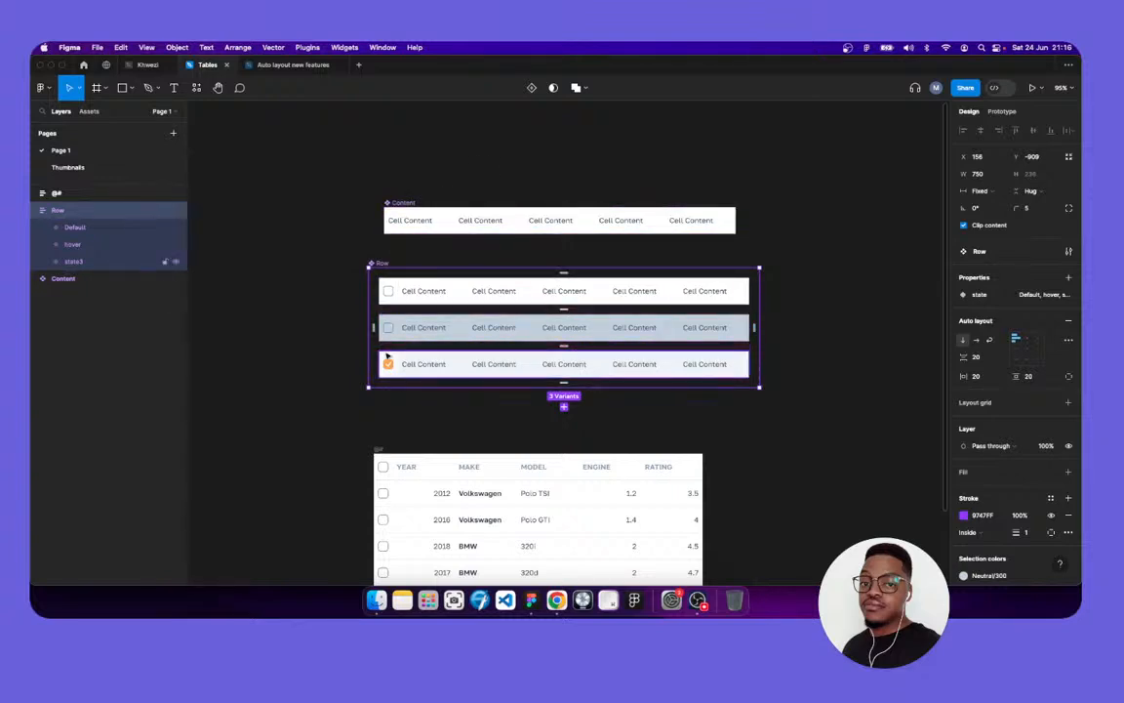
Rename the state value of the Row variant with the ticked checkbox to Selected
scroll(387, 358, down, 5)
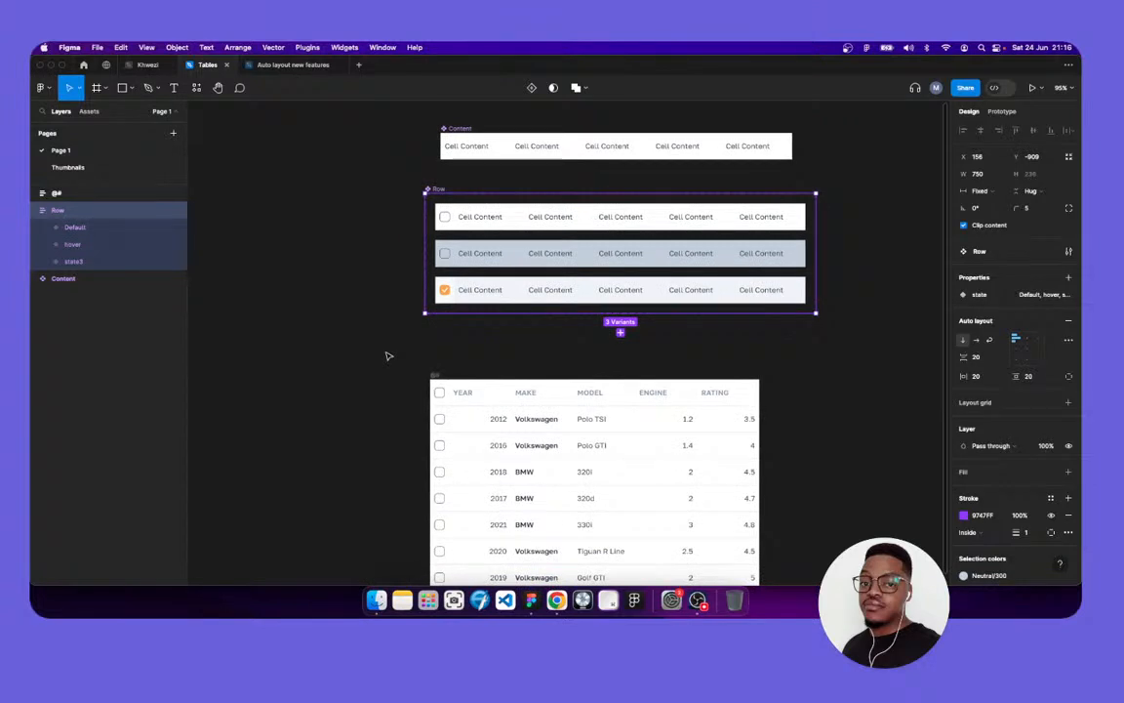
click(617, 293)
click(1031, 351)
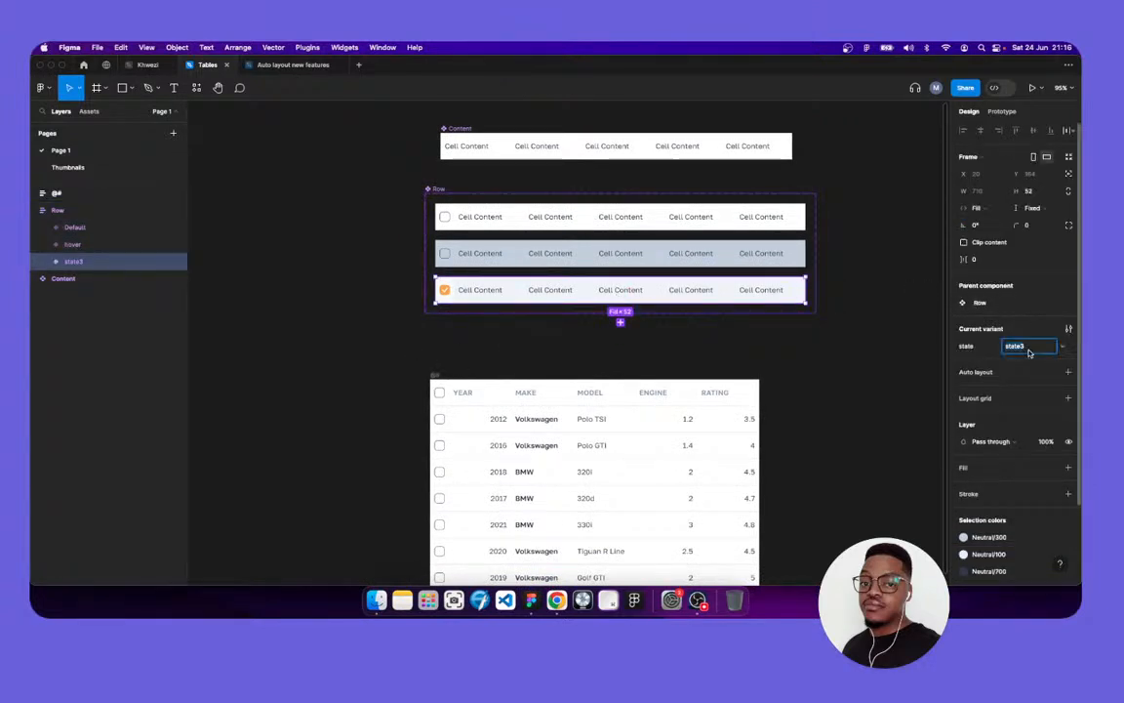
text(Sele)
key(Return)
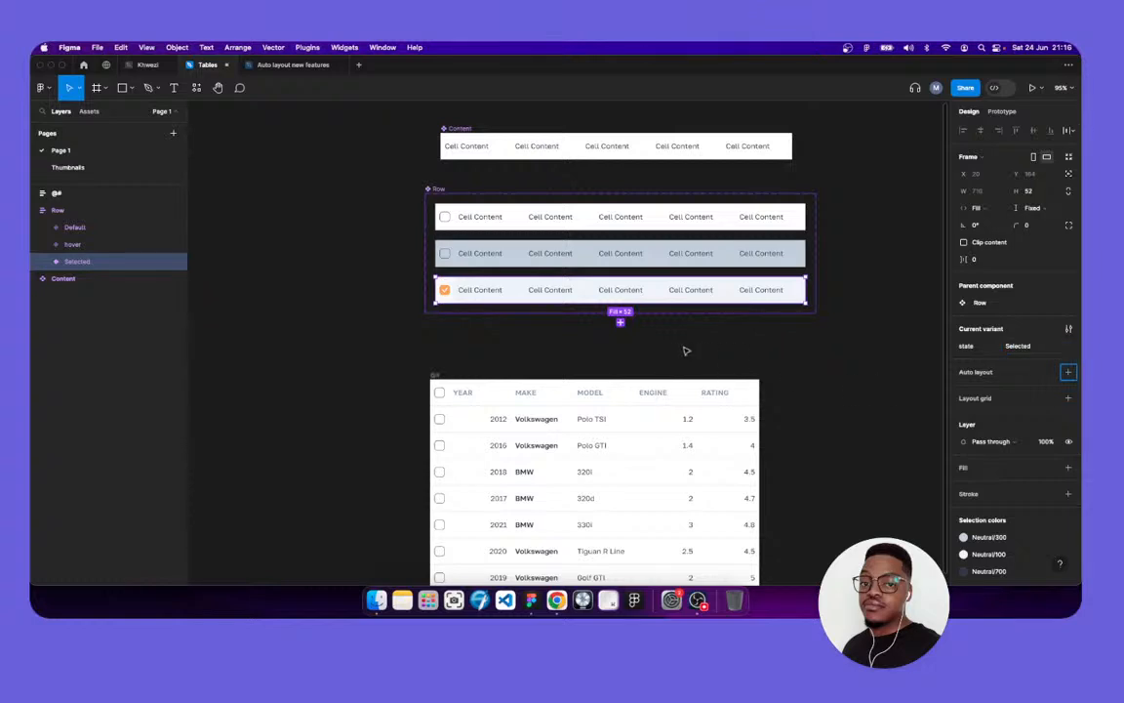
key(Escape)
Check the Content component's auto layout settings and deselect it
click(455, 128)
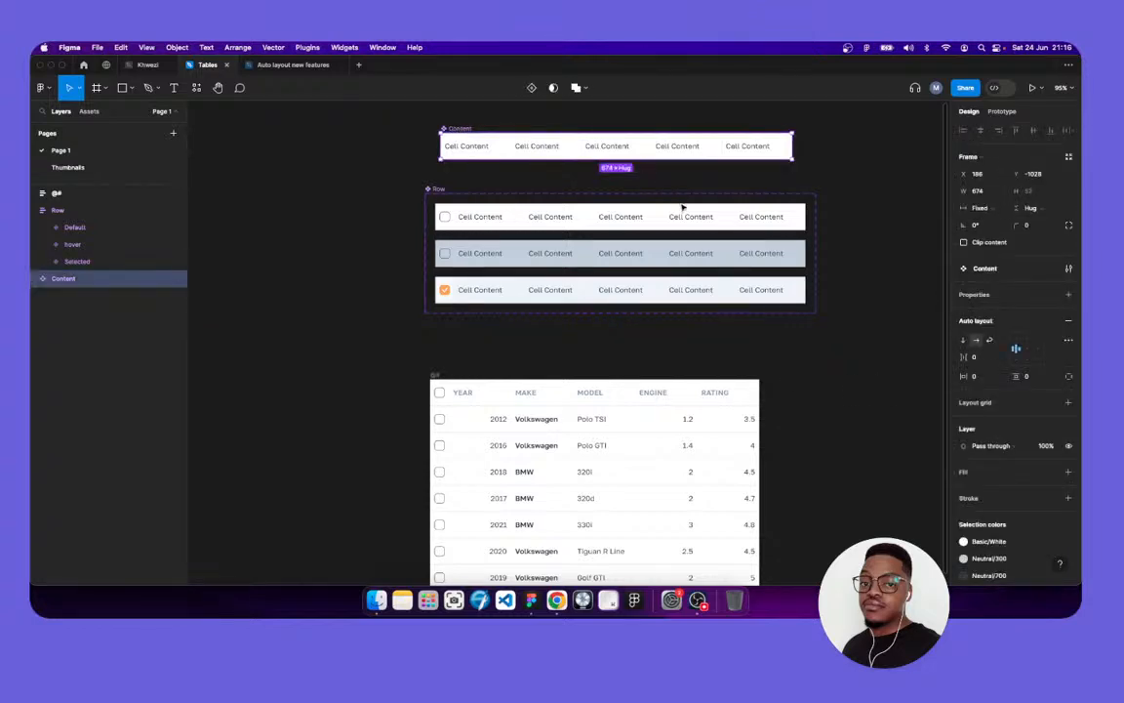
scroll(698, 237, up, 3)
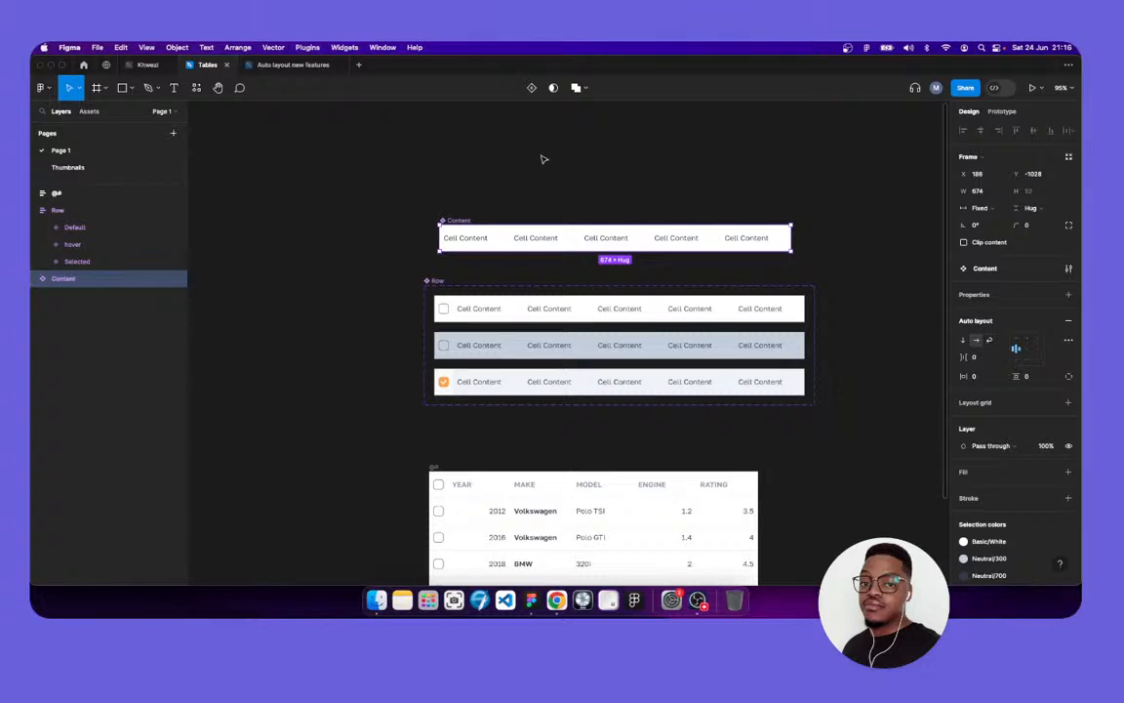
click(544, 159)
Switch to the Auto layout new features file and look over its example frames and empty canvas space
click(293, 65)
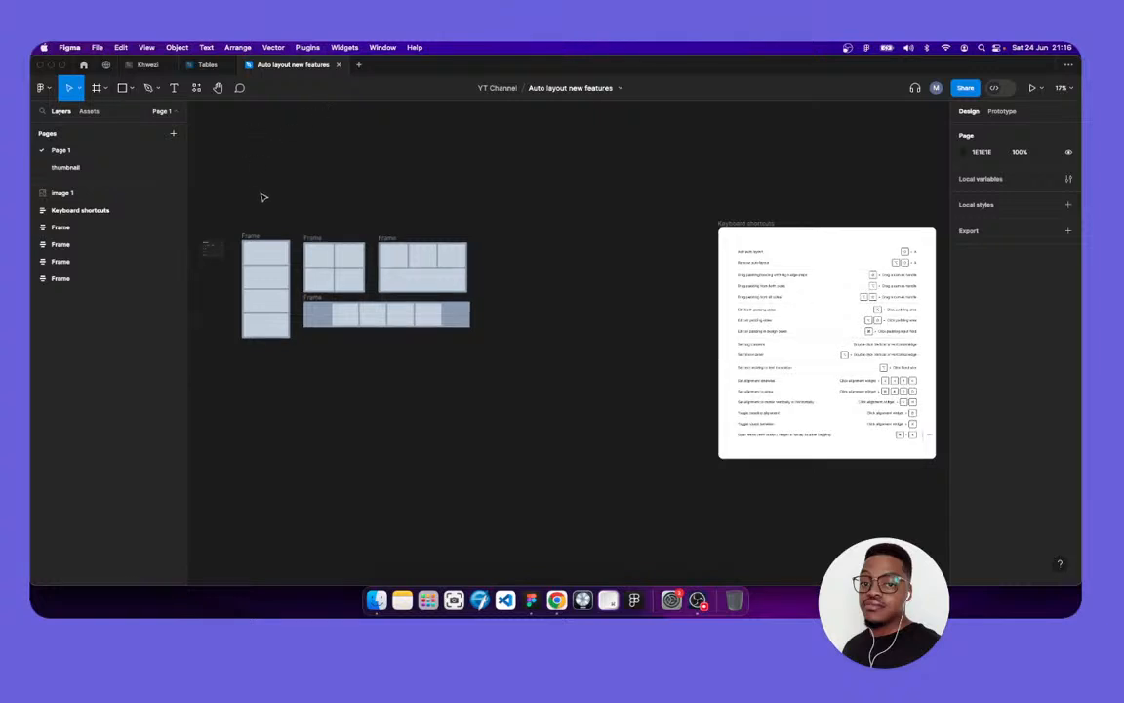
scroll(391, 229, left, 1)
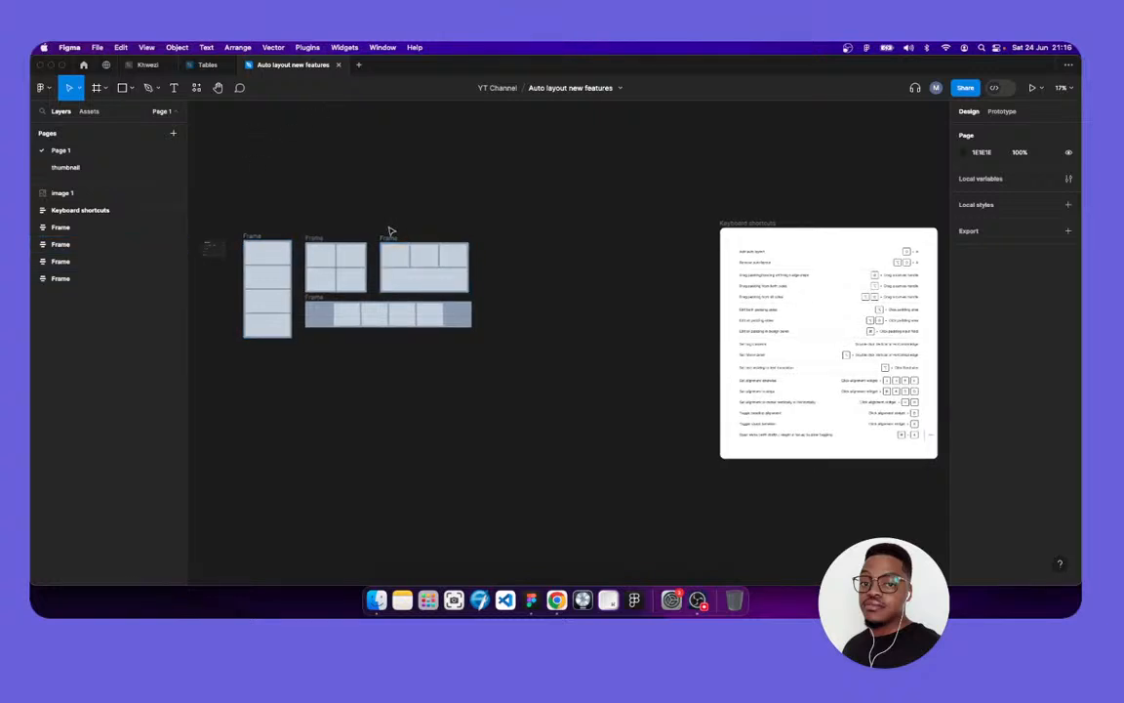
scroll(390, 229, left, 5)
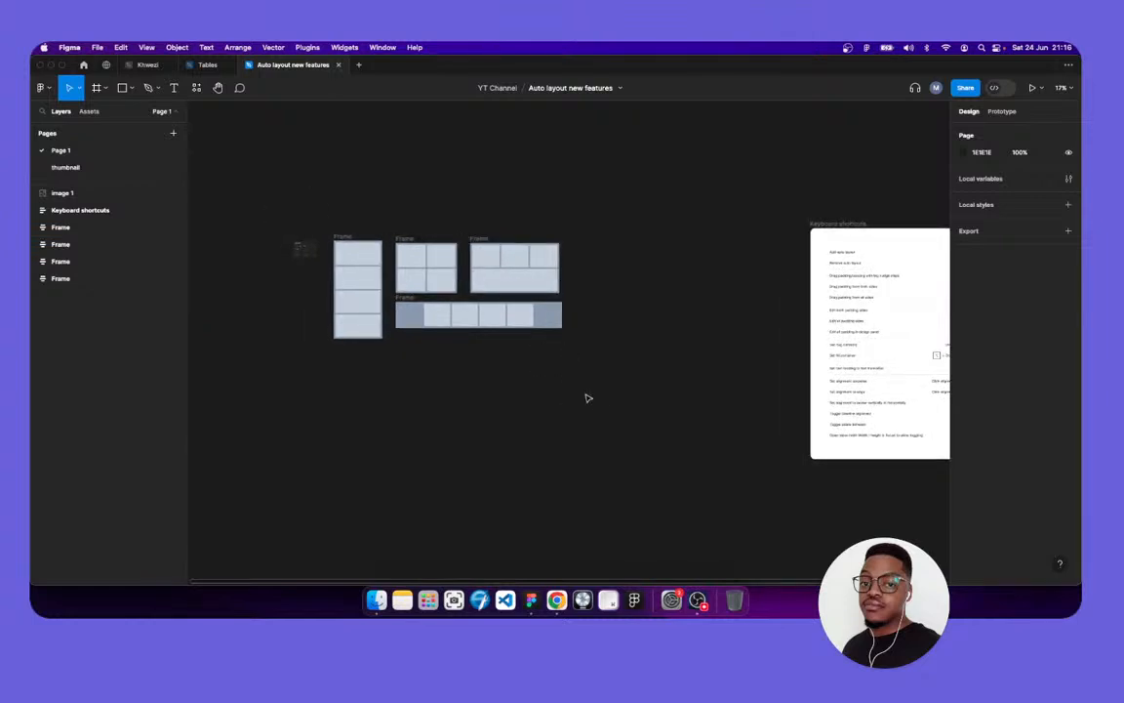
click(146, 191)
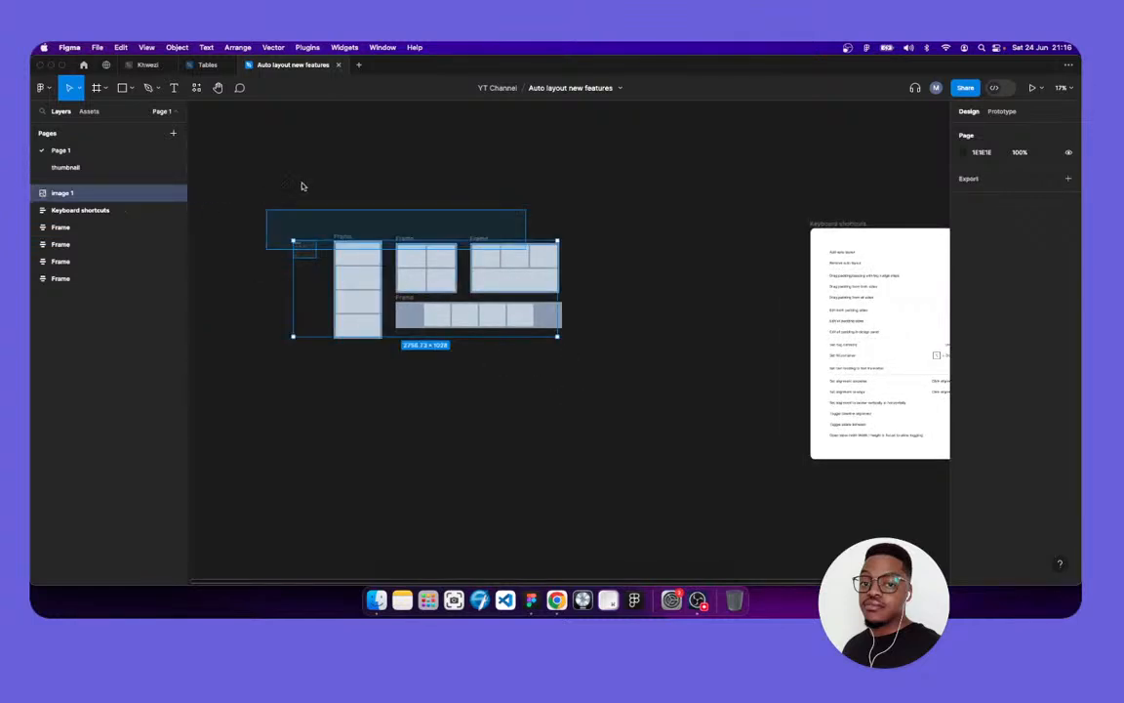
key(super+a)
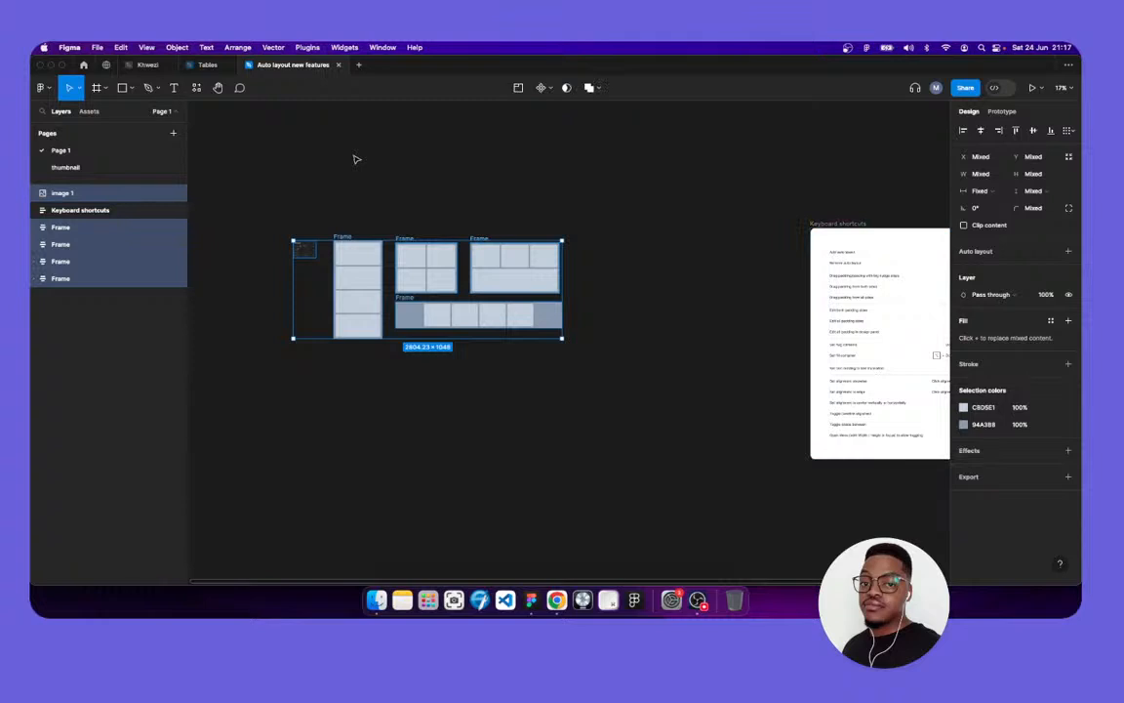
key(Escape)
scroll(356, 159, up, 10)
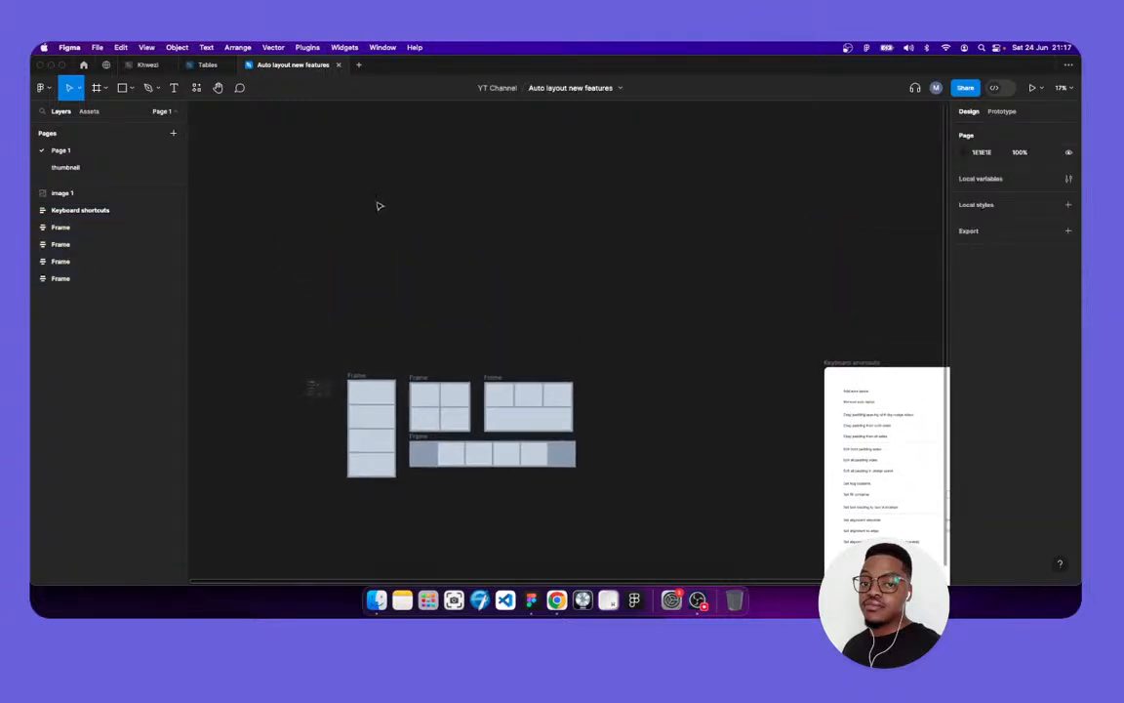
Draw a square of about 234 × 234 on the empty canvas above the example frames
key(r)
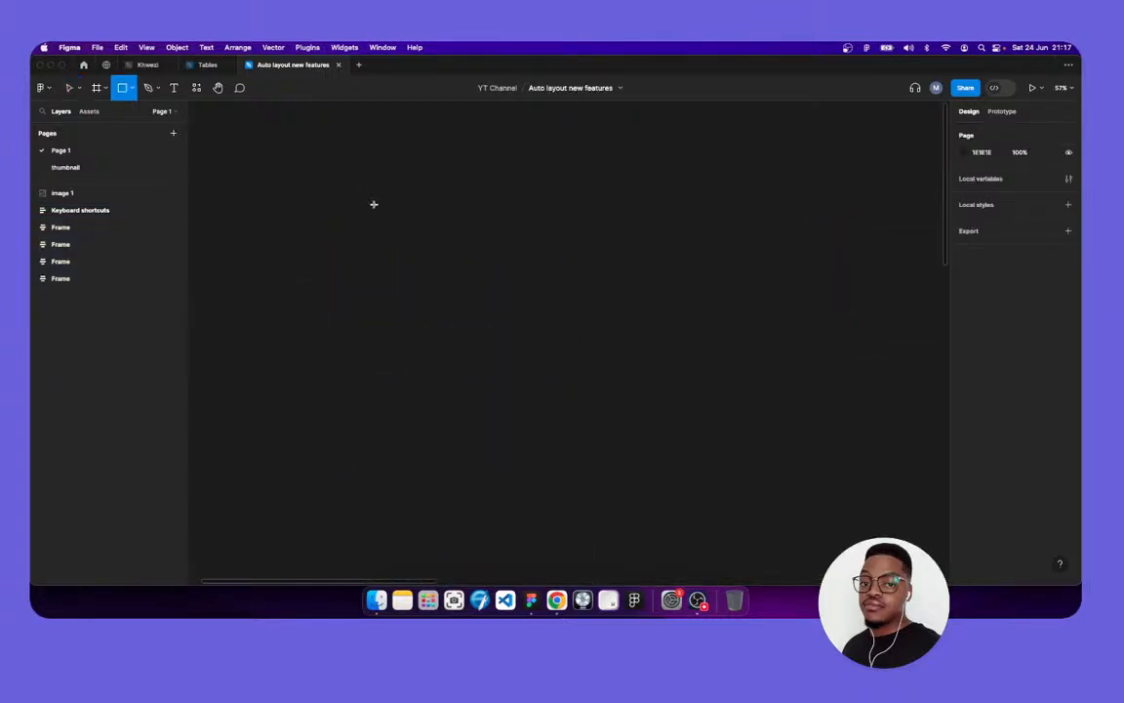
click(372, 203)
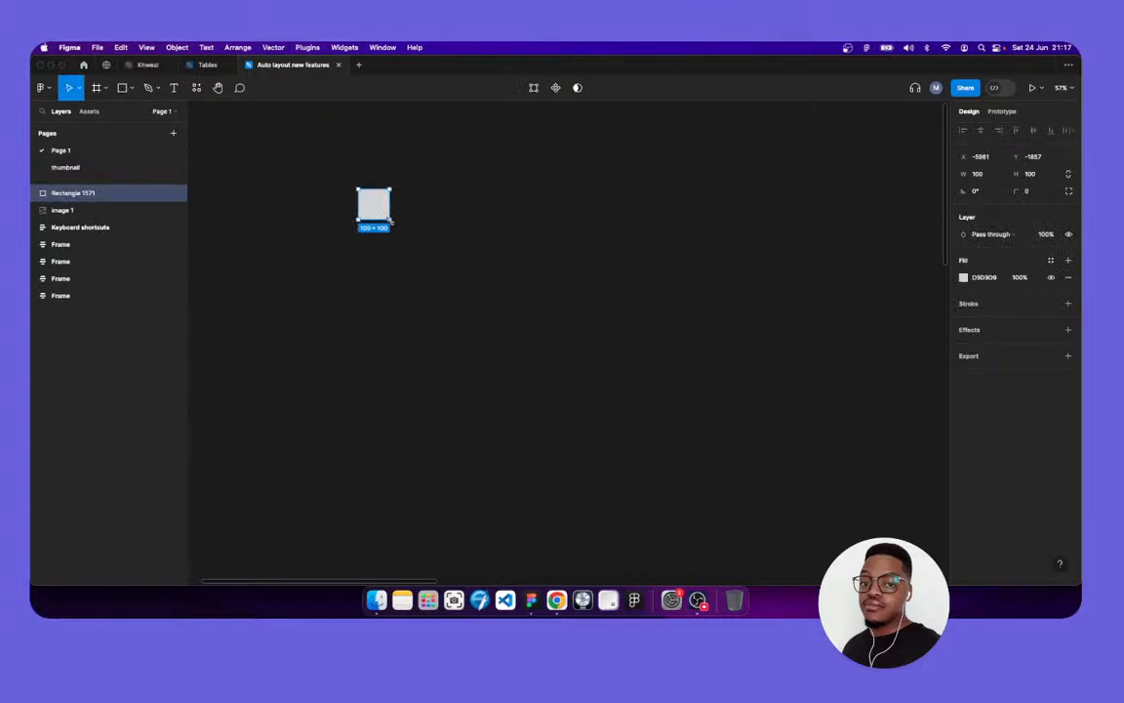
drag(391, 221, 429, 232)
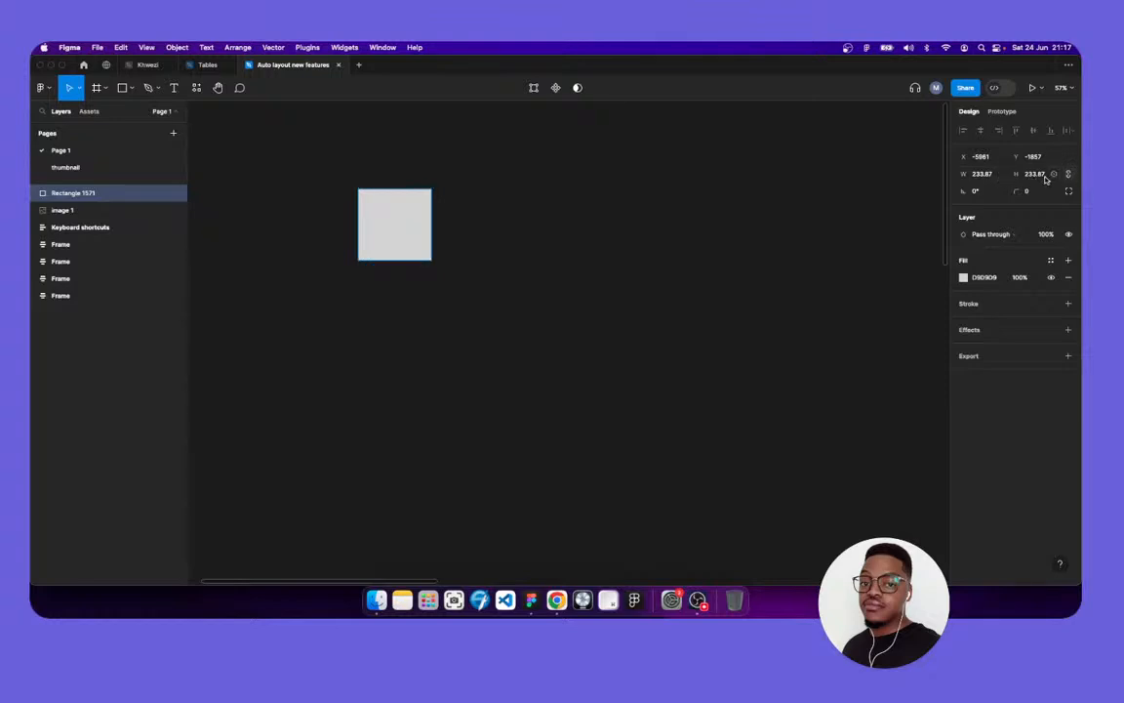
Check which variables are available for the square's width
click(1001, 174)
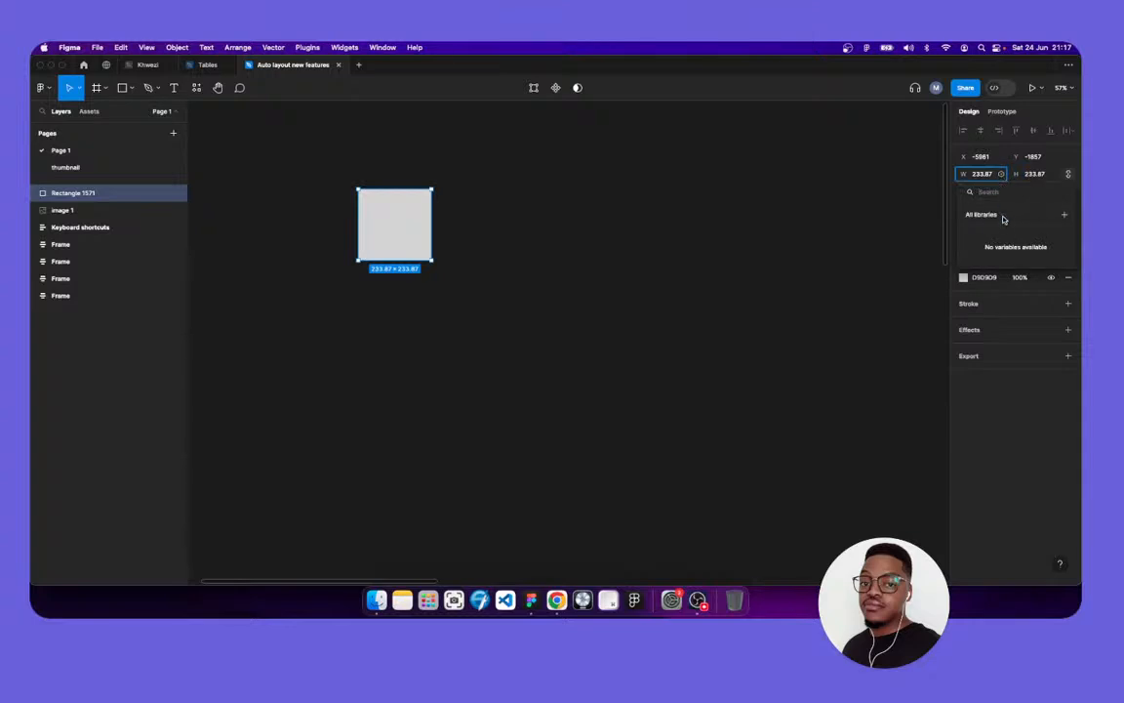
click(1011, 217)
click(1013, 219)
Switch to the Khwezi file and check its local variables and collection options with nothing selected
click(149, 65)
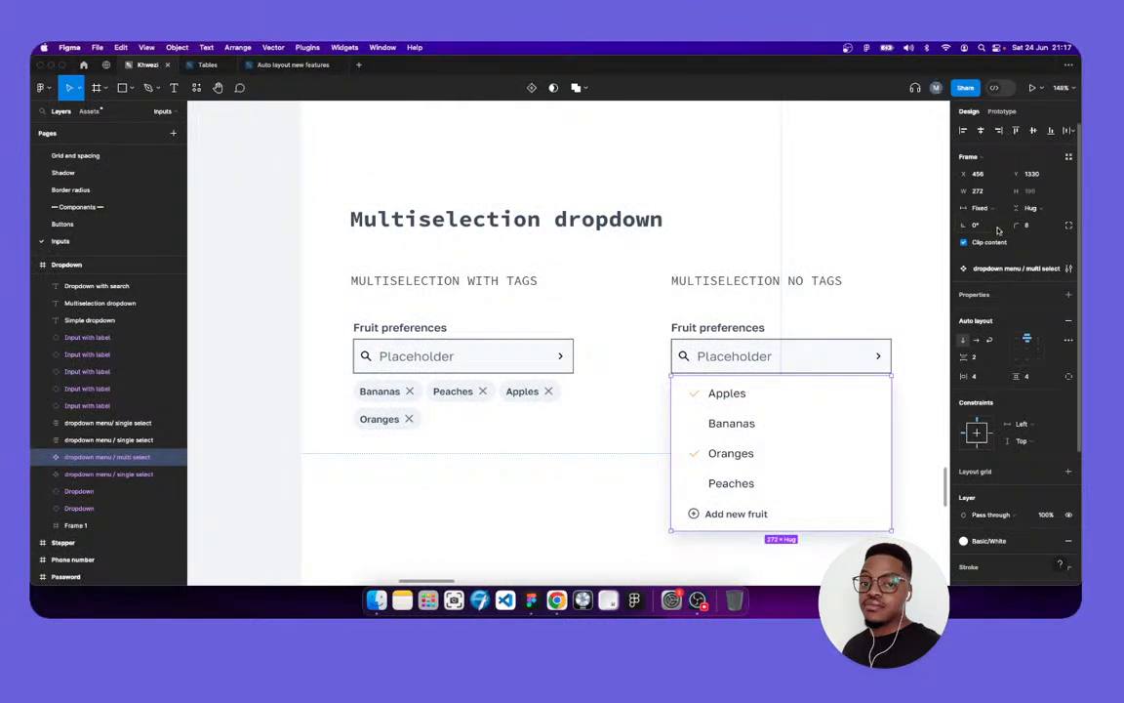
click(239, 251)
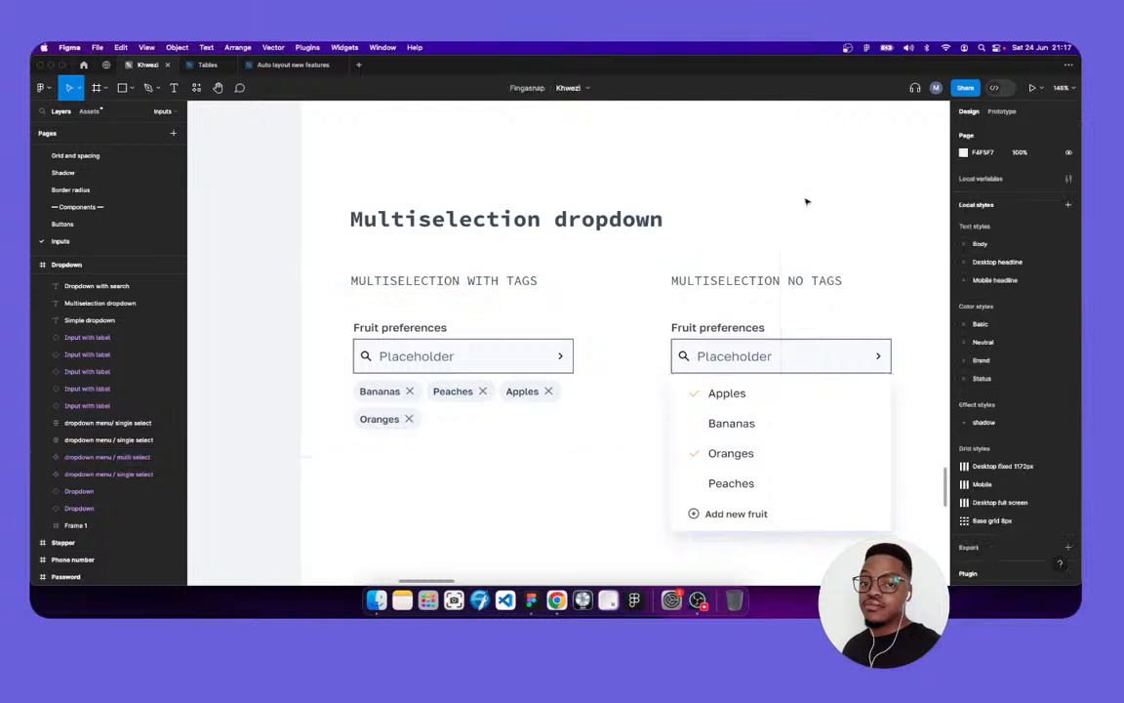
click(1069, 179)
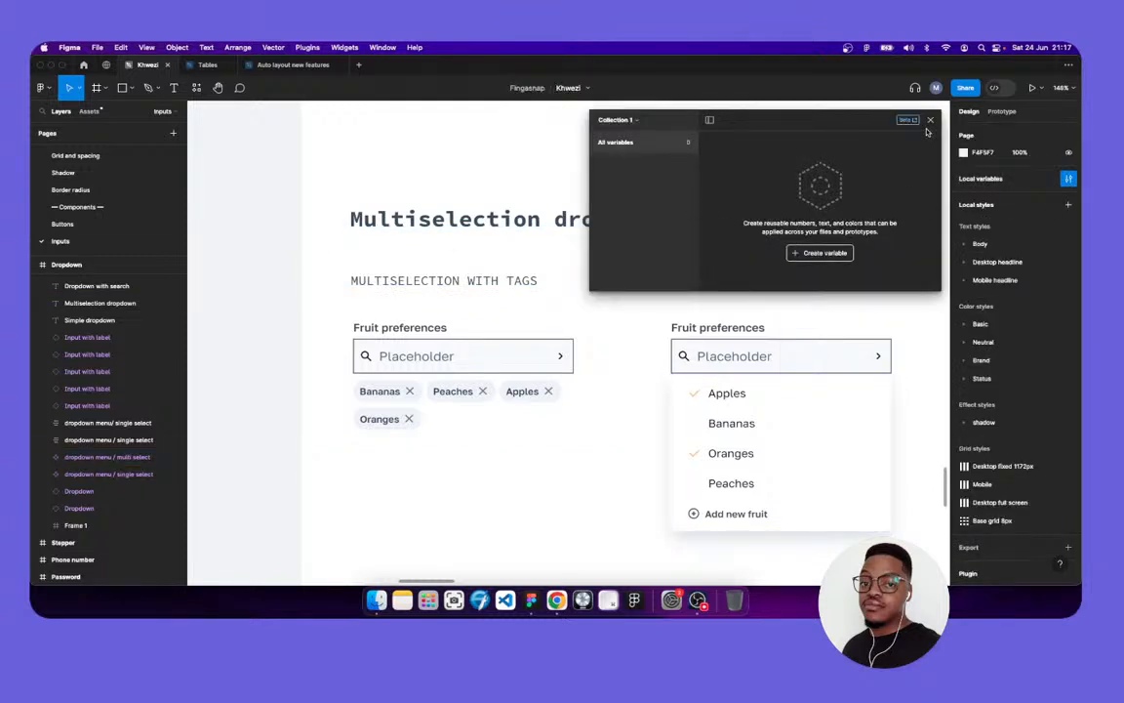
click(636, 120)
click(637, 120)
Return to the Auto layout new features file, dismiss the width variable list and run the Tokens Studio for Figma plugin
click(269, 63)
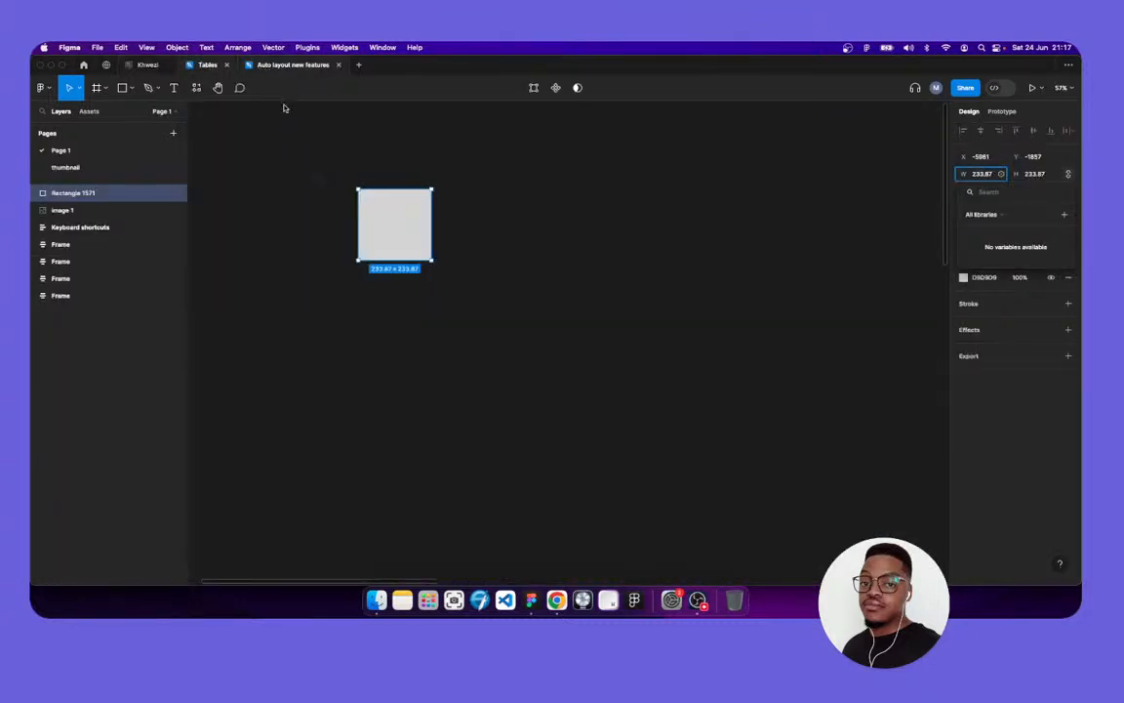
key(Escape)
right_click(500, 229)
mouse_move(546, 317)
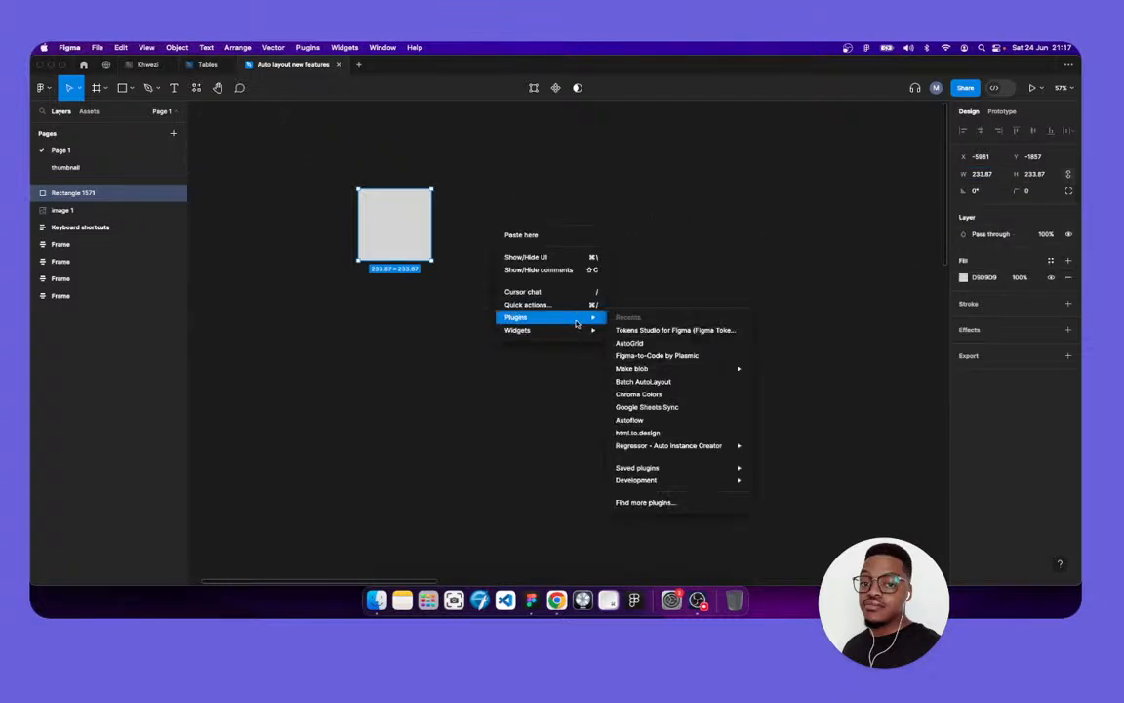
click(667, 331)
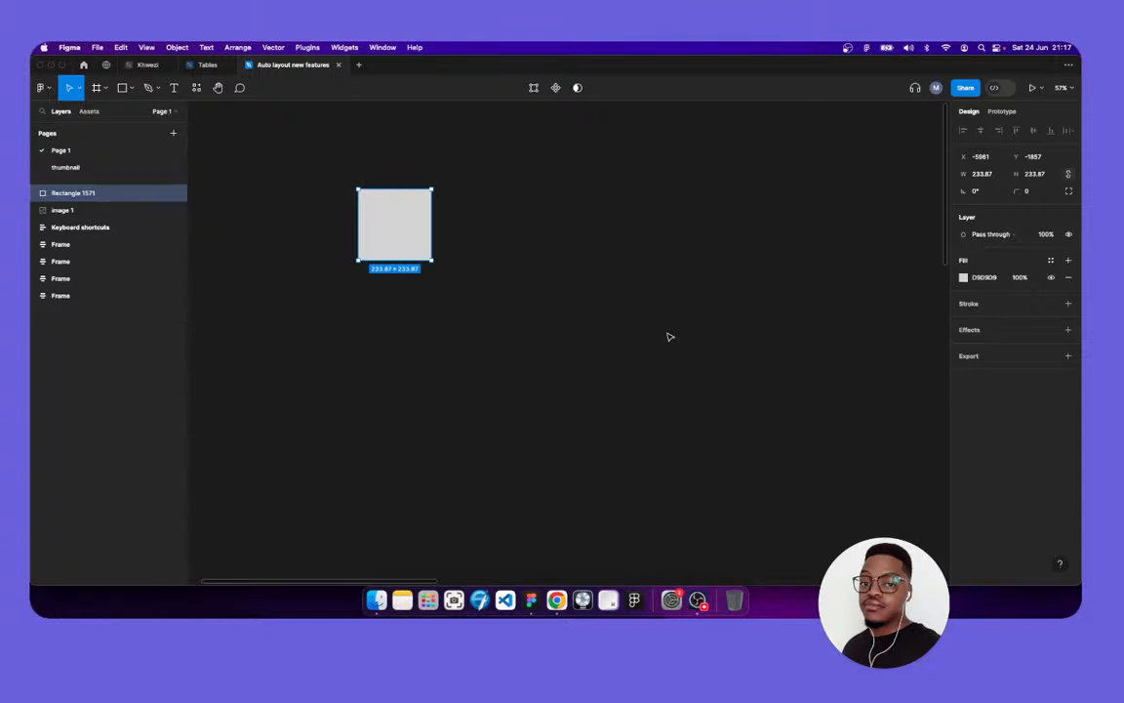
key(super+alt+p)
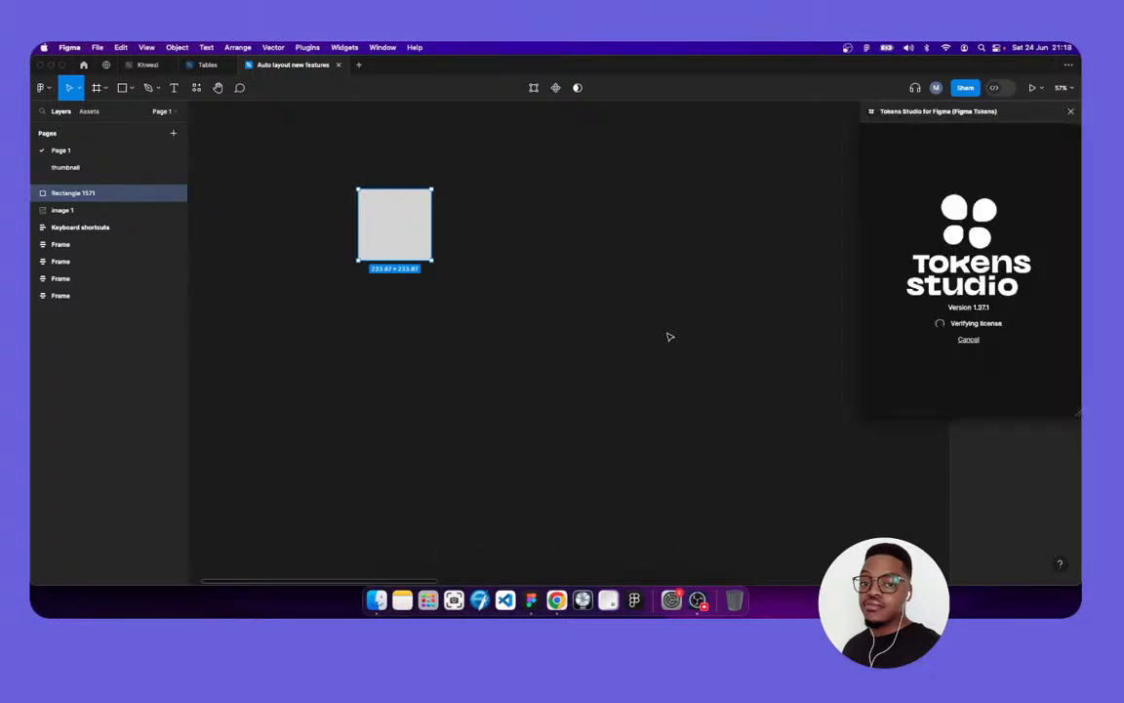
Move the Tokens Studio window clear of the design properties and look through the Brand 1 token set
drag(914, 112, 877, 118)
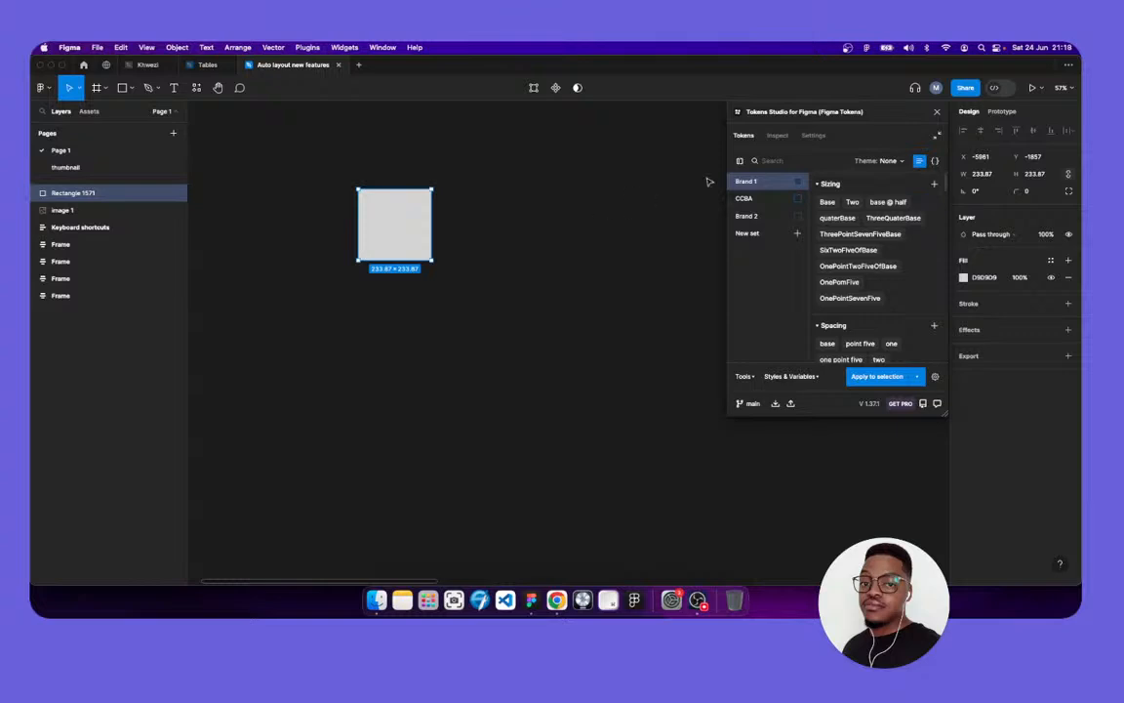
scroll(845, 325, down, 1)
scroll(845, 325, down, 3)
scroll(829, 322, up, 3)
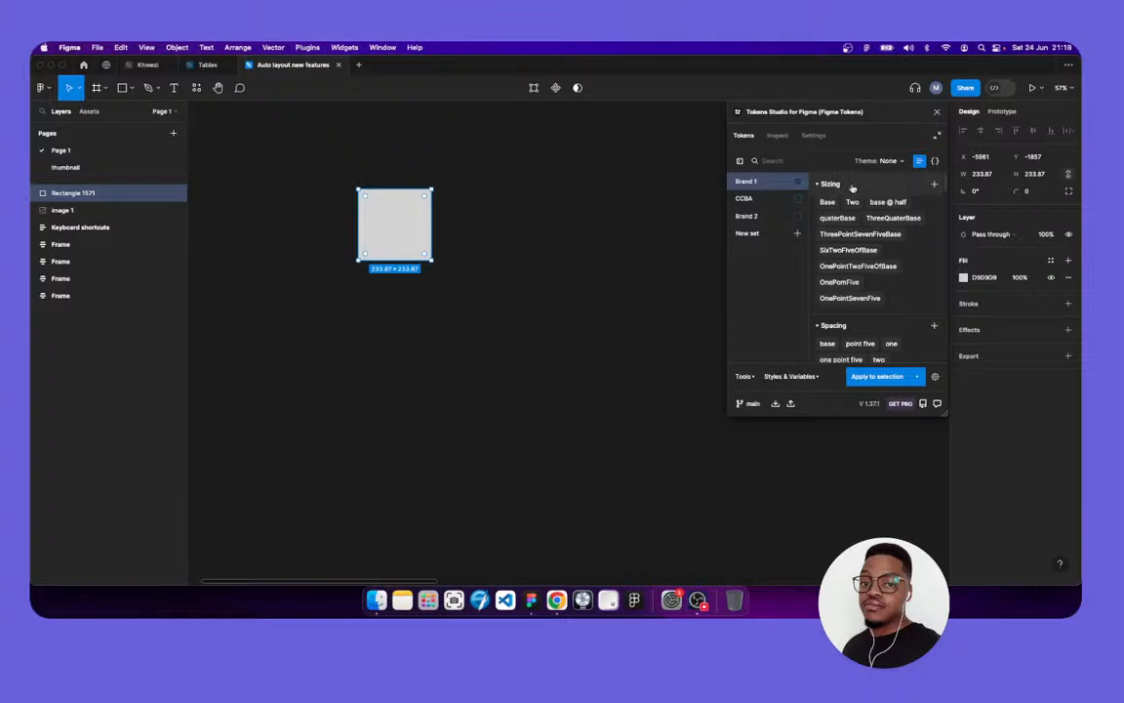
Deselect the square, collapse the Tokens Studio window and create a local number variable in Collection 1
click(707, 198)
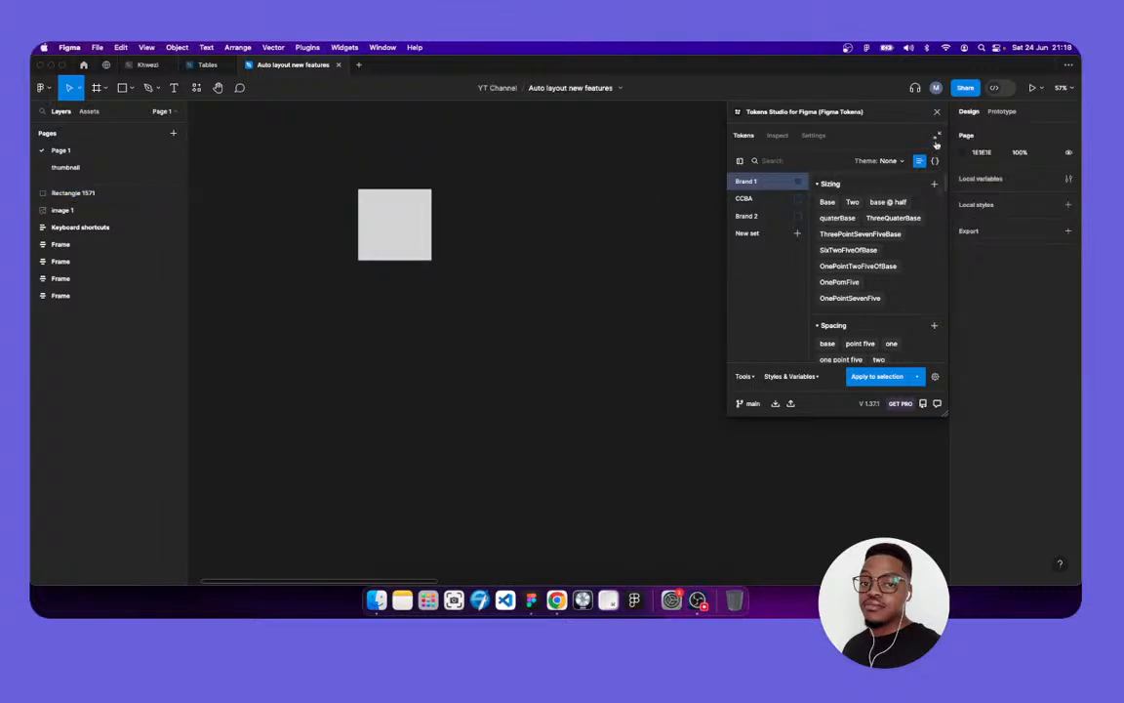
click(935, 138)
click(1069, 178)
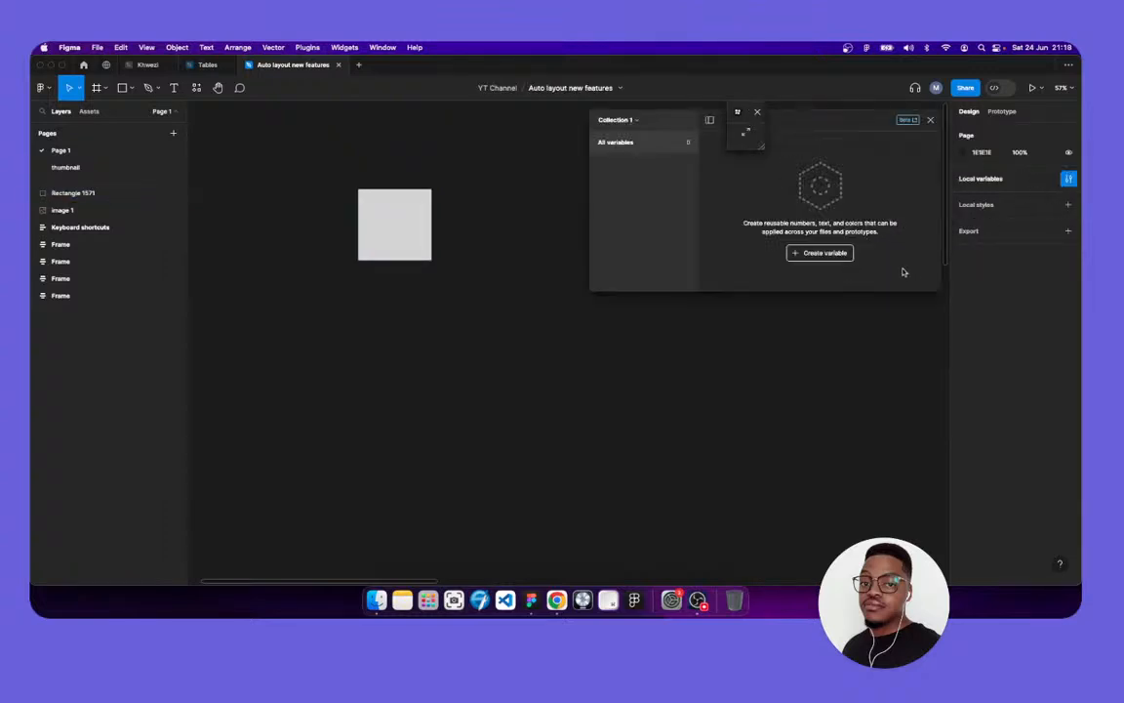
click(833, 256)
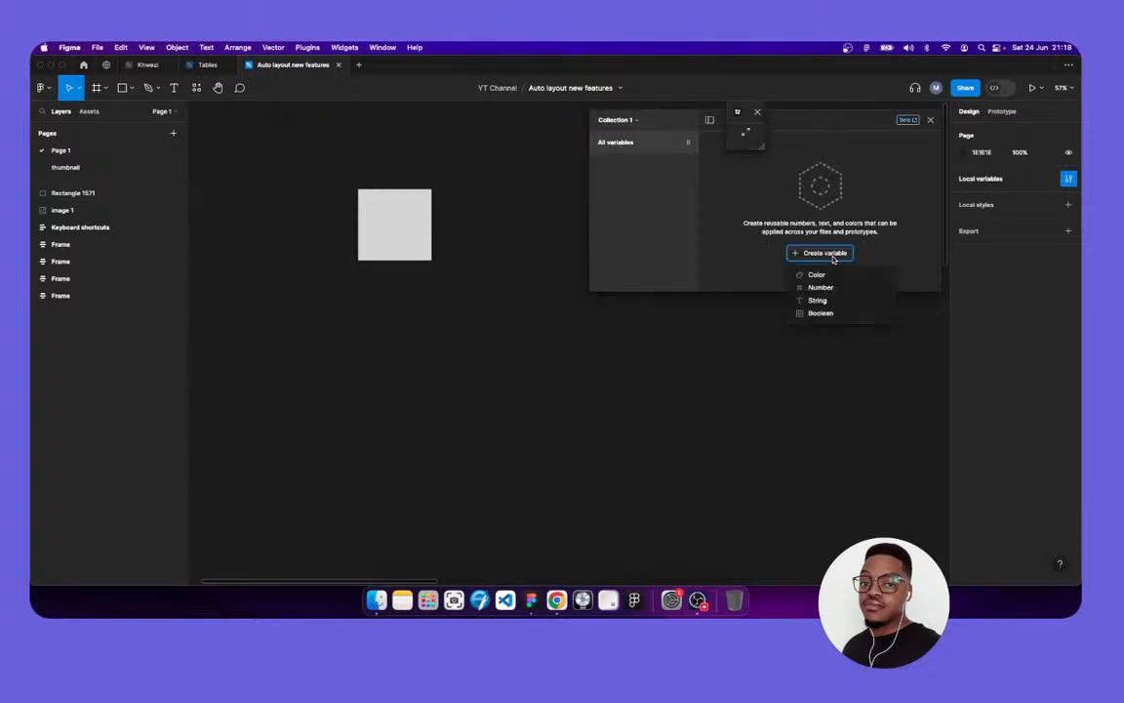
click(821, 288)
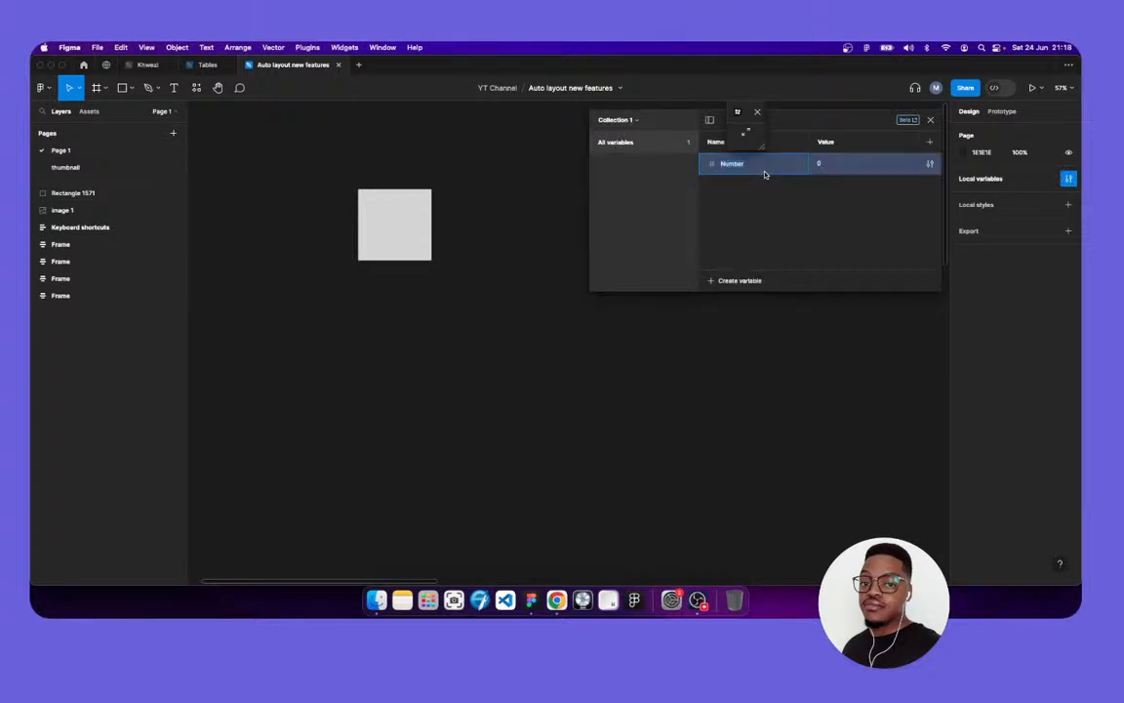
Name the new number variable xxxs
text(Dimension)
key(Return)
double_click(740, 164)
text(xxxx)
key(Return)
key(Return)
double_click(733, 165)
key(Right)
Set the xxxs variable's value to 2 and exclude Text content from its number scoping
click(830, 163)
click(861, 205)
click(927, 164)
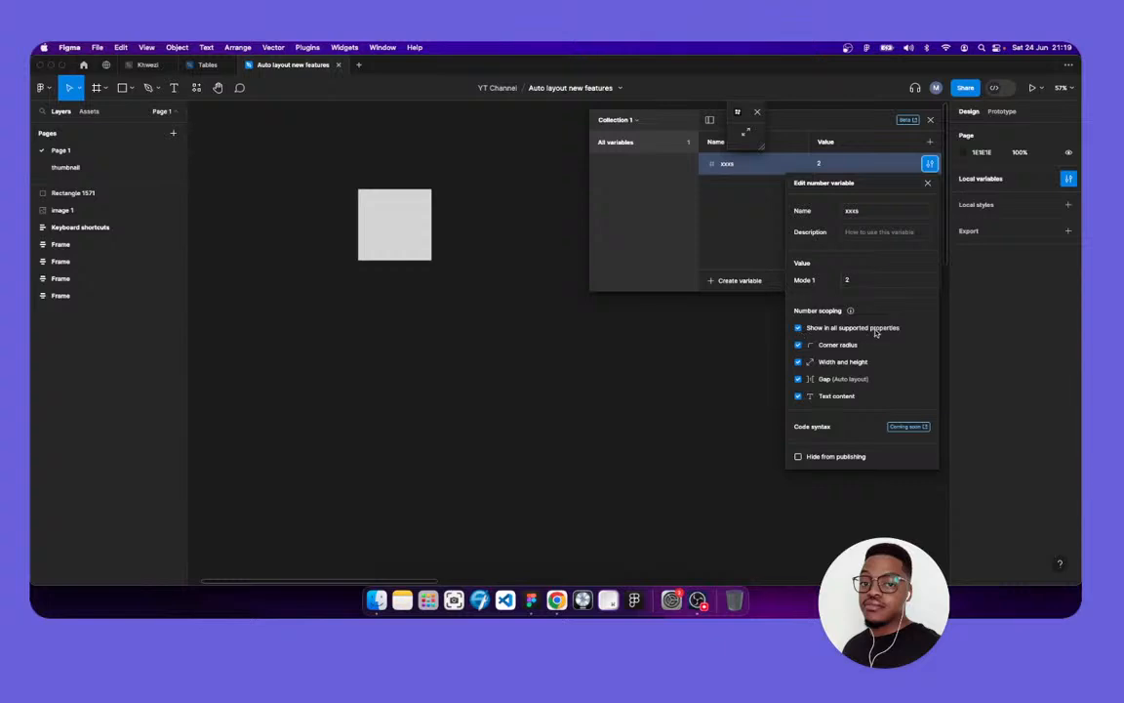
click(798, 396)
Expand the Tokens Studio window, close the variable windows and place the plugin beside the square
click(747, 135)
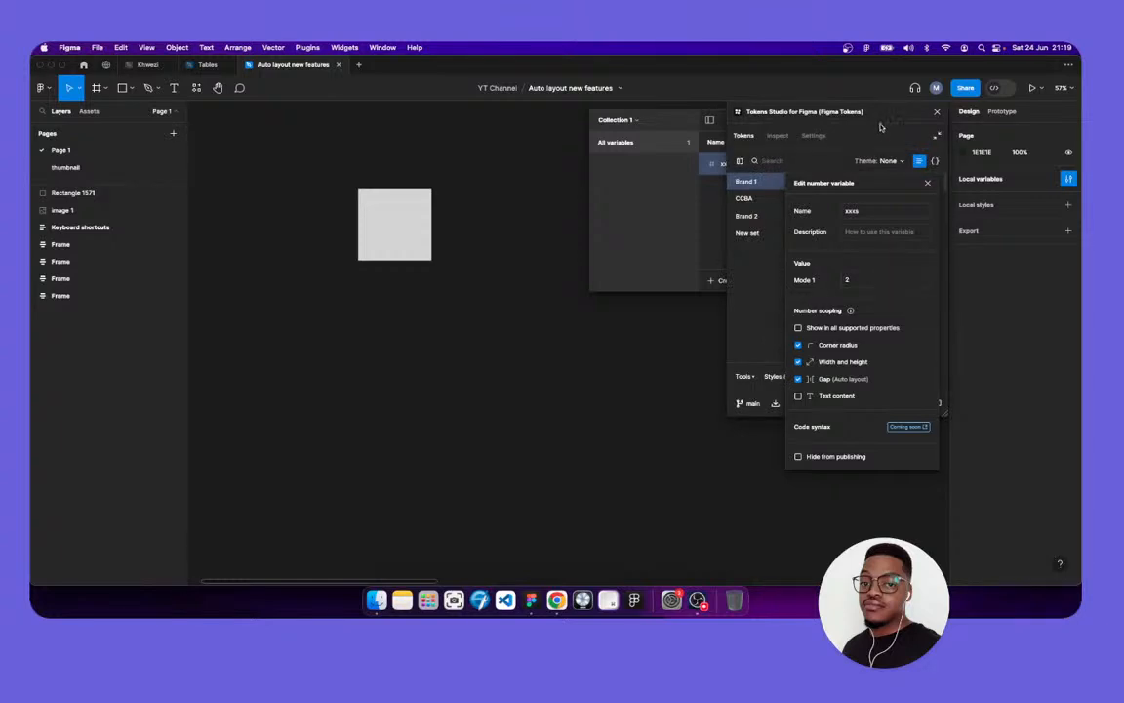
drag(792, 112, 528, 206)
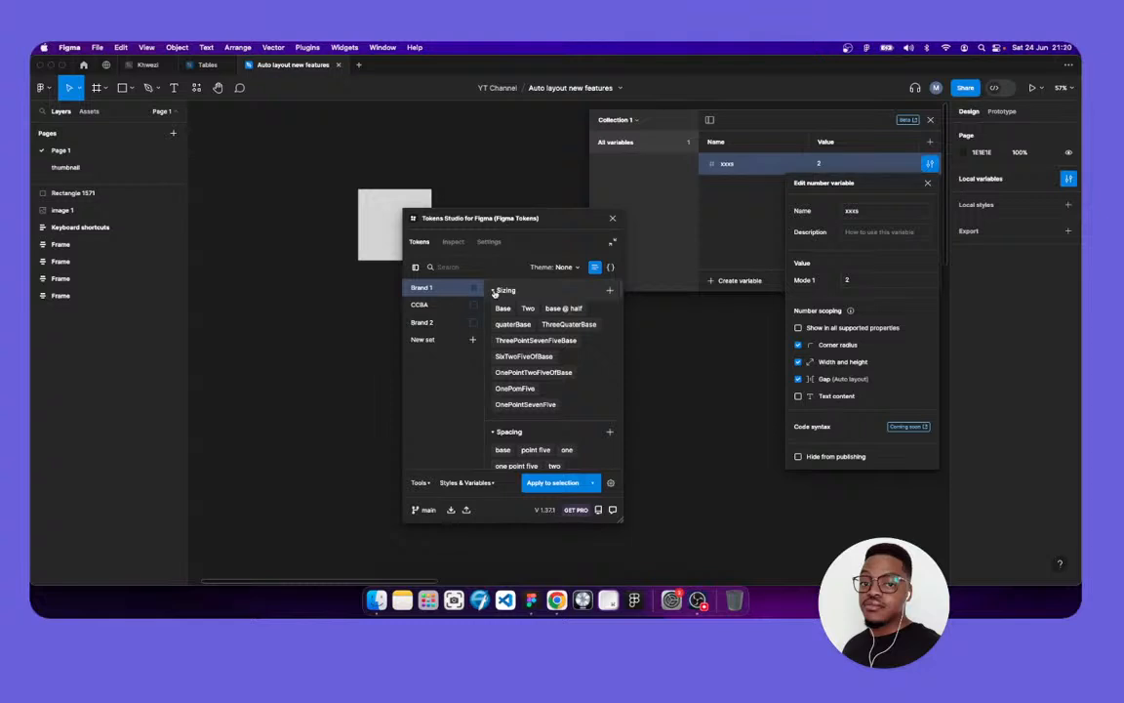
click(928, 183)
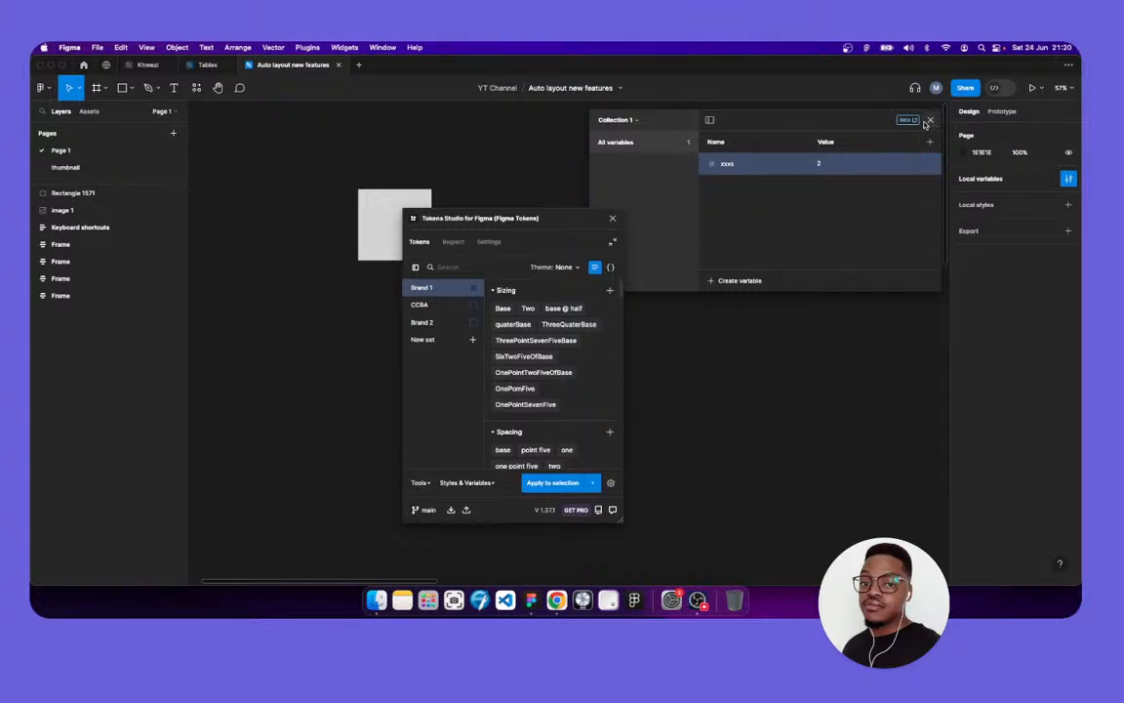
click(930, 121)
drag(733, 217, 573, 199)
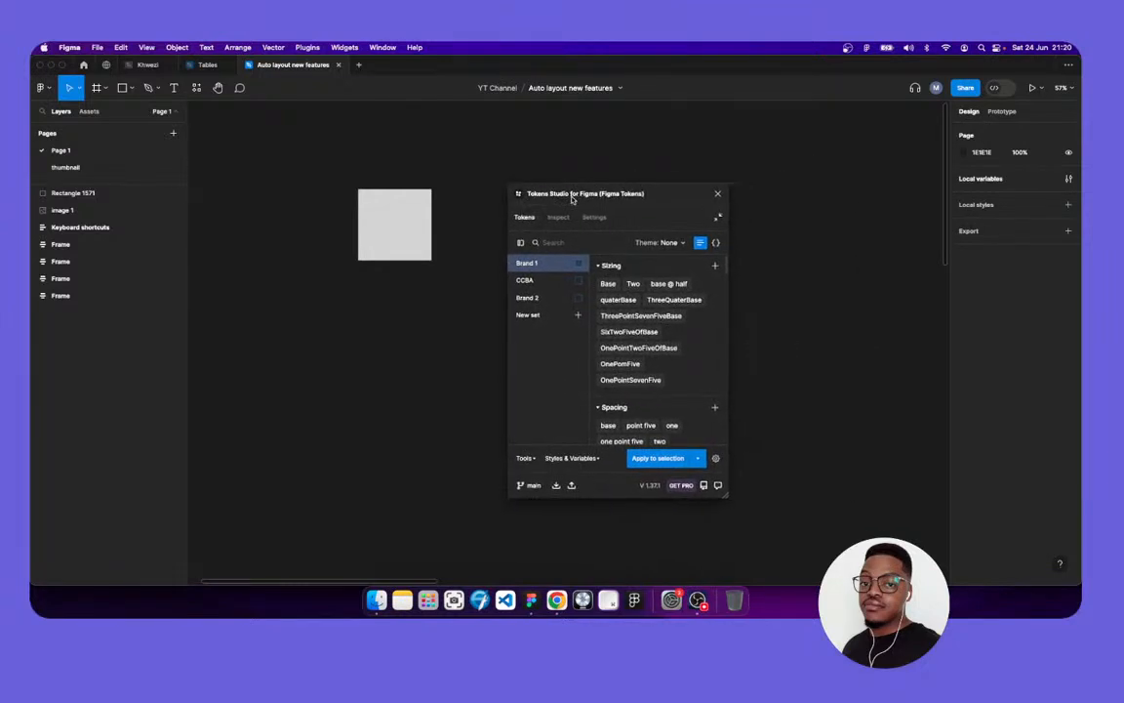
Fill the square with the Neutral 500 color token #64748b from the Brand 1 set
click(401, 220)
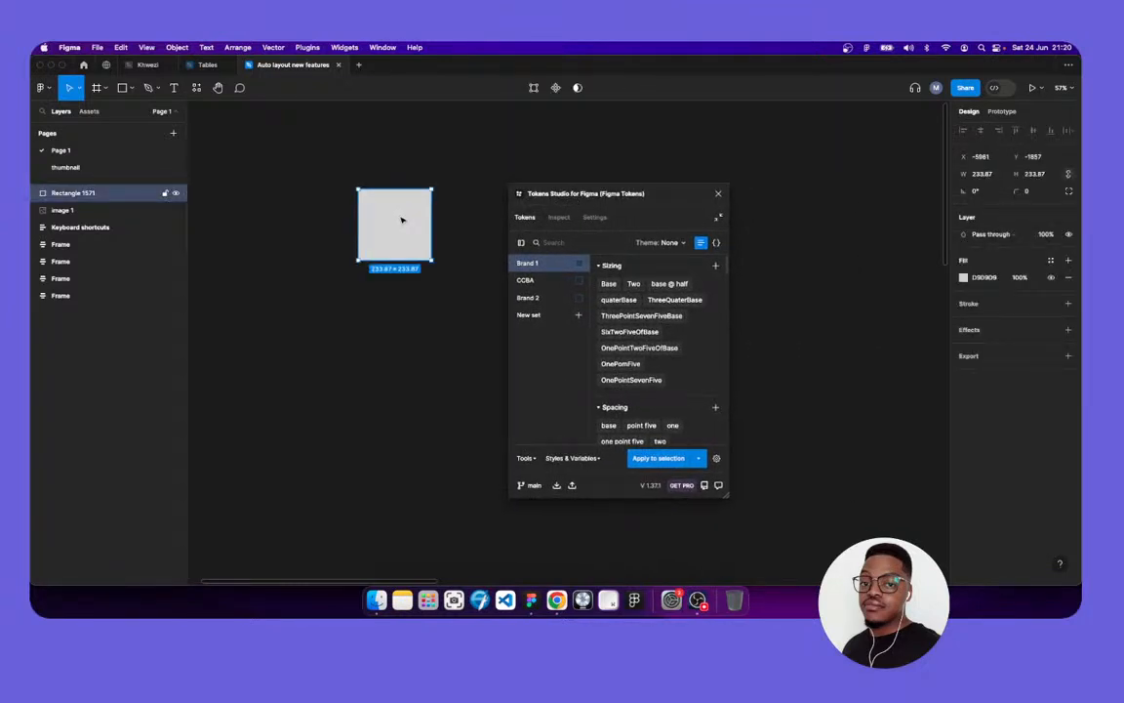
scroll(610, 342, down, 3)
scroll(615, 320, up, 2)
scroll(615, 320, down, 5)
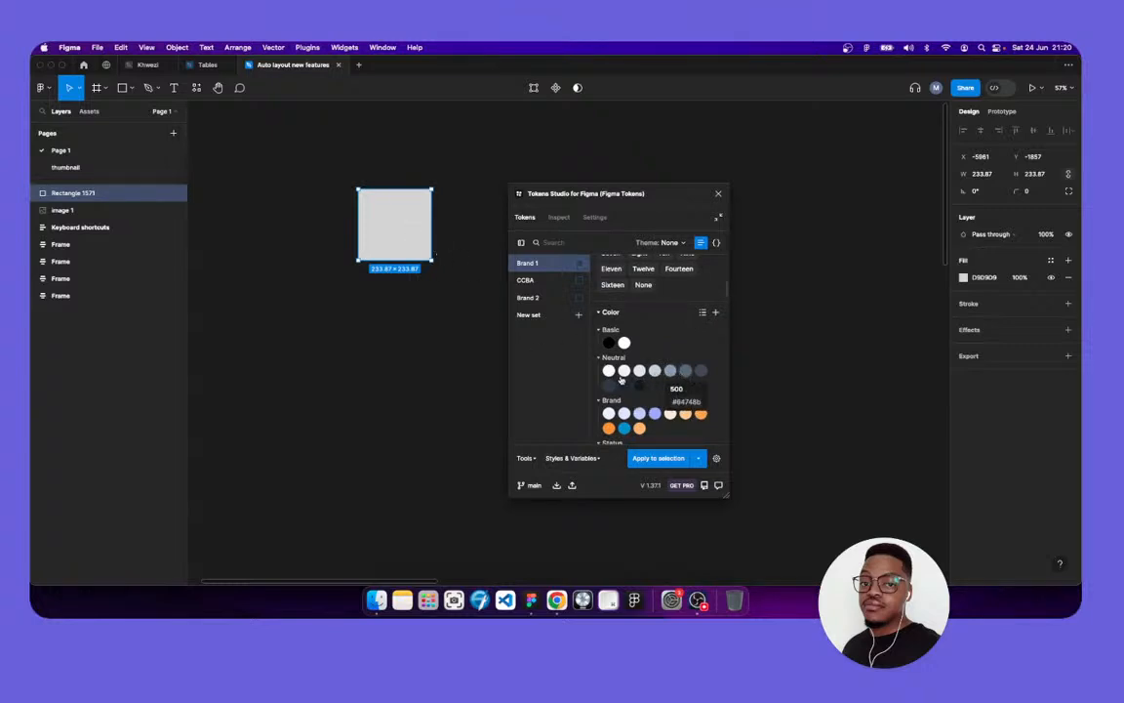
scroll(620, 379, down, 6)
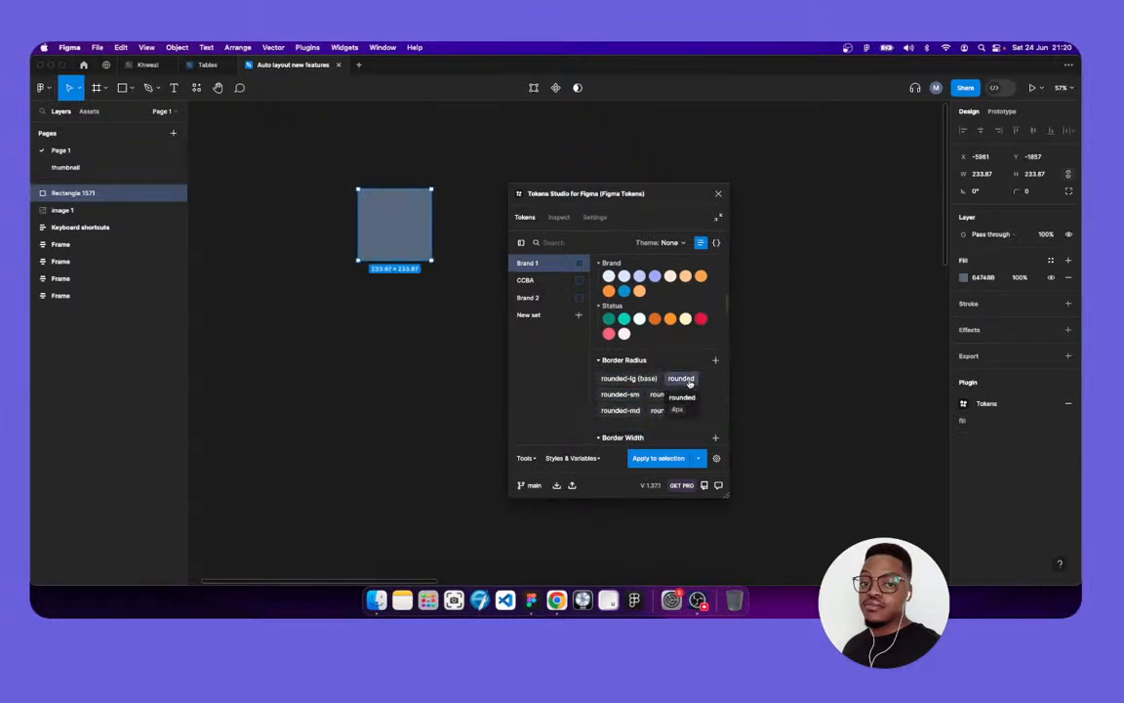
Apply the rounded-lg (base) border radius token to all corners of the square and move the plugin window farther from it
right_click(634, 383)
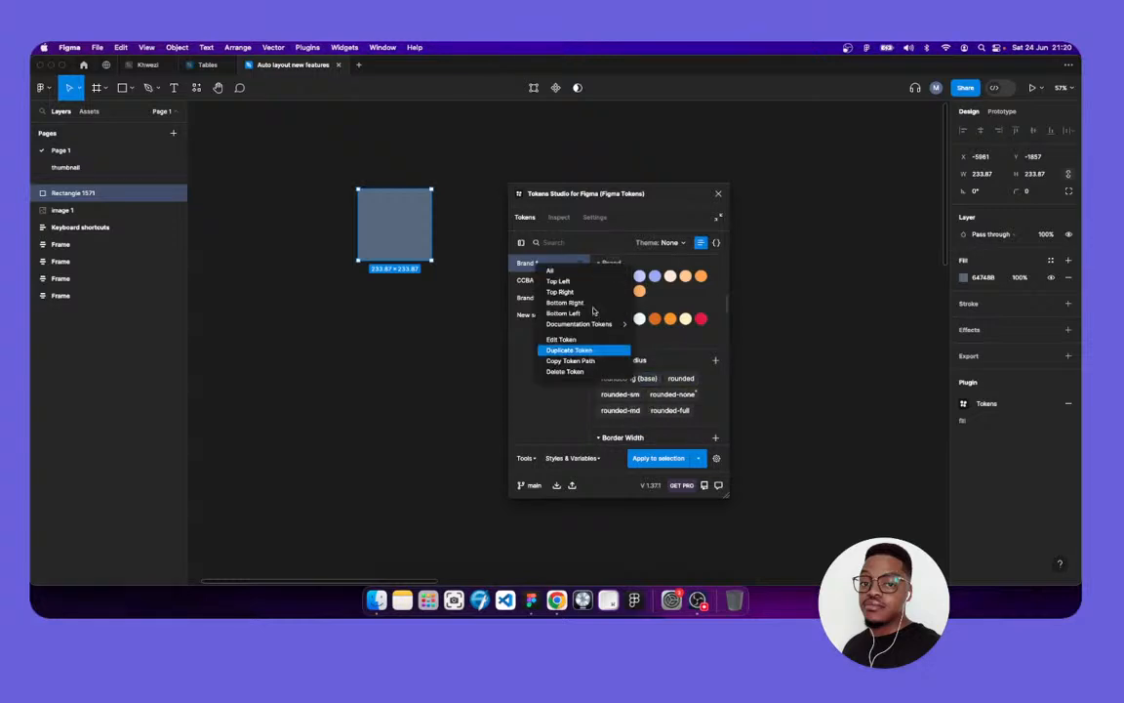
click(566, 272)
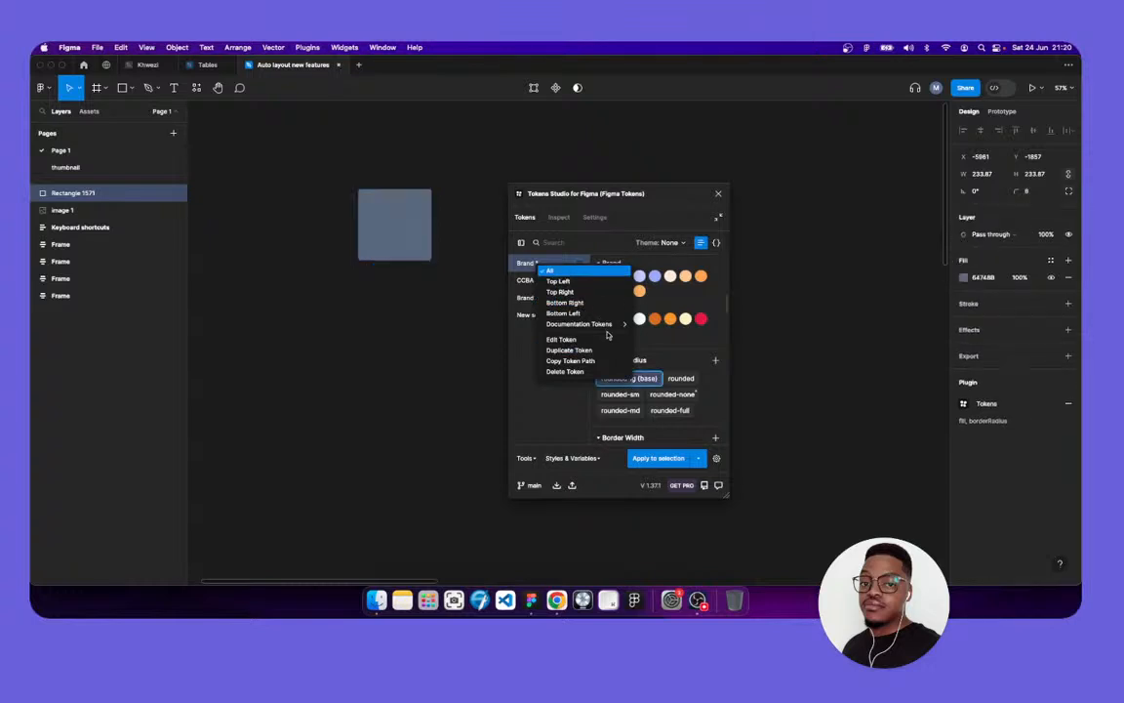
click(756, 392)
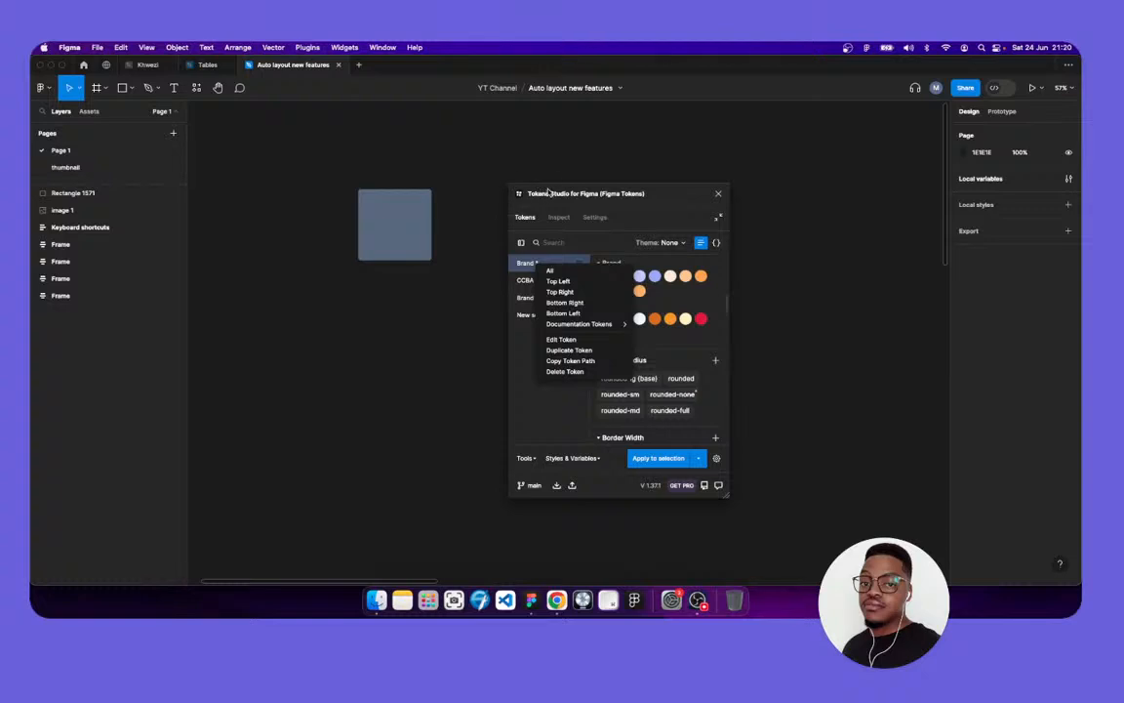
drag(549, 189, 640, 176)
click(362, 233)
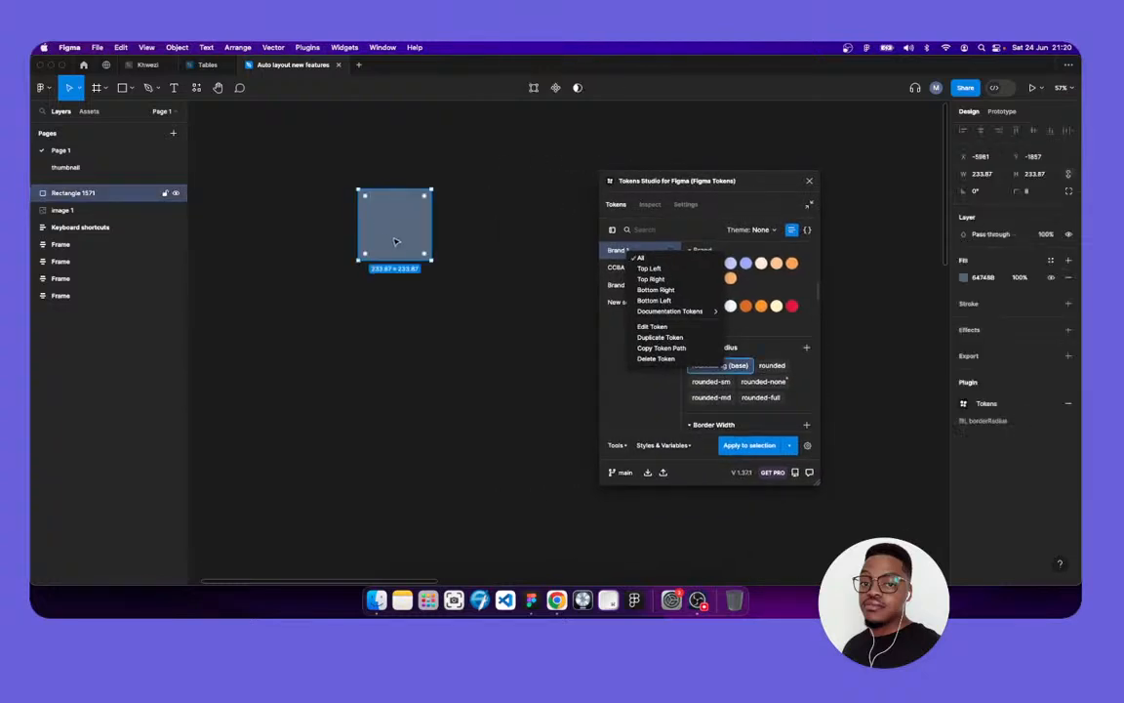
scroll(763, 577, left, 1)
scroll(764, 576, down, 1)
scroll(763, 576, up, 1)
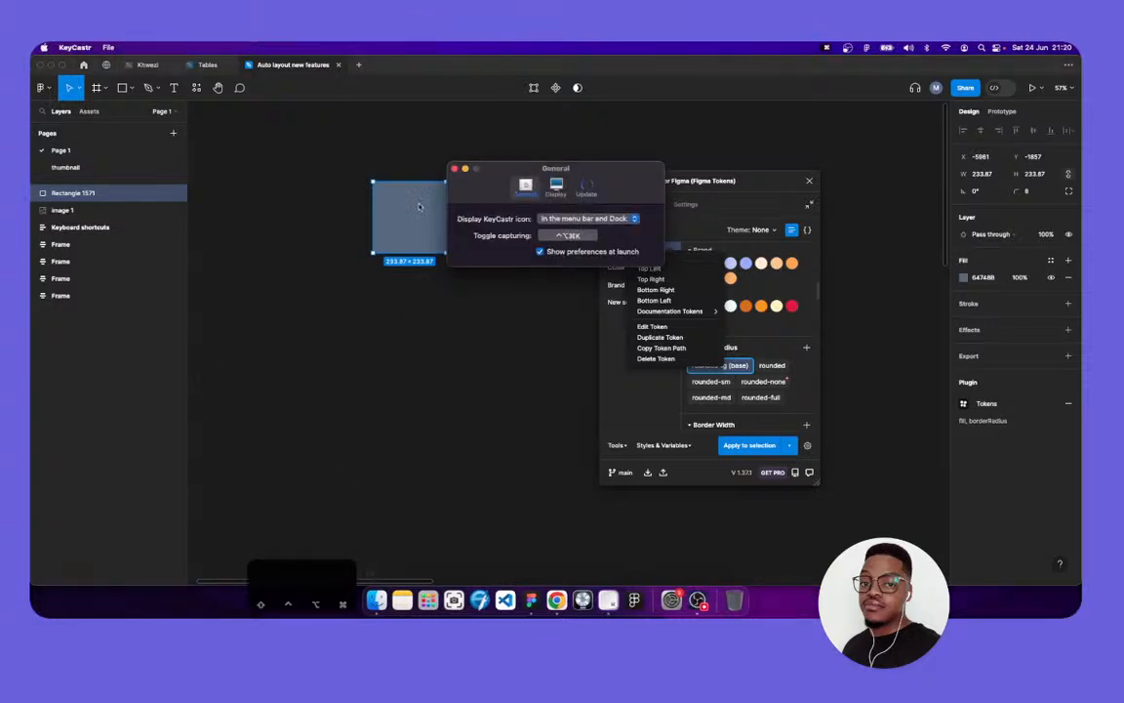
Close the KeyCastr preferences, move its keystroke display onto the canvas and reselect the square in Figma
click(454, 170)
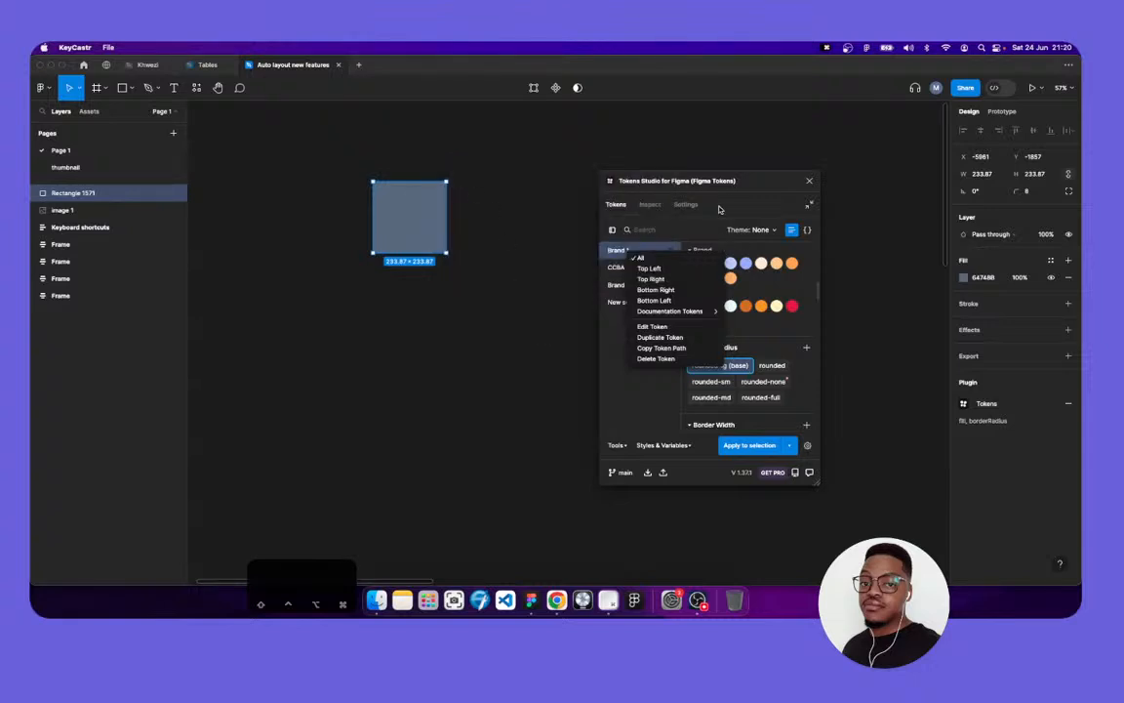
click(809, 207)
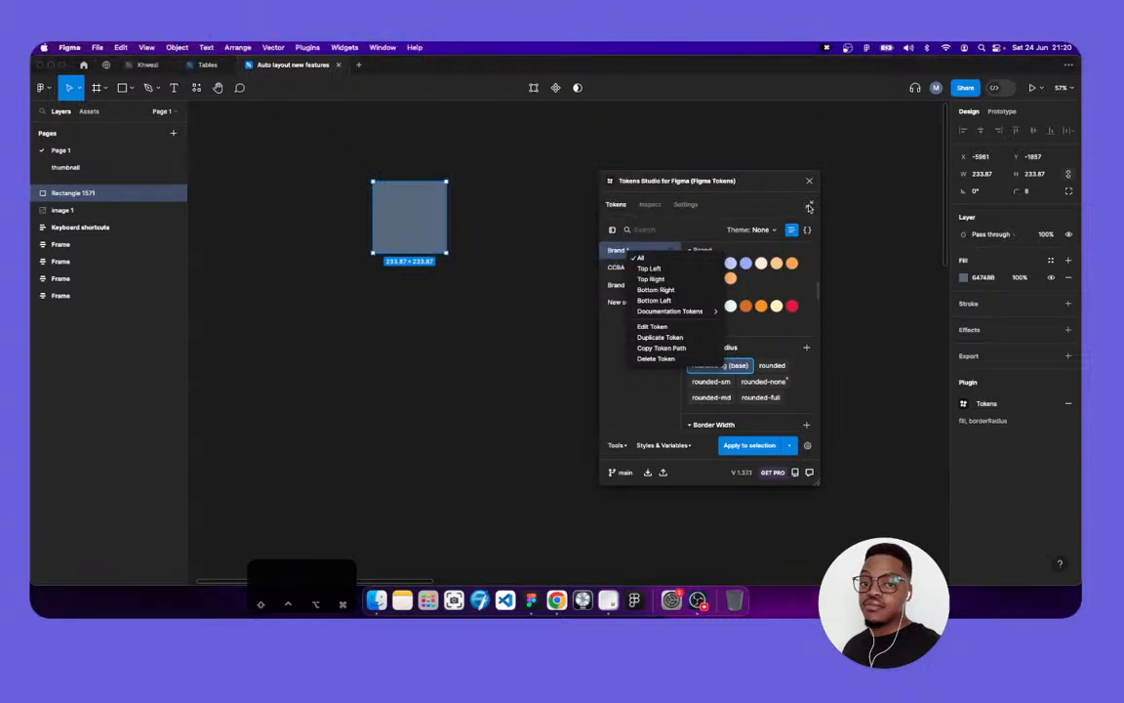
drag(301, 519, 276, 538)
click(354, 526)
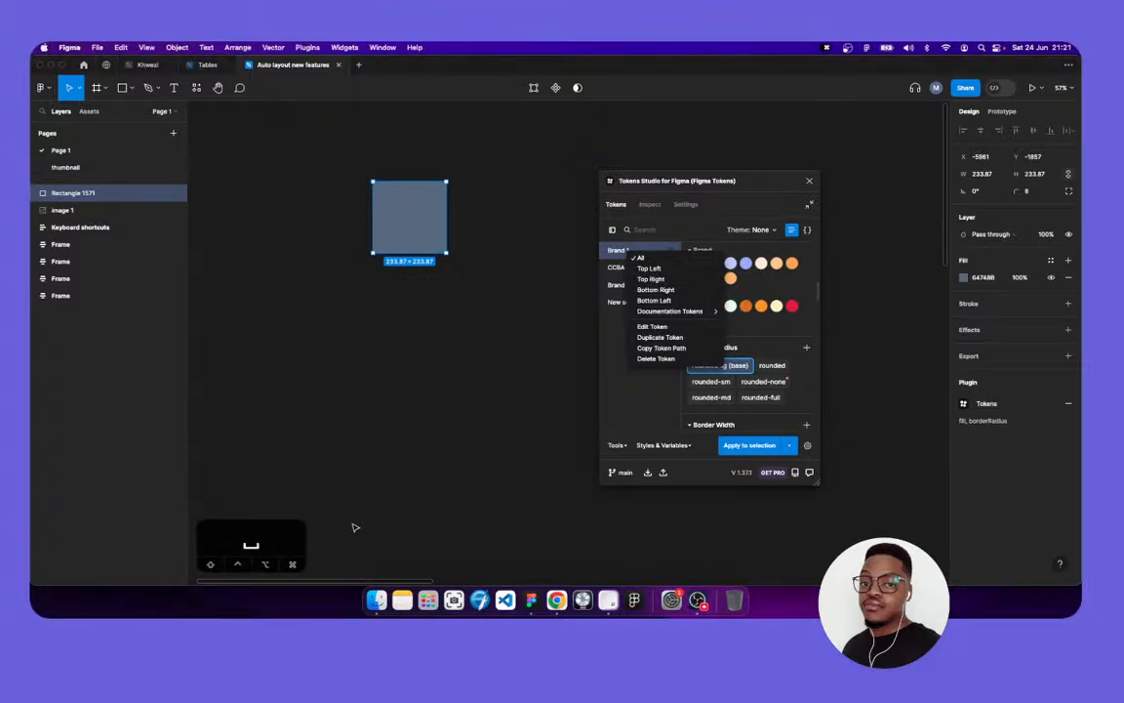
click(326, 454)
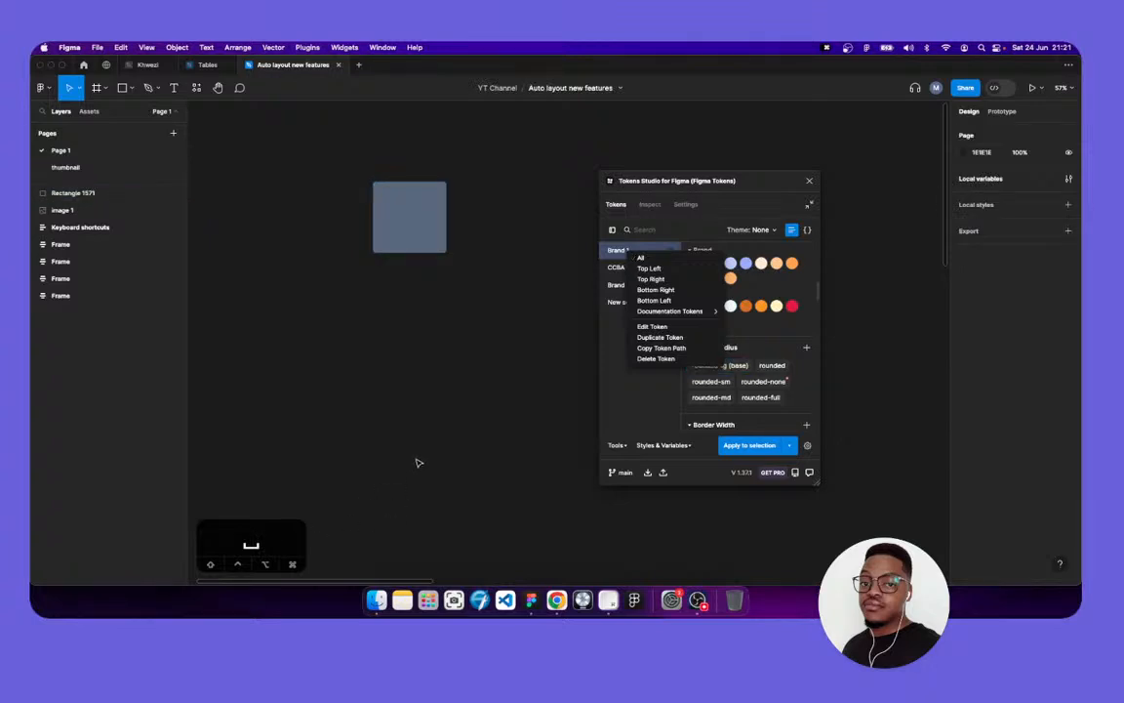
click(388, 230)
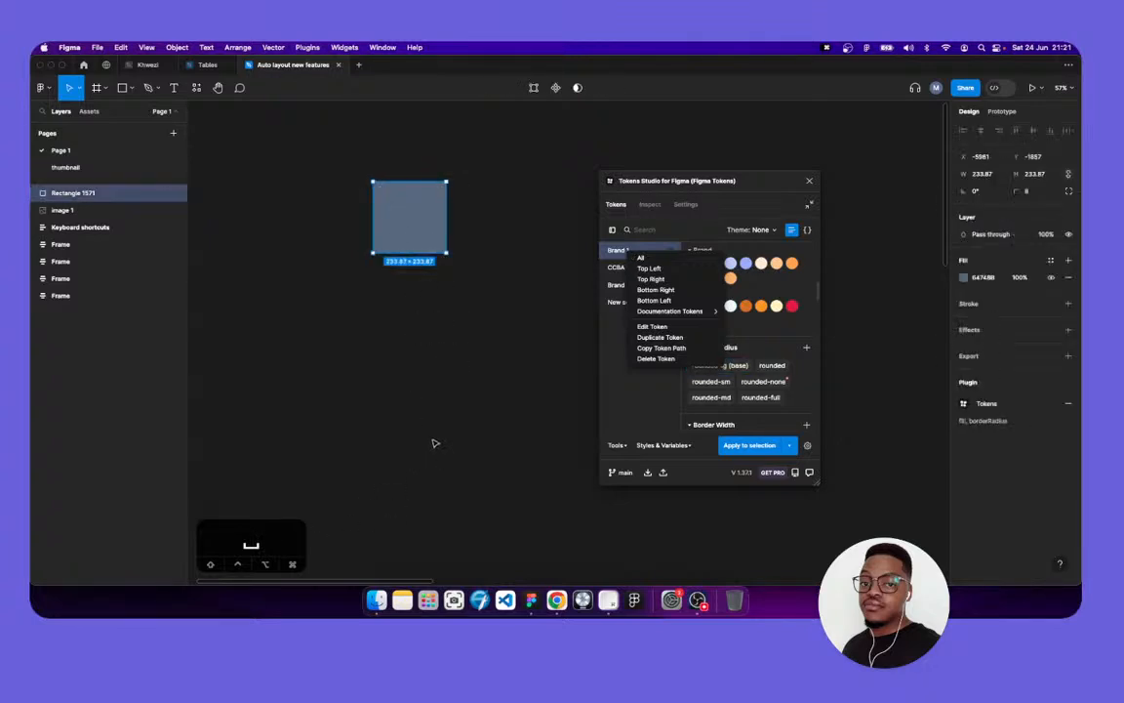
Wrap the square in an auto layout frame and rename the frame Container
key(shift+a)
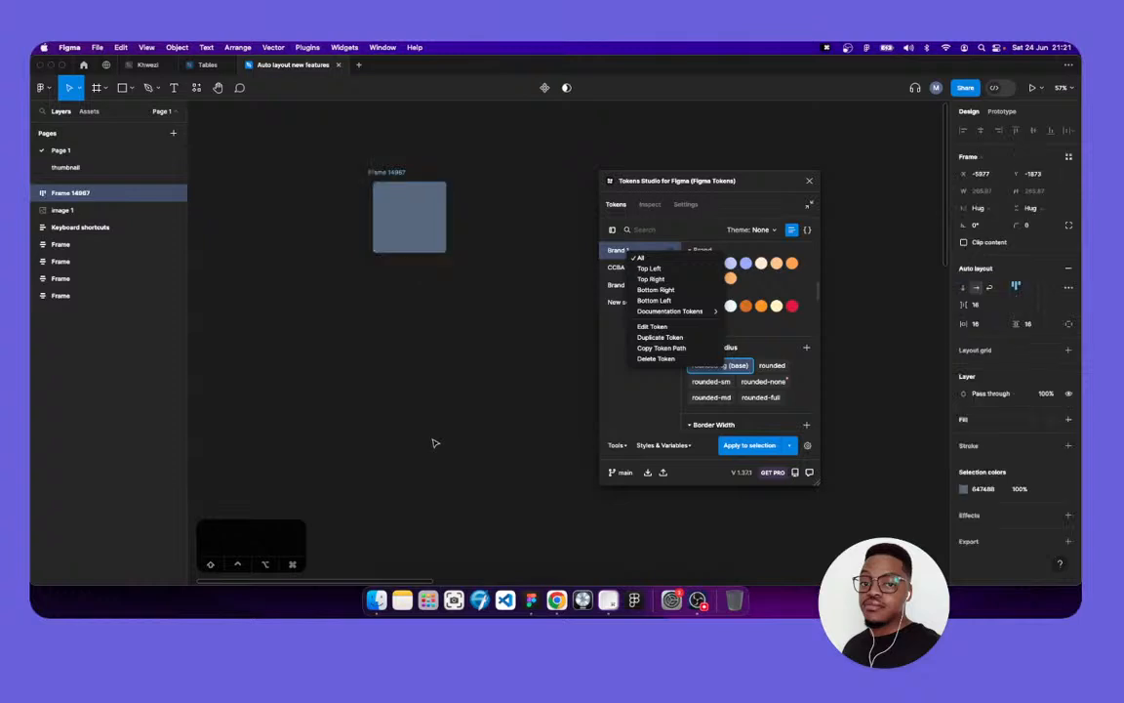
double_click(402, 172)
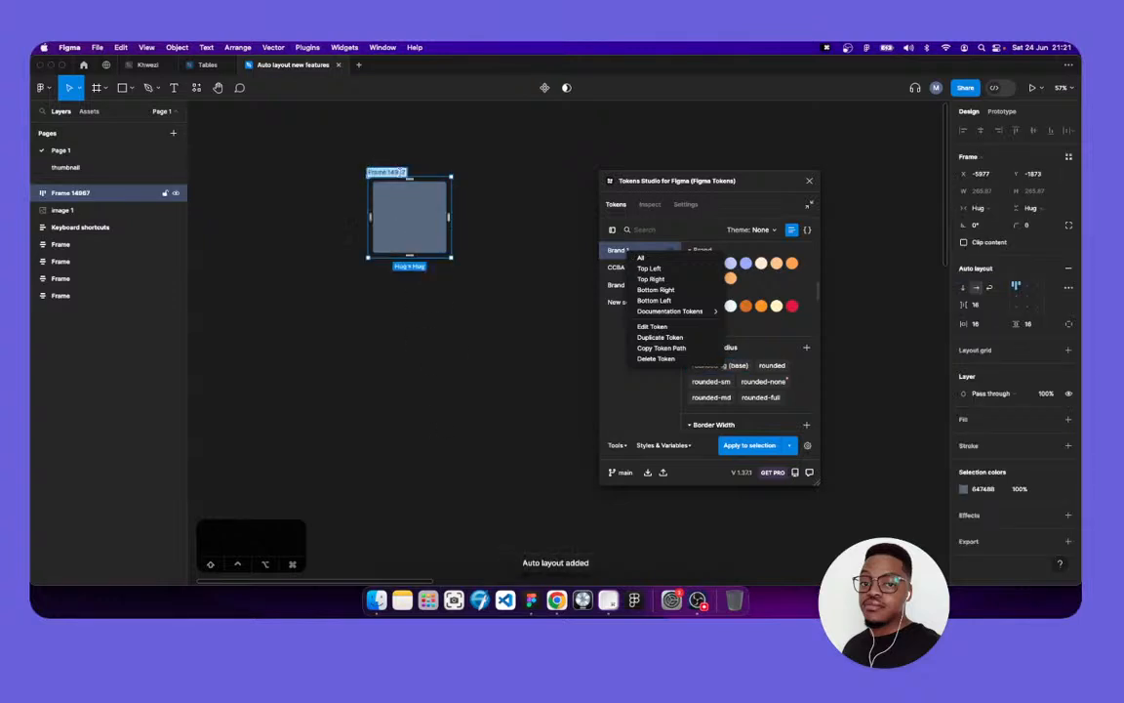
text(Container)
key(Tab)
scroll(401, 276, down, 2)
click(401, 276)
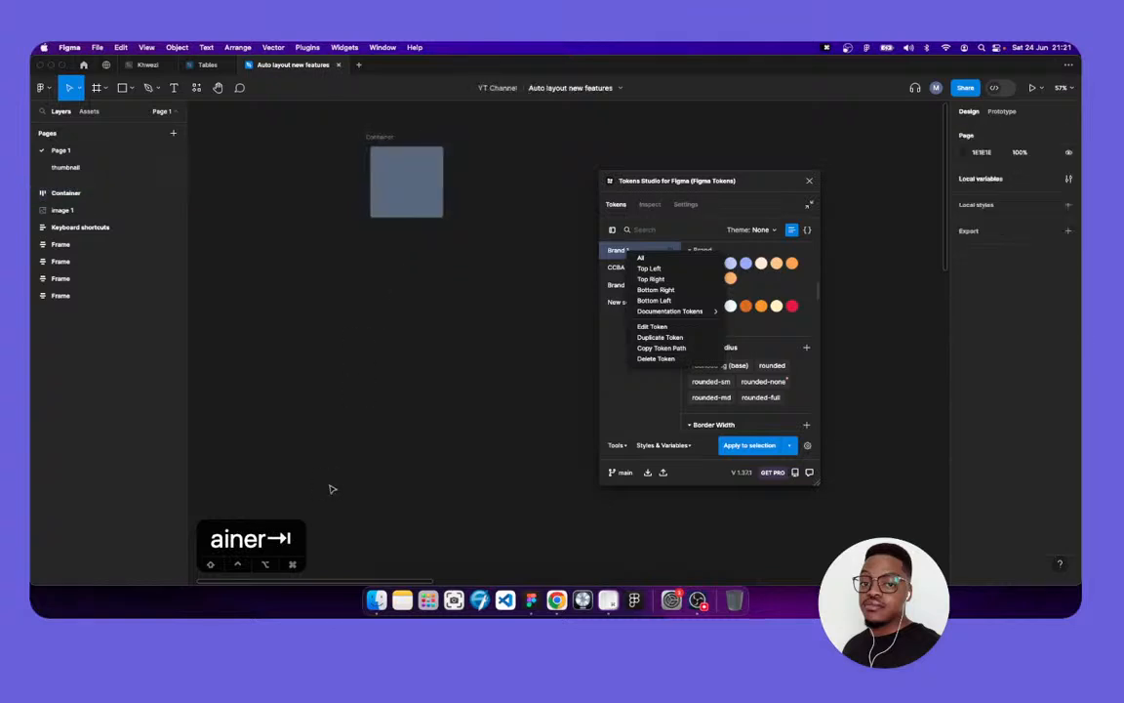
Dismiss the open token options, collapse the Tokens Studio window and move it to the canvas edge, away from the Container
click(383, 142)
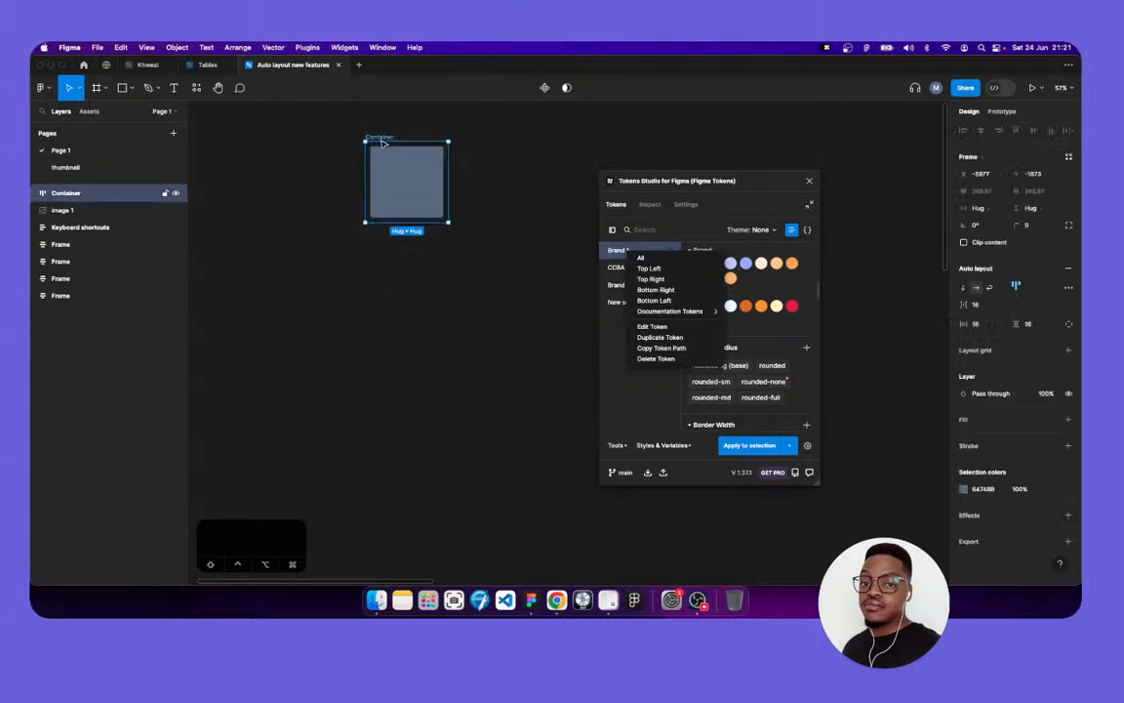
click(729, 185)
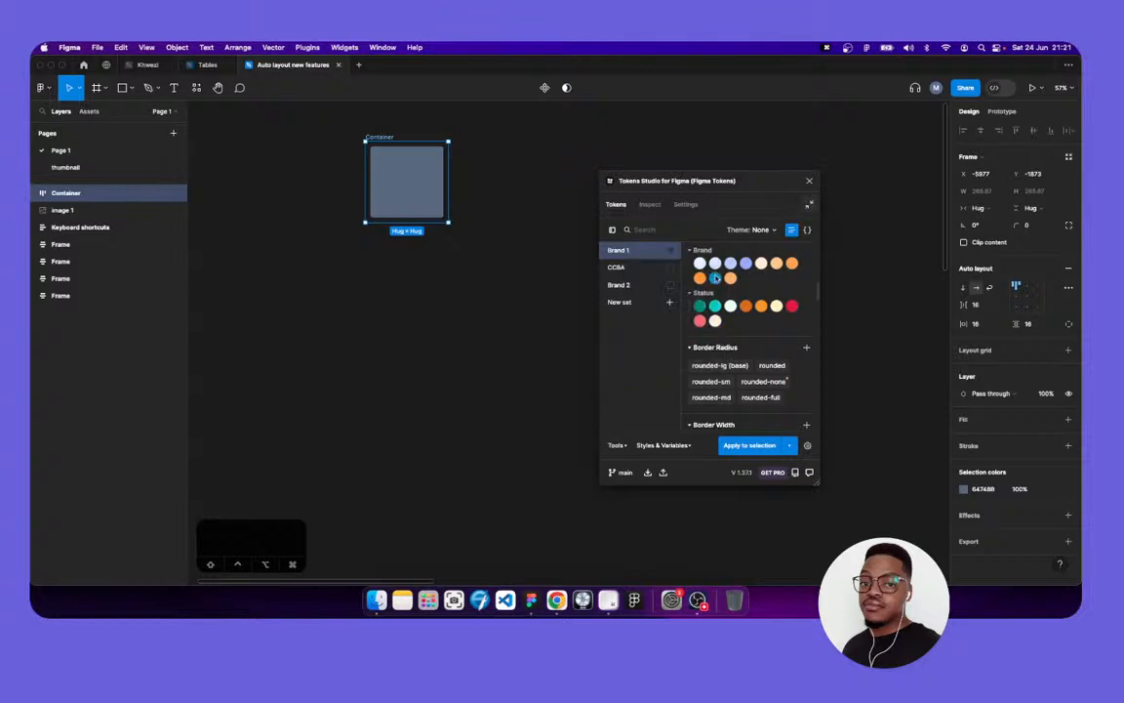
click(808, 204)
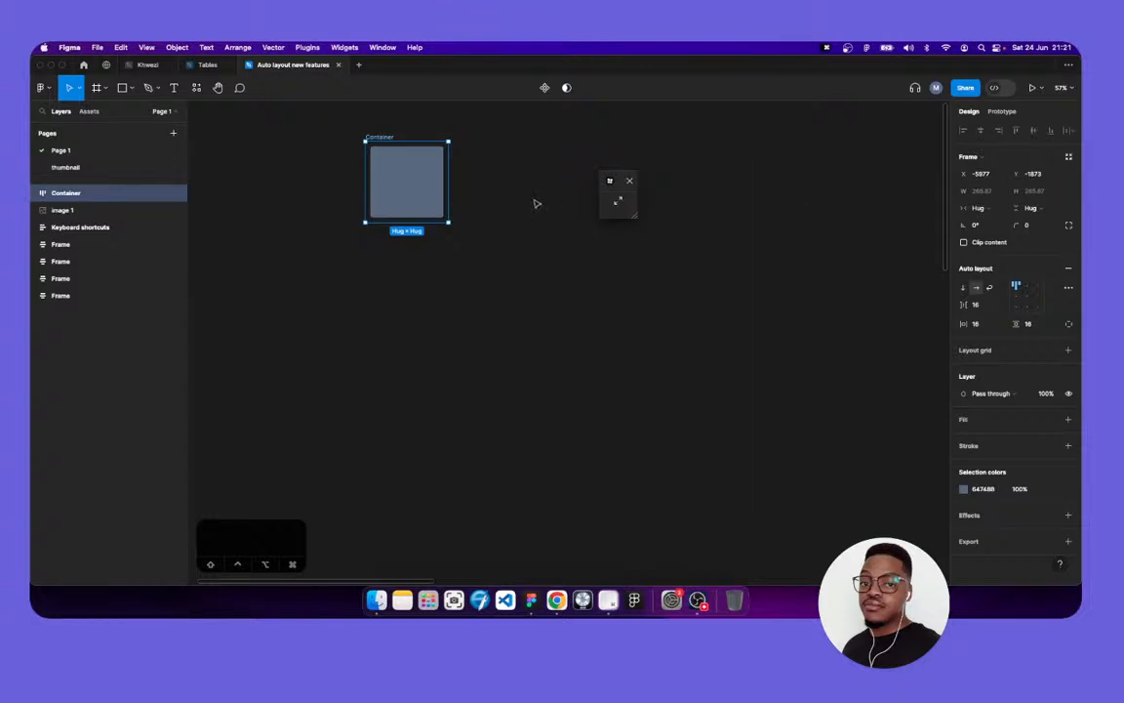
drag(609, 180, 890, 117)
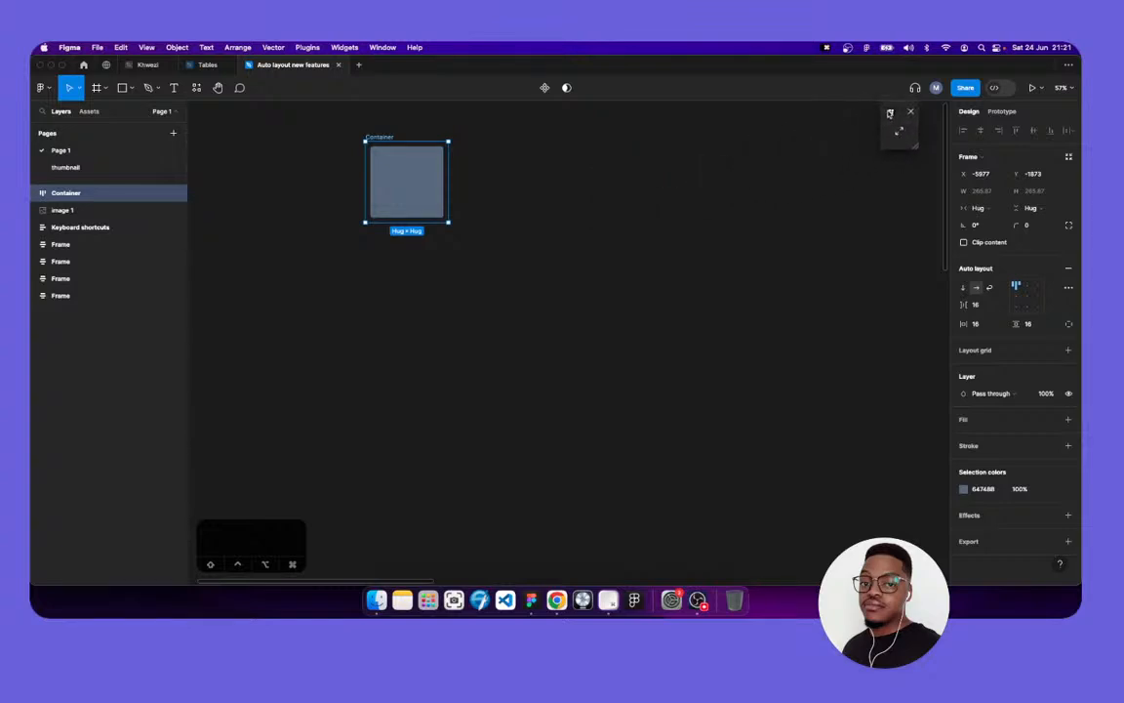
click(459, 400)
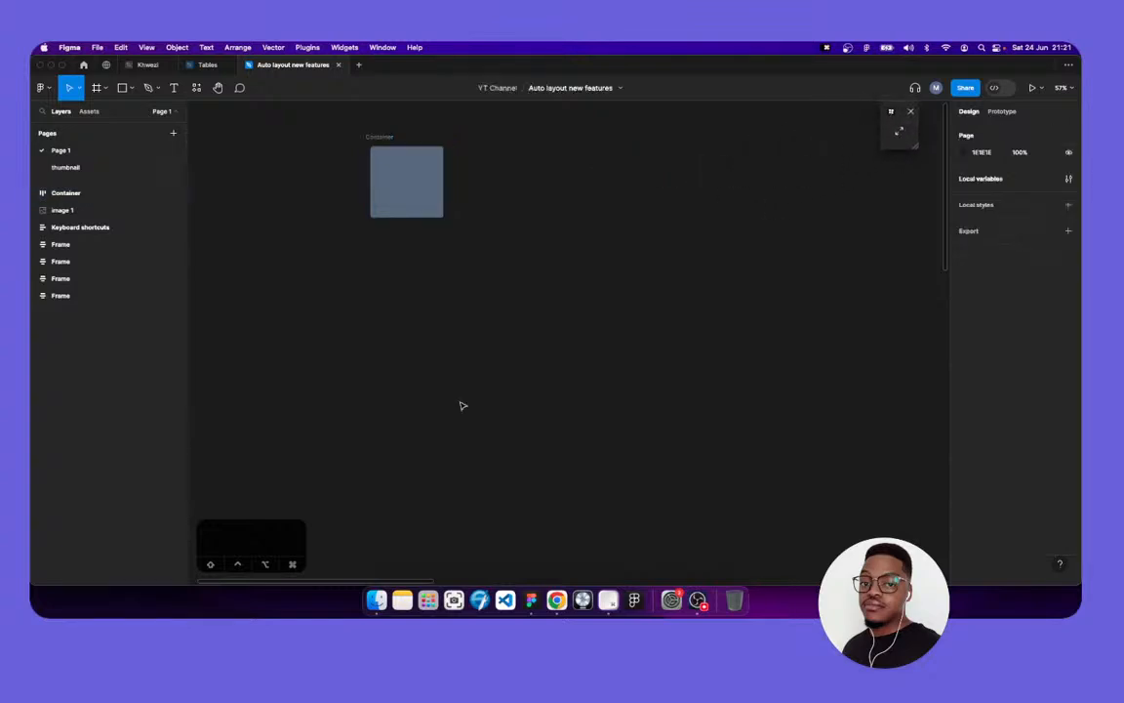
Fill the Container frame with the Neutral 300 color token #cbd5e1 from the Brand 1 set
click(381, 144)
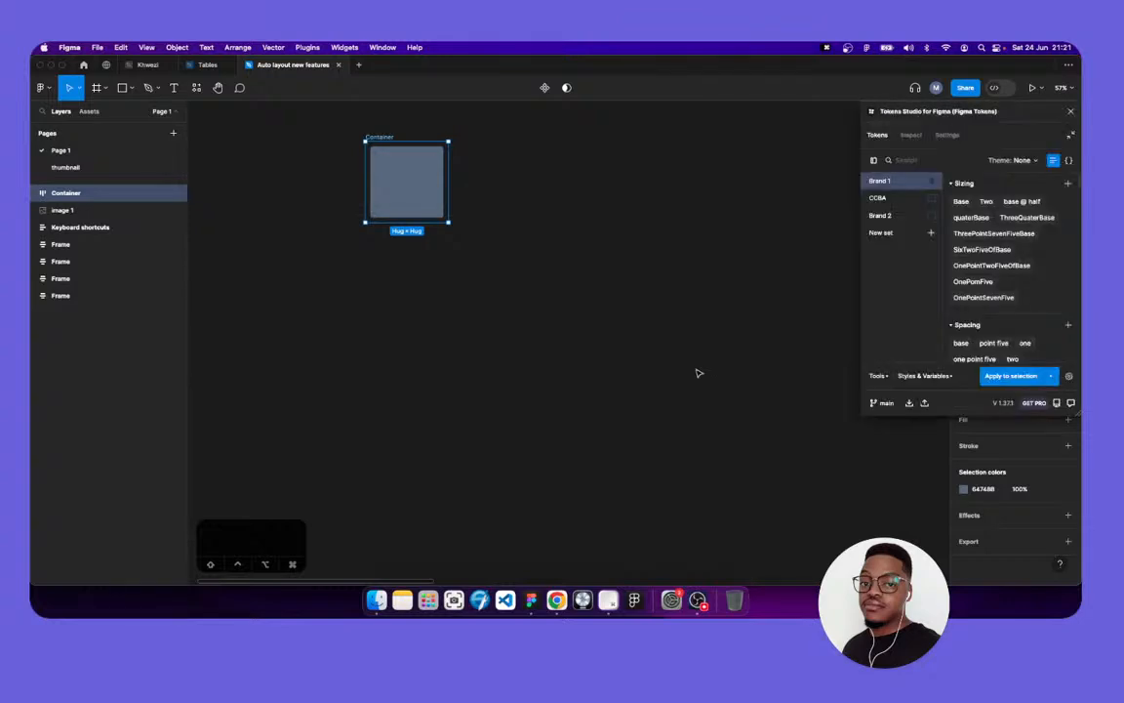
scroll(696, 372, down, 5)
scroll(547, 319, up, 5)
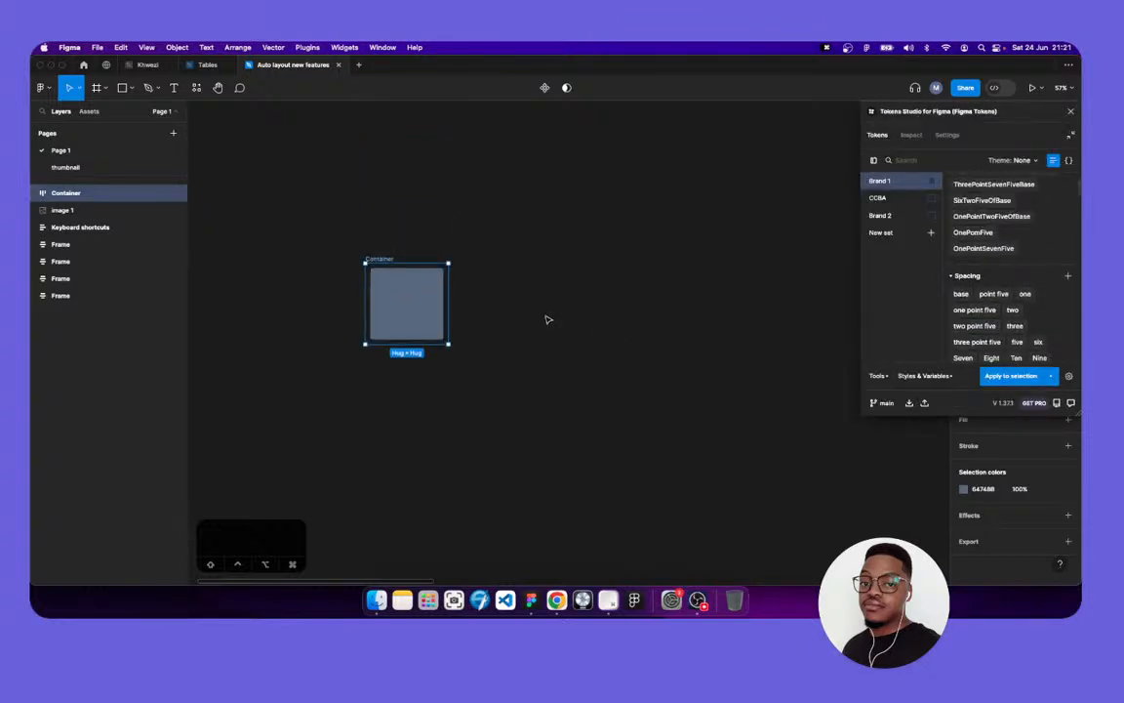
scroll(982, 299, up, 10)
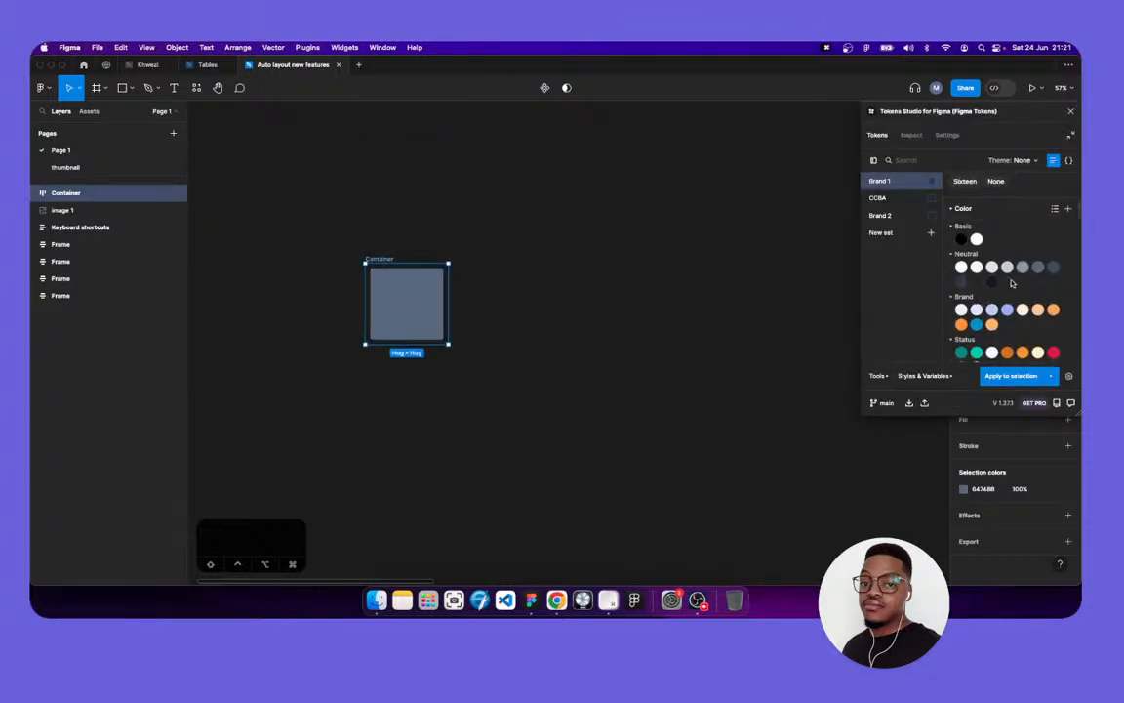
click(1007, 266)
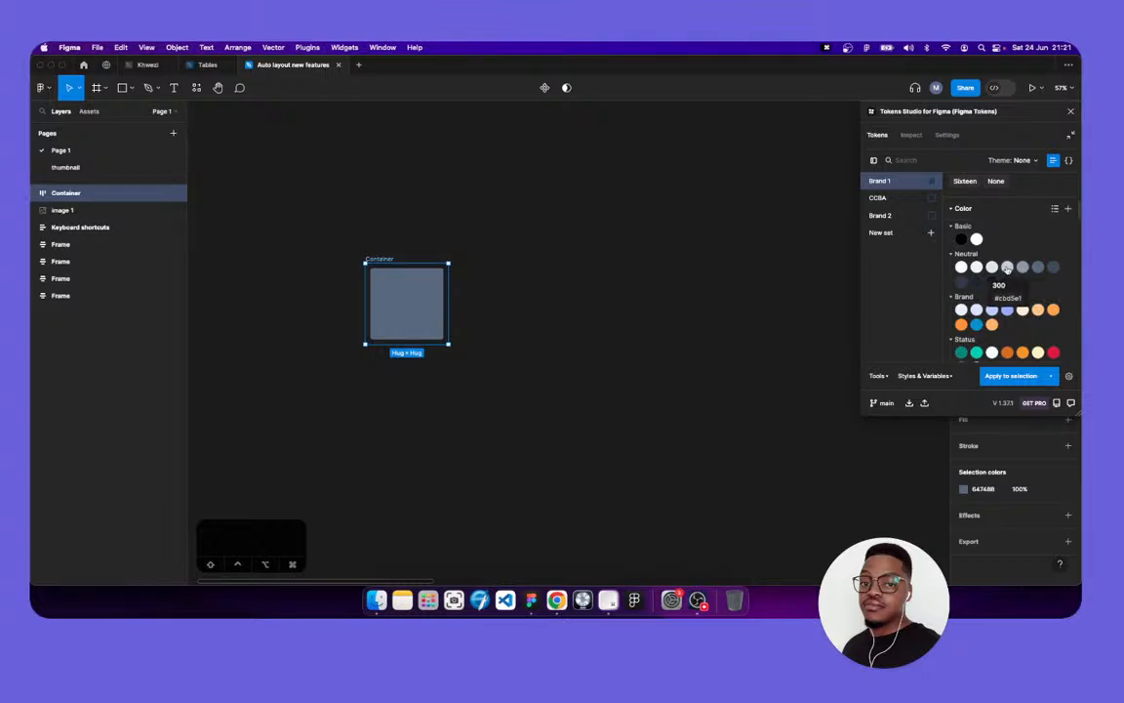
click(579, 246)
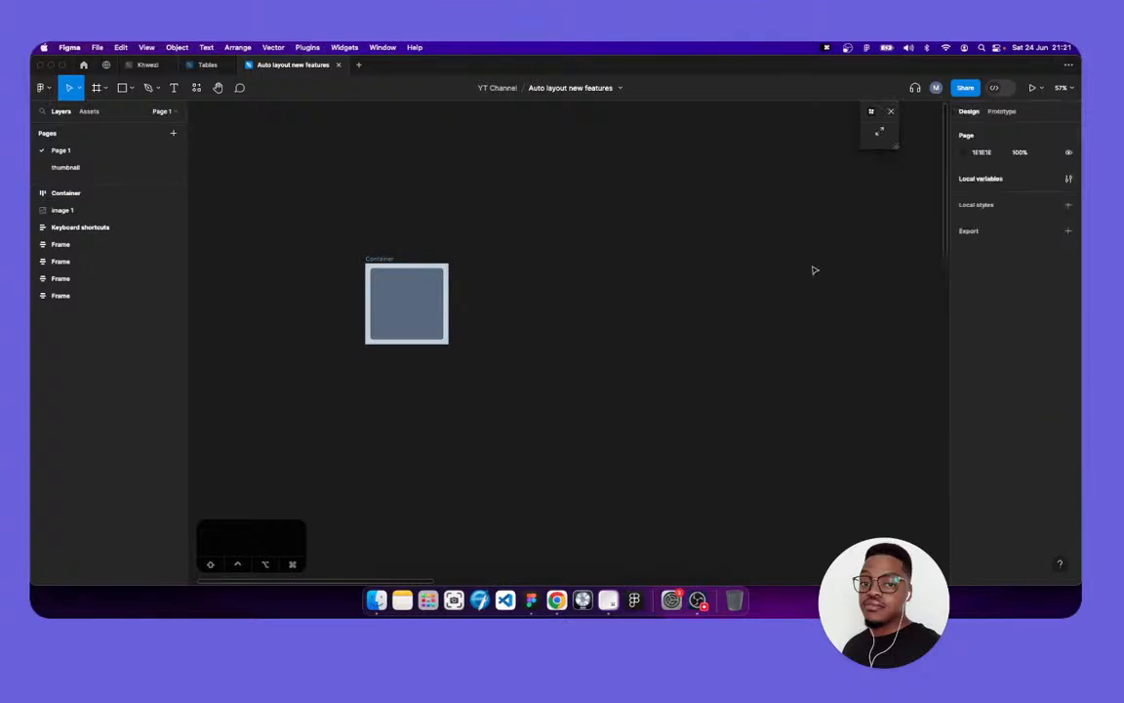
click(386, 263)
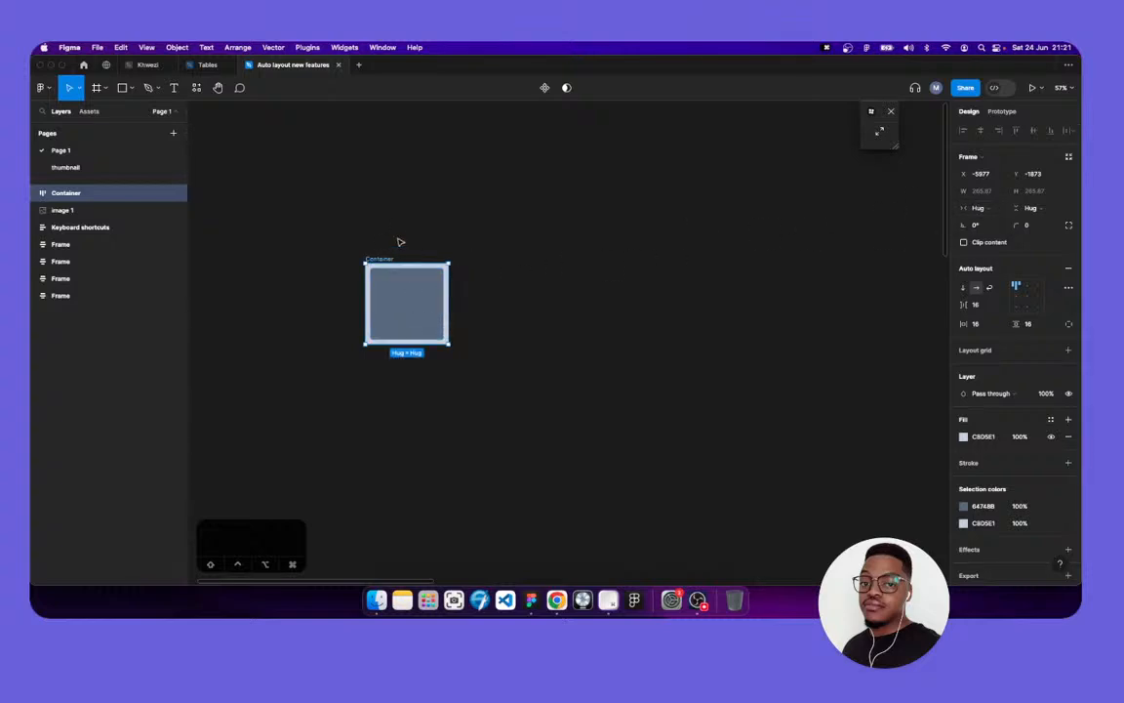
key(Escape)
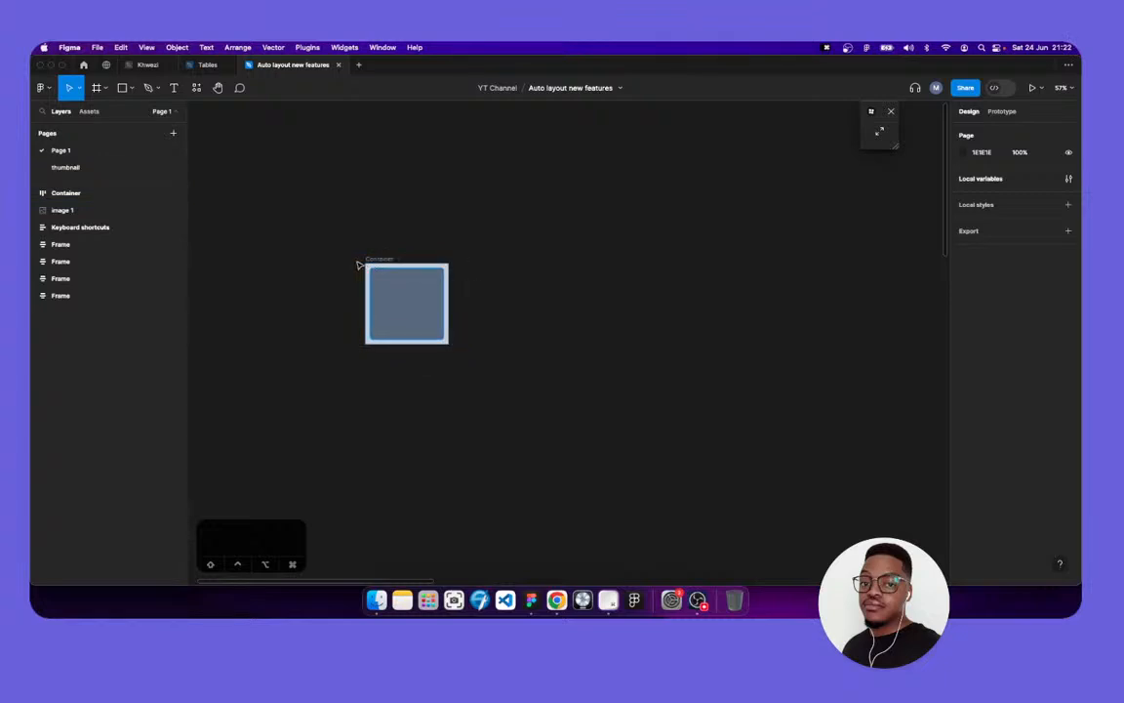
click(429, 284)
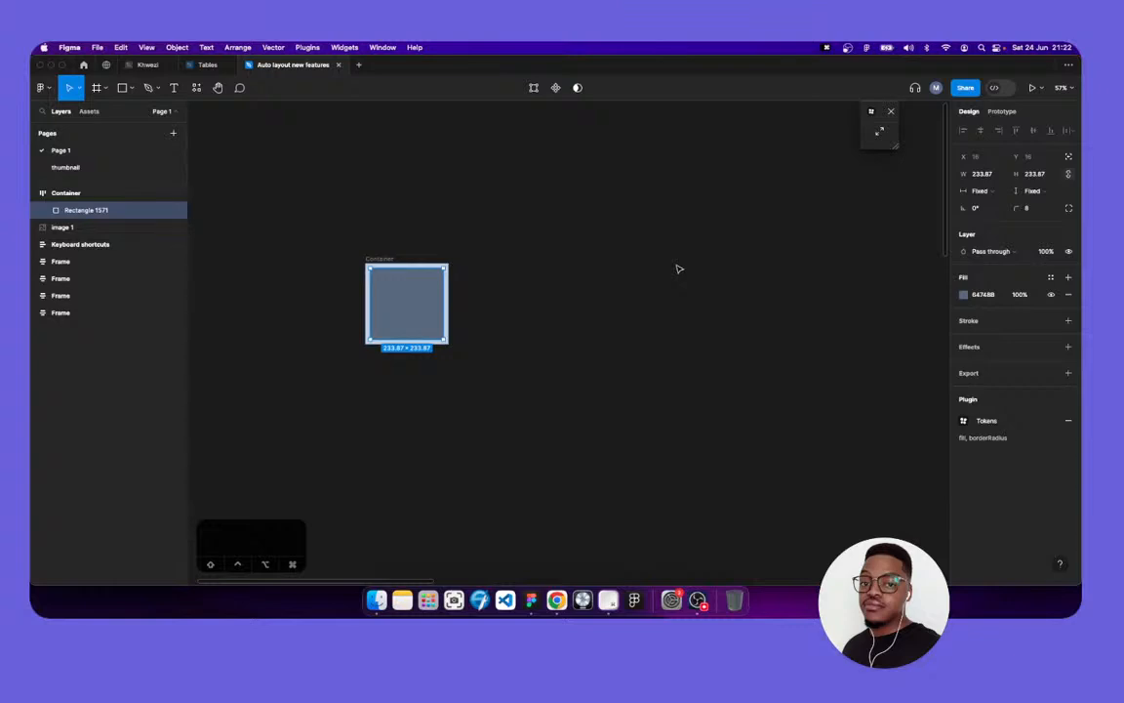
click(327, 234)
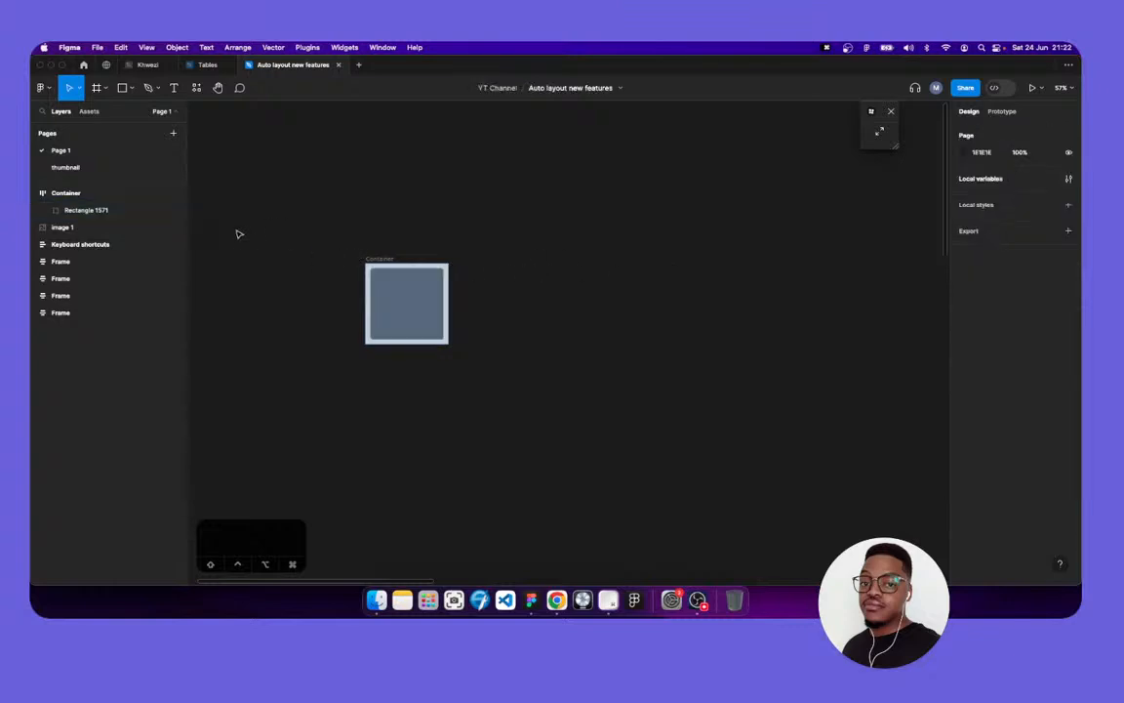
Wrap the rectangle inside the Container in its own auto layout frame and name that frame Wrapper
click(110, 214)
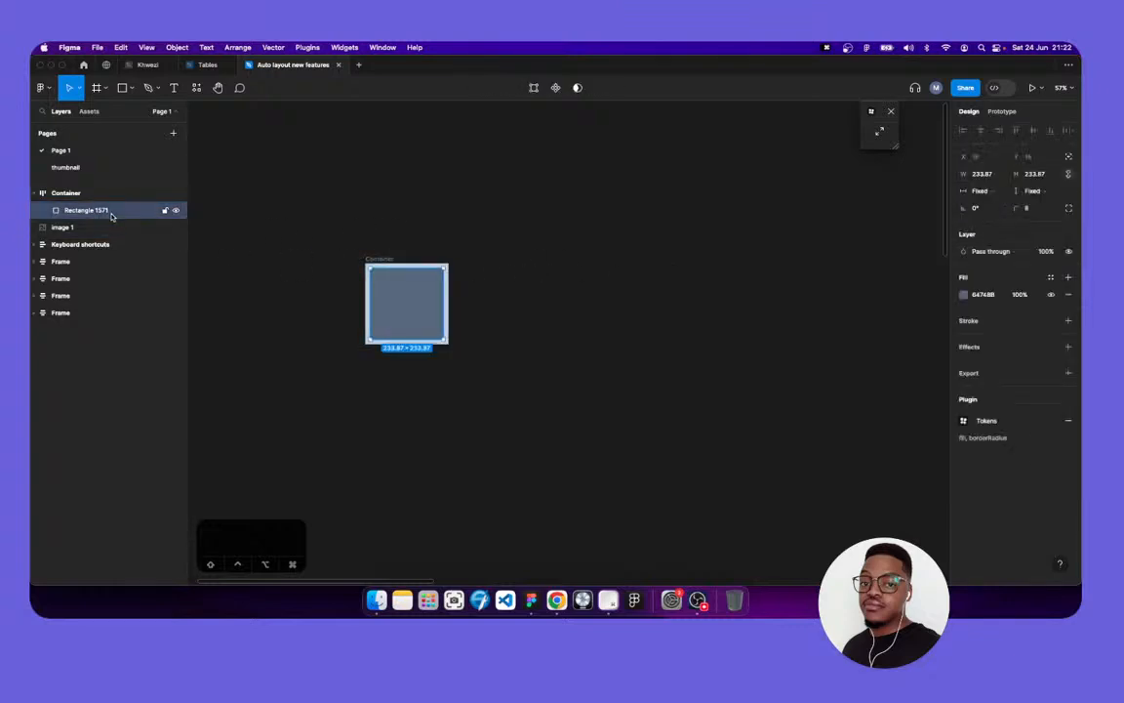
key(shift+a)
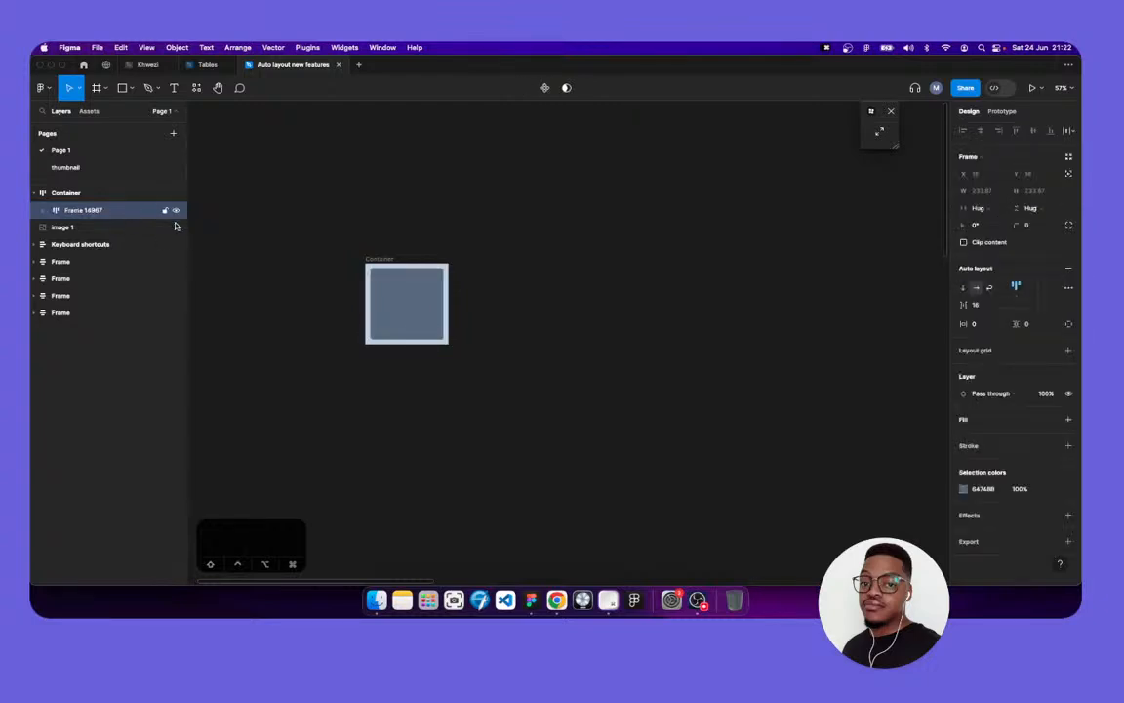
double_click(82, 210)
text(WRAPPER)
key(Tab)
double_click(78, 210)
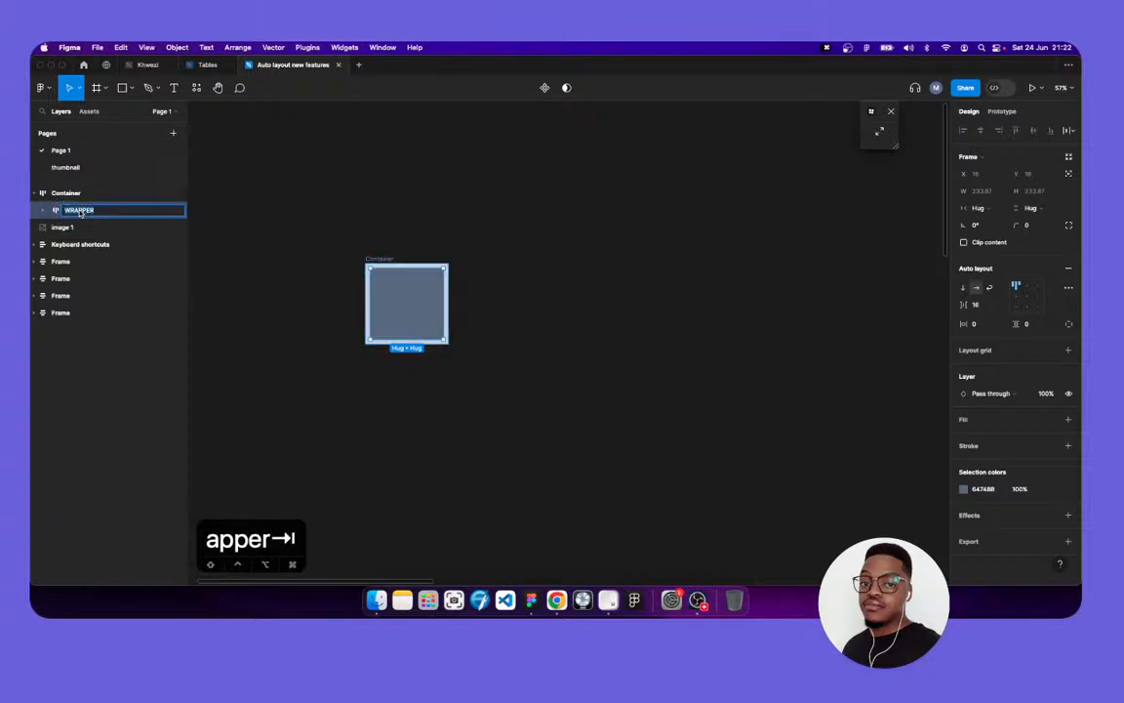
text(Wrapper)
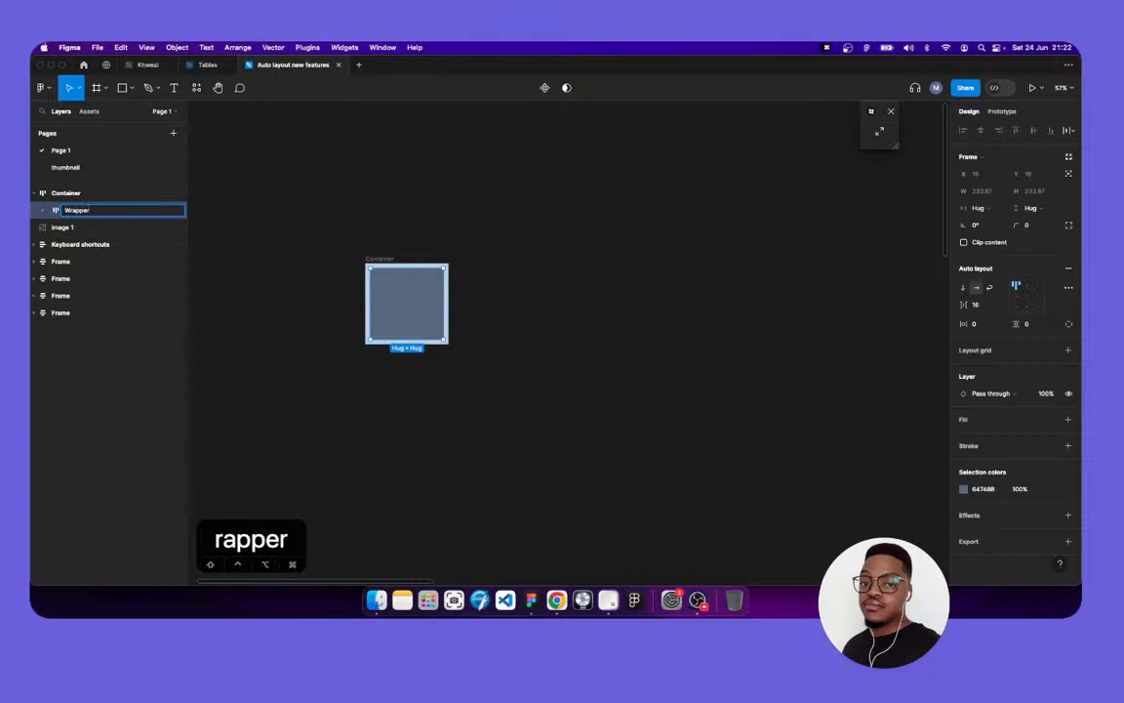
key(Return)
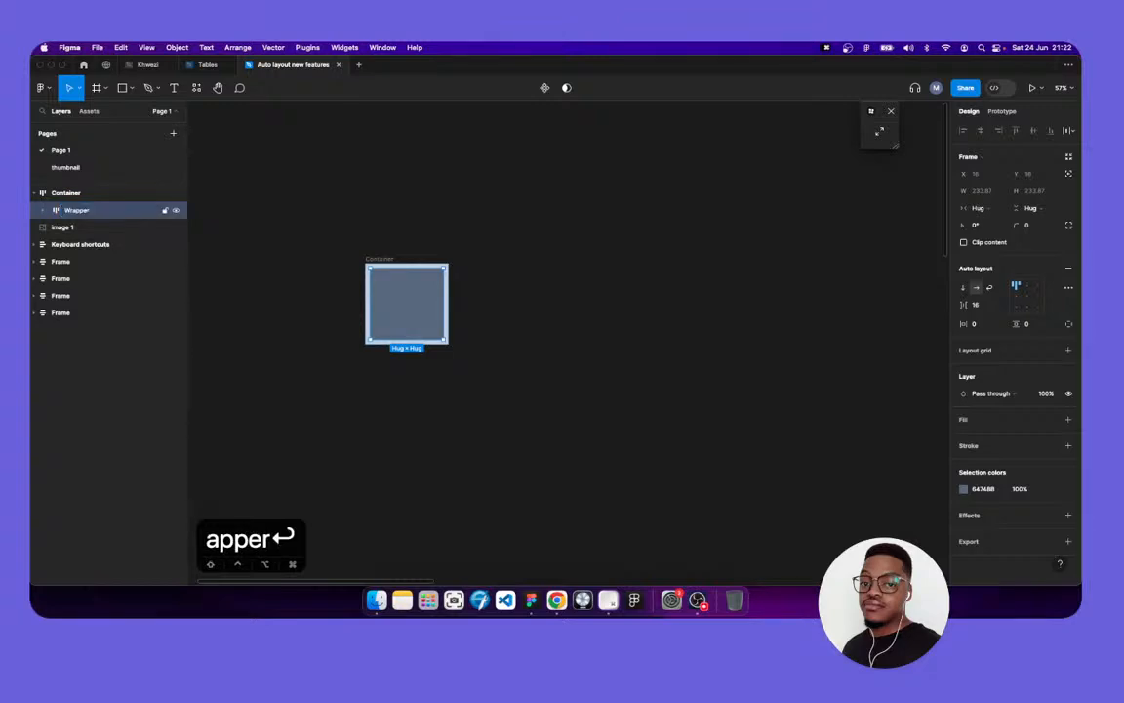
Switch the Wrapper frame's auto layout to Wrap and set the vertical gap between rows to 16
click(284, 276)
click(78, 210)
click(991, 289)
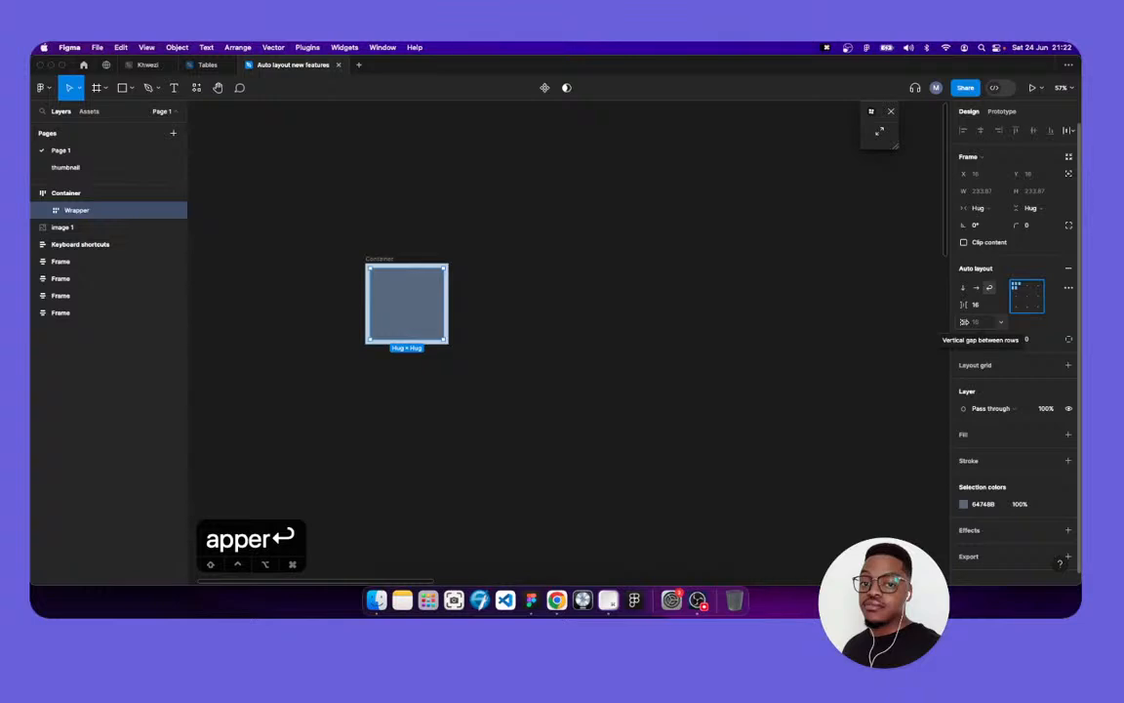
click(976, 323)
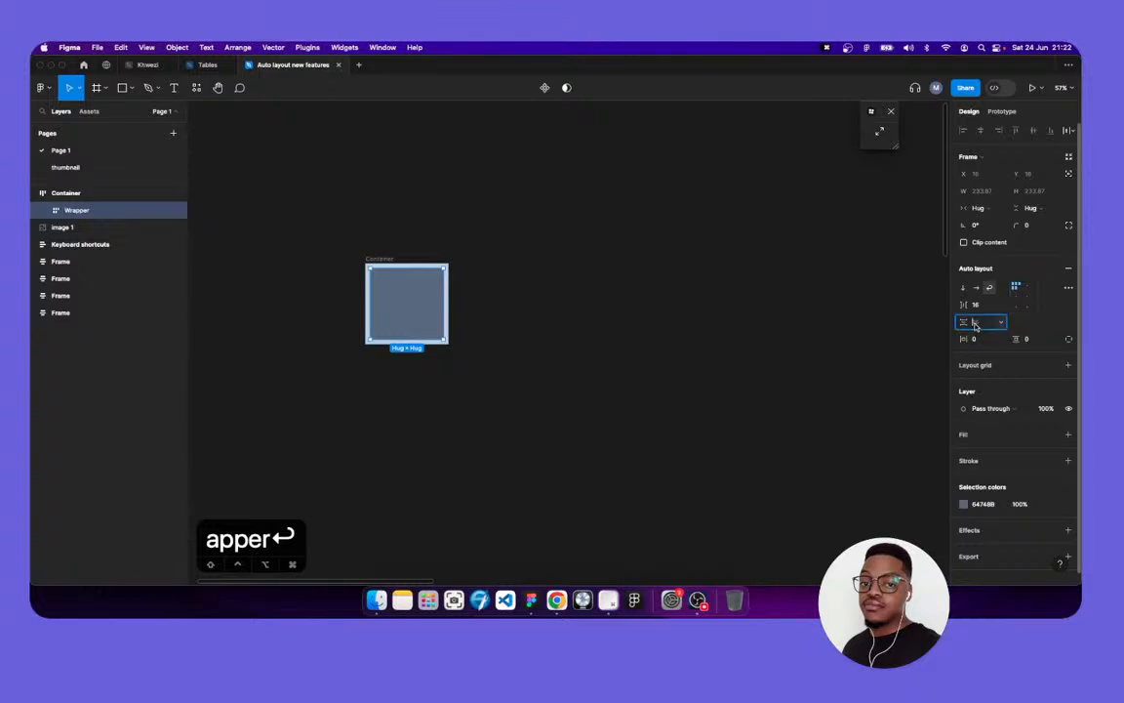
text(16)
key(Tab)
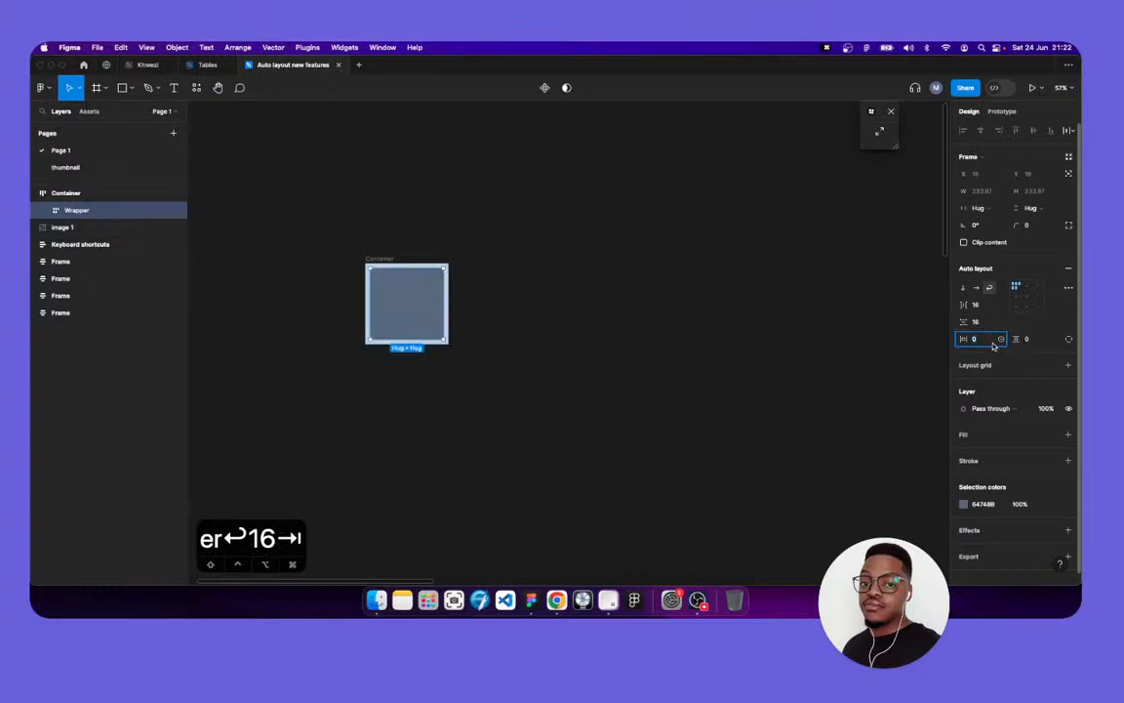
Set the Wrapper frame's padding to 16 on all sides and keep the frame selected
super+click(988, 341)
text(16)
key(Tab)
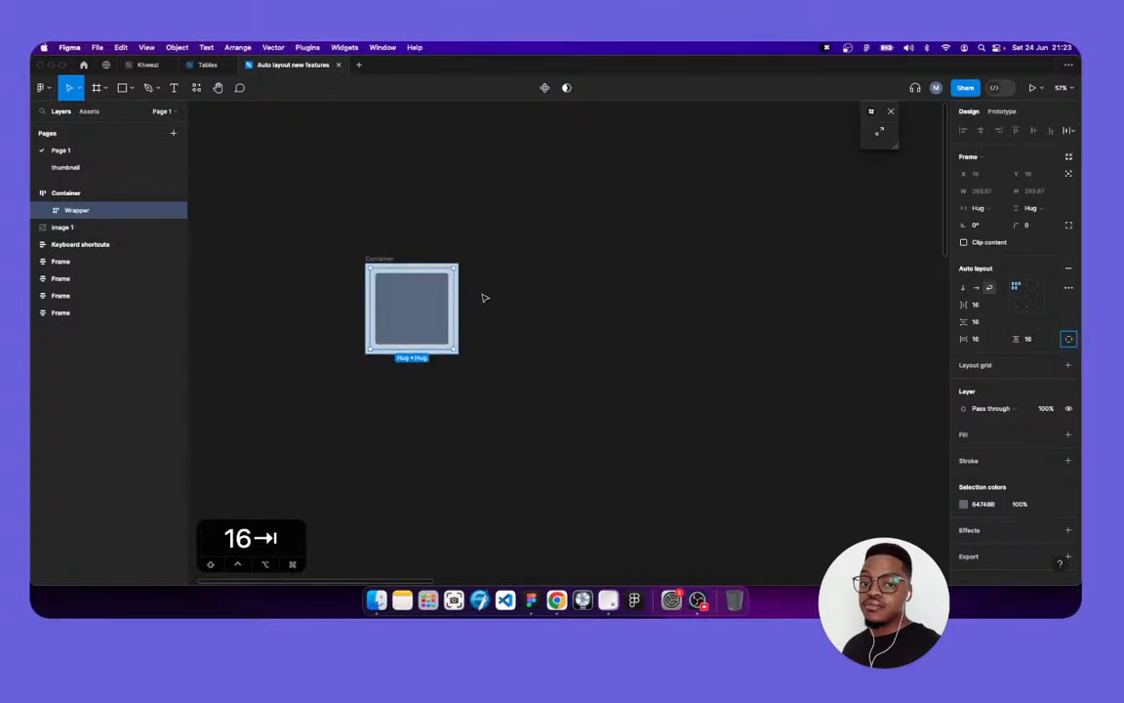
click(466, 267)
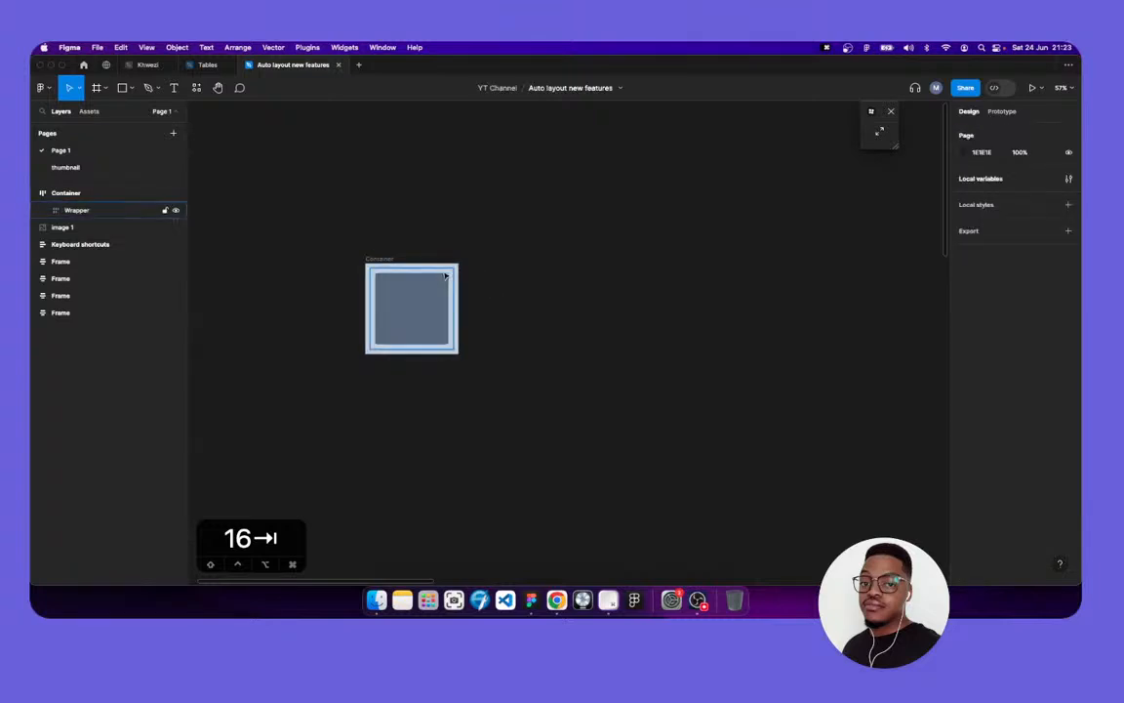
click(445, 276)
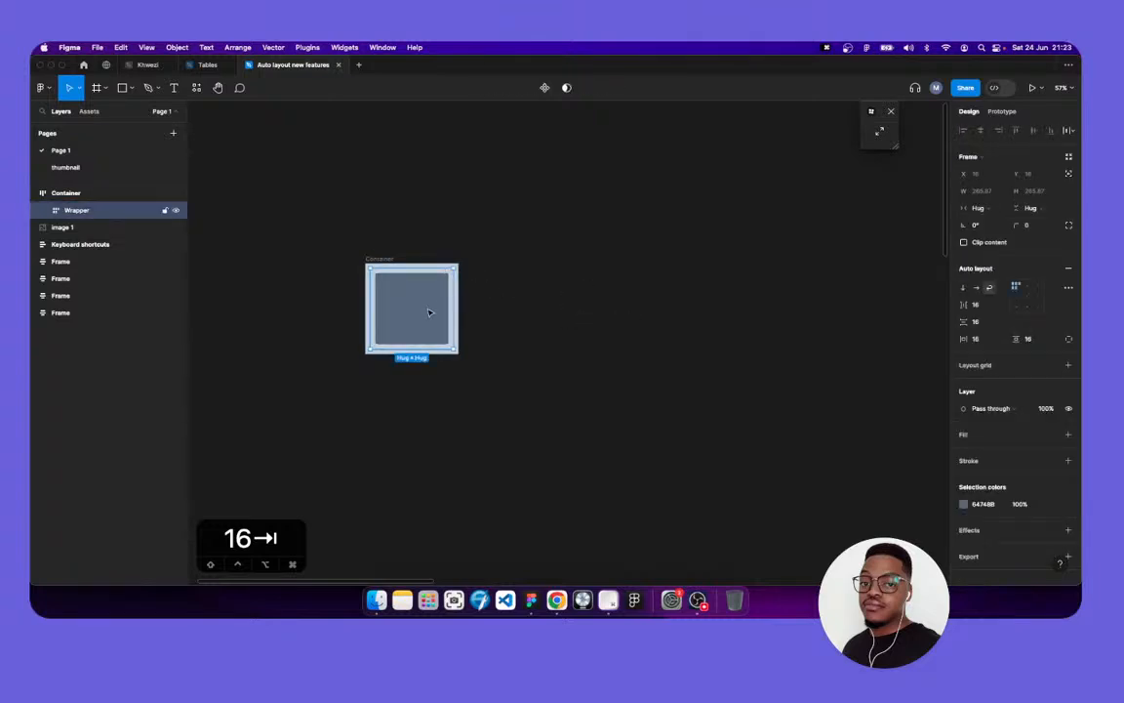
click(68, 231)
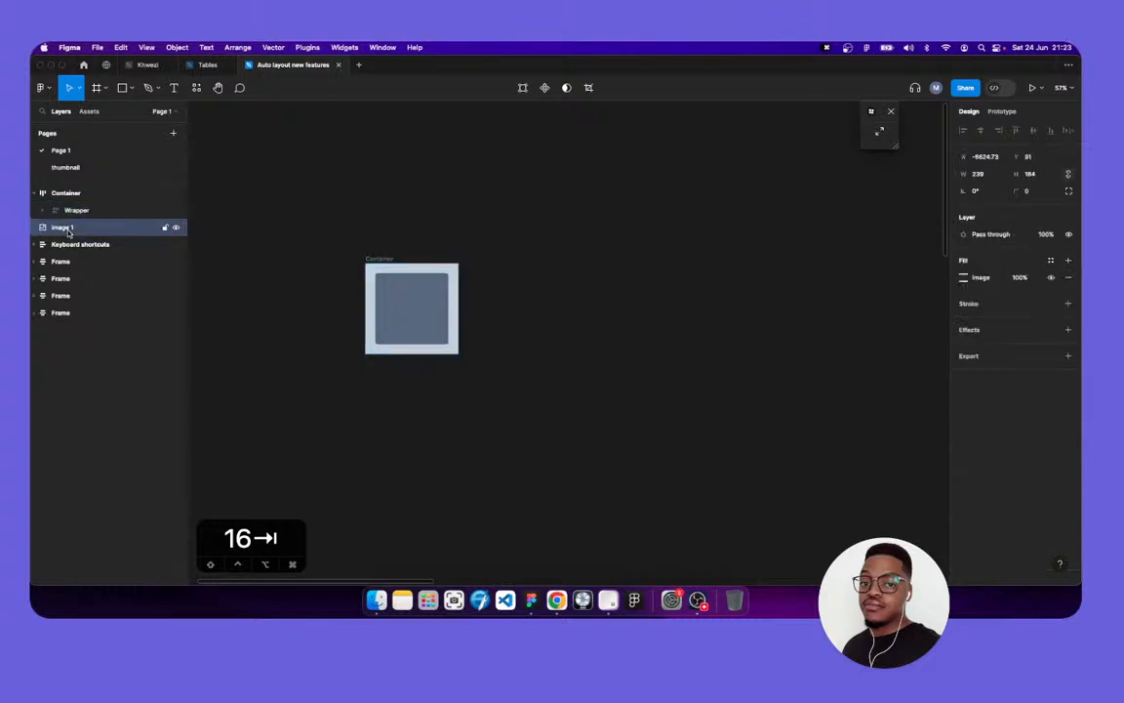
key(BackSpace)
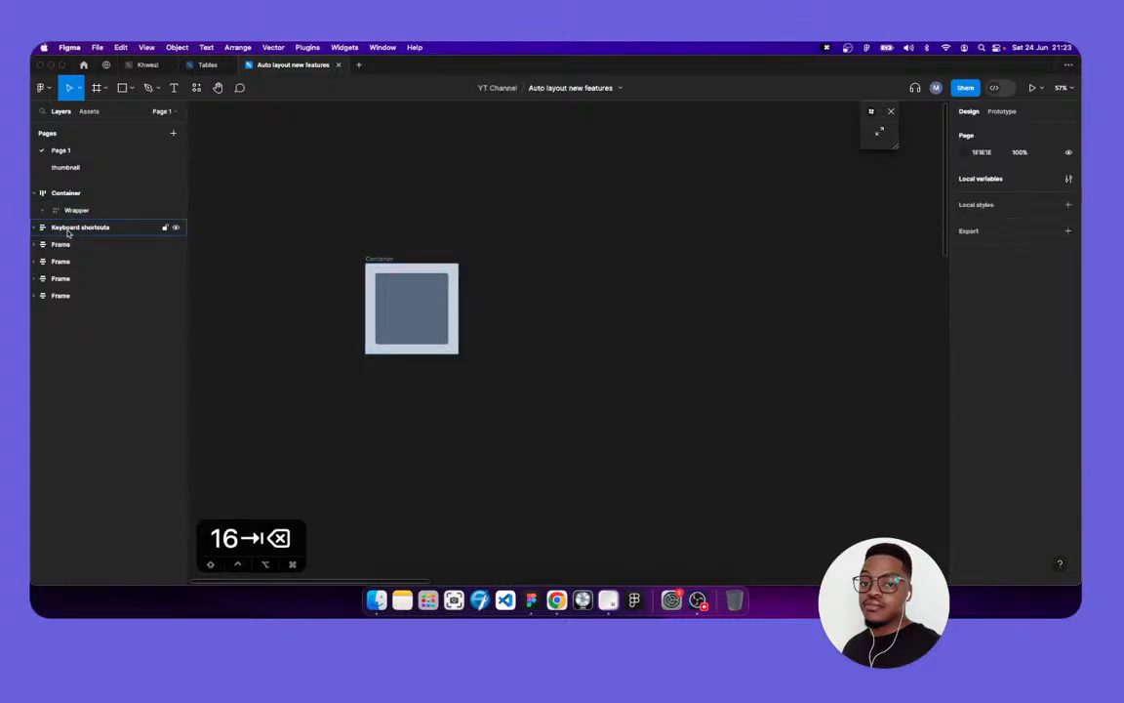
key(super+z)
Give the Wrapper frame a maximum width of 1200 and reopen its width limit options
click(99, 212)
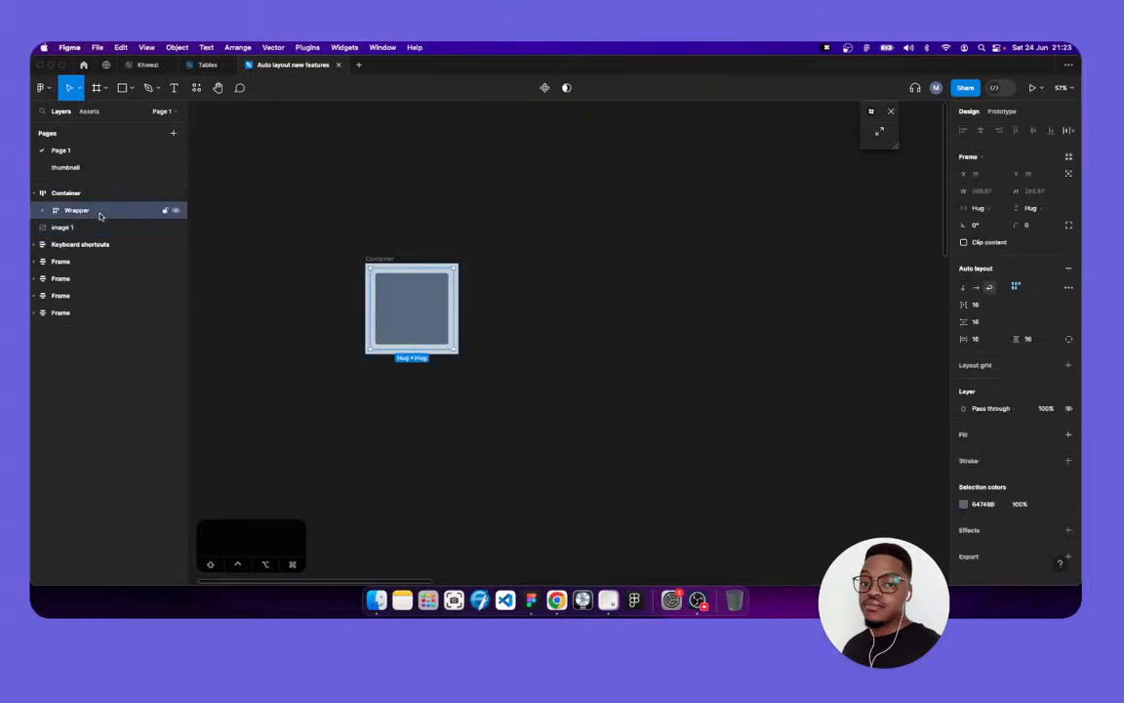
click(1000, 191)
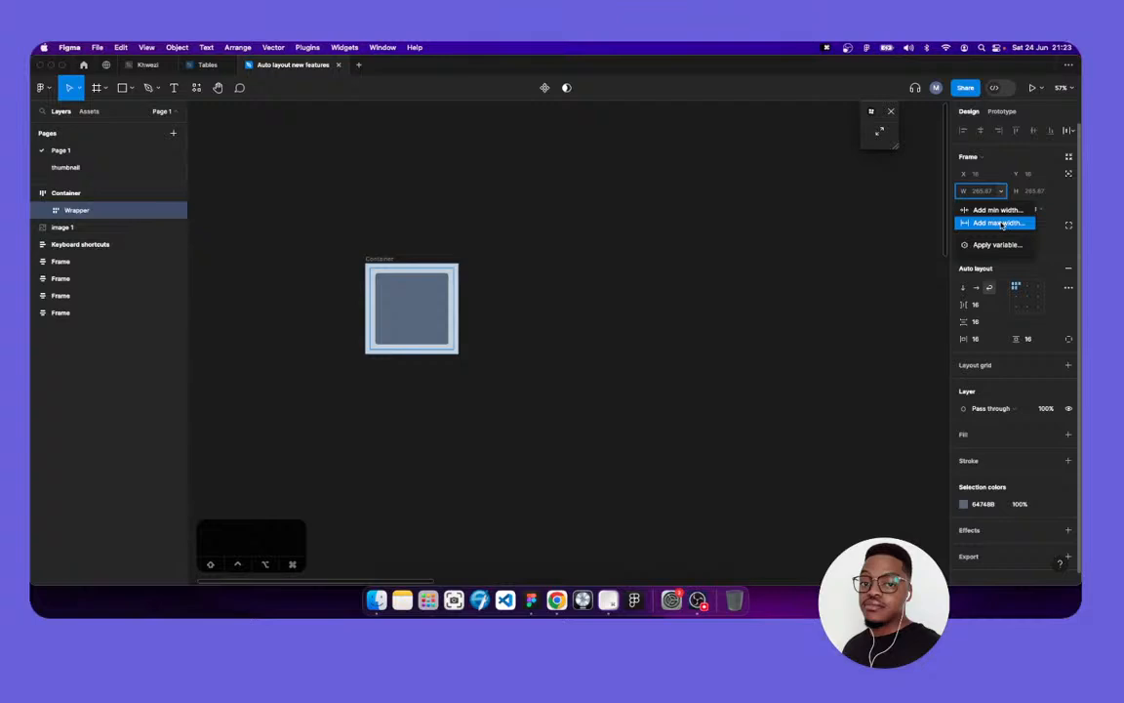
click(1001, 224)
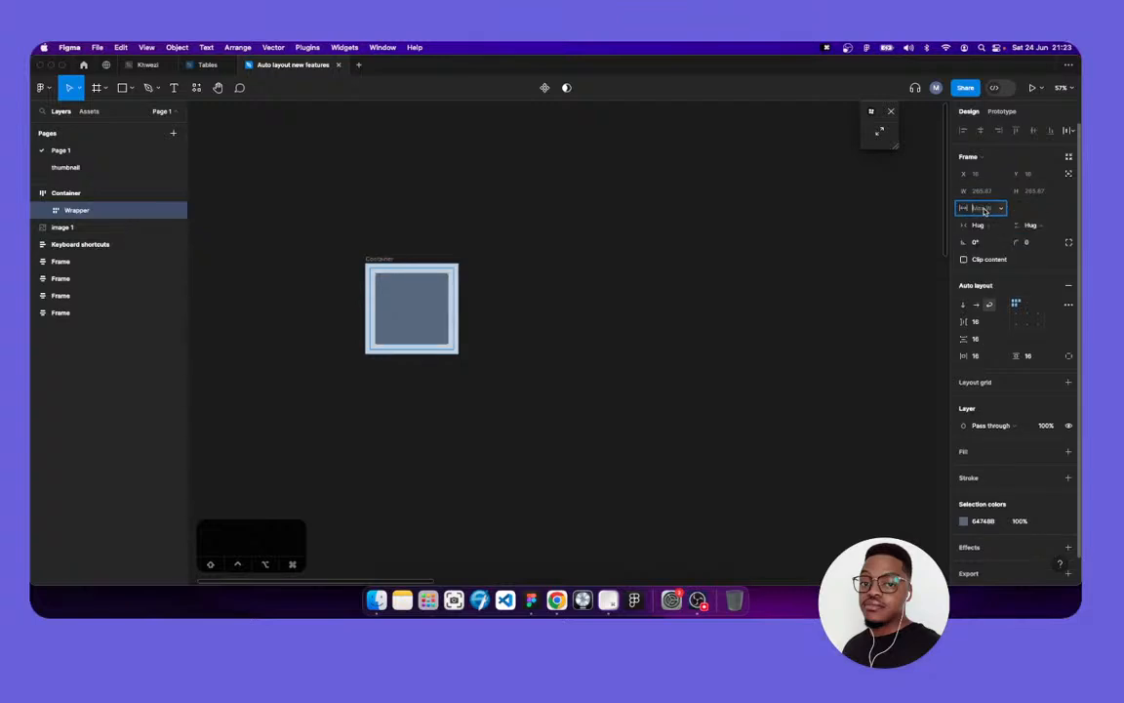
text(1200)
key(Tab)
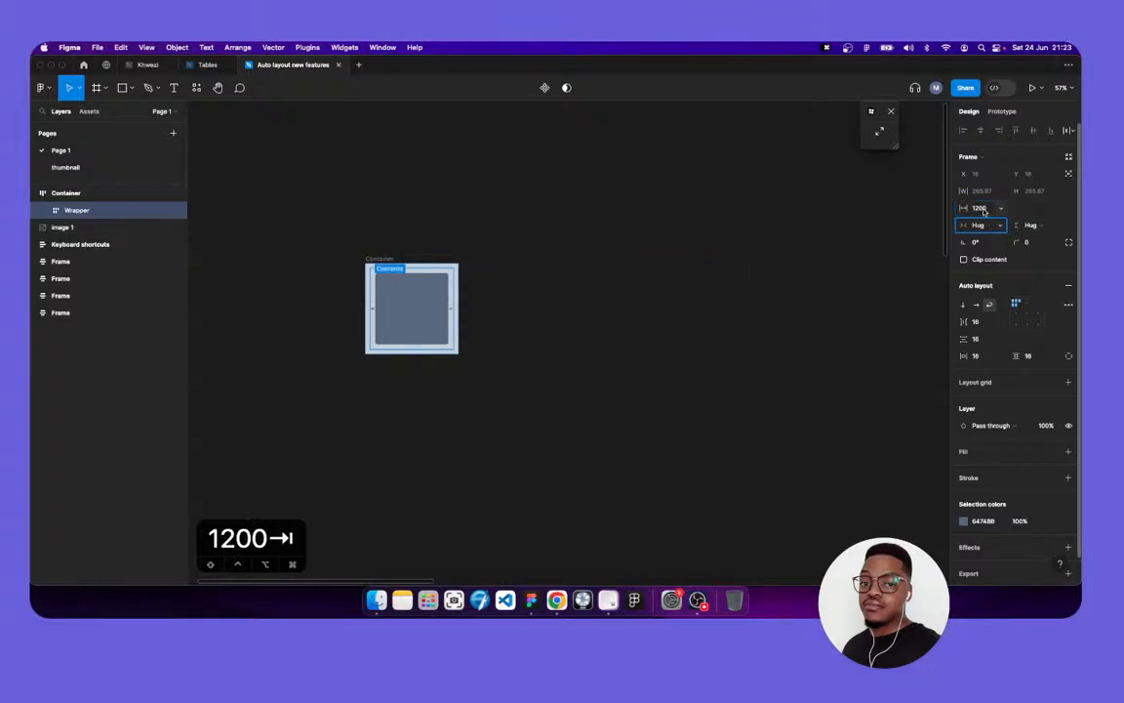
click(1000, 192)
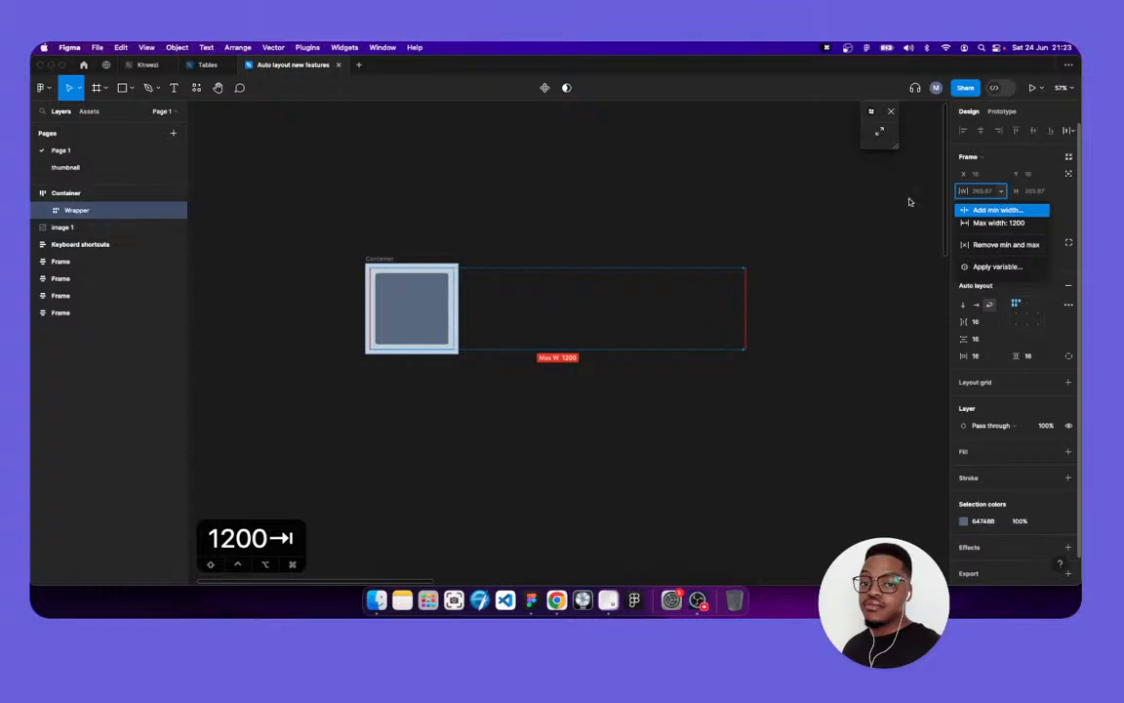
Set both the width and height of the rectangle inside the Wrapper to 250
key(Escape)
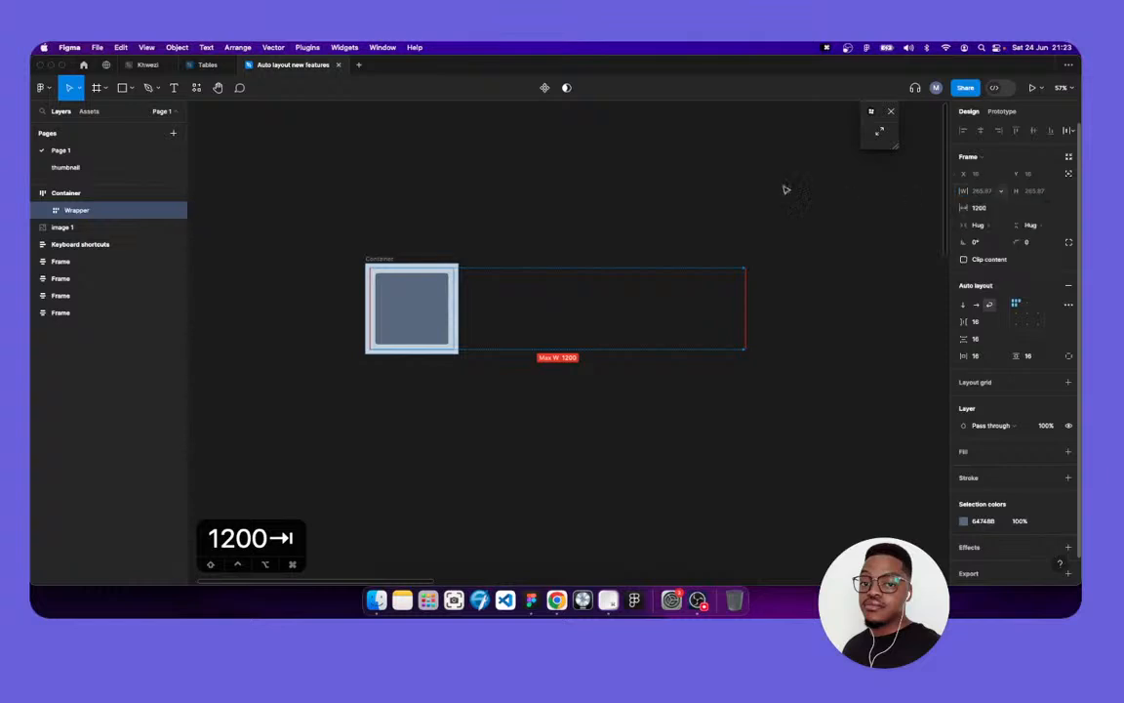
click(449, 249)
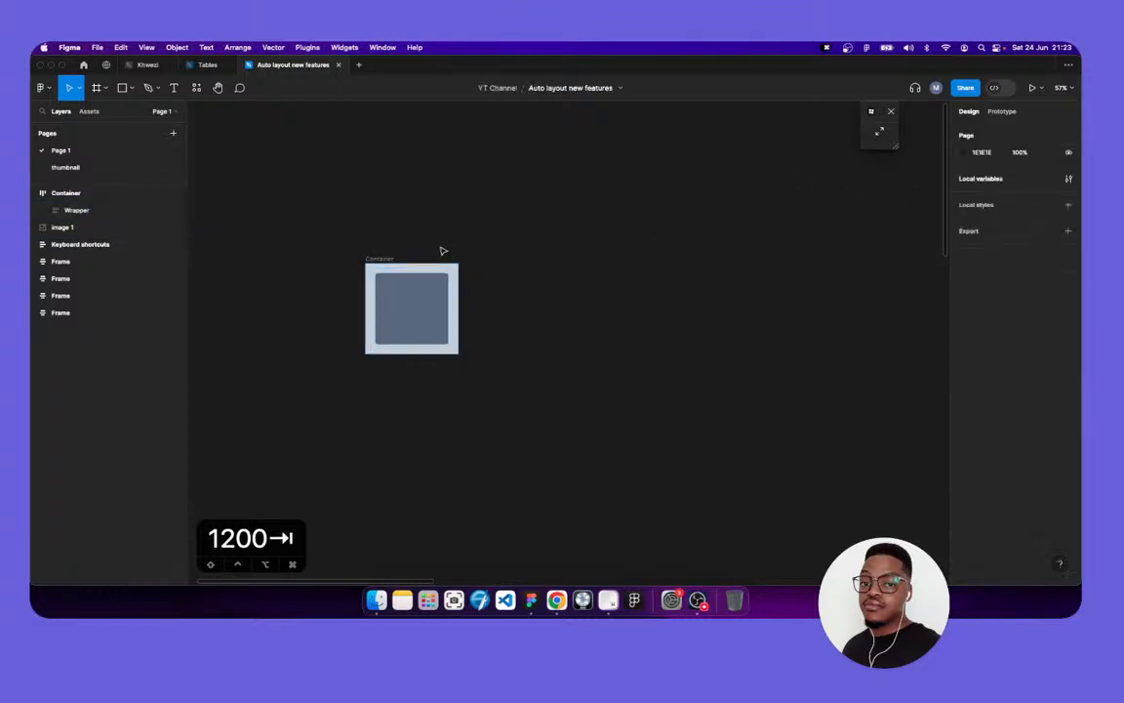
double_click(400, 304)
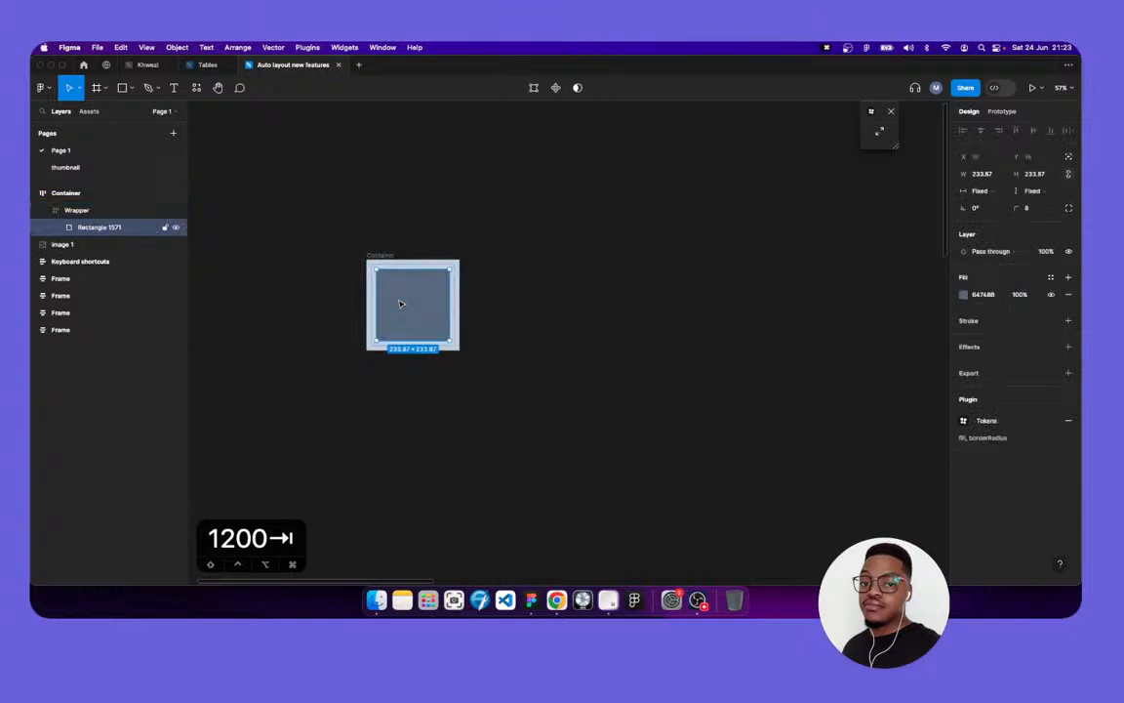
click(380, 256)
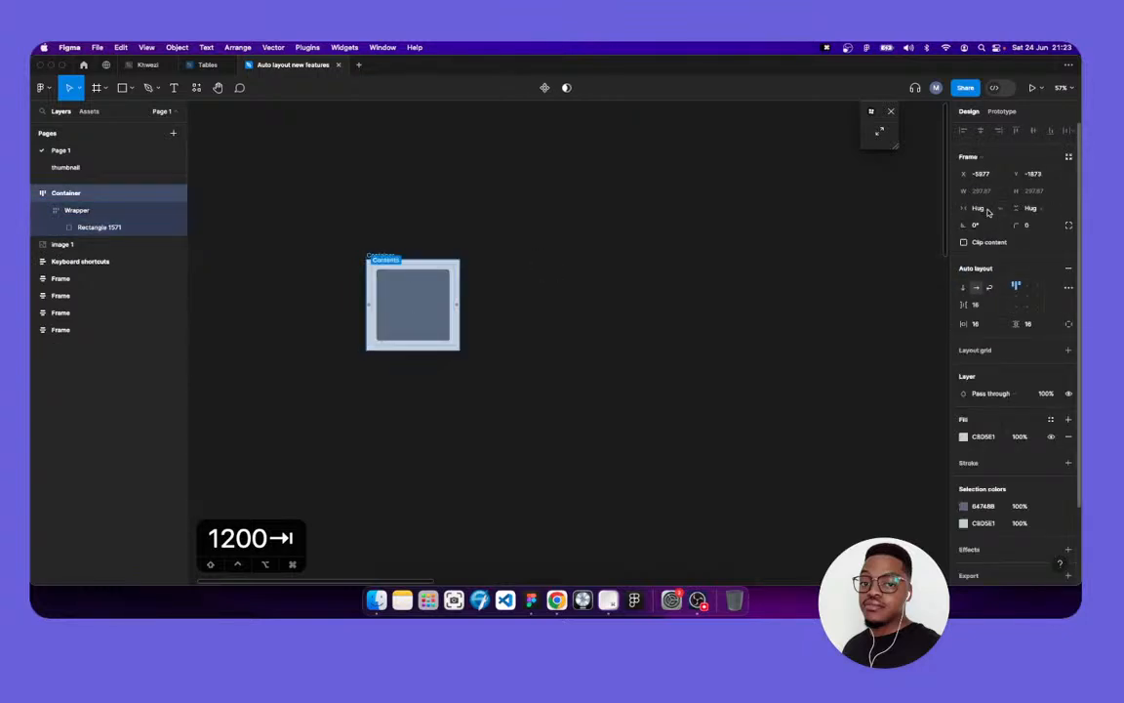
key(Return)
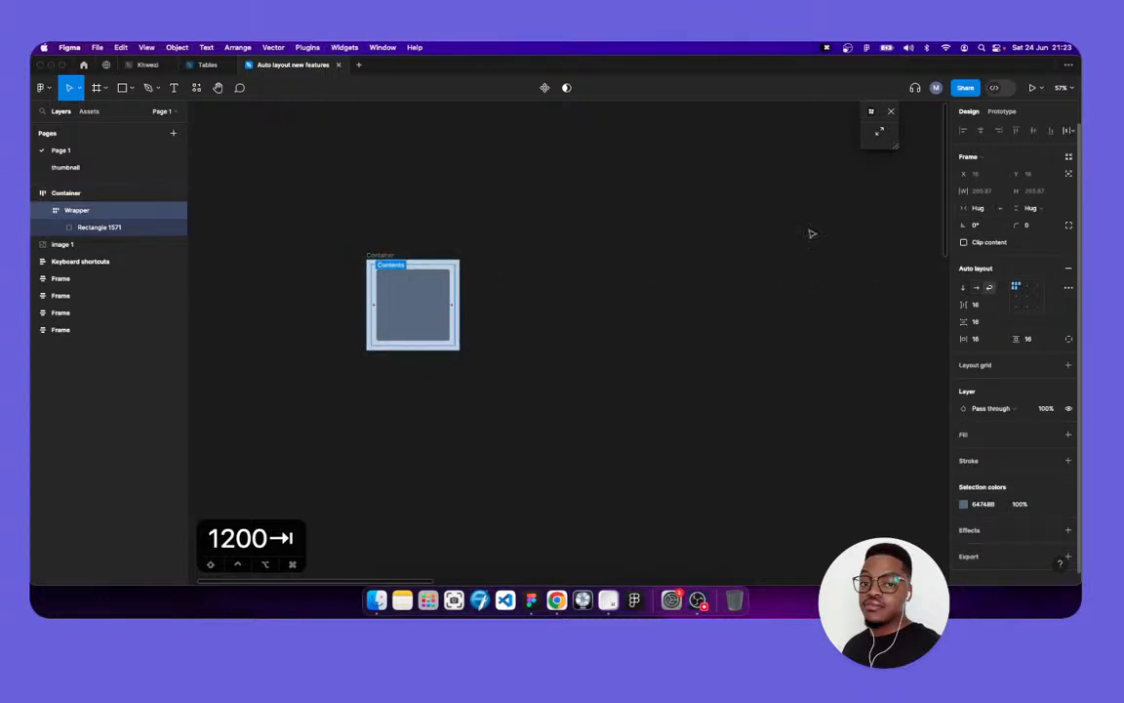
click(398, 312)
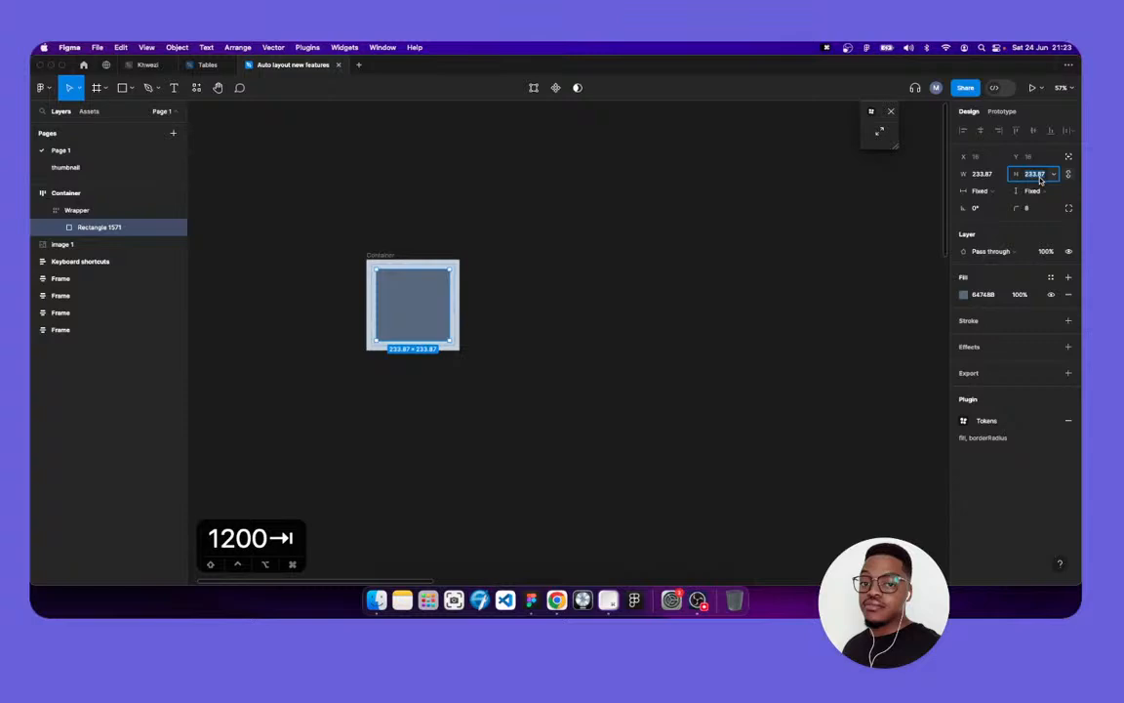
text(250)
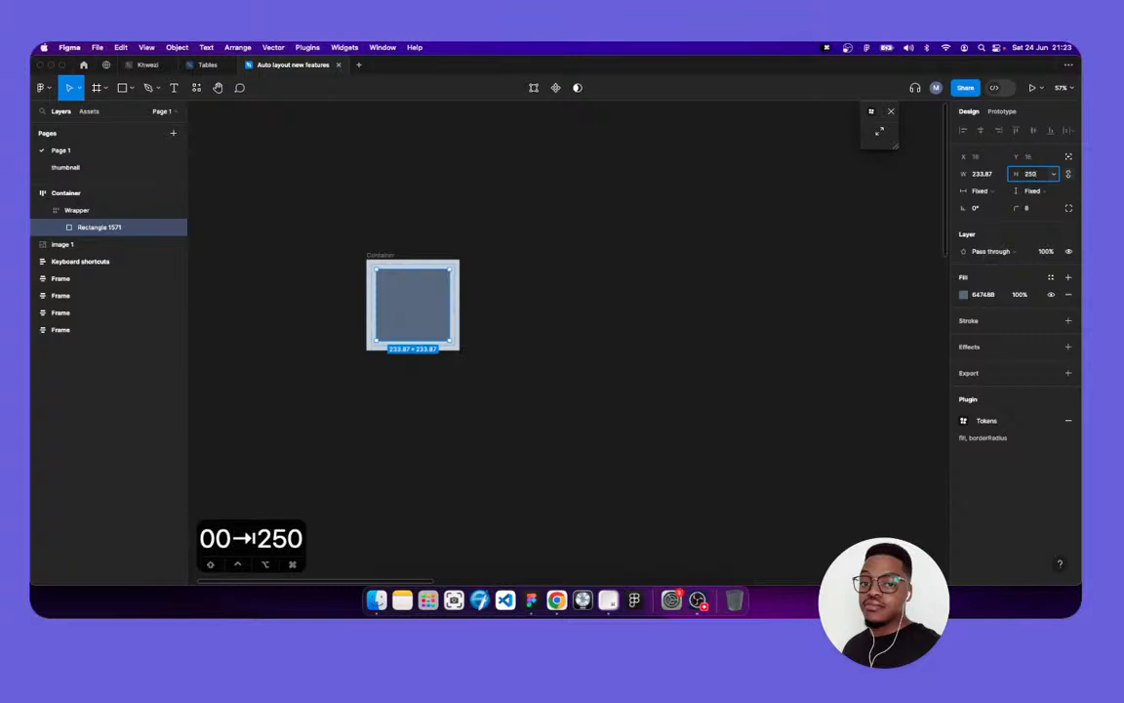
key(Tab)
click(429, 286)
click(432, 284)
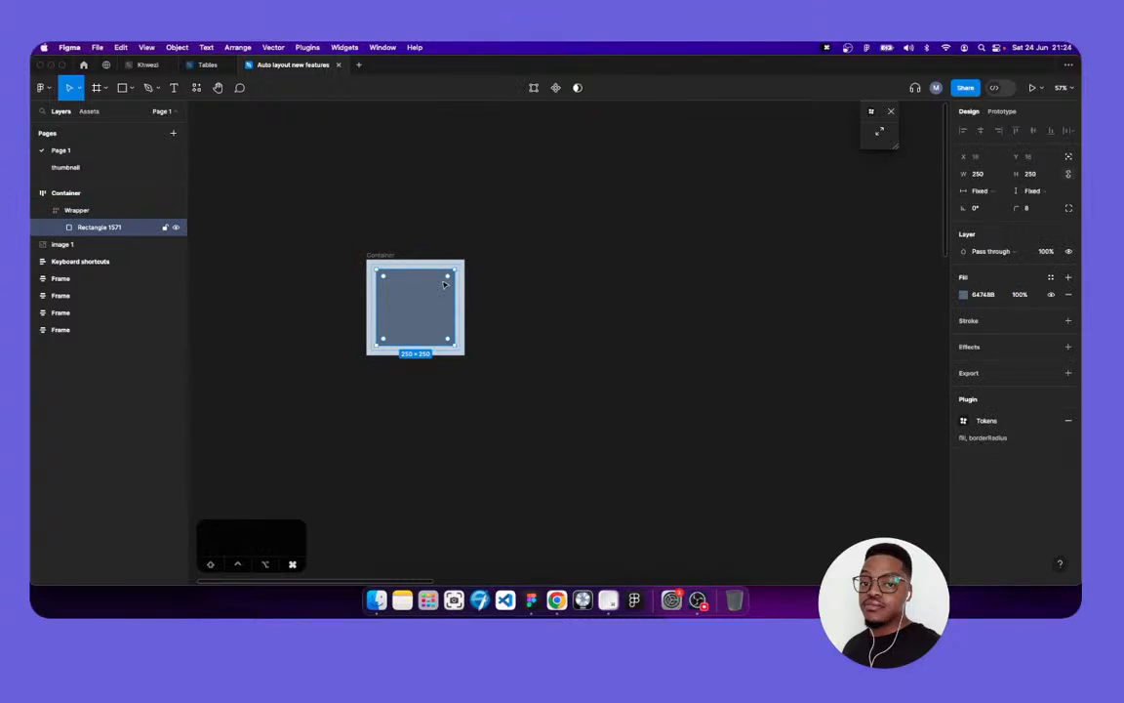
Duplicate the square repeatedly inside the Wrapper until it holds sixteen squares wrapped into four rows of four
scroll(611, 334, right, 3)
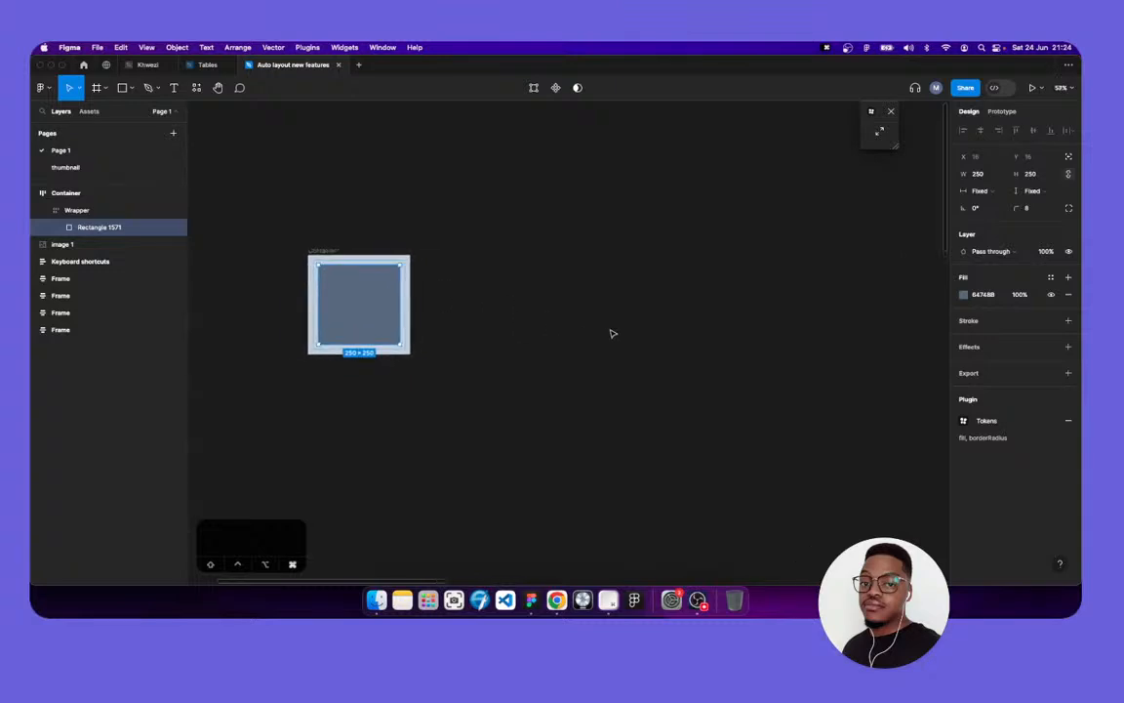
scroll(612, 334, down, 3)
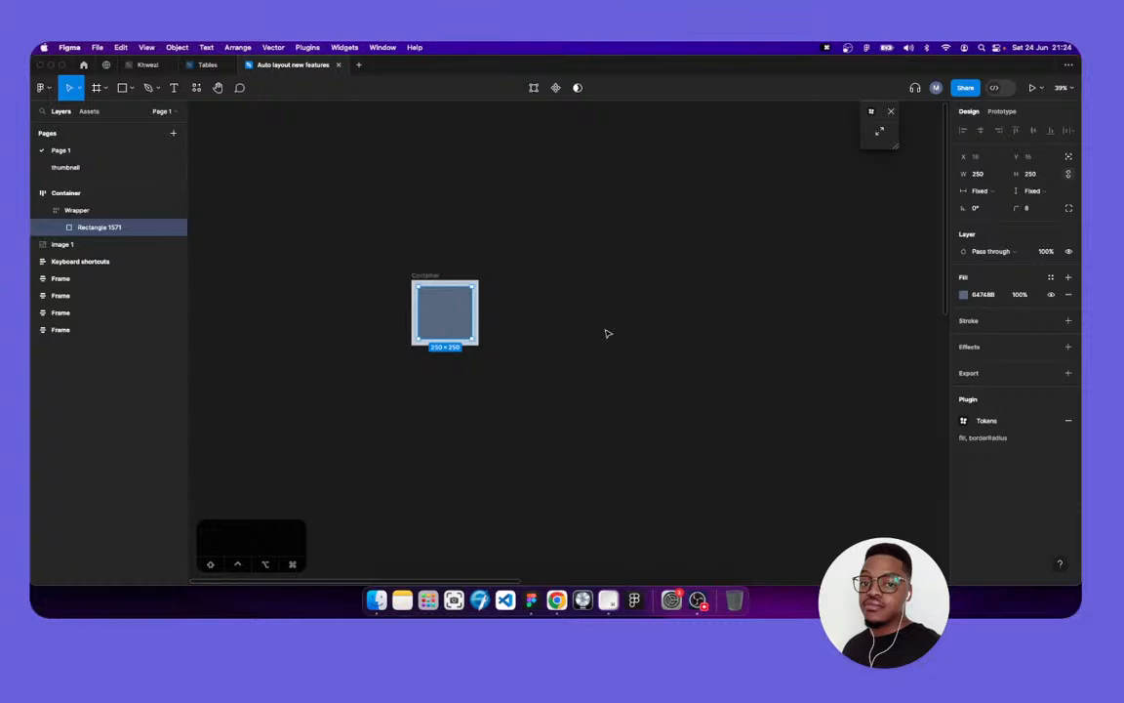
key(super+d)
key(super+d)
key(super+d)
key(super+d)
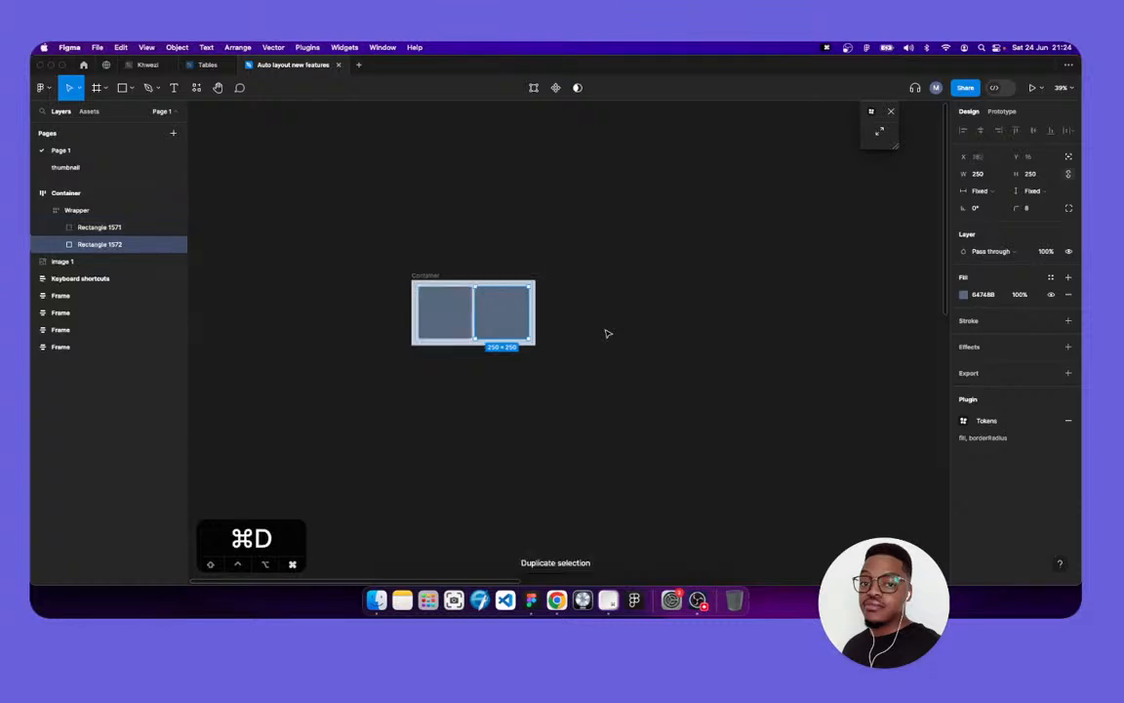
key(super+d)
key(super+d)
key(super+d)
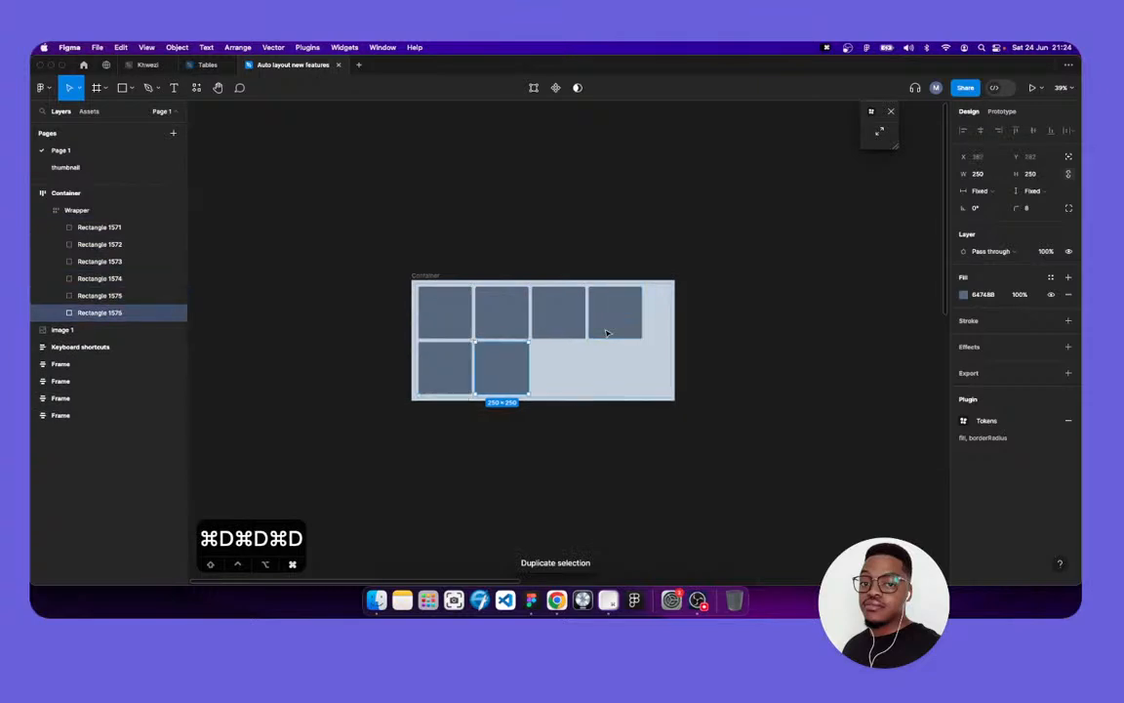
key(super+d)
key(super+d)
key(super+d)
key(super+d)
key(super+d)
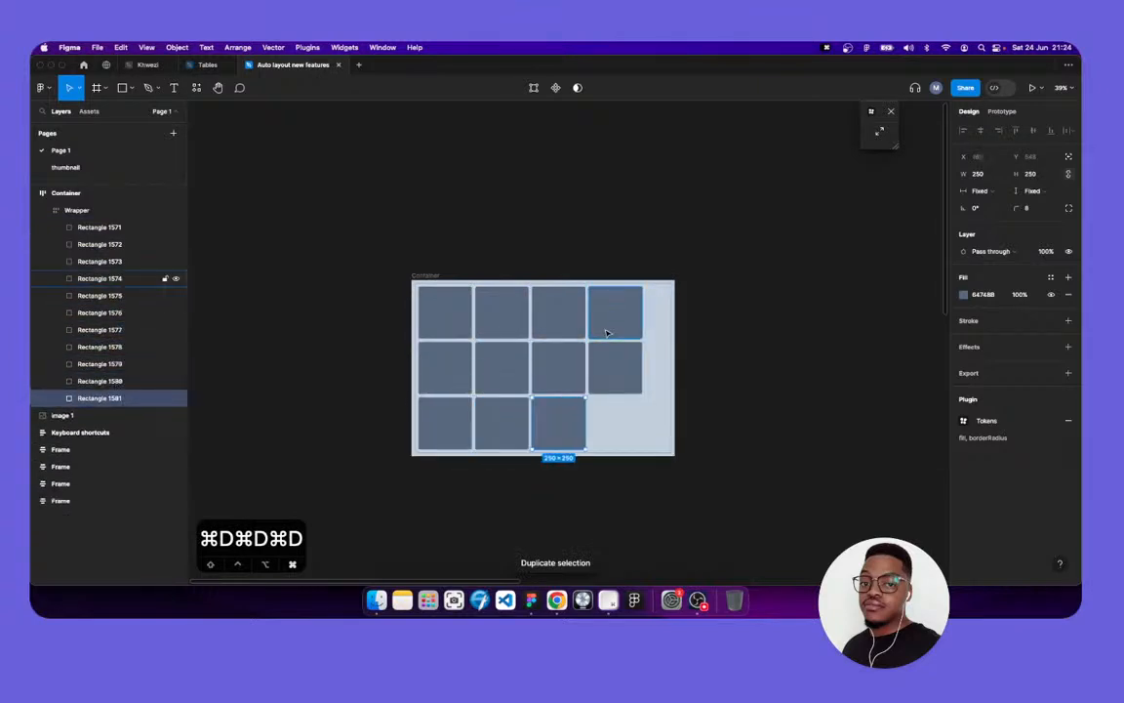
key(super+d)
key(super+d)
key(super+d)
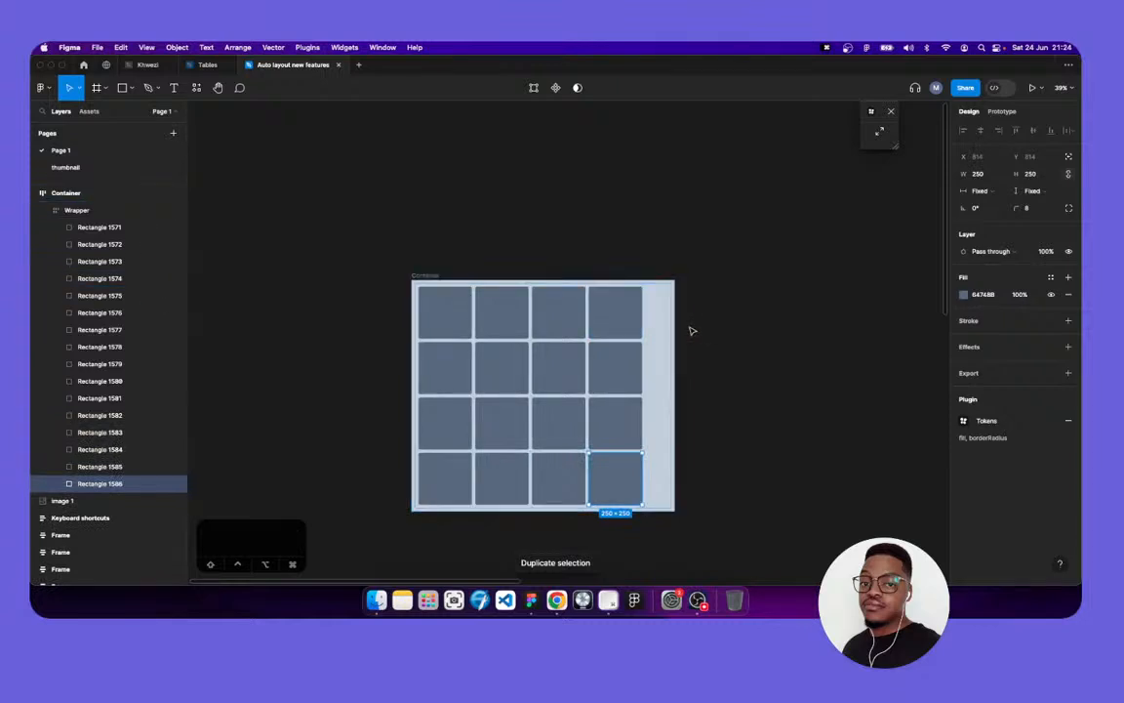
Widen the Container frame to about 1309 and deselect it
click(657, 302)
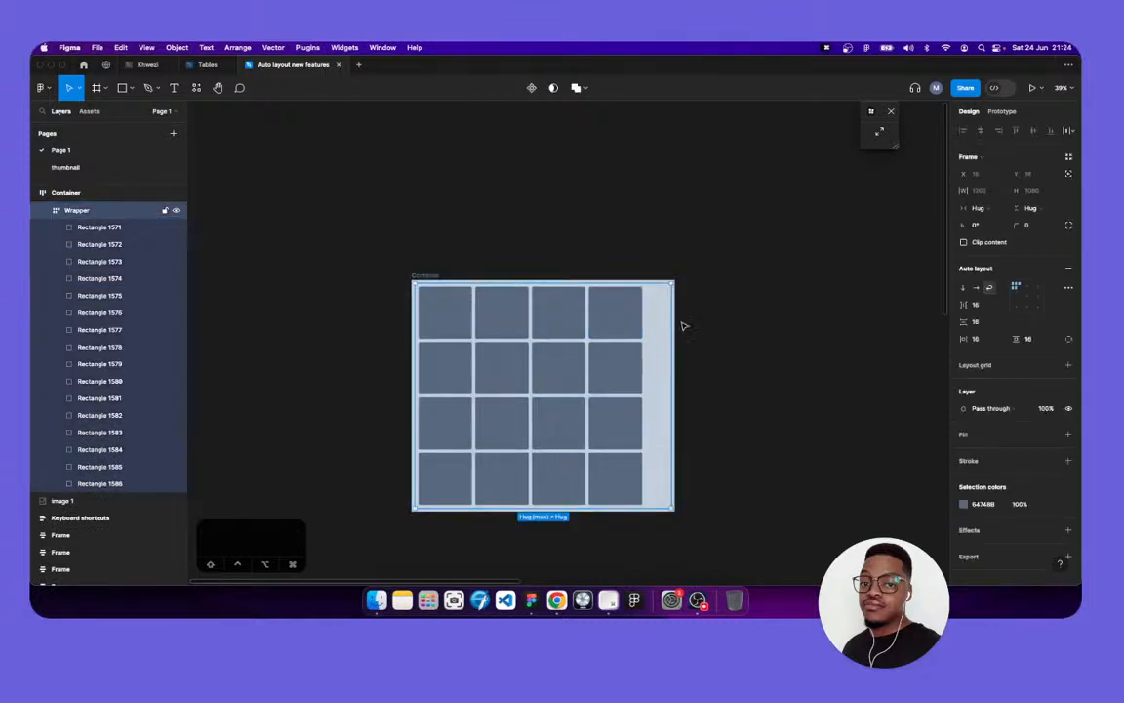
click(426, 277)
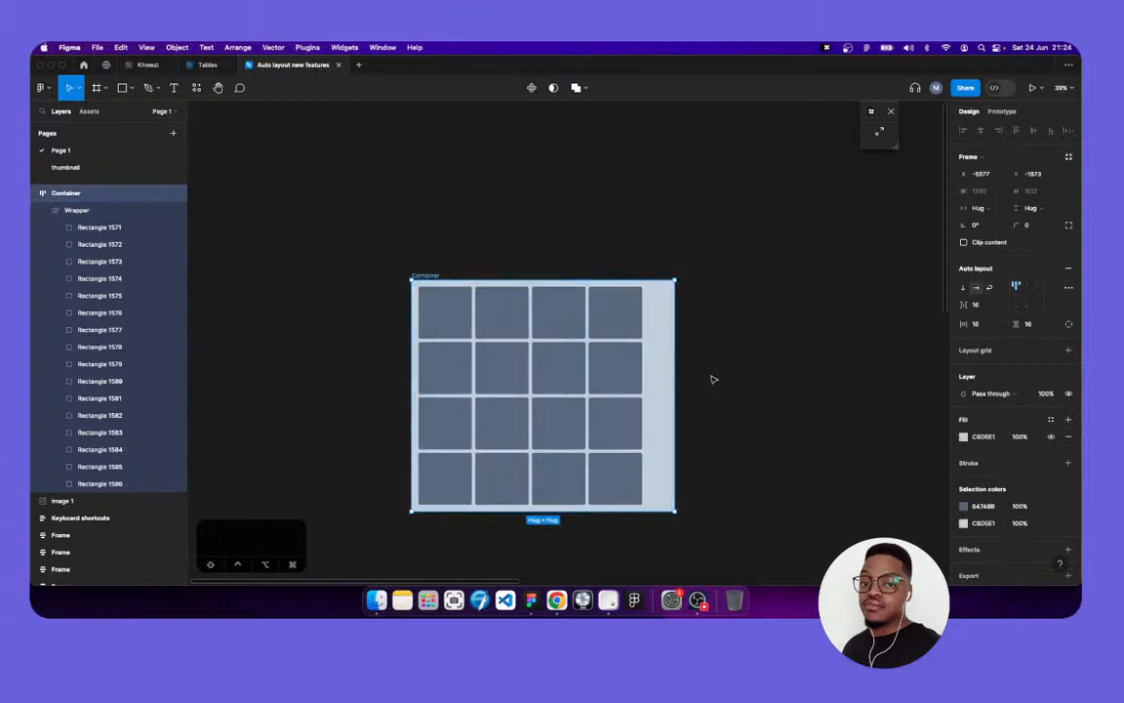
mouse_move(676, 383)
mouse_down()
mouse_move(552, 391)
mouse_move(693, 379)
mouse_up()
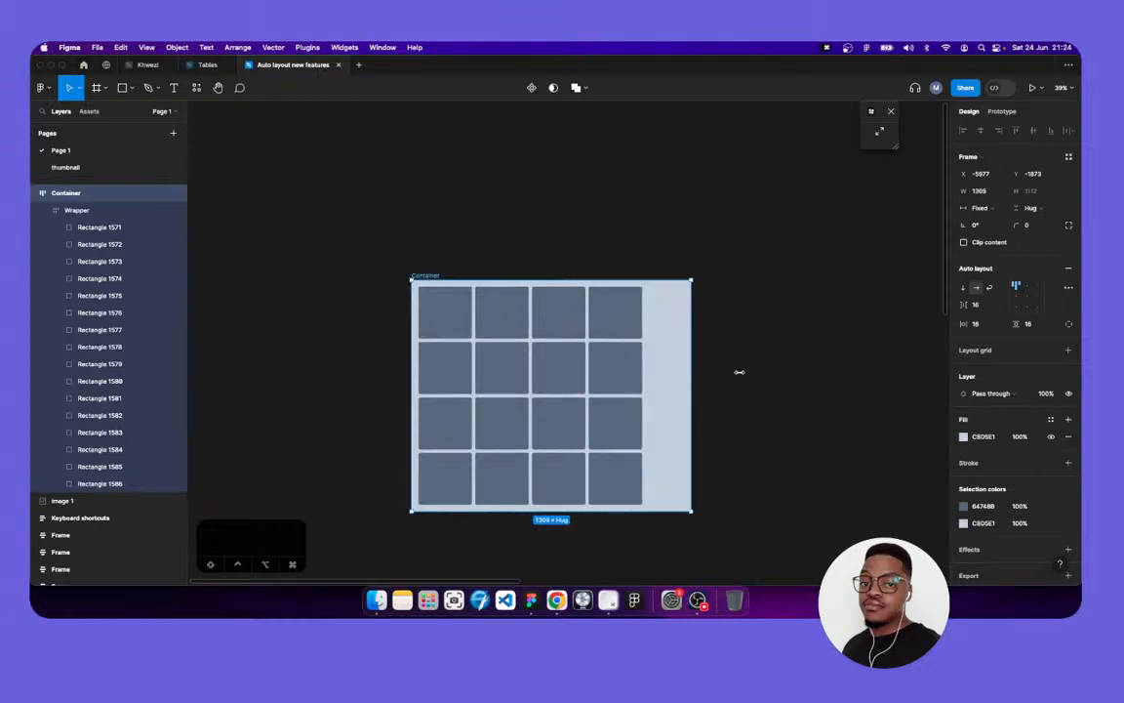
click(384, 283)
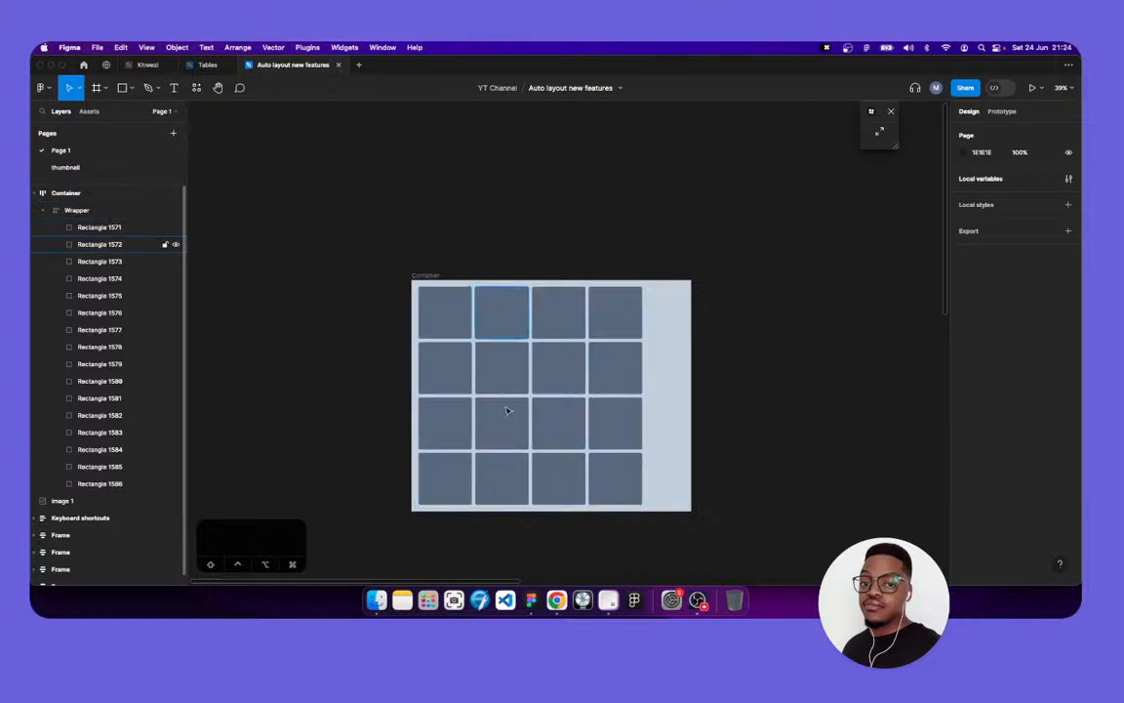
Delete Rectangle 1574 through Rectangle 1586, keeping only the first three squares in the Wrapper
click(97, 483)
shift+click(95, 278)
key(BackSpace)
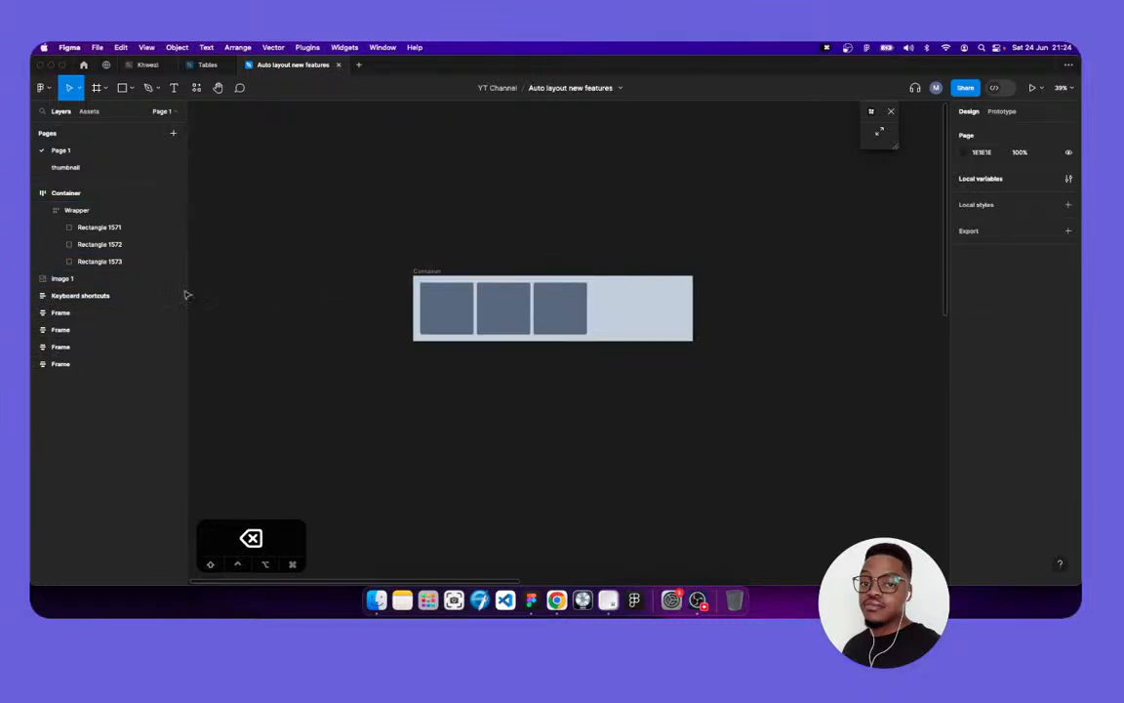
Set the Wrapper's horizontal sizing to Fill and align the Container's auto layout content to top center
click(84, 211)
click(1004, 209)
click(1000, 223)
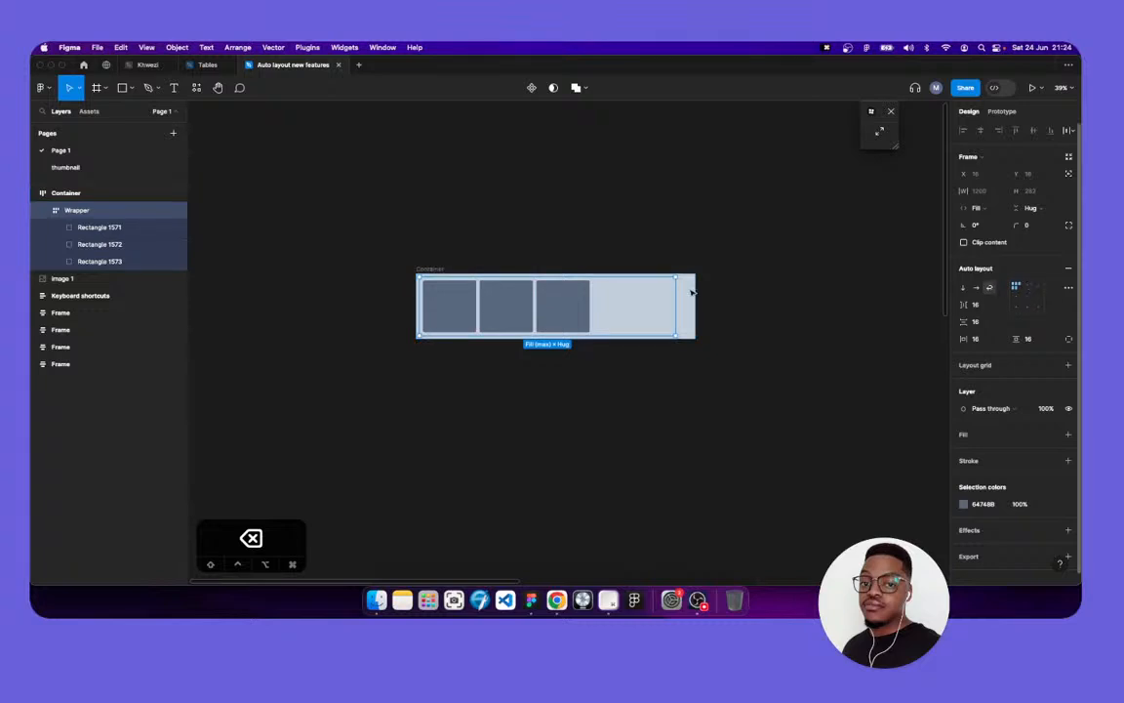
click(109, 193)
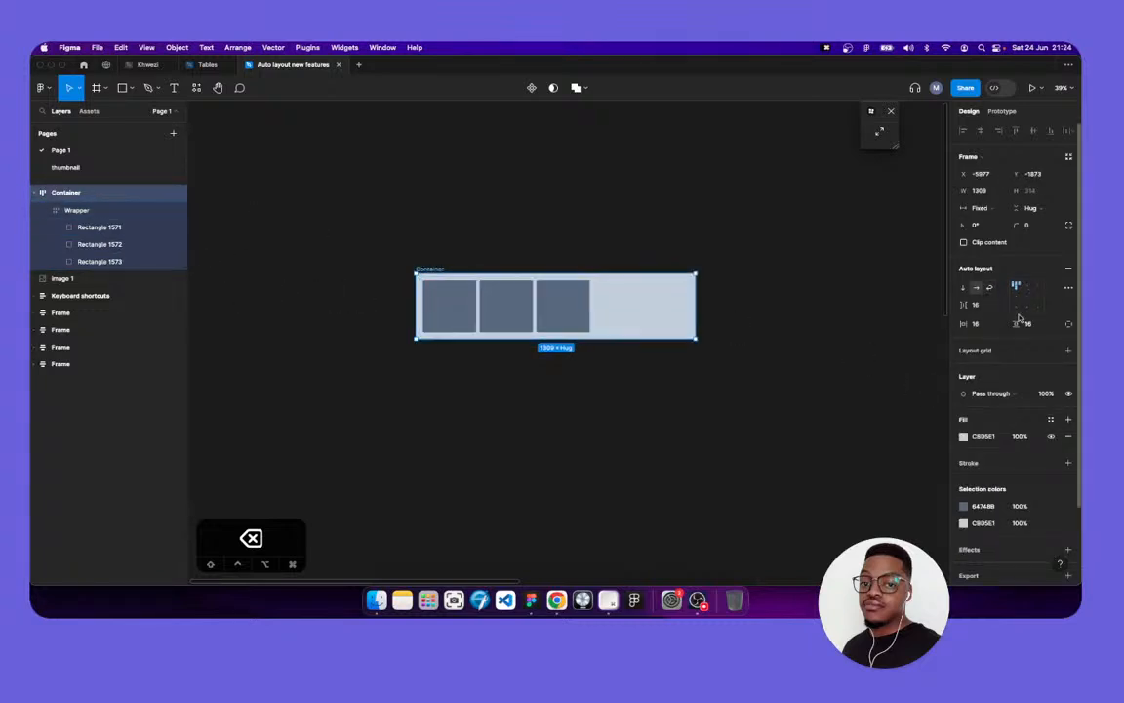
click(1027, 286)
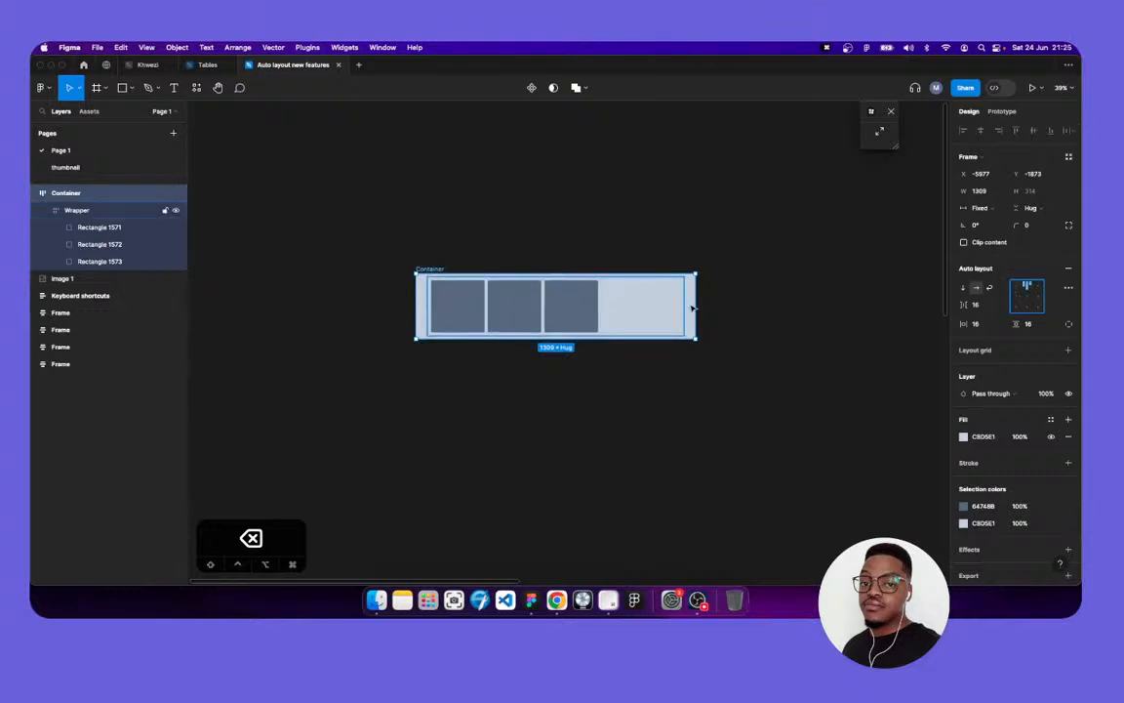
Set the horizontal sizing of all three rectangles in the Wrapper to Fill
click(559, 318)
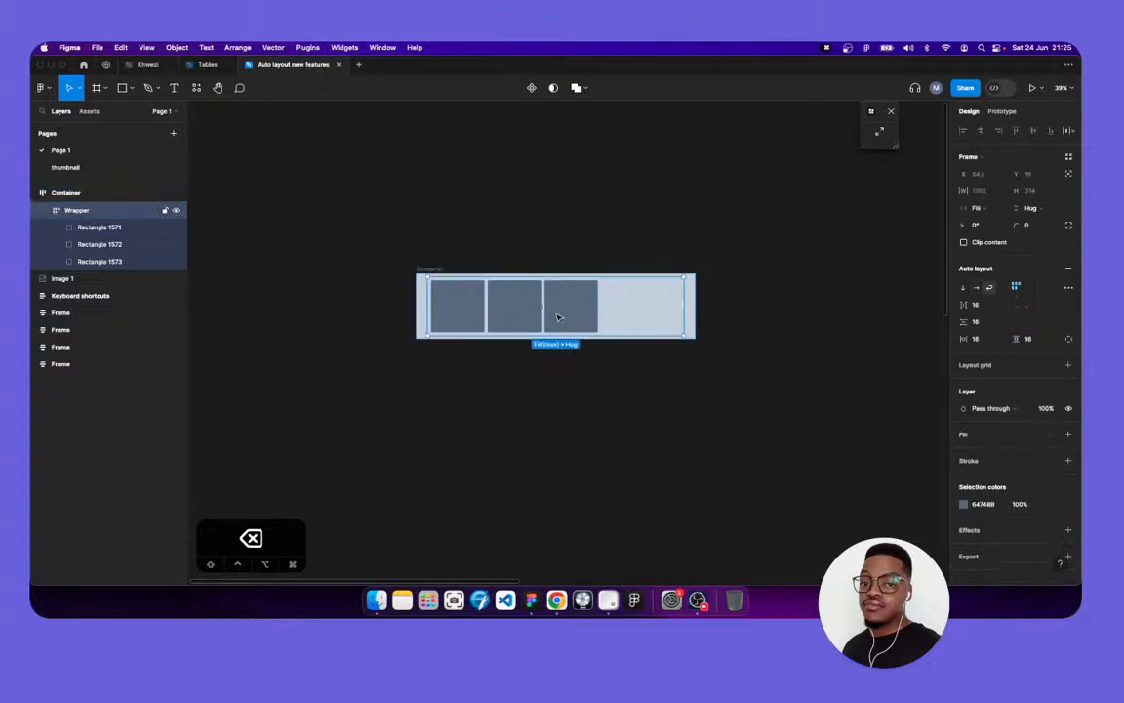
key(Return)
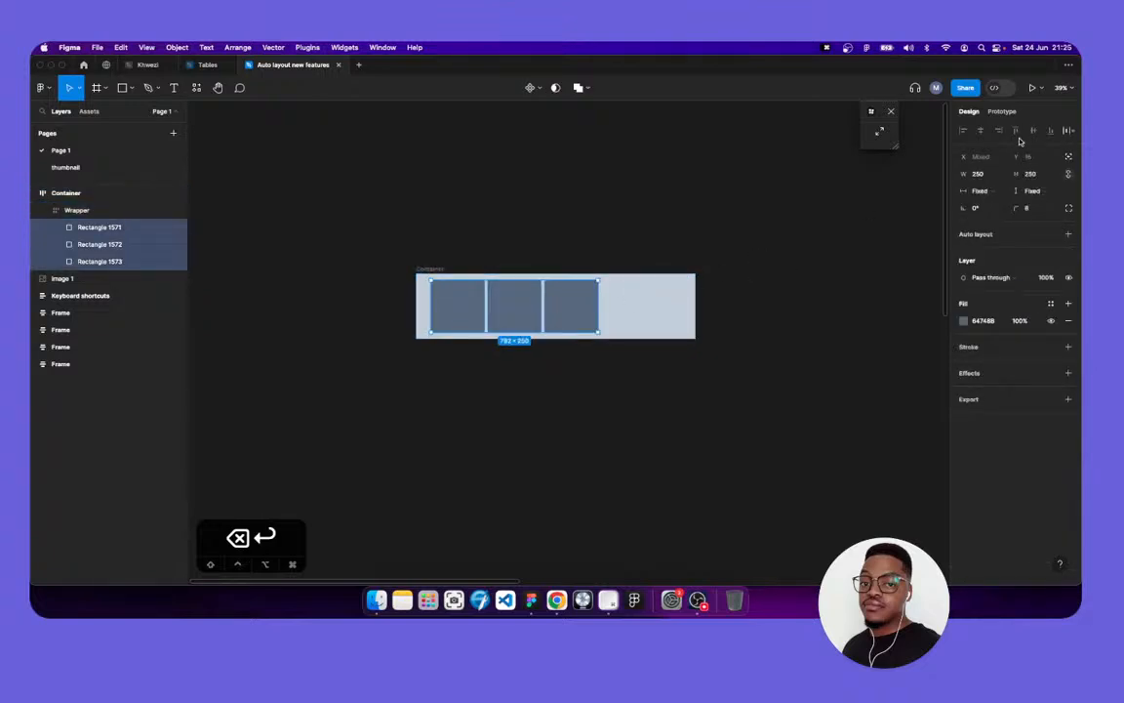
click(984, 192)
click(990, 201)
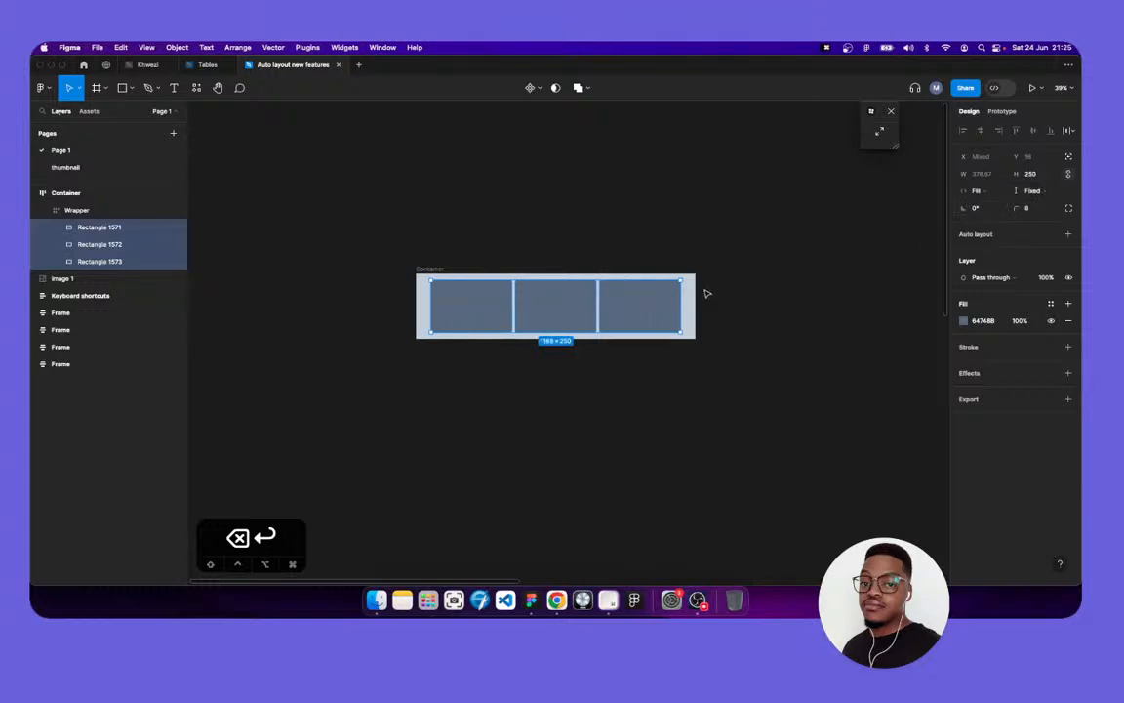
Widen the Container frame to about 1990 to test the Wrapper's maximum width and centering
click(403, 276)
click(566, 277)
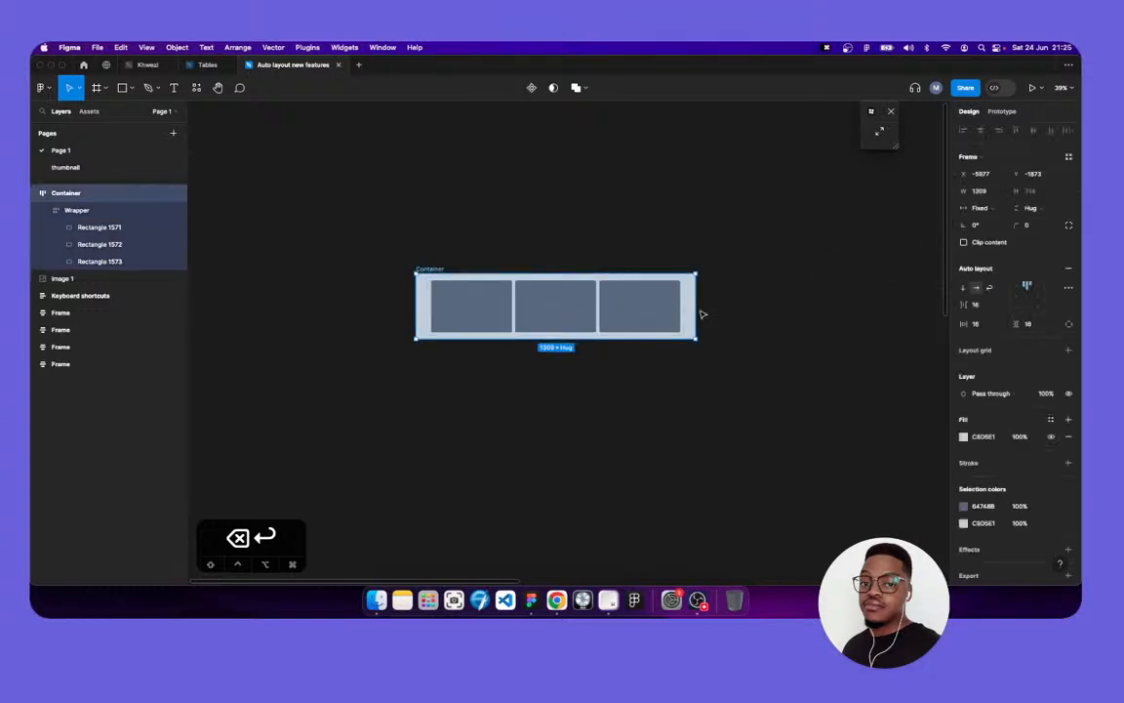
drag(697, 313, 745, 313)
drag(613, 331, 841, 337)
scroll(468, 302, up, 3)
Give all three rectangles inside the Wrapper a minimum width of 300
click(82, 212)
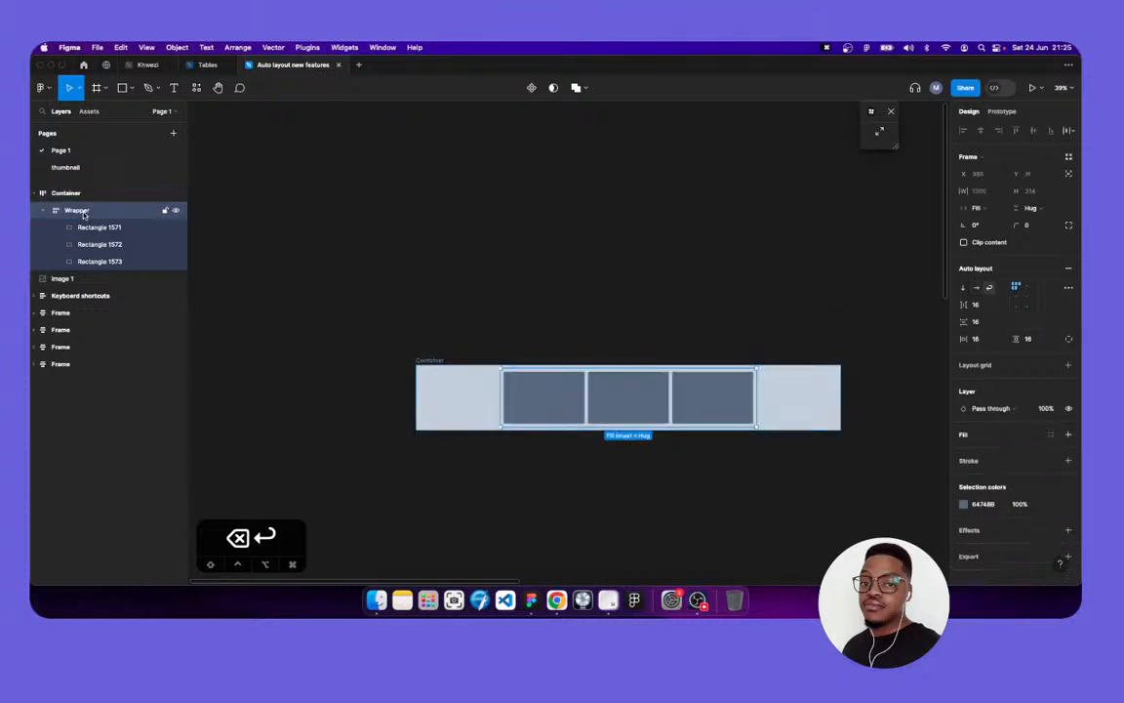
click(432, 368)
click(712, 398)
key(Return)
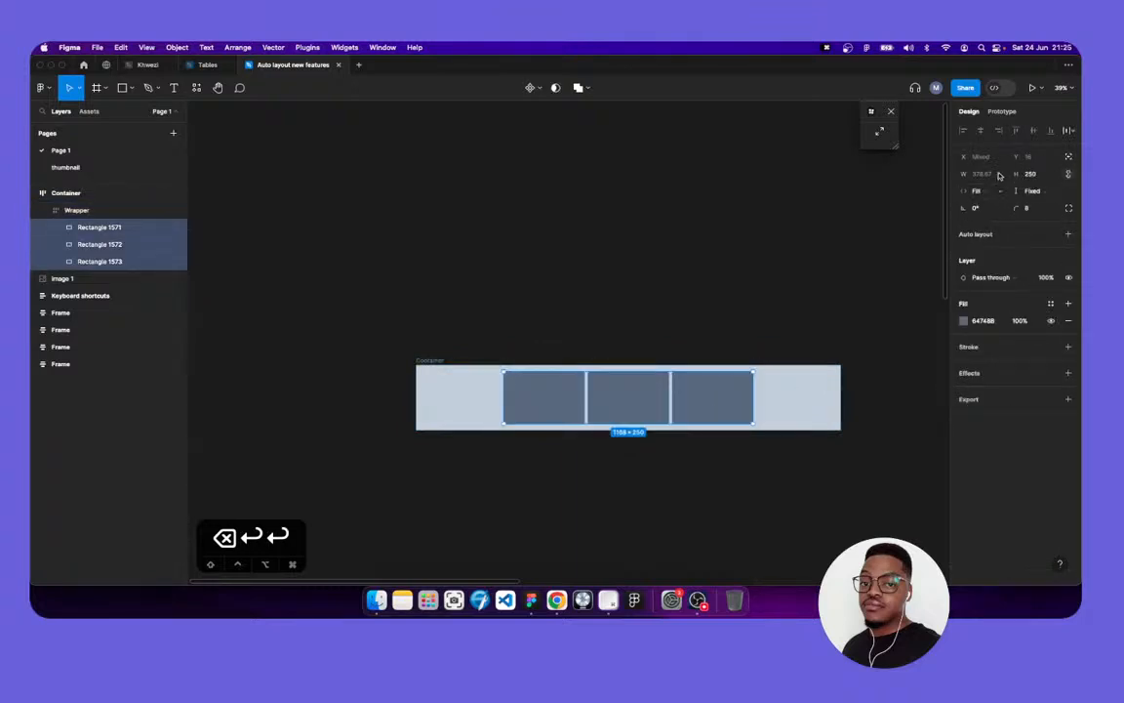
click(1000, 175)
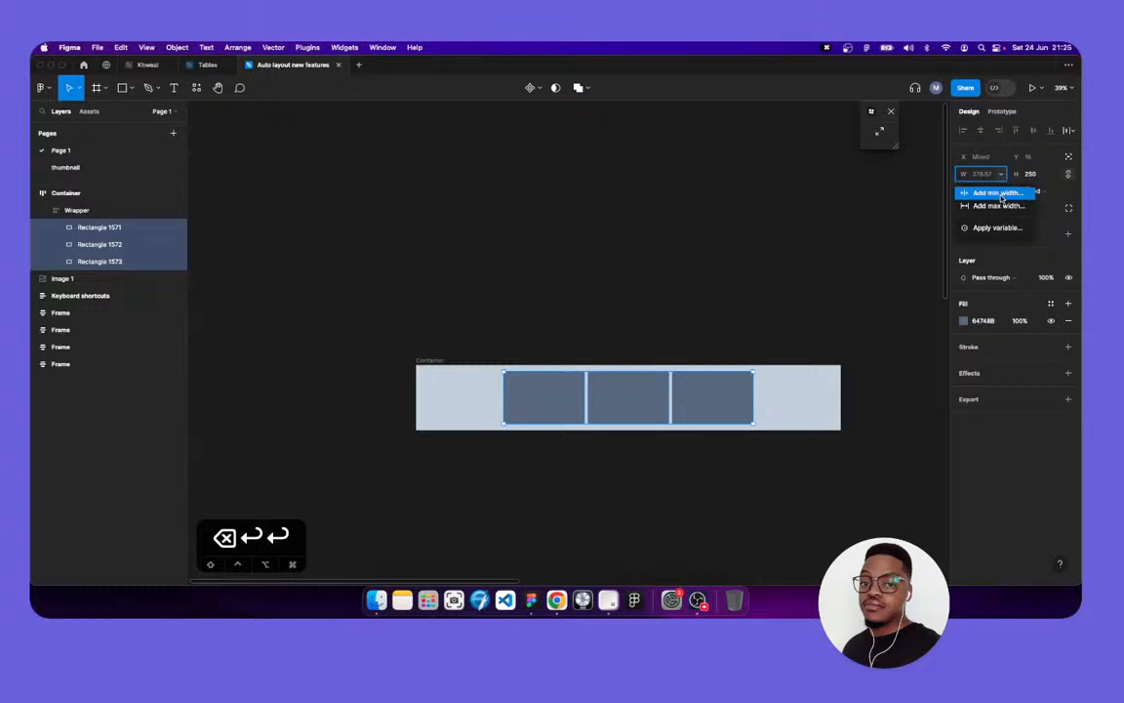
click(998, 193)
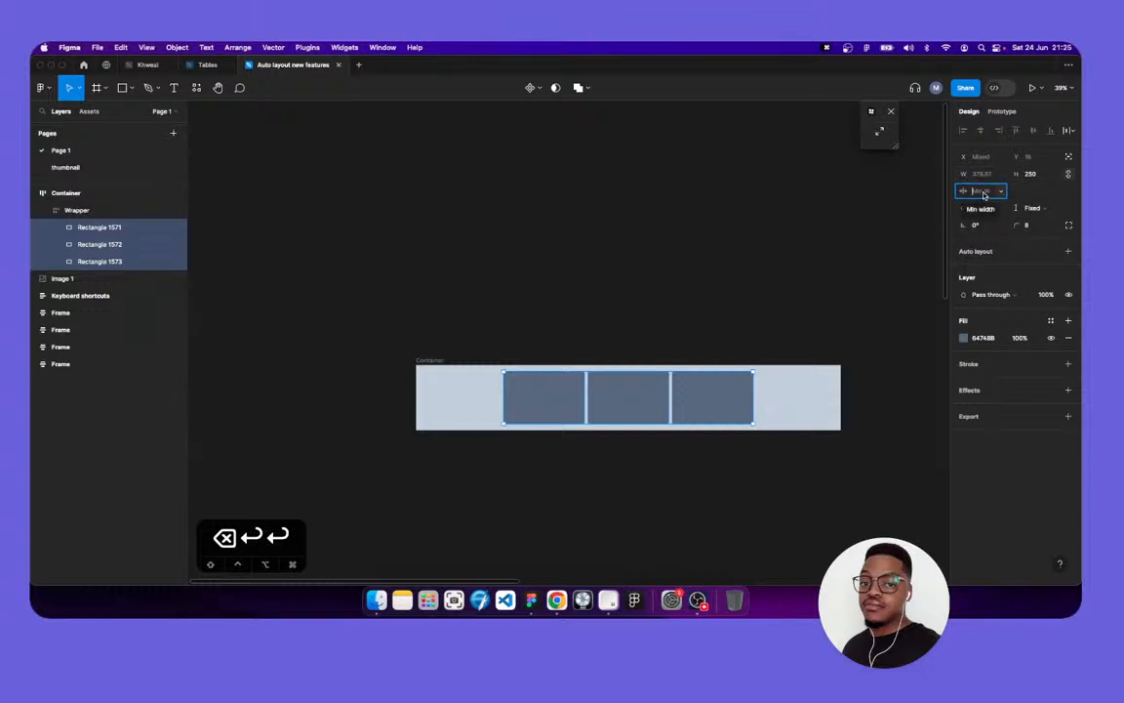
text(300)
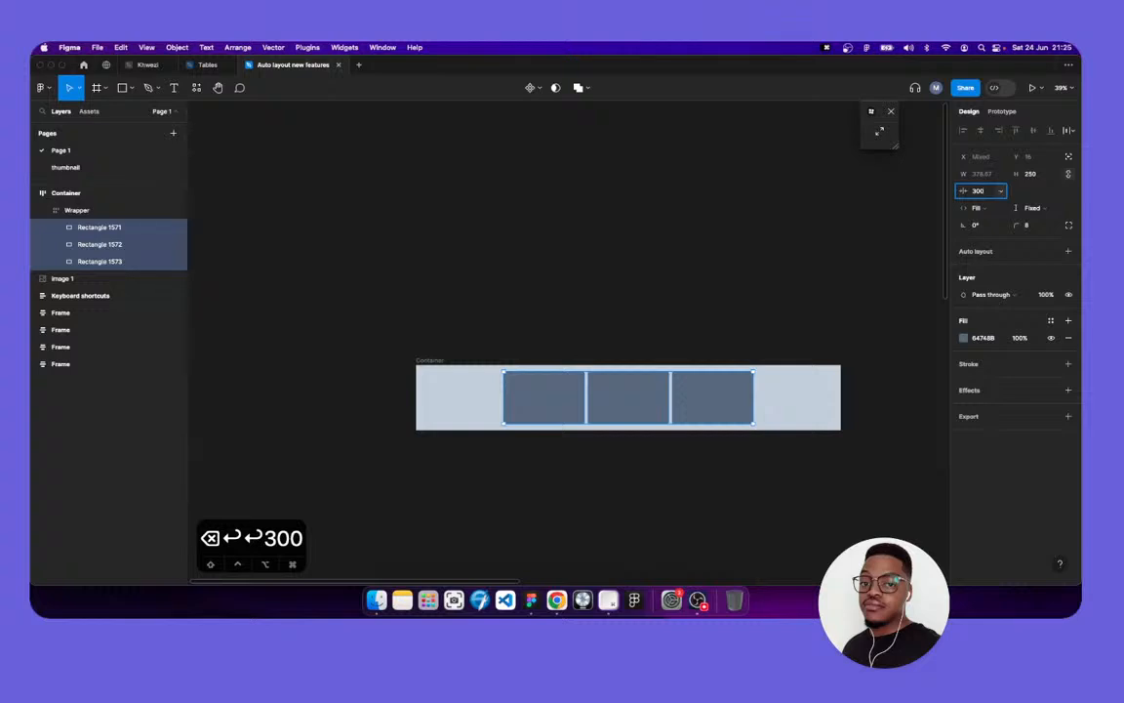
key(Tab)
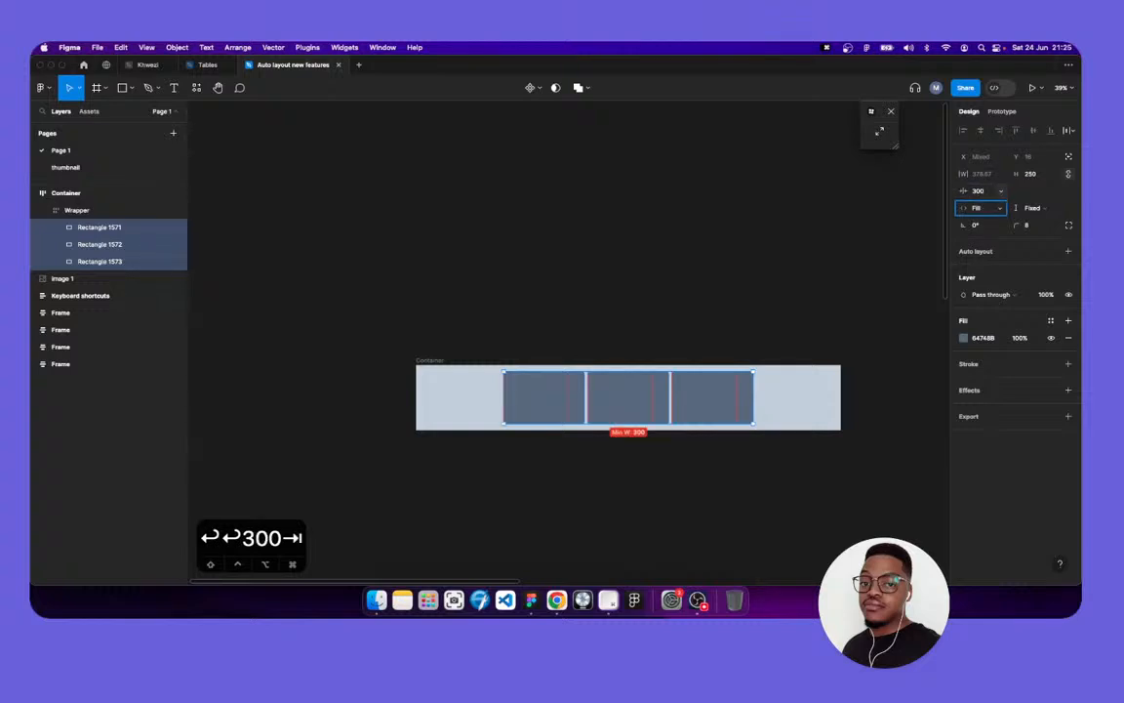
Resize the Container frame narrower and back out to about 1810 wide to test how the rectangles wrap
click(468, 351)
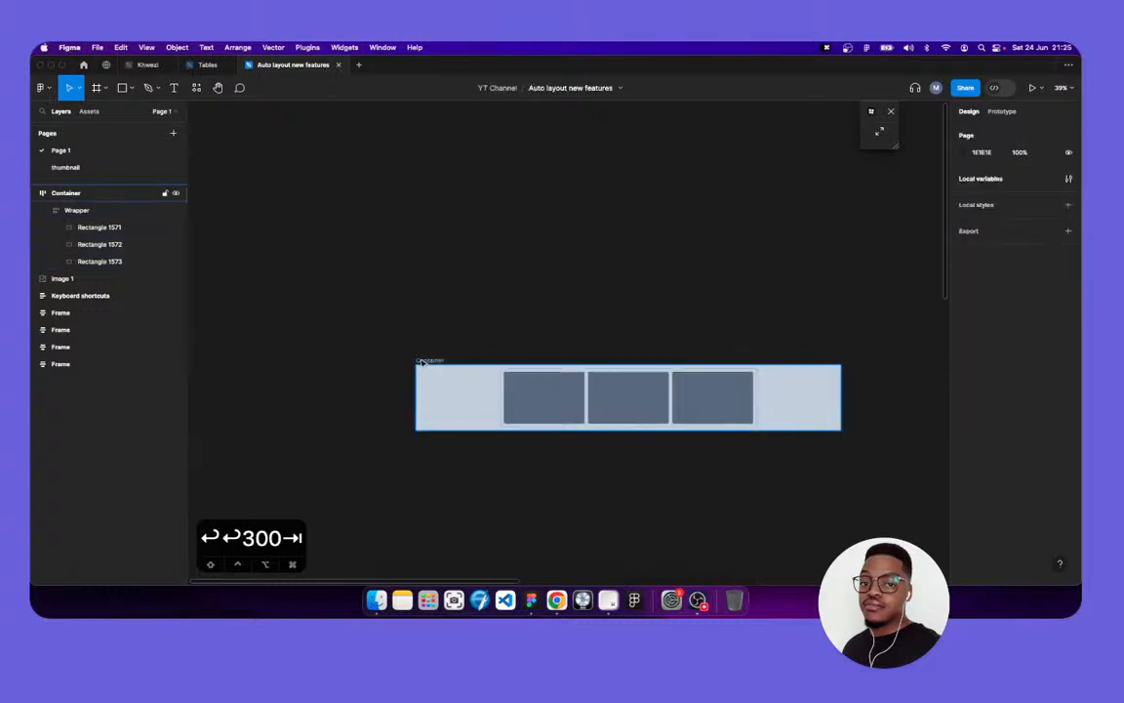
click(422, 361)
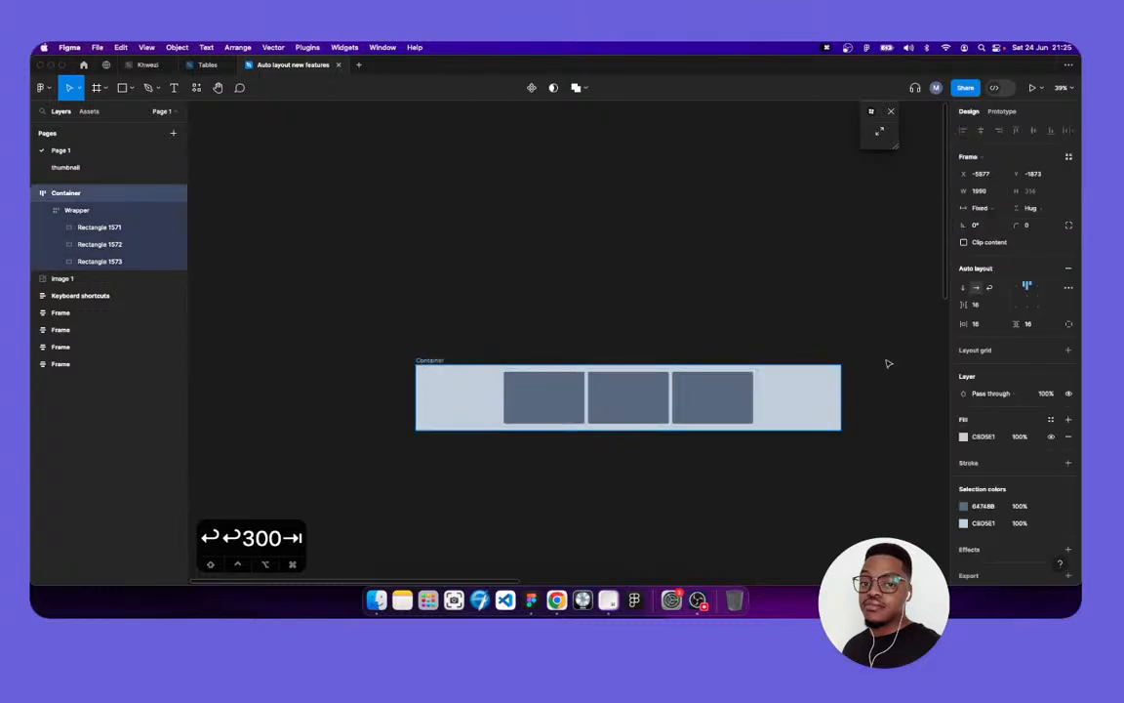
click(845, 413)
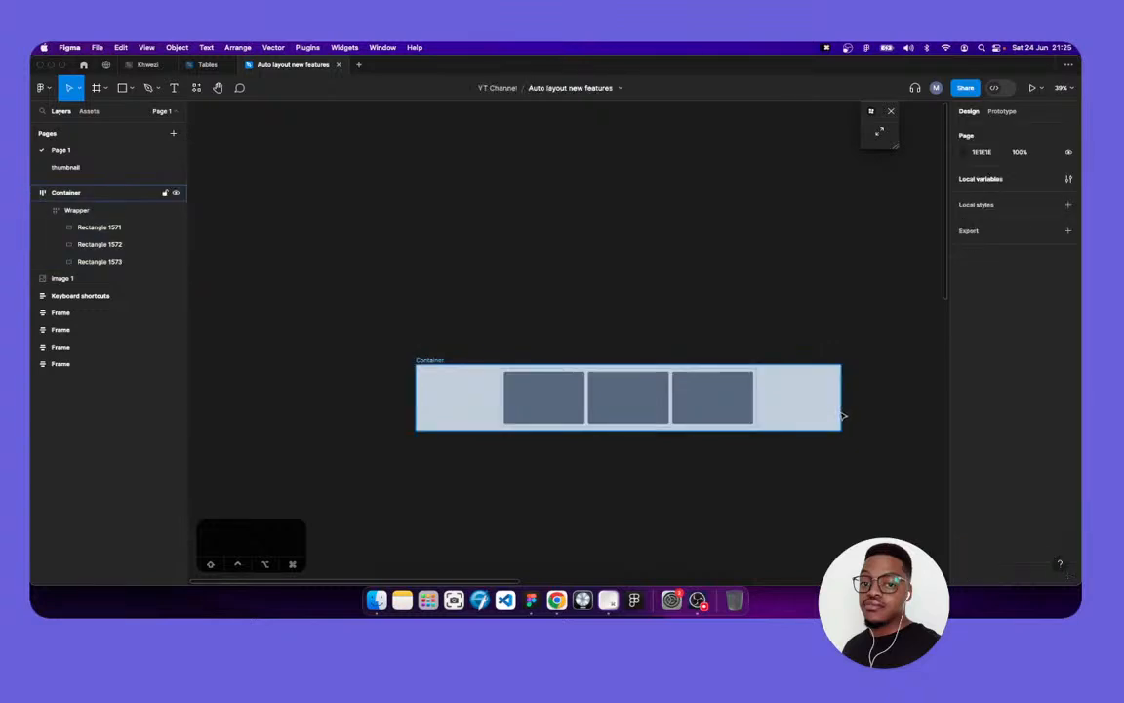
click(841, 418)
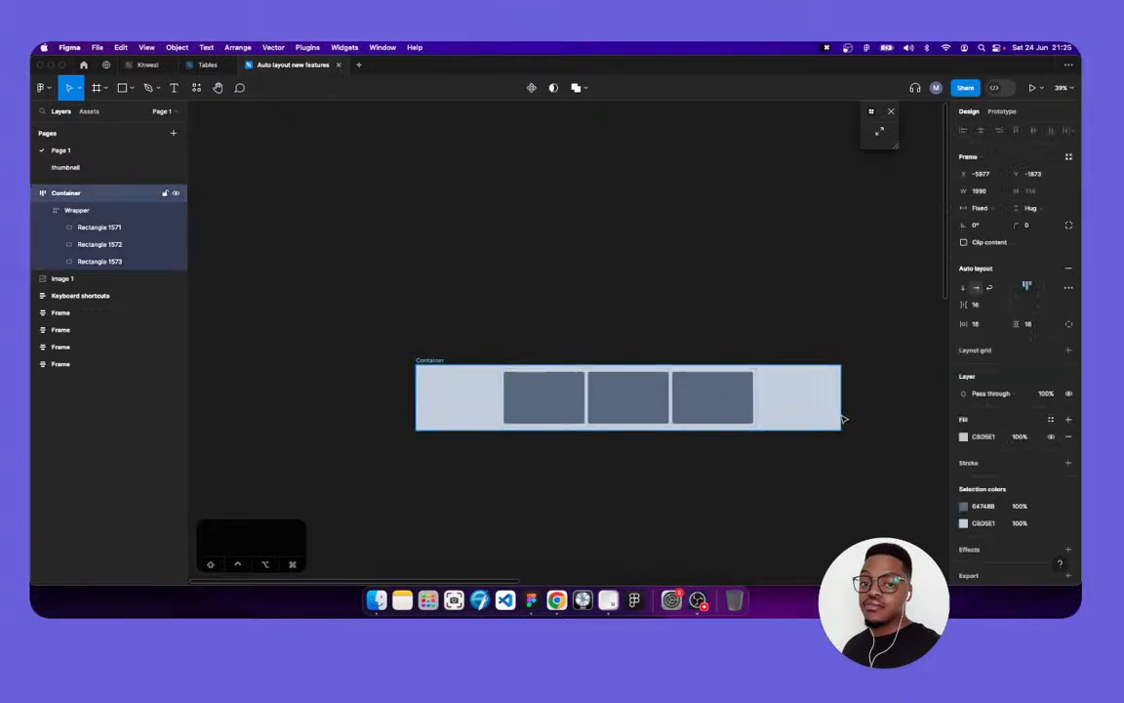
drag(820, 418, 500, 465)
drag(582, 462, 769, 447)
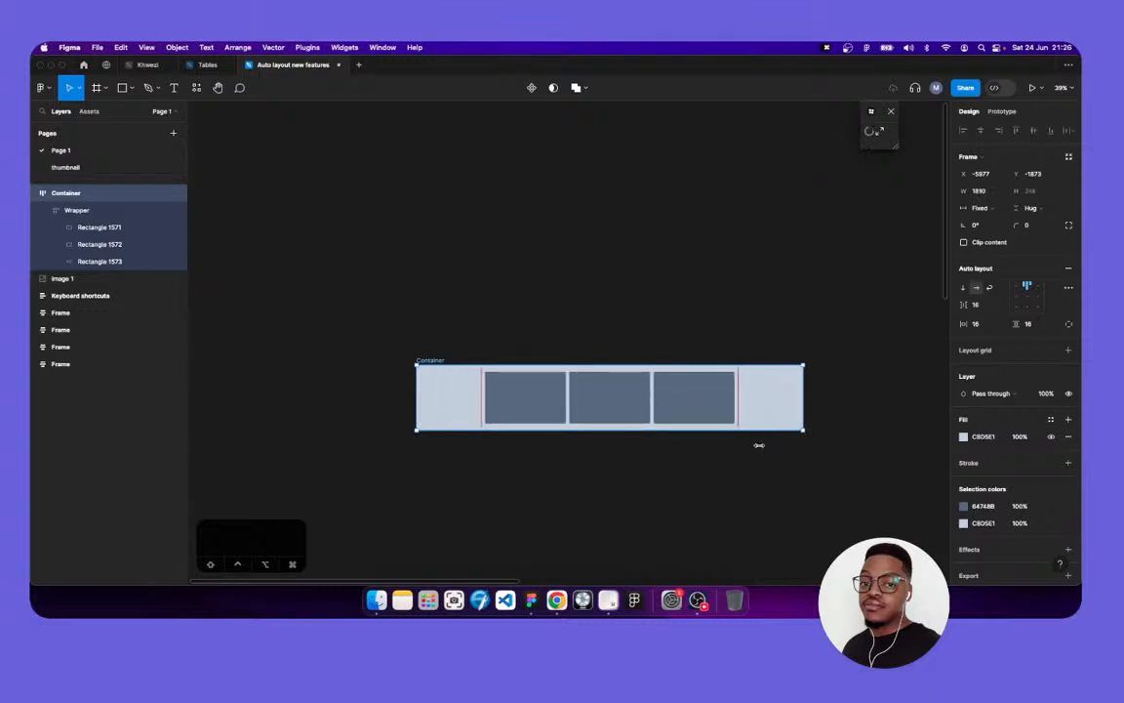
click(554, 303)
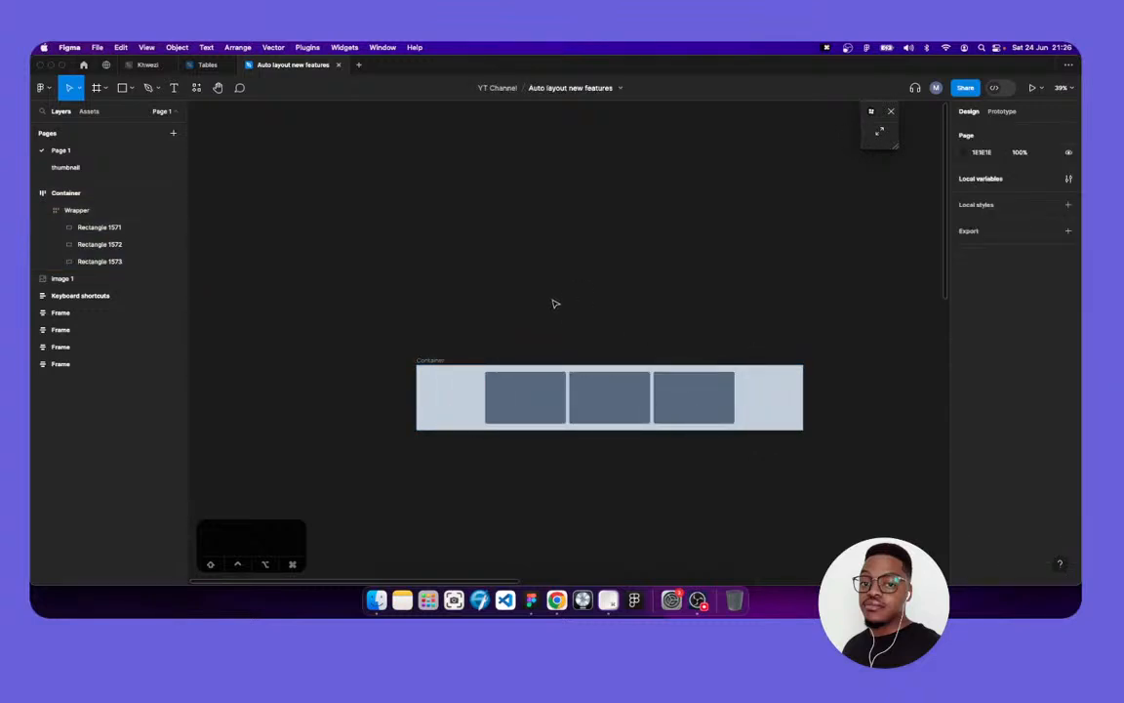
click(111, 266)
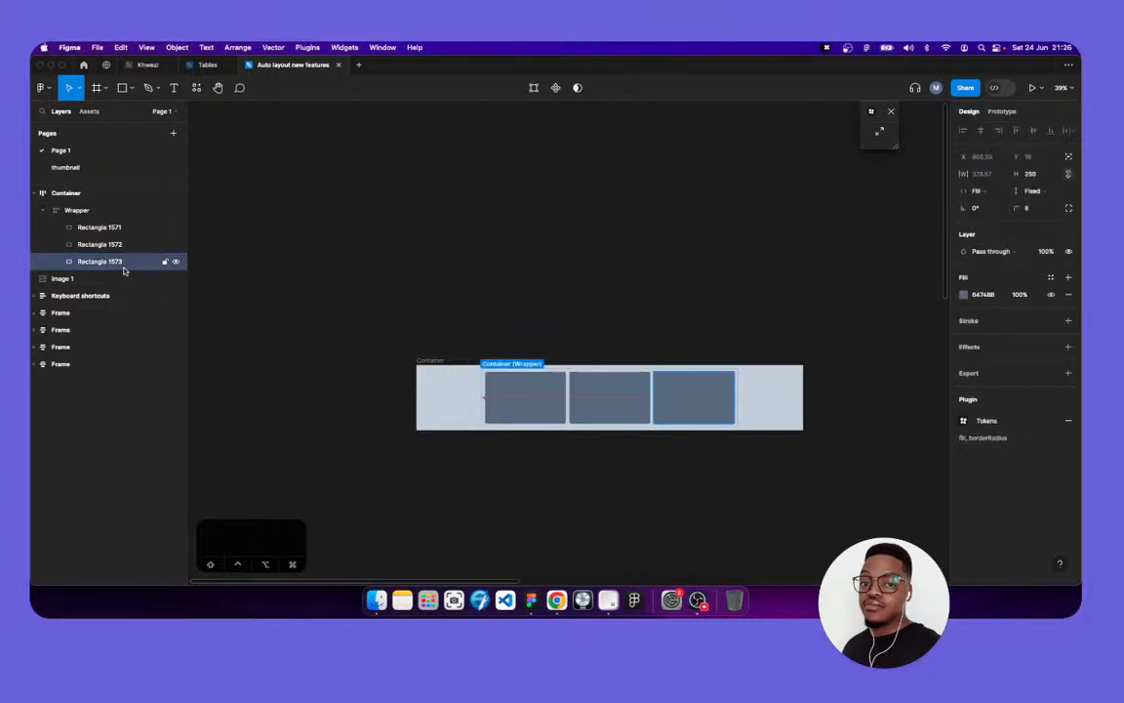
click(101, 211)
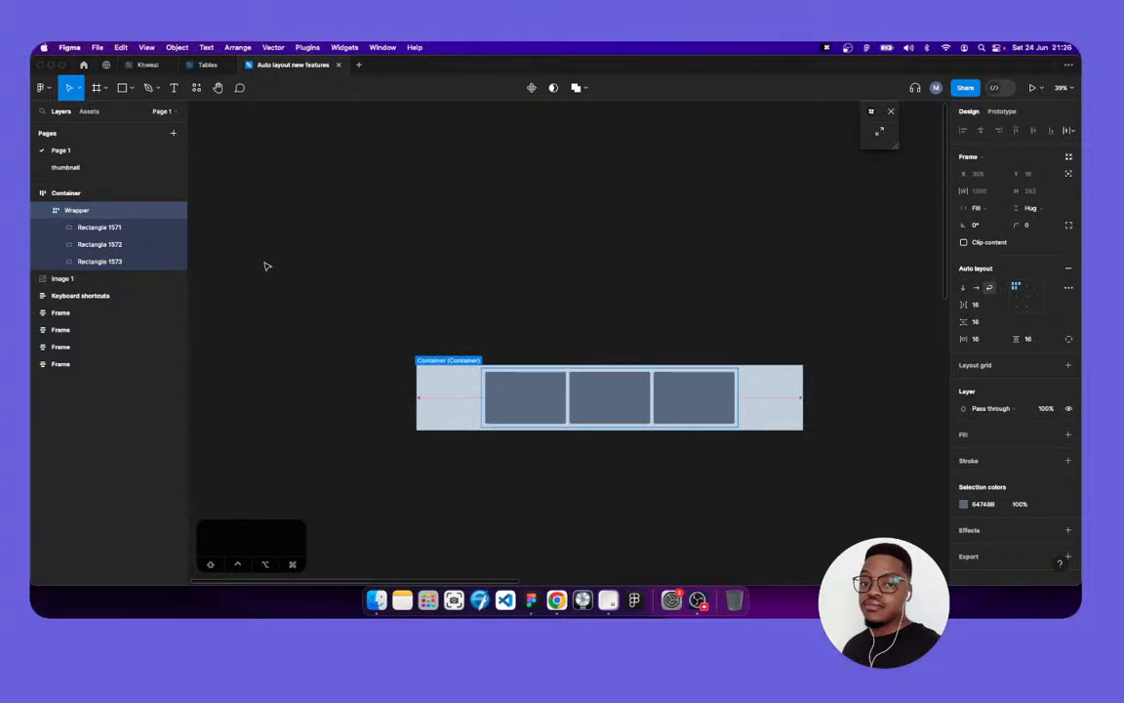
click(1002, 192)
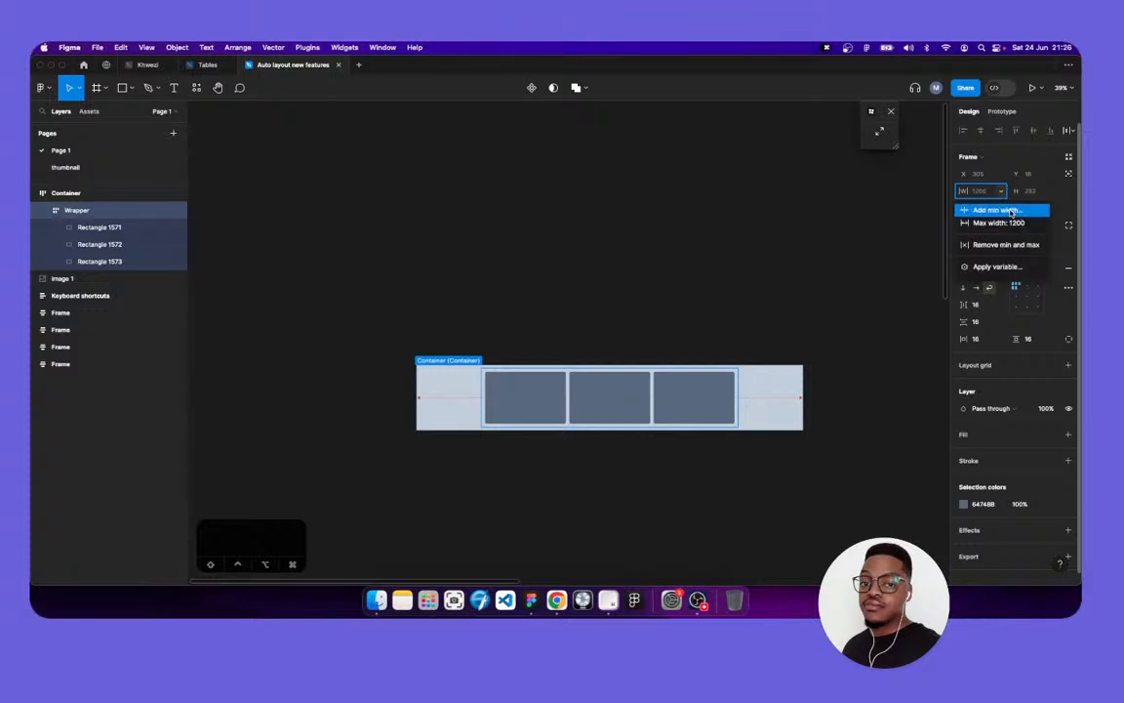
click(707, 224)
click(430, 324)
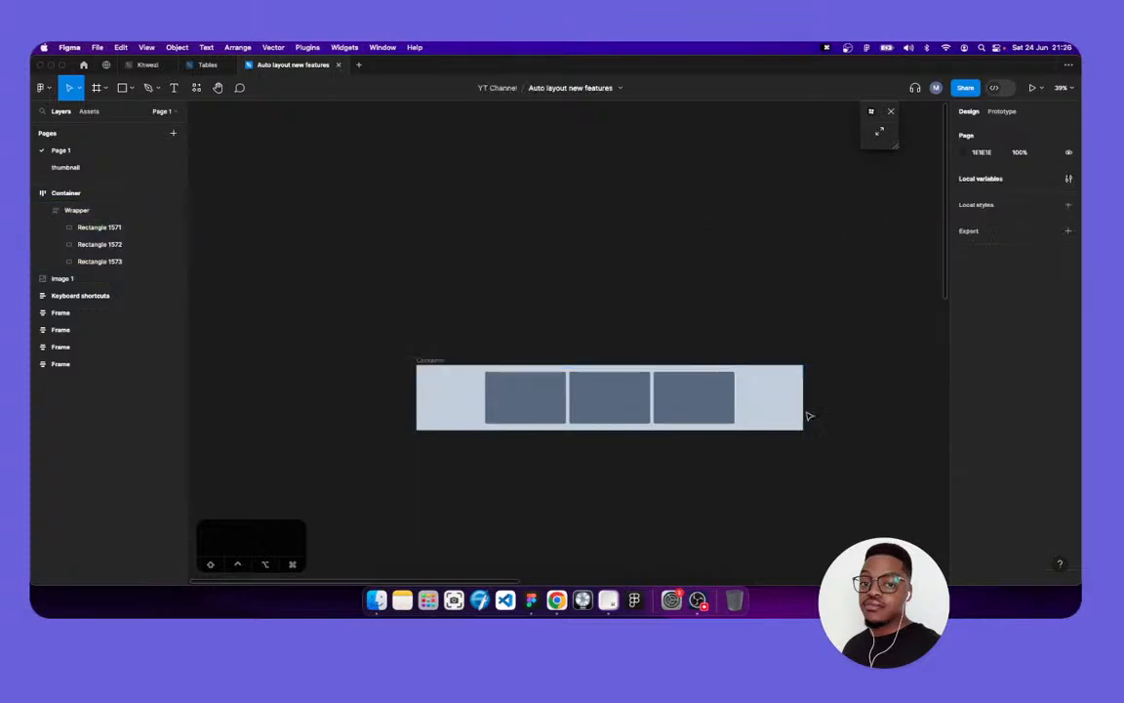
Narrow the Container frame to about 92 wide to test how its content behaves below the rectangles' minimum width
click(431, 363)
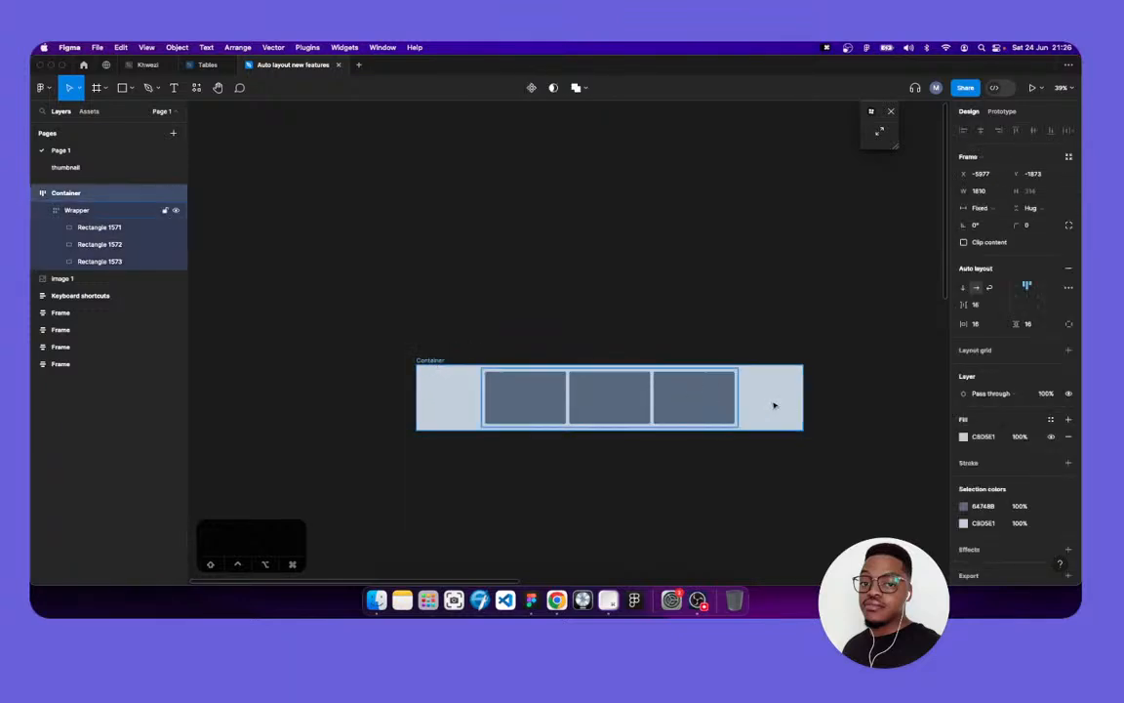
drag(804, 419, 438, 426)
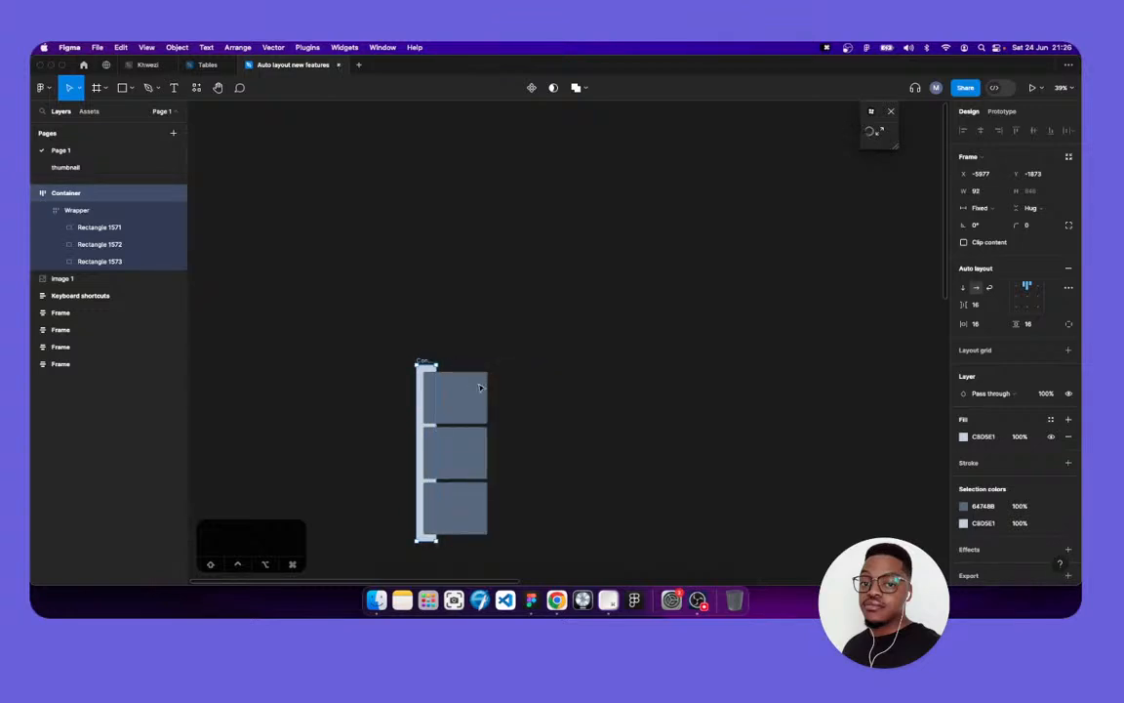
key(Escape)
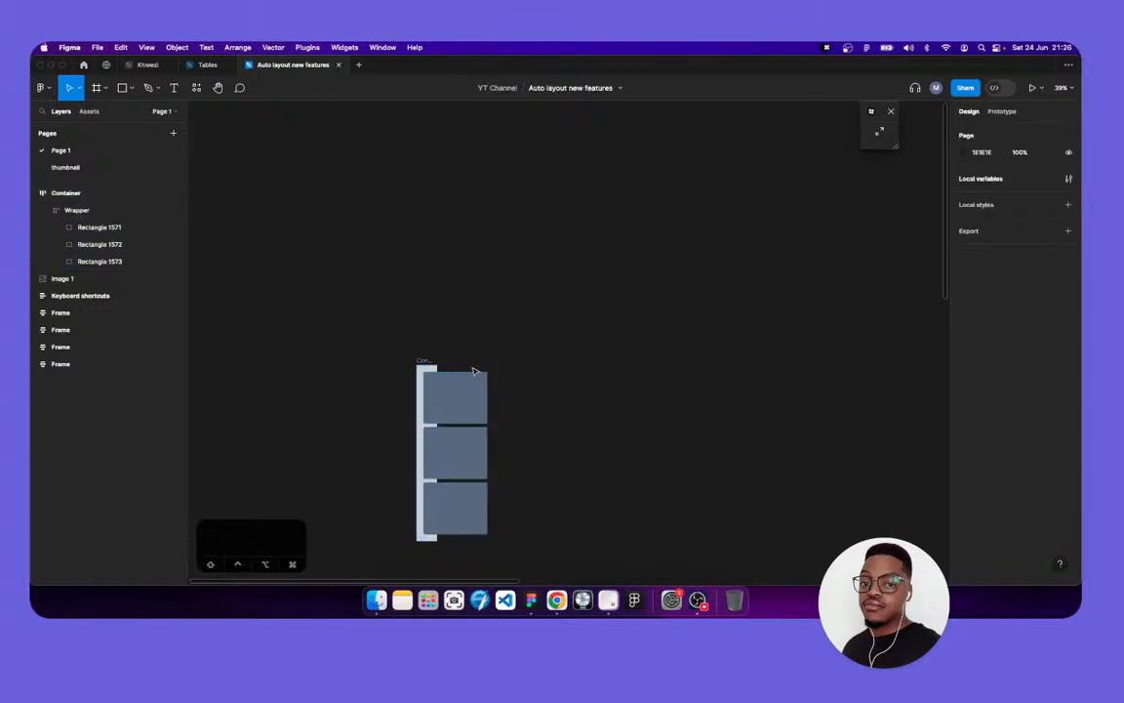
Give the Wrapper frame a minimum width of 332
click(94, 213)
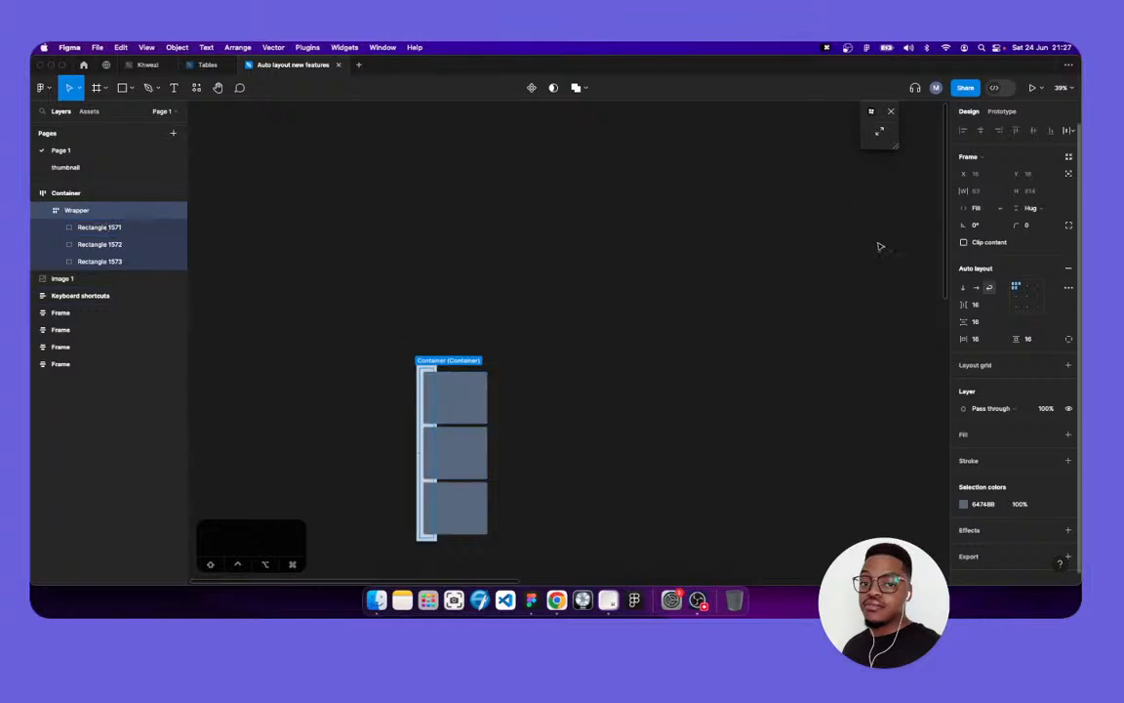
click(1000, 191)
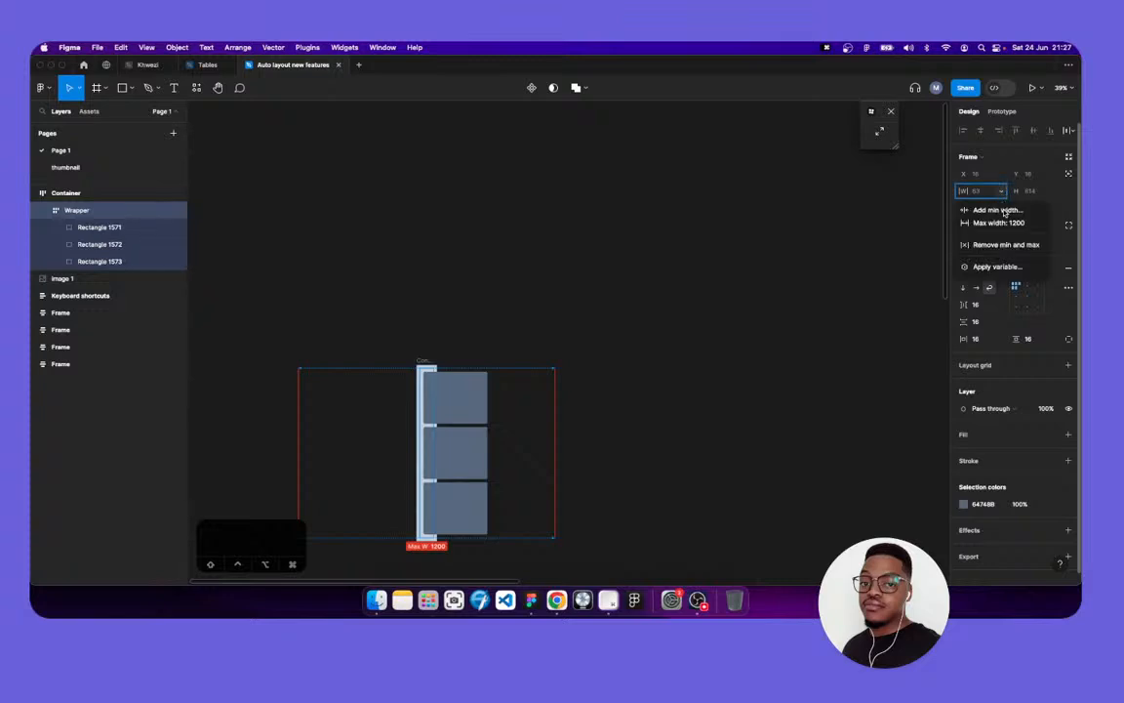
click(999, 210)
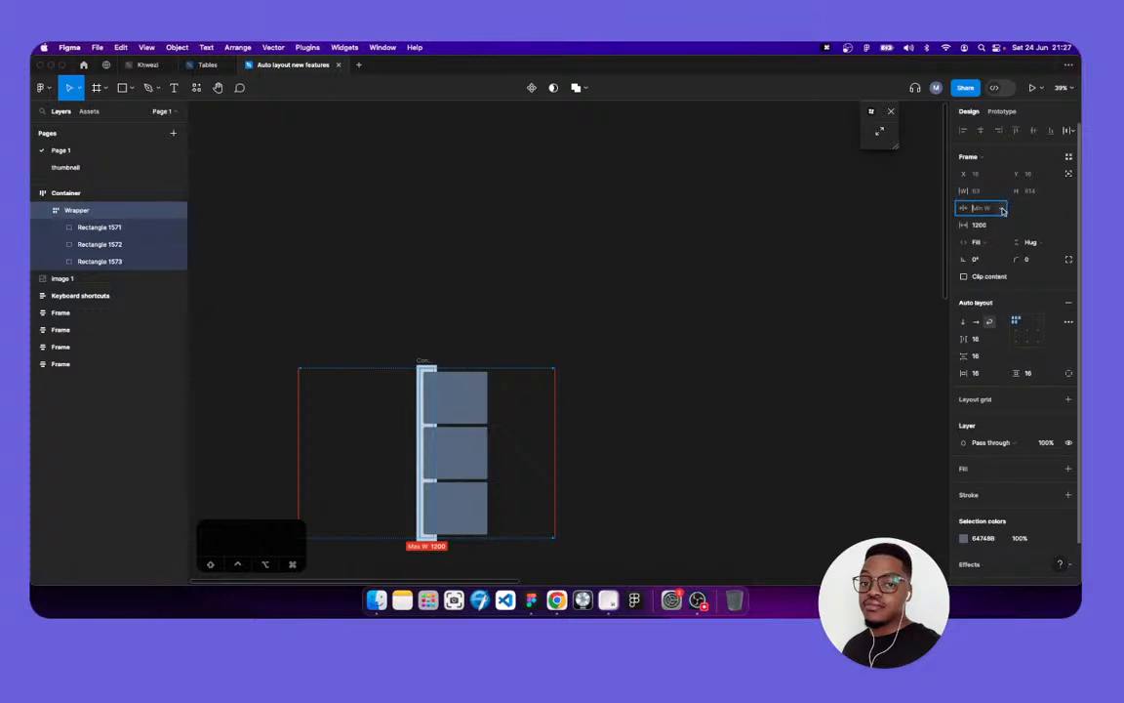
text(332)
key(Tab)
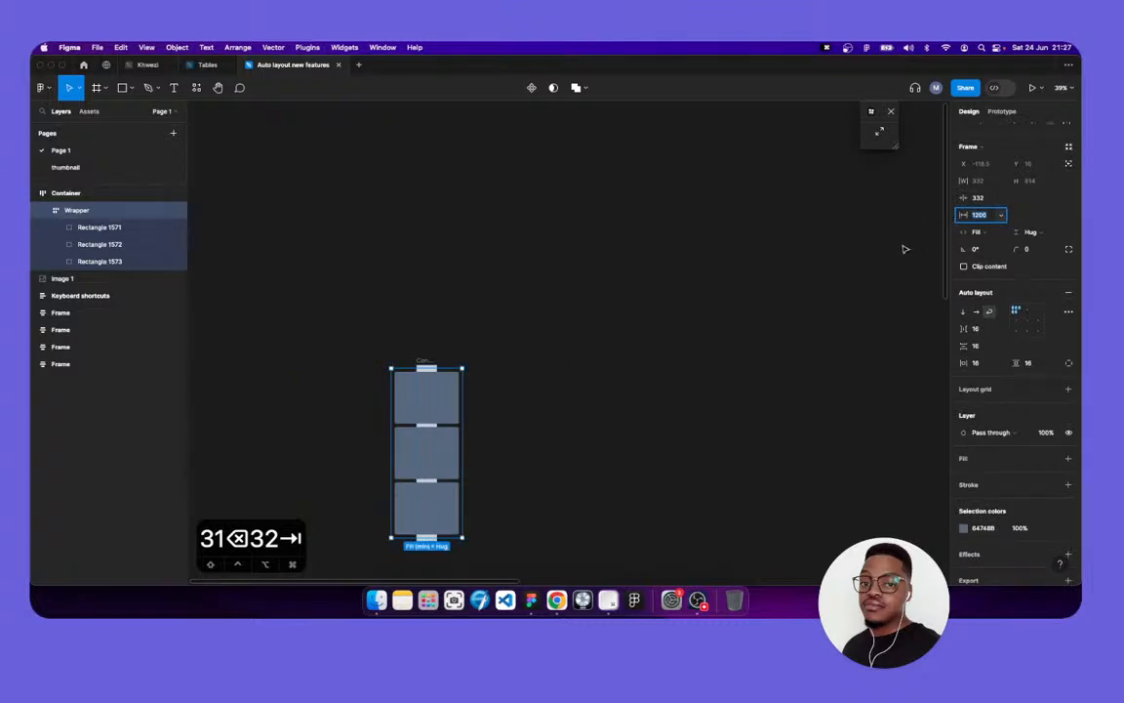
click(632, 305)
Fill the Wrapper frame with the light neutral color token F1F5F9 from the Brand 1 set in Tokens Studio
click(83, 214)
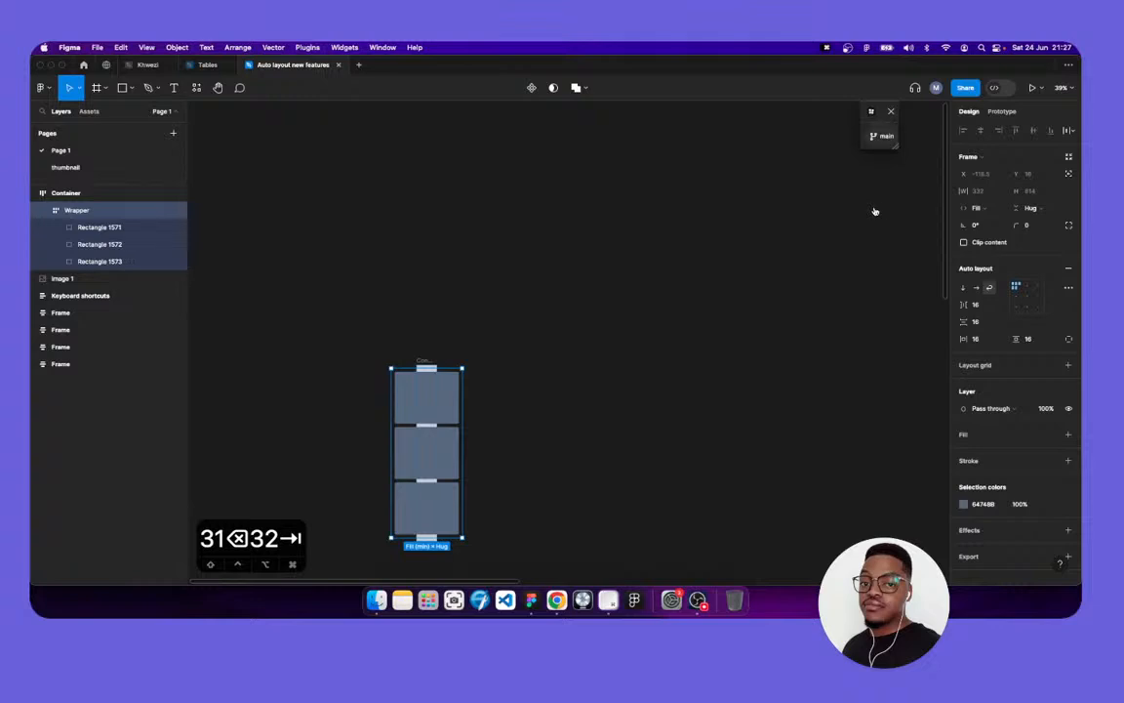
scroll(1011, 215, up, 6)
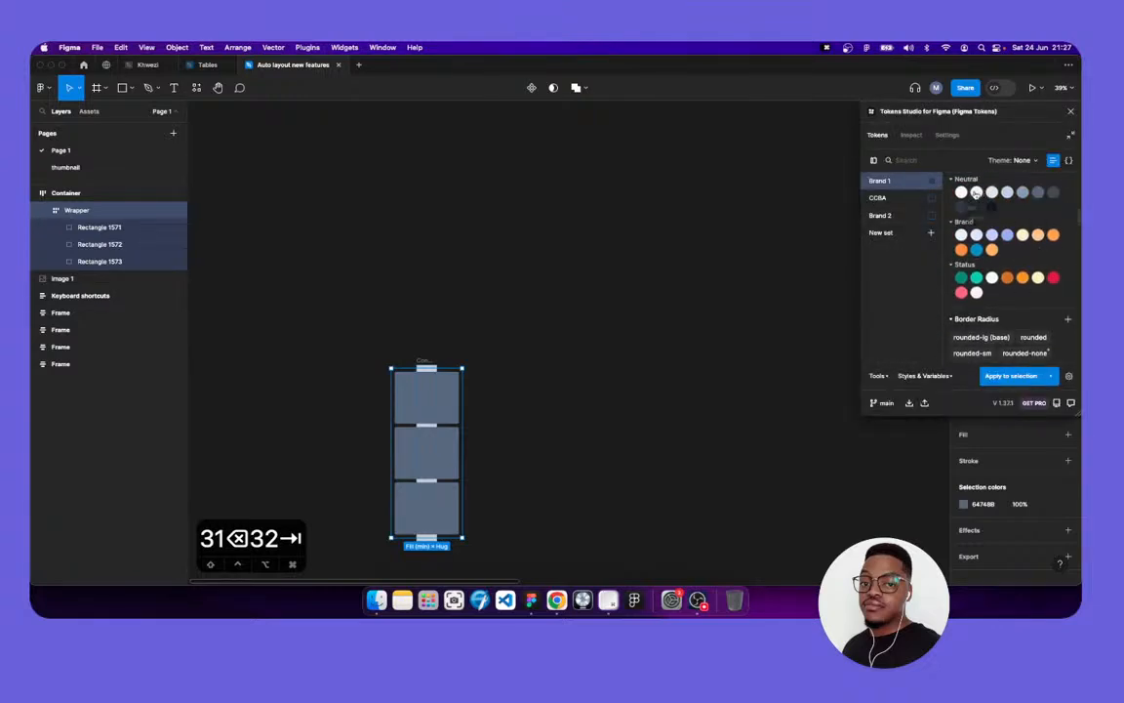
click(975, 193)
click(542, 342)
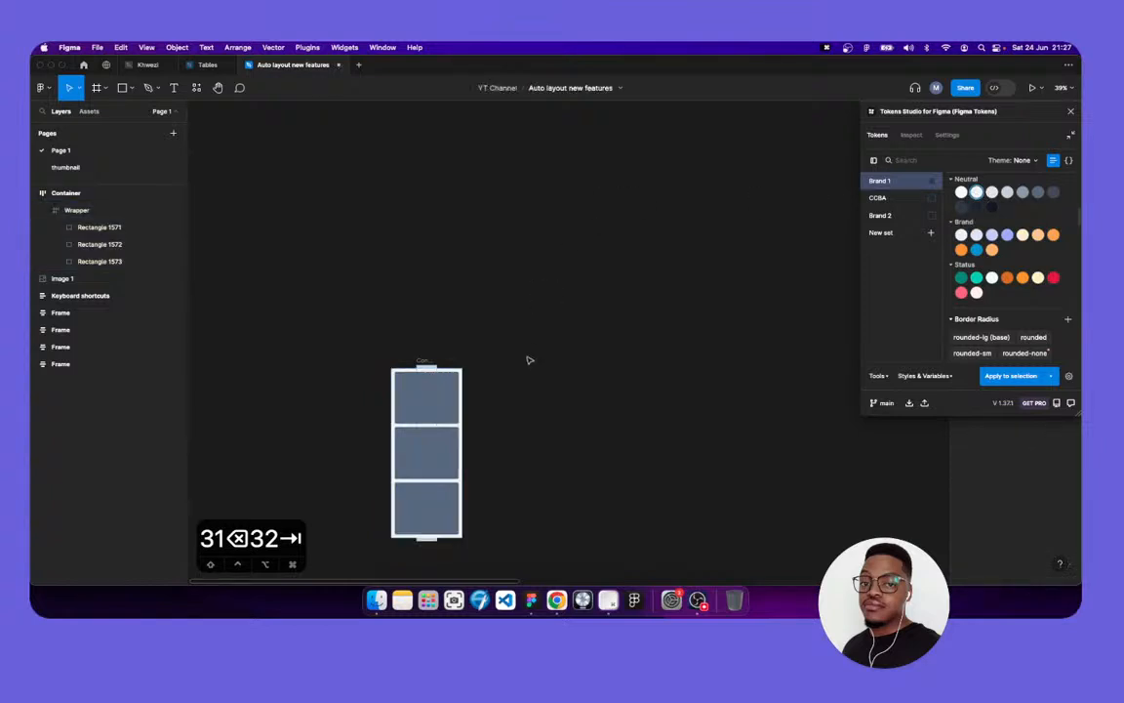
Set the Container's horizontal sizing to Hug contents
click(426, 365)
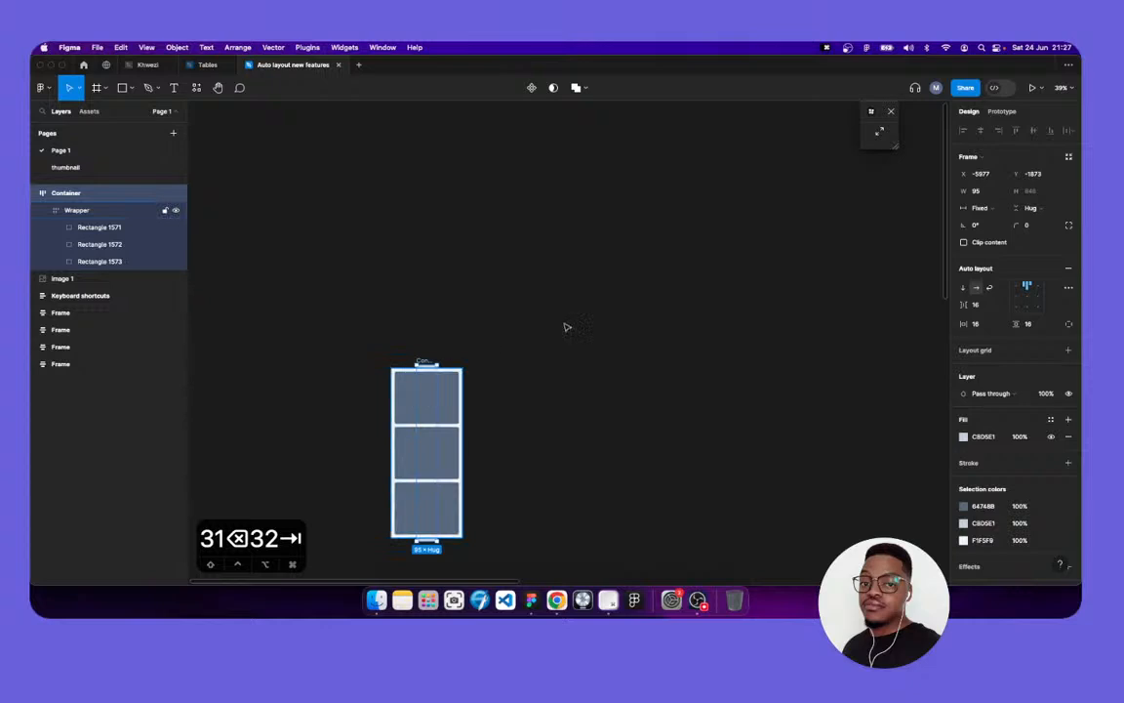
click(1002, 195)
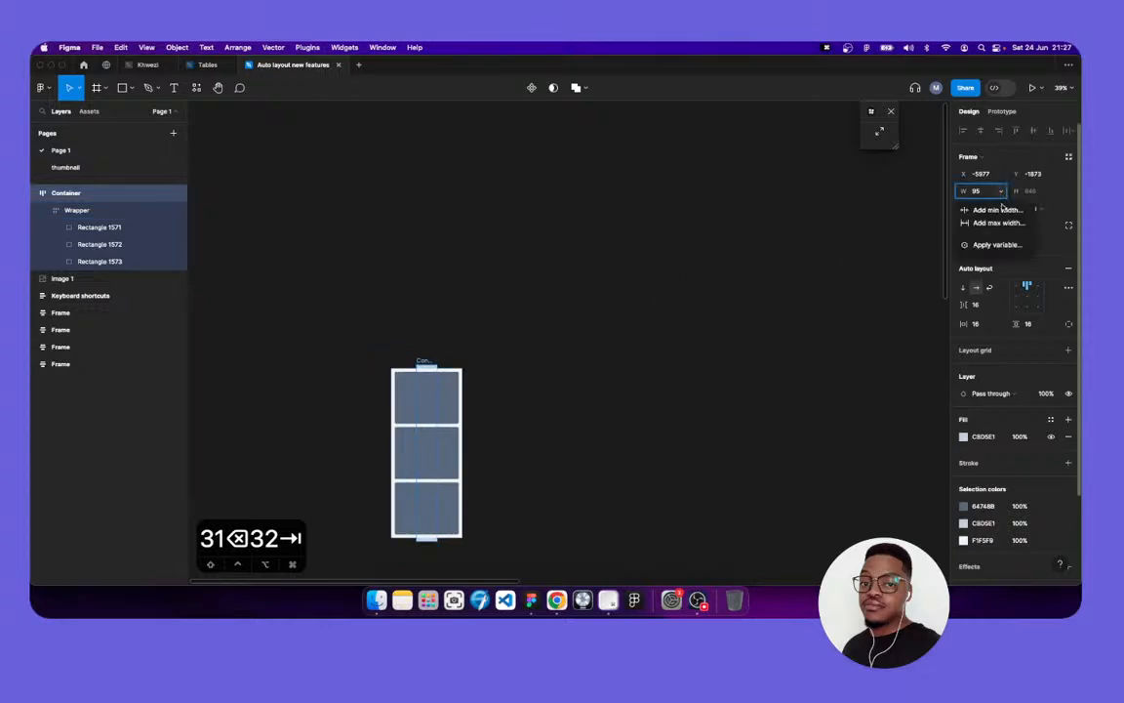
click(1002, 208)
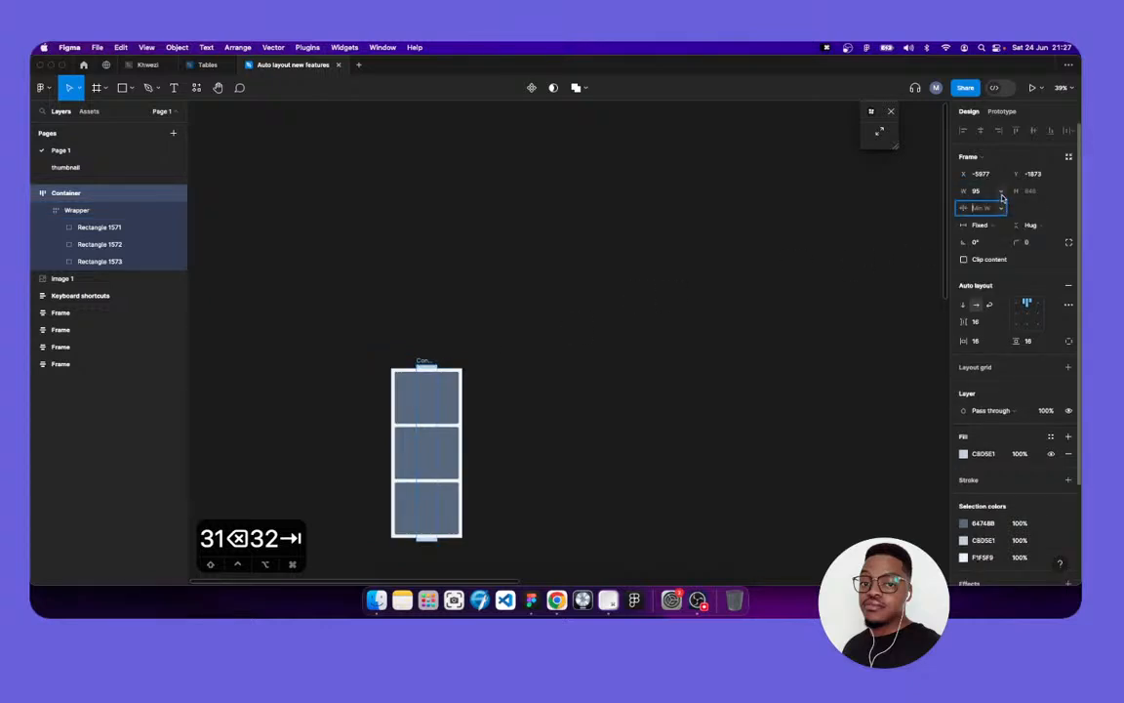
click(1001, 195)
click(1003, 208)
click(1000, 223)
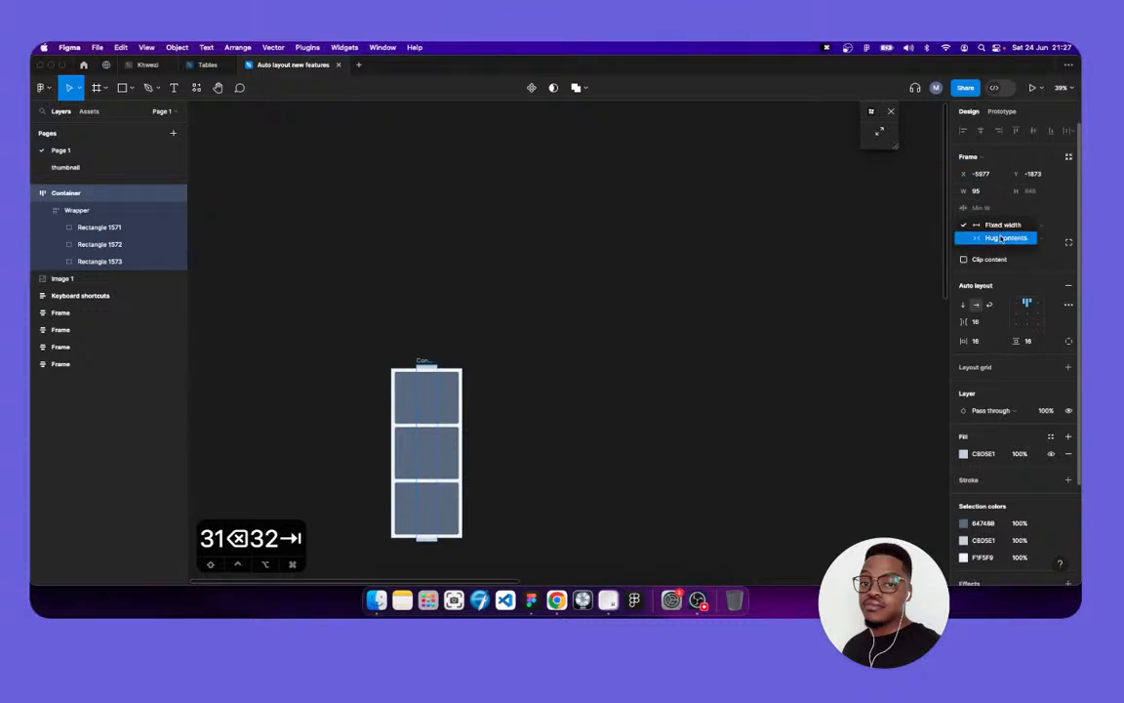
click(997, 235)
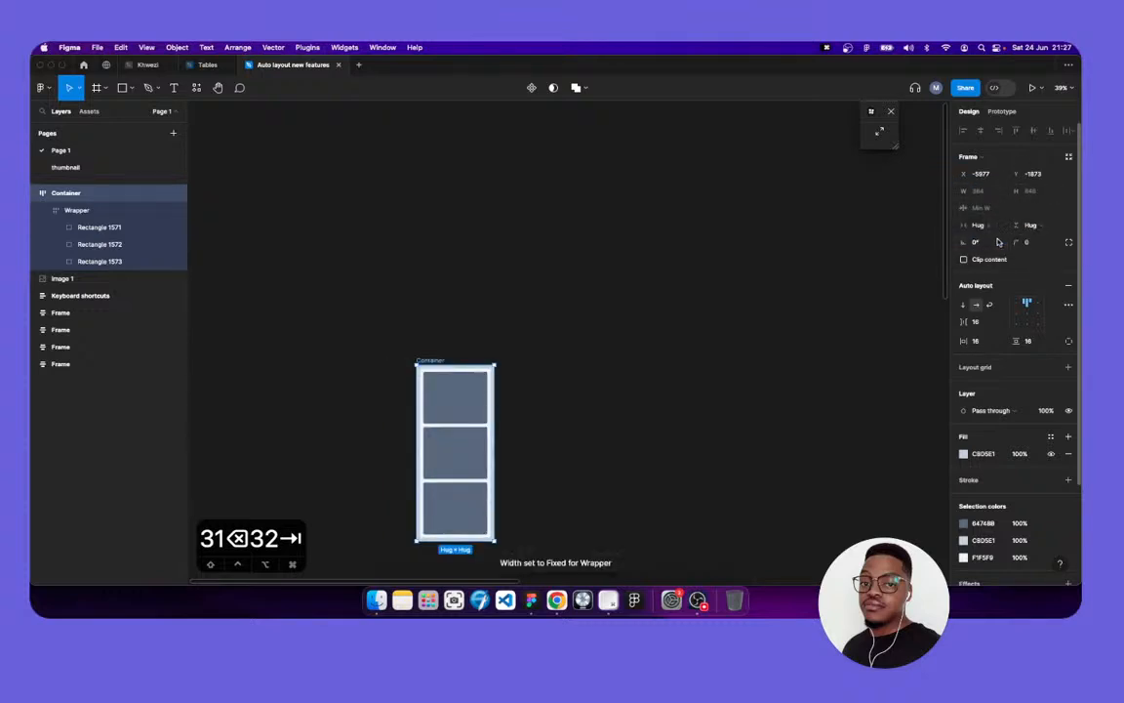
click(562, 347)
Widen the Container frame to about 1158 and set the Wrapper's horizontal sizing to Fill container
scroll(429, 380, down, 3)
scroll(439, 384, up, 5)
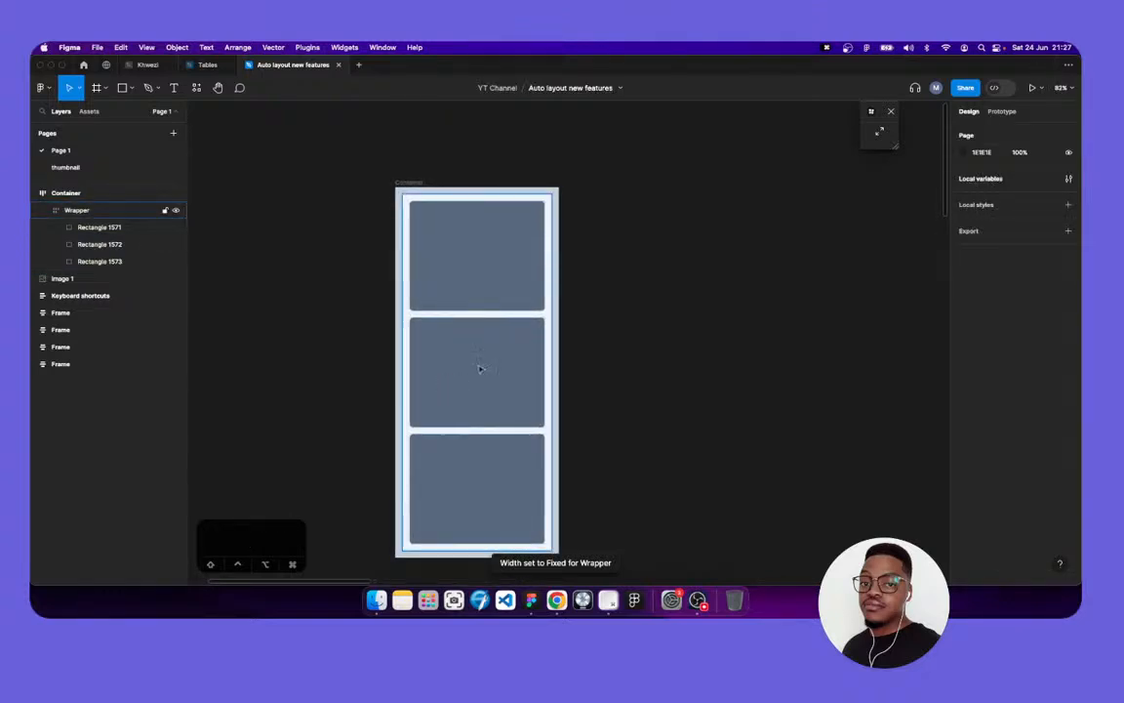
click(412, 182)
drag(582, 338, 916, 337)
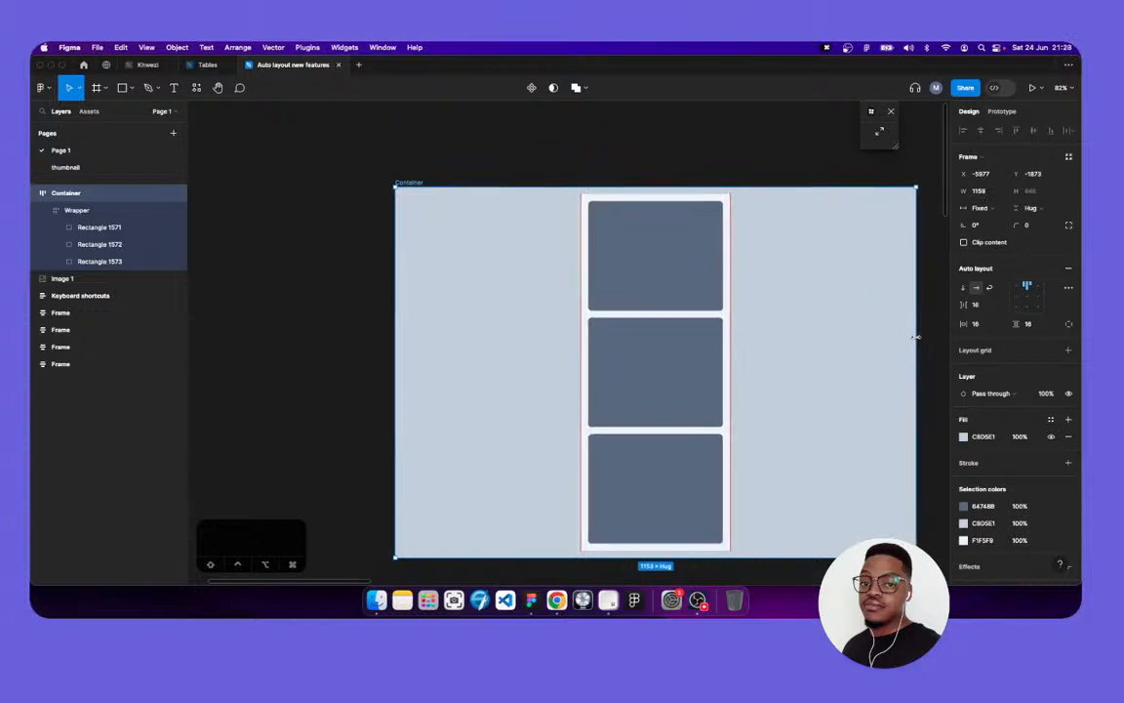
click(612, 215)
click(1003, 211)
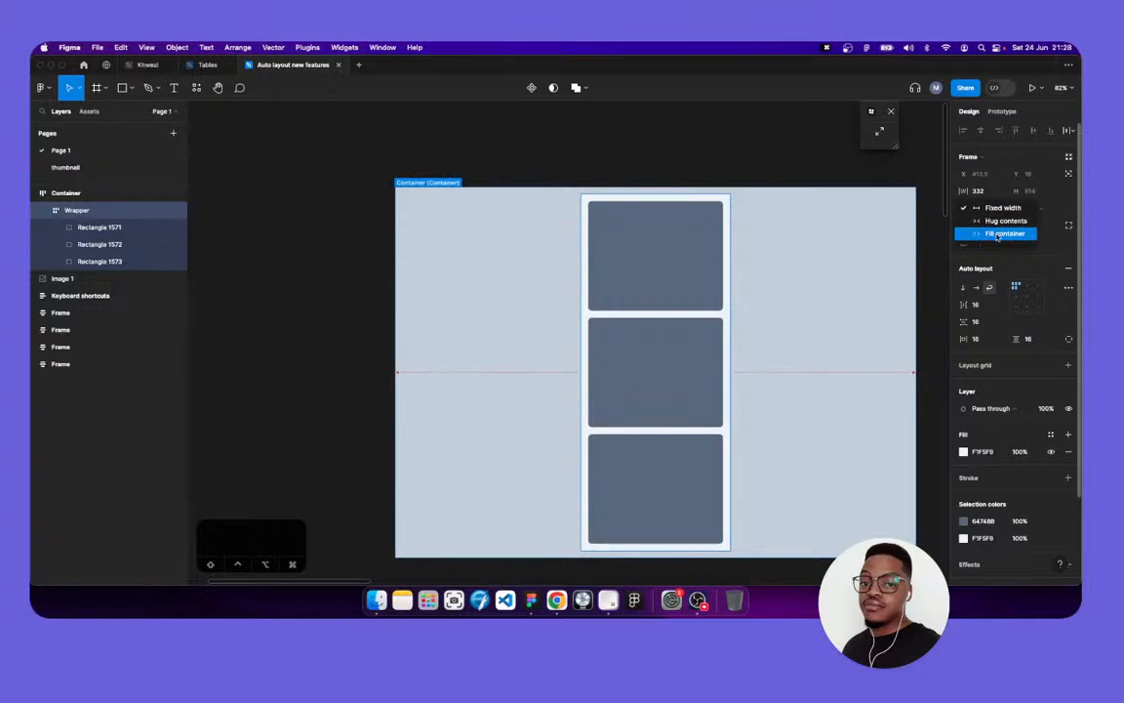
click(997, 235)
click(417, 181)
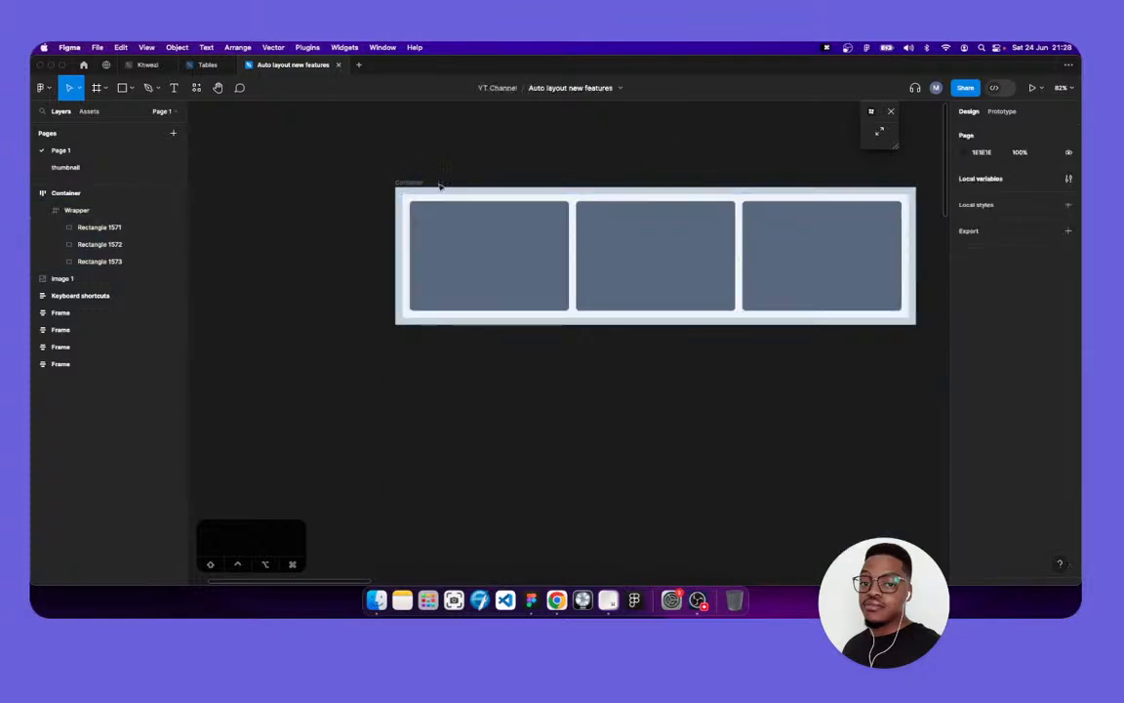
Narrow the Container frame to about 919 and further to about 444 wide to test the rectangles' wrapping
scroll(425, 186, right, 3)
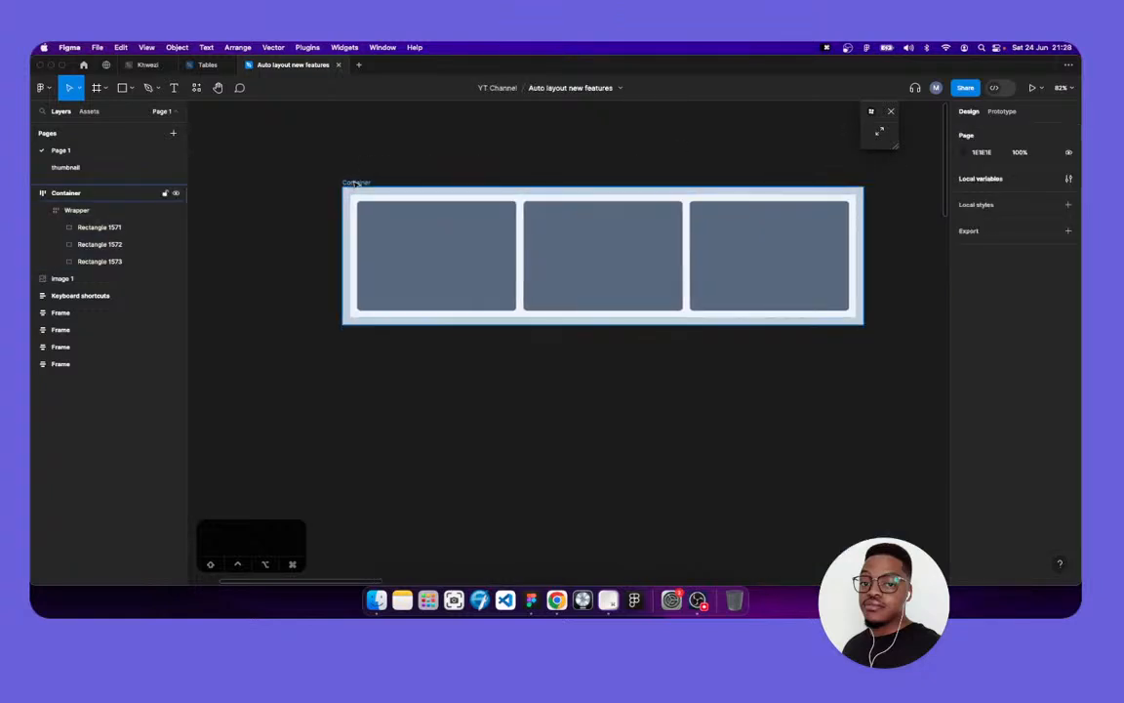
click(862, 290)
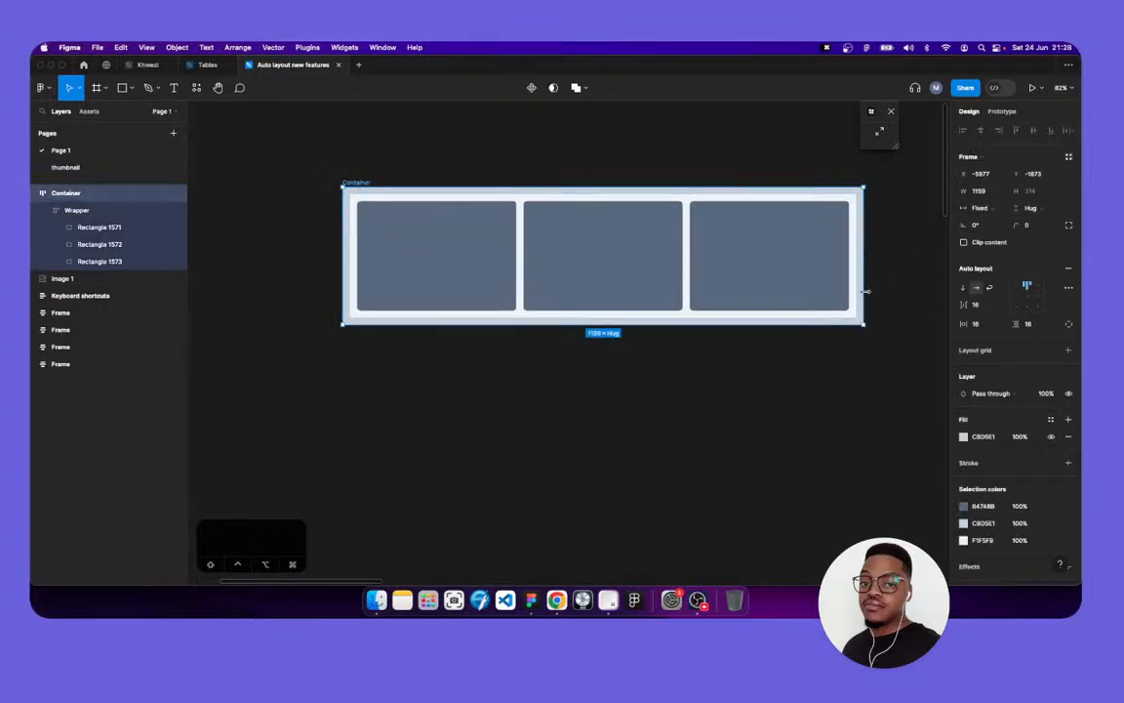
drag(860, 291, 756, 290)
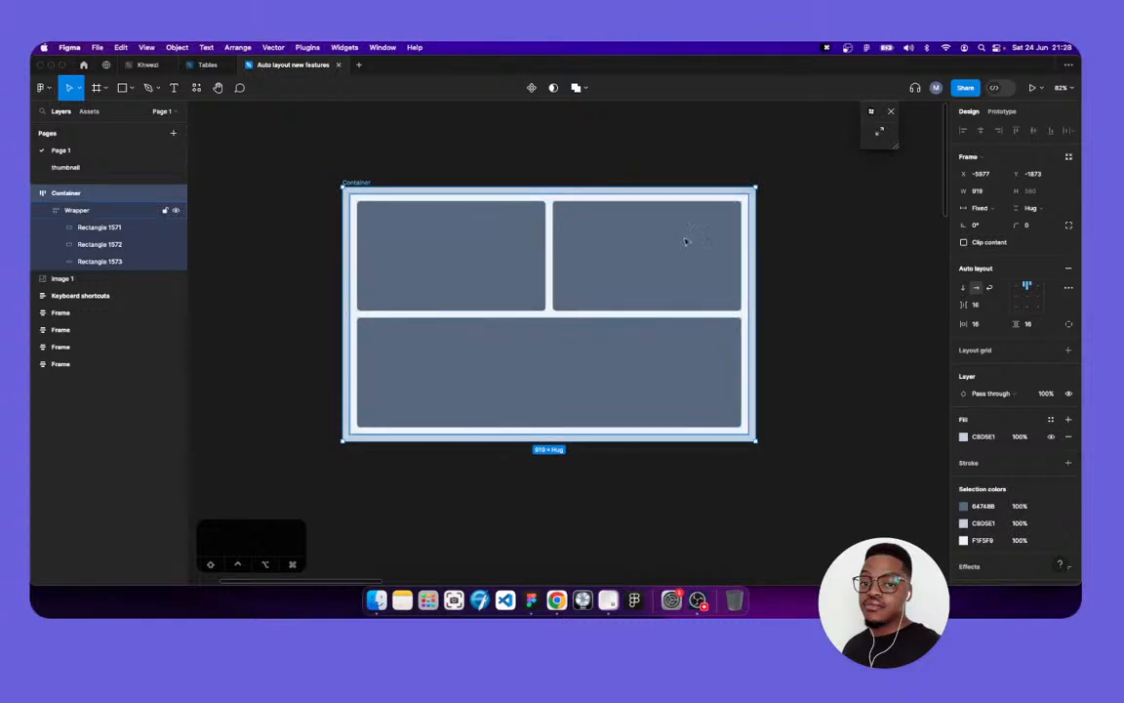
drag(748, 338, 544, 323)
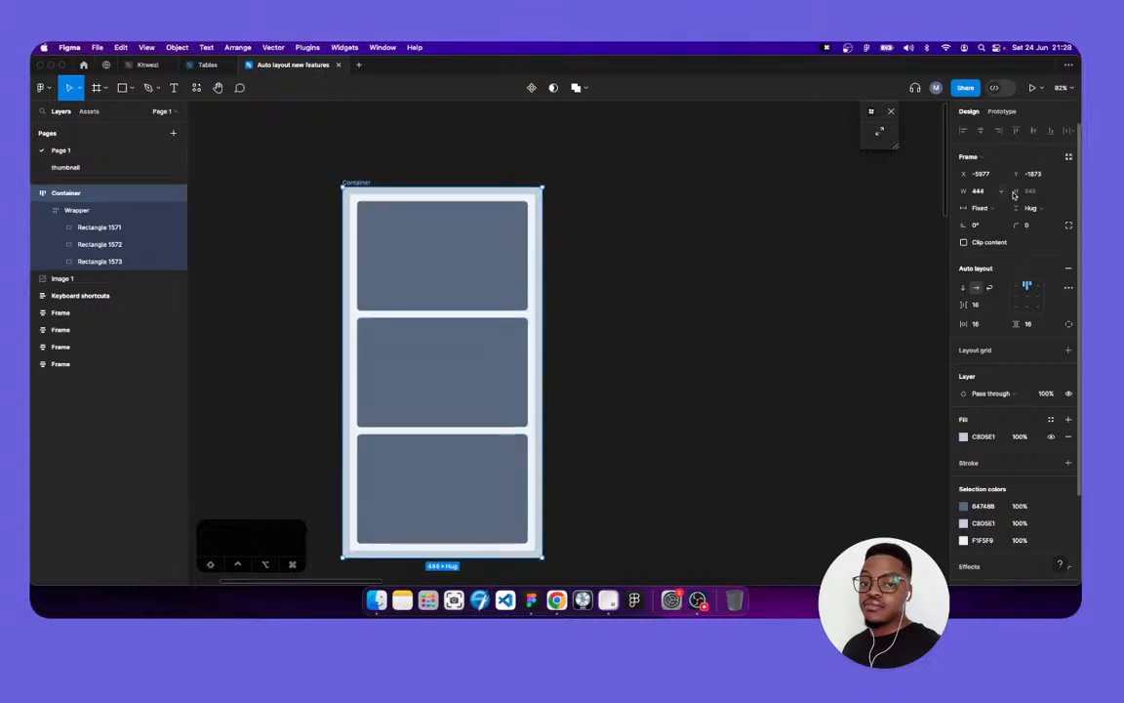
click(496, 207)
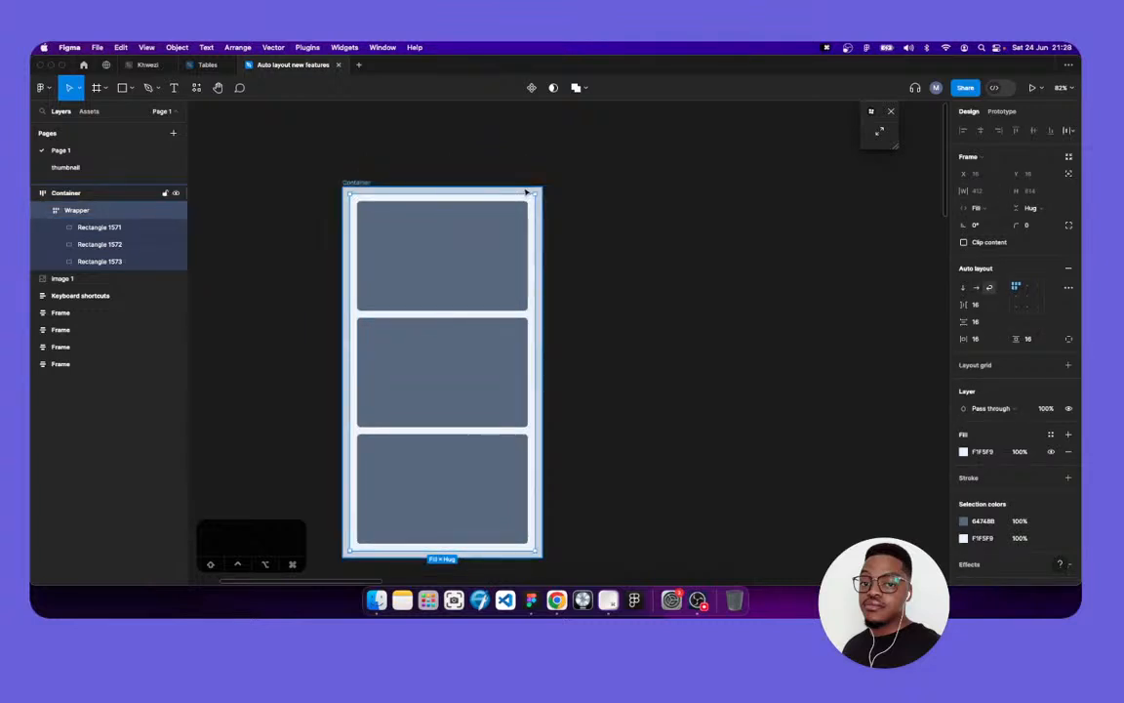
click(535, 184)
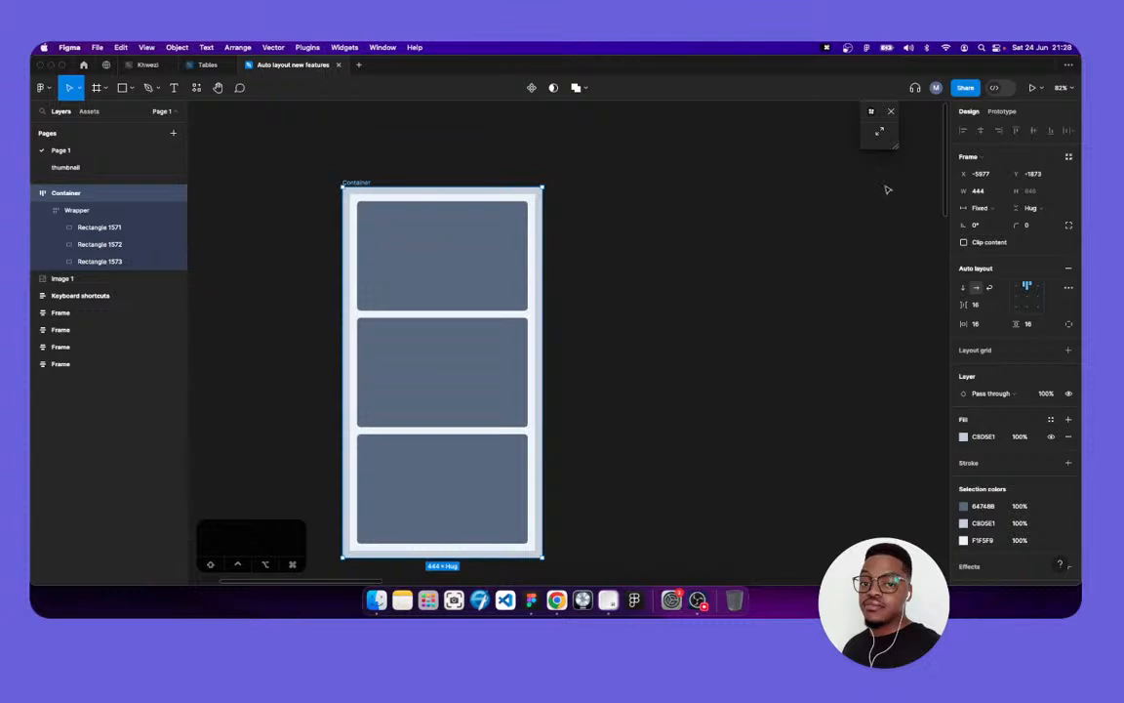
Add a minimum width of 360 to the Container frame
click(1000, 191)
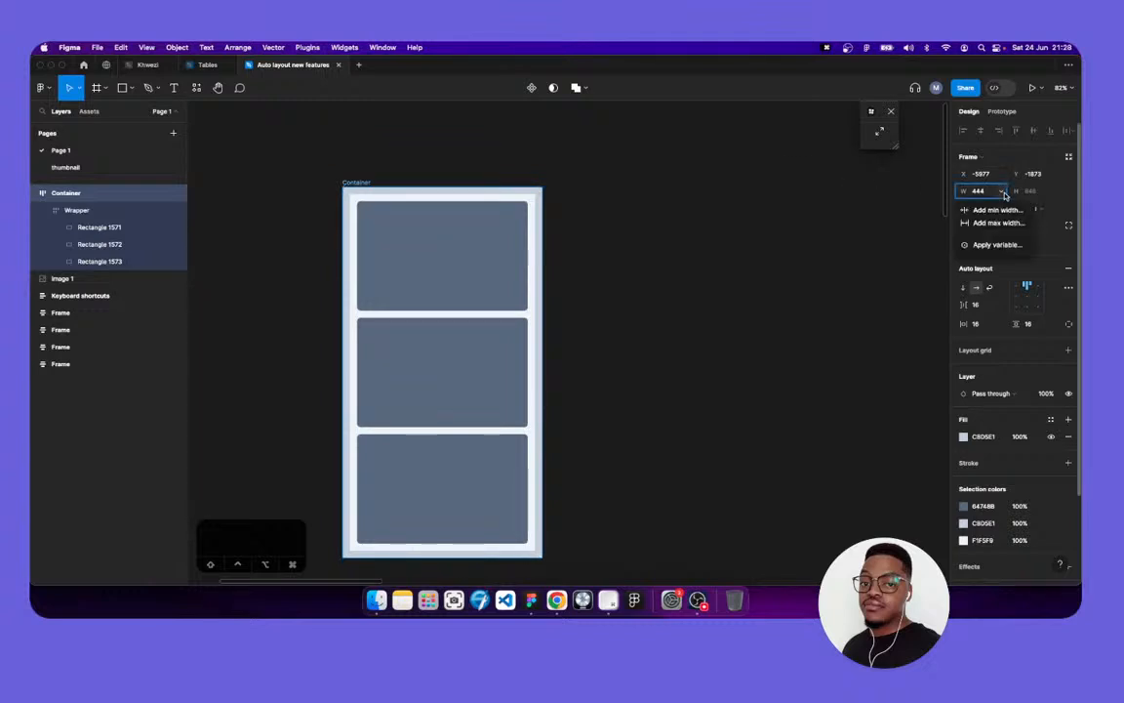
click(998, 209)
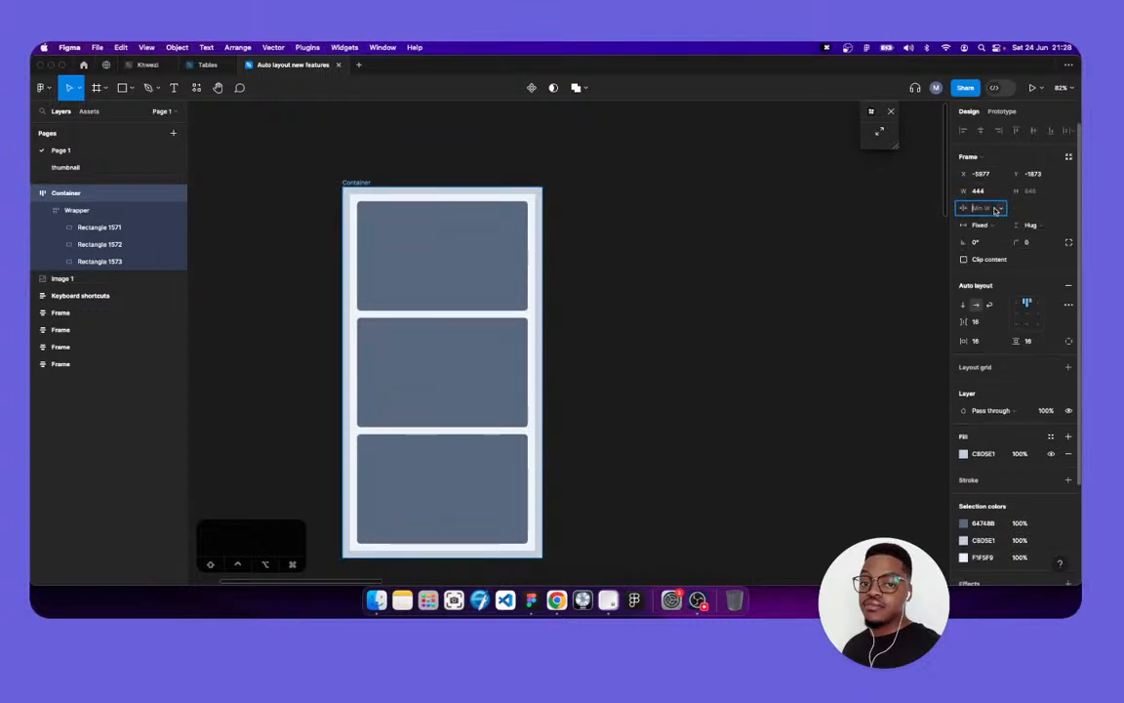
text(360)
key(Tab)
Widen the Container frame to about 1009 and set its vertical sizing to Hug contents
click(338, 178)
click(345, 183)
drag(545, 298, 820, 299)
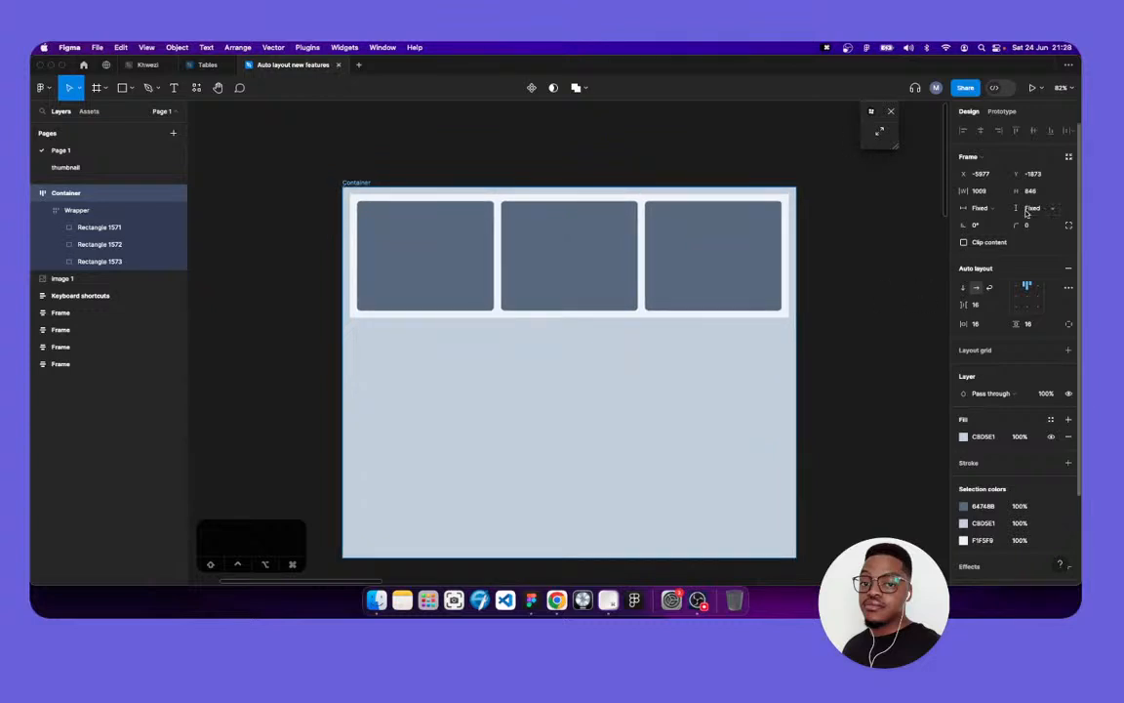
click(1027, 209)
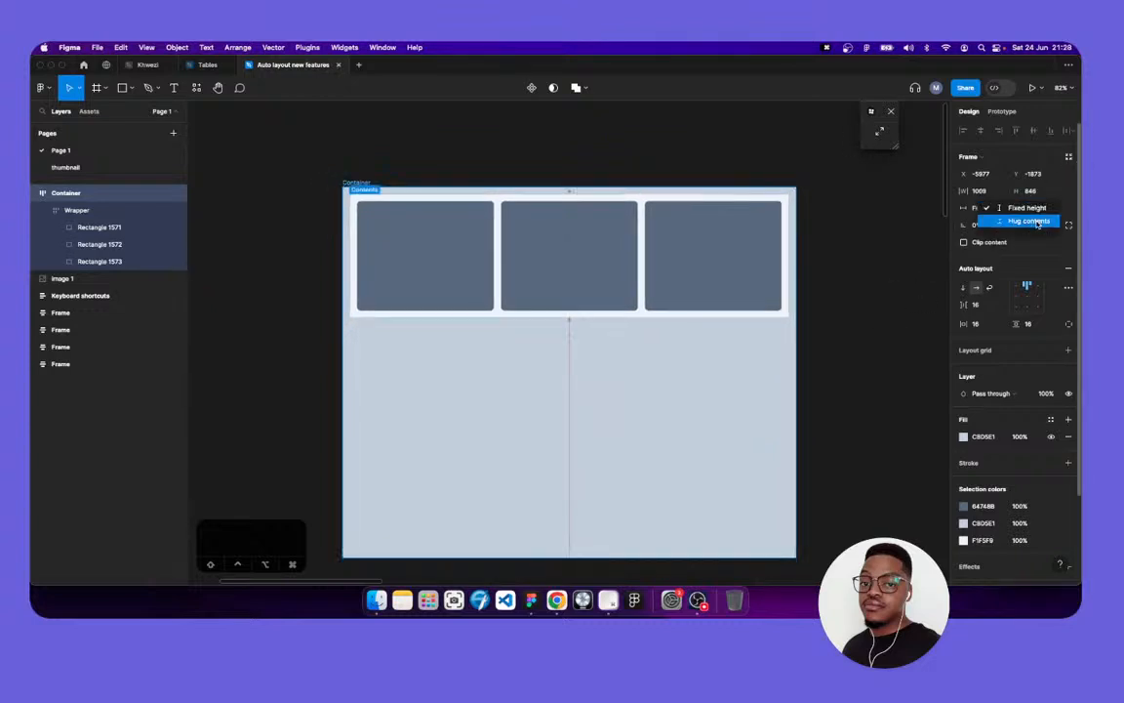
click(1030, 219)
click(818, 295)
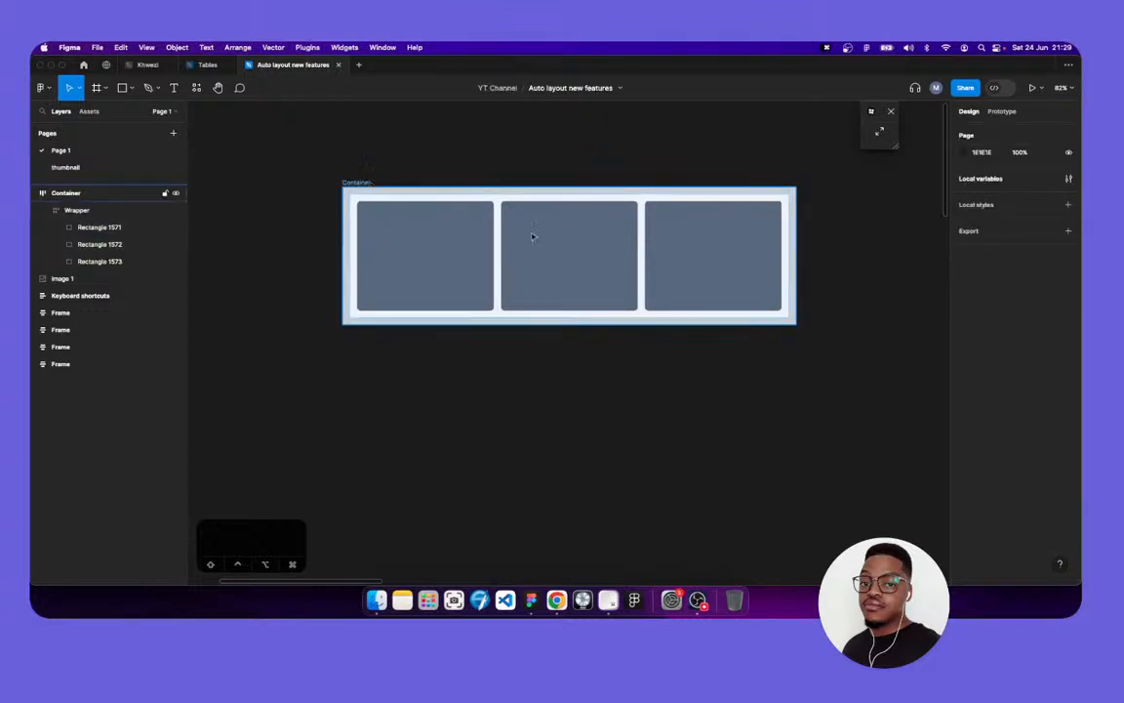
Widen the Container frame to about 1278 and further to about 1856 to test the Wrapper's maximum width
click(786, 301)
drag(683, 304, 911, 282)
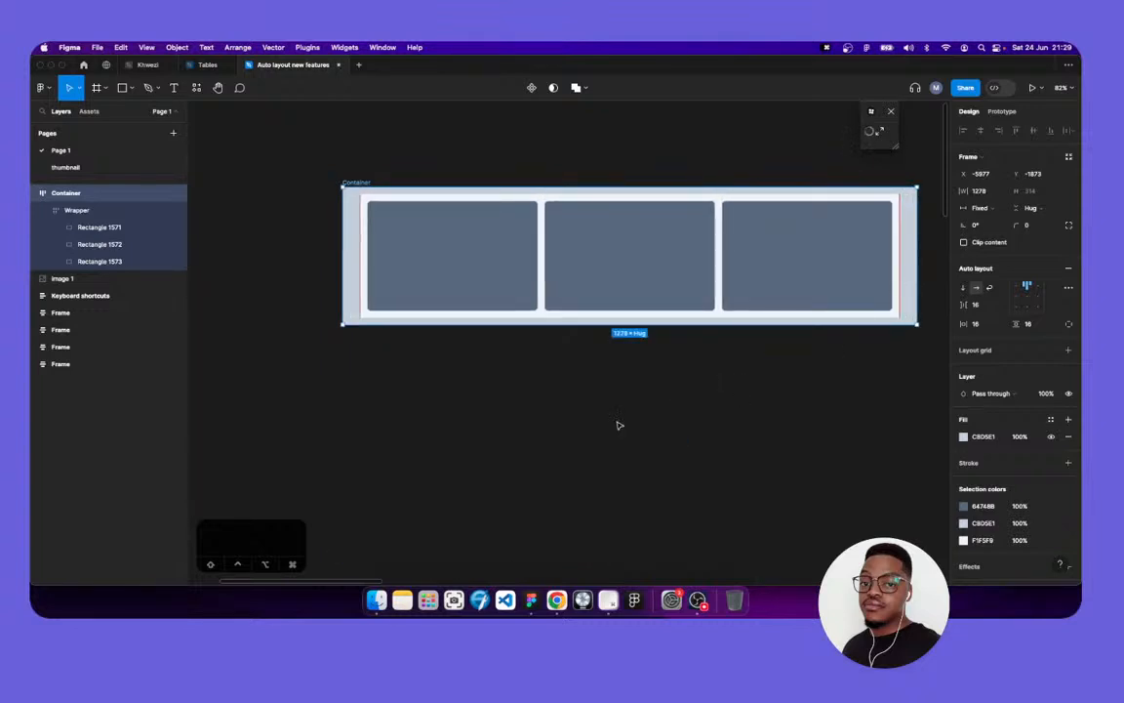
scroll(619, 426, down, 5)
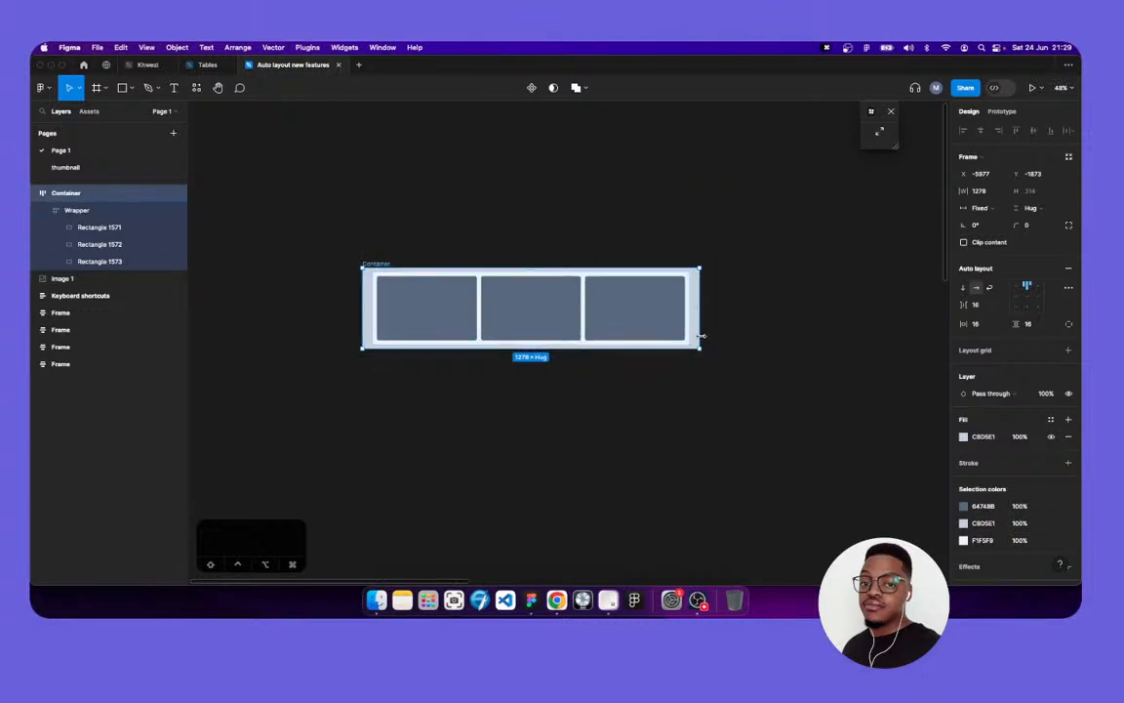
drag(750, 335, 852, 347)
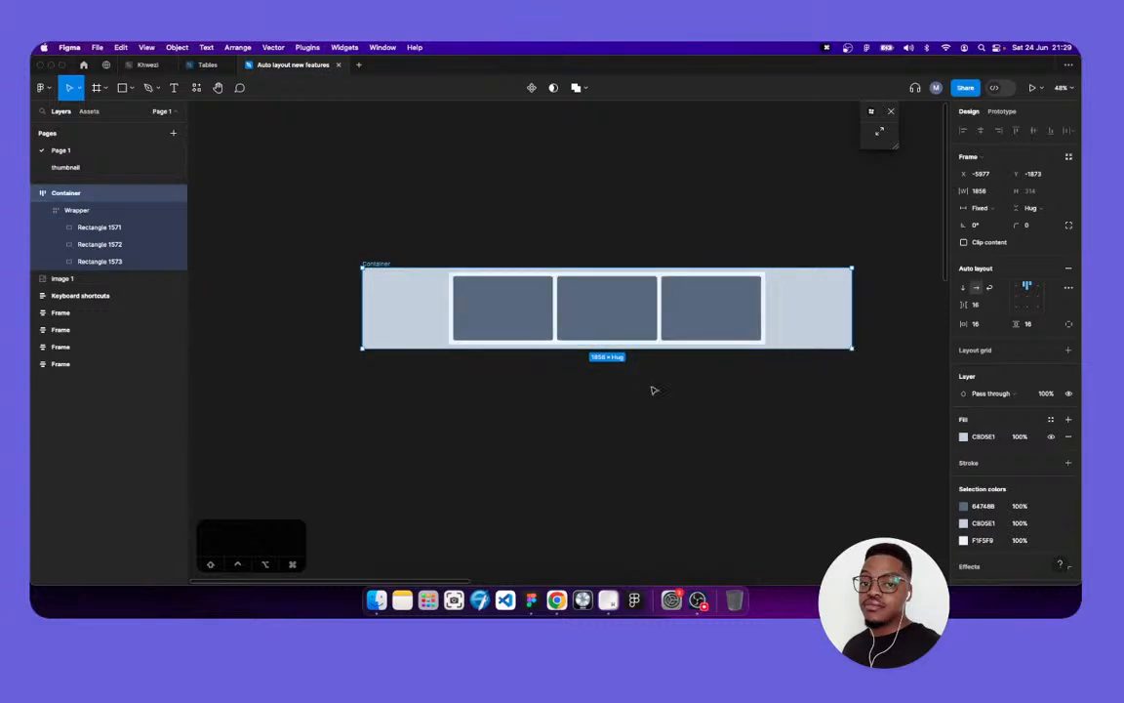
Review the minimum and maximum width settings of the third rectangle, the Wrapper and the Container
click(92, 263)
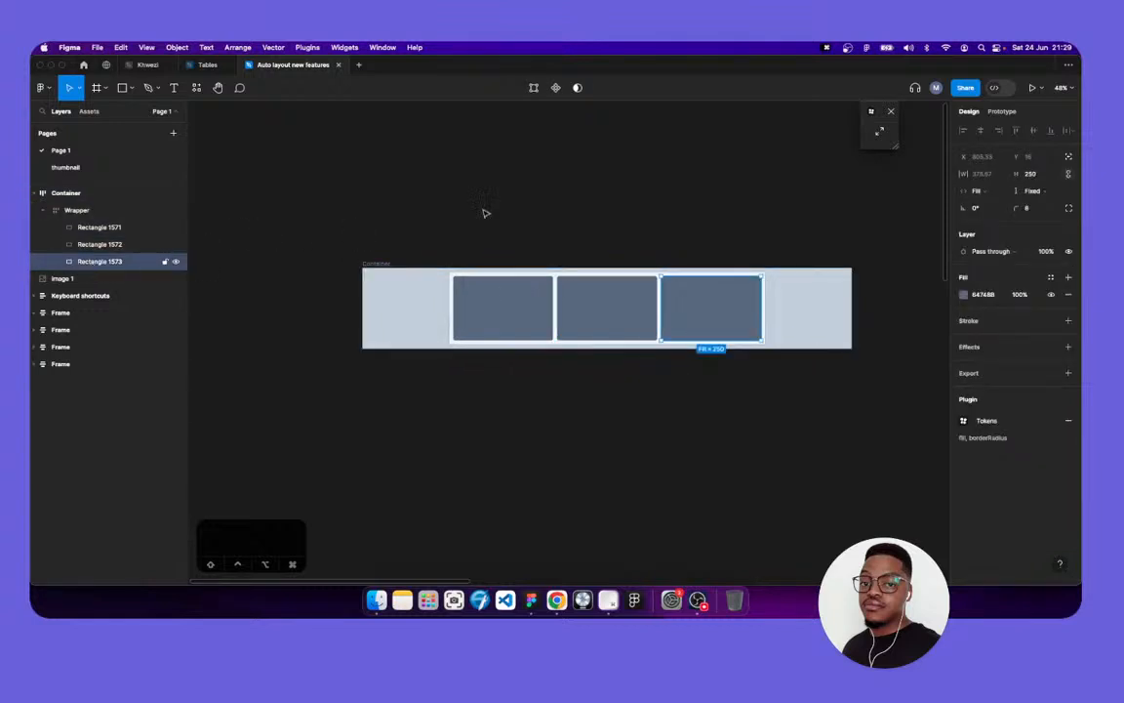
click(1000, 175)
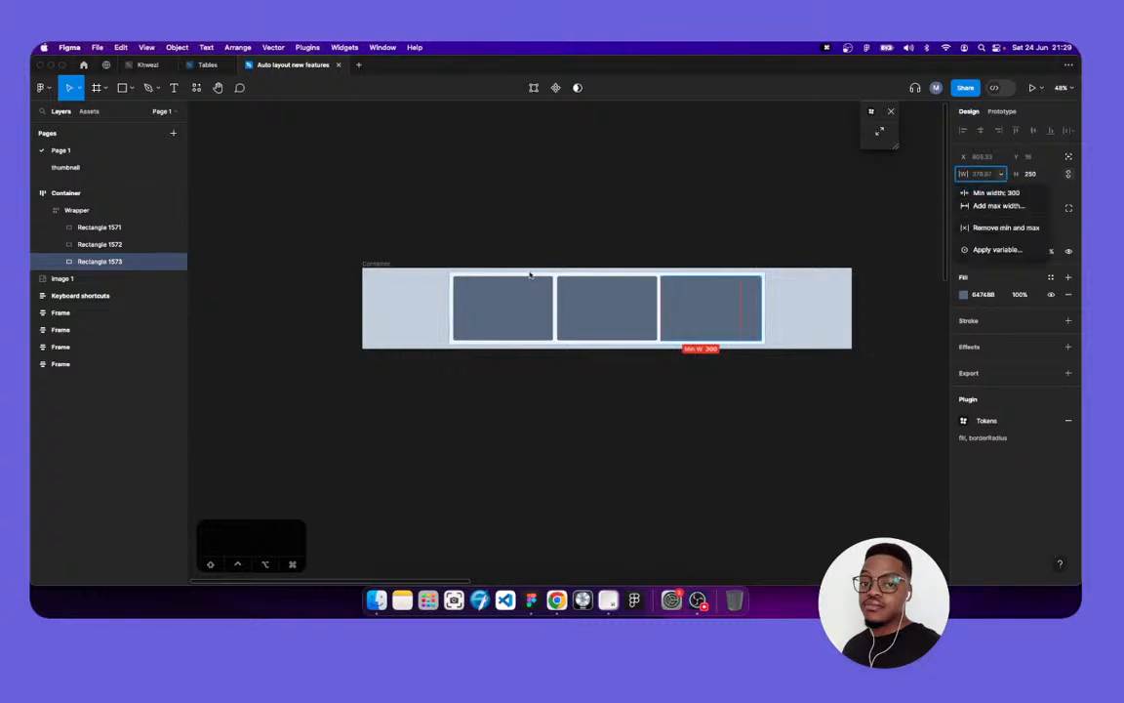
click(65, 213)
click(76, 210)
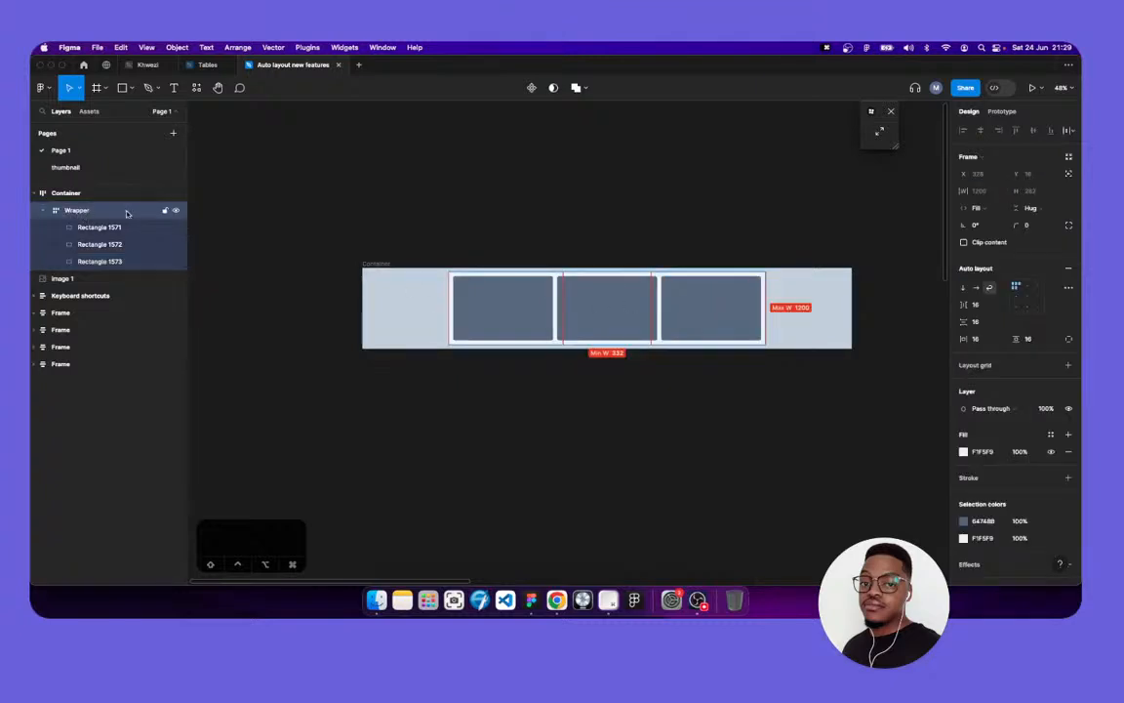
click(1001, 192)
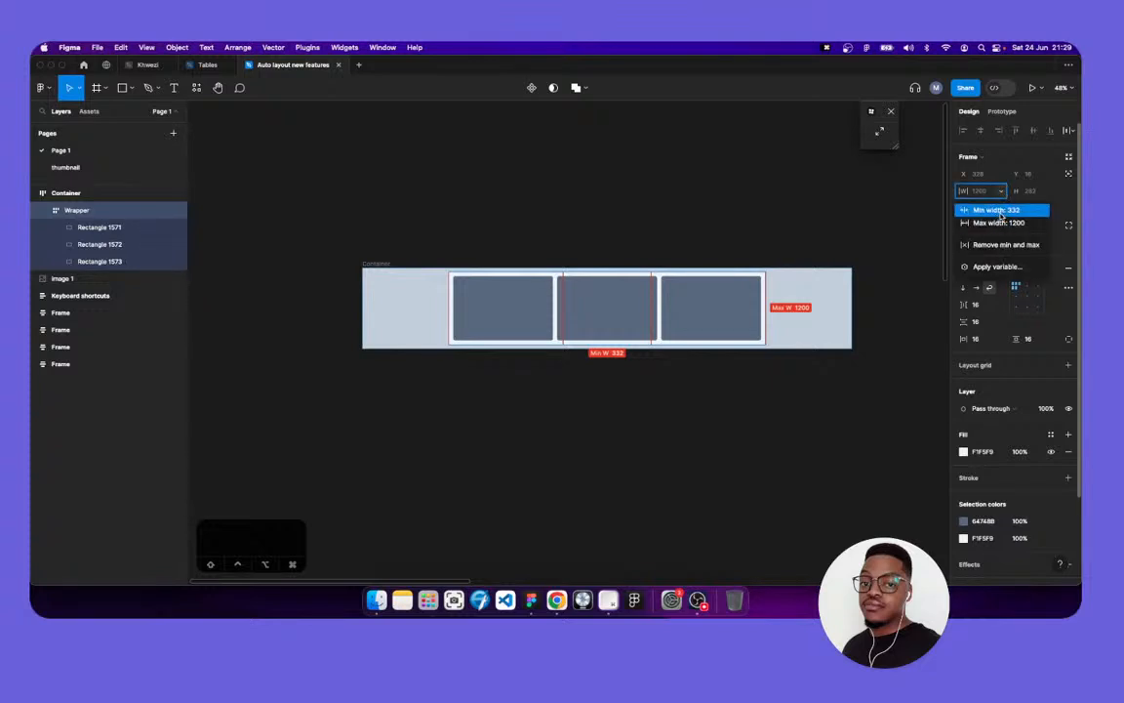
click(119, 193)
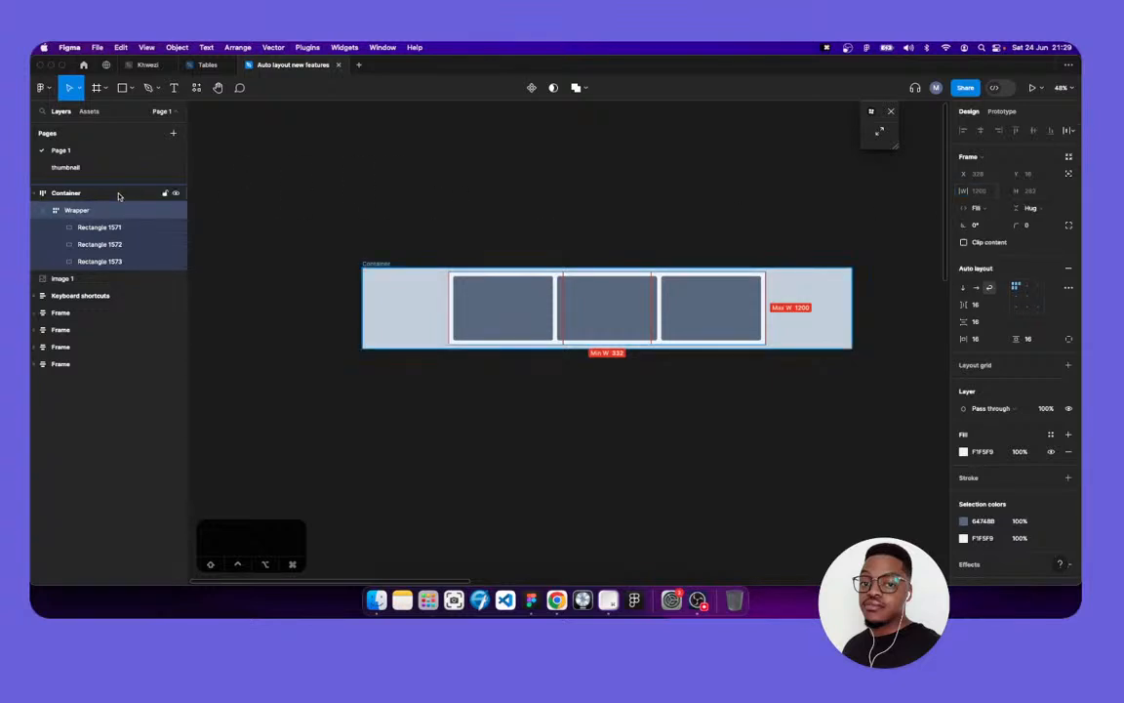
click(119, 194)
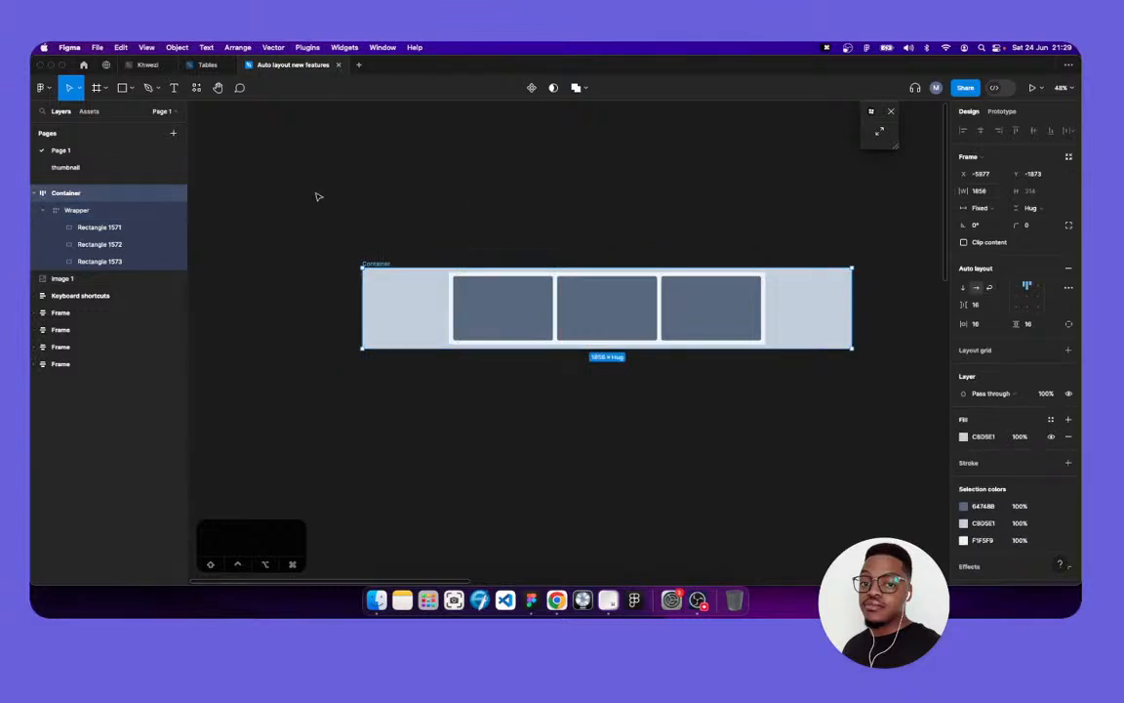
click(1000, 192)
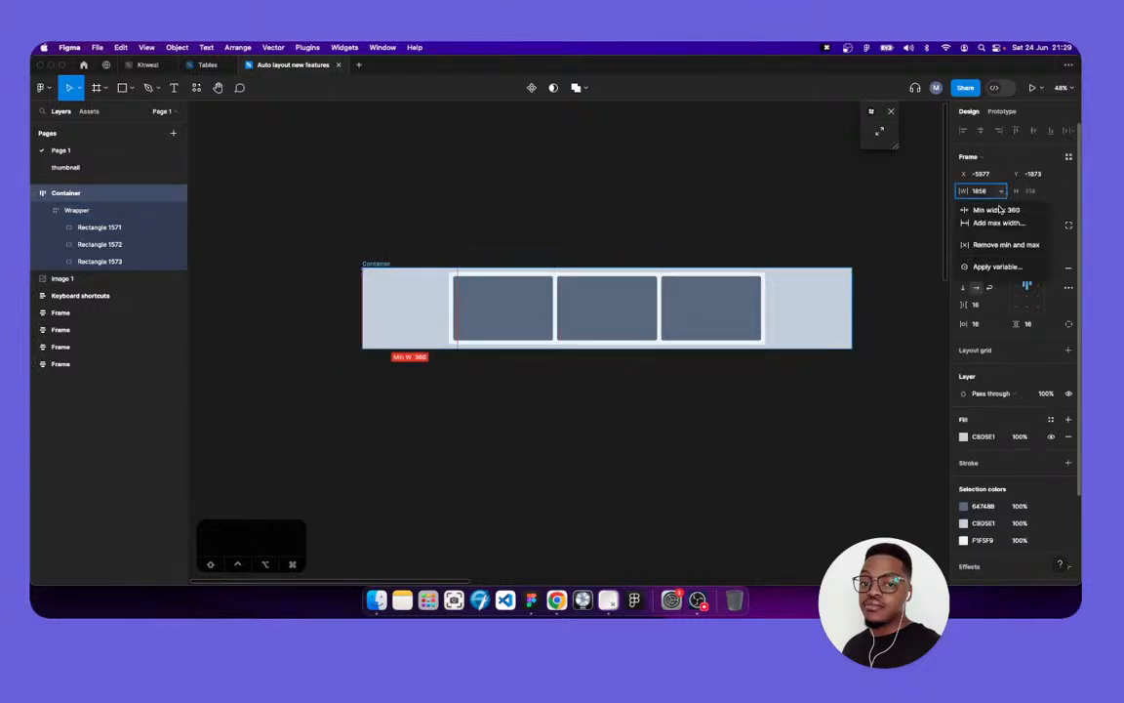
click(714, 199)
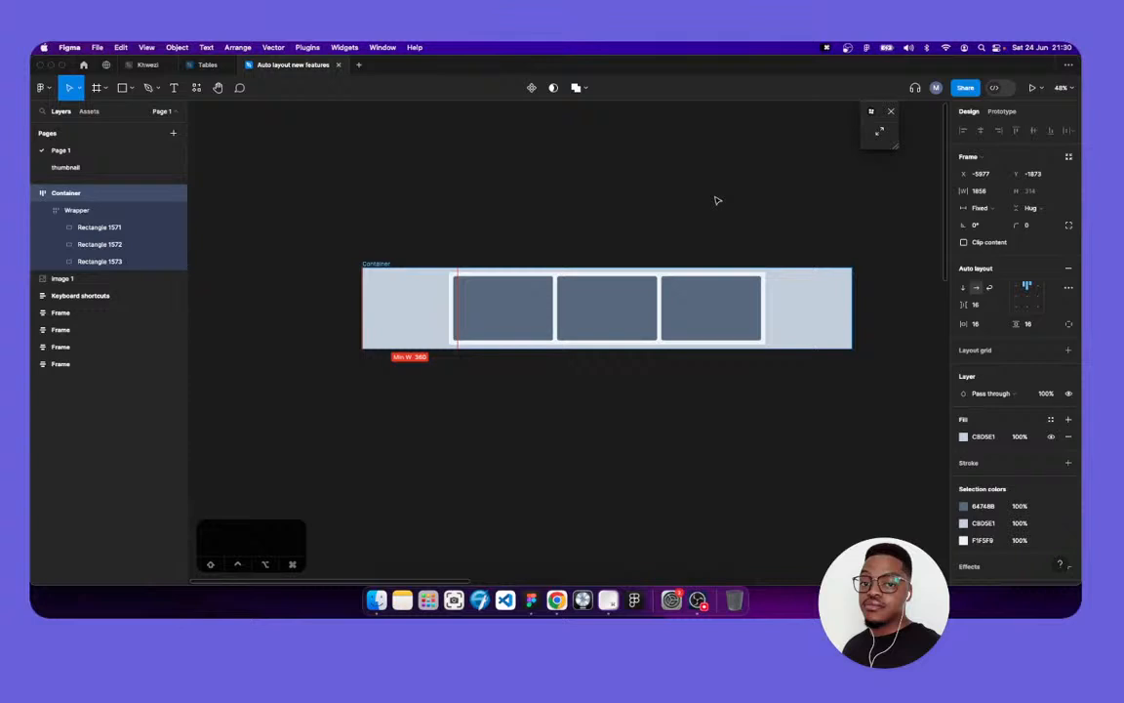
scroll(717, 200, down, 3)
scroll(718, 200, right, 3)
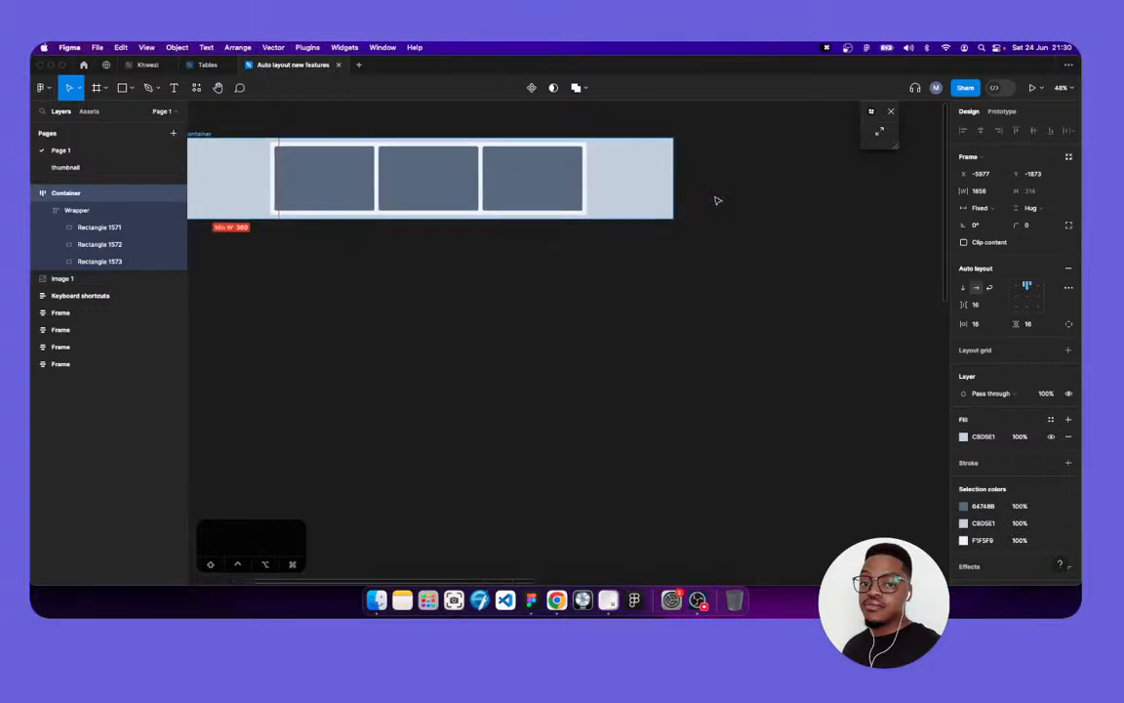
scroll(717, 200, up, 1)
scroll(724, 200, left, 2)
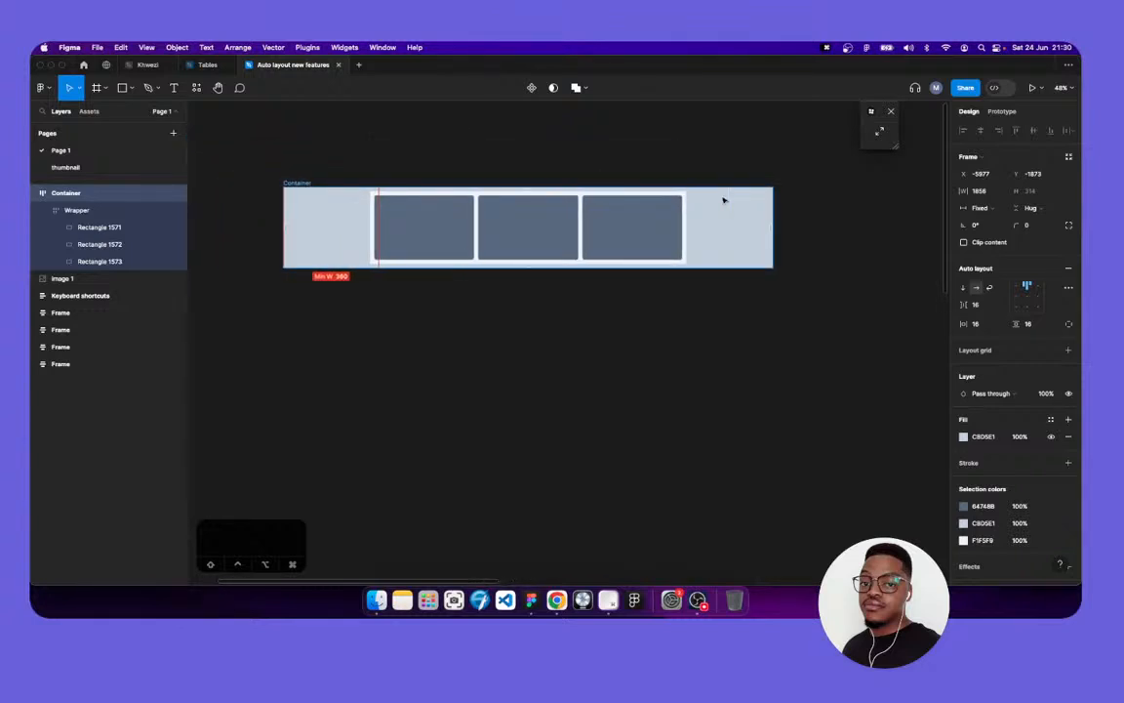
click(647, 133)
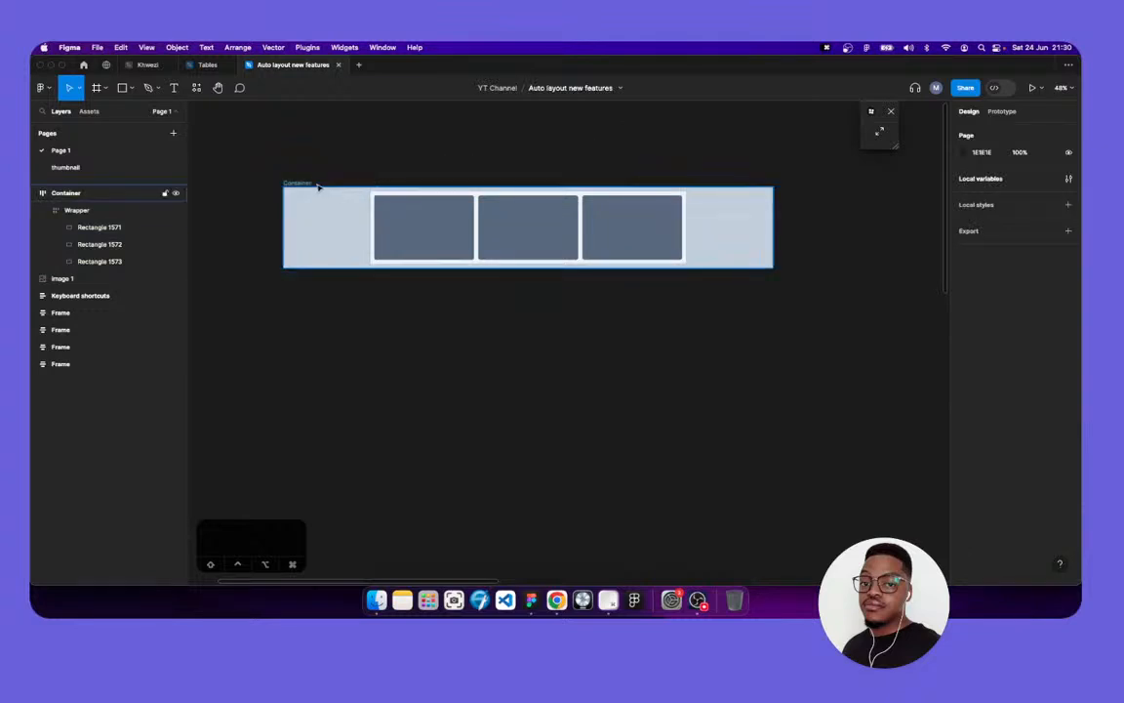
drag(300, 189, 304, 185)
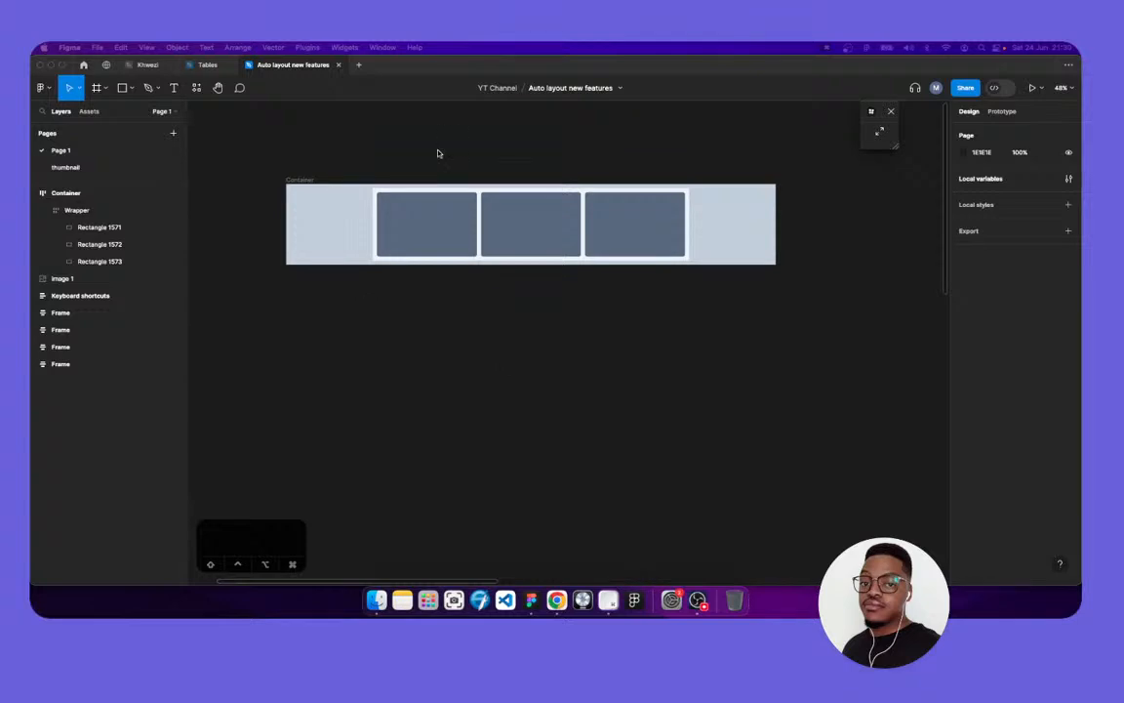
Resize the Container frame vertically to a fixed height of 316
click(391, 135)
click(755, 262)
mouse_move(755, 269)
mouse_down()
mouse_move(767, 371)
mouse_move(762, 266)
mouse_up()
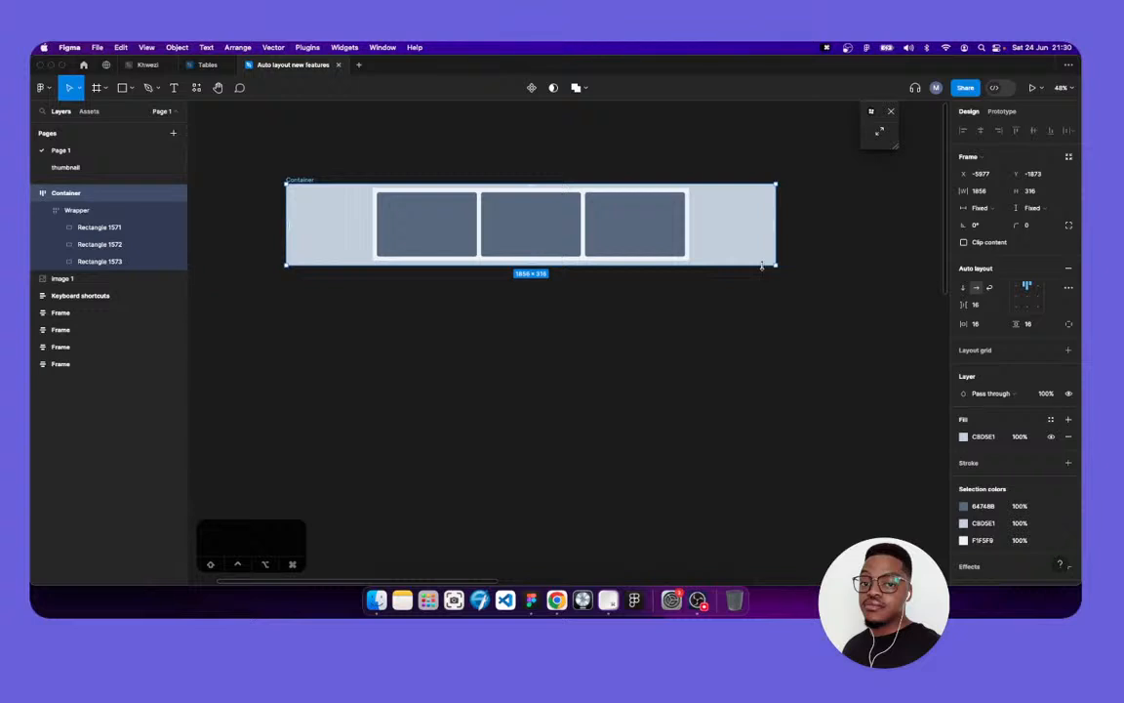
scroll(808, 256, down, 5)
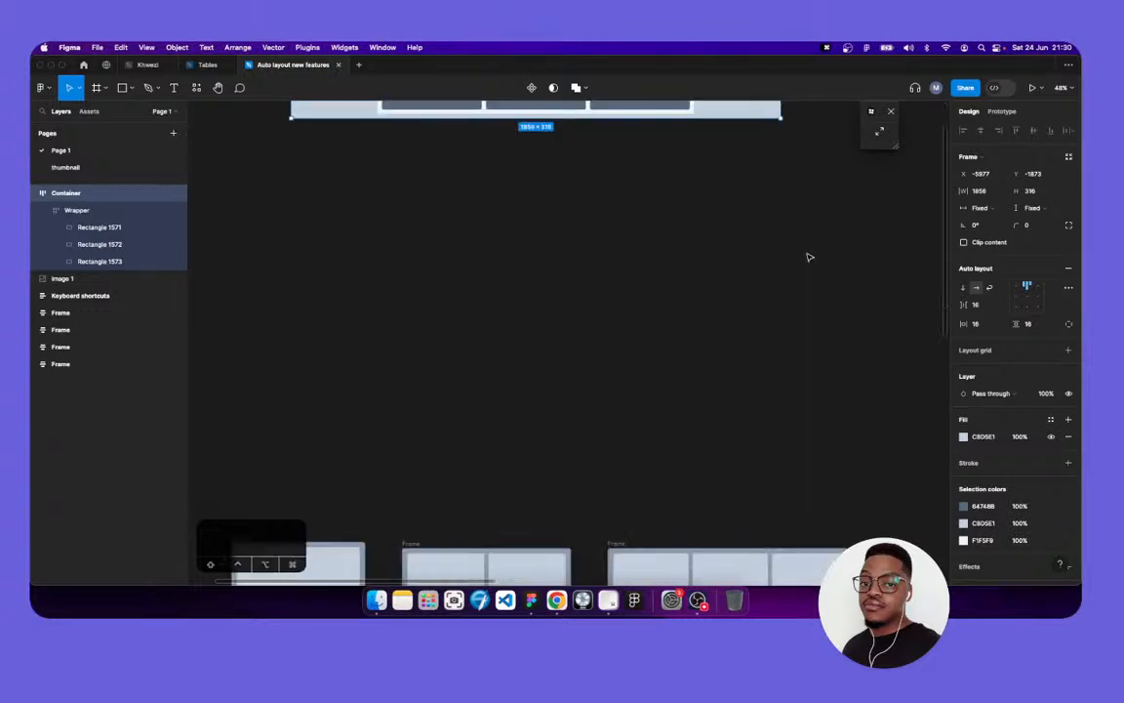
click(818, 312)
scroll(817, 311, up, 3)
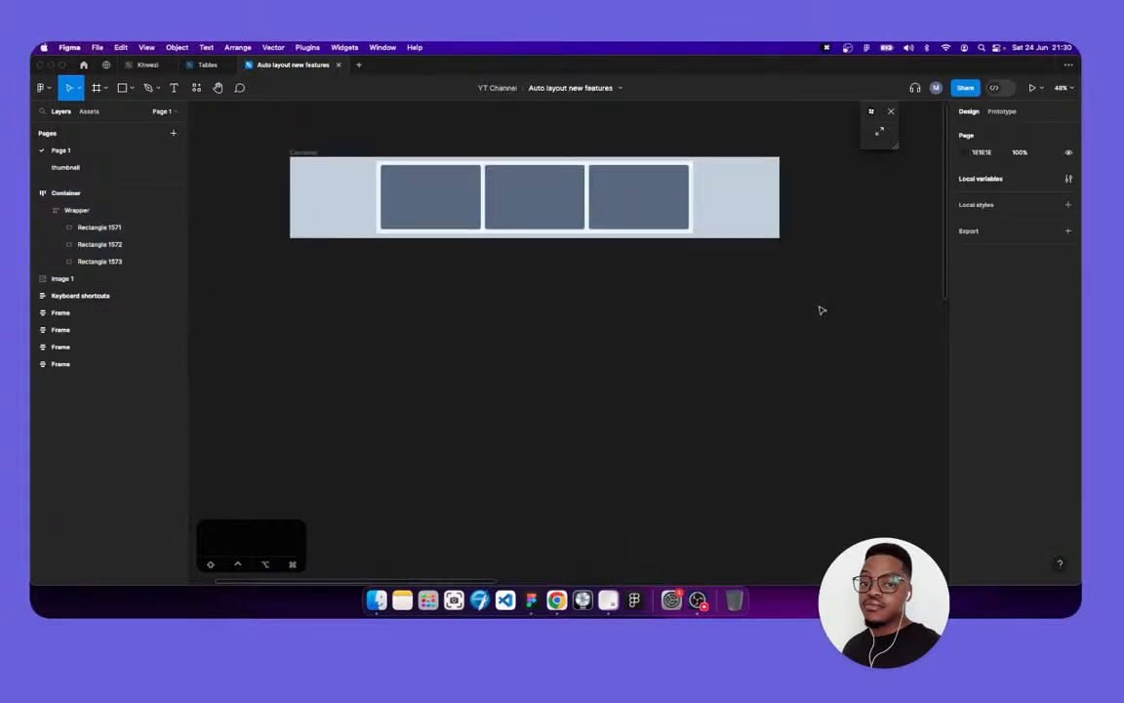
click(312, 171)
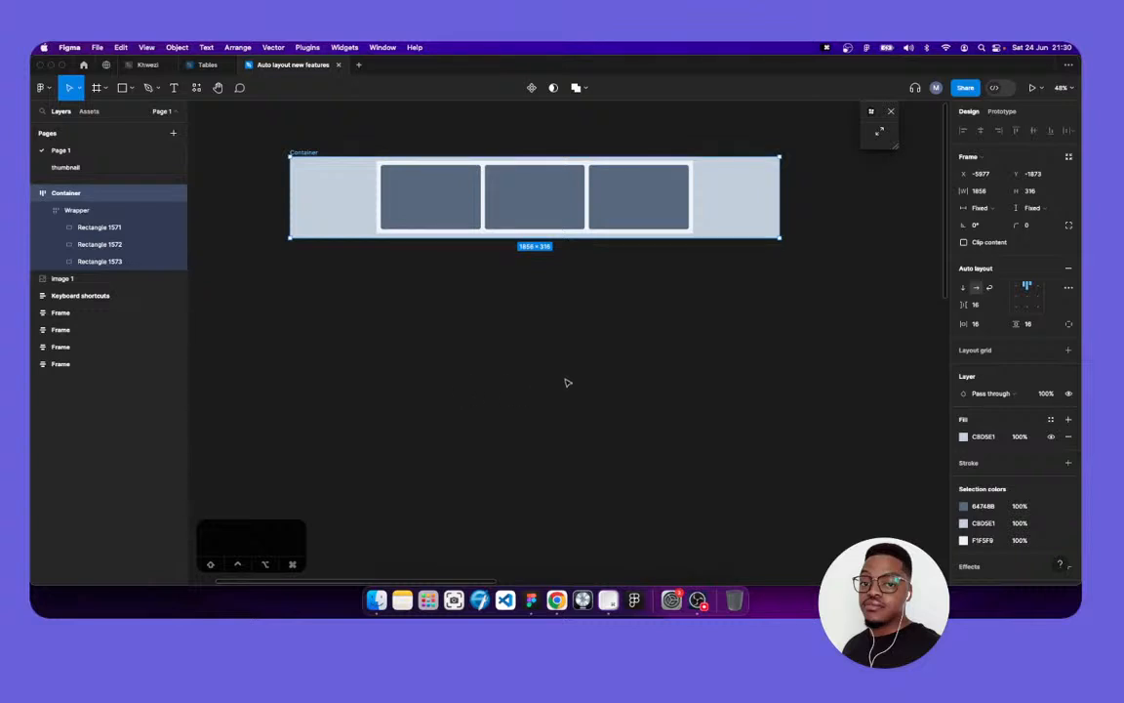
click(438, 269)
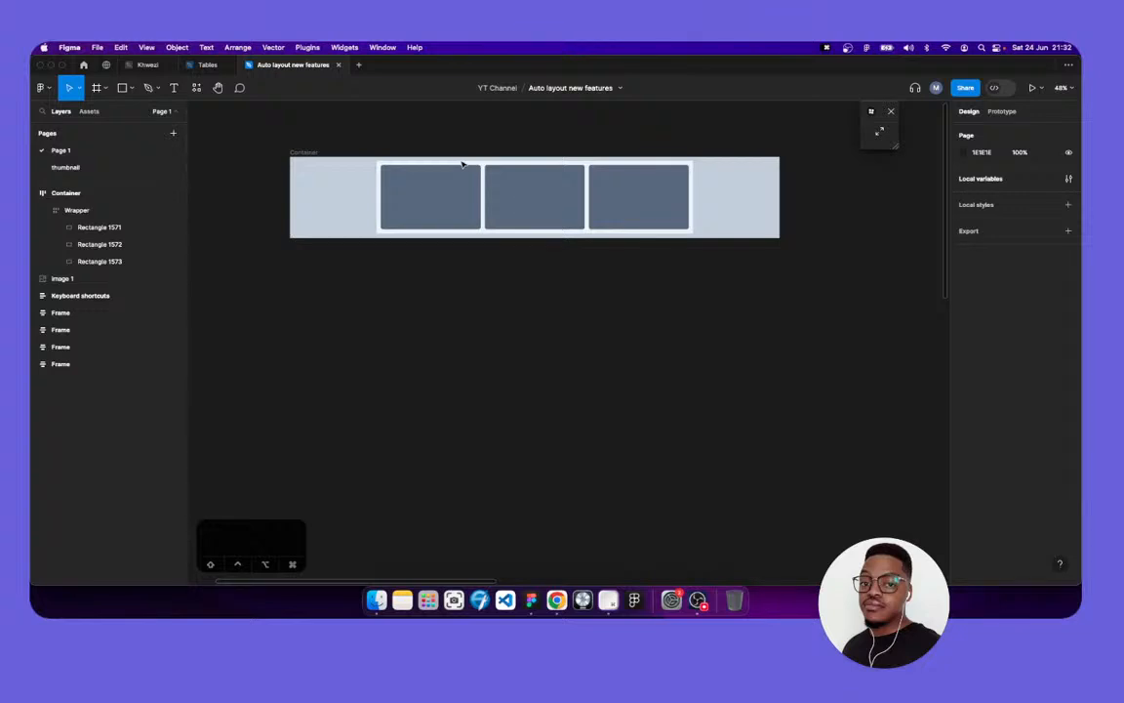
scroll(462, 164, up, 2)
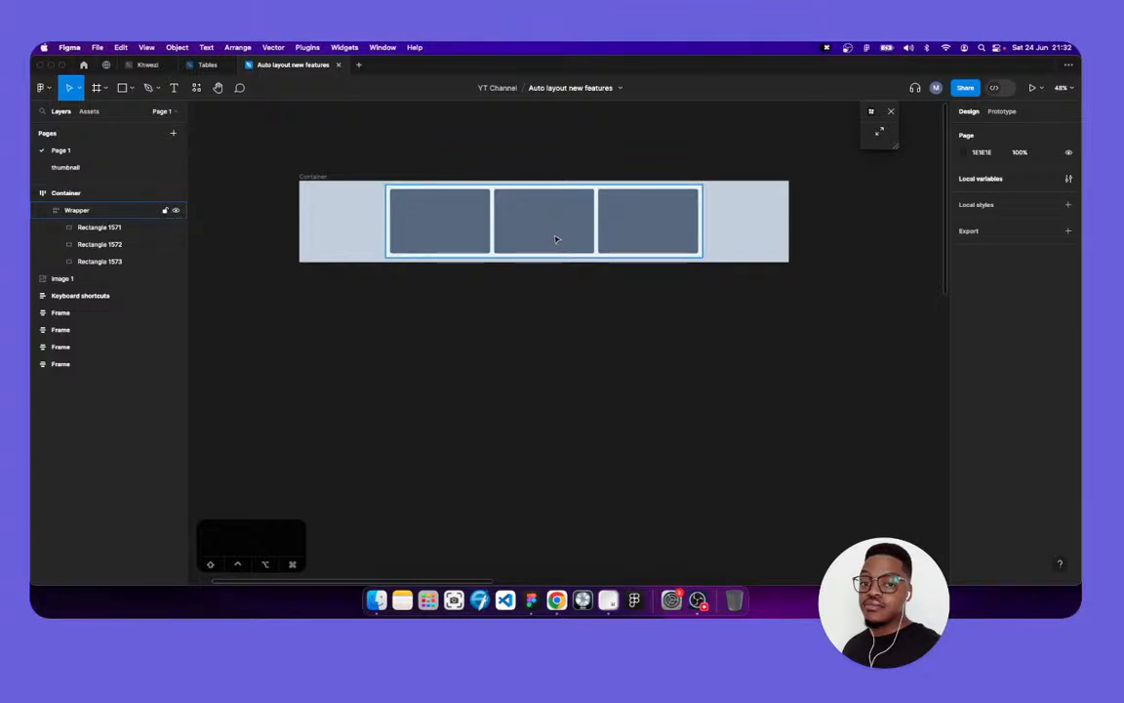
scroll(557, 238, right, 6)
scroll(540, 236, left, 4)
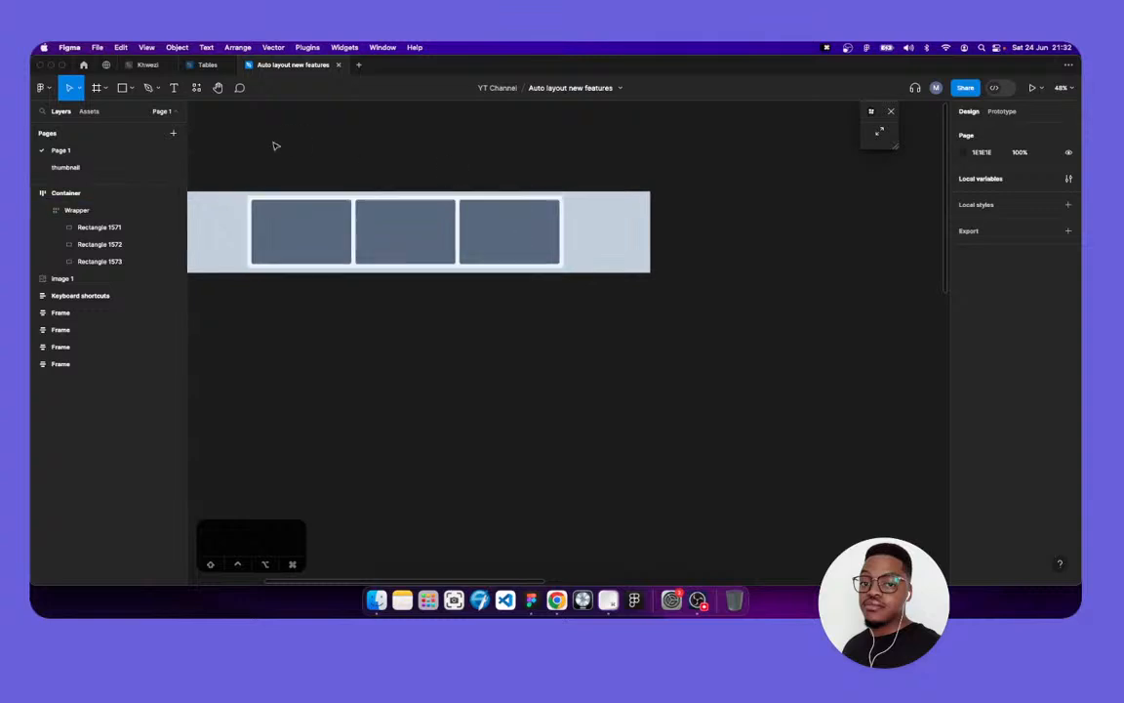
click(641, 232)
scroll(552, 178, left, 1)
click(557, 181)
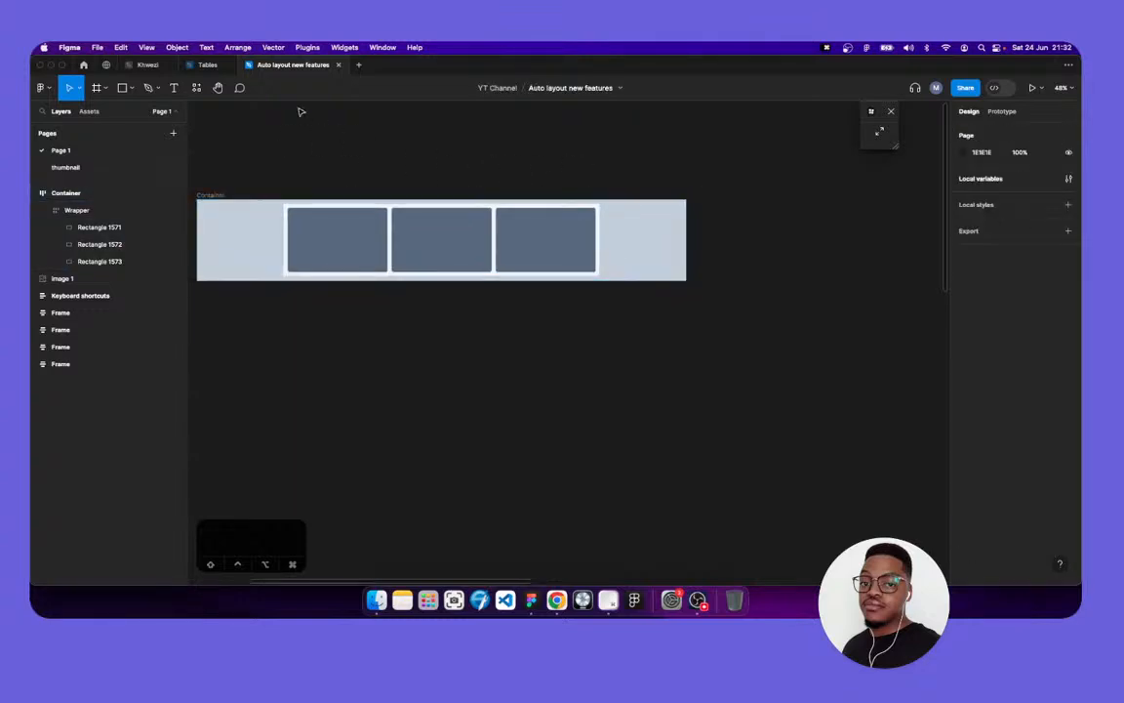
In the Tables file, set the minimum width of all five Cell instances in the Content component to 120
click(207, 64)
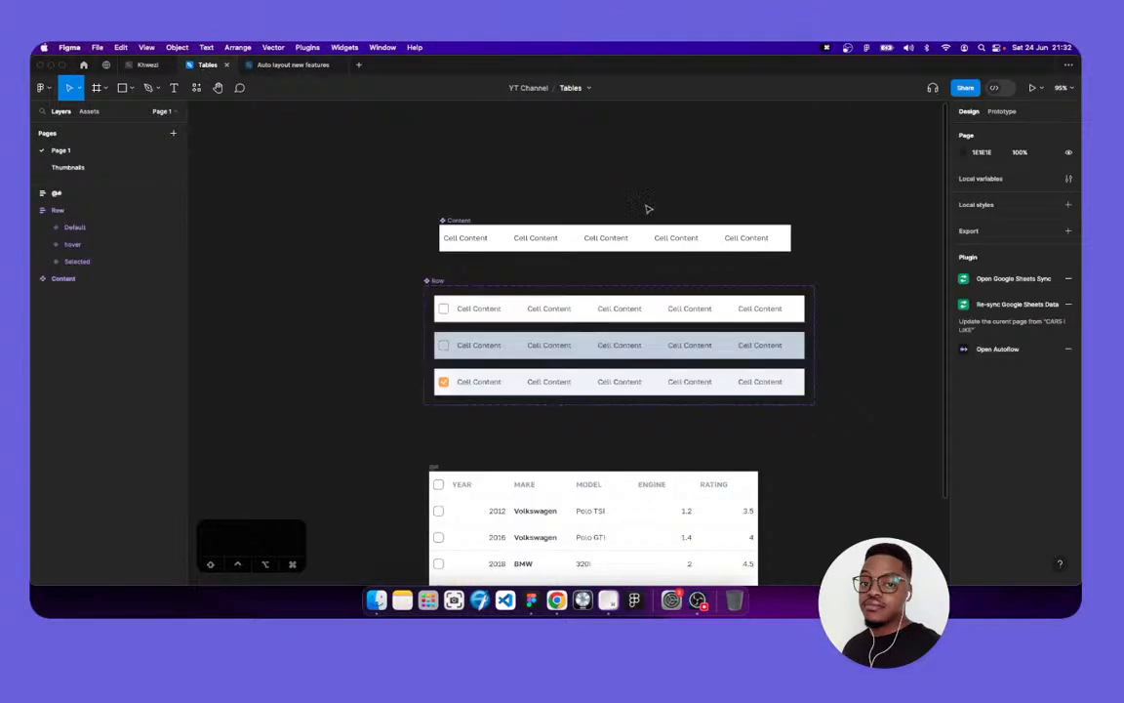
click(456, 221)
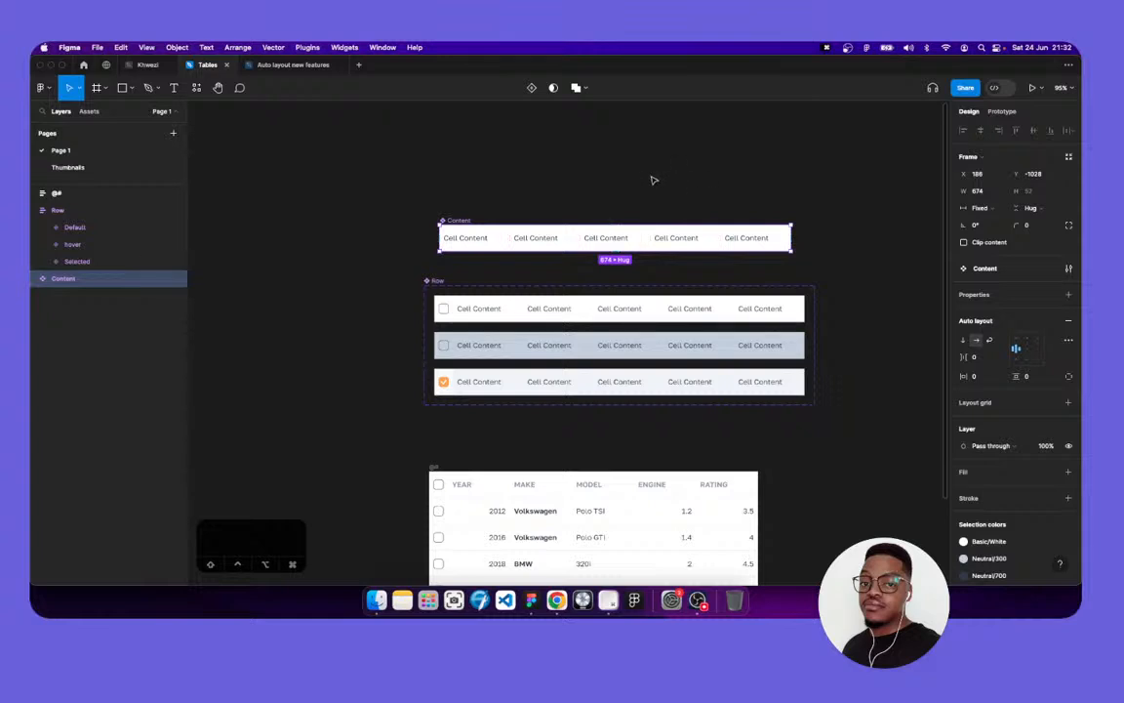
scroll(650, 180, down, 2)
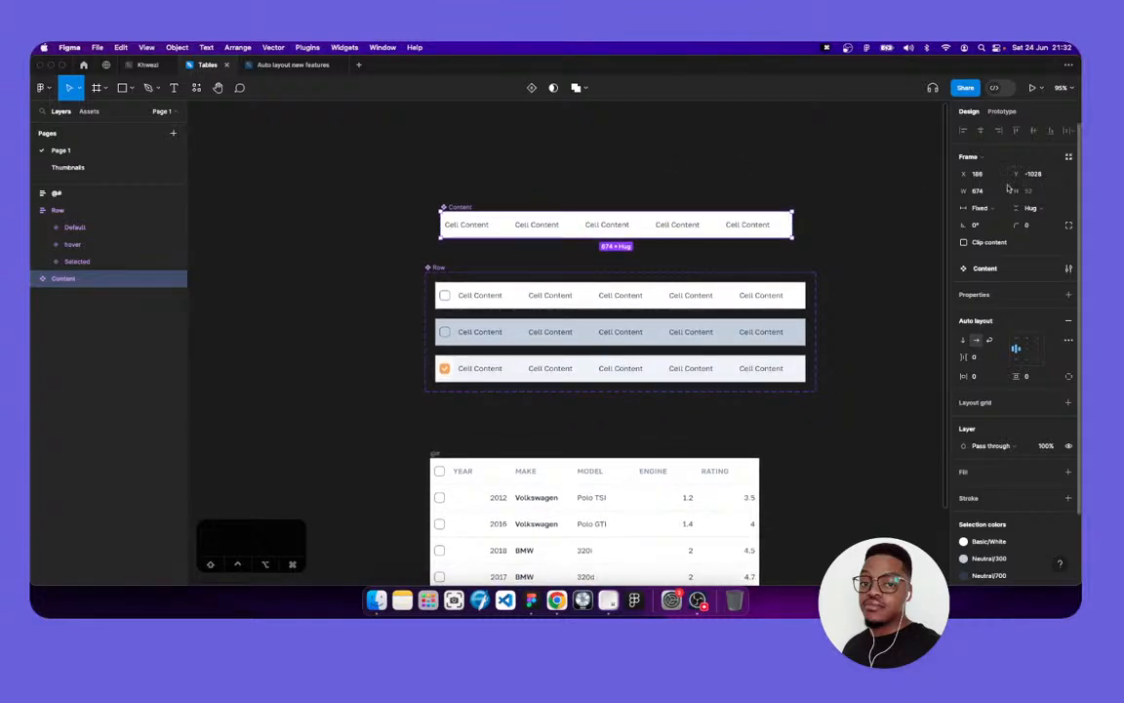
key(Return)
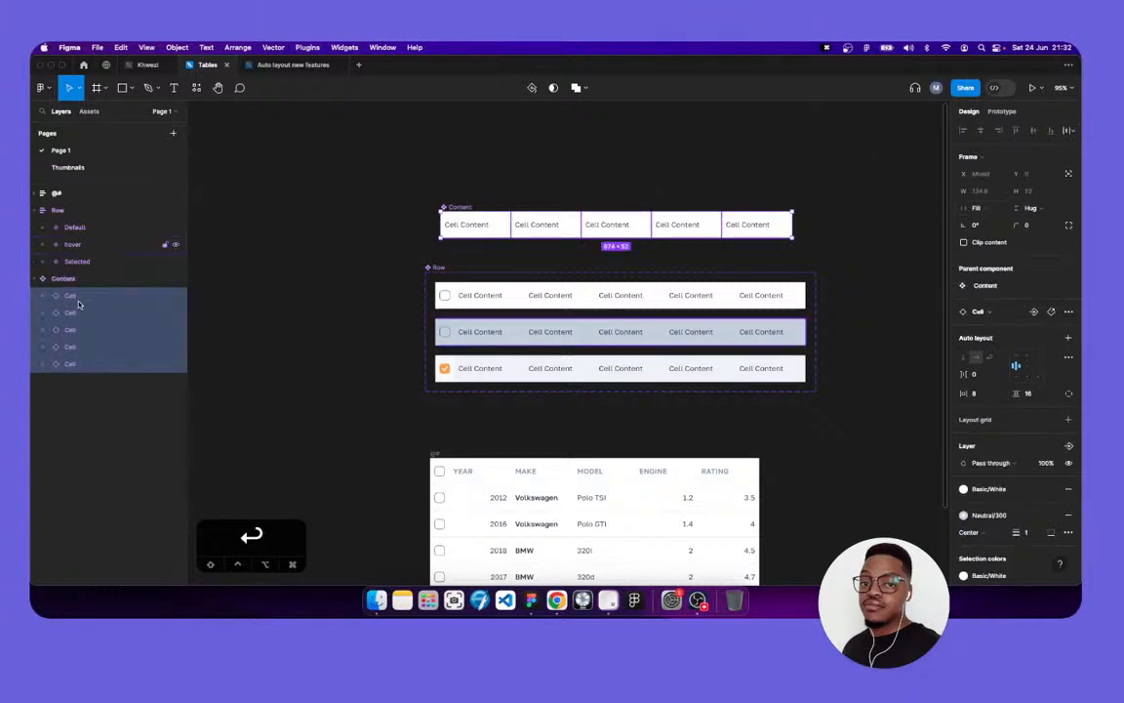
click(1000, 191)
click(997, 210)
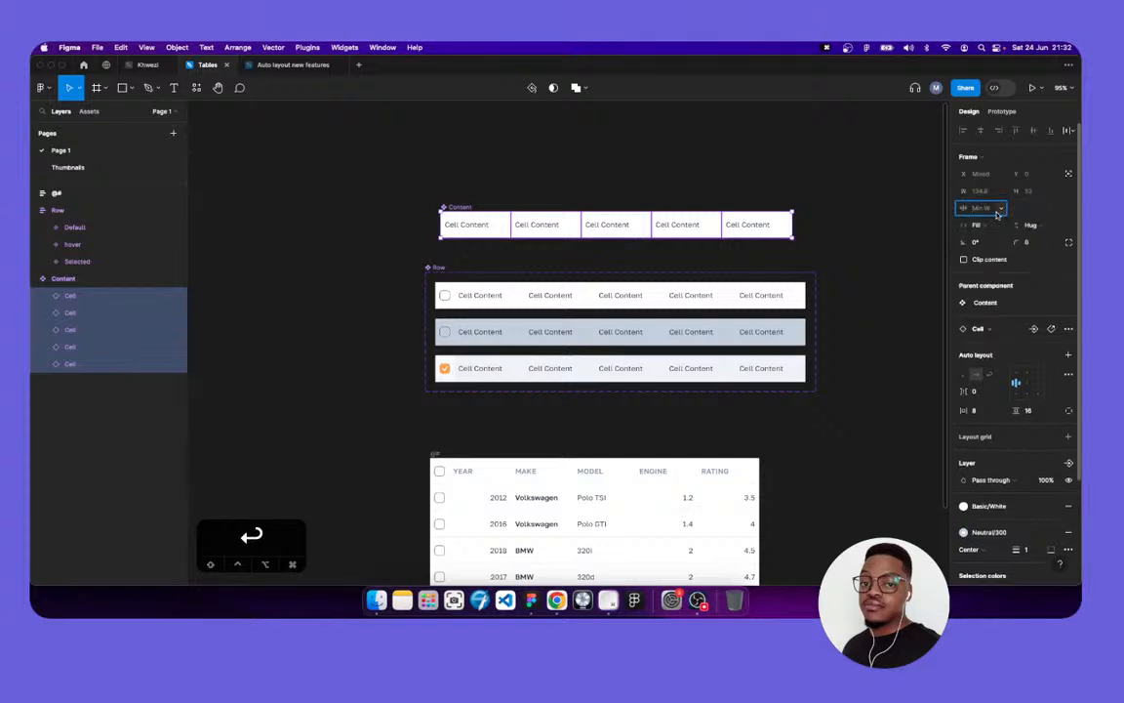
text(120)
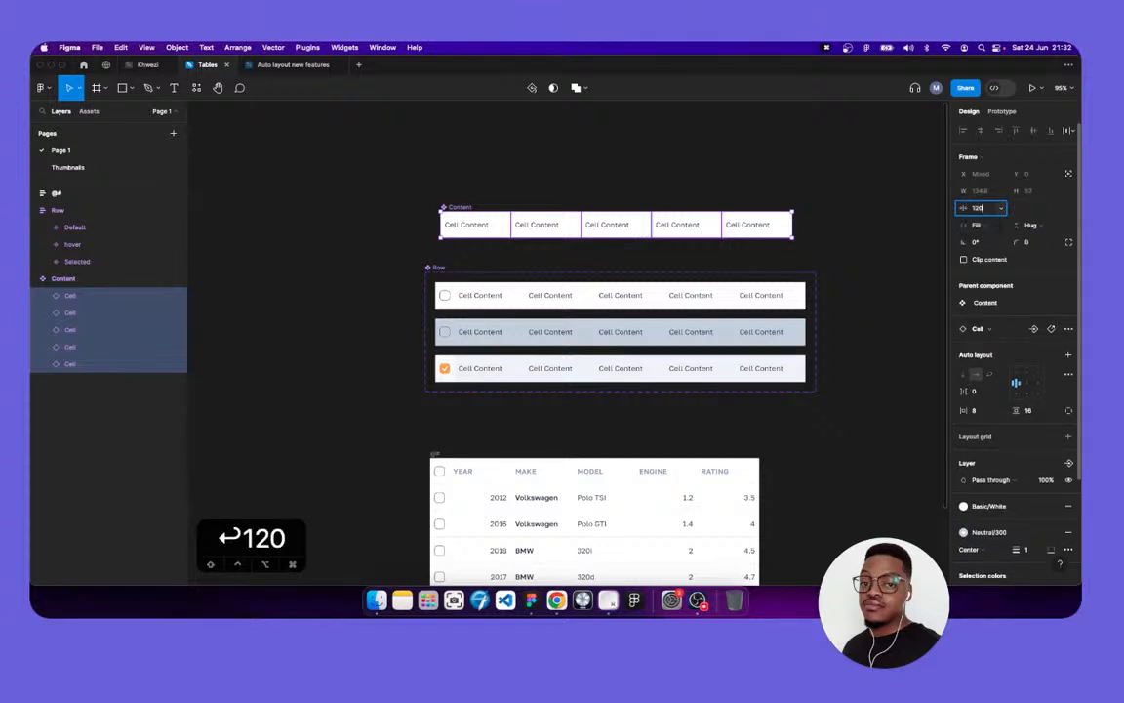
key(Tab)
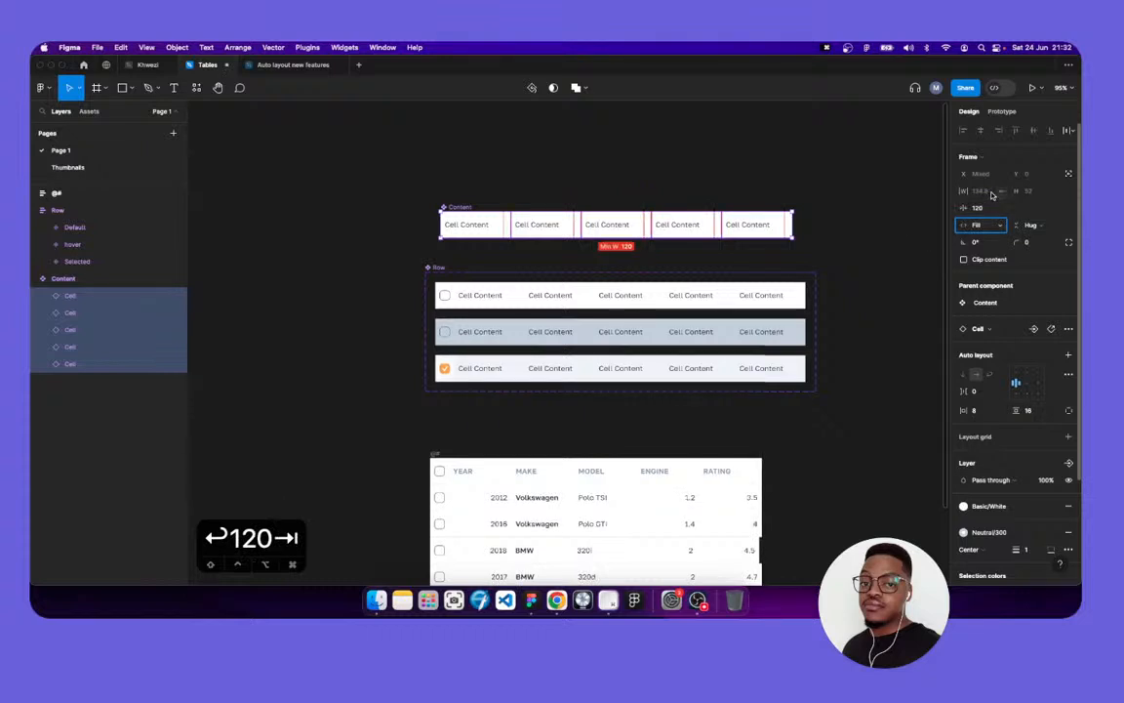
Set the maximum width of all five Cell instances in the Content component to 160
click(1004, 192)
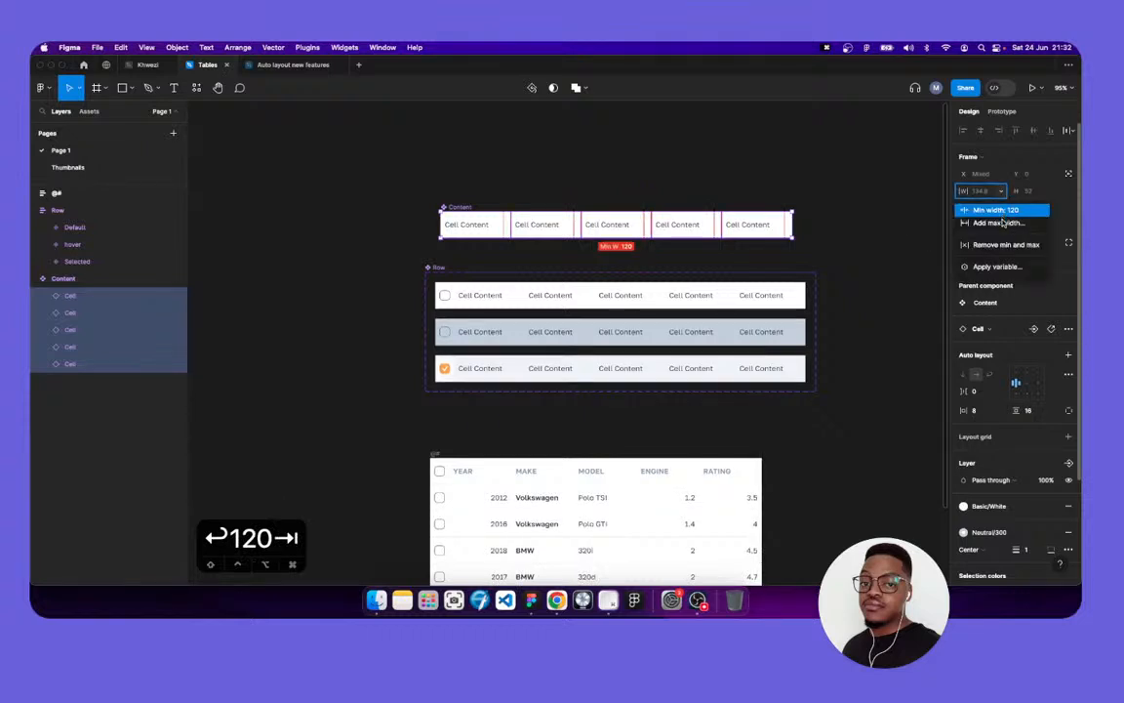
click(1003, 223)
text(160)
key(Tab)
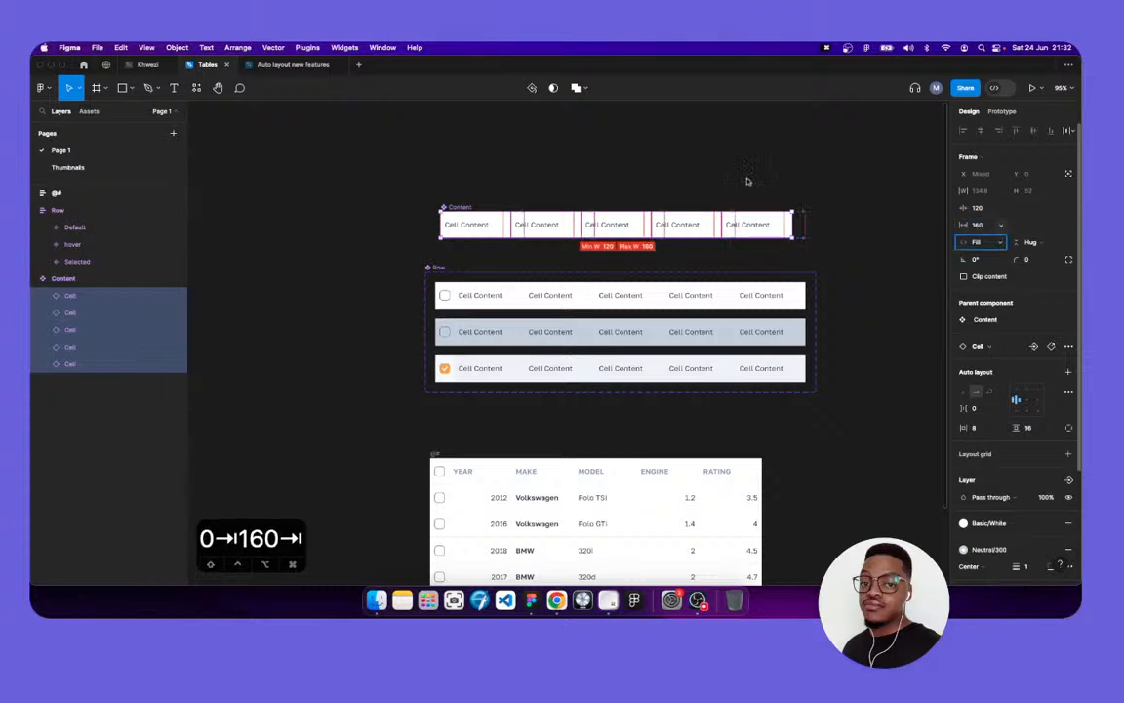
click(424, 190)
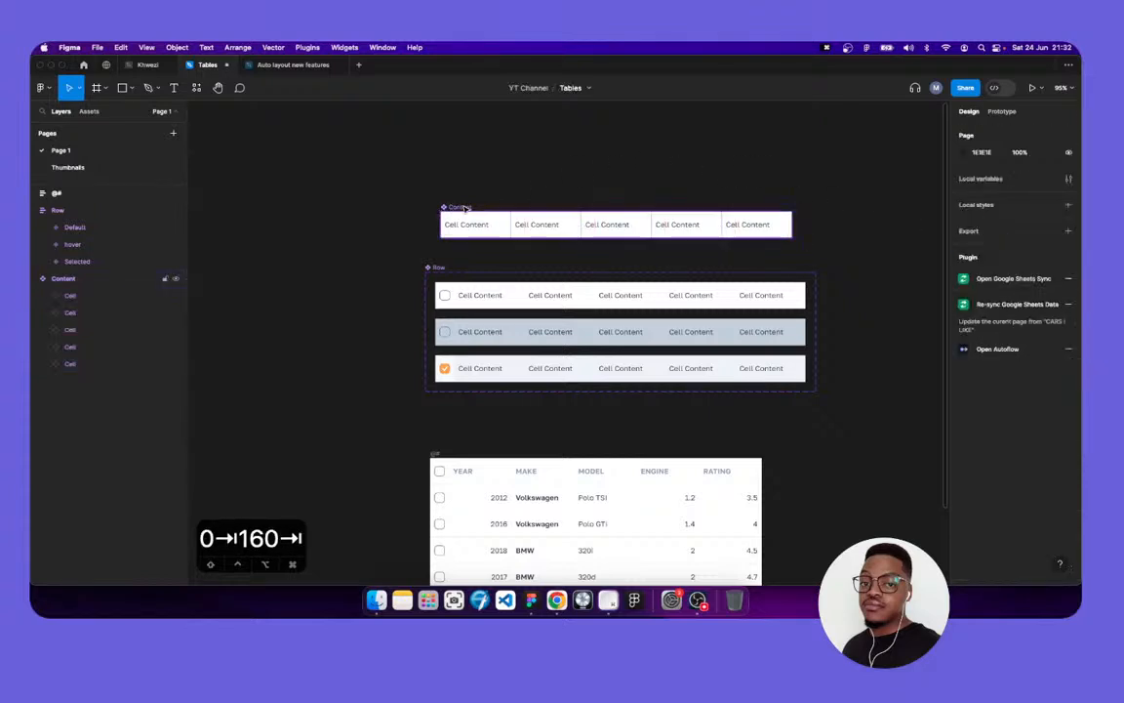
Narrow the Content component to a fixed width of about 611
click(455, 207)
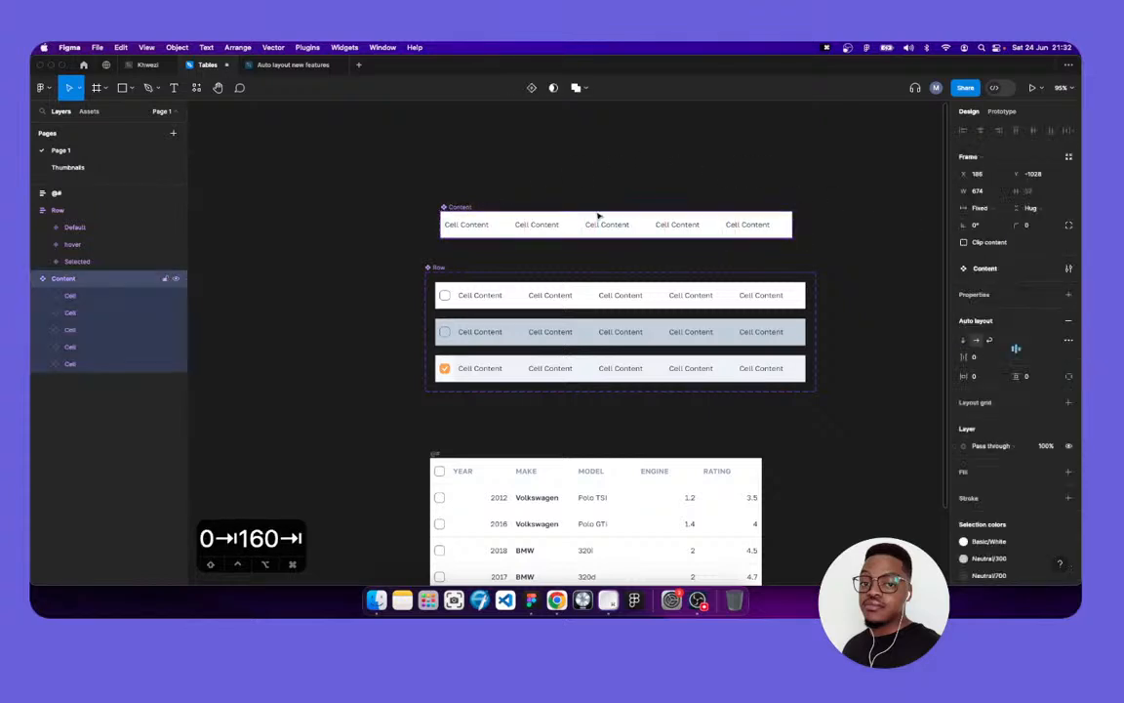
drag(793, 231, 764, 236)
click(815, 223)
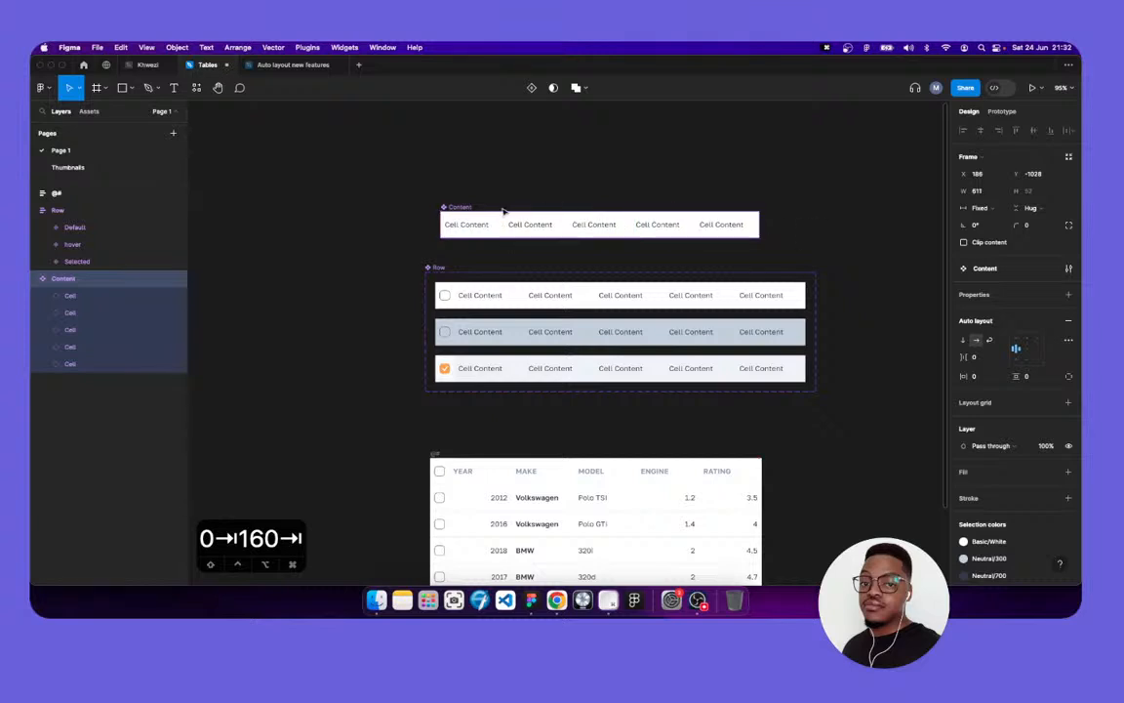
Review the sizing settings of the Content component's Cell instances, its first cell and the component itself
click(101, 280)
key(Return)
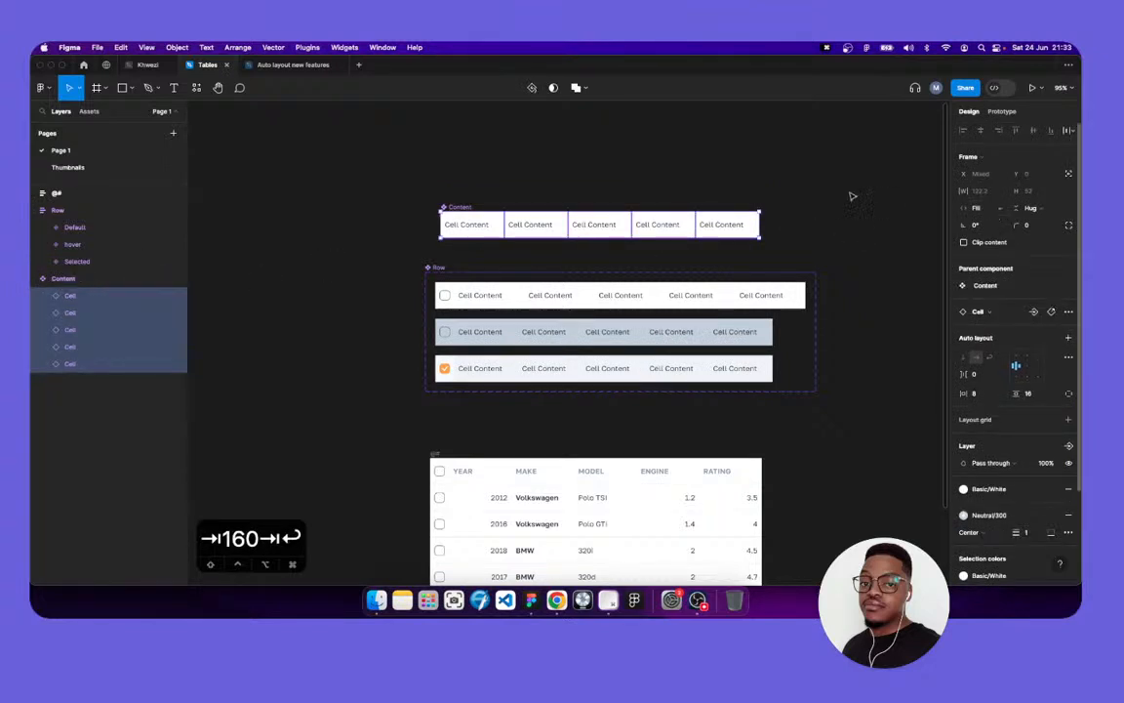
click(702, 175)
click(78, 295)
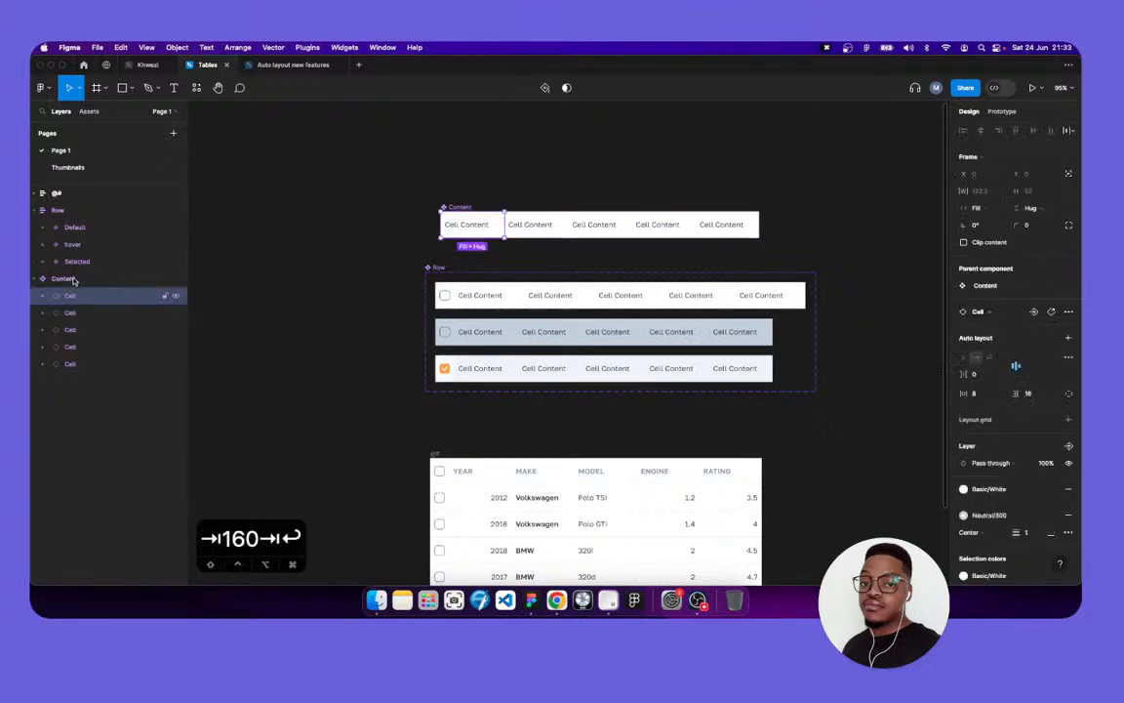
click(455, 207)
click(454, 207)
click(455, 207)
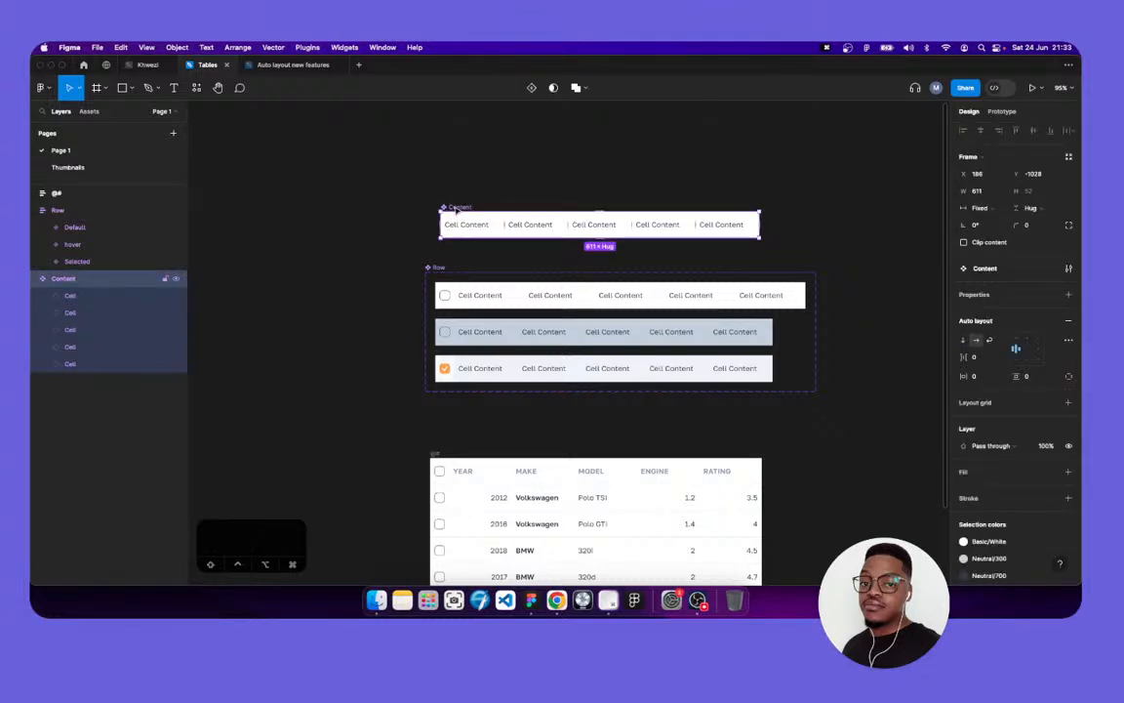
click(472, 195)
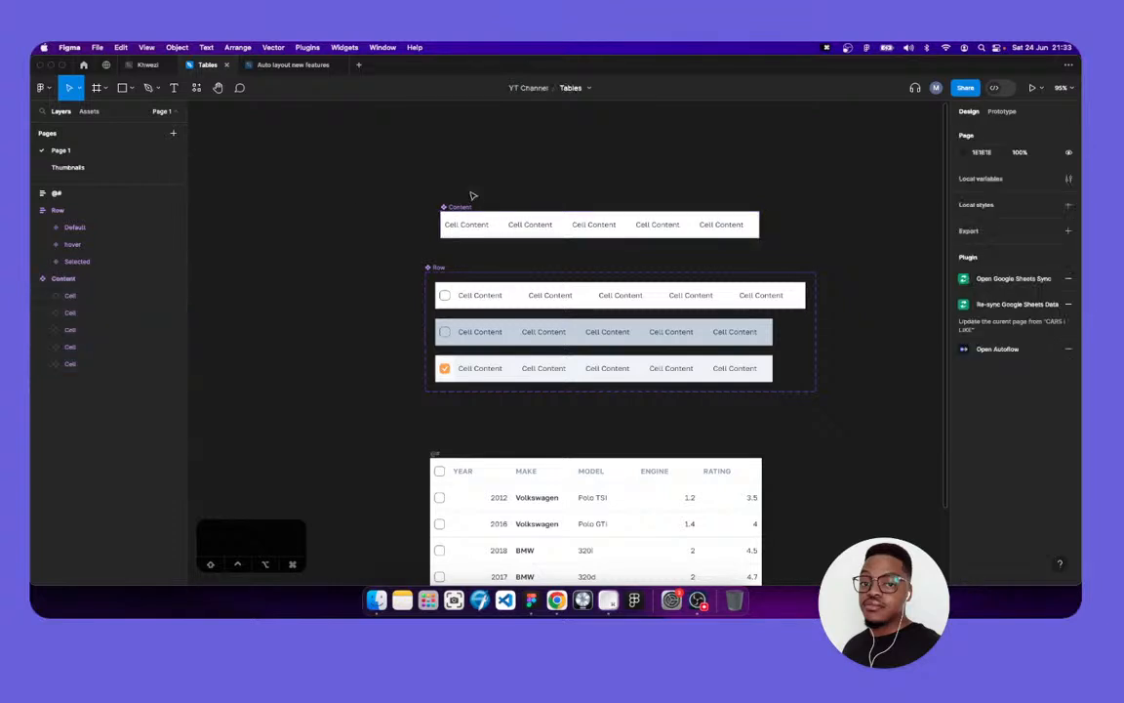
Switch the Content component's auto layout to wrap and inspect the rows of the table below
click(462, 207)
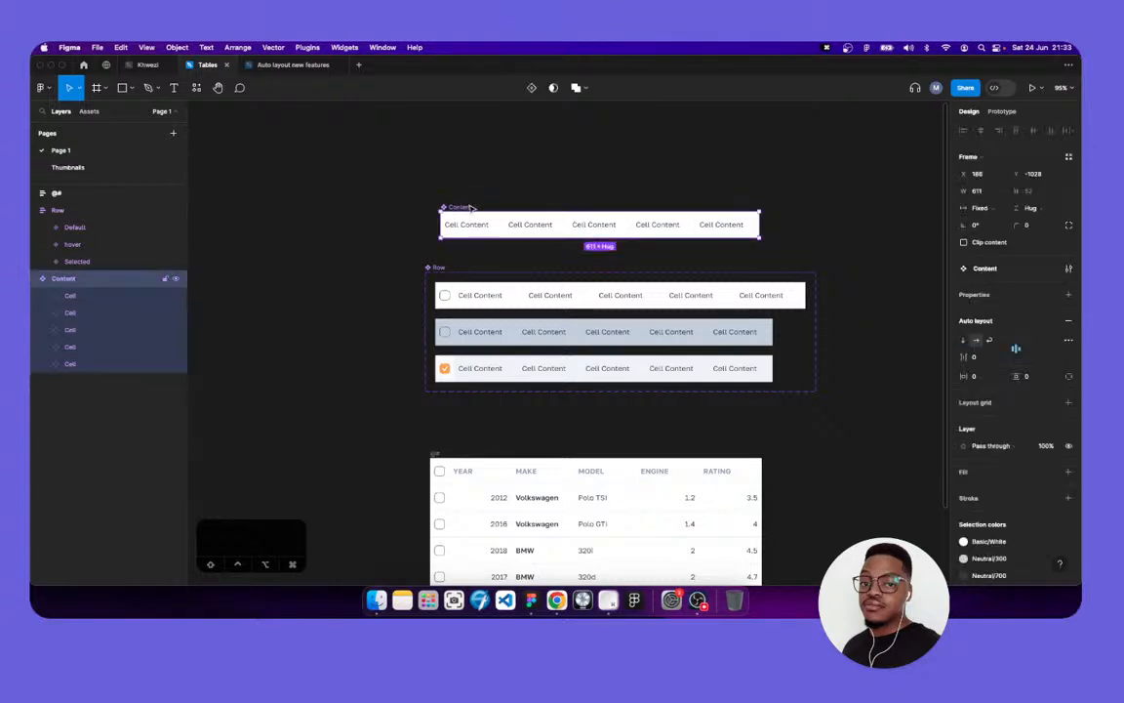
click(990, 341)
click(1018, 347)
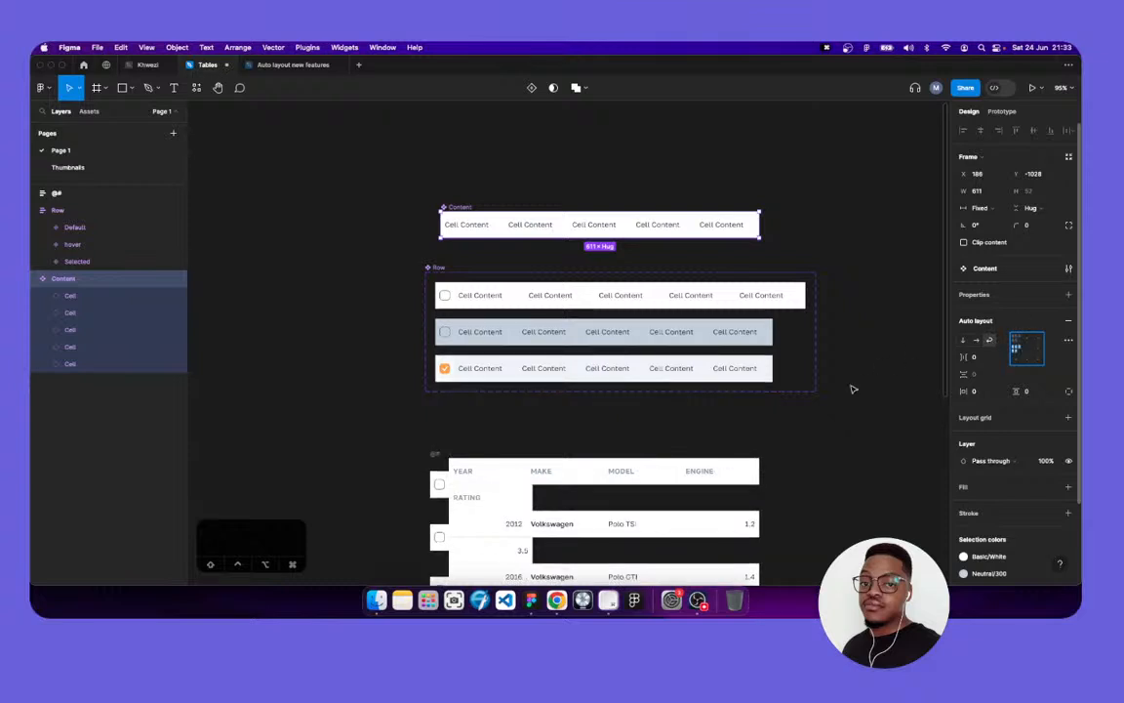
scroll(851, 388, down, 3)
scroll(444, 444, down, 10)
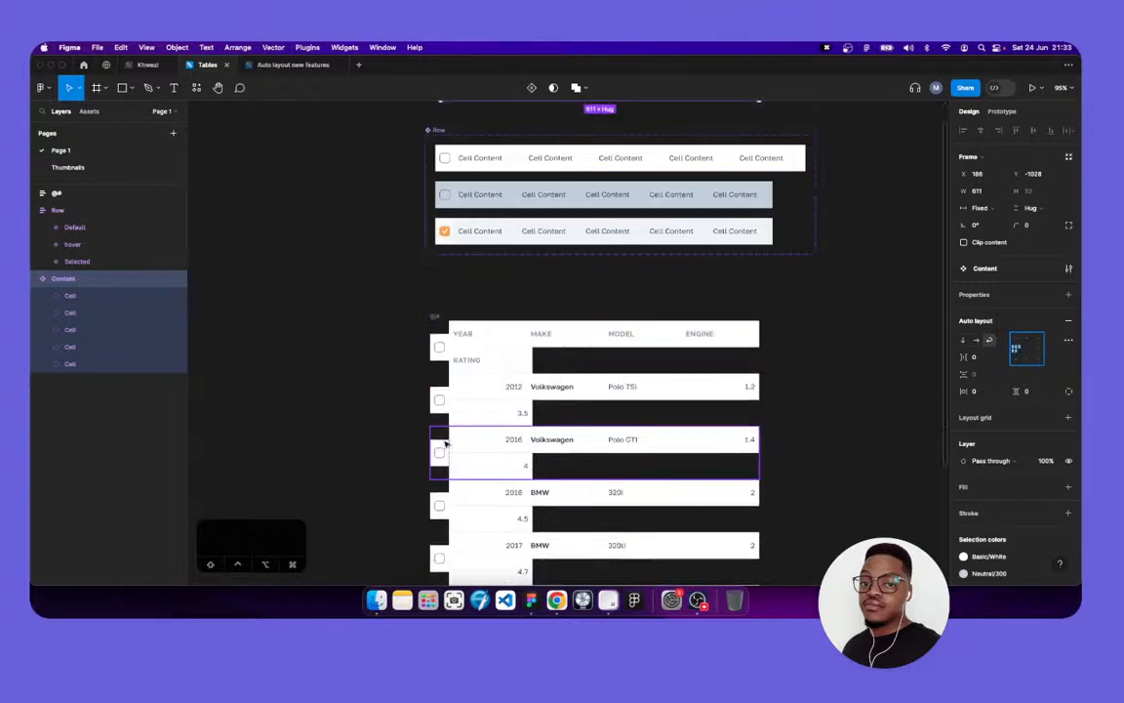
scroll(444, 444, up, 12)
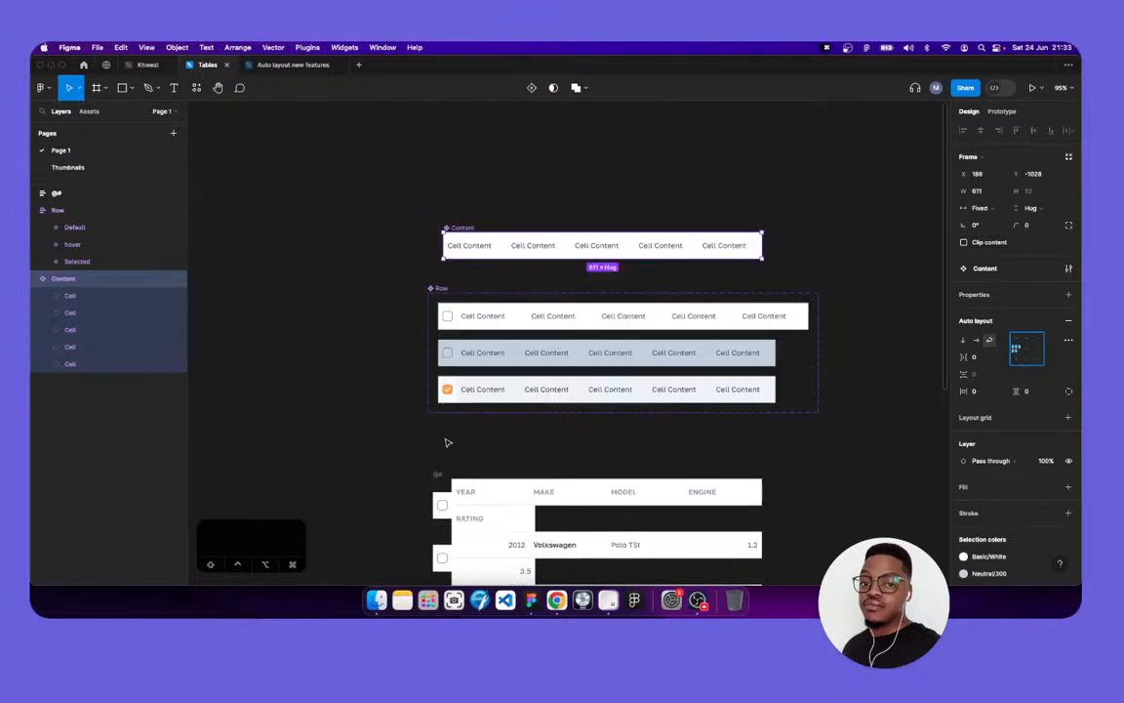
Narrow the Content component to about 529 and widen it to about 676 to test how its cells wrap
click(469, 219)
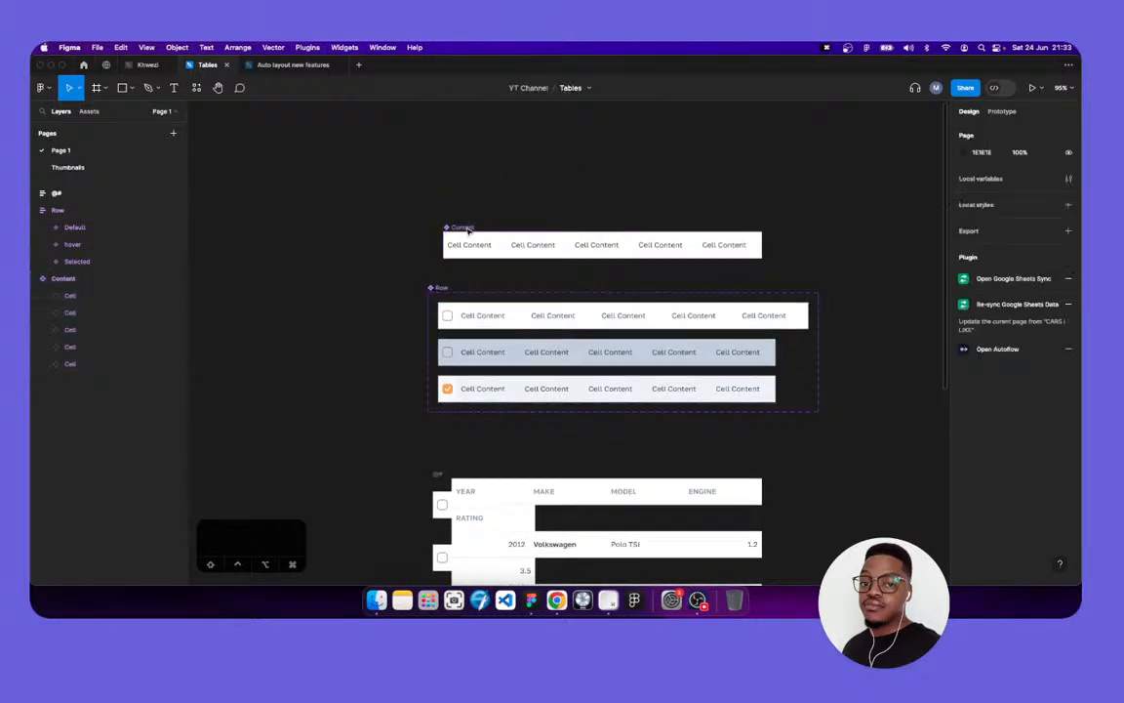
click(464, 228)
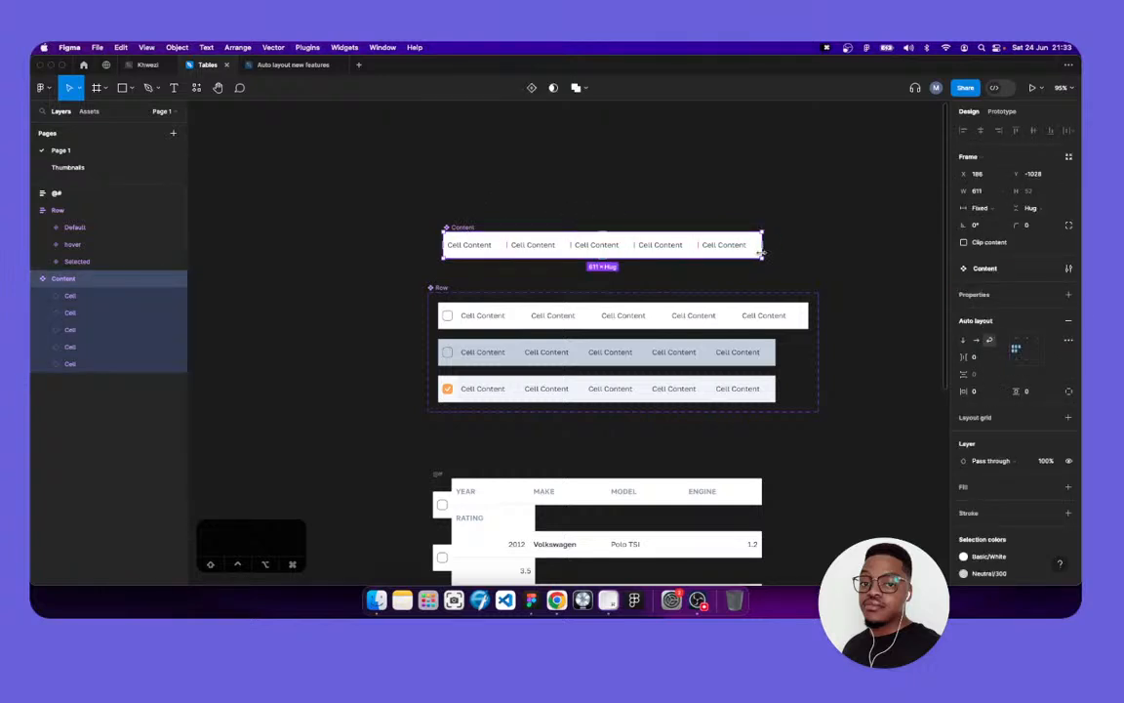
drag(691, 252, 719, 256)
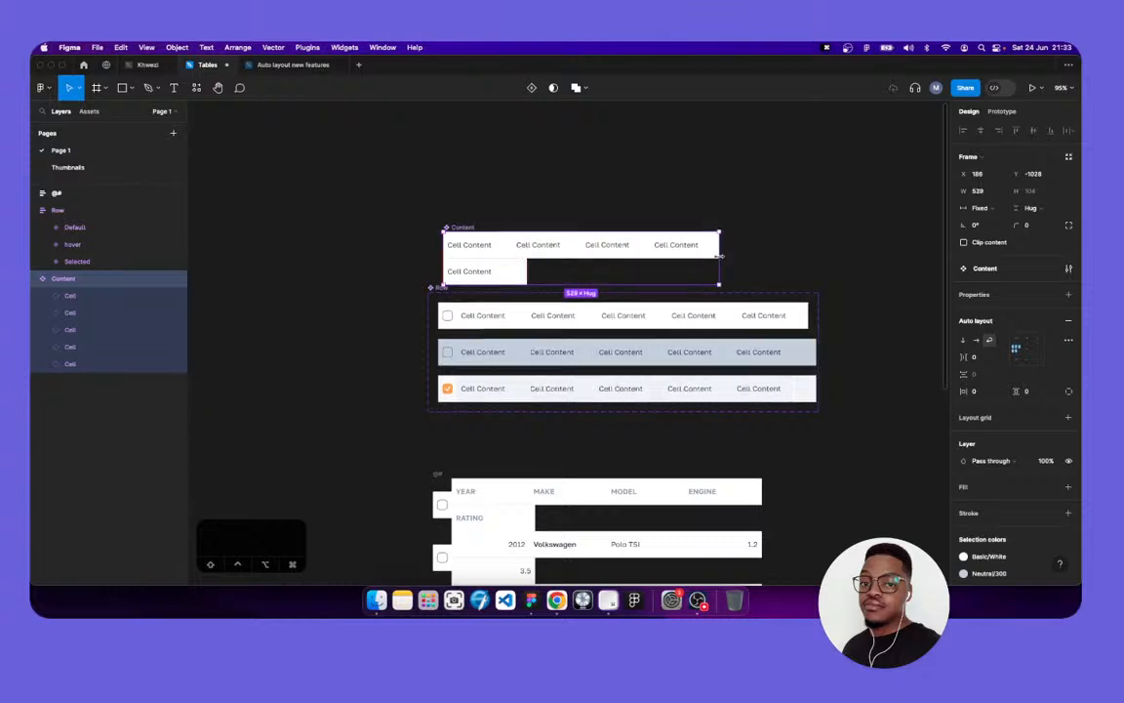
drag(719, 256, 797, 255)
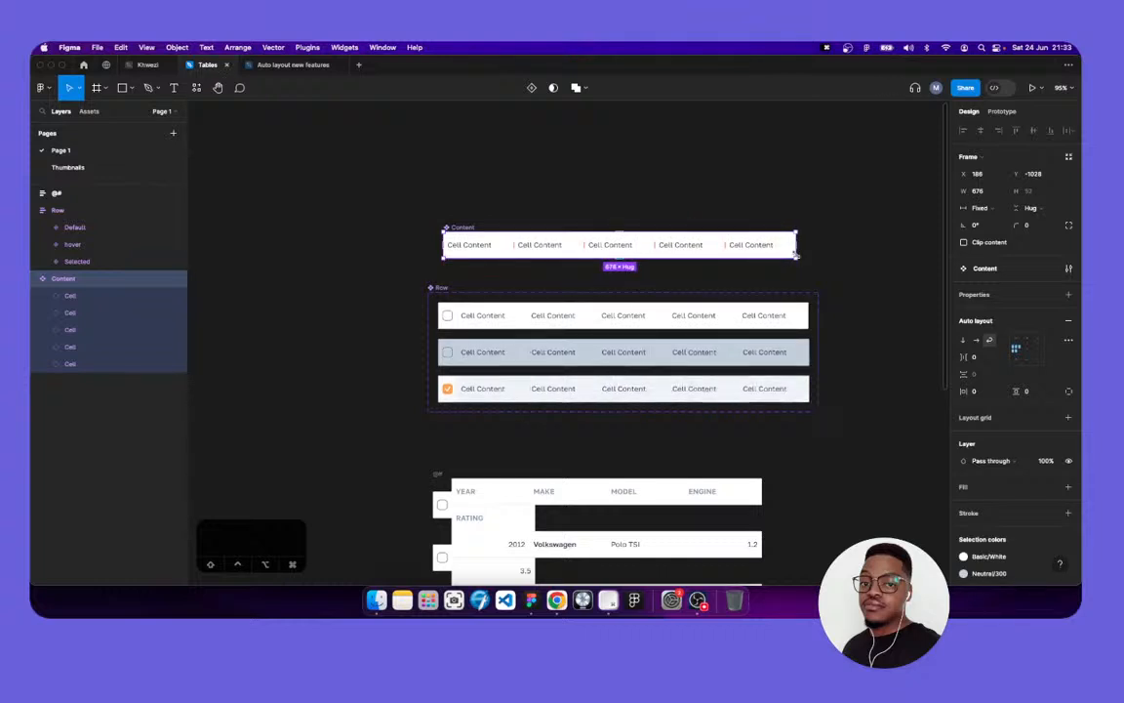
Narrow the Content component to about 526 and 431, and widen it to about 708
key(super+z)
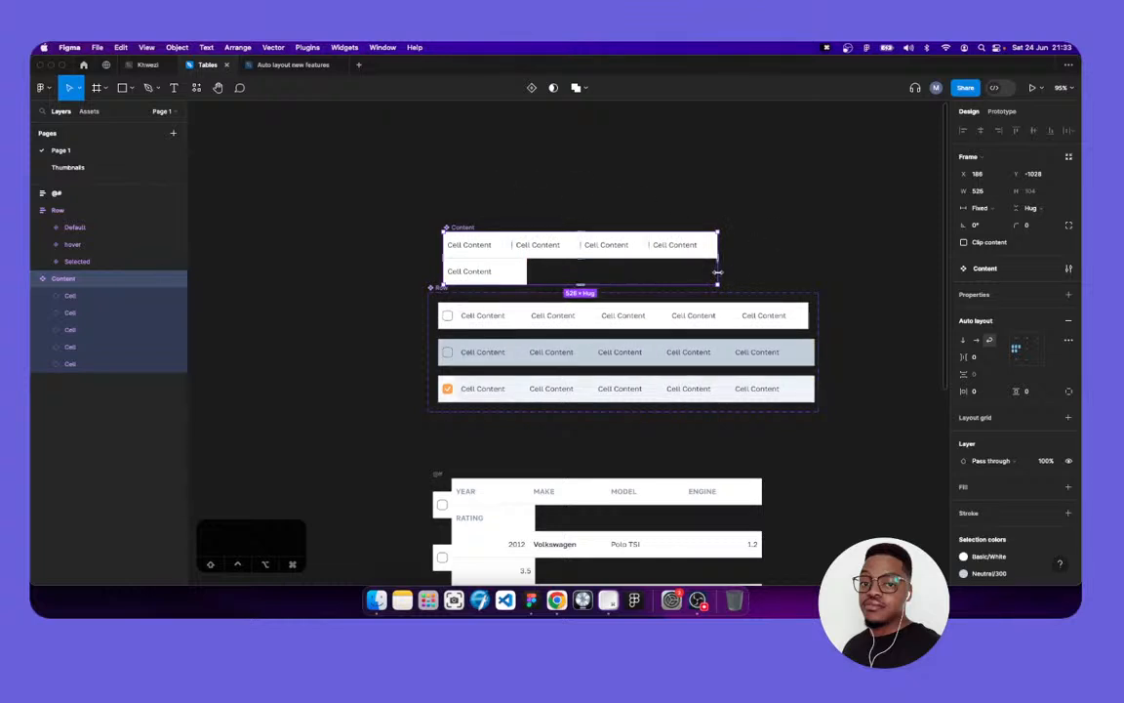
drag(675, 274, 667, 277)
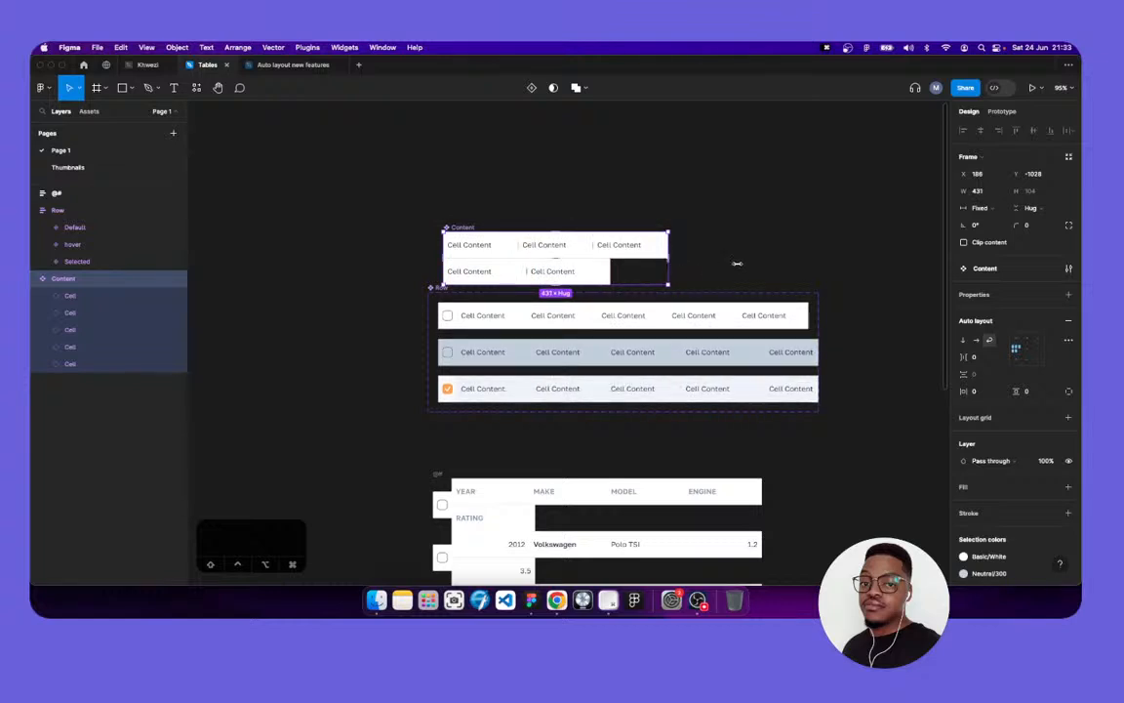
drag(710, 265, 811, 260)
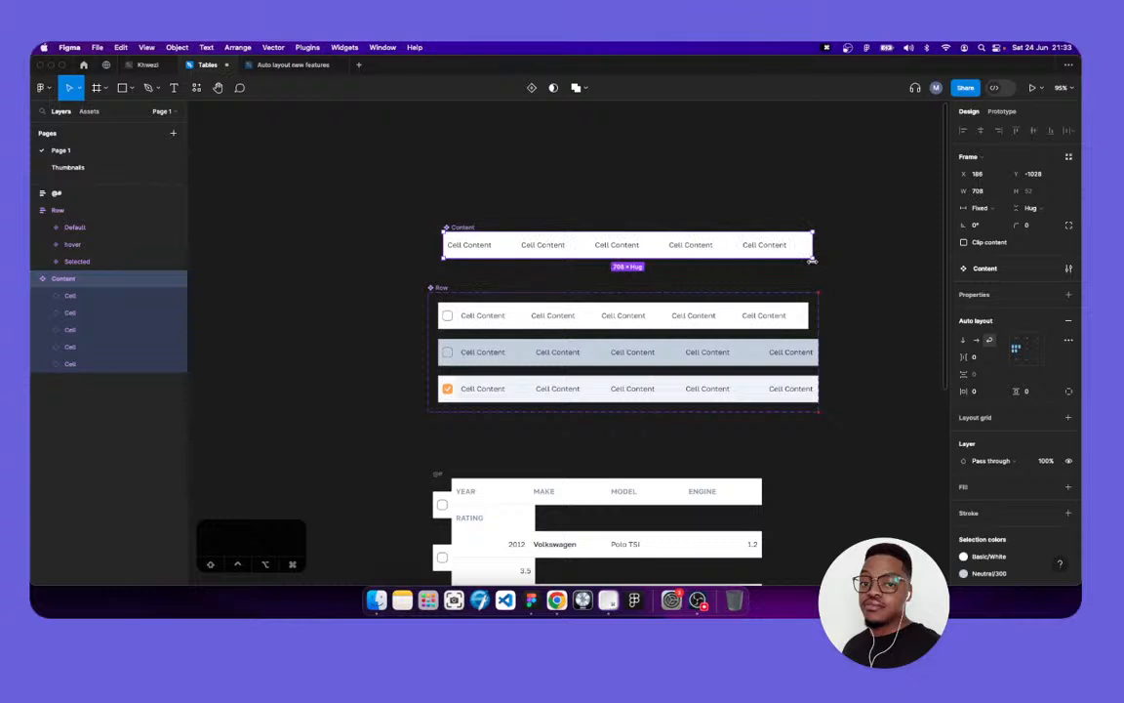
click(836, 272)
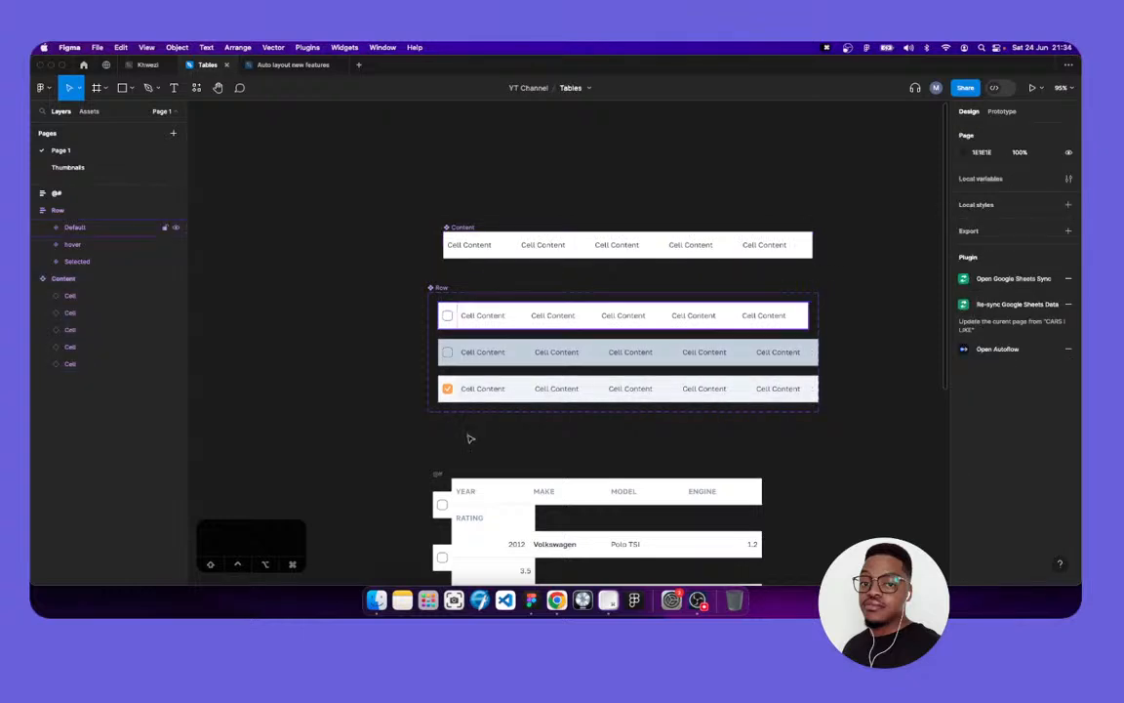
Widen the @# table frame to about 740 and check the sizing of its data rows
scroll(477, 439, down, 5)
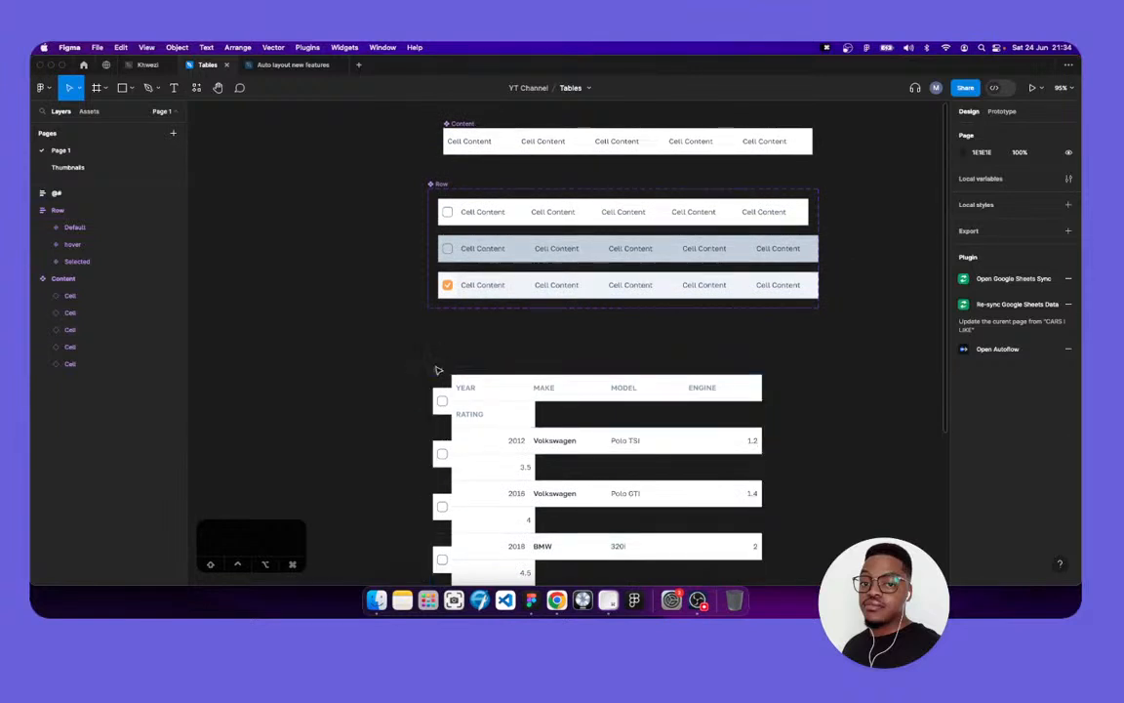
click(440, 374)
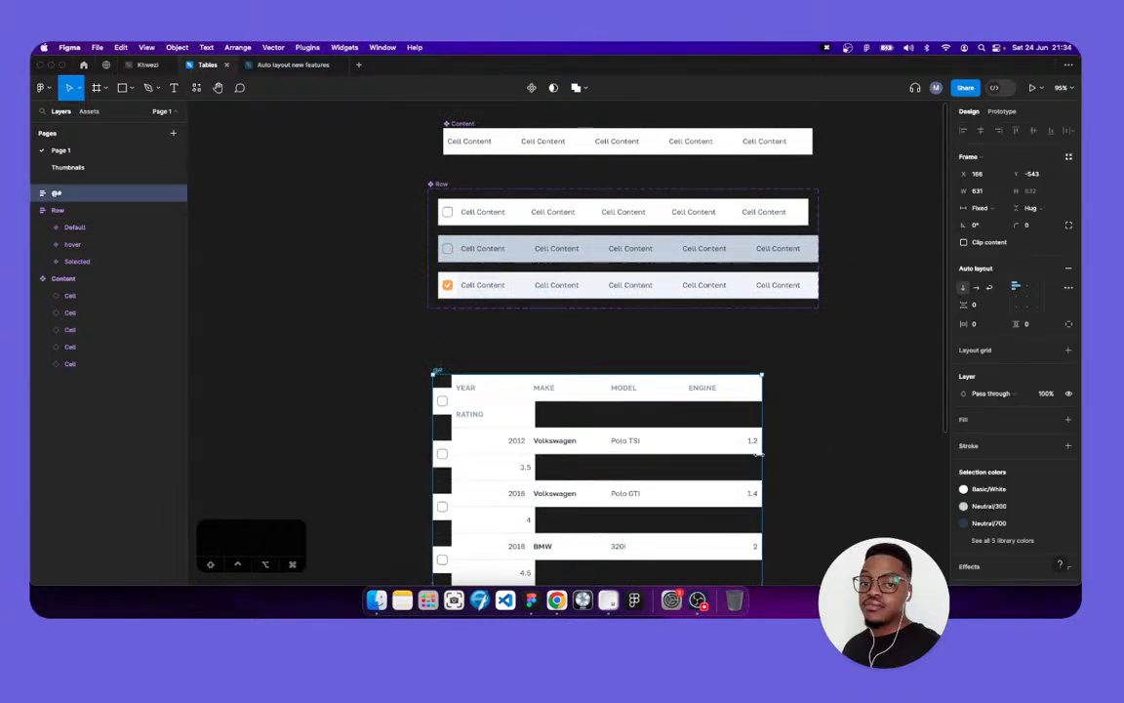
drag(817, 467, 818, 466)
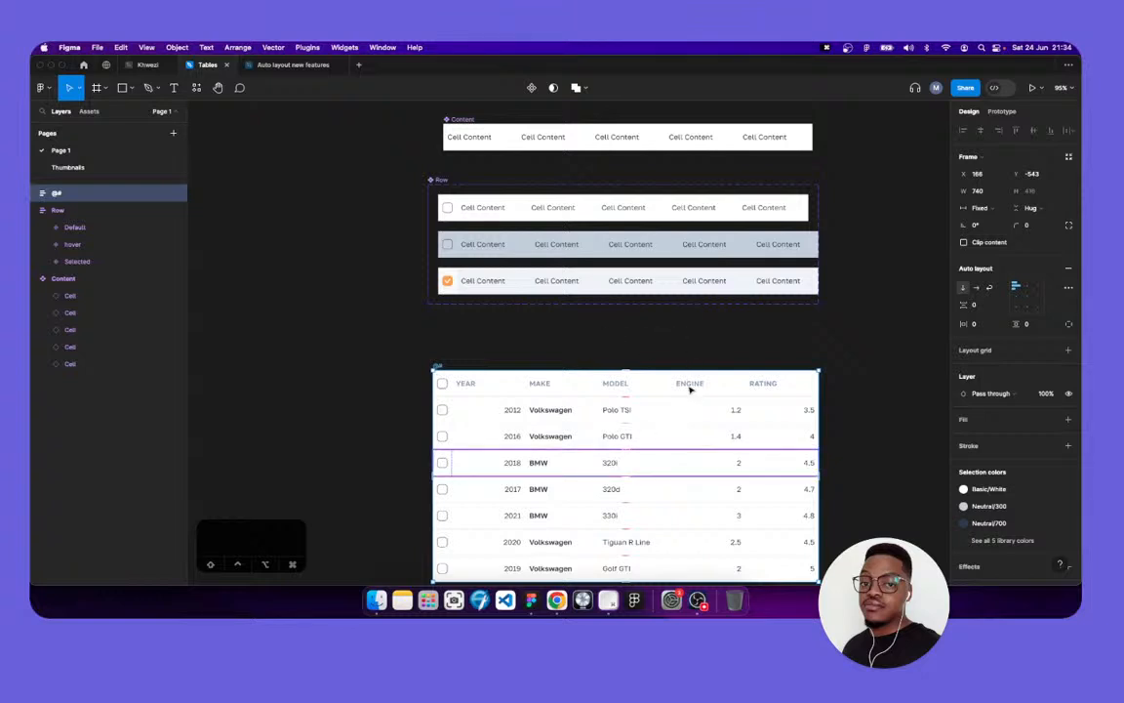
scroll(690, 390, down, 2)
click(722, 391)
scroll(723, 390, right, 3)
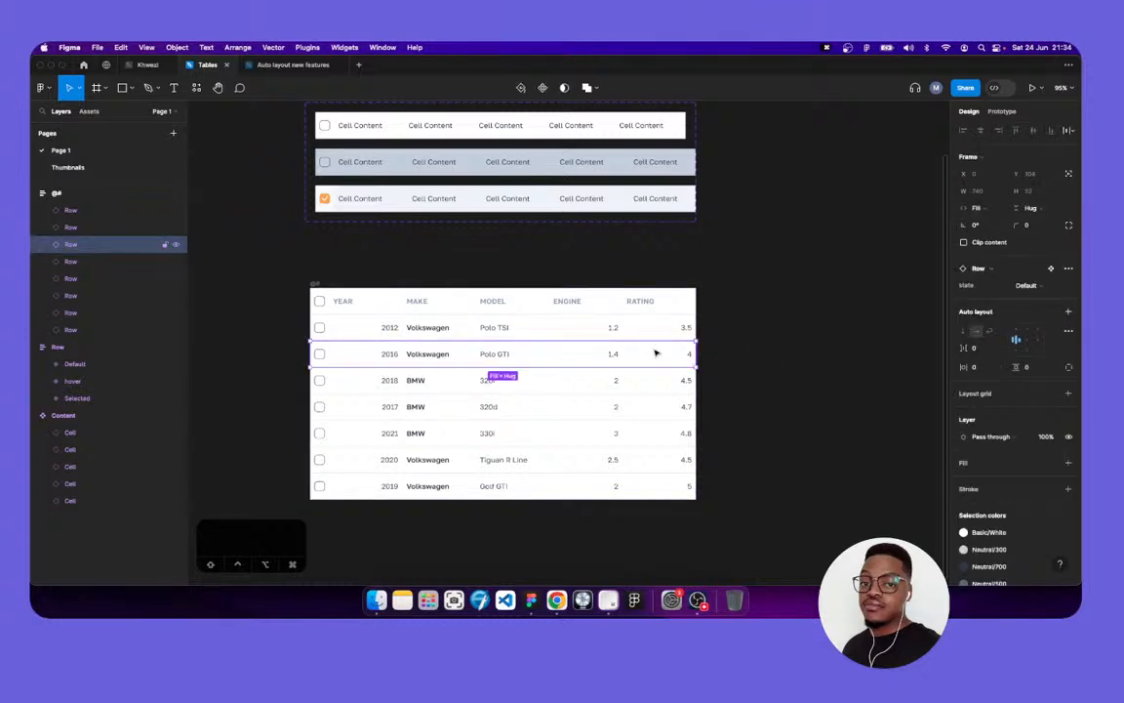
scroll(656, 353, up, 2)
click(748, 351)
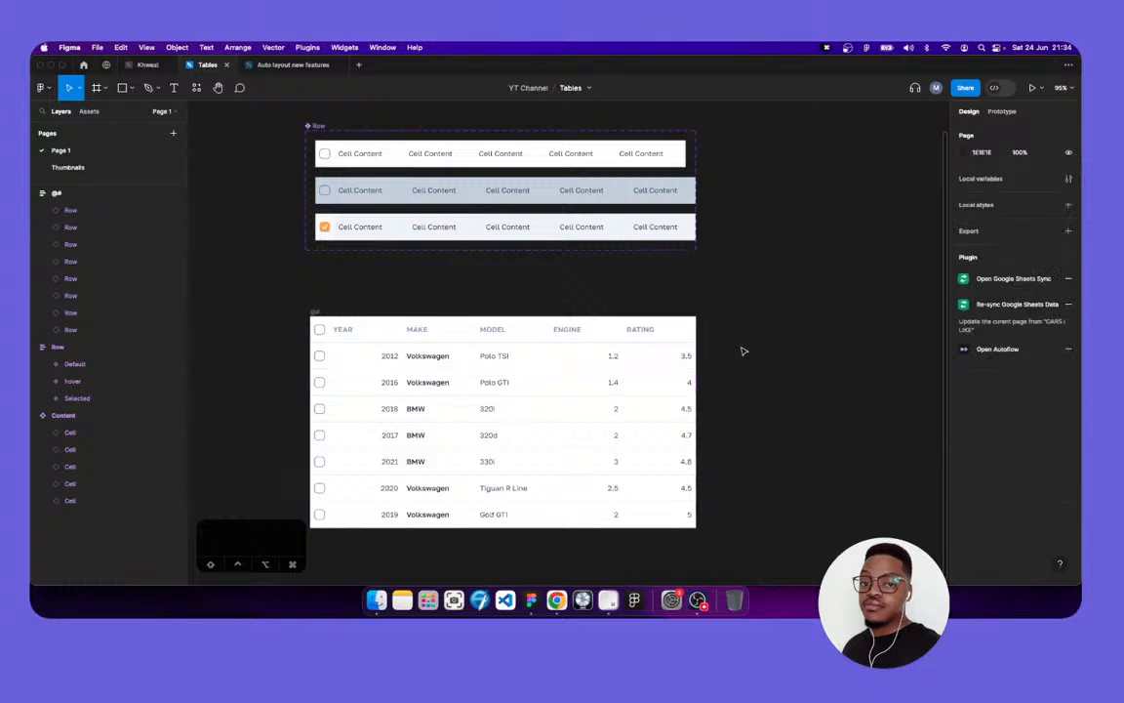
click(621, 362)
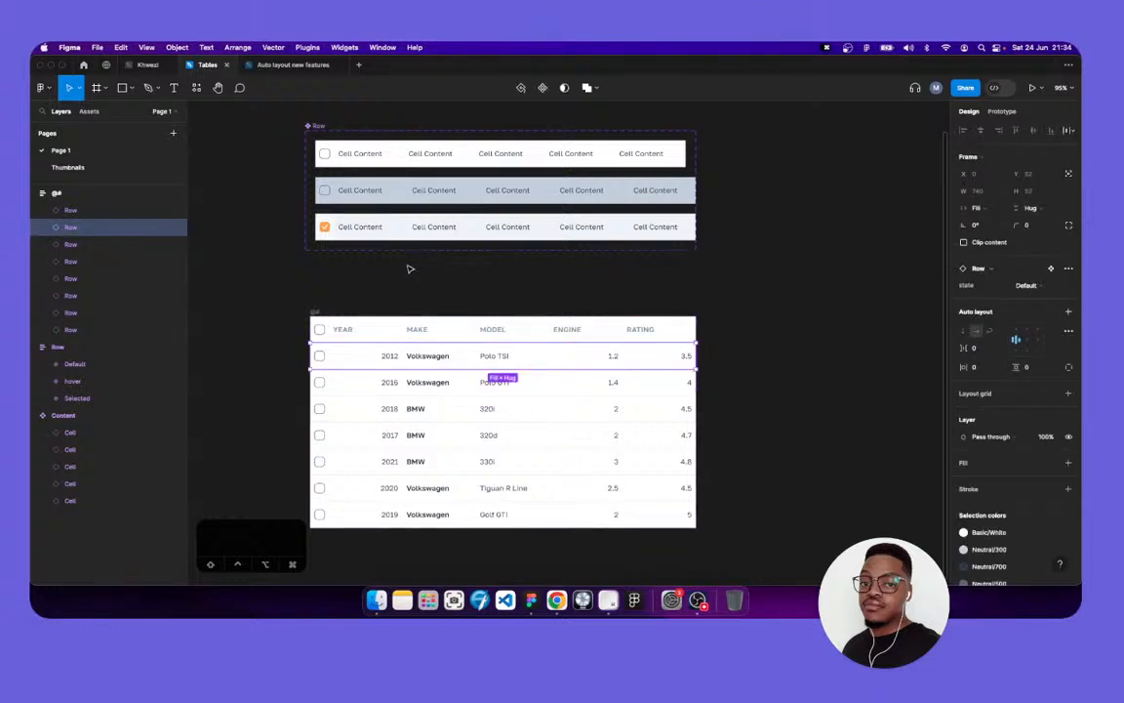
Remove the minimum and maximum widths from all five Cell instances in the Content component
scroll(410, 268, up, 2)
click(340, 152)
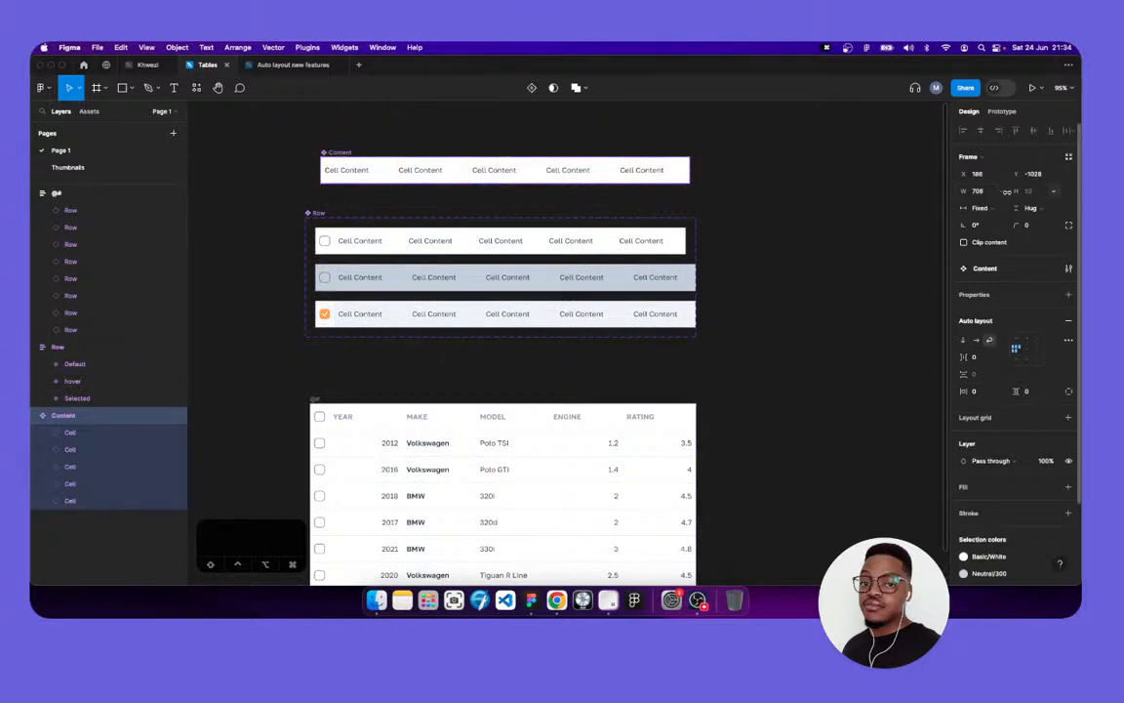
click(1002, 193)
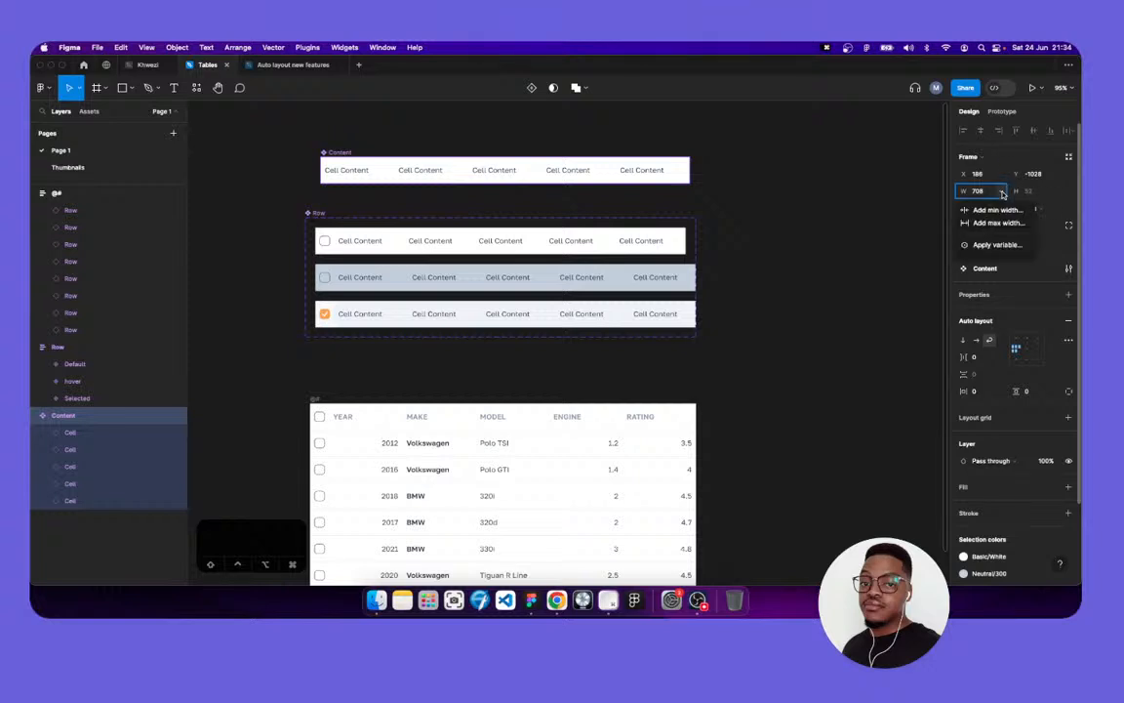
click(105, 442)
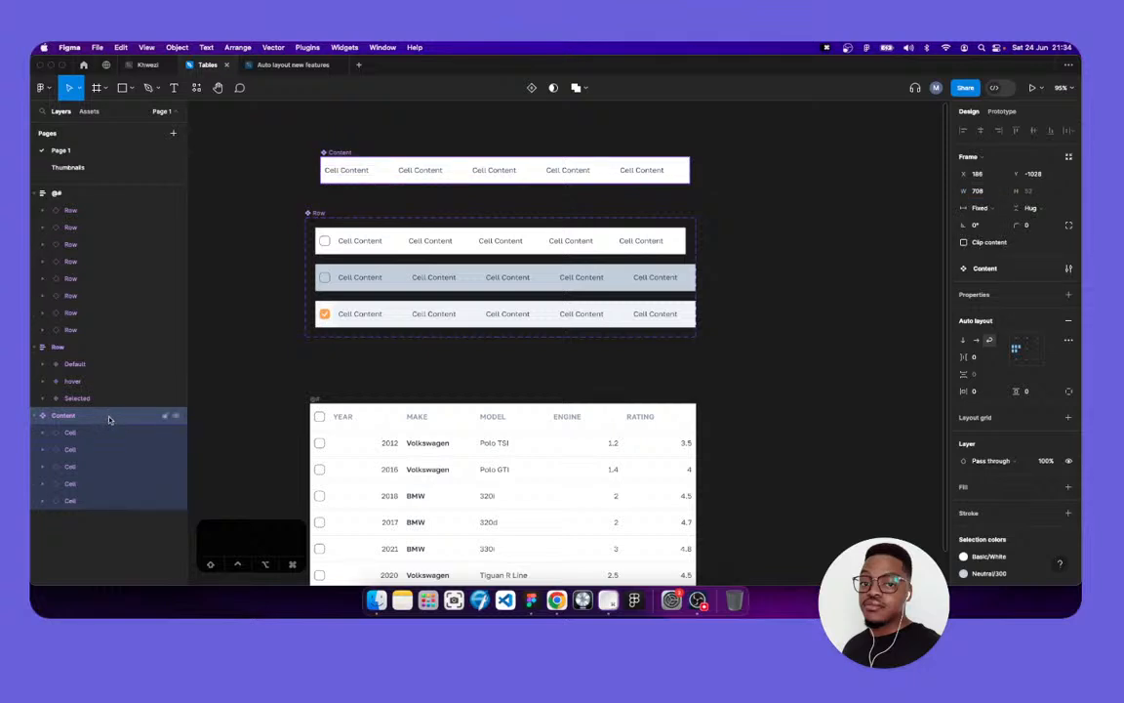
key(Return)
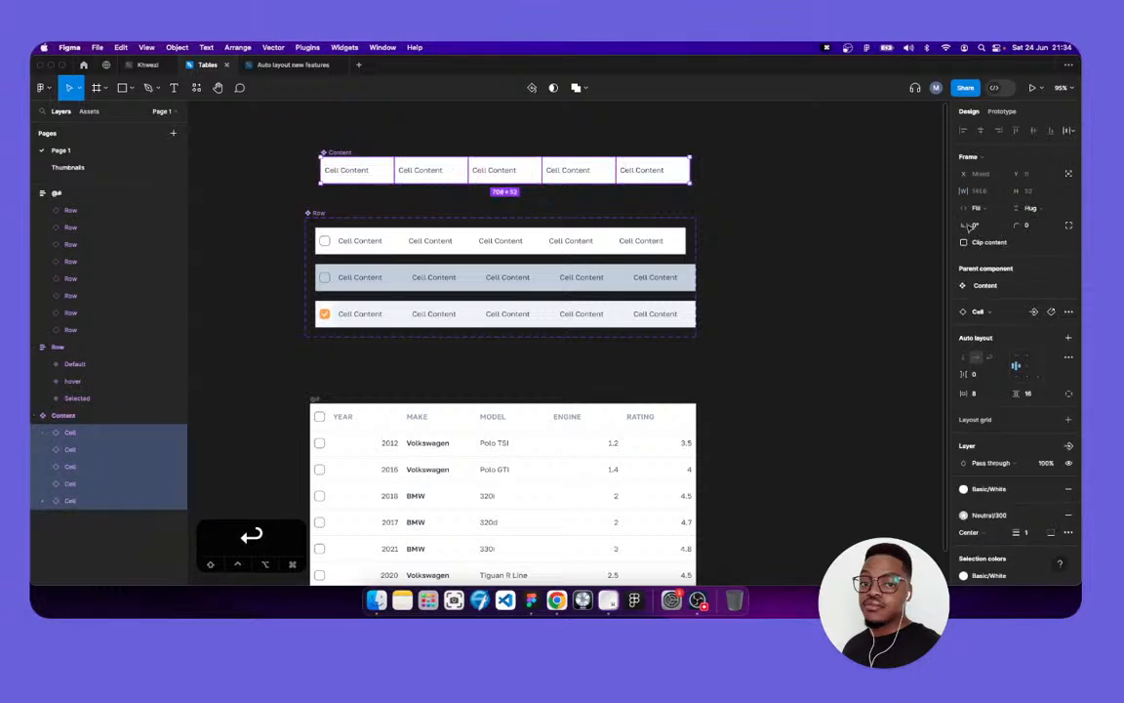
click(1002, 191)
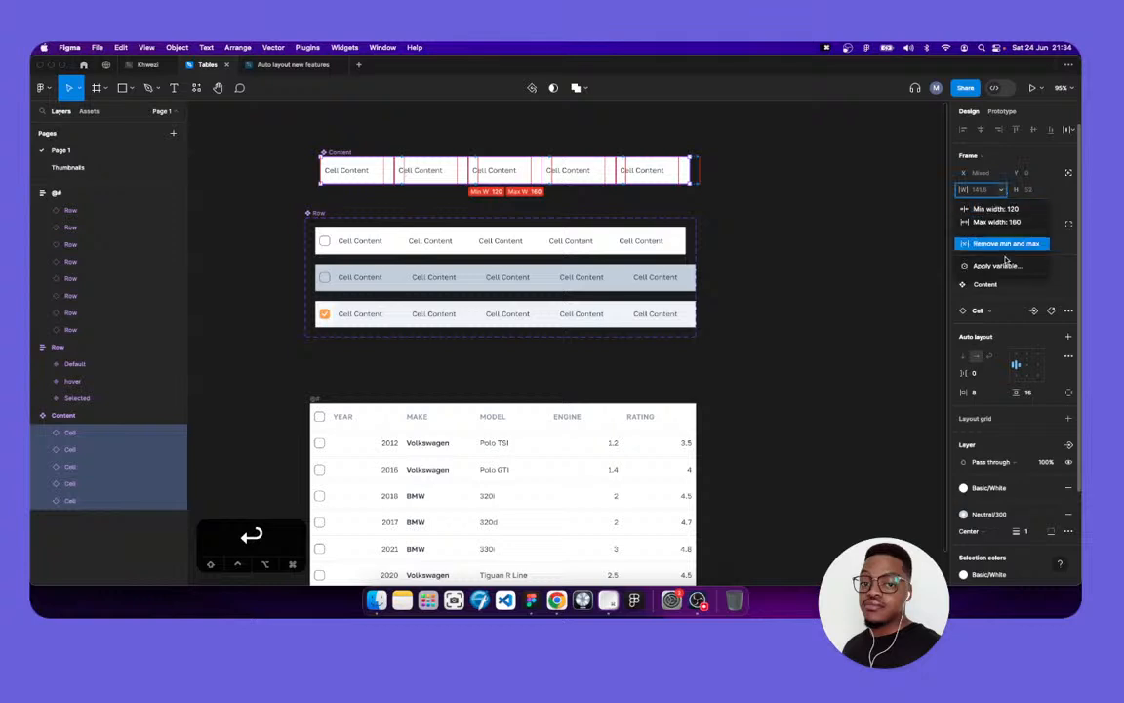
click(1006, 244)
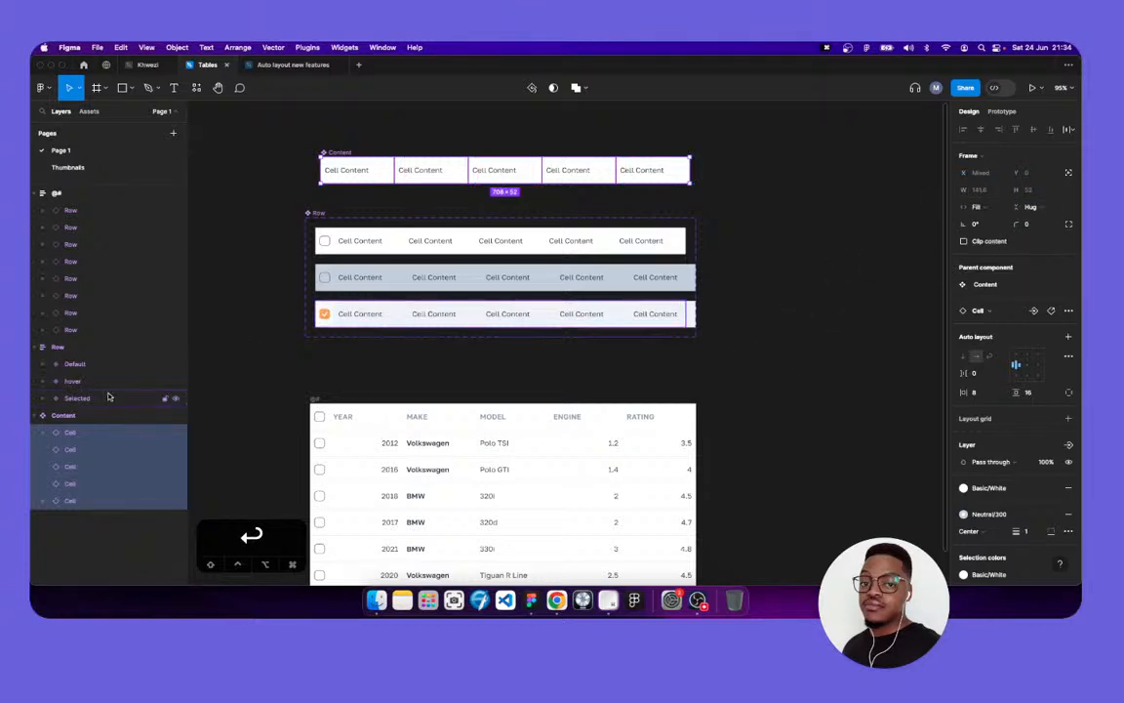
Add a maximum width of 1200 to the Content component
key(shift+Return)
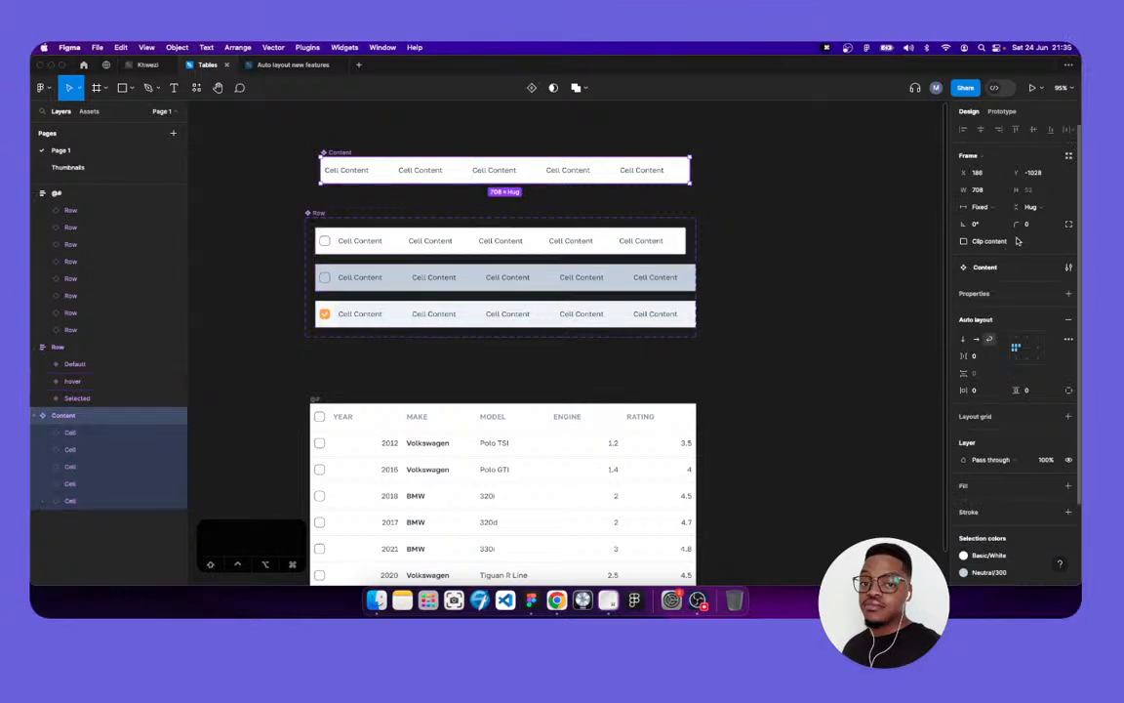
click(1001, 191)
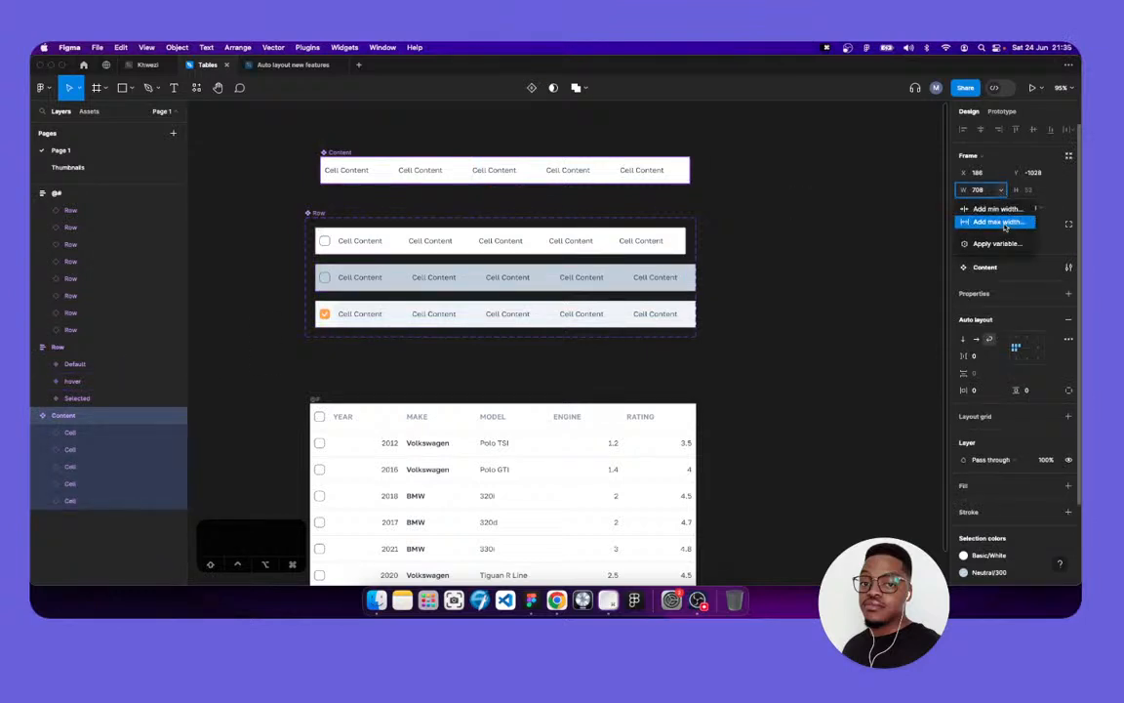
click(1000, 223)
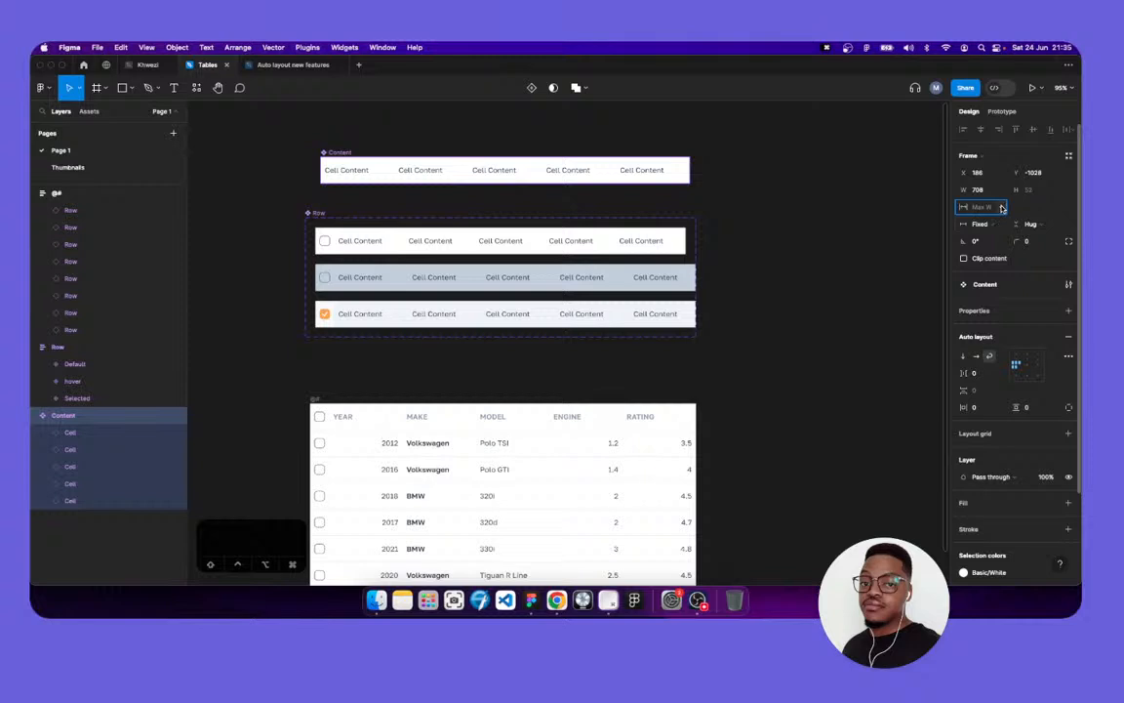
text(1200)
key(Tab)
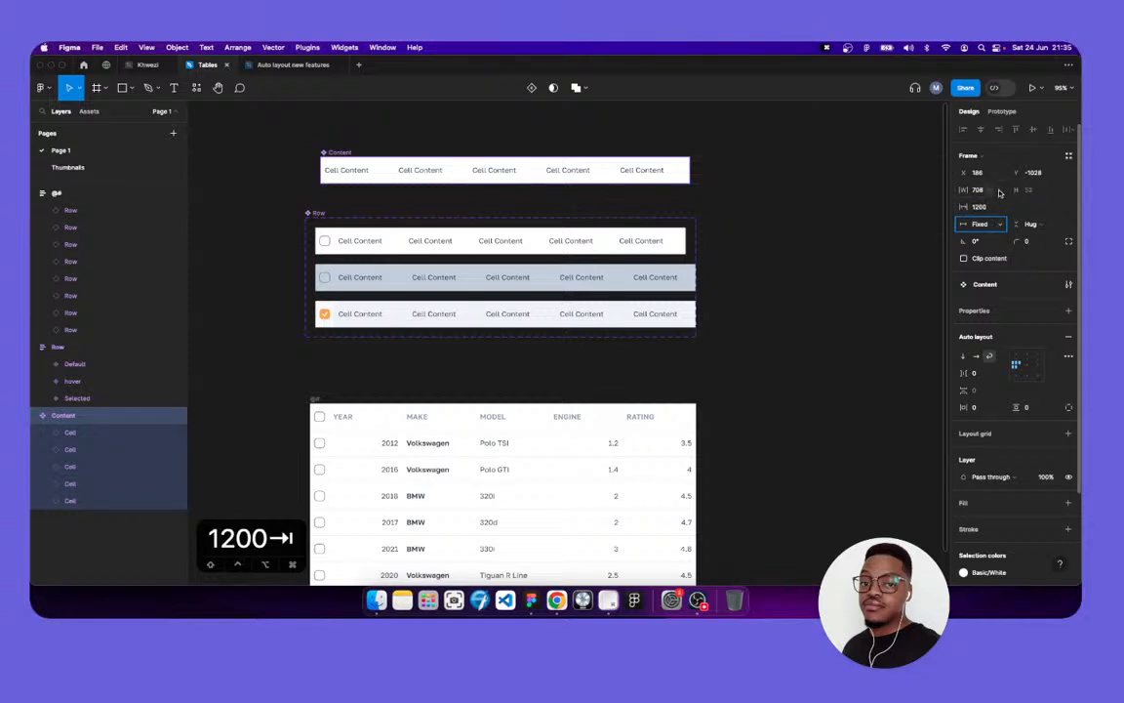
Add a minimum width to the Content component, using its current width of 708
click(999, 192)
click(1007, 208)
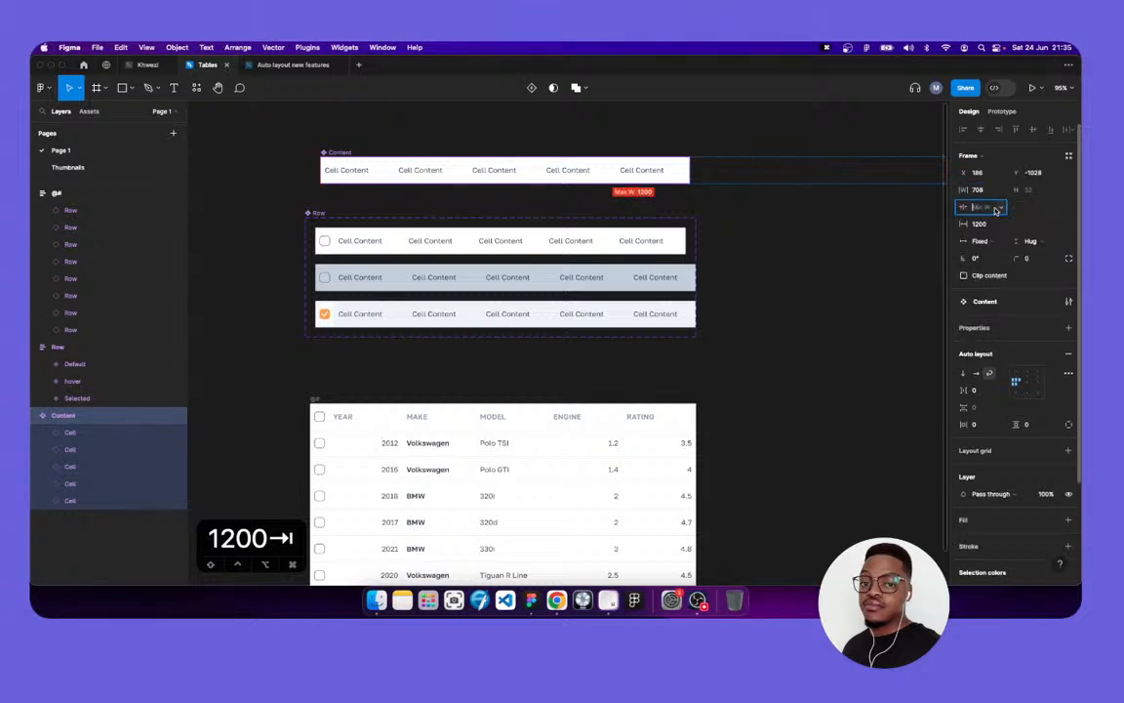
click(1000, 207)
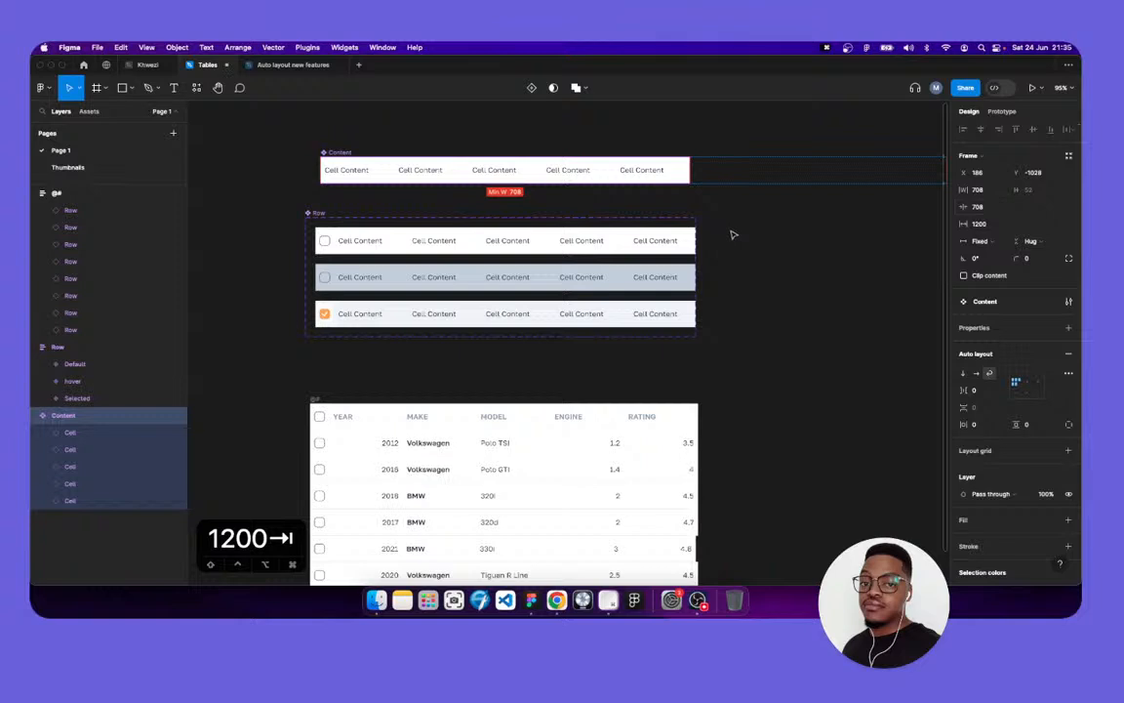
click(303, 142)
click(349, 154)
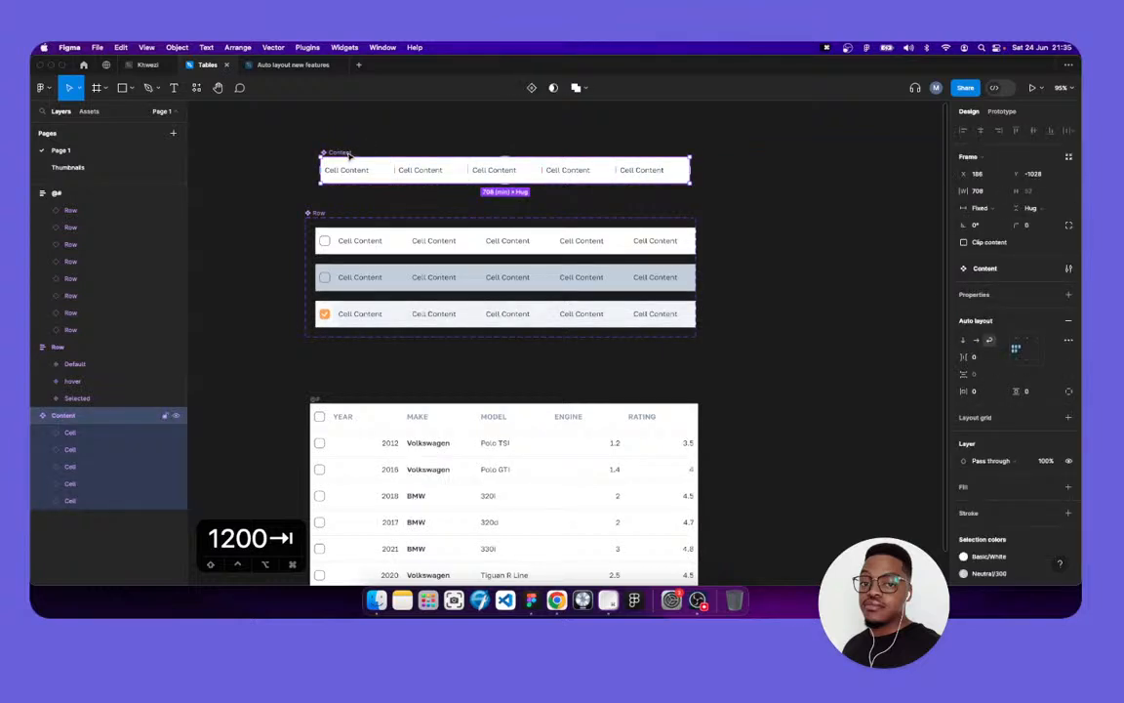
Set the Content component's width to 1200
scroll(697, 202, down, 3)
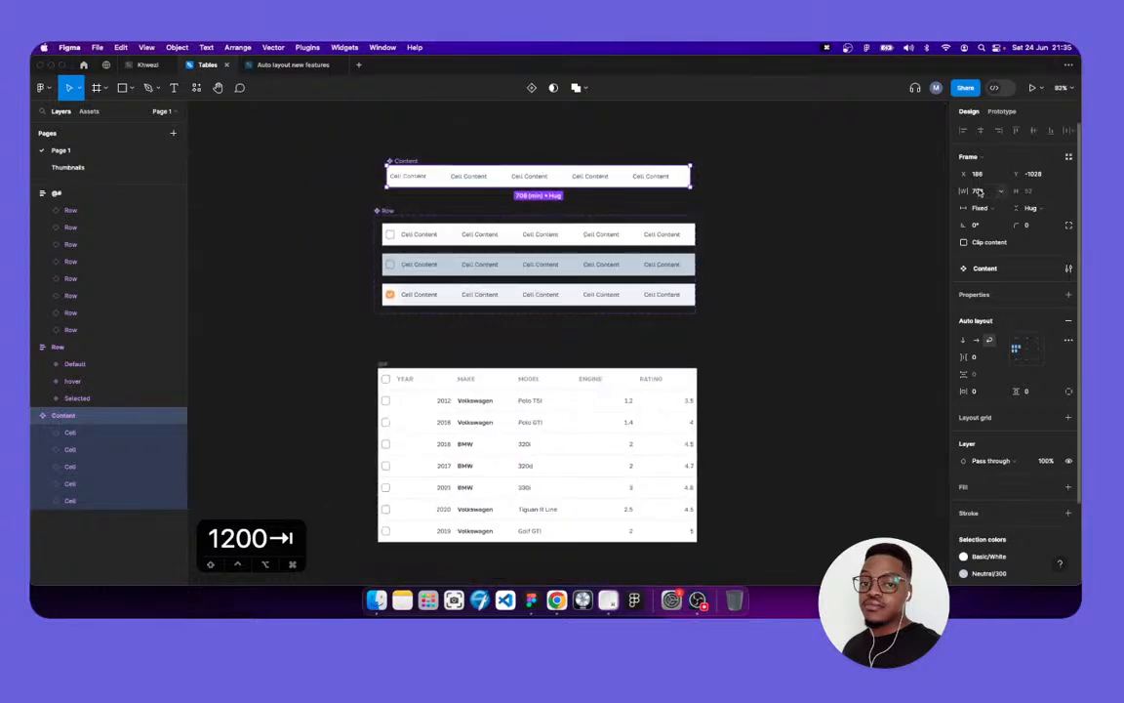
click(980, 192)
text(1200)
key(Tab)
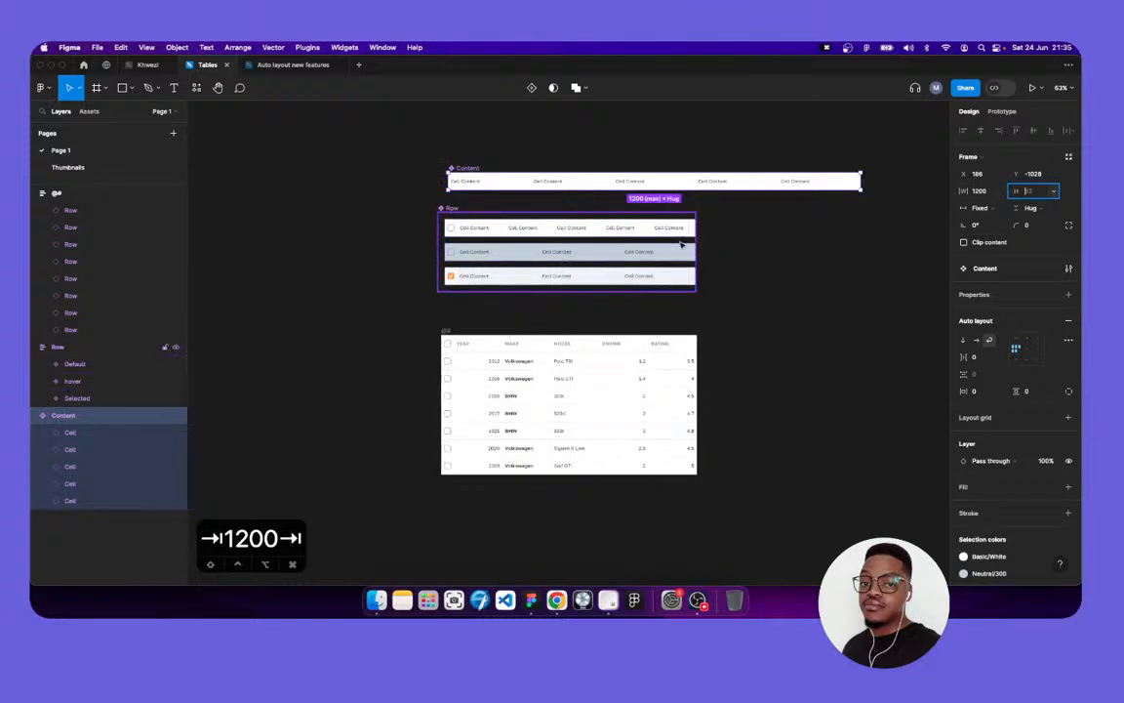
click(616, 237)
key(shift+a)
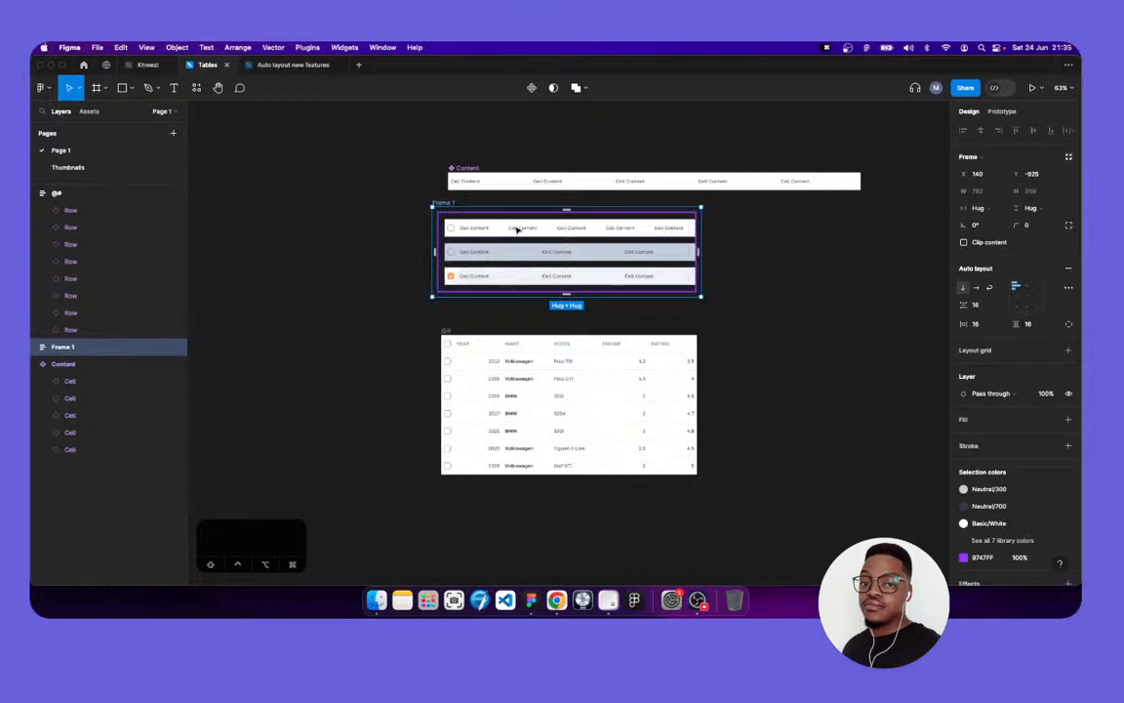
key(super+z)
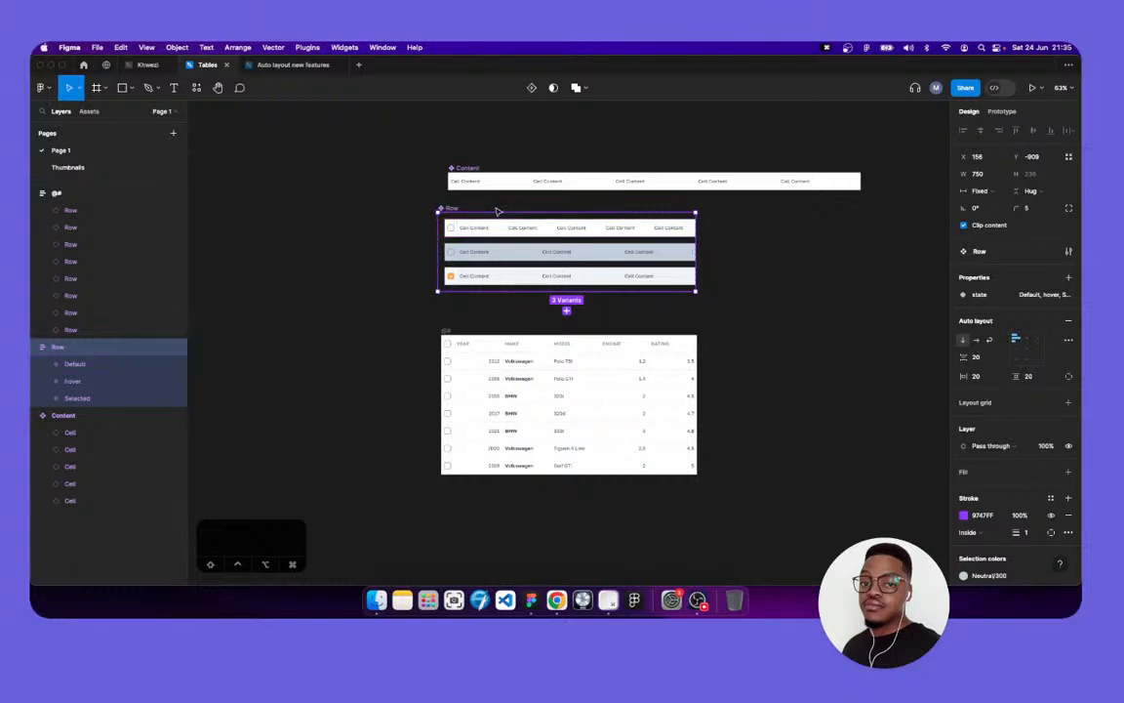
Set the Row component set's width to hug its contents and turn off content clipping
key(Escape)
click(442, 208)
key(Return)
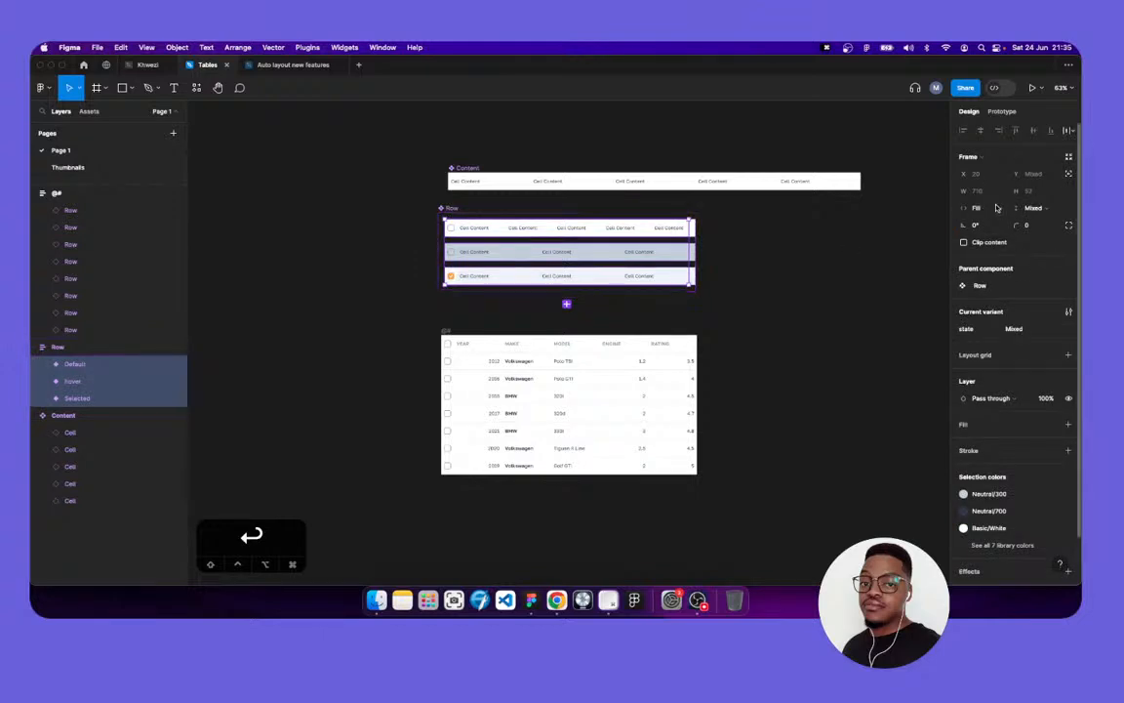
key(shift+Return)
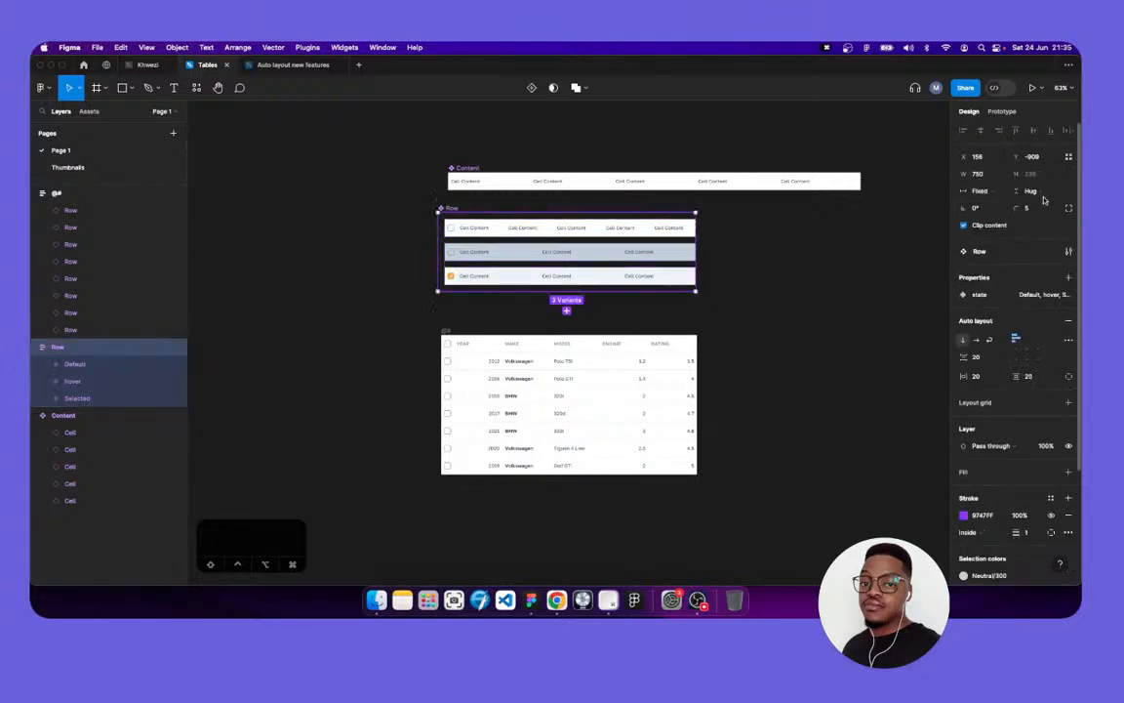
click(1008, 194)
click(999, 202)
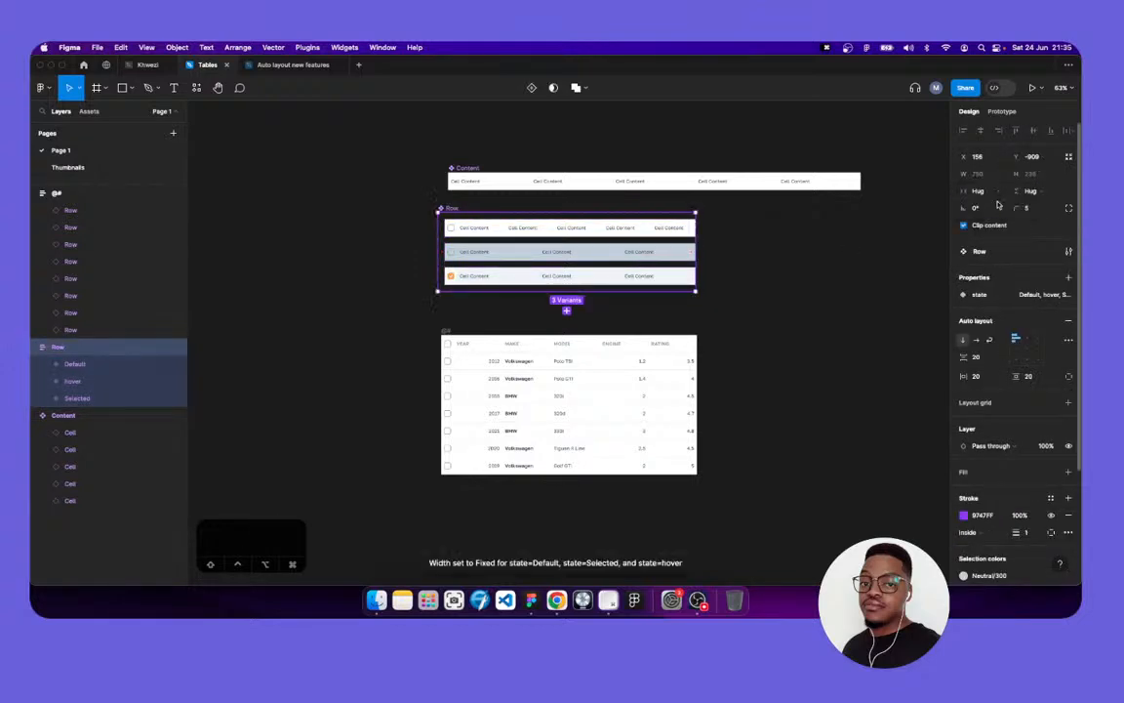
click(965, 226)
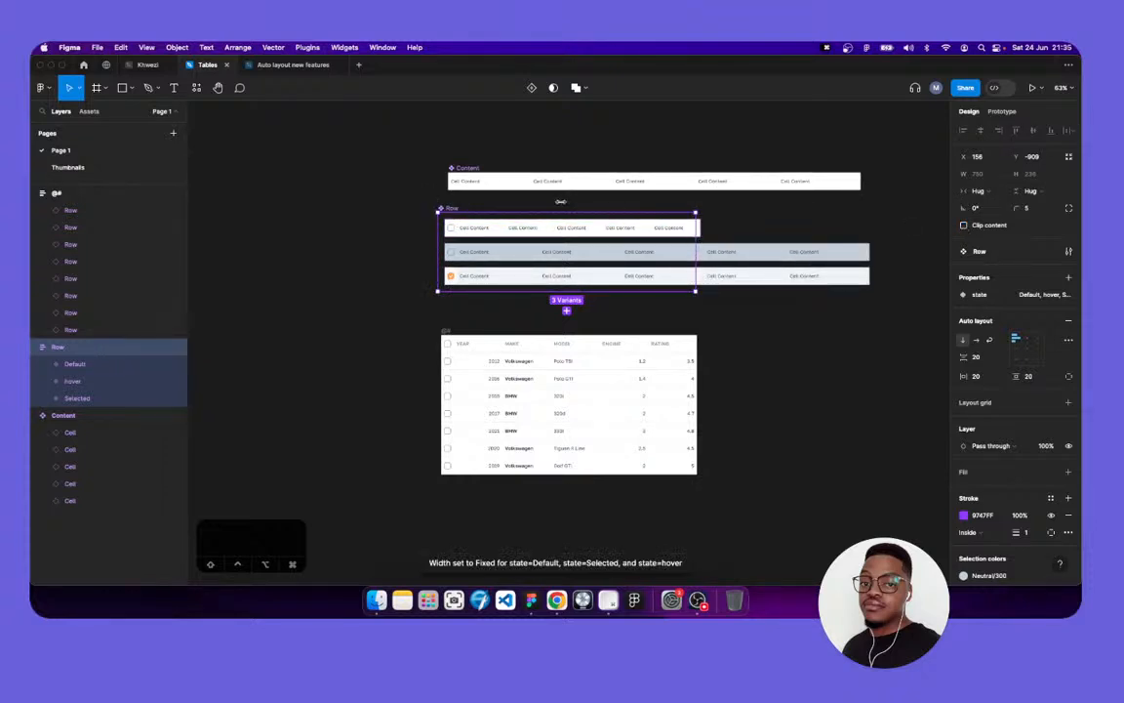
Switch the Row component set's auto layout to wrap and set its vertical gap to 24
click(535, 196)
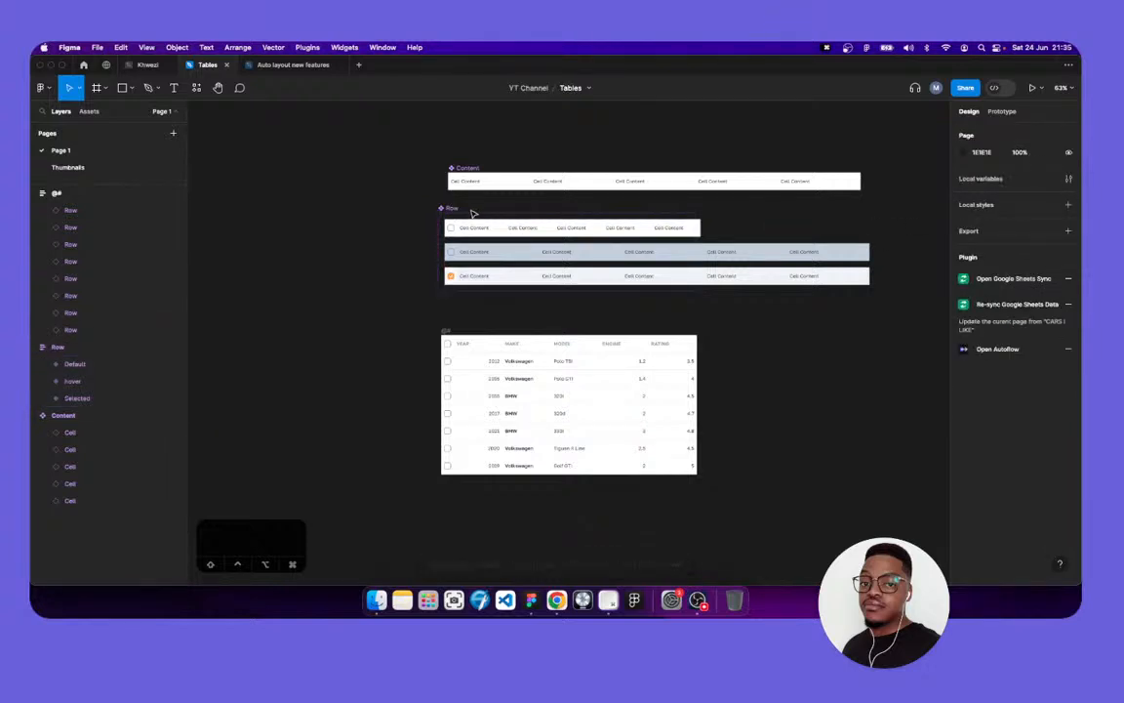
click(452, 210)
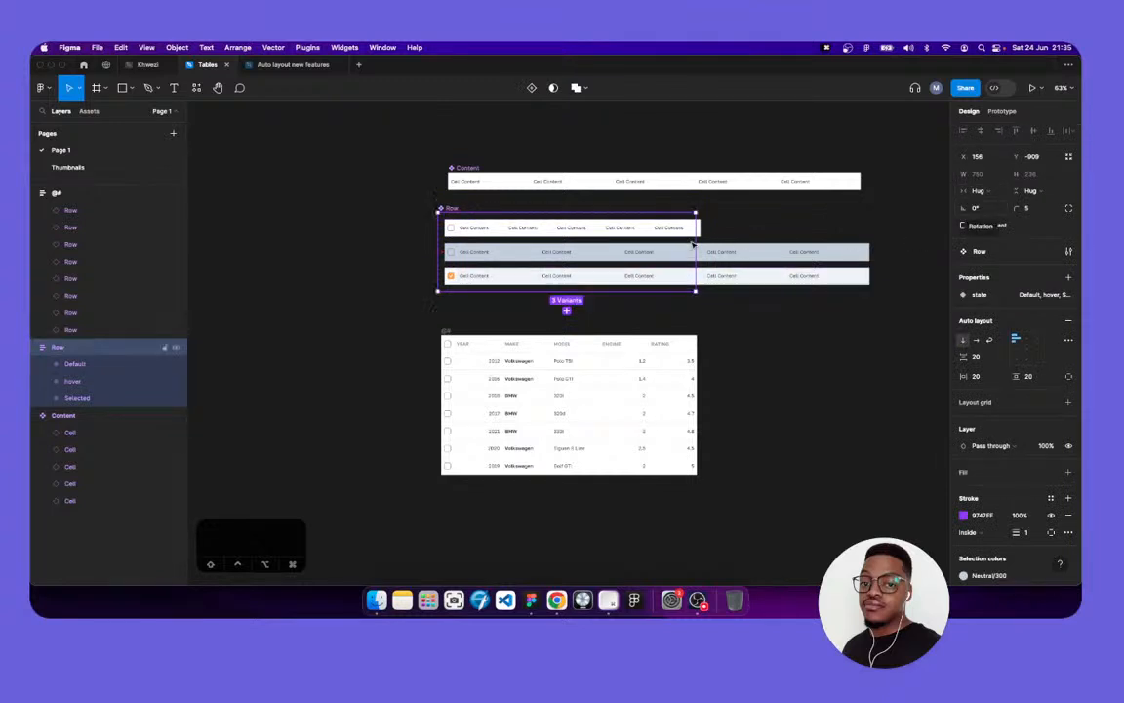
click(992, 340)
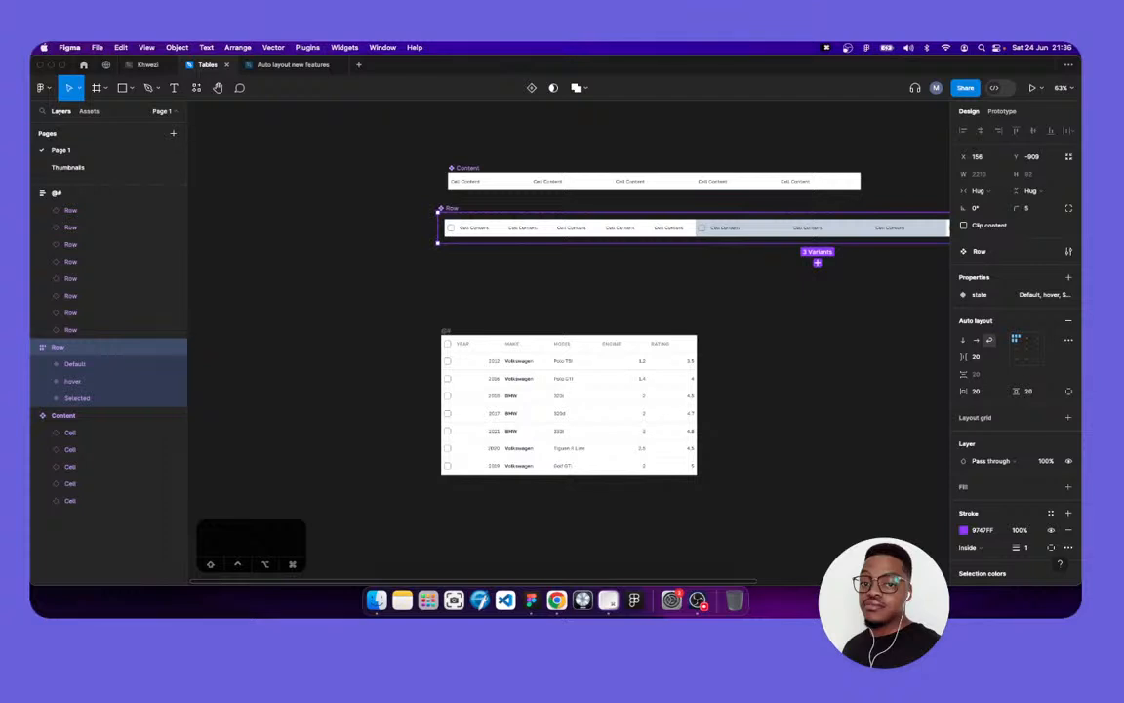
scroll(662, 256, right, 6)
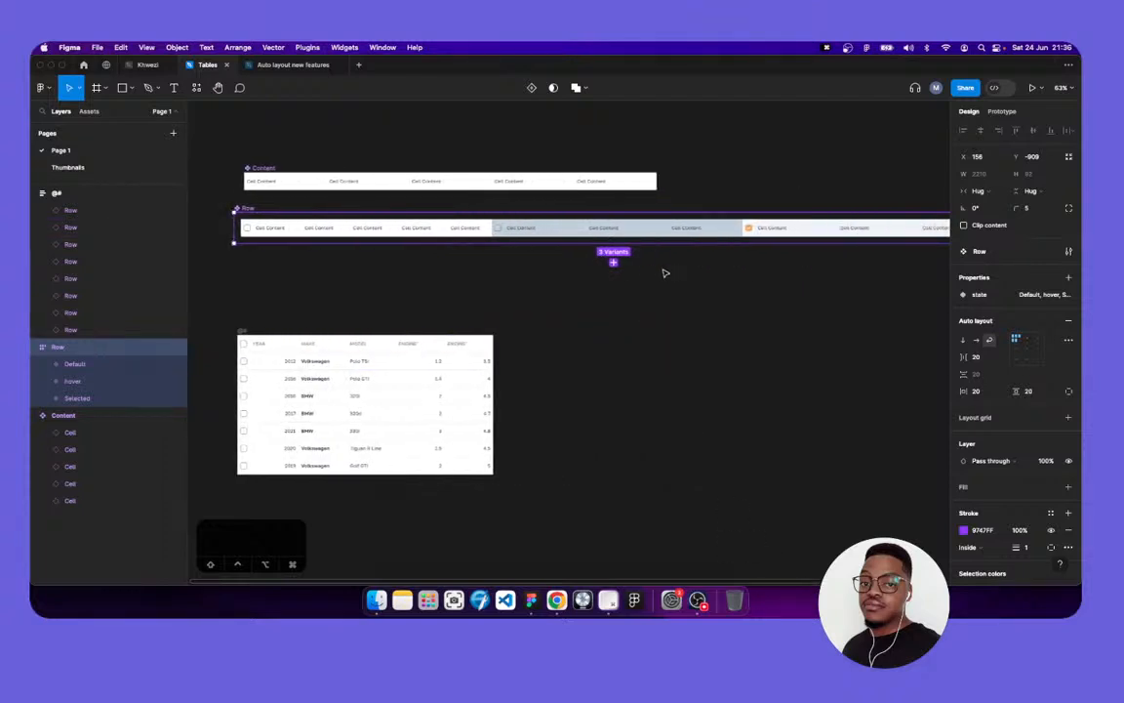
scroll(664, 273, right, 3)
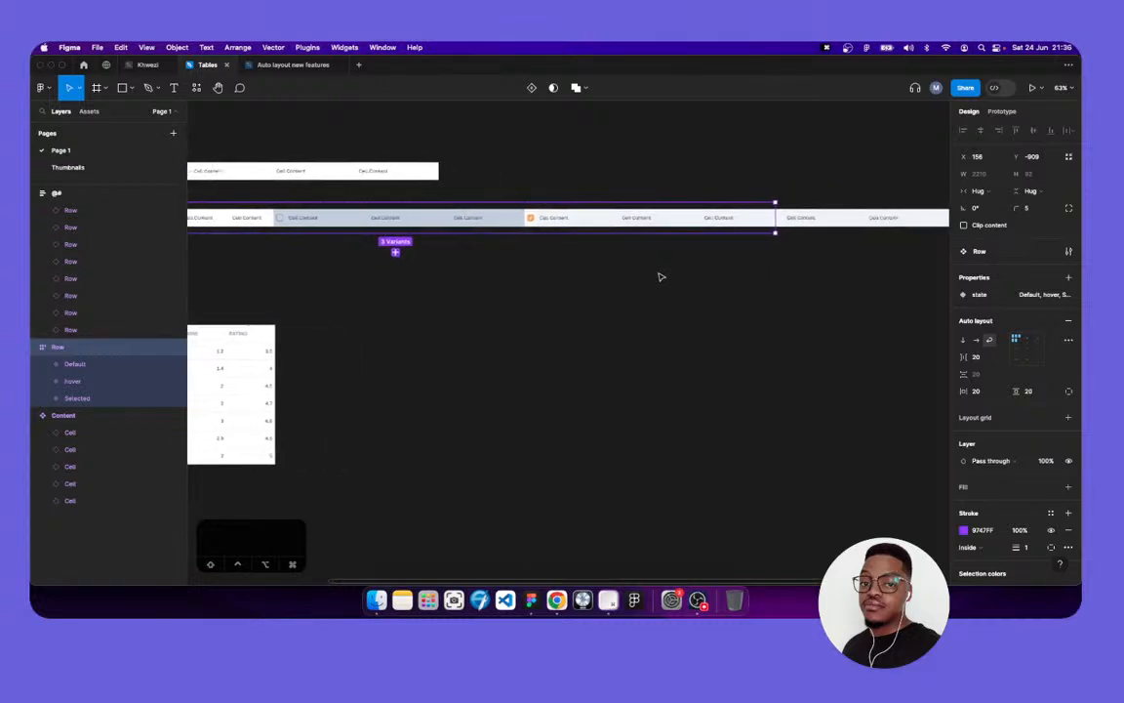
click(976, 374)
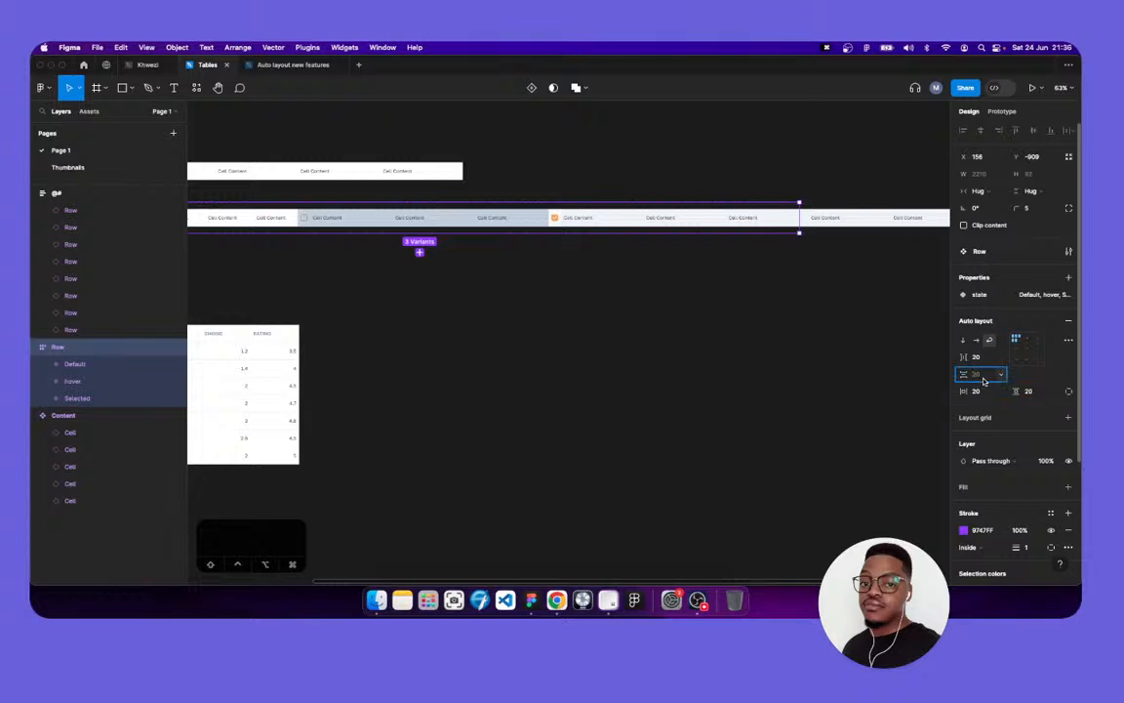
text(24)
key(Tab)
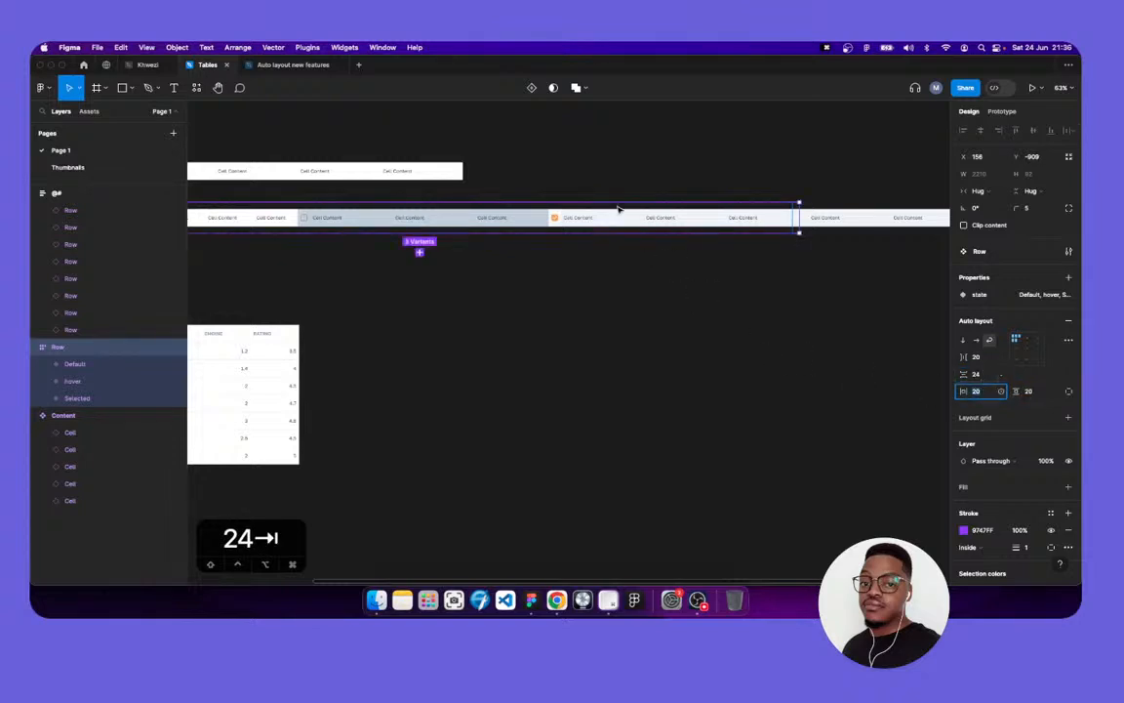
Set the width of the Selected variant in the Row component set to fill container
click(673, 283)
click(645, 209)
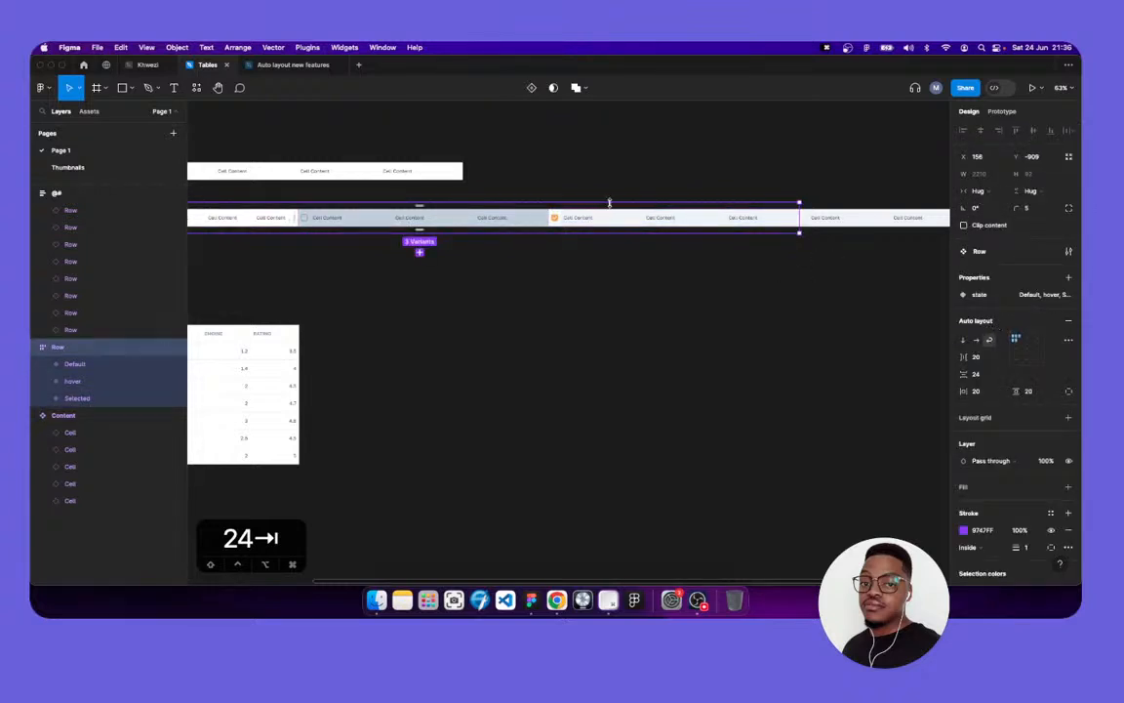
click(989, 193)
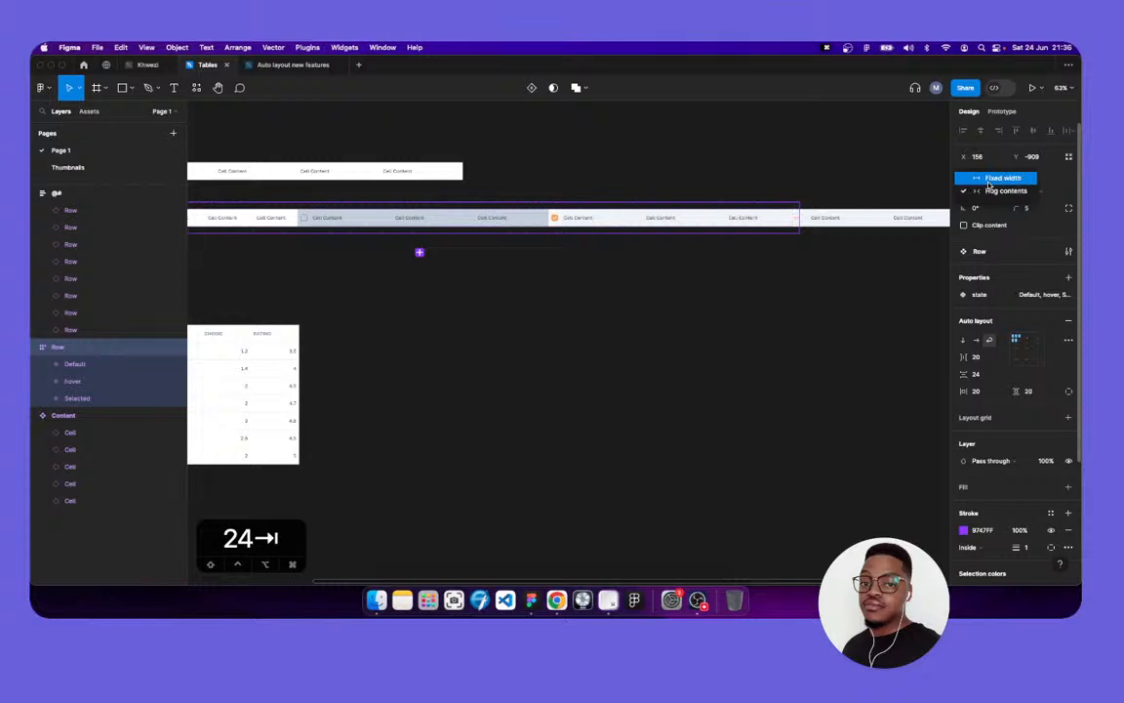
click(988, 193)
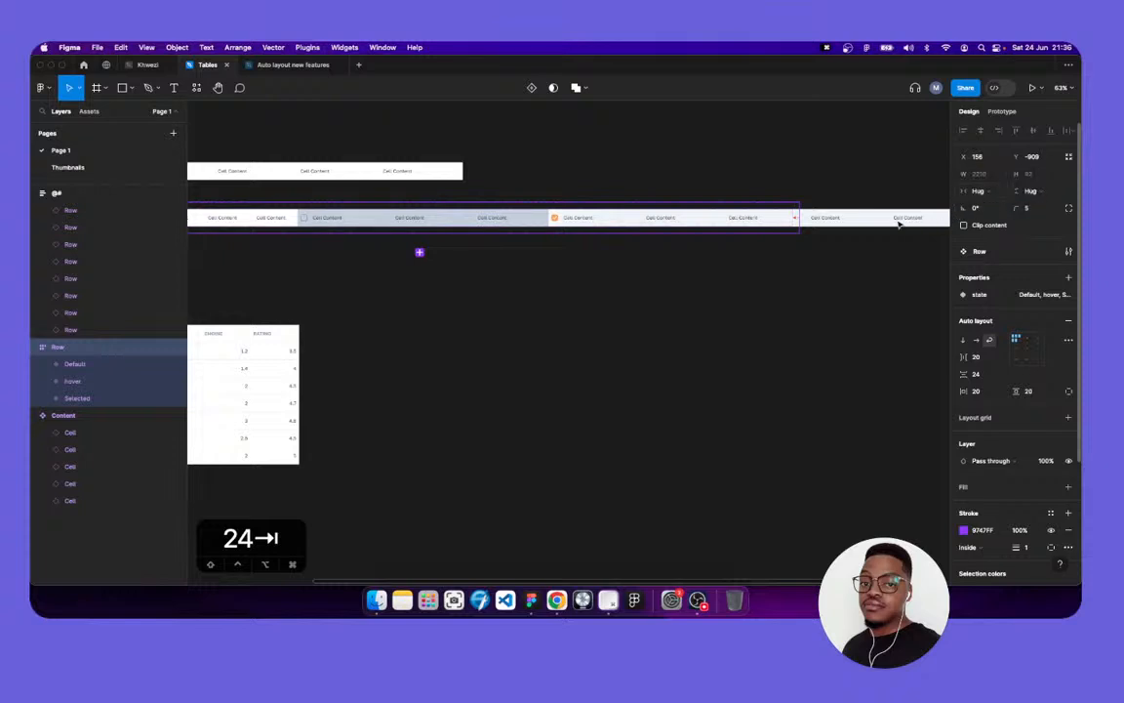
click(572, 224)
click(1004, 192)
click(1005, 221)
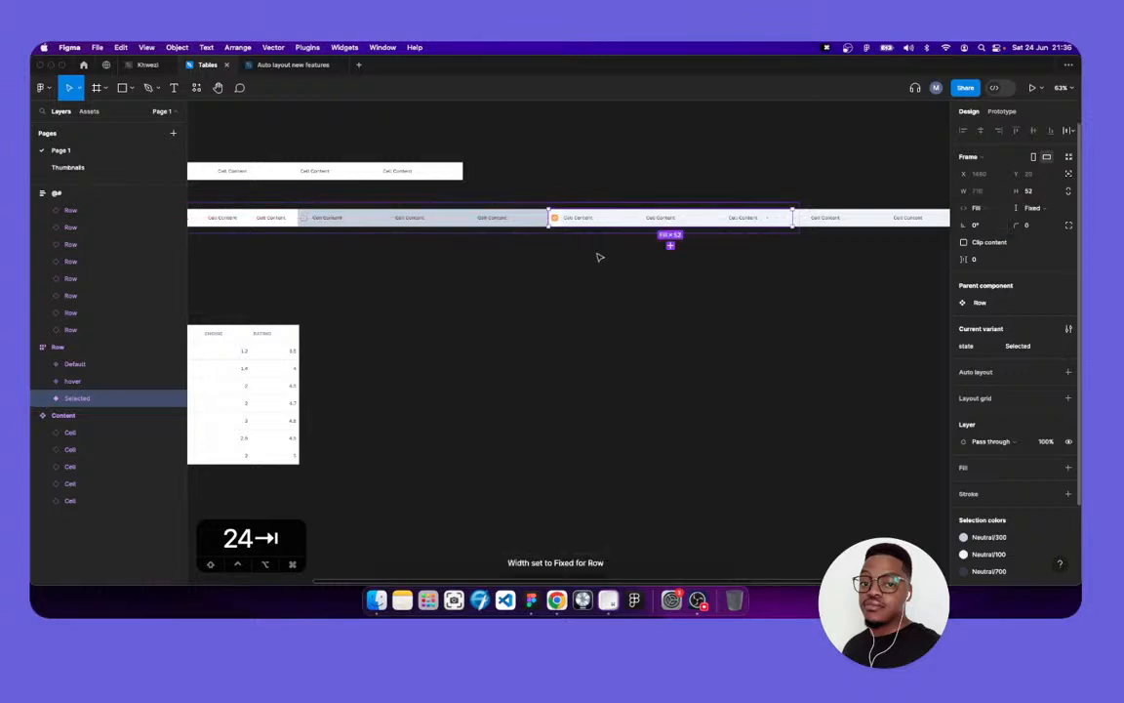
click(603, 293)
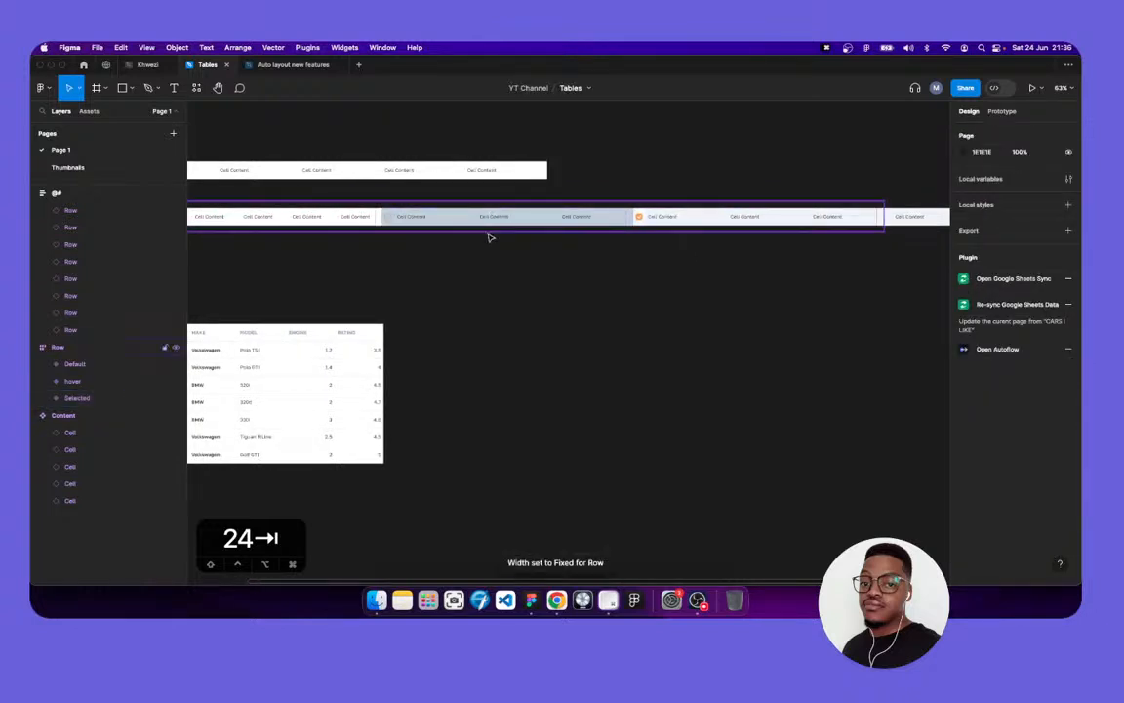
click(491, 237)
key(Return)
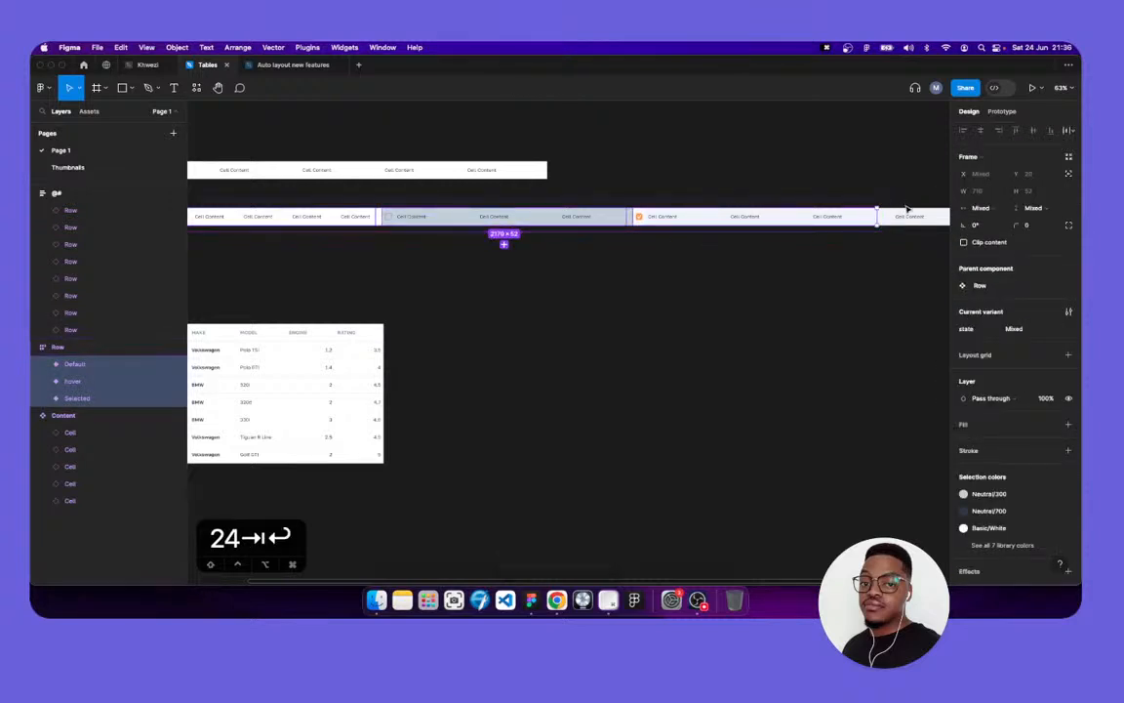
click(981, 208)
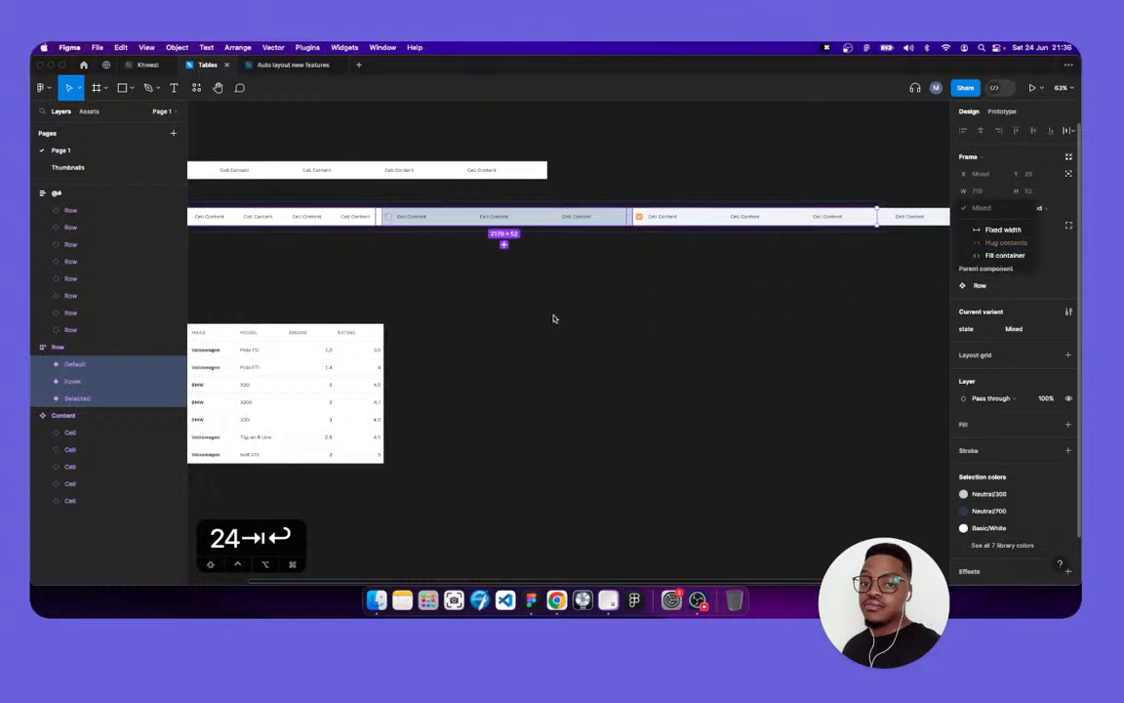
key(Escape)
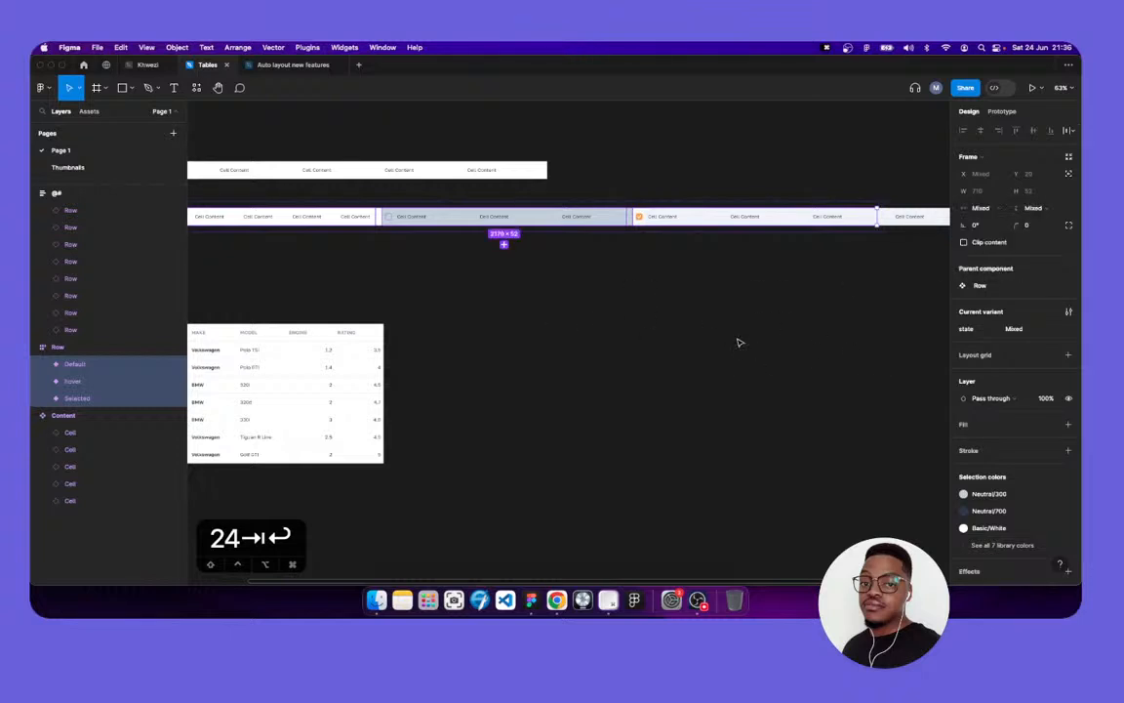
key(Escape)
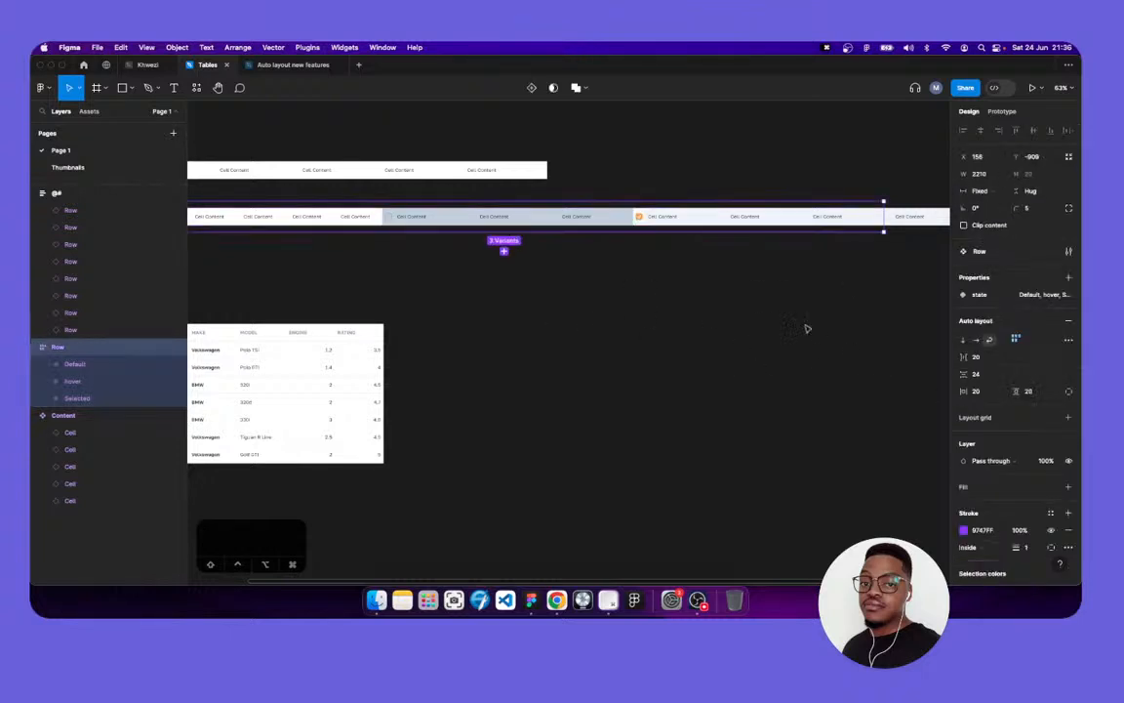
Switch the Row component set's auto layout to a vertical direction and select its Selected variant
click(962, 340)
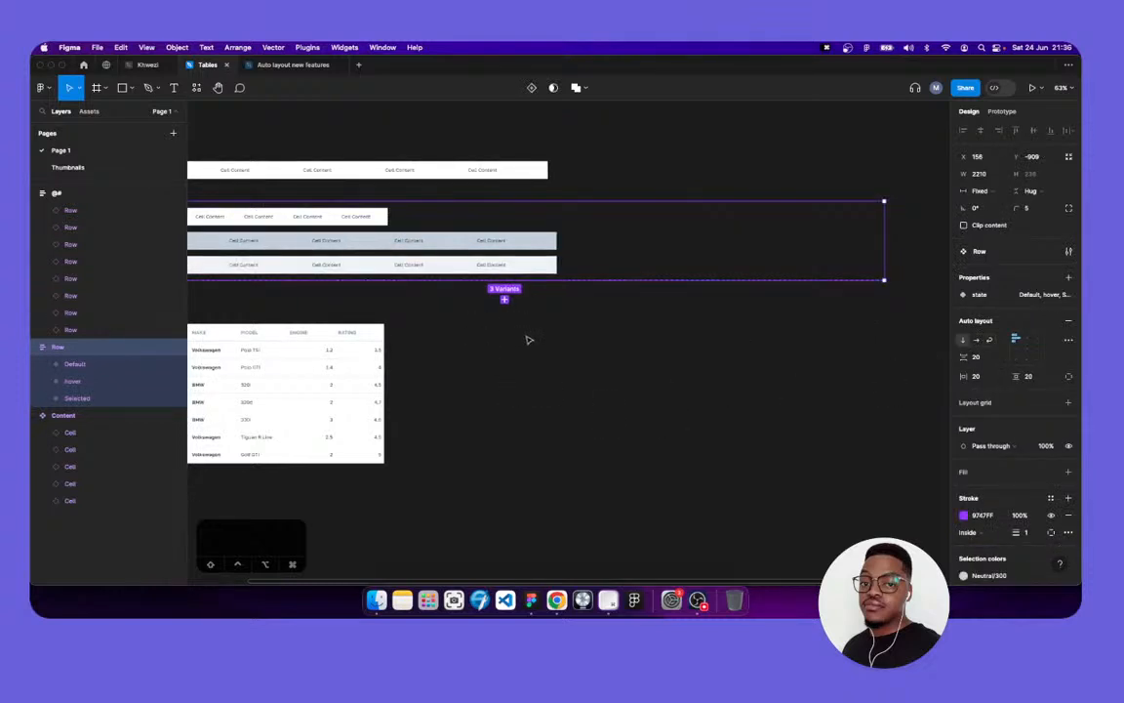
scroll(534, 303, left, 3)
key(Escape)
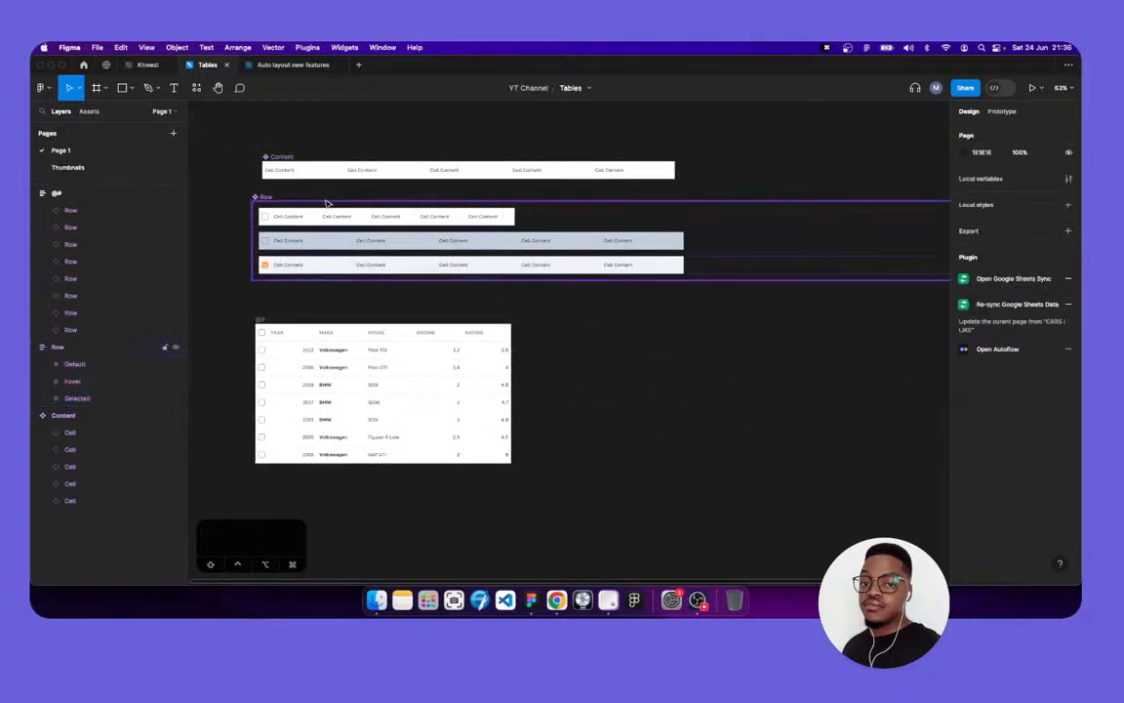
click(391, 217)
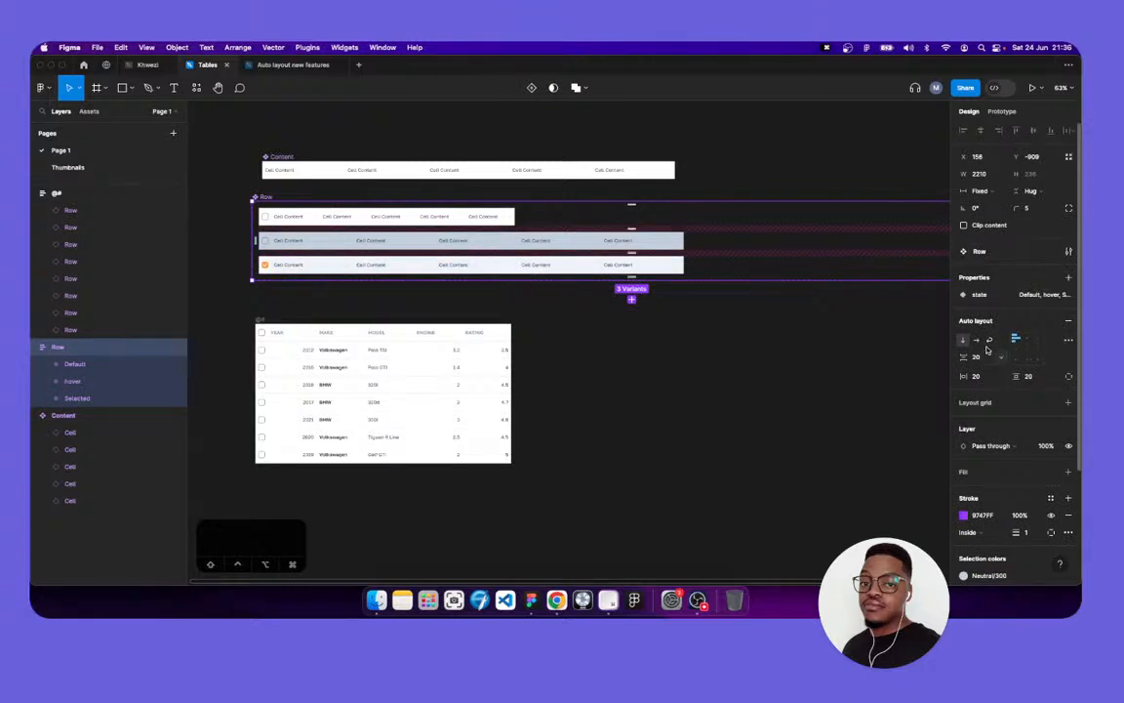
click(716, 257)
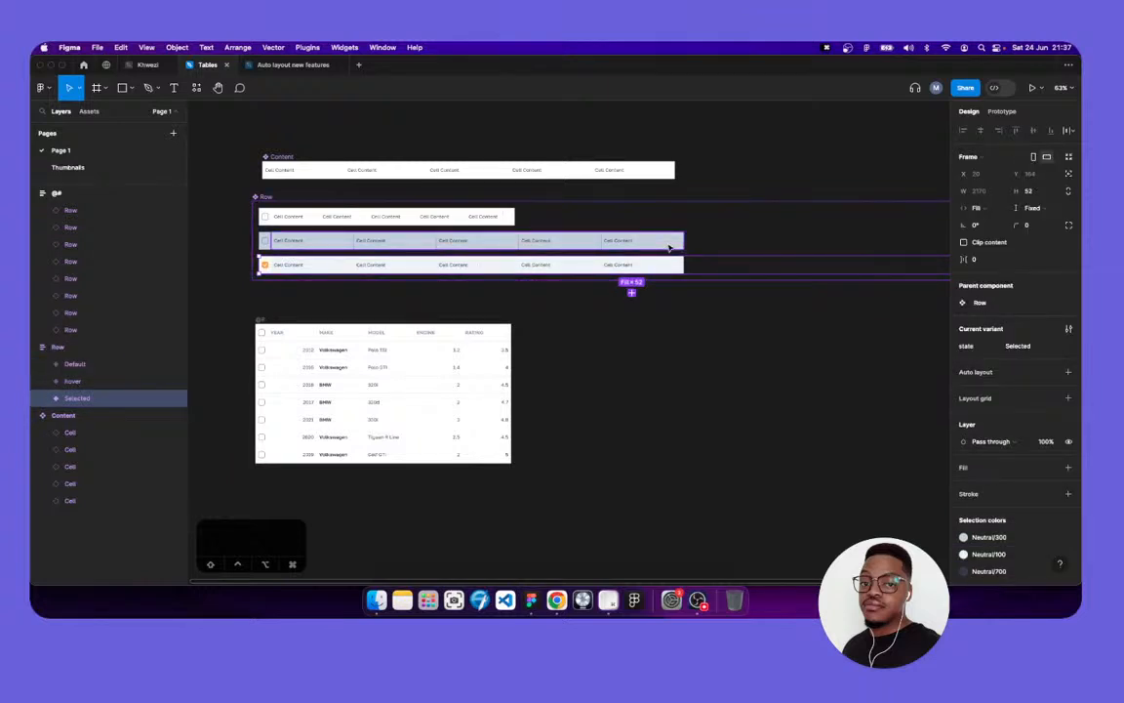
Set the width of both the Content and Cell layers inside the Row's Selected variant to hug contents
double_click(684, 251)
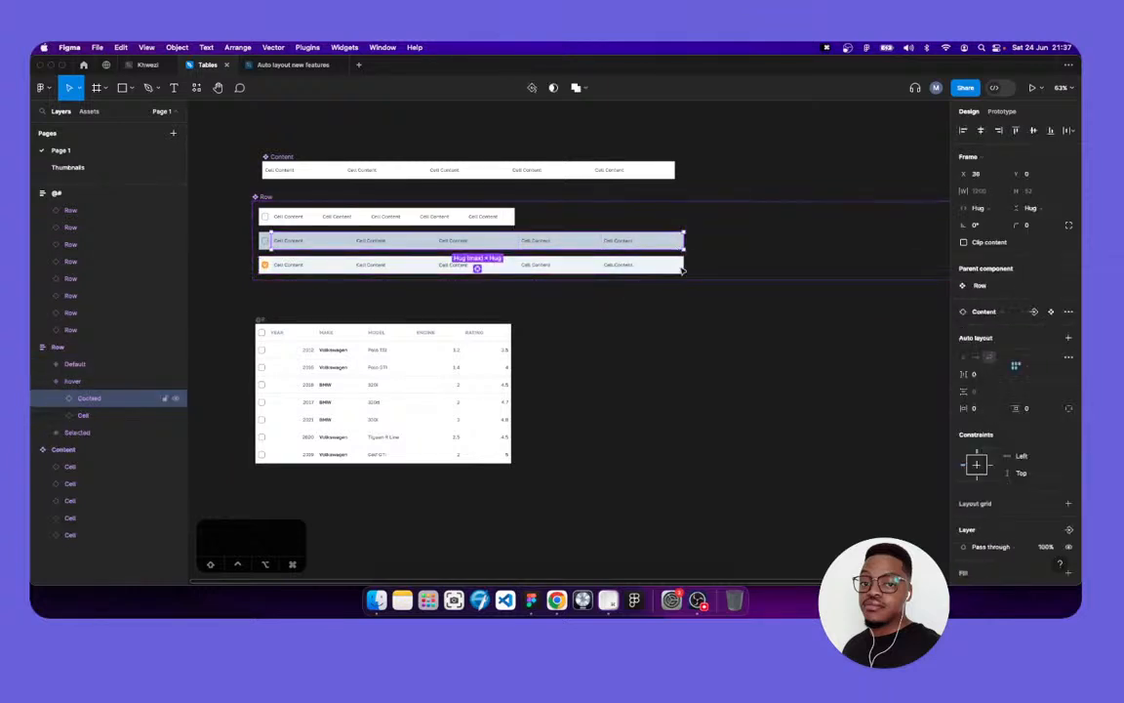
click(686, 270)
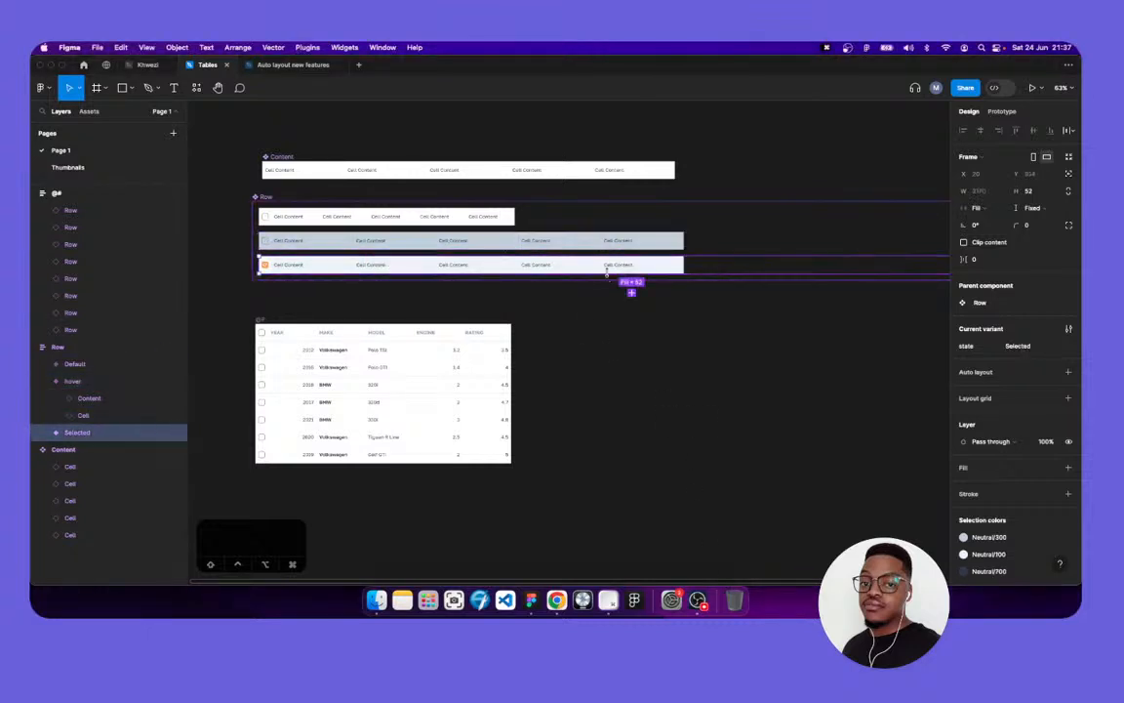
key(Return)
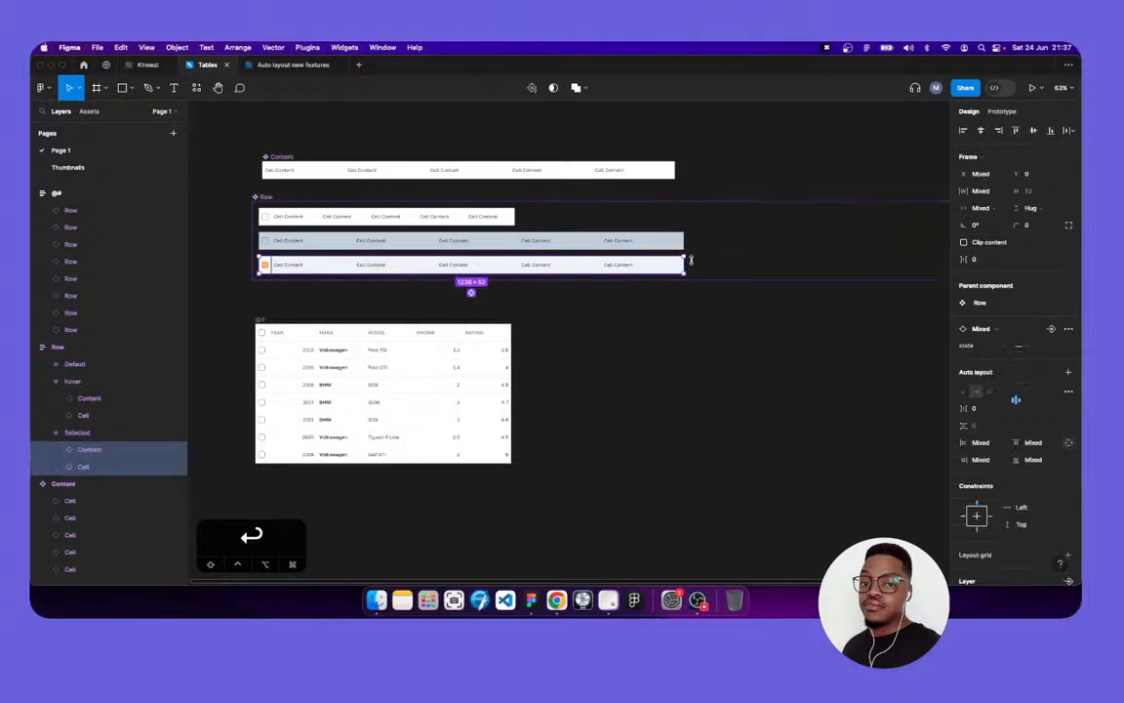
click(991, 211)
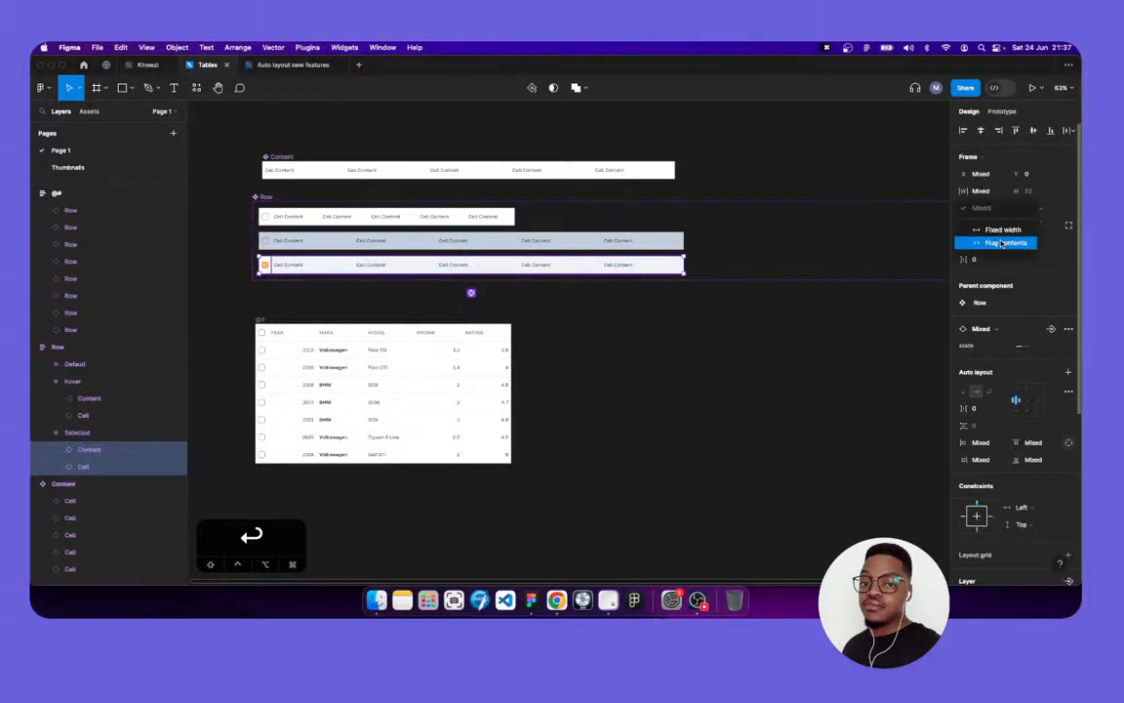
click(1002, 243)
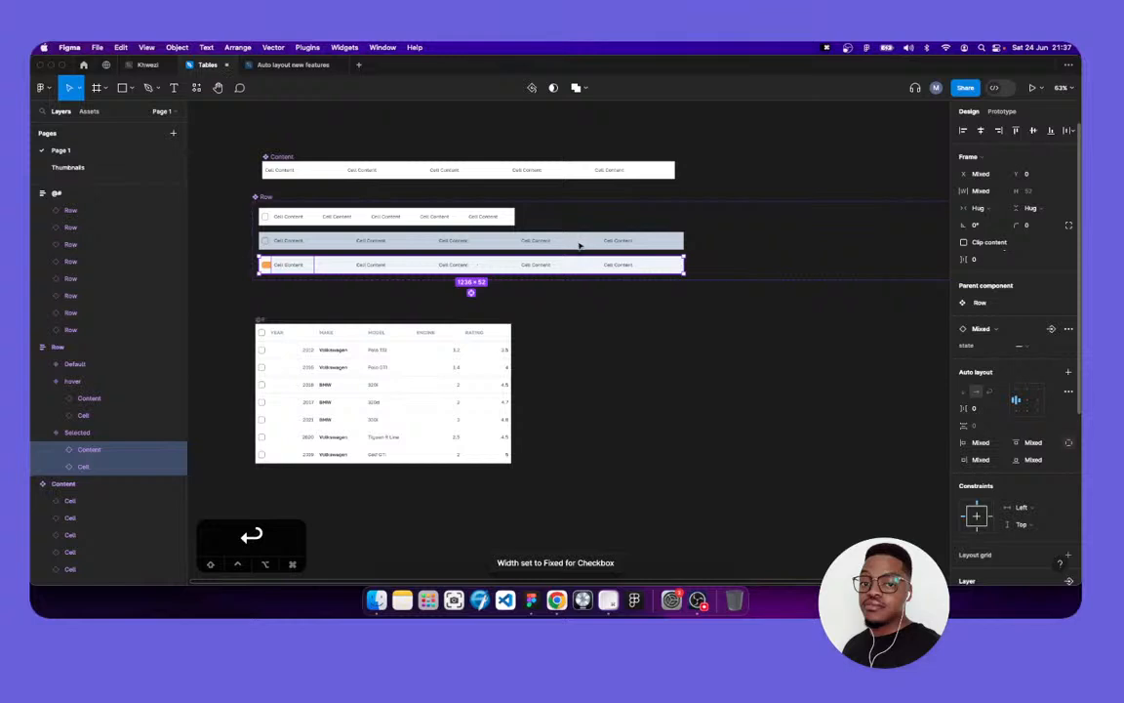
Check the width sizing options of the checkbox Cell in the Row's Selected variant
click(73, 451)
scroll(295, 206, up, 3)
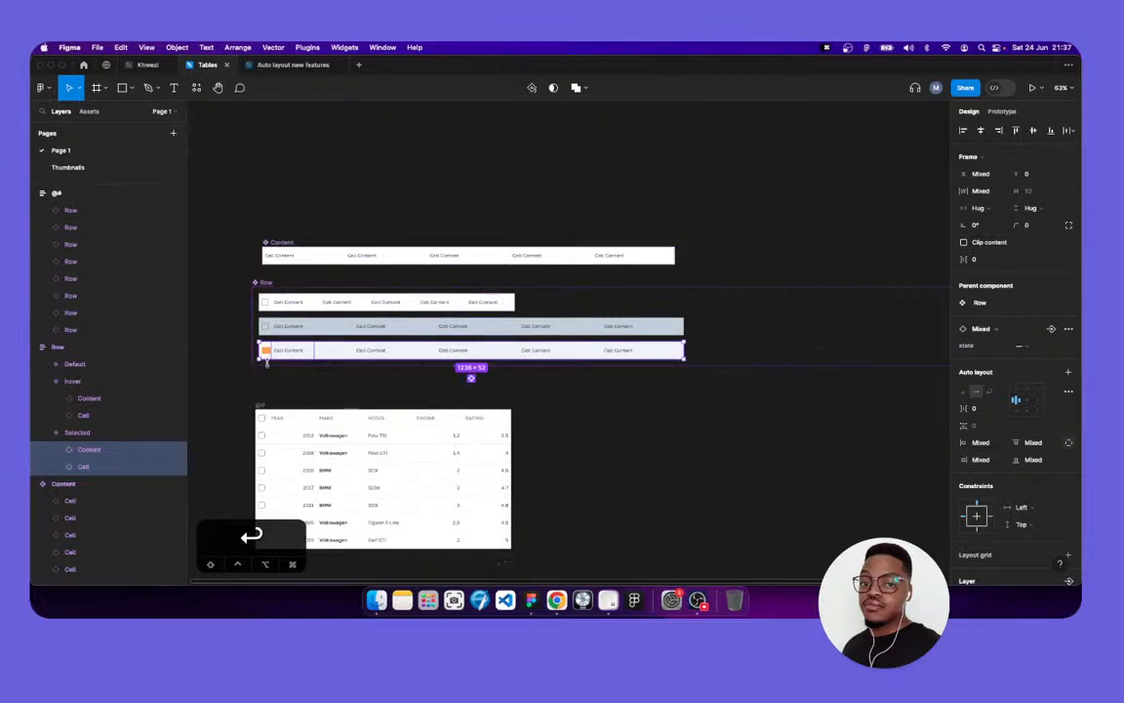
click(94, 469)
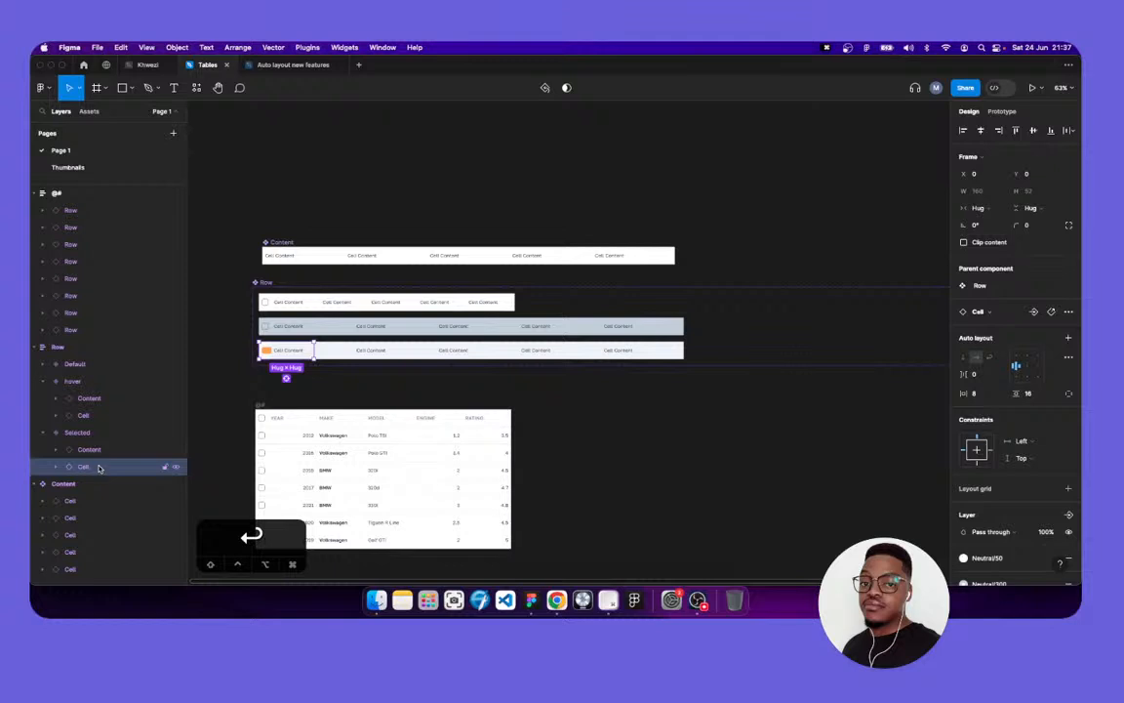
click(978, 208)
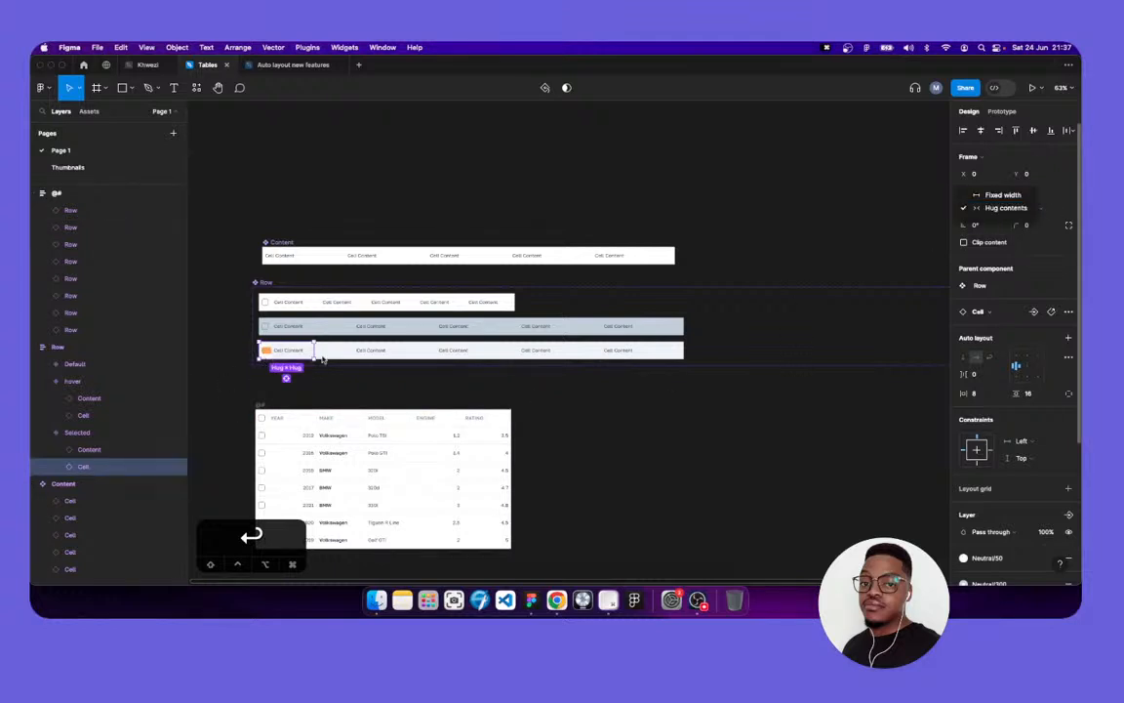
click(439, 404)
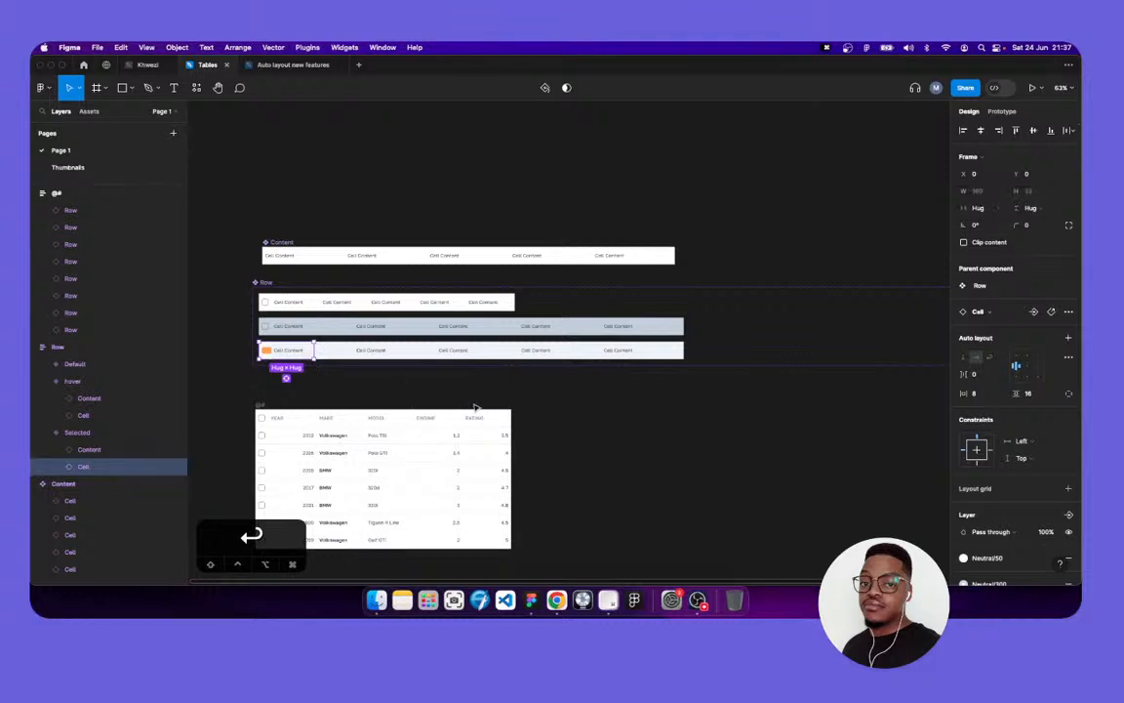
Examine the width sizing of the Row's Default variant and of its Cell and Content layers
click(234, 322)
scroll(292, 325, left, 2)
scroll(395, 318, up, 5)
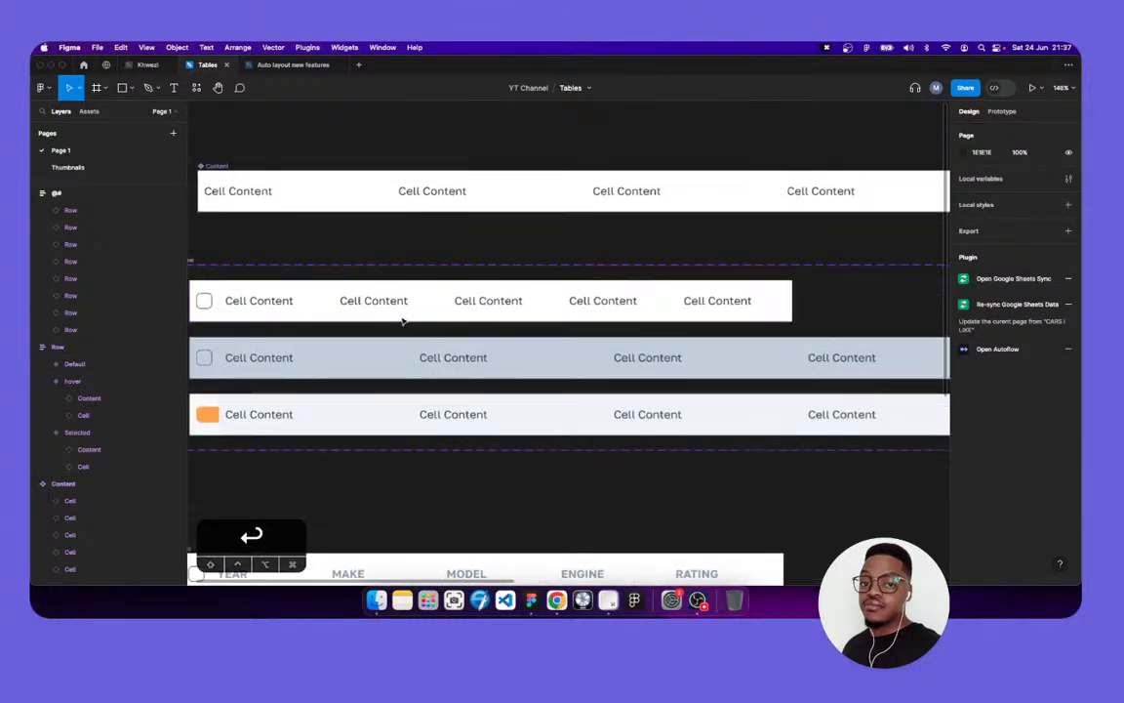
click(466, 301)
double_click(455, 302)
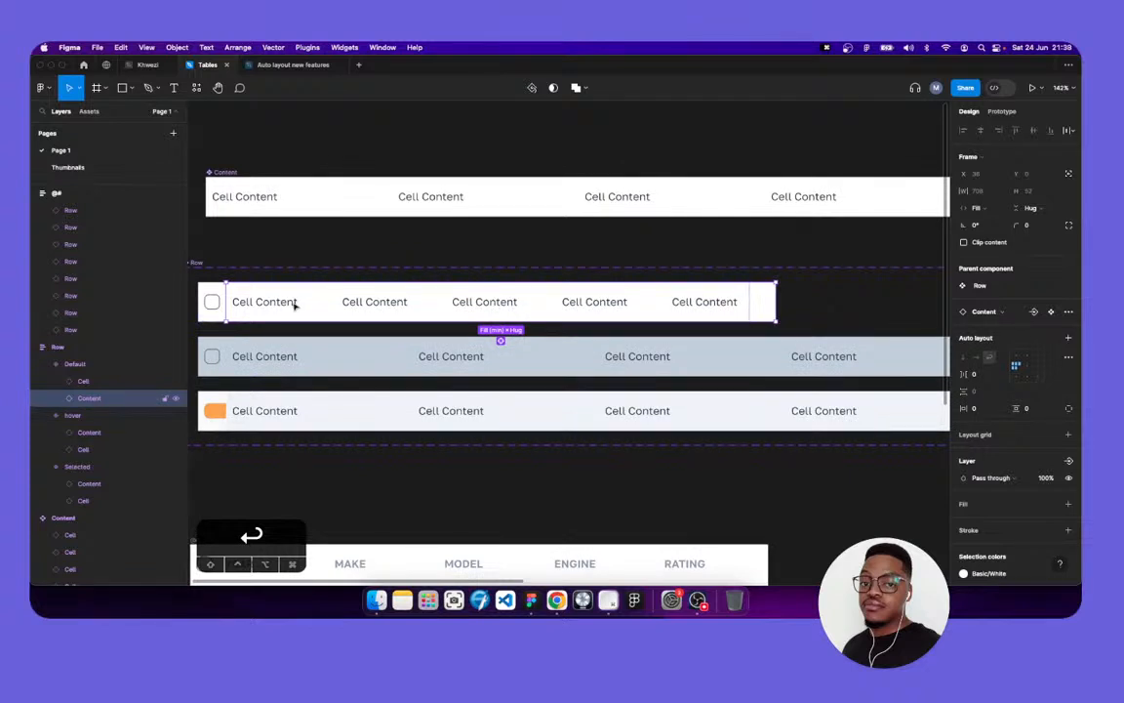
key(Escape)
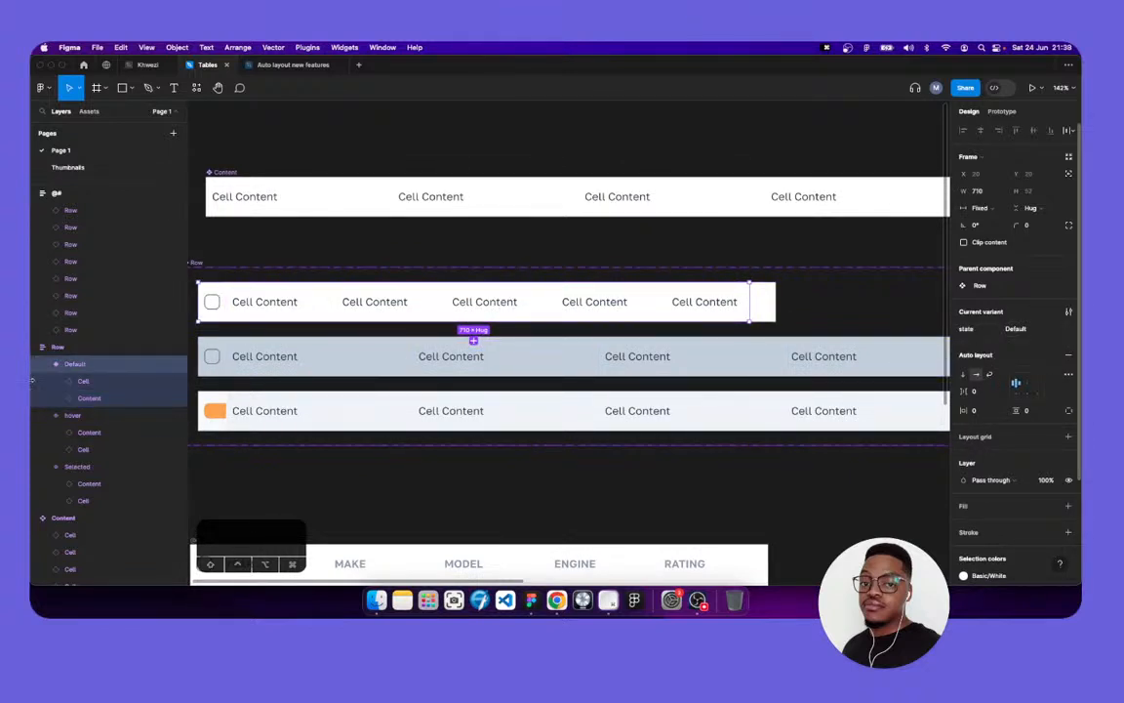
click(97, 381)
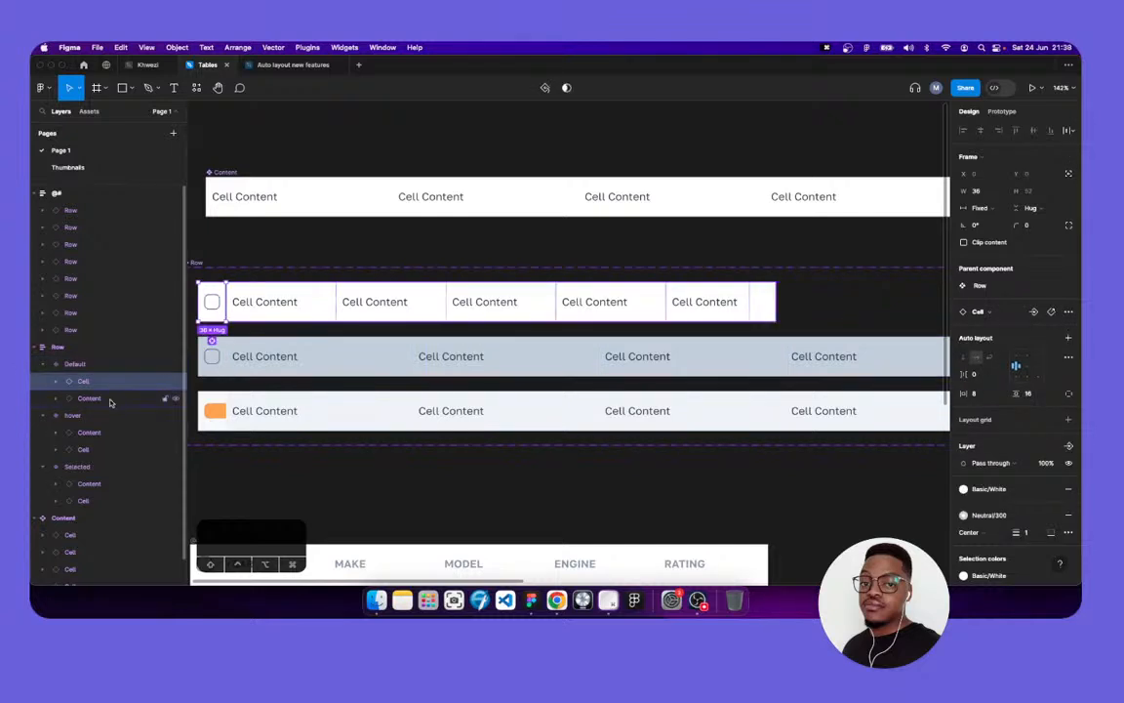
click(110, 399)
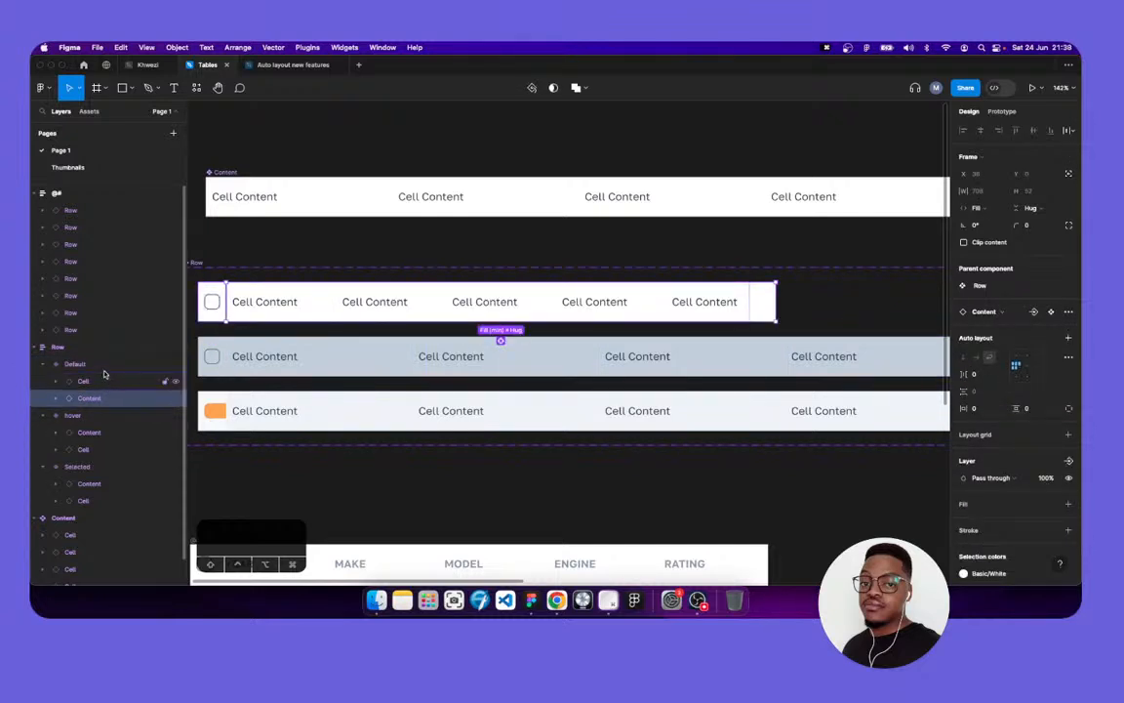
click(105, 370)
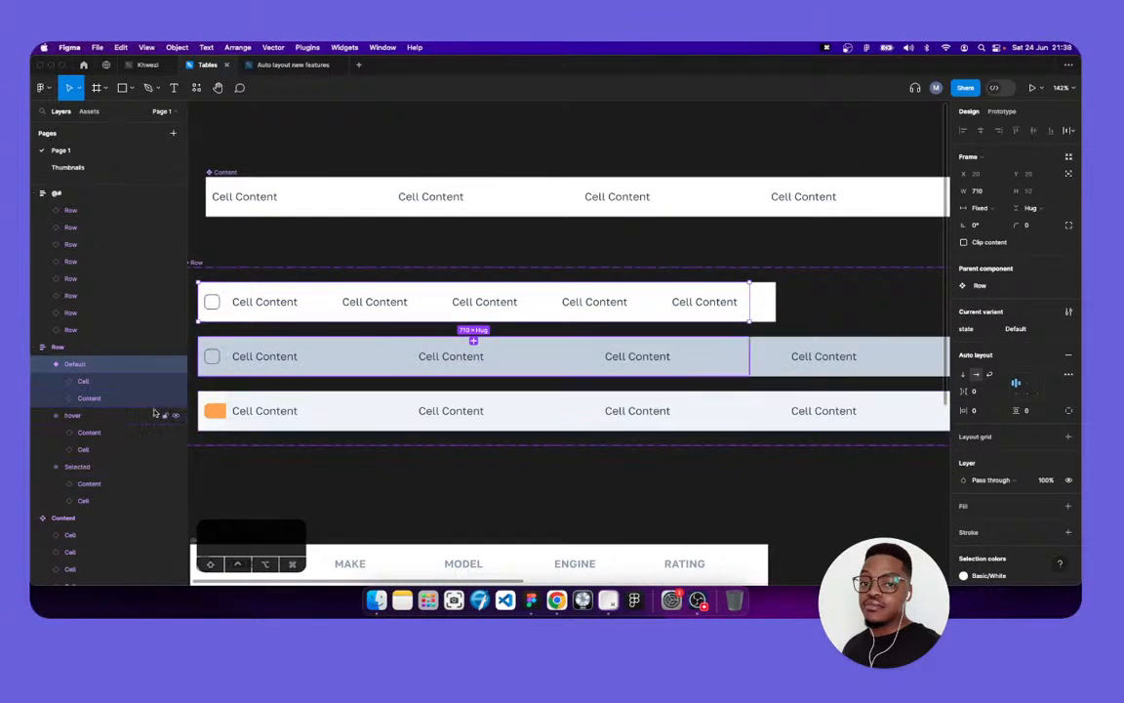
click(113, 398)
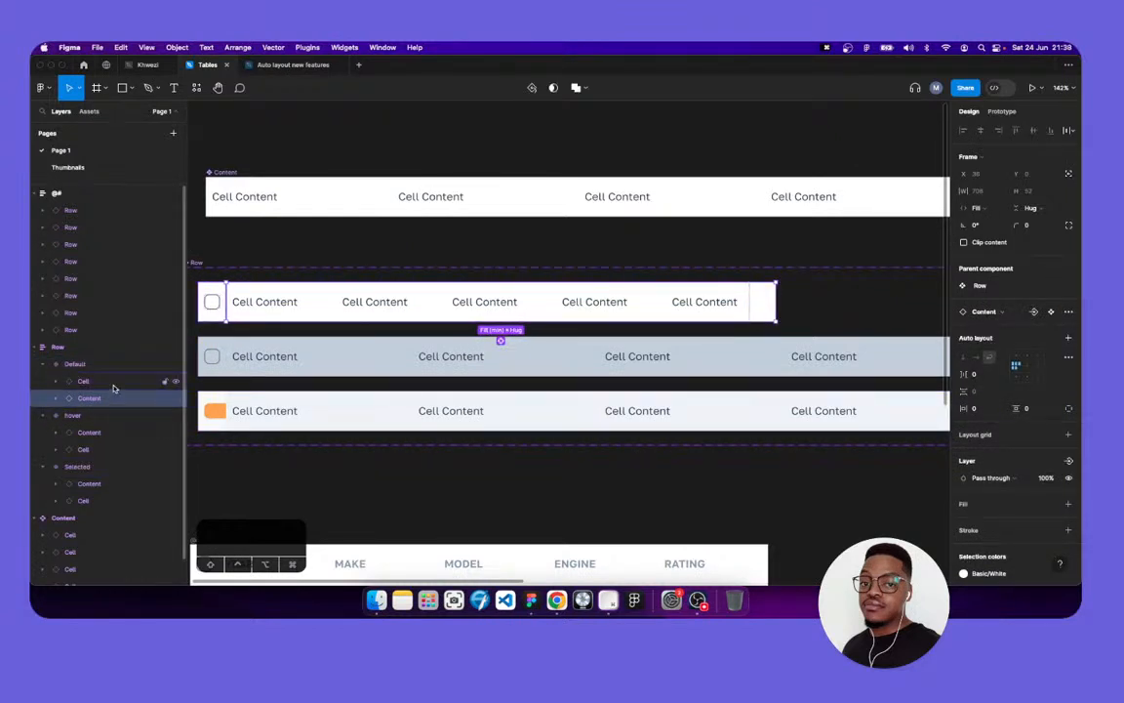
click(113, 383)
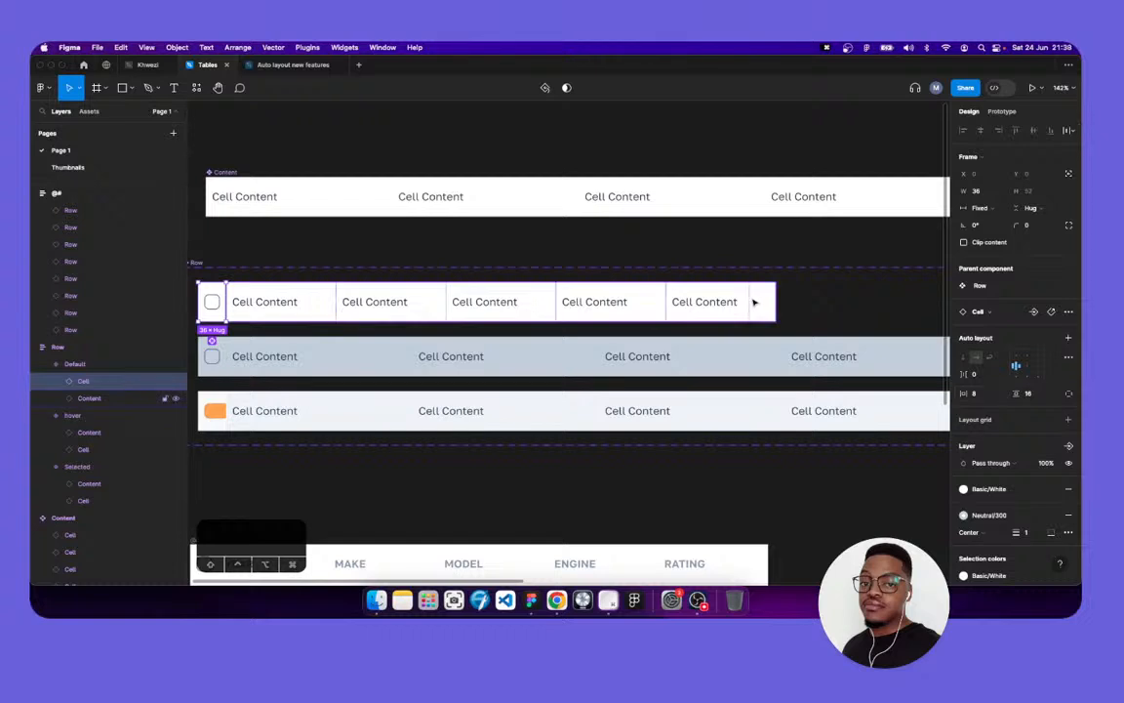
Check the Content layer in the Row's hover variant and set the hover variant's width to fill container
click(517, 373)
scroll(536, 374, right, 5)
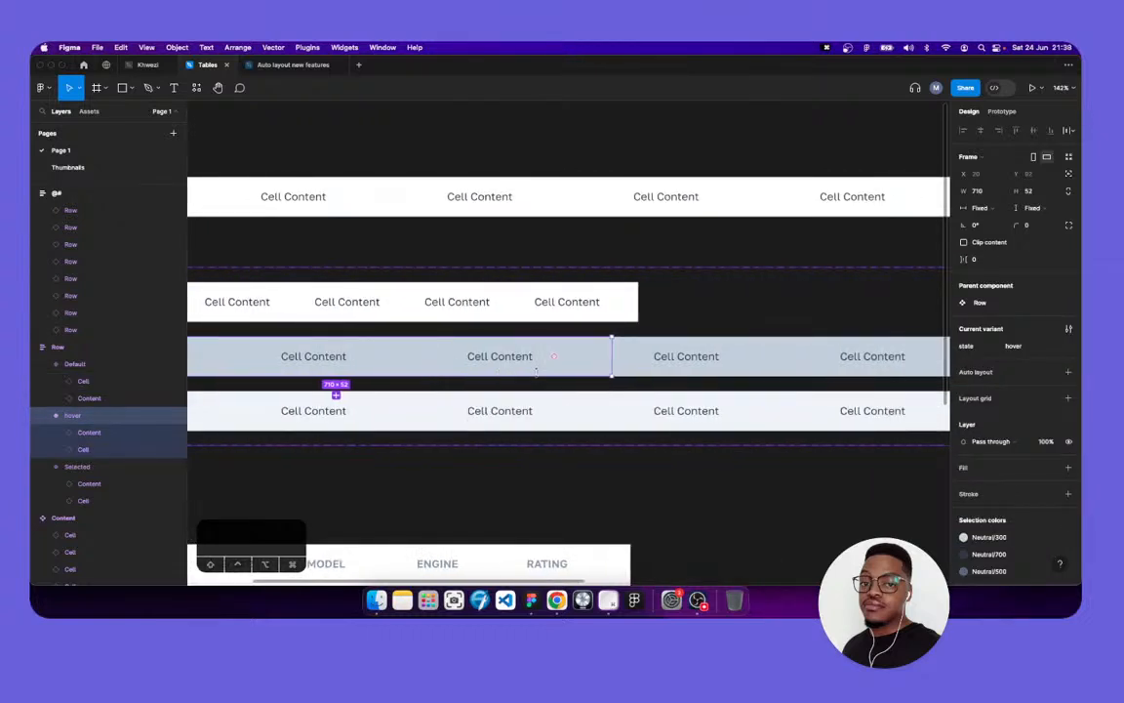
click(983, 208)
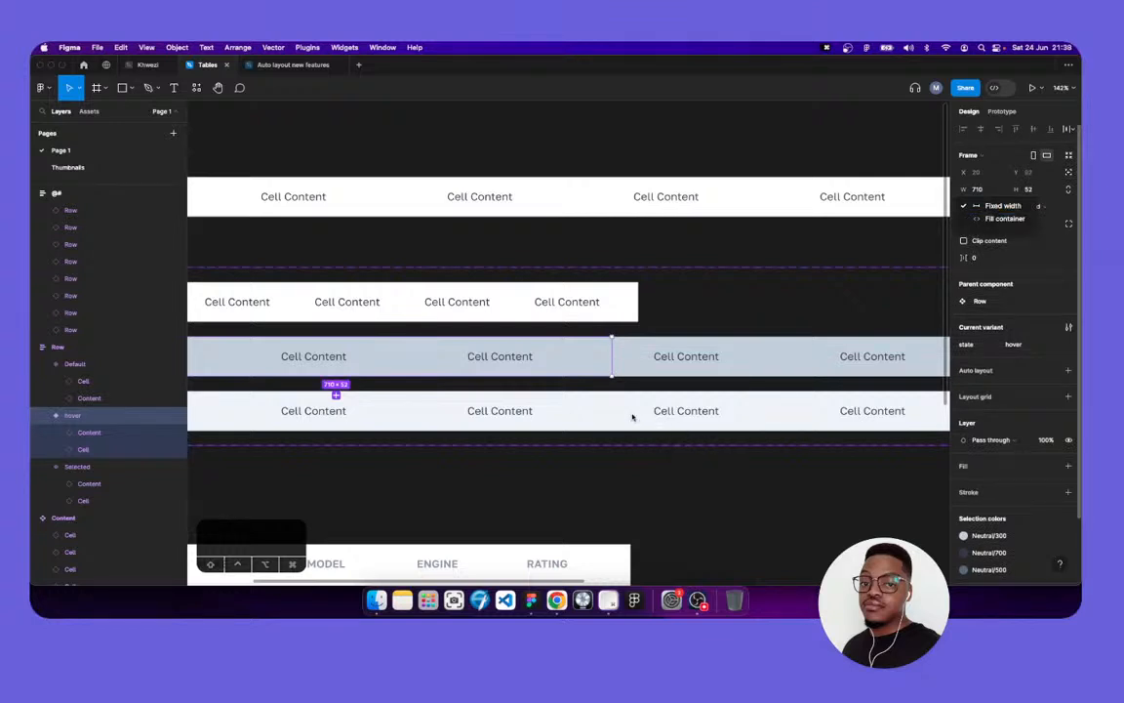
click(110, 438)
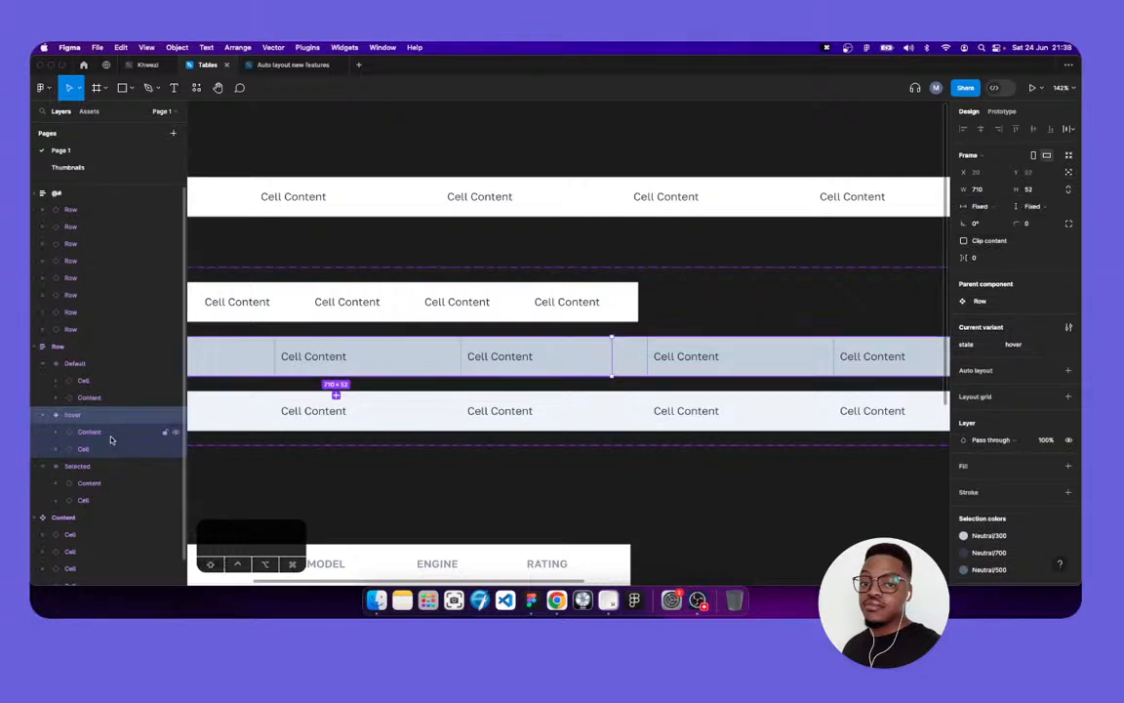
click(116, 438)
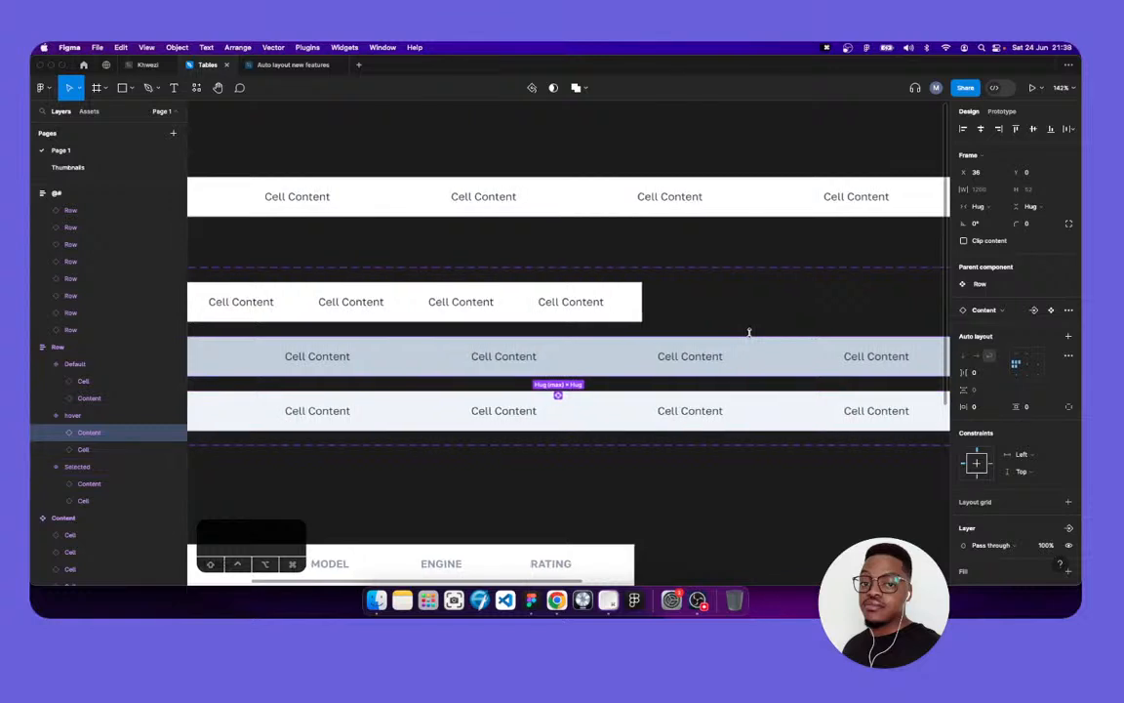
key(shift+1)
scroll(748, 332, up, 5)
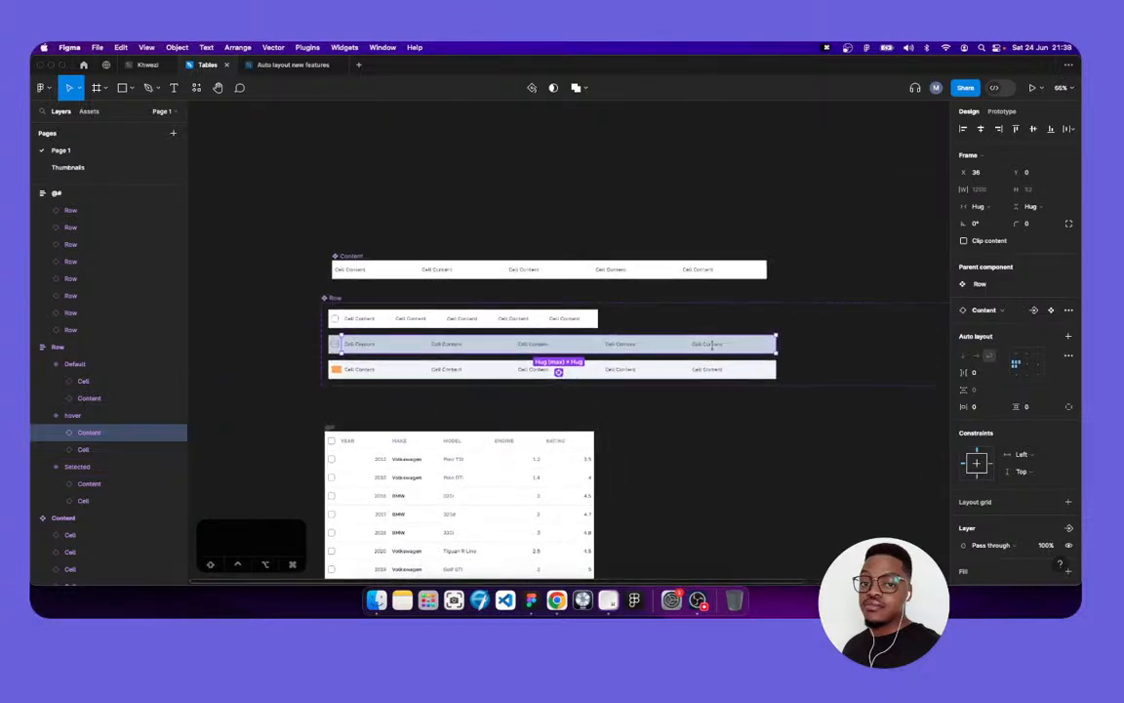
click(83, 417)
click(987, 207)
click(1001, 220)
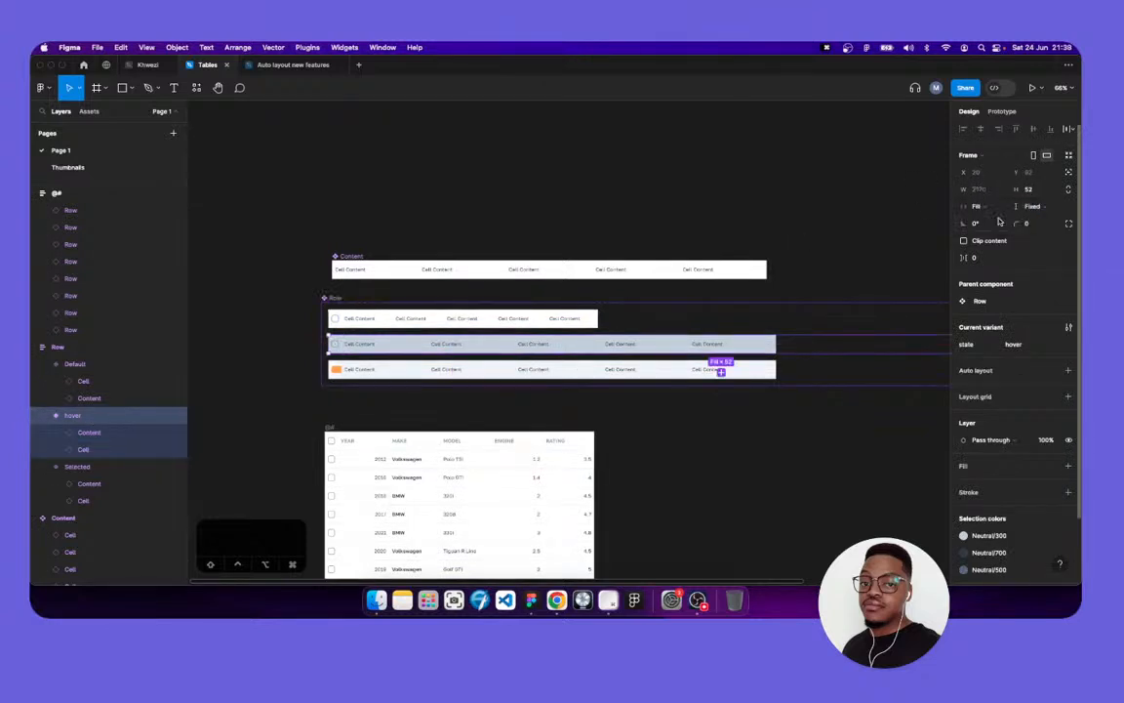
Set the width of the Row's Default variant to fill container
click(78, 364)
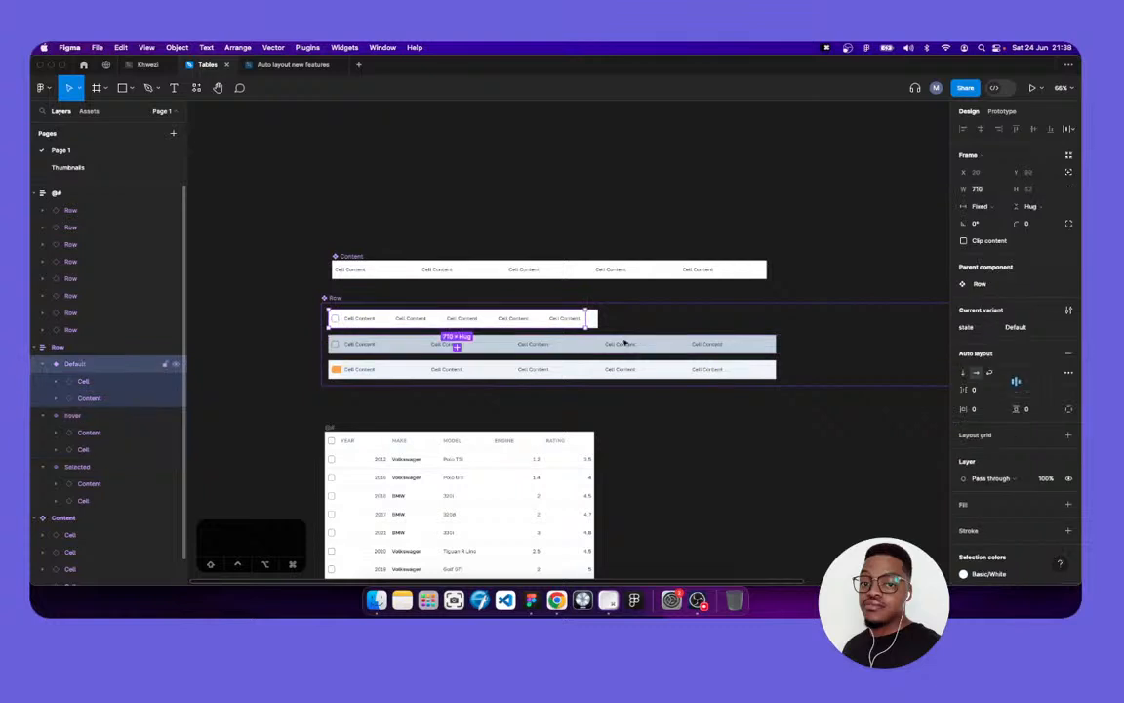
click(988, 206)
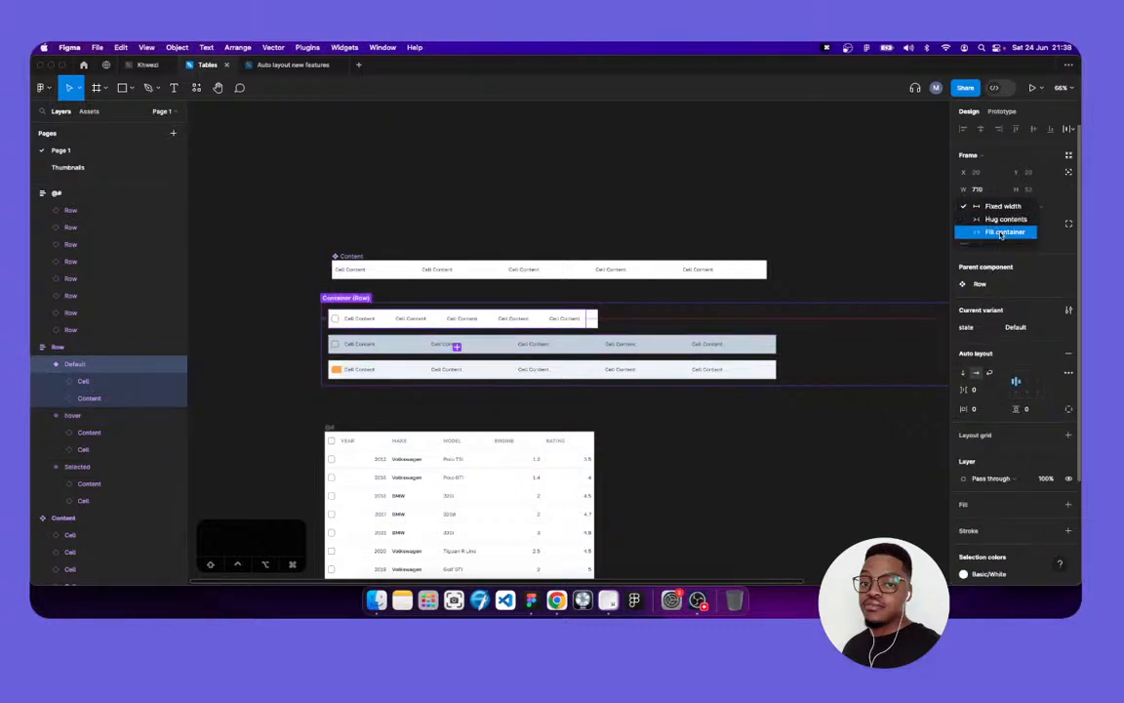
click(1005, 231)
Check the Selected variant's Content layer, then select its checkbox Cell and open the width sizing options
click(78, 466)
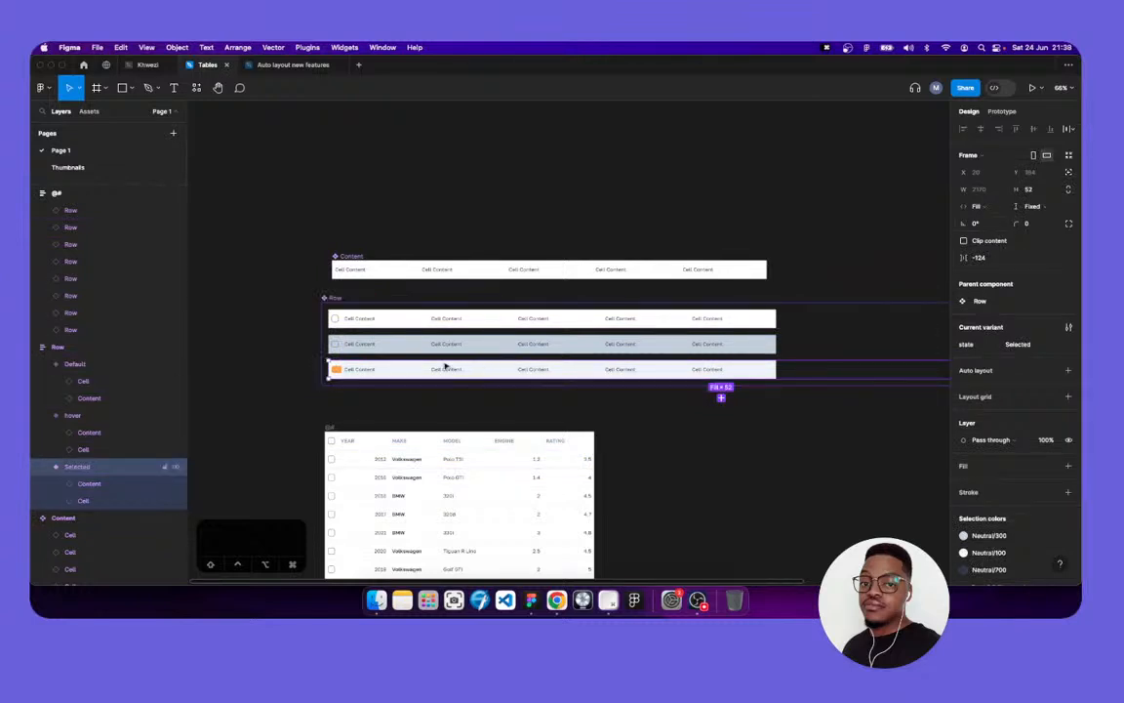
click(87, 483)
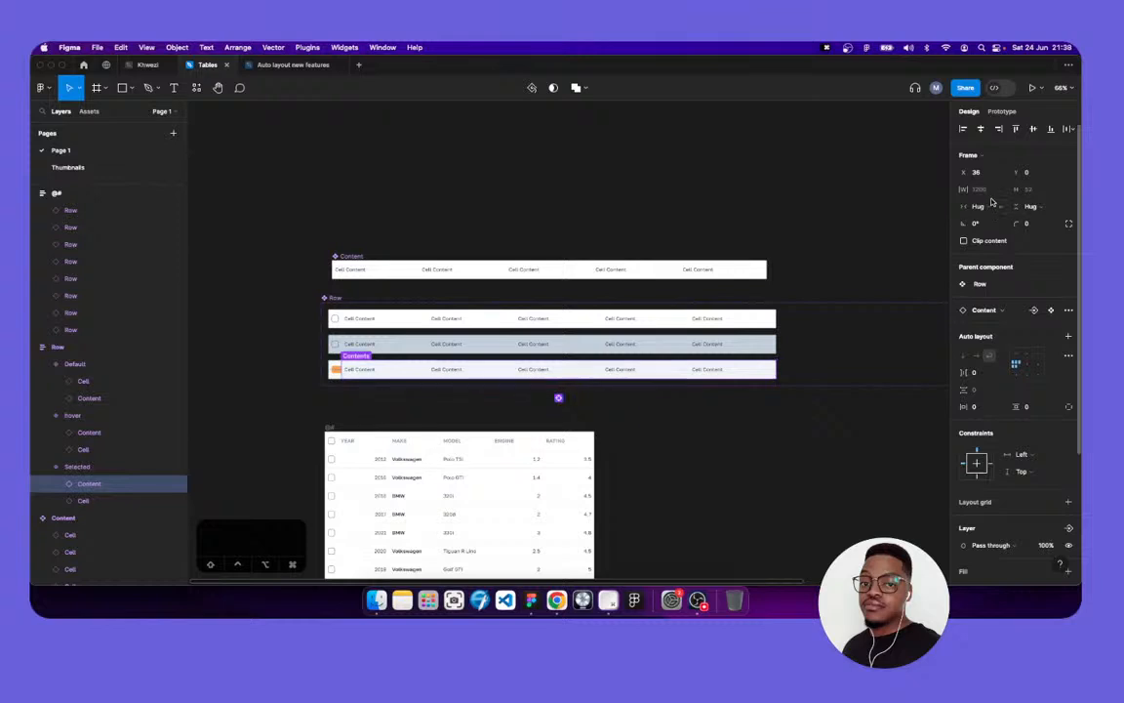
scroll(336, 372, up, 5)
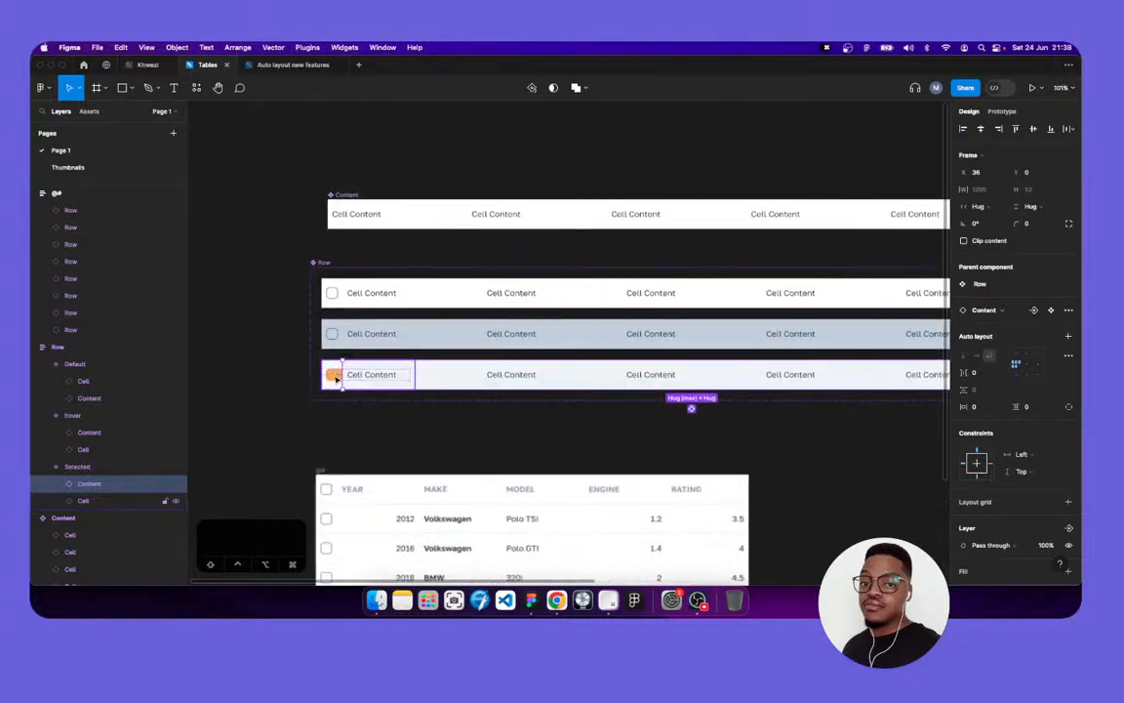
scroll(336, 376, up, 2)
click(335, 381)
scroll(336, 381, up, 4)
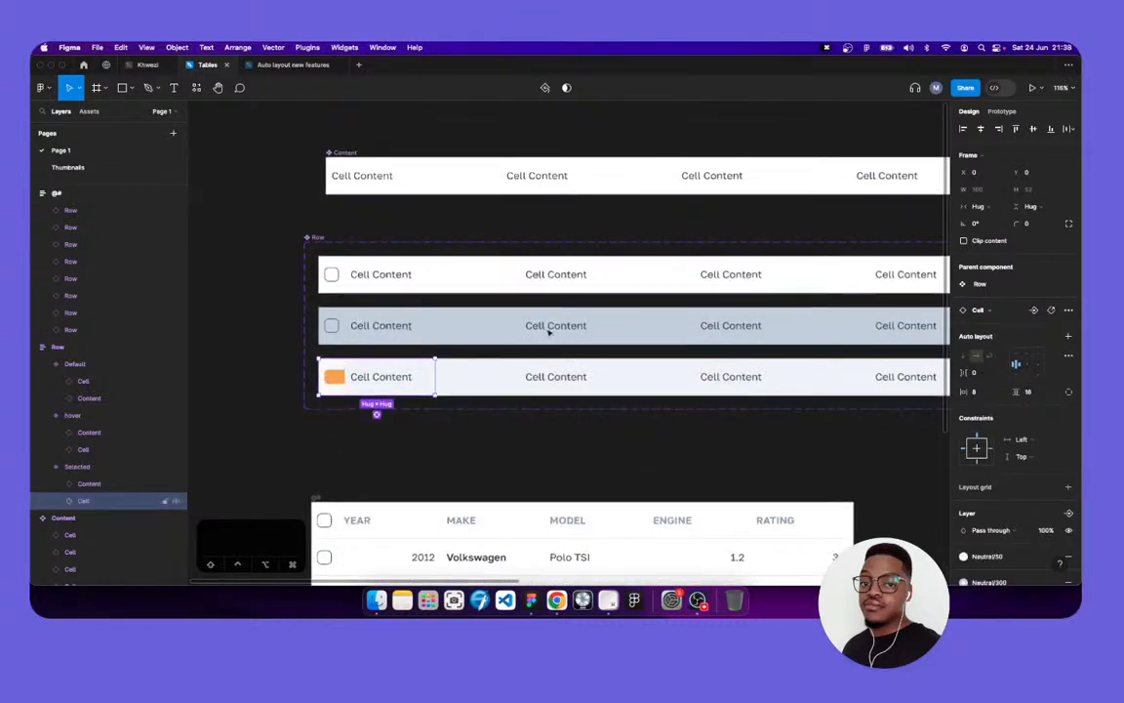
click(979, 206)
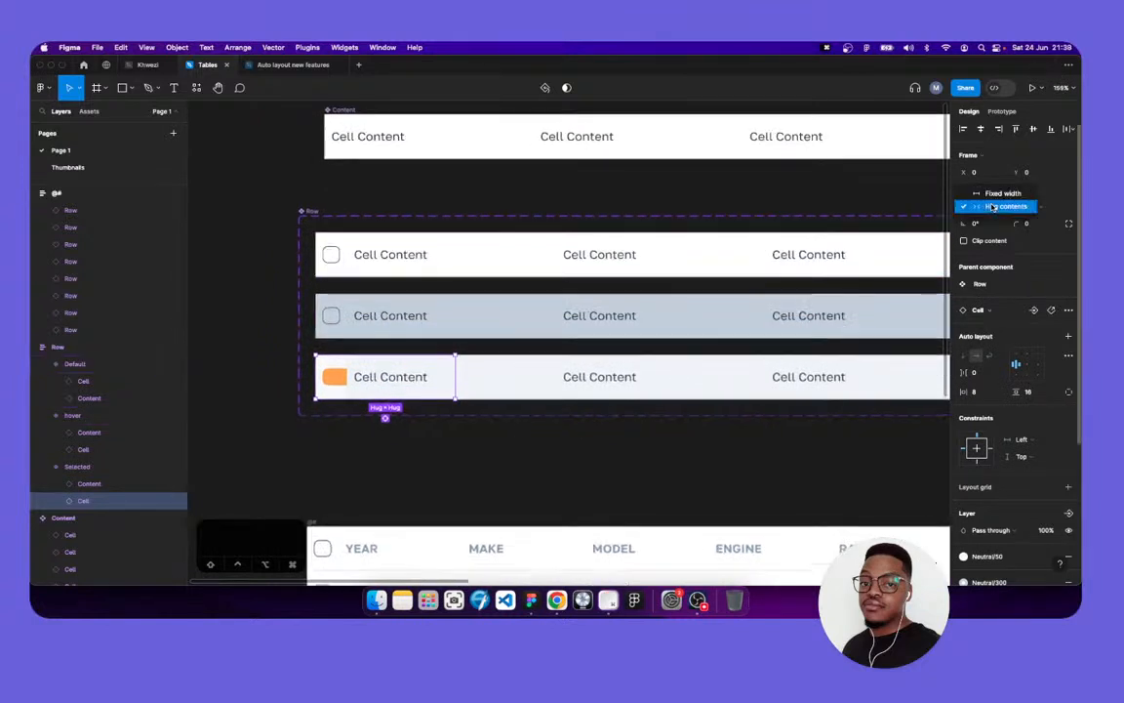
Set the Selected row's checkbox cell to a fixed width and reset all changes on its nested checkbox
click(997, 194)
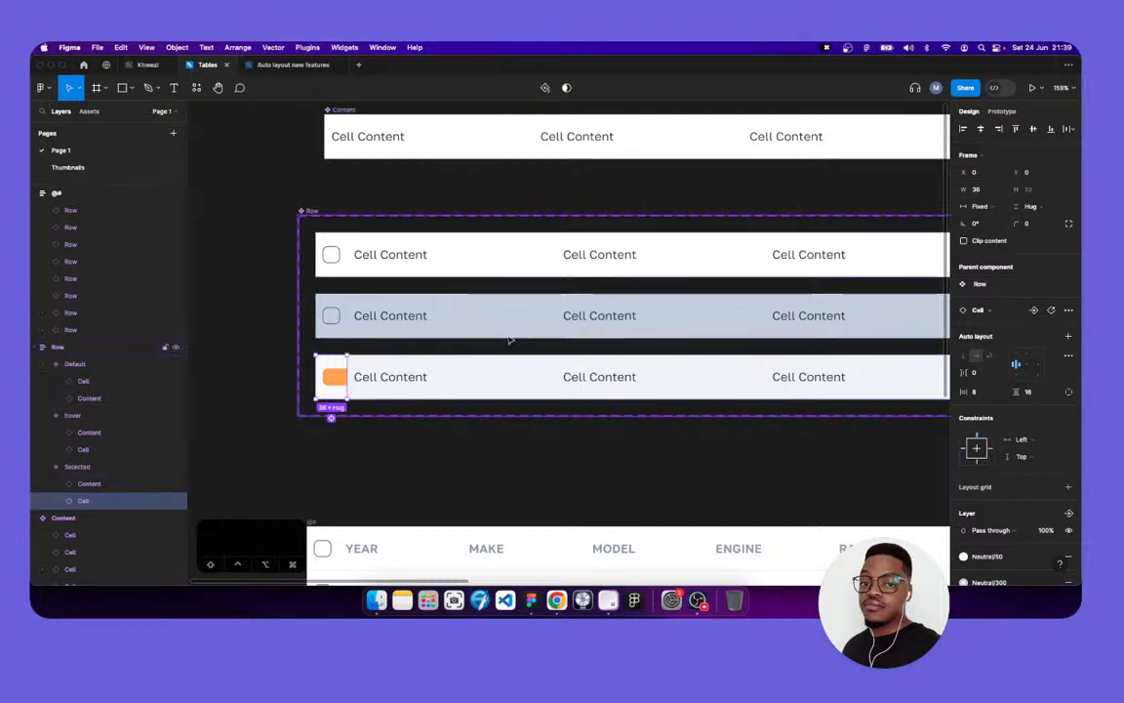
key(Return)
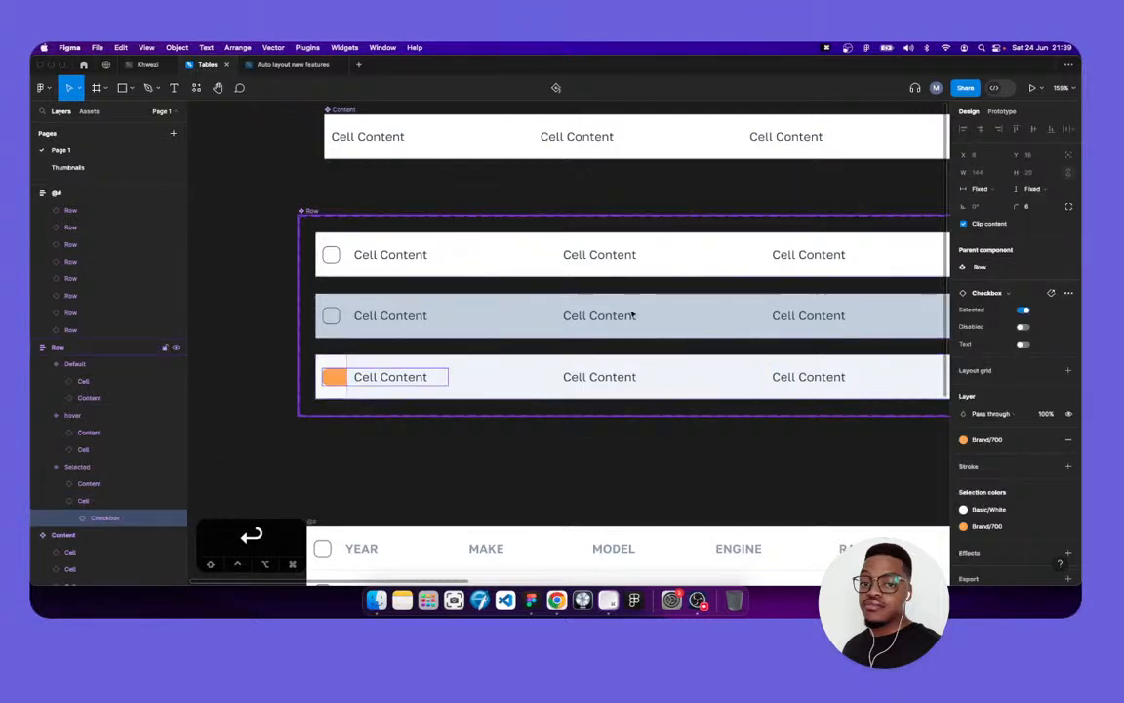
click(992, 190)
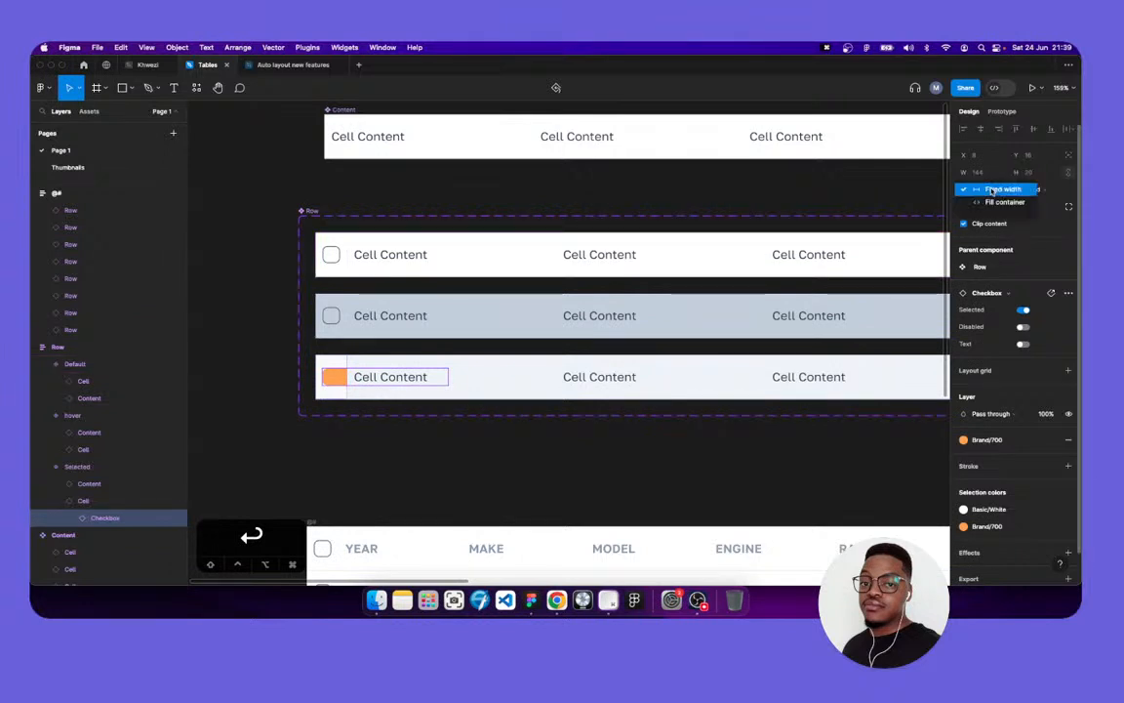
click(992, 189)
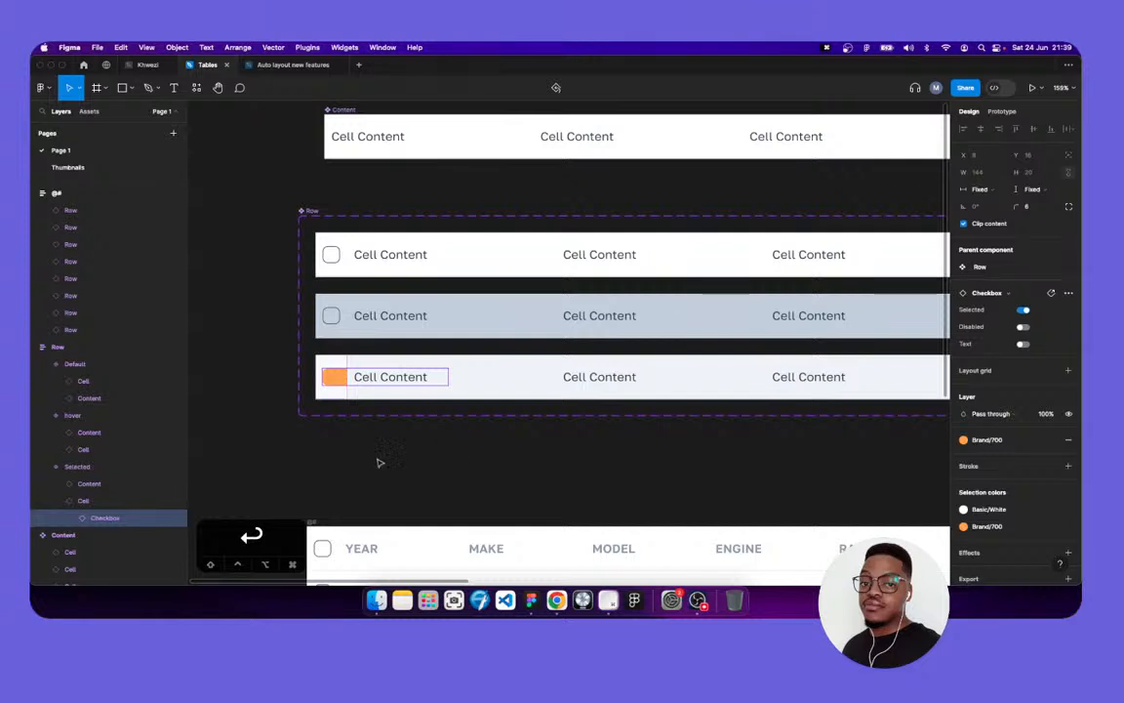
right_click(97, 525)
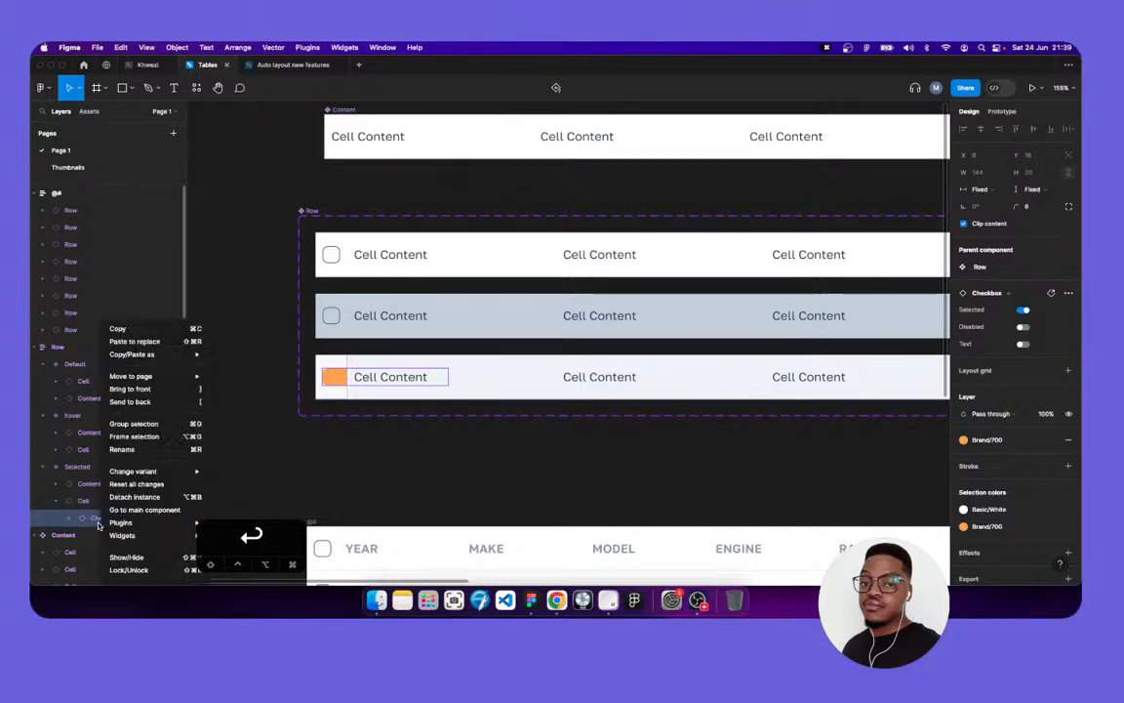
click(146, 482)
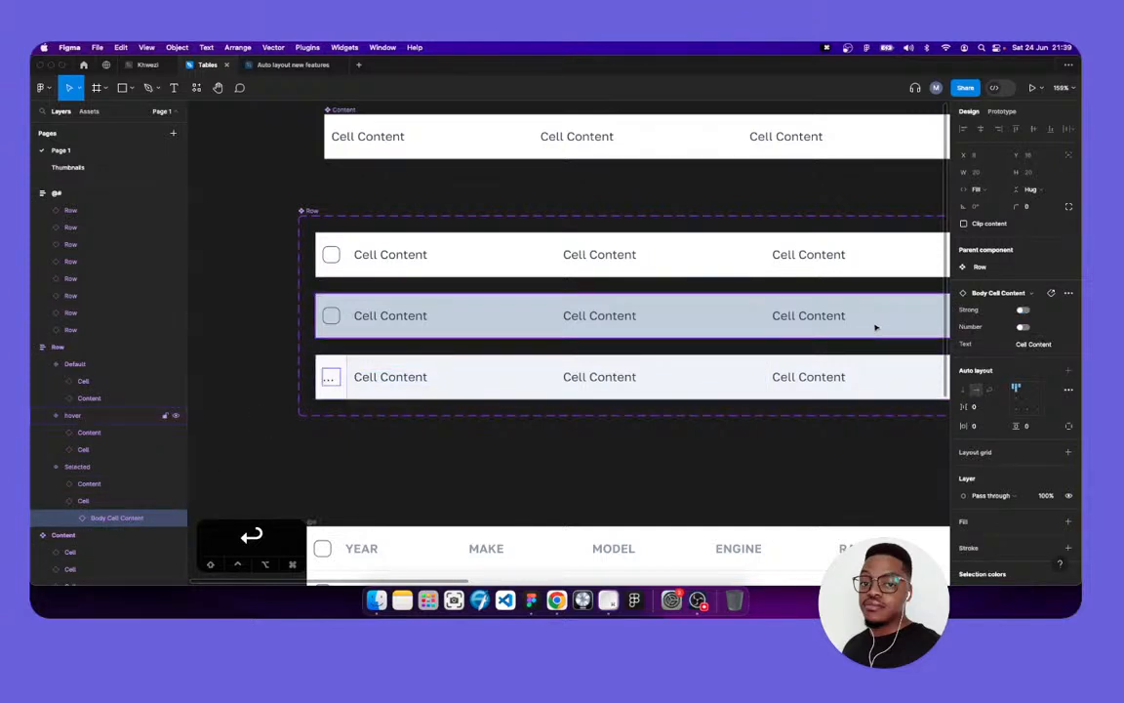
Replace the first cell of the Selected row with a copy of the Default row's checkbox cell
click(334, 315)
double_click(332, 260)
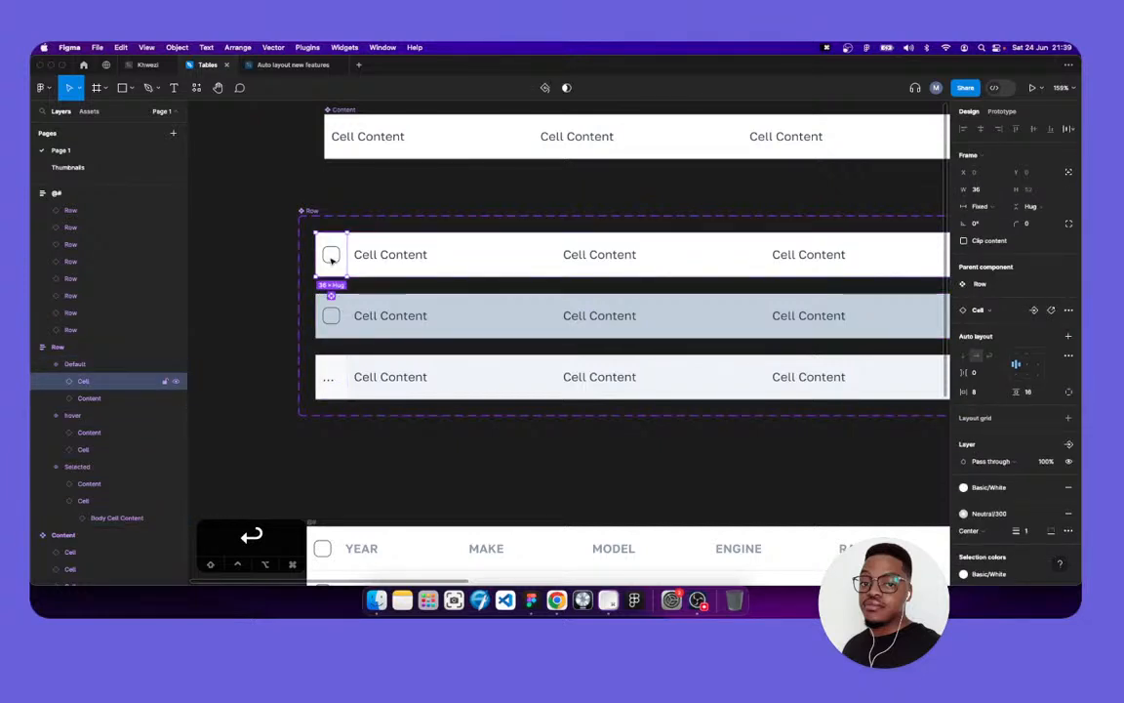
click(329, 379)
key(super+shift+r)
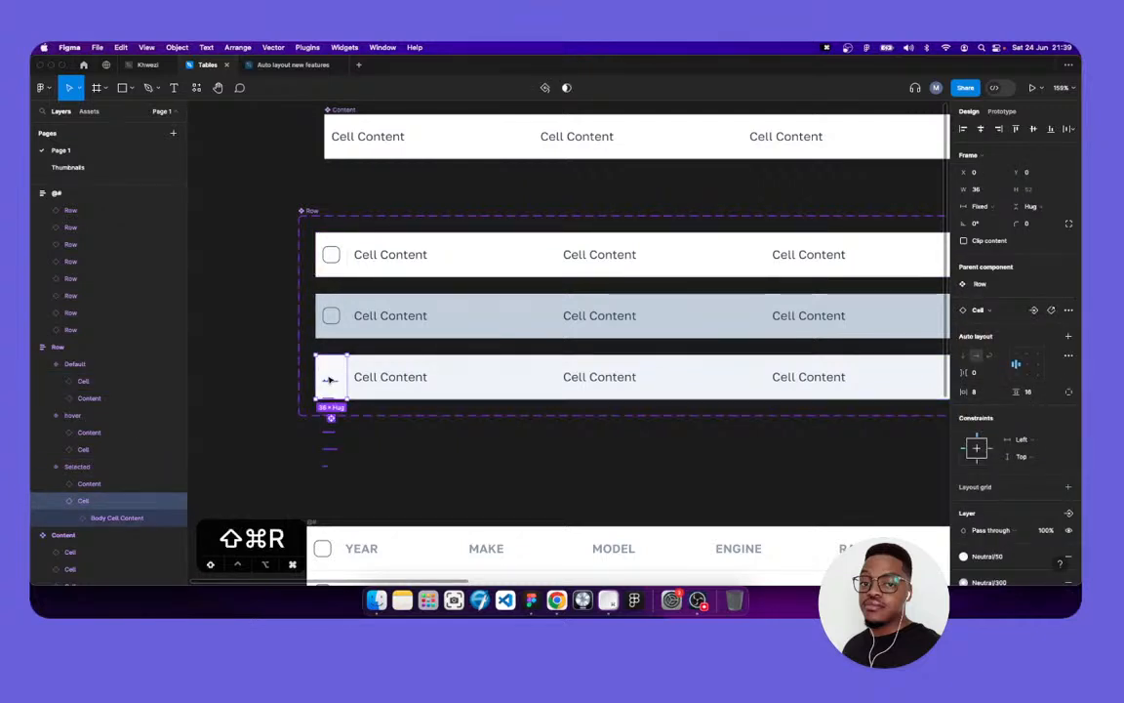
click(384, 465)
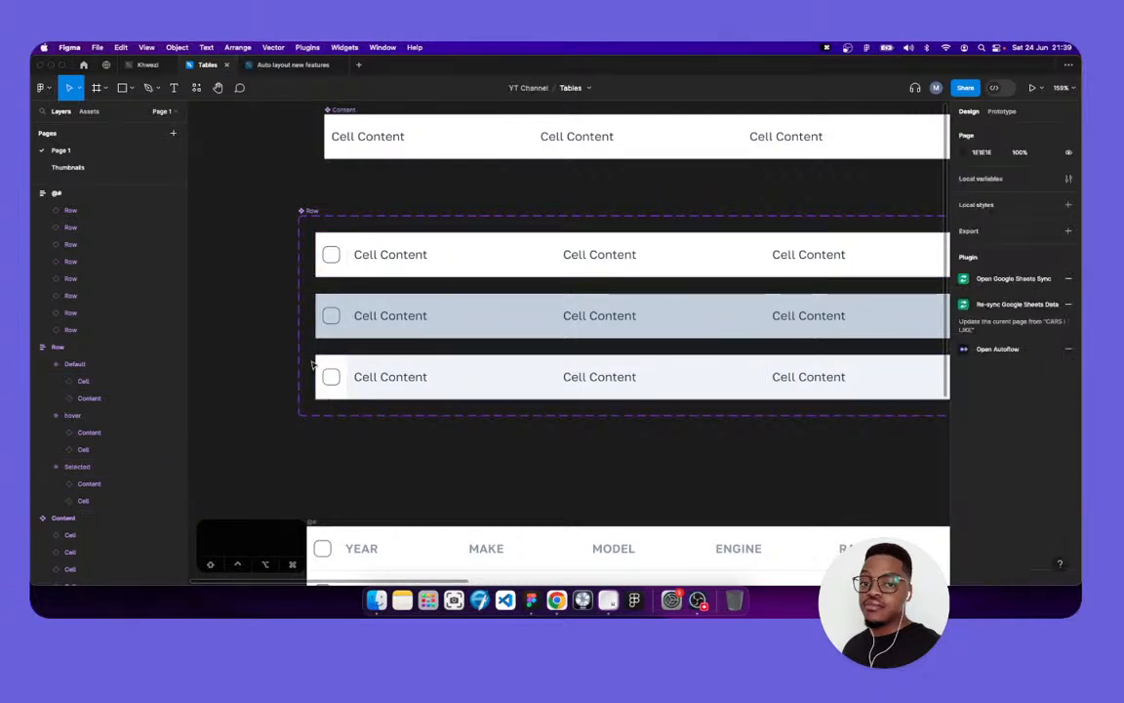
Turn on the Selected property of the checkbox in the Selected row
click(333, 385)
click(333, 384)
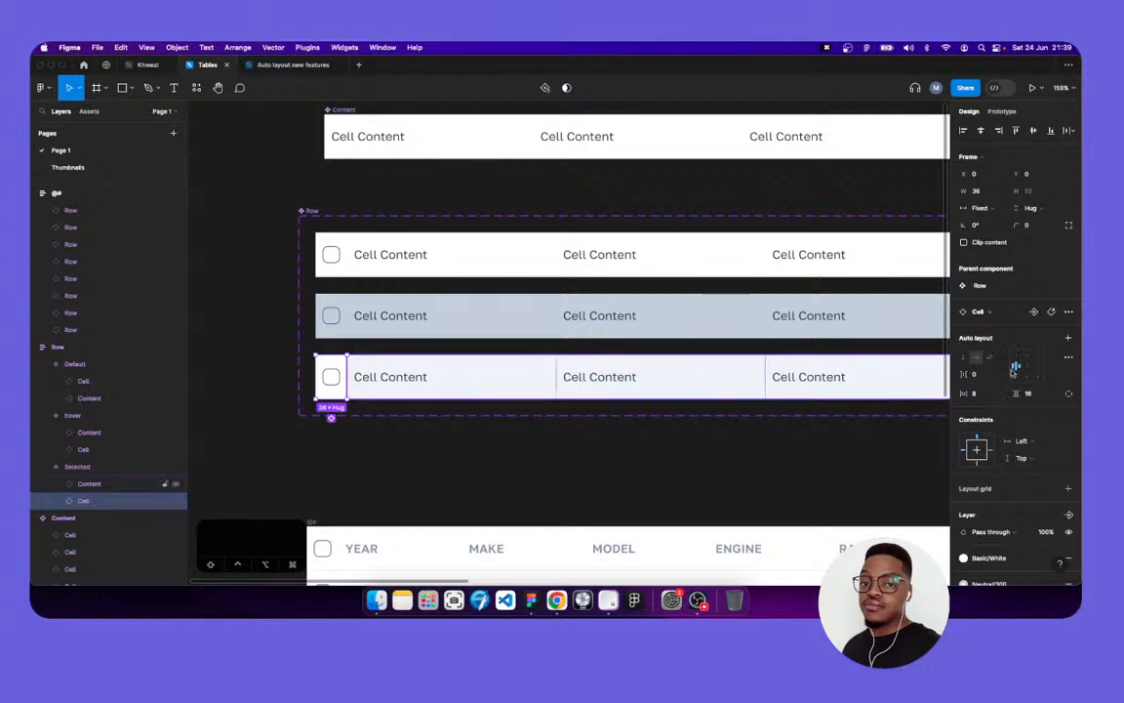
click(331, 375)
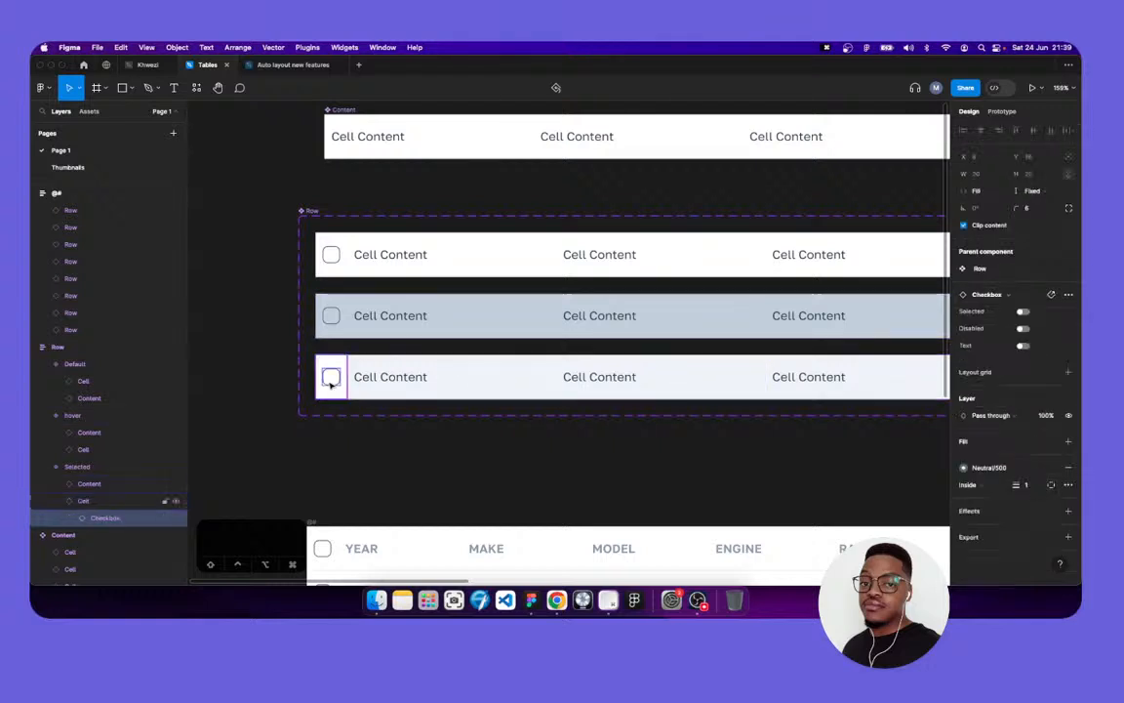
click(1023, 311)
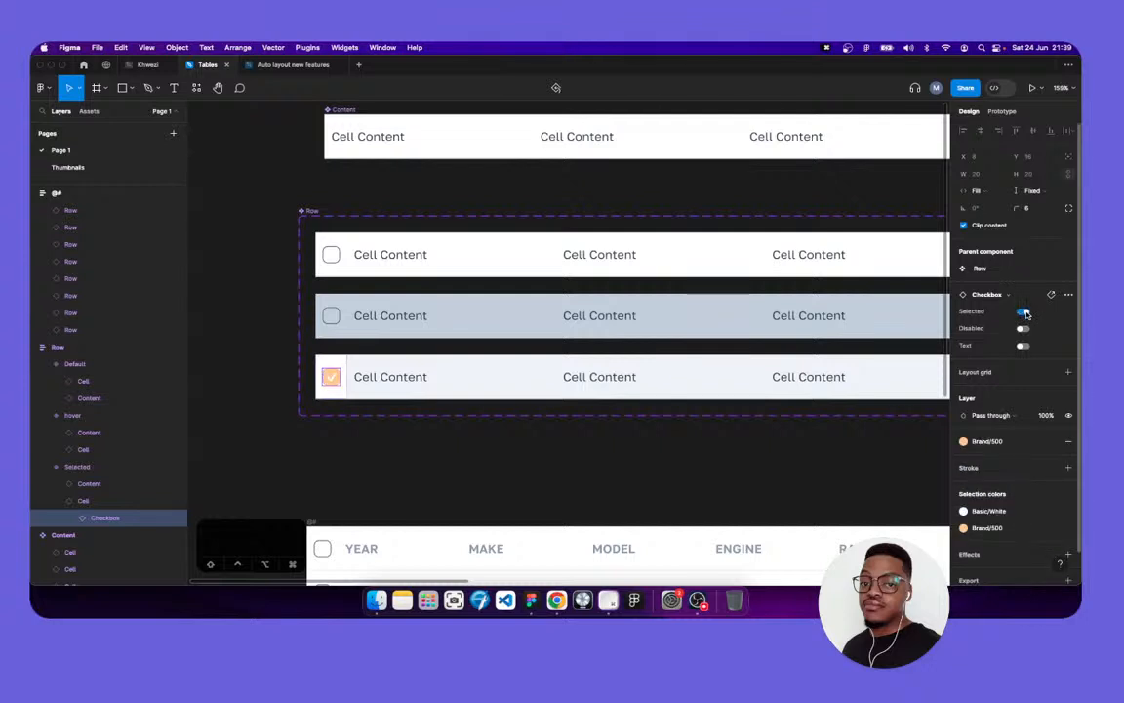
Change the fill of the Selected row's checkbox to the Brand/900 library colour
click(986, 441)
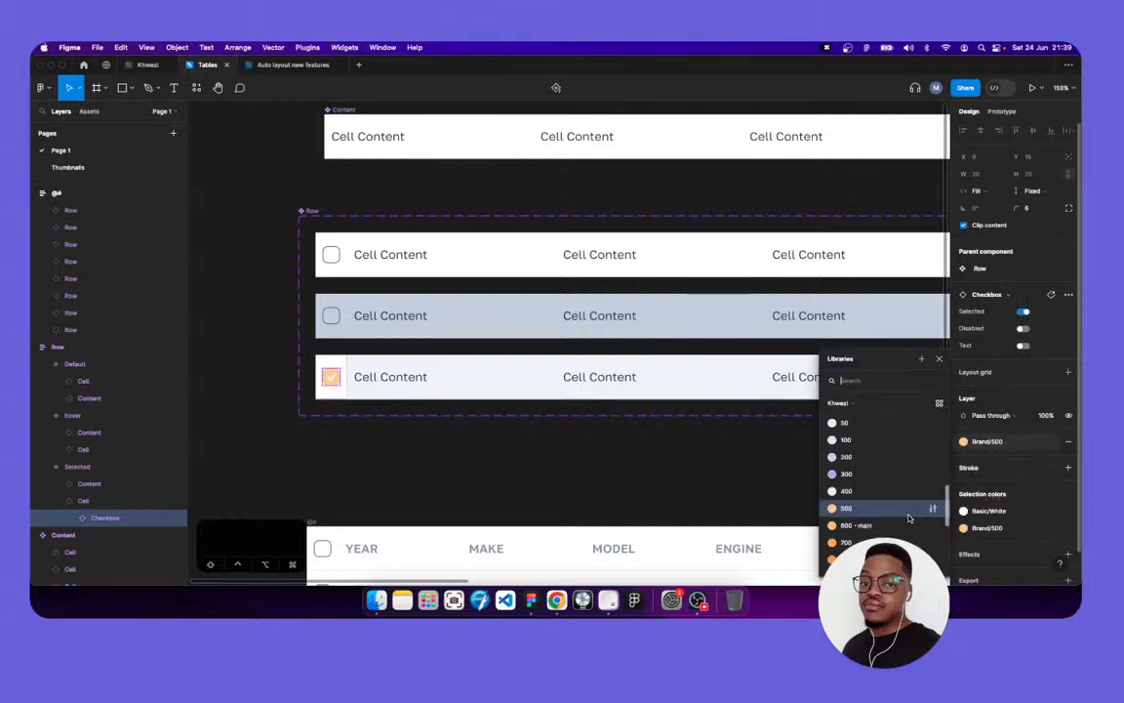
key(Escape)
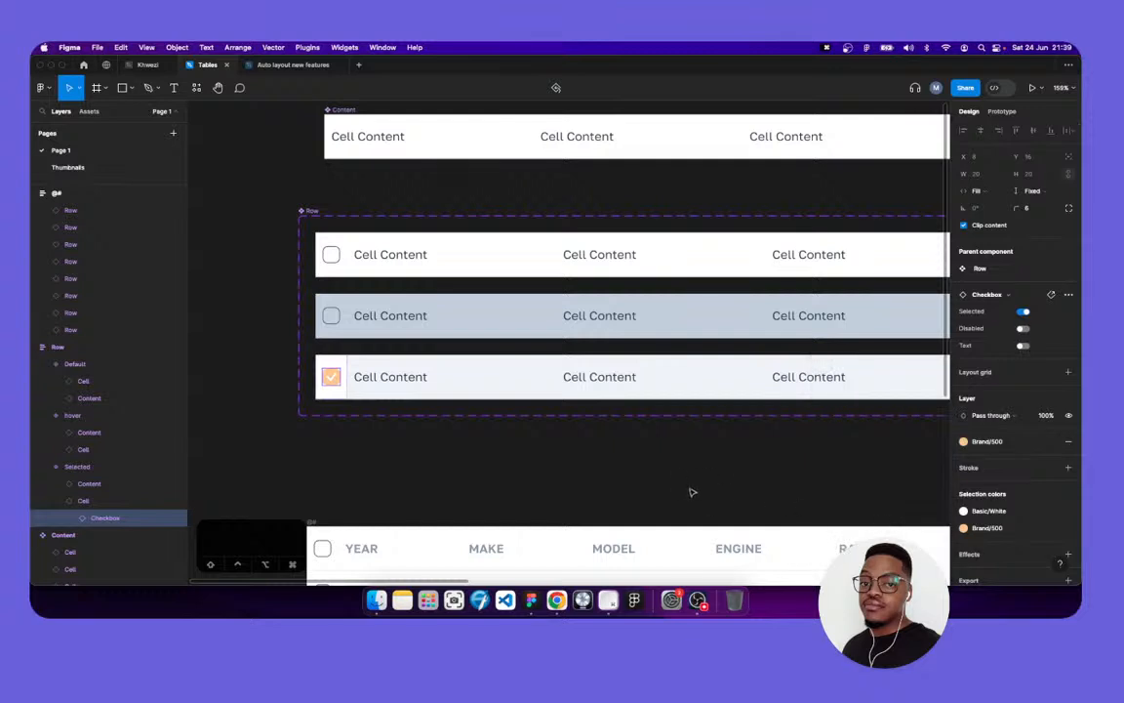
click(689, 488)
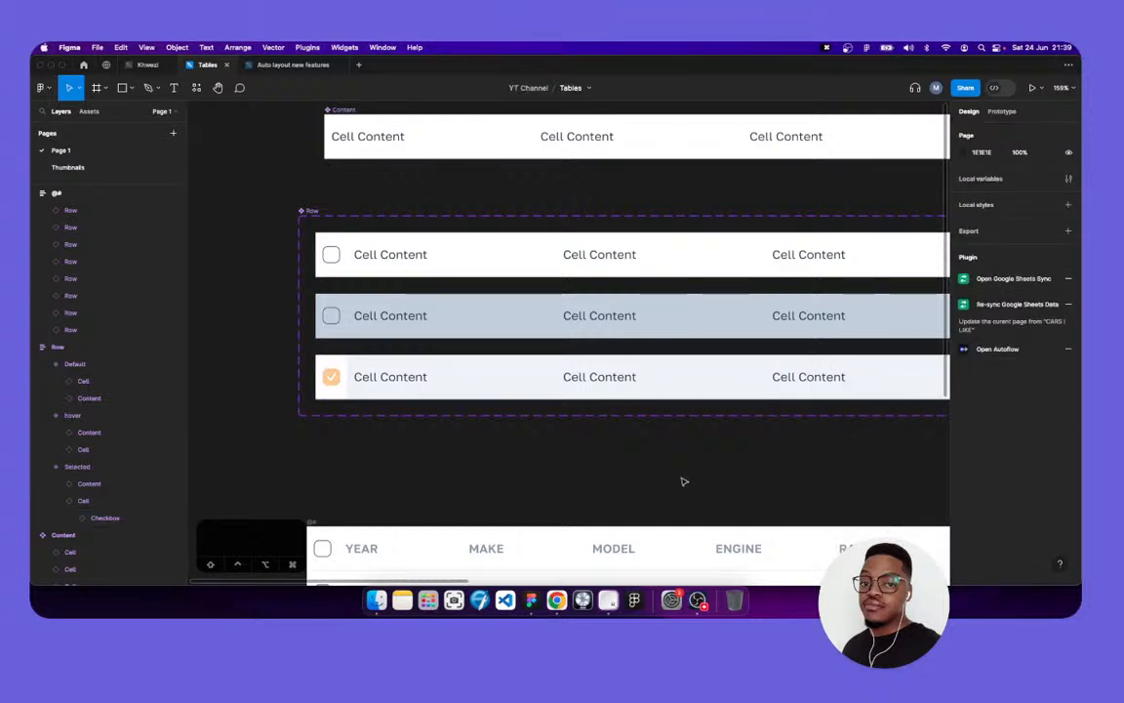
super+click(336, 385)
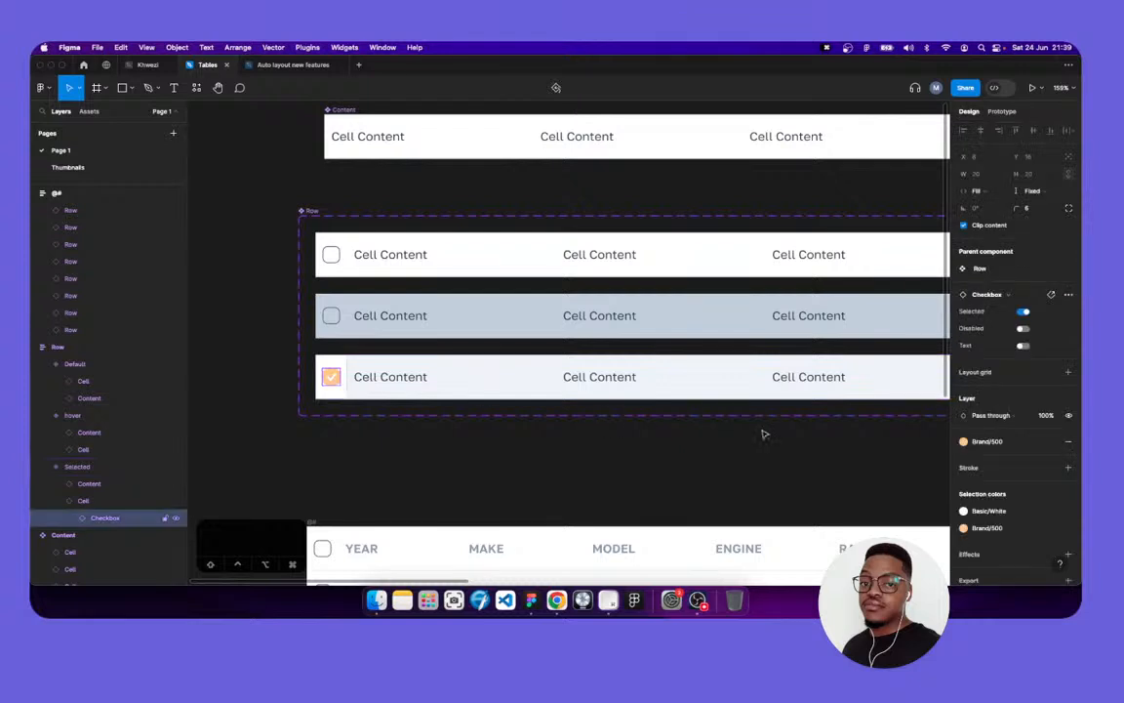
click(987, 442)
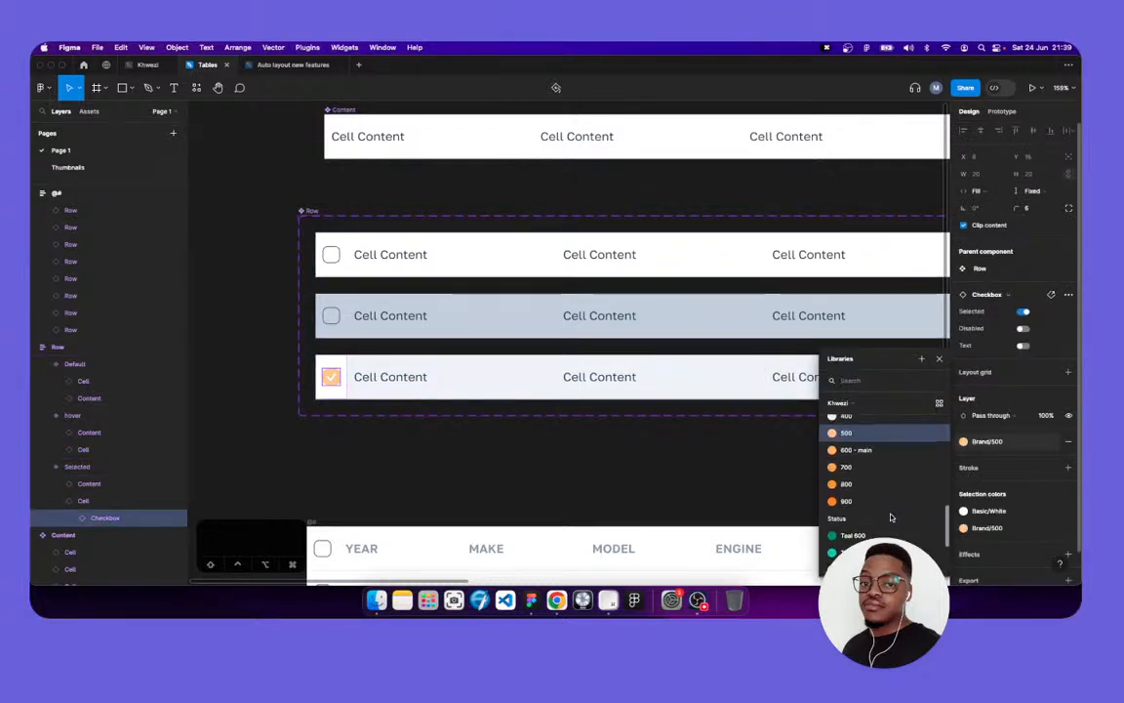
click(866, 501)
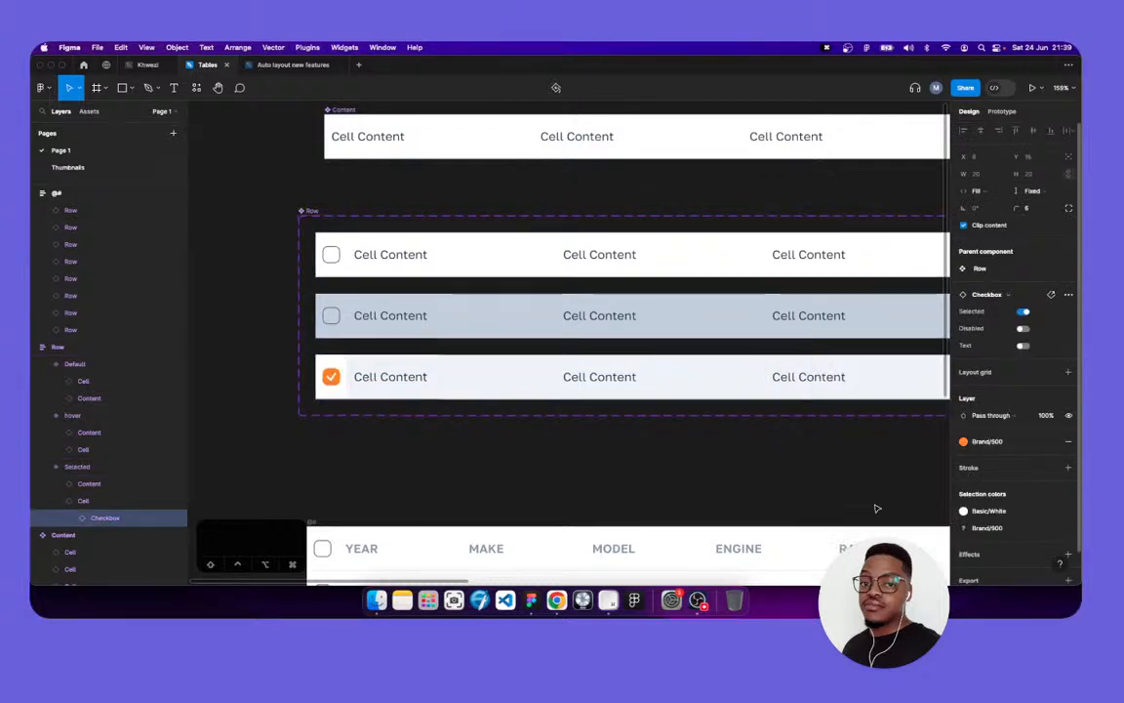
click(608, 473)
Set the width of the Content instances in the Default, hover and Selected rows to hug contents
scroll(610, 470, right, 2)
scroll(610, 469, down, 5)
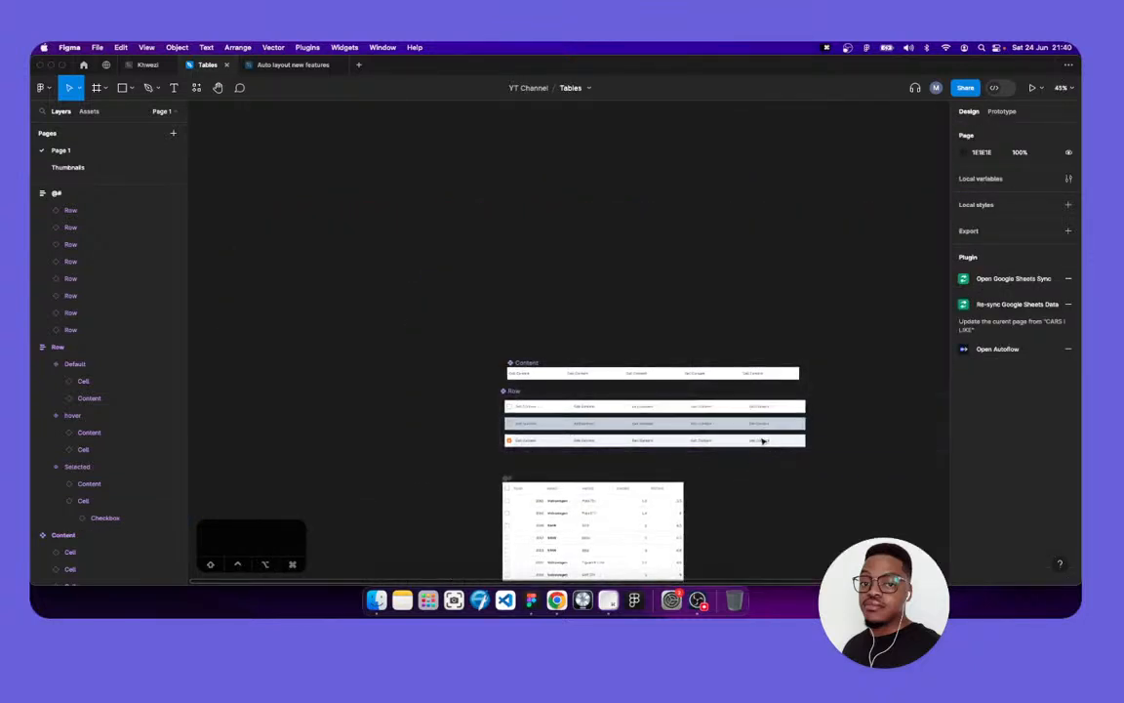
scroll(765, 419, up, 5)
scroll(827, 397, right, 3)
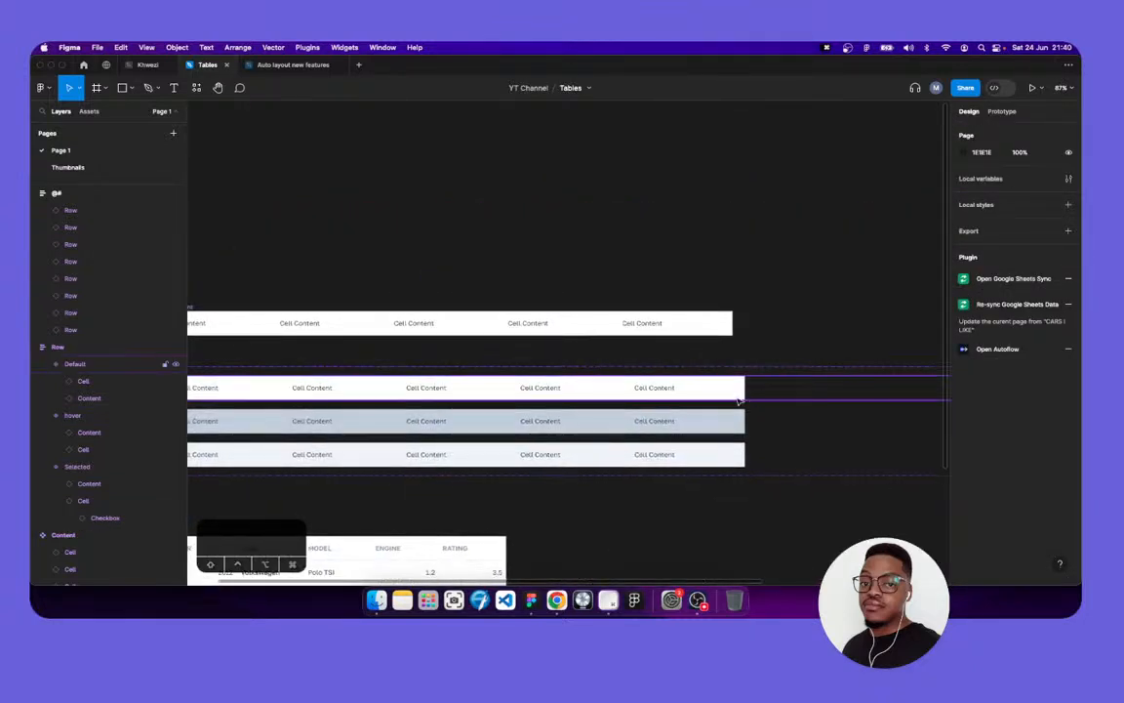
click(101, 367)
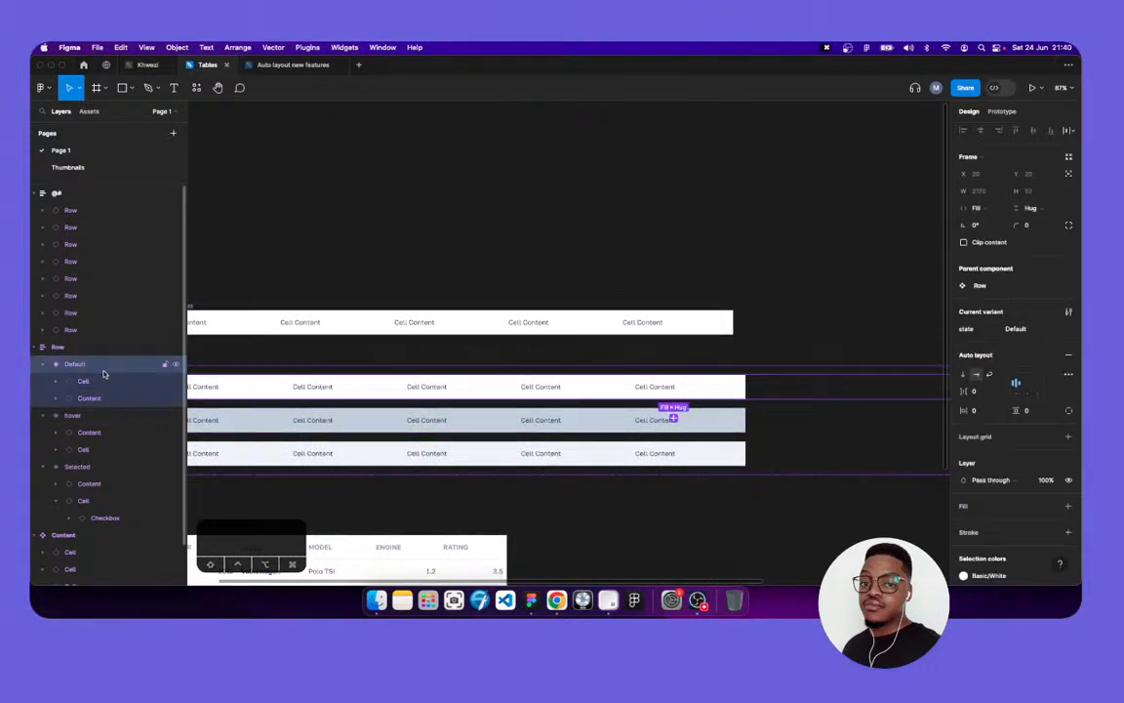
click(105, 397)
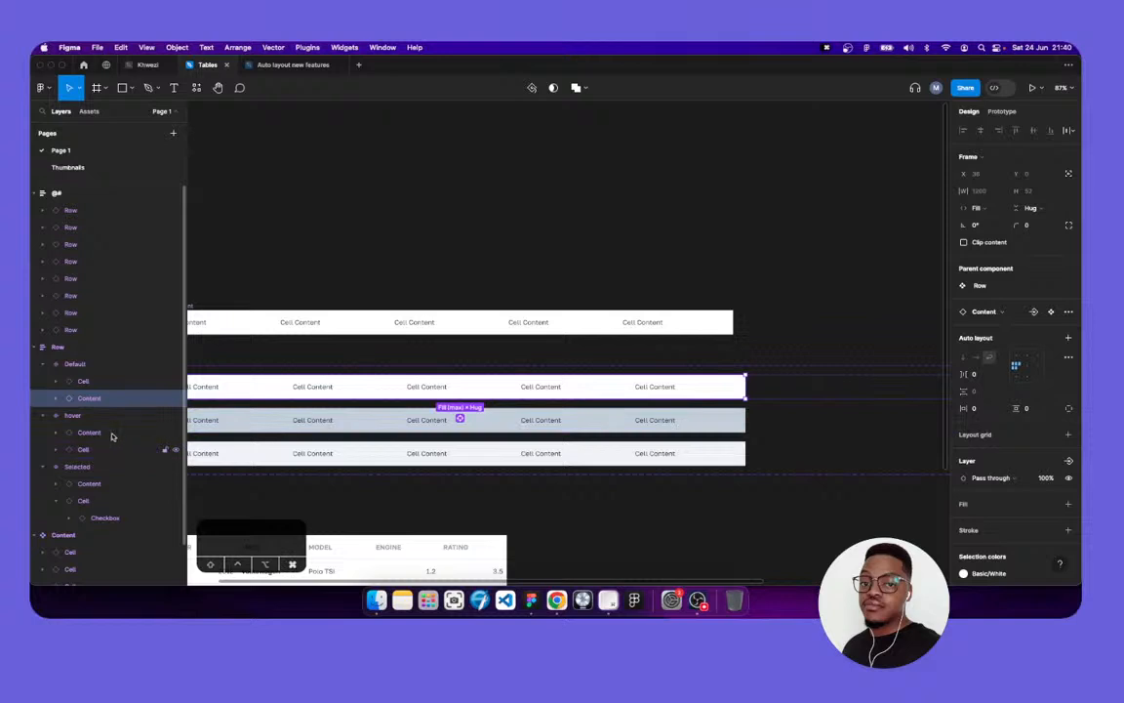
shift+click(109, 432)
shift+click(108, 484)
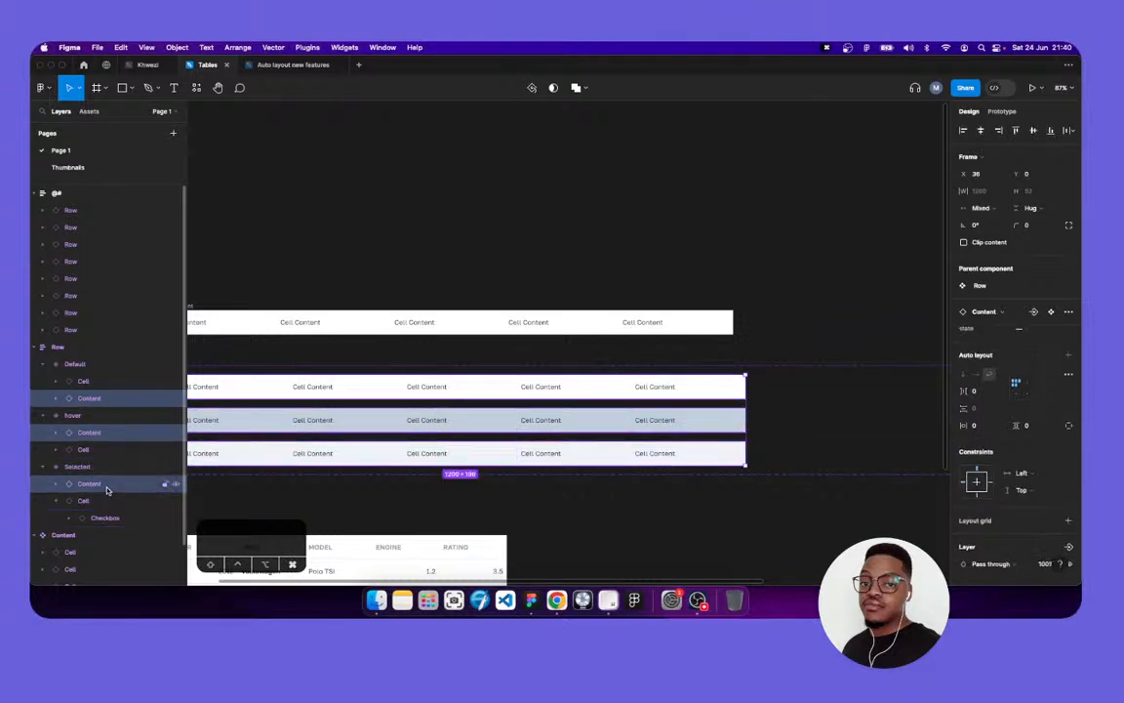
click(996, 211)
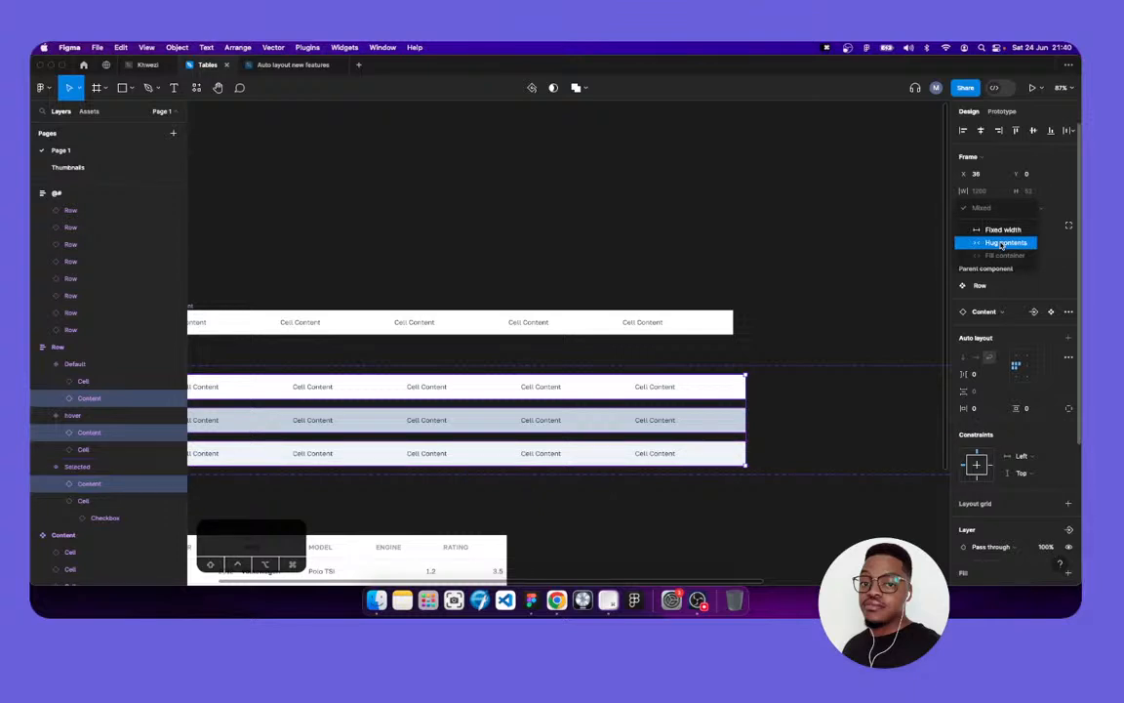
click(1002, 244)
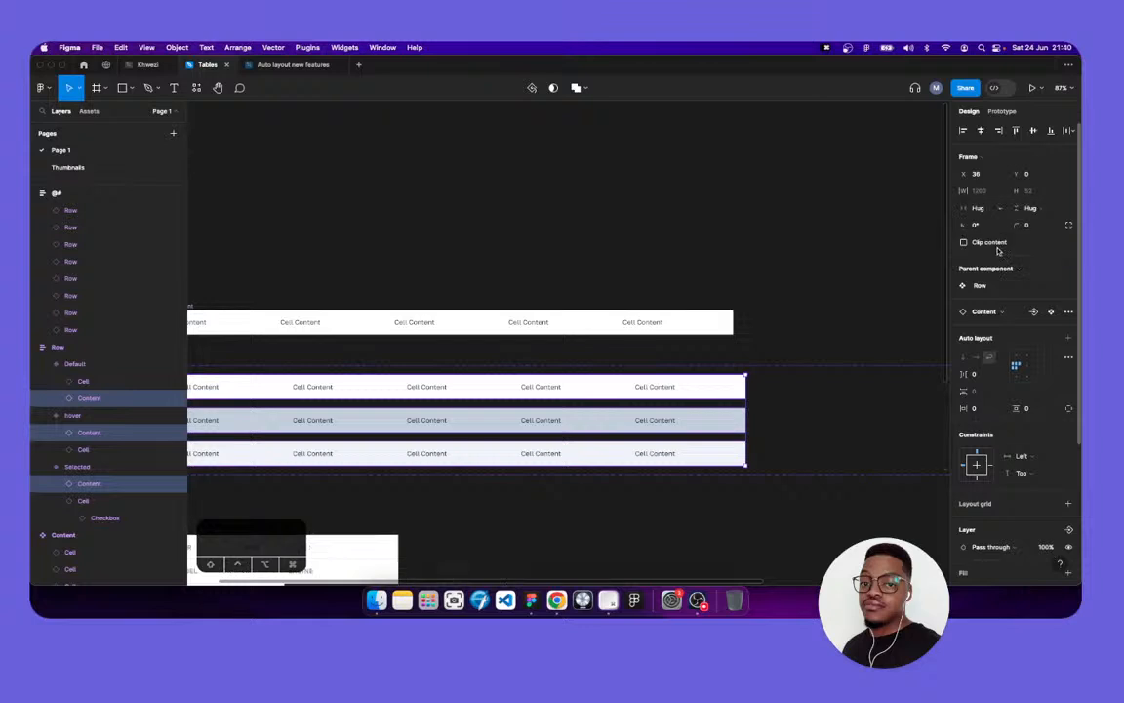
Examine the width and resizing settings of the Selected and Default row variants and the main Content component
click(78, 467)
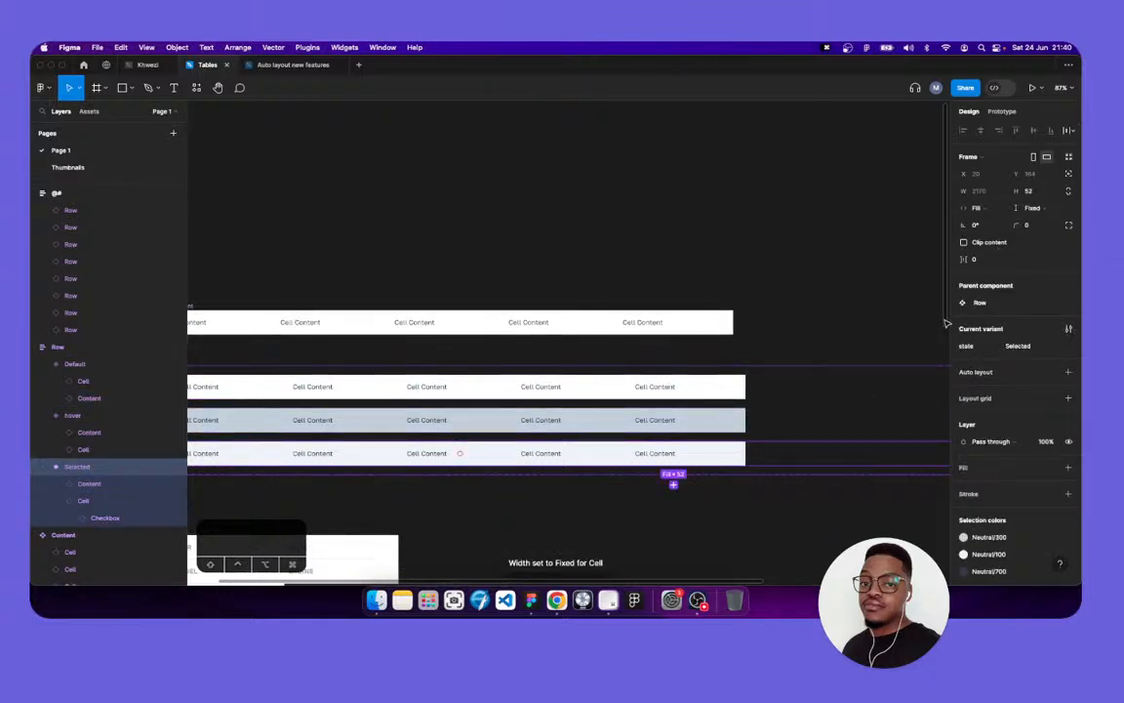
scroll(592, 444, left, 5)
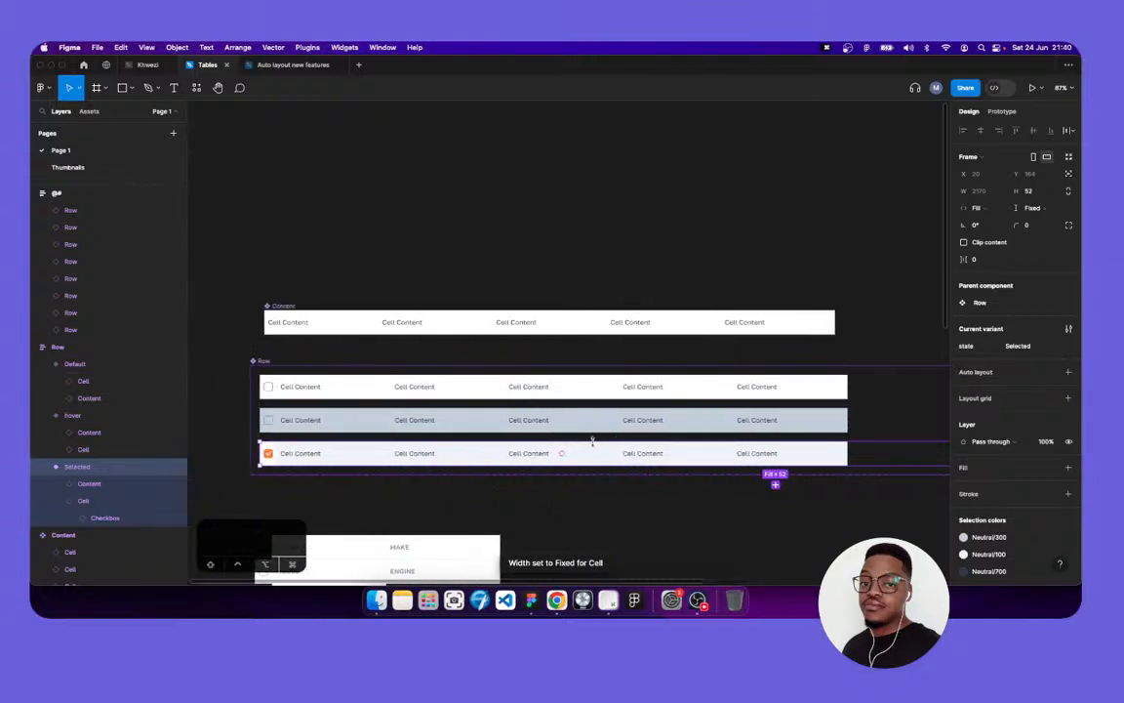
click(389, 390)
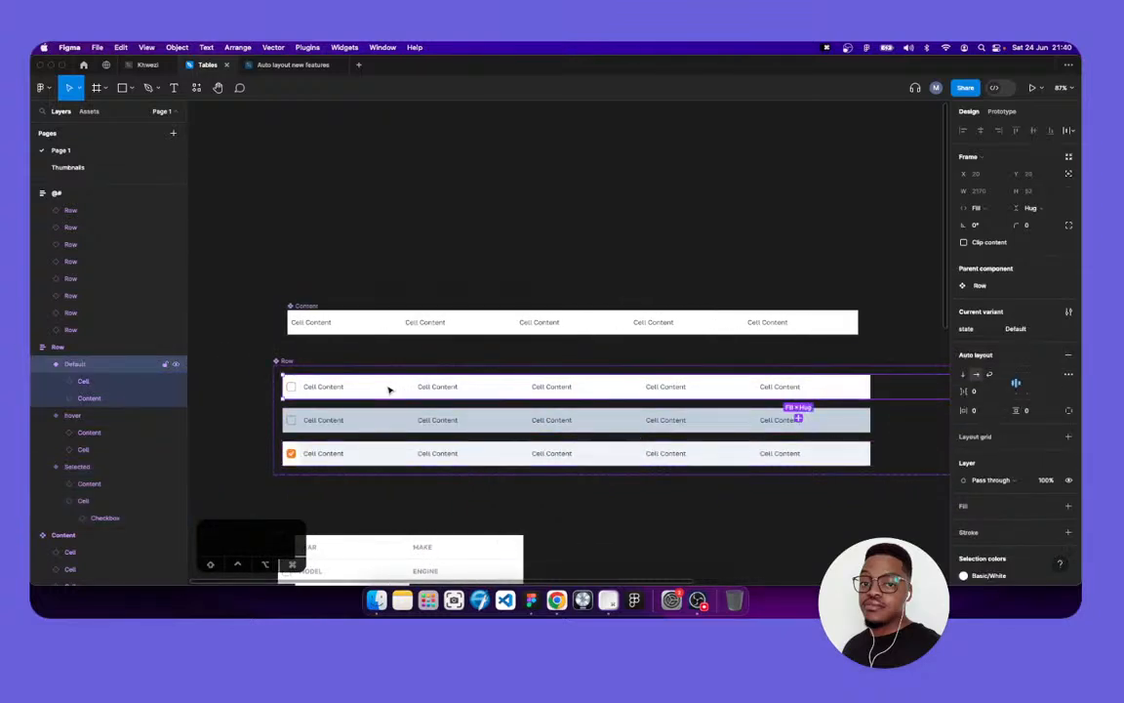
scroll(555, 400, right, 12)
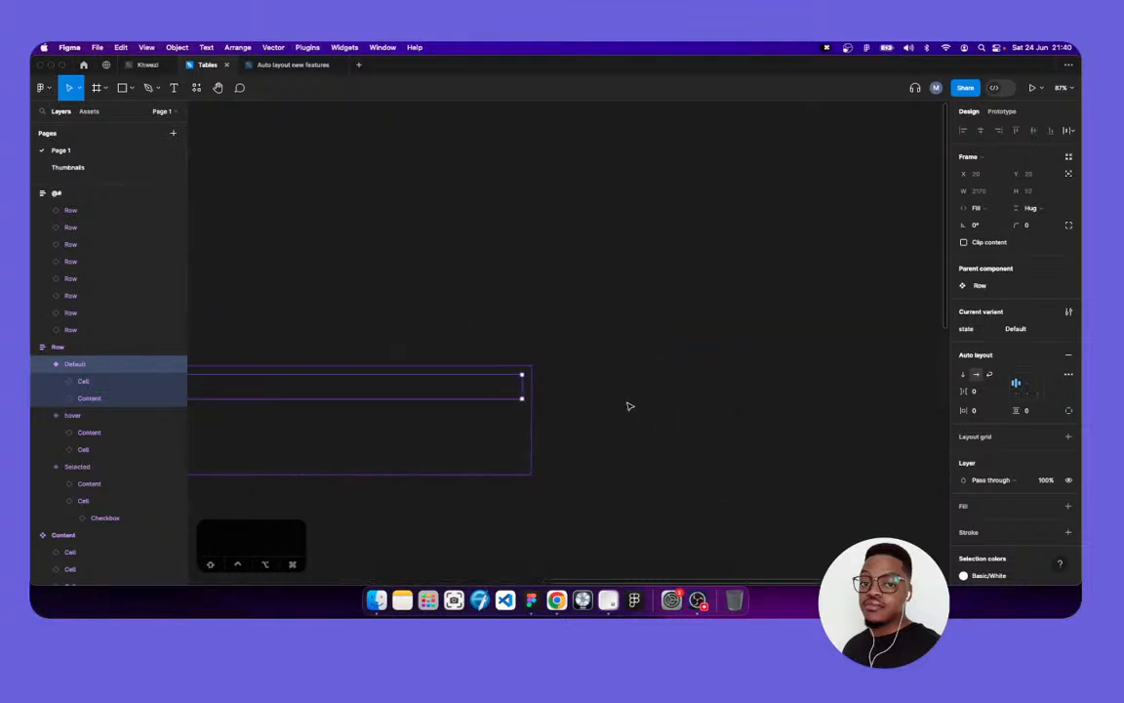
click(998, 193)
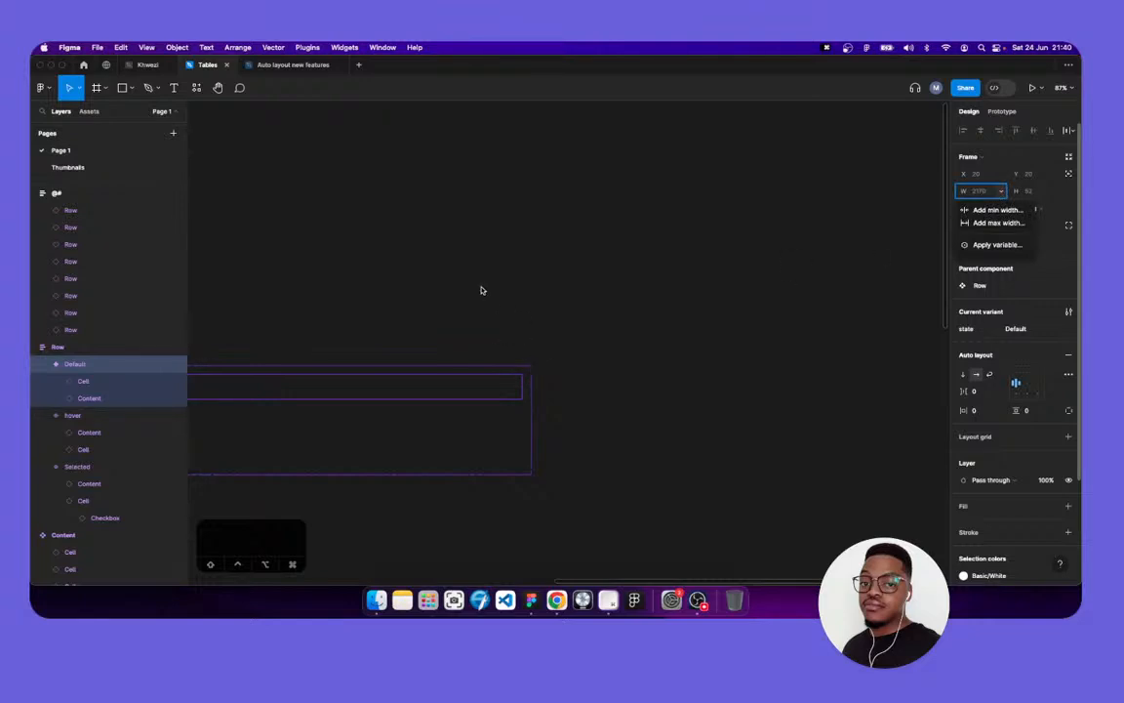
key(Escape)
scroll(390, 303, left, 3)
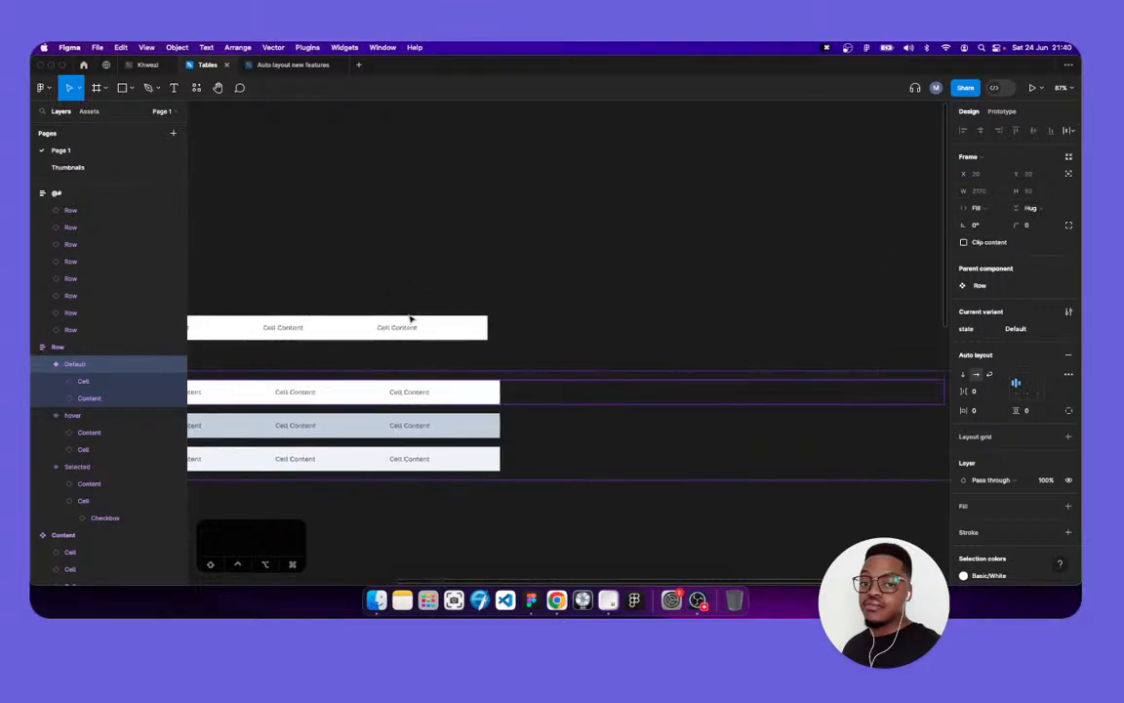
click(482, 334)
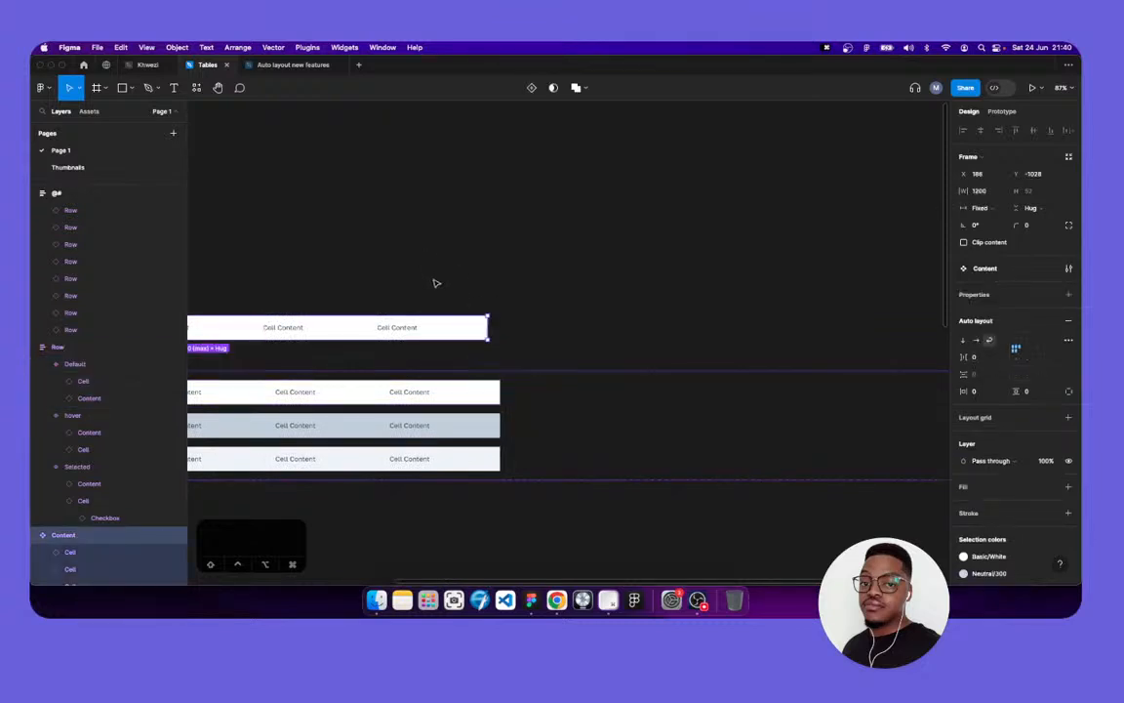
scroll(363, 311, left, 5)
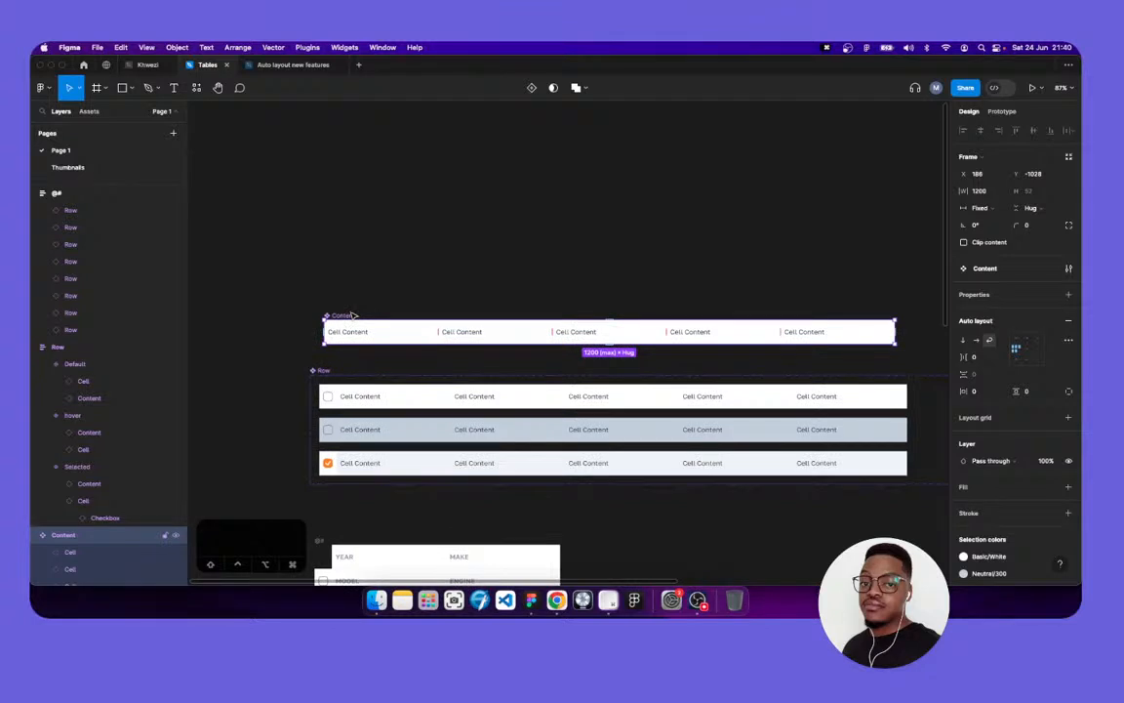
click(409, 398)
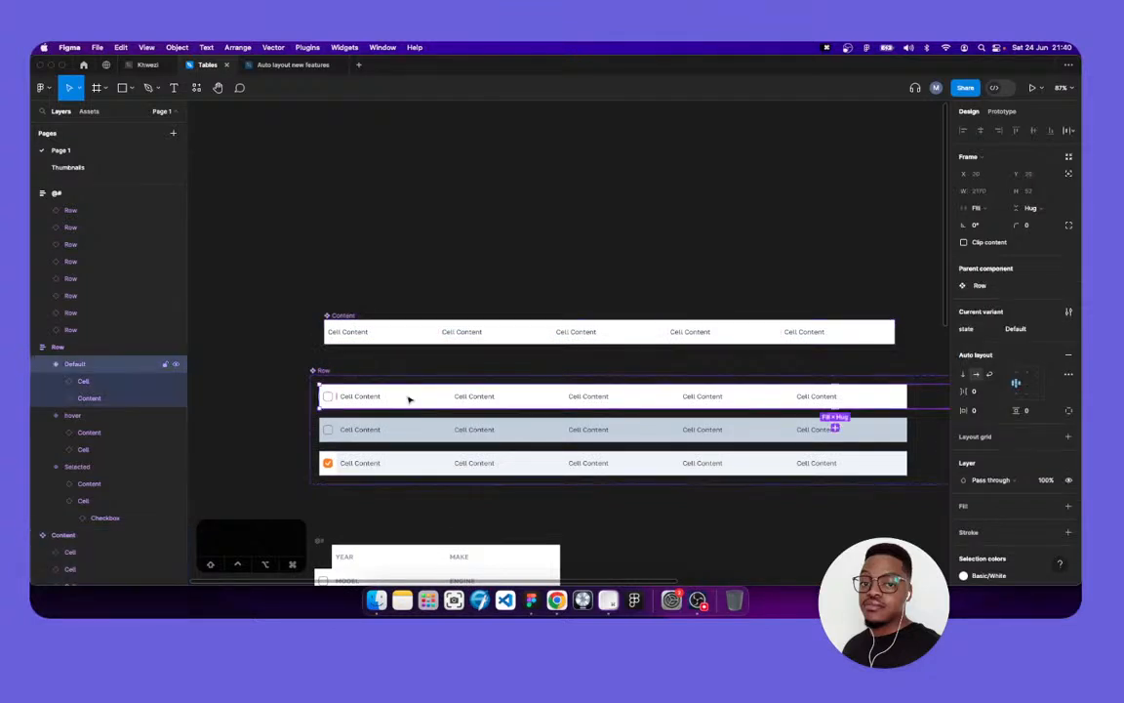
scroll(833, 356, right, 5)
scroll(833, 356, down, 2)
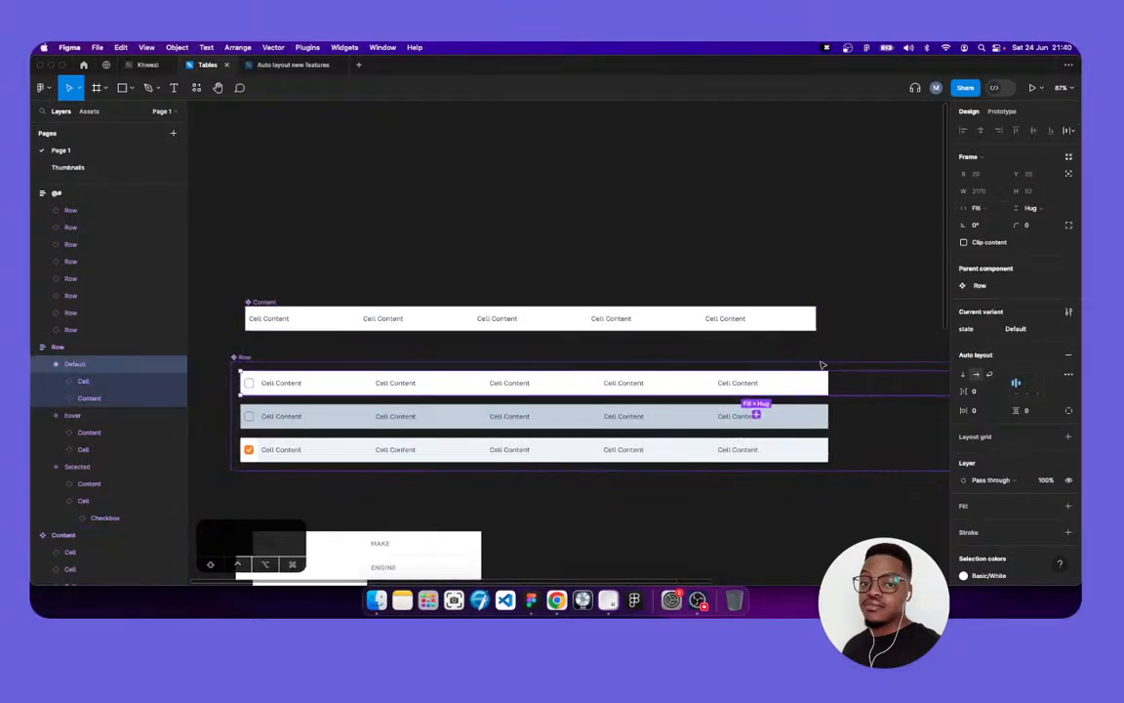
Examine the cells nested inside the Content instances of the Default, hover and Selected rows
scroll(806, 377, right, 1)
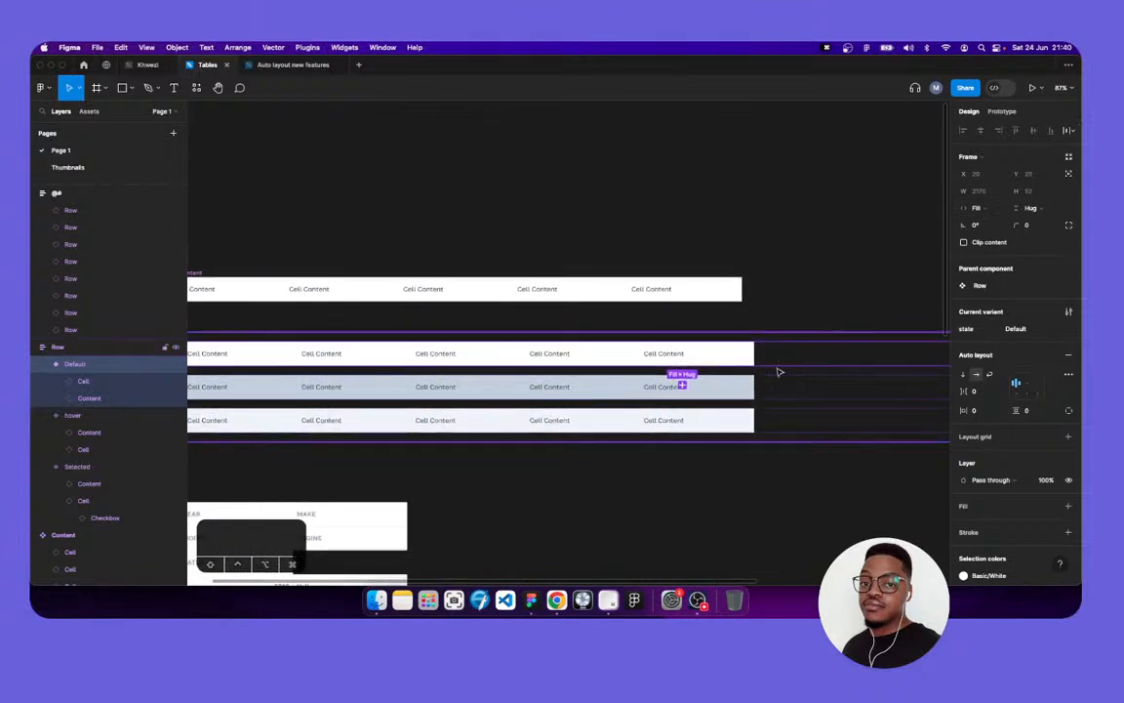
click(55, 399)
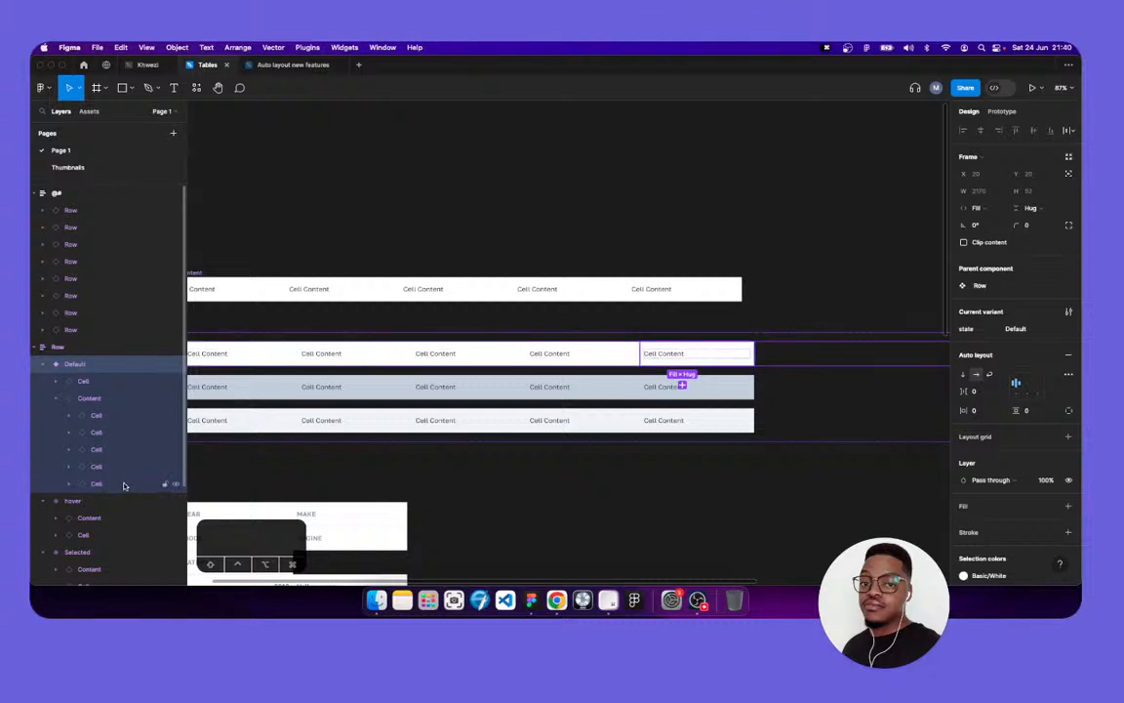
click(55, 398)
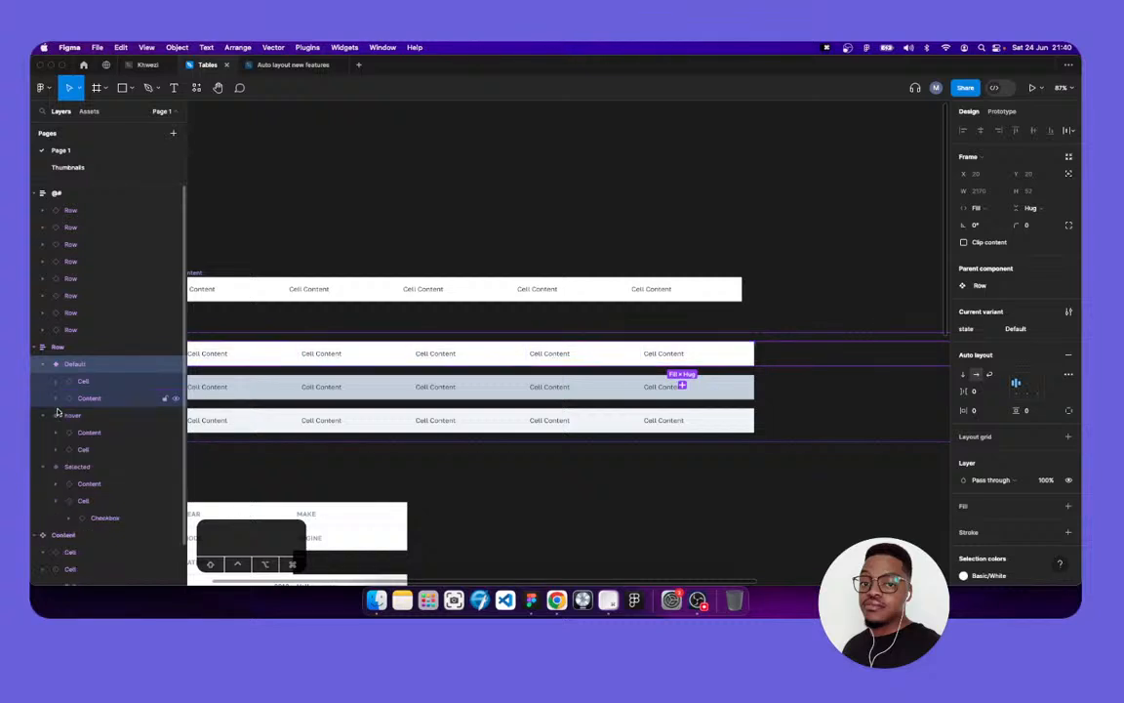
click(56, 436)
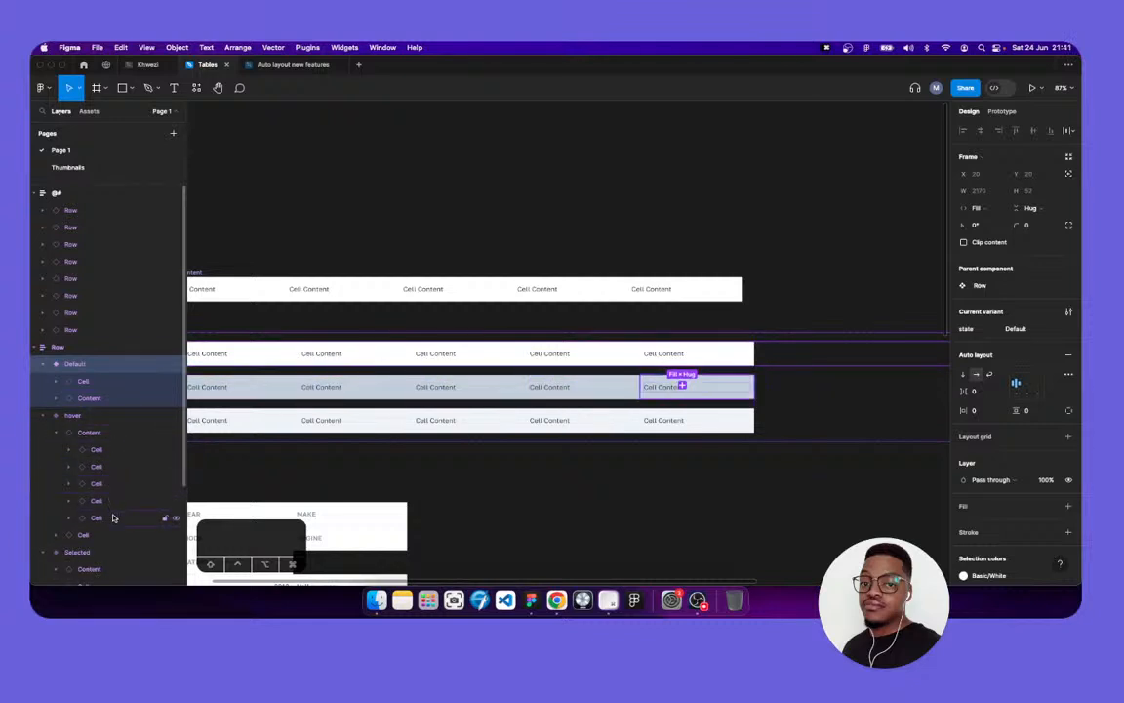
click(56, 433)
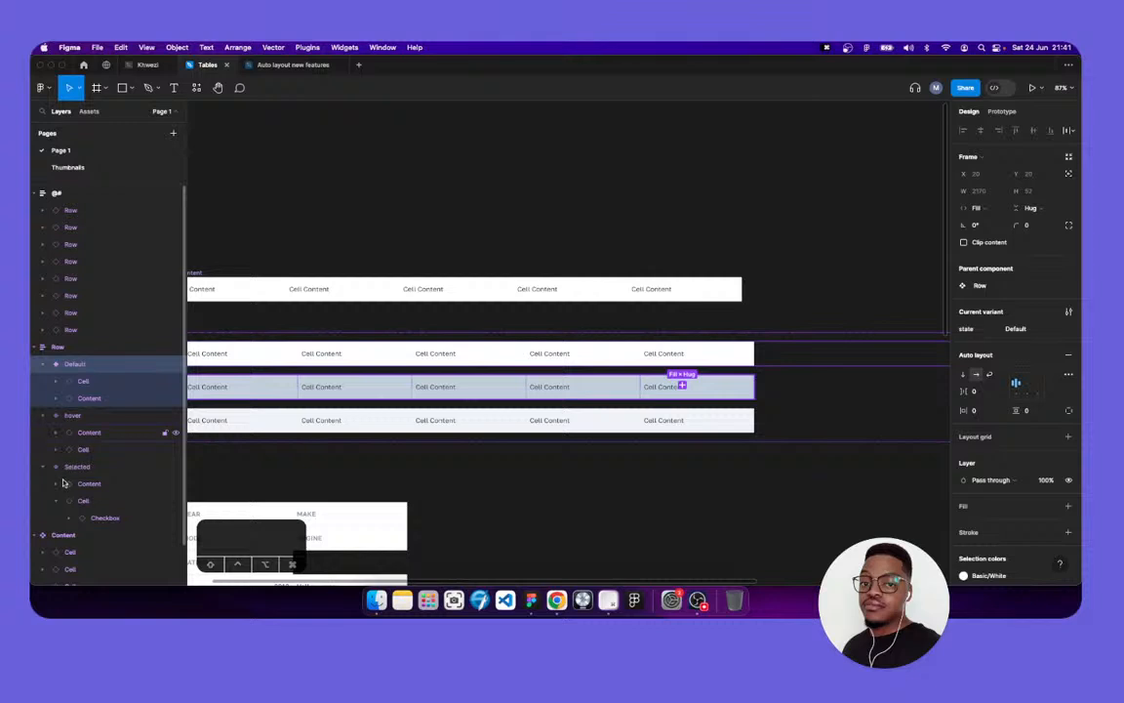
click(57, 501)
click(56, 484)
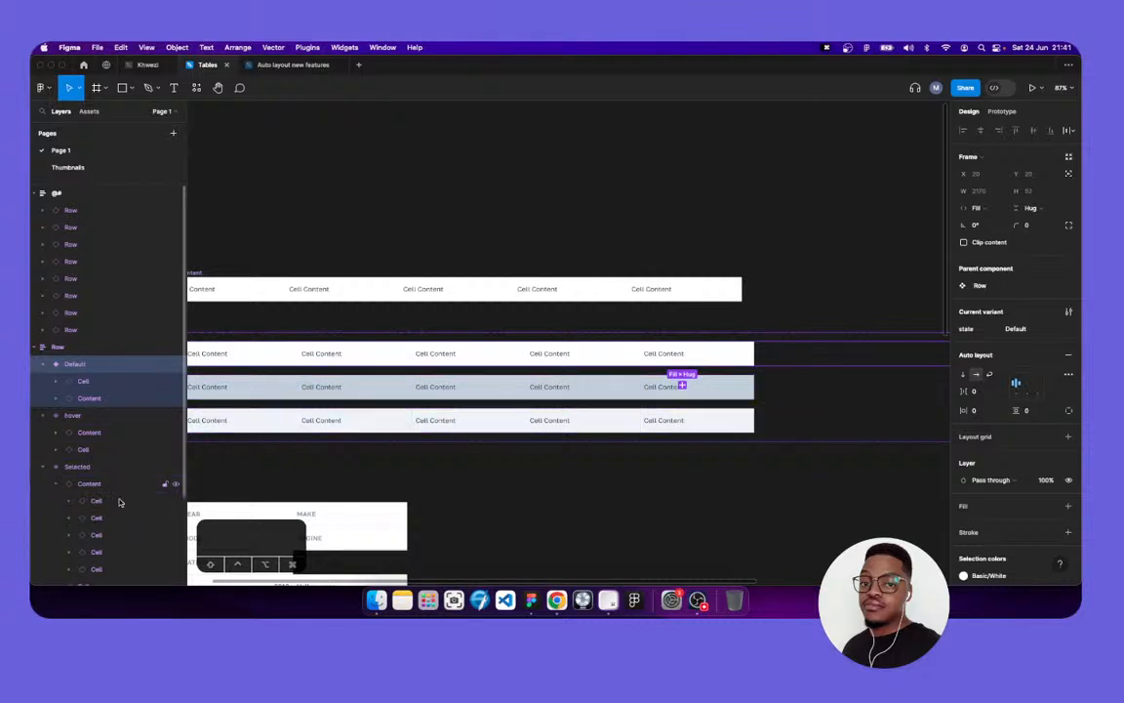
scroll(114, 560, down, 1)
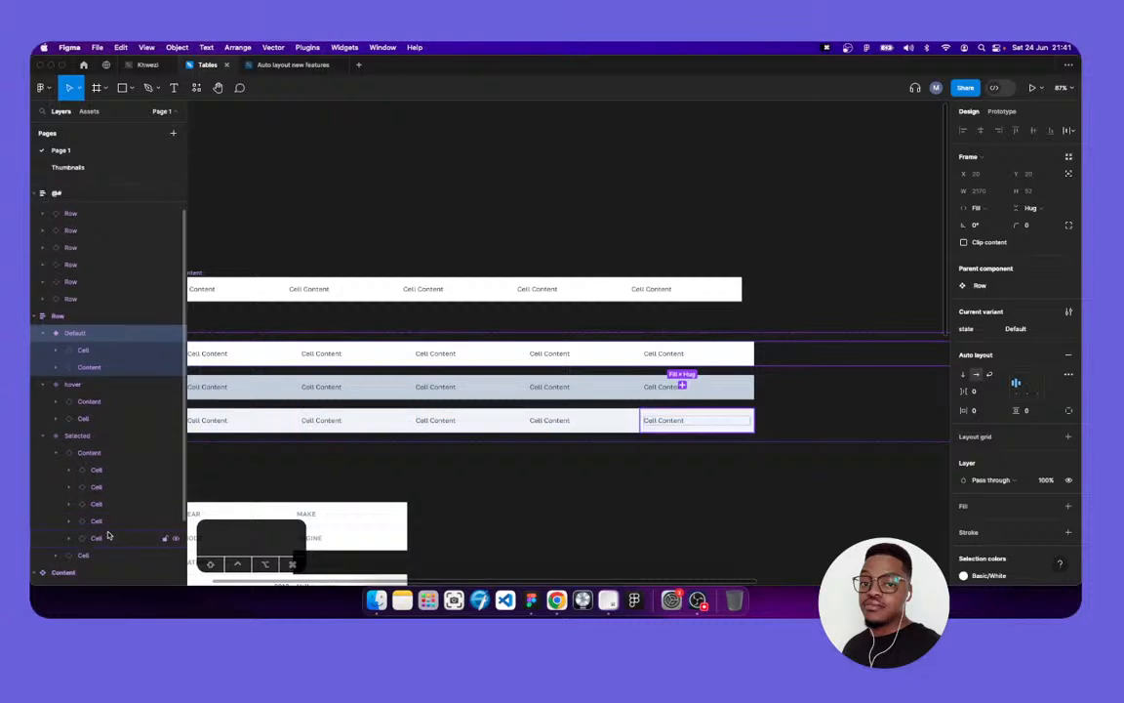
click(68, 453)
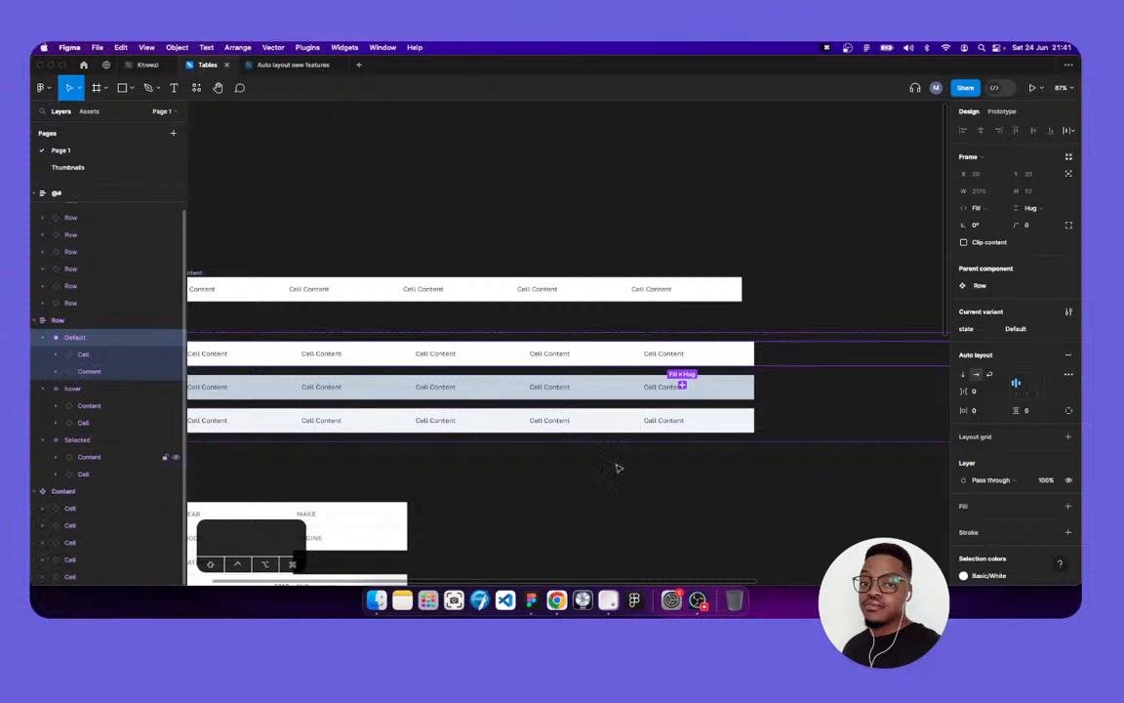
Narrow the Row component set to about 1282 px wide so its edge sits just past the row contents
click(761, 453)
scroll(761, 453, down, 3)
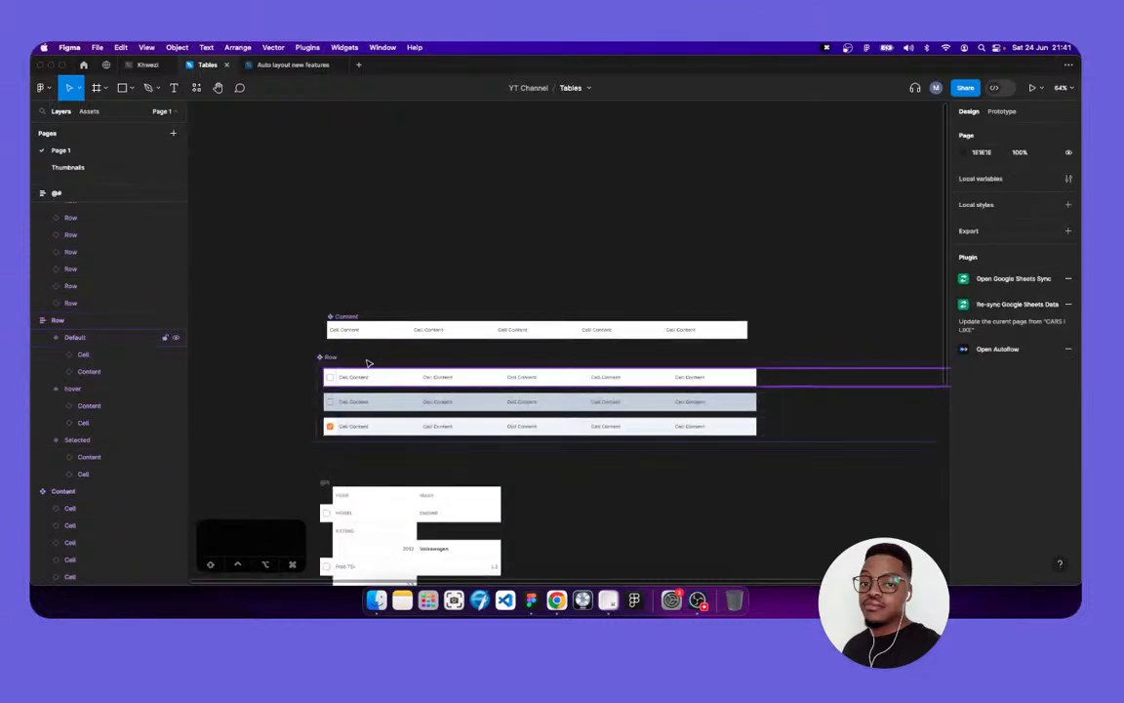
click(583, 362)
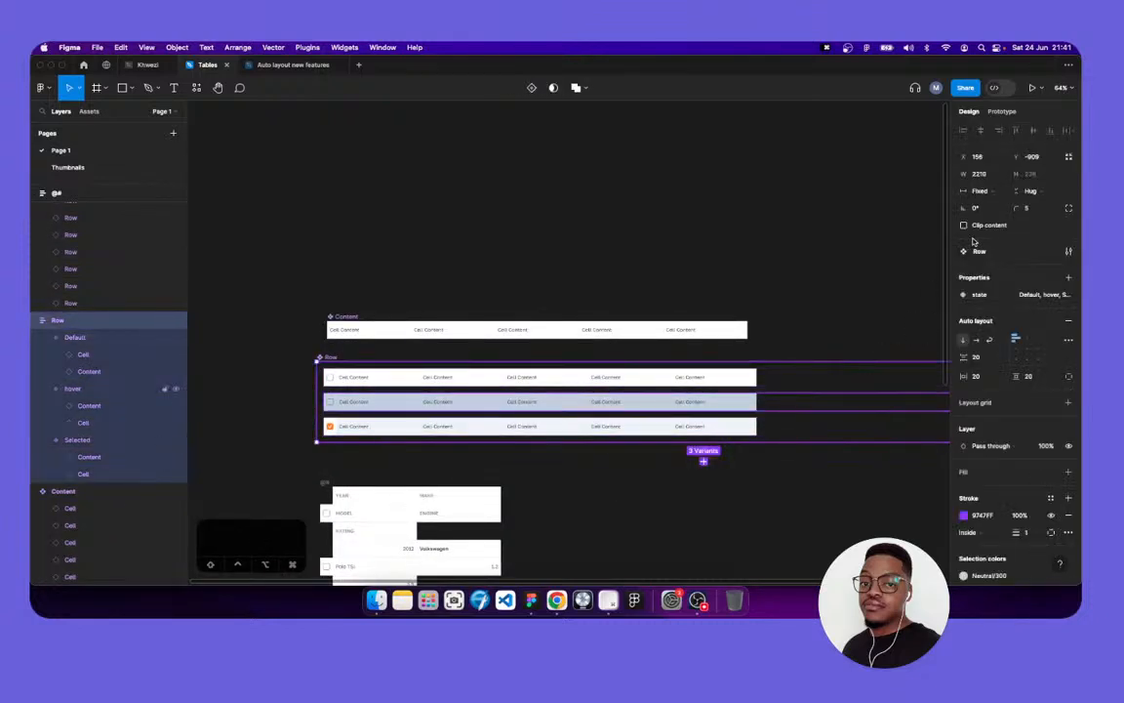
scroll(724, 426, right, 6)
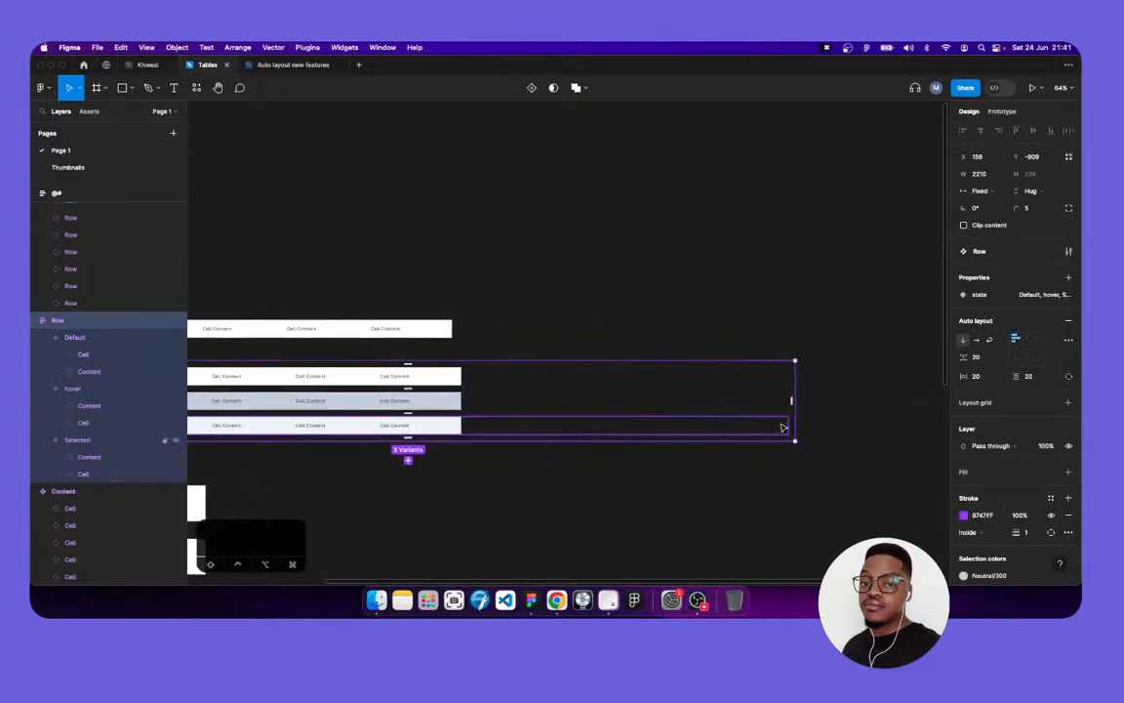
drag(552, 432, 471, 437)
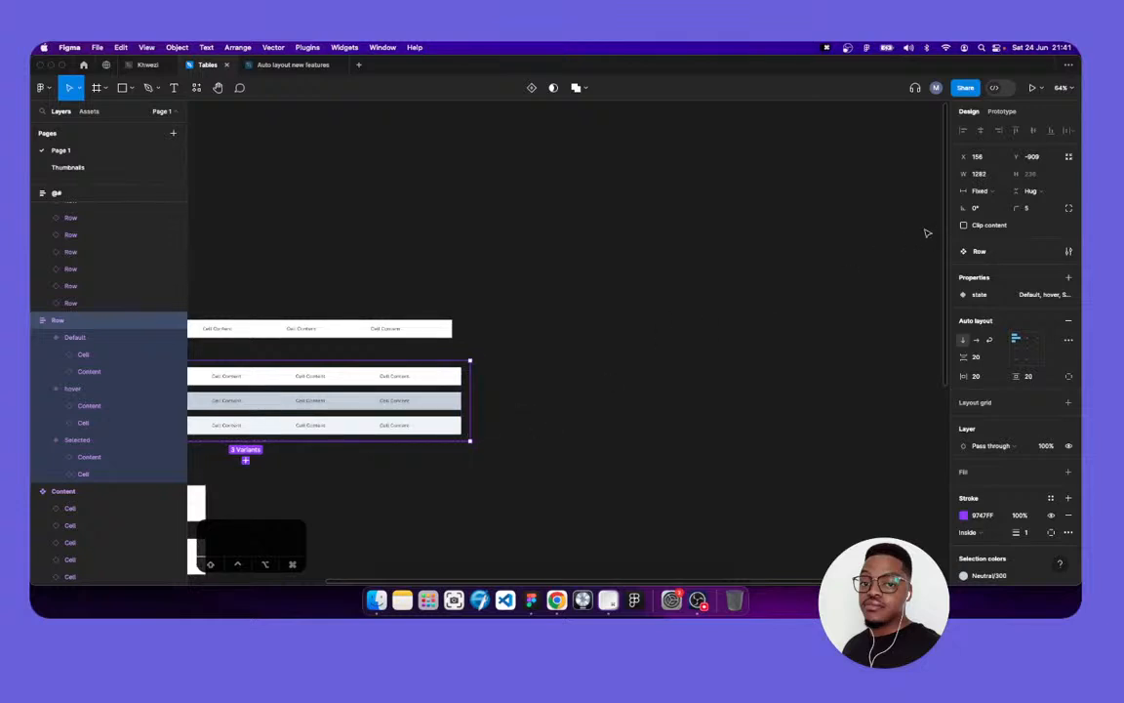
click(431, 421)
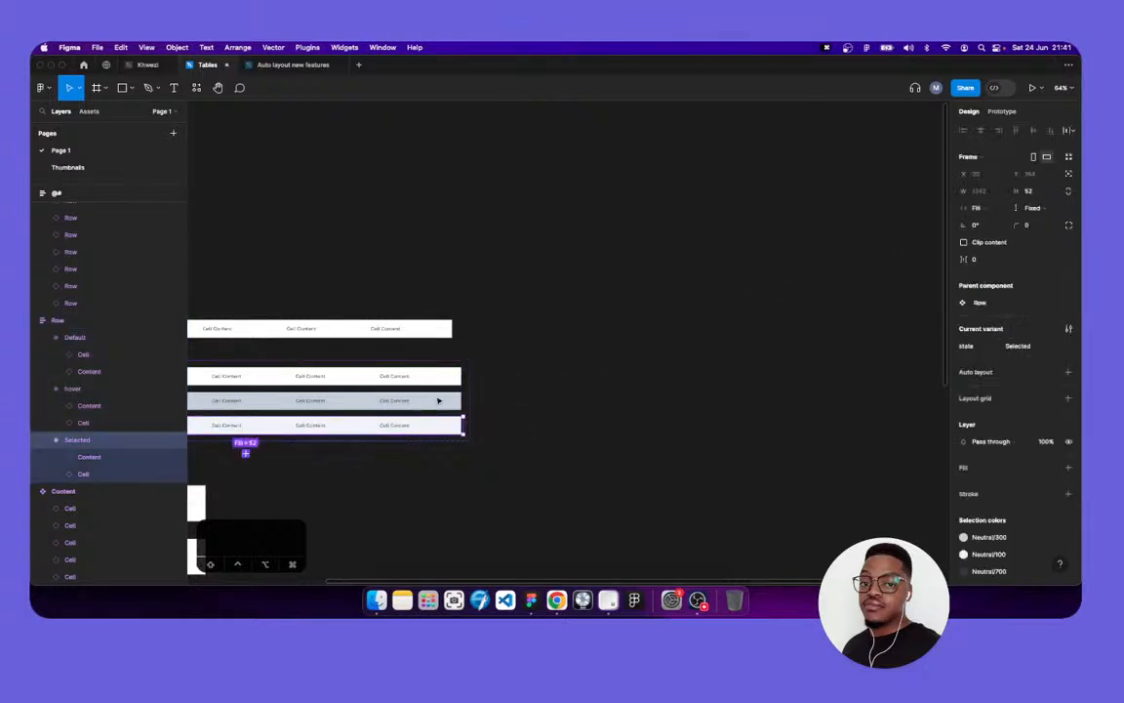
click(438, 400)
click(442, 377)
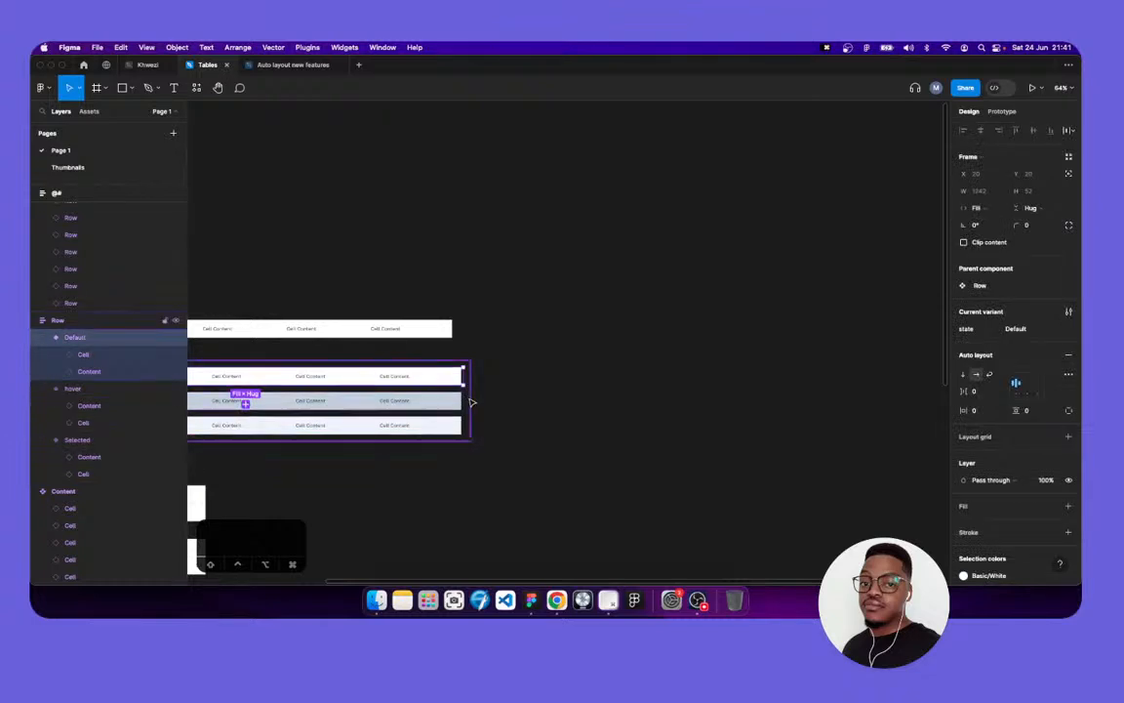
Fine-tune the width of the Row component set to about 1277 px
click(470, 401)
scroll(474, 410, up, 6)
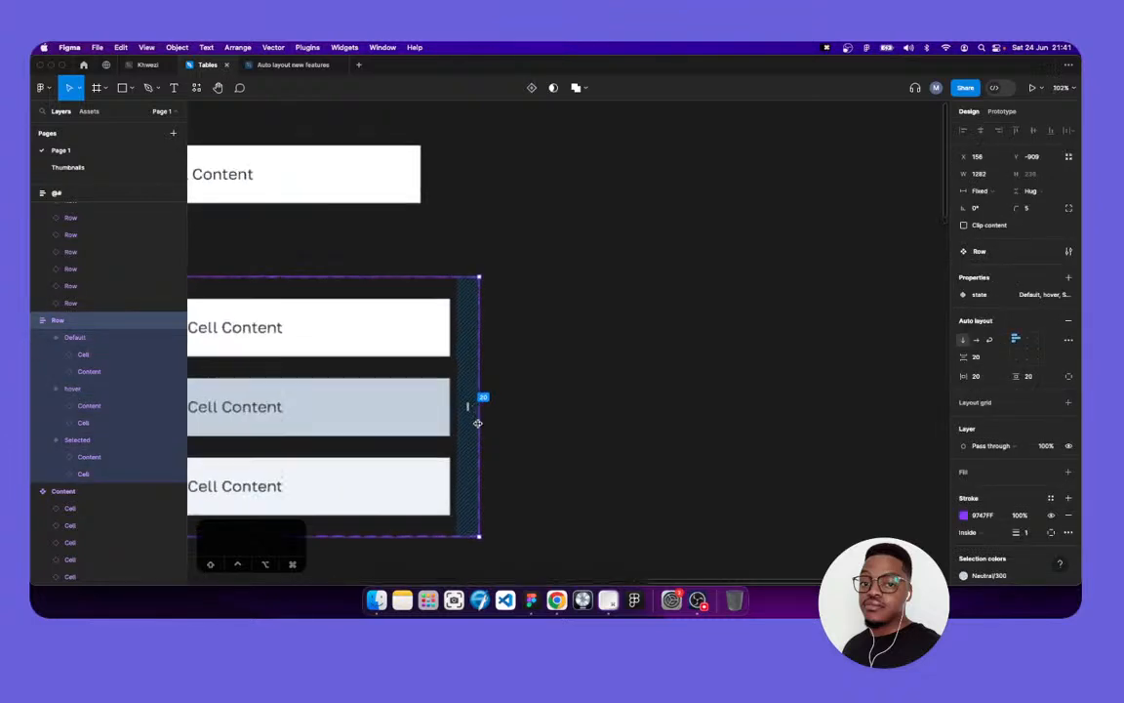
drag(479, 437, 467, 437)
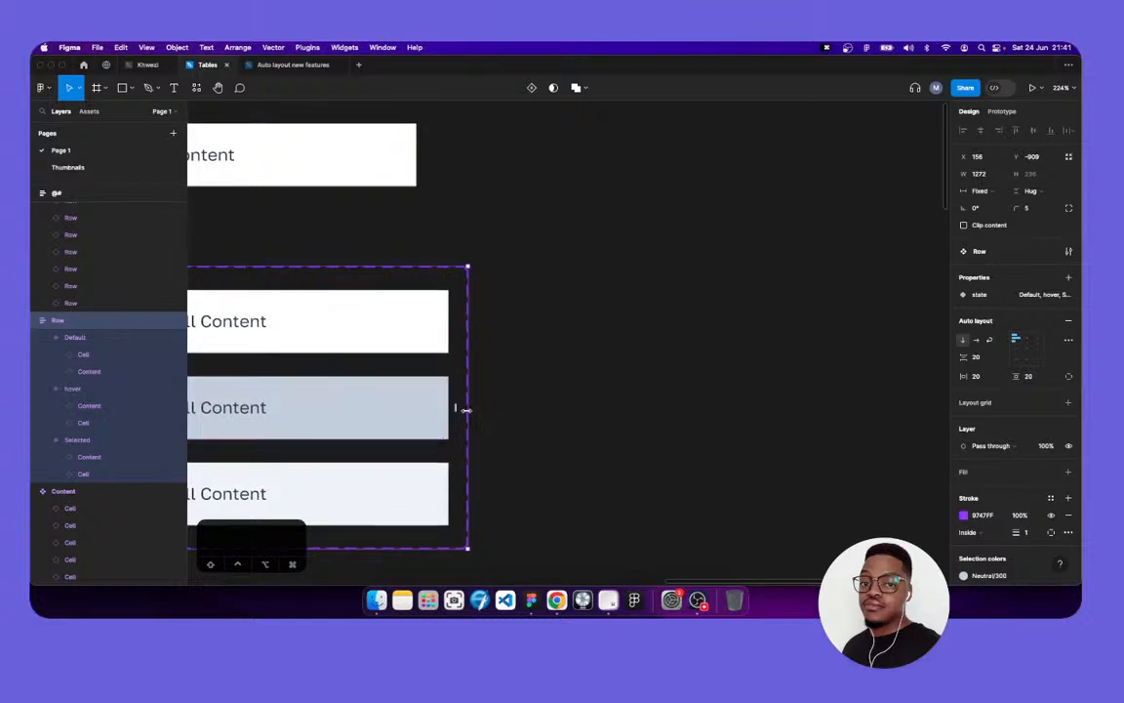
drag(469, 412, 471, 412)
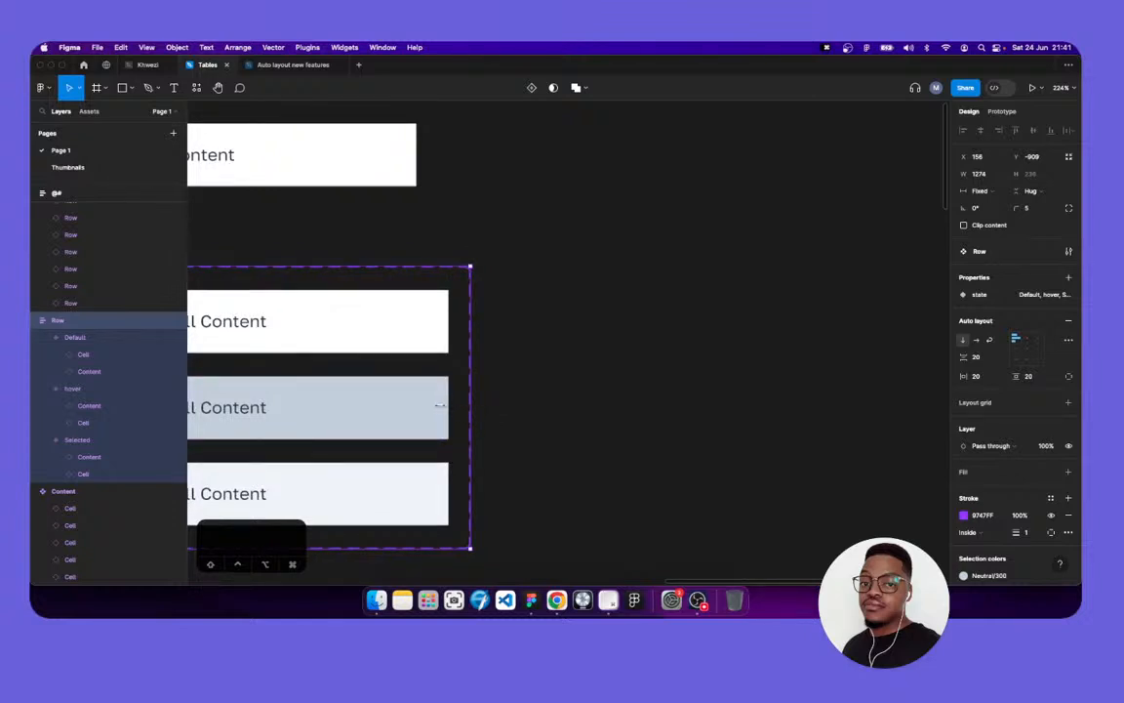
drag(472, 398, 474, 398)
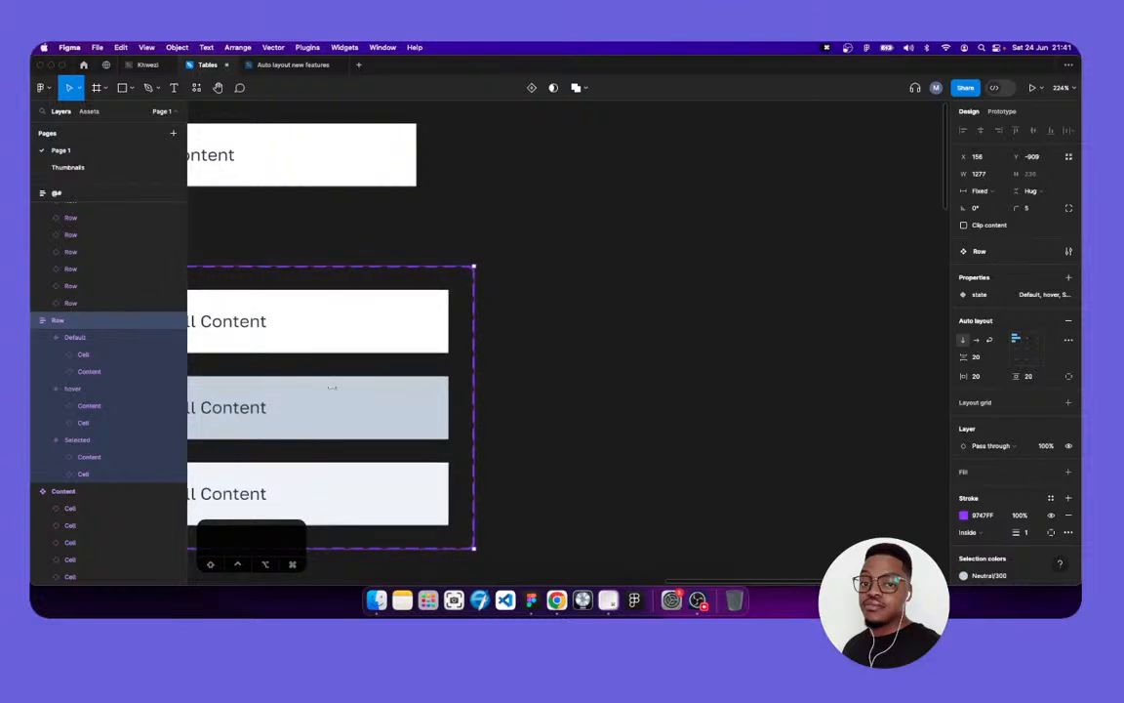
Set the width of the Default row variant to hug contents
click(95, 339)
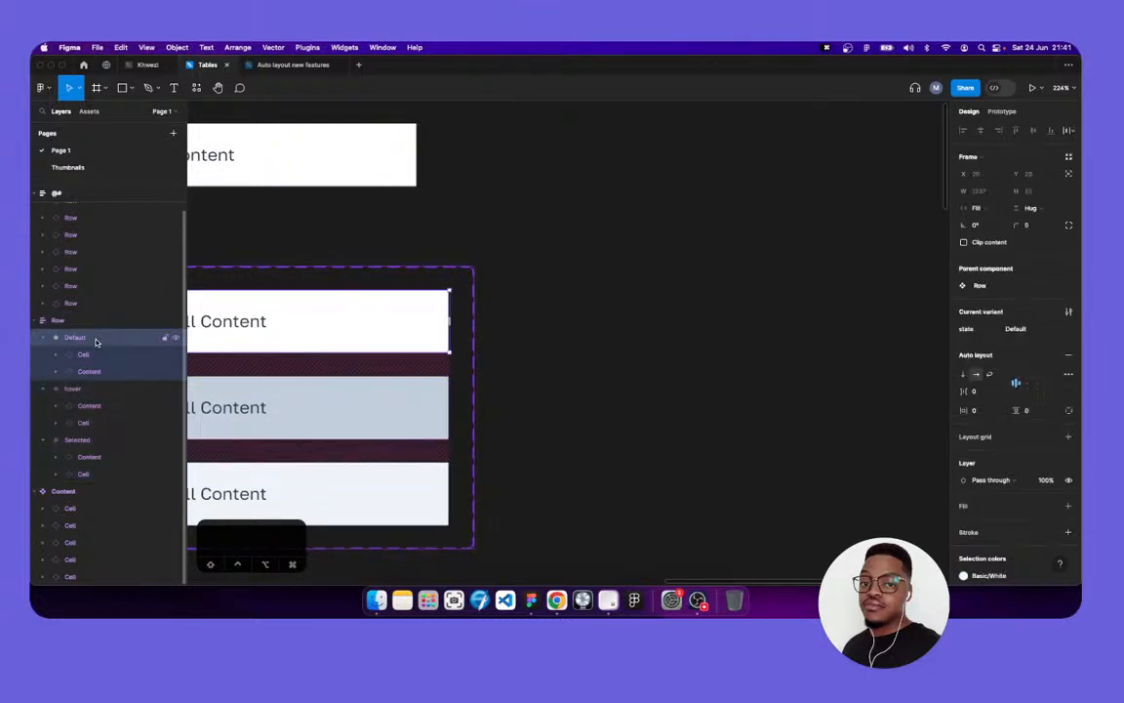
click(979, 207)
key(Escape)
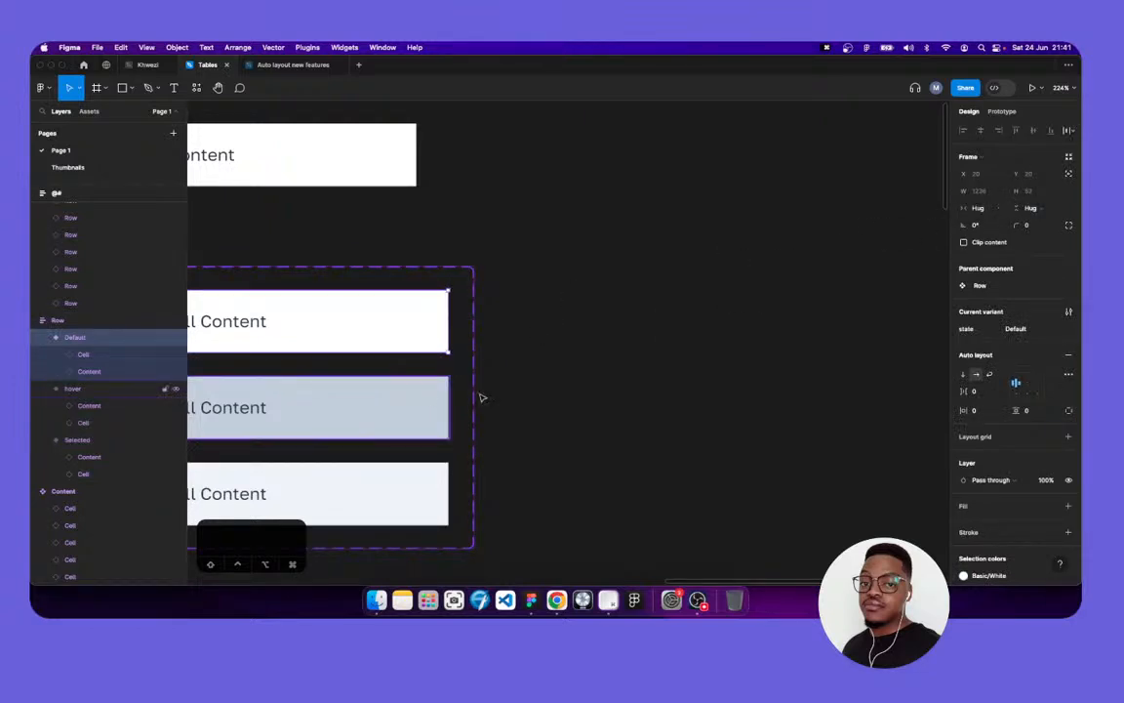
click(405, 410)
shift+click(83, 440)
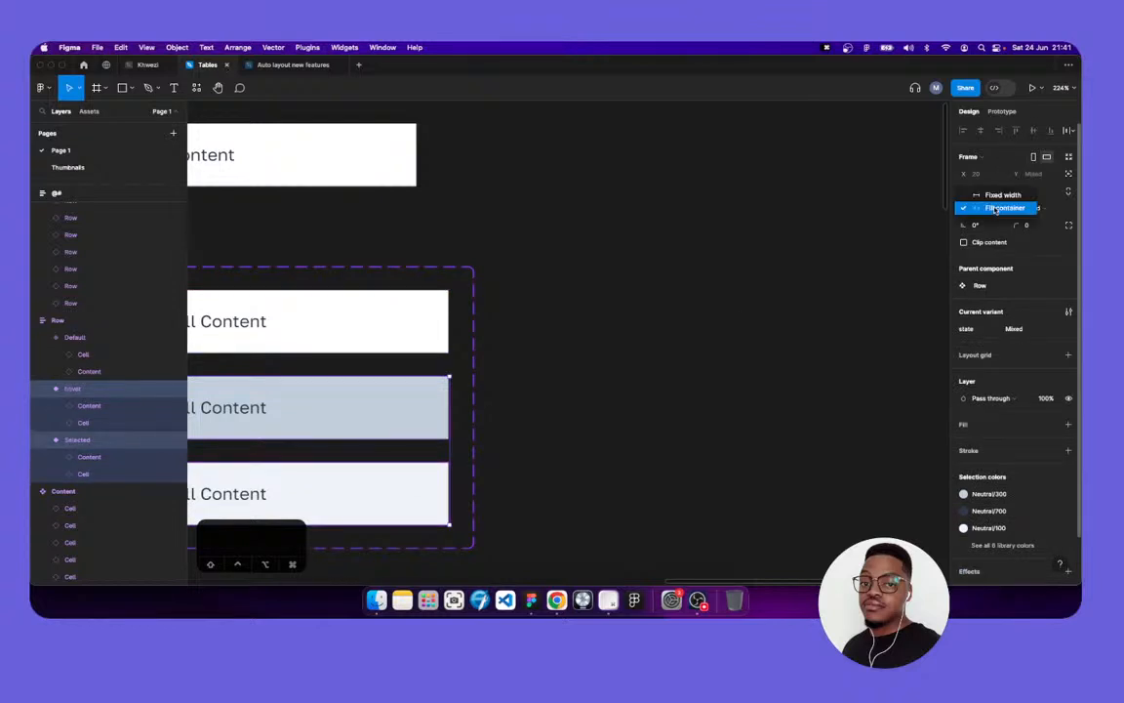
click(424, 393)
click(993, 209)
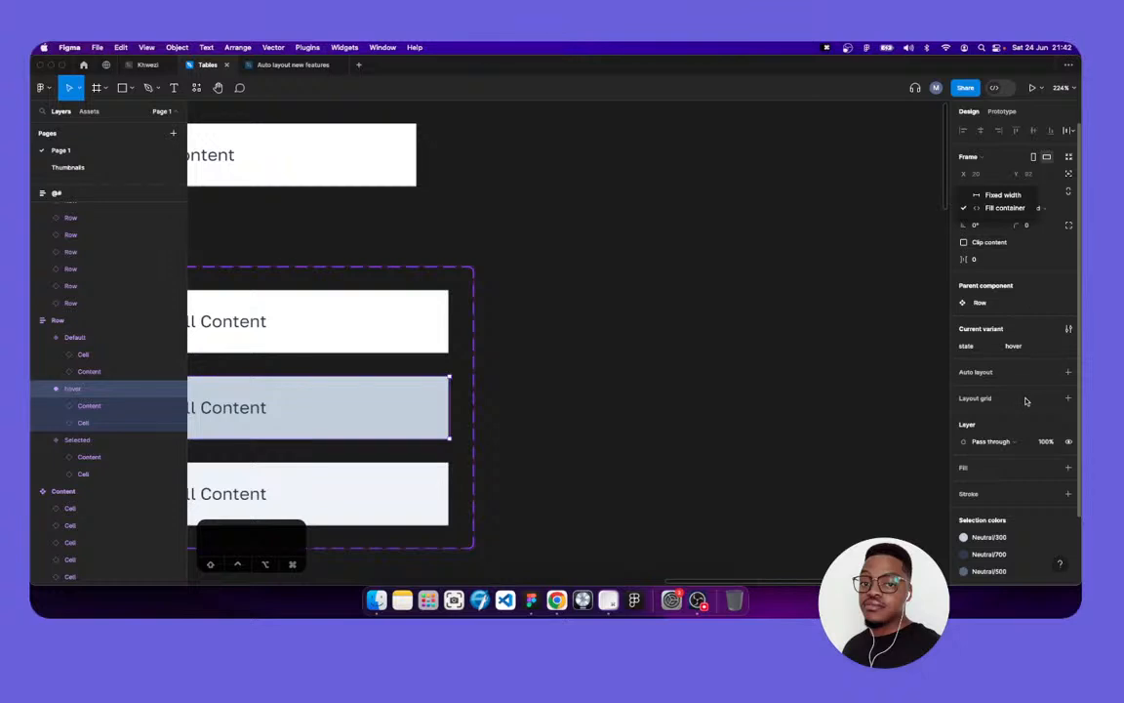
Add horizontal auto layout to the hover row variant and set its width to hug contents
click(427, 412)
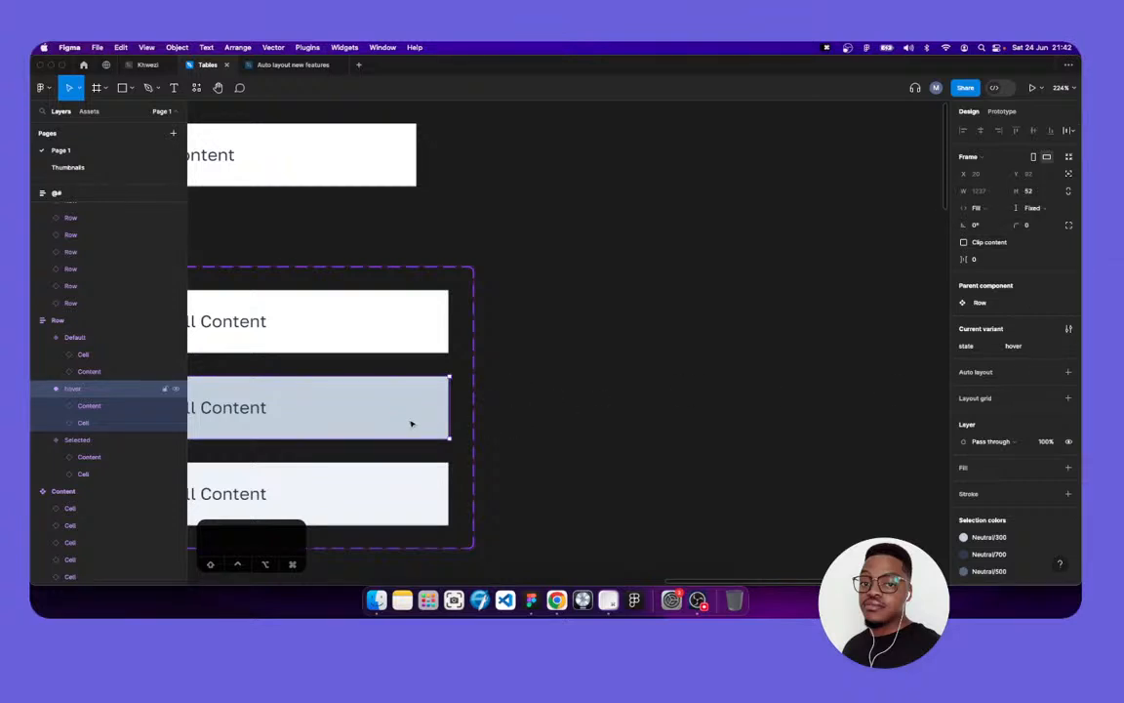
click(1070, 373)
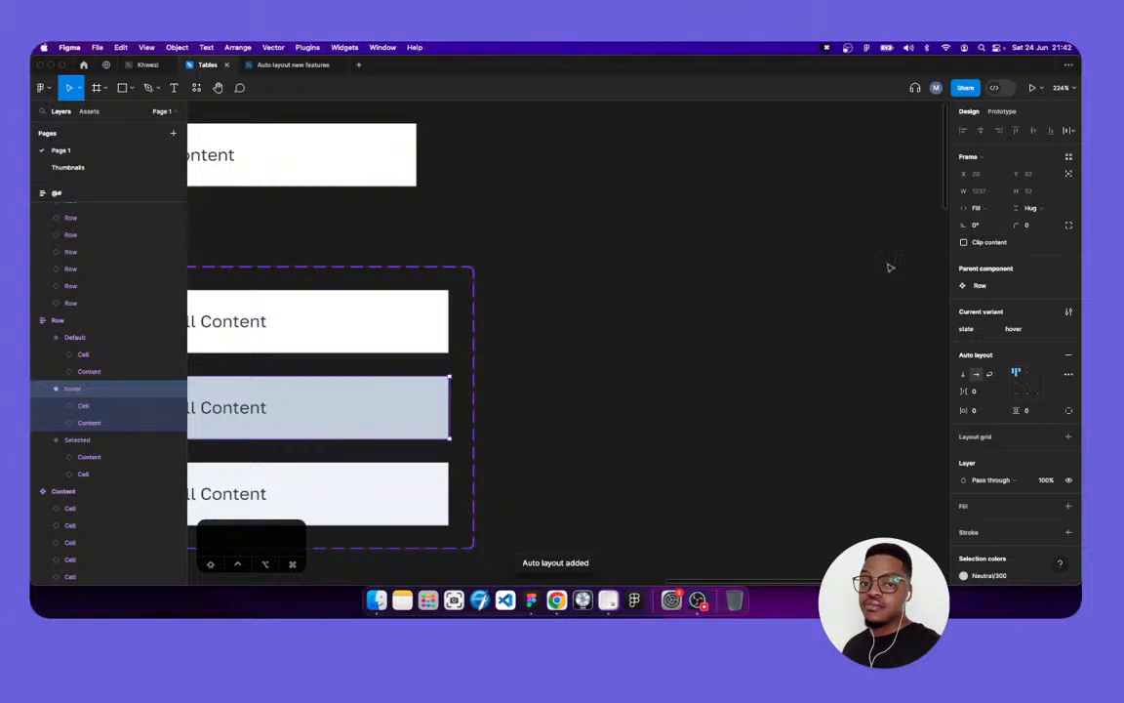
click(982, 207)
click(990, 192)
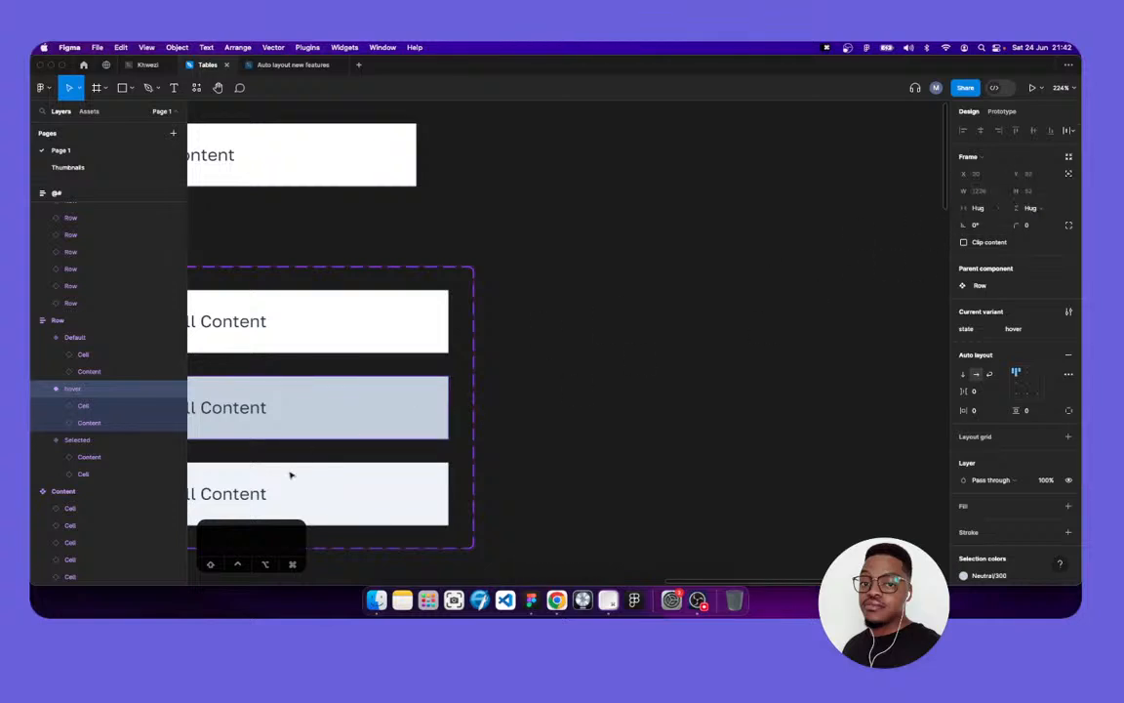
click(330, 503)
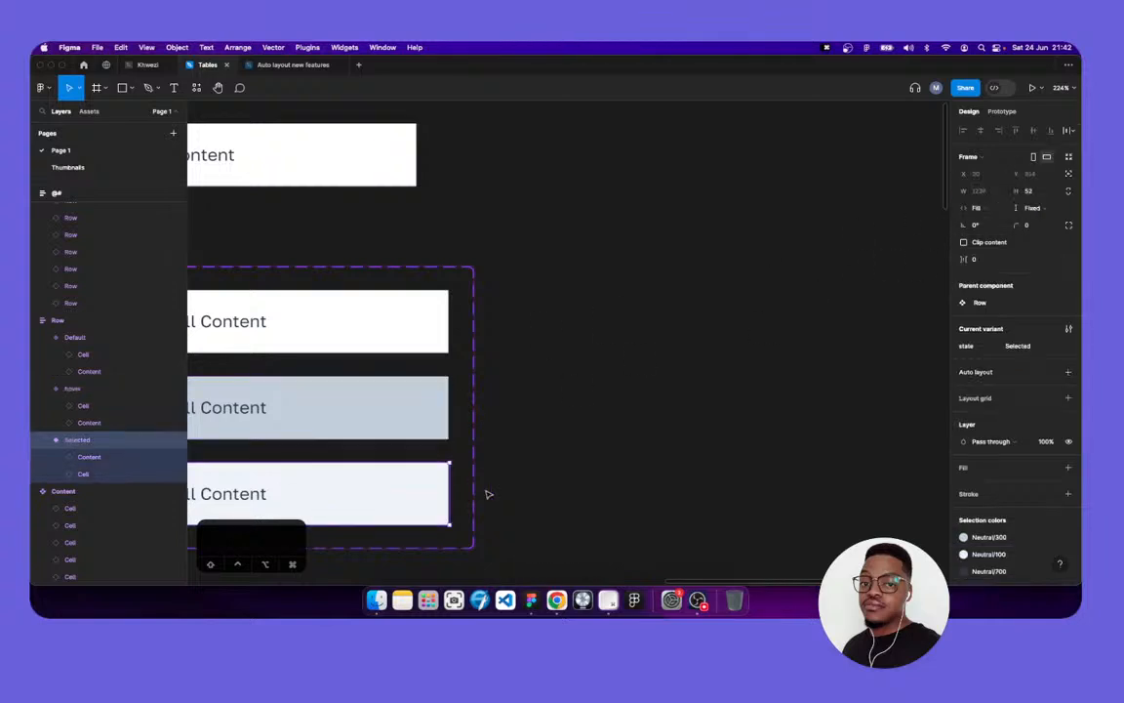
click(979, 208)
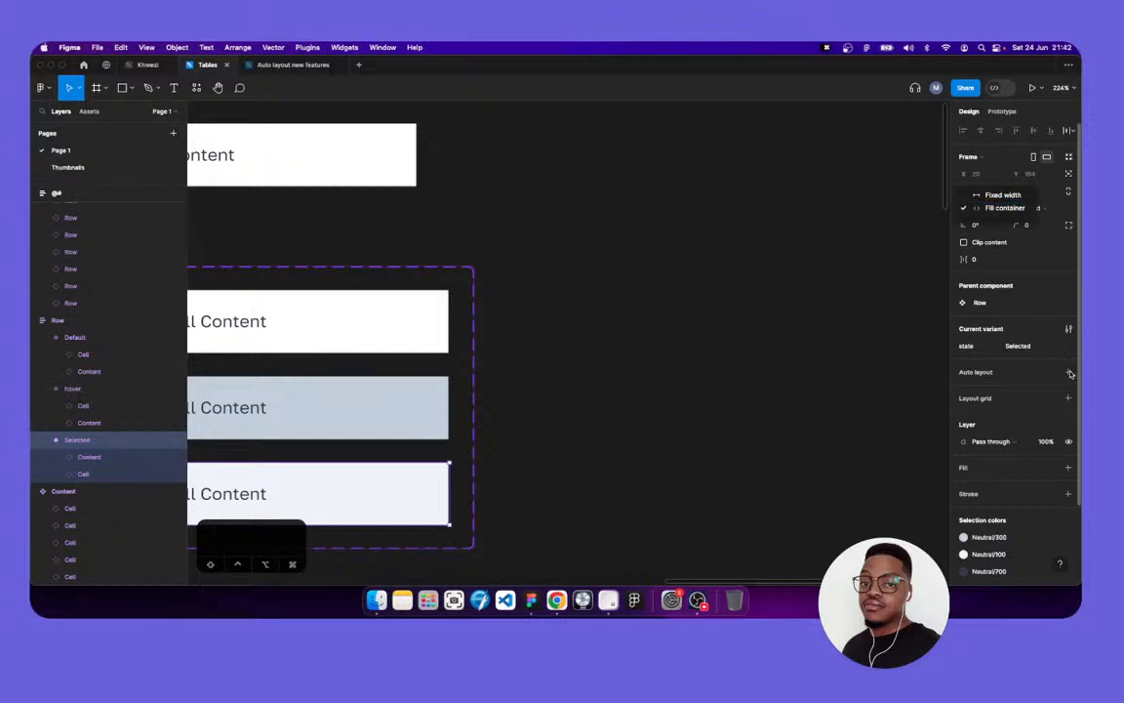
key(Escape)
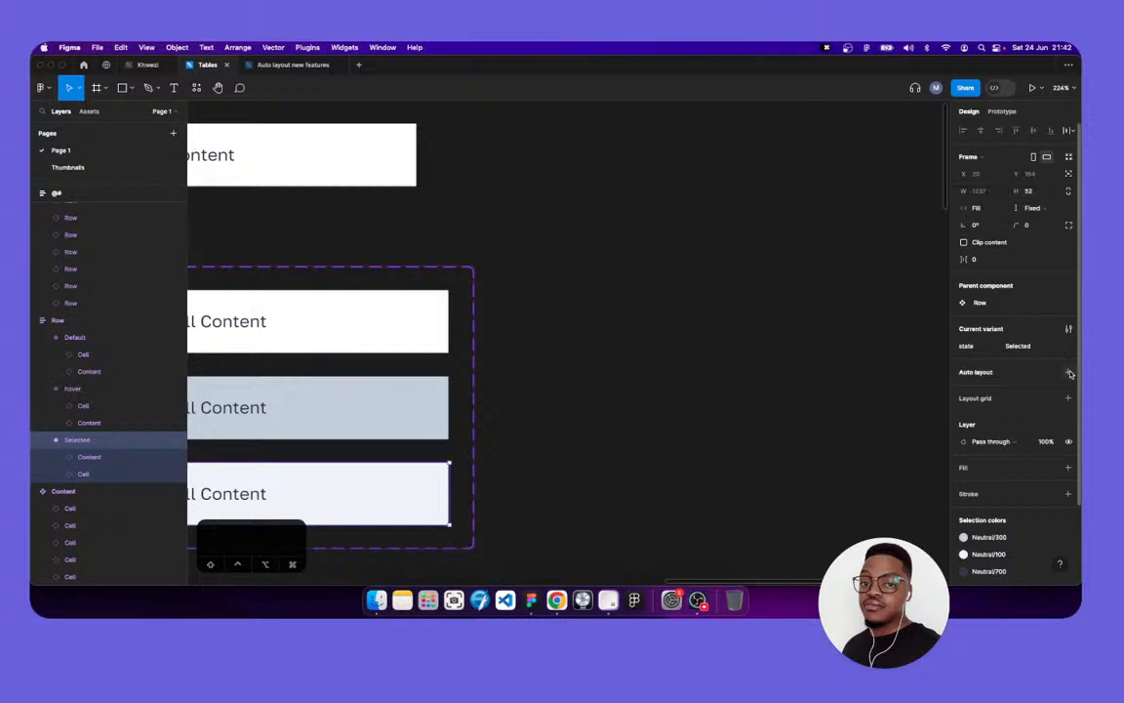
click(997, 209)
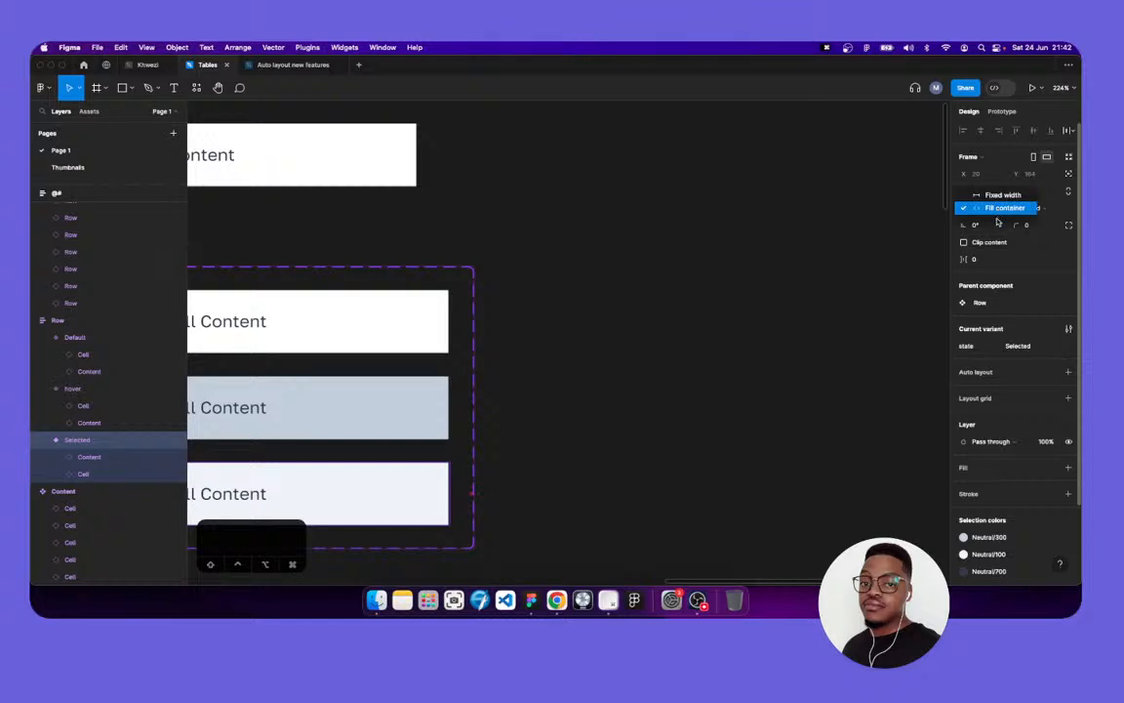
key(Escape)
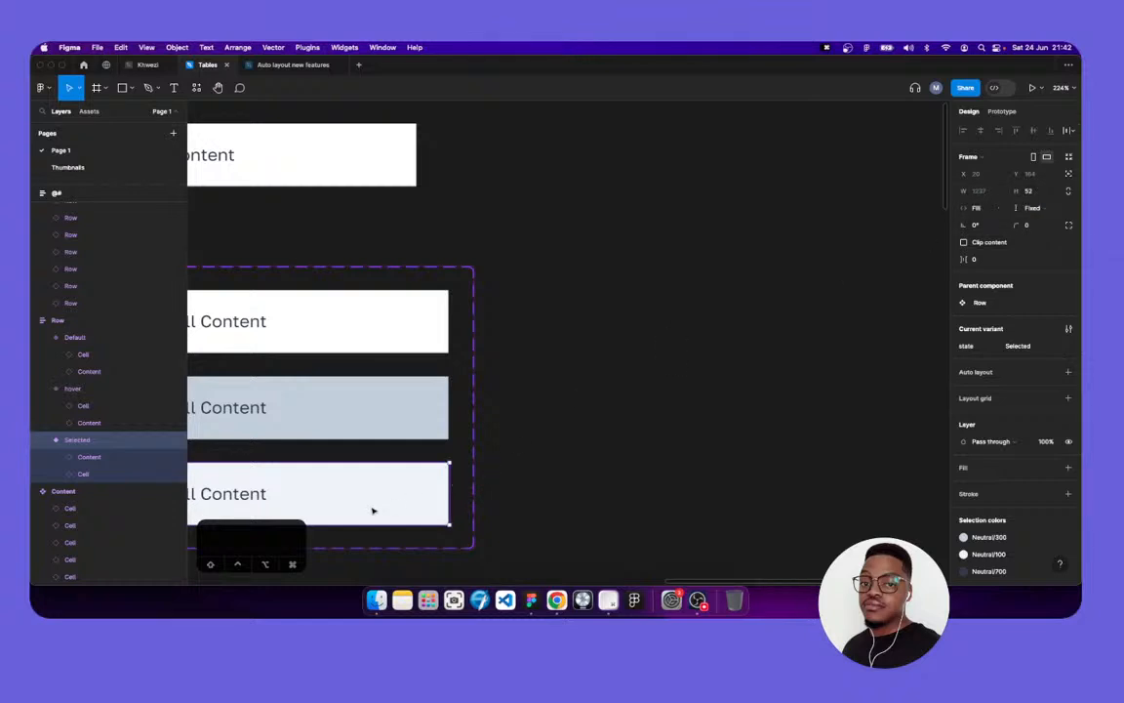
Add horizontal auto layout to the Selected row variant and set its width to hug contents
click(88, 454)
click(88, 443)
click(979, 207)
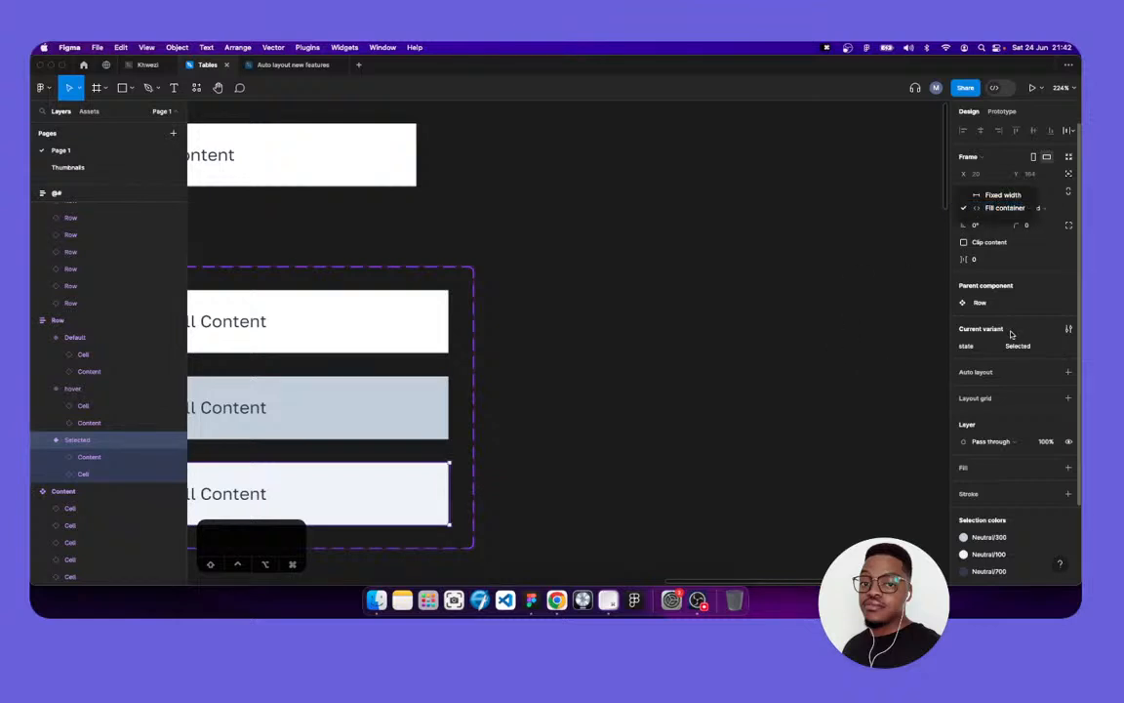
key(Escape)
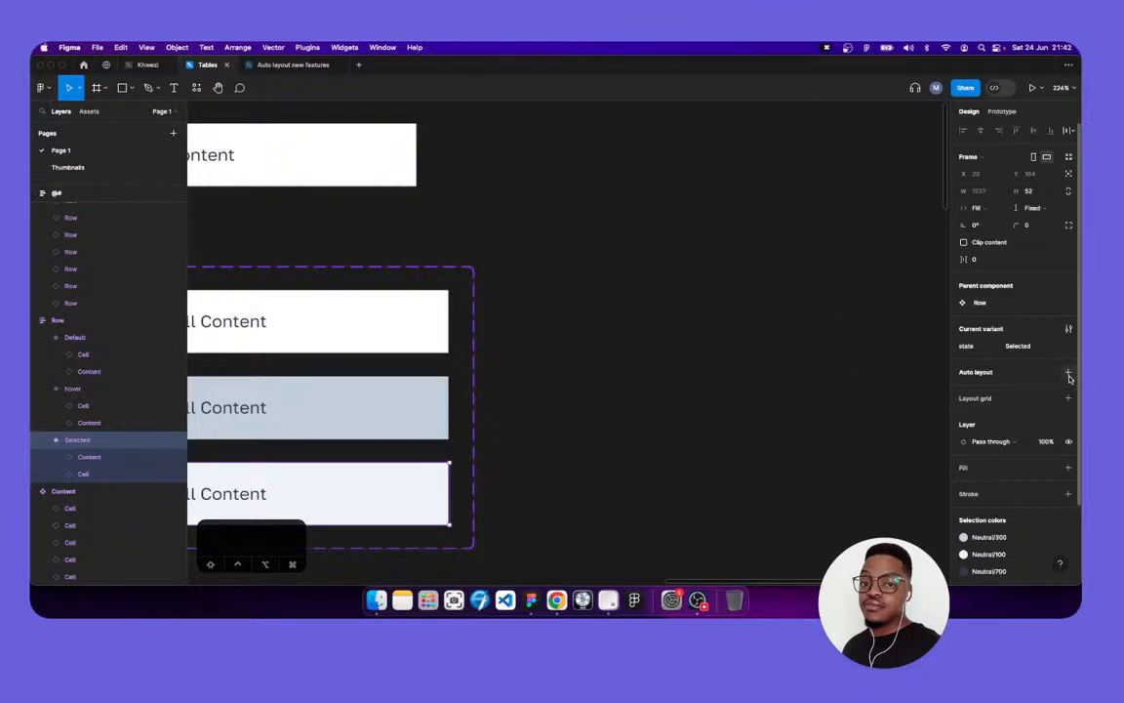
click(1068, 372)
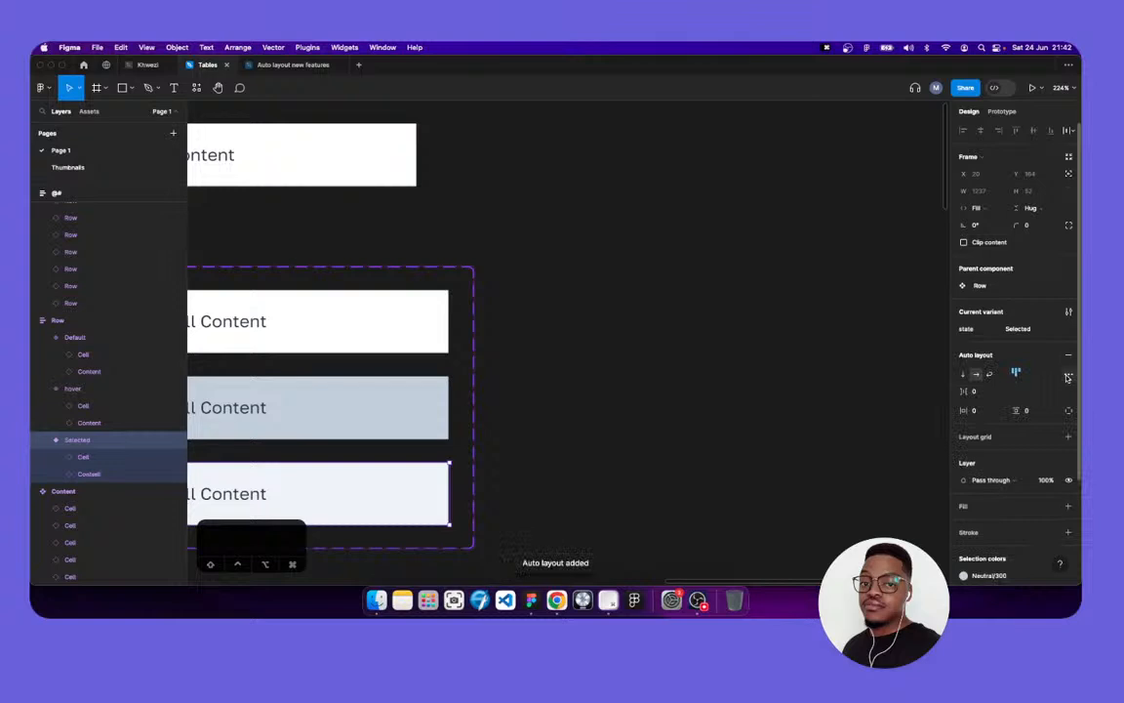
click(976, 208)
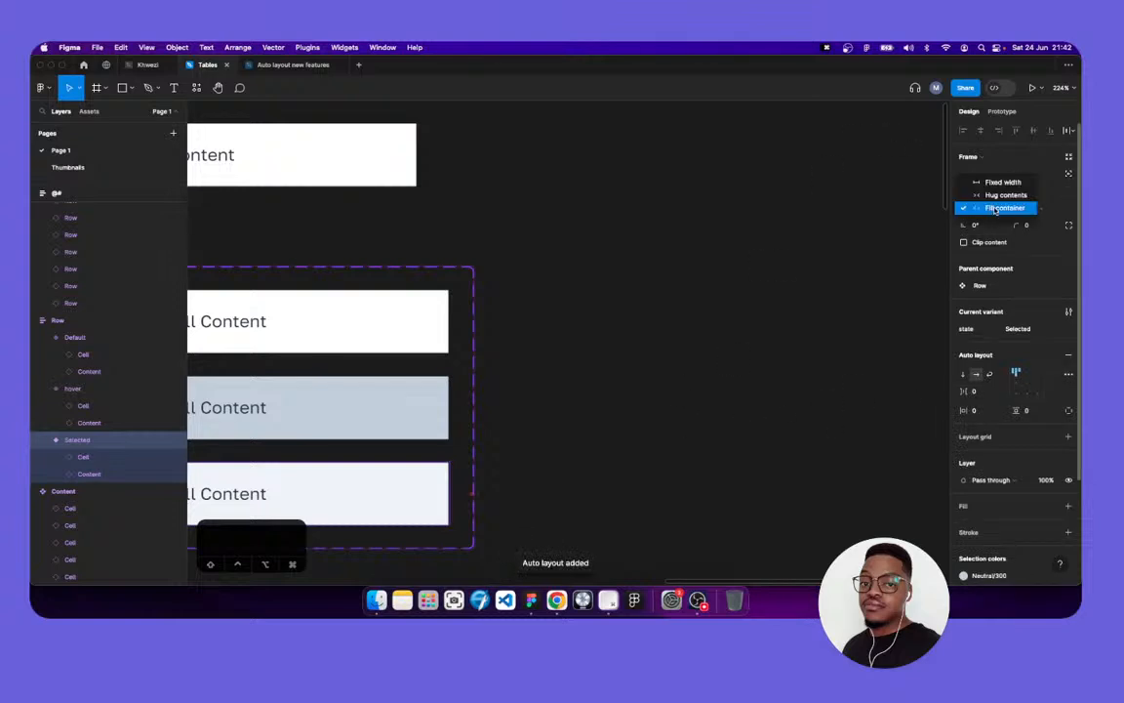
click(987, 194)
click(374, 431)
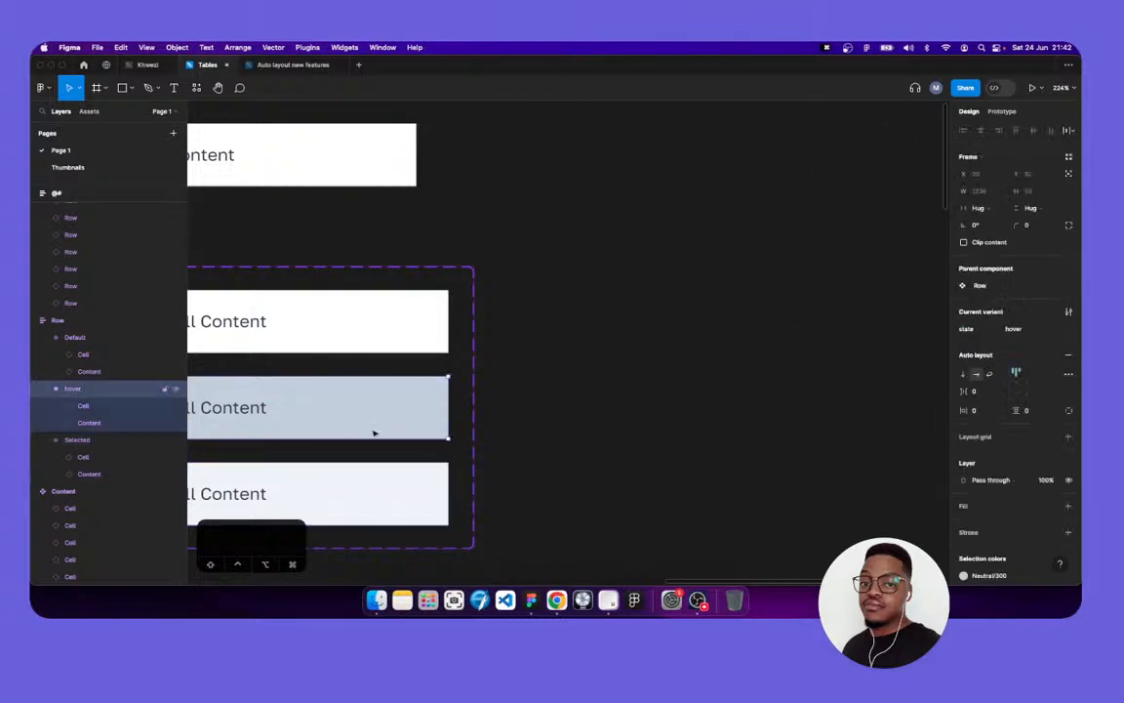
Inspect the resizing settings of the Default, hover and Selected variants of the Row component
click(384, 330)
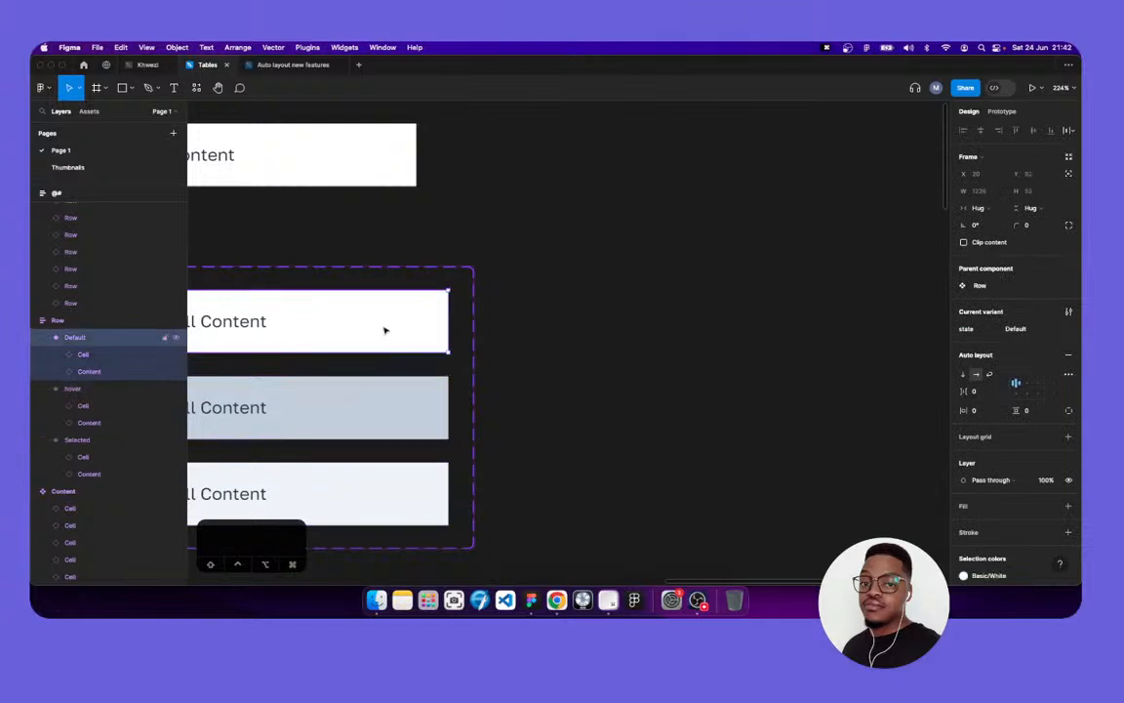
click(396, 415)
click(414, 472)
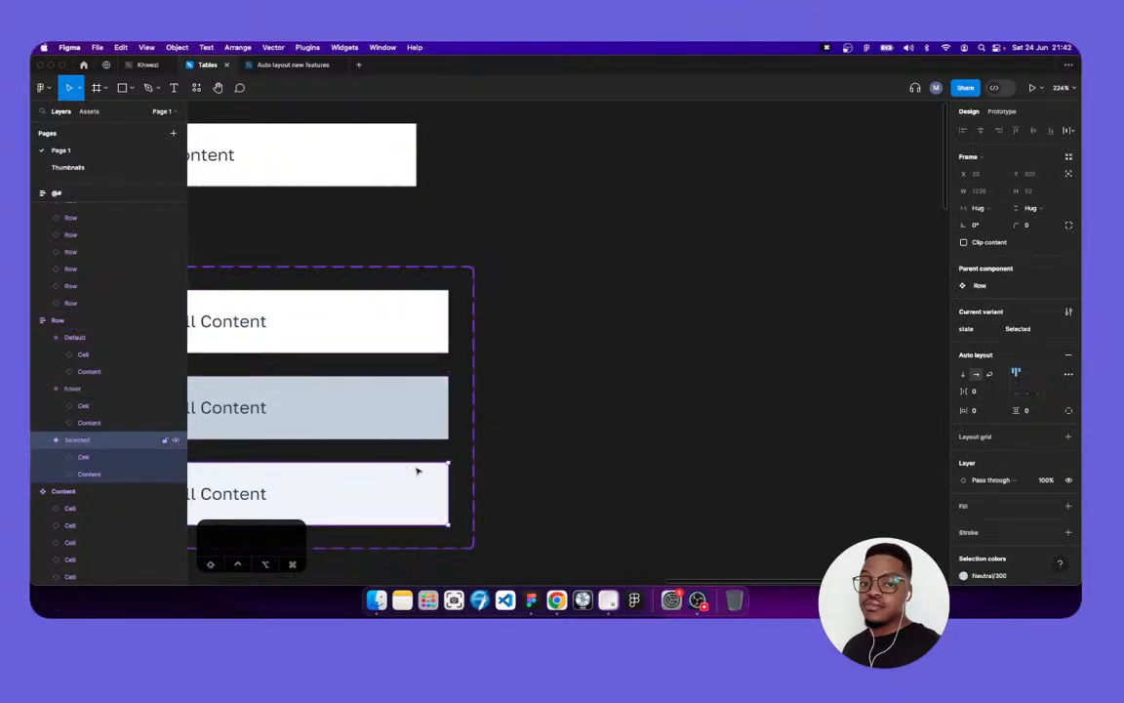
scroll(546, 342, left, 3)
scroll(550, 344, down, 10)
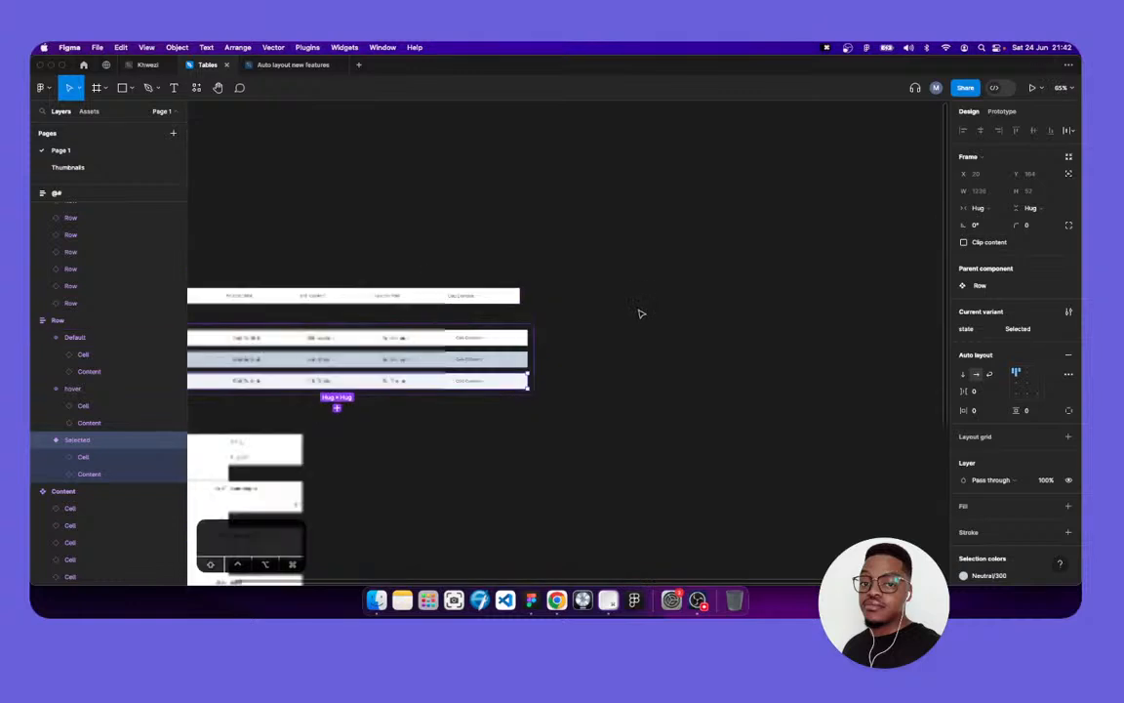
scroll(556, 402, down, 3)
scroll(557, 402, left, 2)
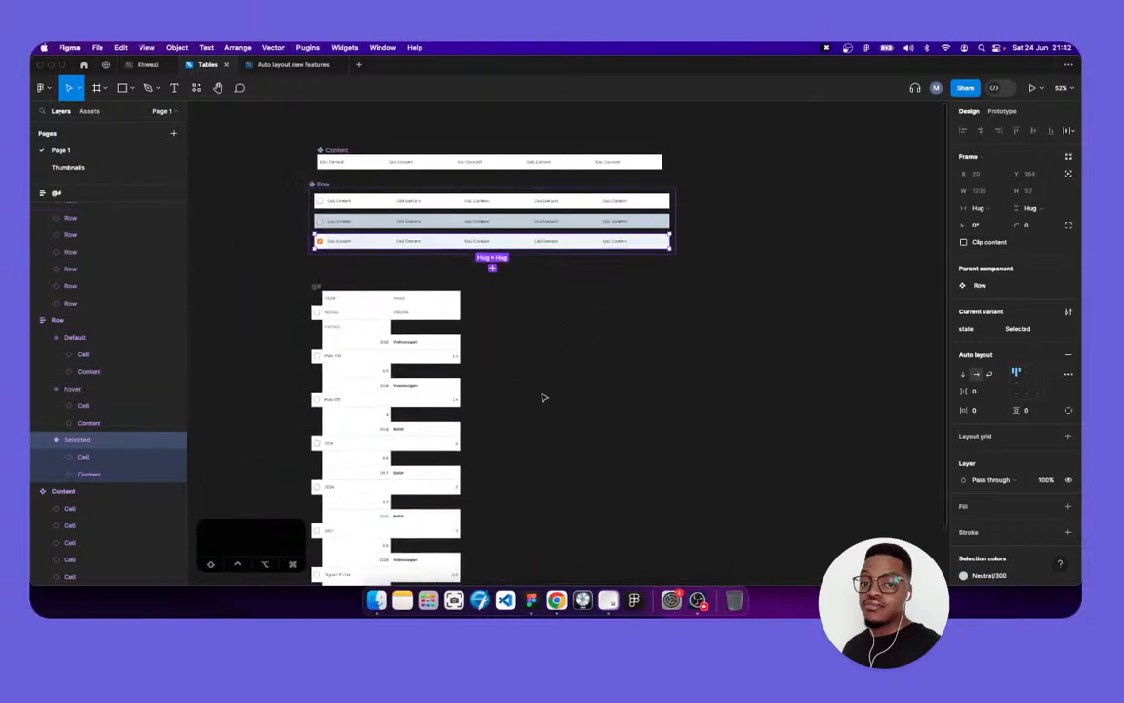
Widen the @# table frame below the components to about 1452 px
click(311, 300)
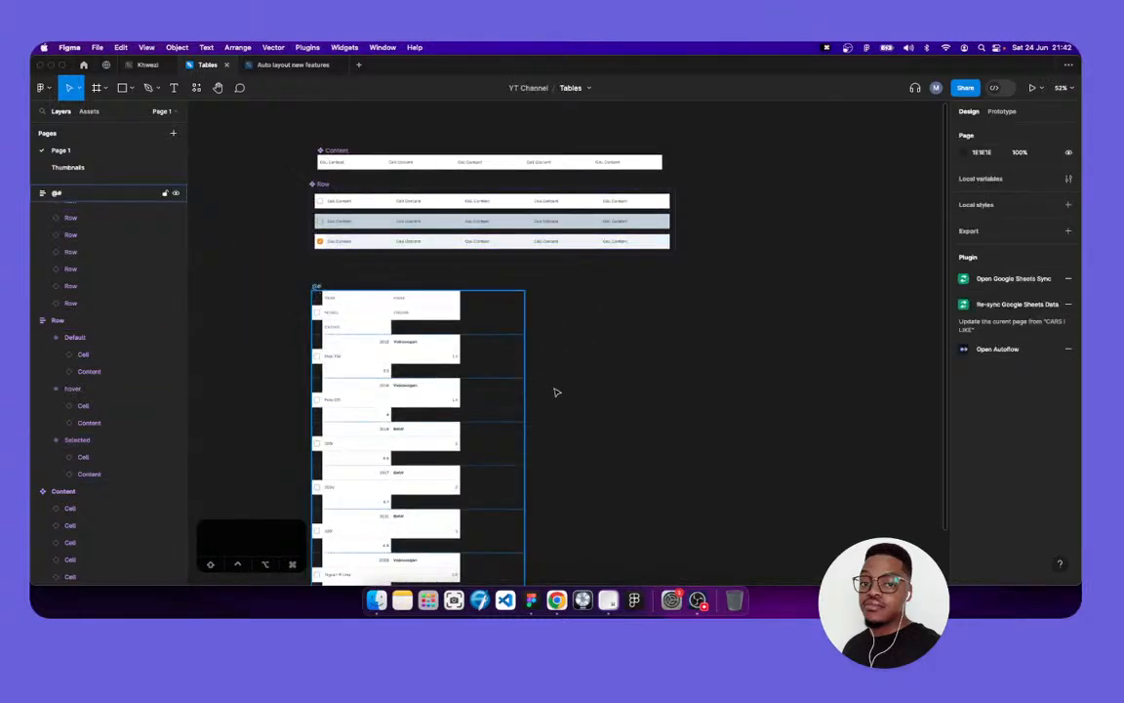
click(527, 411)
drag(524, 465, 668, 401)
drag(847, 393, 725, 387)
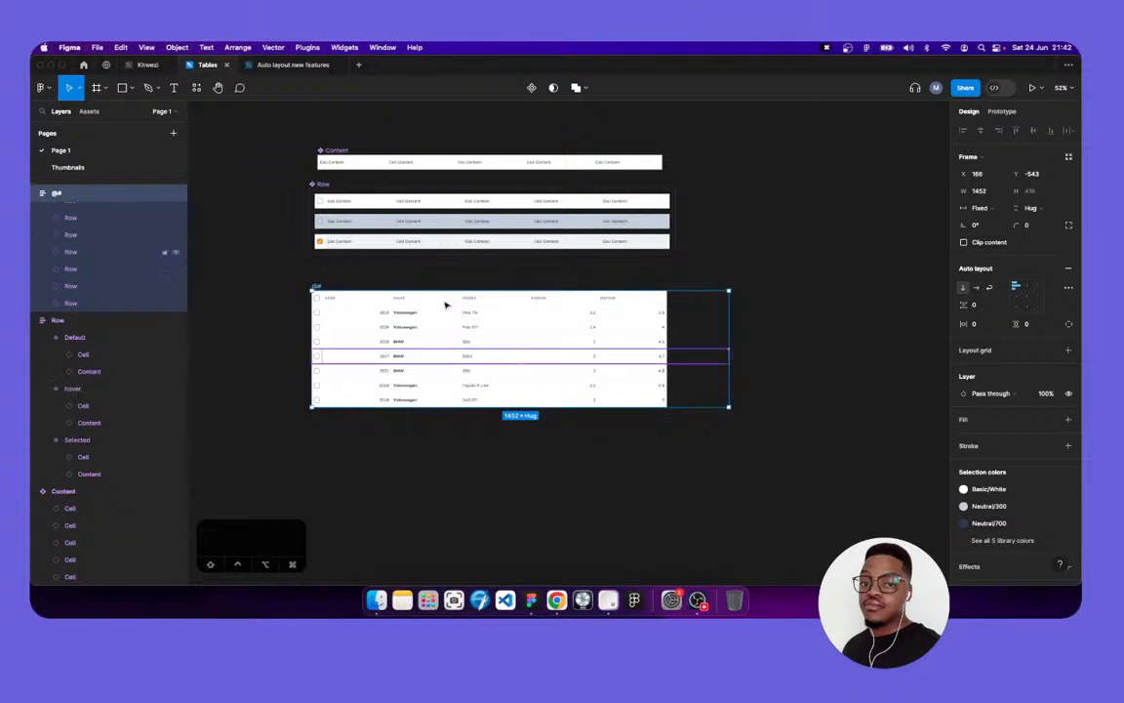
Check the minimum and maximum width limits of the Content component
click(508, 163)
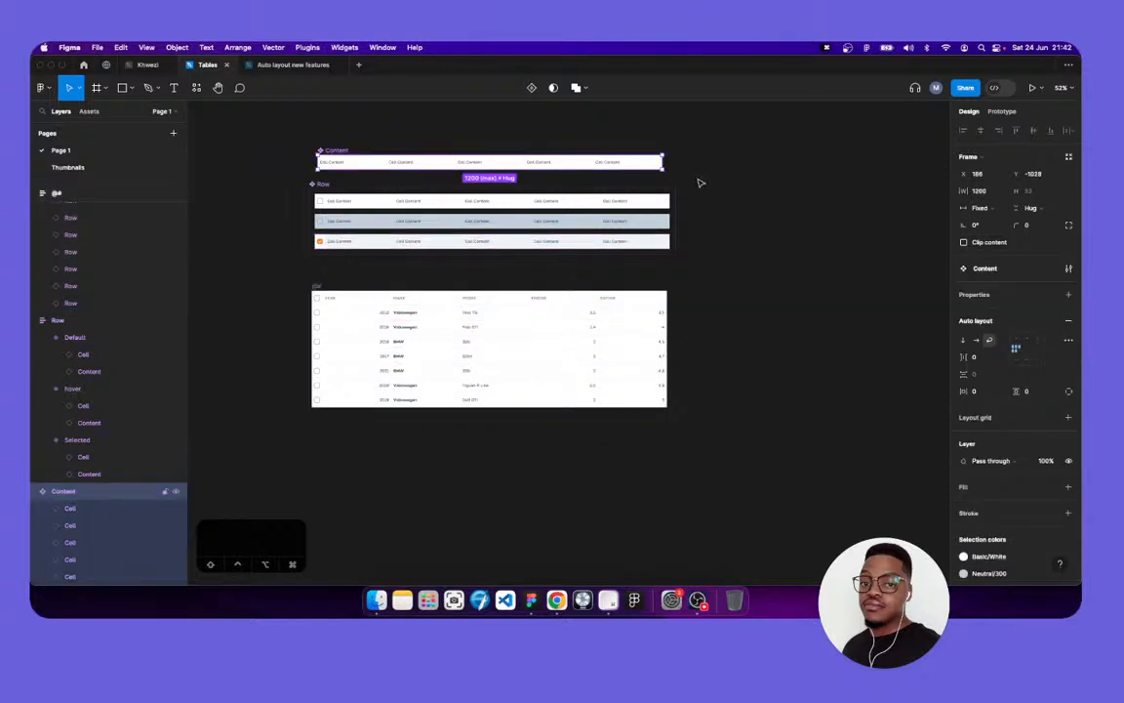
click(1000, 191)
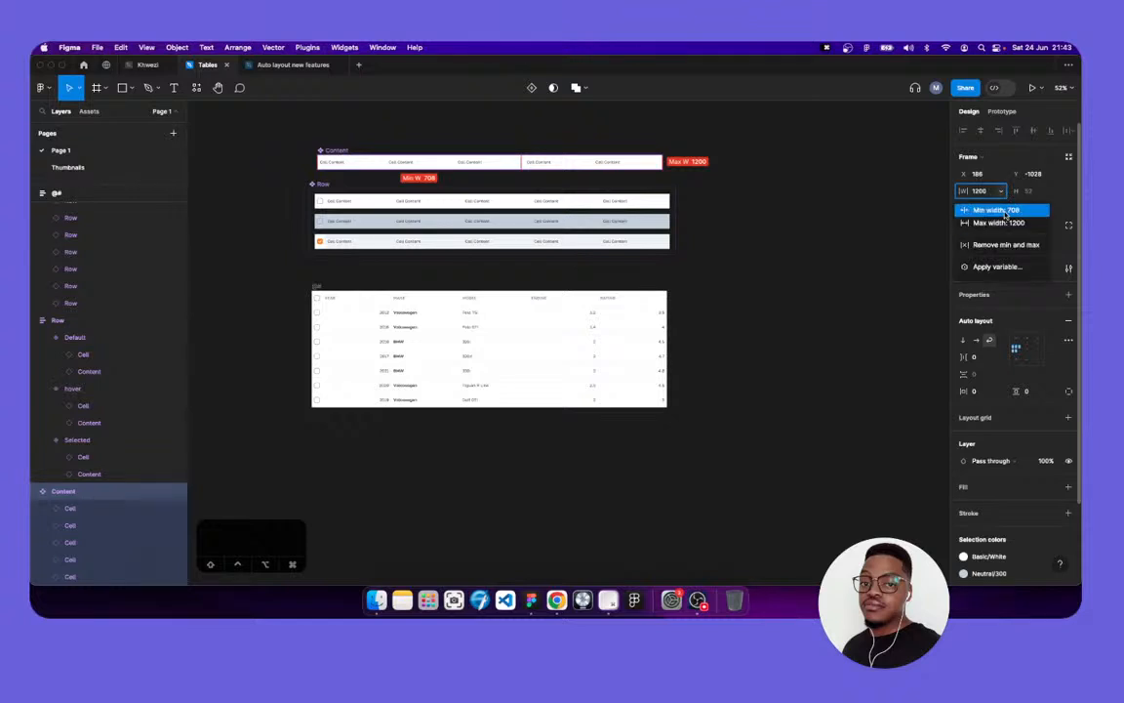
key(Escape)
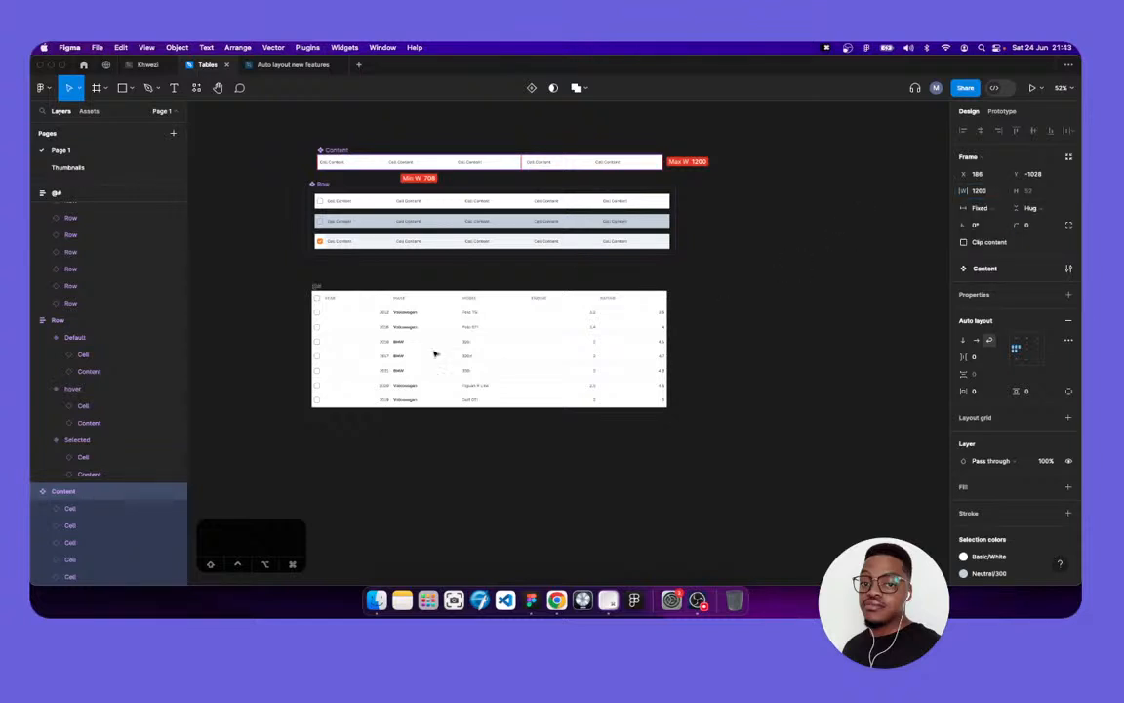
Check the horizontal resizing option of all Row instances inside the table frame
click(316, 286)
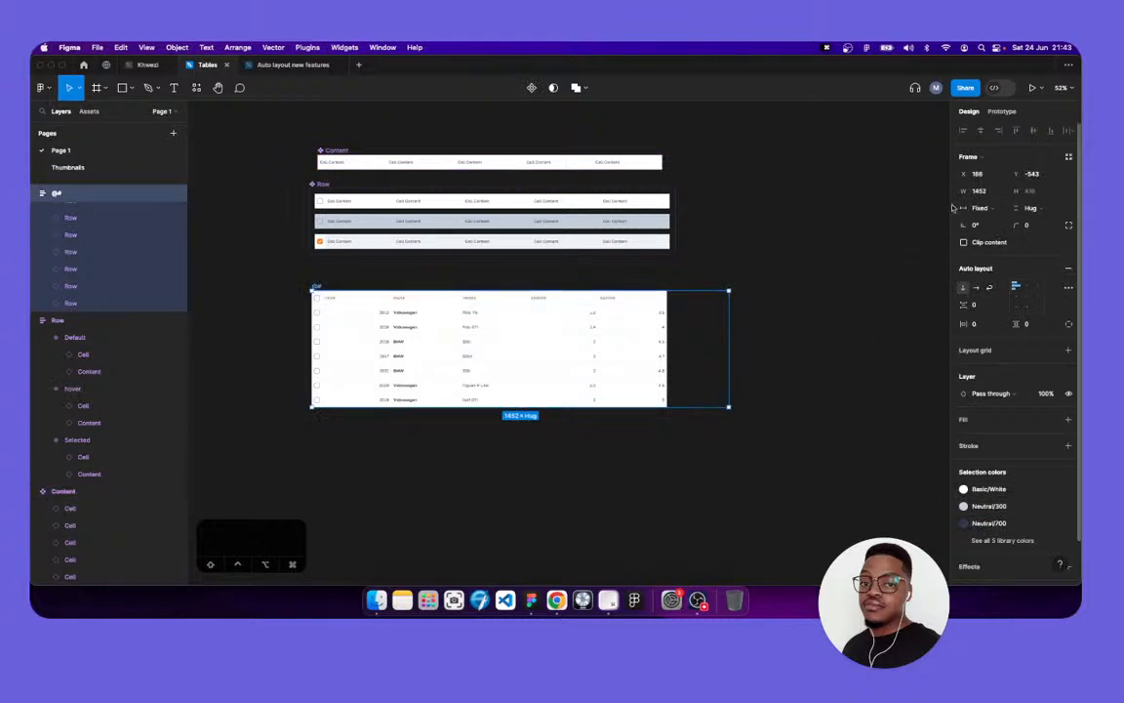
key(Return)
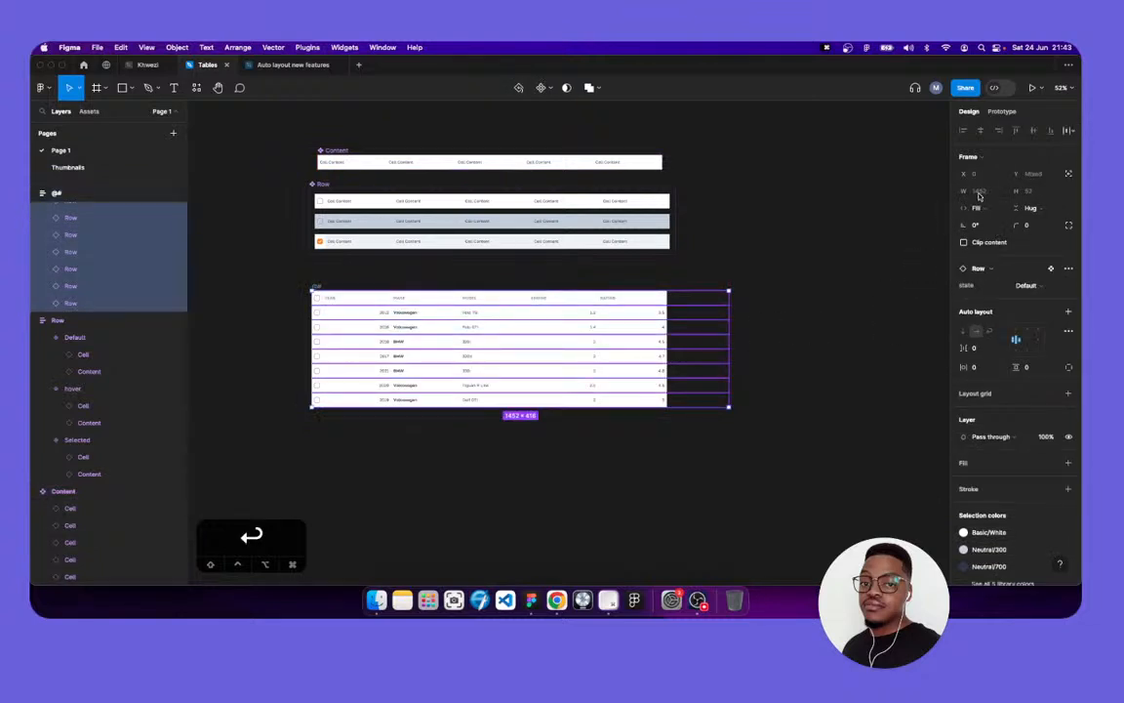
click(991, 210)
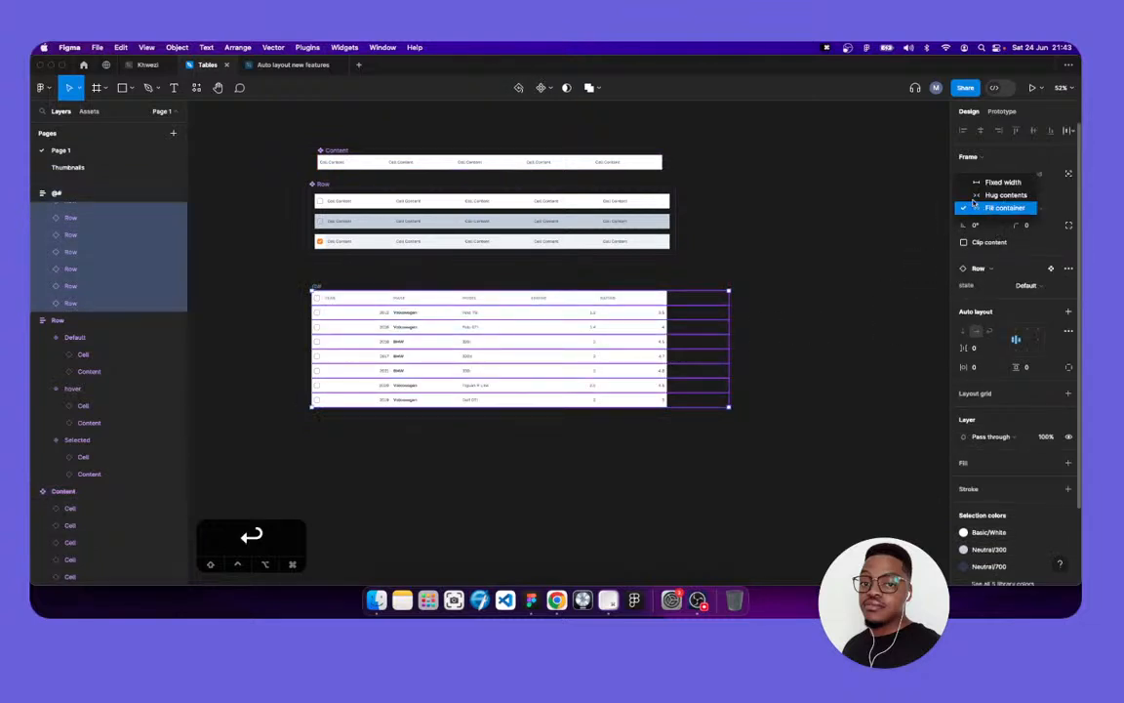
click(815, 302)
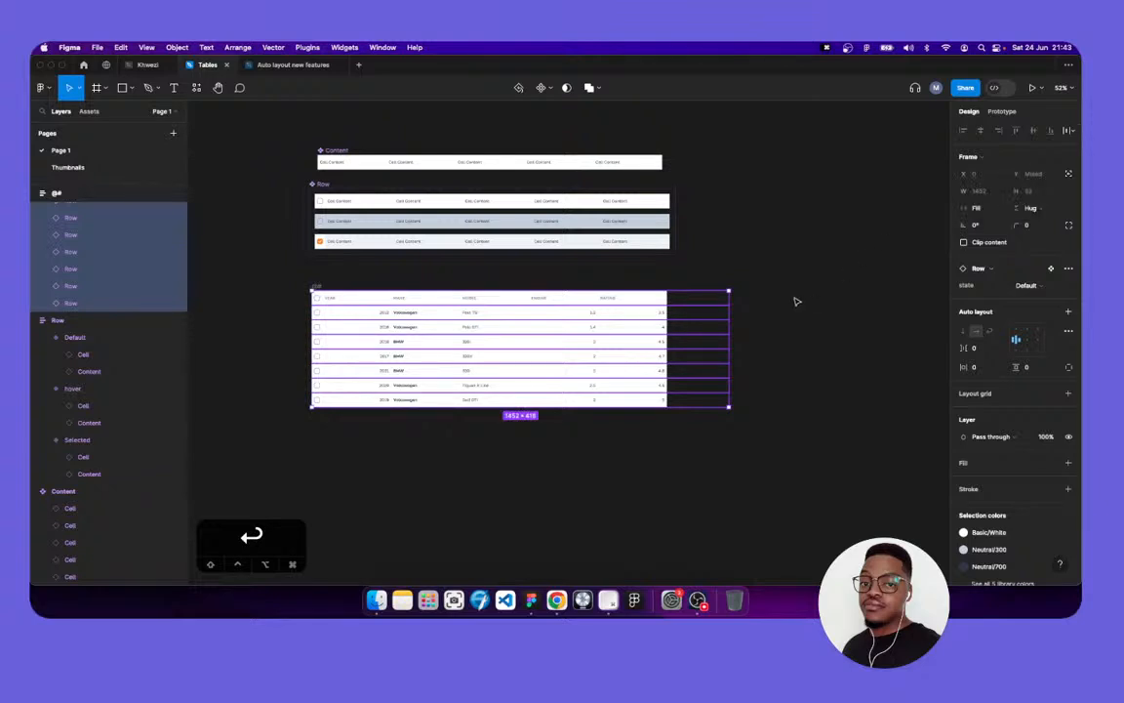
Narrow the @# table frame to a width of 708 and select all the rows inside it
click(317, 283)
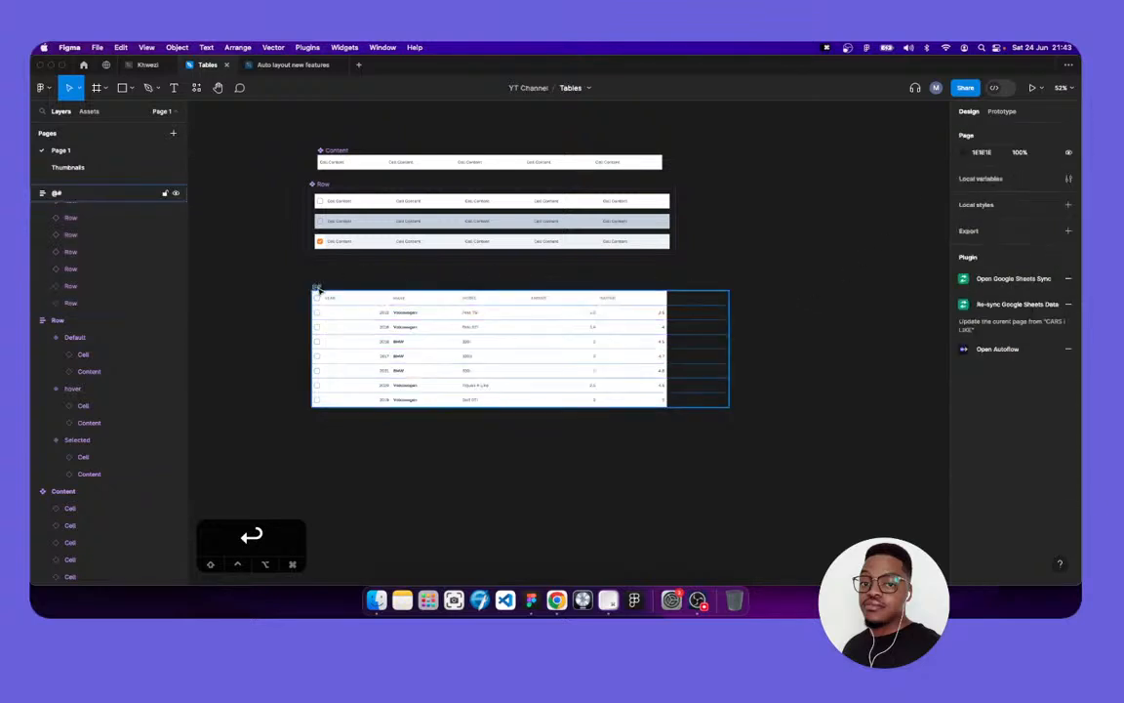
click(681, 330)
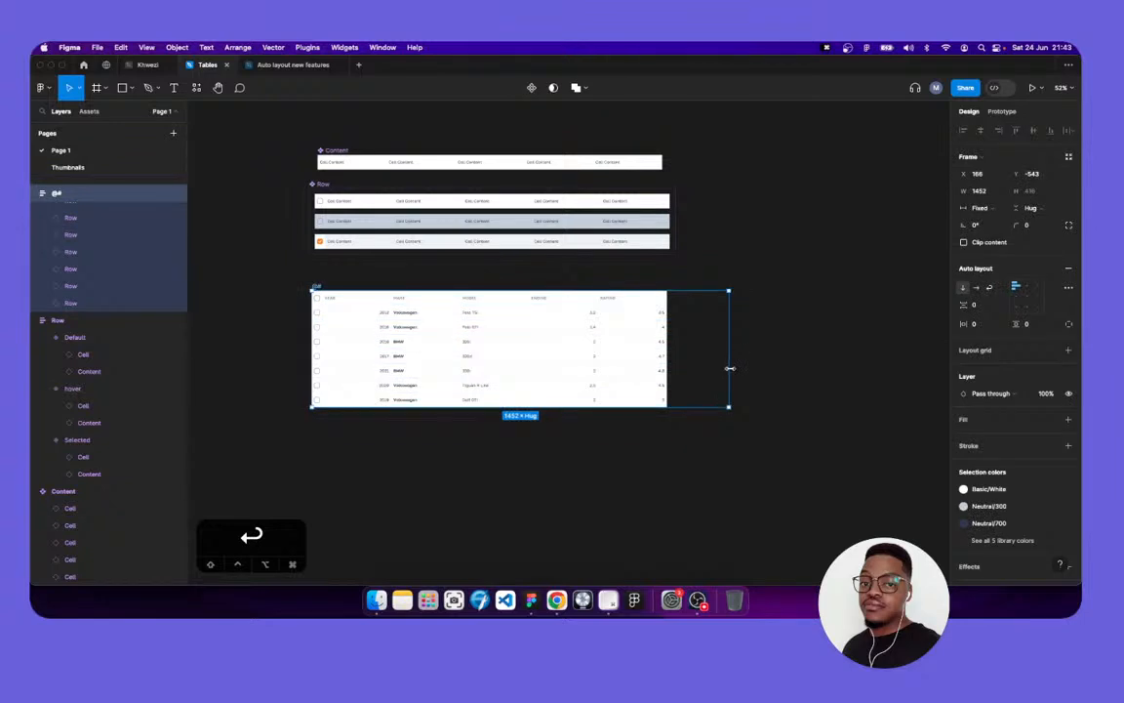
drag(627, 371, 572, 371)
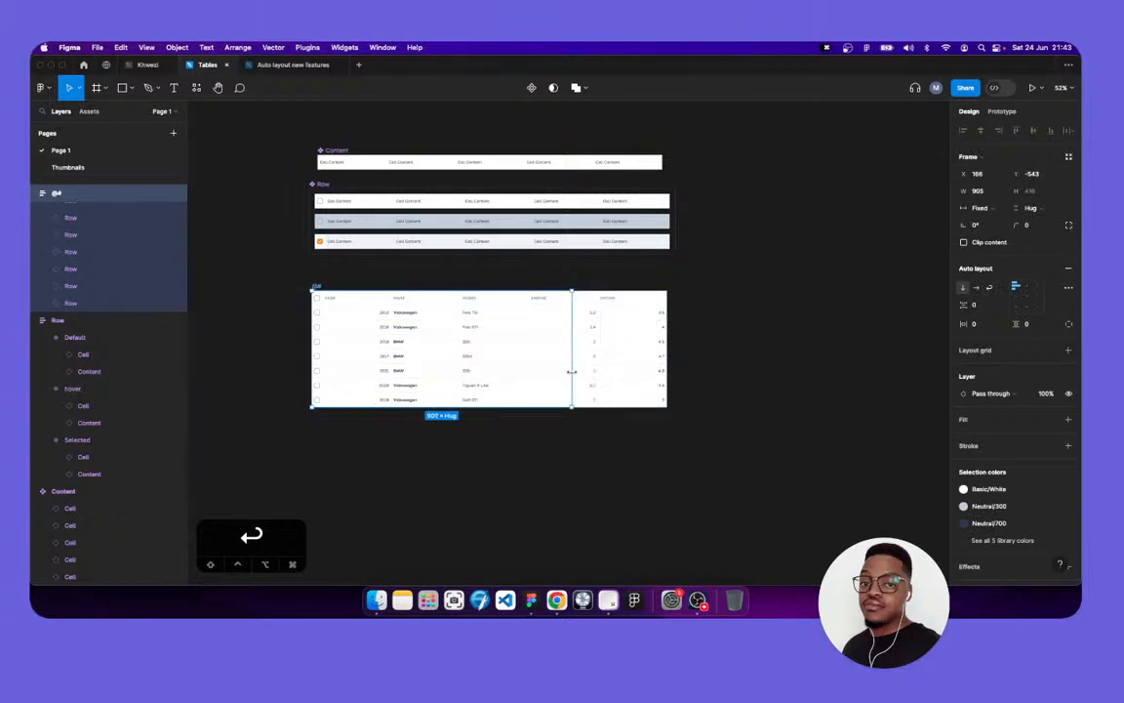
scroll(89, 259, up, 1)
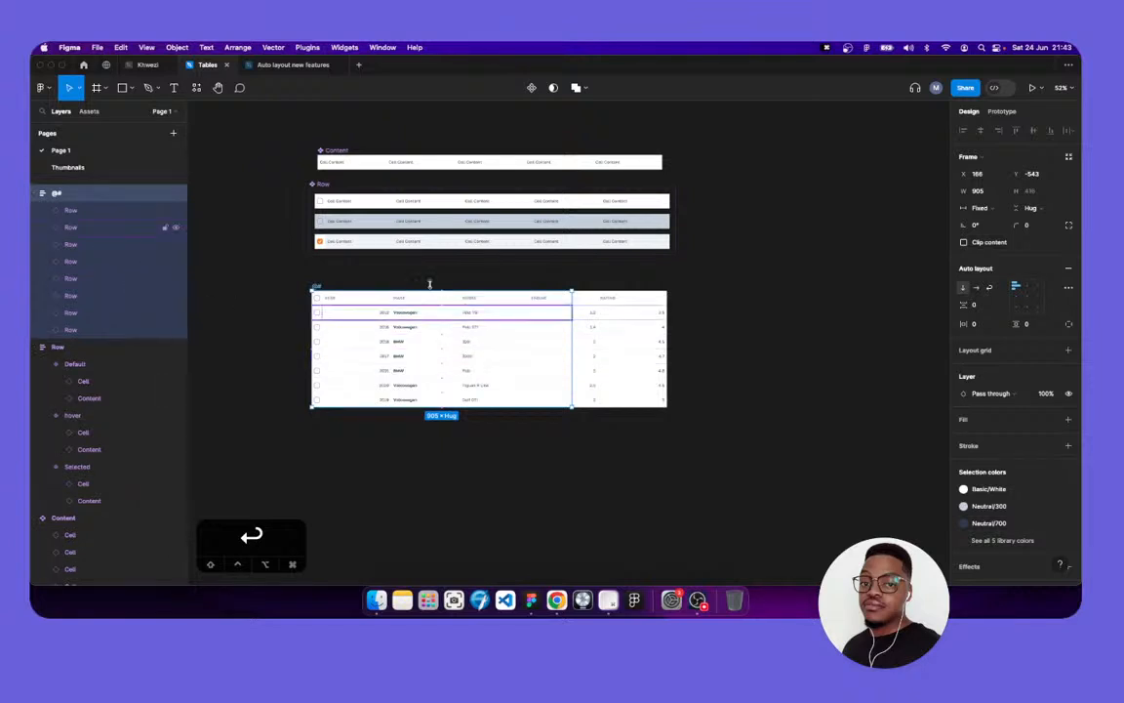
click(986, 192)
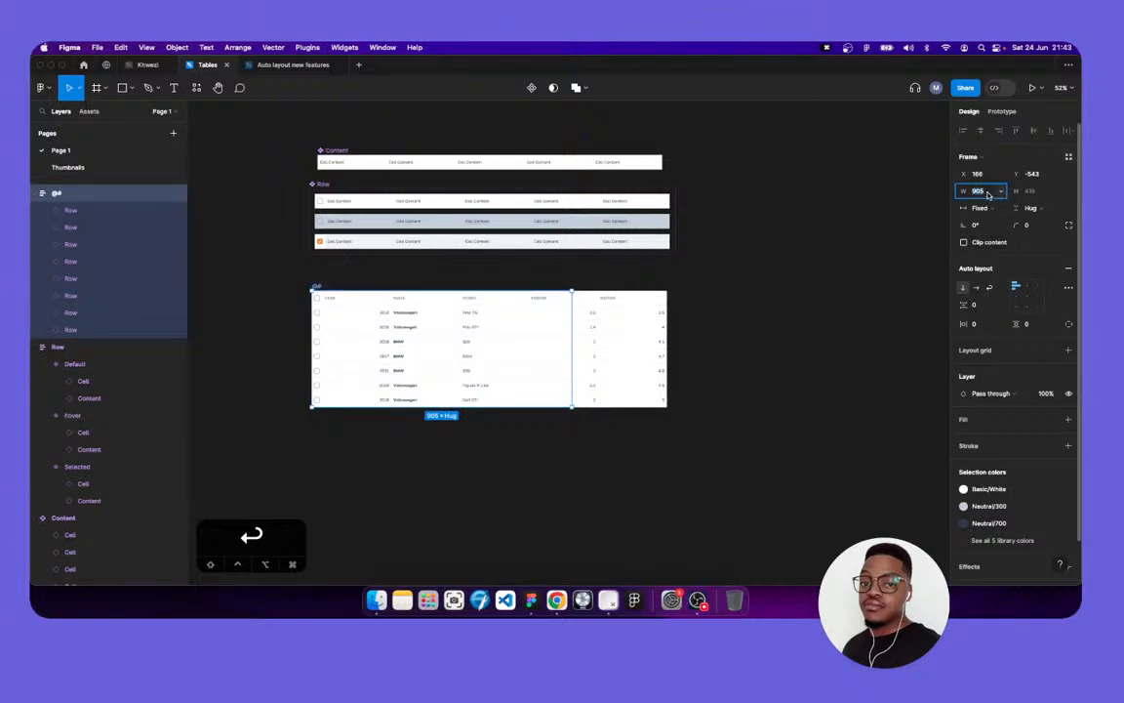
text(708)
key(Tab)
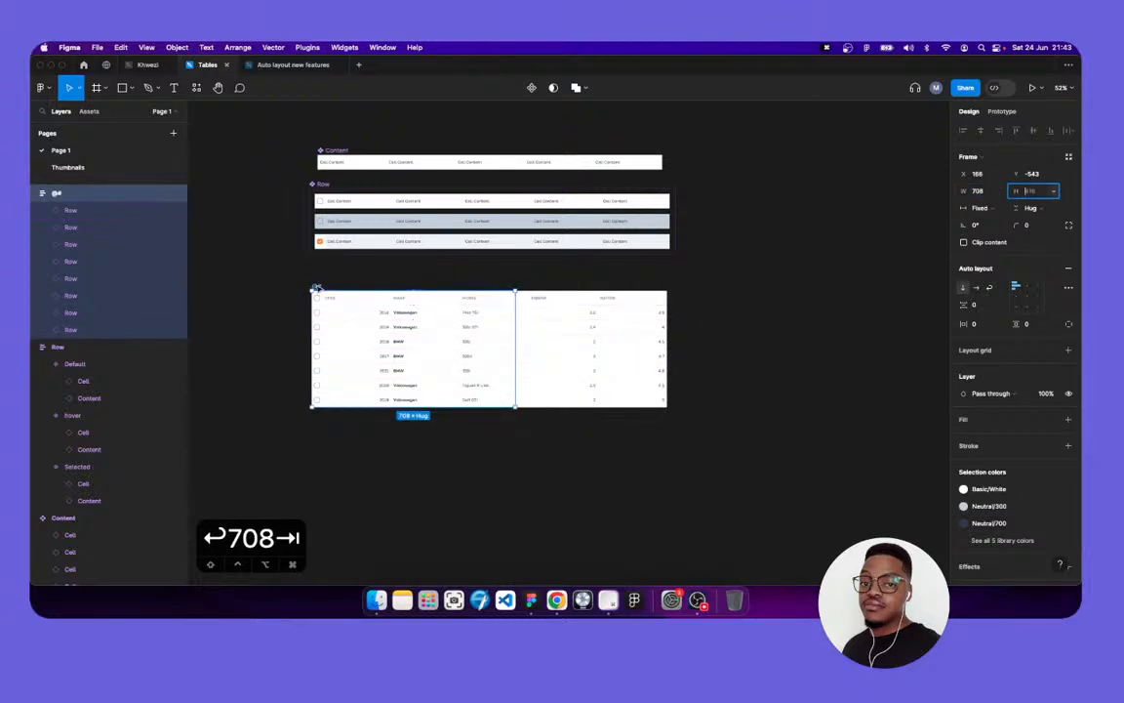
click(317, 285)
key(Return)
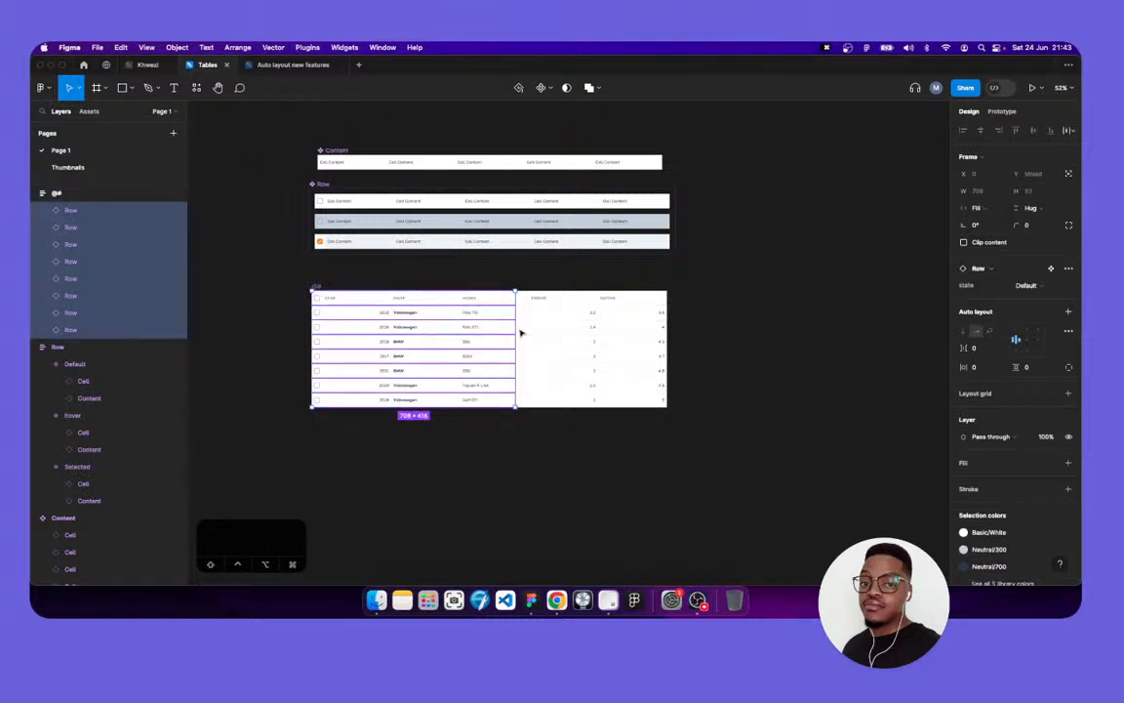
Switch to KeyCastr and review its General, Display and Update preferences
click(608, 600)
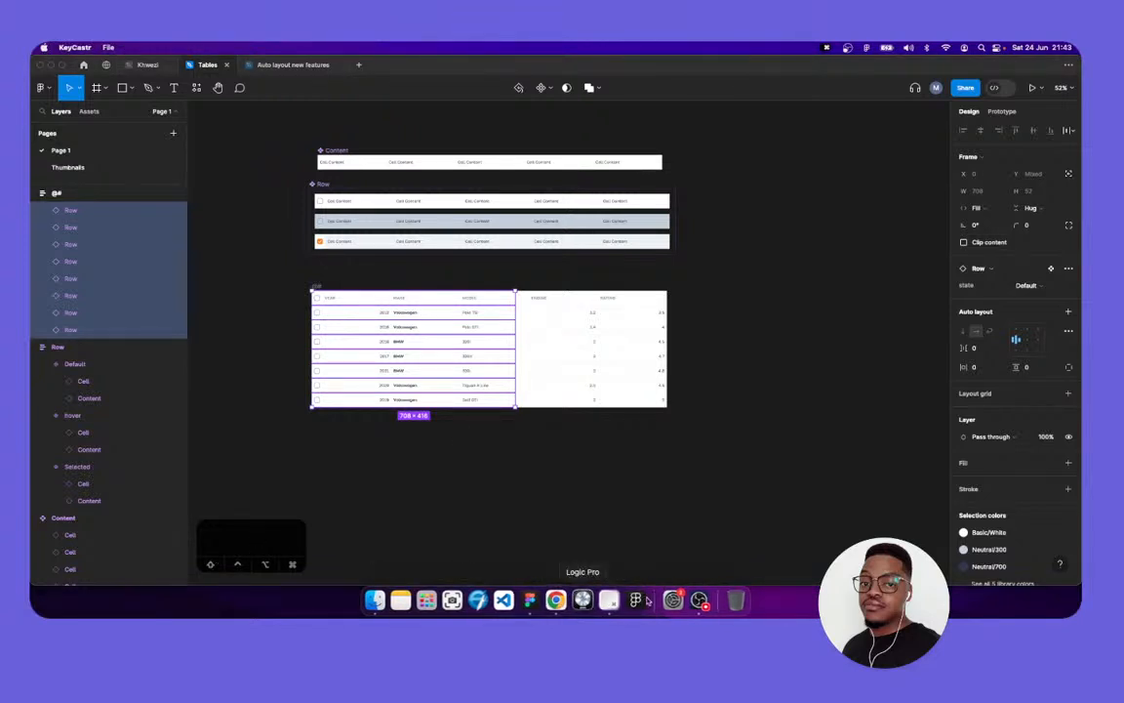
right_click(613, 601)
mouse_move(634, 517)
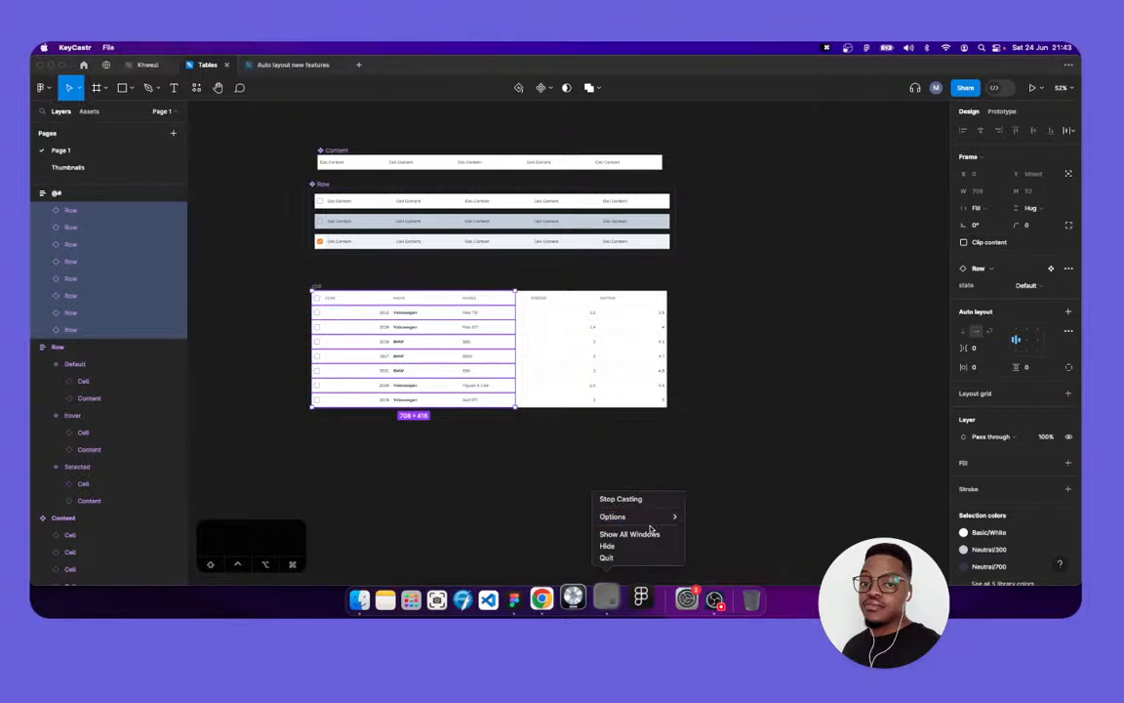
click(711, 563)
click(608, 599)
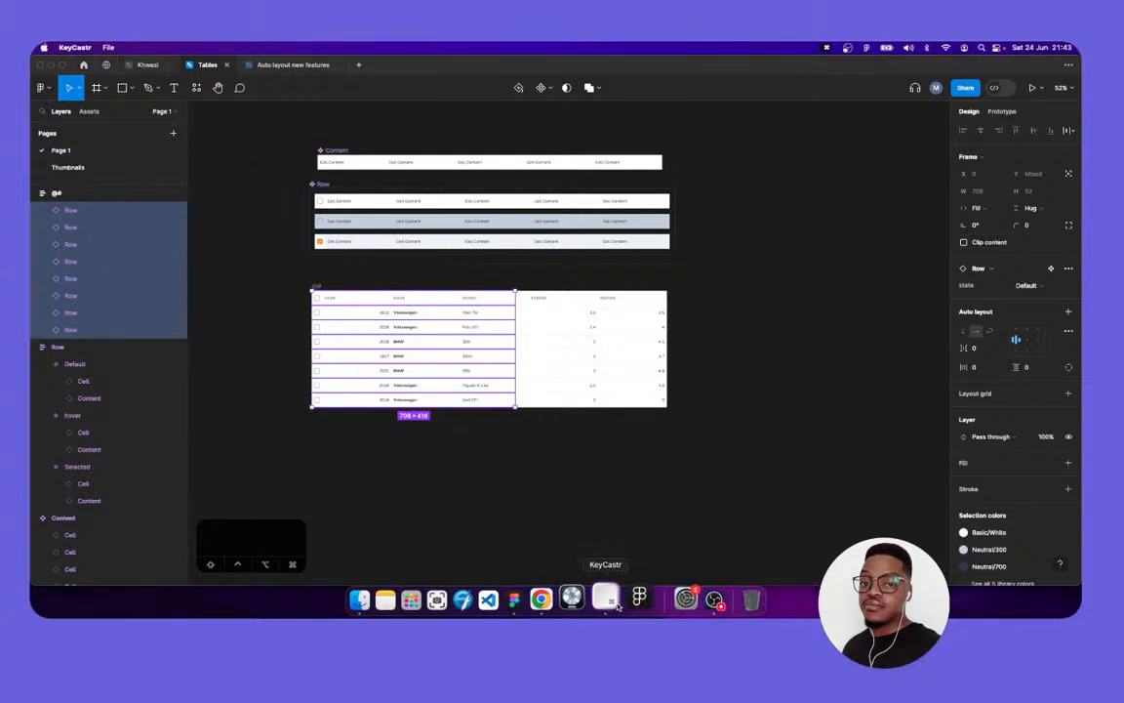
scroll(205, 332, down, 1)
click(75, 47)
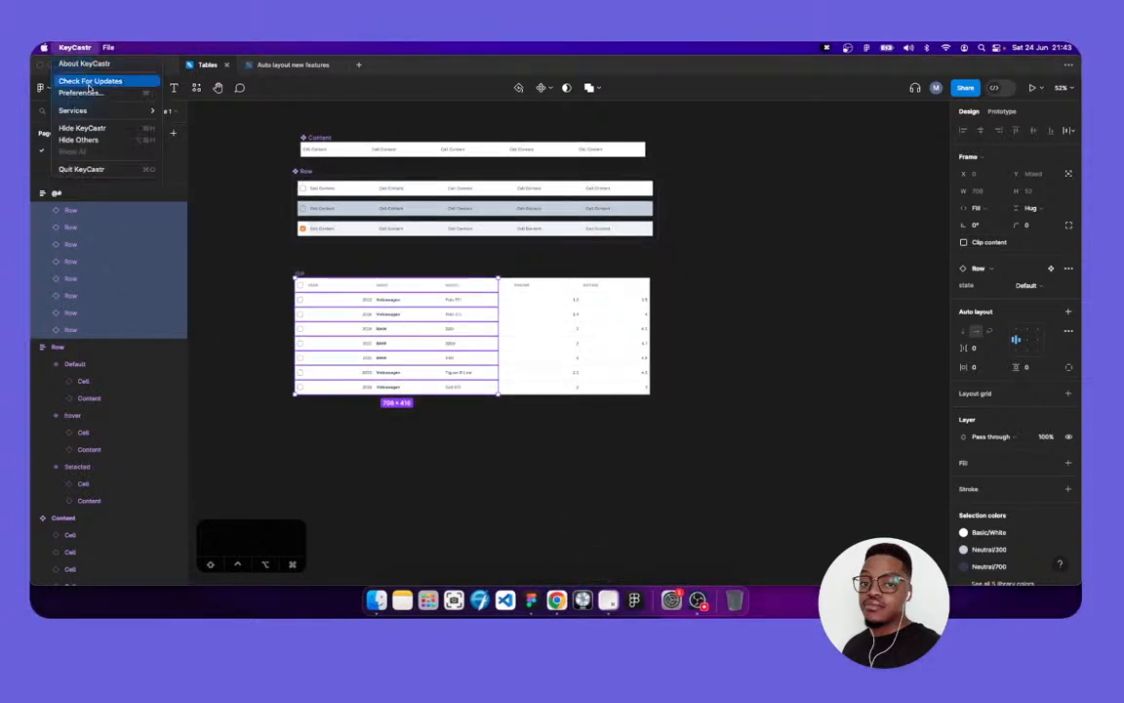
click(476, 124)
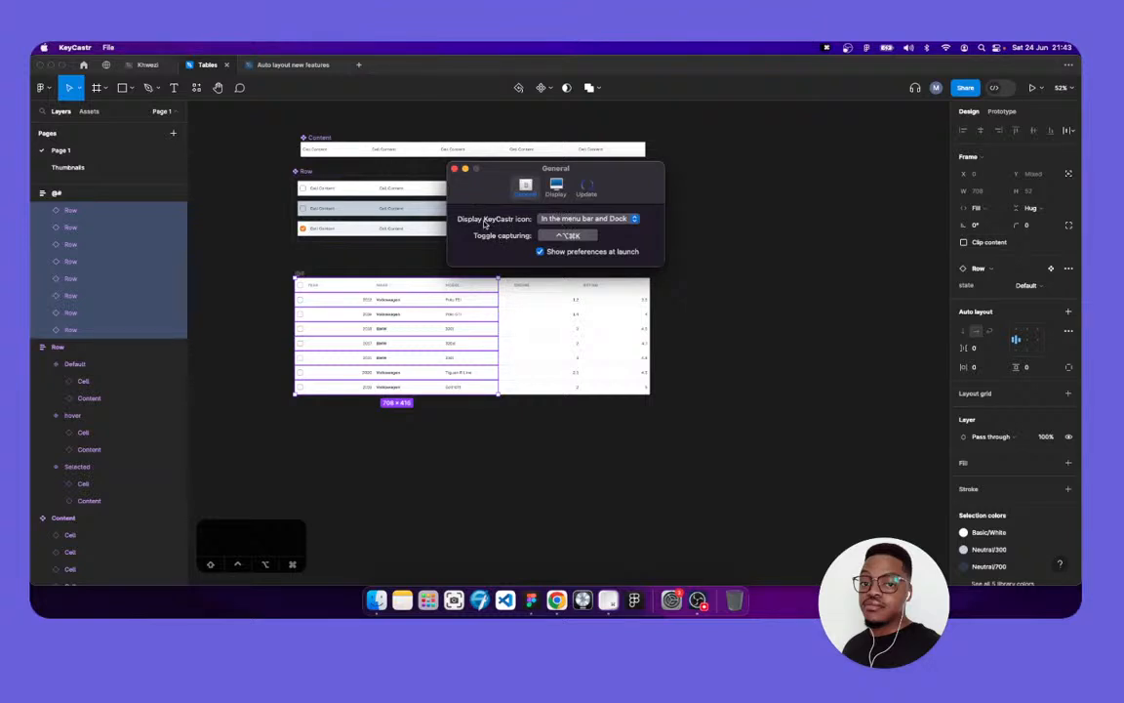
click(556, 187)
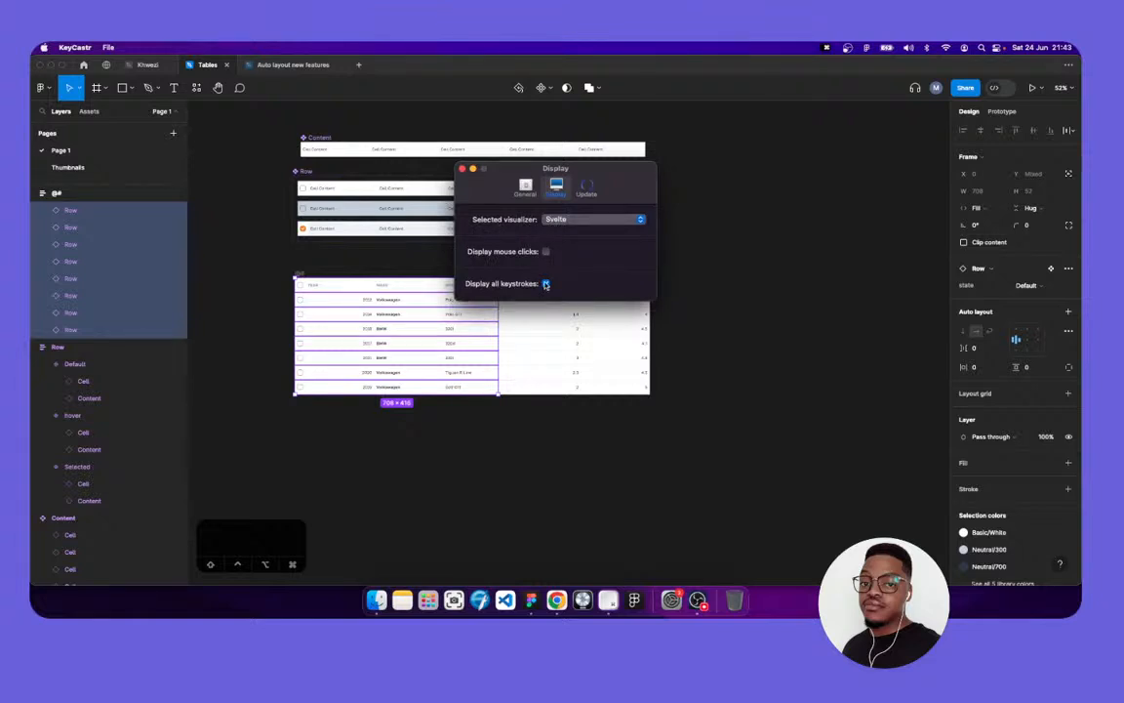
click(585, 187)
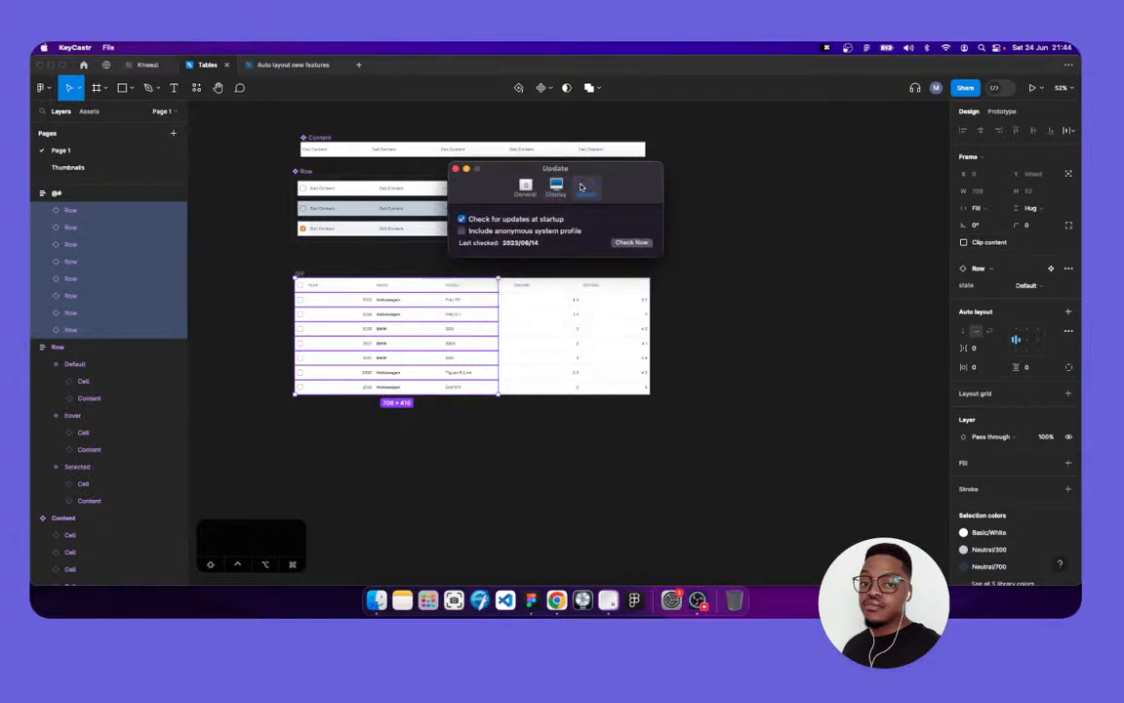
click(455, 171)
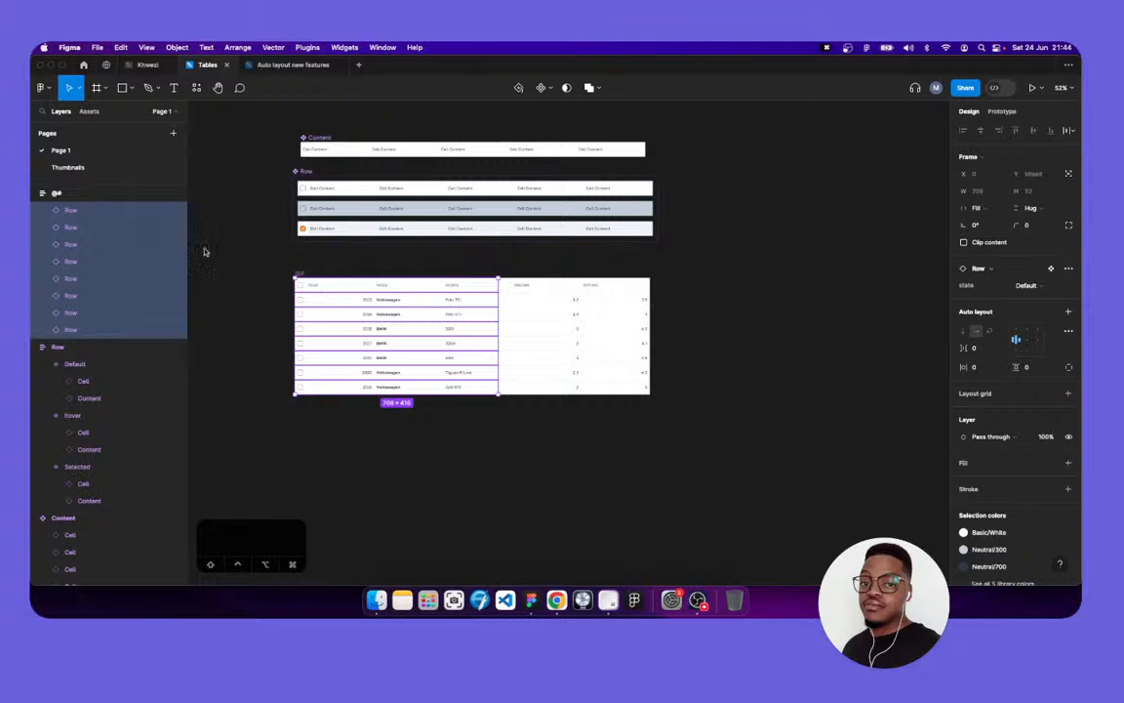
Try hug contents as the width of all table rows and restore them to fill container
click(999, 212)
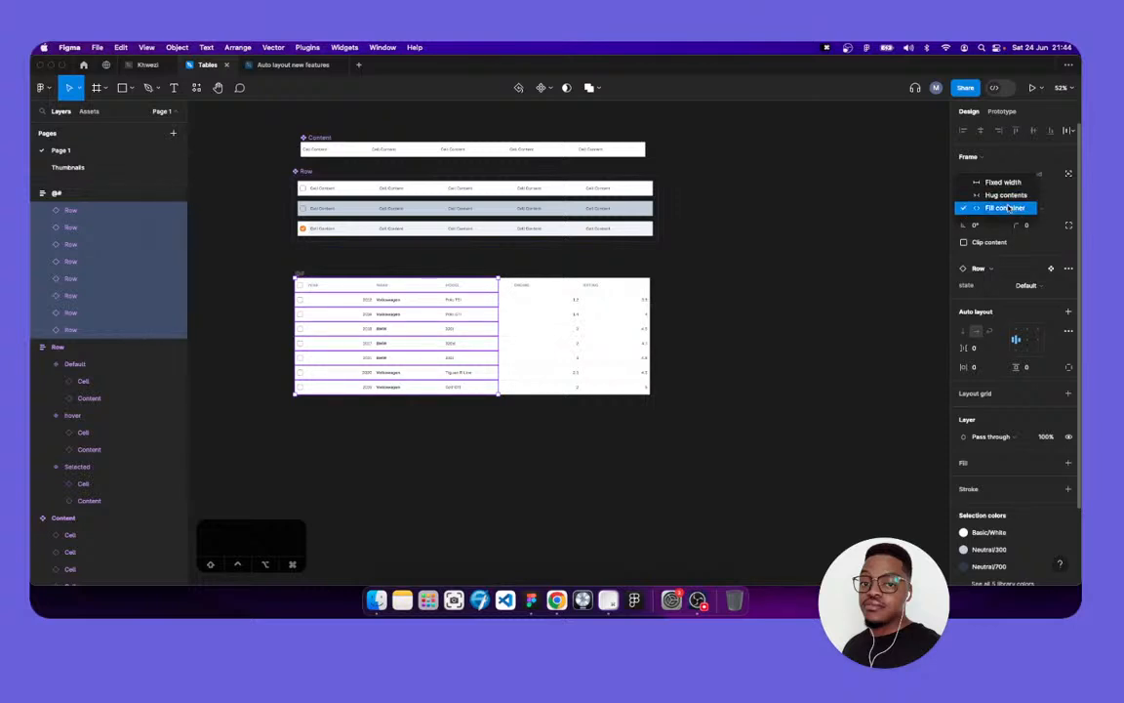
click(1006, 194)
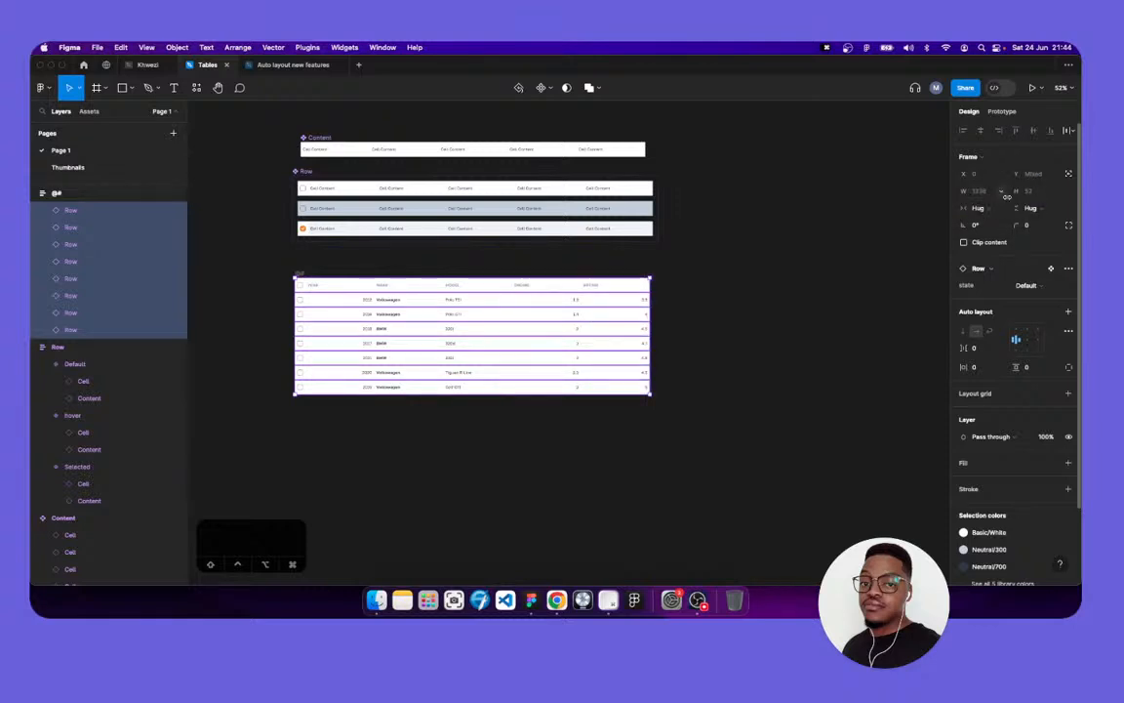
click(1002, 193)
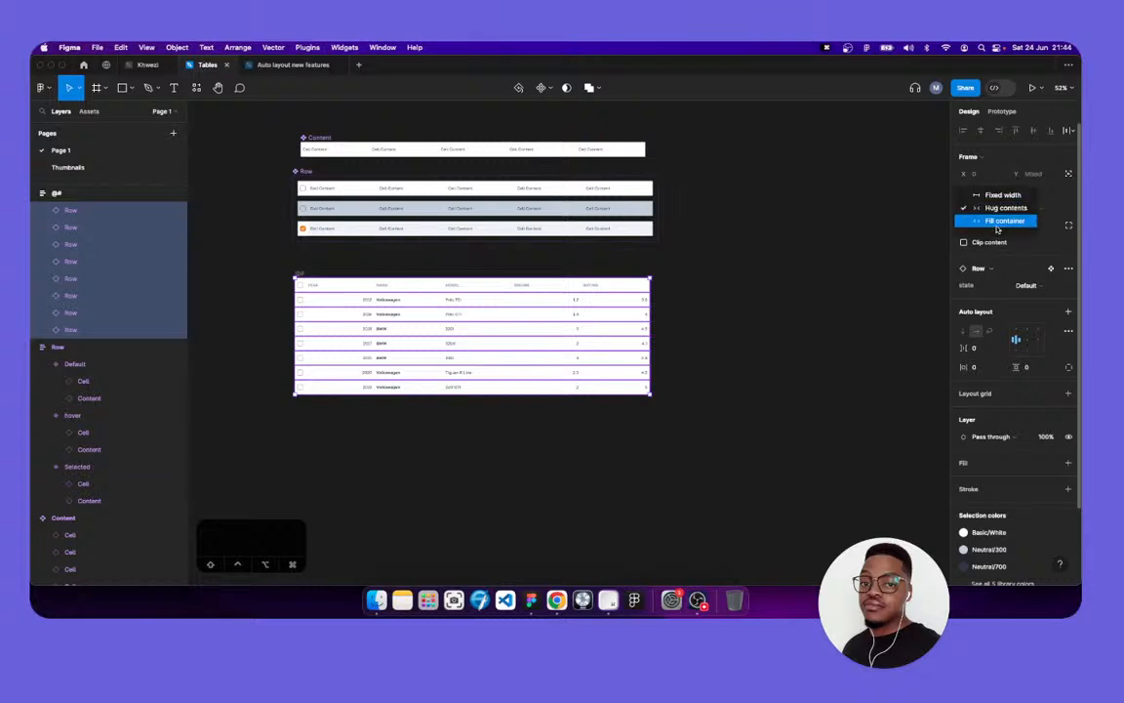
click(997, 222)
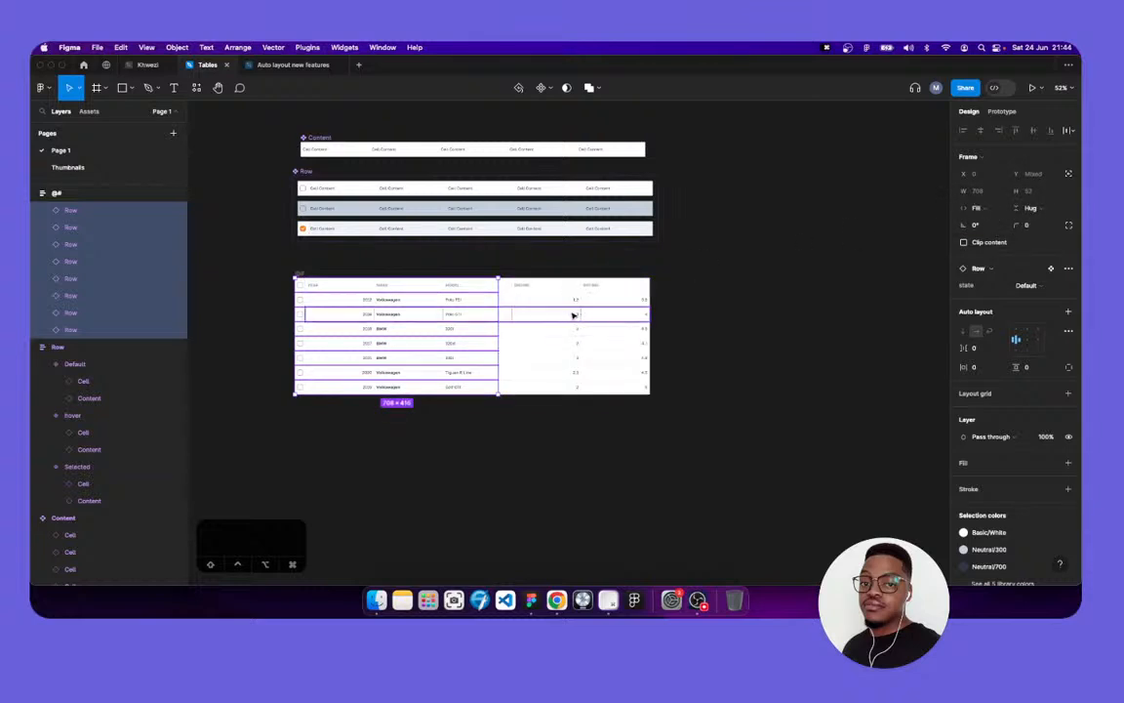
Inspect the resizing settings of the Content instance inside the third table row and of its parent Row
double_click(615, 316)
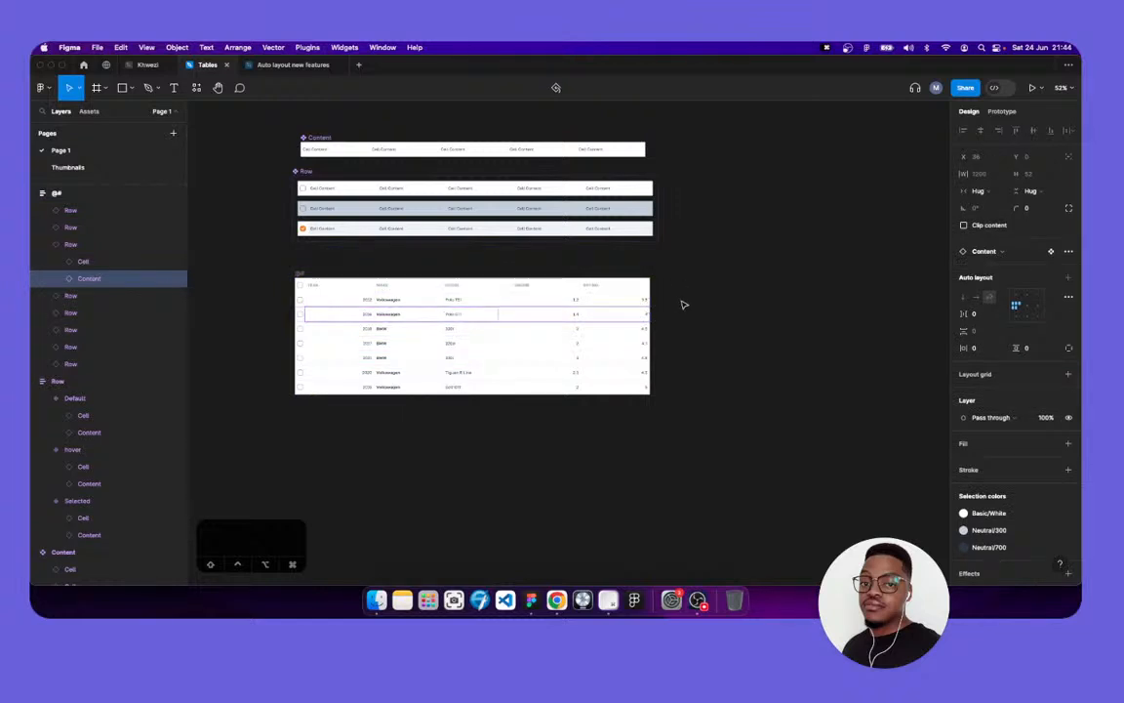
scroll(616, 321, up, 5)
scroll(672, 314, up, 2)
key(Escape)
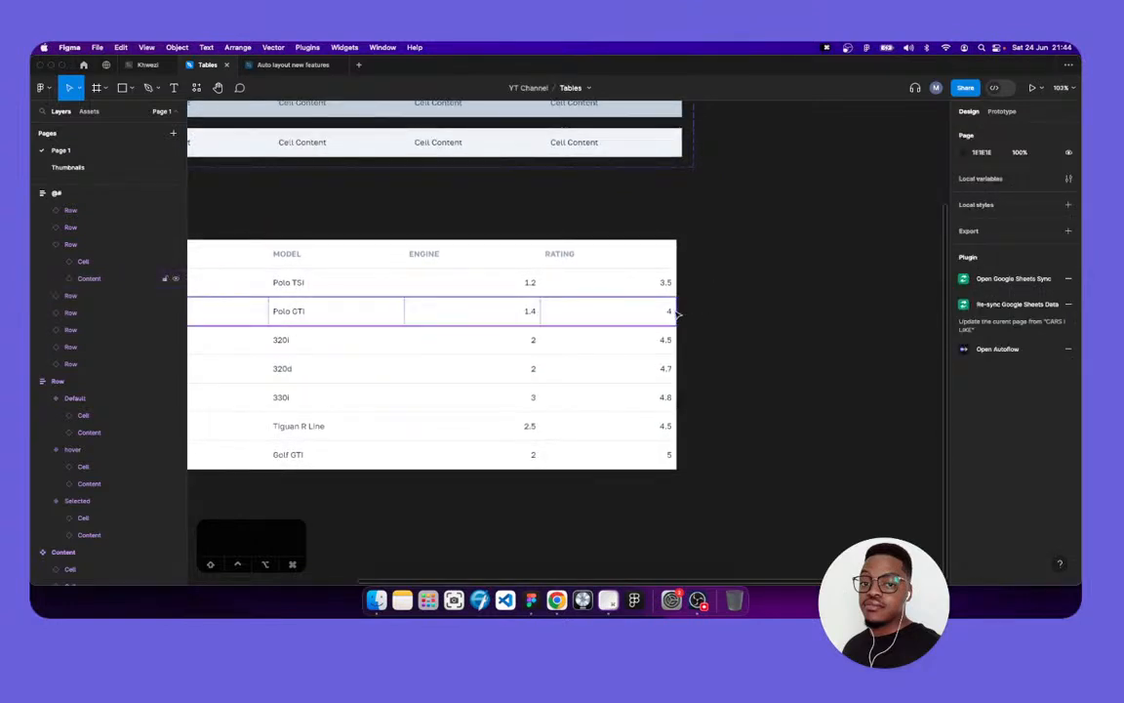
click(675, 313)
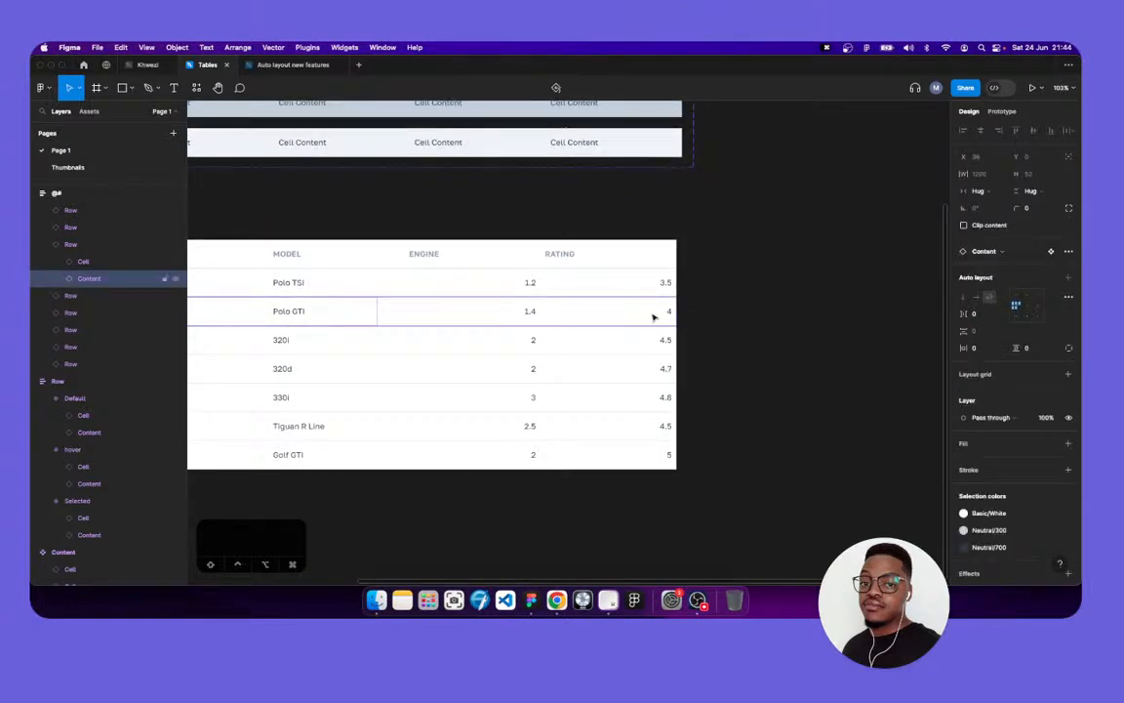
click(78, 244)
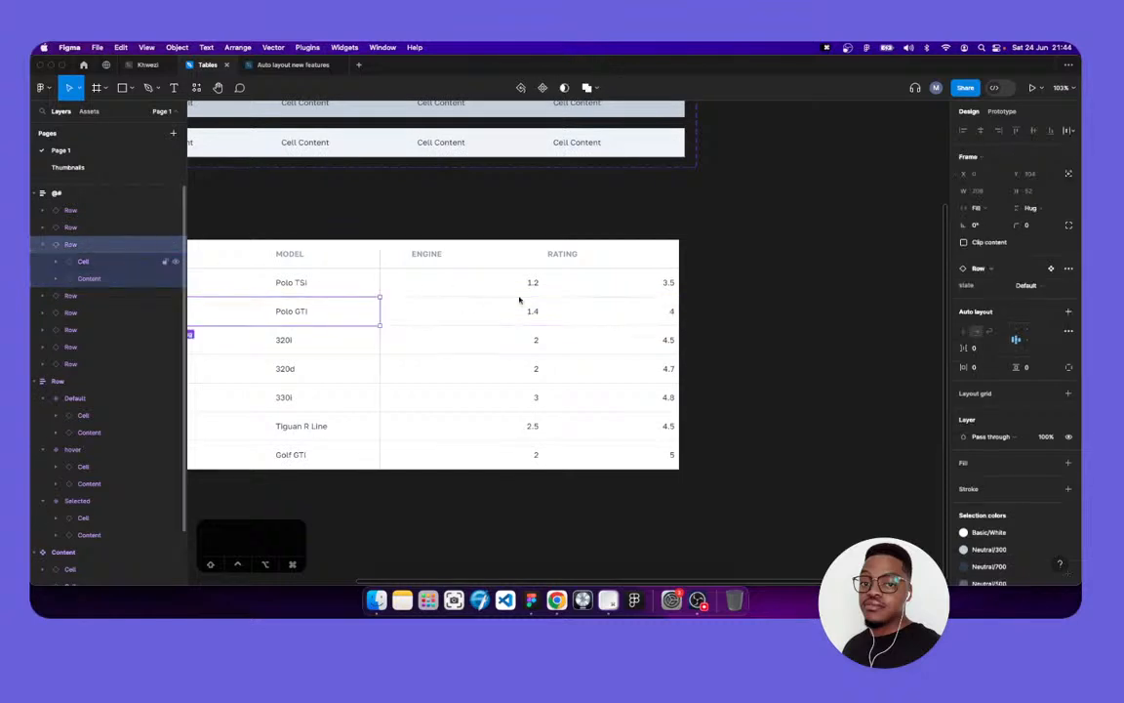
scroll(467, 319, left, 3)
scroll(469, 320, down, 5)
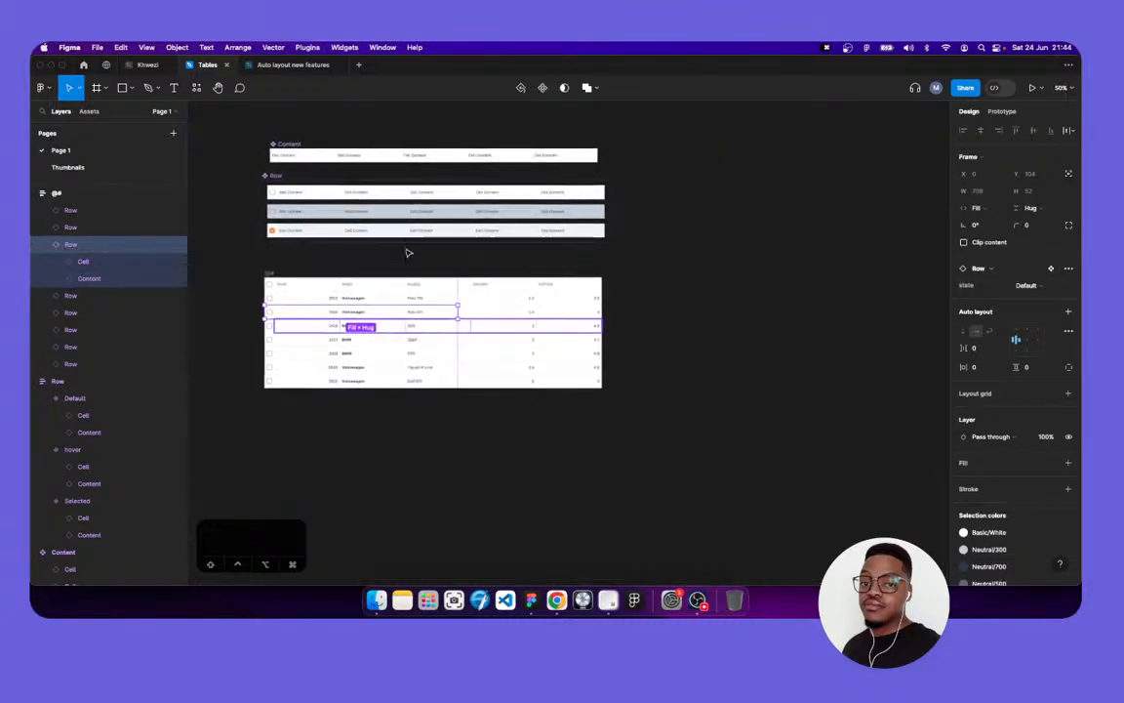
Check the resizing settings of the Default, hover and Selected Row variants and the layers nested inside them
click(394, 230)
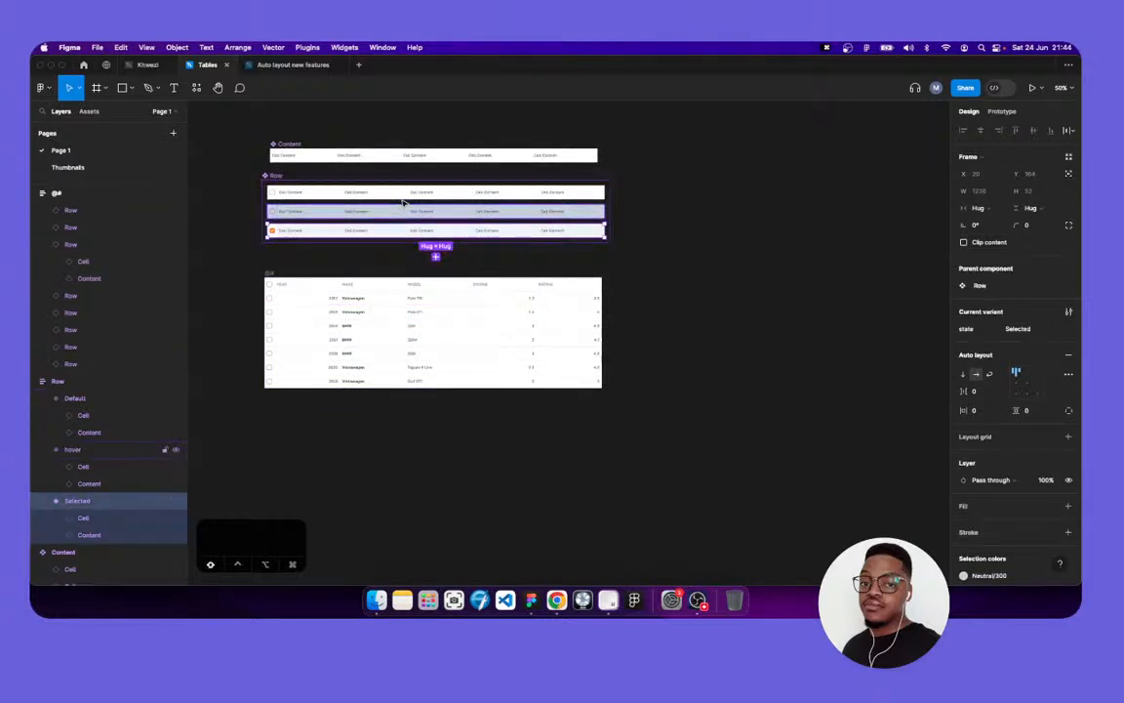
shift+click(413, 209)
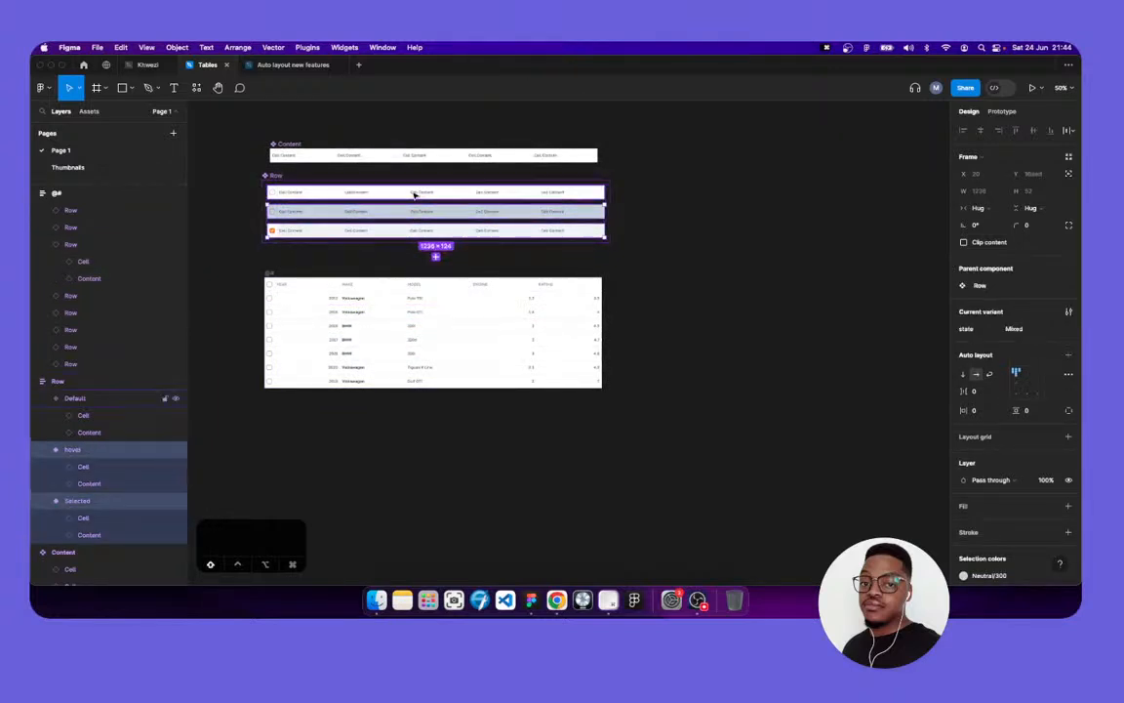
shift+click(414, 193)
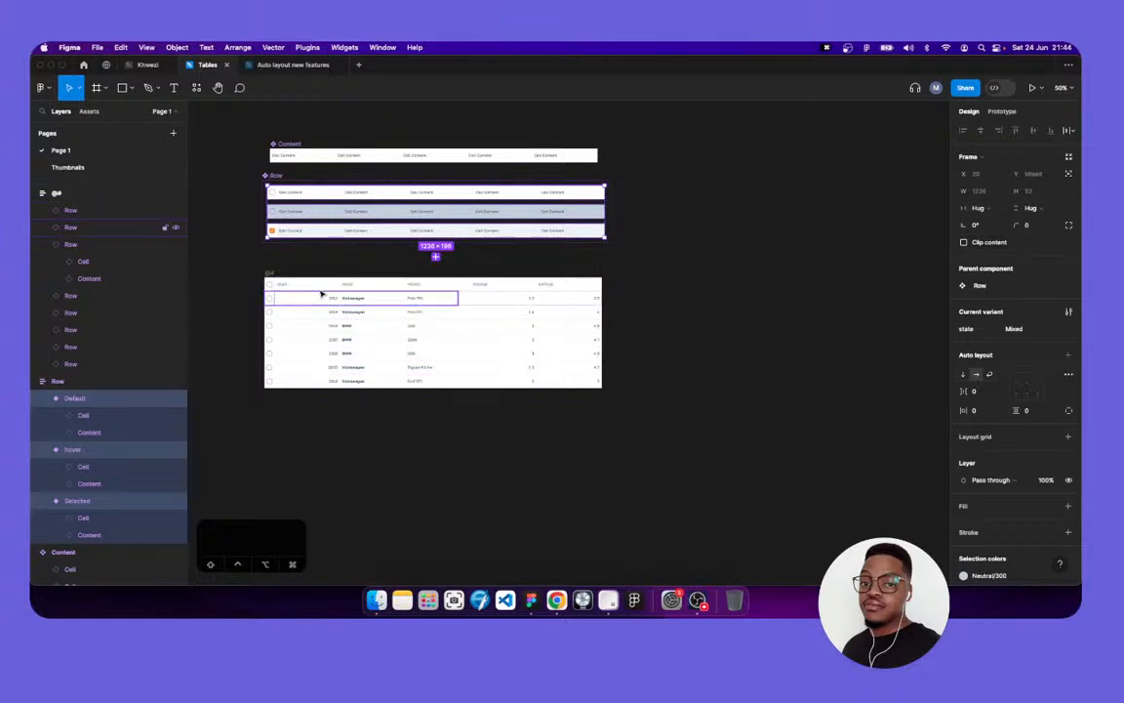
key(Return)
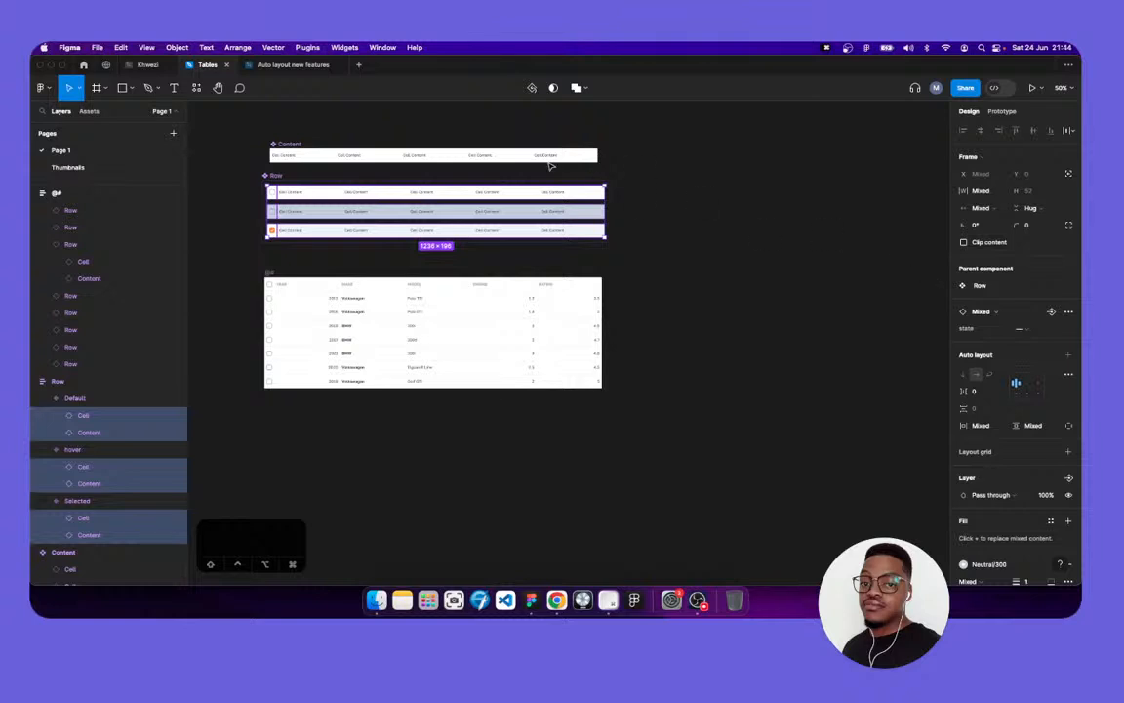
Try hug contents as the Content component's width, and set its five cells back to fill container
click(498, 144)
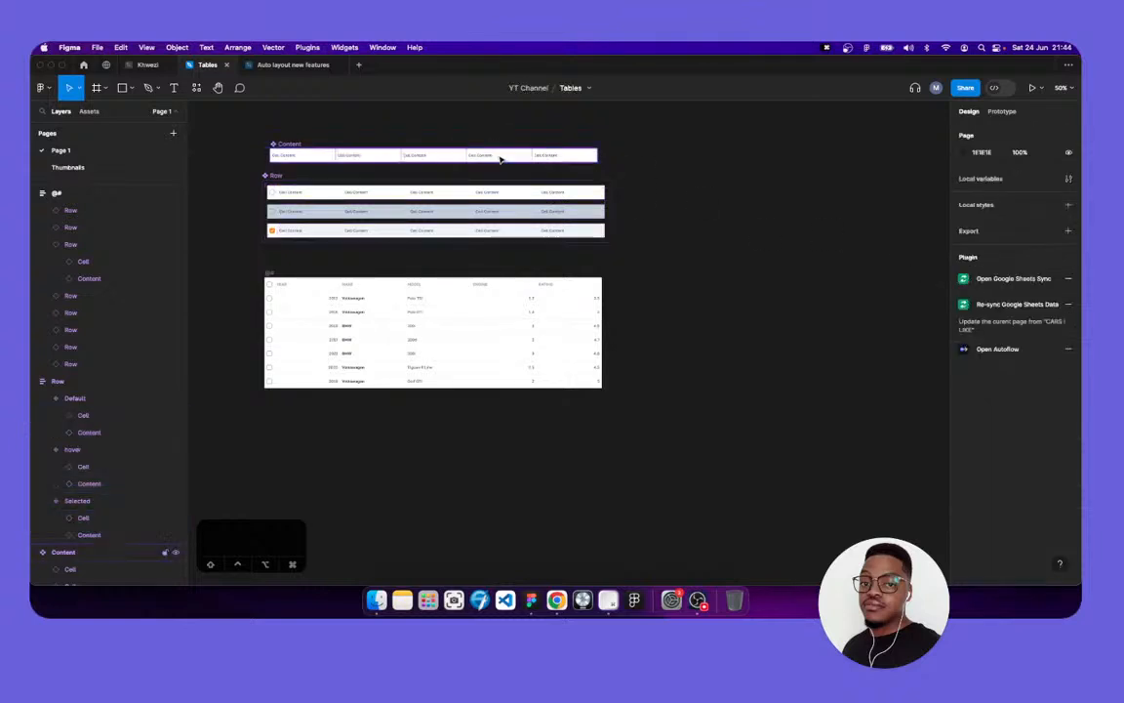
click(979, 190)
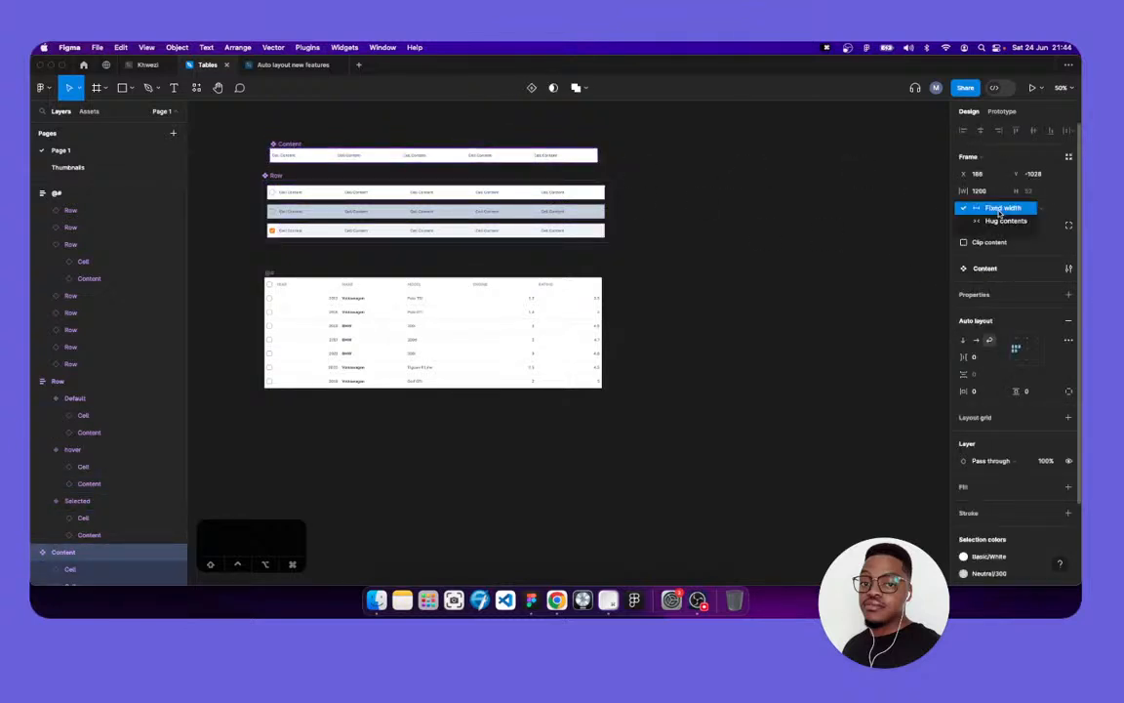
click(1000, 221)
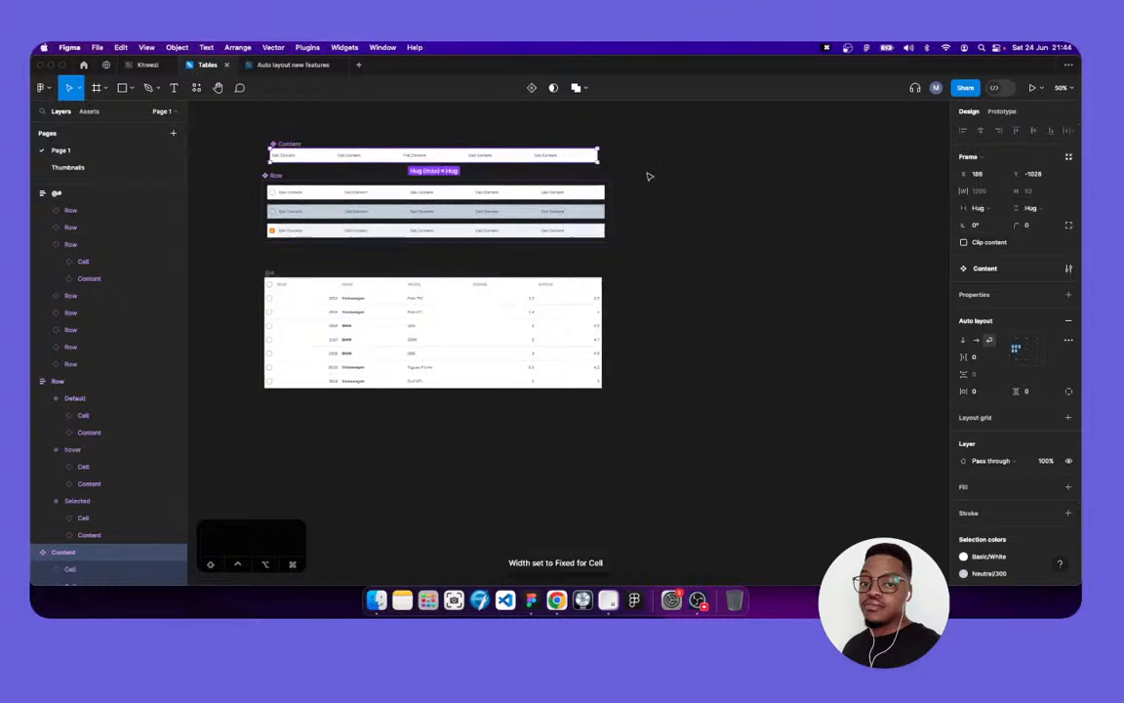
click(301, 263)
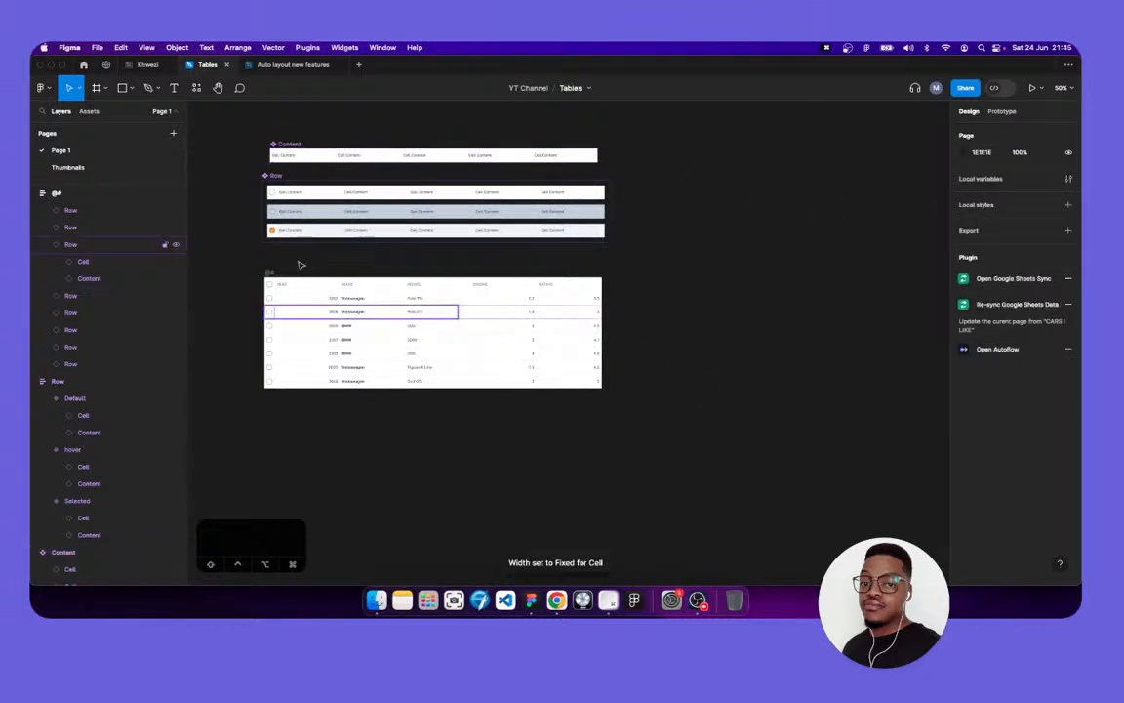
click(280, 147)
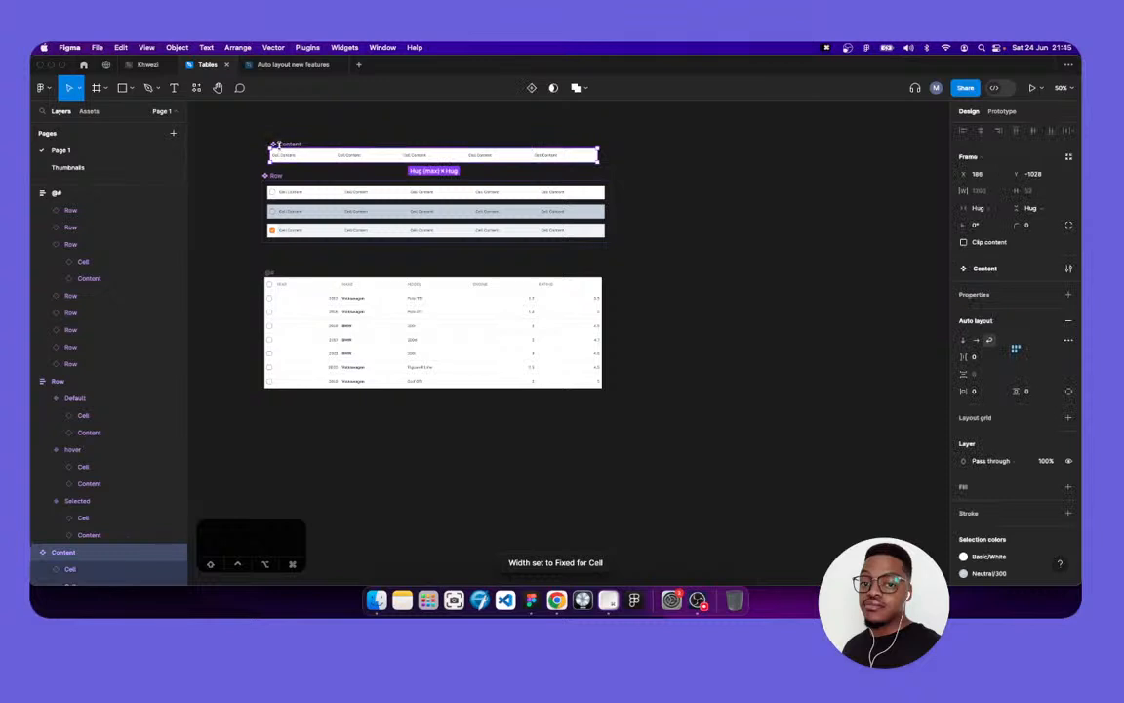
key(Return)
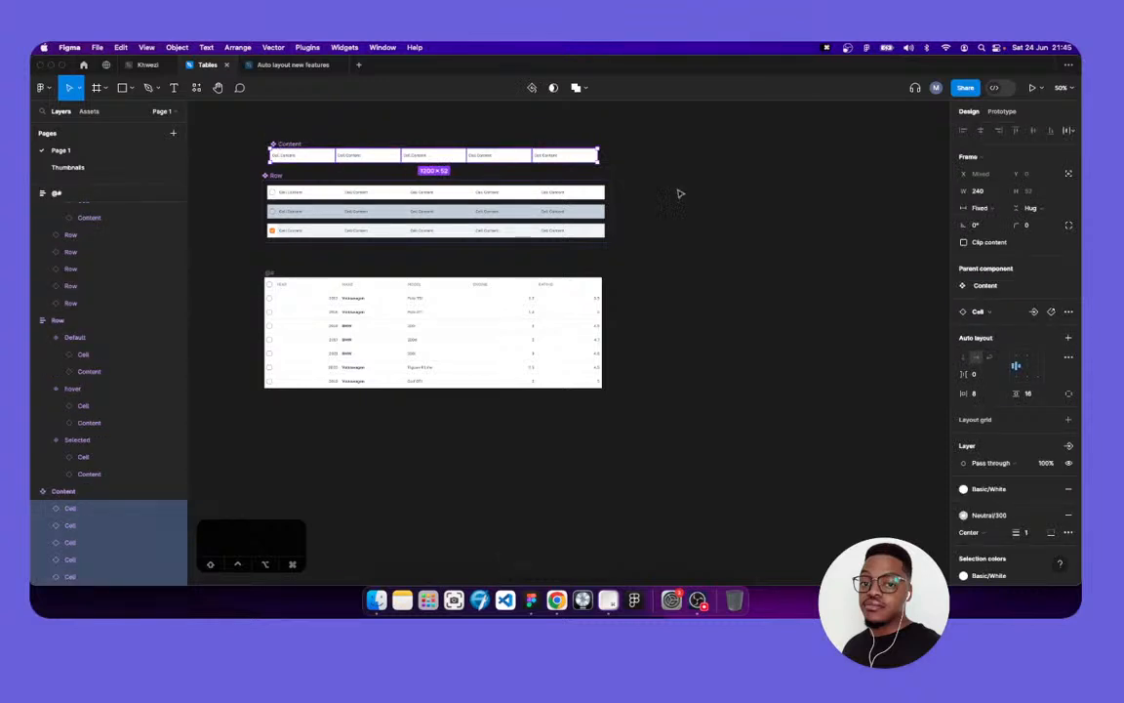
click(1001, 211)
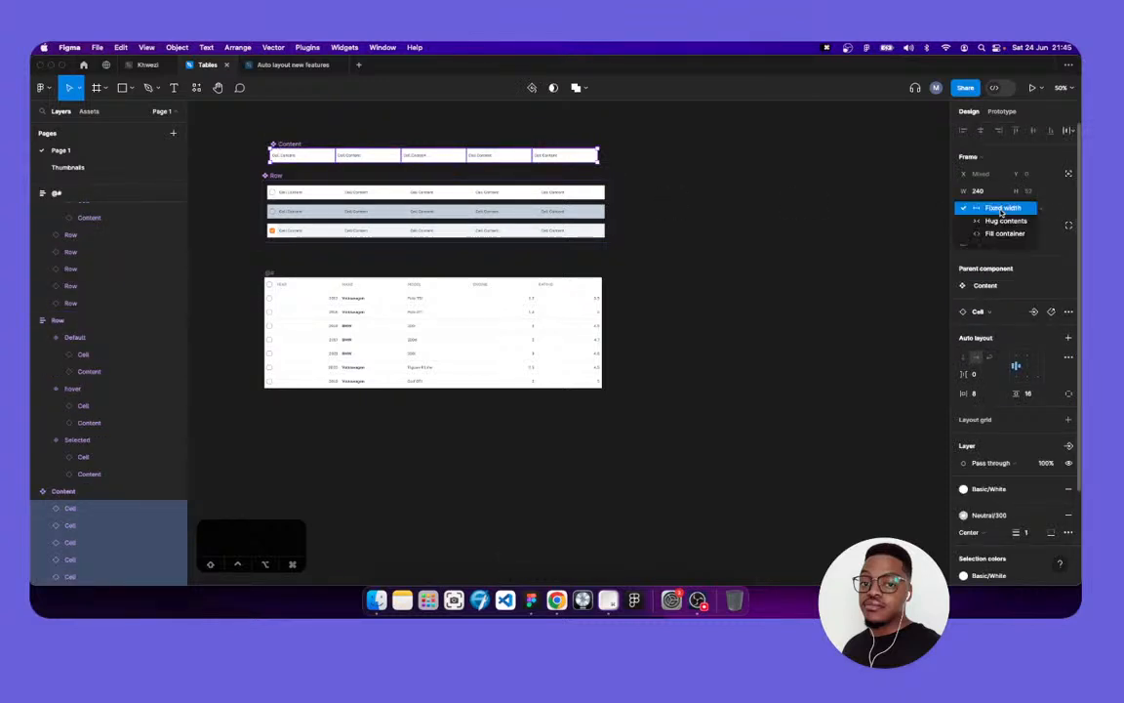
click(996, 239)
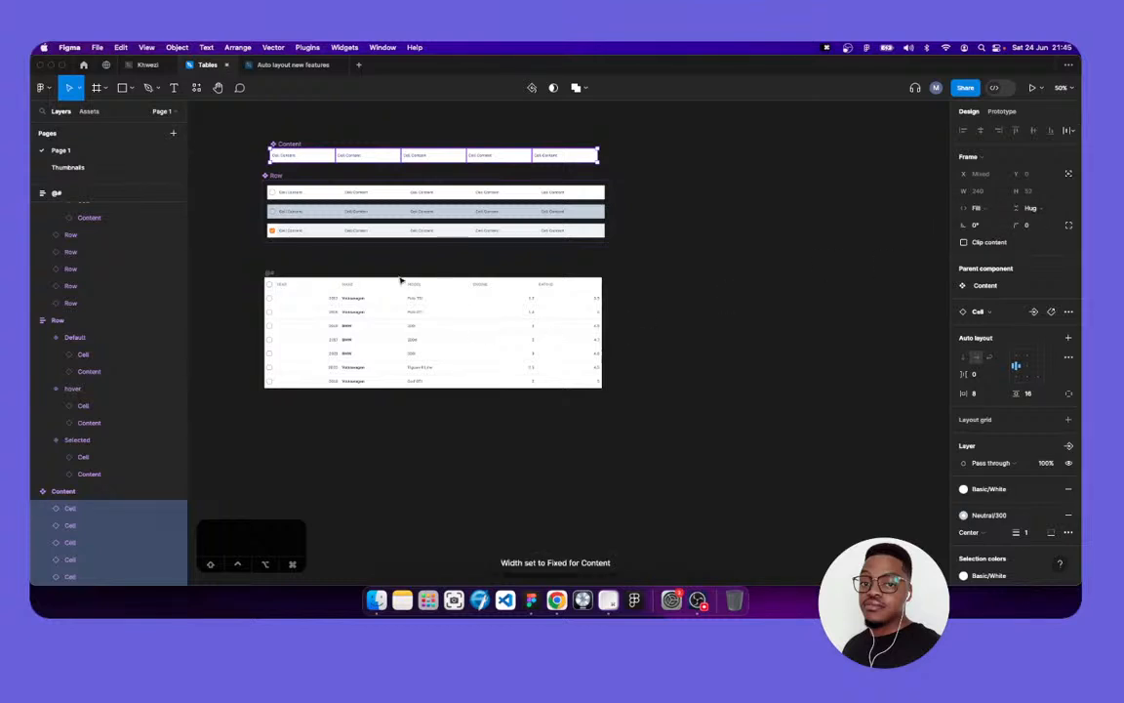
Select all rows in the @# table frame, try hug contents as their width and restore fill container
click(290, 194)
click(270, 273)
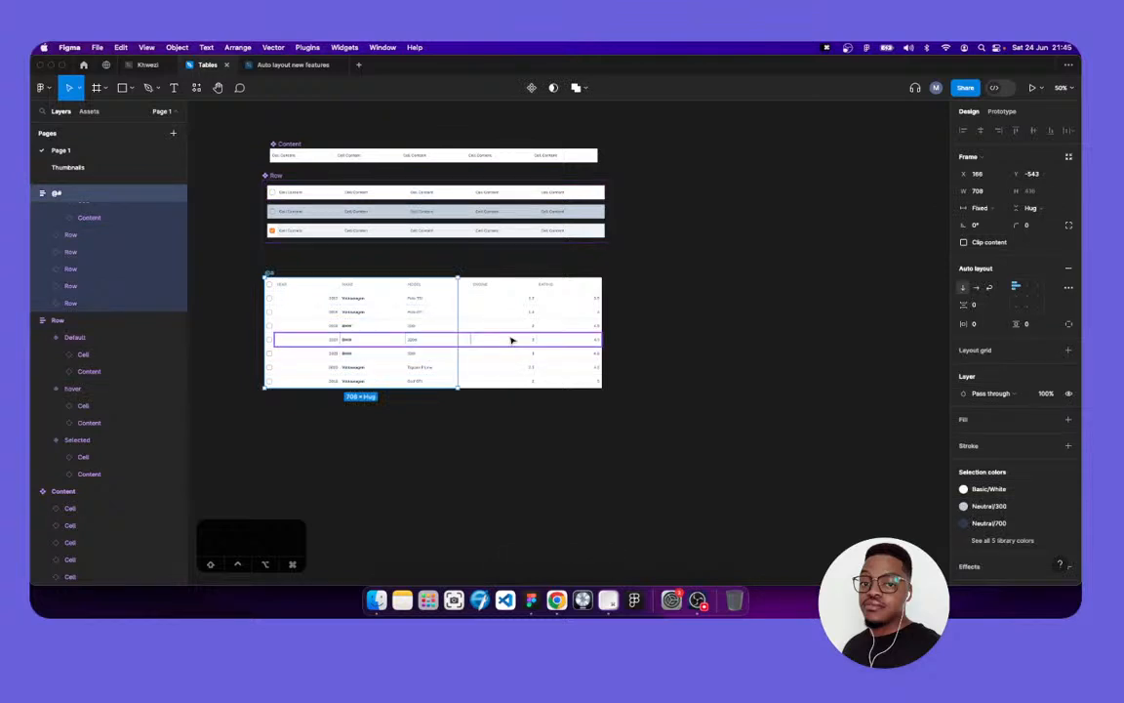
key(Return)
click(988, 209)
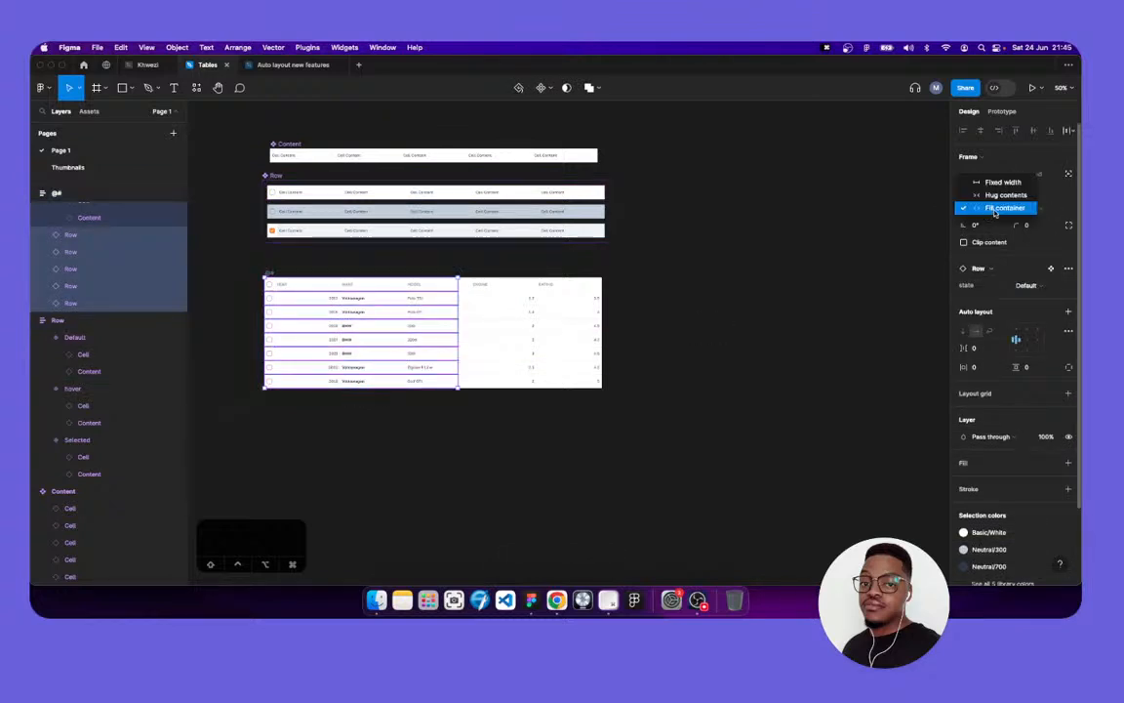
click(1001, 195)
click(1002, 210)
click(1001, 223)
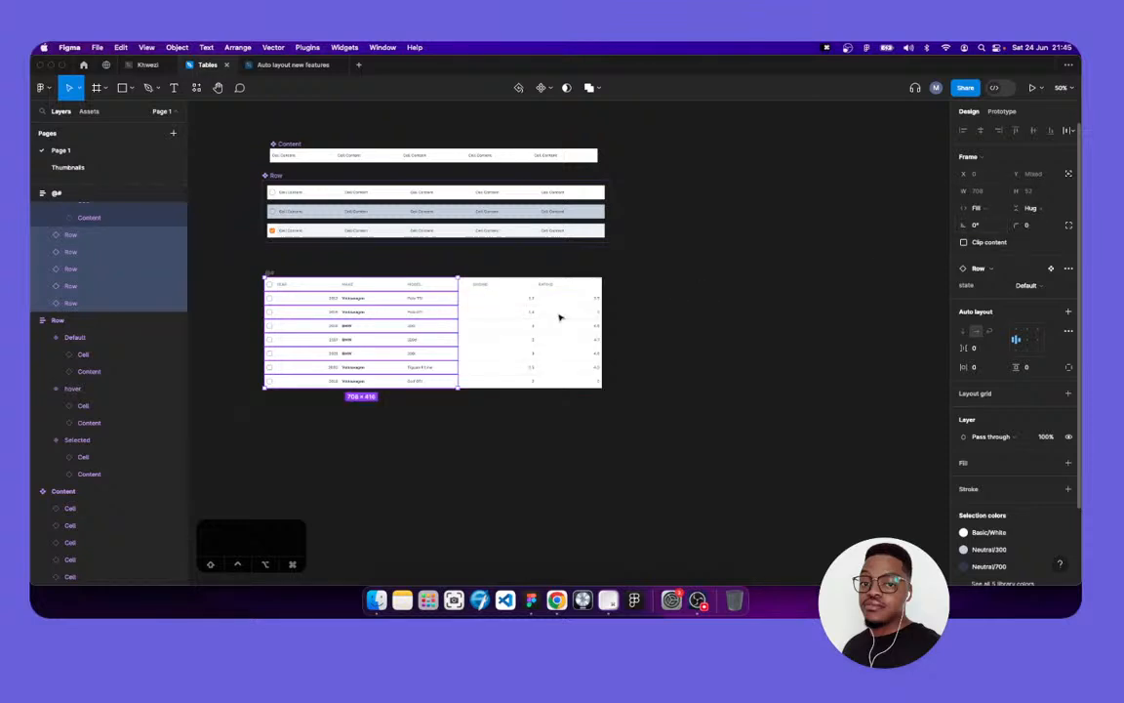
key(Escape)
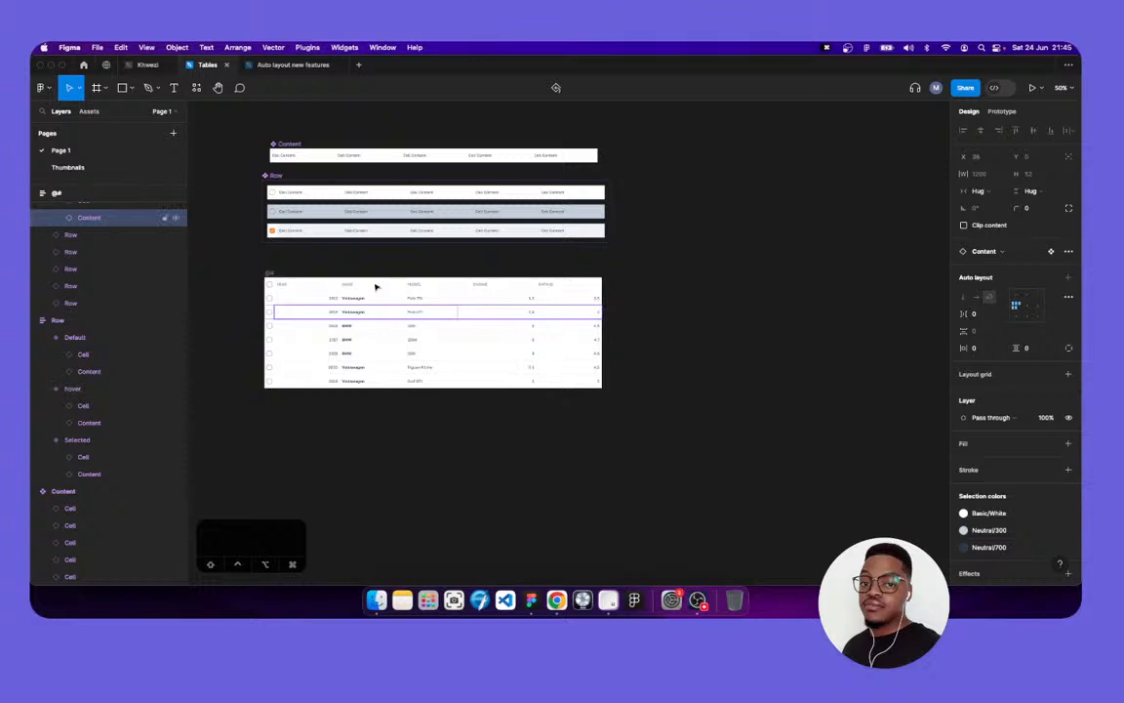
Collapse the third row's layers and widen the @# table frame to about 866
click(270, 274)
scroll(115, 263, up, 3)
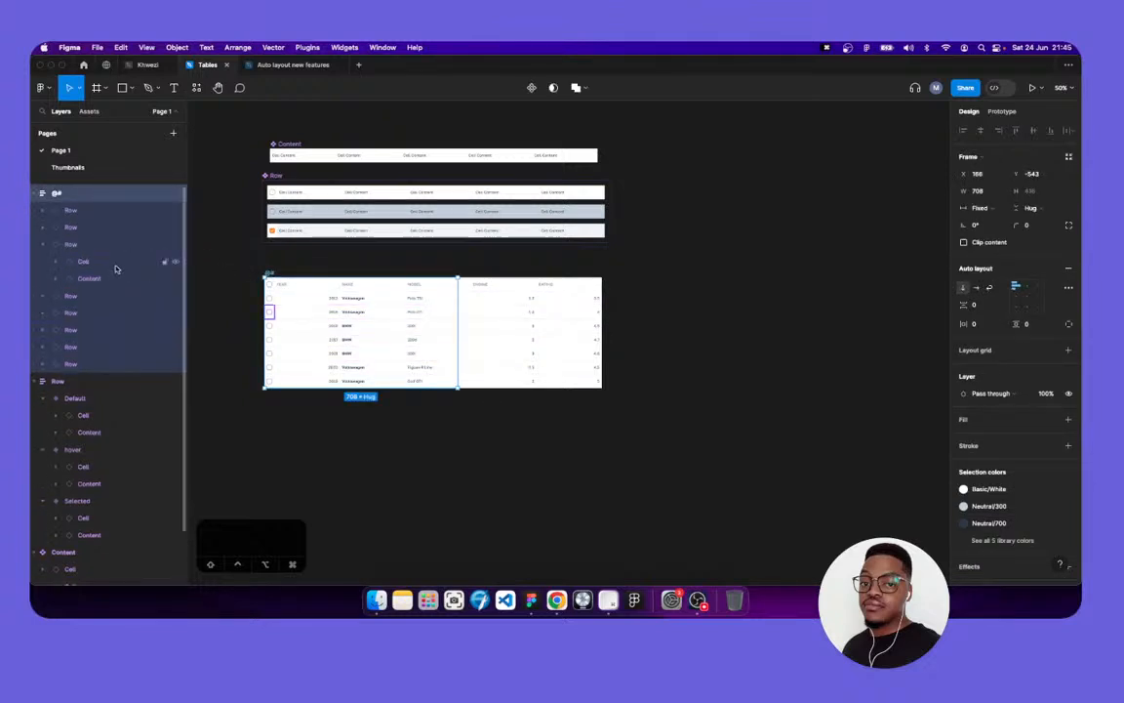
click(43, 244)
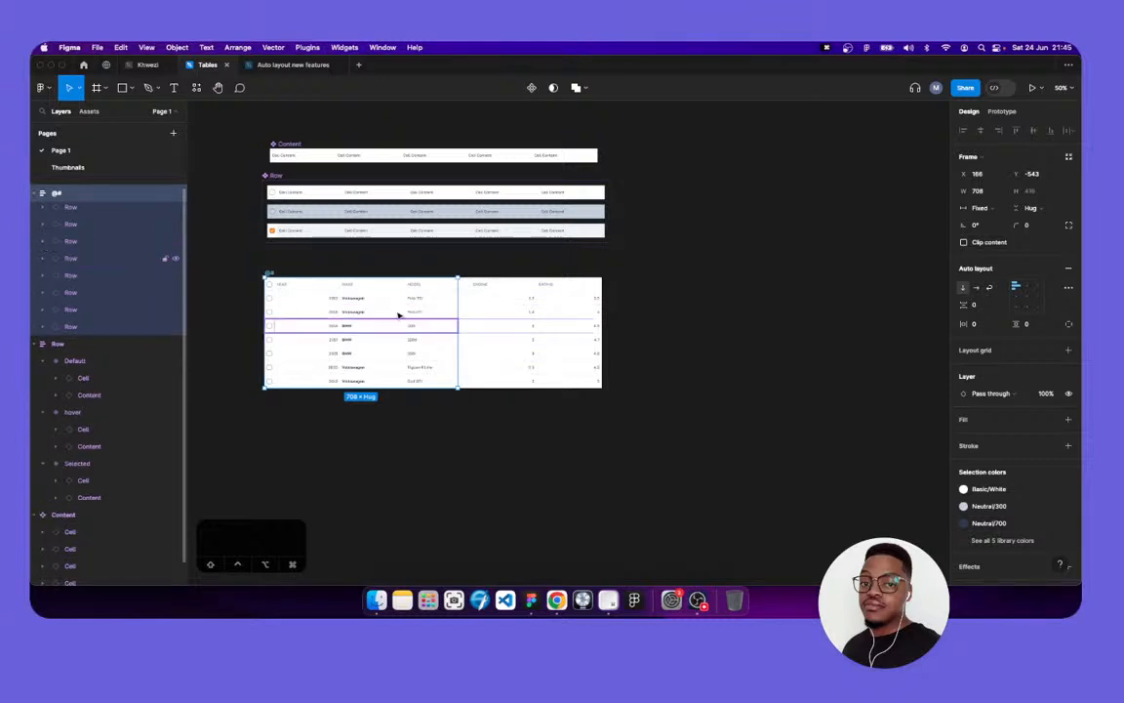
scroll(399, 316, up, 2)
scroll(486, 350, down, 1)
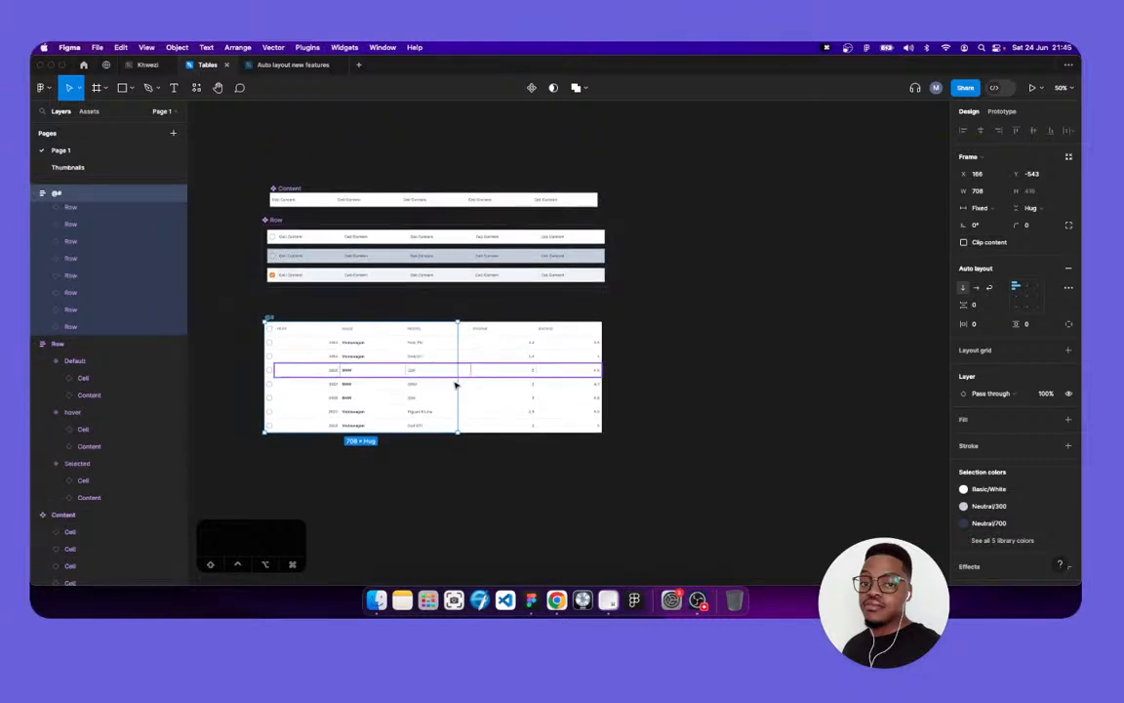
drag(654, 380, 554, 168)
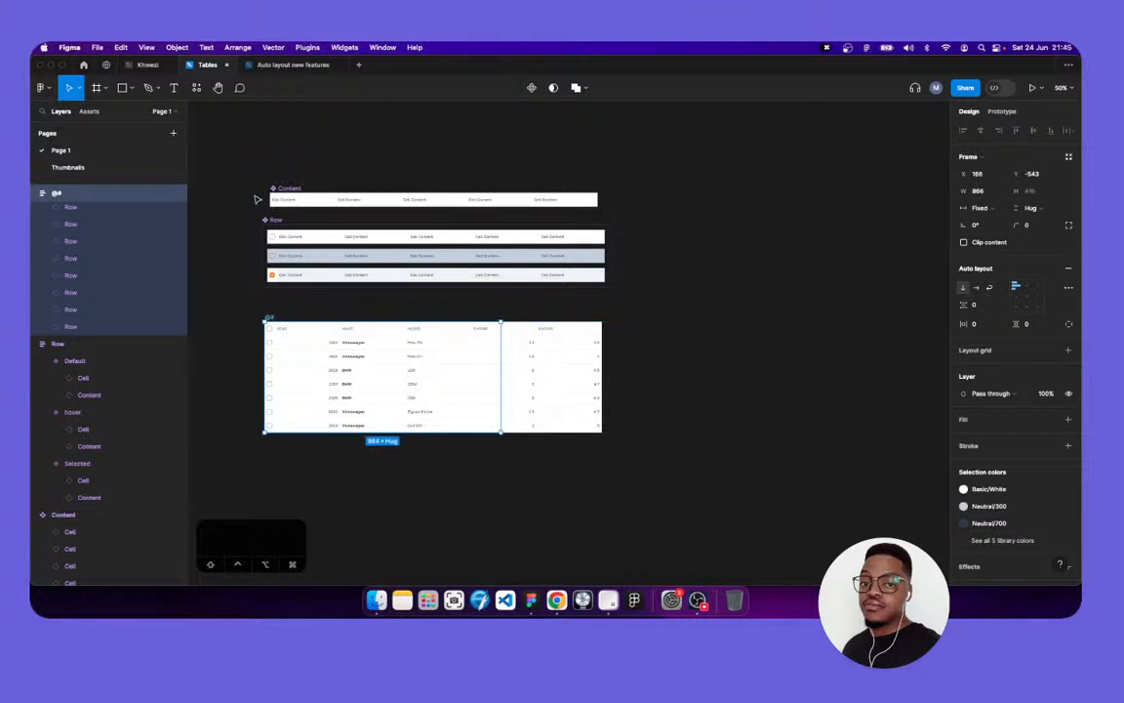
Test the Content component's resizing by narrowing it to its minimum width of 708 and widening it back to 1200
click(264, 173)
click(535, 201)
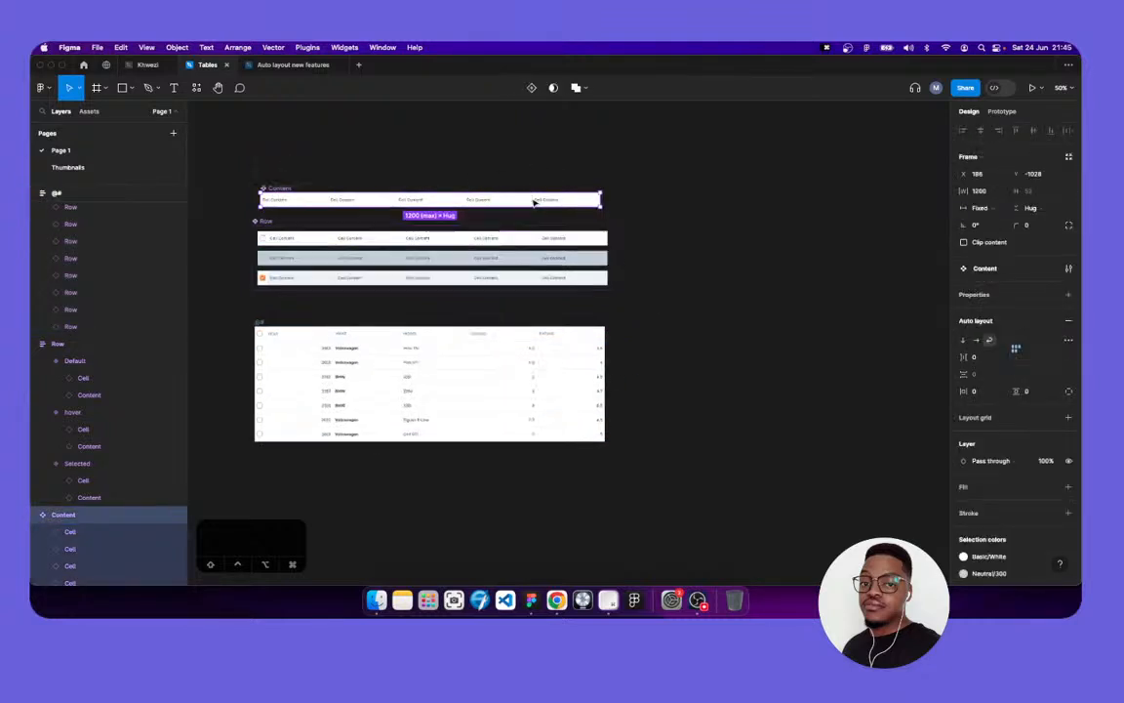
scroll(535, 201, up, 6)
scroll(579, 213, down, 5)
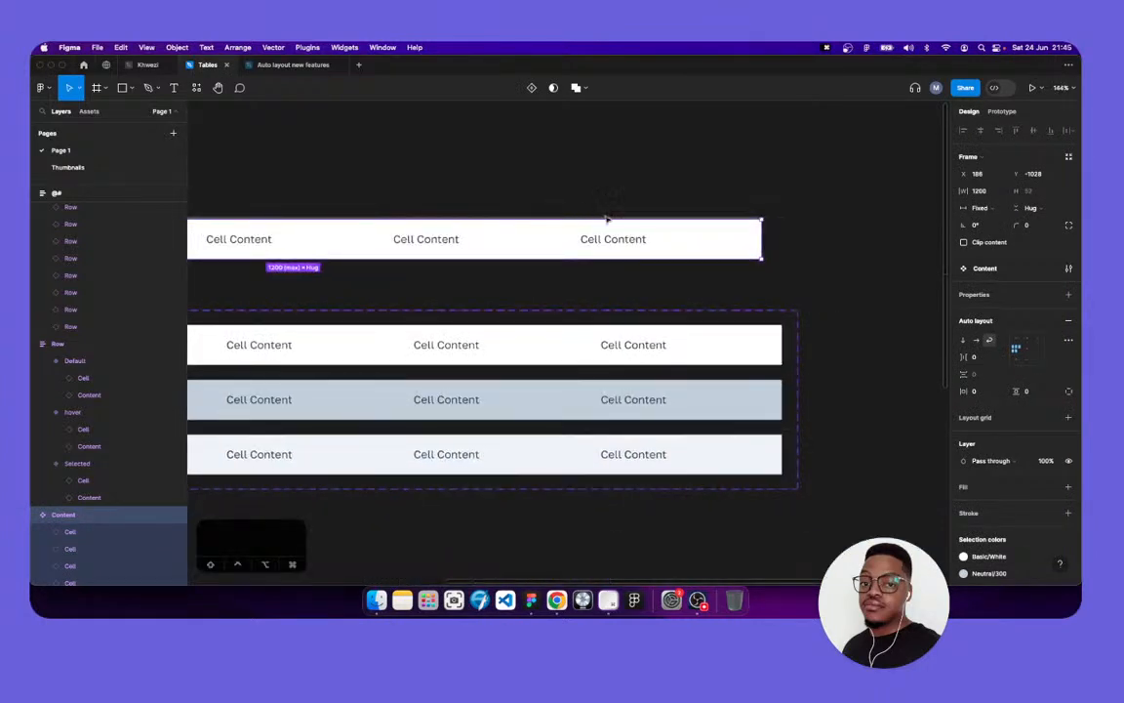
scroll(803, 268, down, 4)
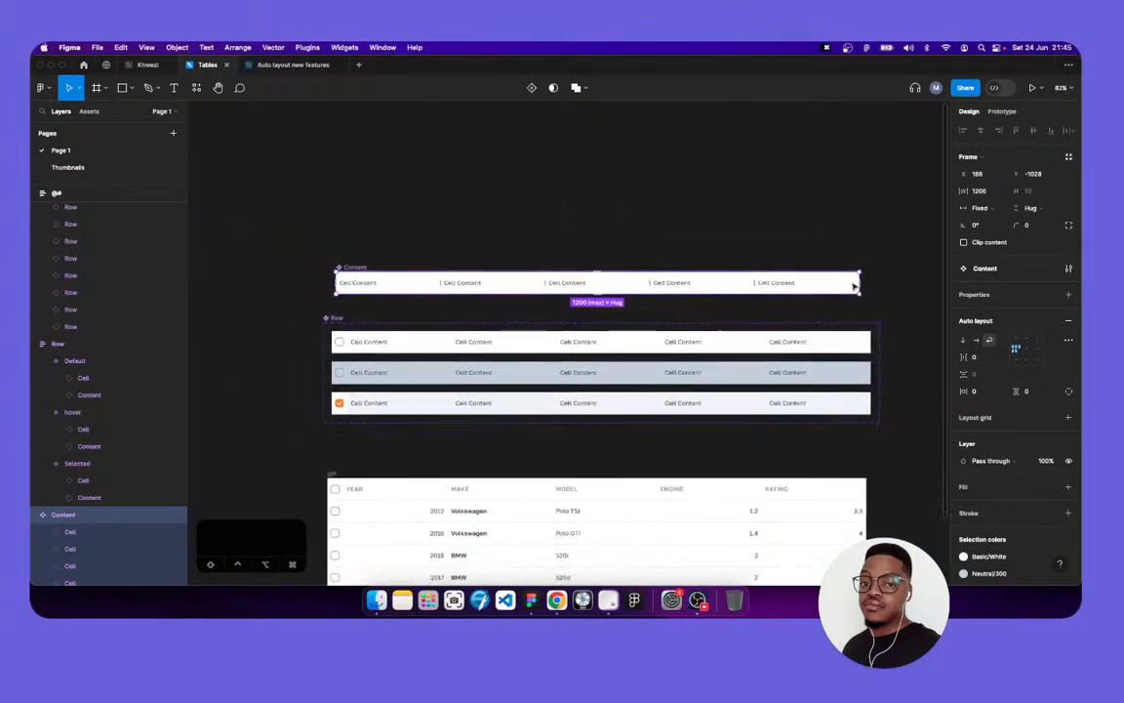
scroll(854, 286, up, 4)
scroll(853, 286, down, 2)
scroll(854, 286, down, 2)
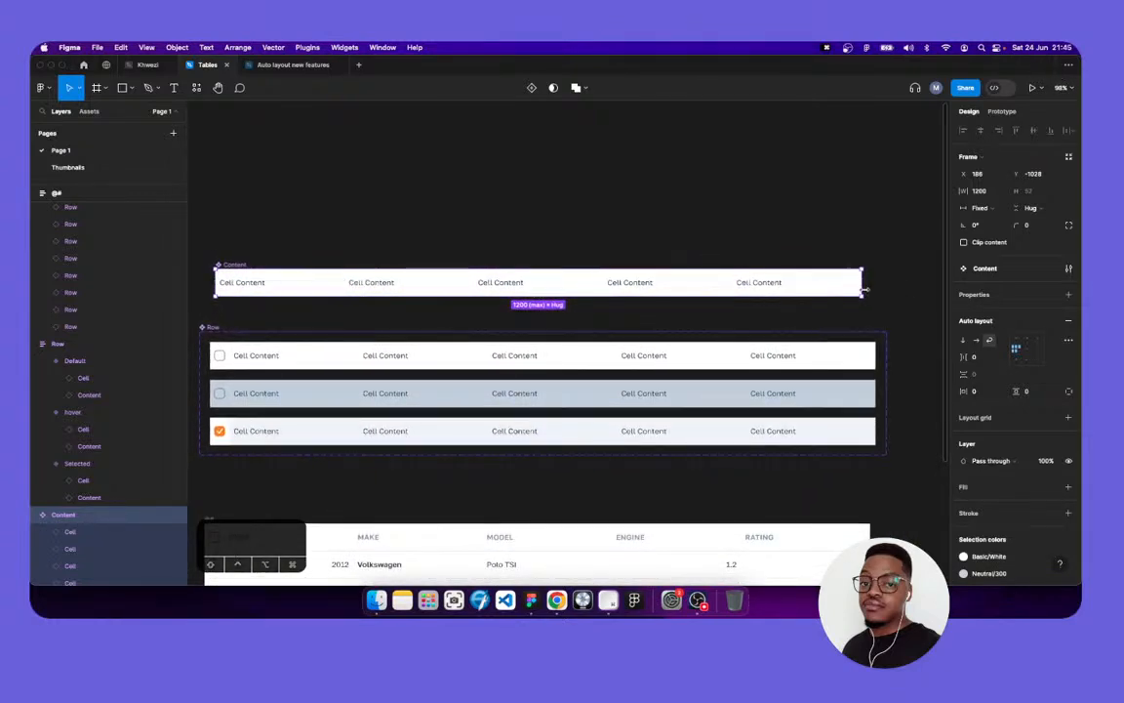
drag(777, 295, 556, 308)
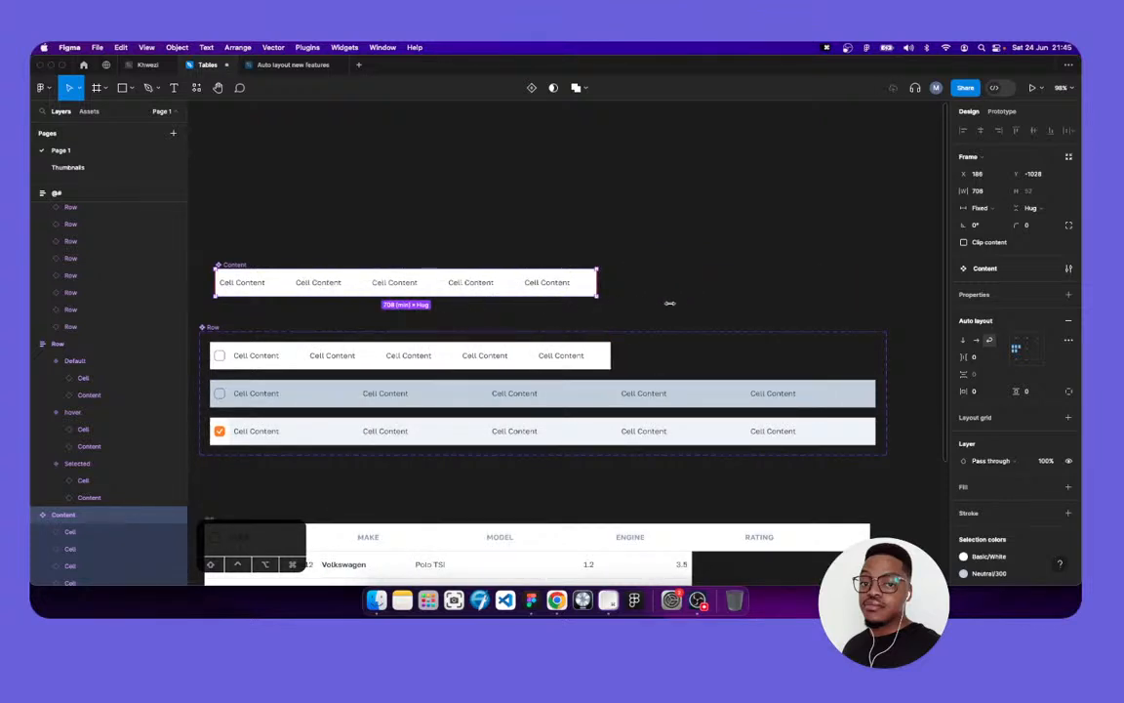
drag(806, 299, 861, 300)
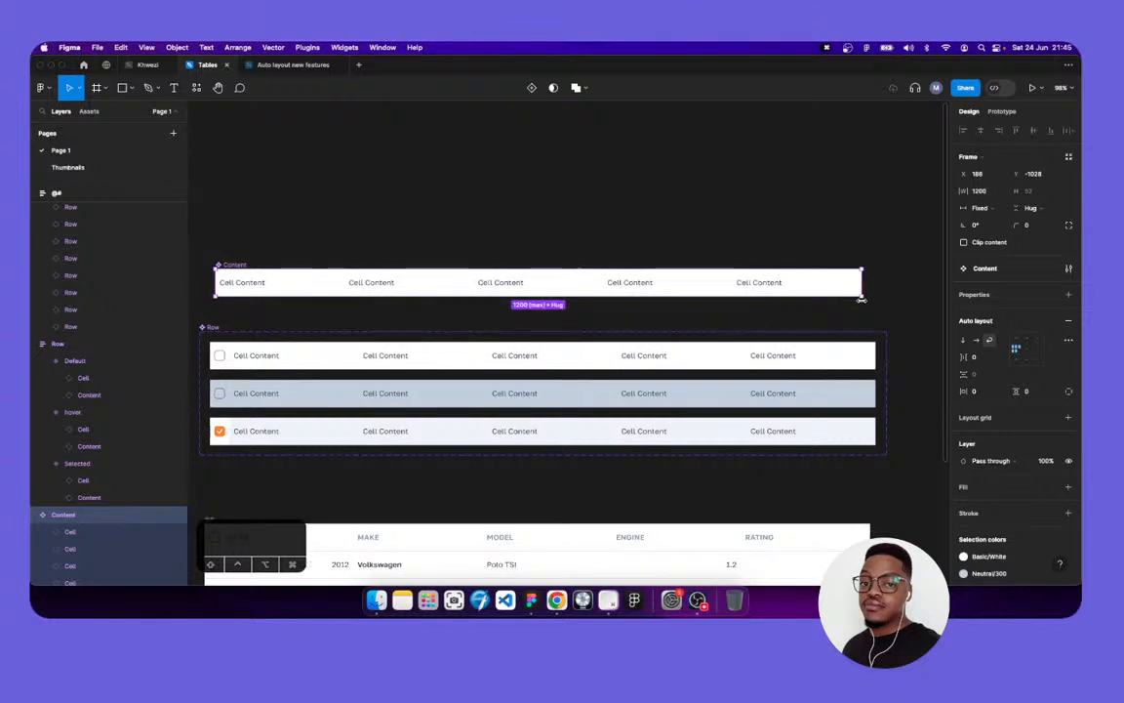
click(891, 236)
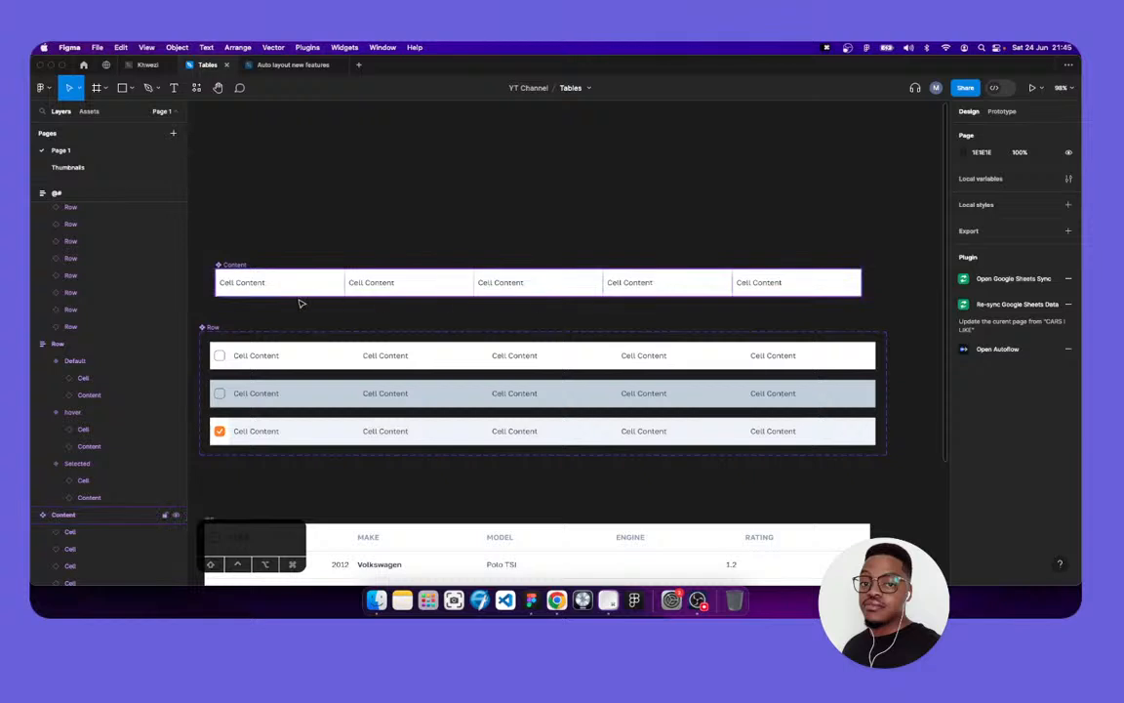
Set the Content component's auto layout direction to horizontal and select all the cells inside it
click(236, 265)
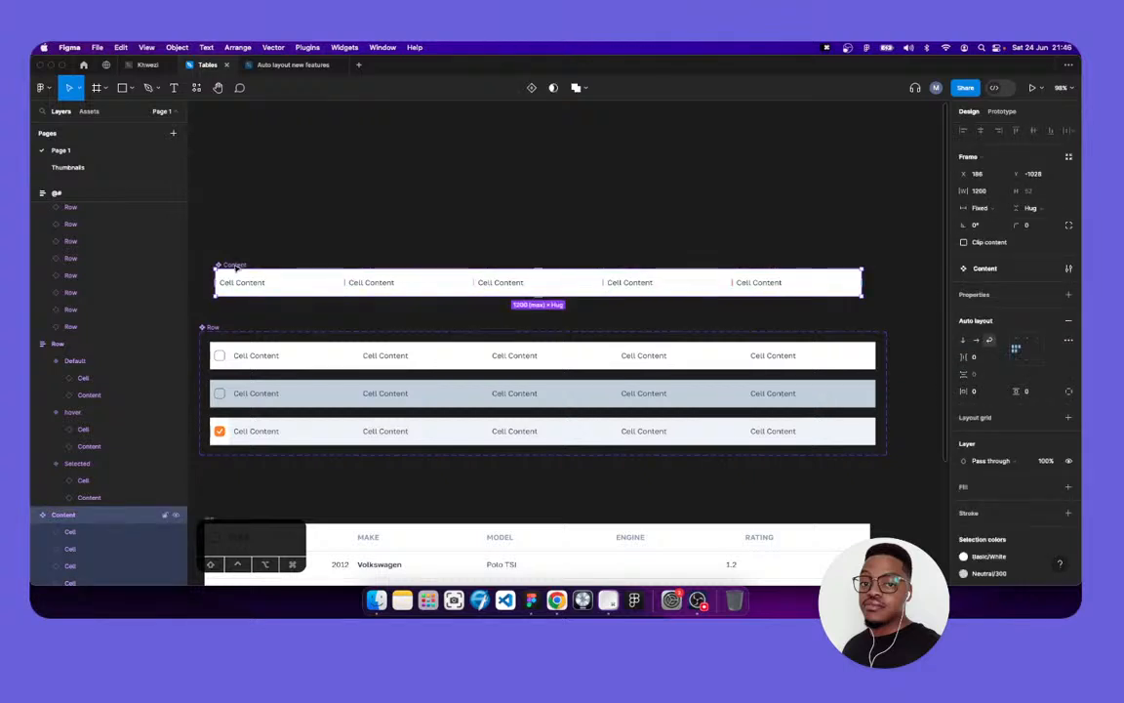
click(974, 342)
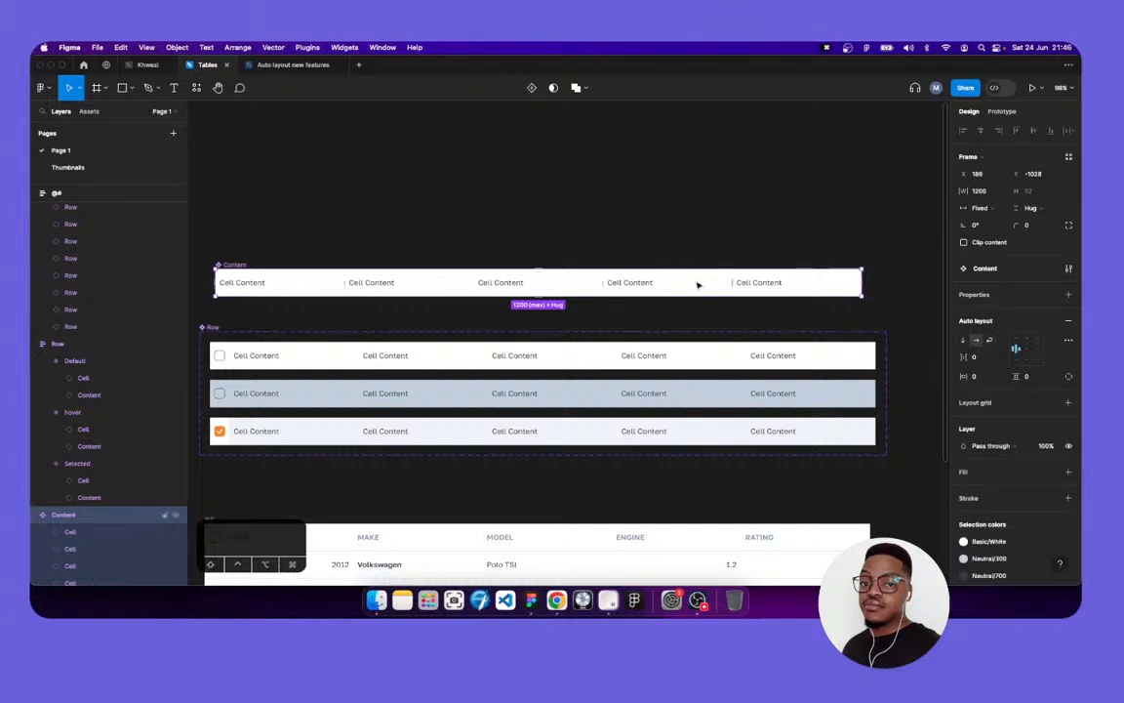
key(Return)
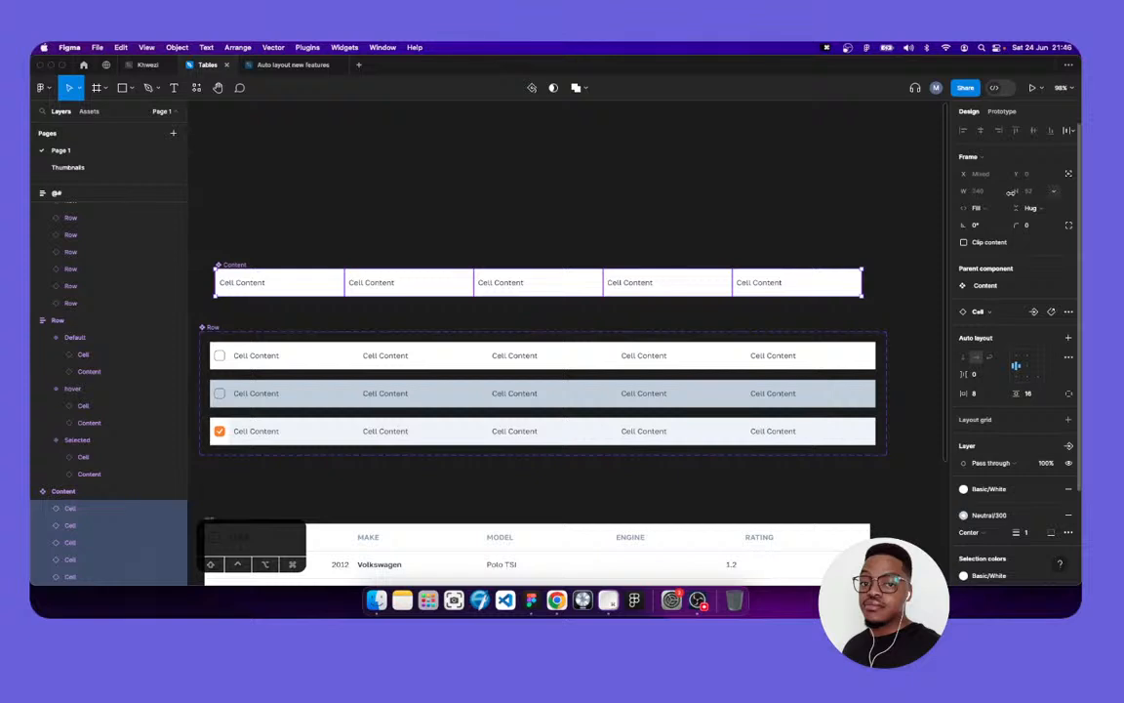
Add a minimum width of 200 to all the cells in the Content component
click(1000, 193)
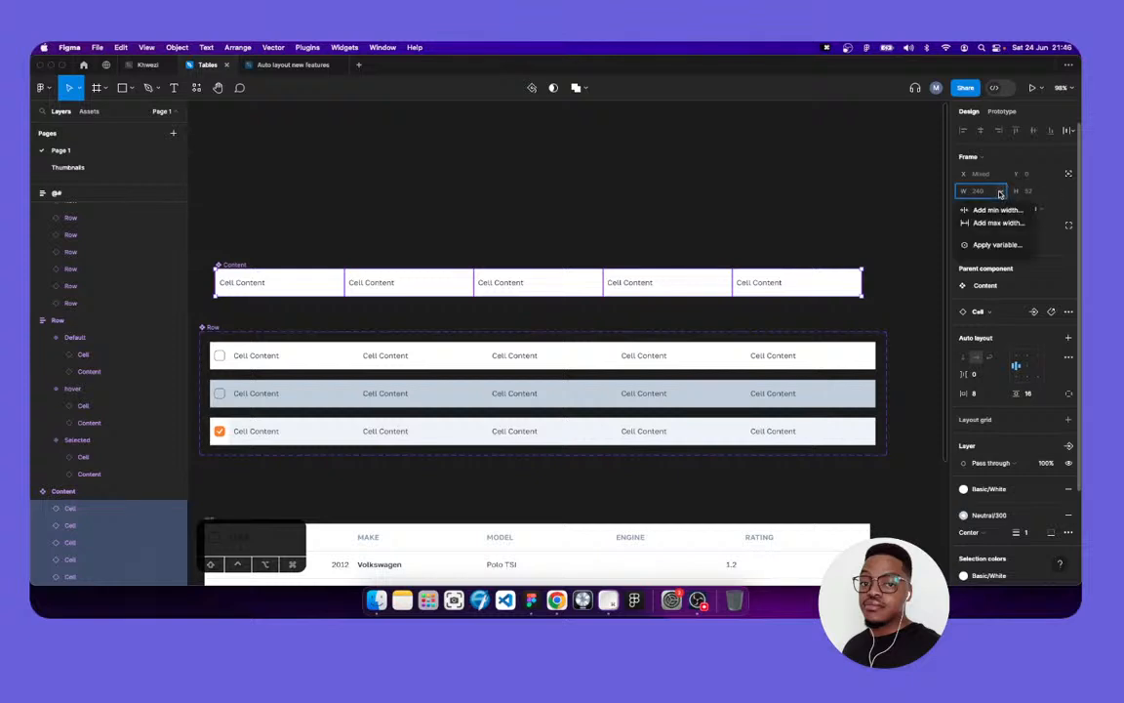
click(998, 209)
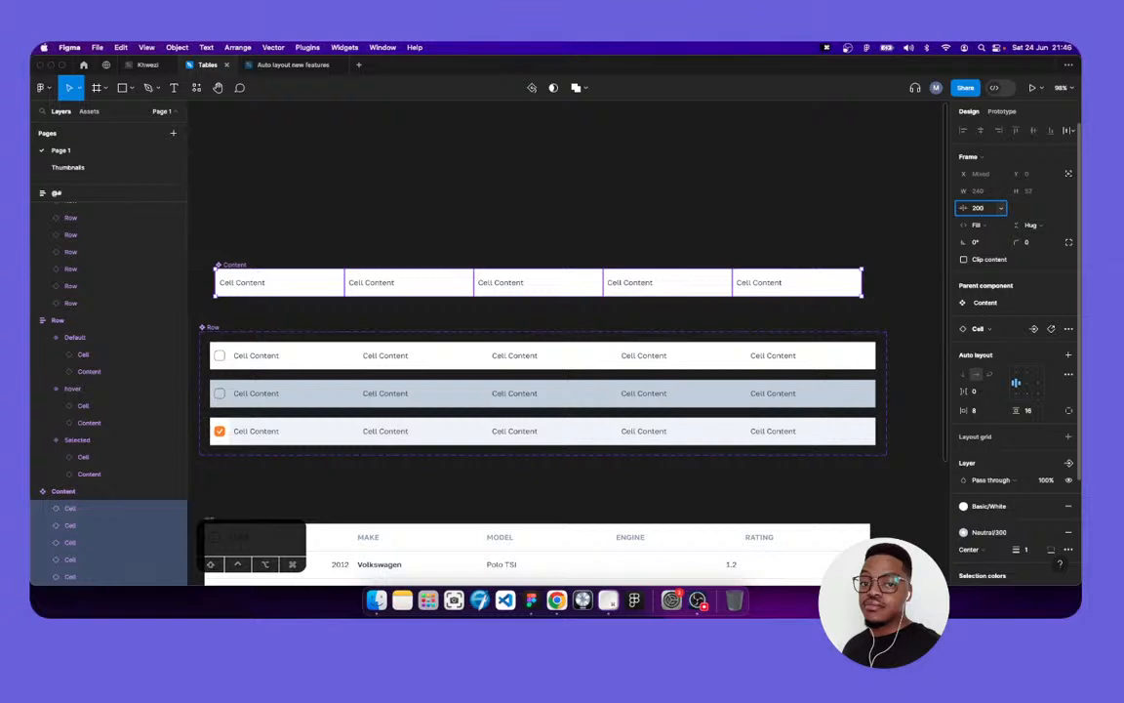
text(200)
key(Return)
click(235, 537)
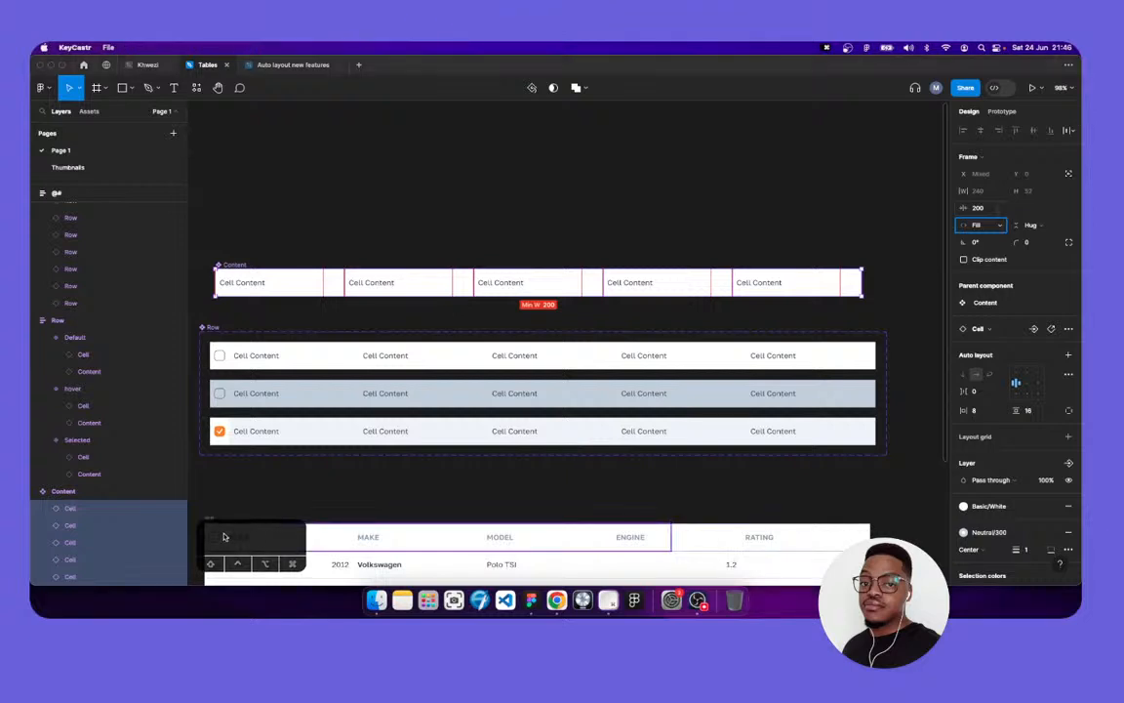
drag(278, 553, 293, 484)
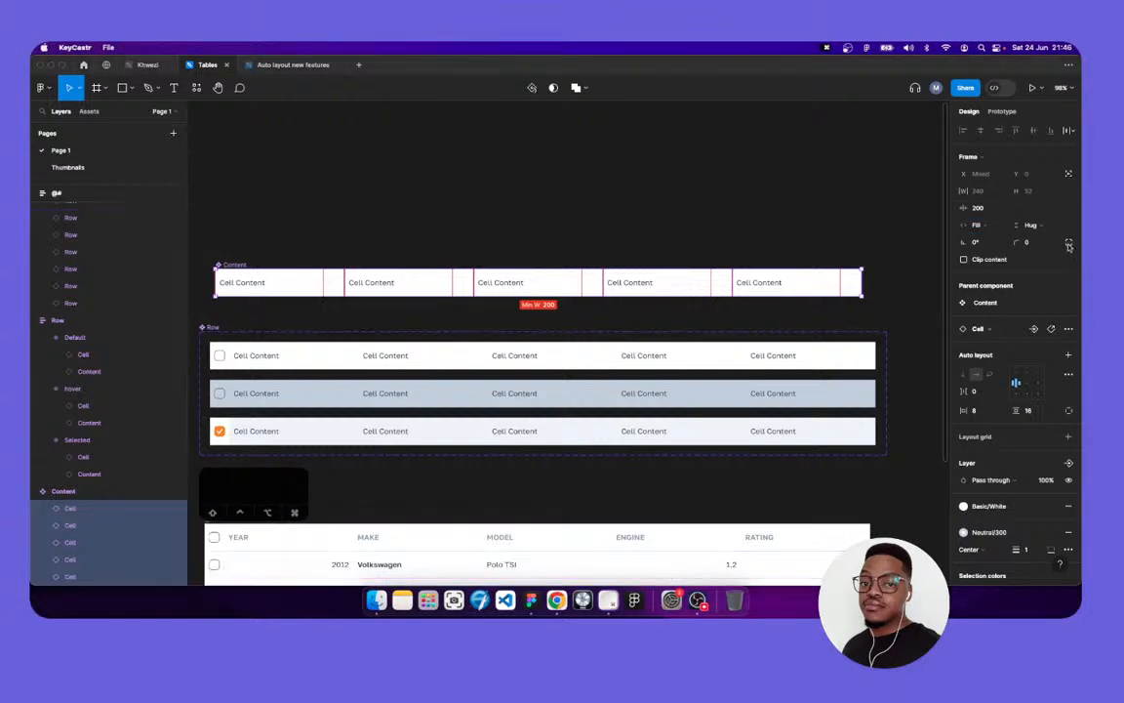
click(561, 258)
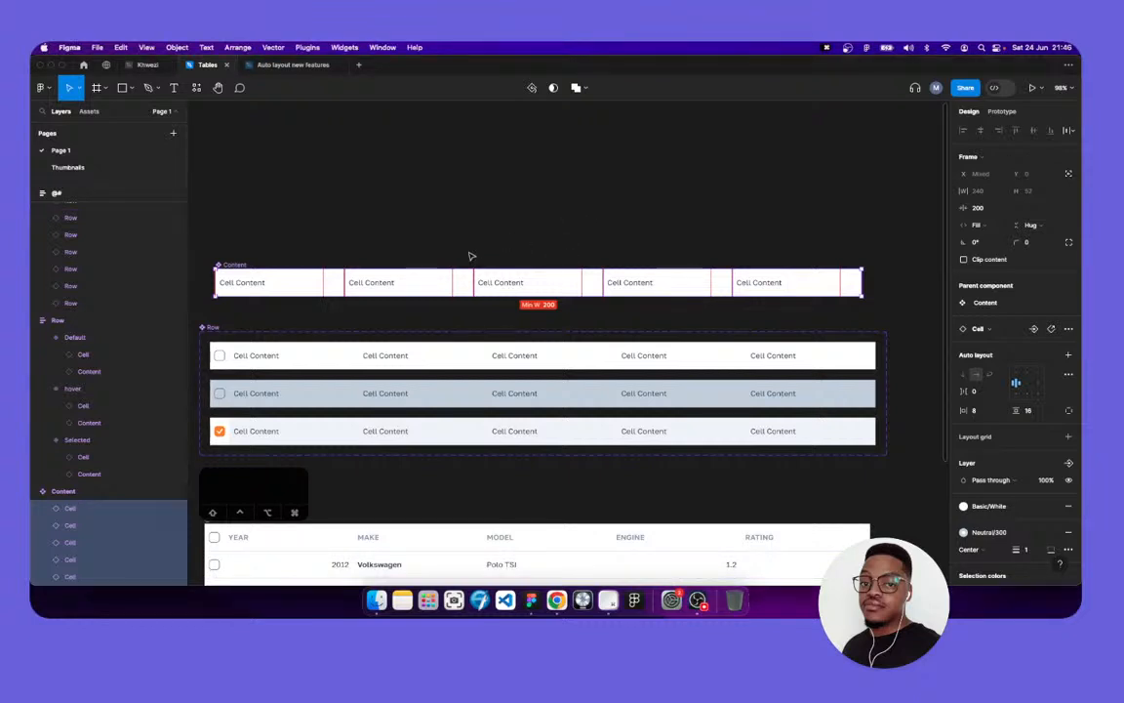
Switch the Content component's auto layout to wrap and narrow the component to about 1087
click(242, 265)
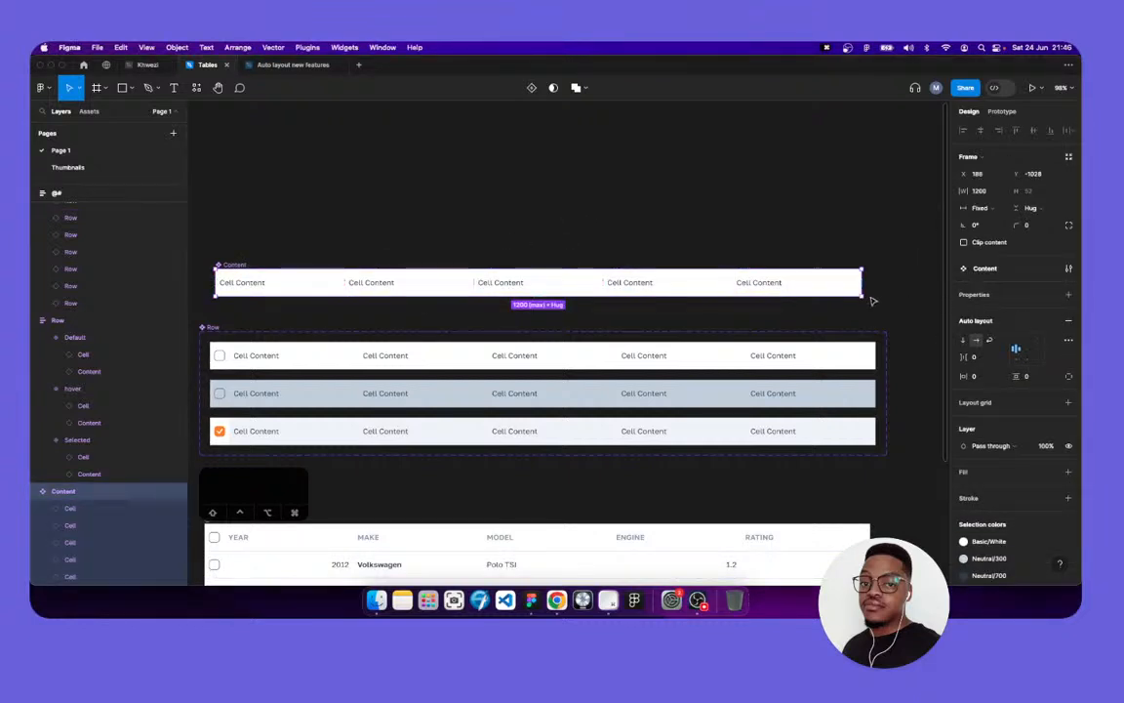
drag(860, 289, 814, 302)
drag(821, 303, 834, 302)
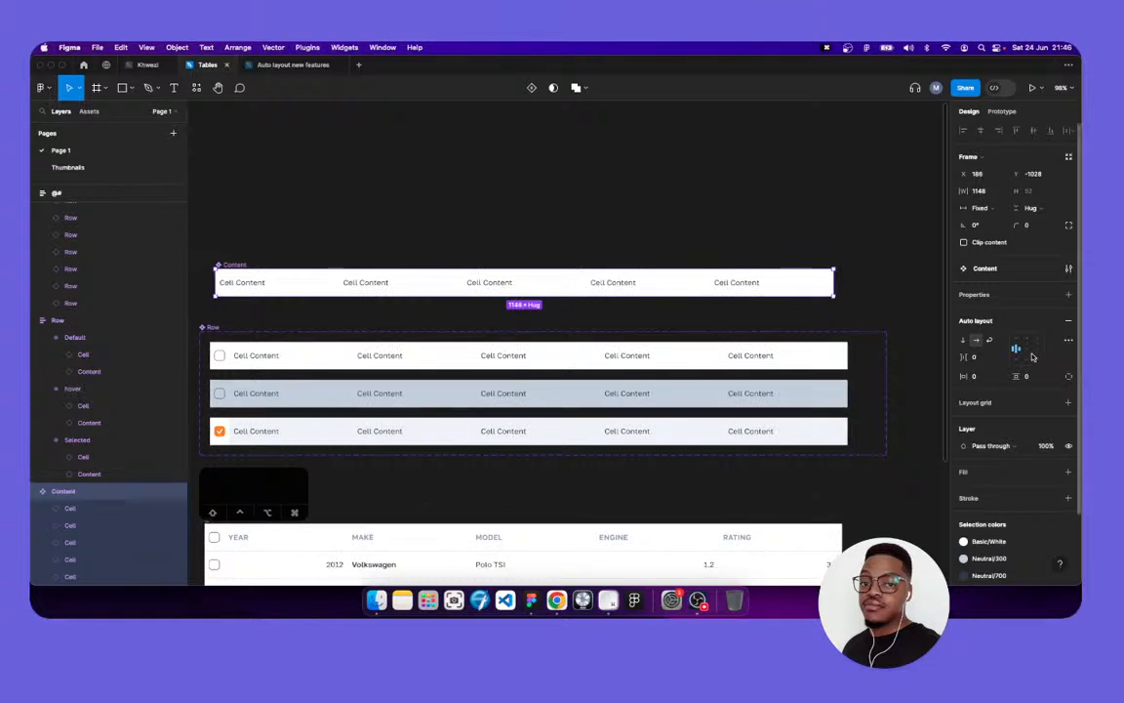
click(989, 341)
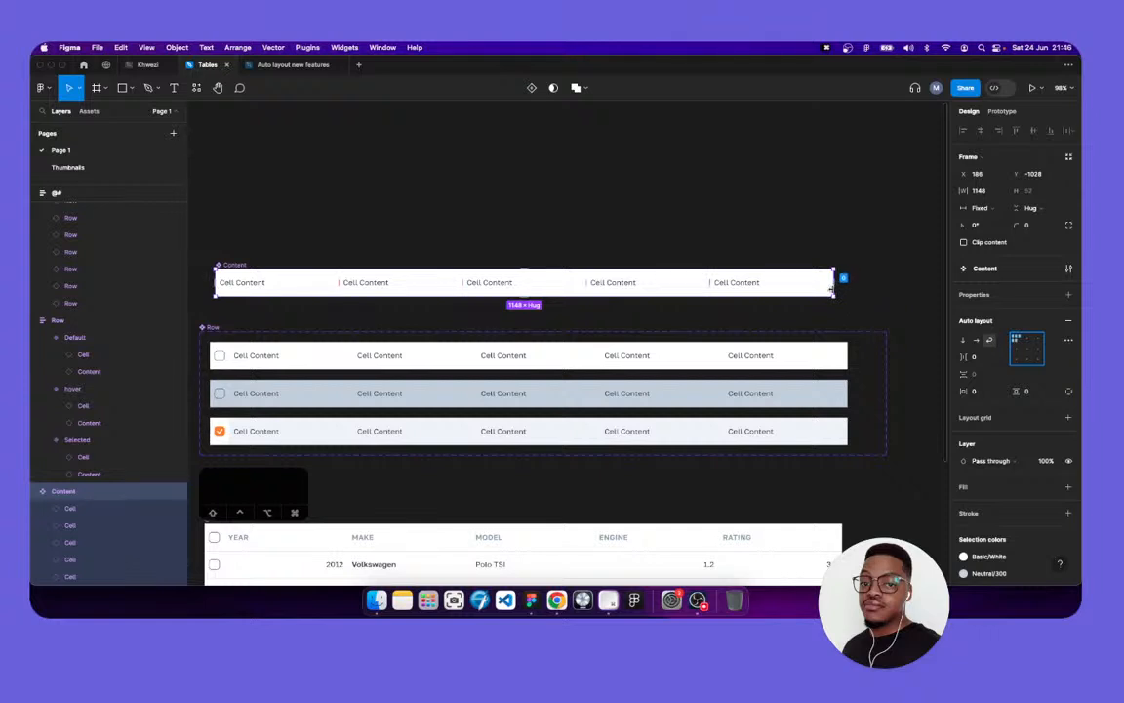
drag(833, 286, 801, 298)
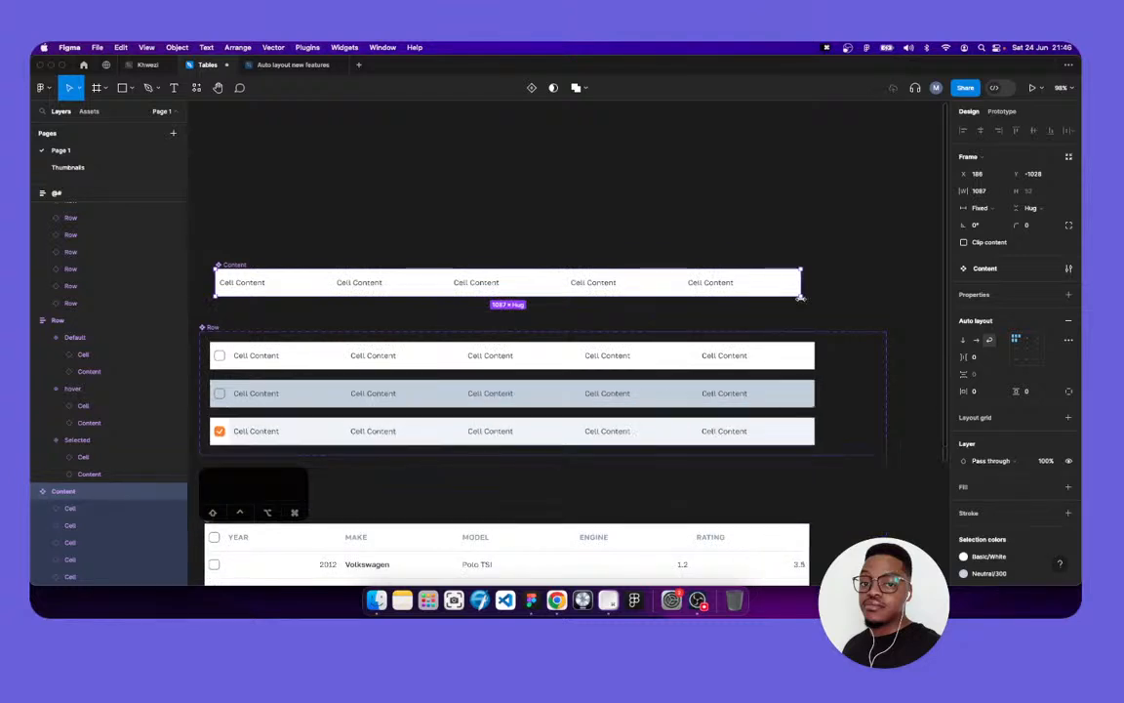
Compare the auto layout of the three Row variants and align the Default variant's contents to the top left
click(398, 363)
key(Return)
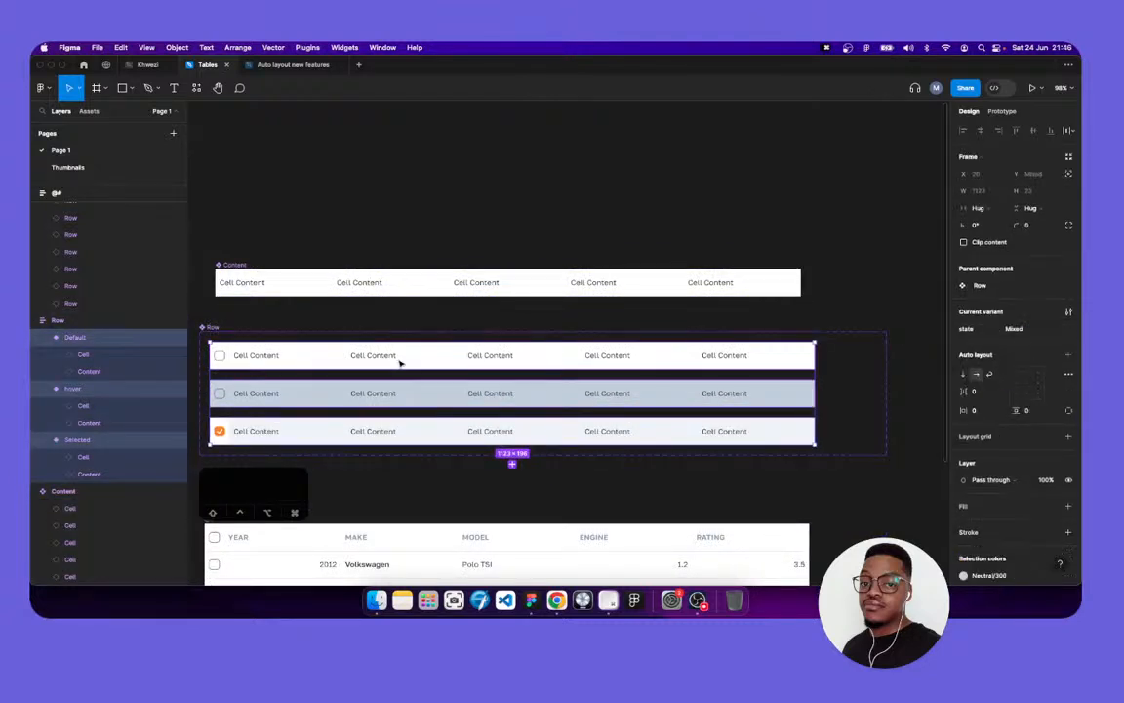
click(558, 368)
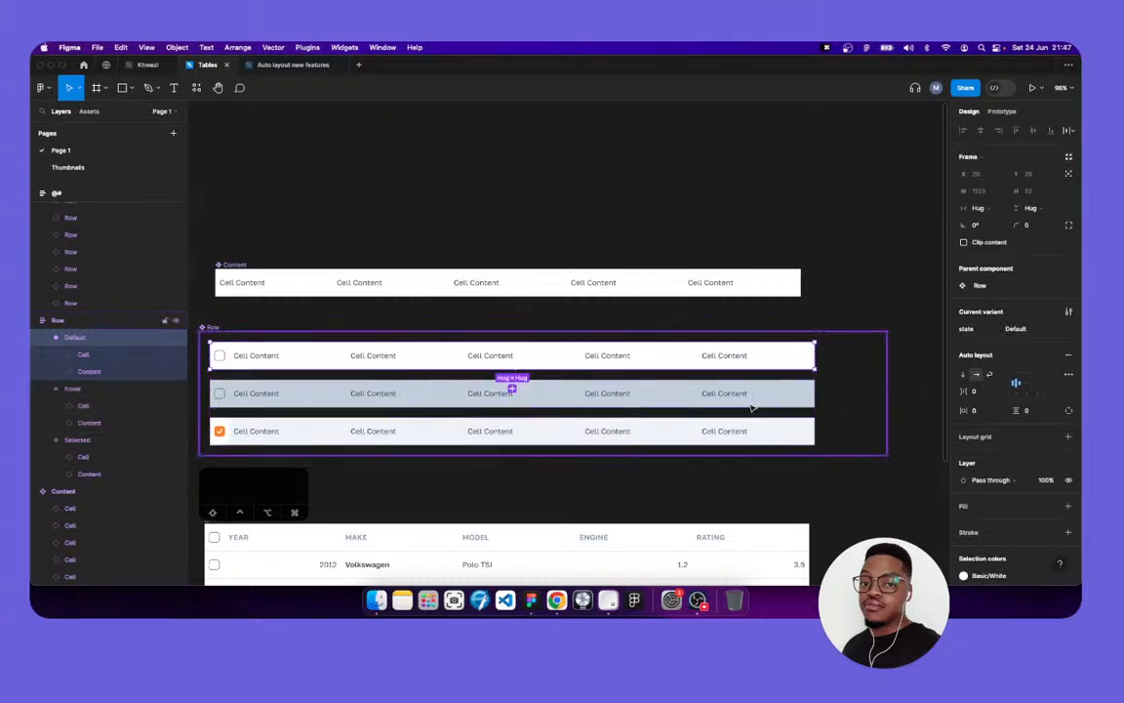
click(802, 400)
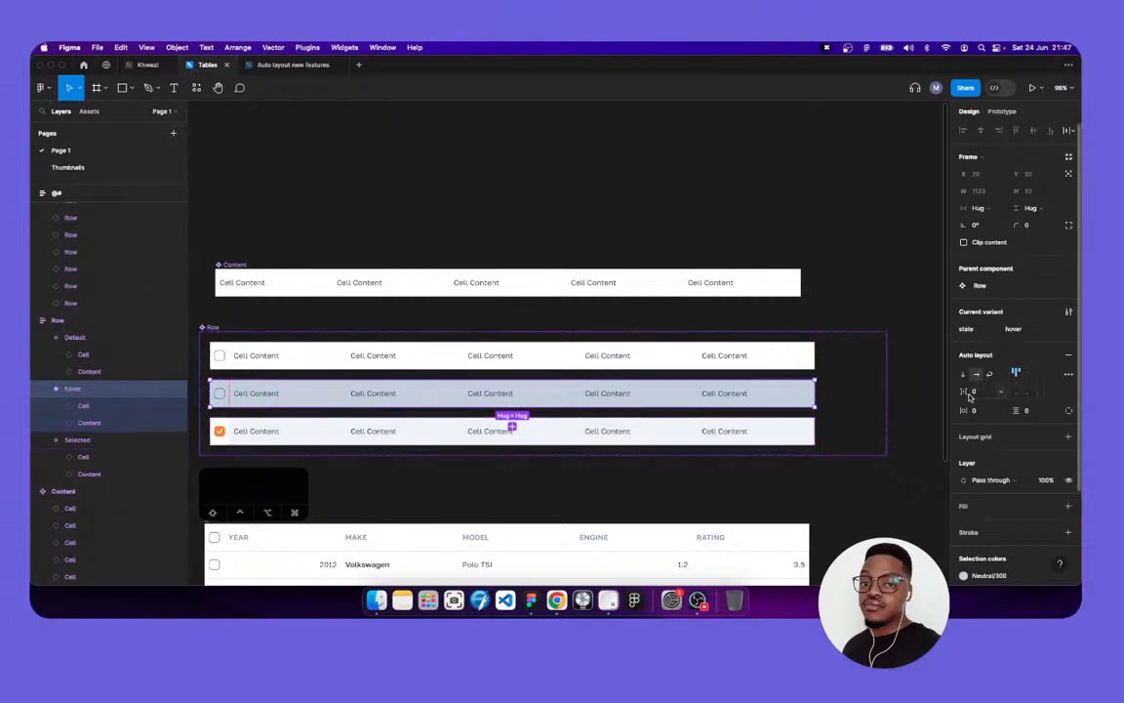
click(834, 364)
click(792, 365)
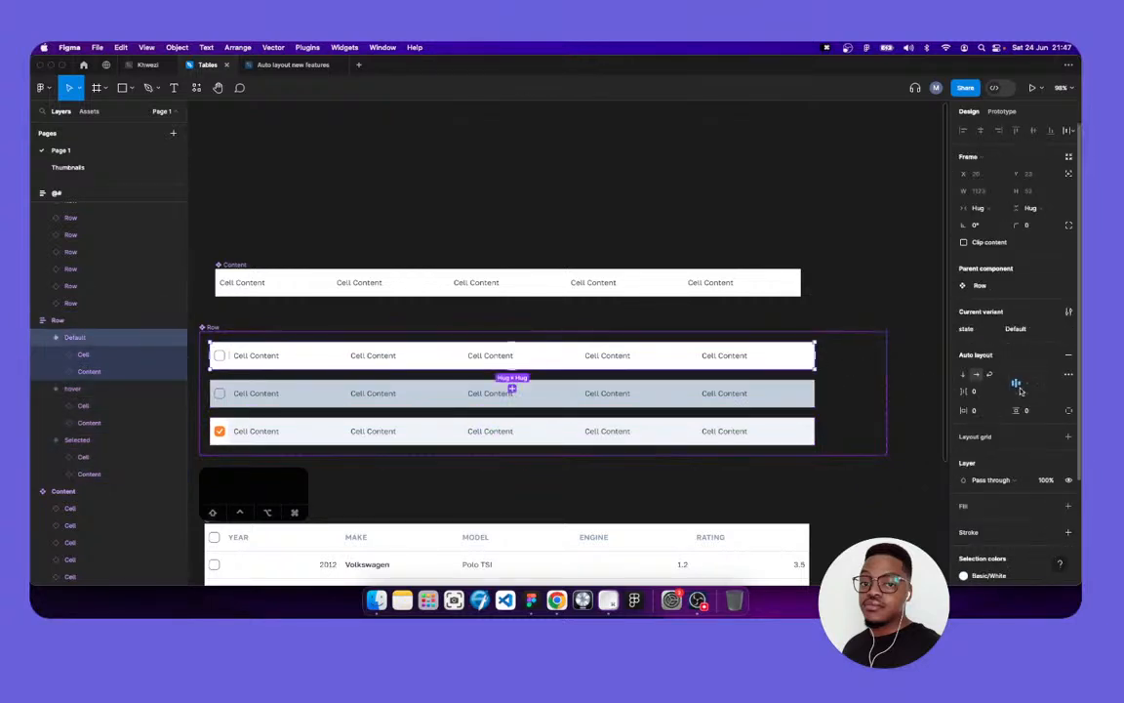
click(768, 442)
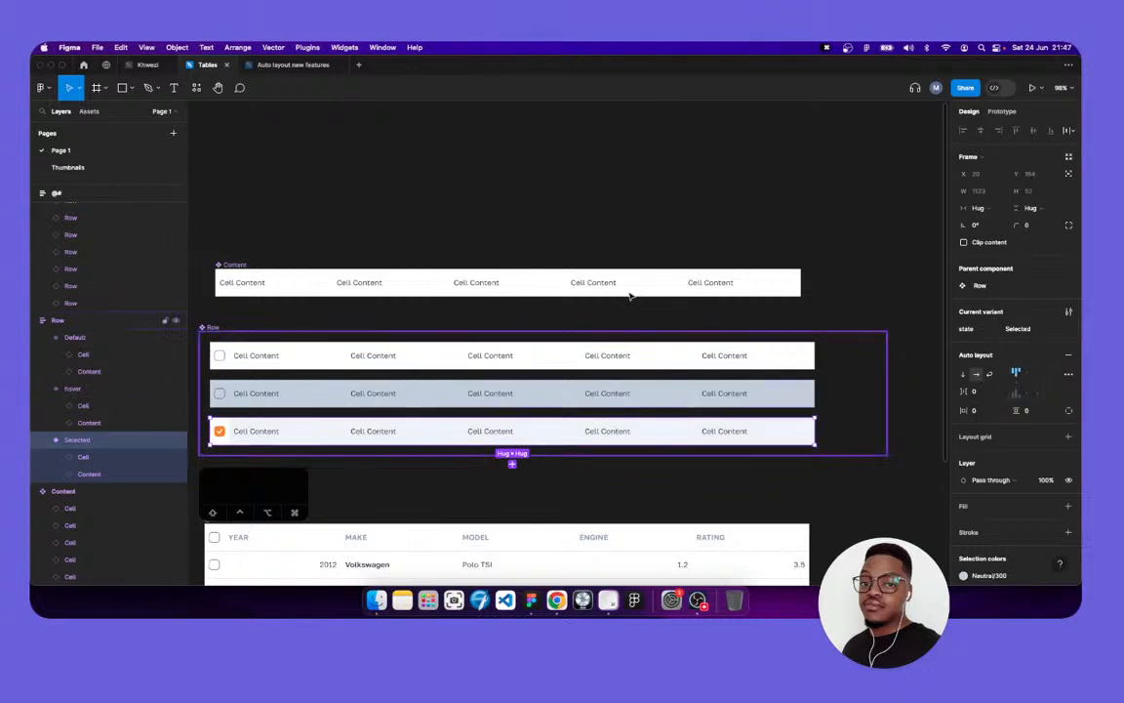
click(429, 232)
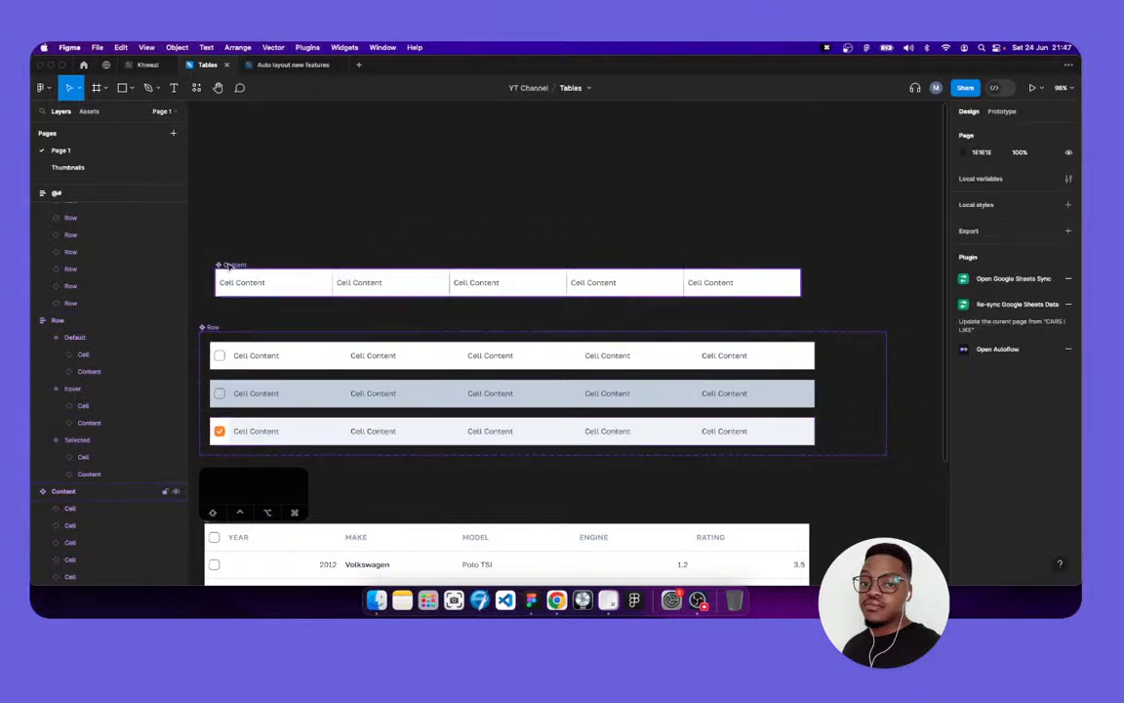
Select all rows in the @# table frame and set their width to hug contents
click(696, 470)
scroll(696, 470, down, 6)
scroll(696, 470, left, 2)
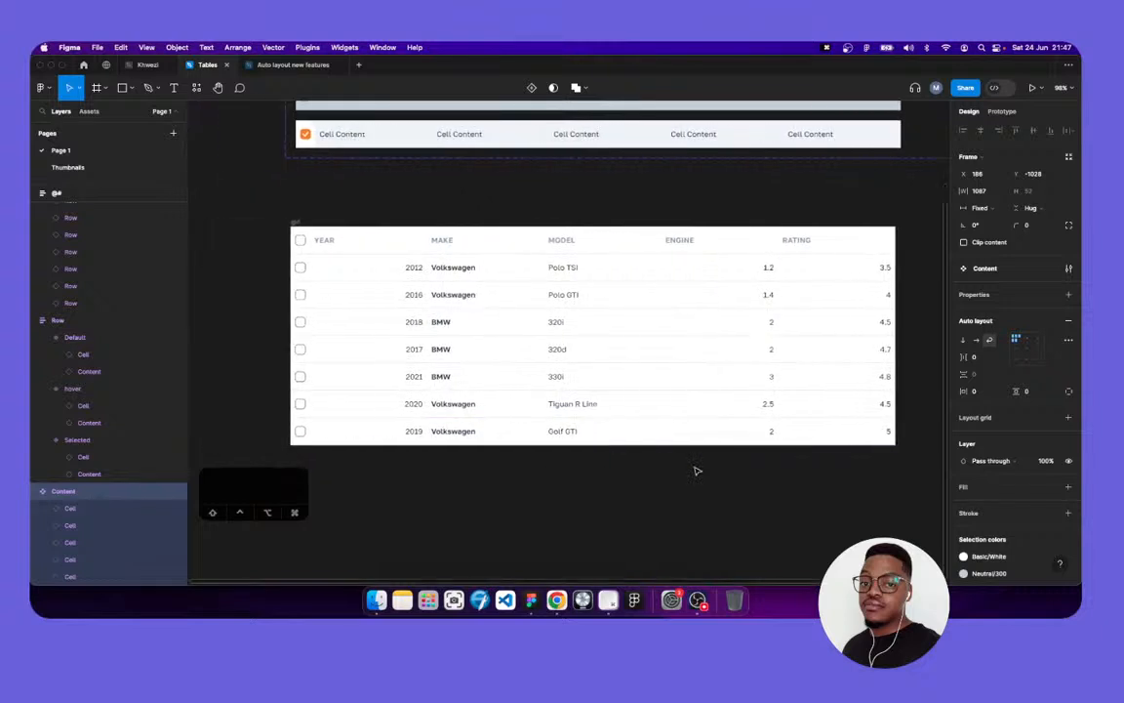
click(730, 344)
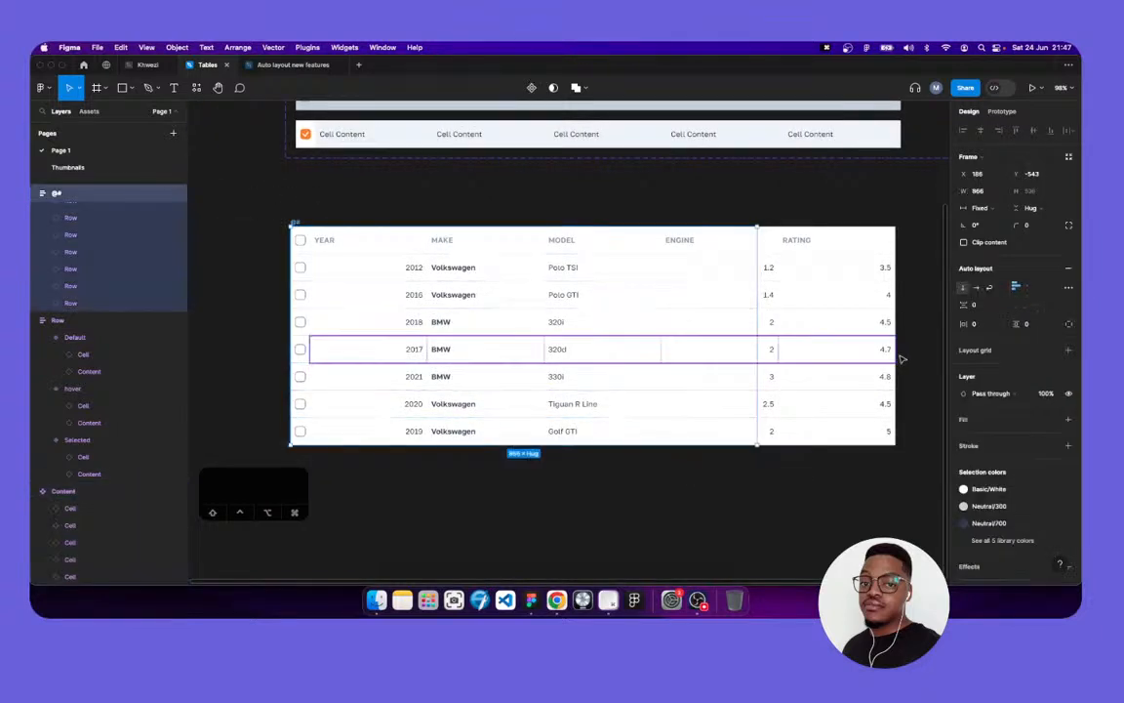
key(Return)
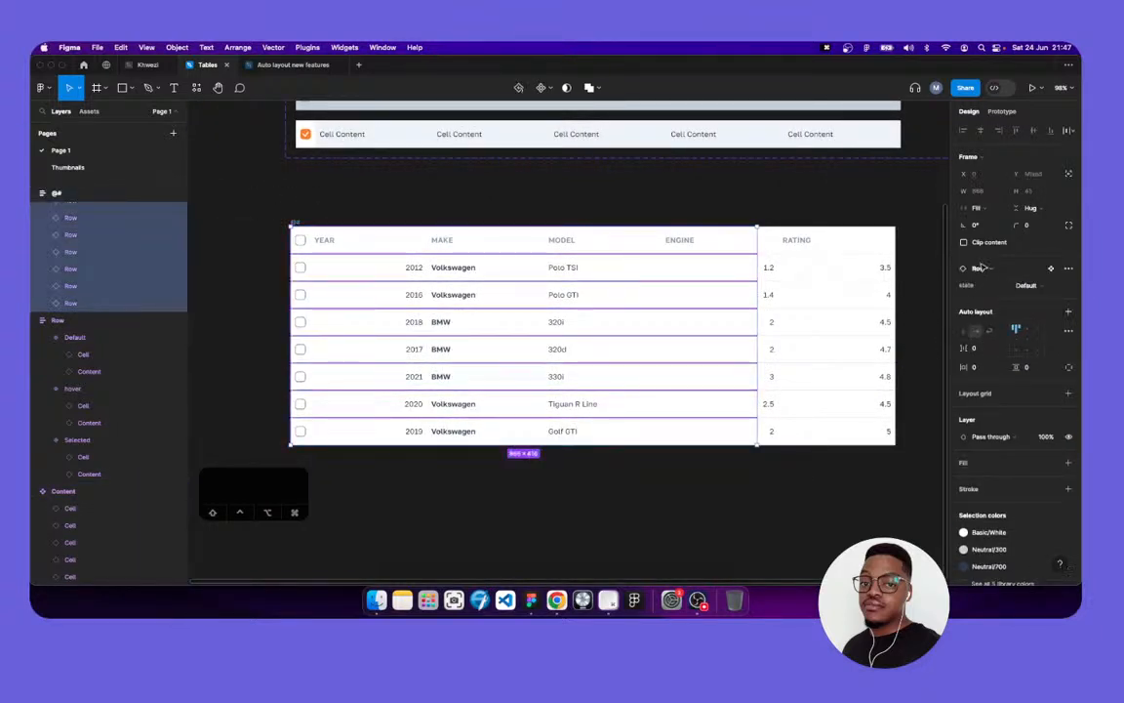
click(992, 209)
click(992, 209)
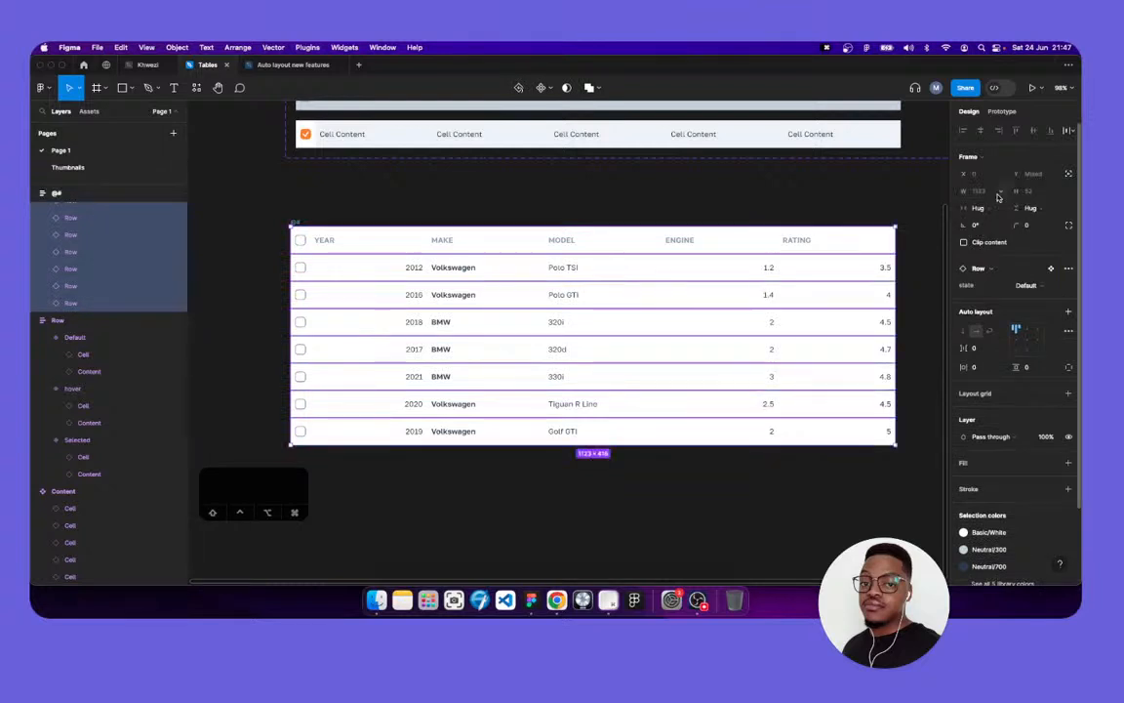
Set the width of the @# table frame itself to hug contents
click(316, 223)
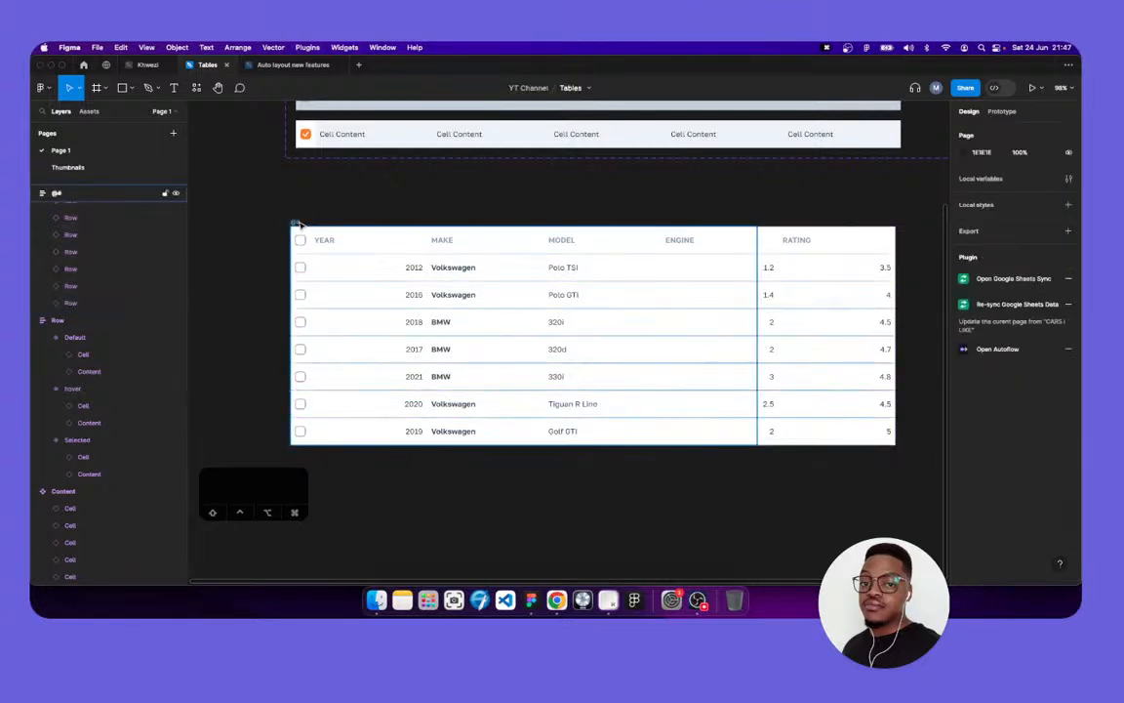
key(Return)
click(1000, 212)
click(1005, 220)
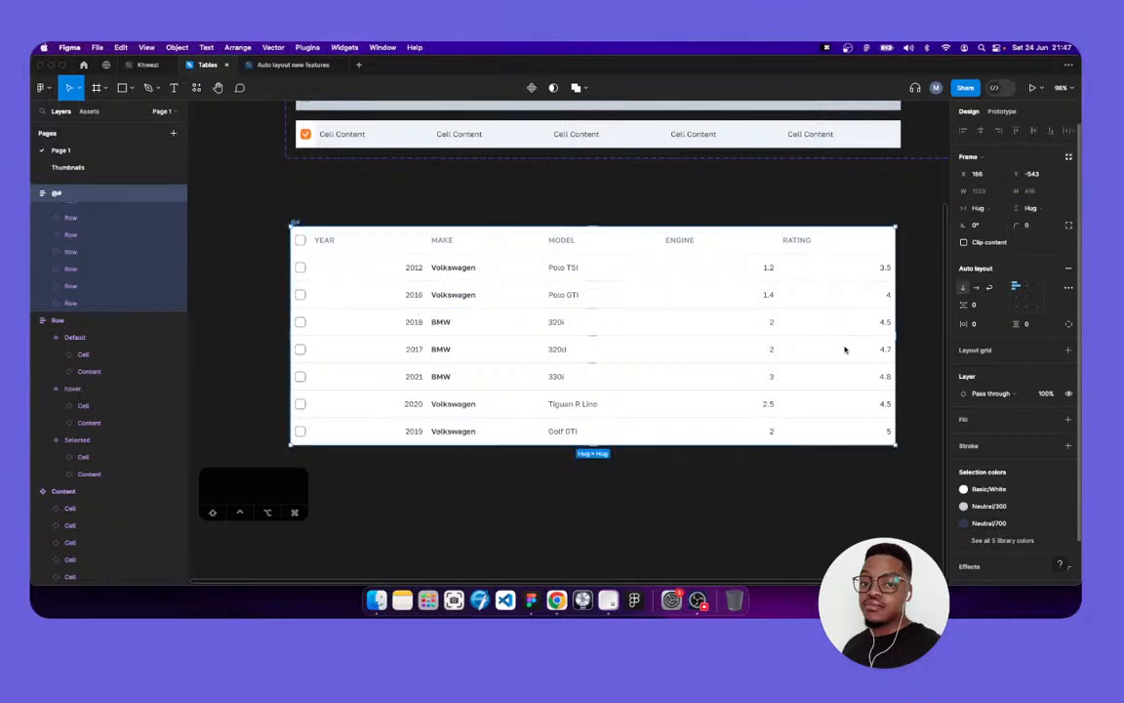
click(901, 318)
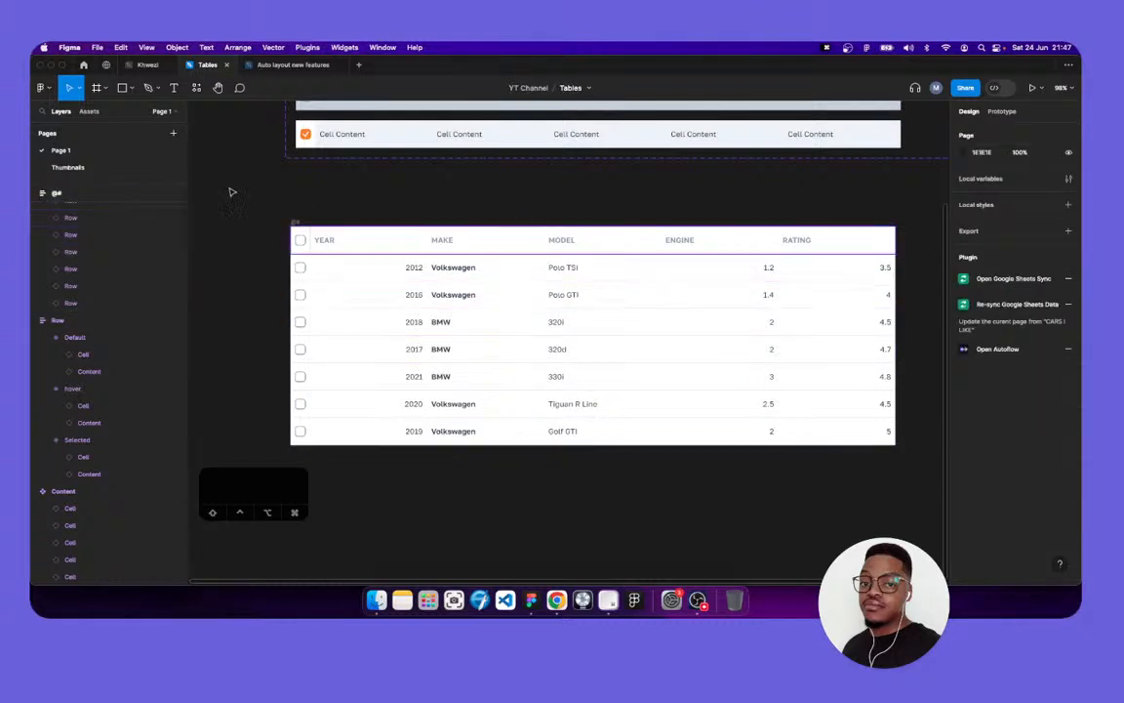
Return the @# table frame to a fixed width of 1123 and set all its rows to fill container
click(376, 246)
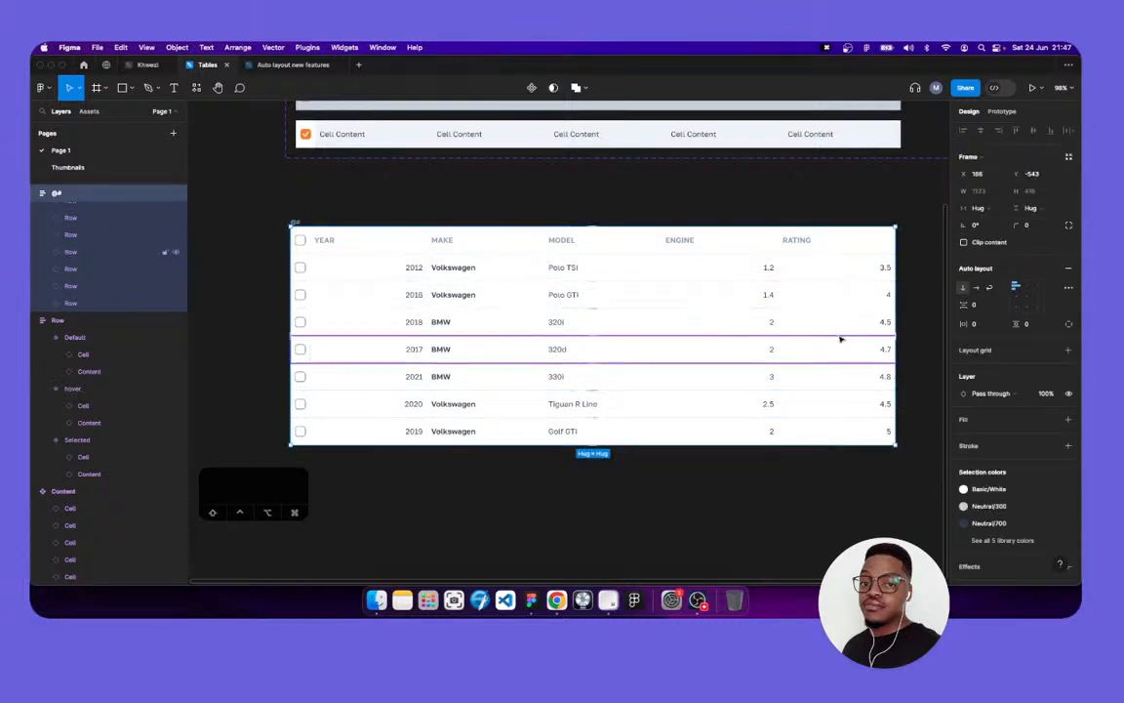
drag(856, 317, 896, 318)
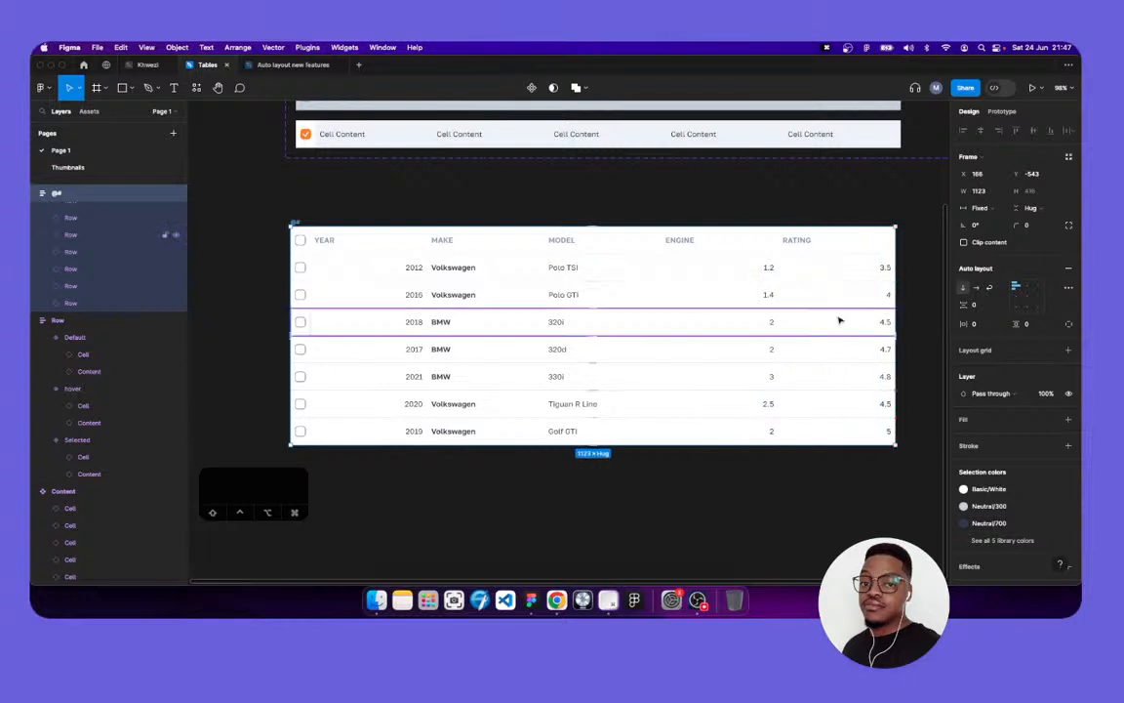
key(Return)
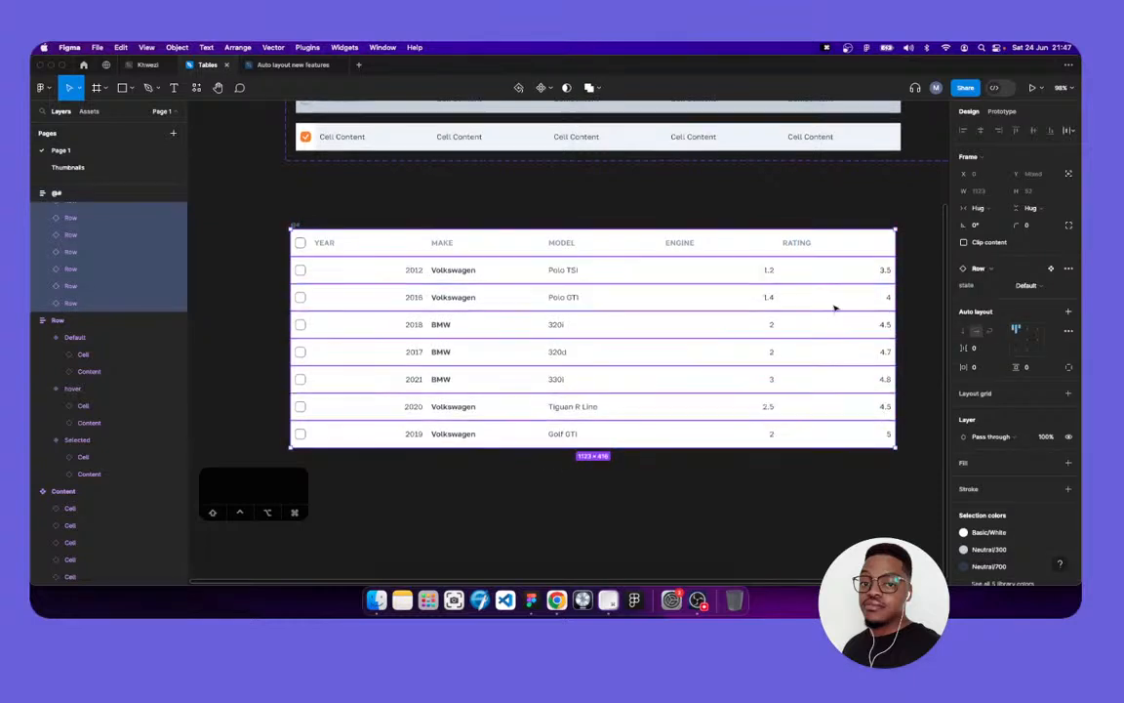
click(996, 210)
click(1004, 221)
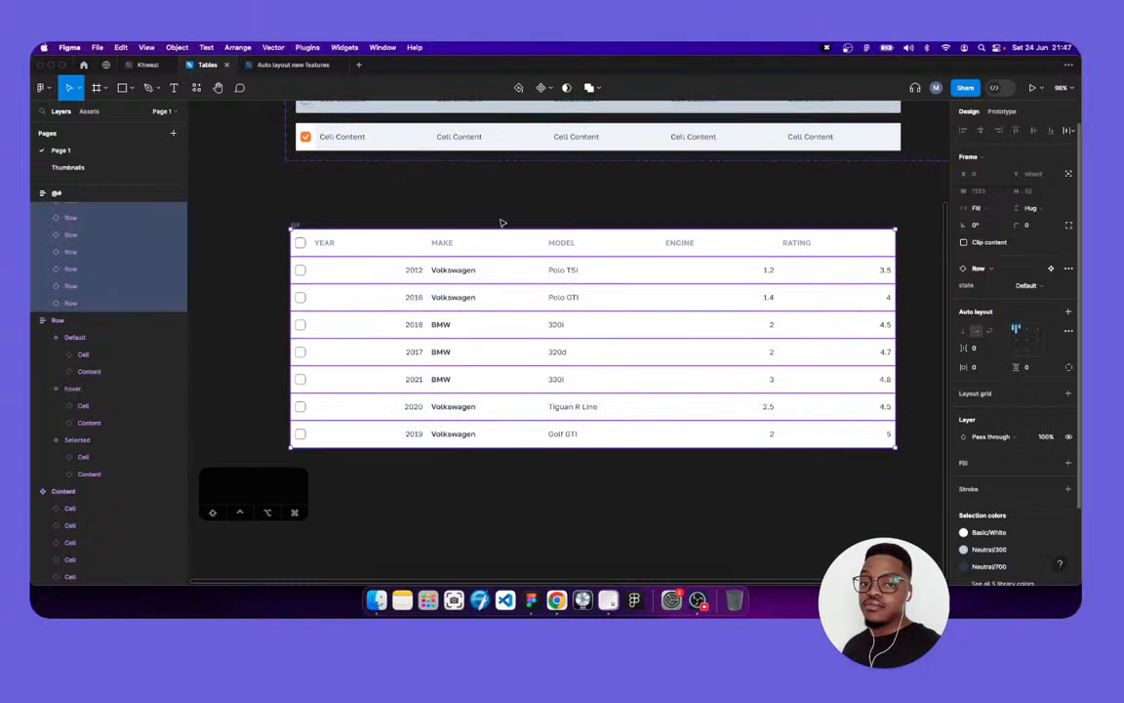
Narrow the @# table frame to about 788 and reapply fill container as the width of all its rows
key(Escape)
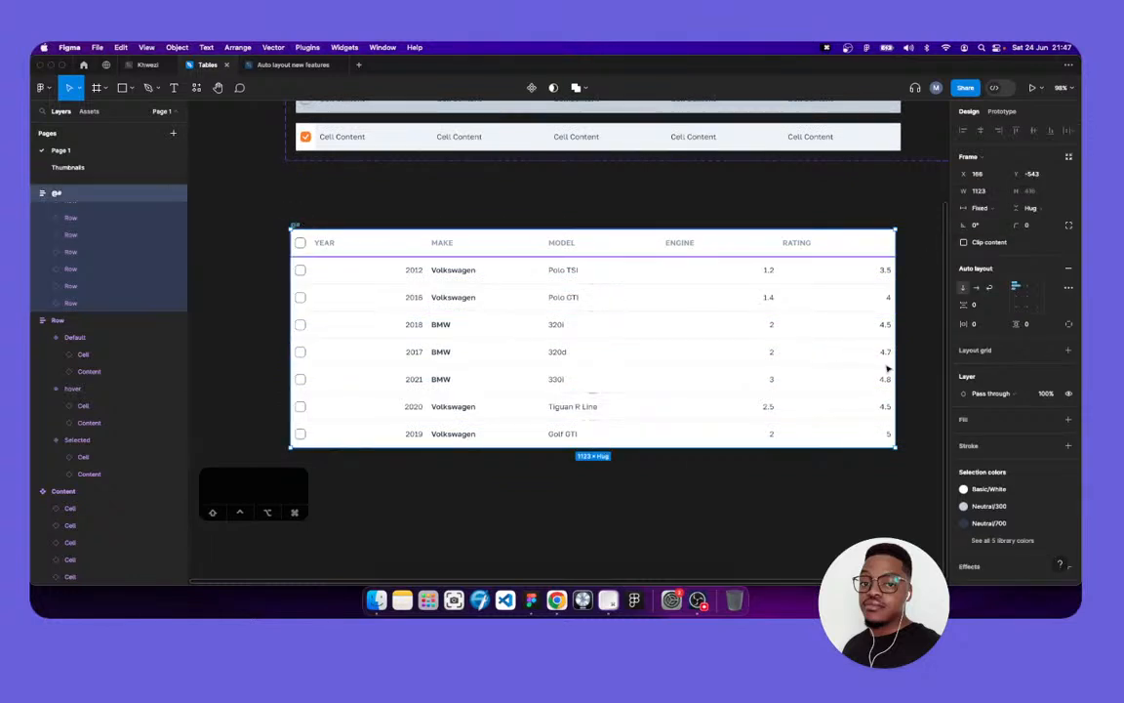
drag(714, 376, 715, 376)
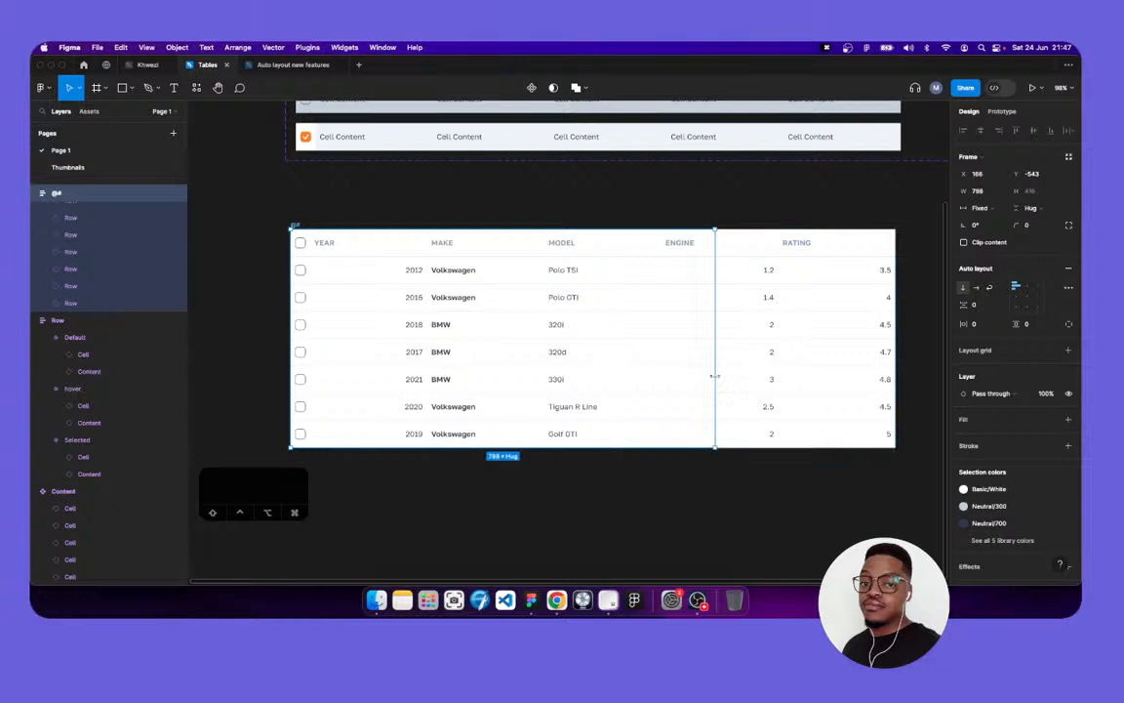
scroll(712, 374, down, 1)
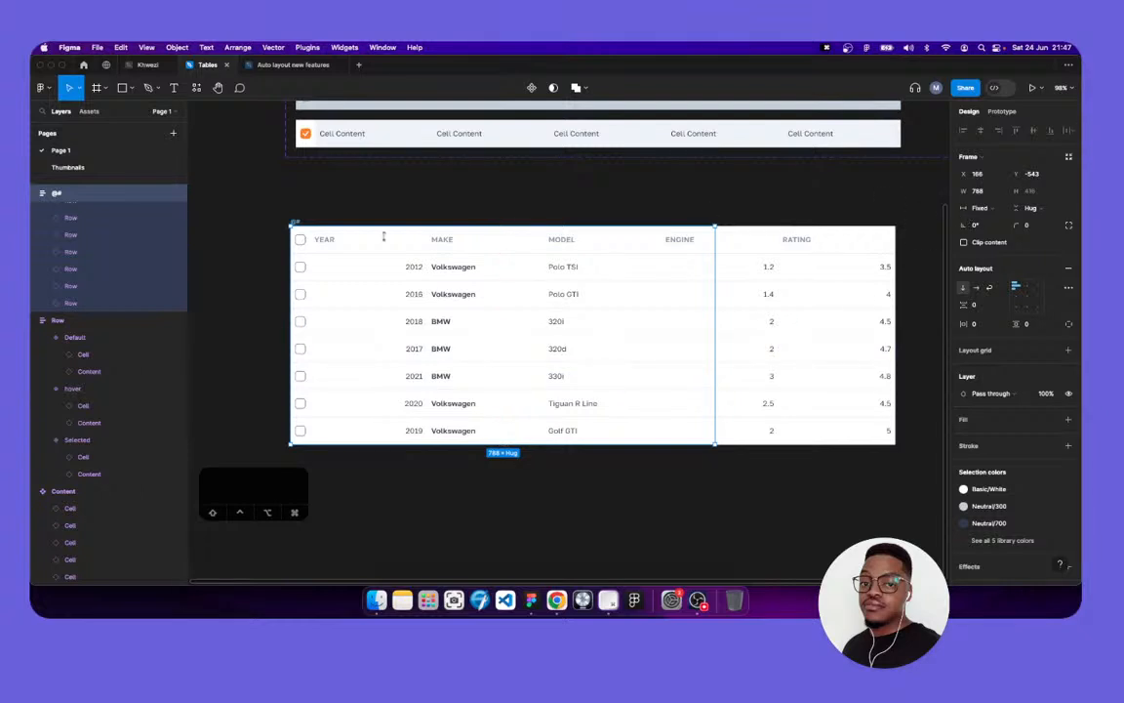
click(294, 223)
click(294, 222)
key(Return)
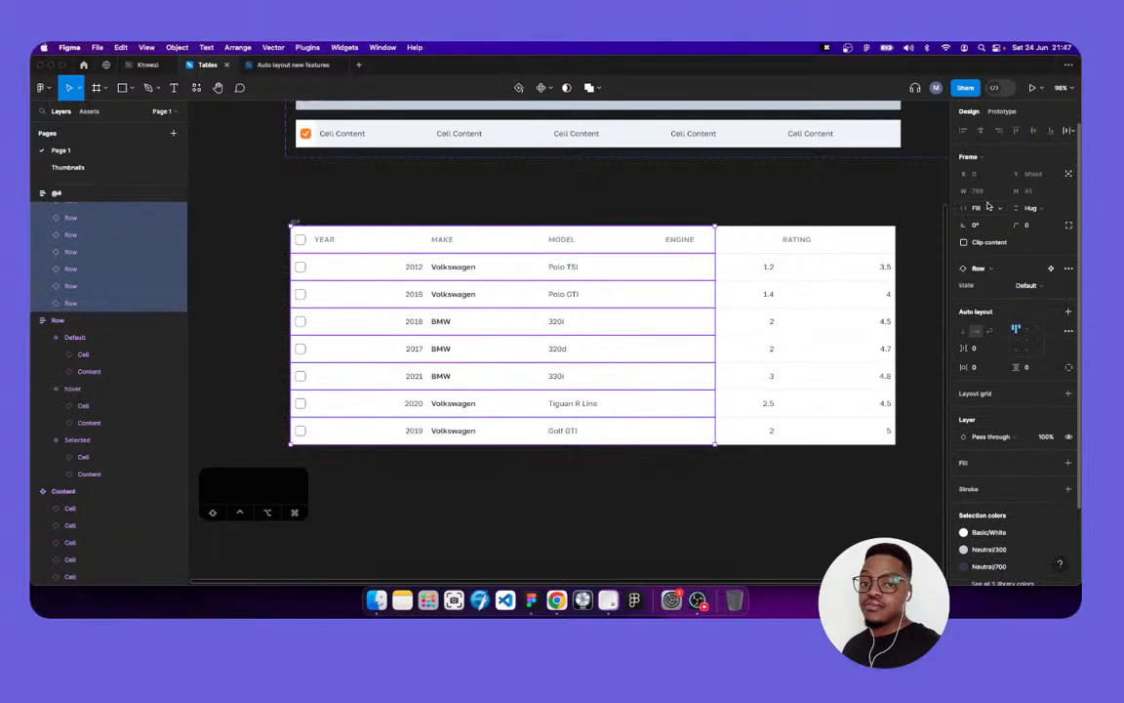
click(1002, 209)
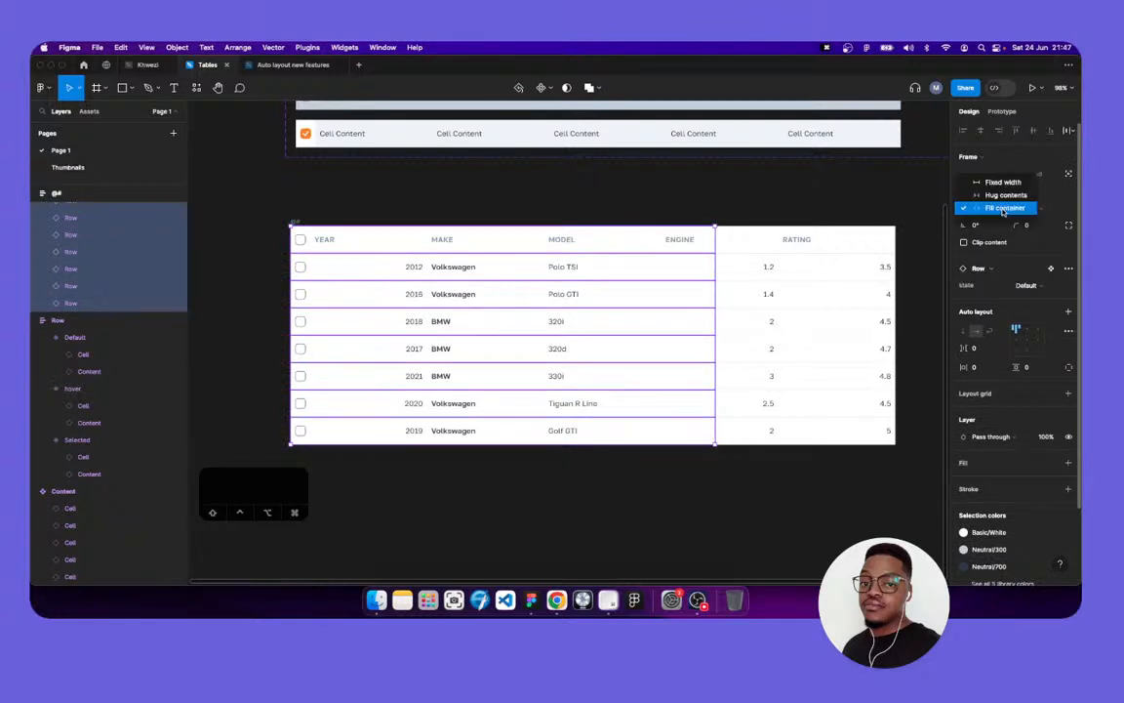
click(1002, 207)
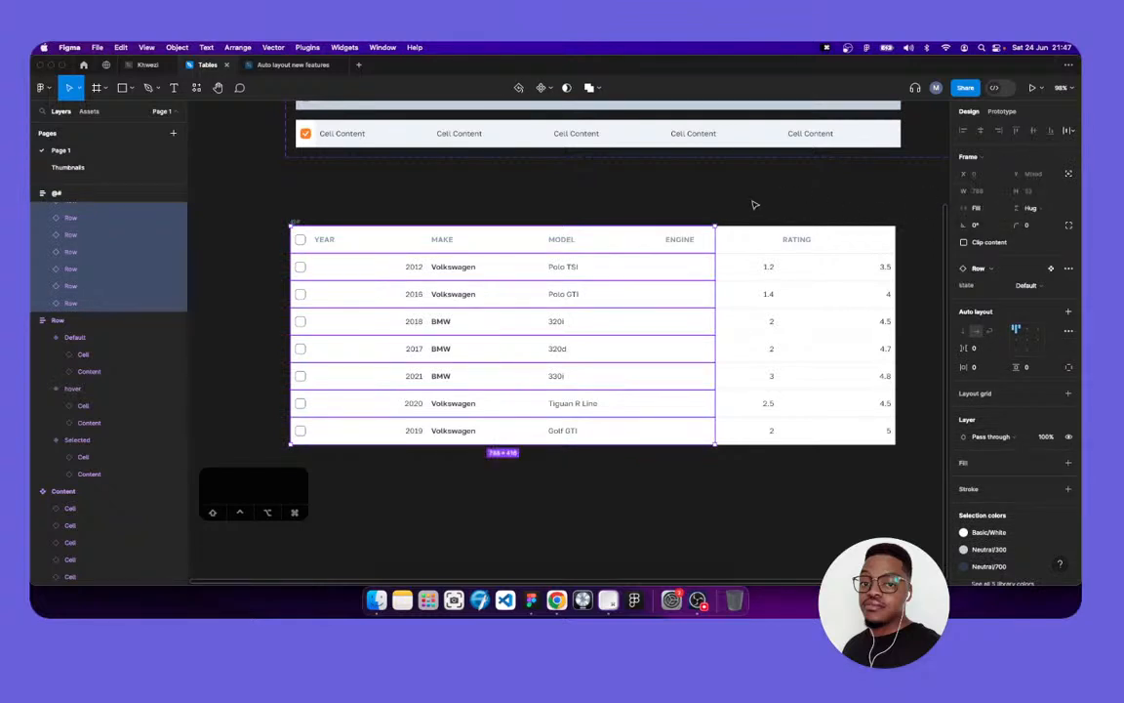
Set the width of the Content instance in the Default, hover and Selected variants of the Row component to fill container
key(Return)
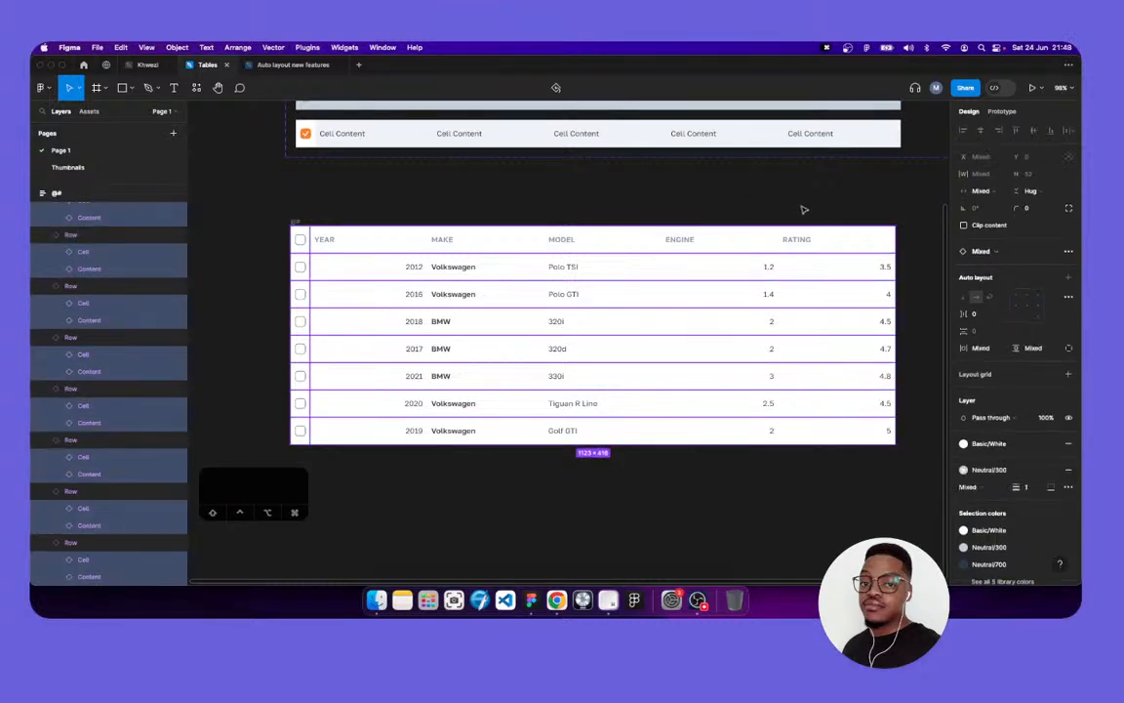
click(605, 292)
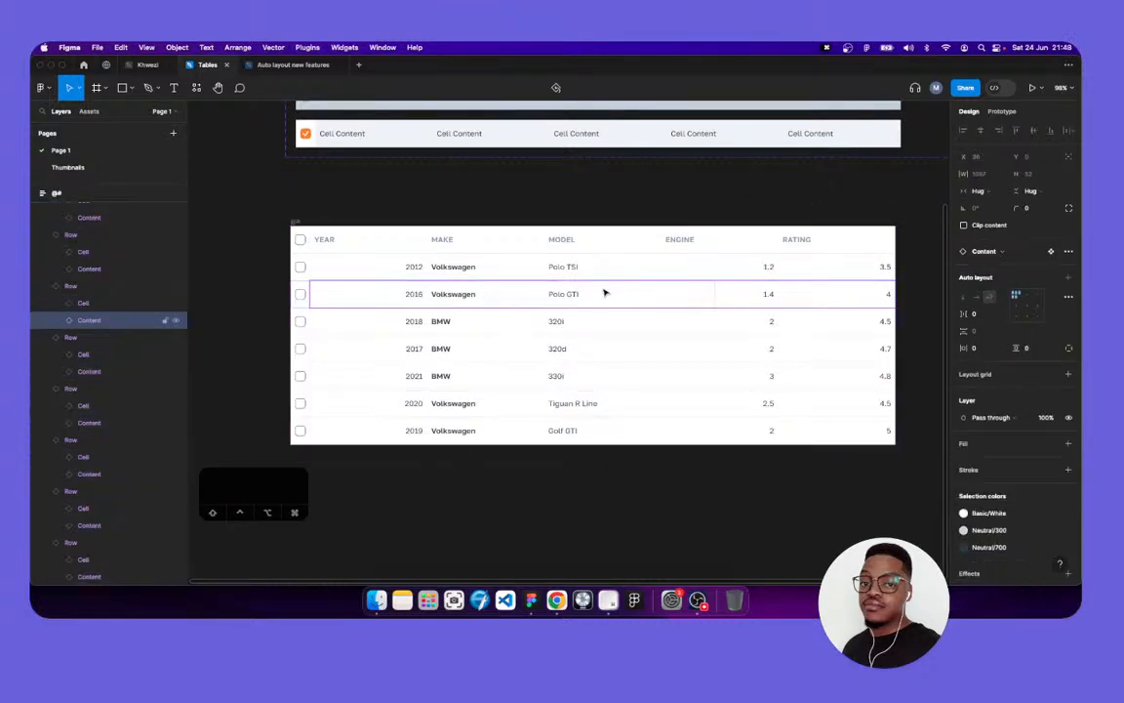
scroll(586, 273, up, 5)
click(487, 190)
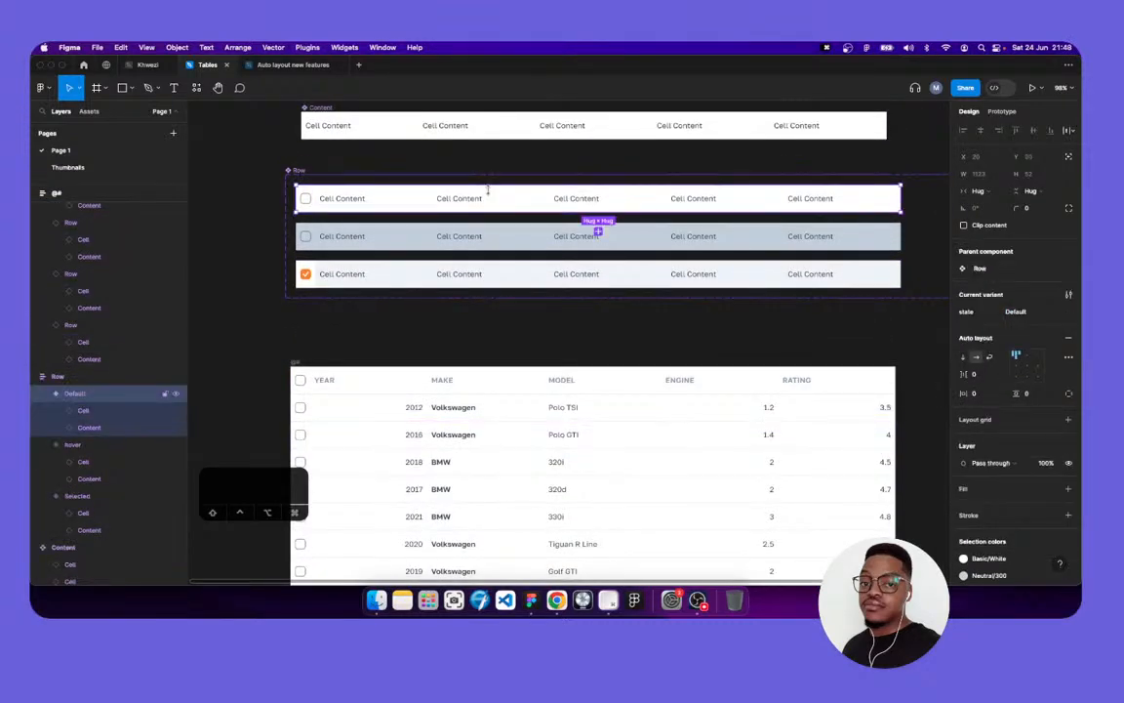
click(496, 234)
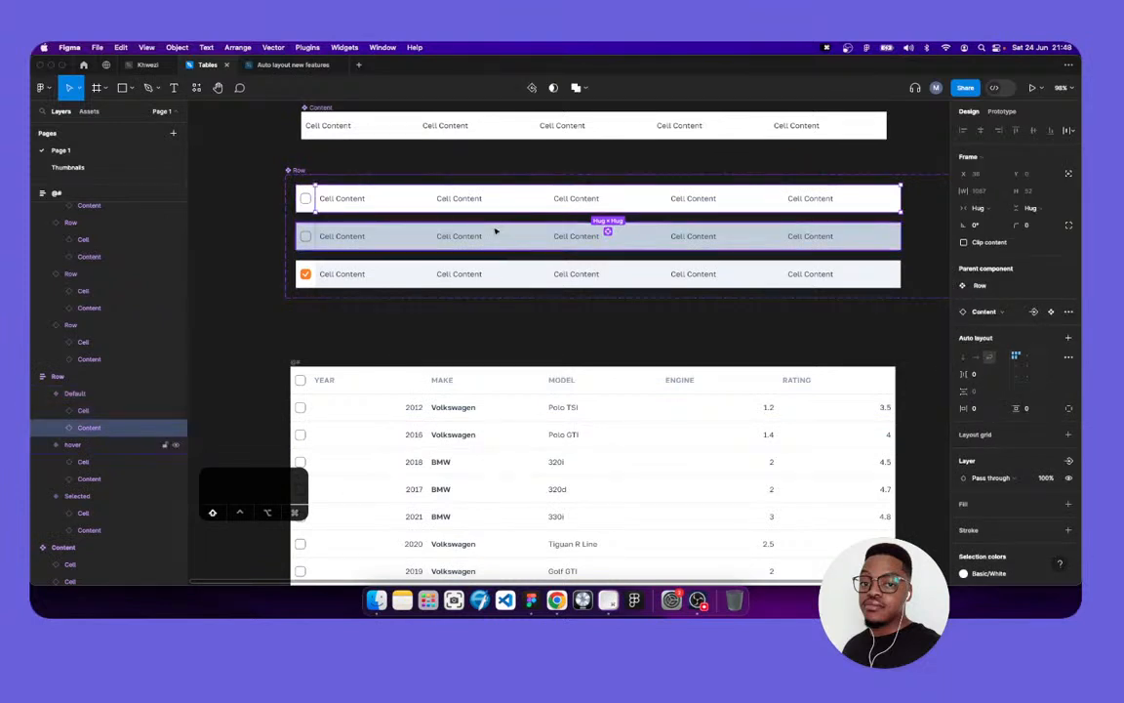
shift+click(512, 242)
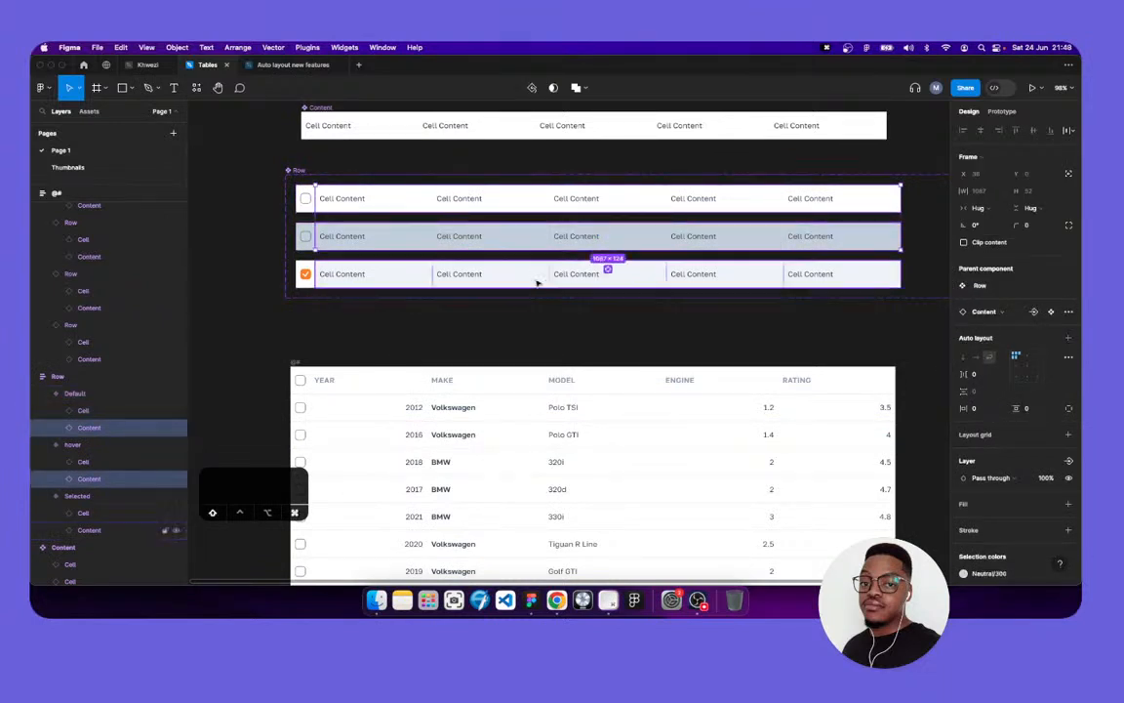
shift+click(537, 283)
click(998, 210)
click(997, 192)
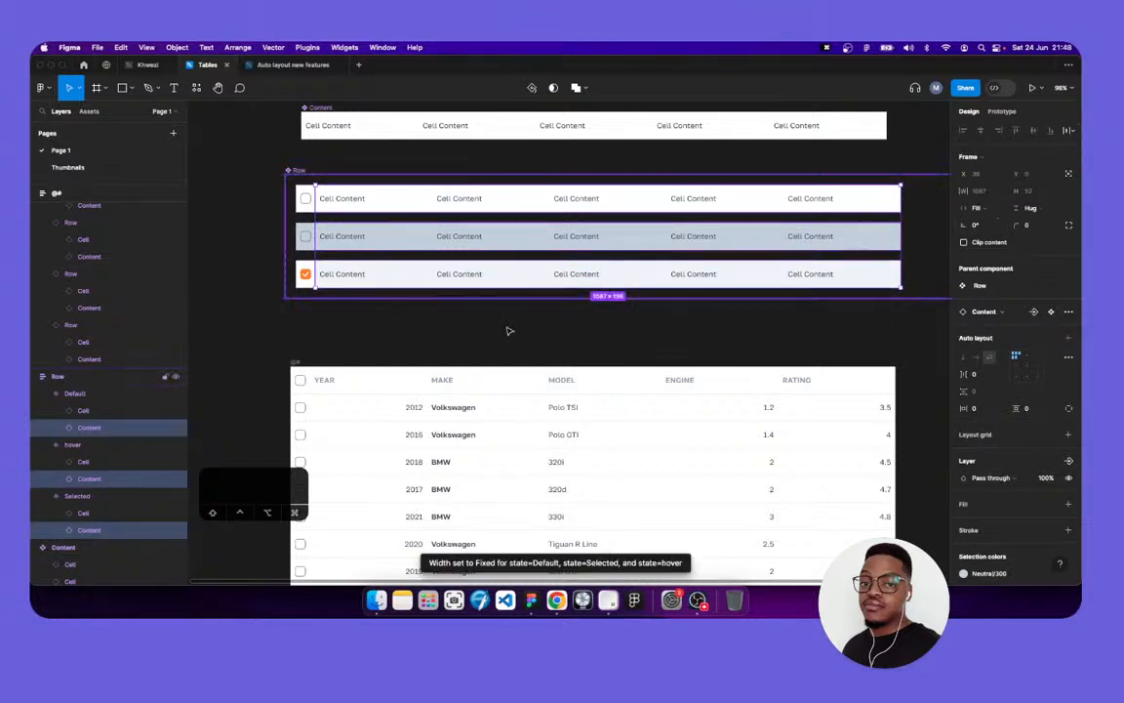
Widen the @# table frame to about 1183 and check the horizontal resizing of its rows and their contents
click(444, 343)
click(296, 362)
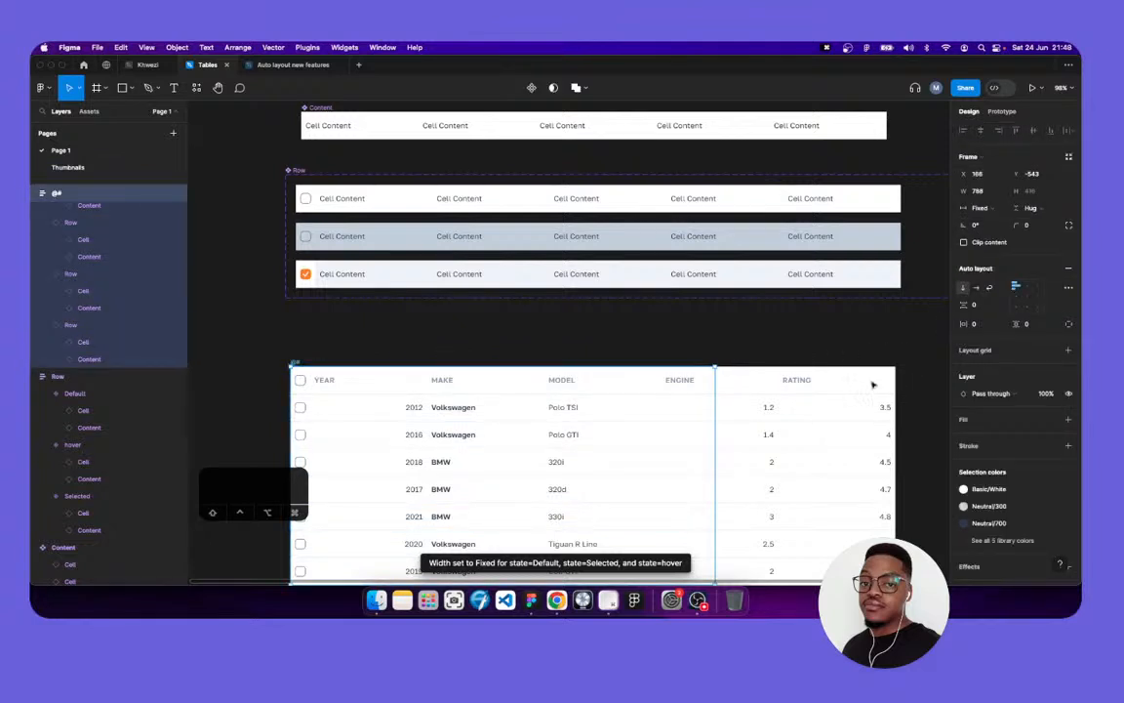
drag(902, 505, 927, 467)
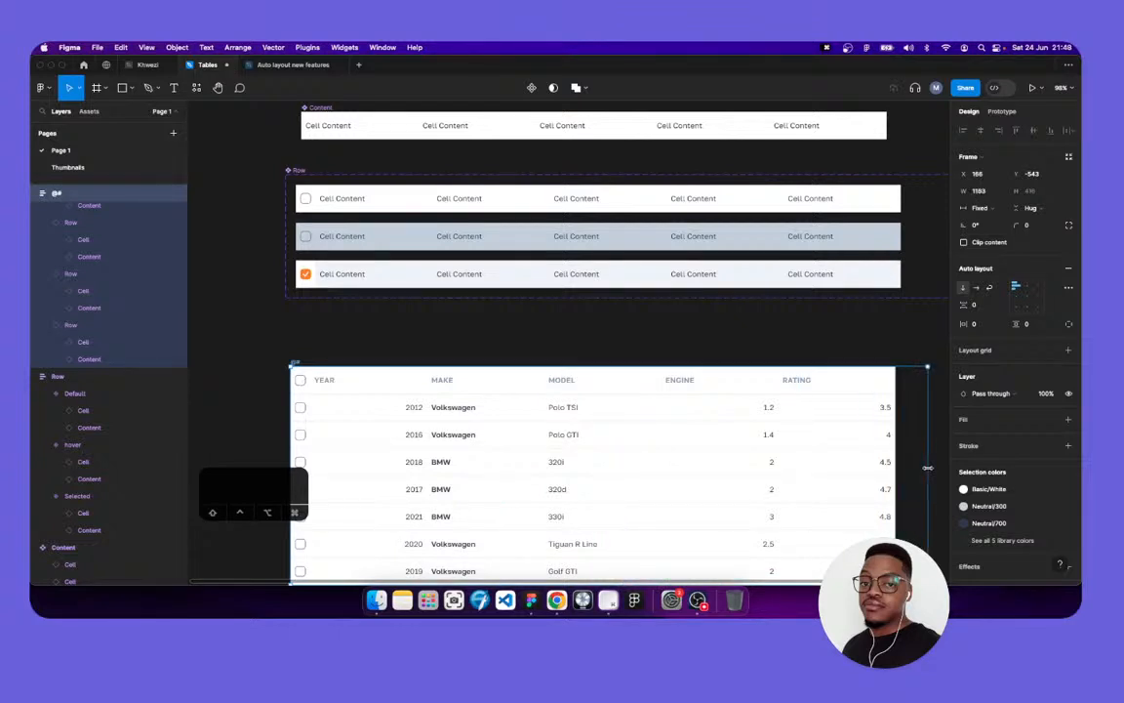
key(Return)
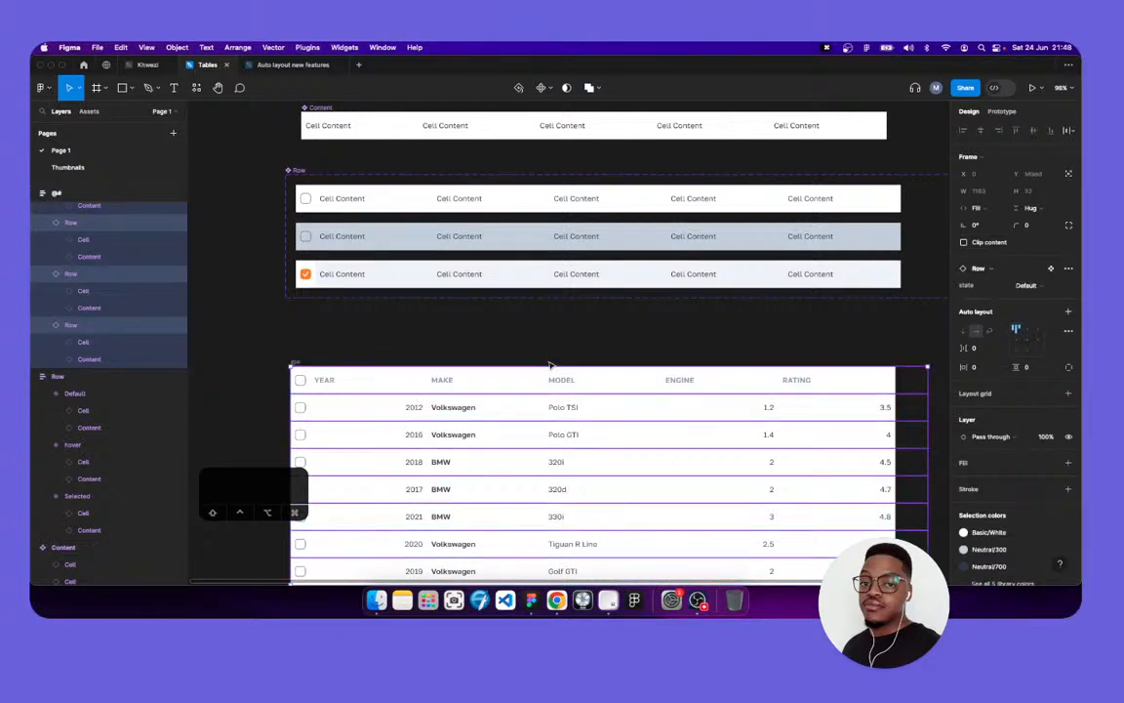
click(999, 208)
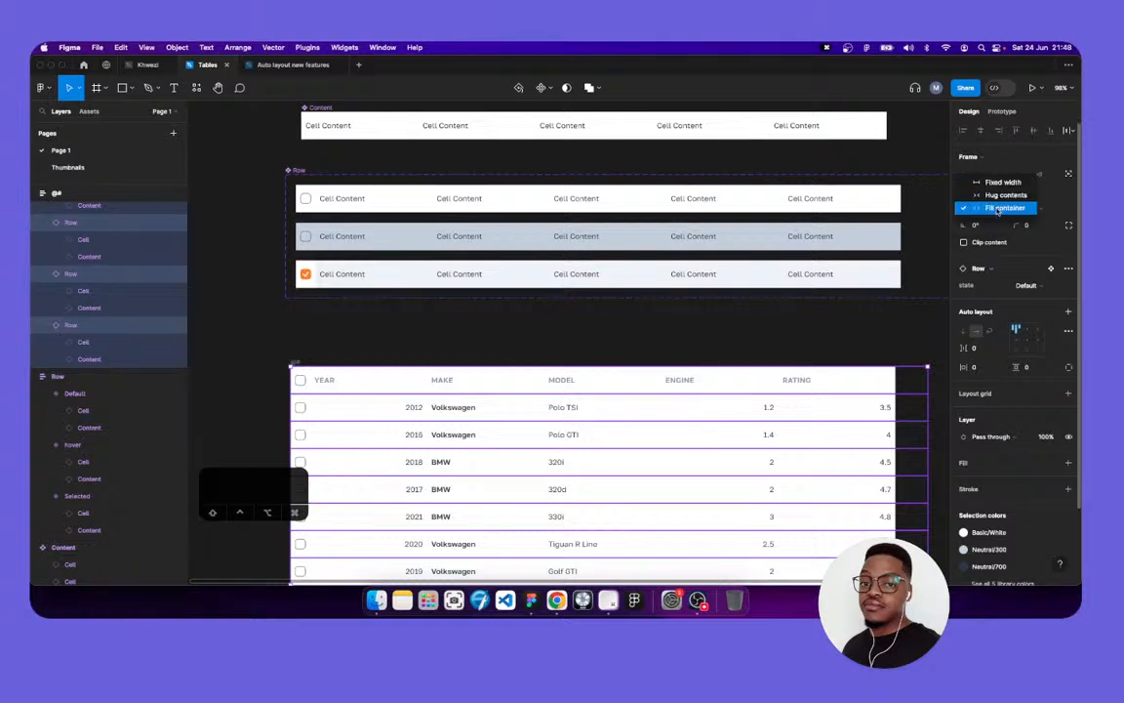
click(759, 327)
key(Return)
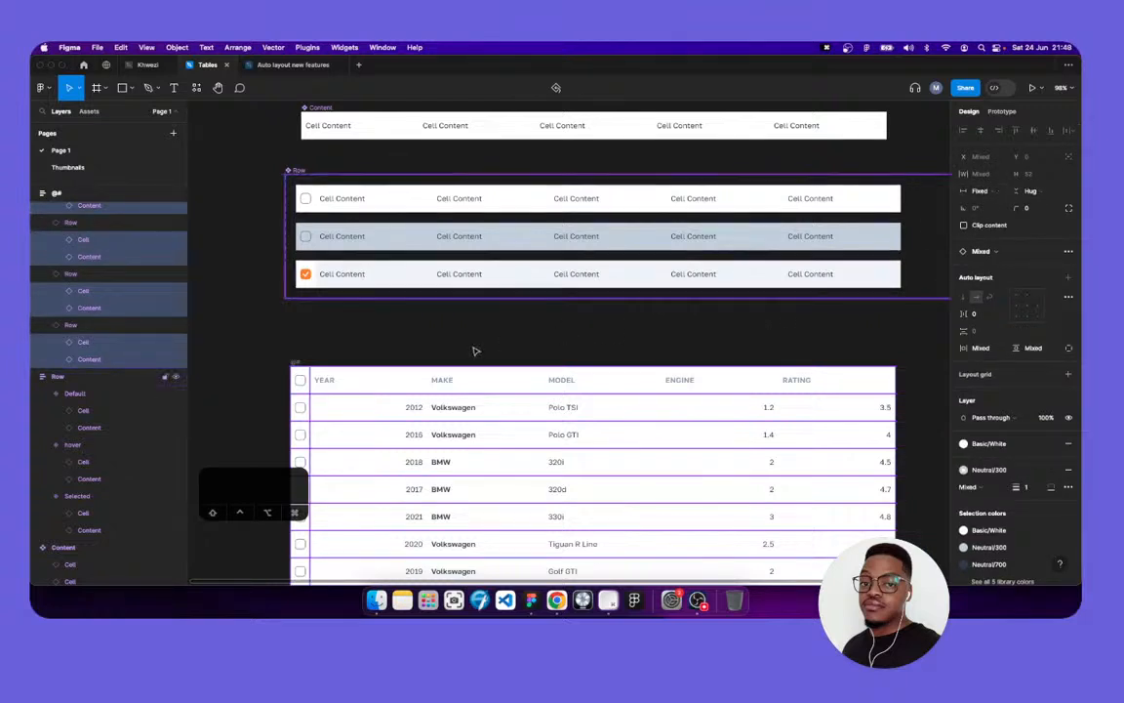
Set the header row's Content instance and all five of its cells to fill container width
click(413, 381)
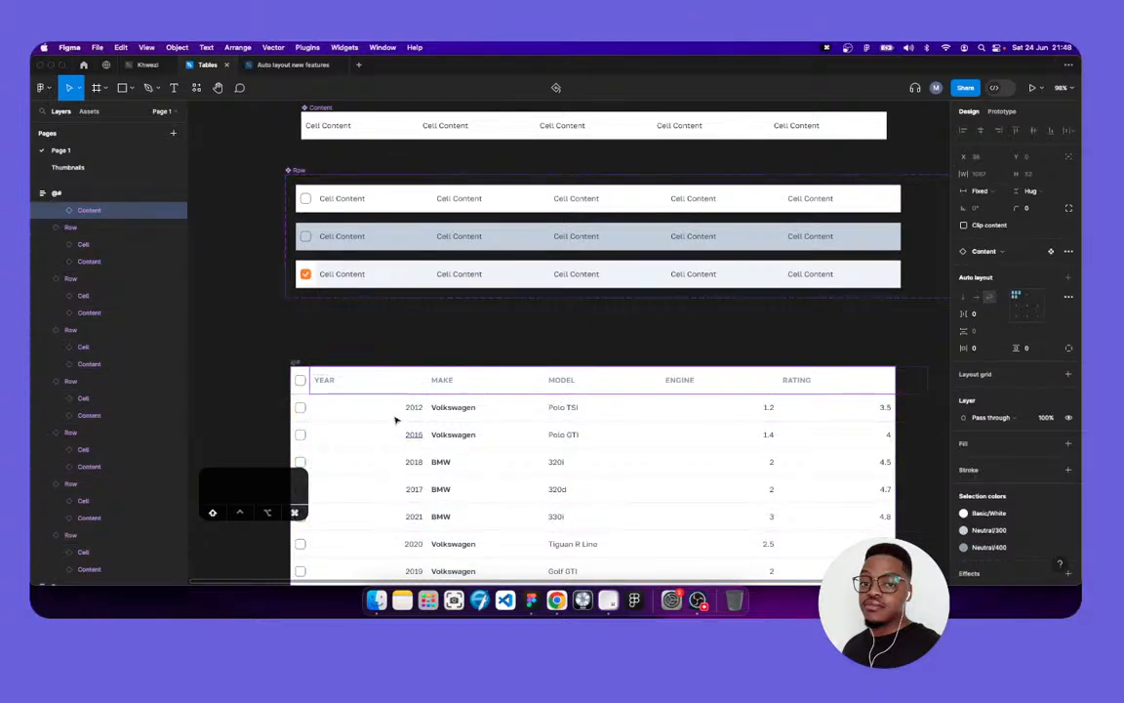
shift+super+click(395, 420)
click(480, 384)
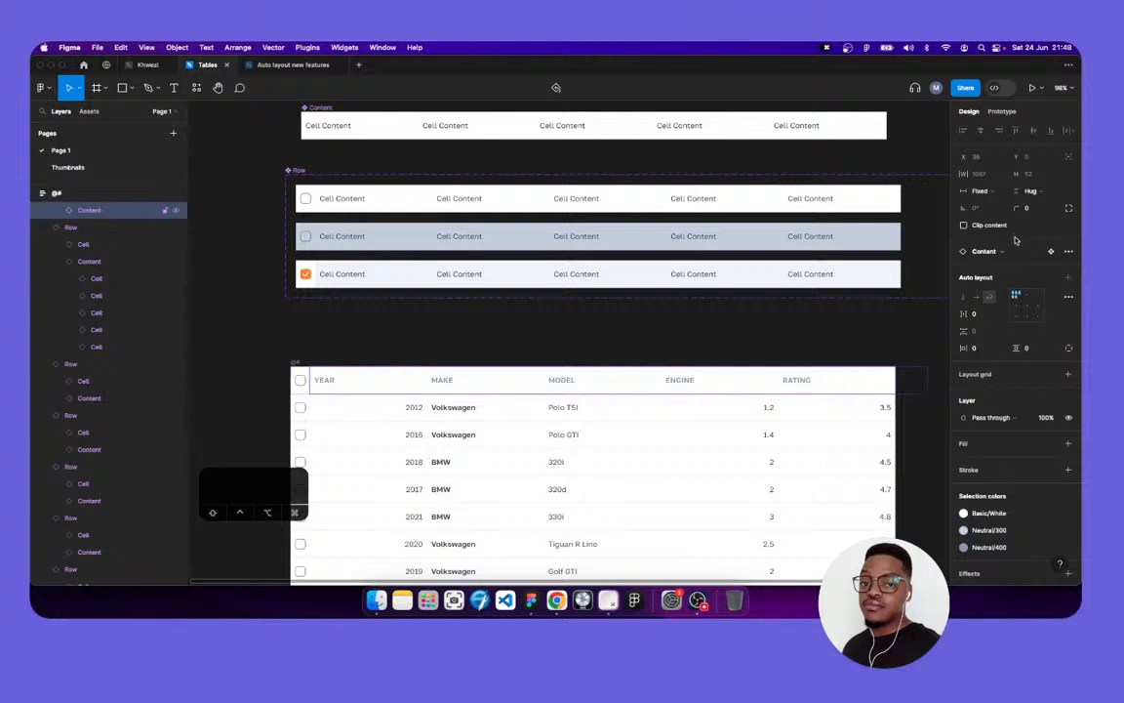
click(981, 191)
click(1005, 216)
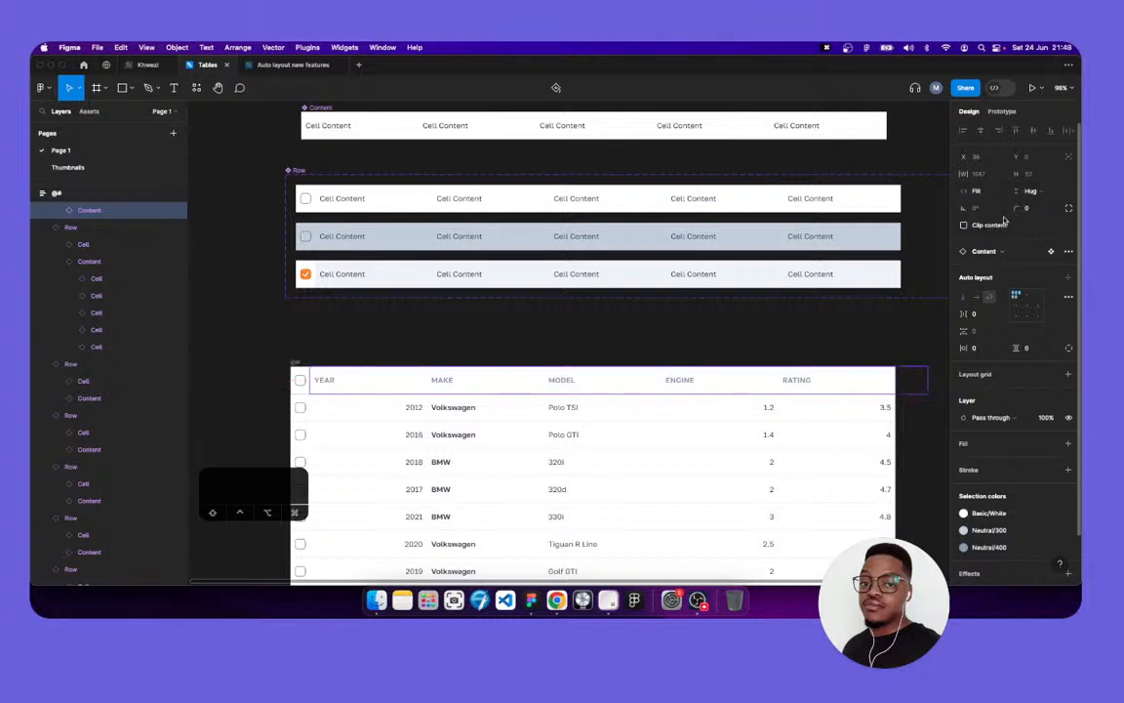
key(Return)
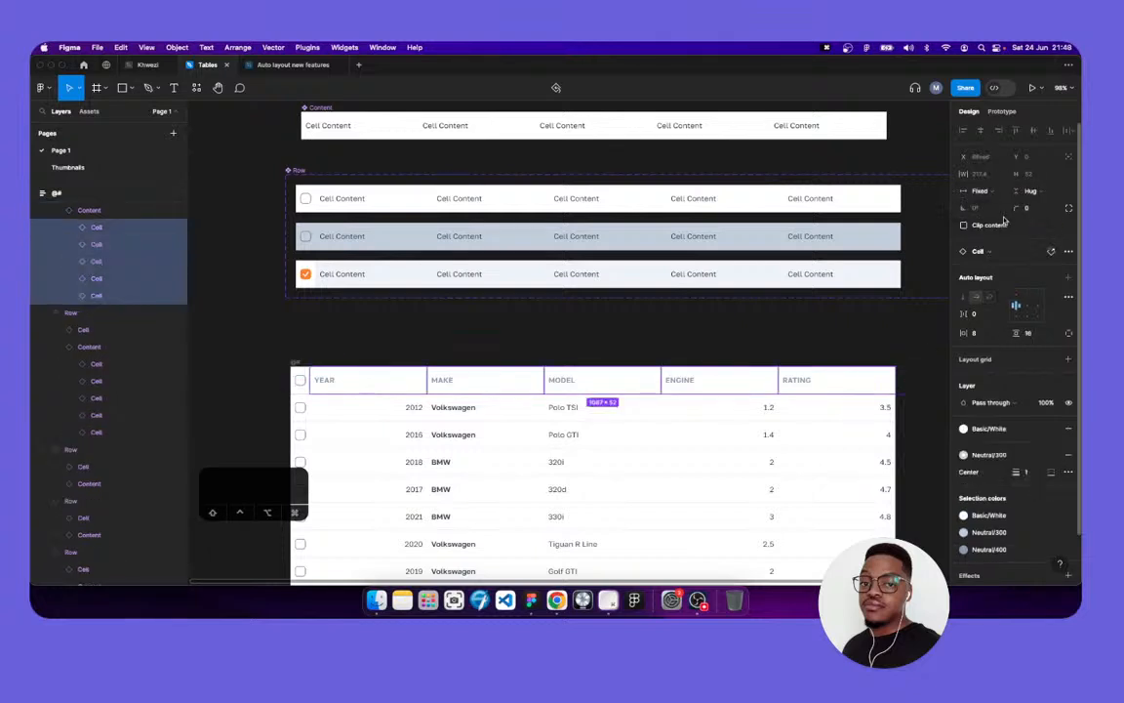
click(993, 192)
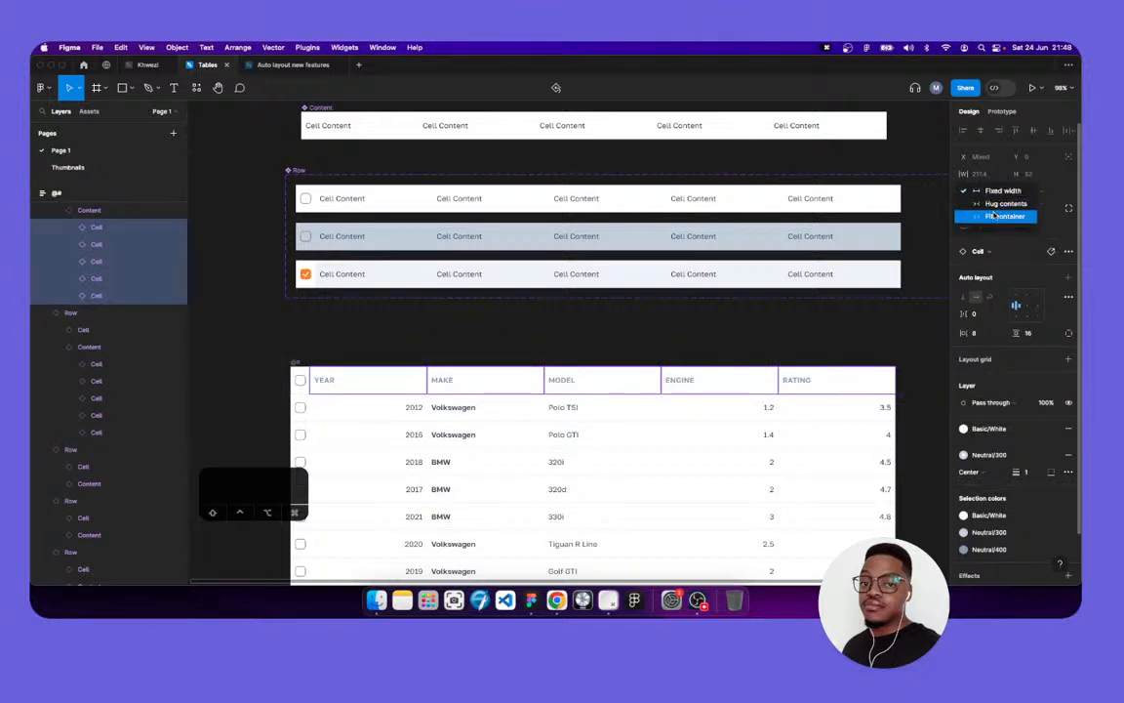
click(1005, 215)
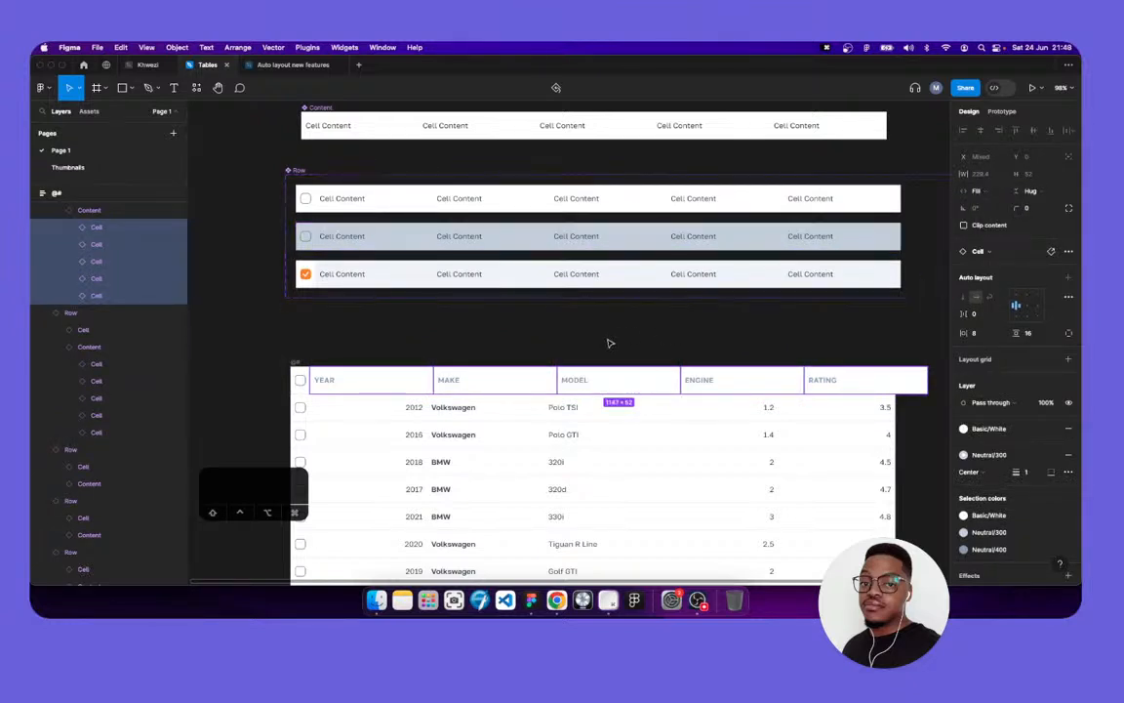
Select the Content instances of all seven data rows and set the width of their cells to fill container
click(658, 414)
click(658, 413)
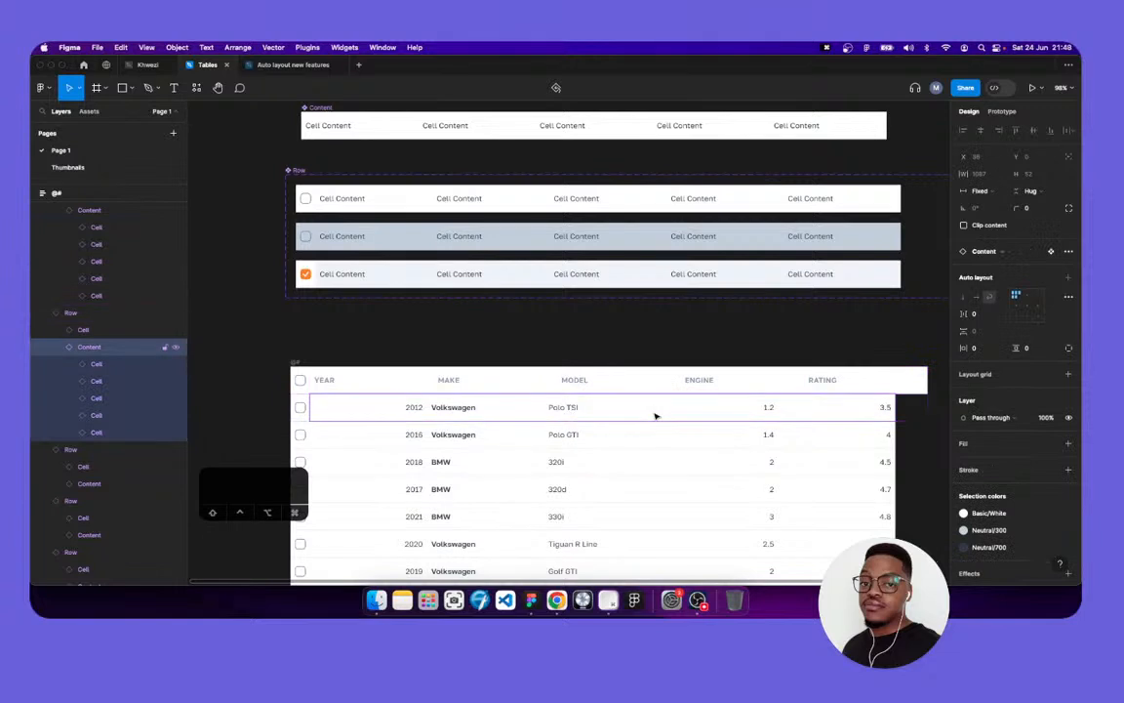
shift+click(659, 445)
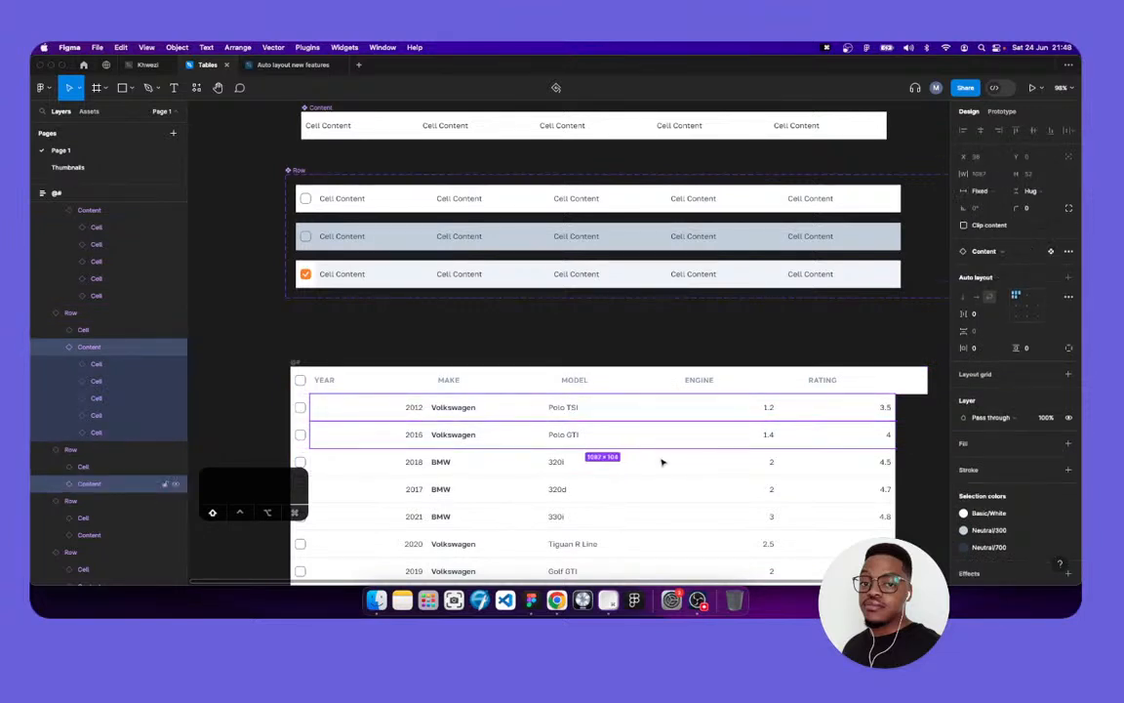
shift+click(664, 466)
shift+click(672, 491)
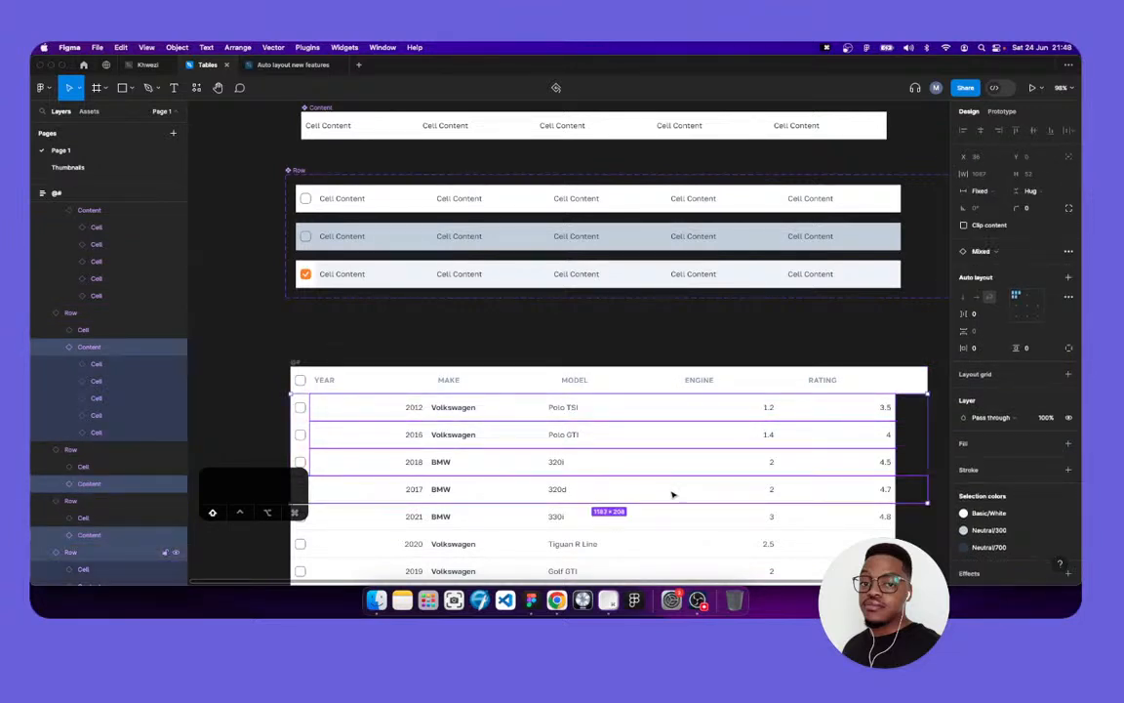
scroll(673, 506, down, 3)
shift+click(677, 435)
shift+click(675, 434)
shift+click(687, 462)
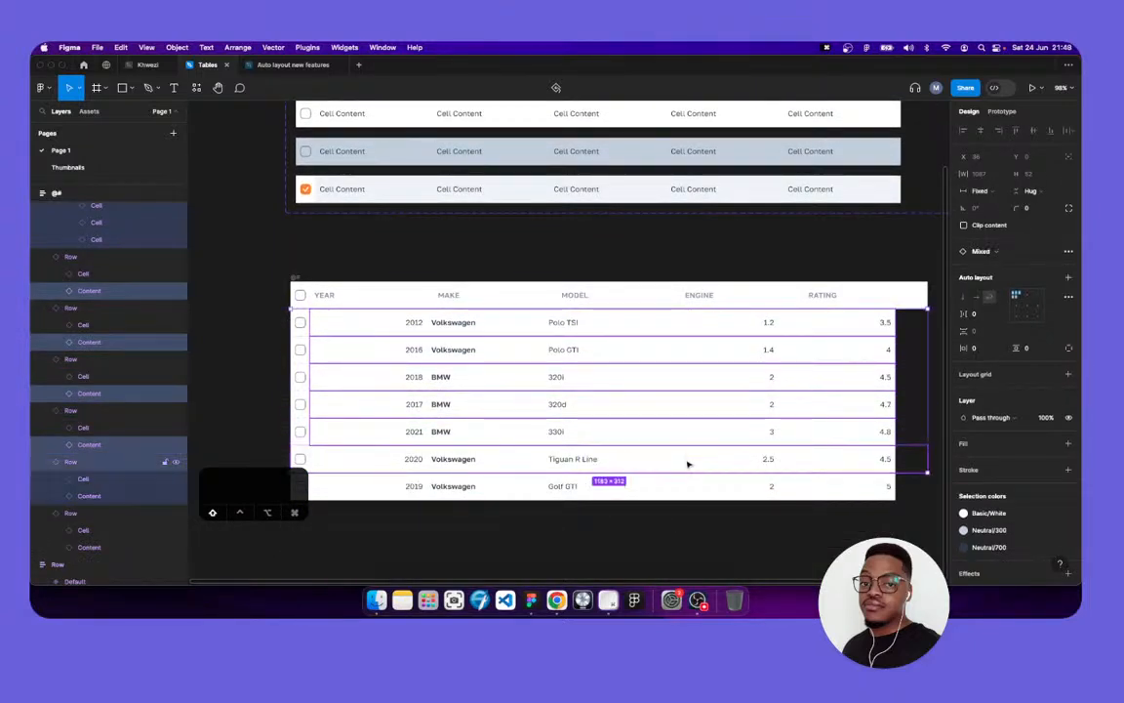
shift+click(693, 487)
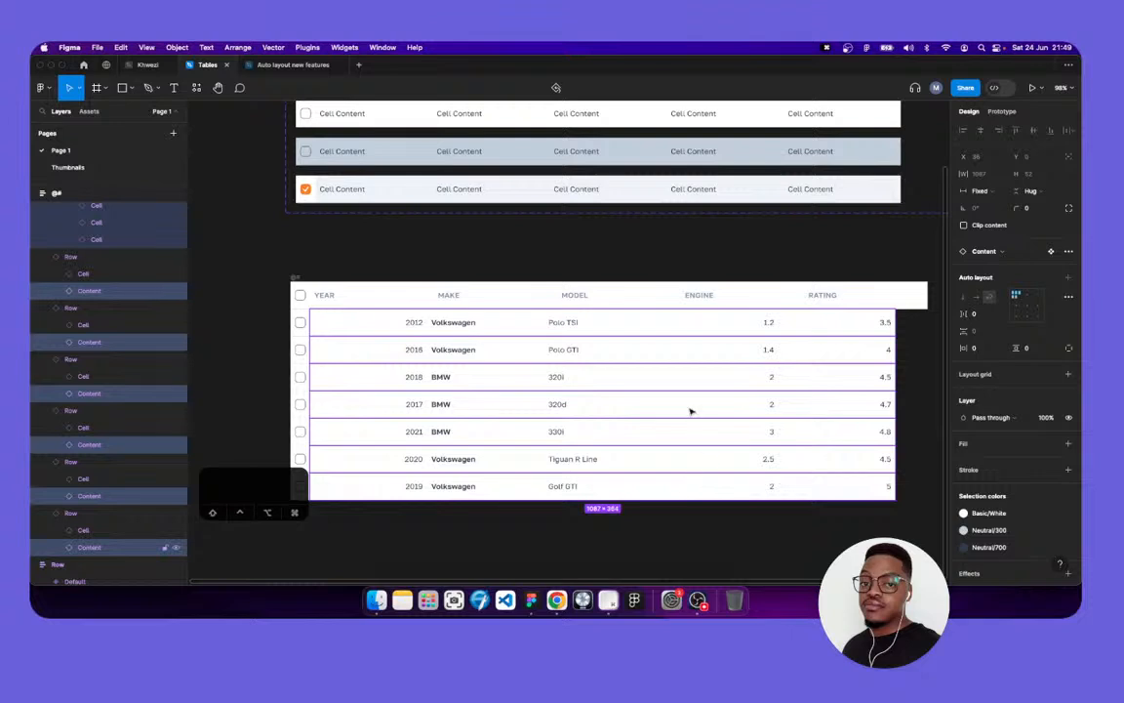
key(Return)
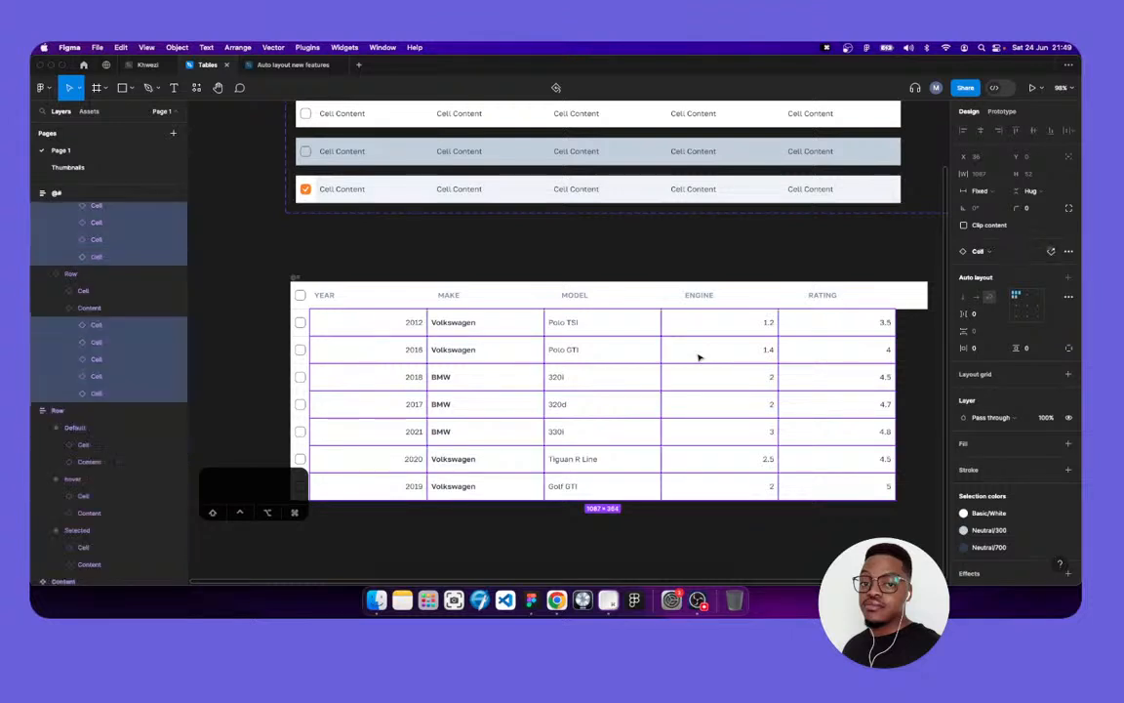
click(979, 190)
click(1005, 217)
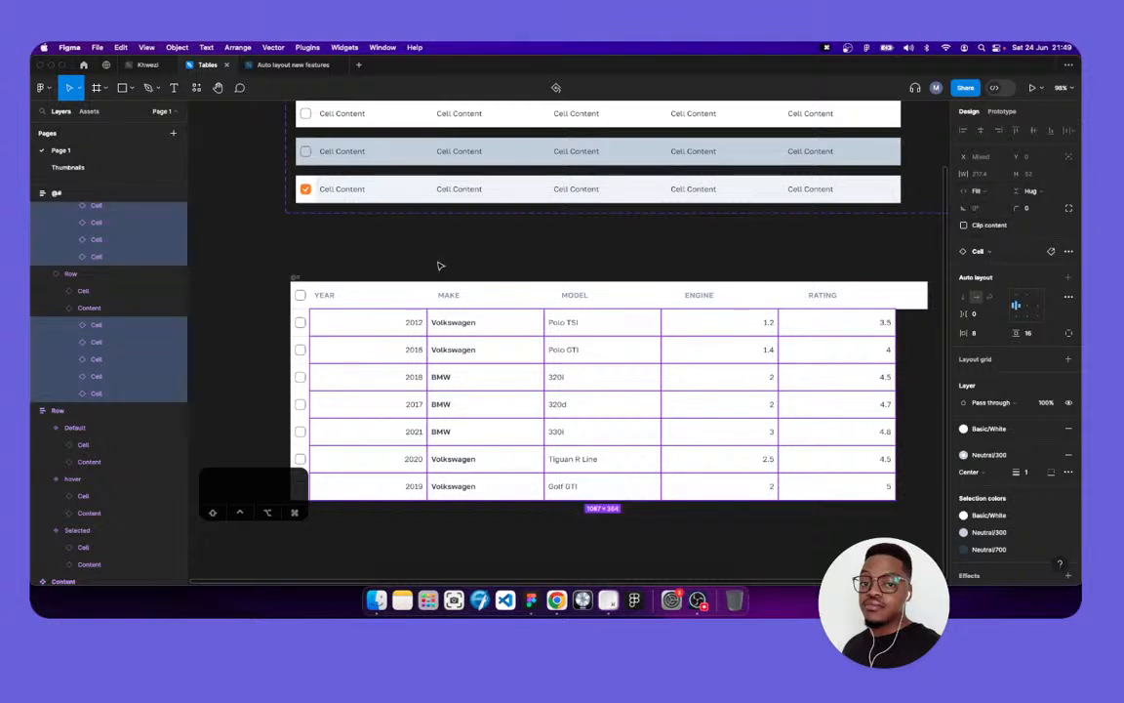
Set the width of the Content instances in the seven data rows to fill container
key(shift+Return)
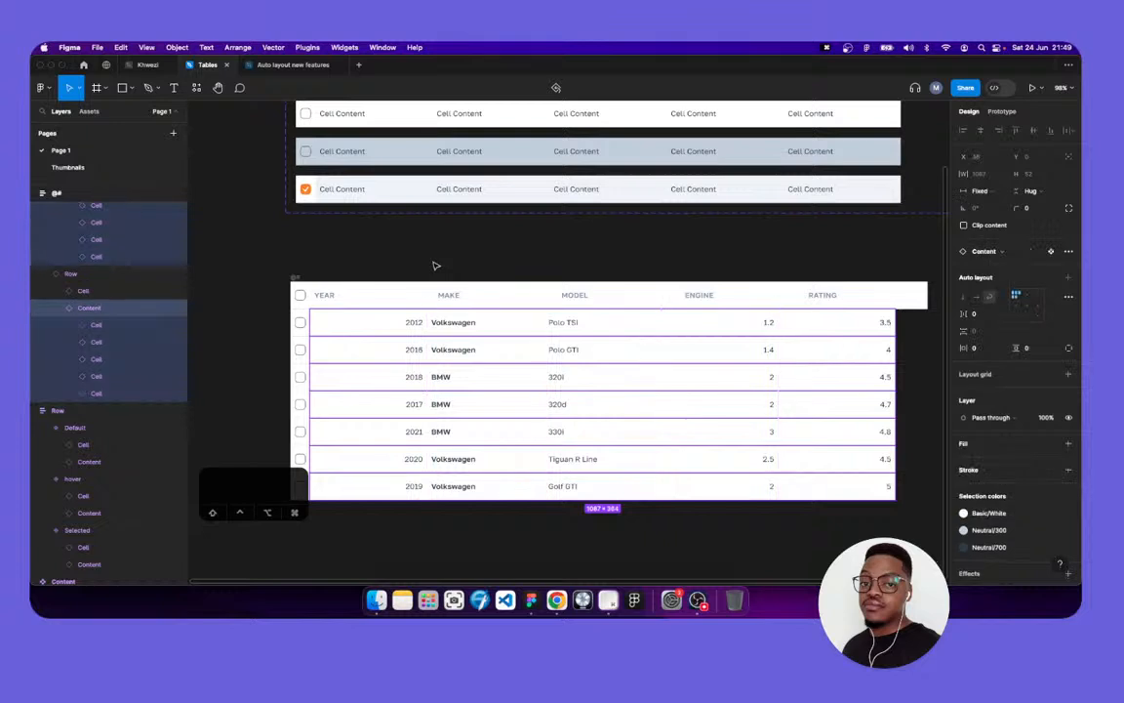
click(981, 191)
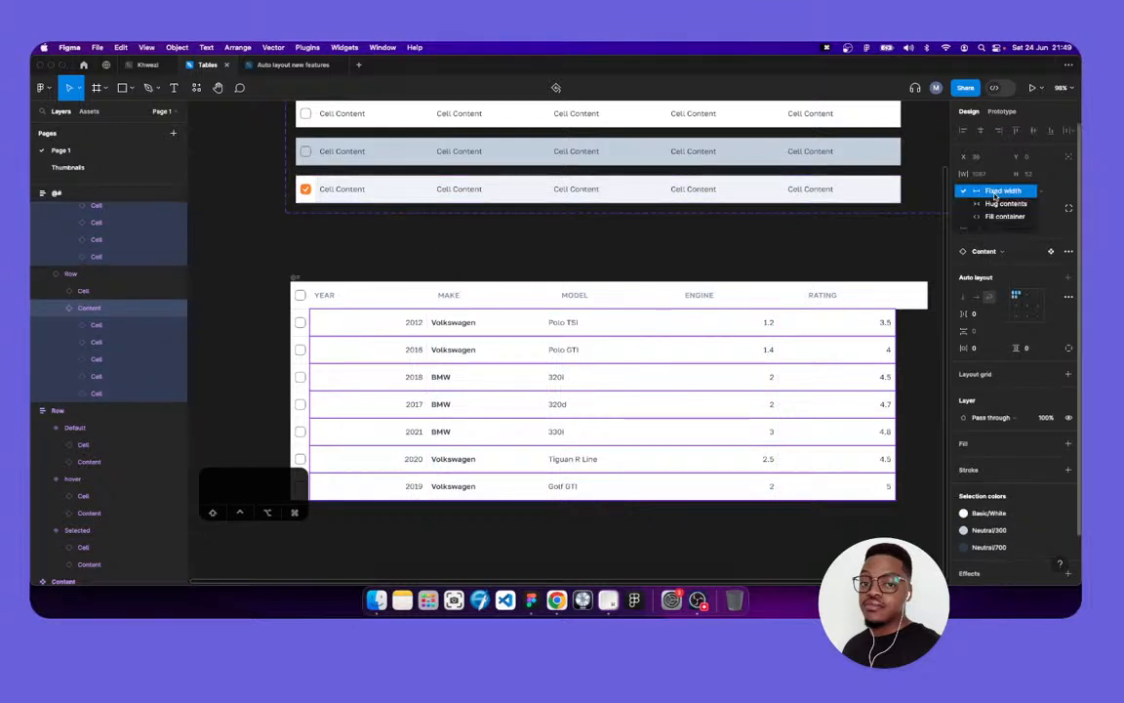
click(997, 214)
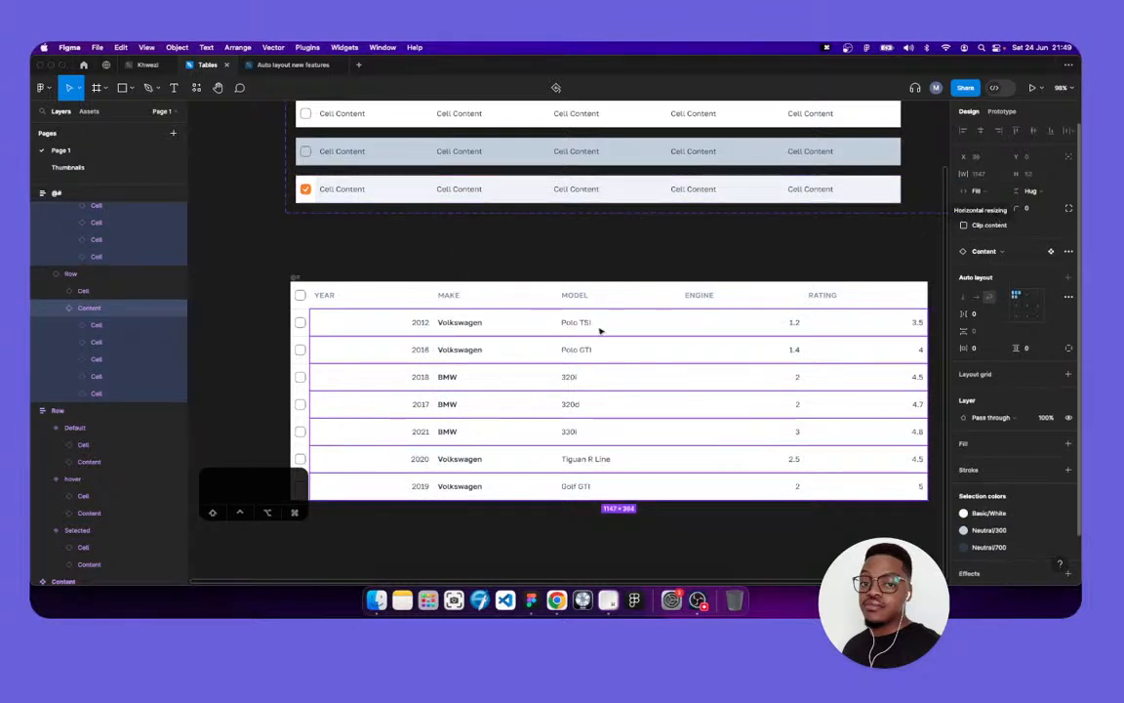
Test the table's responsiveness by narrowing and widening the @# frame repeatedly, leaving it about 1175 wide
click(297, 277)
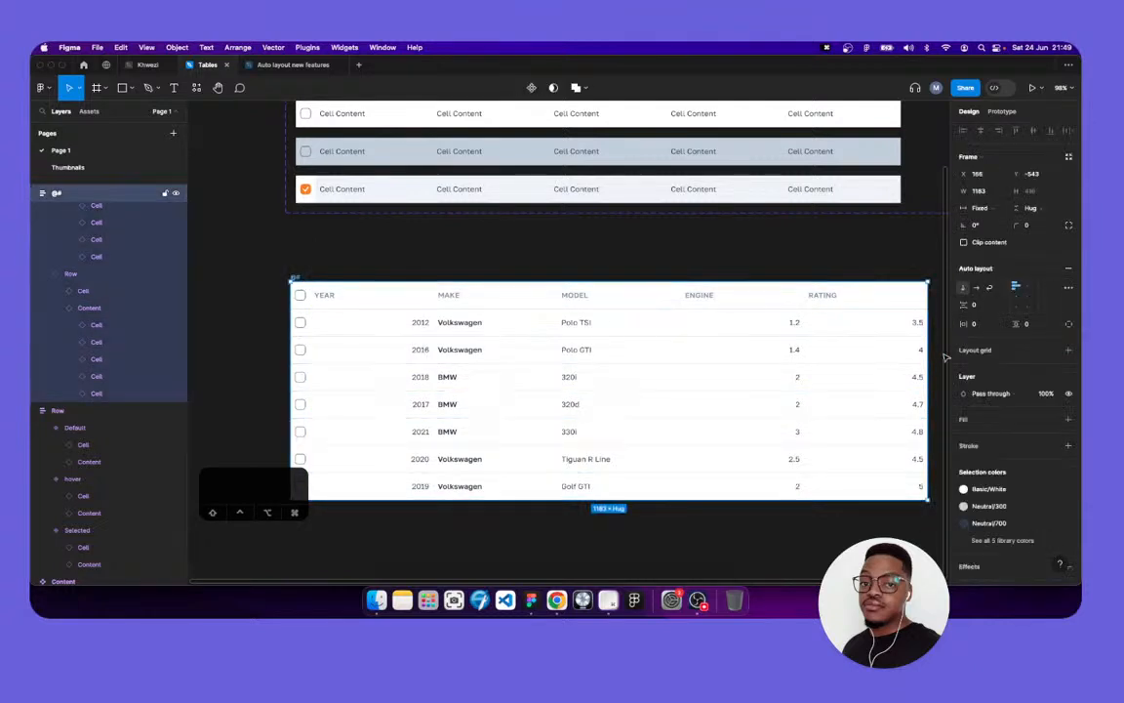
drag(928, 358, 886, 351)
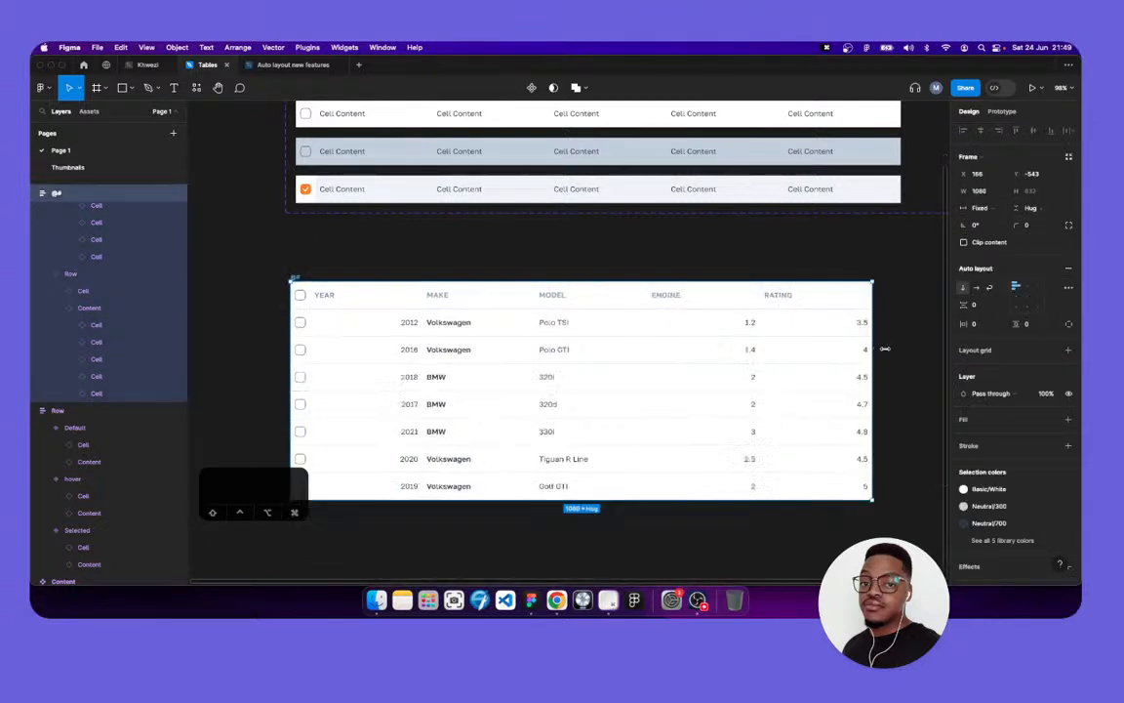
drag(671, 353, 863, 349)
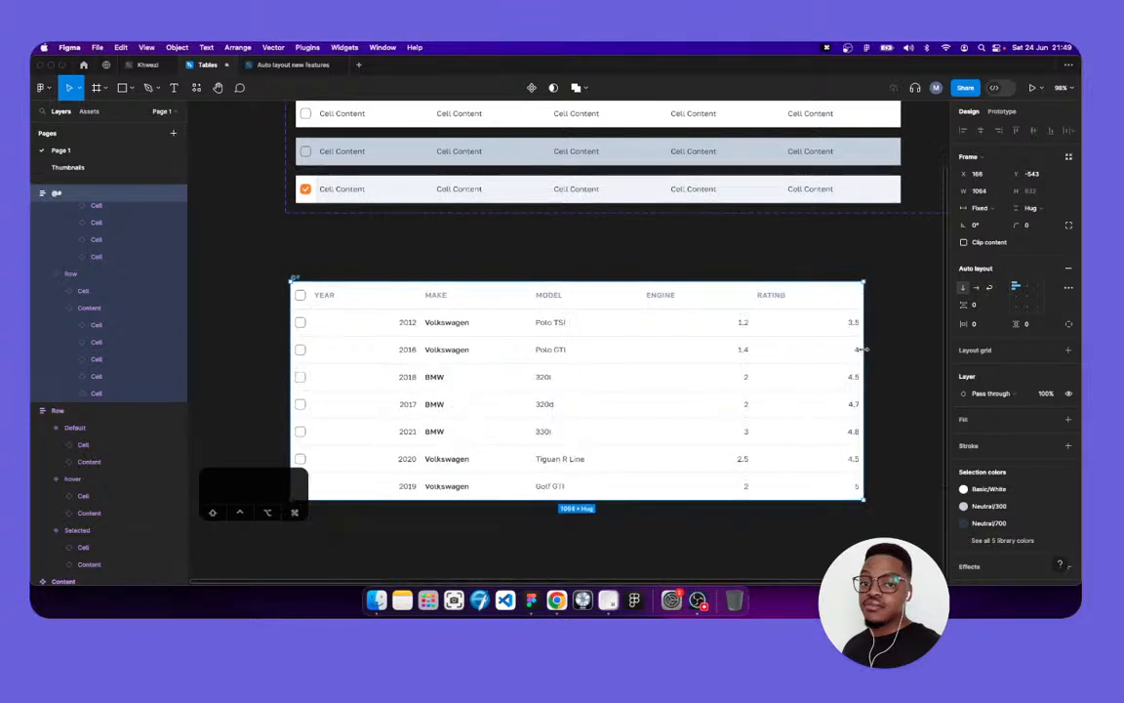
drag(795, 358, 909, 358)
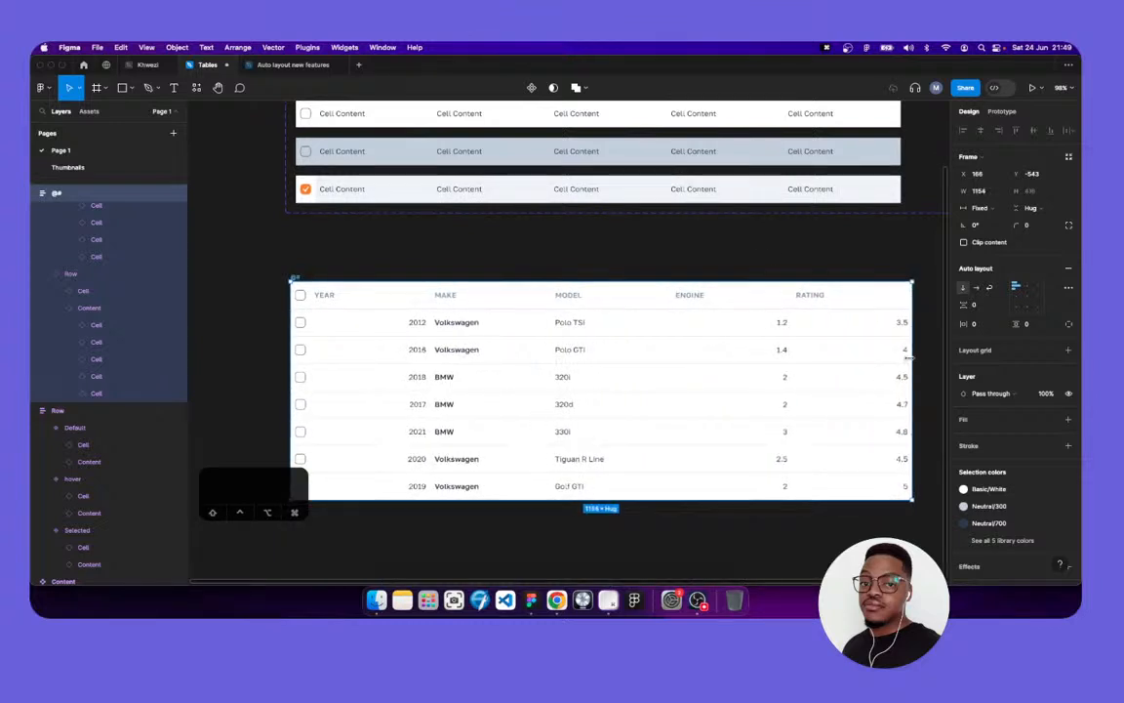
drag(795, 361, 919, 356)
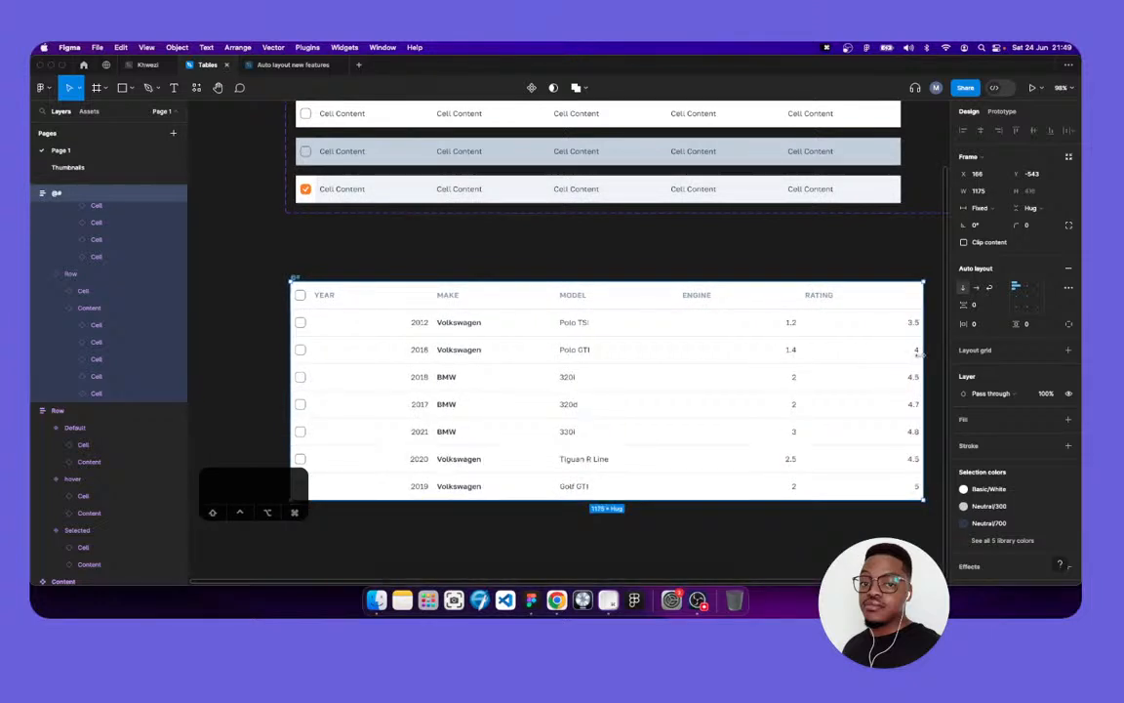
Examine the minimum and maximum width limits set on the main Content component
click(600, 266)
scroll(566, 278, down, 5)
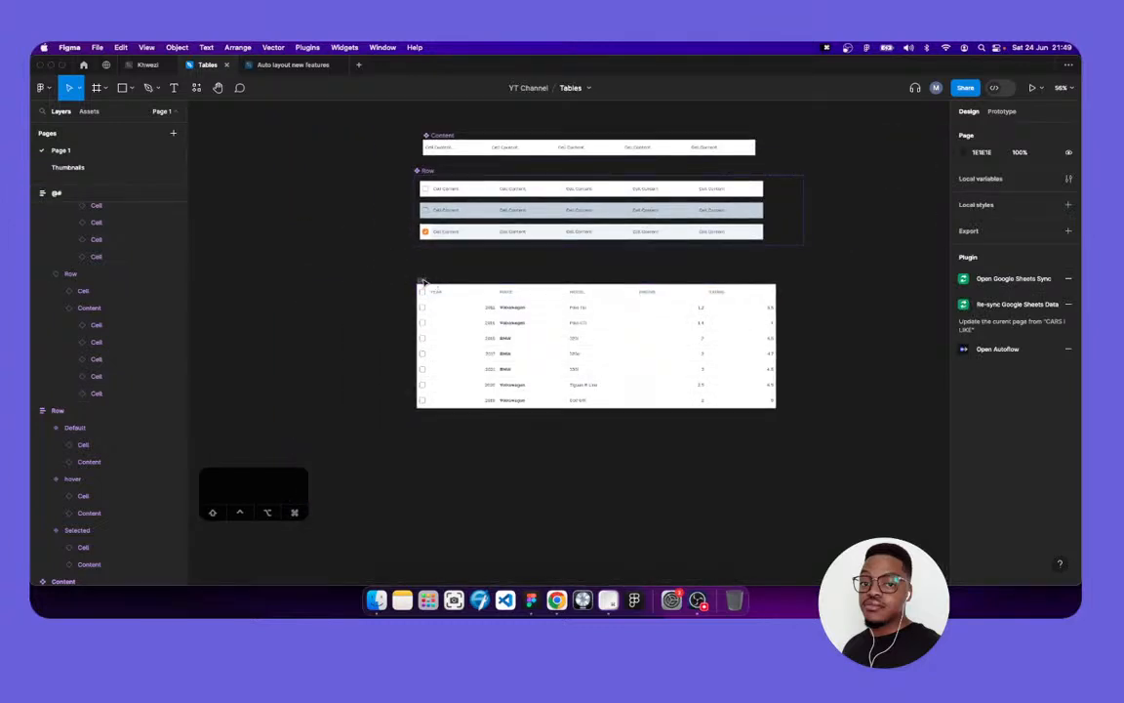
click(428, 282)
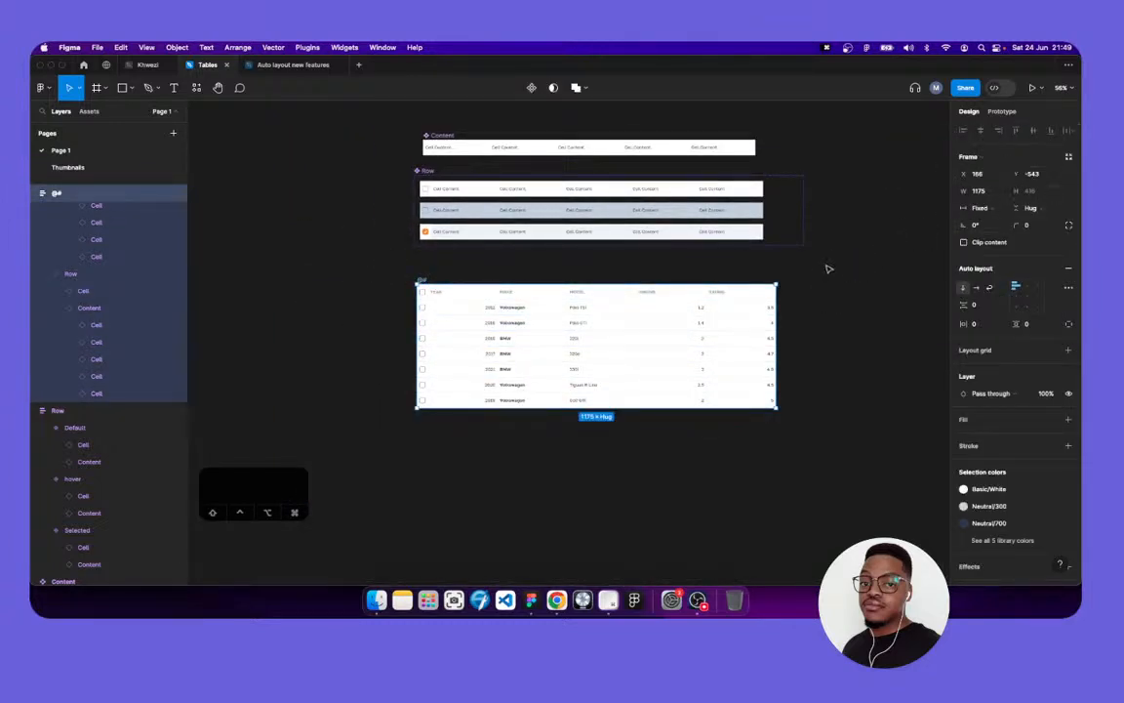
key(Return)
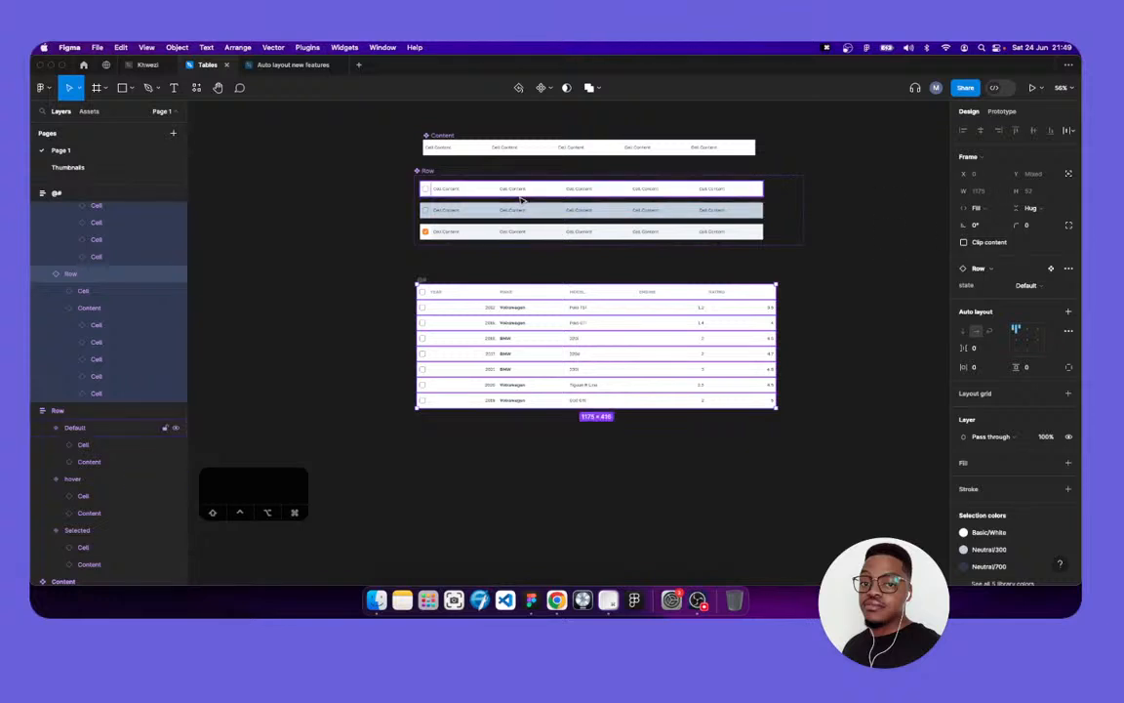
click(444, 136)
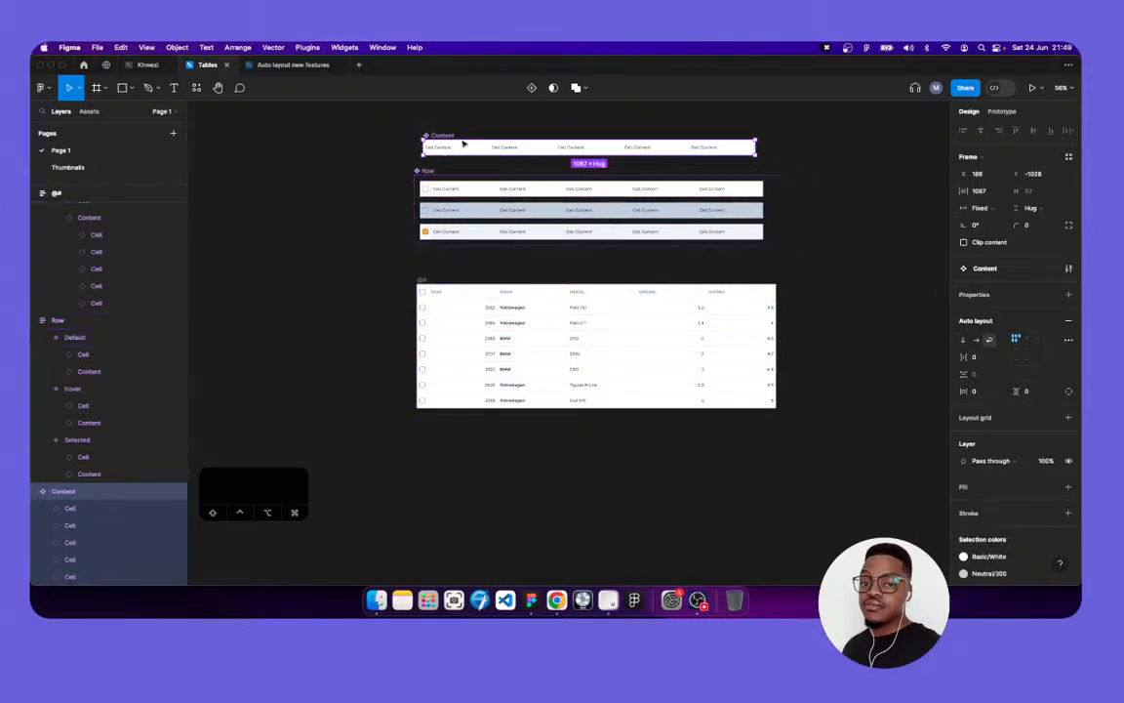
scroll(478, 154, up, 5)
scroll(388, 199, up, 4)
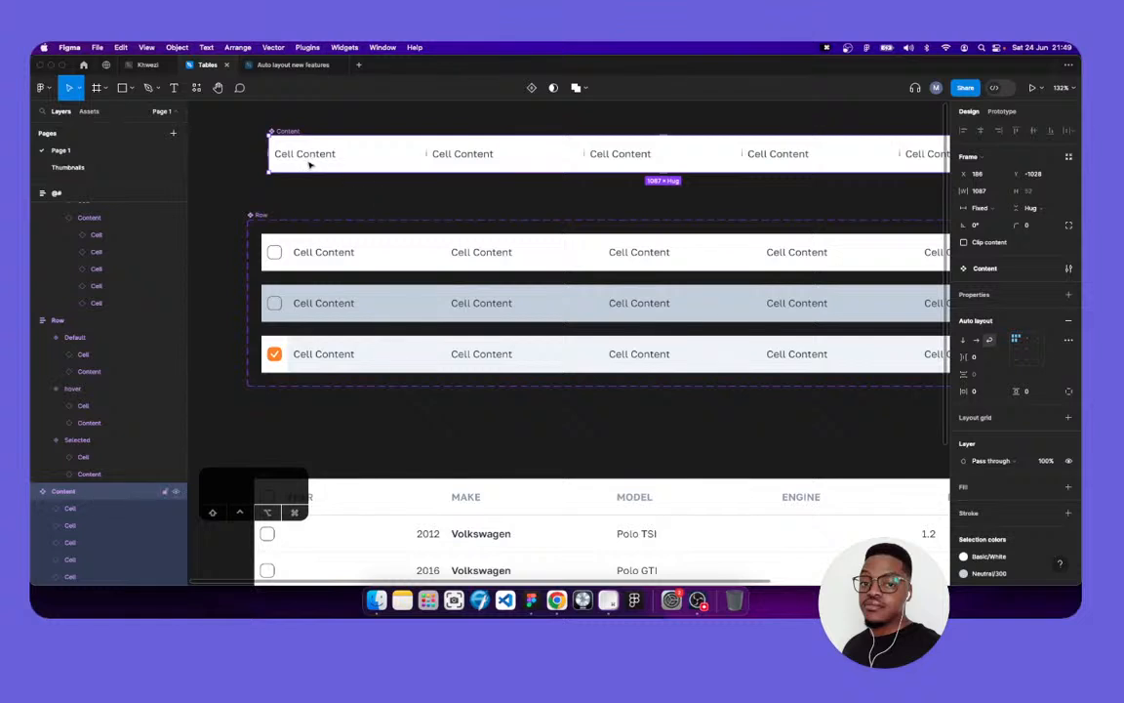
click(997, 192)
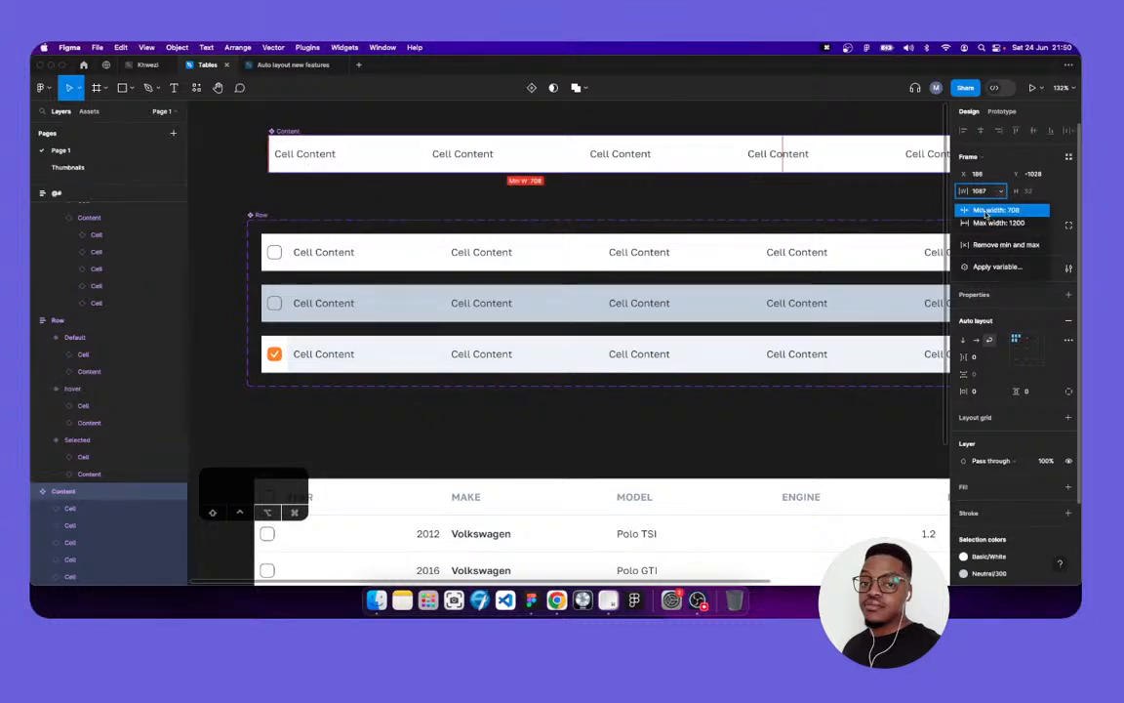
click(796, 198)
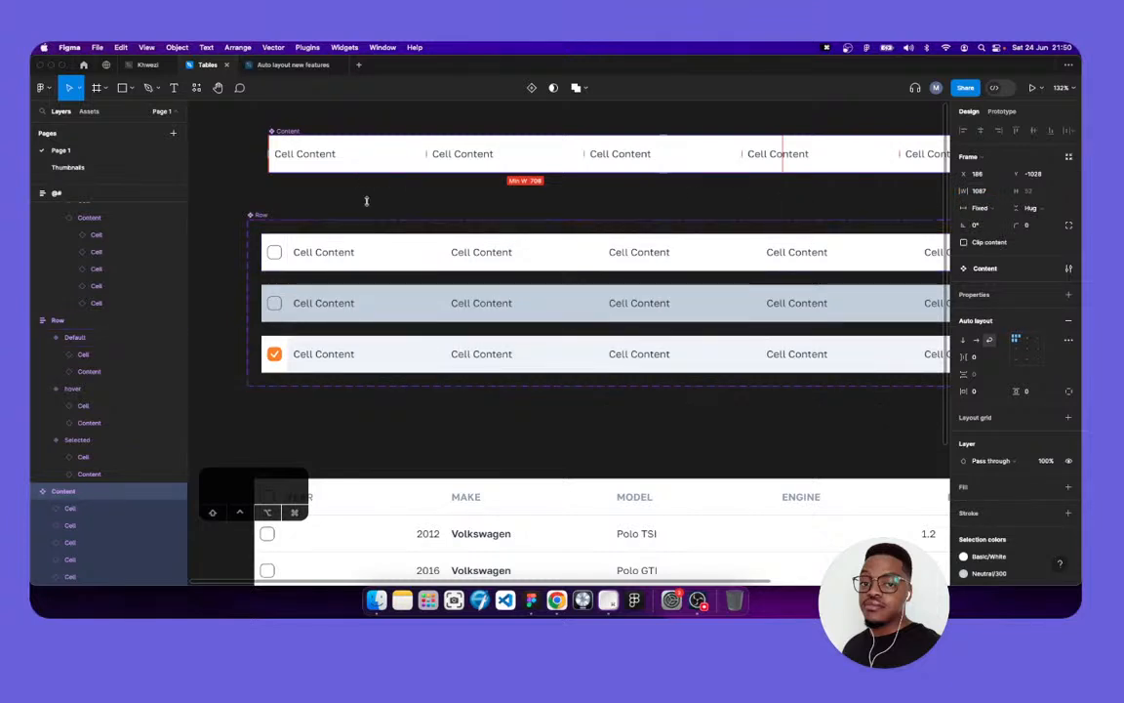
Try narrowing the Content instance in the Default row variant to 708 wide, and undo the resize
click(408, 260)
click(410, 259)
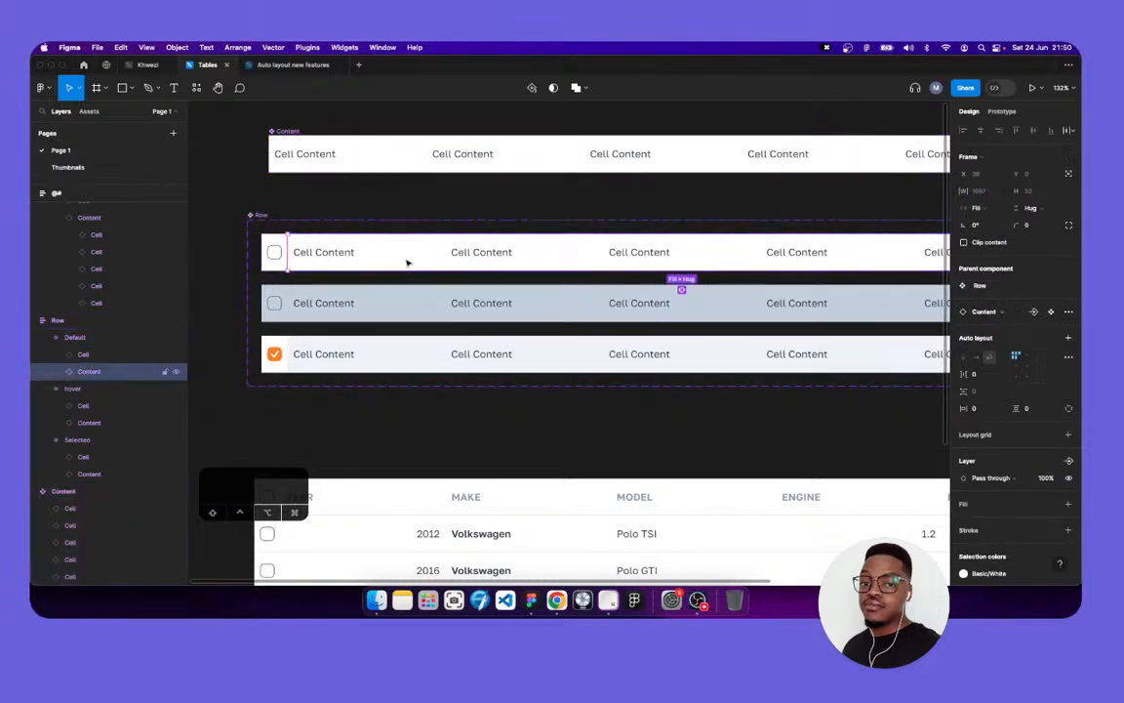
scroll(614, 283, right, 3)
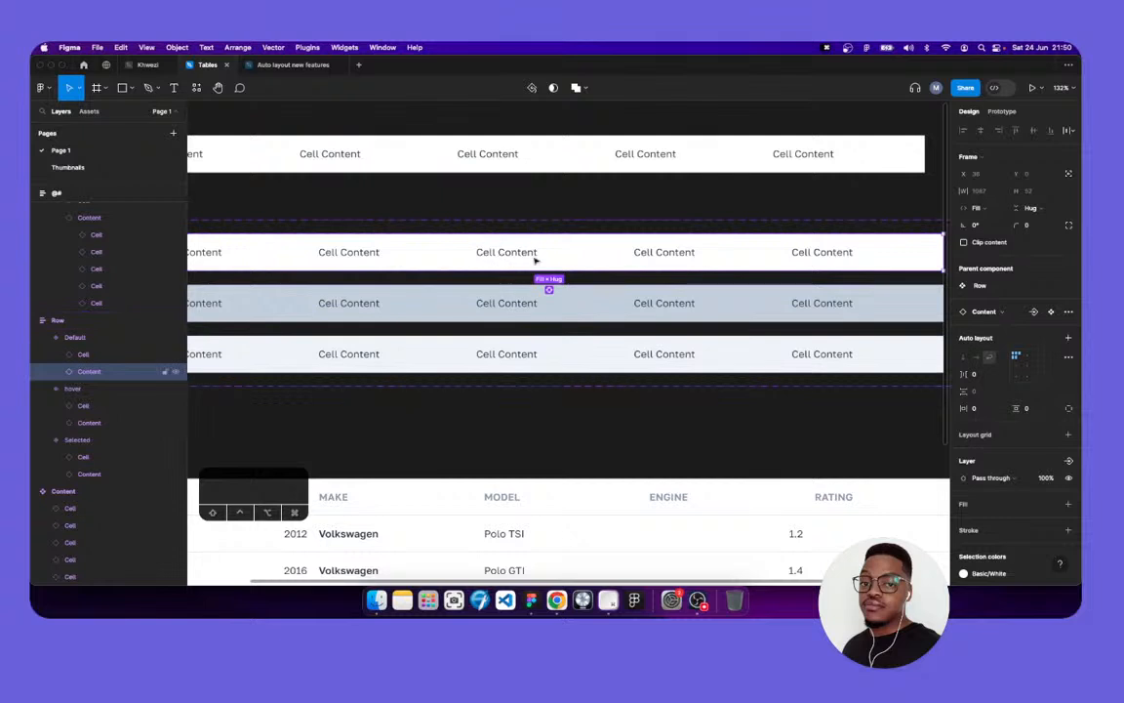
scroll(660, 256, up, 1)
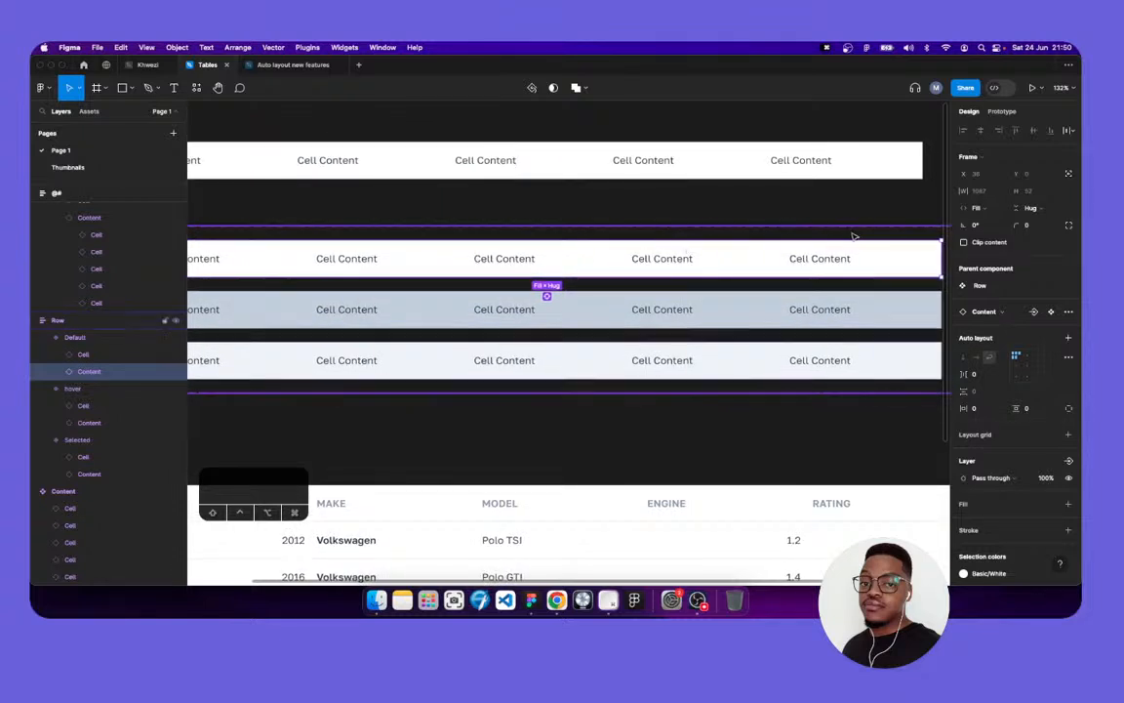
scroll(853, 242, right, 2)
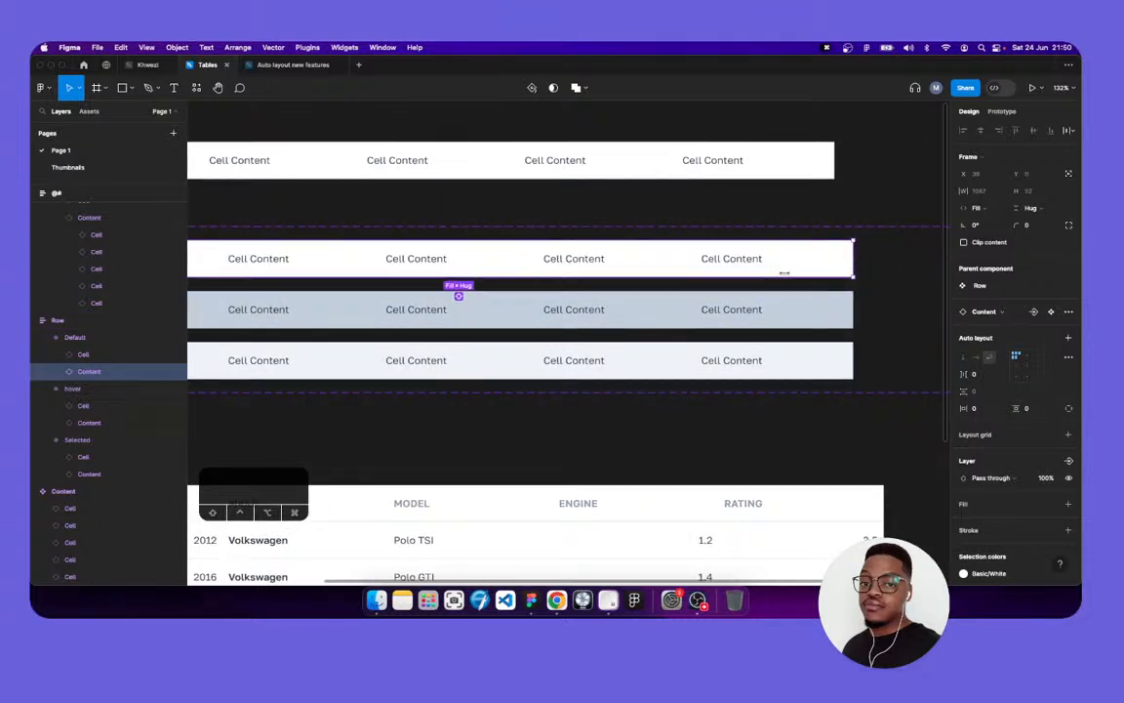
drag(414, 274, 305, 279)
scroll(344, 281, left, 3)
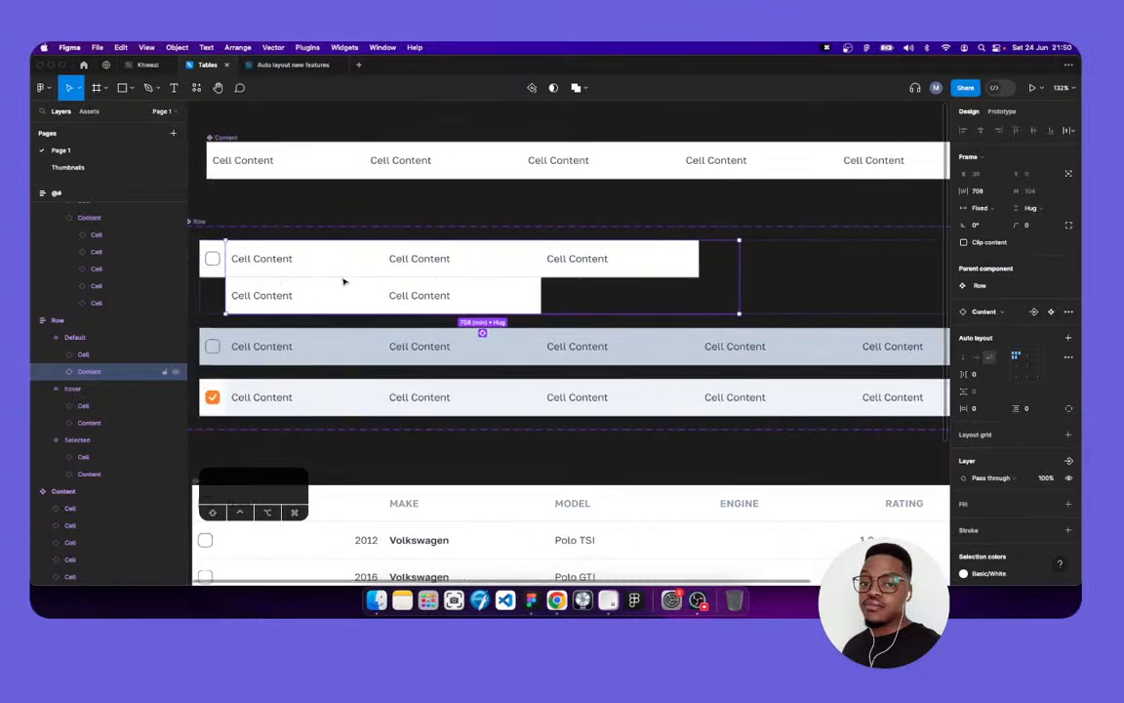
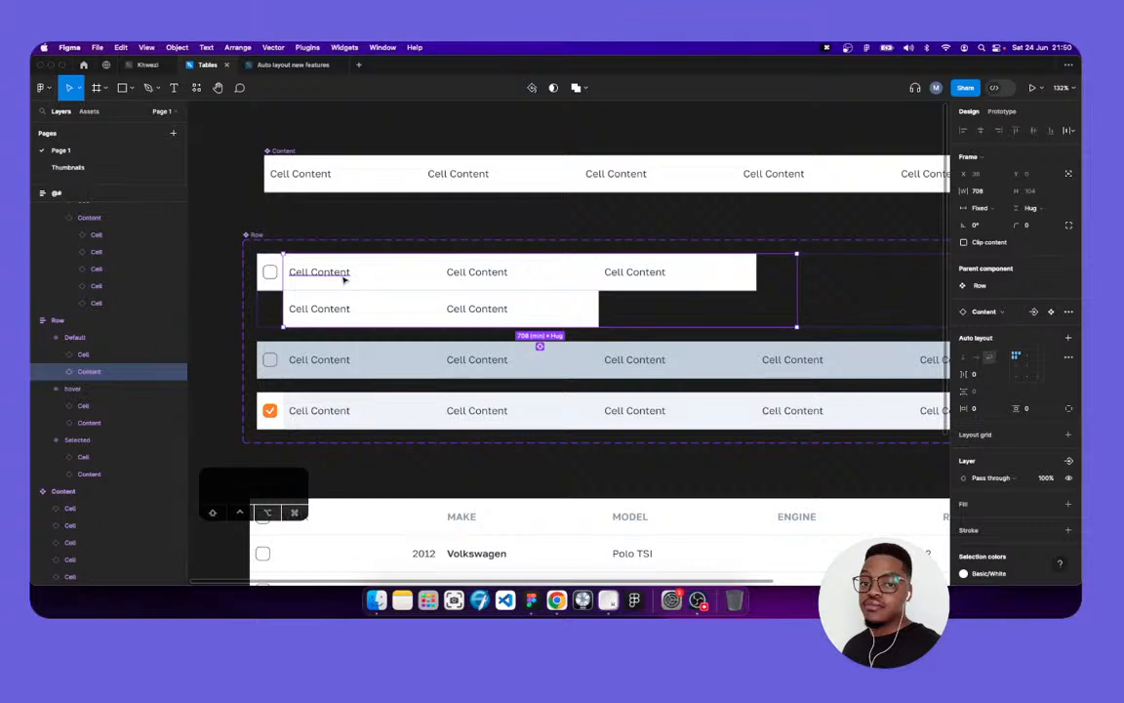
key(super+z)
click(376, 229)
Duplicate the table's Polo GTI row into the empty canvas area below the @# frame
scroll(377, 234, down, 10)
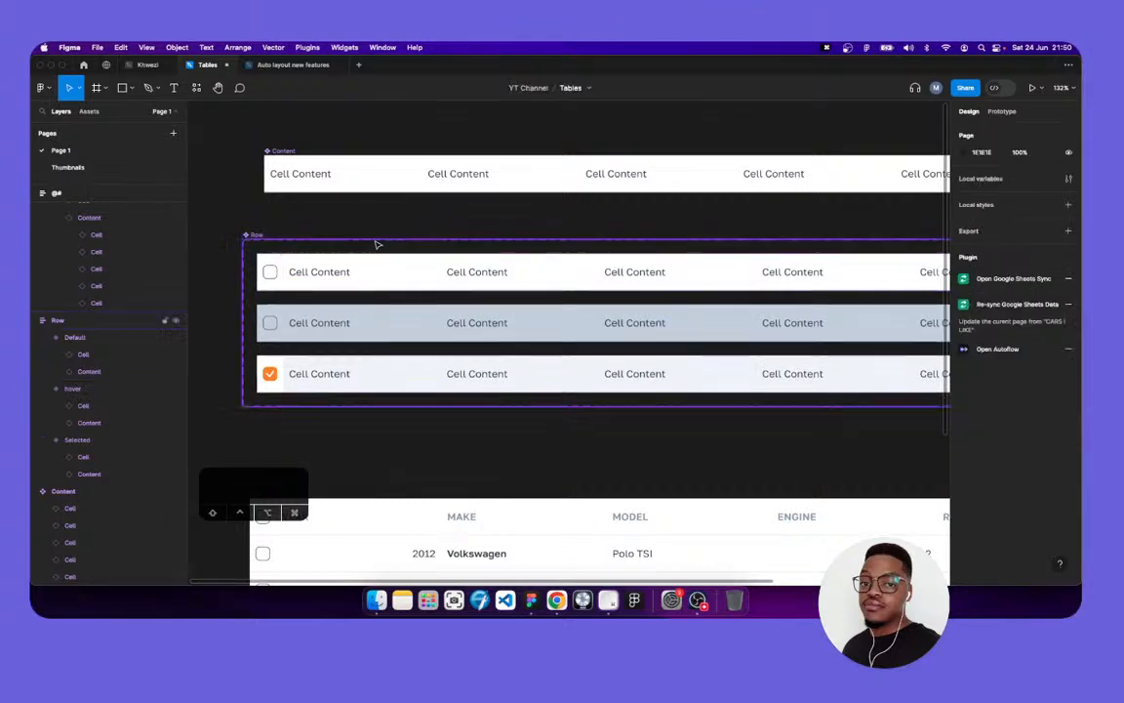
scroll(377, 245, down, 2)
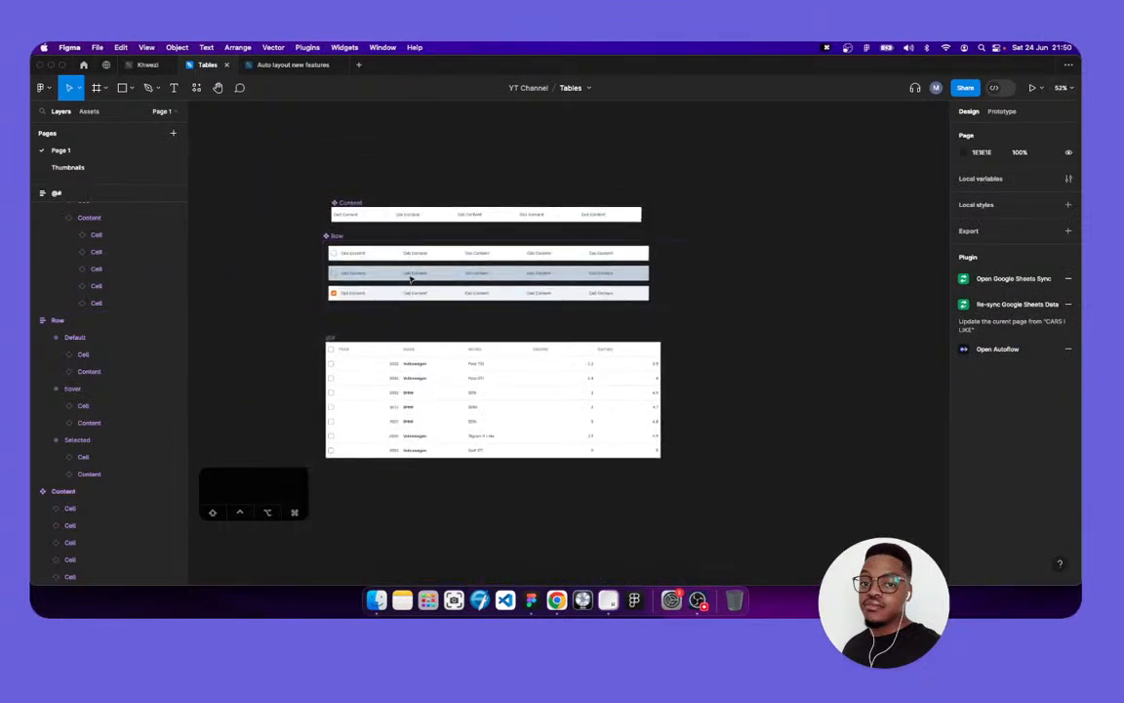
click(515, 375)
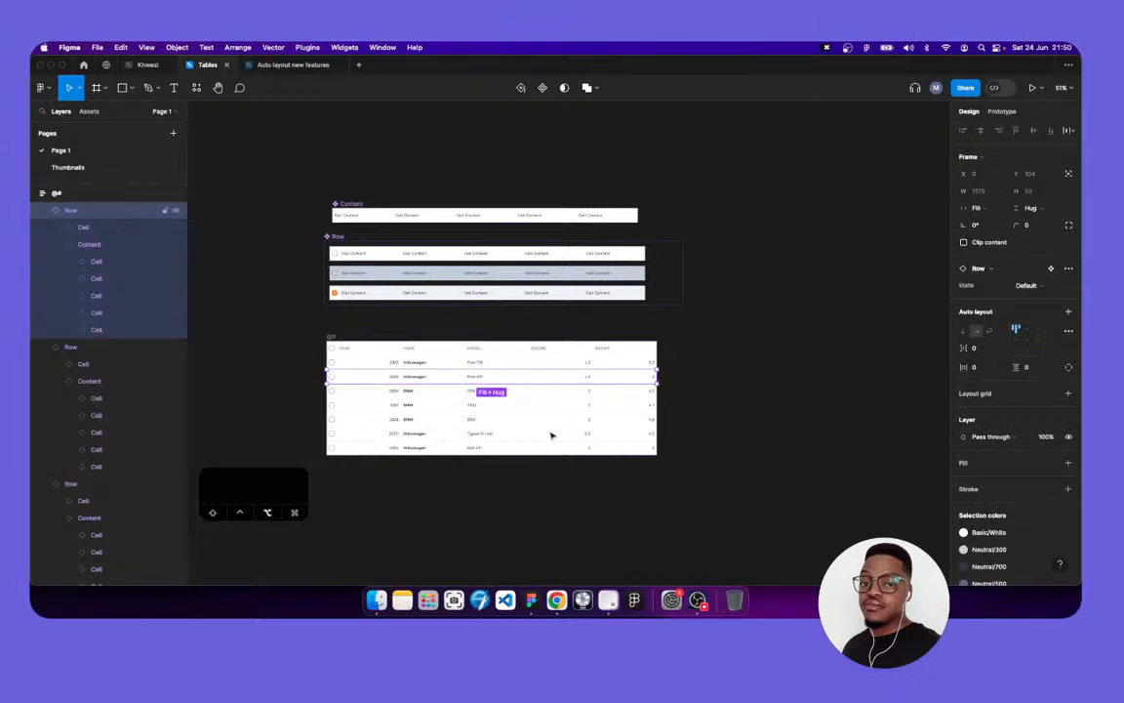
drag(582, 523, 582, 519)
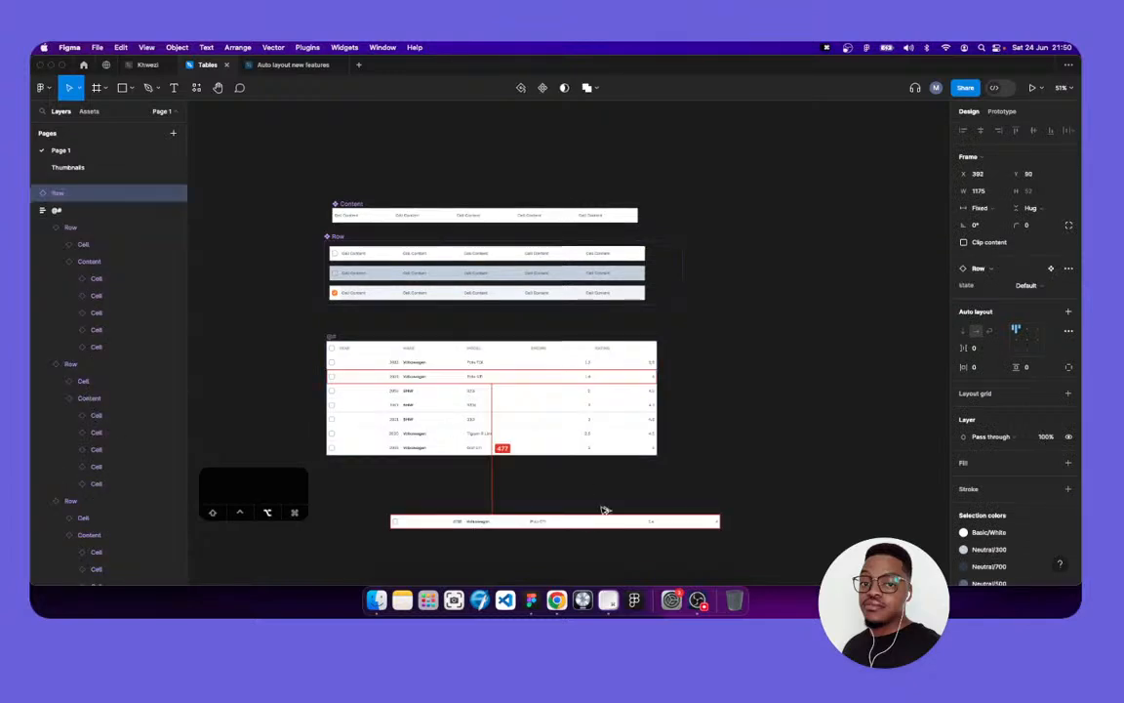
click(497, 478)
scroll(502, 468, down, 5)
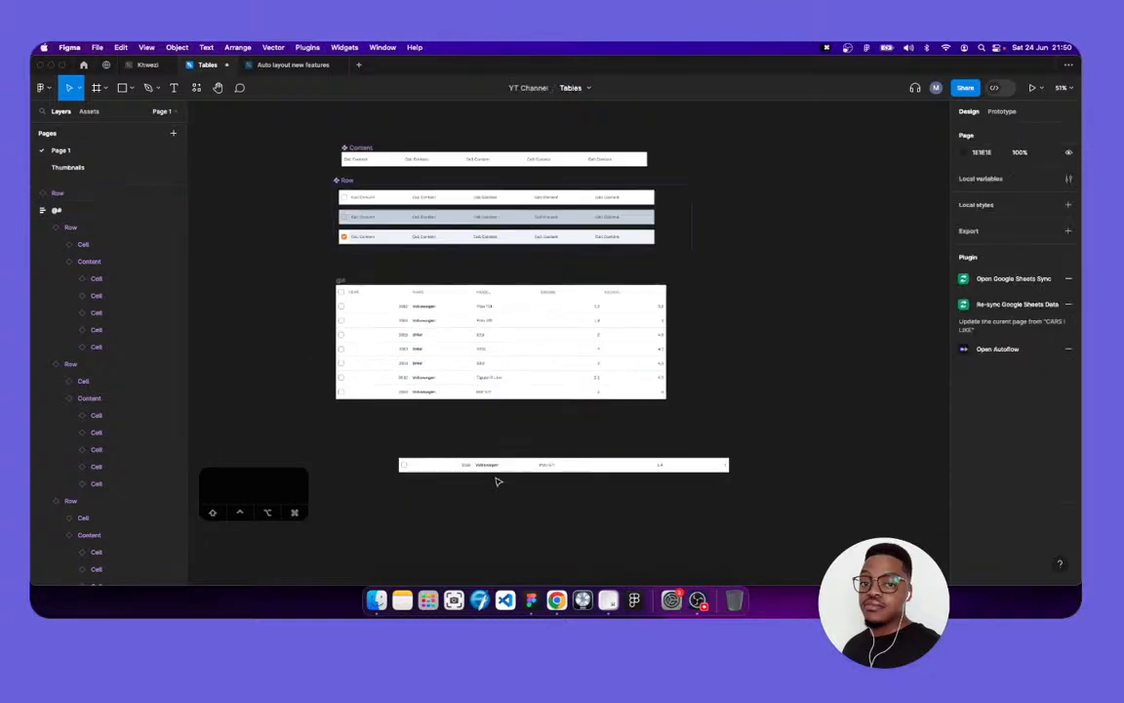
scroll(511, 457, down, 3)
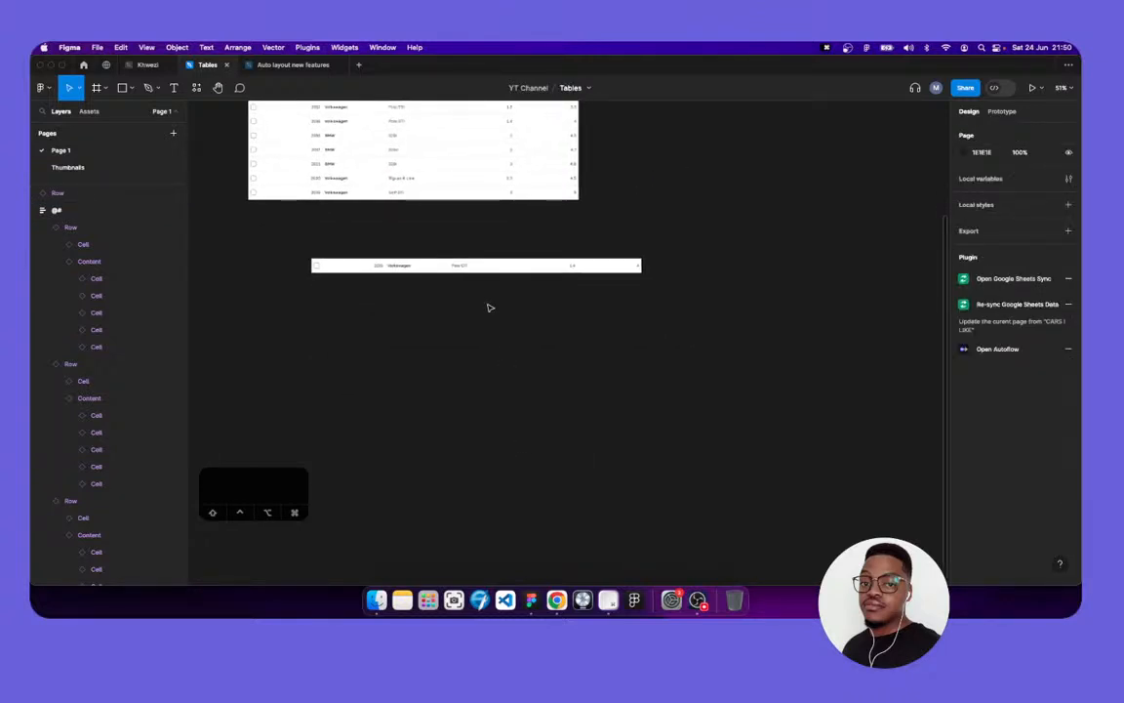
Detach the duplicated Polo GTI row from its Row component
scroll(484, 301, up, 5)
scroll(510, 244, down, 1)
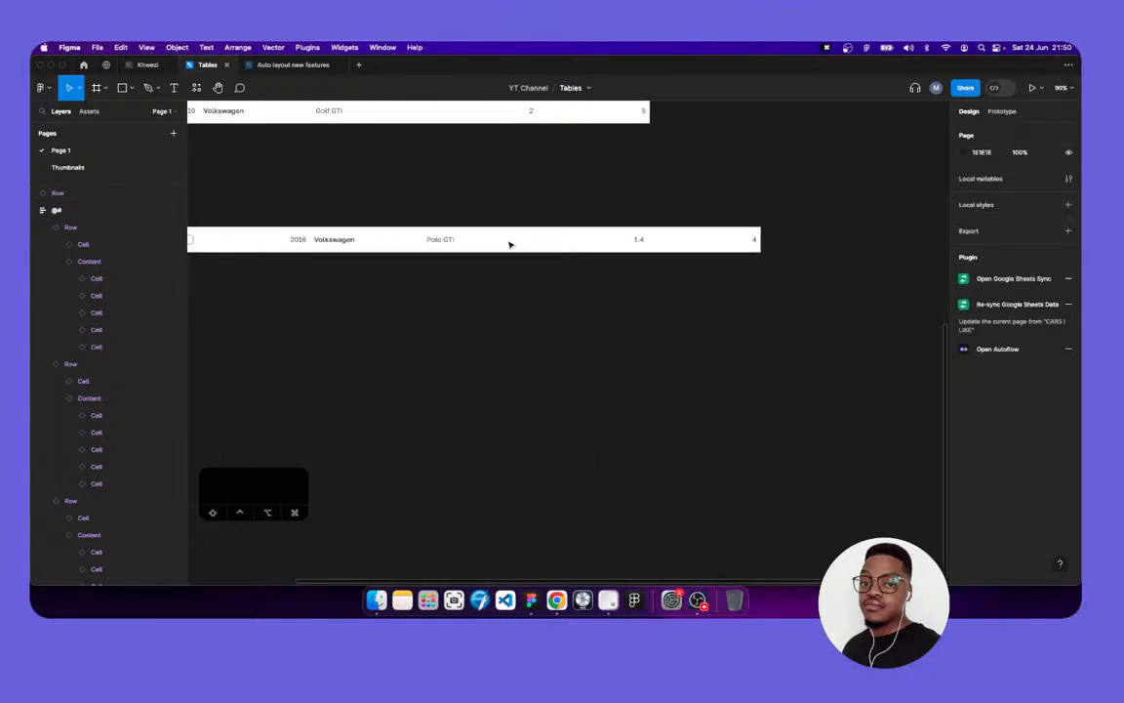
click(509, 244)
scroll(509, 244, left, 3)
scroll(509, 244, down, 1)
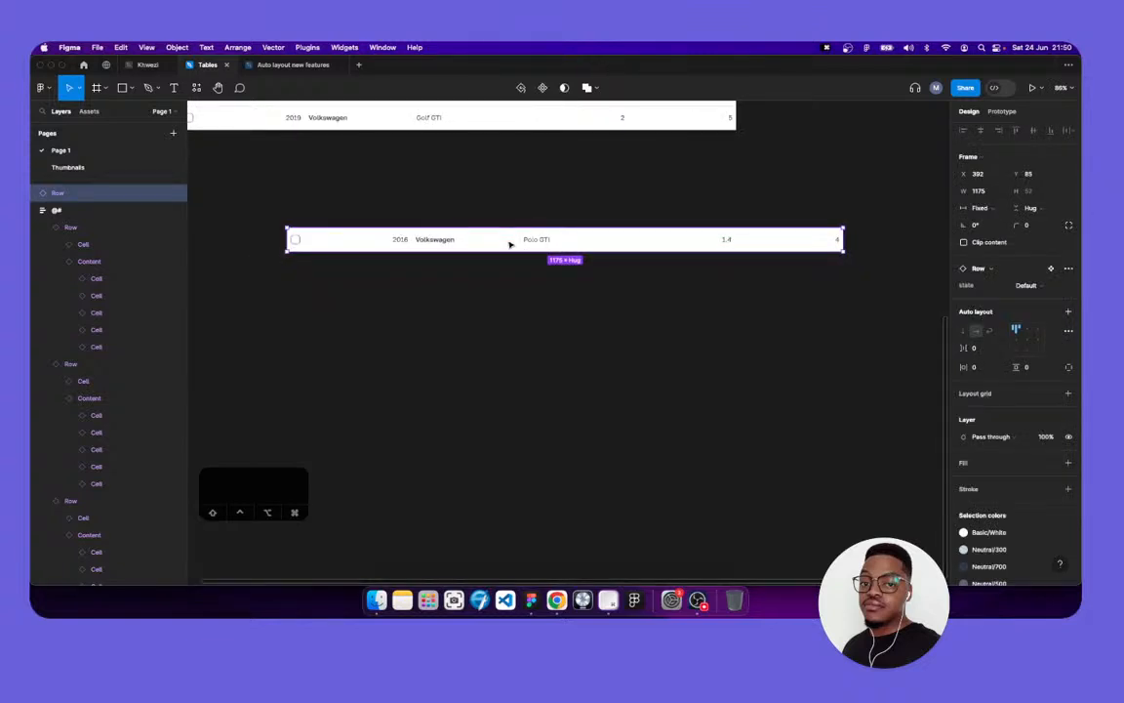
key(alt)
key(super+alt+b)
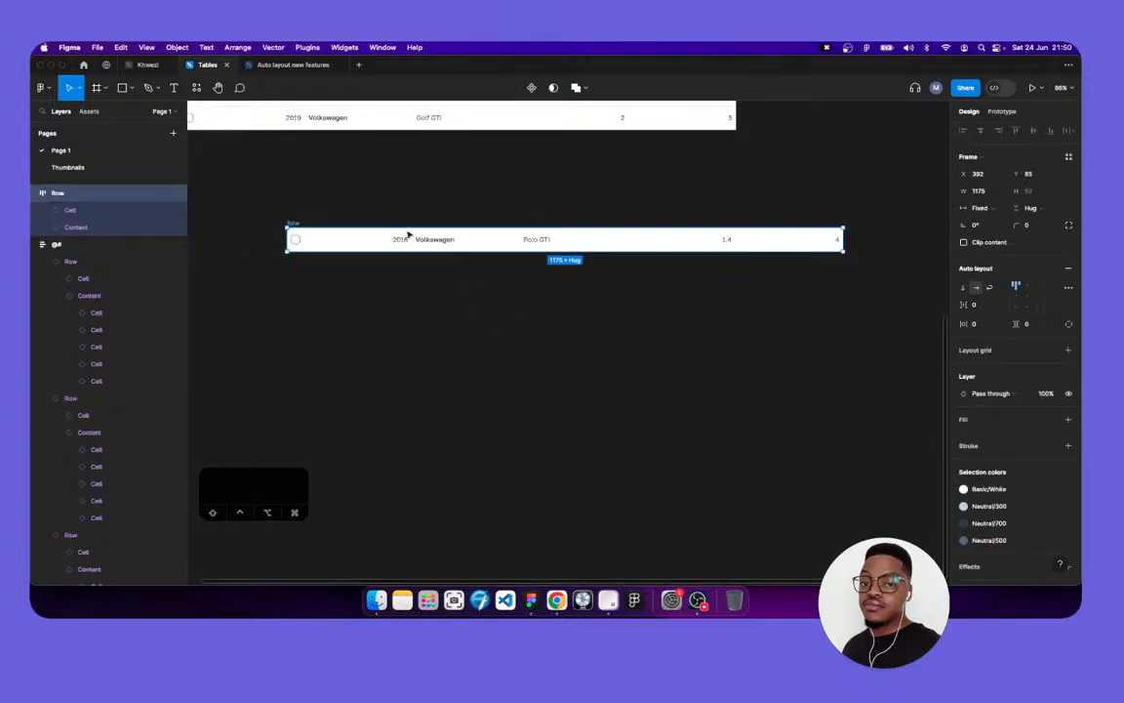
Detach the Content instance inside the duplicated row so its five cells become directly editable
click(262, 205)
click(56, 195)
key(Return)
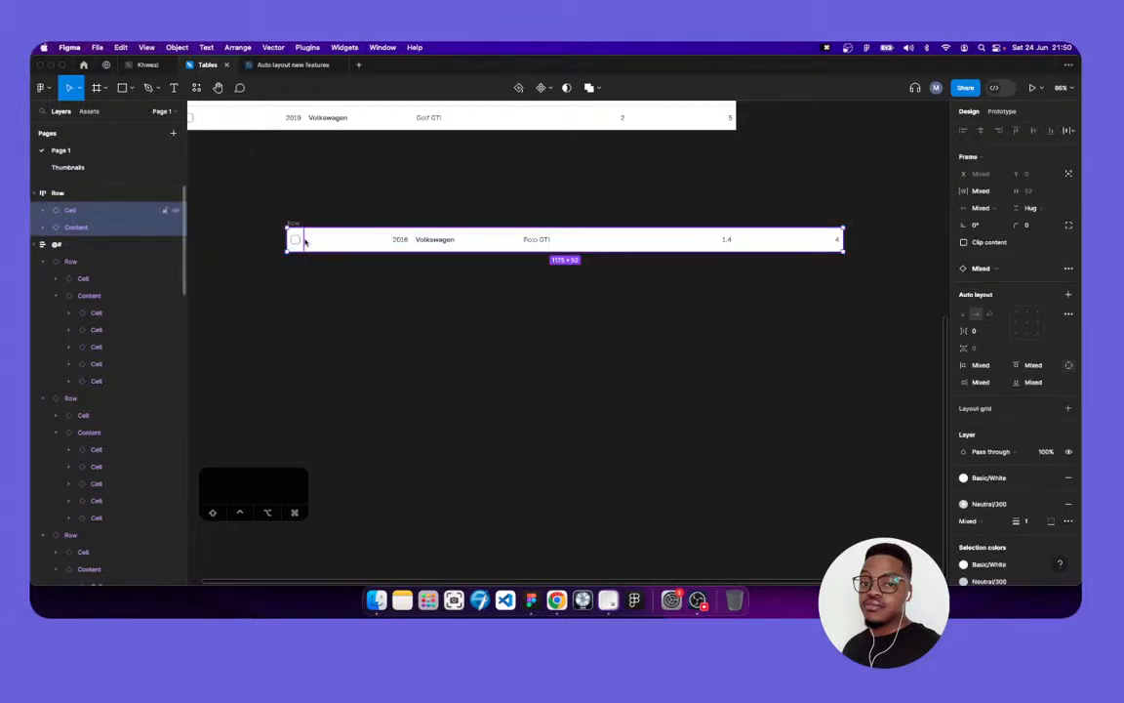
click(311, 243)
key(super+alt+b)
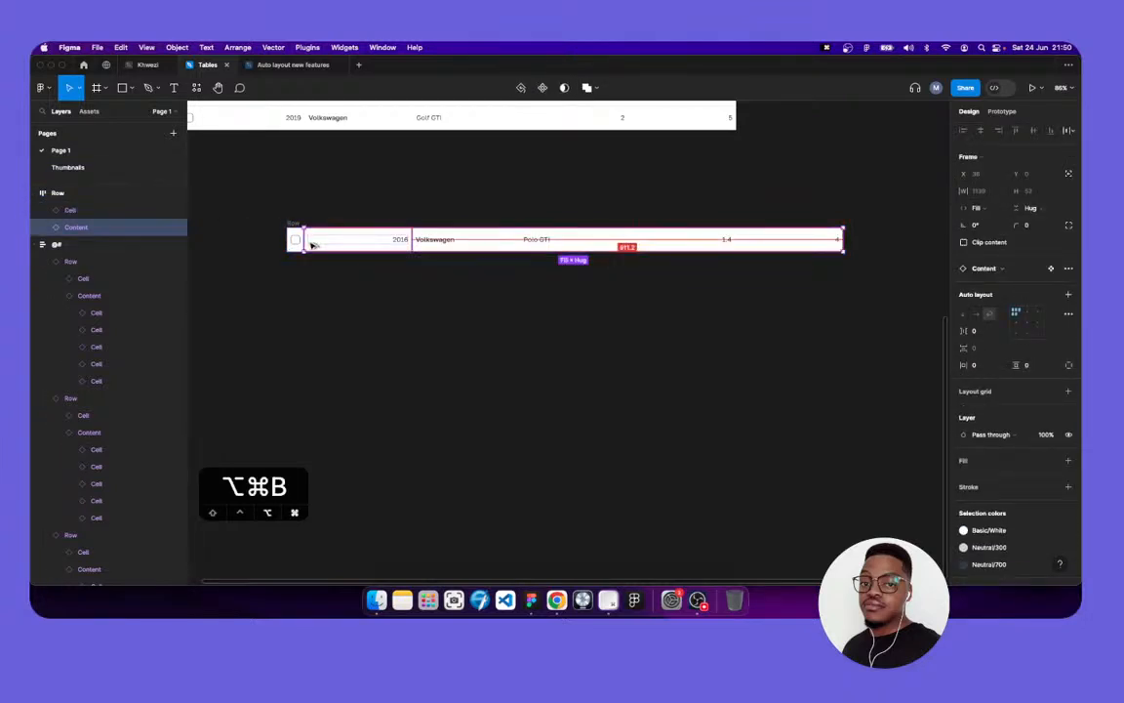
click(327, 220)
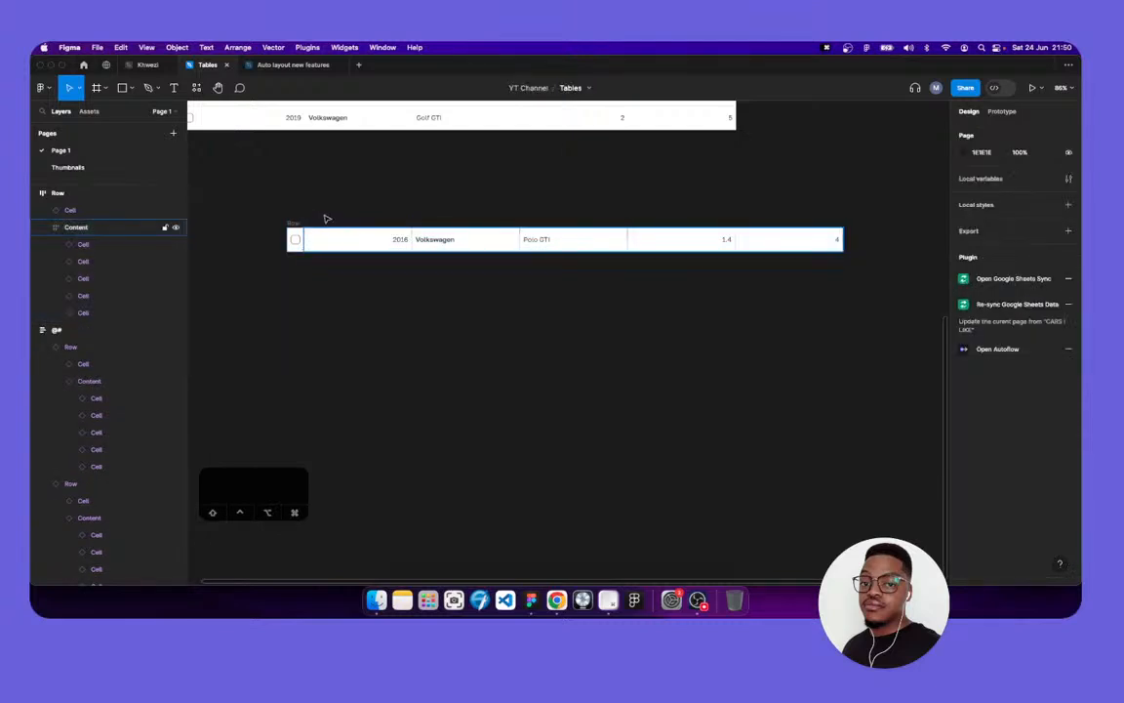
Increase the detached Content frame's right padding to 670 so its cells wrap onto several lines
click(332, 245)
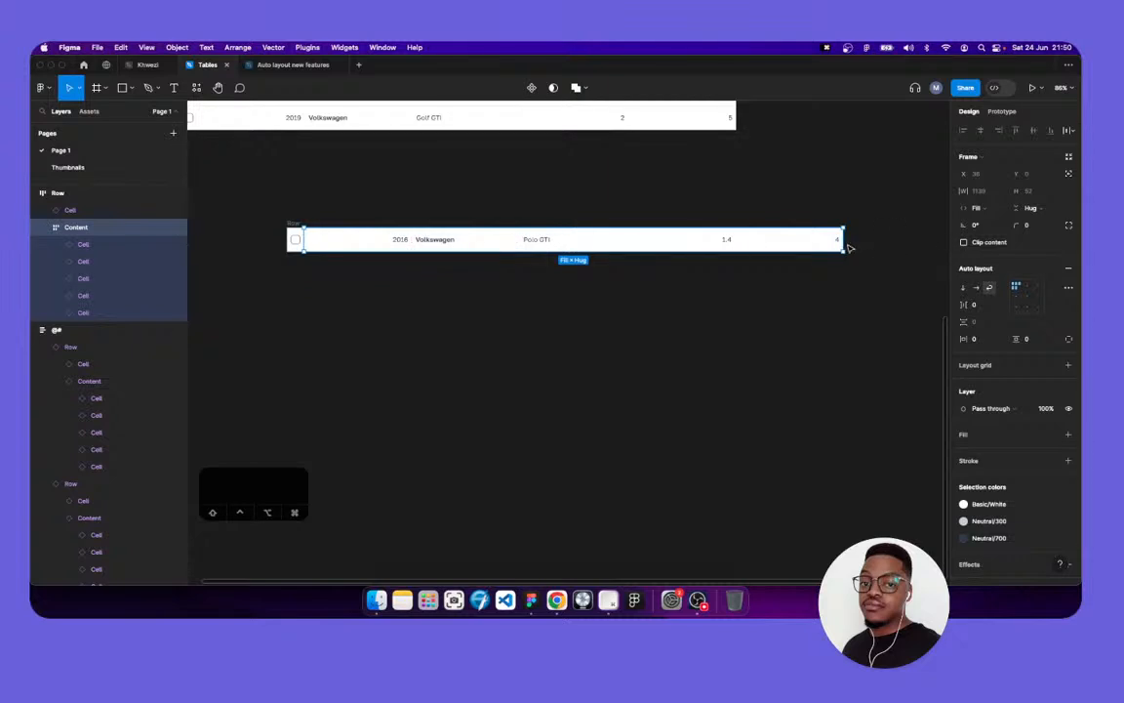
drag(768, 255, 524, 289)
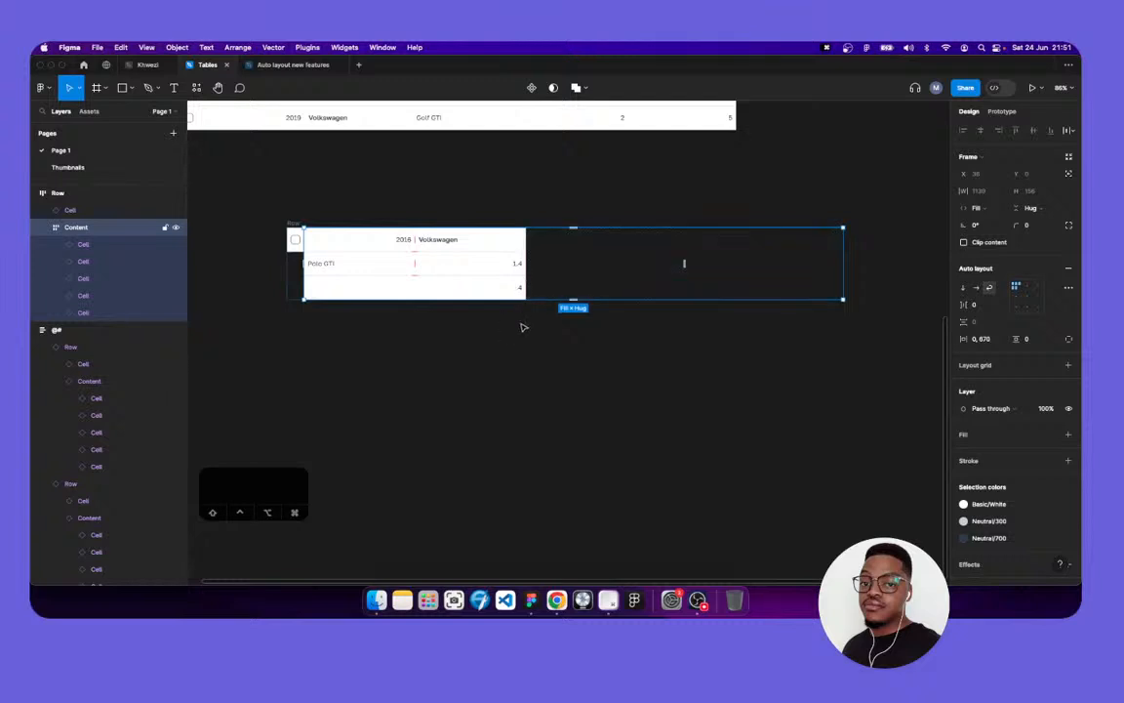
scroll(484, 262, up, 5)
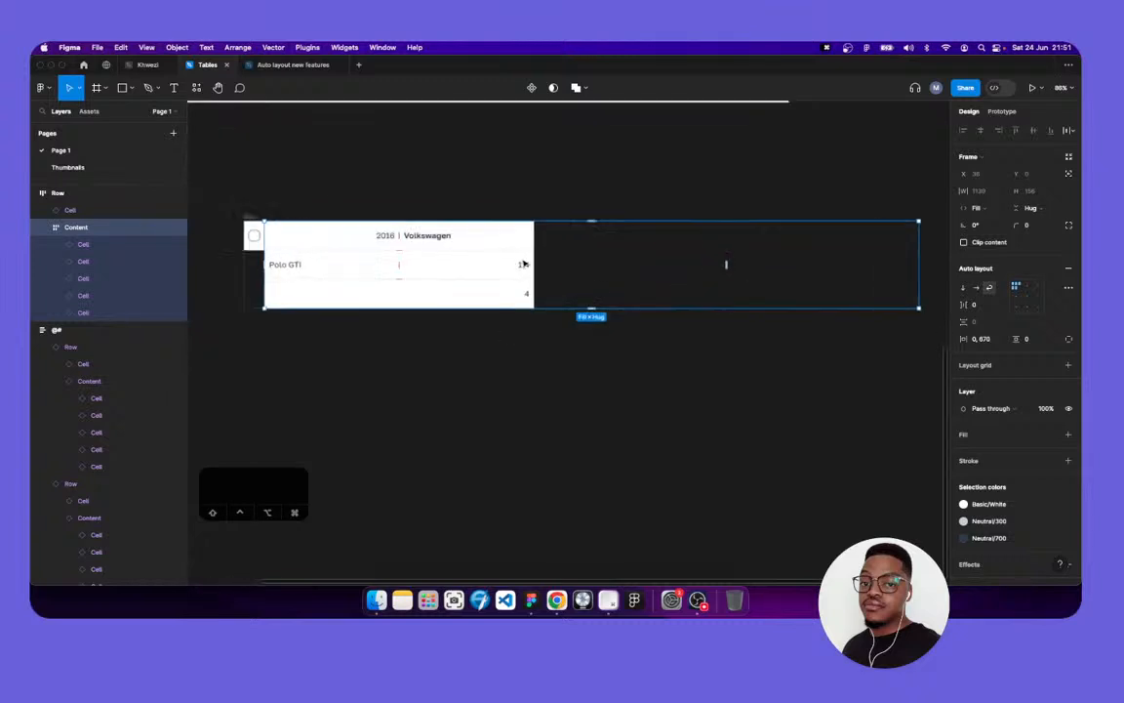
scroll(525, 263, left, 2)
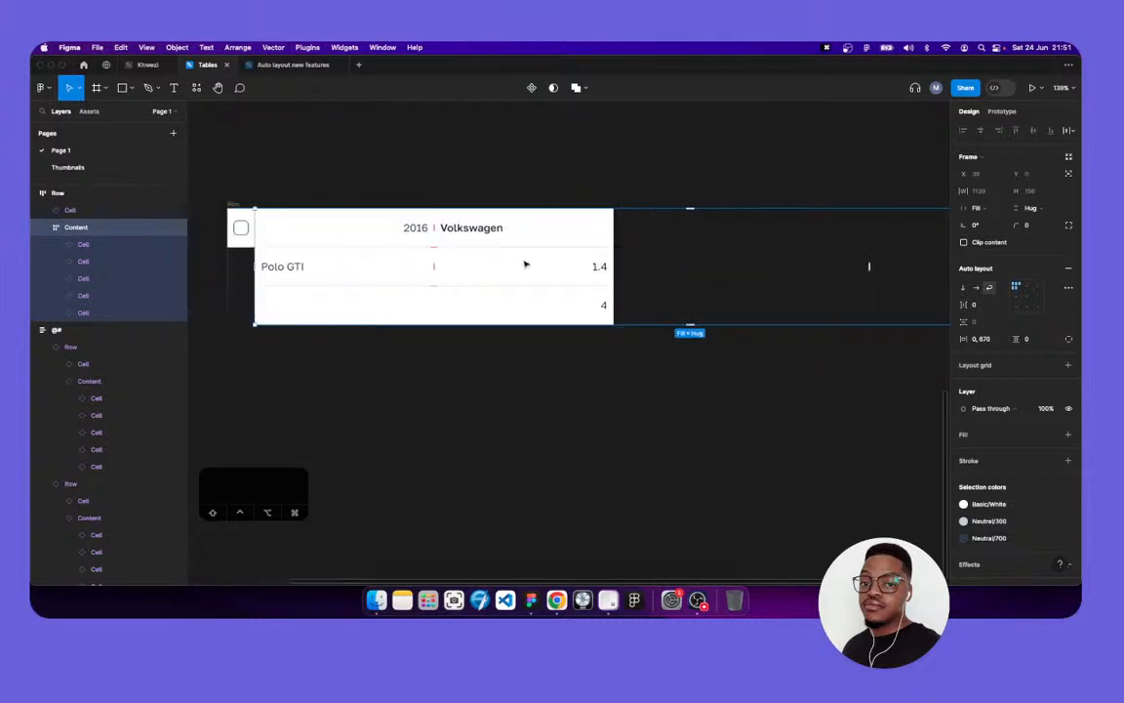
Narrow the detached Content frame to about 922 wide so its five cells stack in one column
click(589, 241)
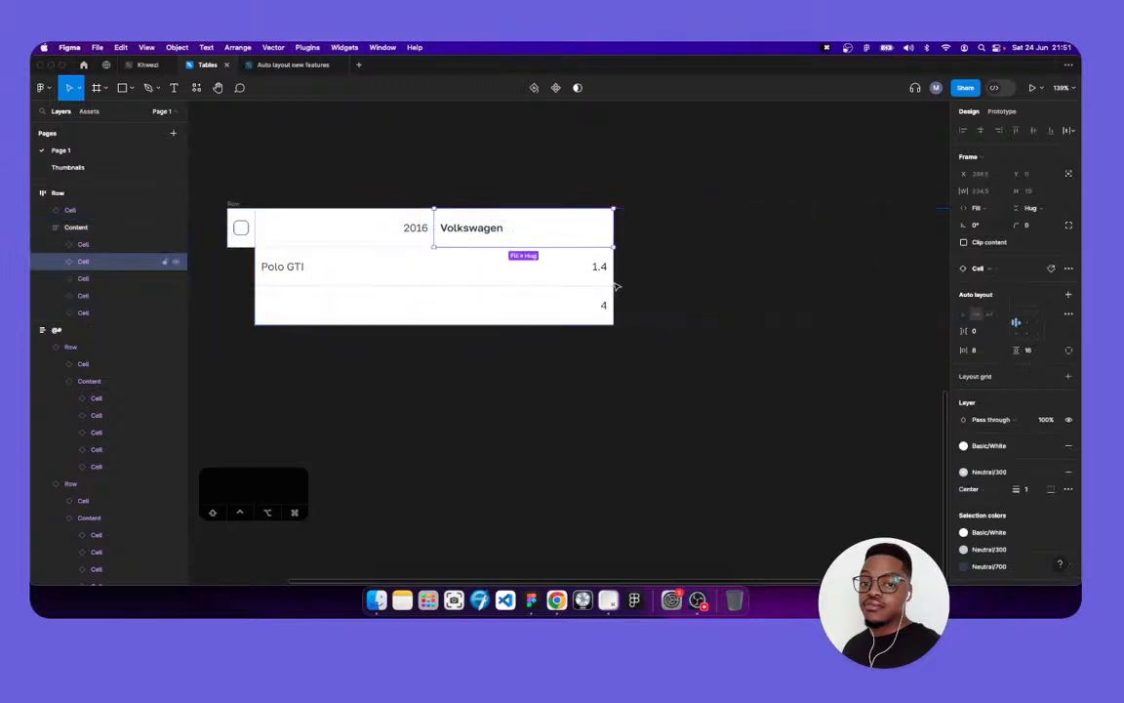
click(617, 286)
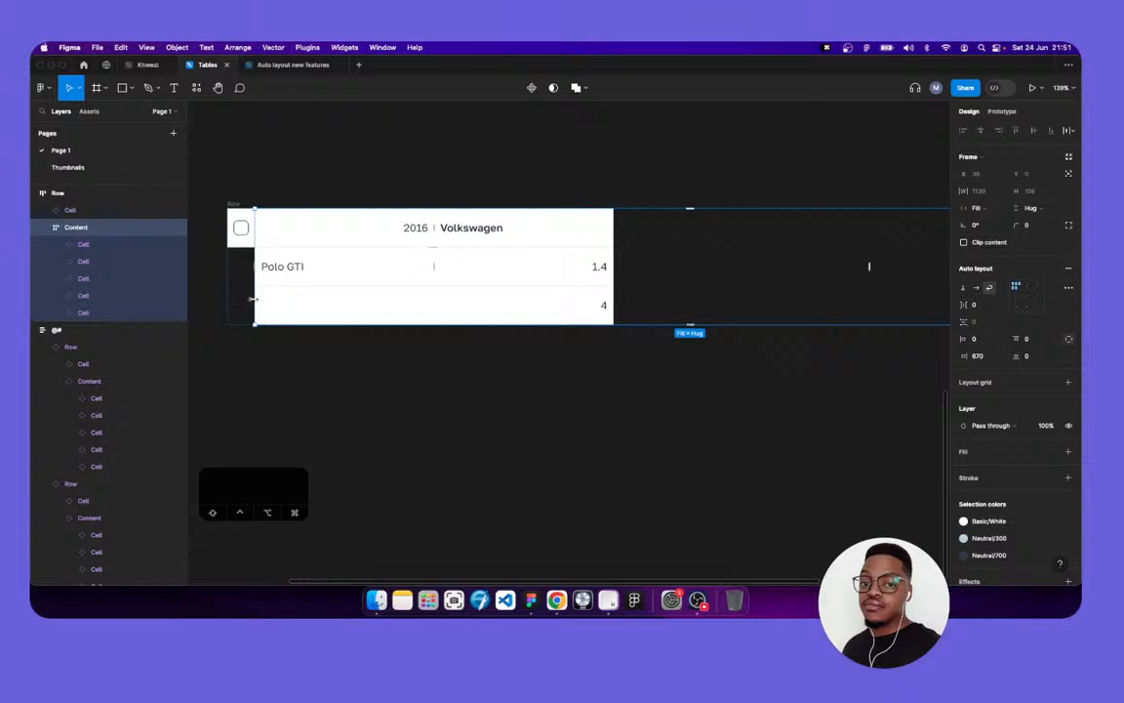
drag(344, 298, 419, 304)
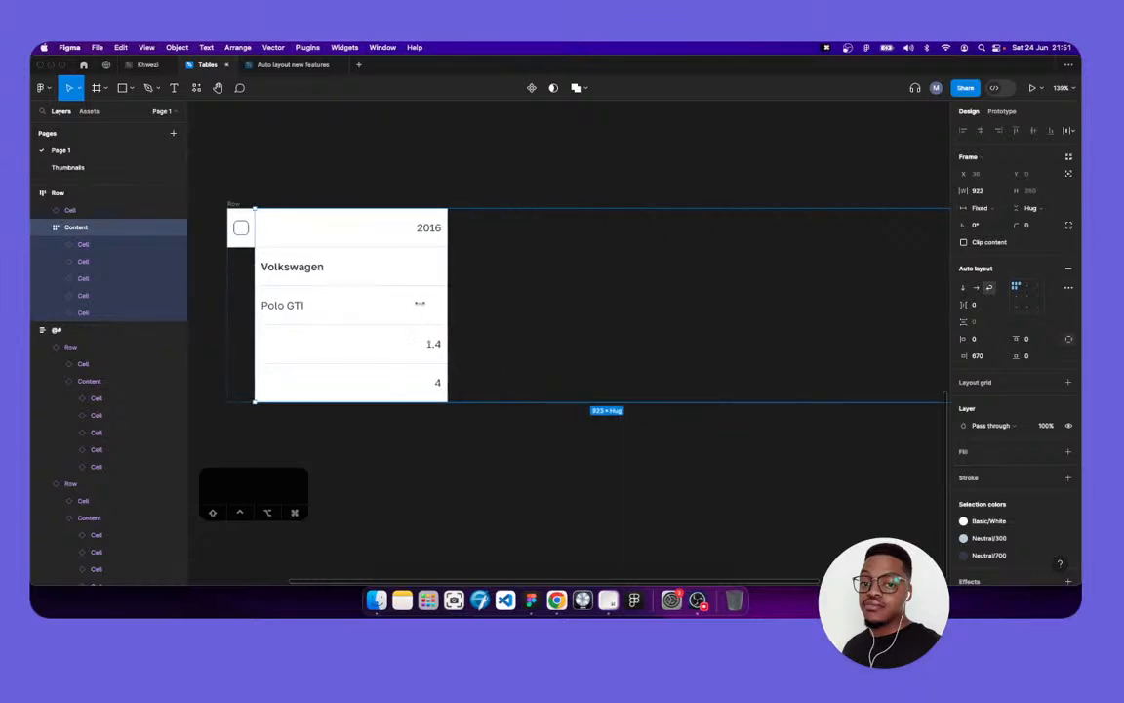
Delete the checkbox cell from the detached Polo GTI row
click(239, 244)
key(Delete)
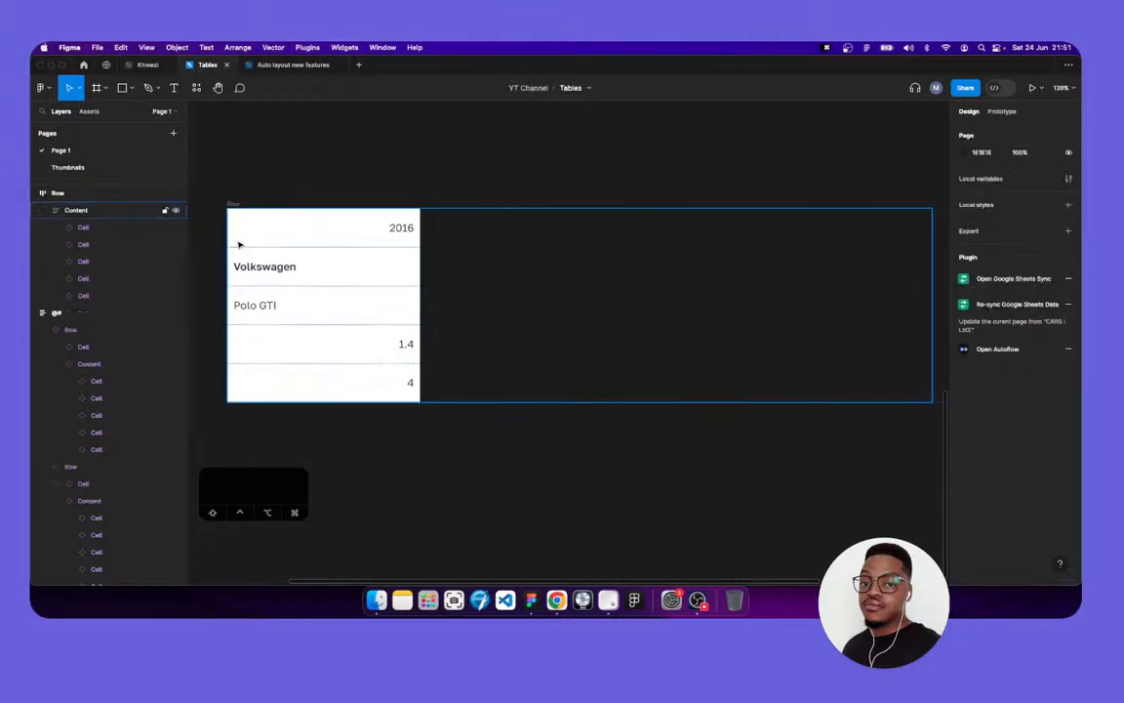
Set the detached Content frame's width to hug its contents and change its auto layout direction to vertical
click(675, 304)
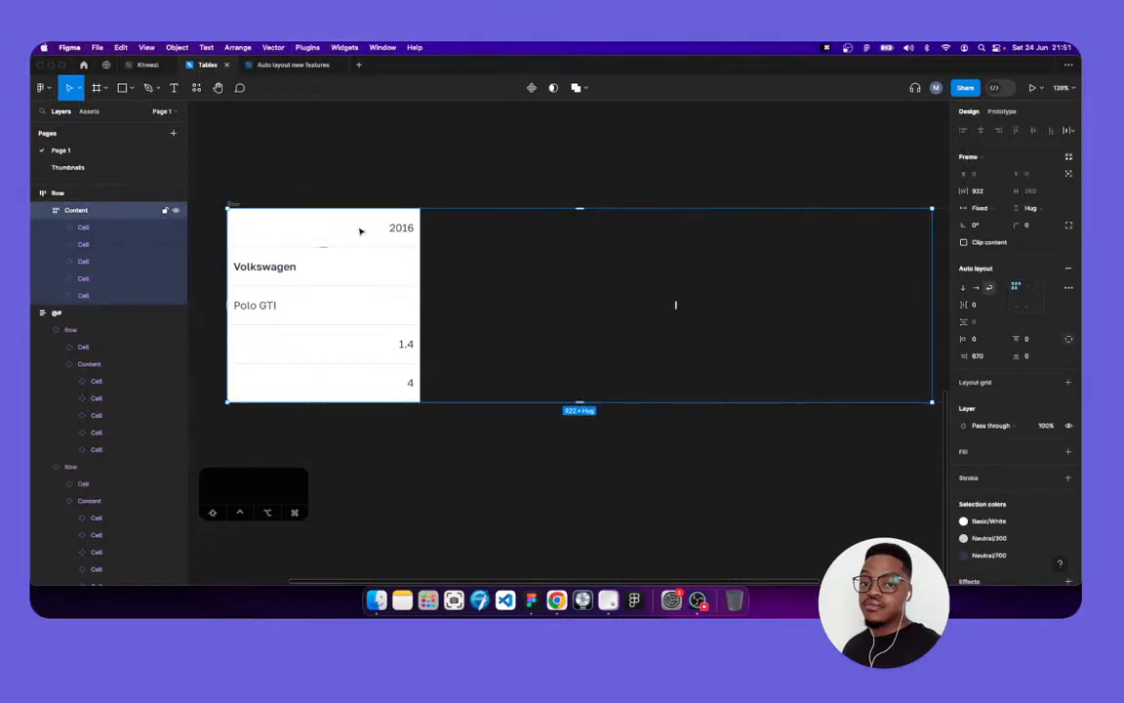
click(979, 208)
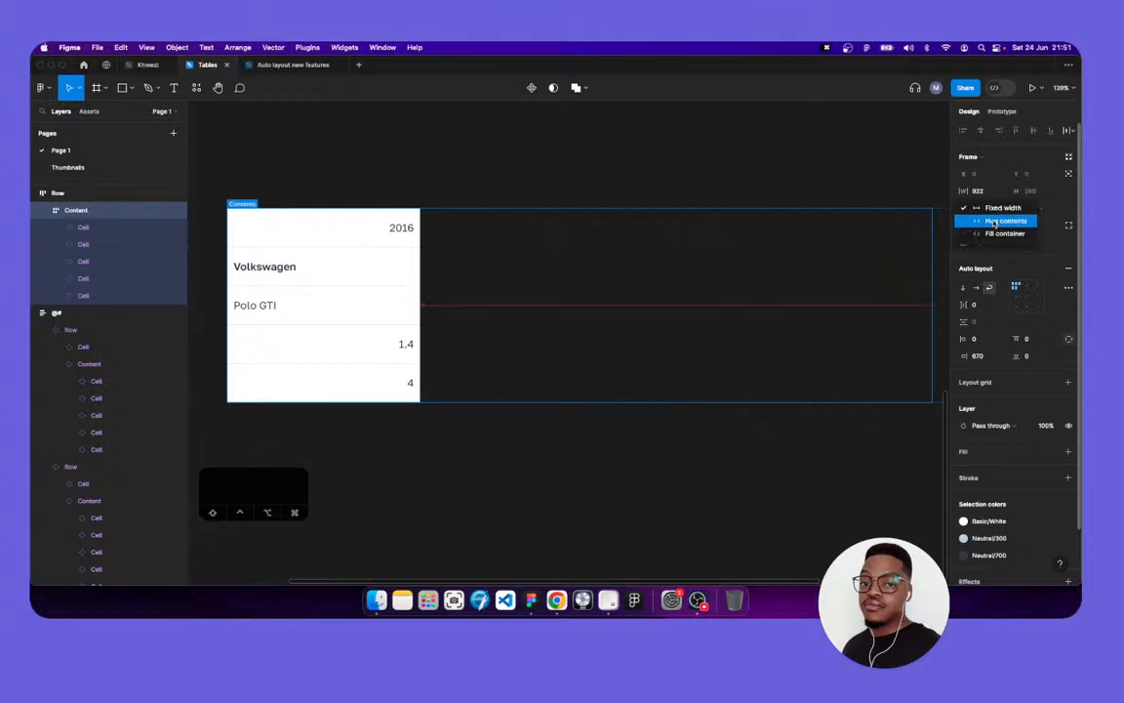
click(993, 221)
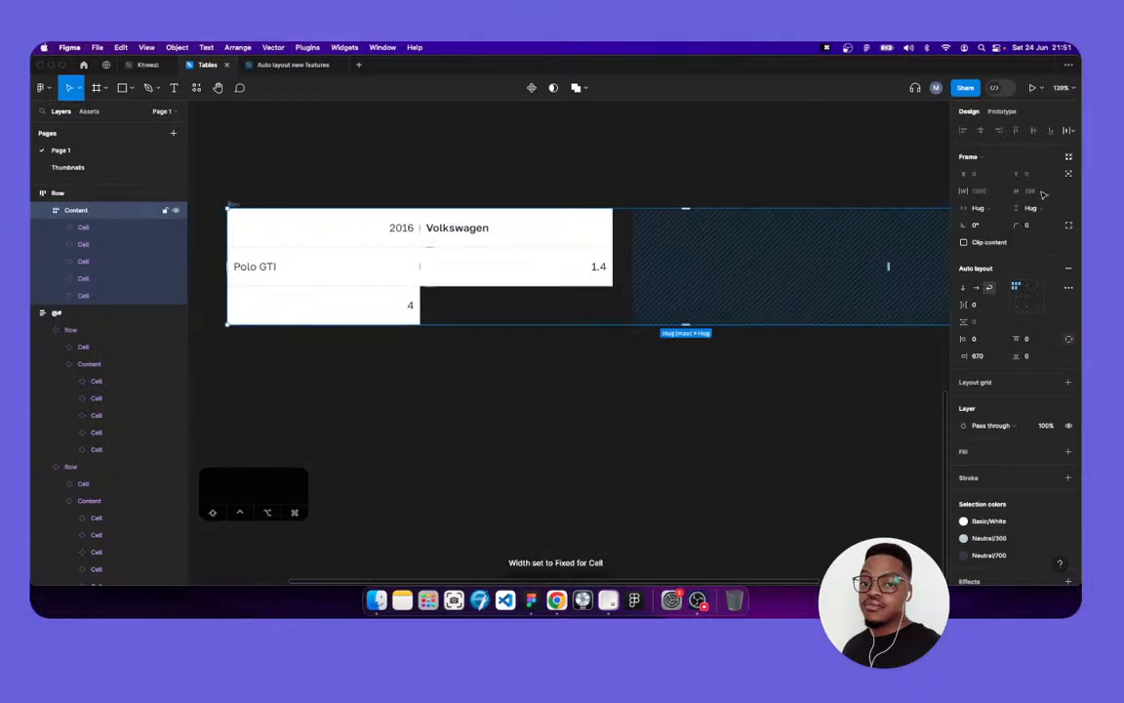
scroll(651, 262, right, 3)
scroll(651, 262, down, 10)
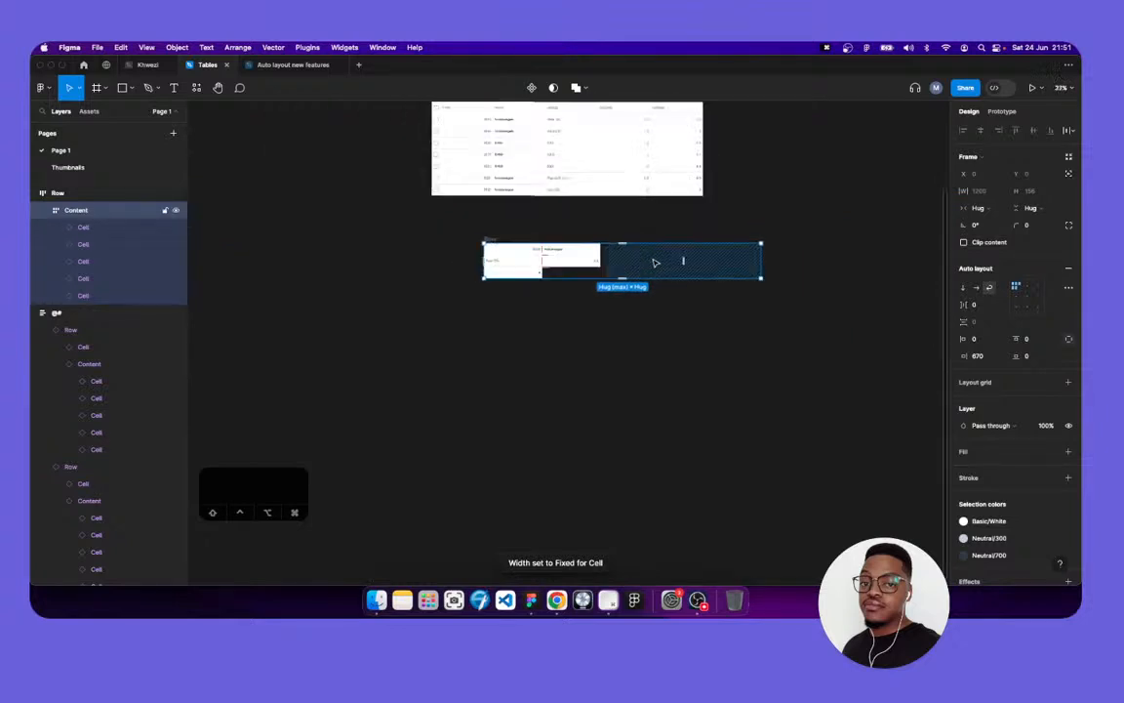
scroll(655, 261, up, 4)
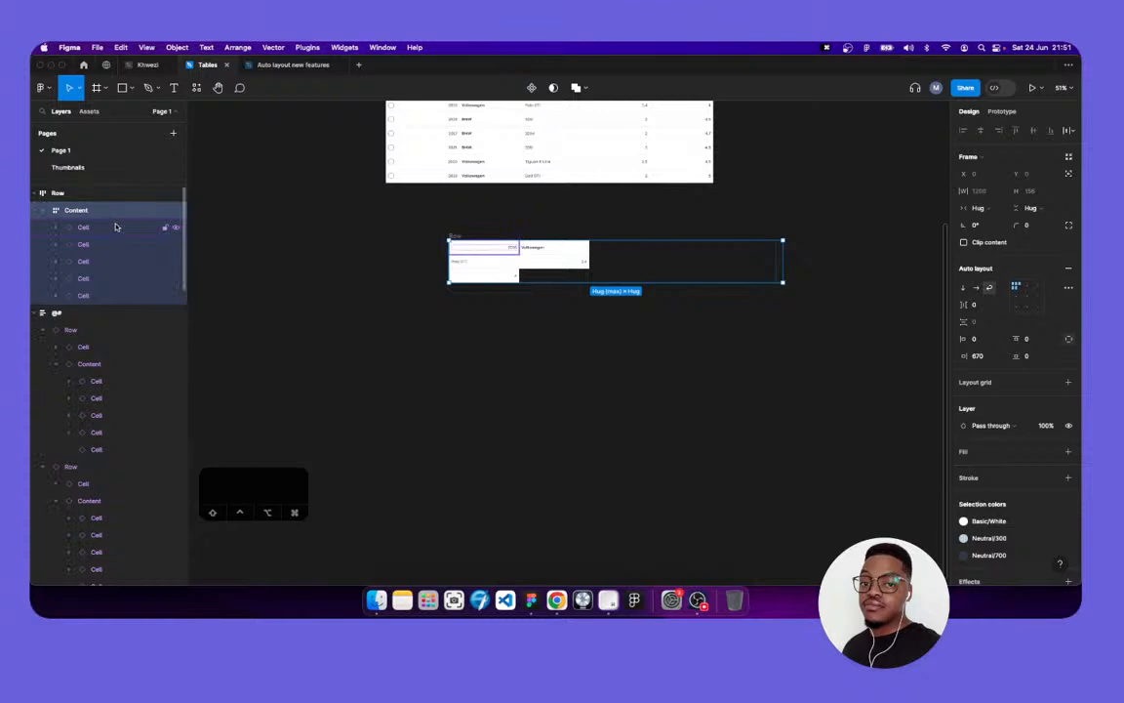
click(963, 287)
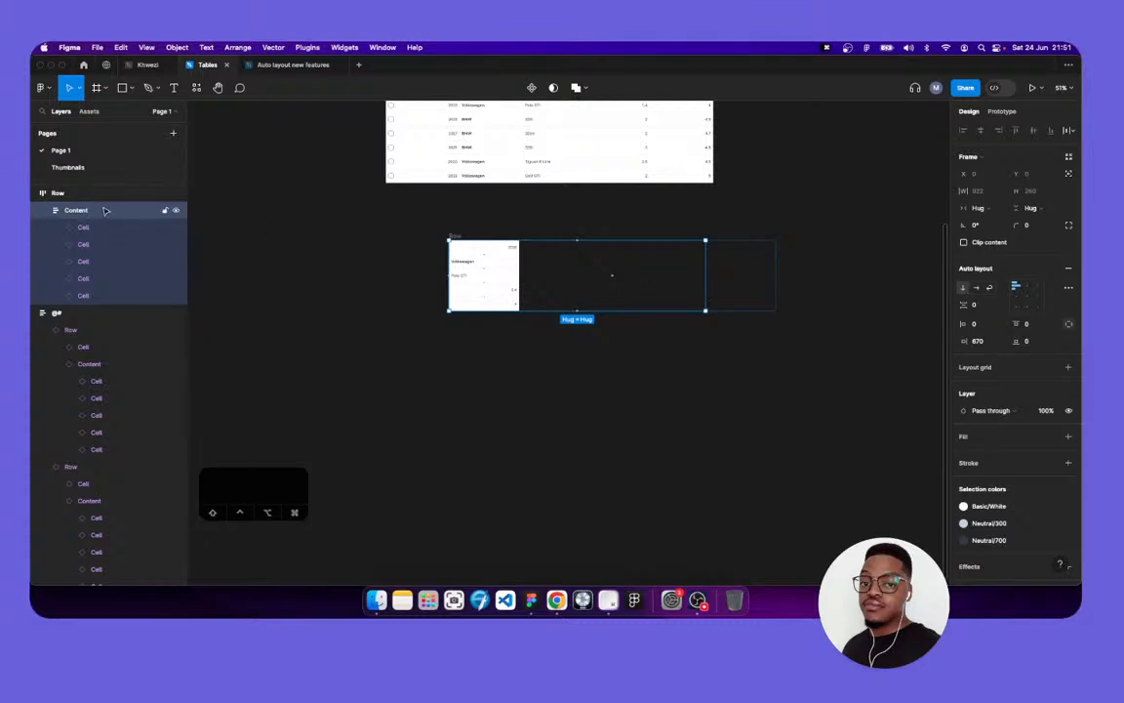
Set the Content frame's width to fixed and remove its minimum and maximum width limits
click(983, 207)
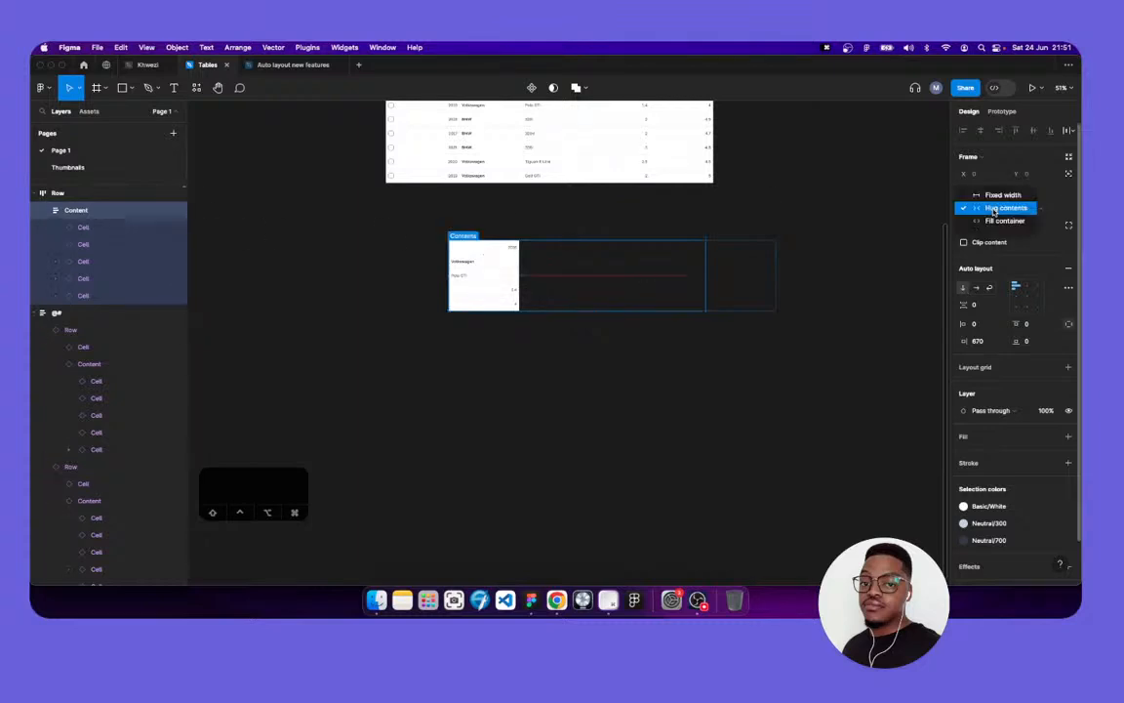
click(1003, 195)
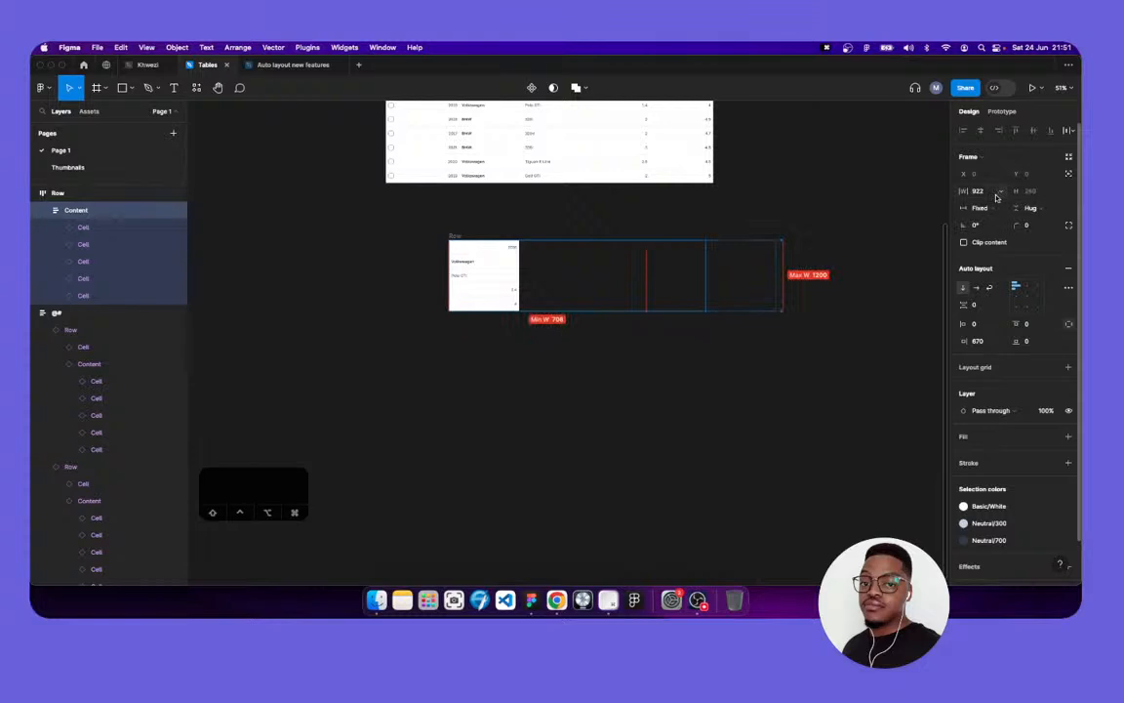
click(998, 194)
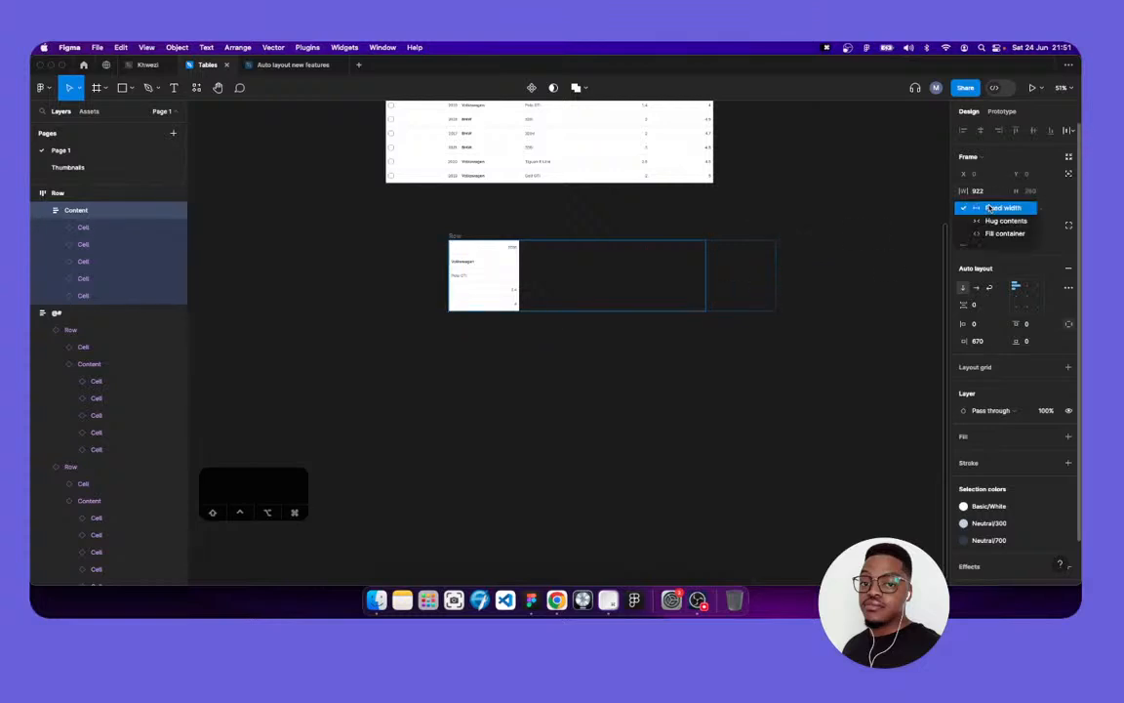
click(998, 193)
click(997, 193)
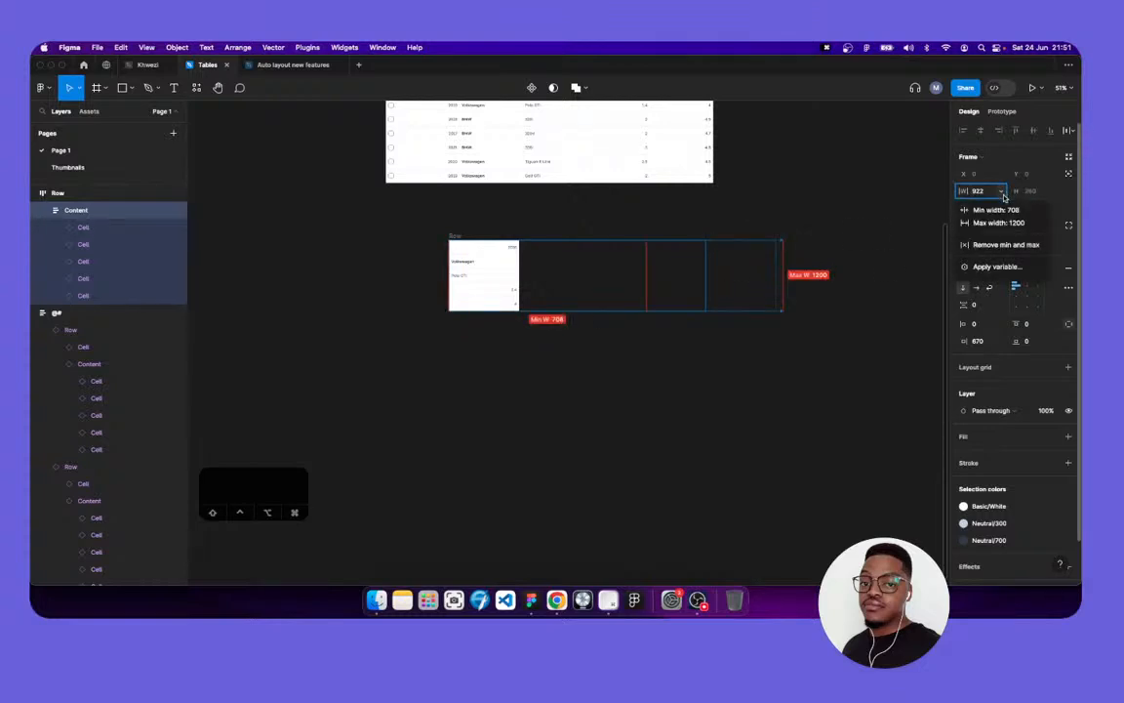
click(995, 244)
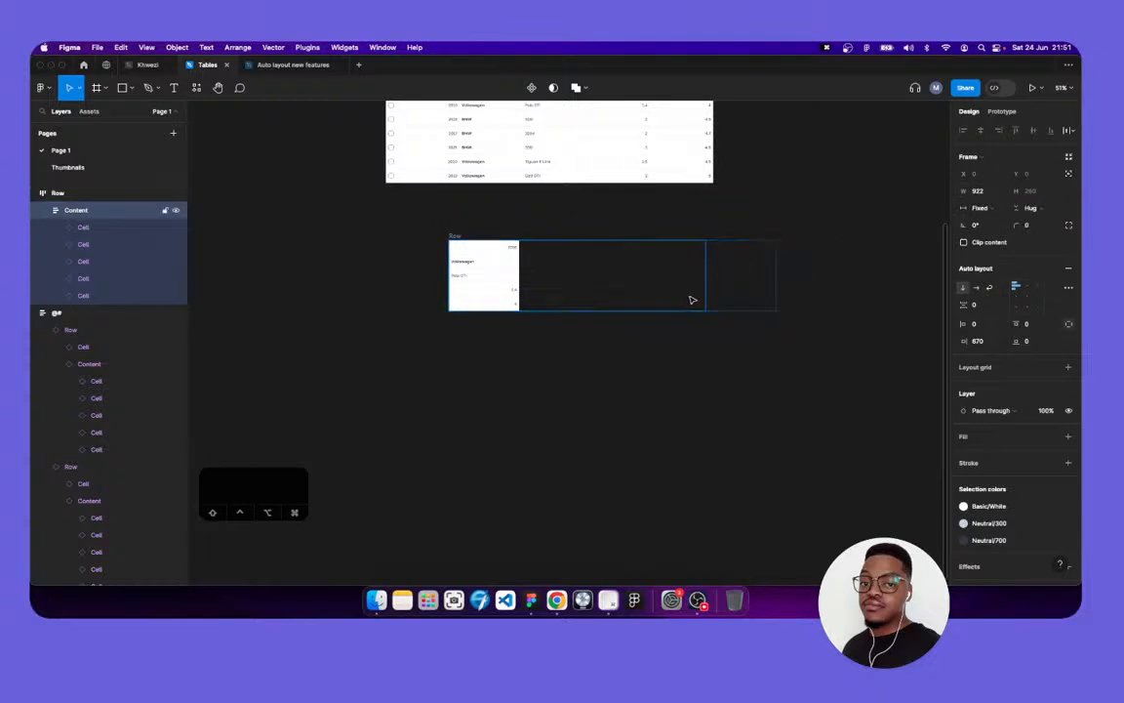
Narrow the Content frame to 252 wide so it ends at the edge of its cells
drag(583, 305, 519, 320)
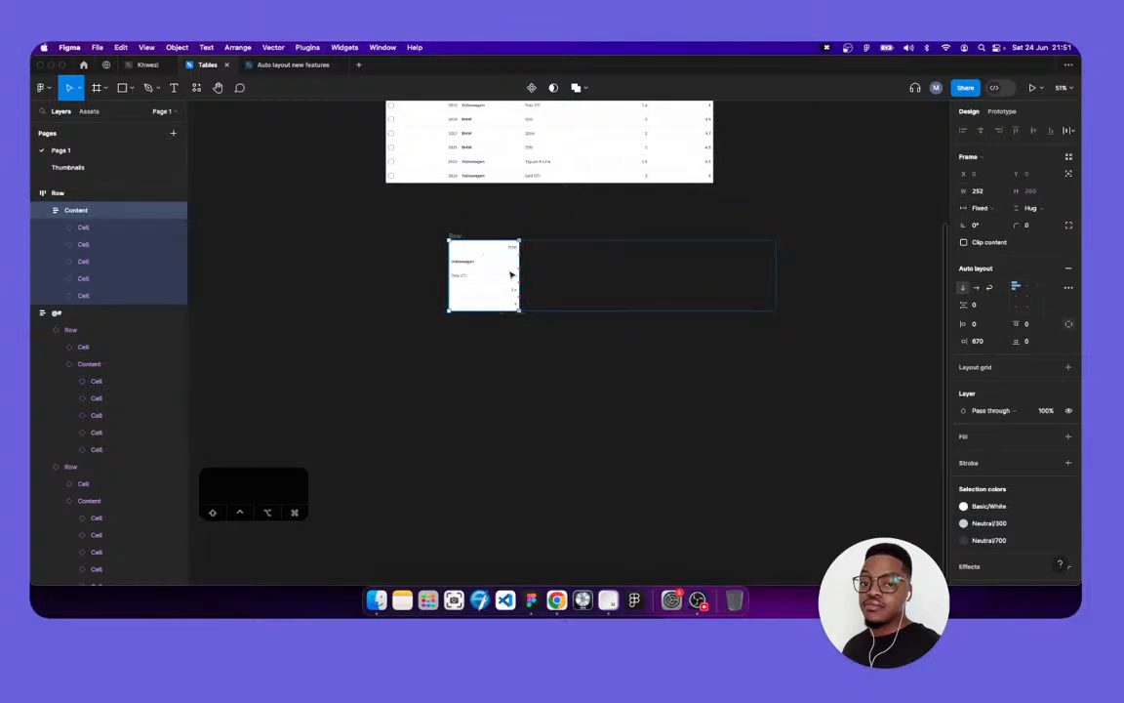
scroll(519, 265, up, 10)
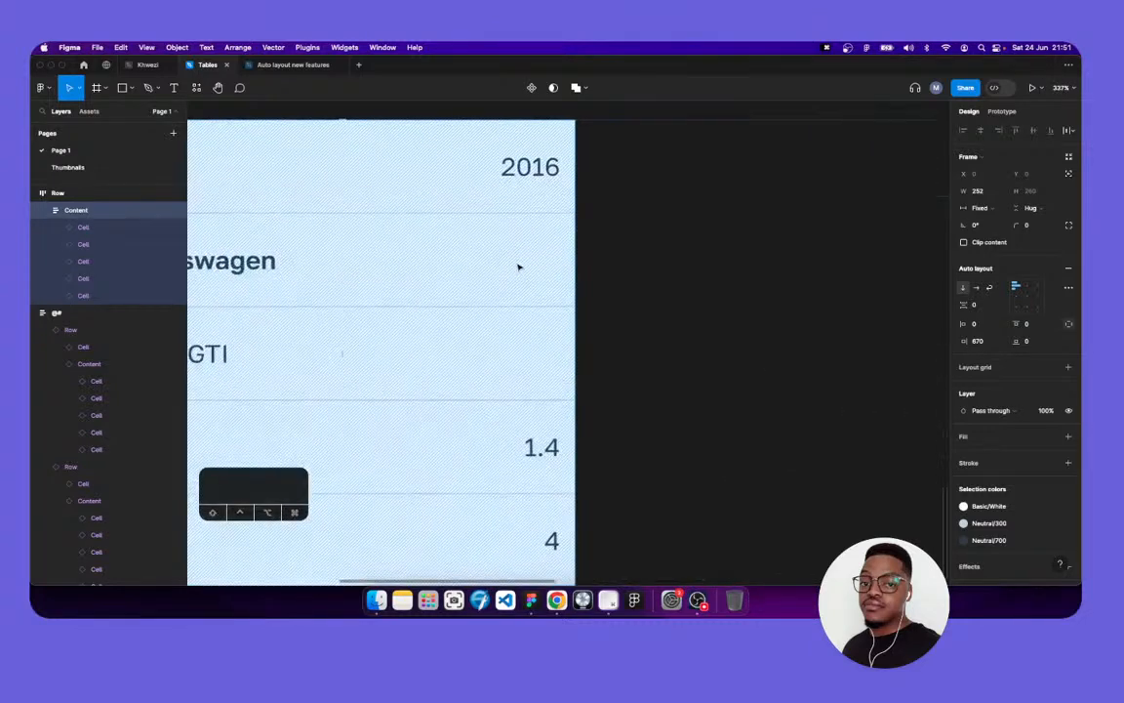
scroll(498, 256, down, 5)
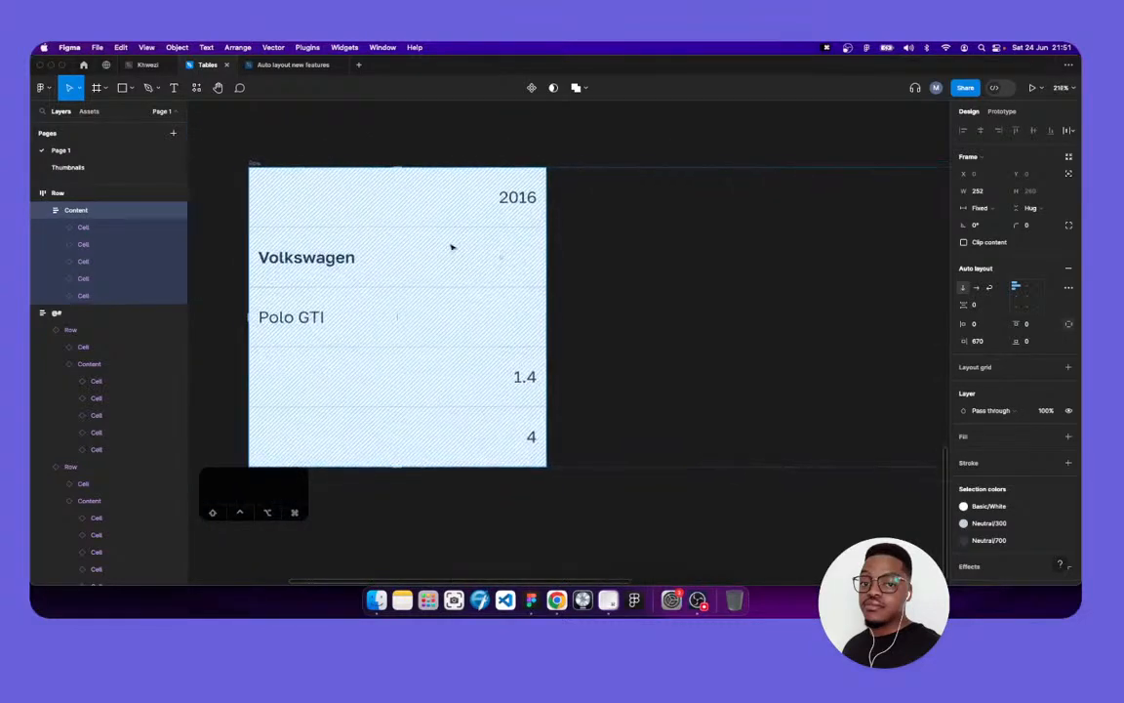
Inspect the stacked cells inside the Content frame one by one, including the Volkswagen, Polo GTI and lowest cells
click(397, 163)
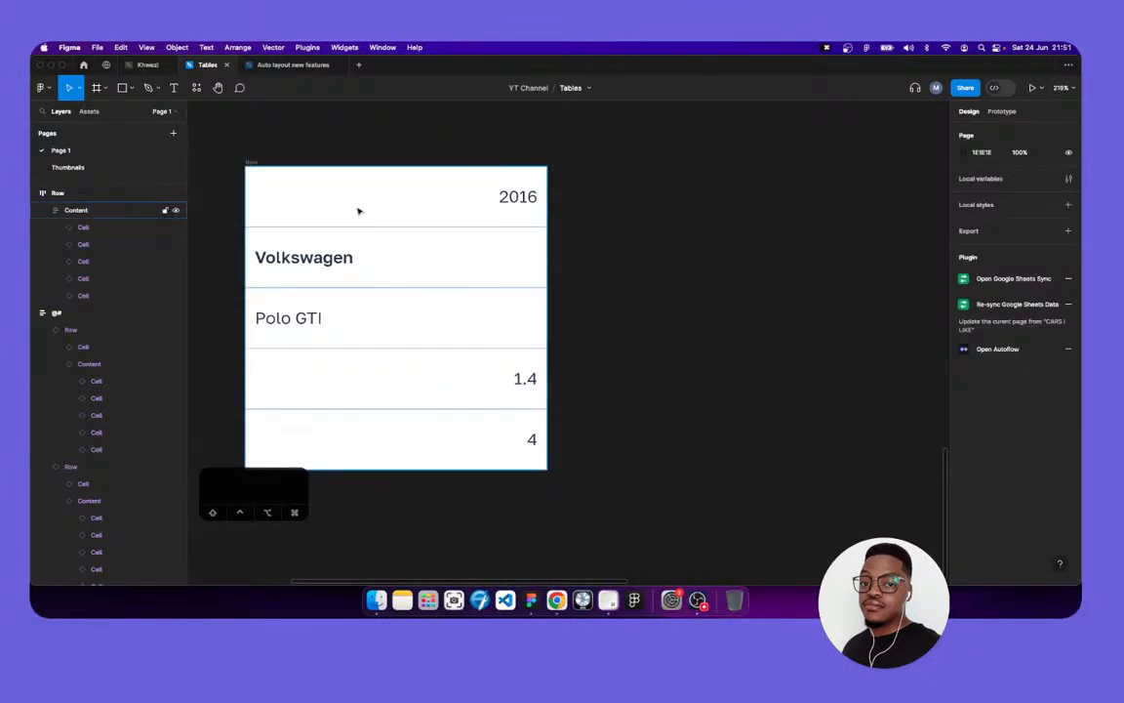
click(376, 251)
double_click(381, 276)
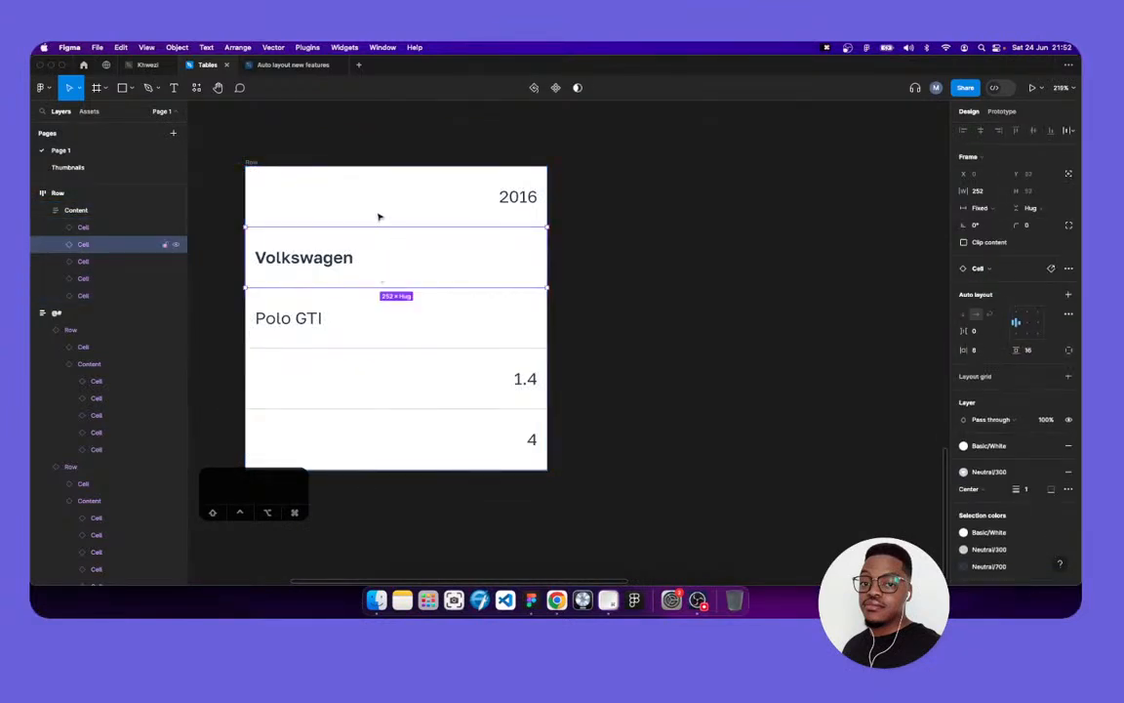
click(384, 288)
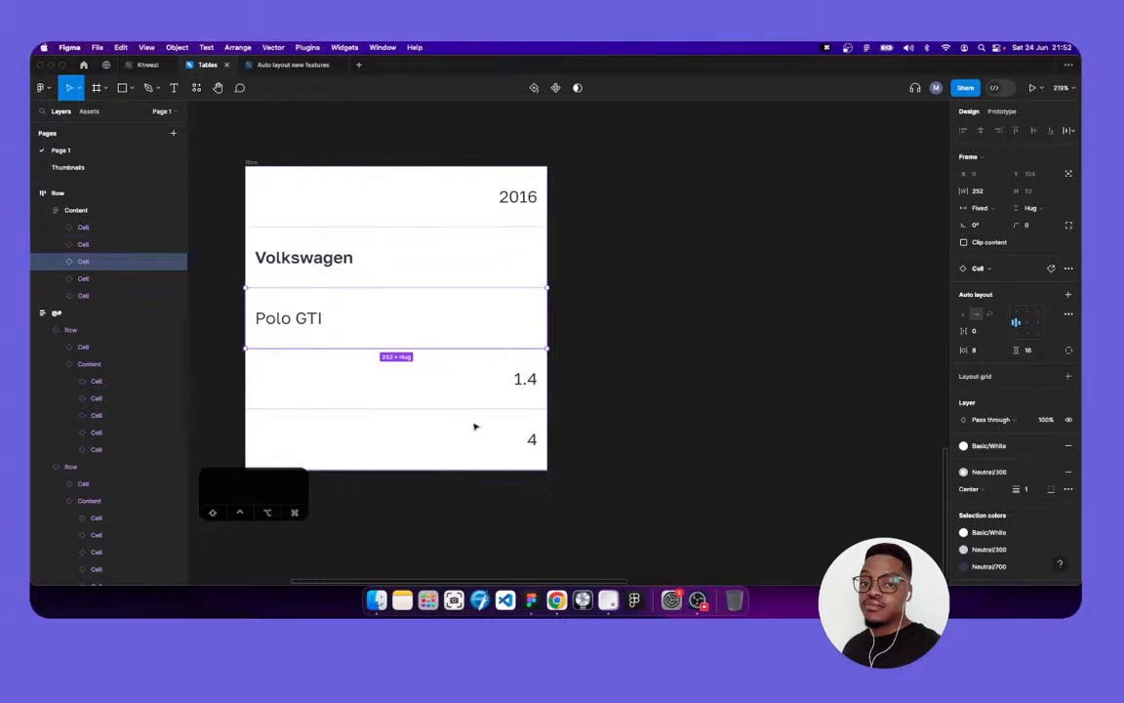
click(465, 395)
click(479, 437)
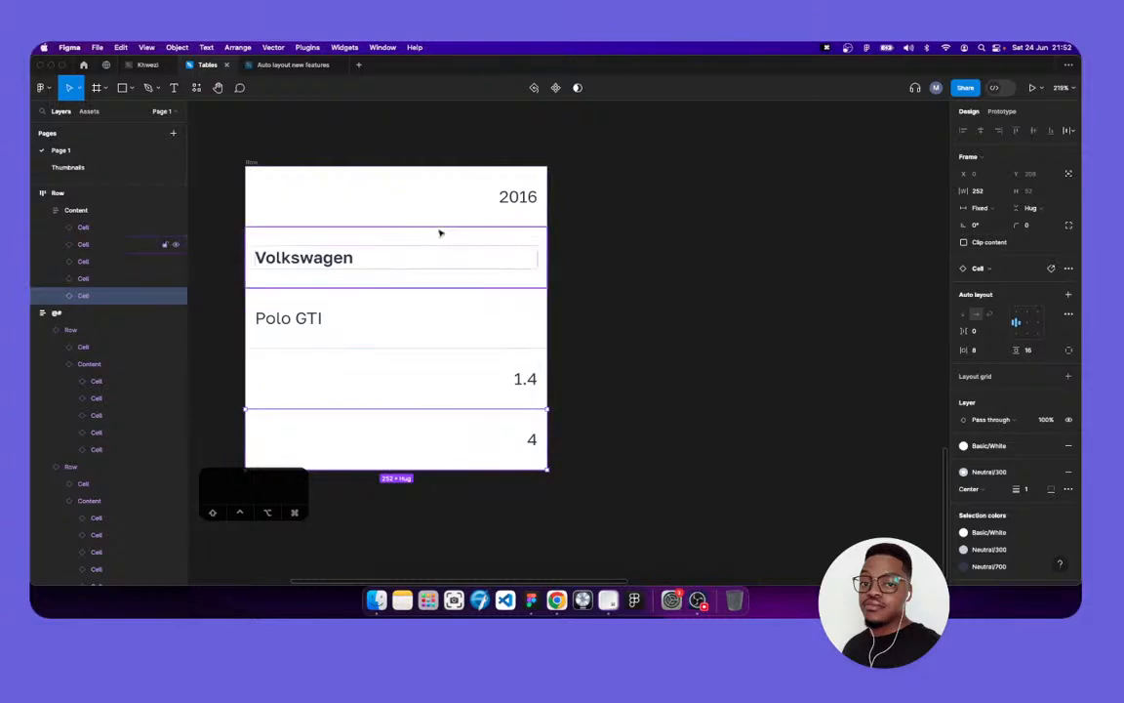
click(610, 170)
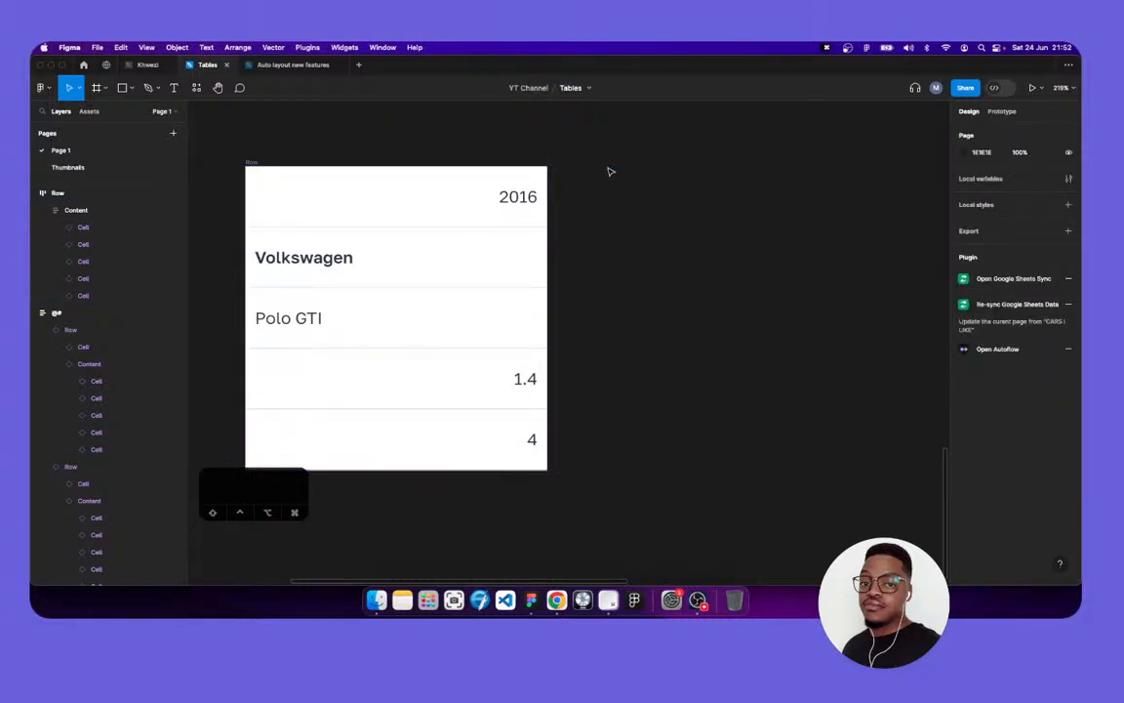
click(532, 171)
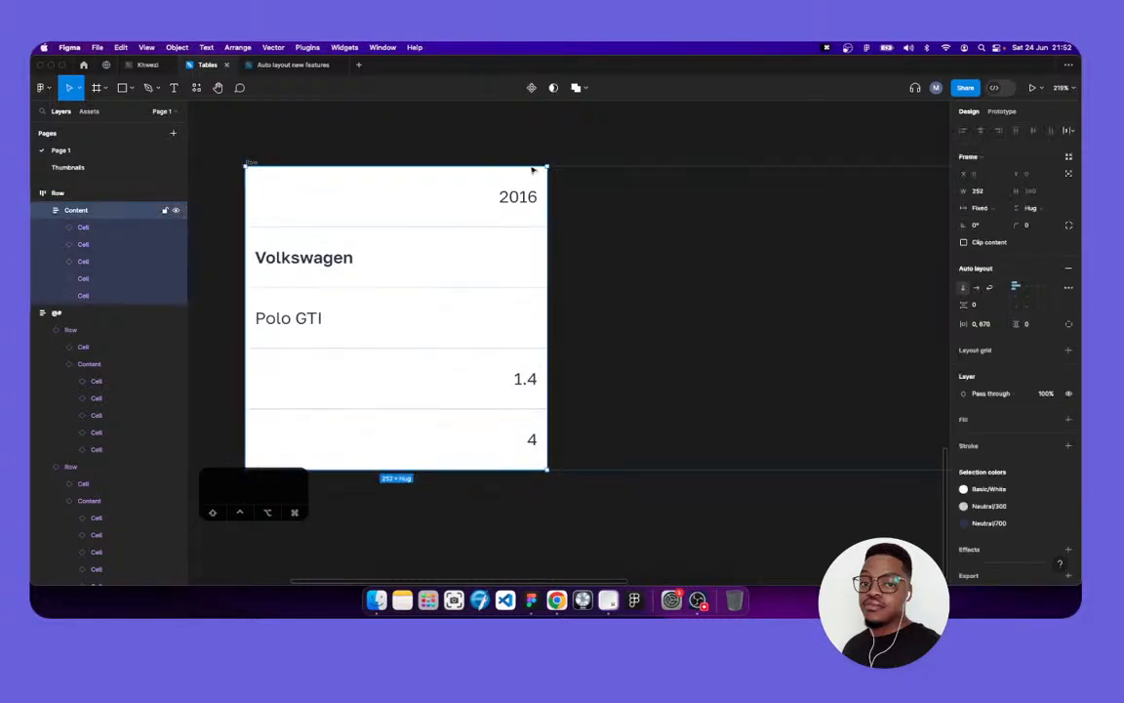
Set the widths of both the Content frame and its parent Row frame to hug contents
click(253, 163)
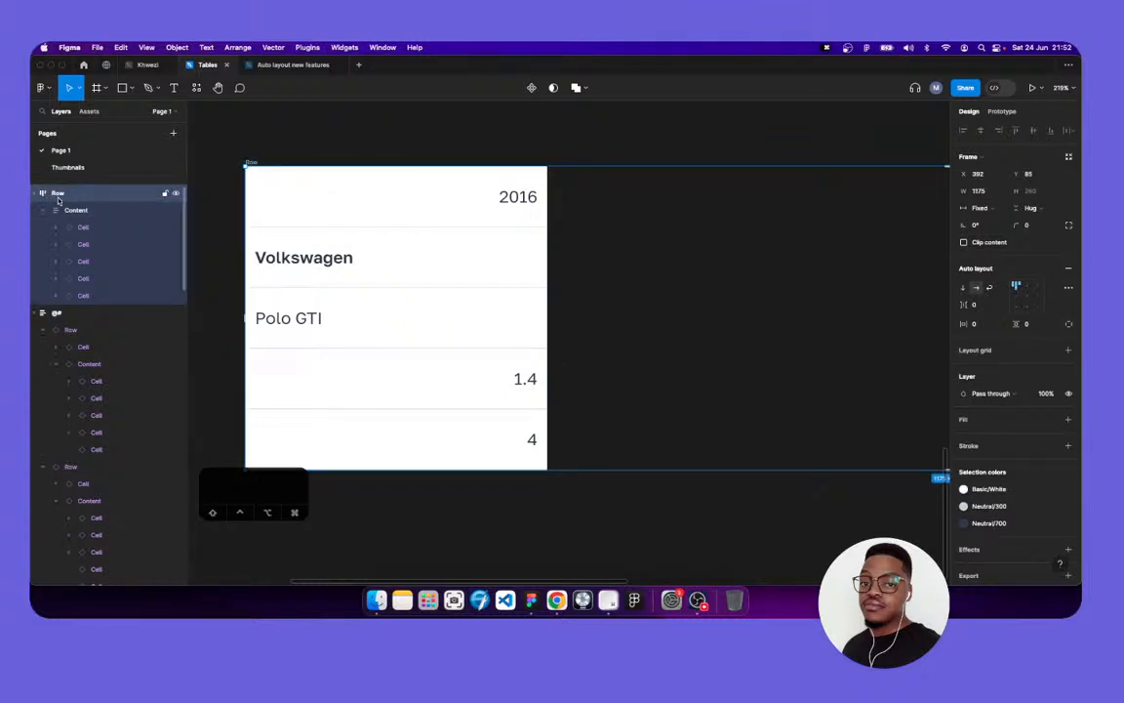
key(Return)
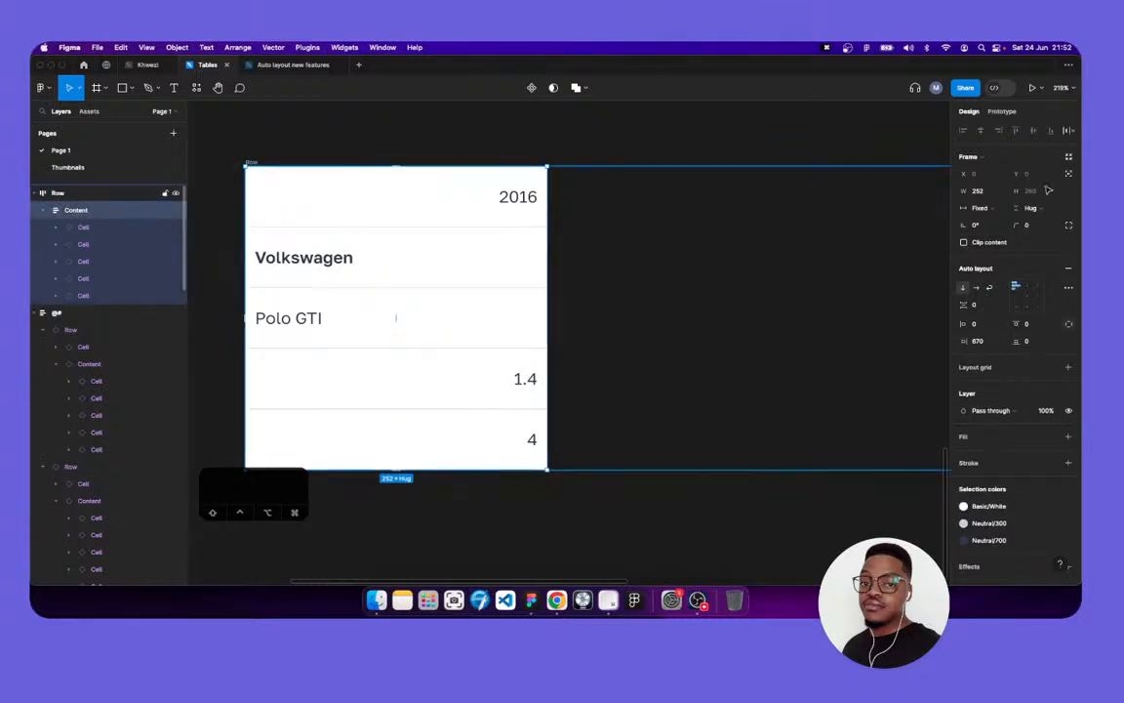
click(980, 208)
click(990, 221)
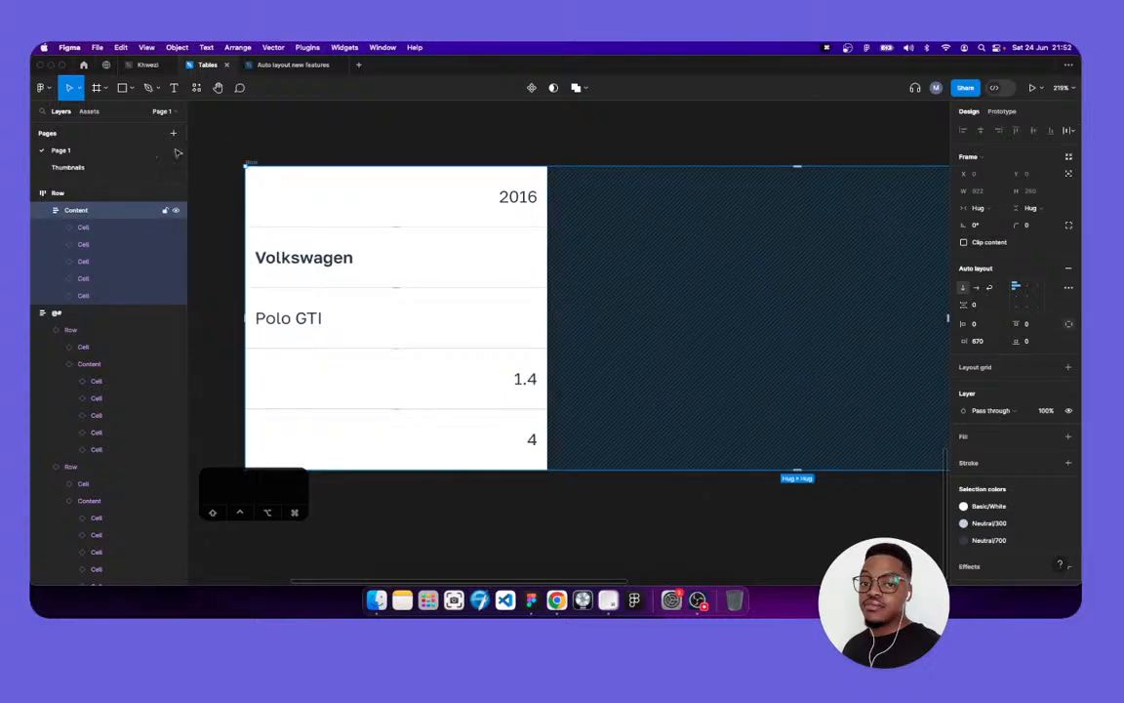
click(69, 192)
click(996, 211)
click(993, 221)
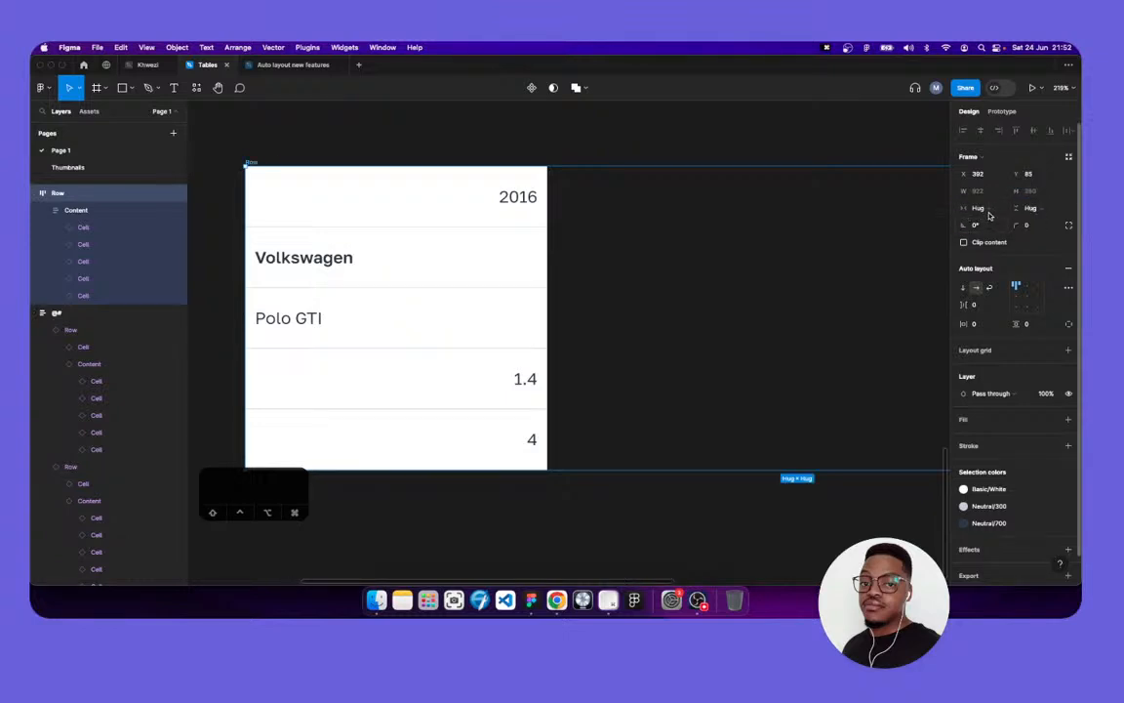
Check the Content frame's width limits and remove the minimum and maximum width limits from all five of its cells
click(96, 211)
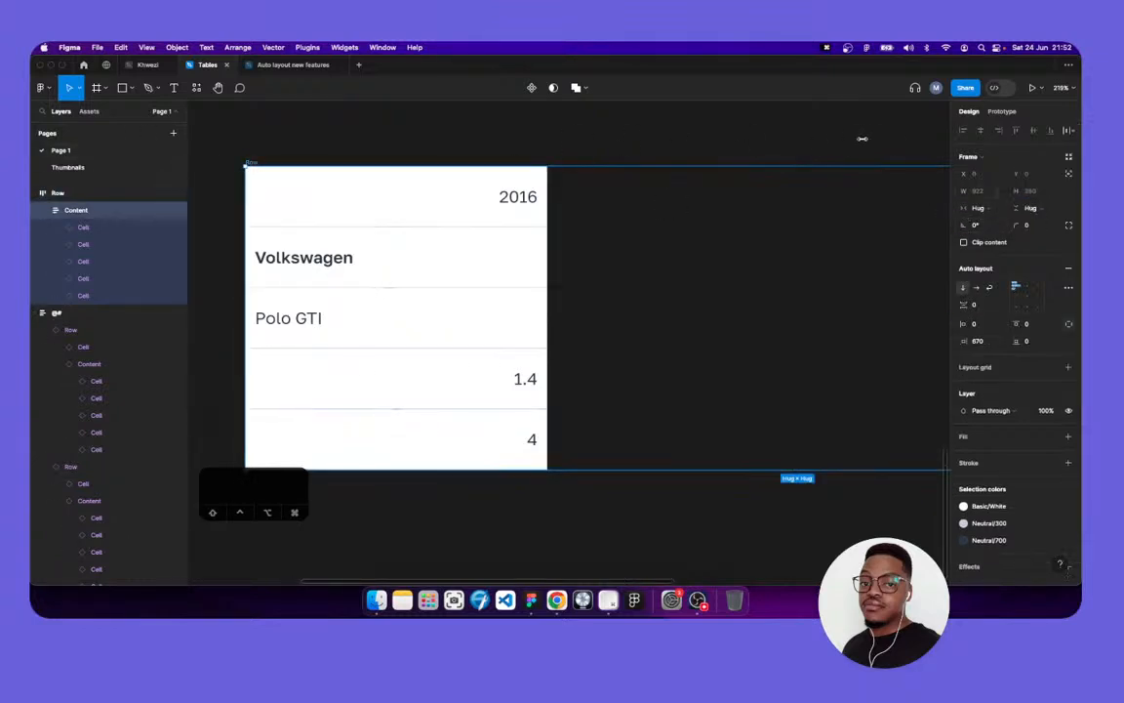
click(1000, 192)
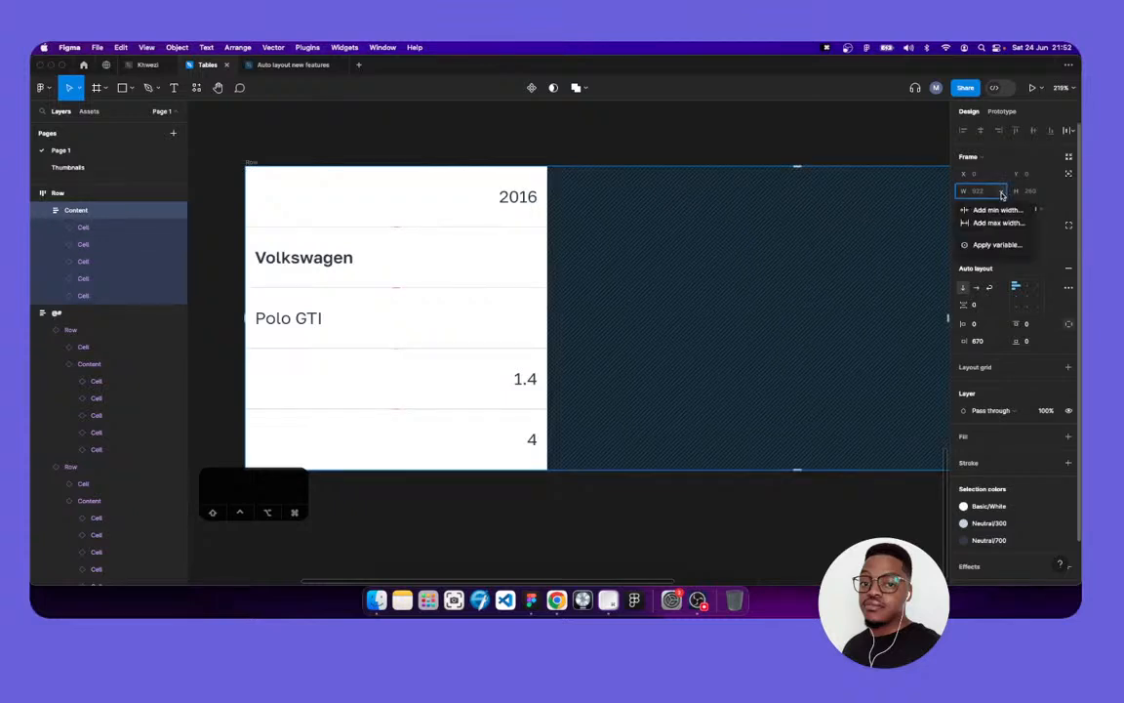
click(906, 193)
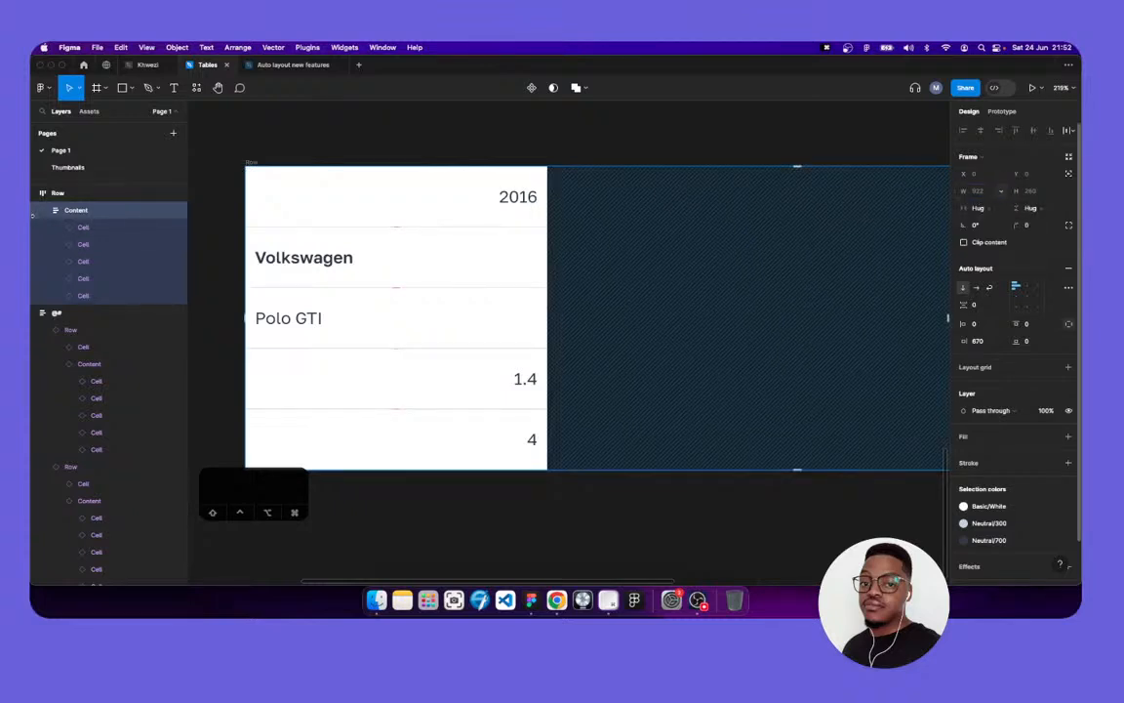
click(84, 228)
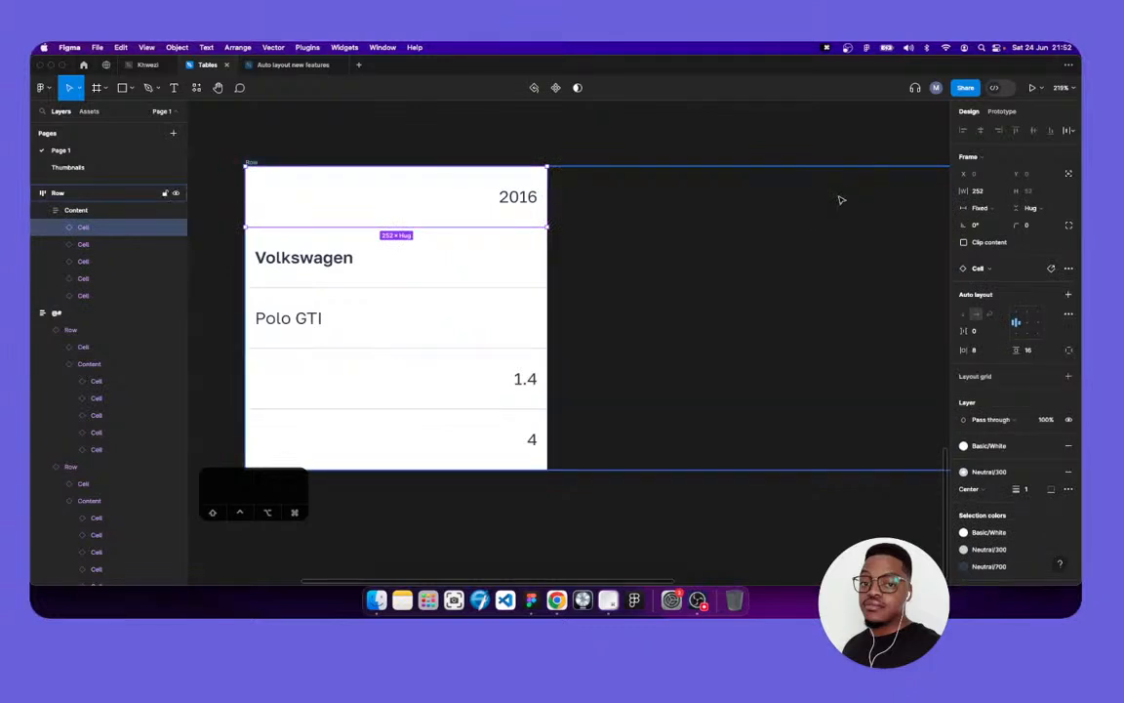
key(super+a)
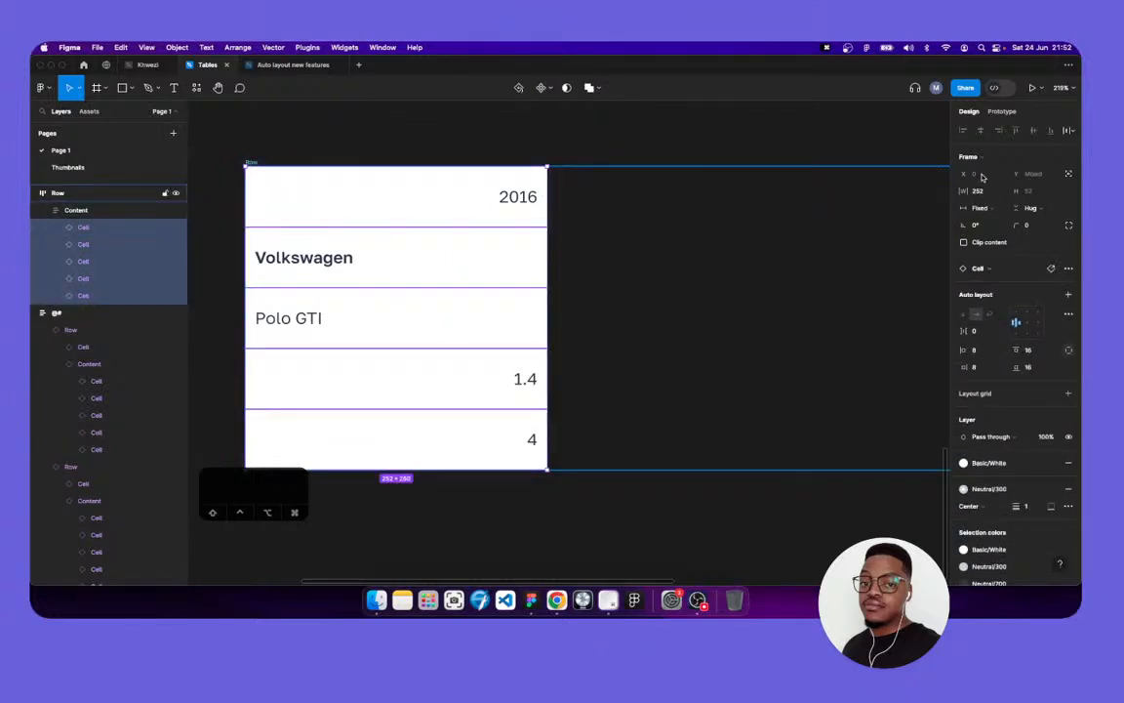
click(1000, 193)
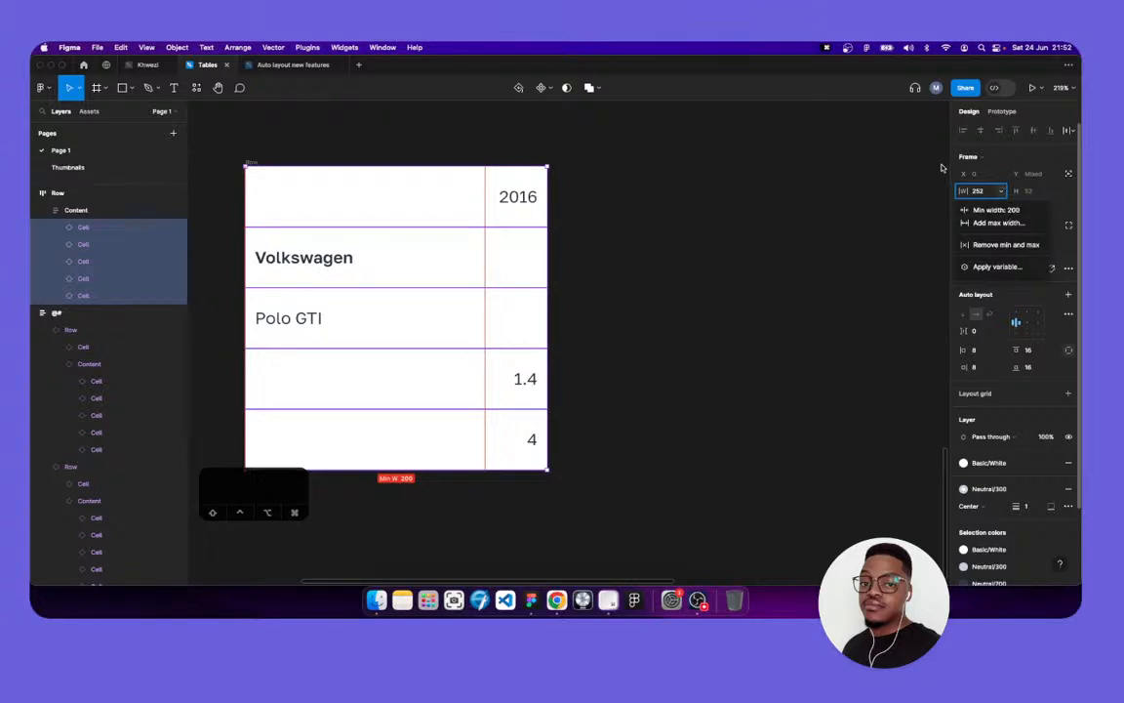
key(Escape)
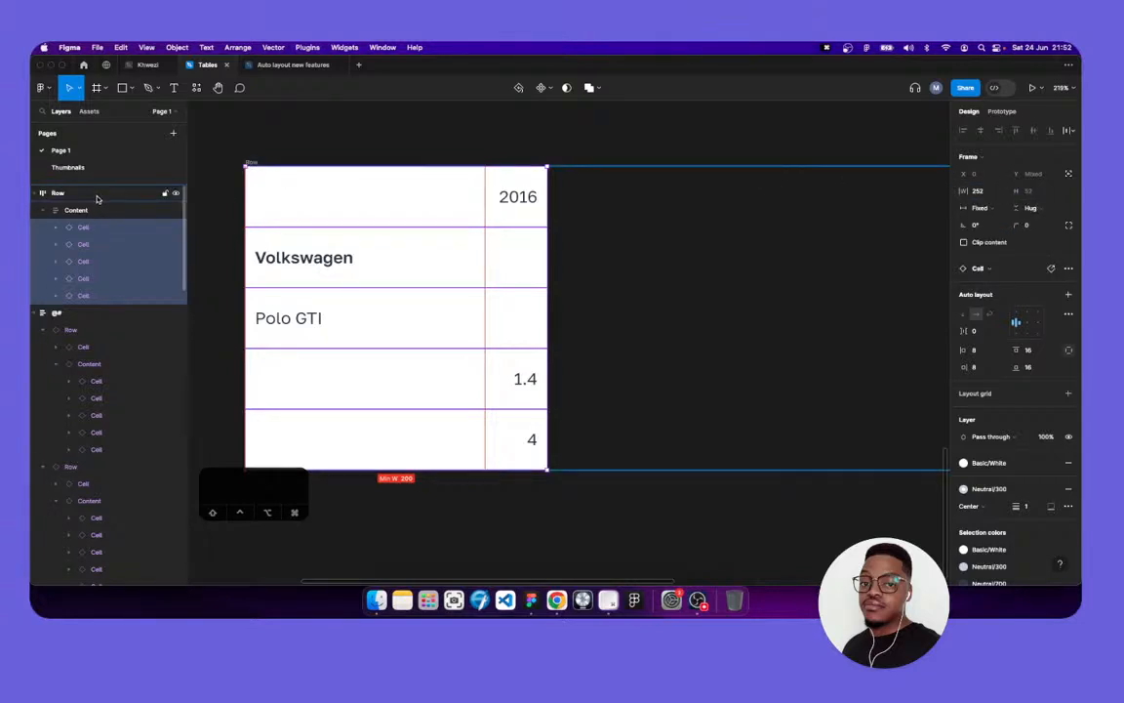
click(1002, 194)
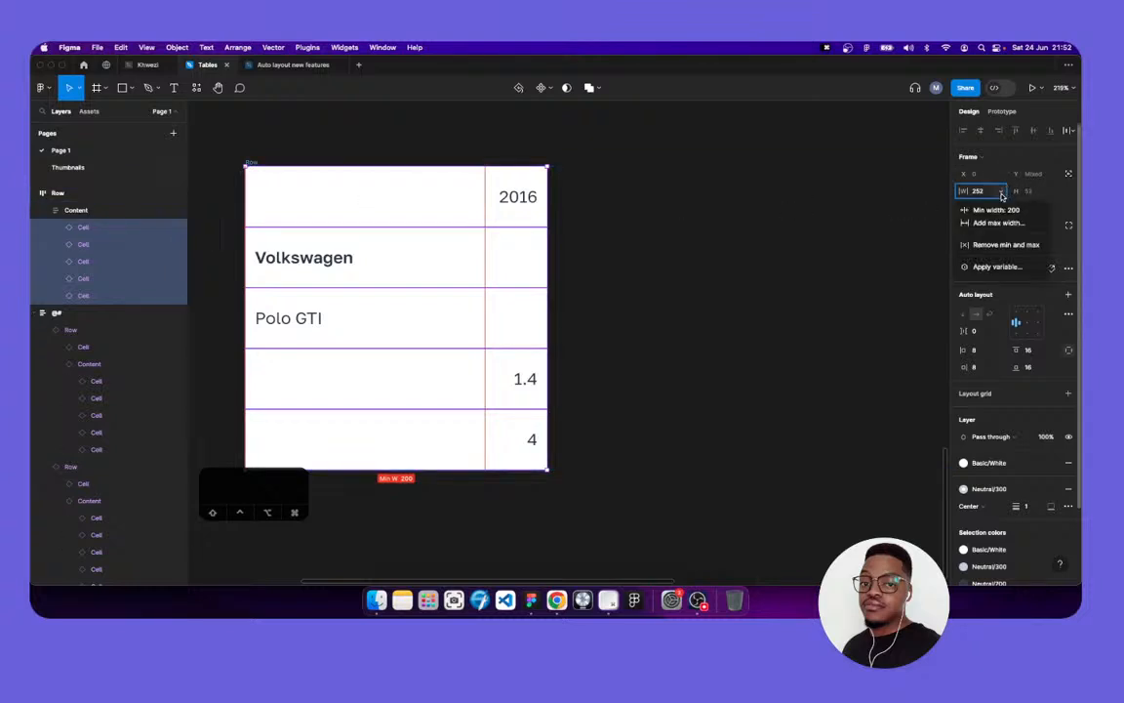
click(1006, 245)
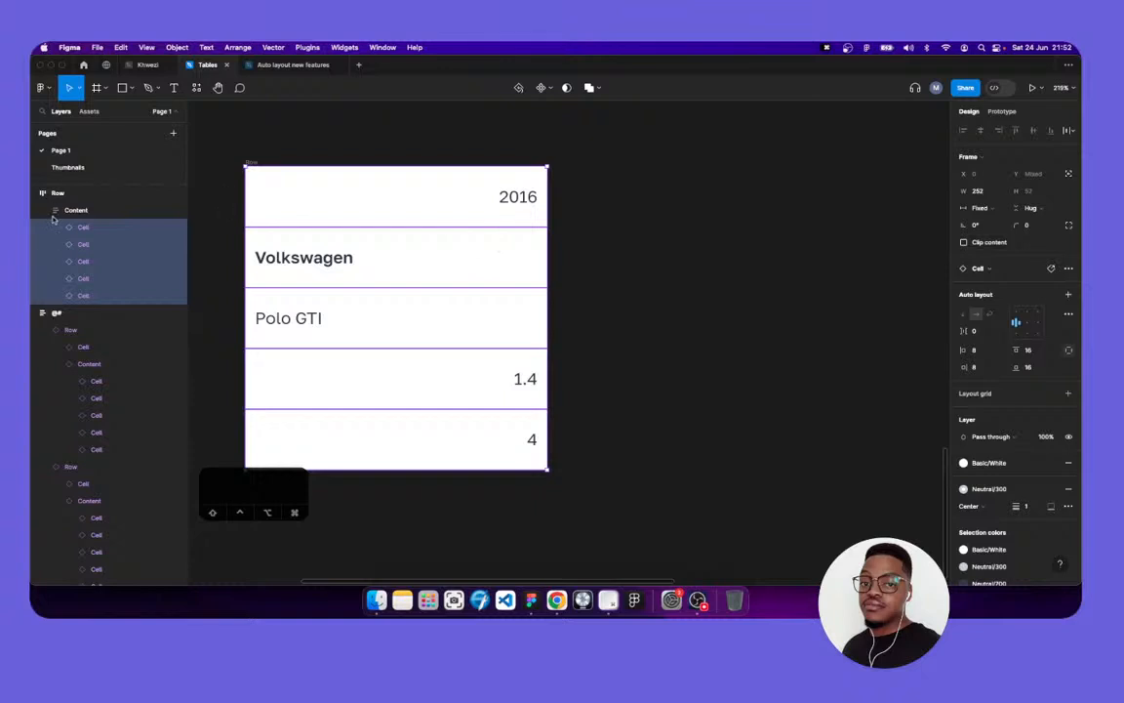
click(75, 194)
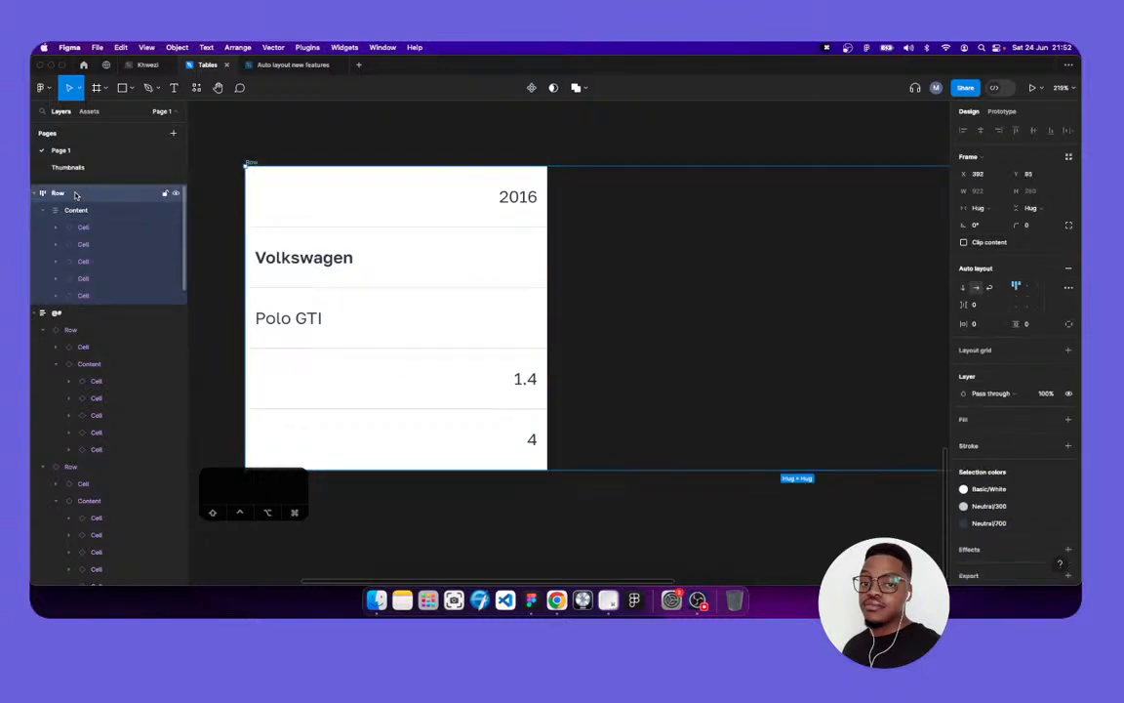
Ungroup the outer Row frame around the stacked cells, leaving only the Content frame
click(76, 208)
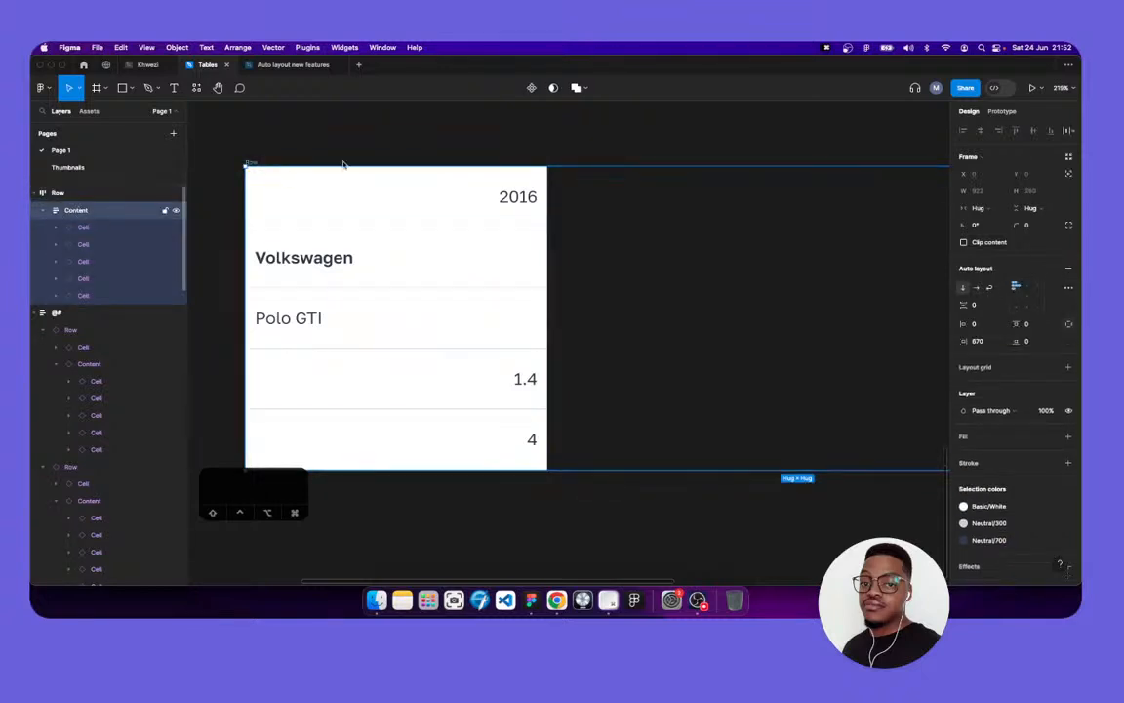
click(420, 150)
scroll(468, 187, down, 10)
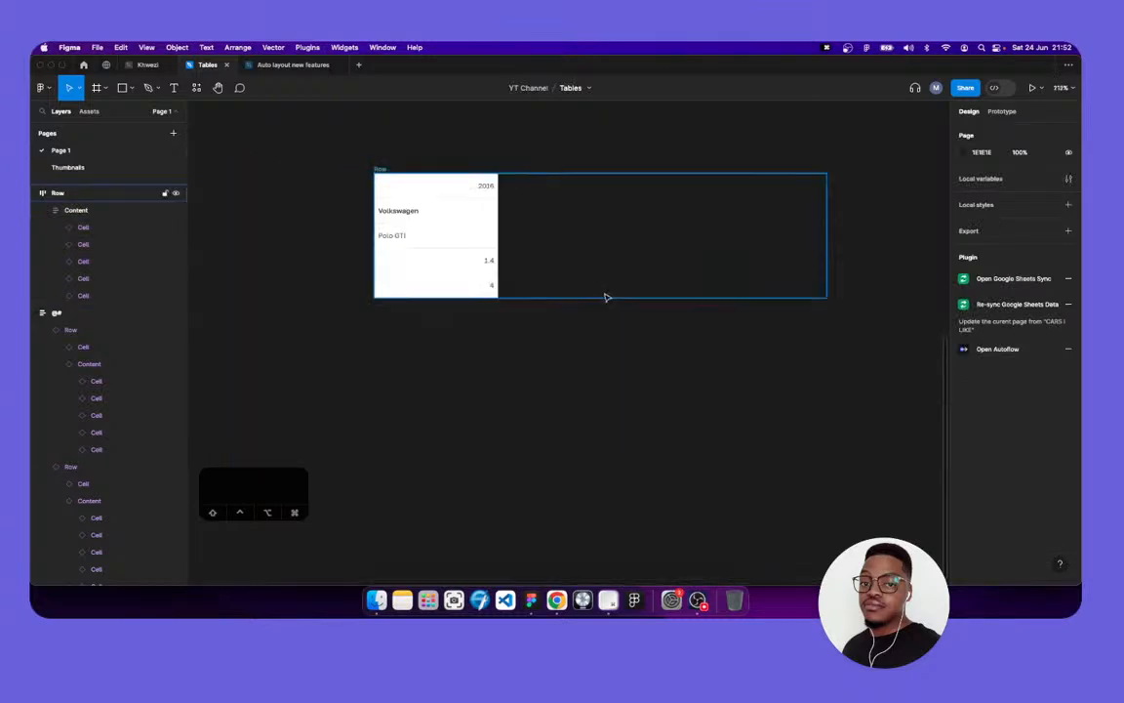
scroll(556, 263, down, 5)
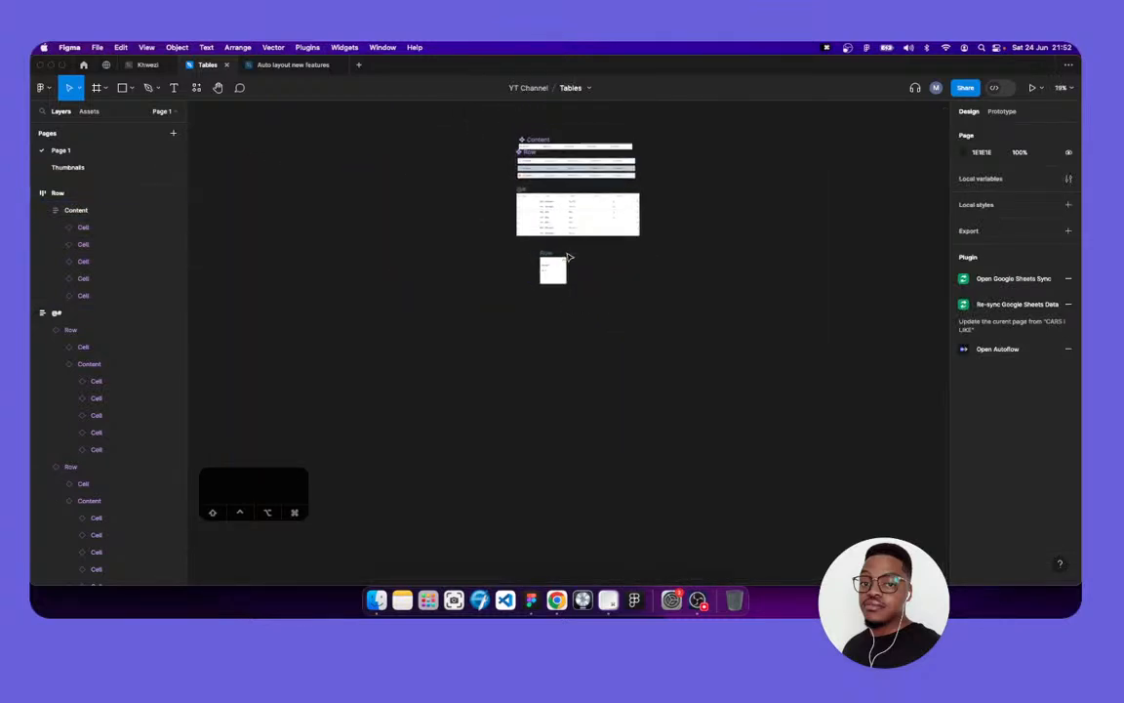
scroll(579, 257, up, 3)
click(43, 193)
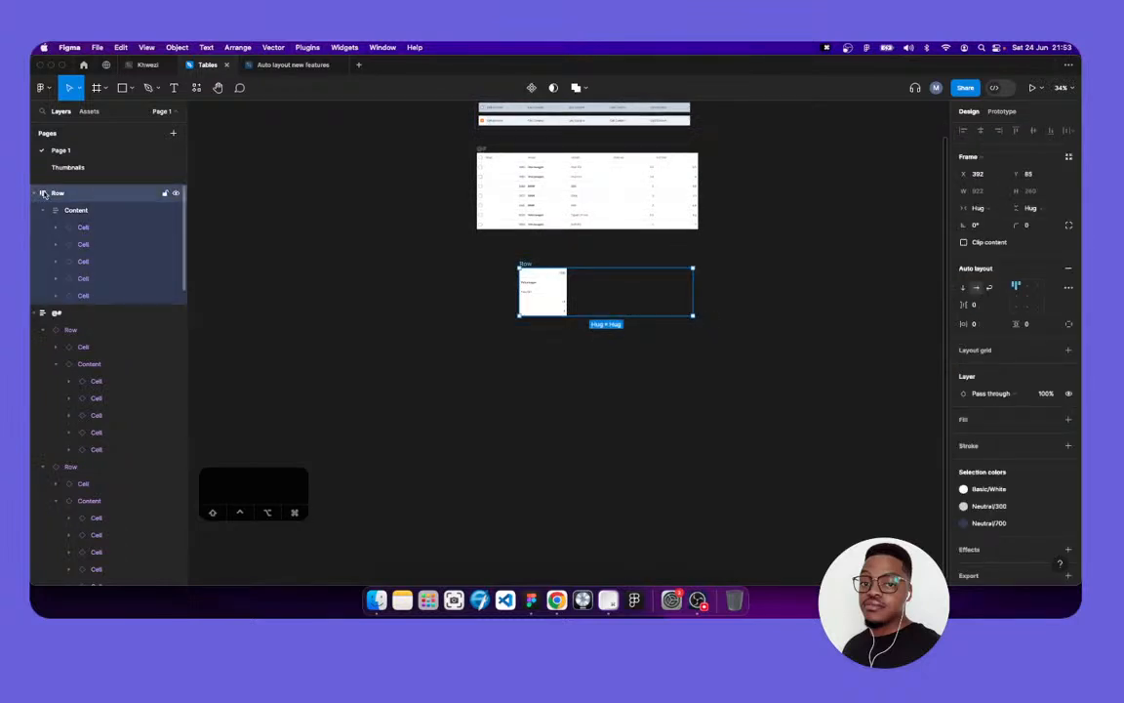
key(super+shift+g)
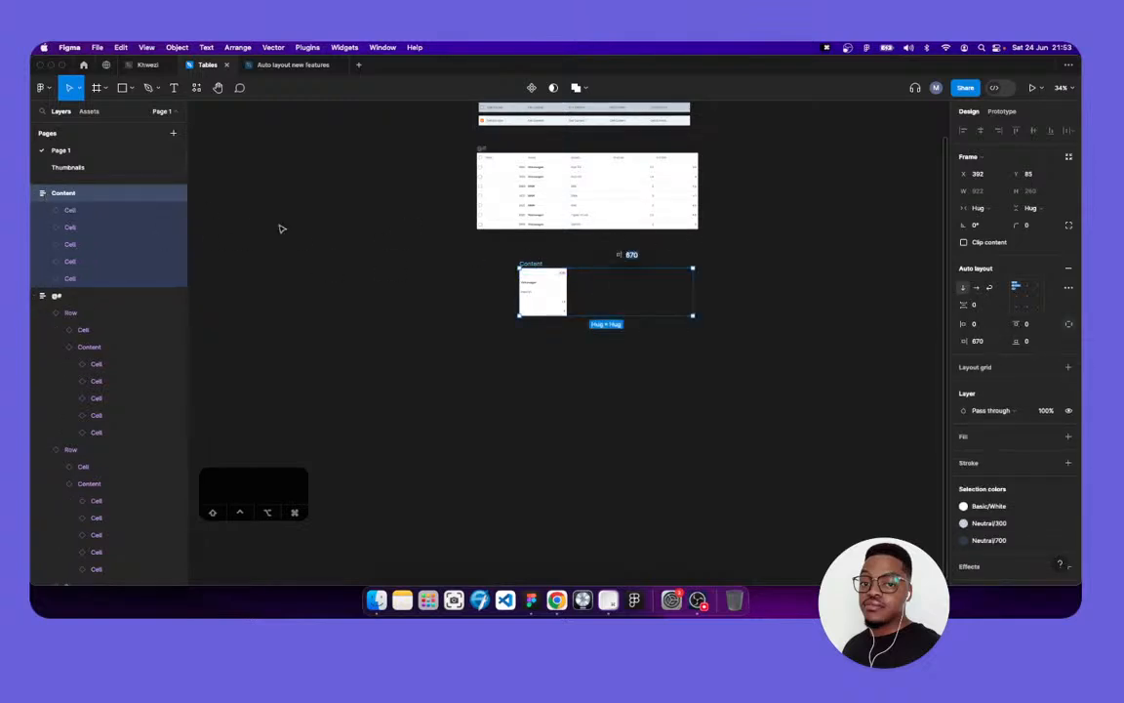
click(321, 339)
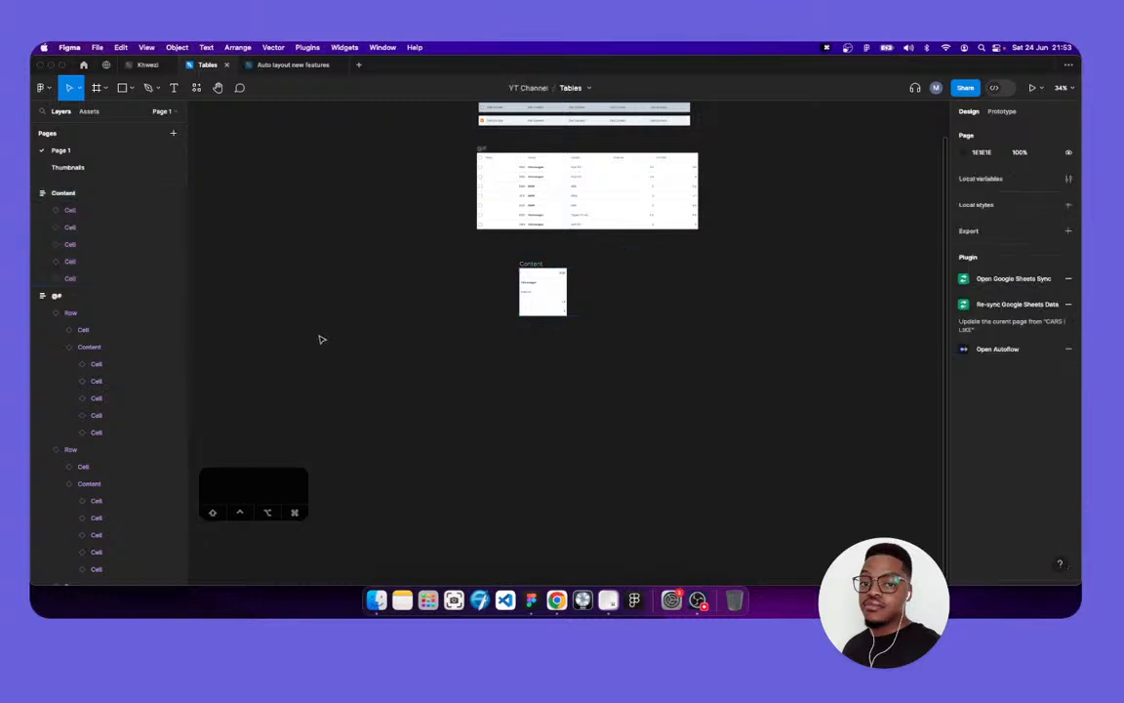
Set the Content frame's right padding to 0 so it fits its stacked cells
click(534, 265)
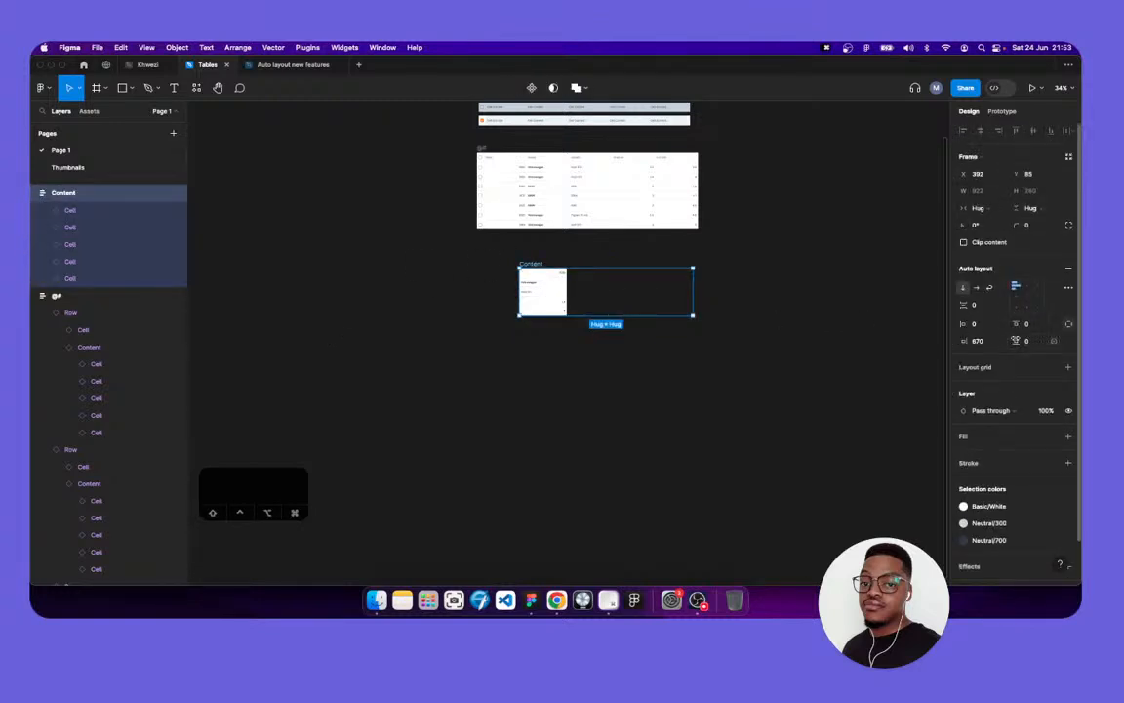
click(981, 342)
text(0)
key(Tab)
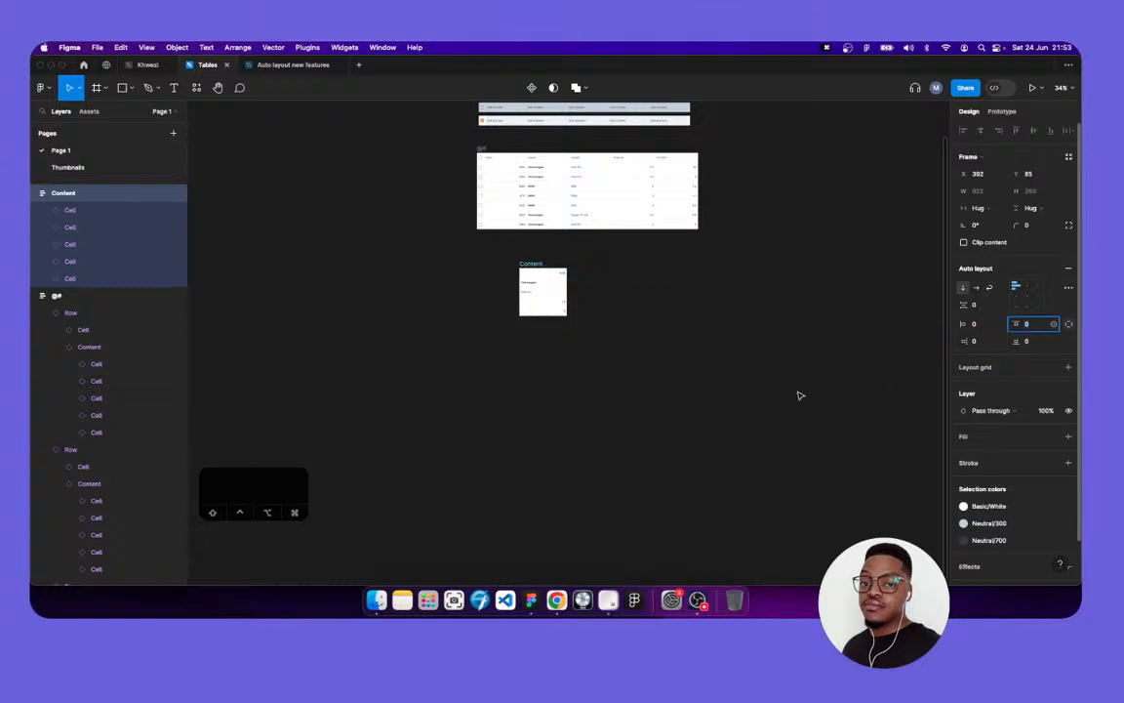
Check the Strong and Number properties of the cell contents in the Volkswagen and Polo GTI cells
key(shift+2)
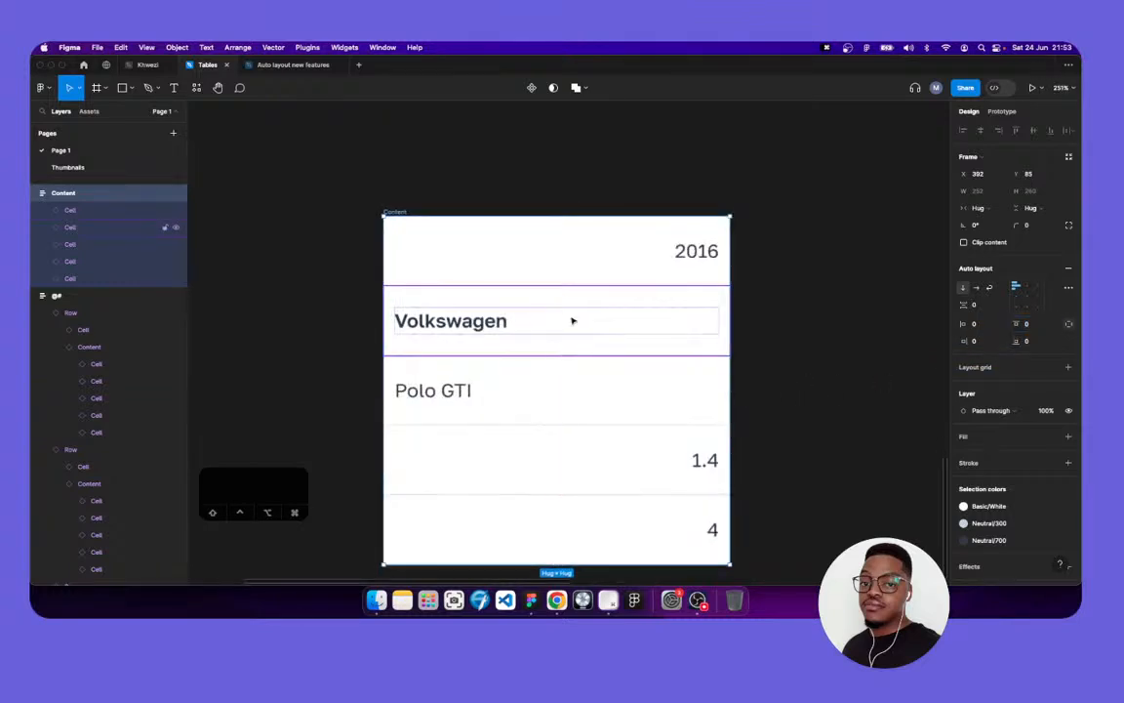
click(573, 327)
shift+click(586, 405)
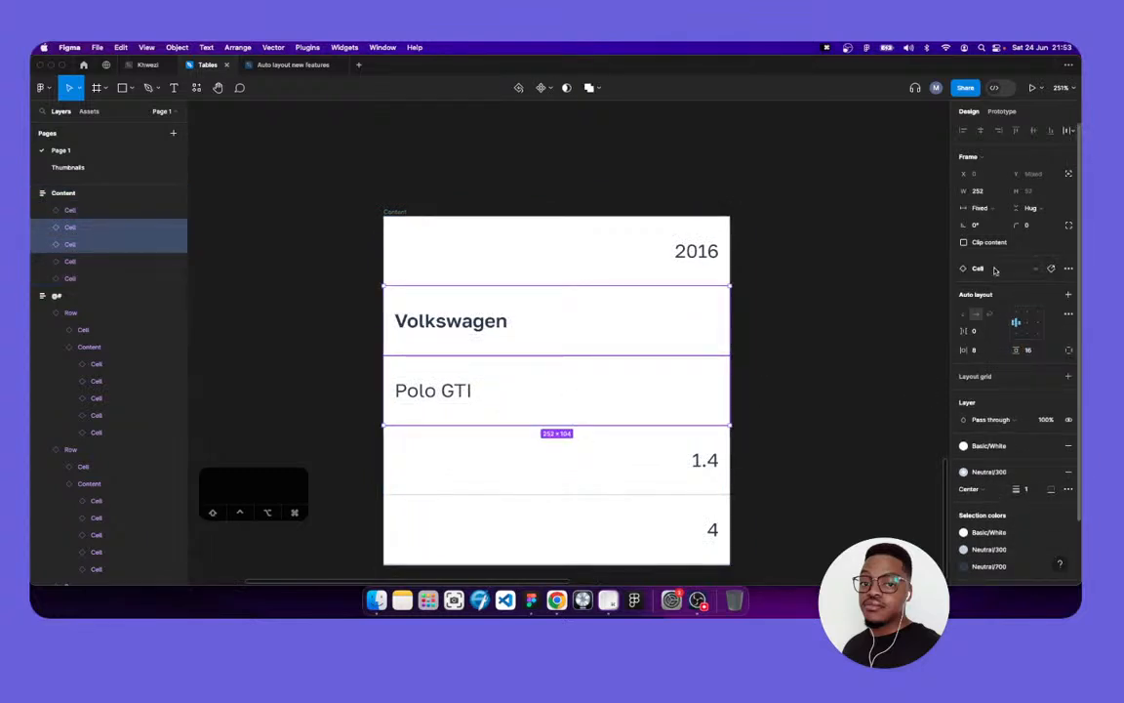
key(Return)
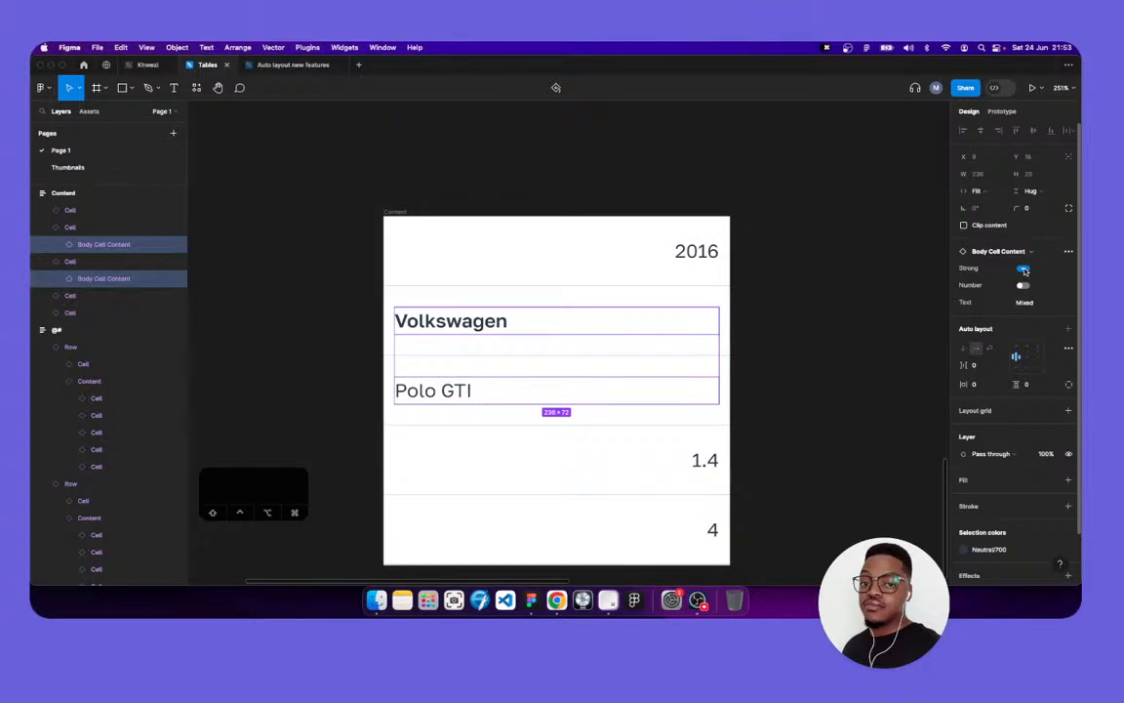
Turn off the Number property for the contents of the 2016, 1.4 and 4 cells to align them left
click(625, 244)
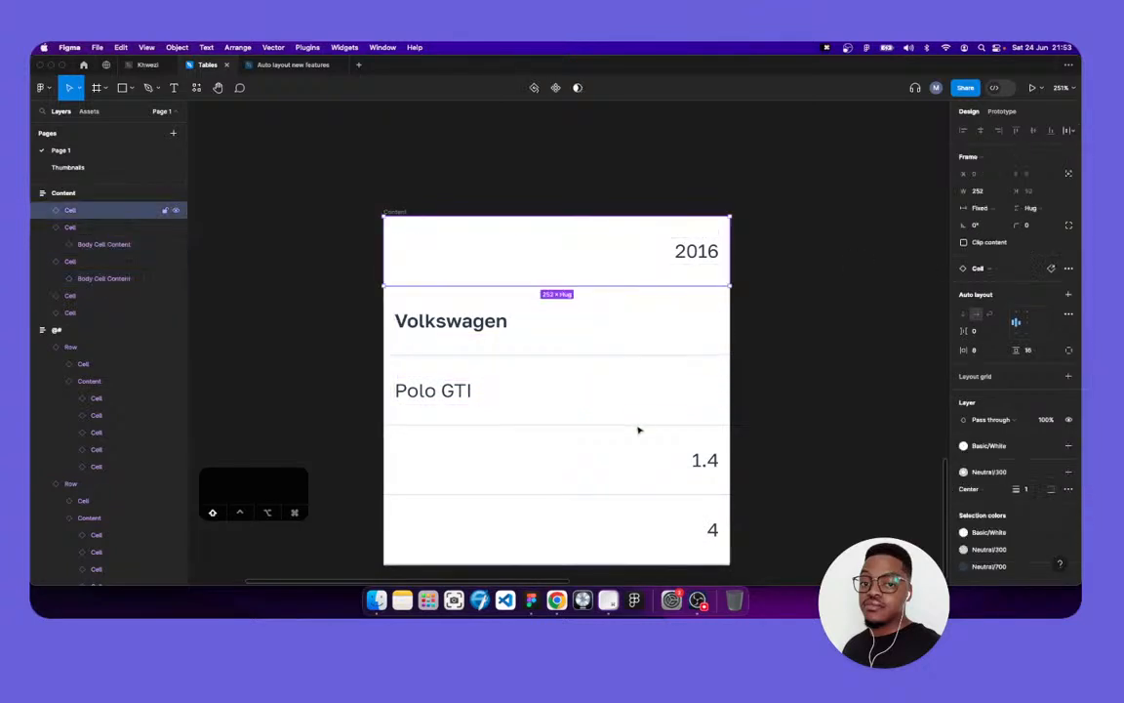
shift+click(642, 453)
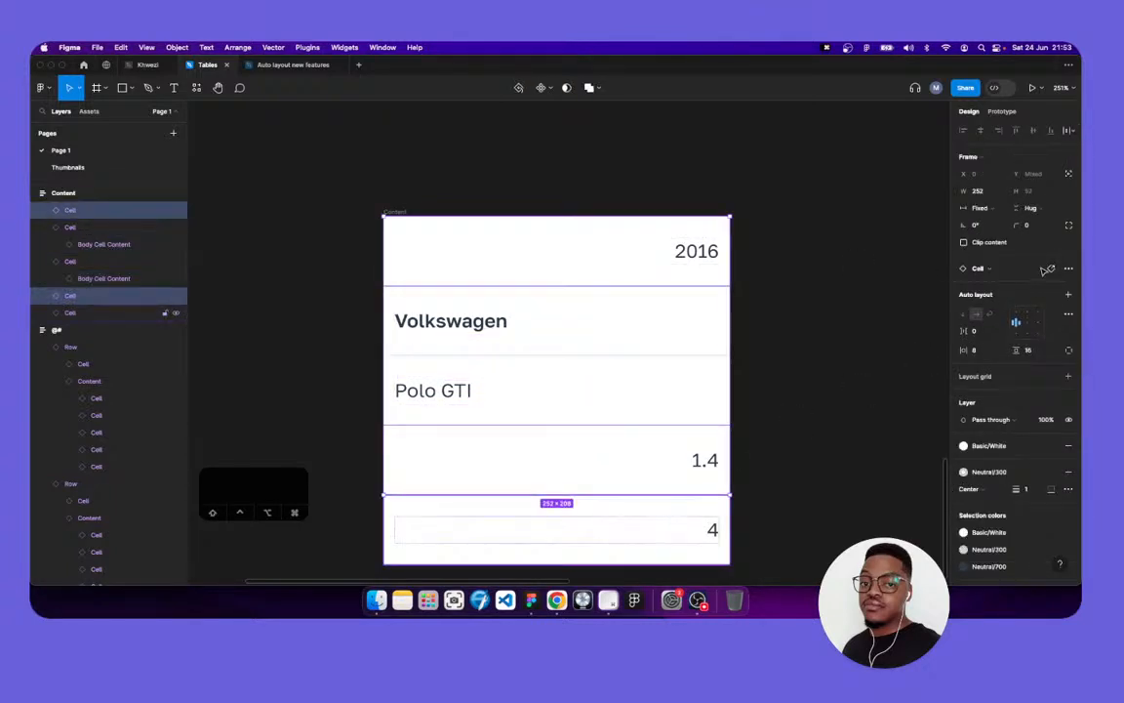
shift+click(662, 516)
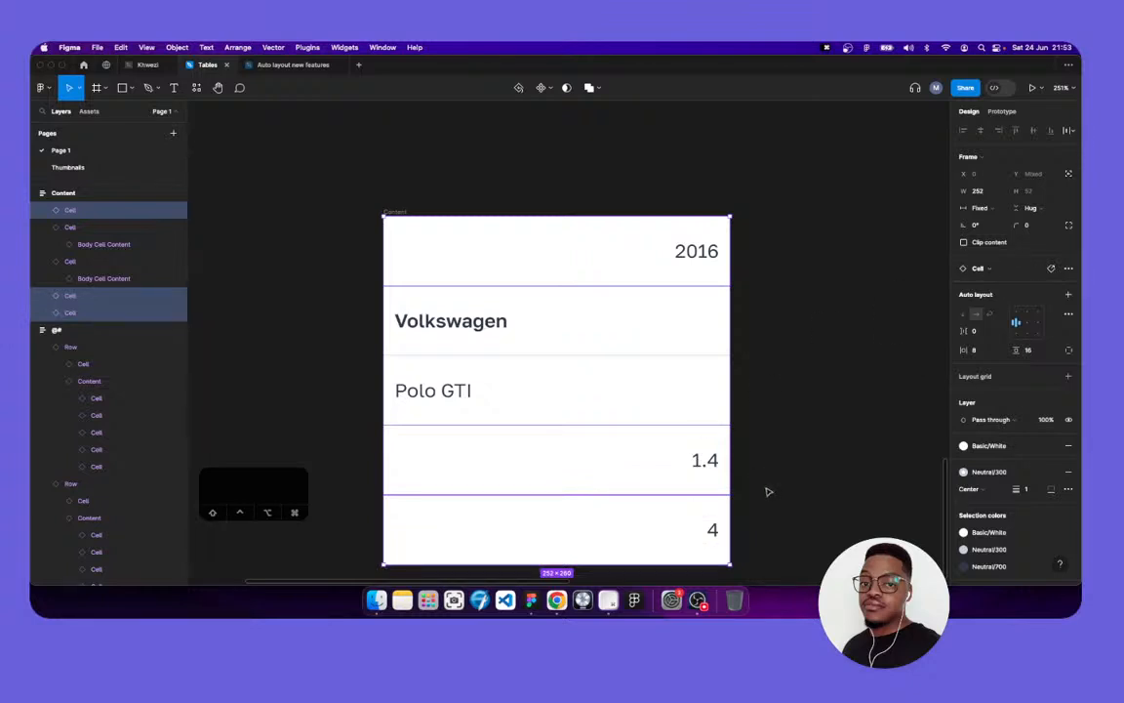
key(Return)
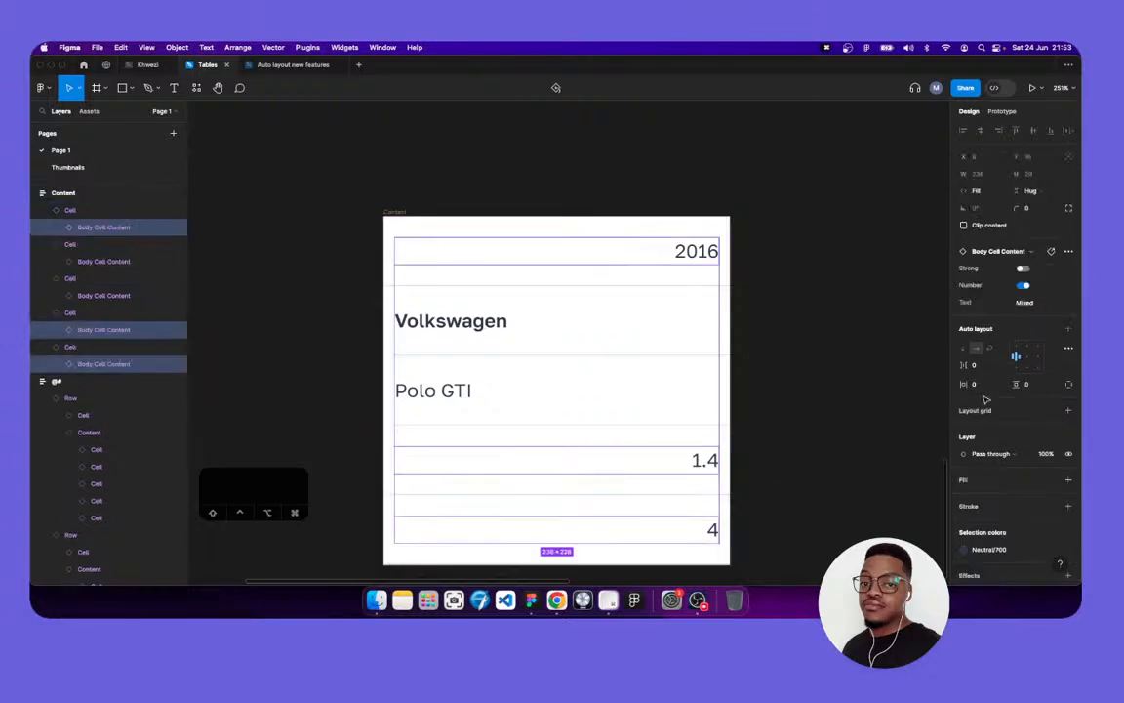
click(1023, 284)
click(774, 291)
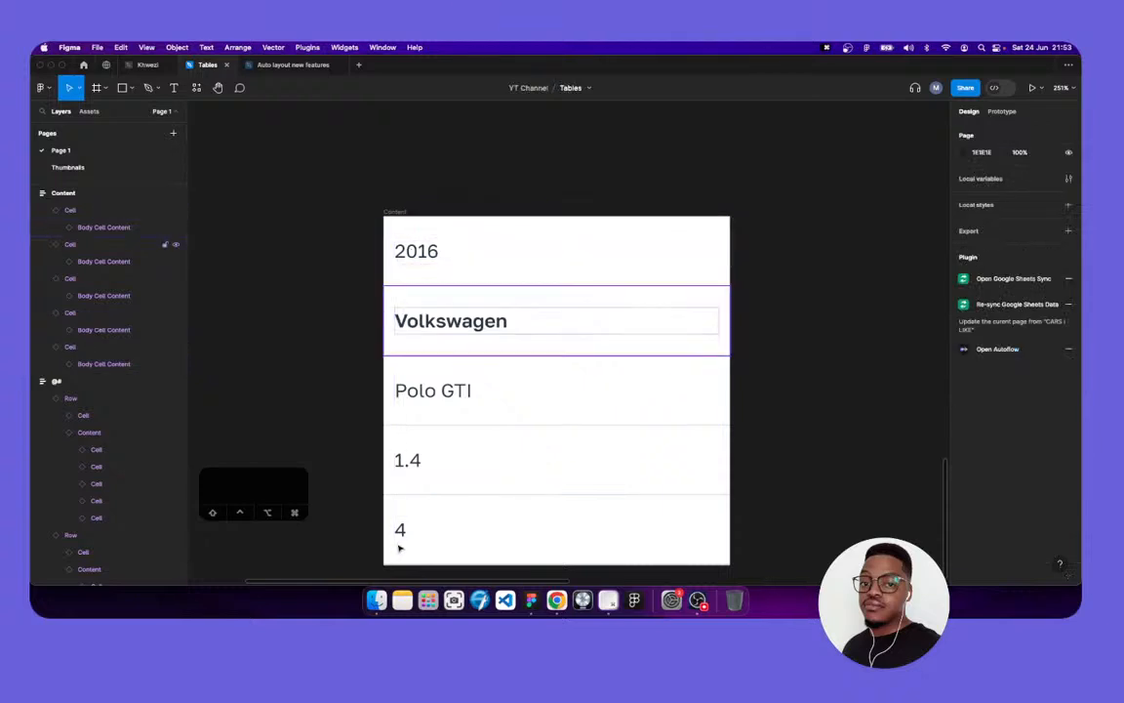
Inspect the 2016 cell's content properties and the Content frame, and compare the stacked layout with the full table above
scroll(436, 284, left, 5)
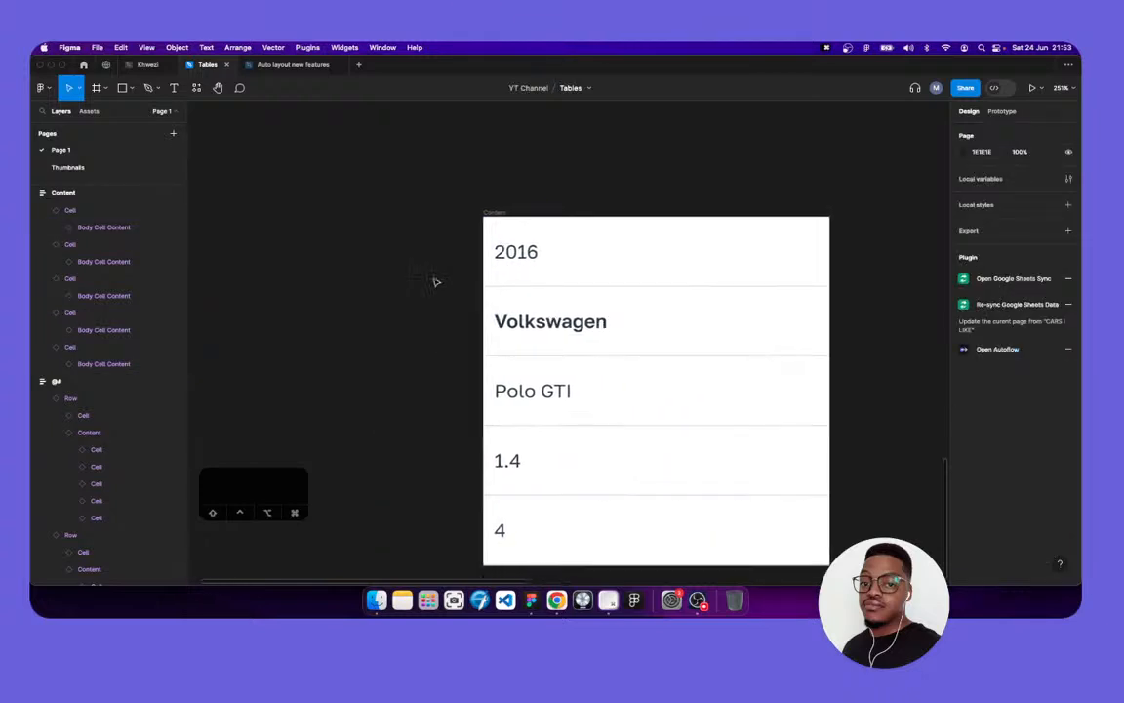
click(552, 256)
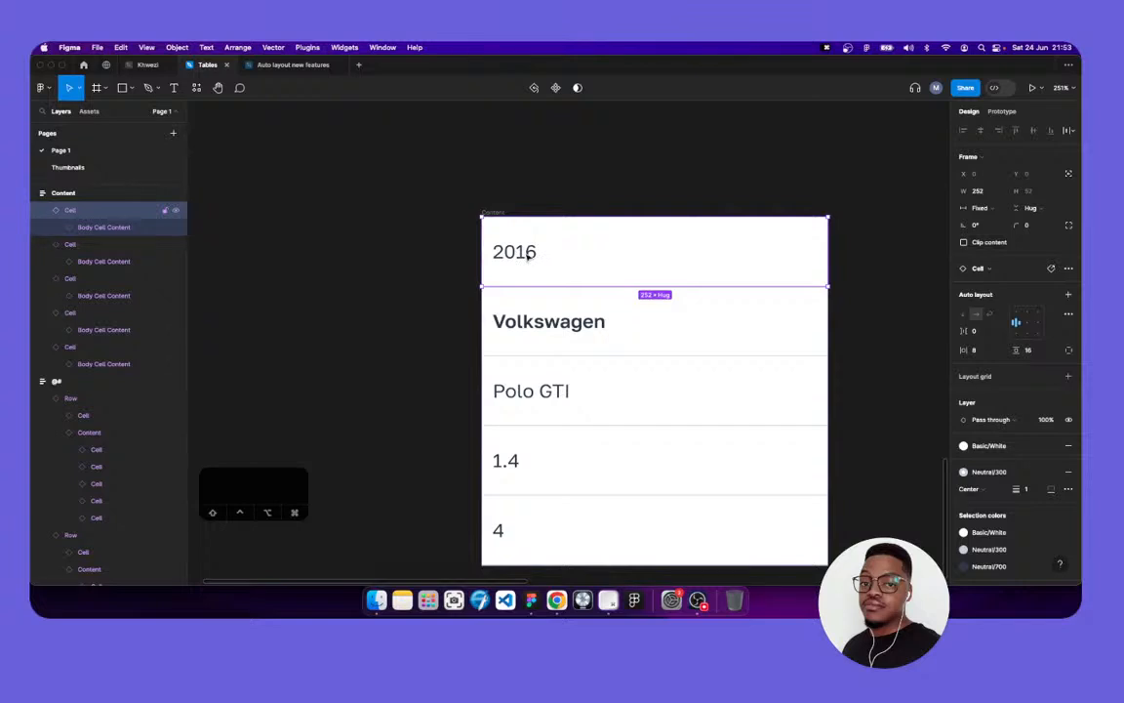
click(528, 256)
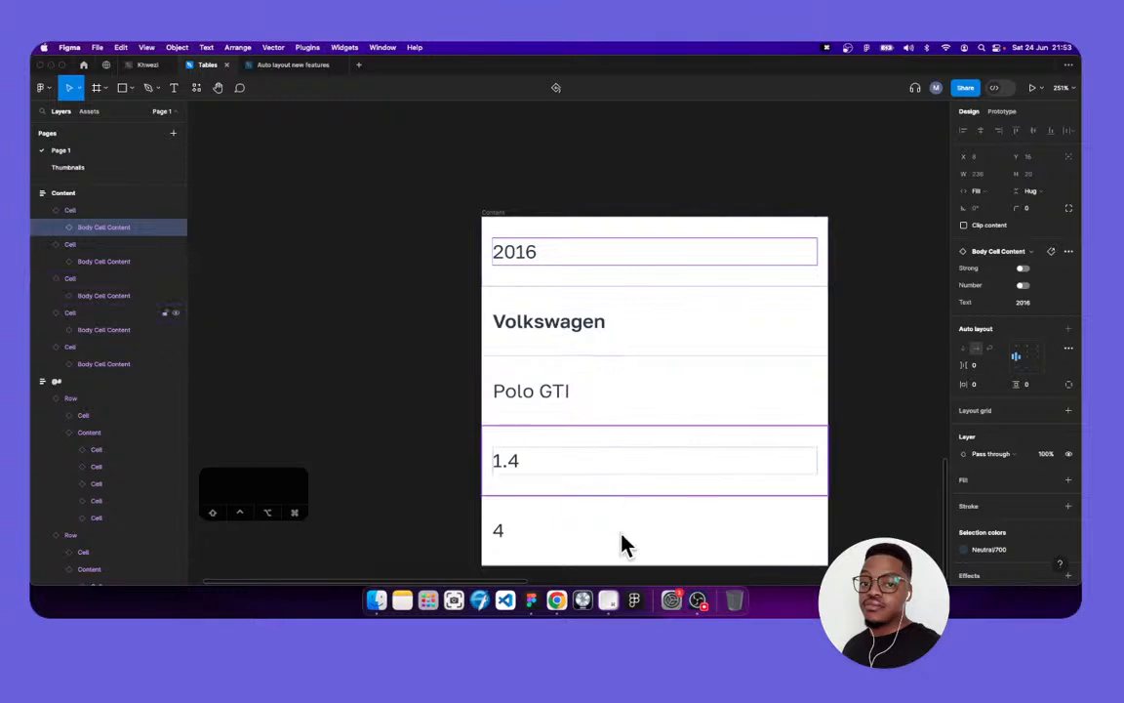
scroll(649, 475, down, 2)
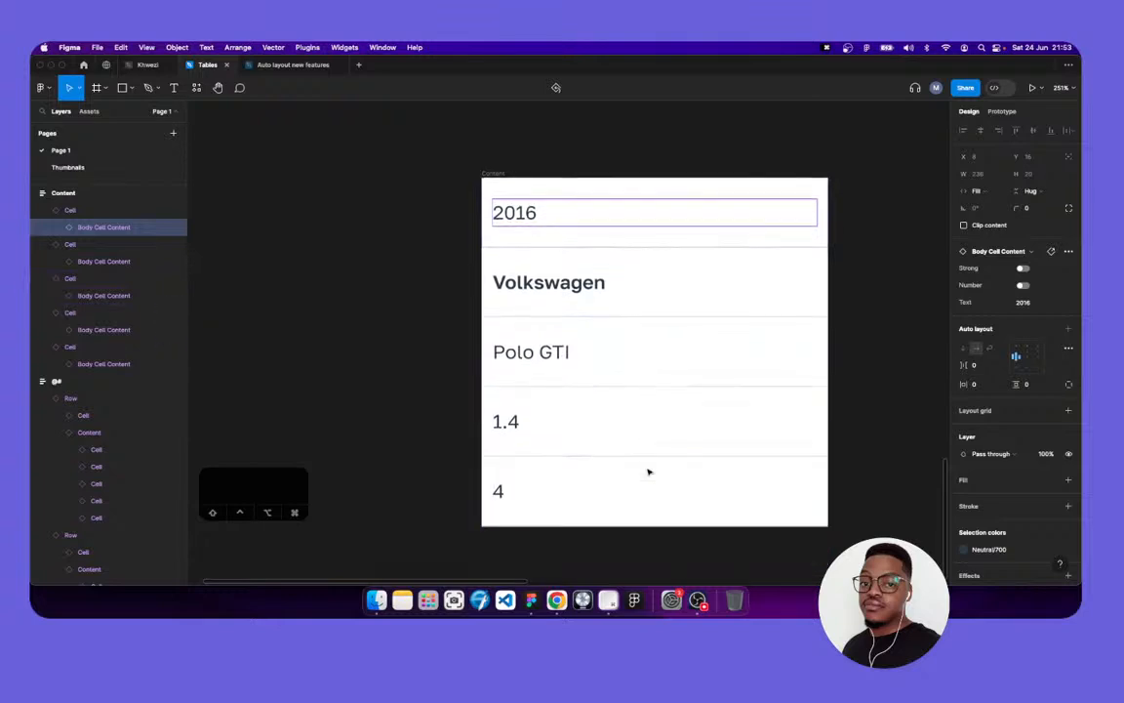
click(498, 169)
click(491, 173)
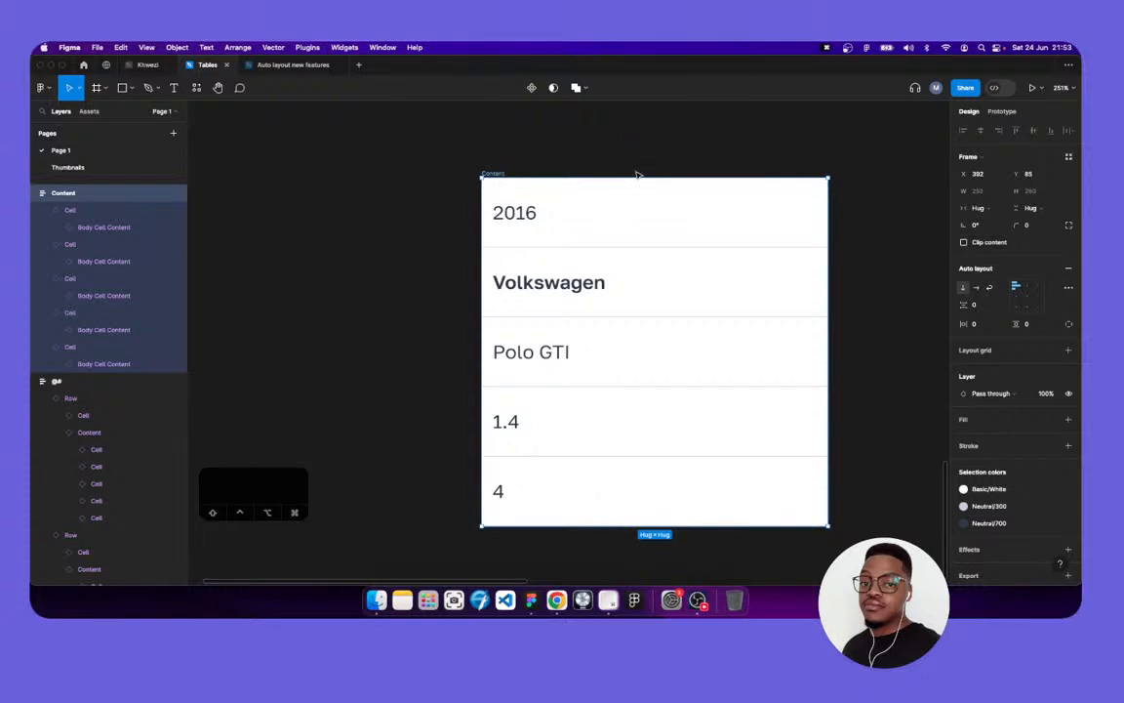
click(508, 148)
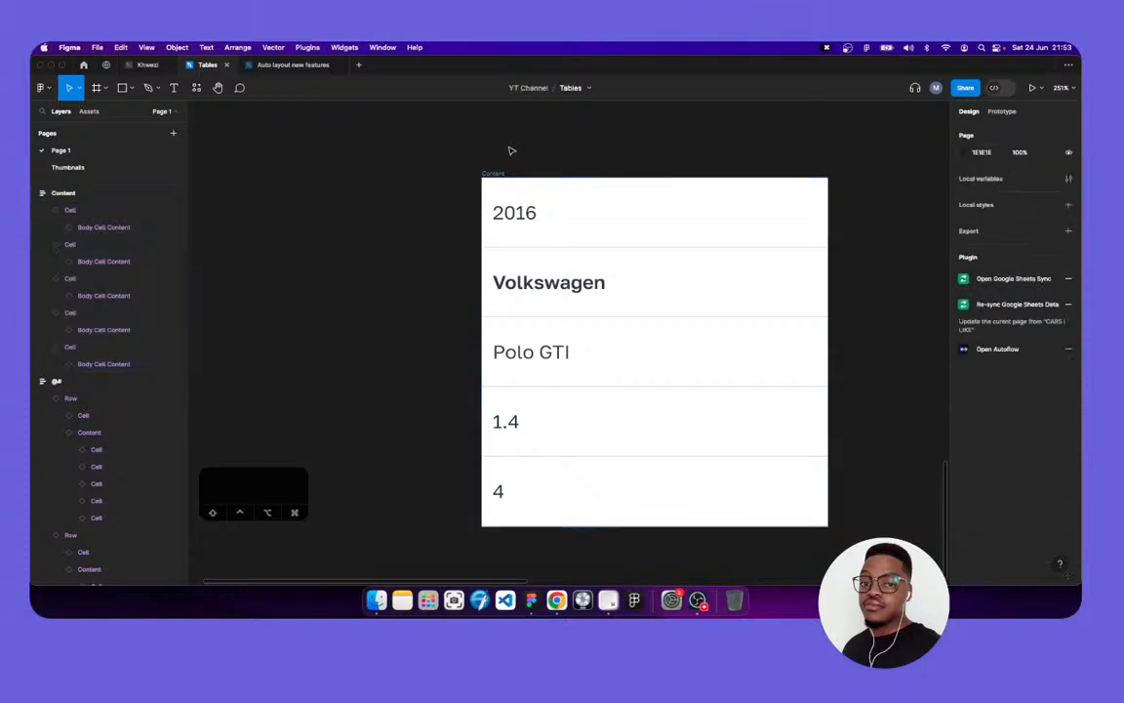
scroll(508, 146, down, 5)
scroll(546, 154, down, 2)
scroll(557, 155, up, 5)
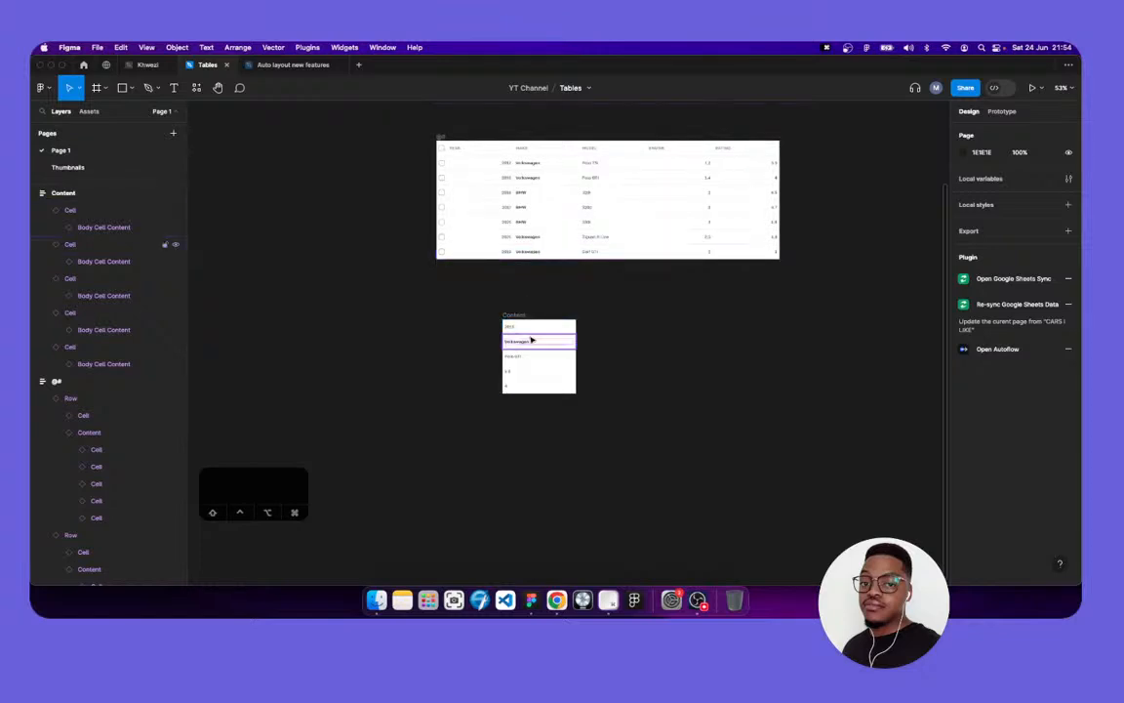
scroll(524, 330, up, 5)
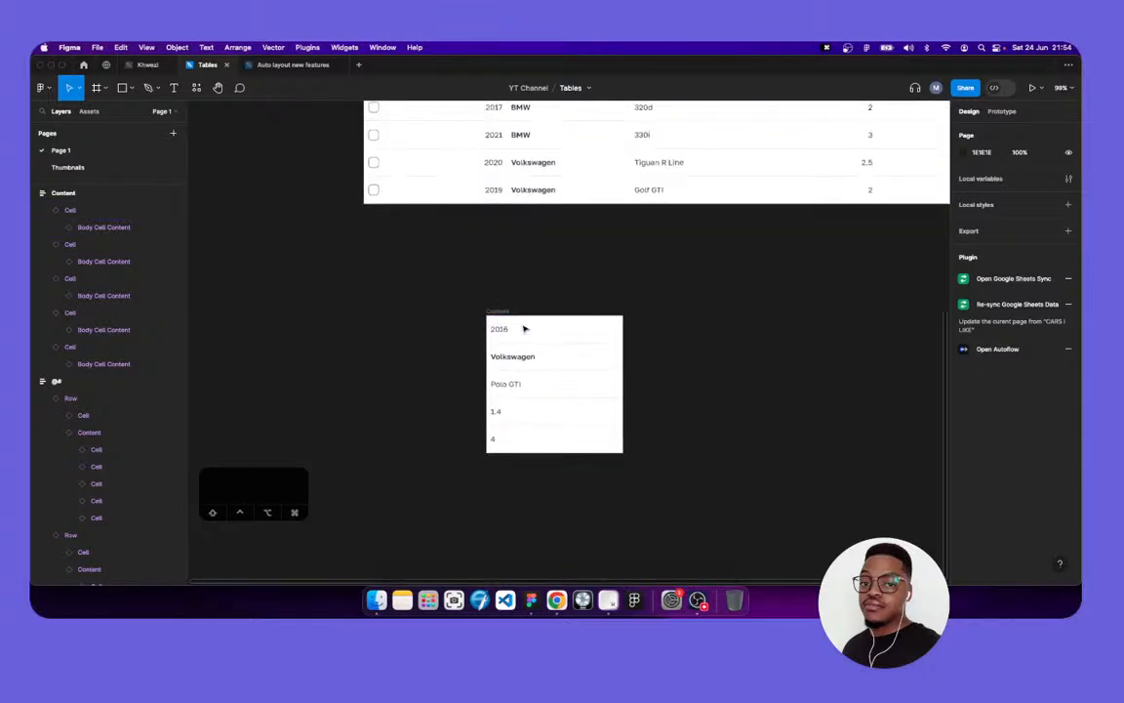
scroll(548, 215, up, 5)
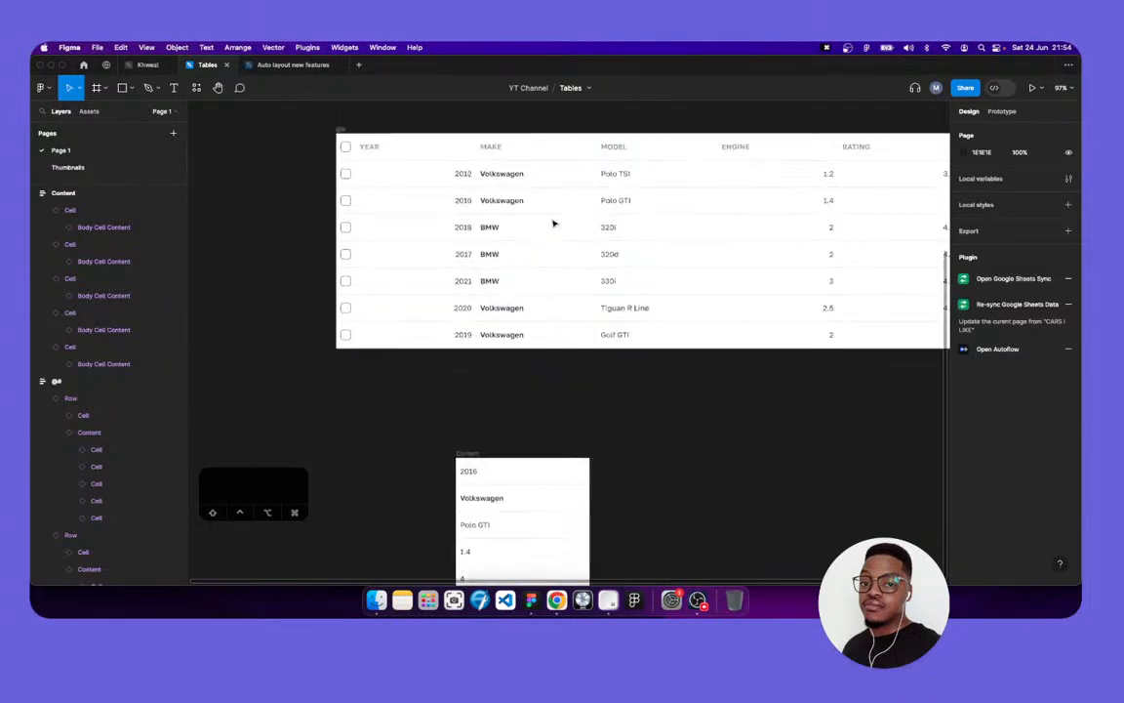
Draw a rectangle about 424 × 514 over the table's Year and Make columns and send it to the back
scroll(322, 139, left, 1)
key(r)
mouse_move(315, 115)
mouse_down()
mouse_move(567, 382)
mouse_move(541, 382)
mouse_up()
key(alt+super+bracketleft)
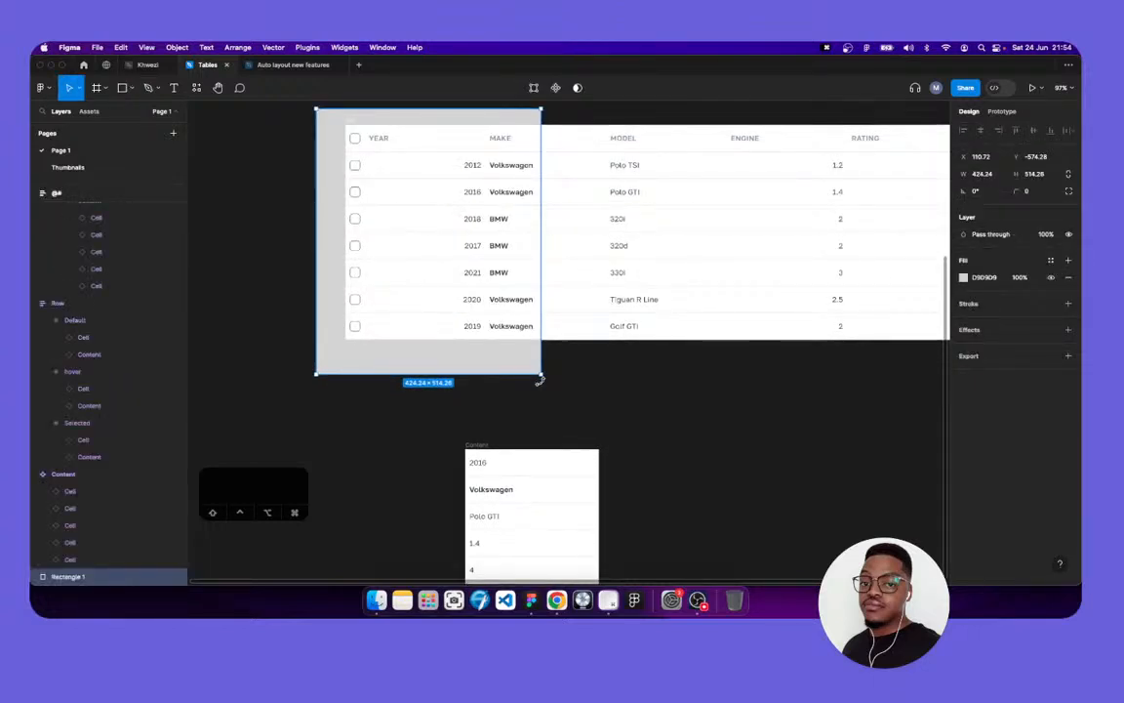
key(ctrl+super+m)
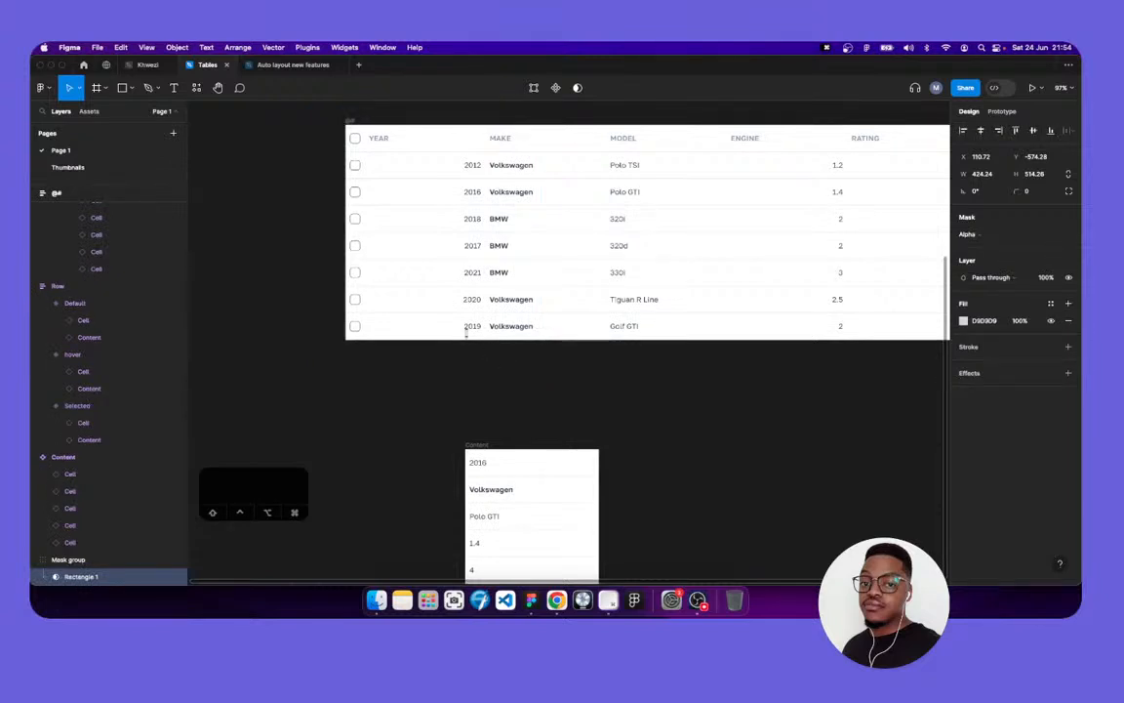
key(super+z)
key(Escape)
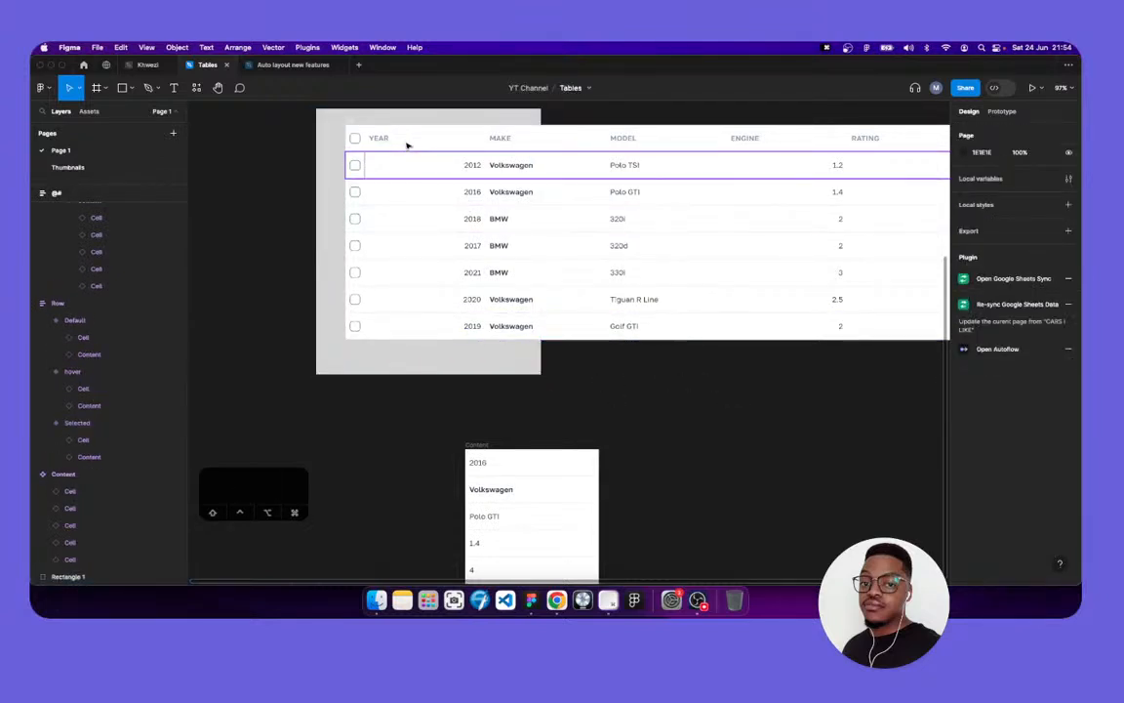
Mask the table with the rectangle behind it to preview how a narrow screen cuts off its columns
click(357, 127)
shift+click(324, 147)
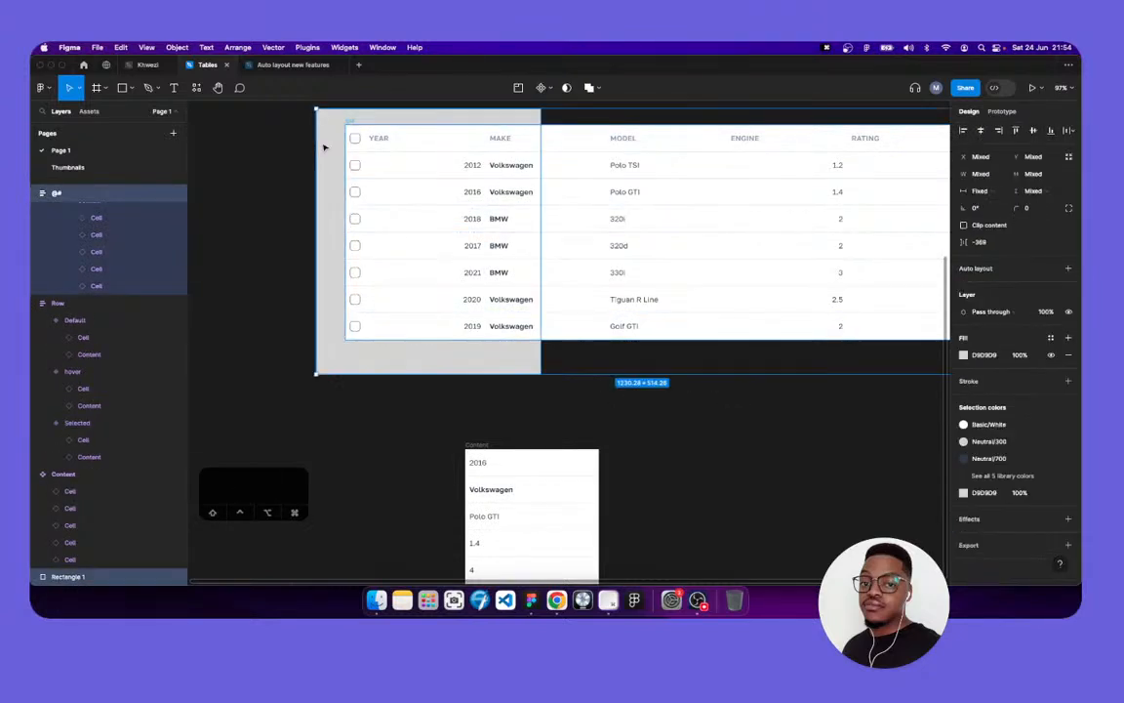
key(alt+super+m)
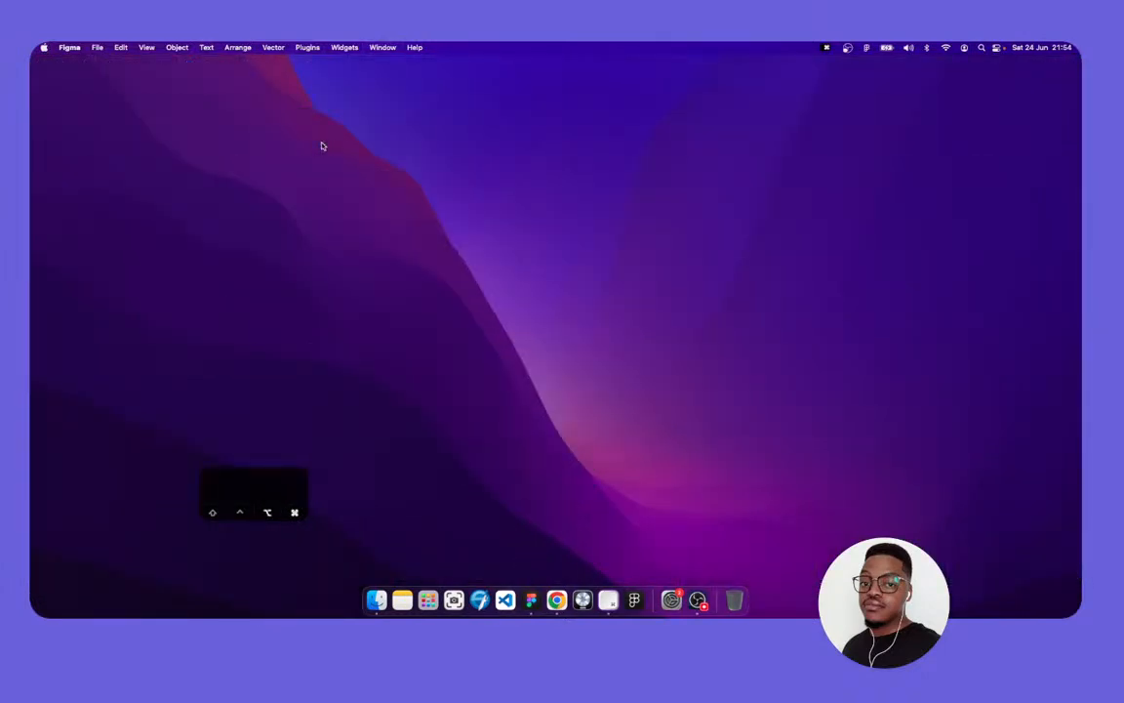
click(531, 599)
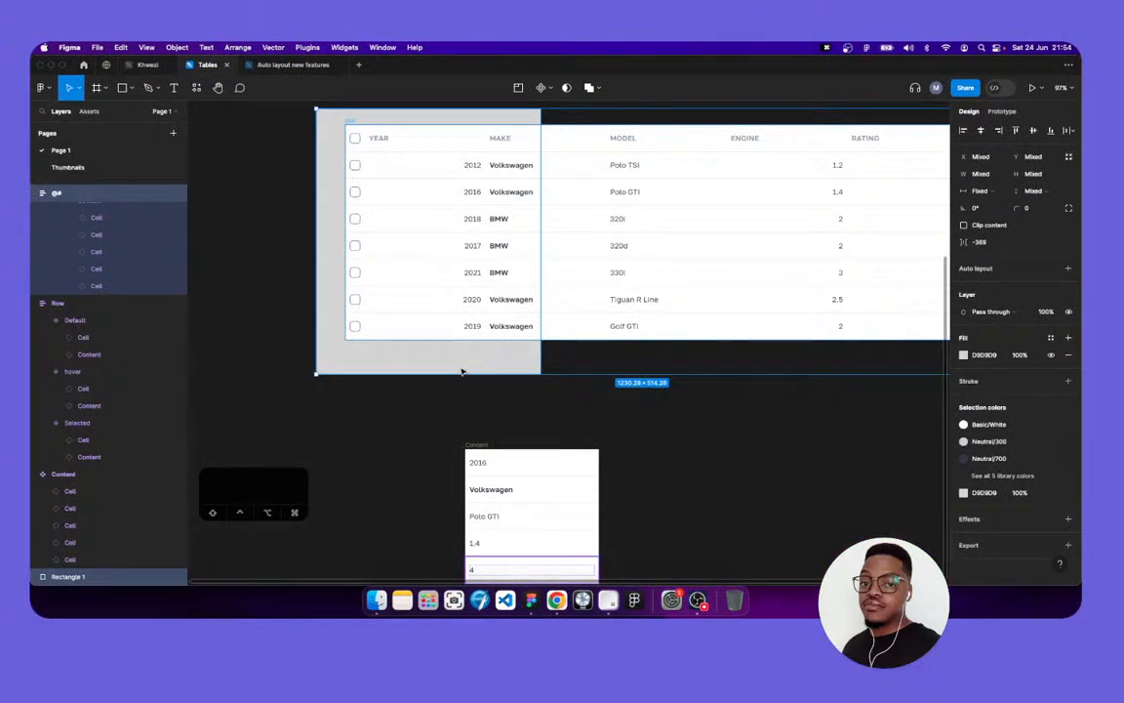
key(ctrl+super+m)
scroll(430, 168, down, 3)
scroll(449, 191, up, 1)
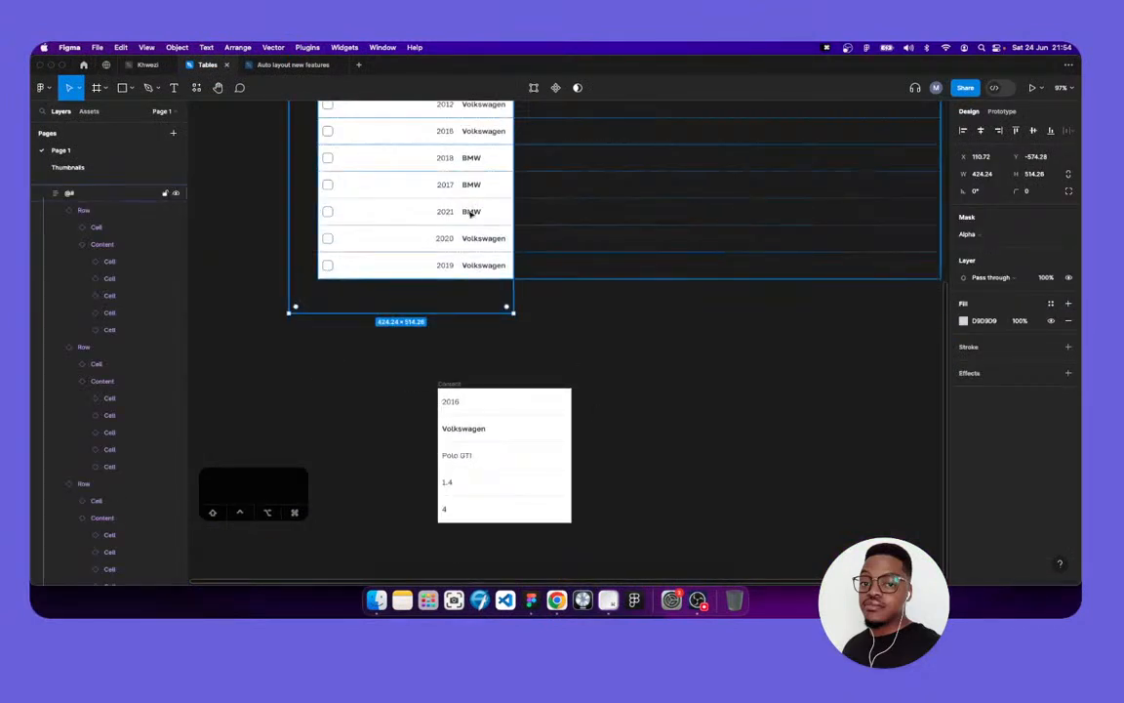
scroll(470, 213, up, 3)
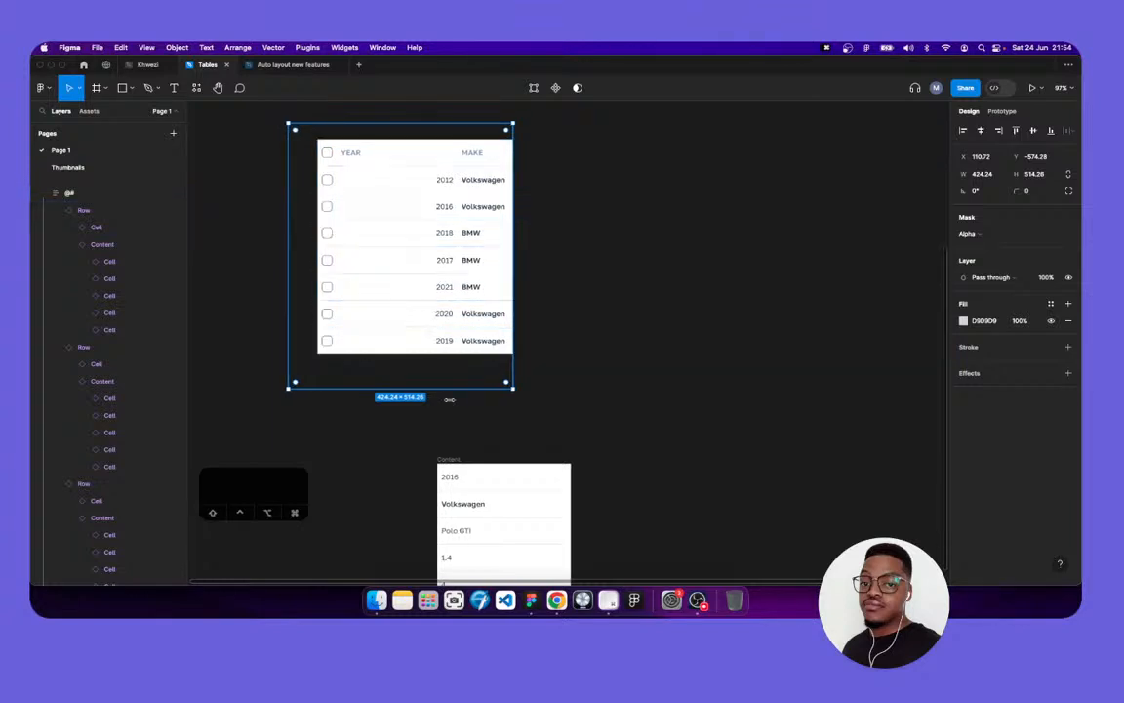
scroll(452, 397, right, 2)
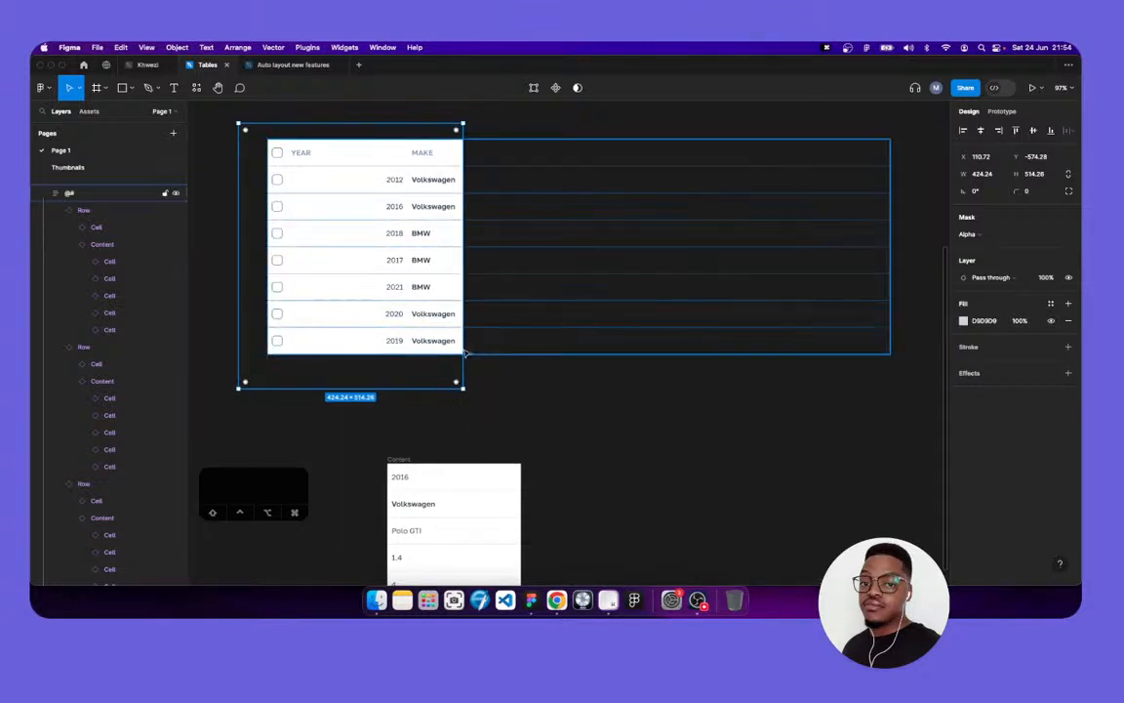
Undo the mask on the table and clear the selection
click(488, 406)
key(super+z)
key(super+z)
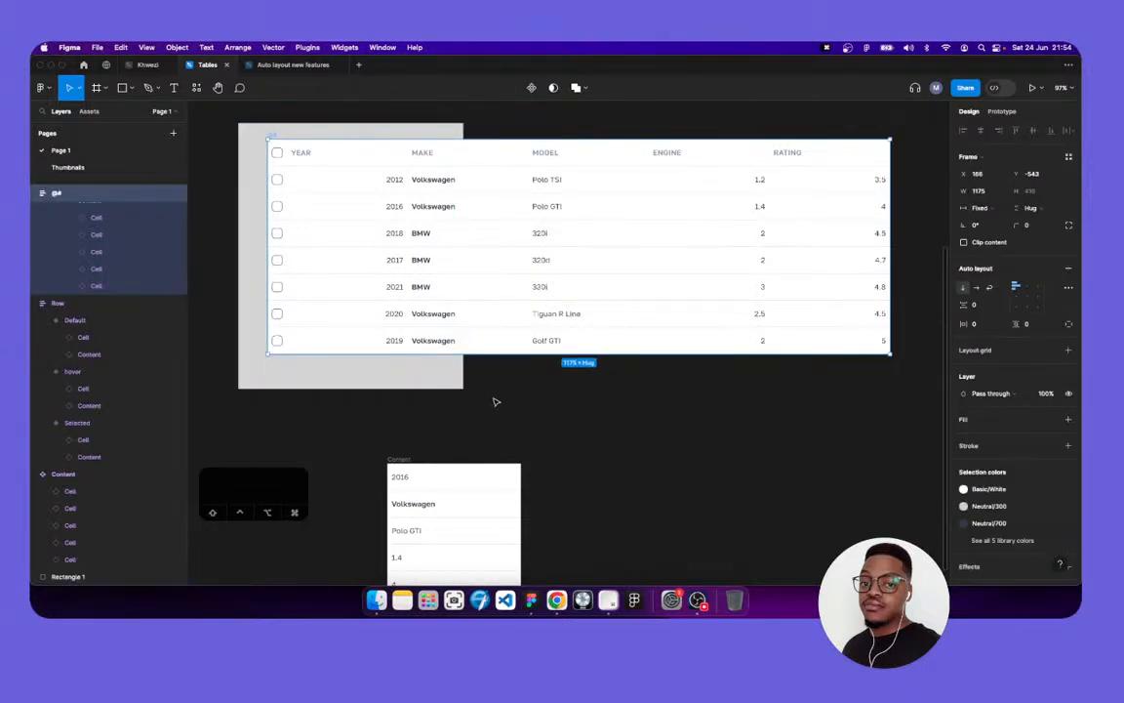
key(Escape)
Select the grey rectangle behind the table
click(437, 387)
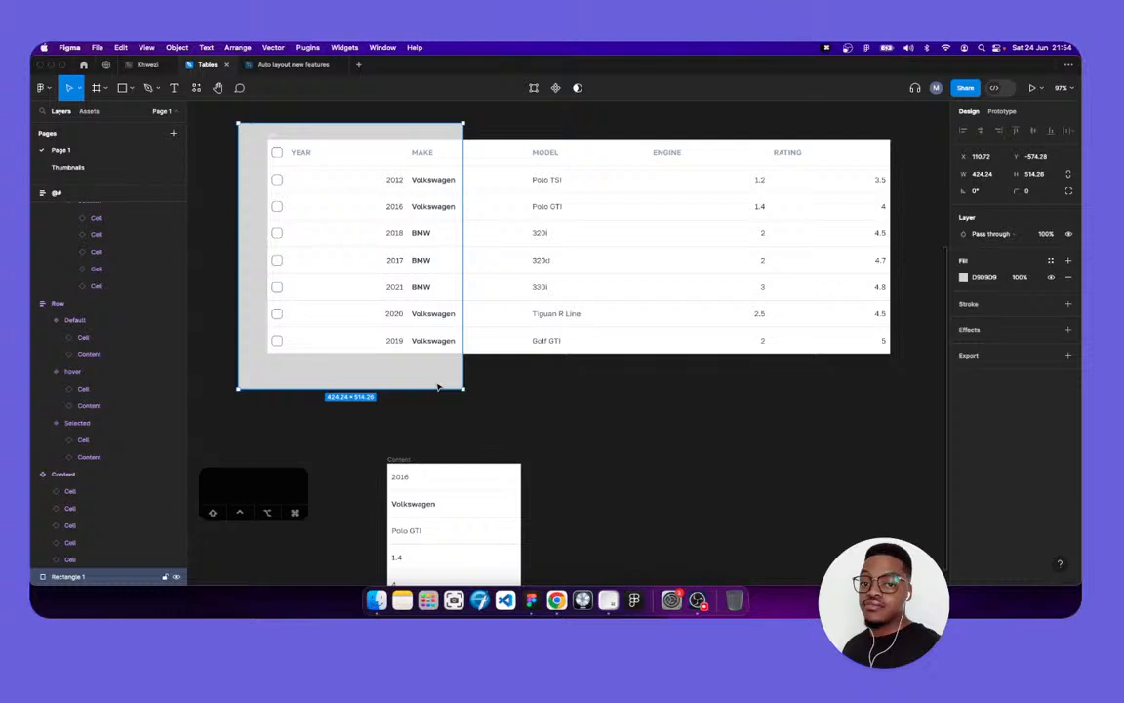
Delete the grey rectangle overlapping the left part of the car table
key(Delete)
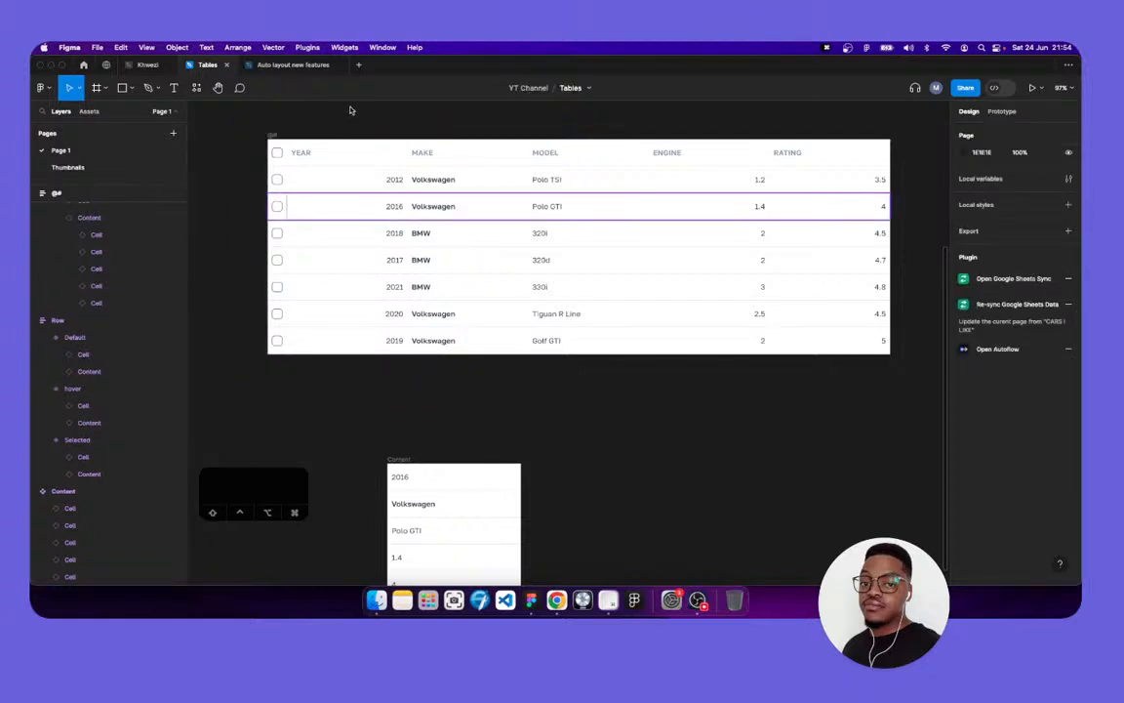
scroll(430, 132, down, 1)
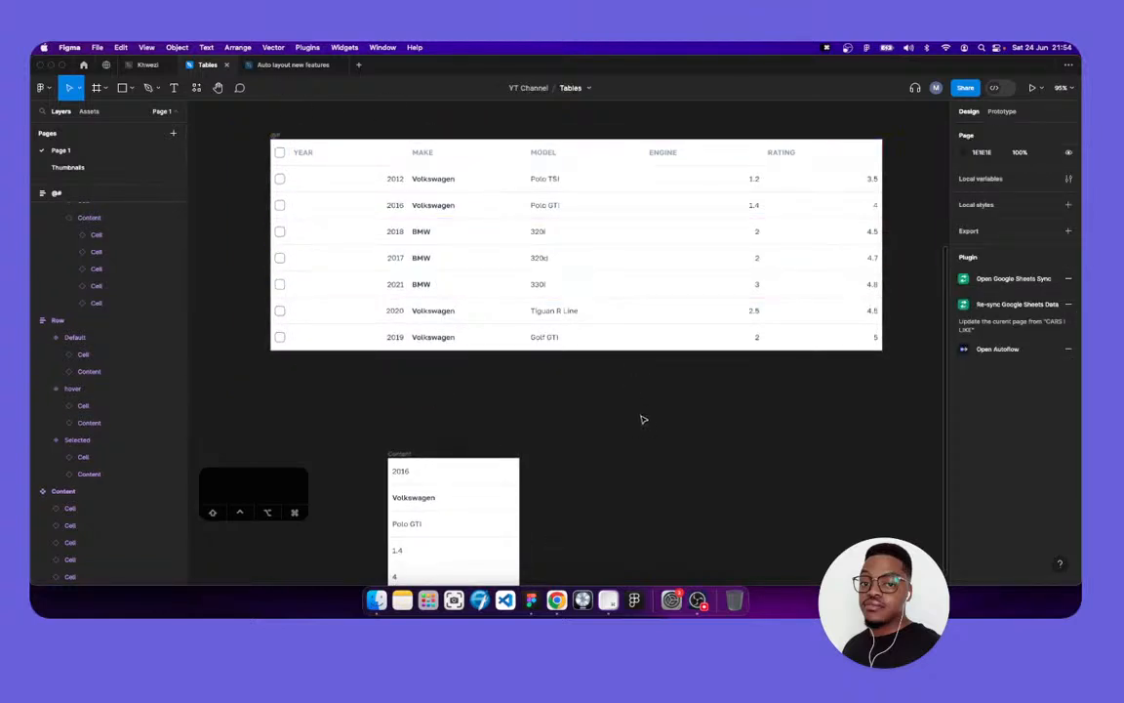
scroll(602, 408, down, 2)
scroll(467, 360, left, 2)
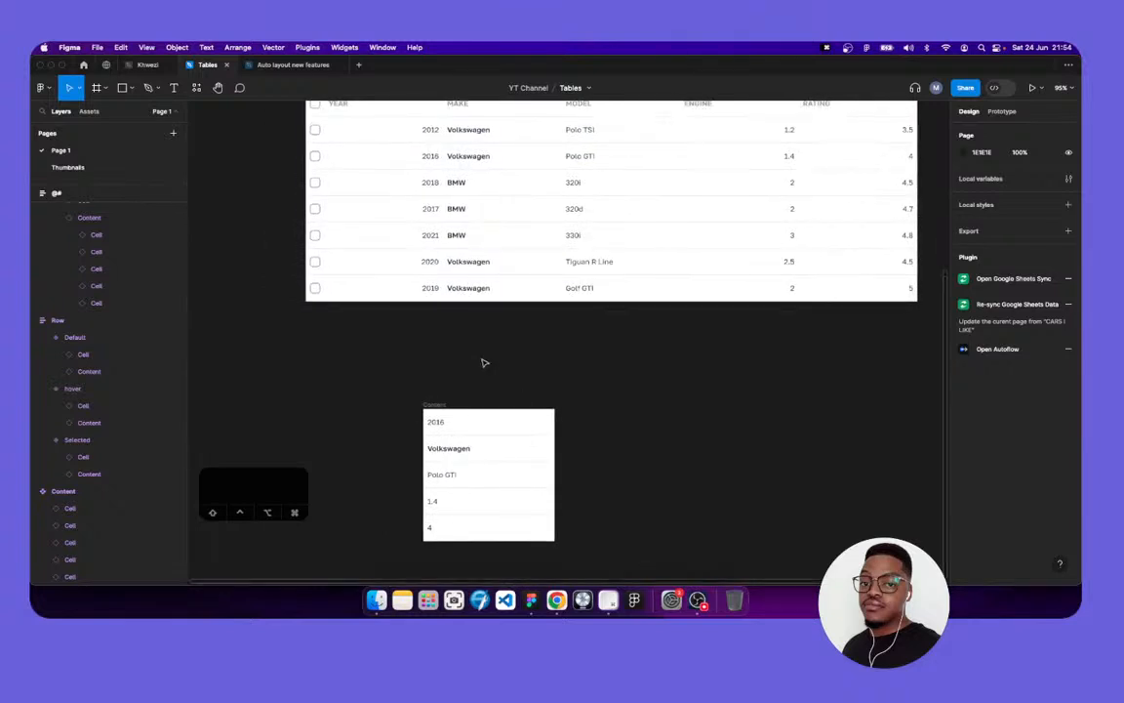
scroll(524, 353, up, 3)
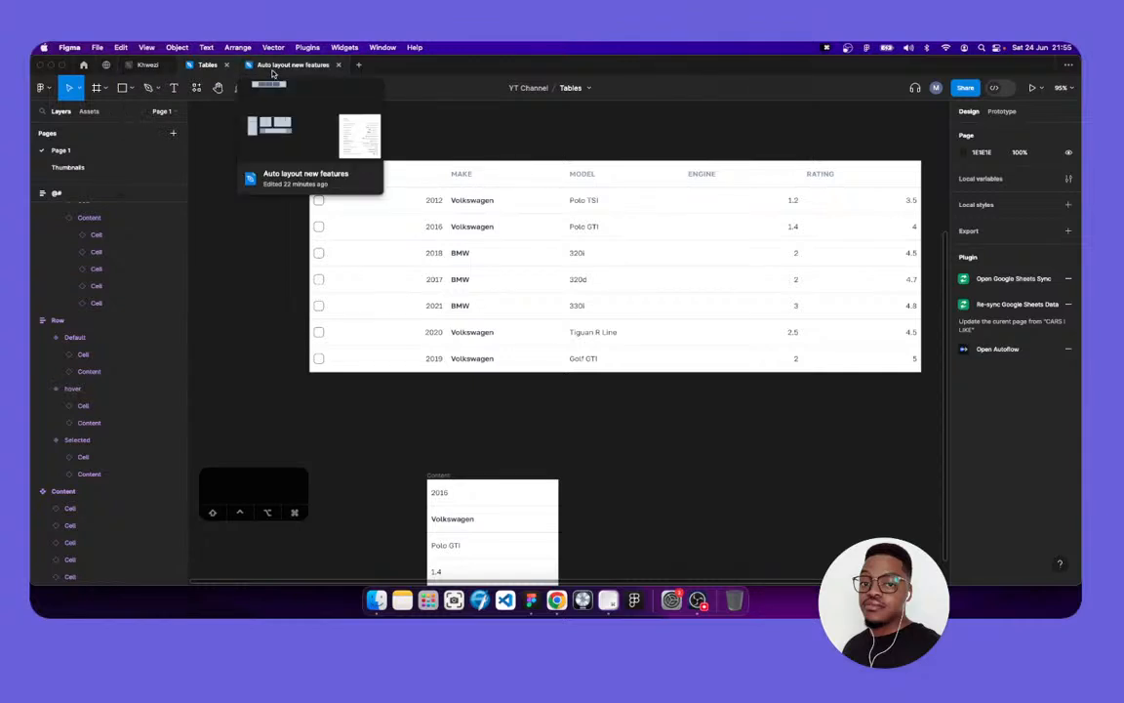
Open the card component file from the YT Channel project
click(286, 66)
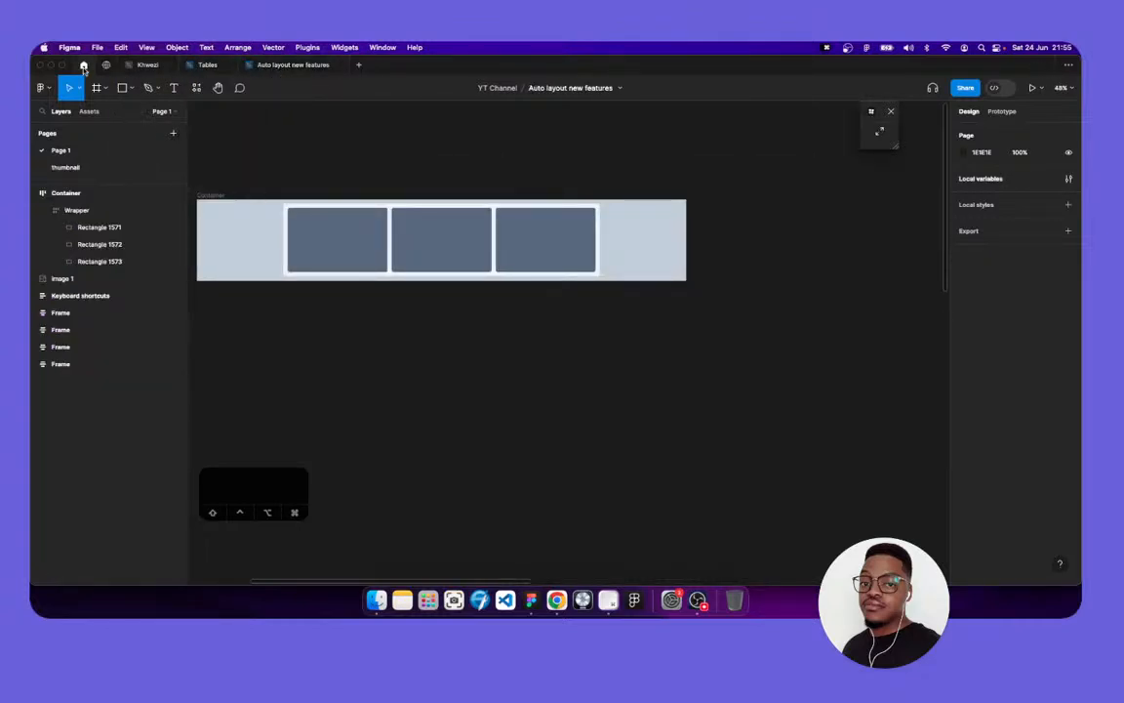
click(82, 65)
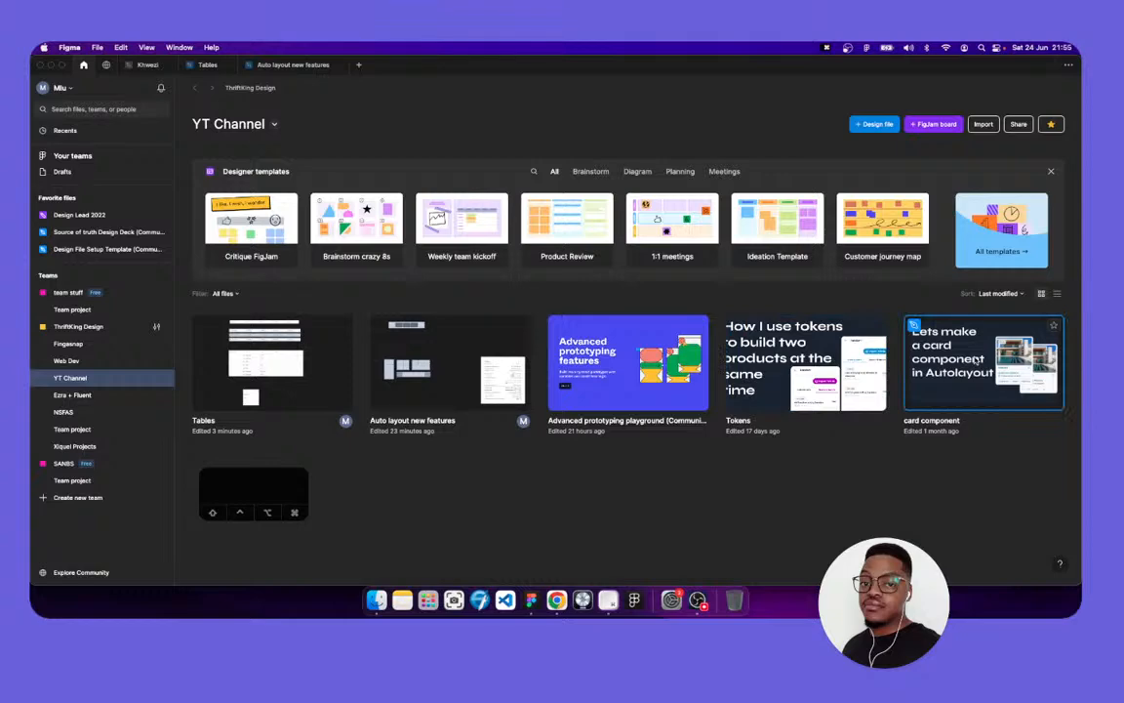
click(848, 336)
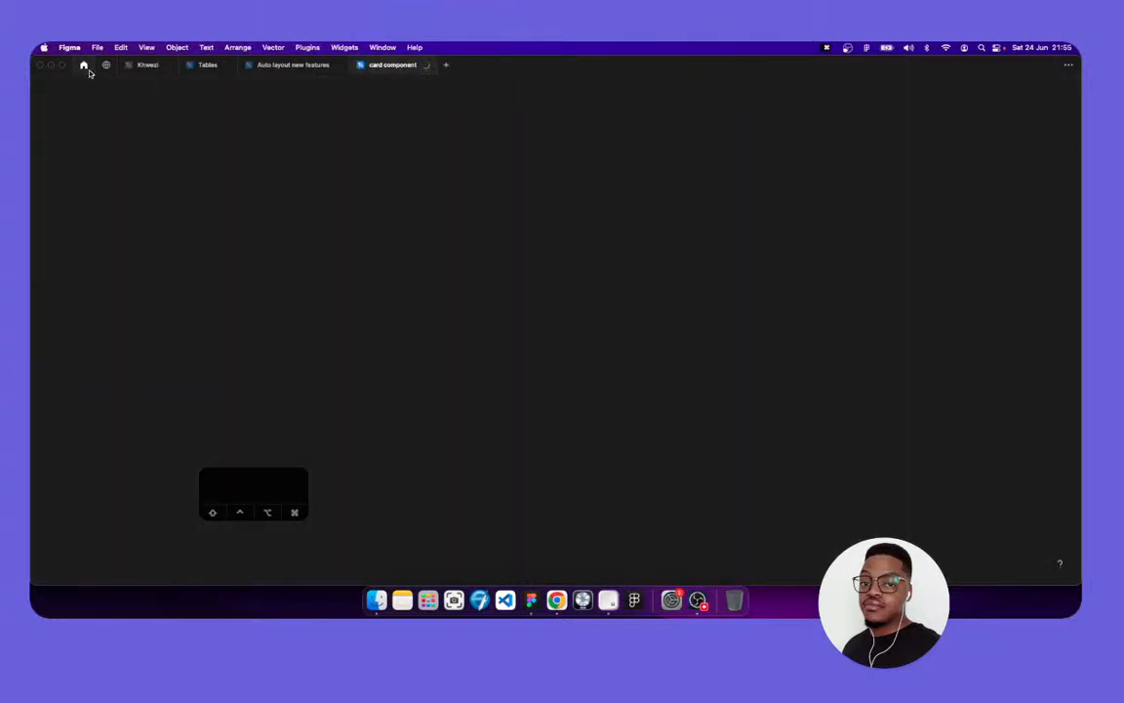
Open the Tokens file from the YT Channel project, and switch to the Khwezi file with its variables window closed
click(85, 67)
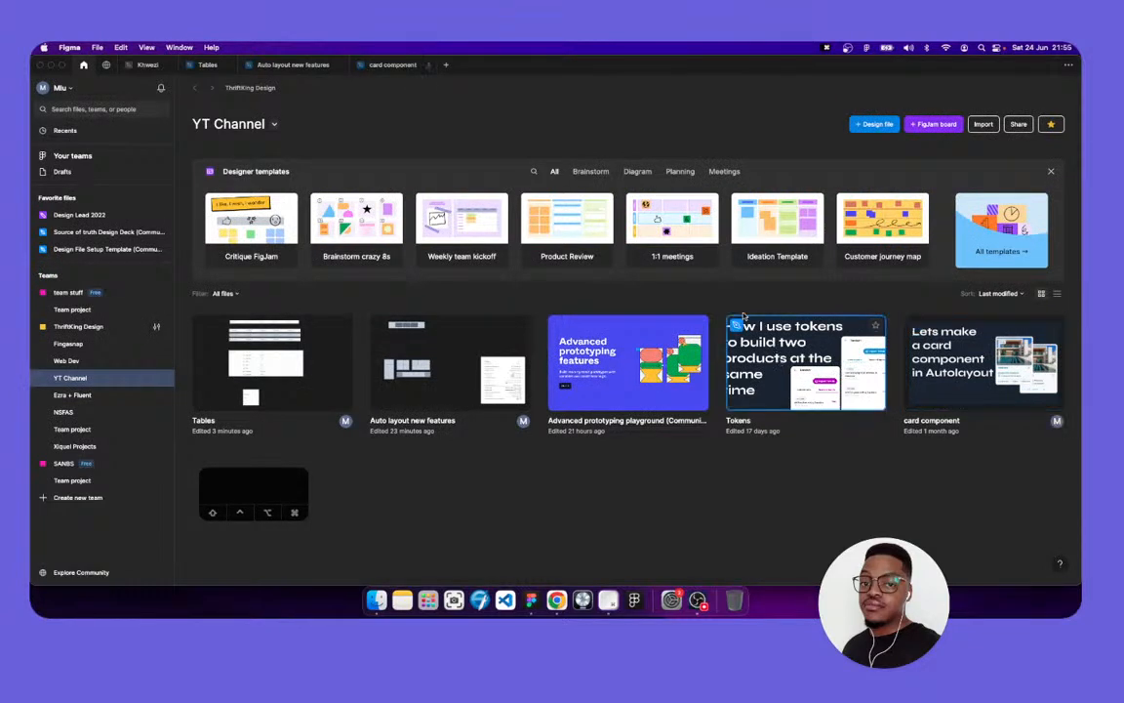
click(380, 64)
click(307, 72)
click(376, 73)
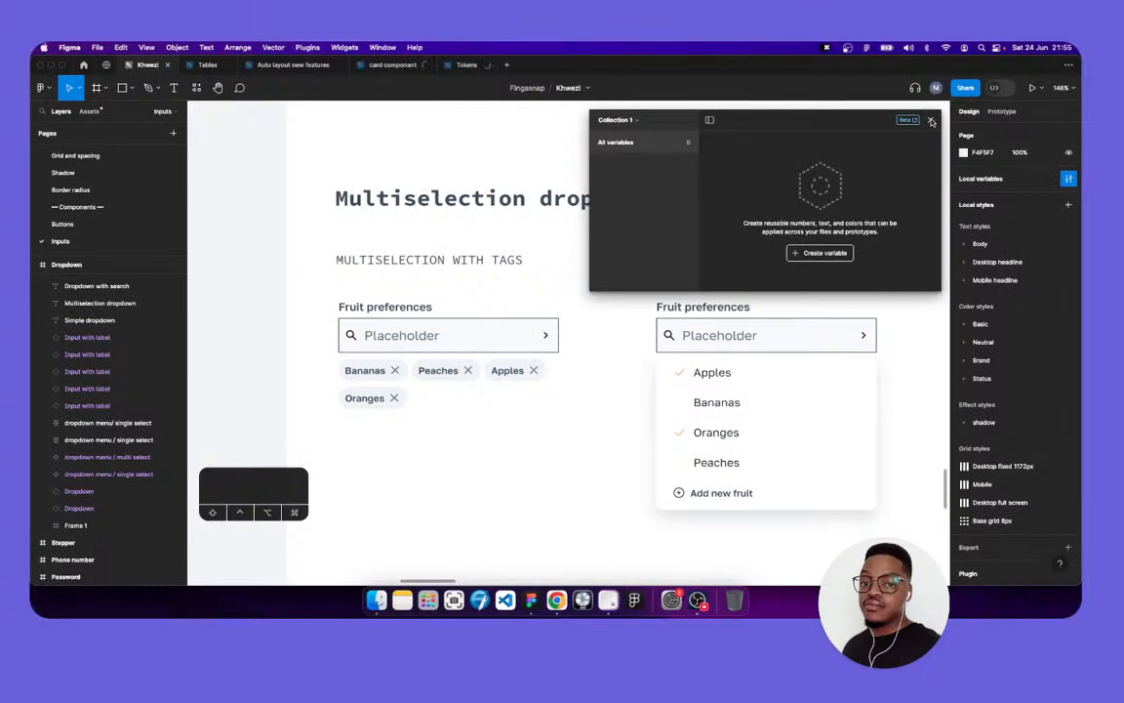
click(931, 121)
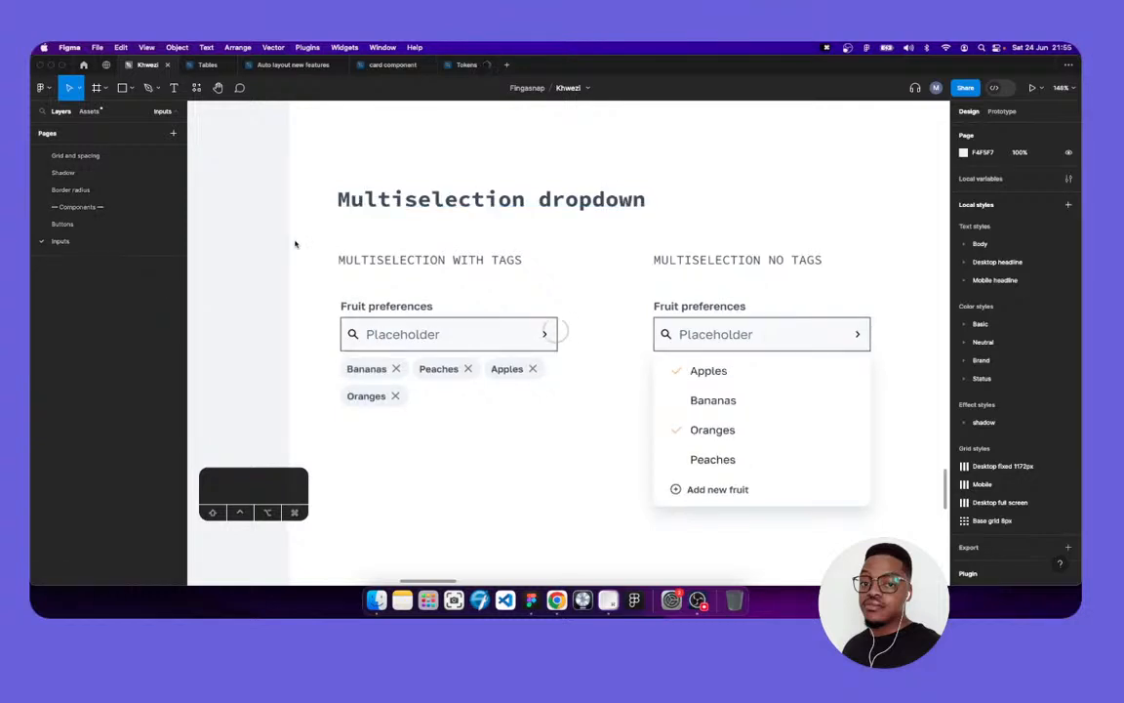
Locate the Basic input field section in the Inputs frame and select its component set
scroll(295, 245, down, 5)
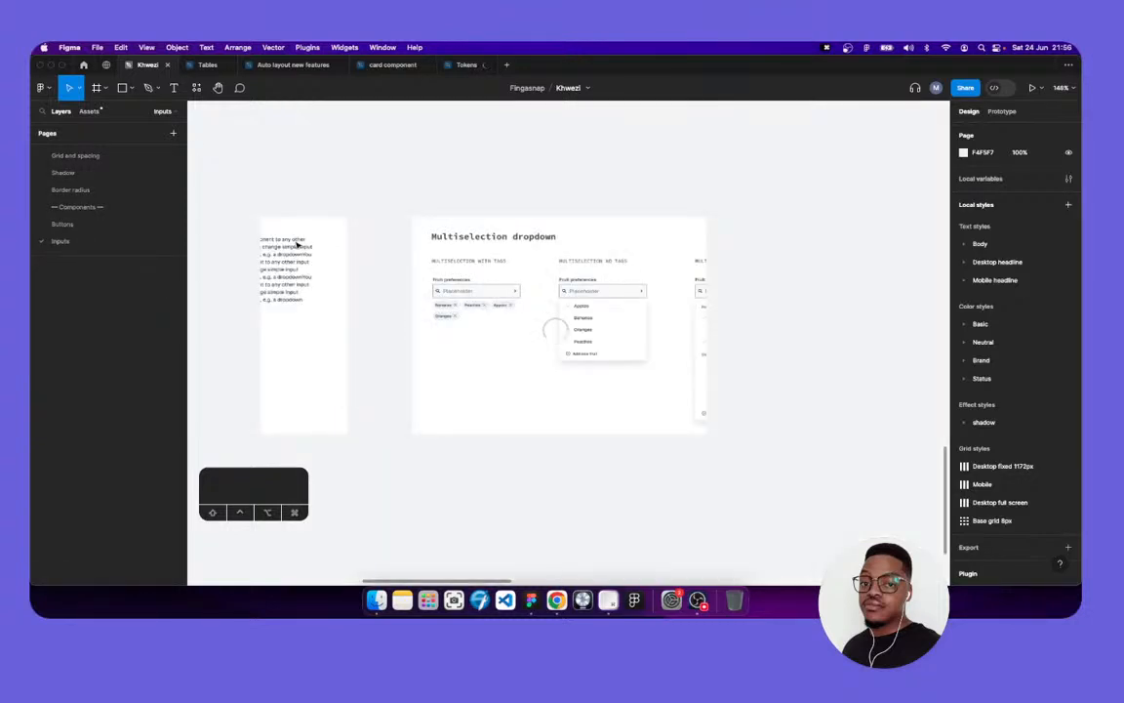
scroll(298, 245, left, 5)
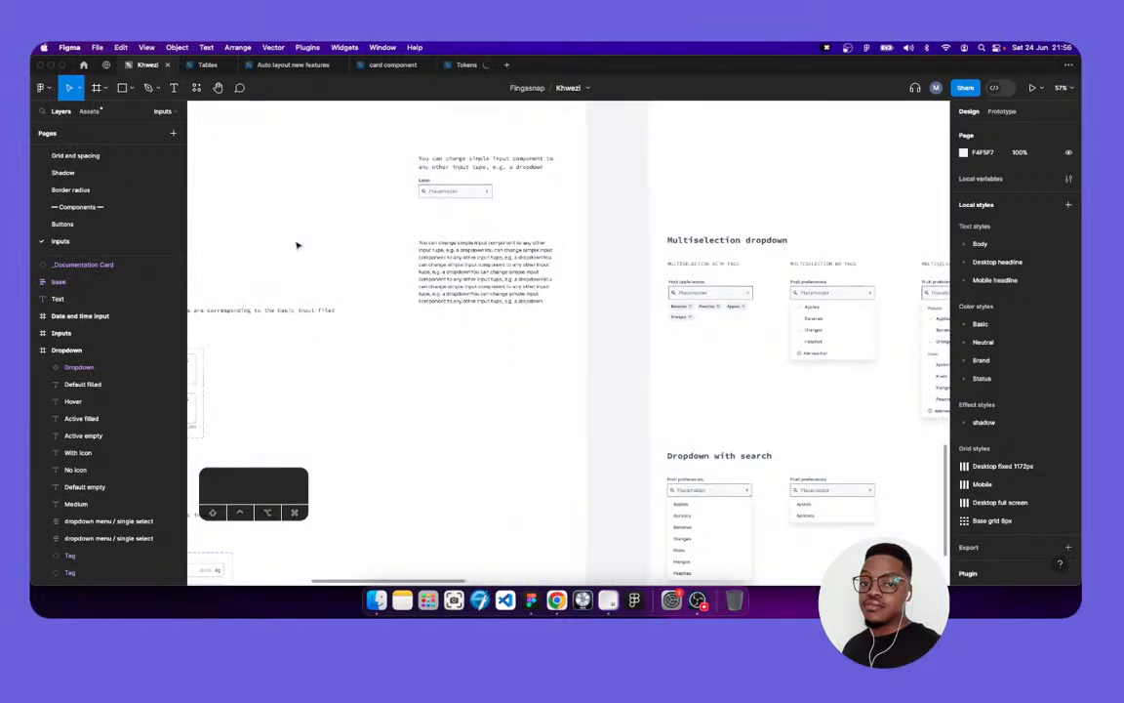
scroll(298, 245, left, 5)
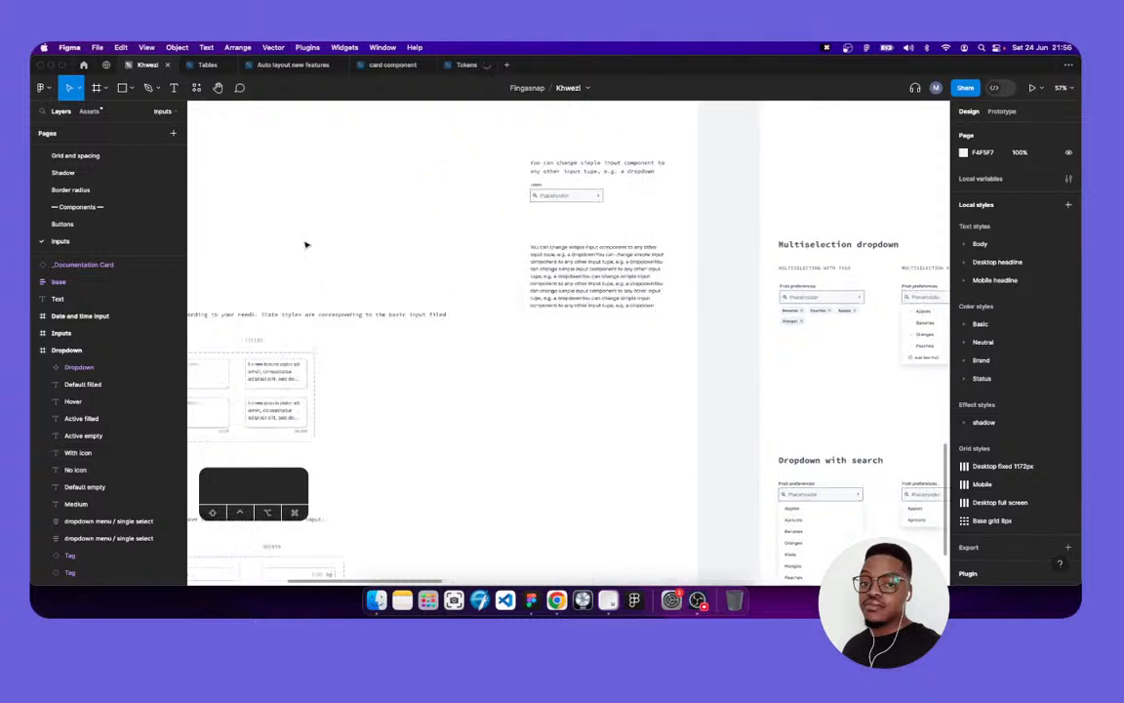
scroll(306, 245, left, 3)
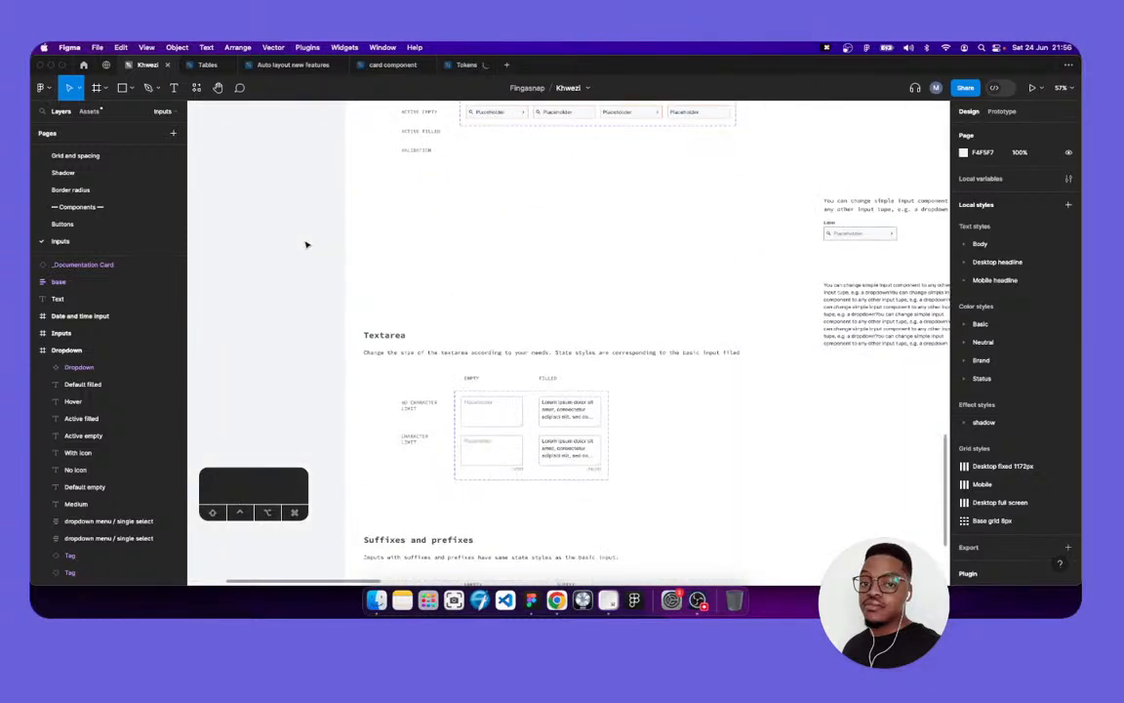
scroll(307, 245, up, 5)
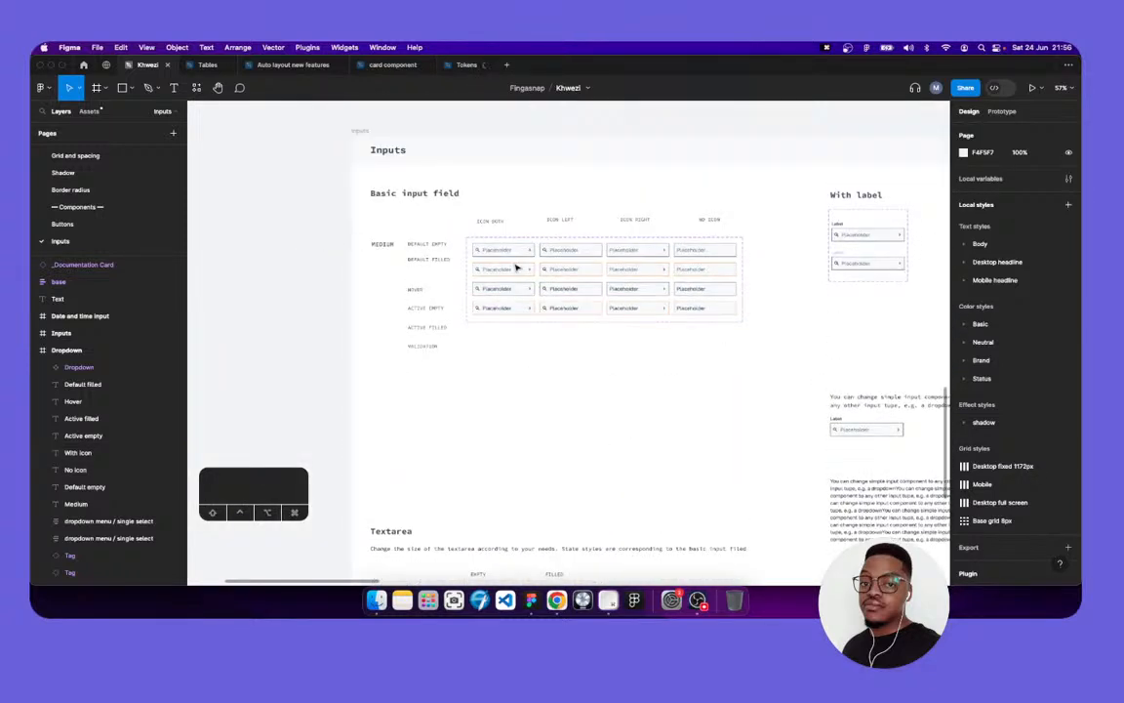
scroll(510, 253, up, 1)
scroll(512, 268, left, 3)
scroll(512, 269, up, 1)
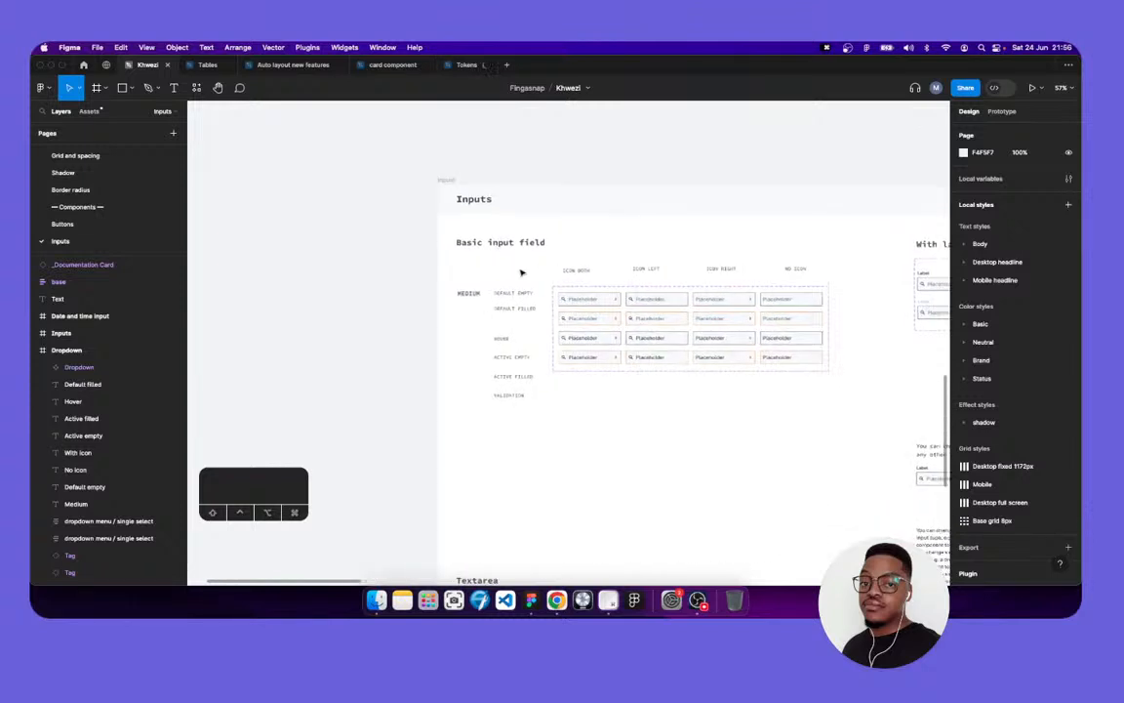
scroll(585, 319, up, 1)
click(630, 319)
scroll(630, 319, right, 2)
scroll(629, 320, down, 1)
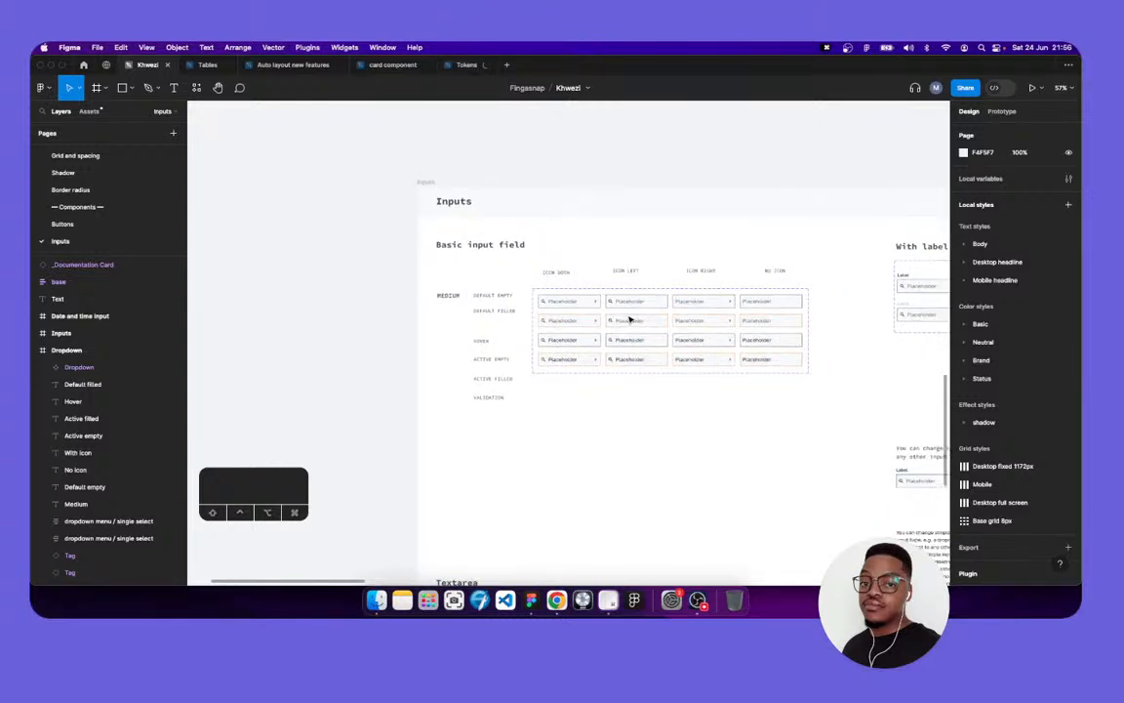
click(734, 325)
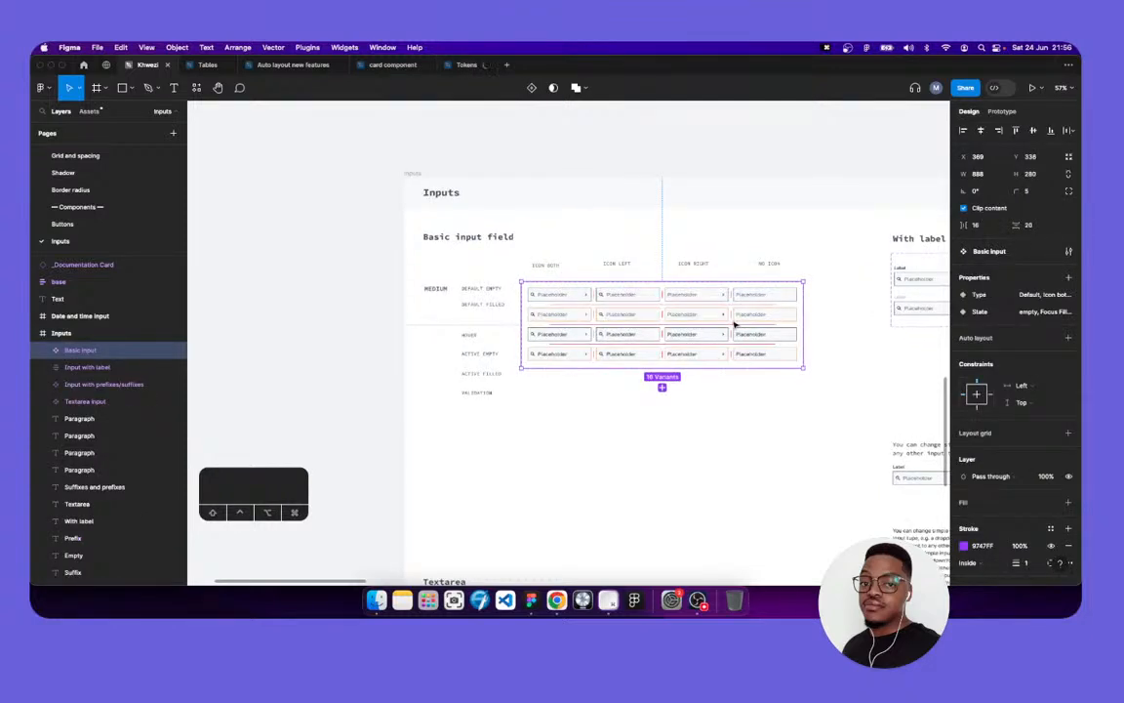
Add a minimum width to all Basic input variants, set to their current width of 200
scroll(733, 325, up, 5)
scroll(736, 327, down, 5)
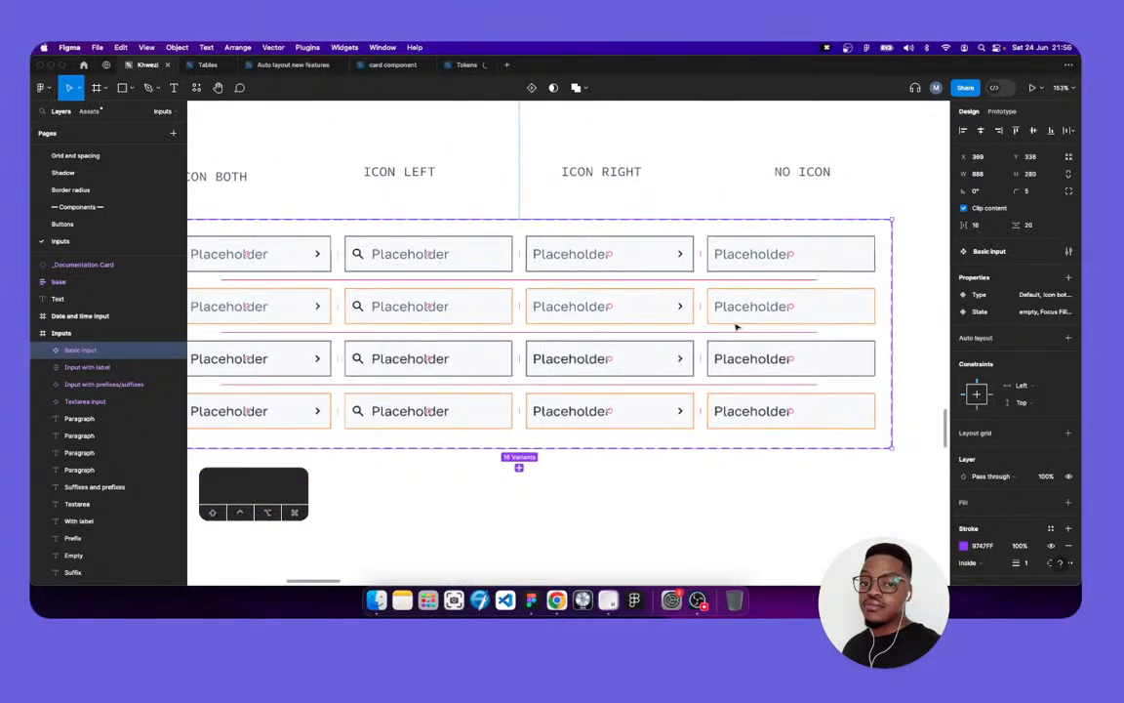
key(shift+2)
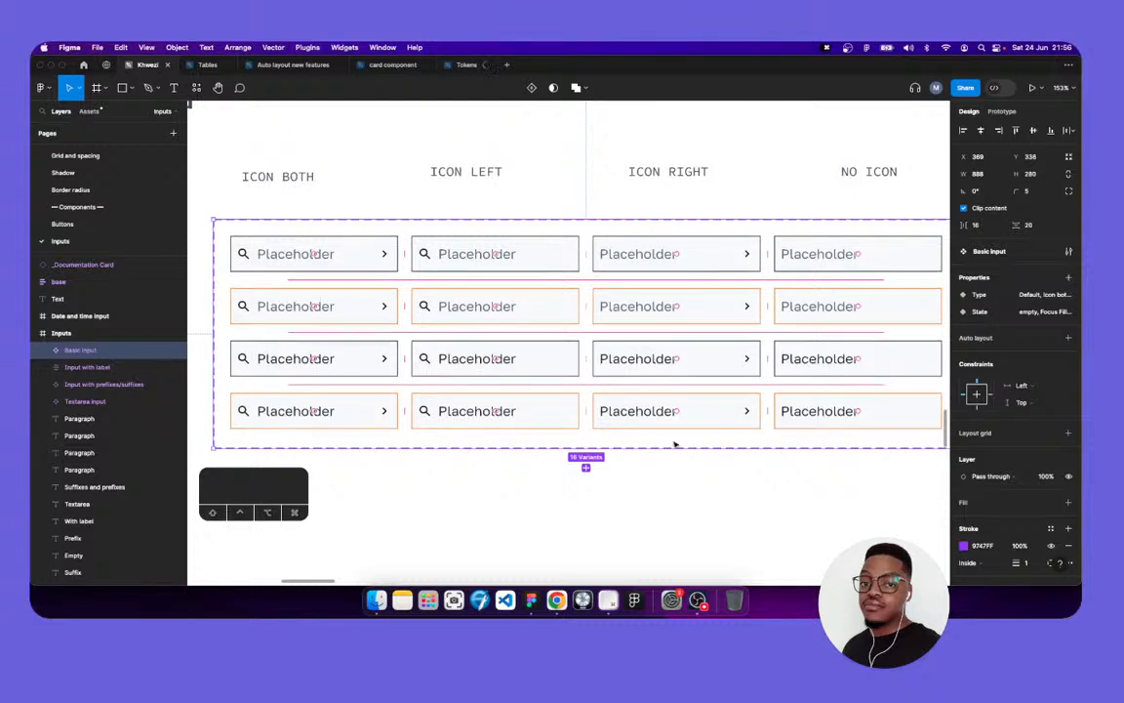
key(Return)
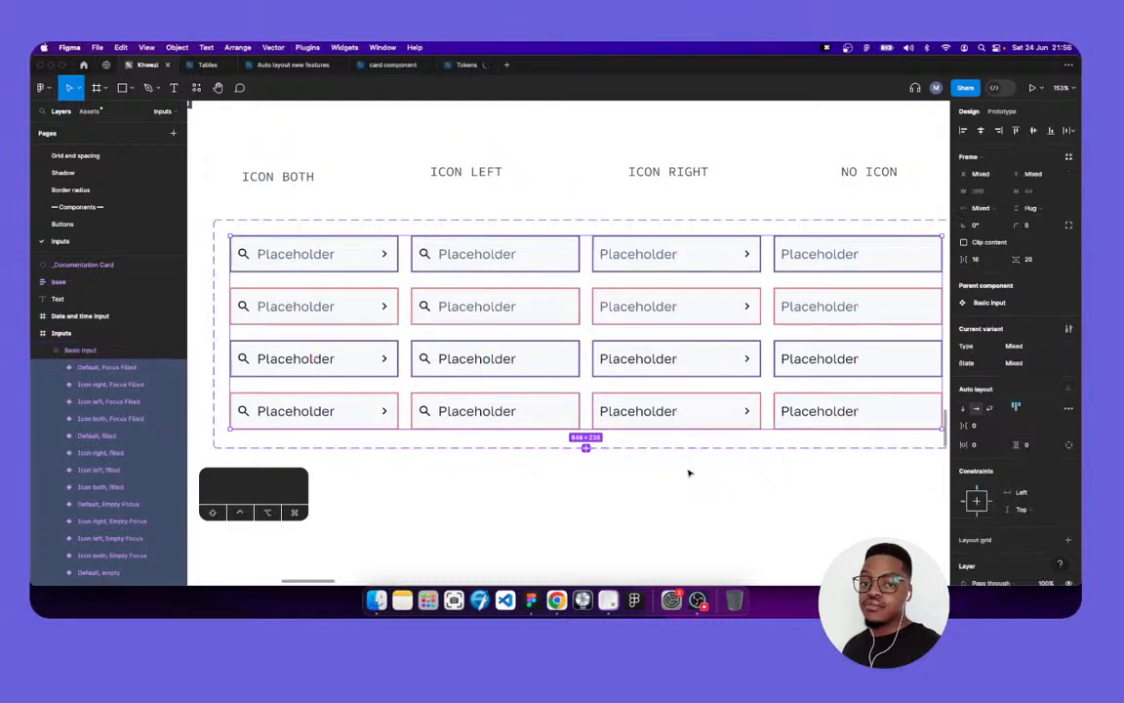
click(999, 192)
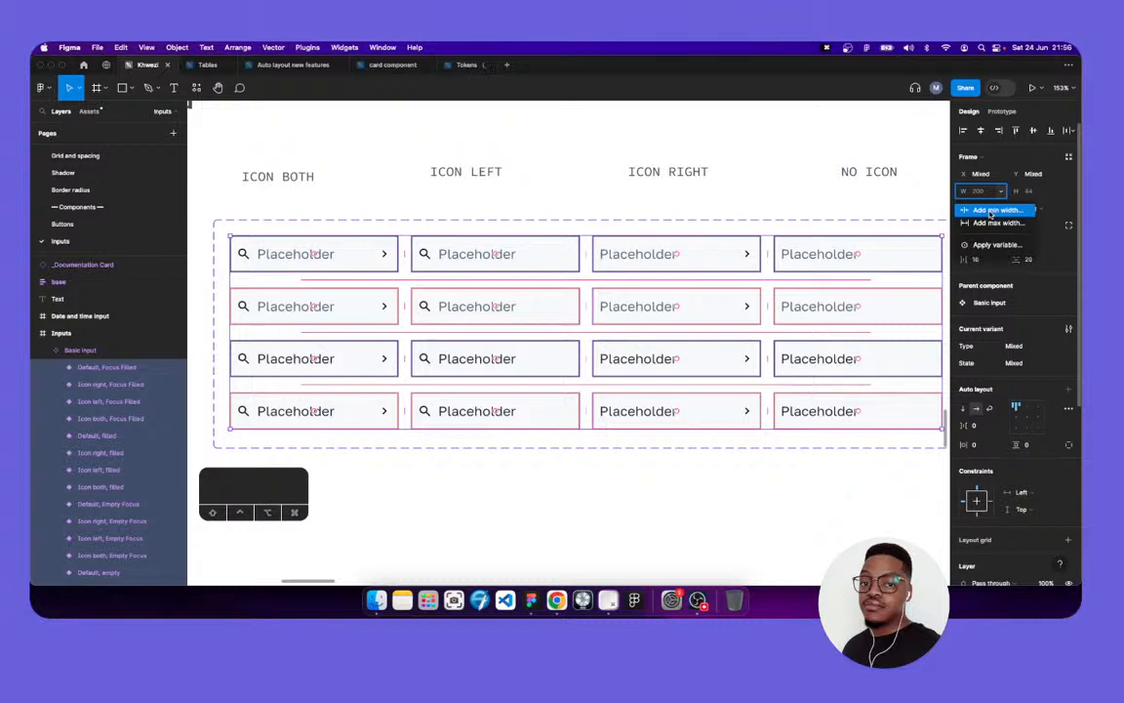
click(992, 210)
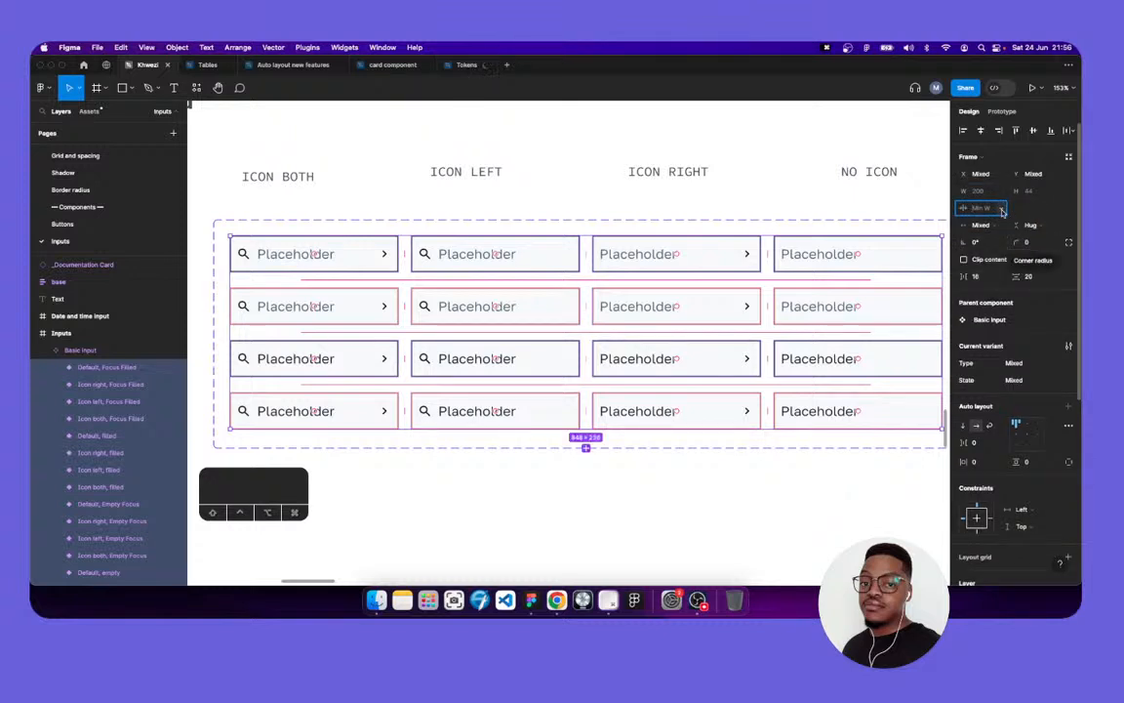
click(1002, 209)
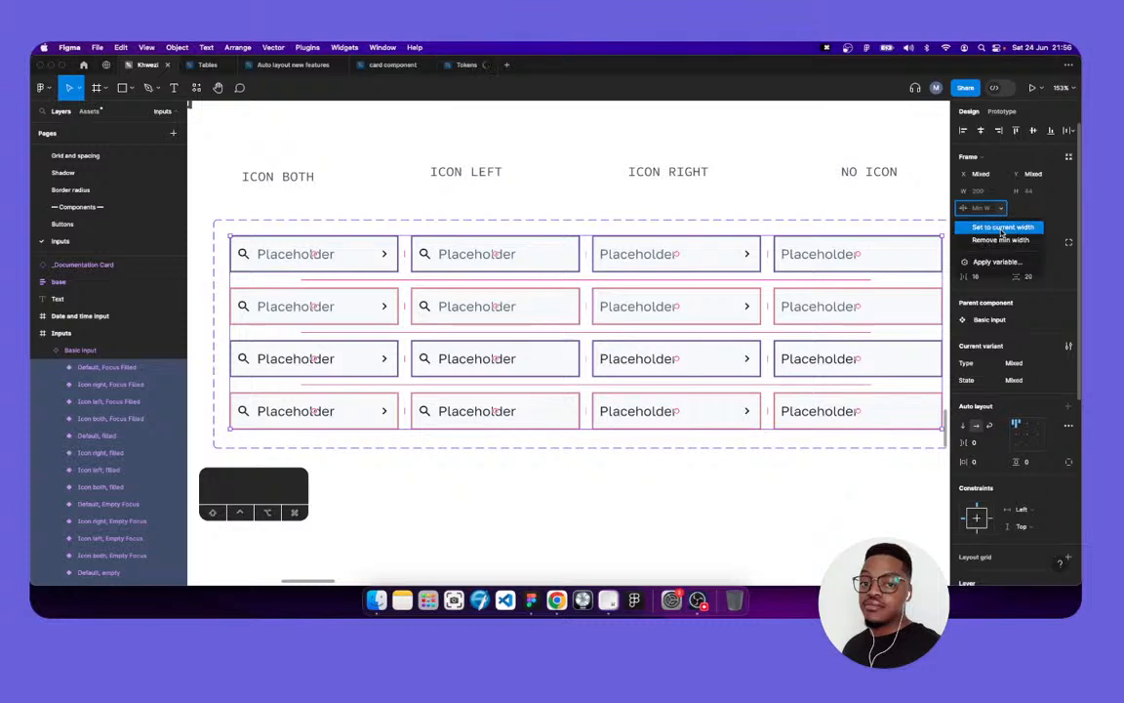
click(1002, 229)
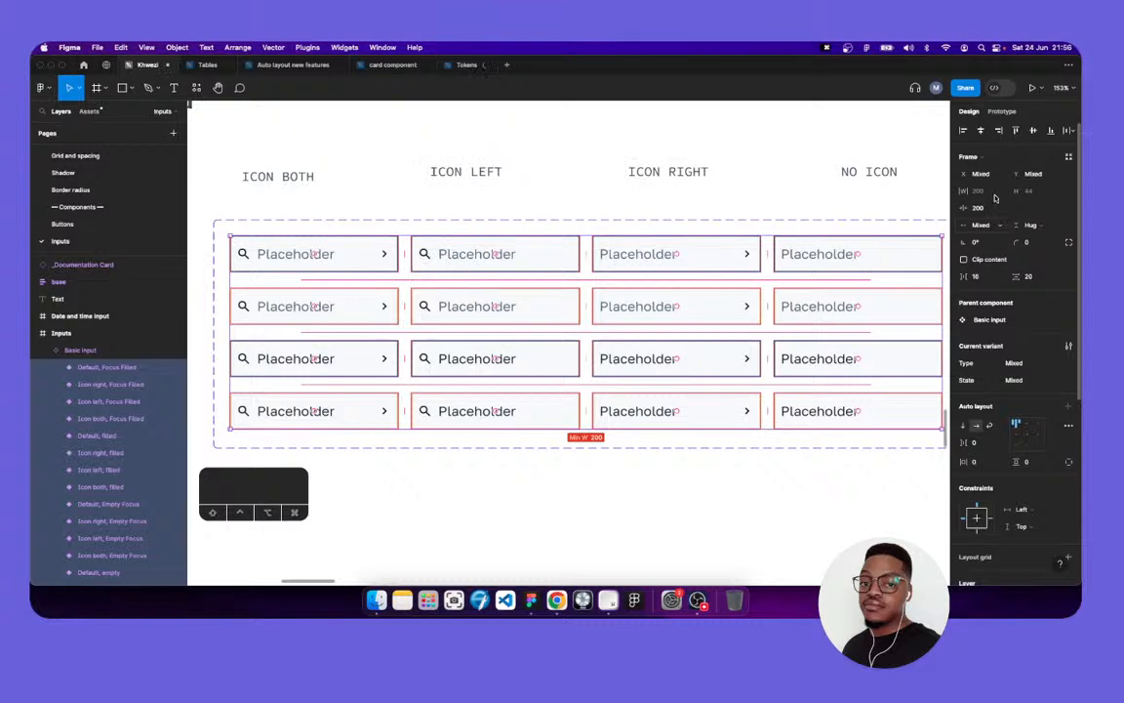
Add a maximum width of 400 to all the selected Basic input variants
click(1000, 192)
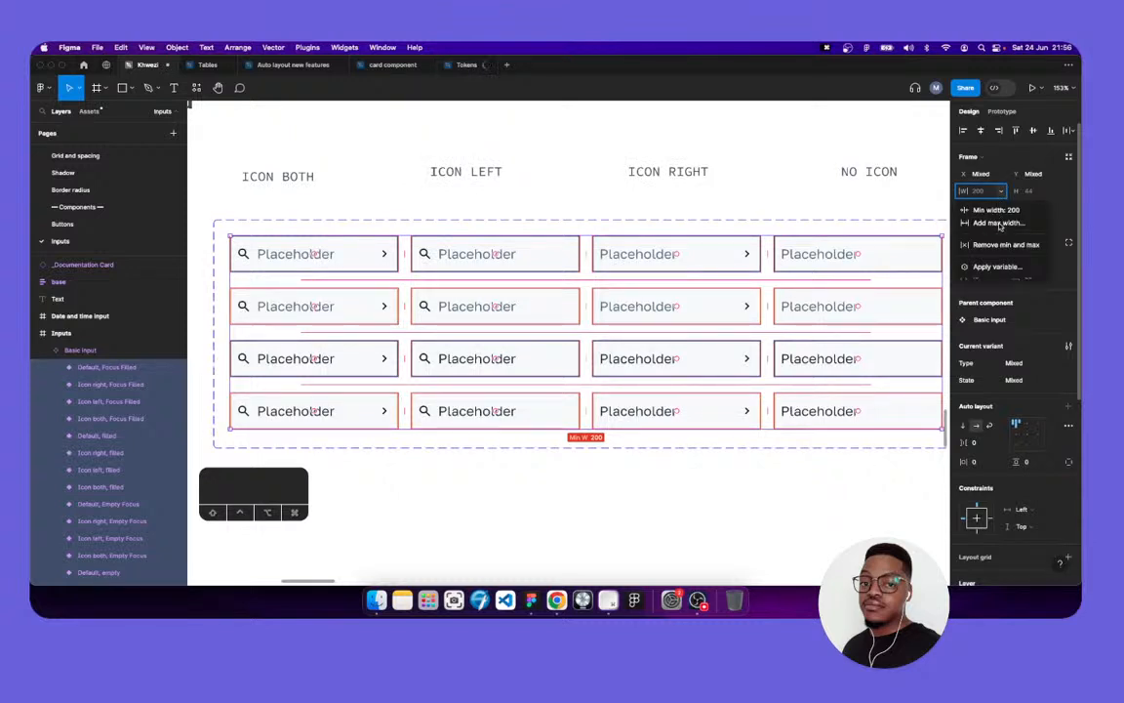
click(999, 223)
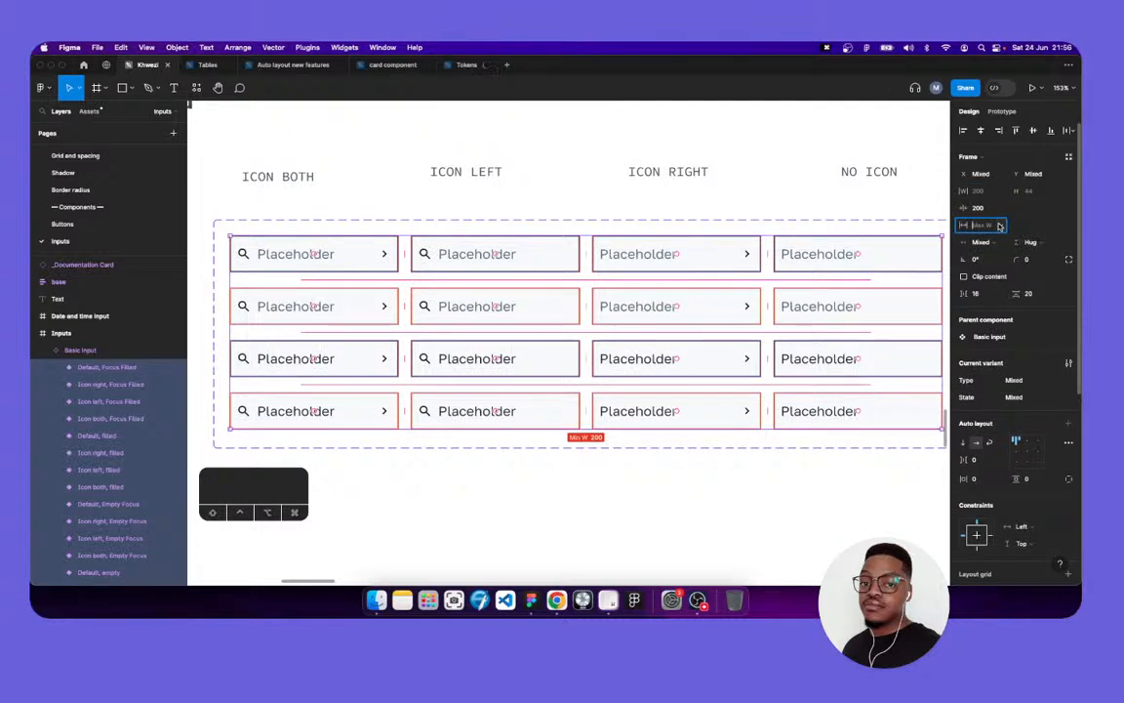
text(400)
key(Tab)
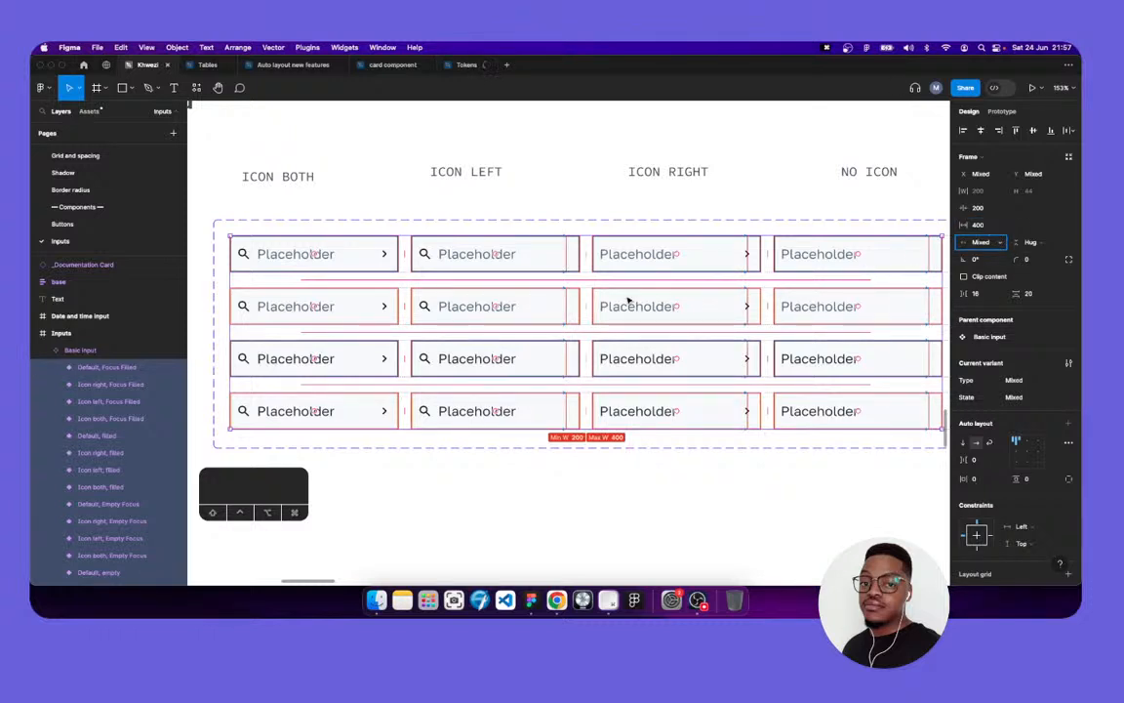
Locate the base component set outside the Inputs frame and select its Default, Empty Focus, Filled and Filled focus variants
scroll(629, 301, left, 5)
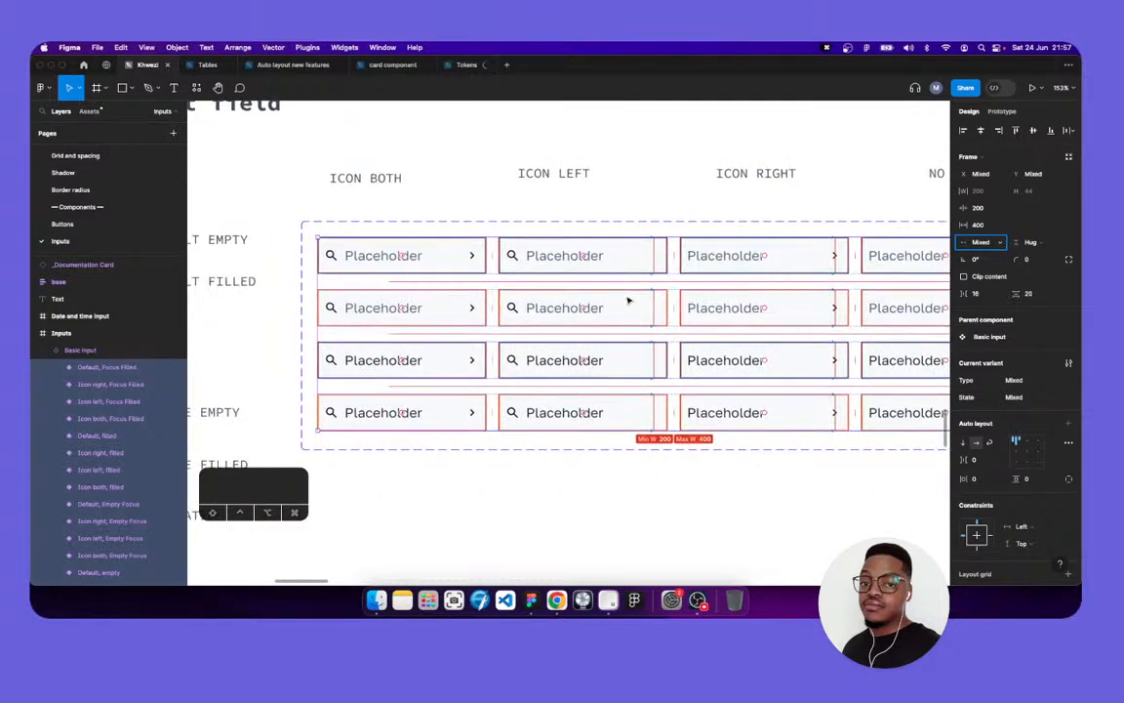
scroll(629, 302, down, 10)
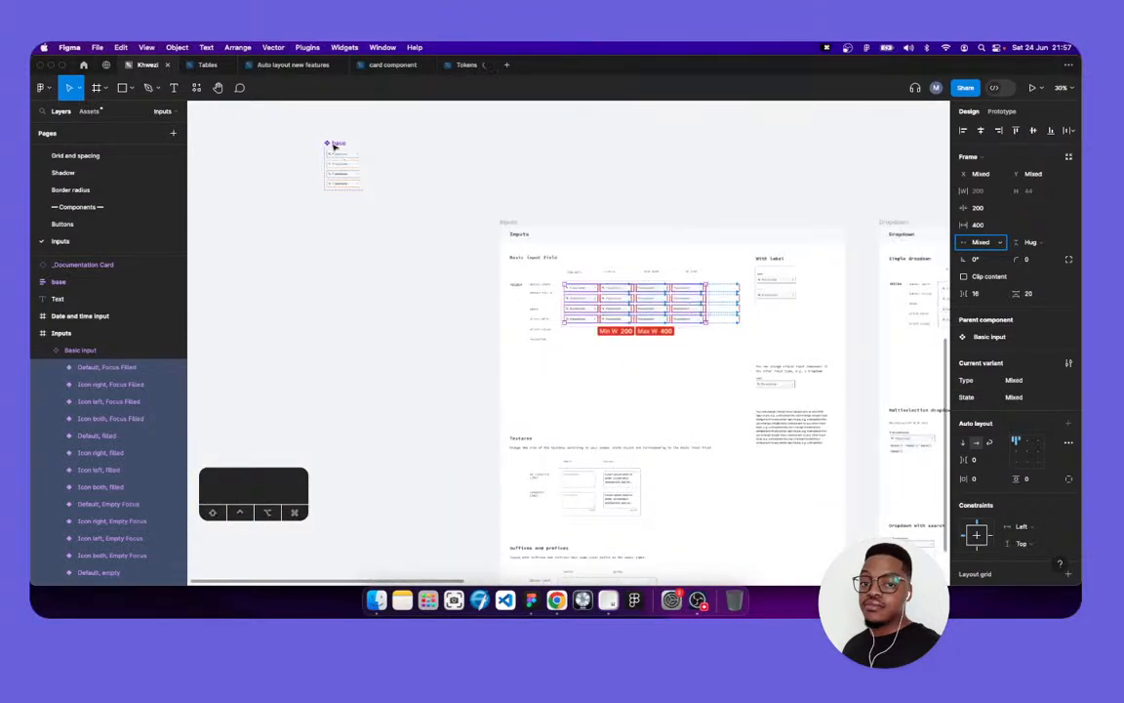
scroll(384, 186, up, 2)
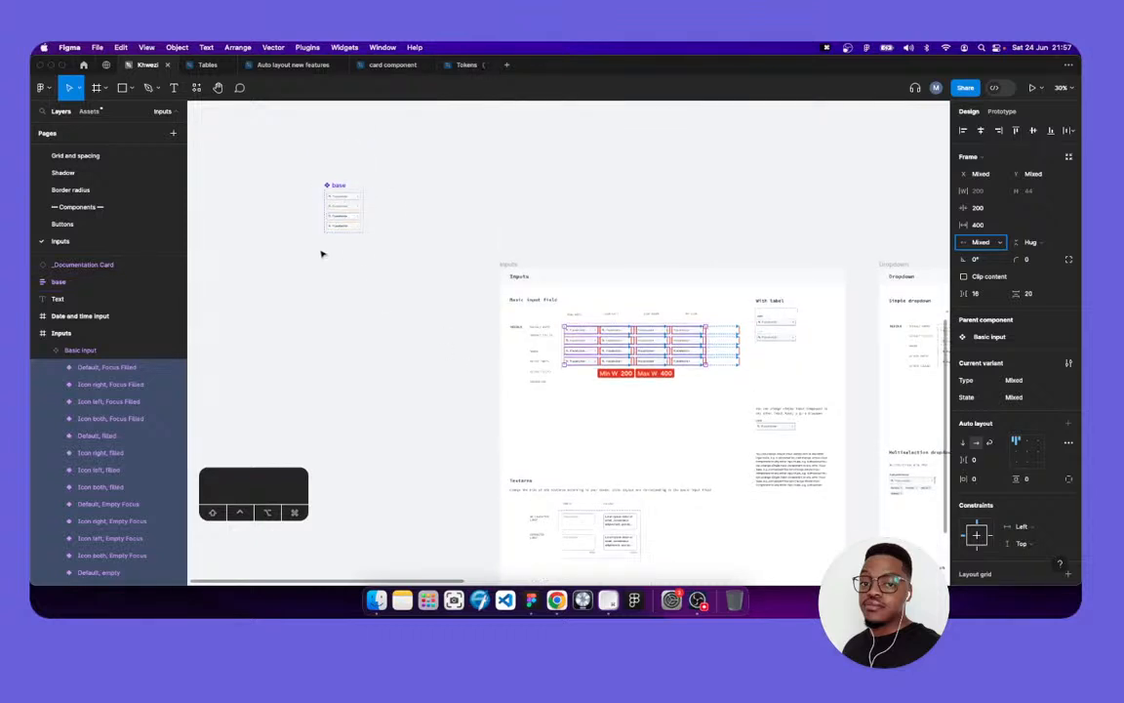
scroll(322, 248, up, 3)
scroll(342, 256, up, 3)
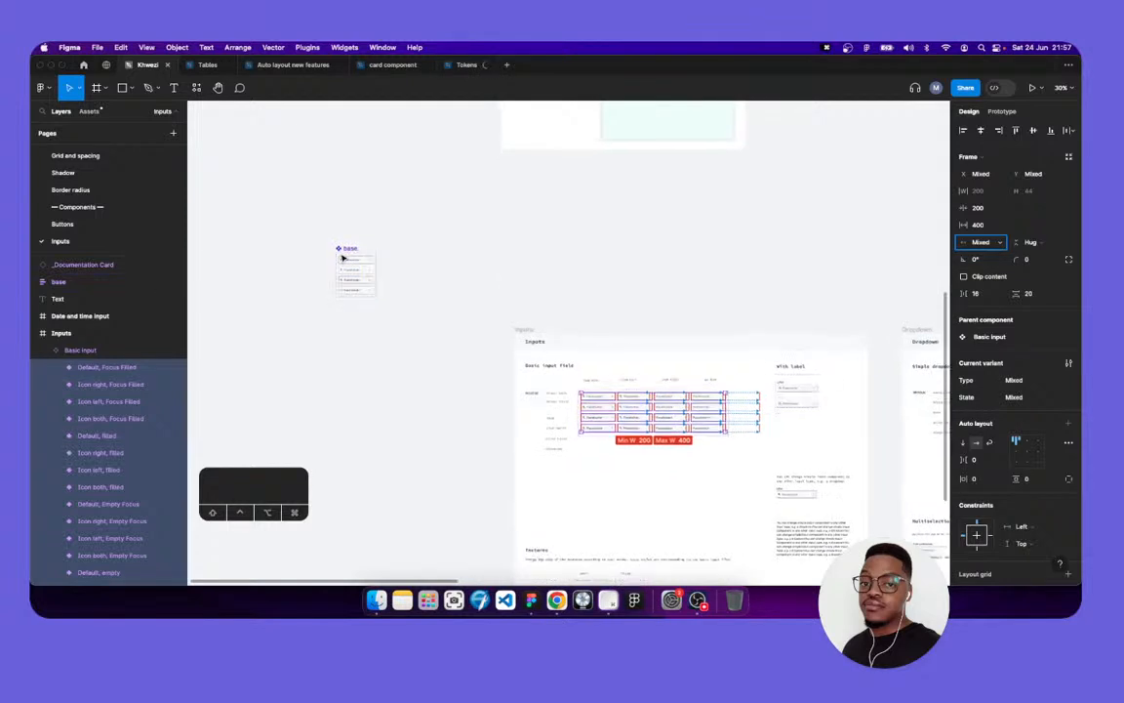
scroll(341, 257, up, 5)
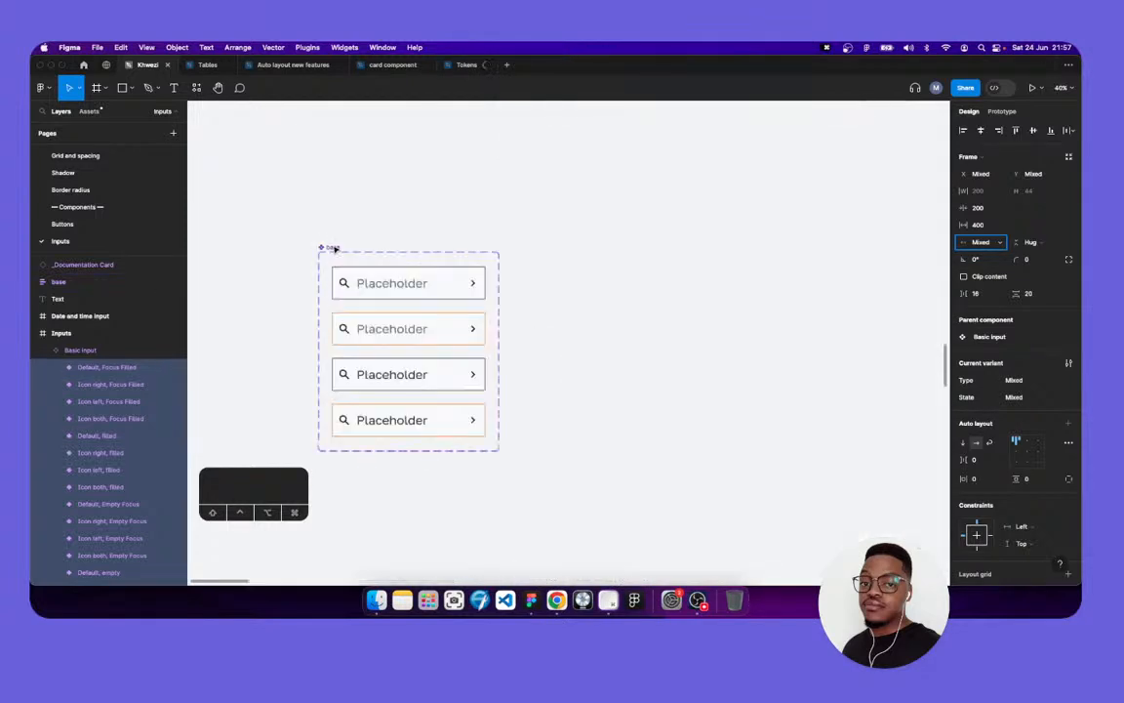
scroll(334, 249, up, 3)
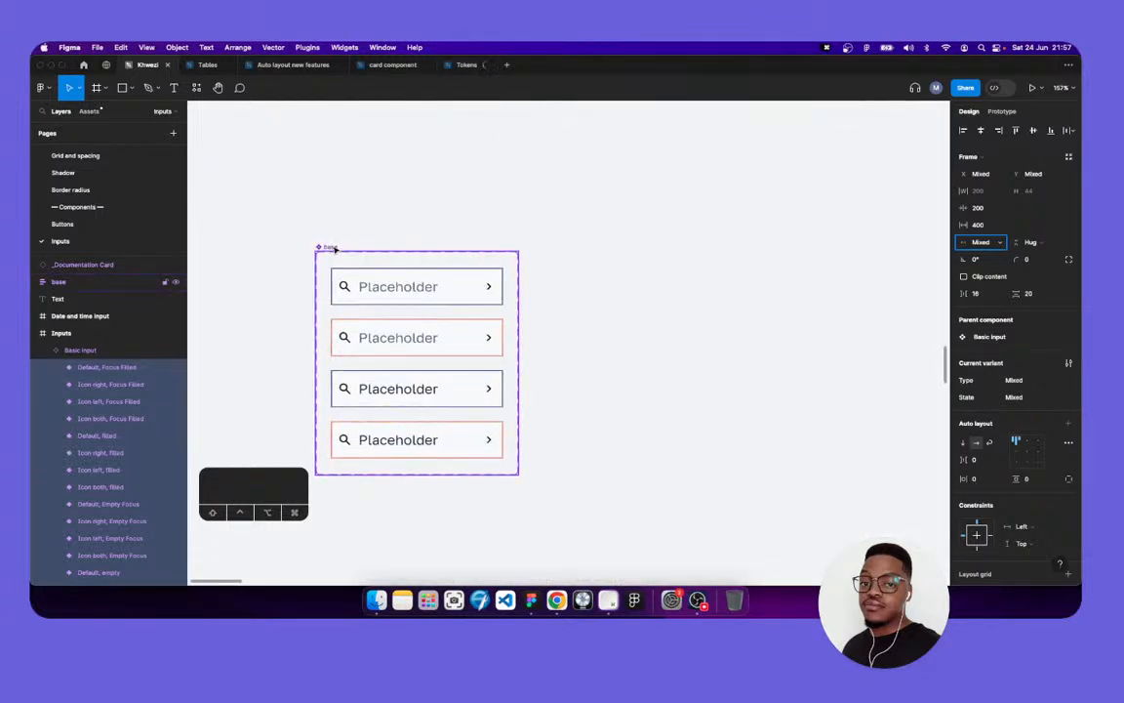
click(332, 248)
key(Return)
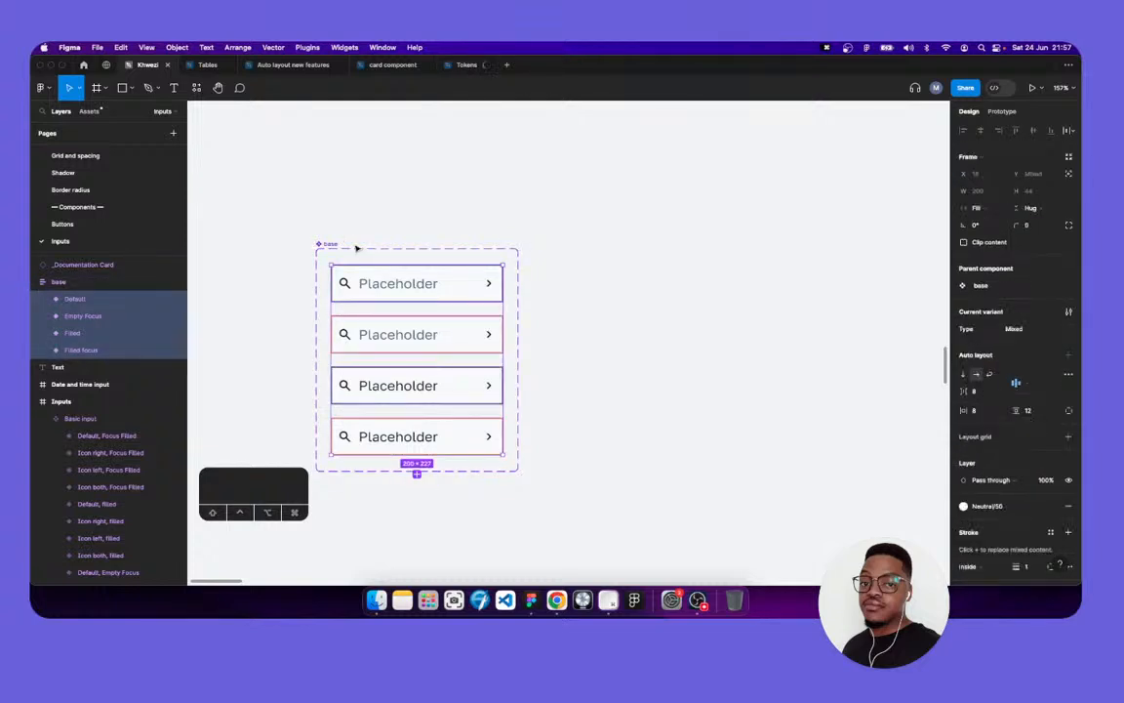
key(Return)
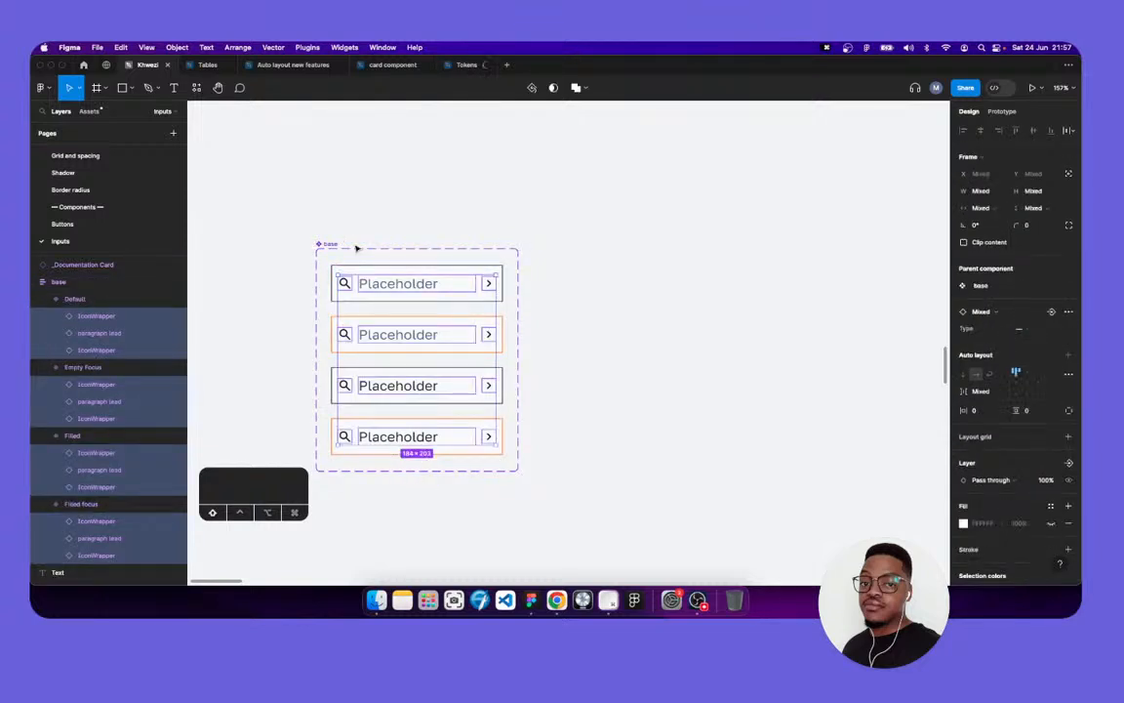
key(shift+Return)
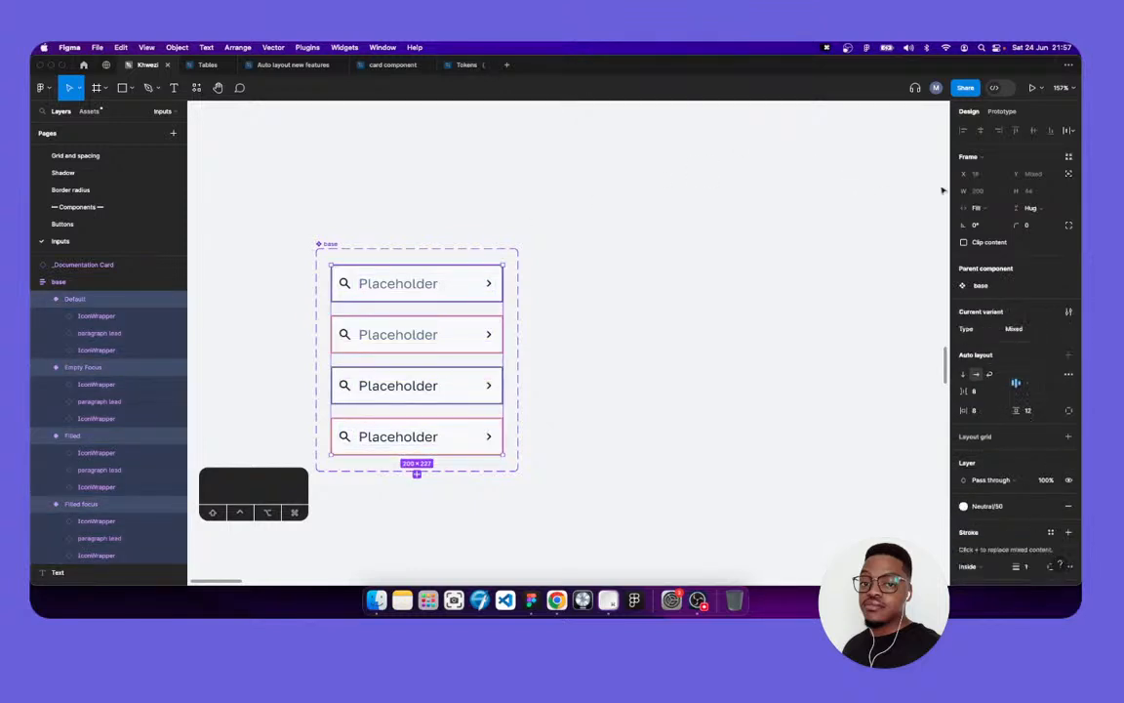
Give the selected base variants a minimum width equal to their current 200 and a maximum width of 400
click(999, 191)
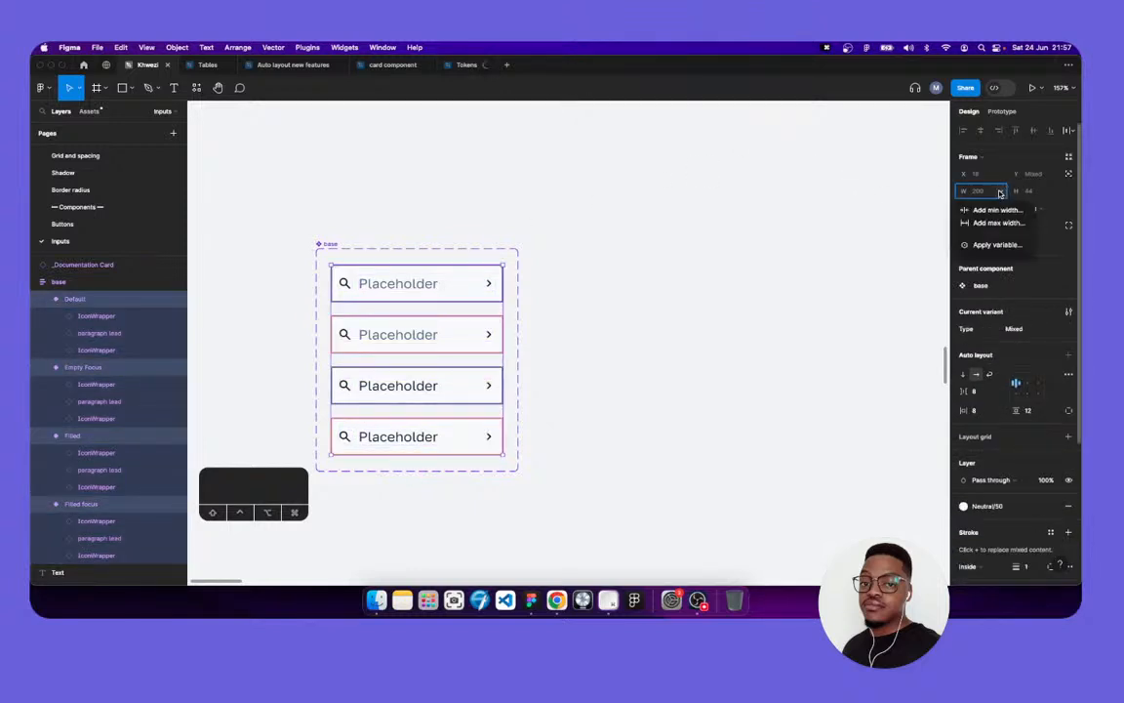
click(999, 211)
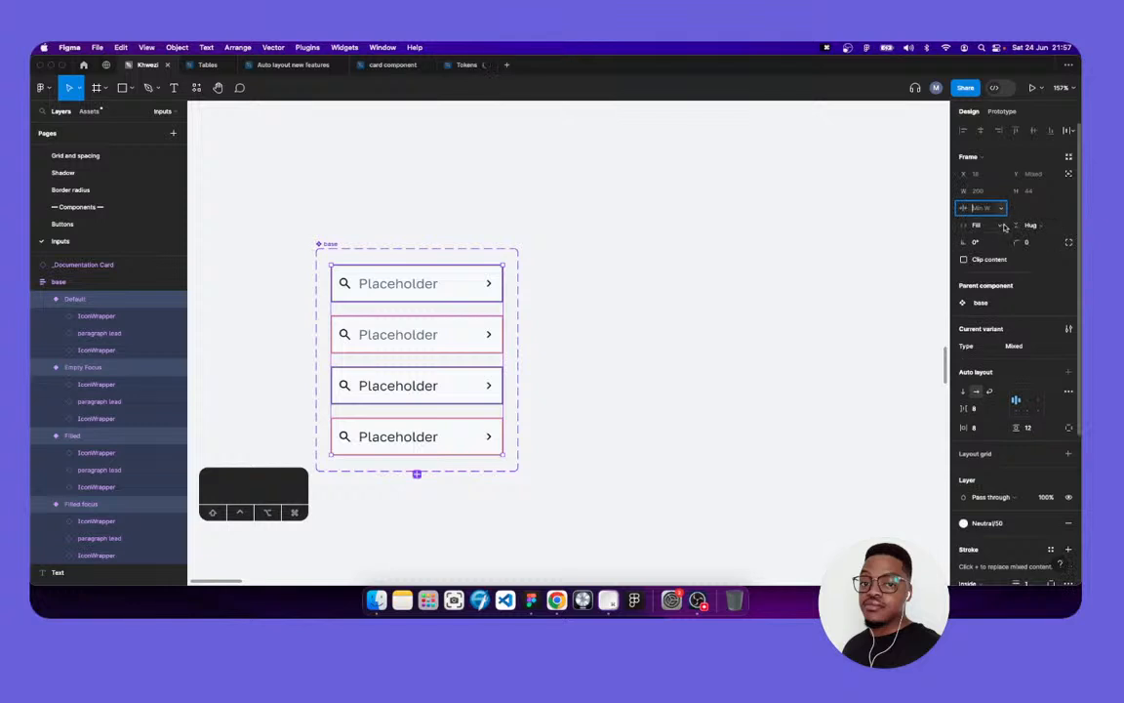
click(1001, 209)
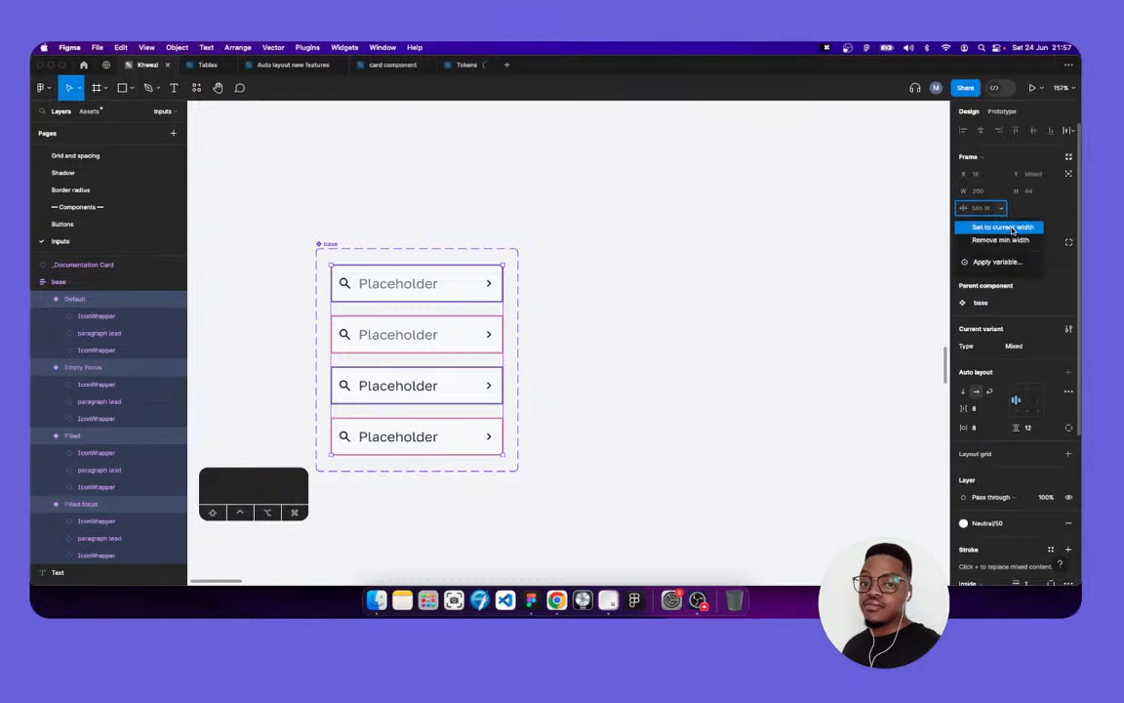
click(1009, 227)
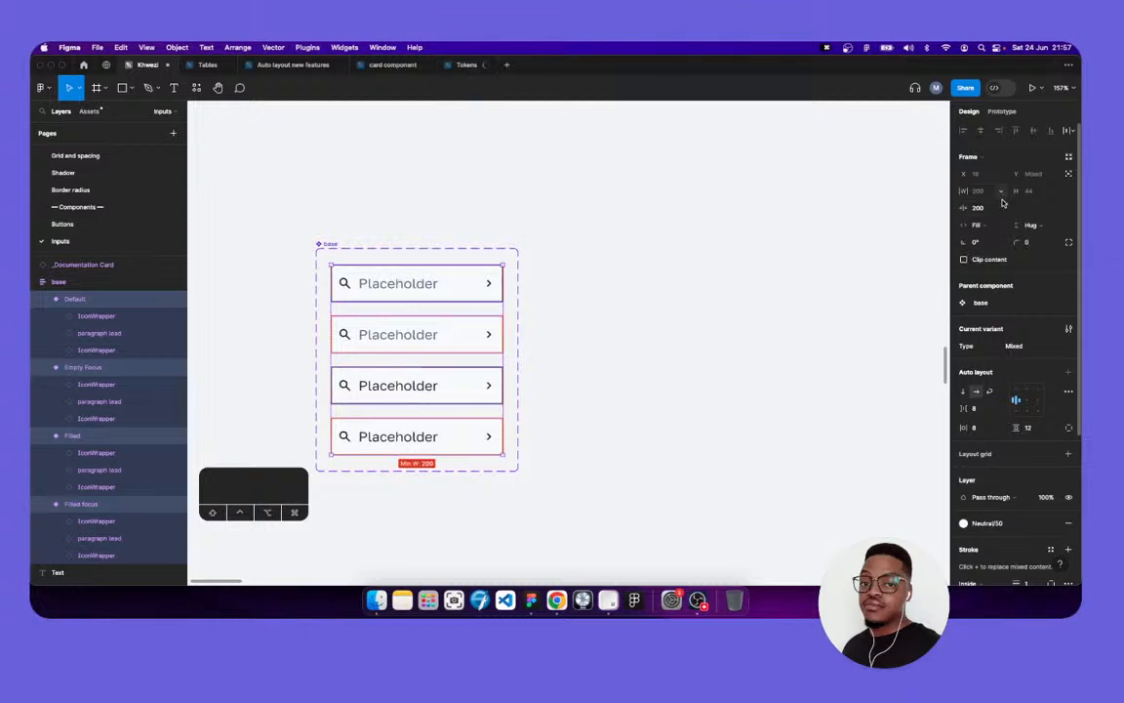
click(1001, 191)
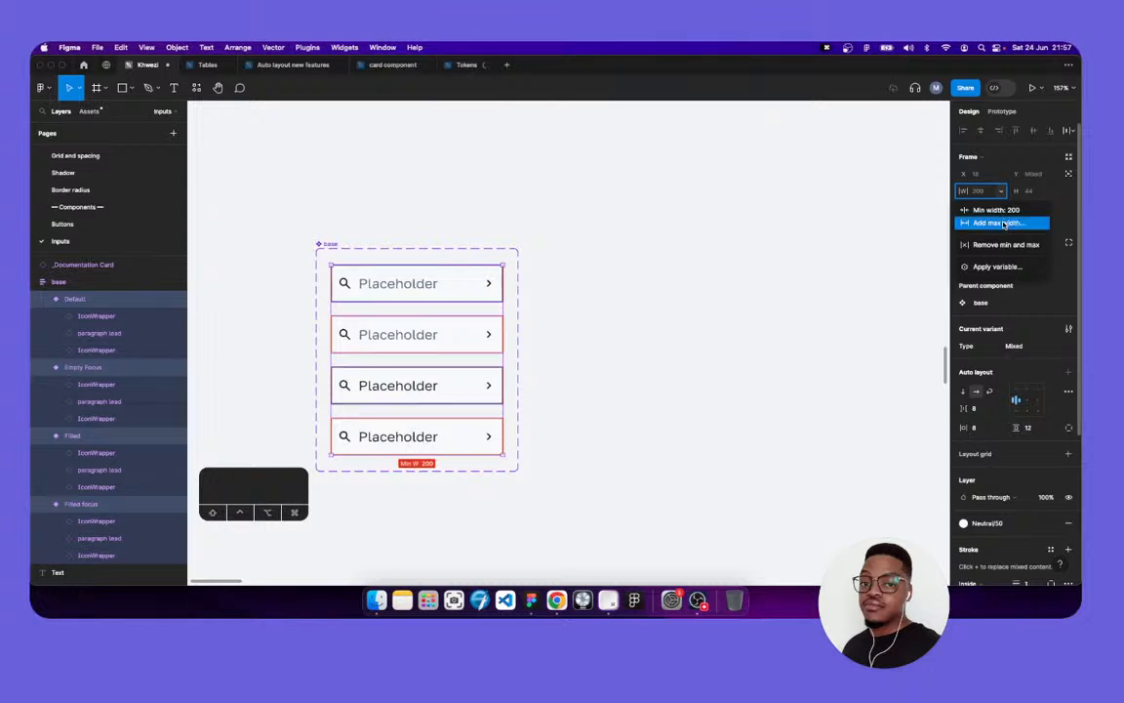
click(1003, 224)
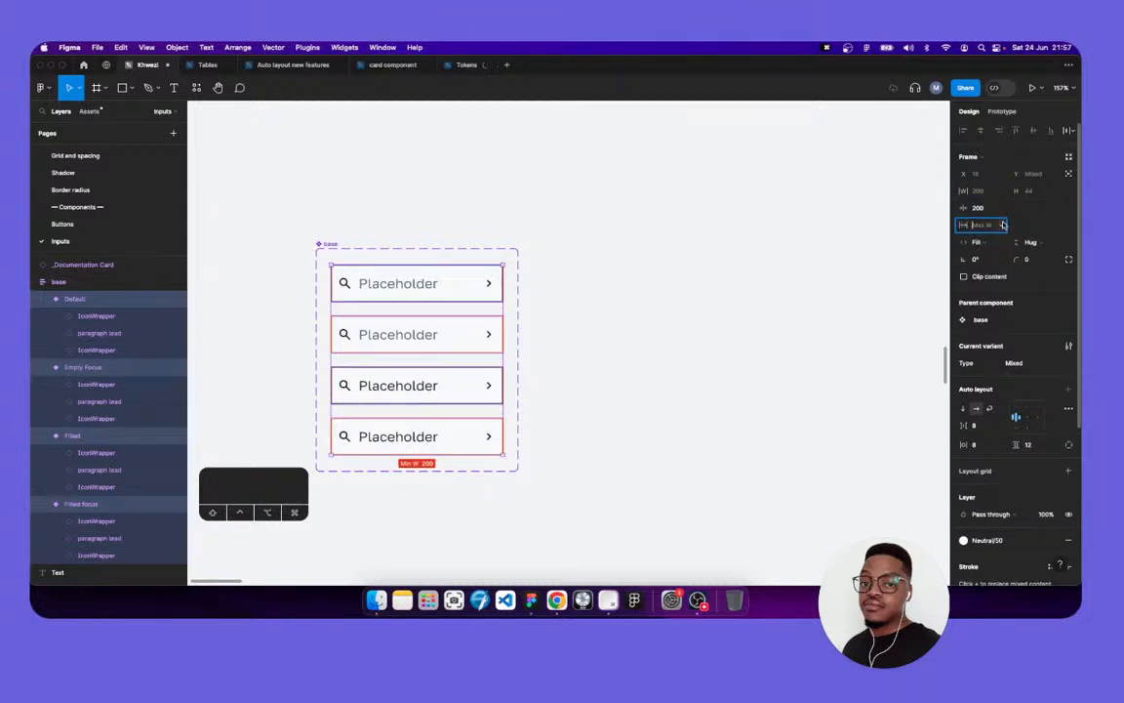
text(400)
key(Tab)
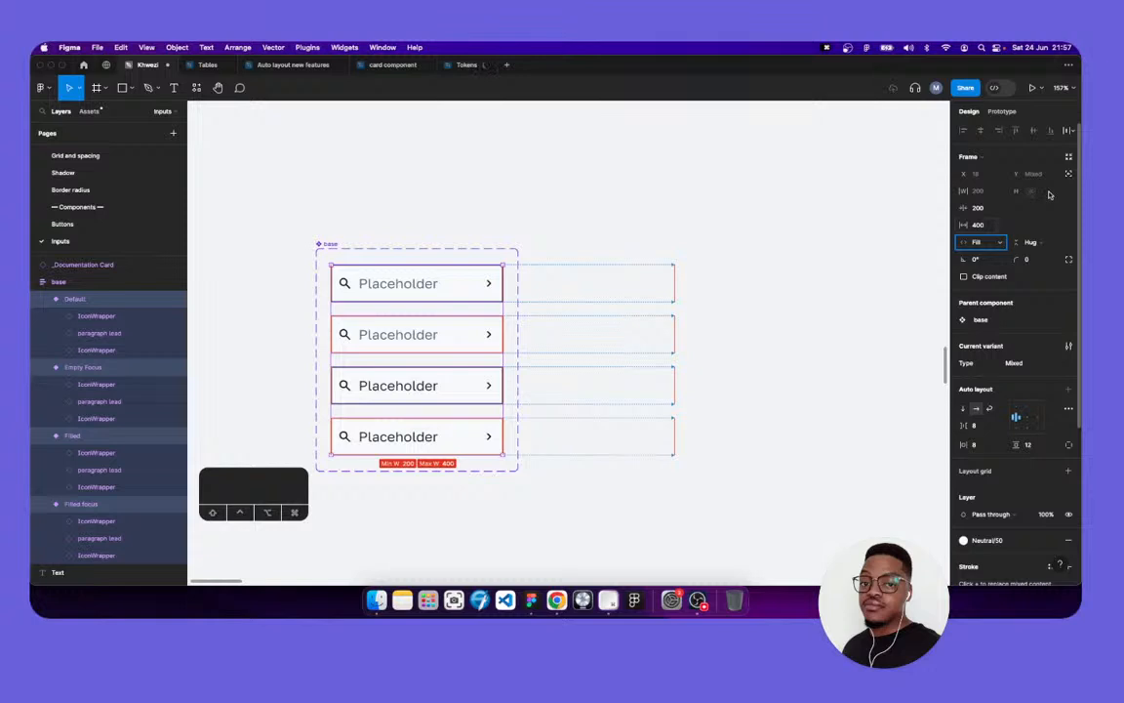
Add minimum and maximum heights to the selected base variants, both set to their current height of 44
click(1052, 192)
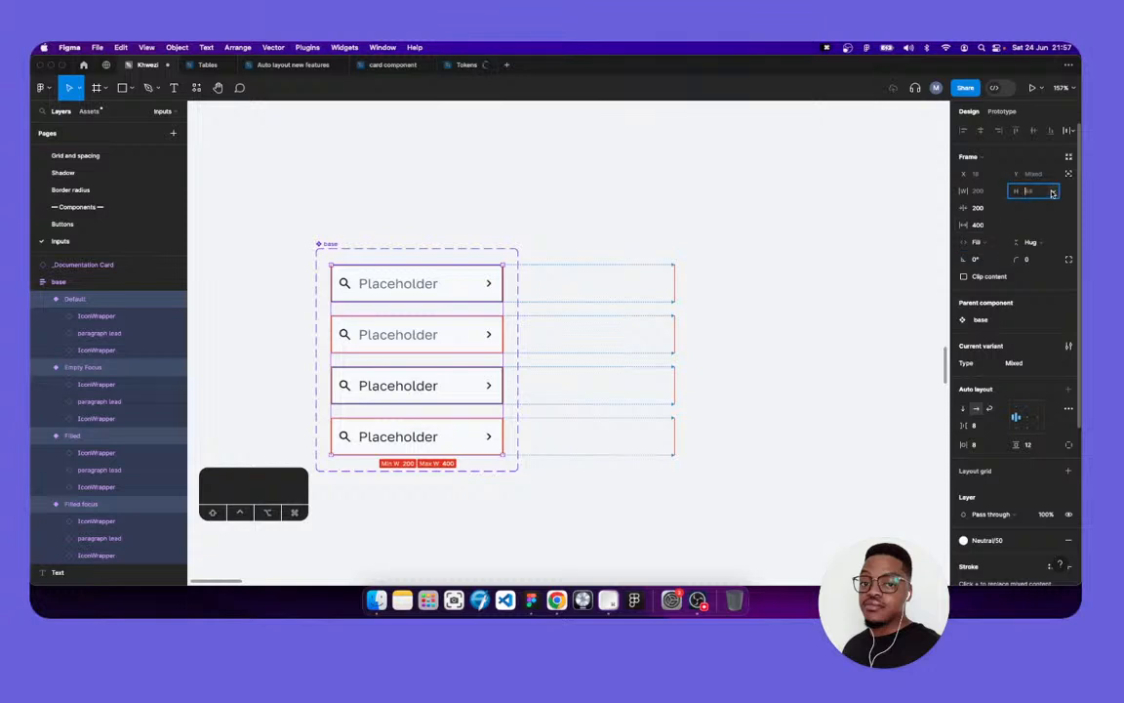
click(1051, 192)
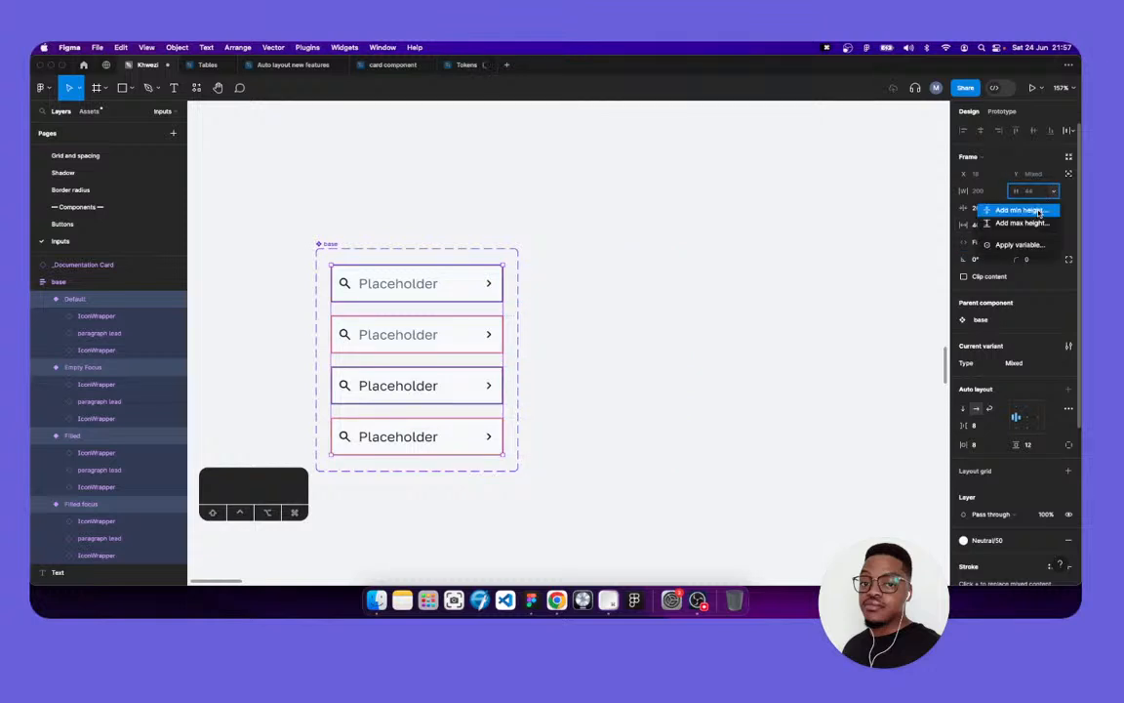
click(1038, 211)
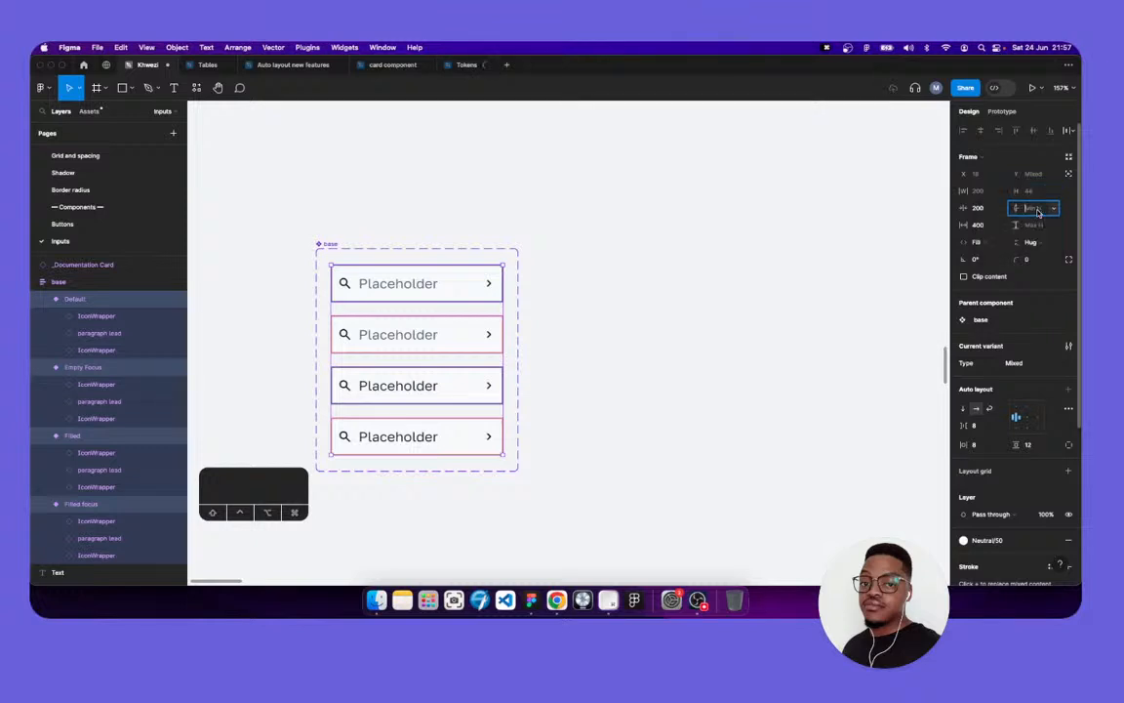
click(1054, 211)
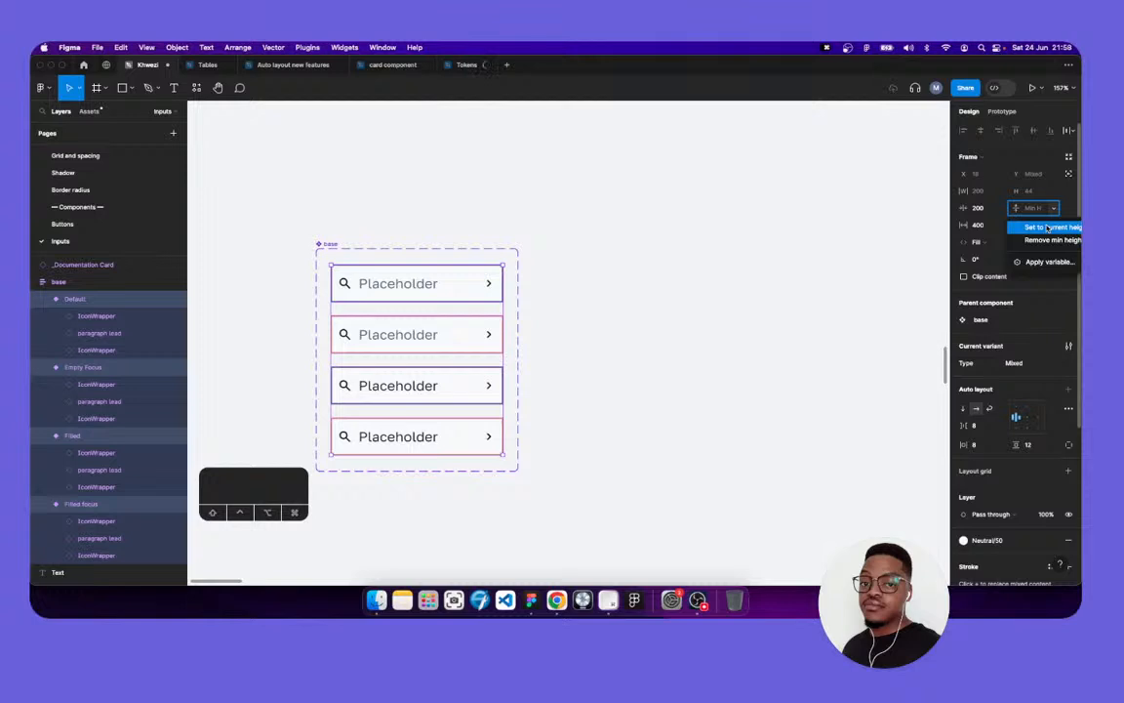
click(1047, 228)
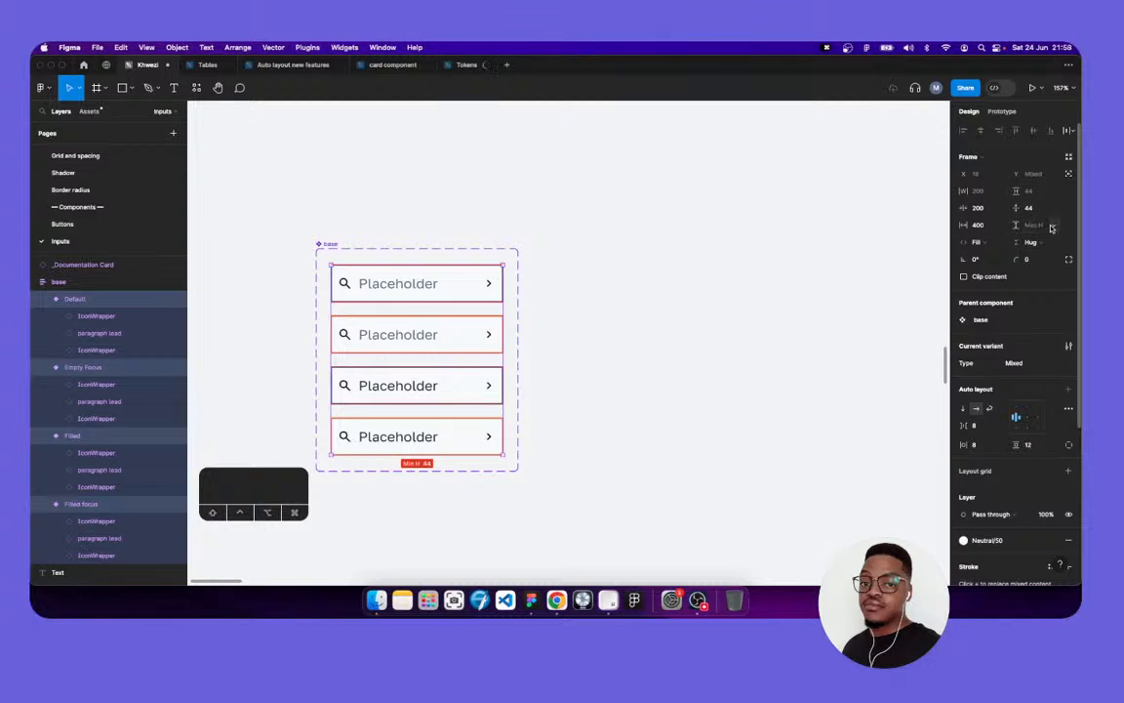
click(1053, 225)
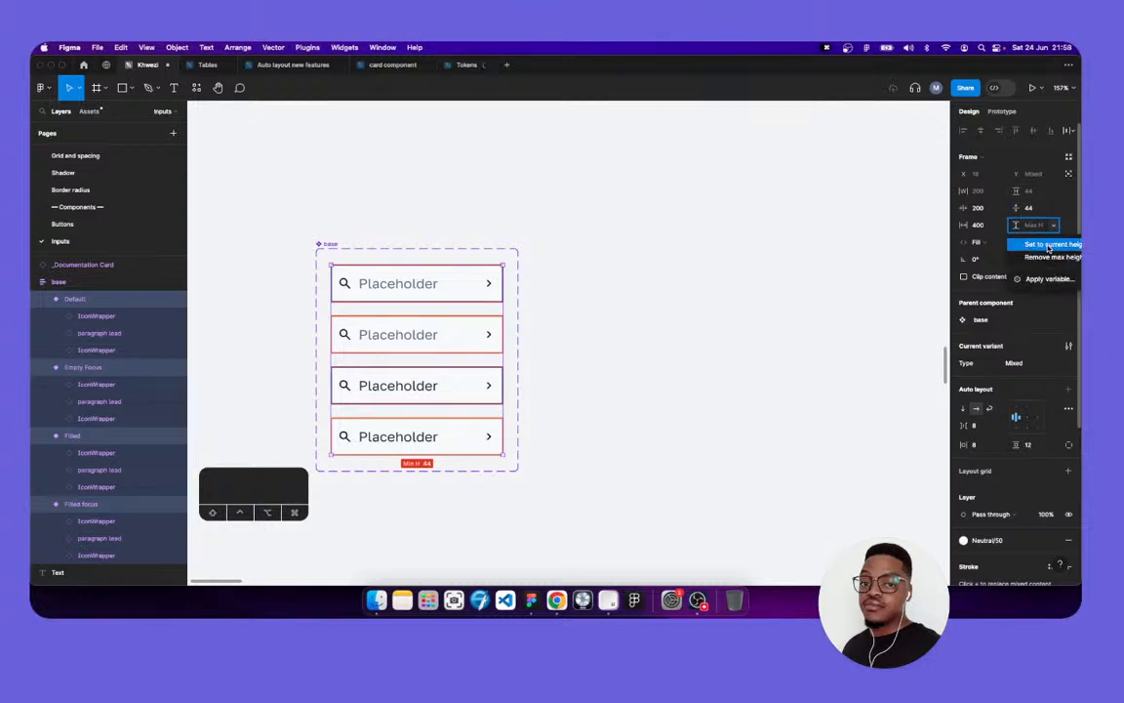
click(1049, 246)
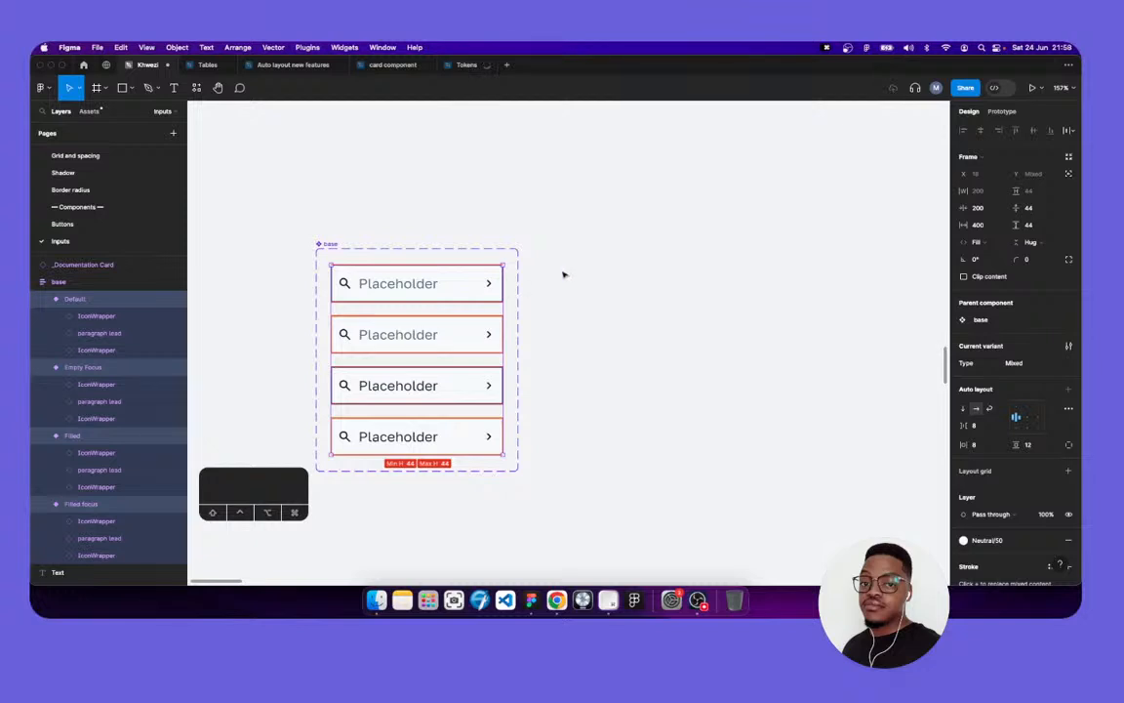
Clear the selection and start publishing the Khwezi library's changes from its libraries list
click(309, 209)
key(shift+1)
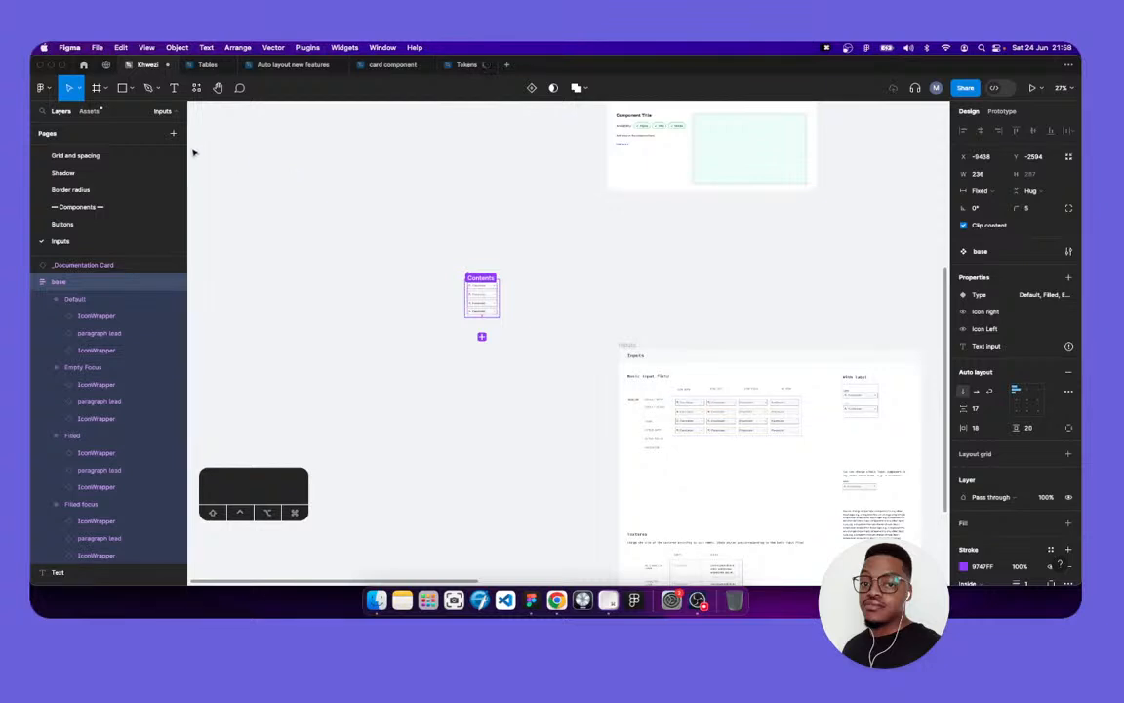
key(Escape)
click(90, 112)
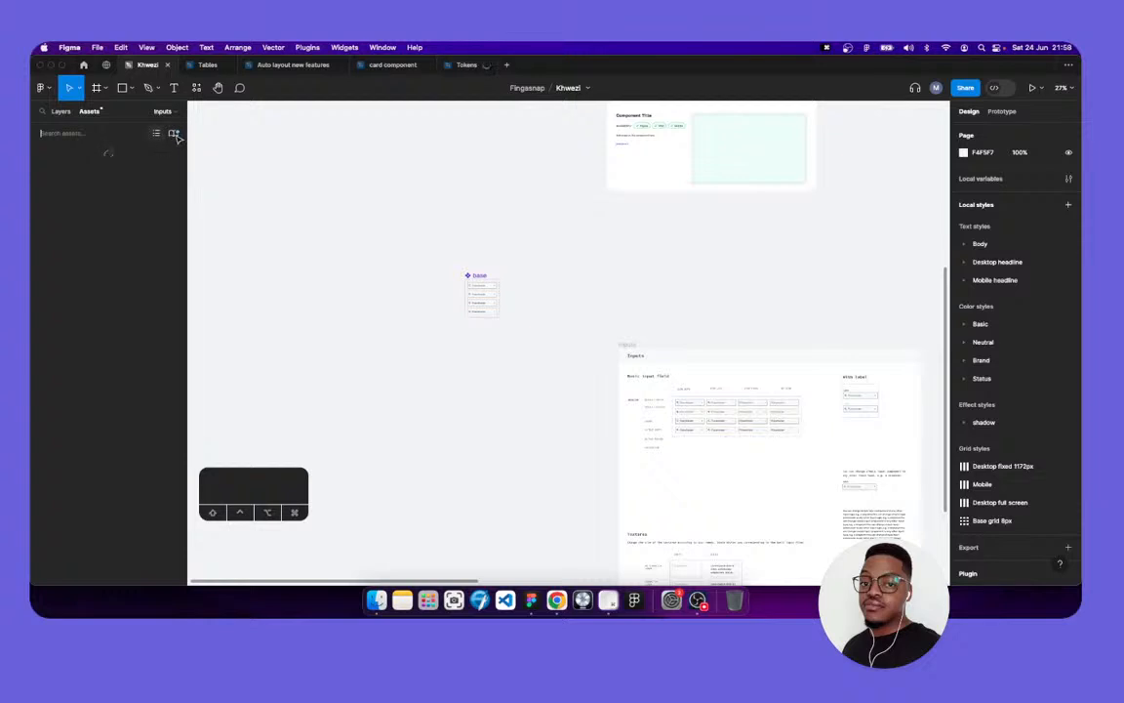
click(173, 133)
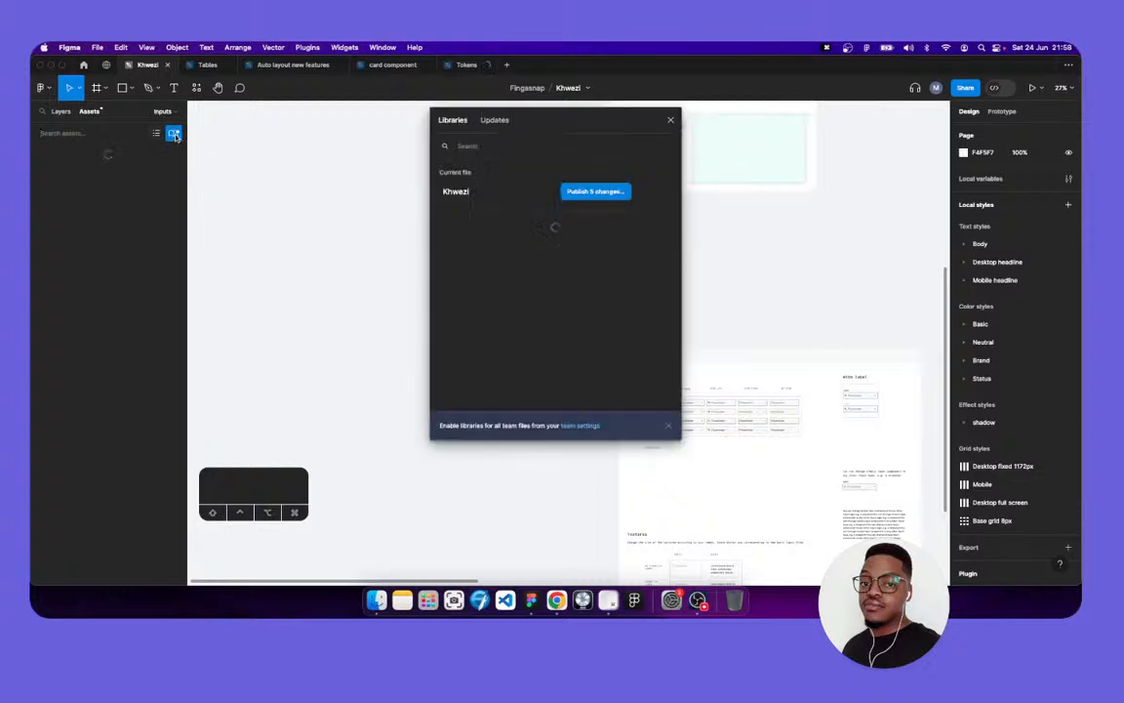
click(596, 192)
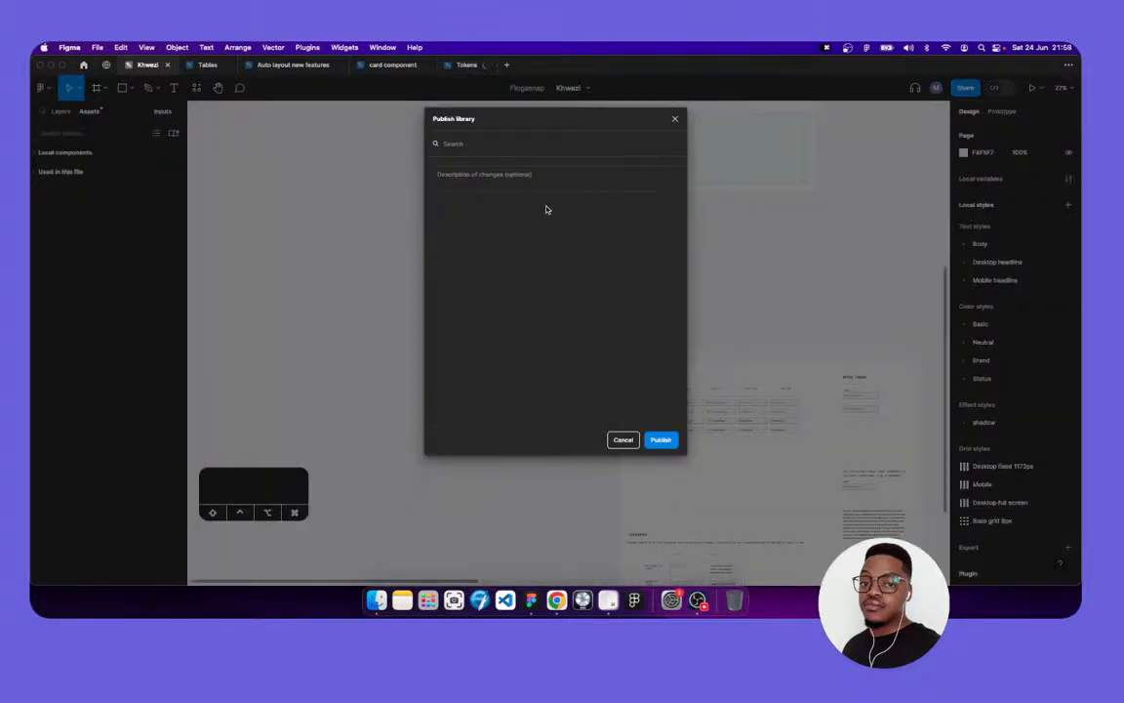
Describe the library changes as "Added min-max width and height"
click(495, 177)
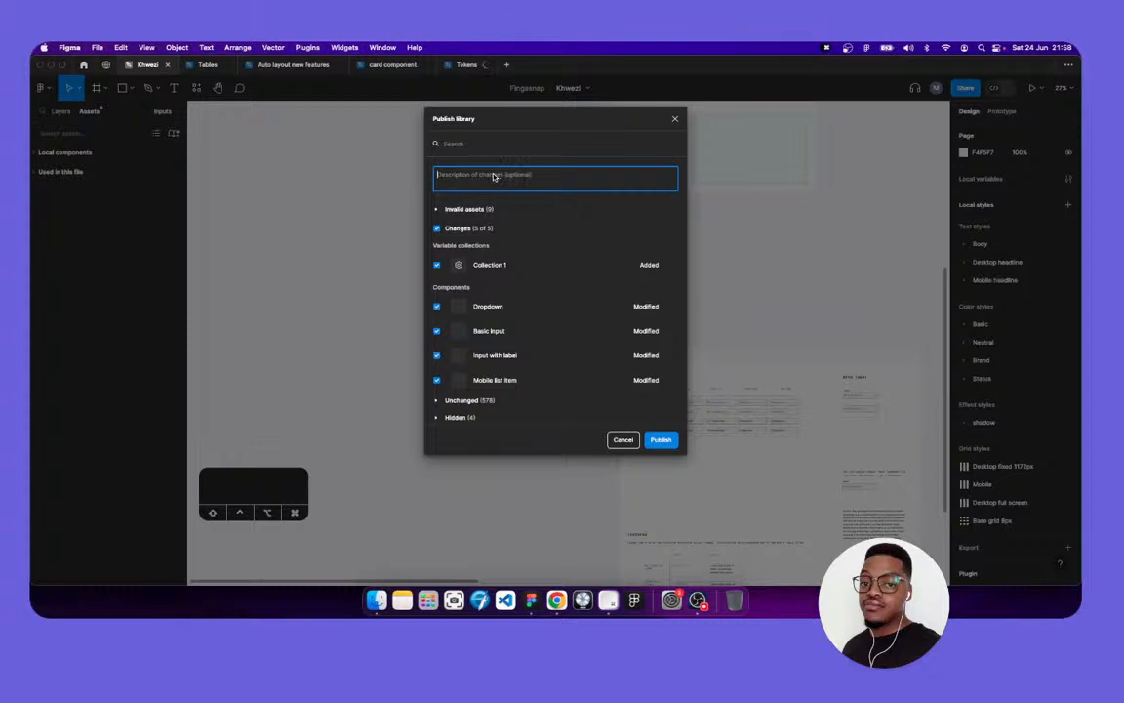
text(Added)
text(min-max widht and)
key(BackSpace)
key(BackSpace)
key(BackSpace)
text(and height)
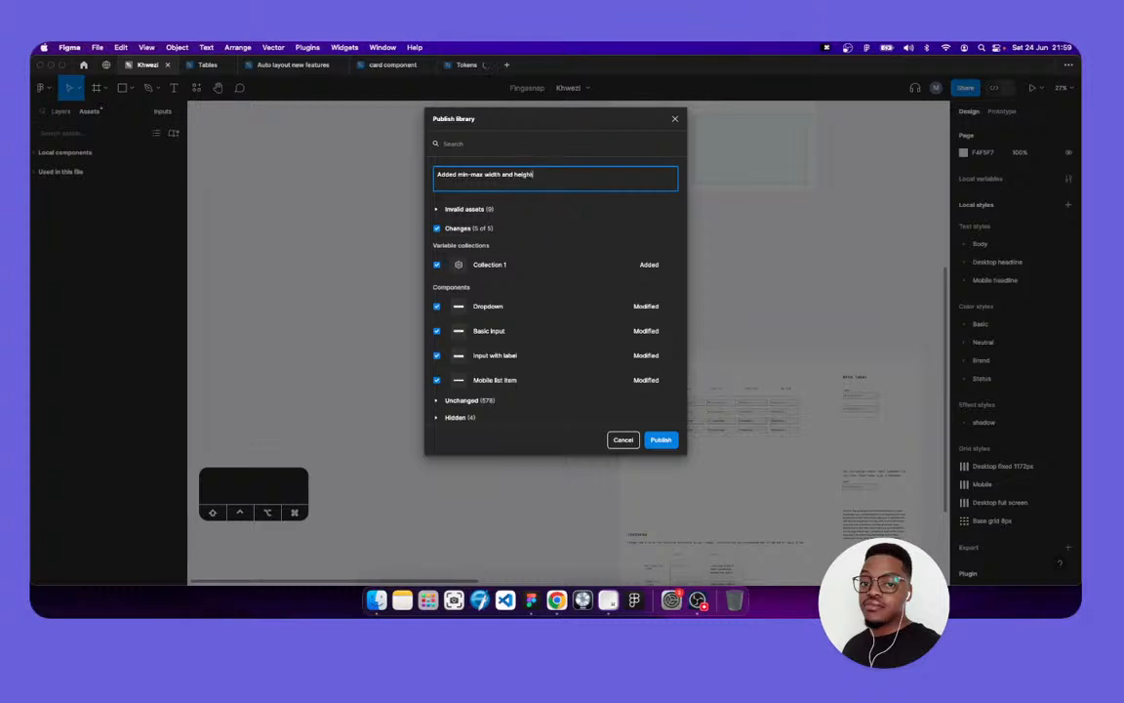
Exclude the Collection 1 variable collection from the changes and publish the modified components
click(436, 264)
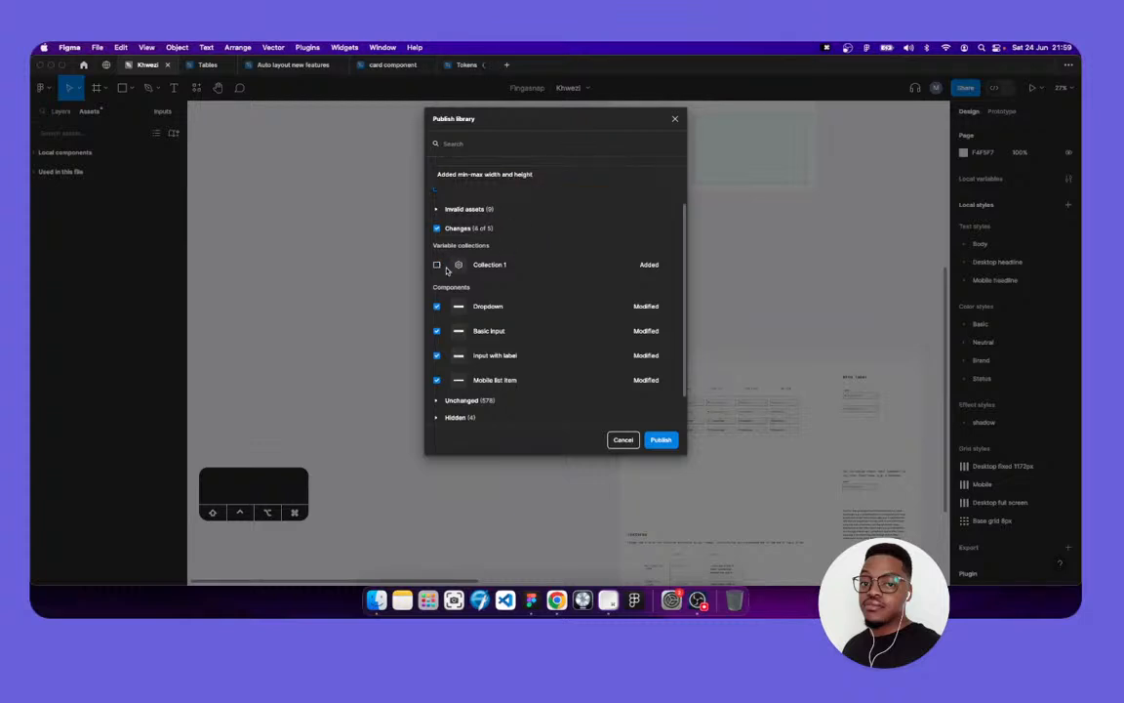
scroll(492, 291, down, 1)
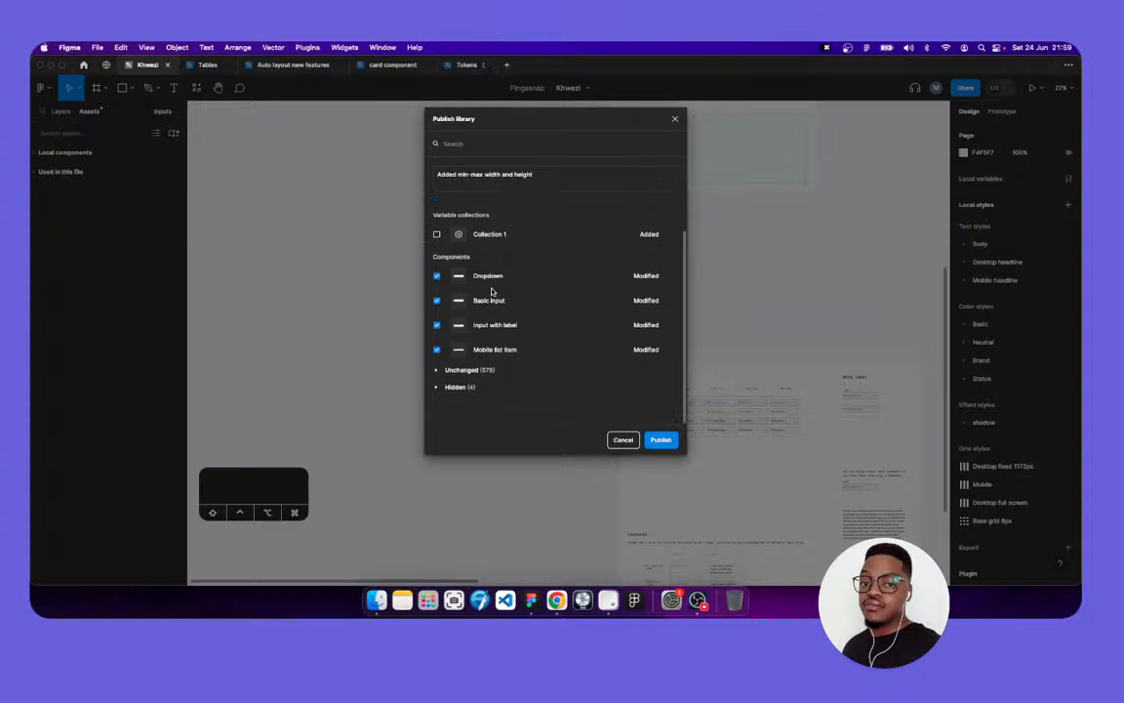
click(670, 440)
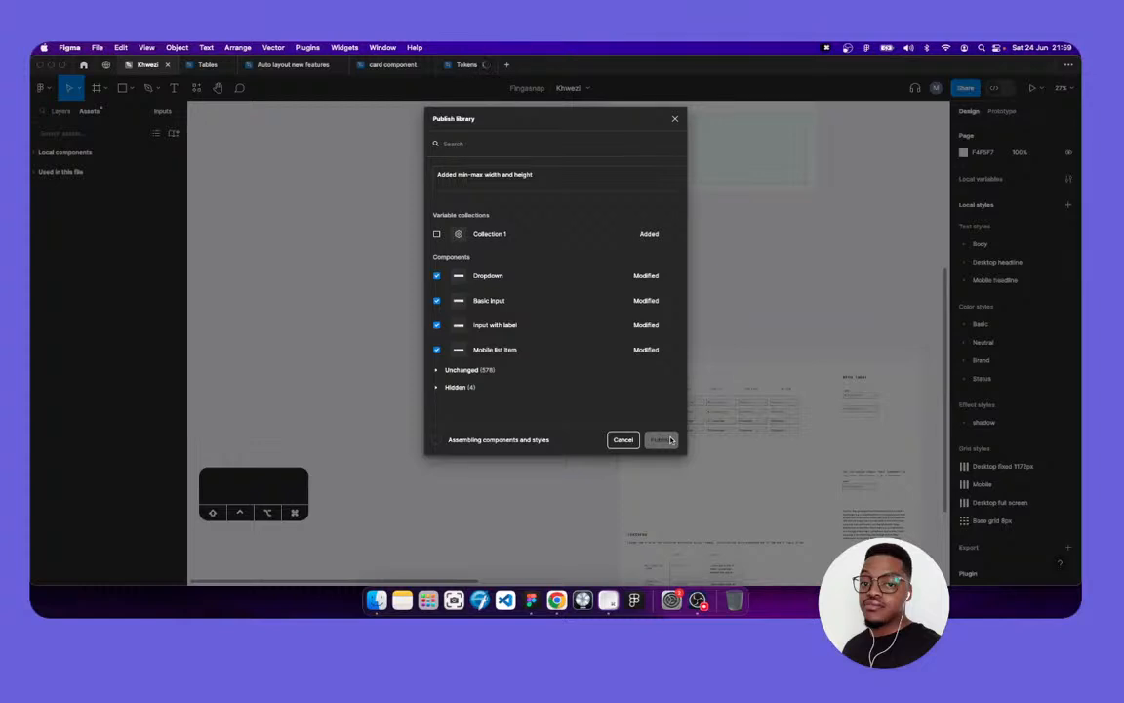
Close the Auto layout new features file and show the Design page of the card component file
click(340, 67)
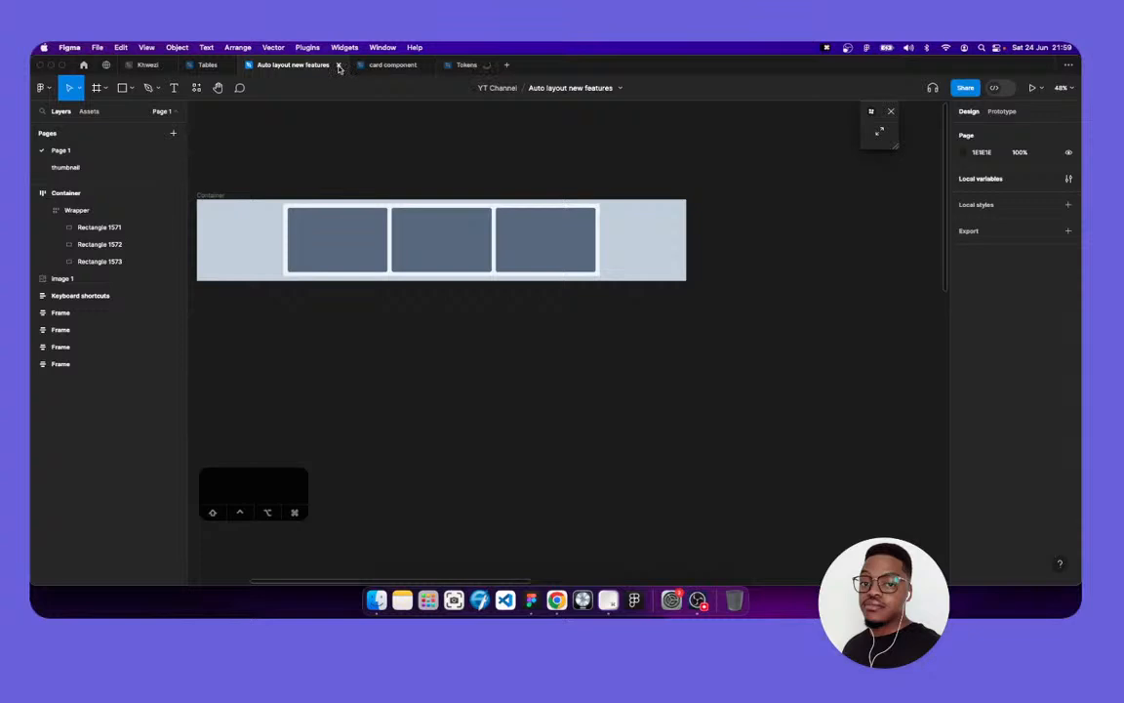
click(339, 65)
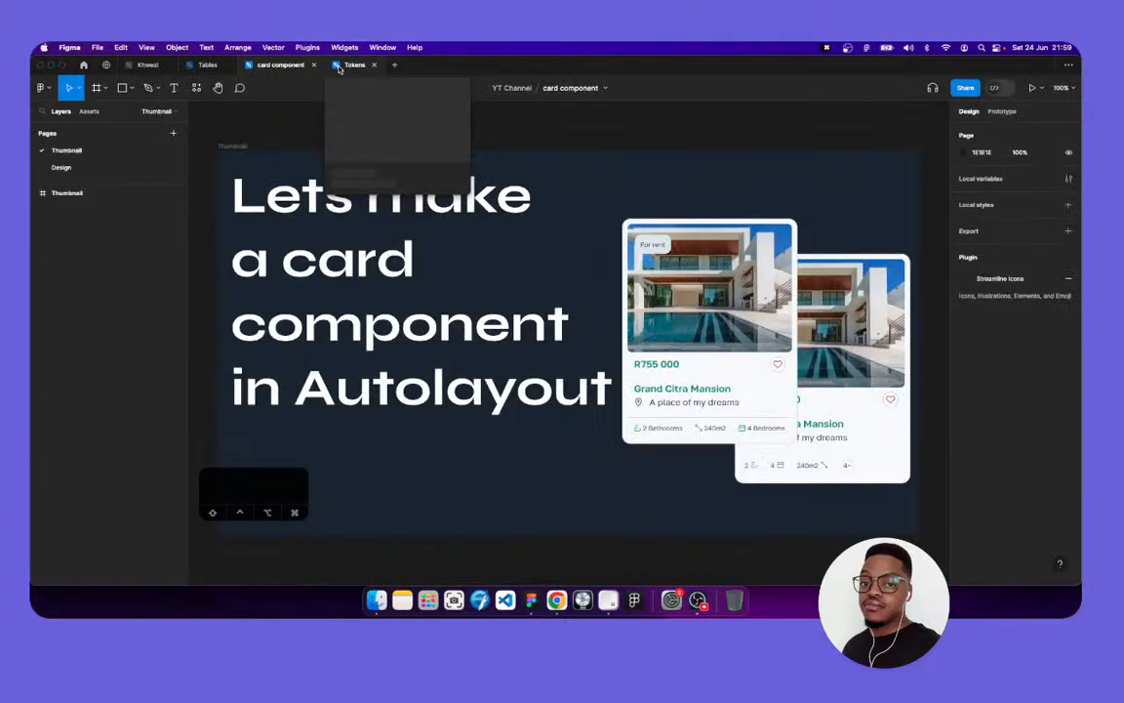
click(65, 169)
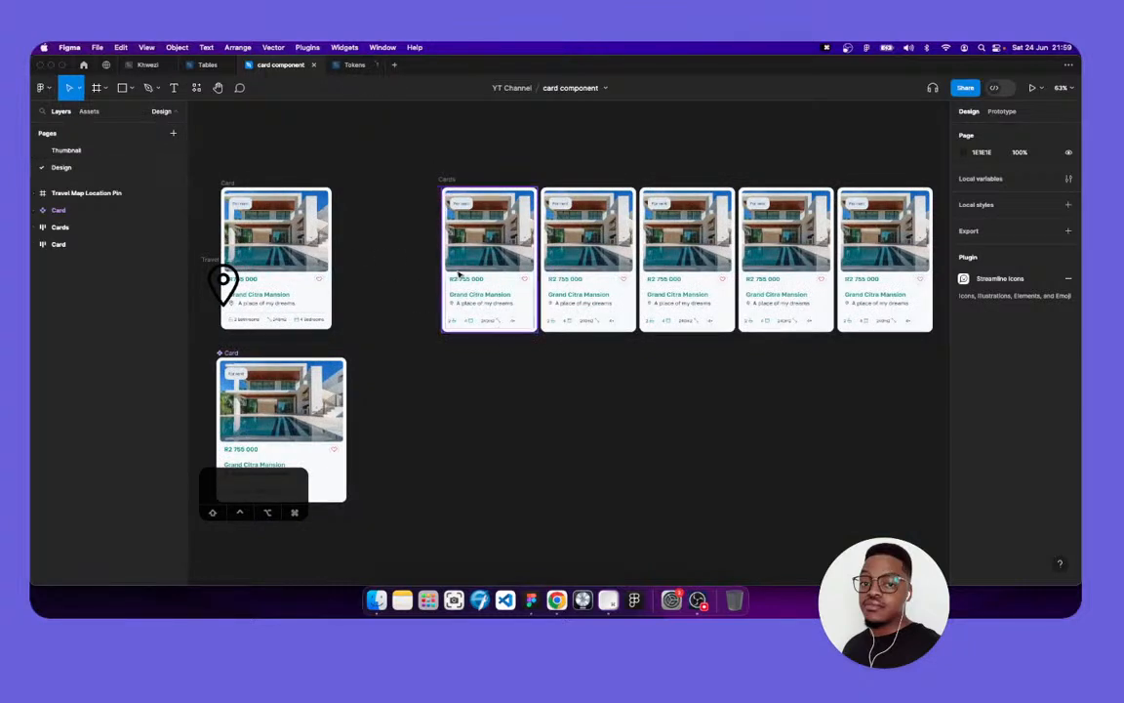
Try narrowing the Cards frame to about 878 wide and stretching it back out to about 1319
scroll(410, 412, up, 1)
scroll(413, 410, left, 3)
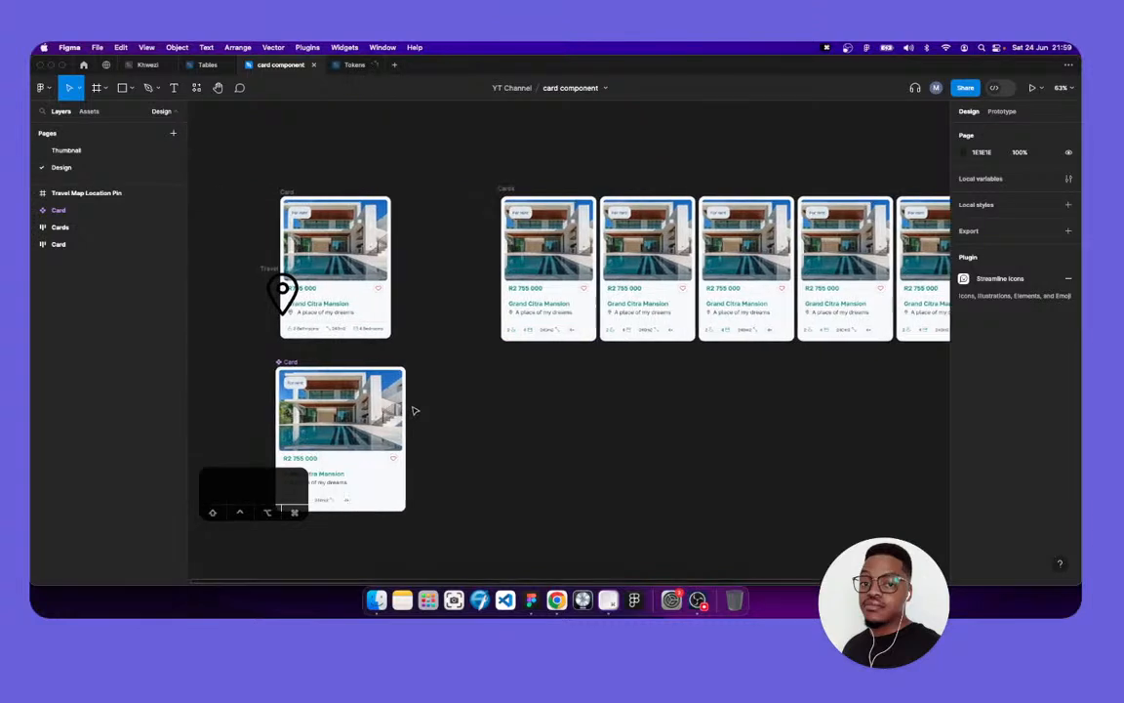
scroll(496, 273, right, 3)
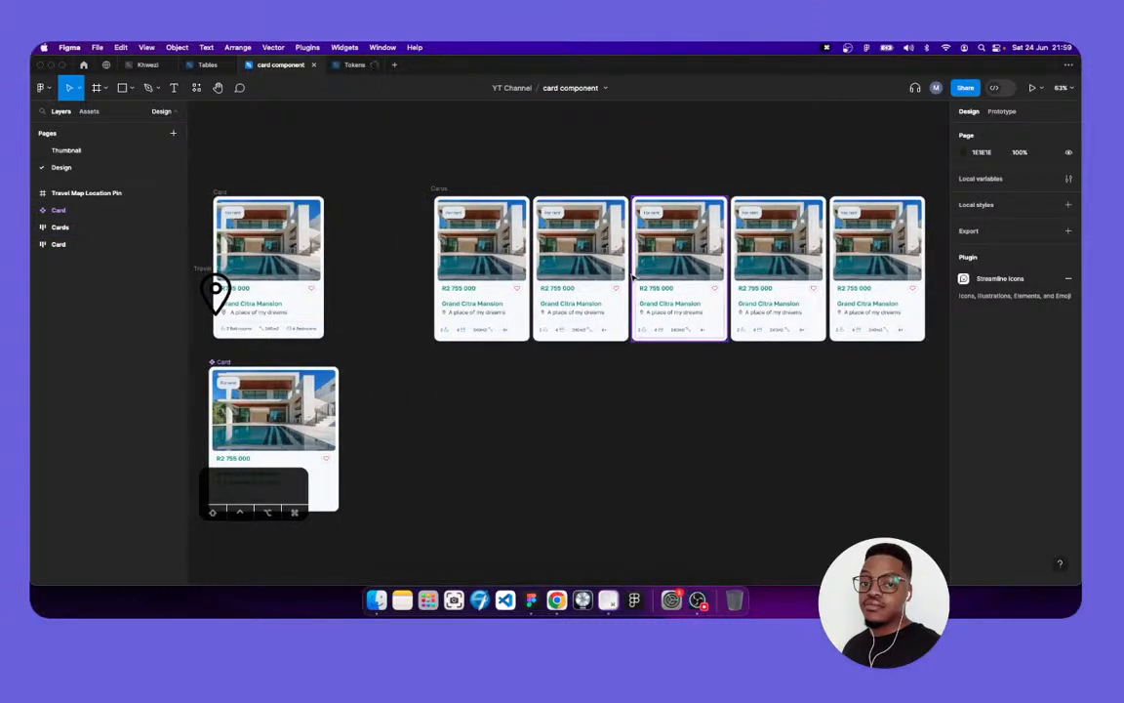
scroll(605, 271, right, 5)
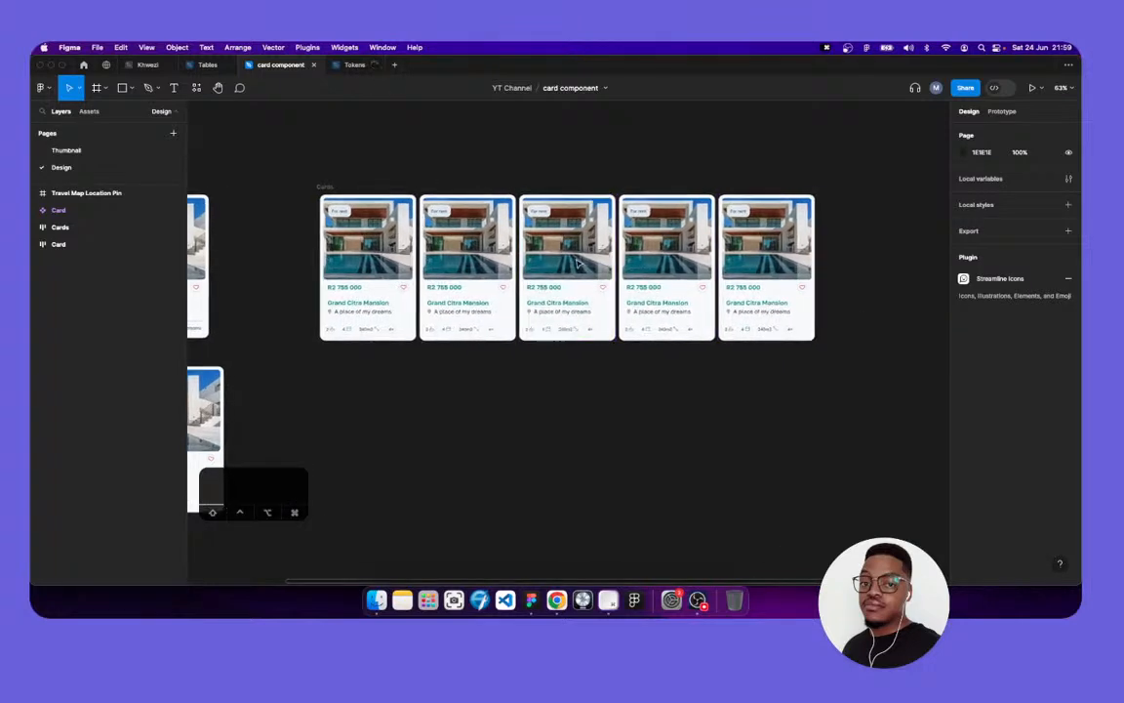
scroll(578, 262, up, 5)
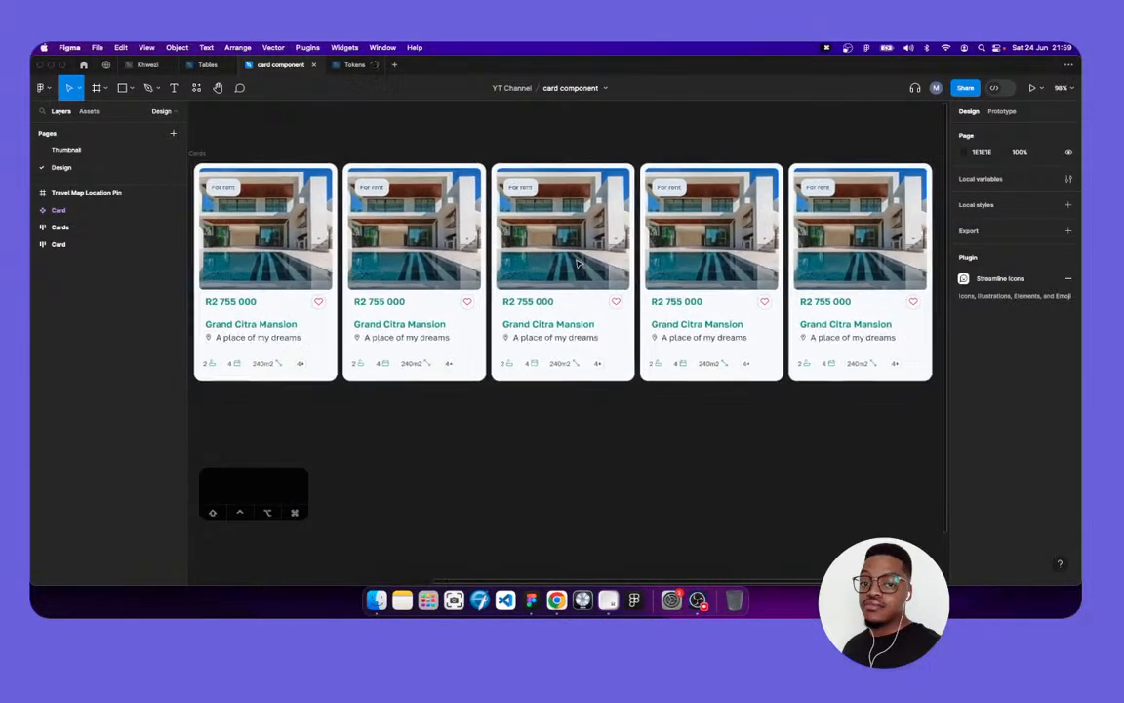
scroll(578, 262, down, 2)
click(232, 163)
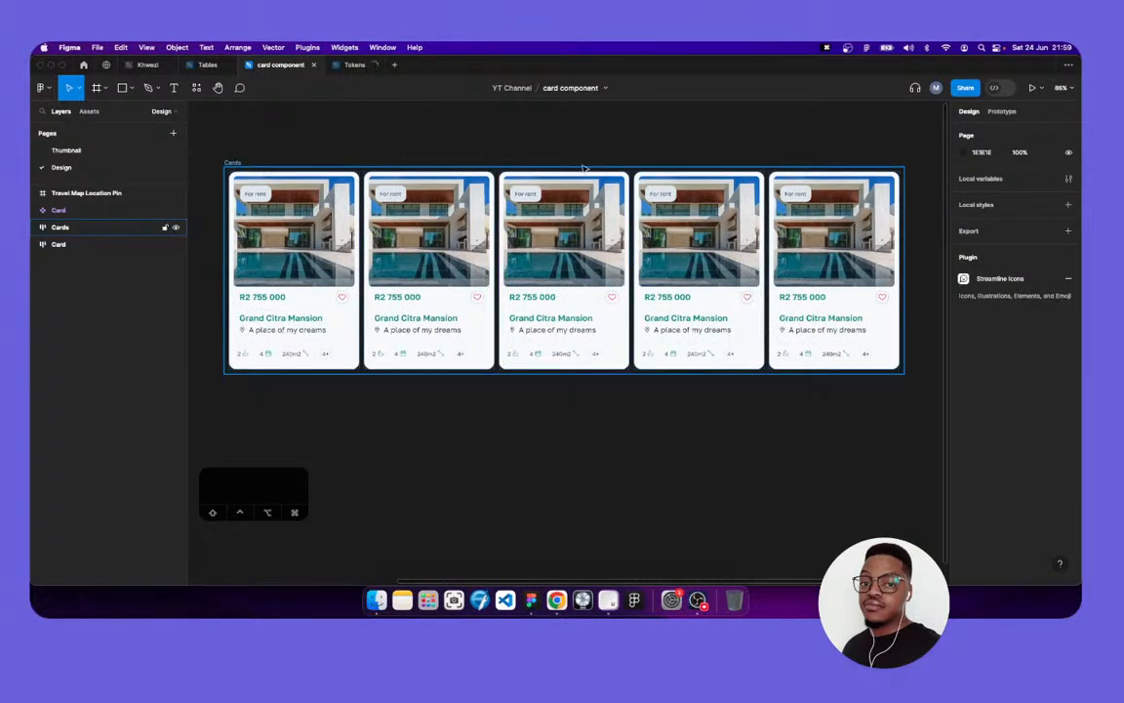
click(241, 167)
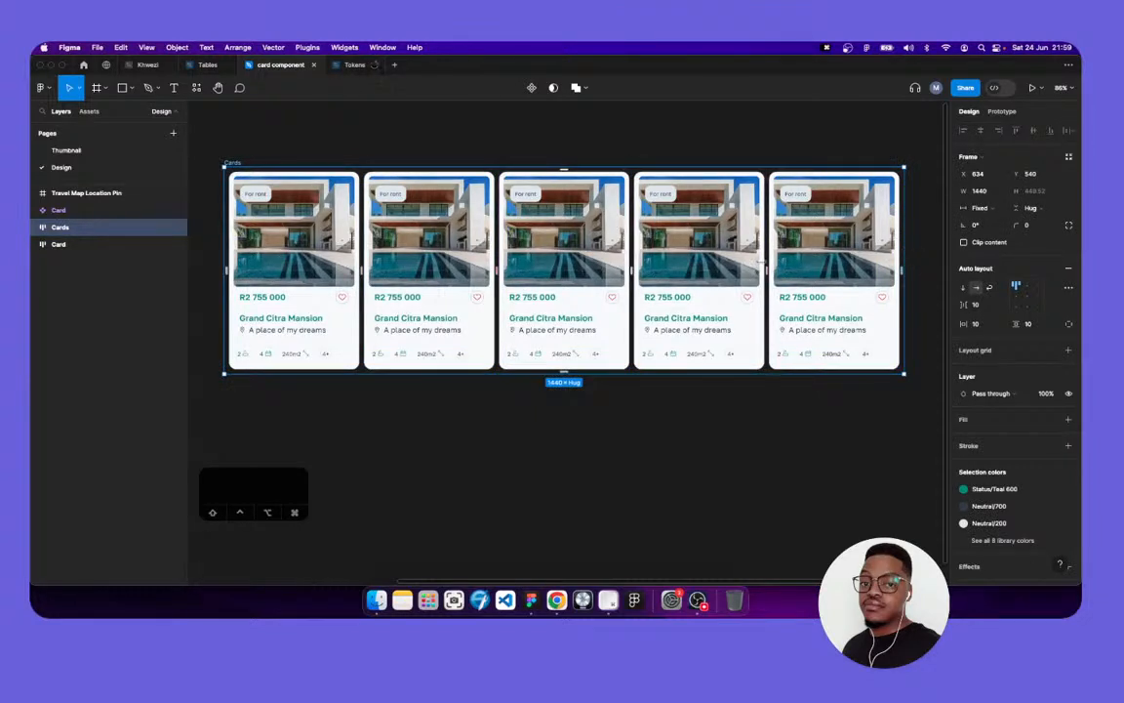
key(super+z)
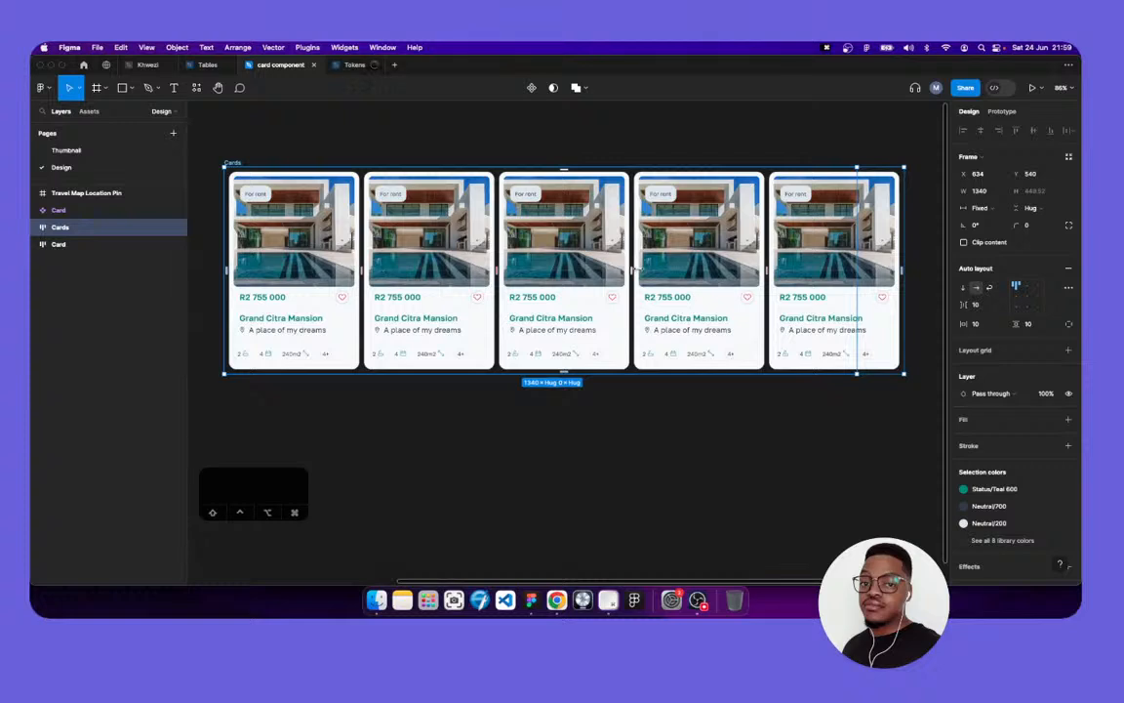
drag(635, 269, 639, 267)
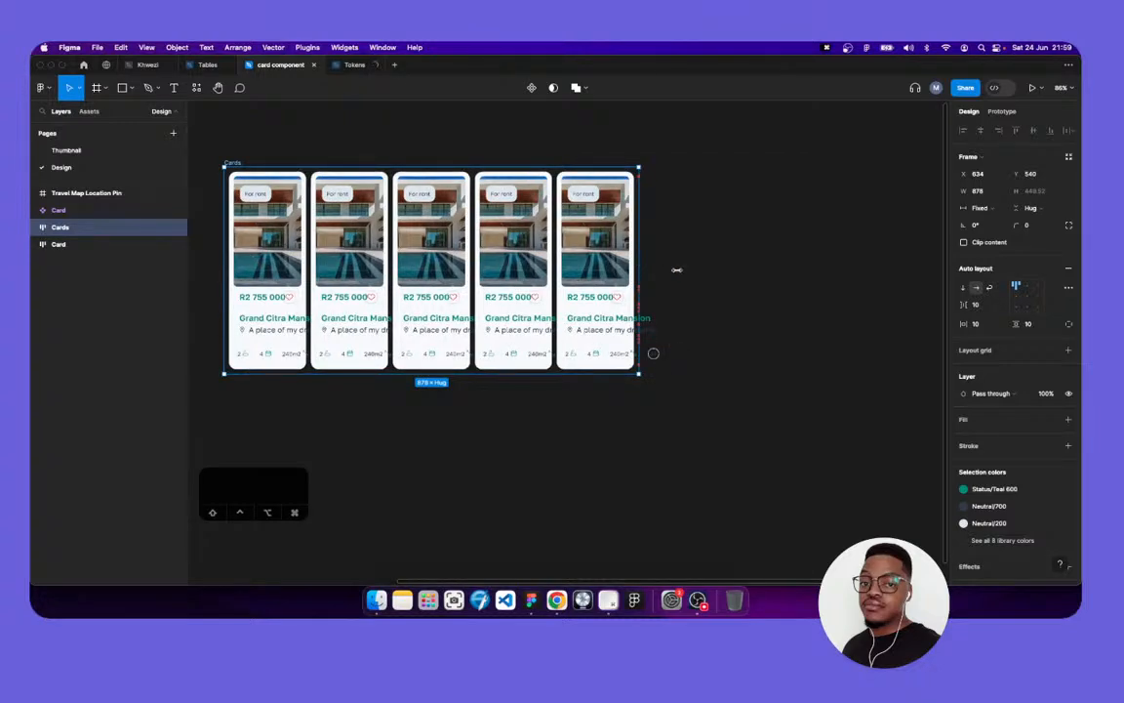
drag(820, 271, 846, 270)
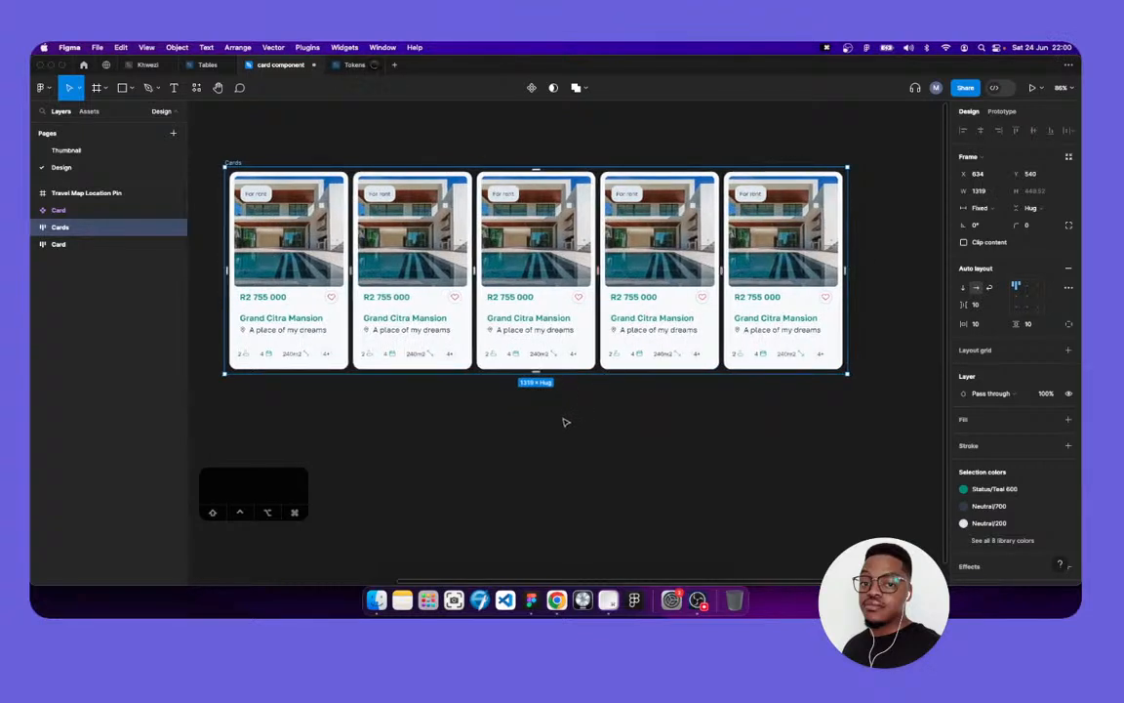
scroll(569, 421, left, 5)
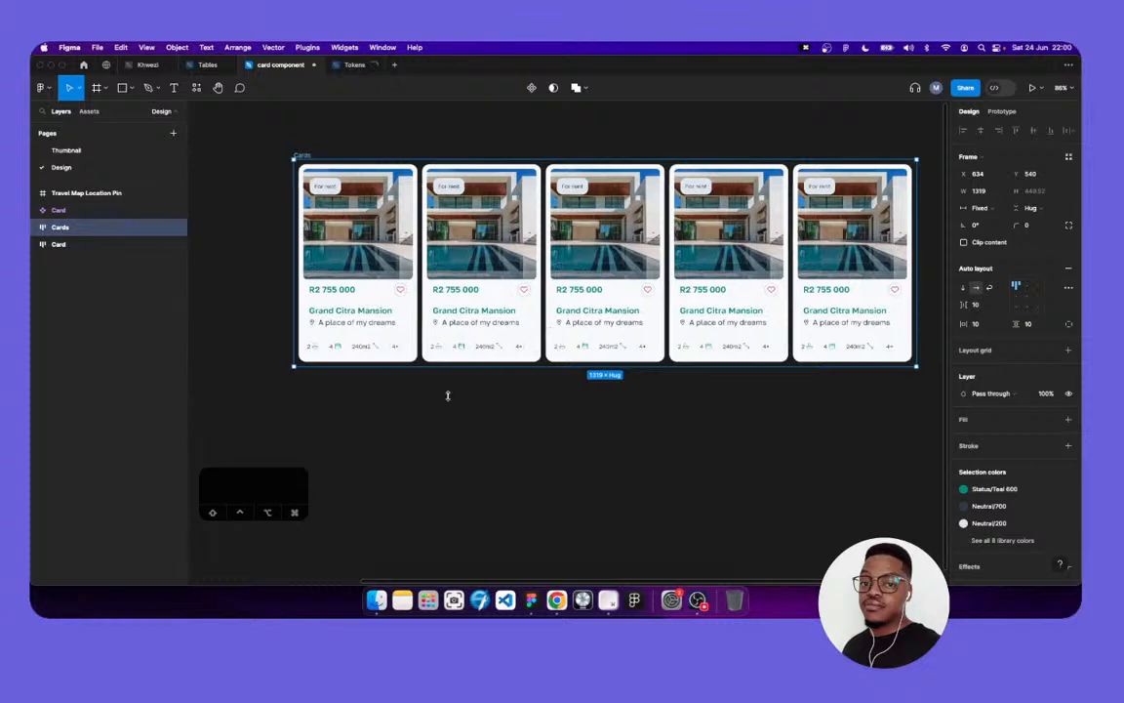
scroll(465, 399, left, 3)
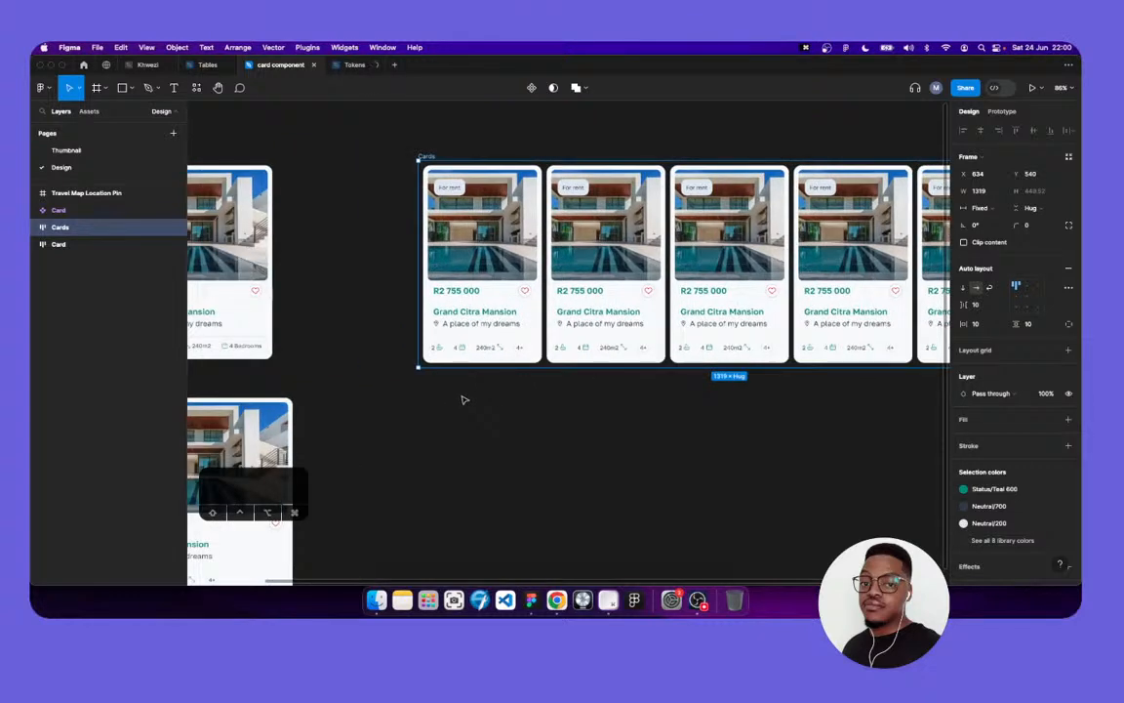
click(431, 402)
scroll(564, 406, left, 6)
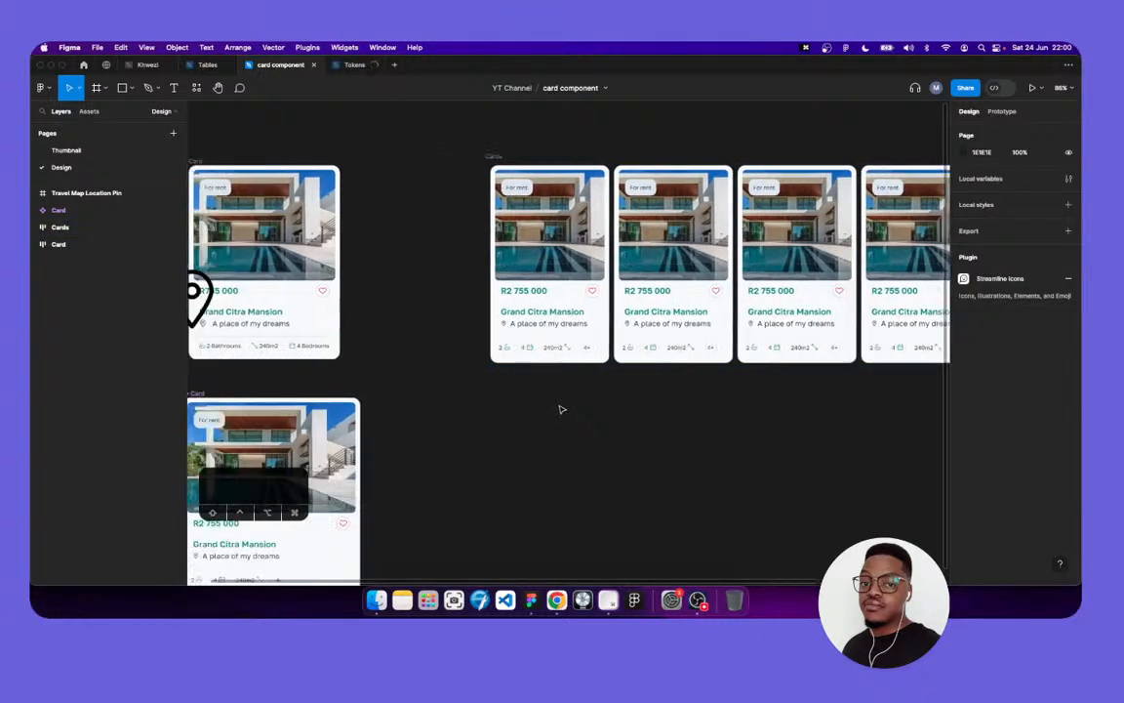
scroll(561, 409, right, 10)
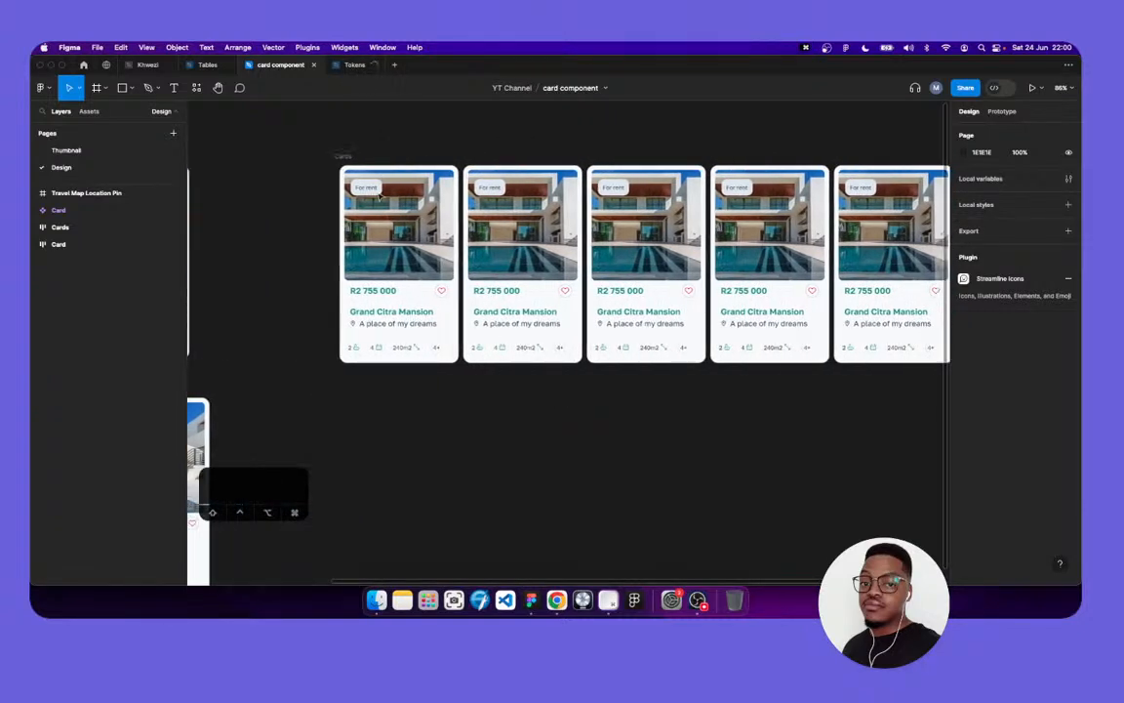
scroll(303, 154, right, 3)
scroll(263, 156, right, 1)
Fill the Cards frame with the Neutral/100 library color
click(255, 157)
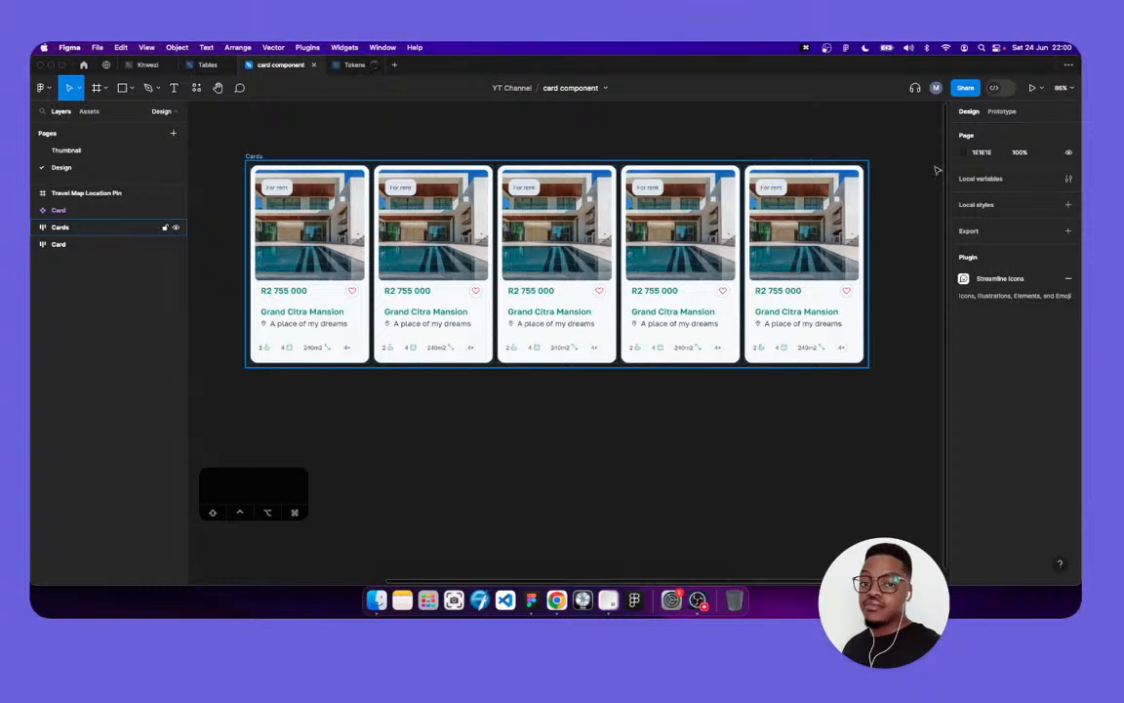
click(859, 162)
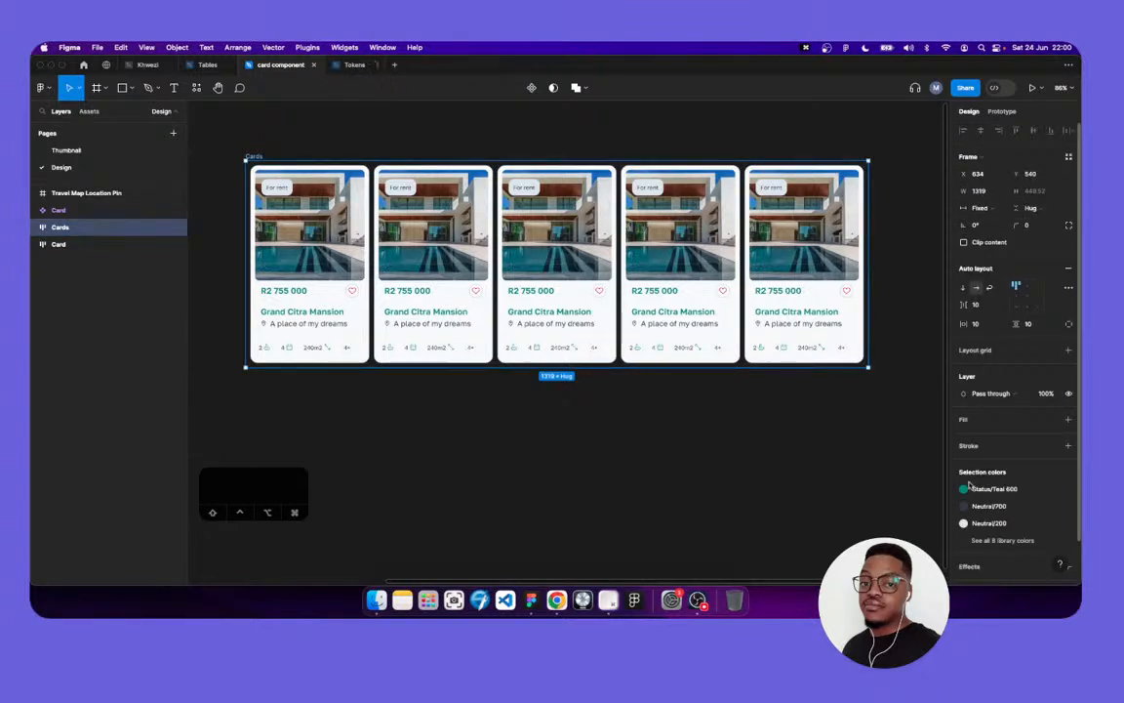
scroll(999, 391, down, 2)
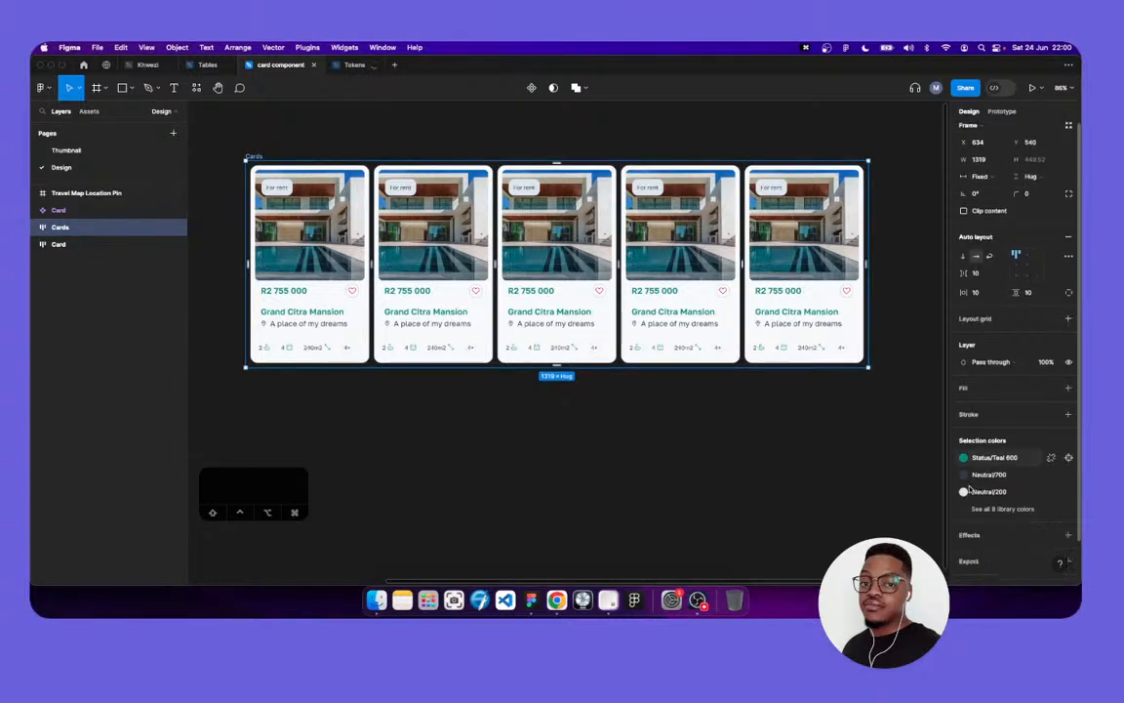
click(1051, 389)
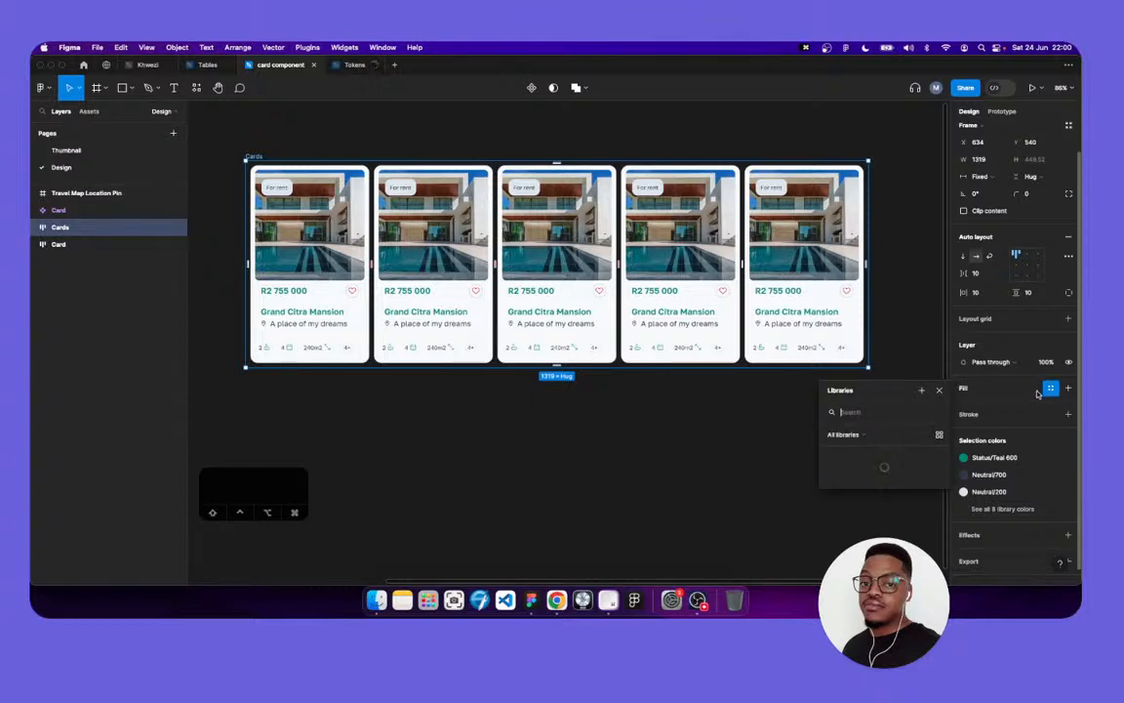
scroll(849, 496, down, 2)
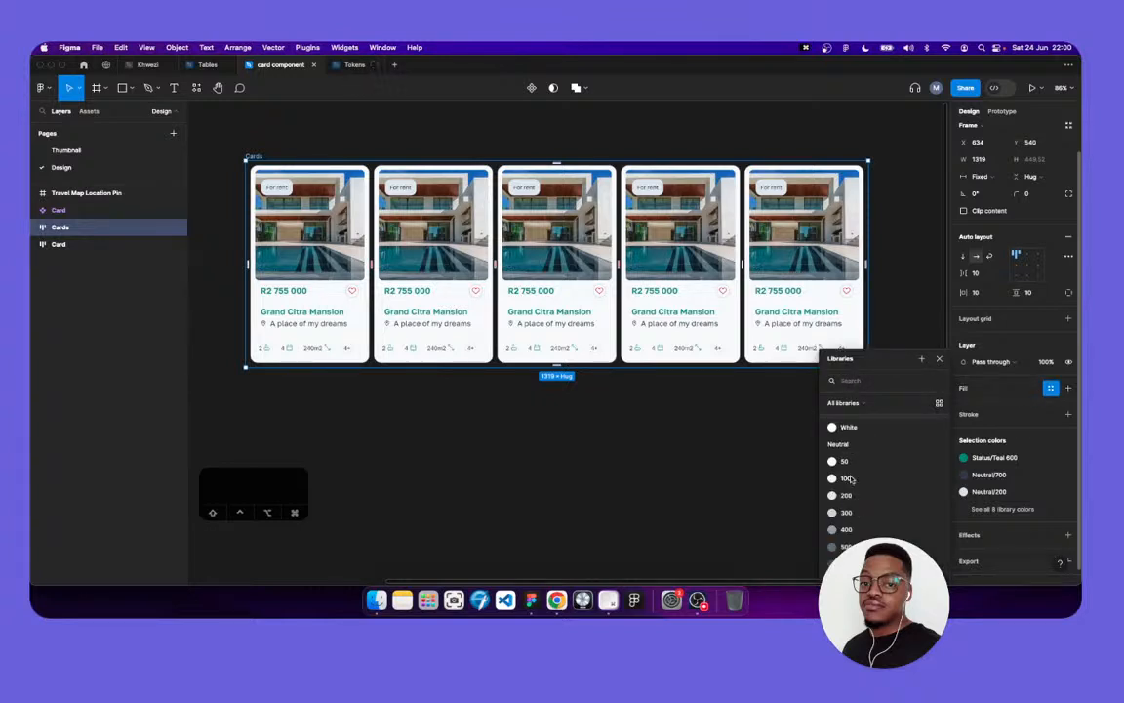
key(Escape)
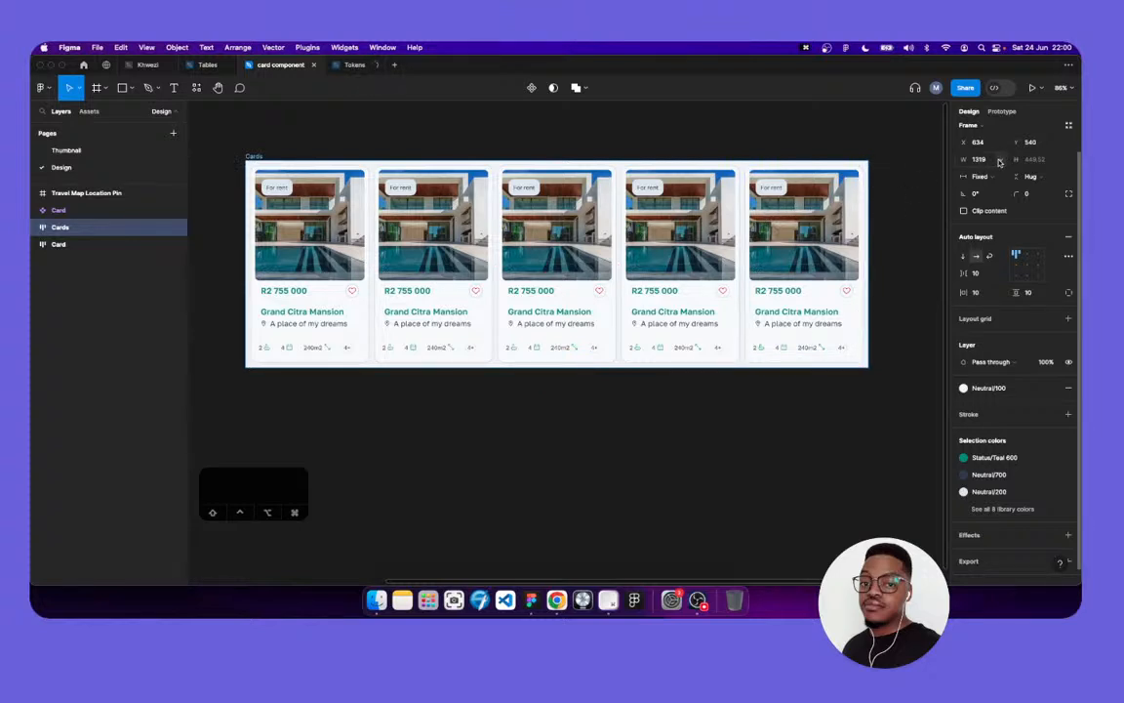
Add a minimum width of 320 to the Cards frame
click(1001, 160)
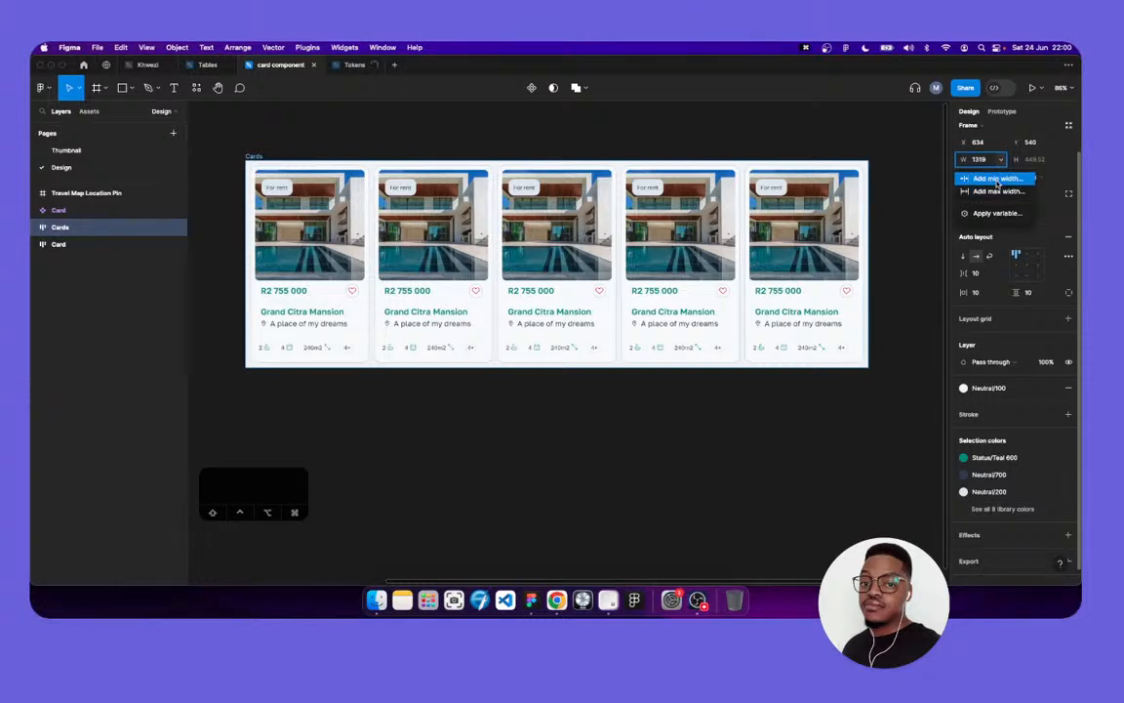
click(996, 181)
text(8)
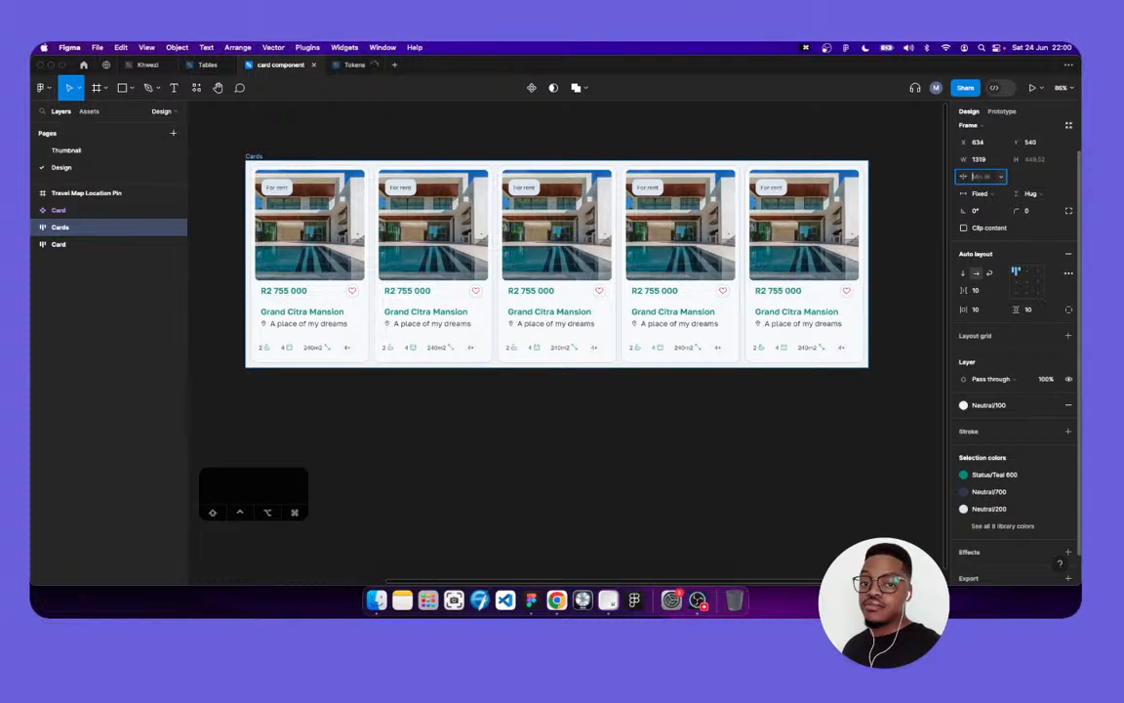
text(320)
key(Tab)
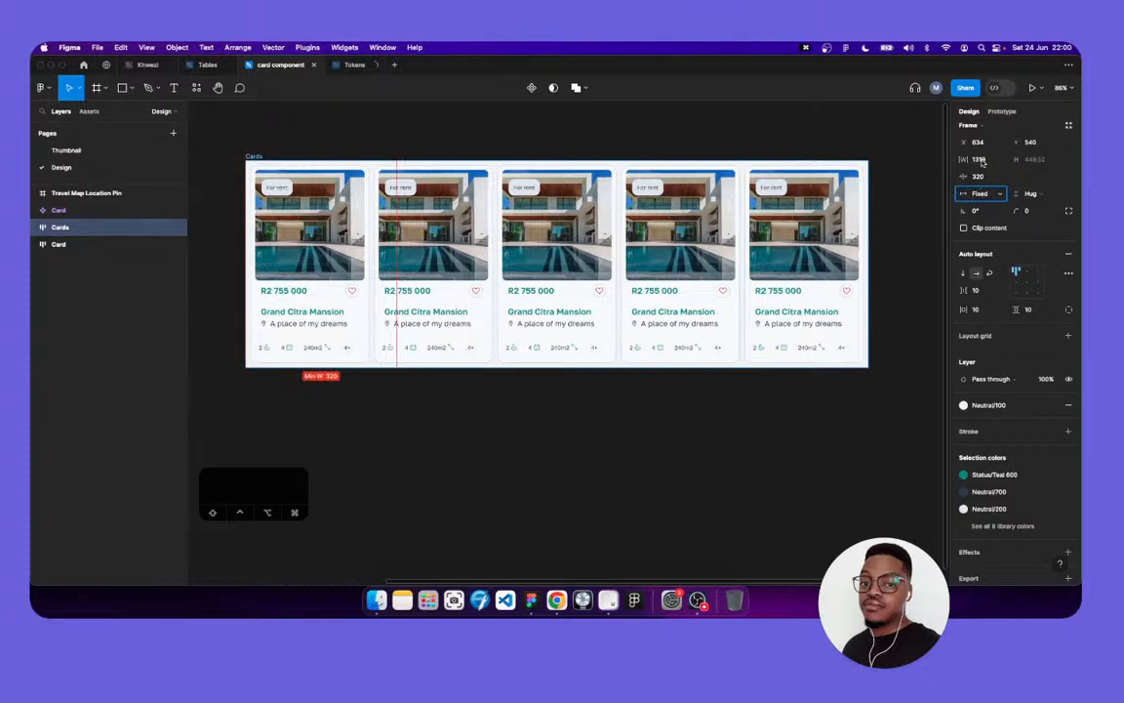
Add a maximum width of 1280 to the Cards frame and set its auto layout to wrap
click(859, 274)
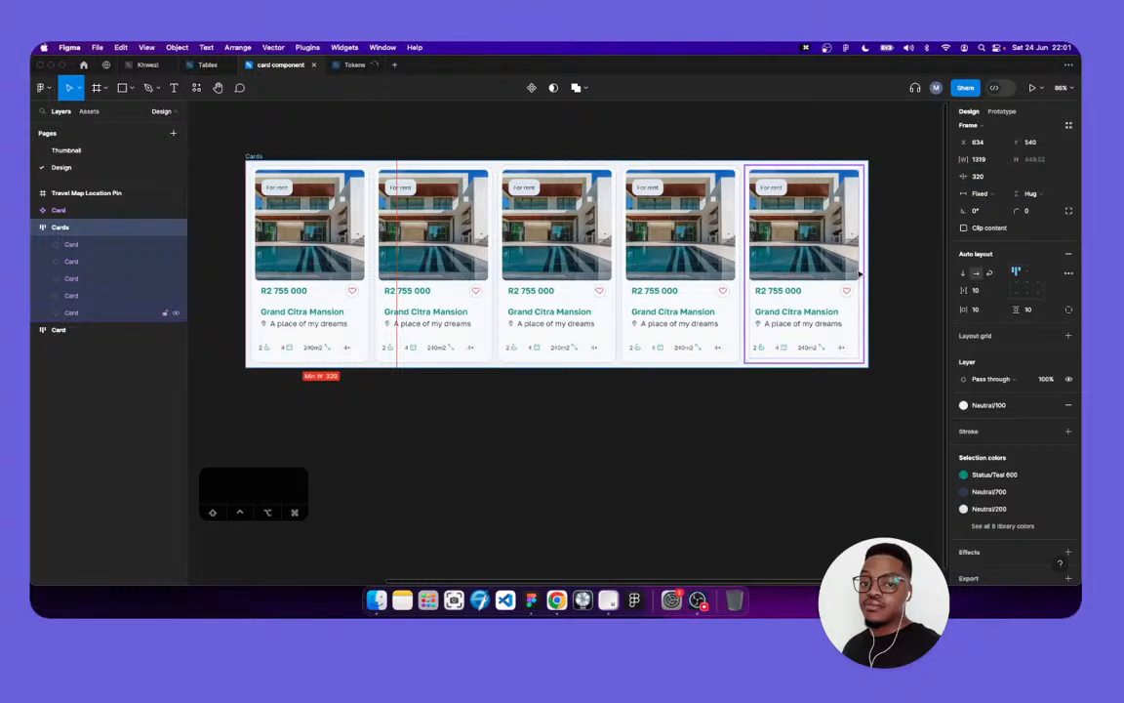
click(859, 275)
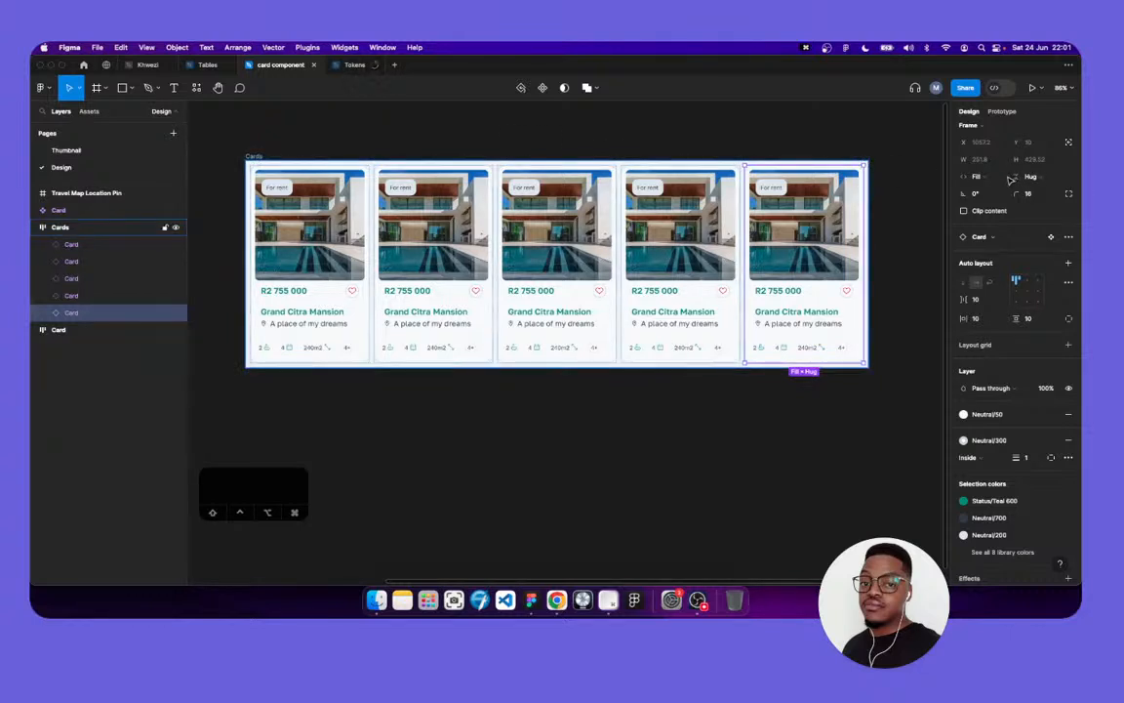
key(shift+Return)
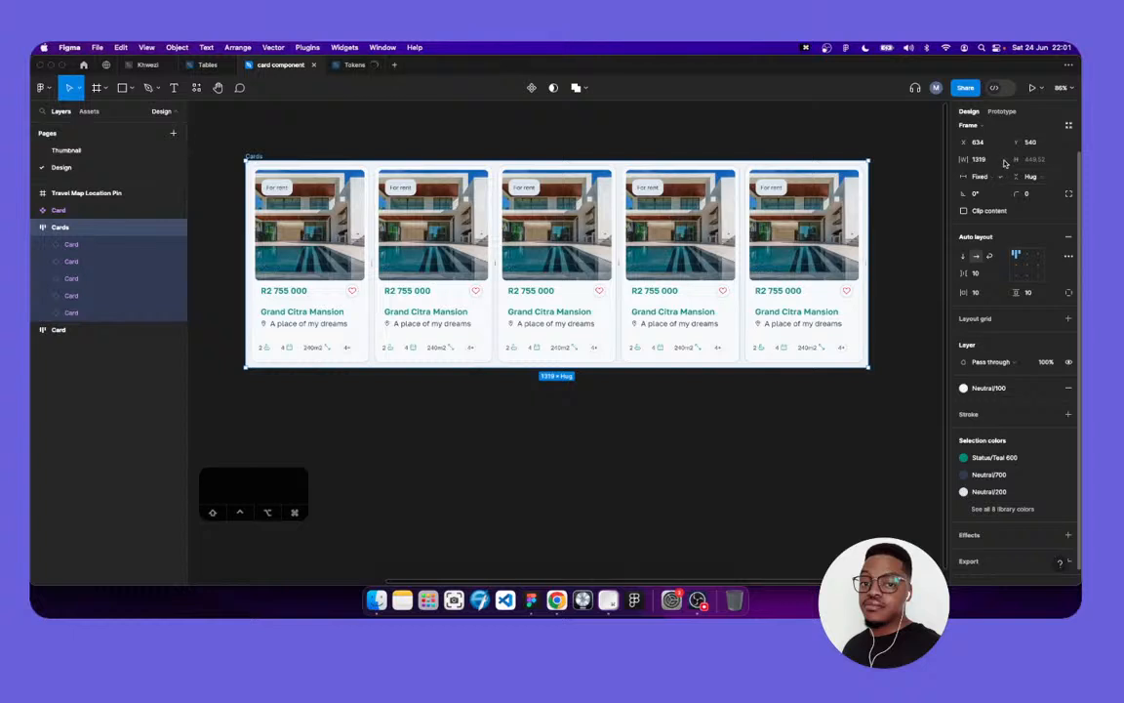
click(1000, 160)
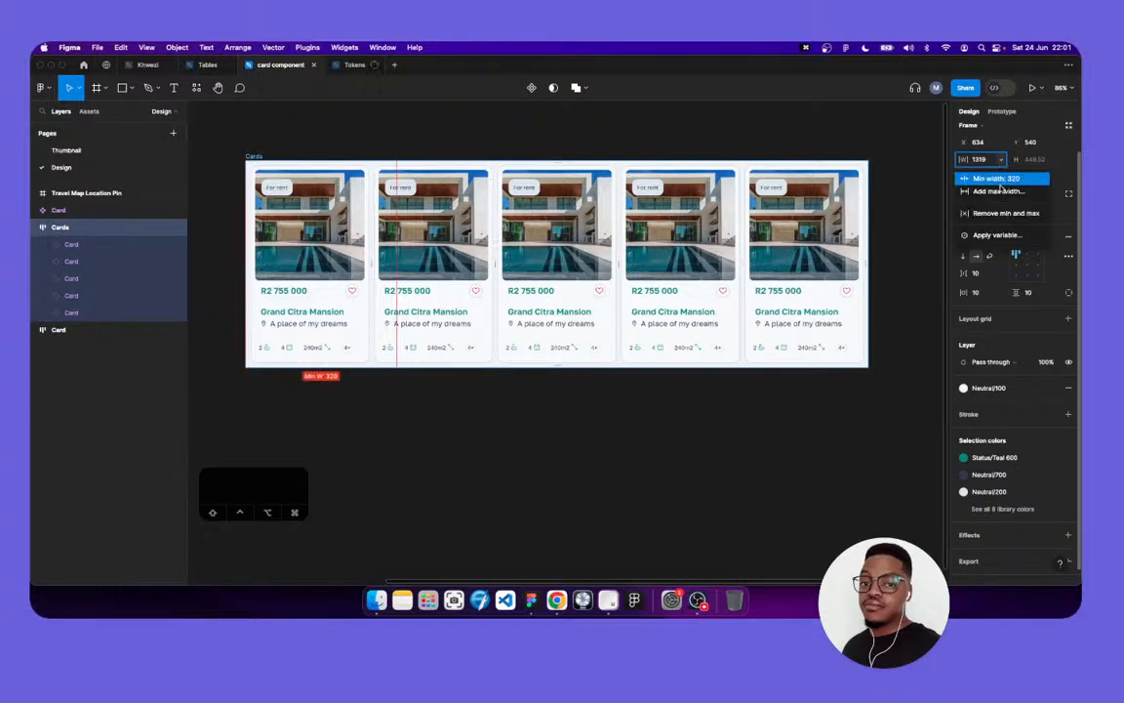
click(1001, 191)
text(1280)
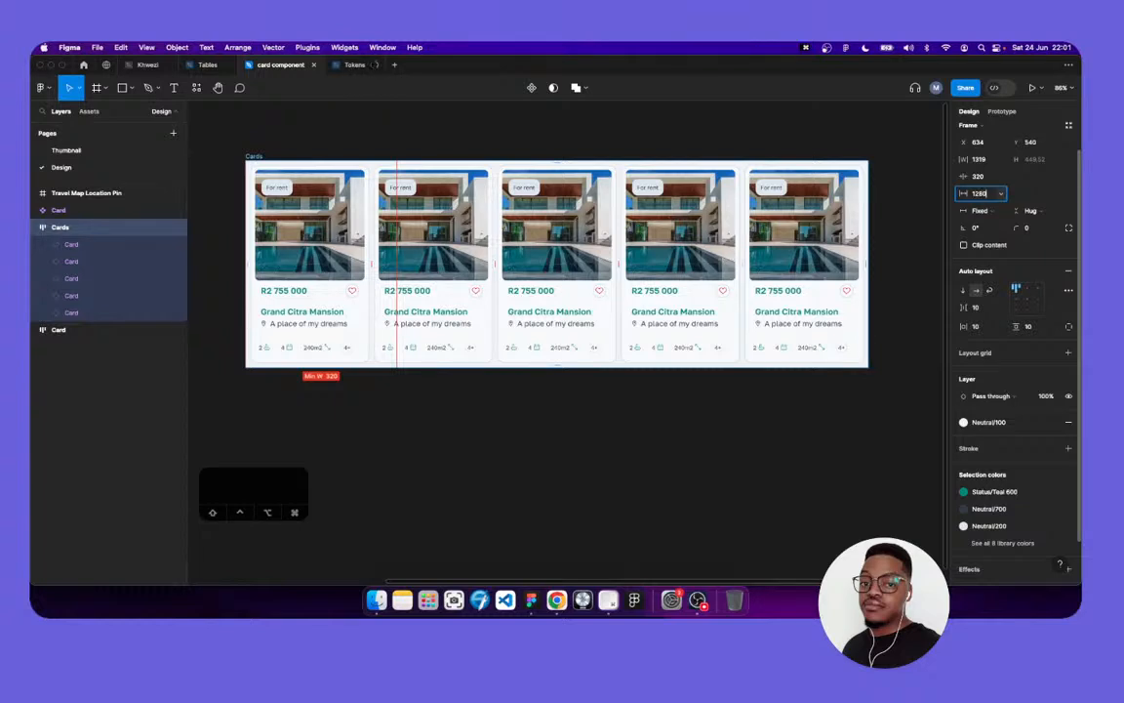
key(Tab)
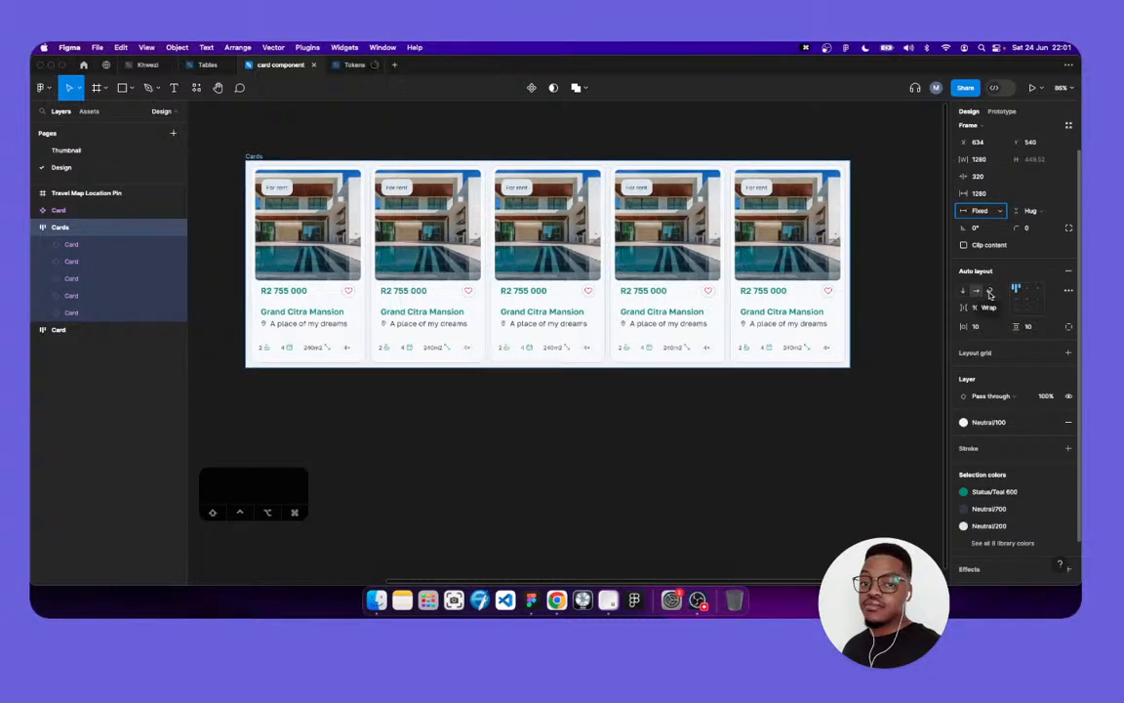
click(990, 291)
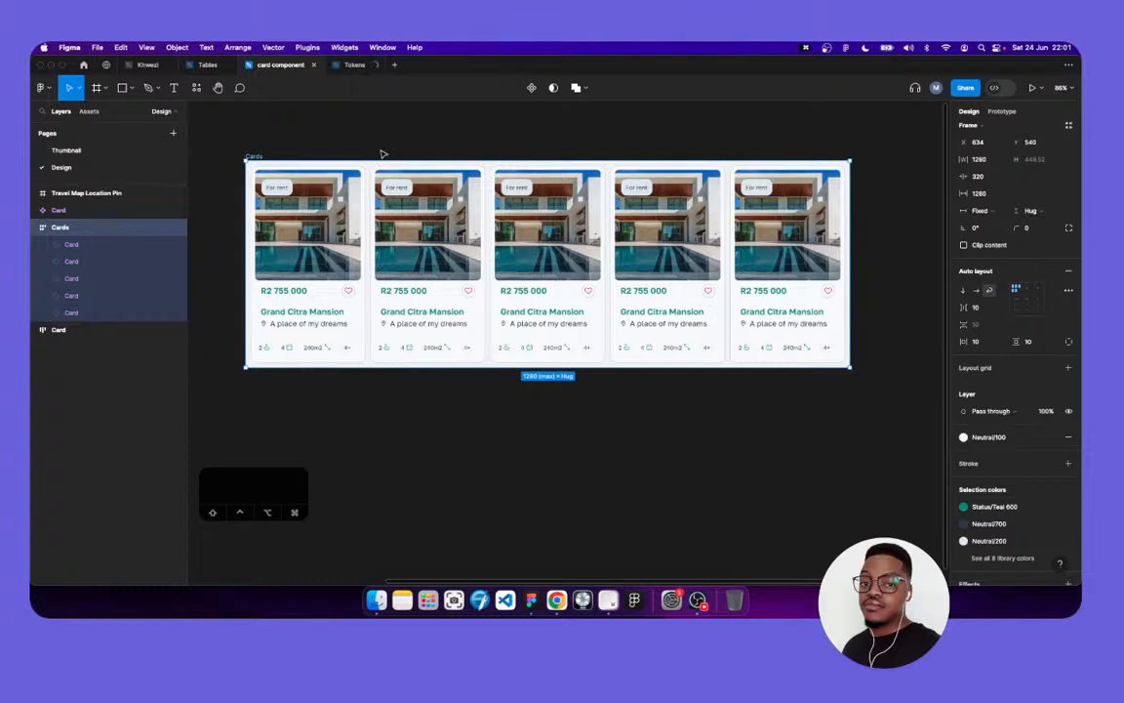
Test the wrapping by narrowing the Cards frame to about 956 wide and stretching it back to its 1280 maximum
click(855, 246)
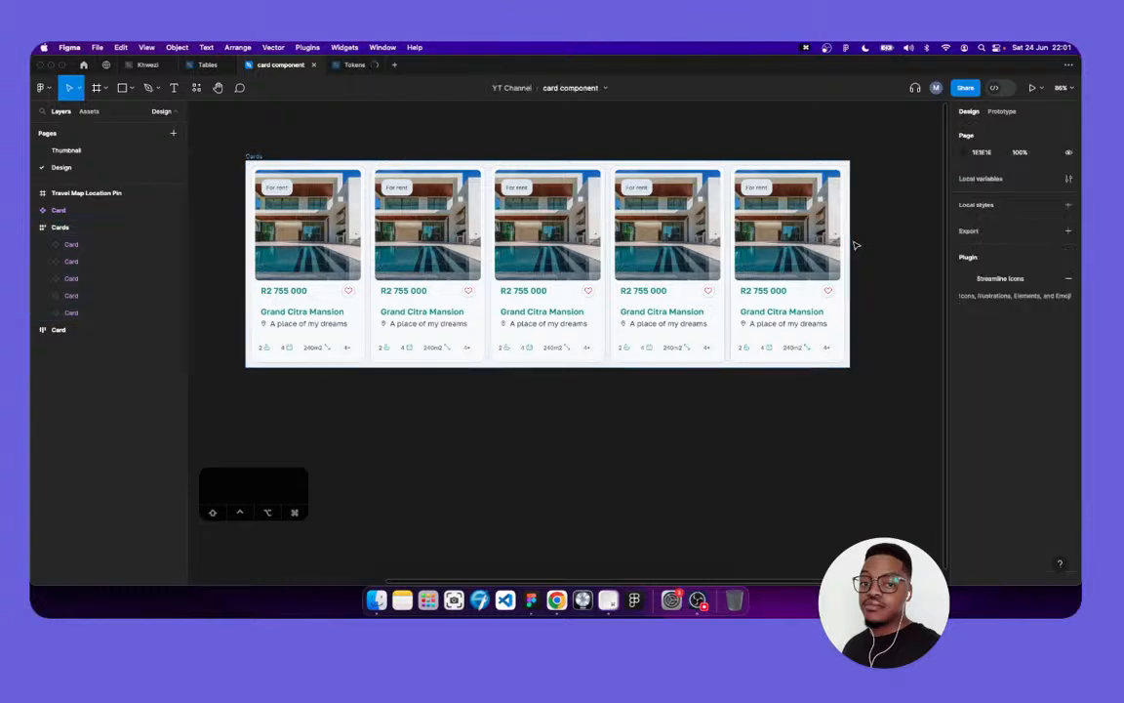
click(253, 156)
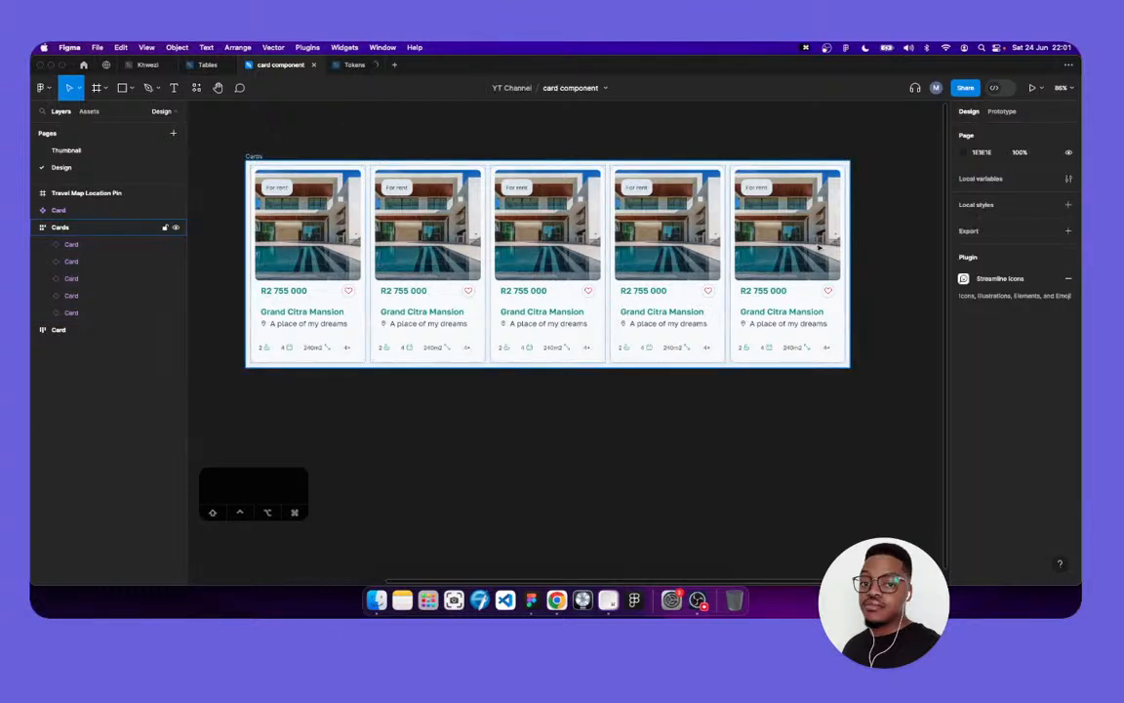
click(767, 226)
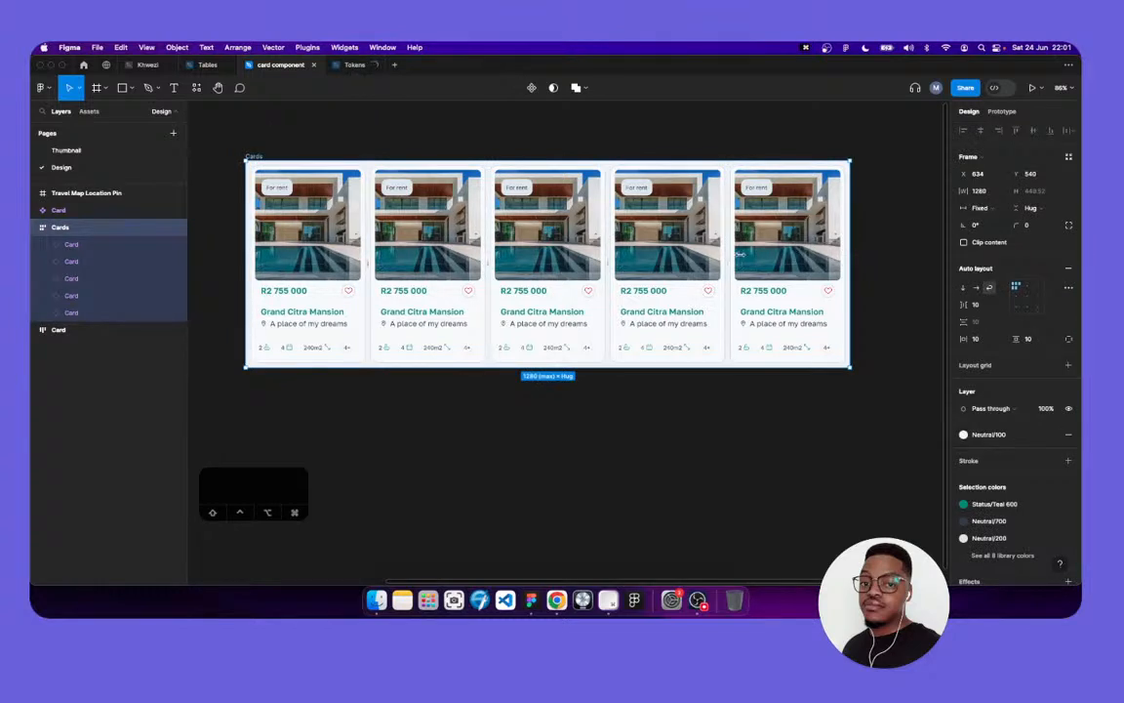
drag(850, 255, 696, 256)
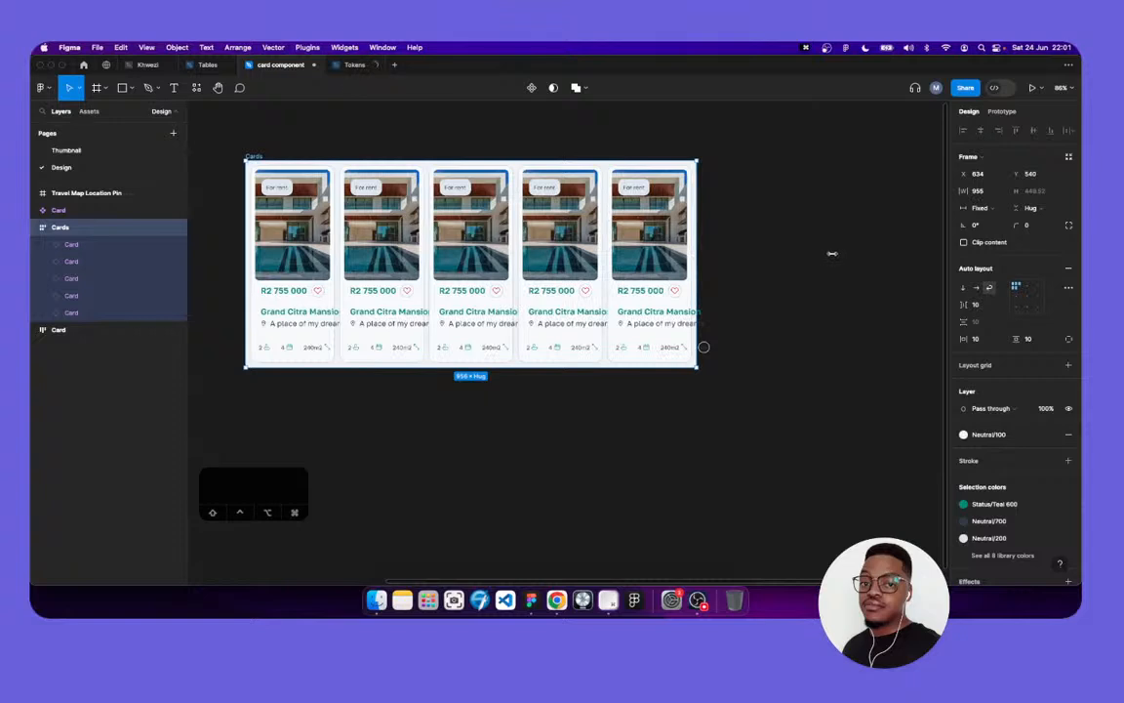
drag(838, 252, 868, 250)
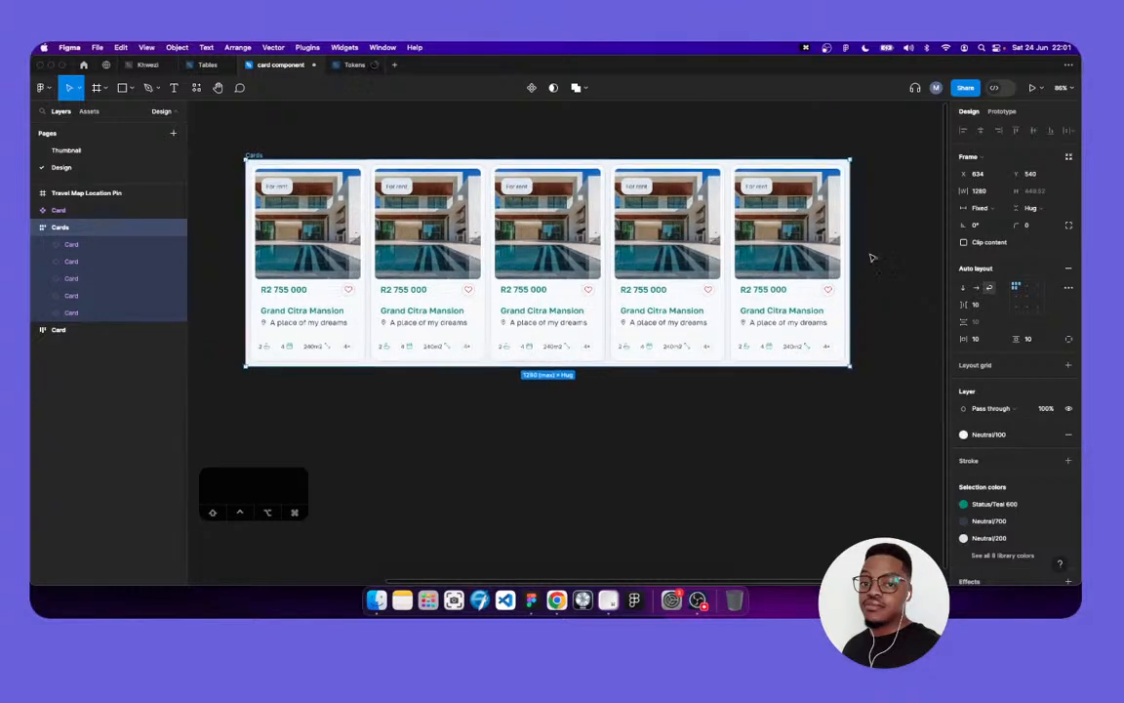
Add a minimum width of 300 to the main Card component
key(Return)
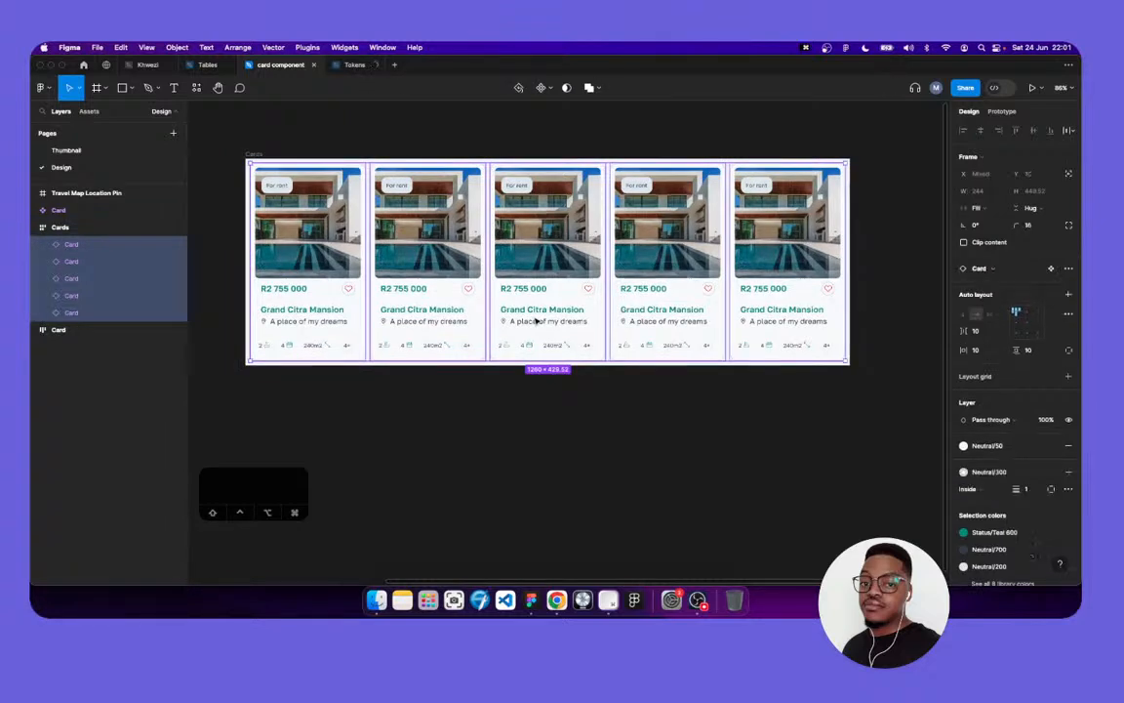
scroll(540, 320, left, 10)
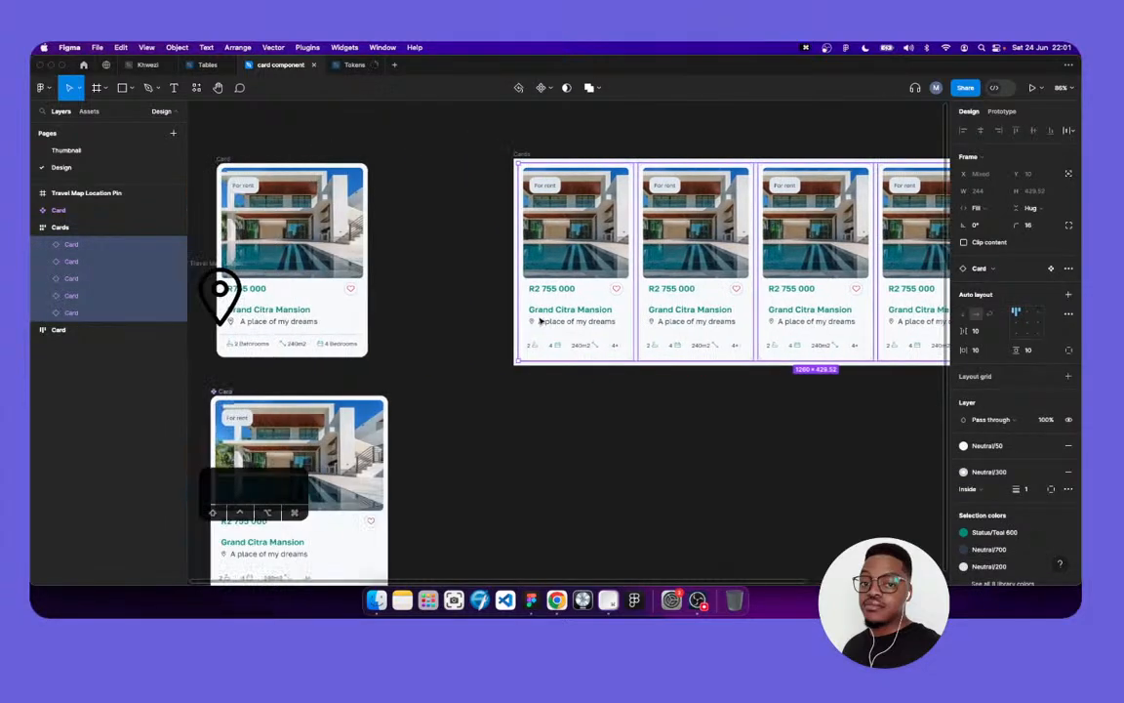
scroll(409, 371, down, 3)
scroll(408, 371, left, 2)
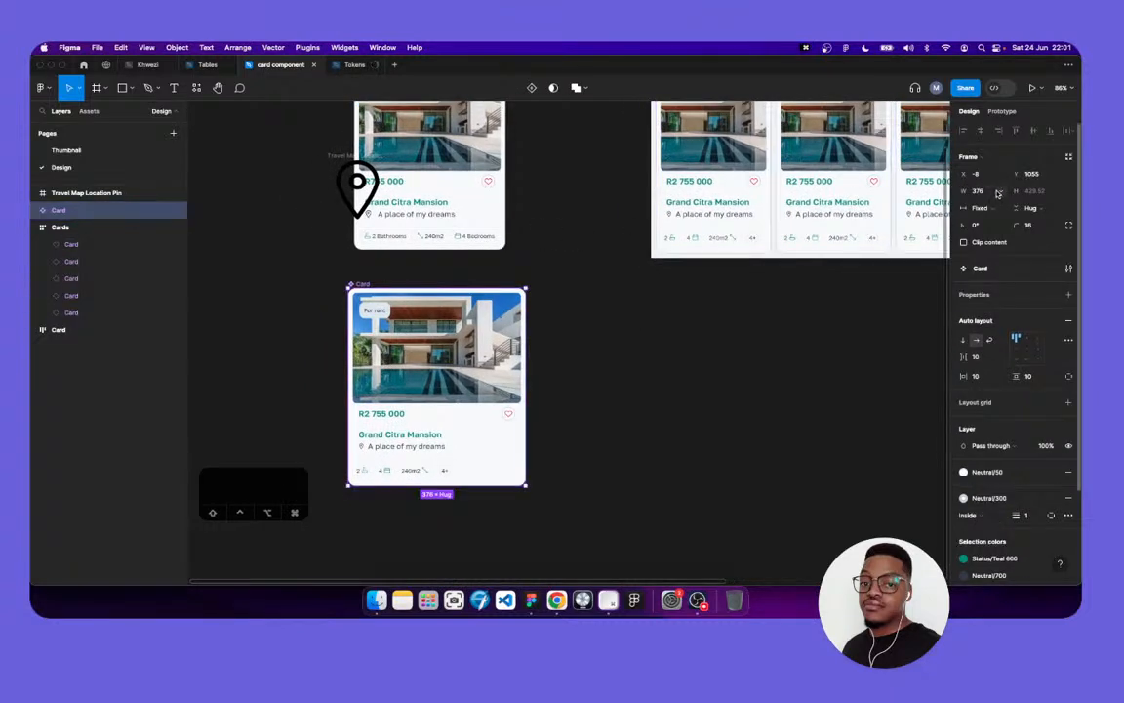
click(1000, 191)
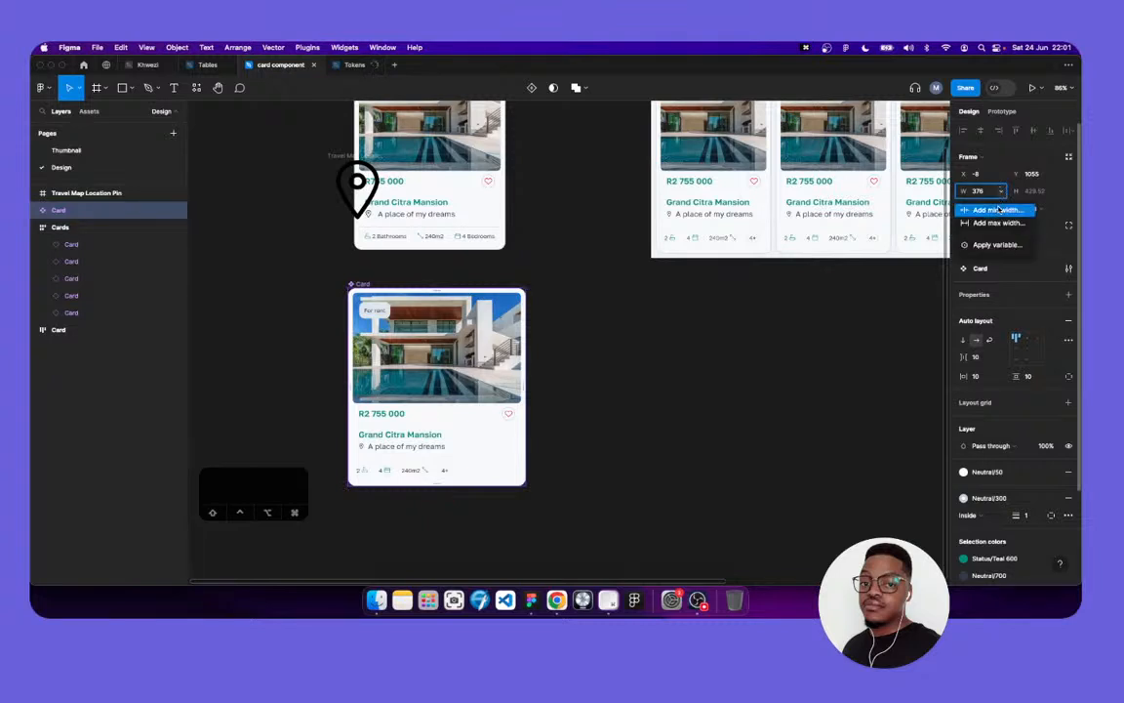
click(1000, 208)
text(30)
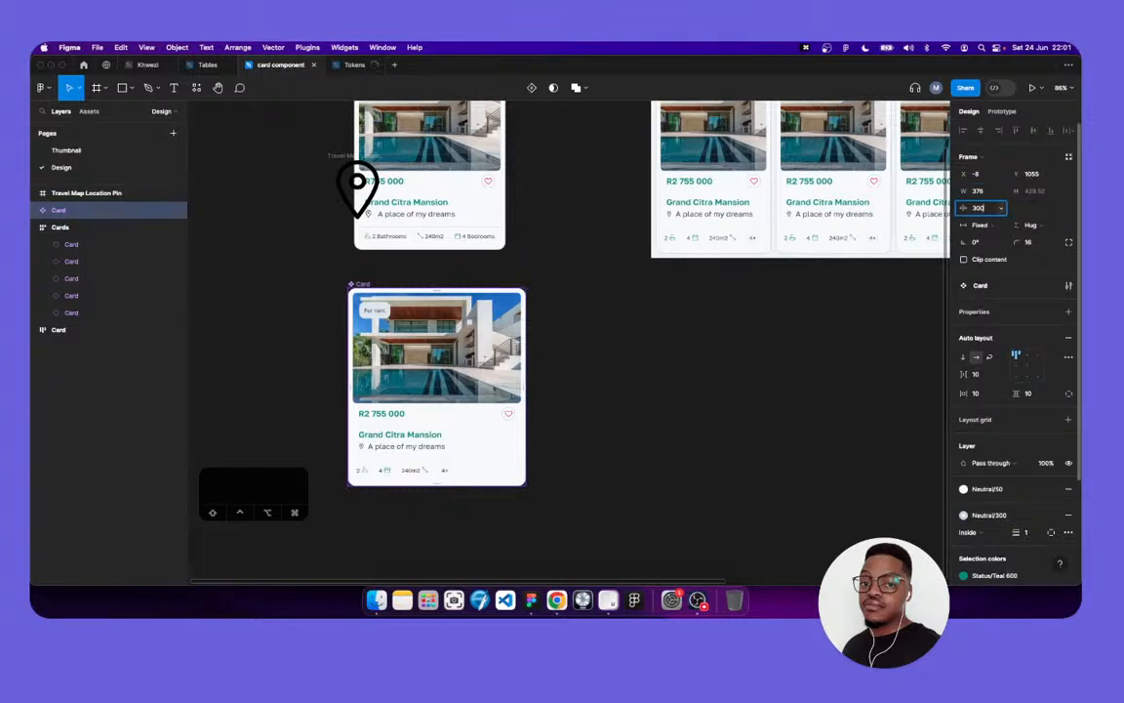
text(0)
key(Tab)
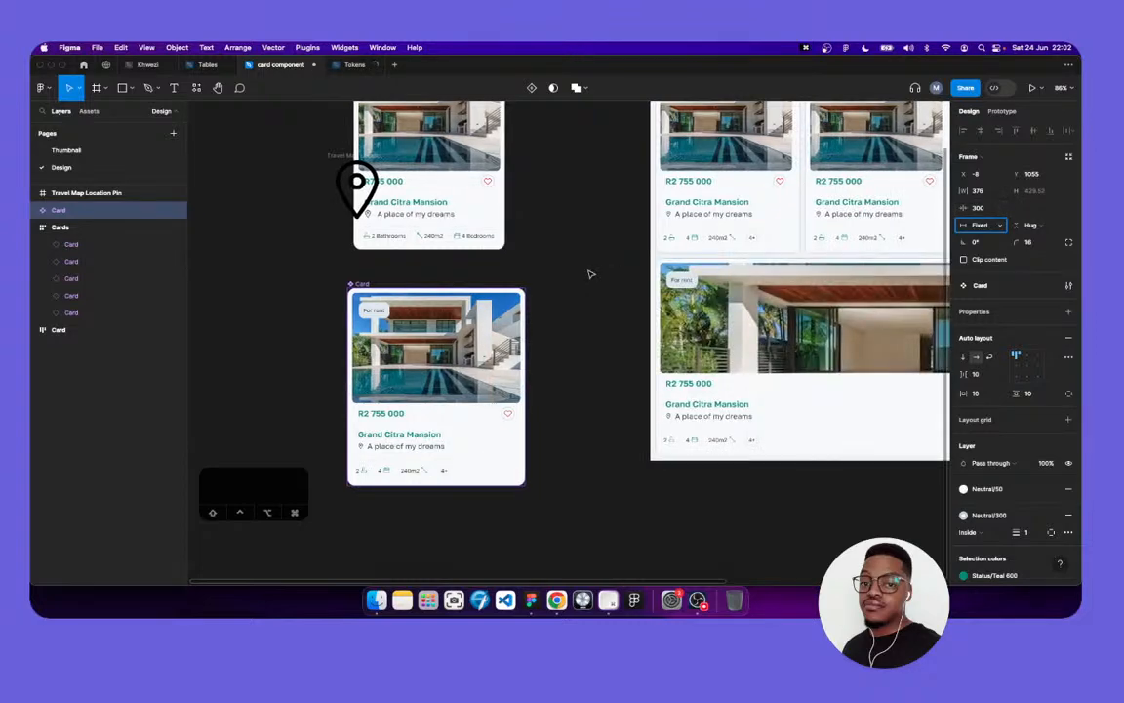
Examine how the card instances wrap and stretch inside the Cards frame with the component's minimum width applied
scroll(589, 274, right, 5)
scroll(590, 277, down, 4)
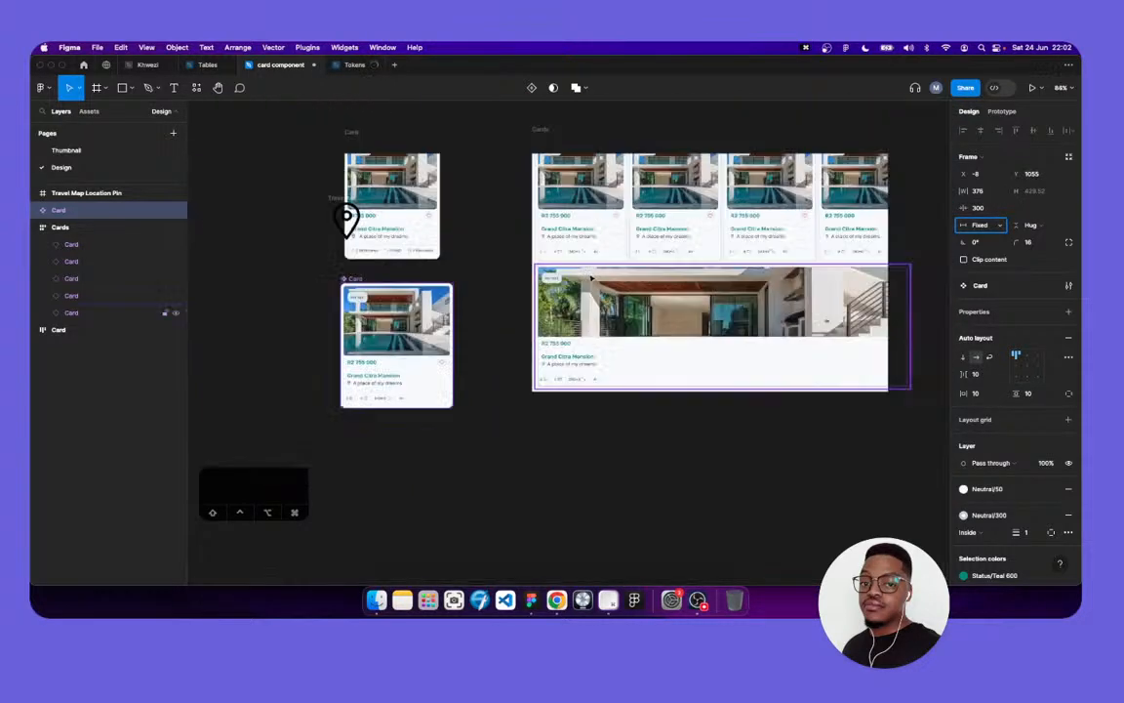
scroll(591, 278, down, 10)
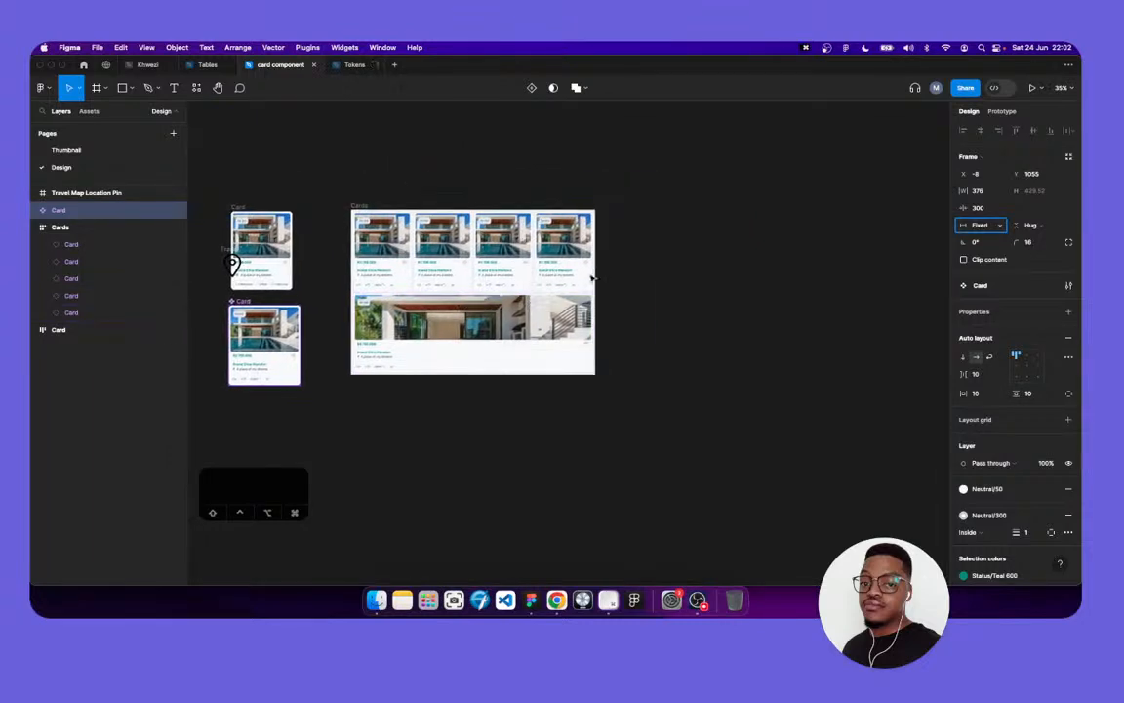
scroll(370, 248, up, 1)
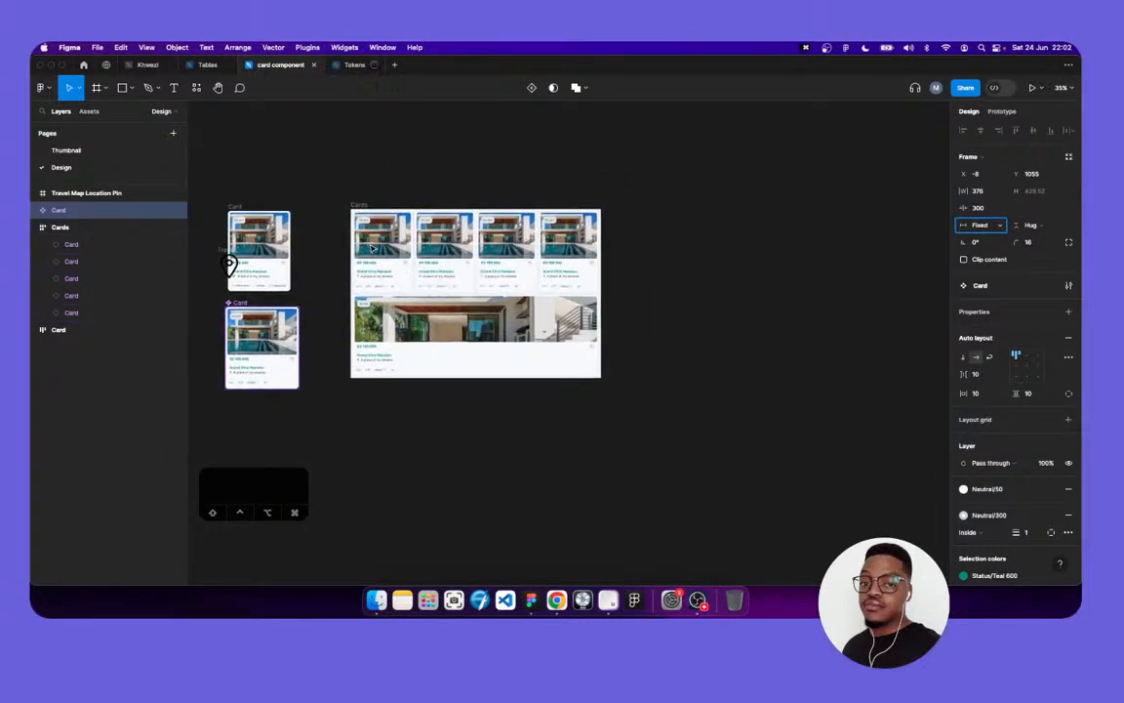
scroll(372, 248, up, 5)
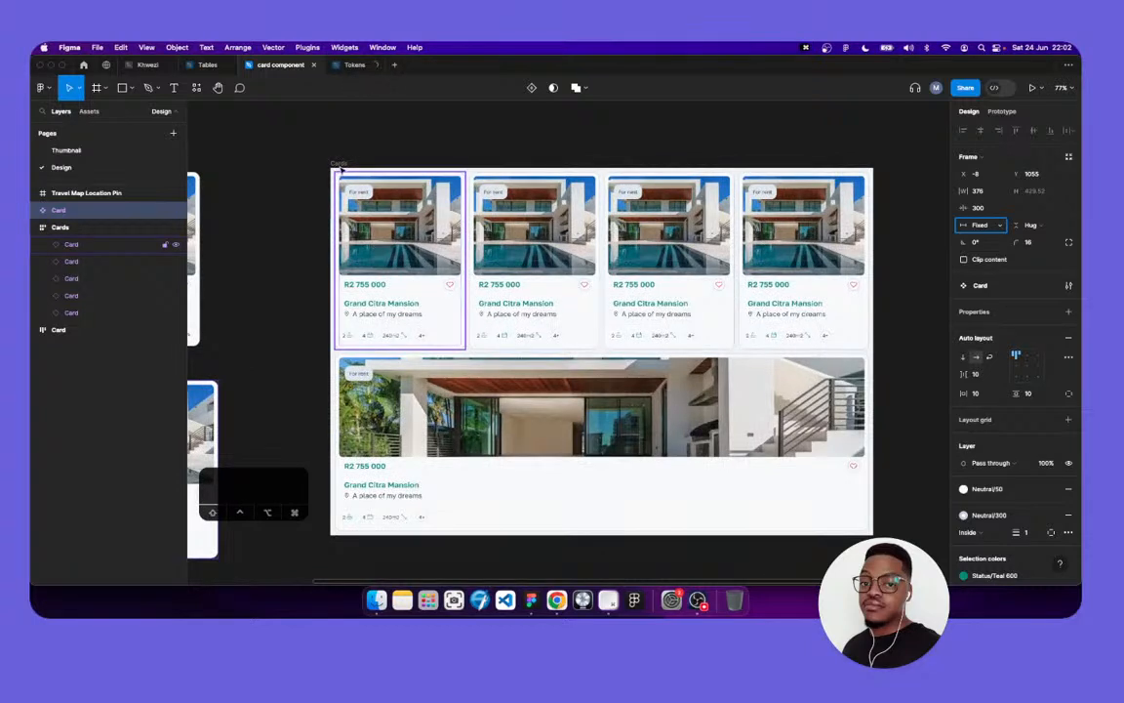
scroll(365, 291, left, 1)
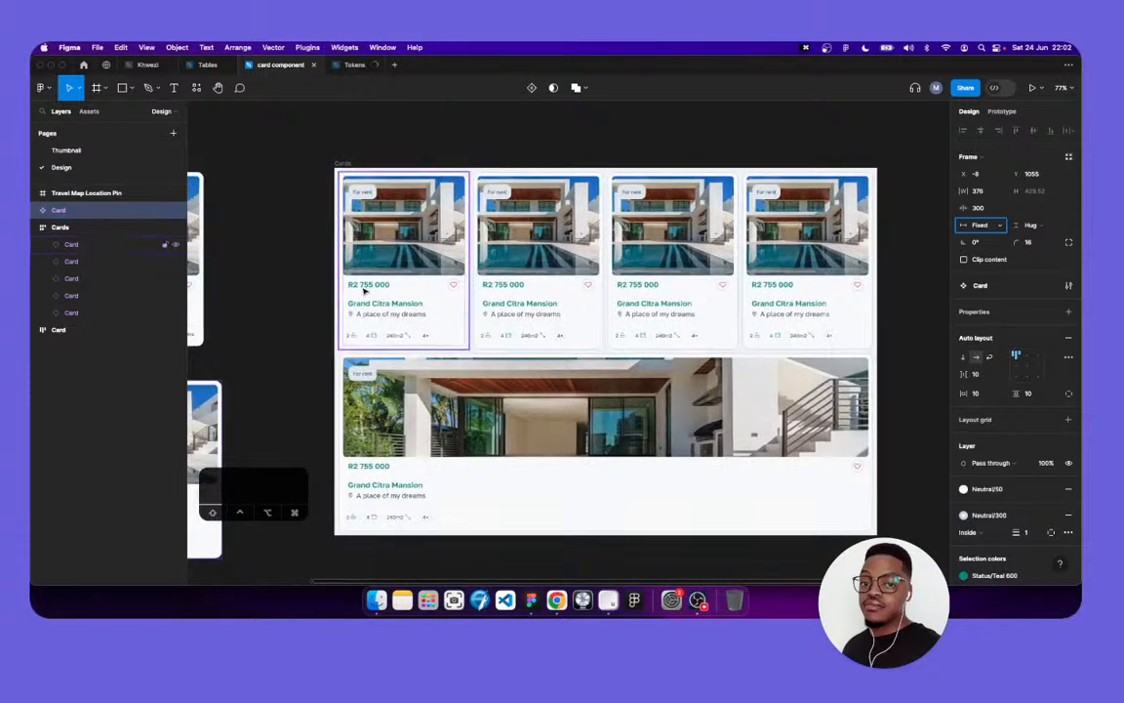
scroll(365, 290, left, 5)
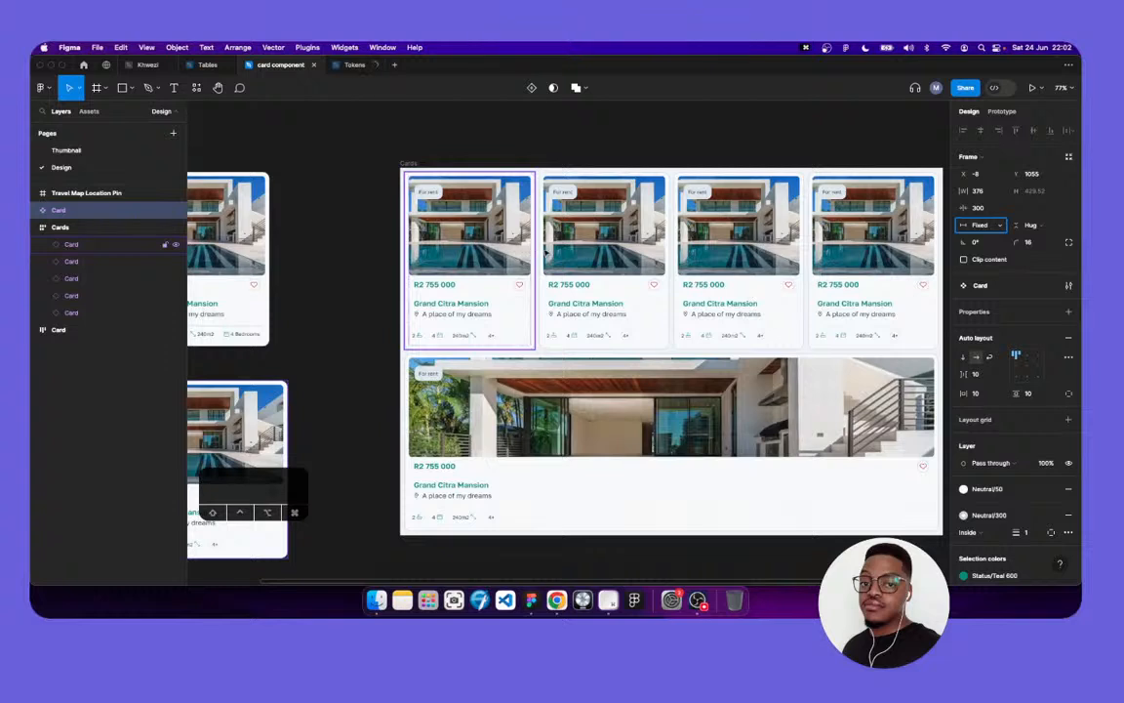
click(543, 252)
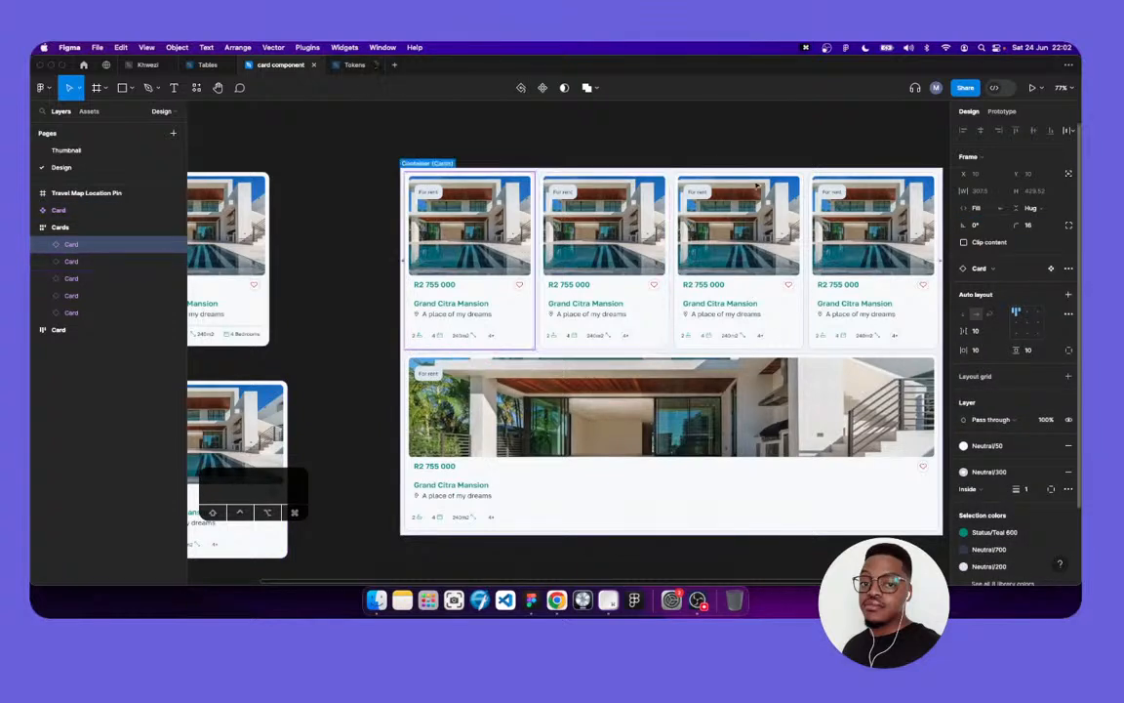
click(483, 161)
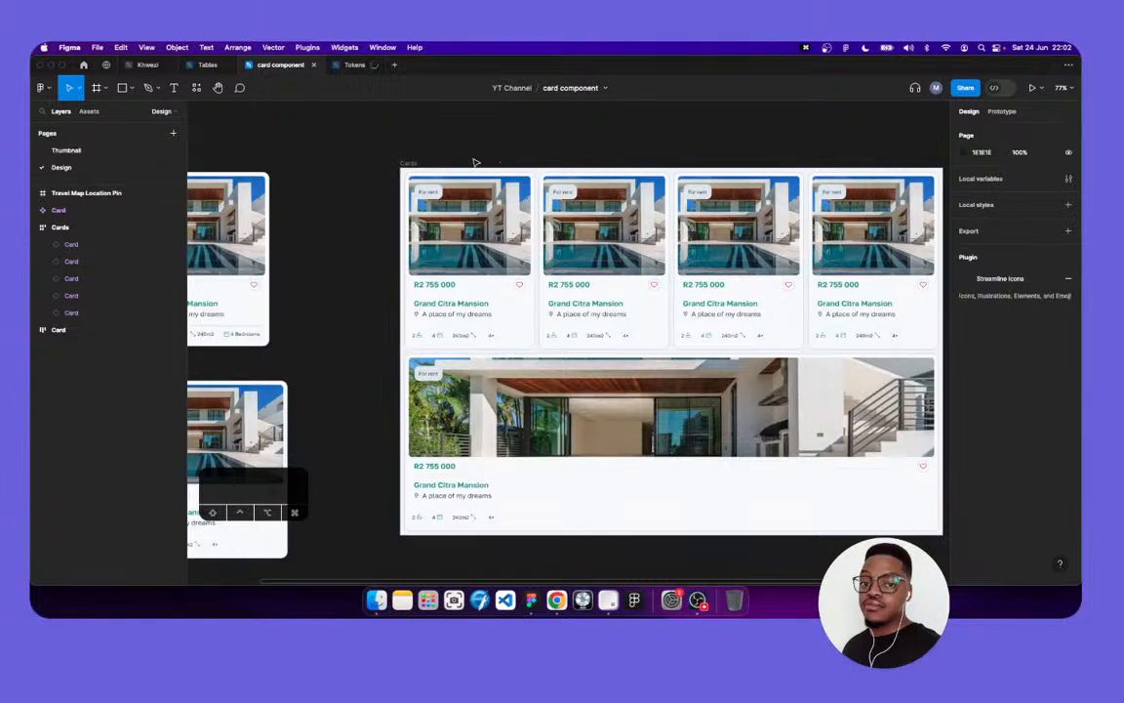
click(407, 163)
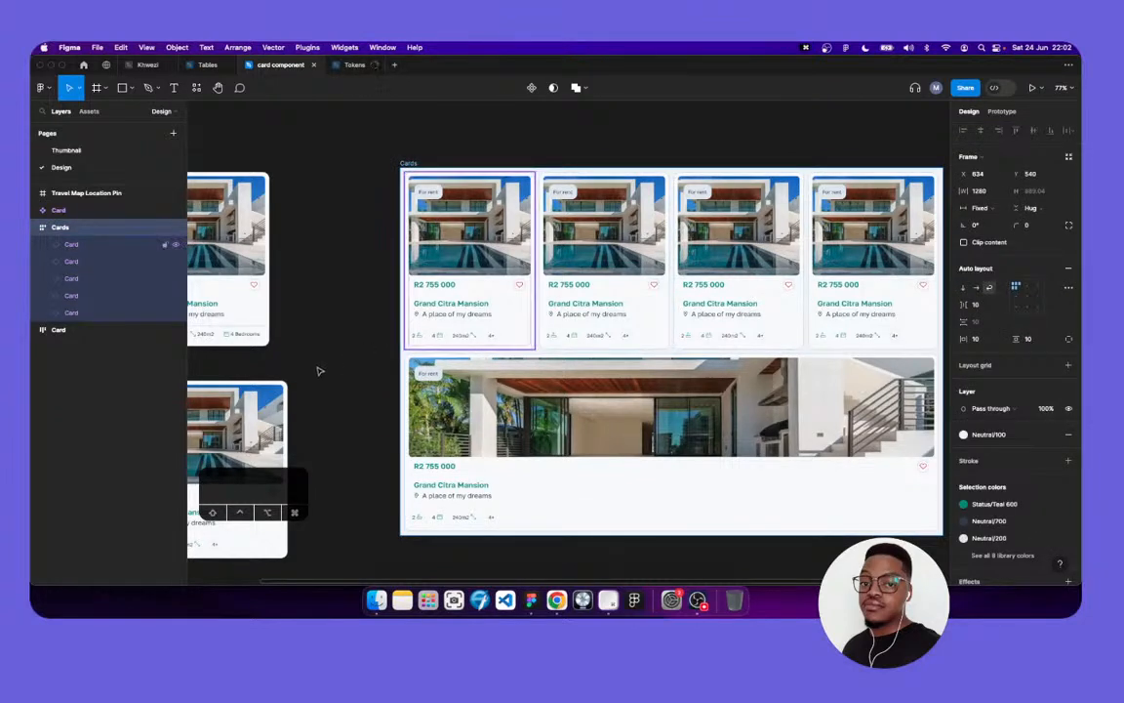
Add a maximum width of 360 to the main Card component
scroll(318, 371, left, 5)
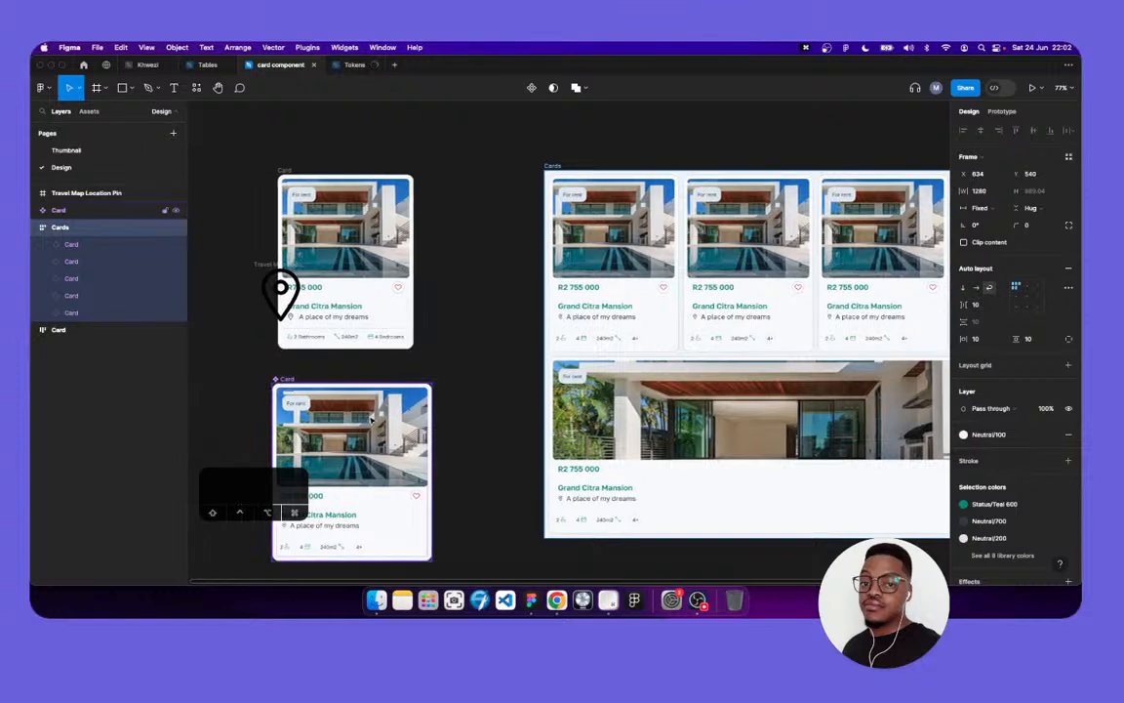
click(287, 379)
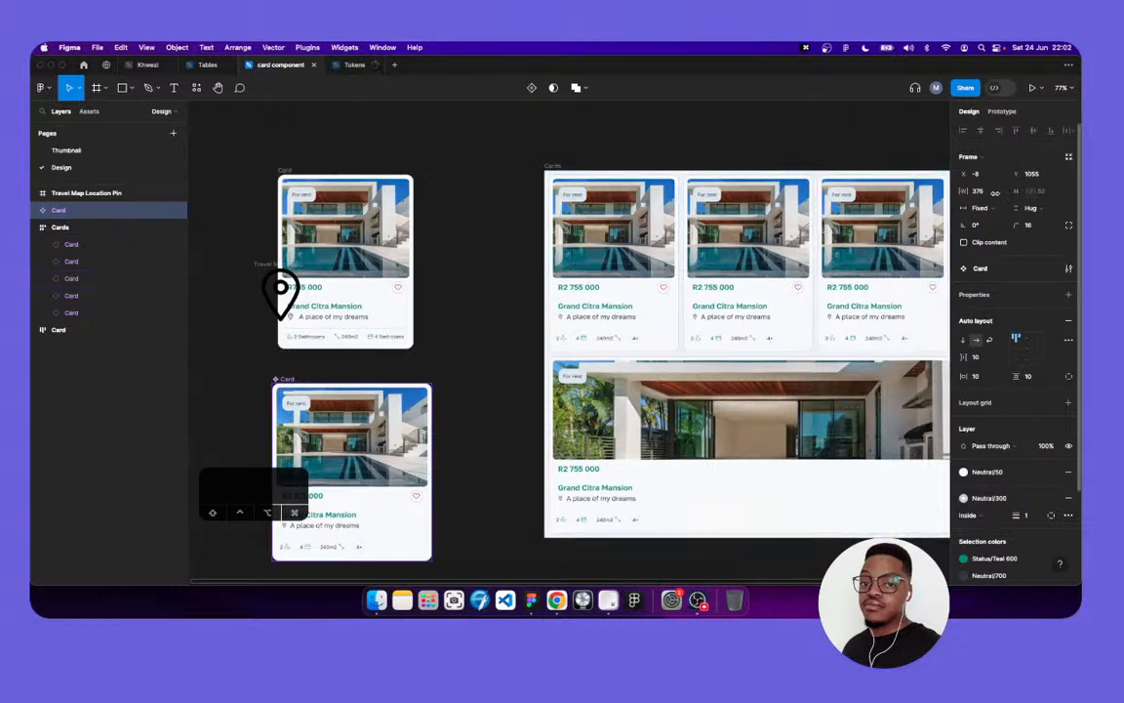
click(1000, 193)
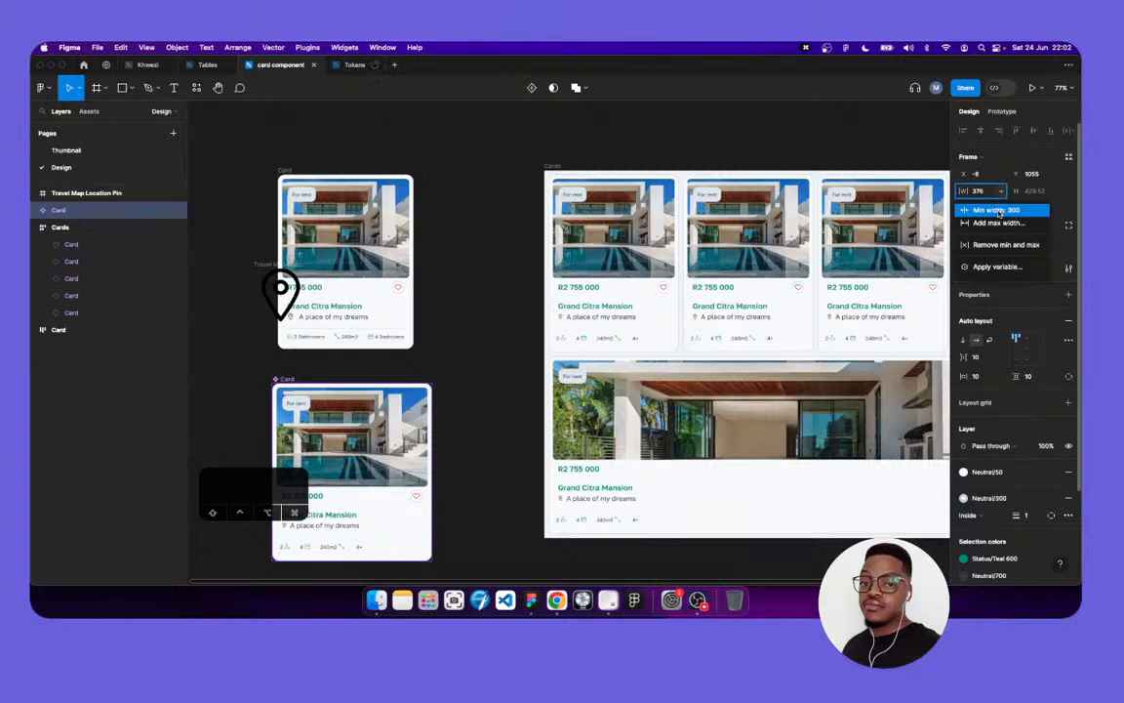
click(999, 222)
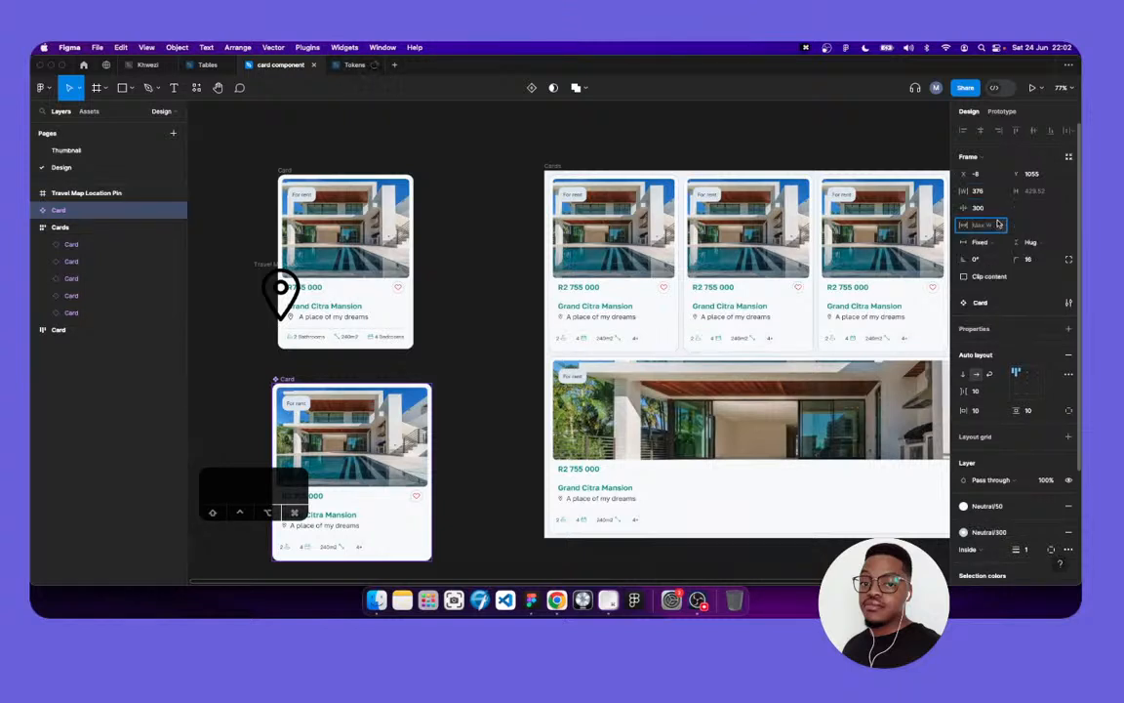
text(380)
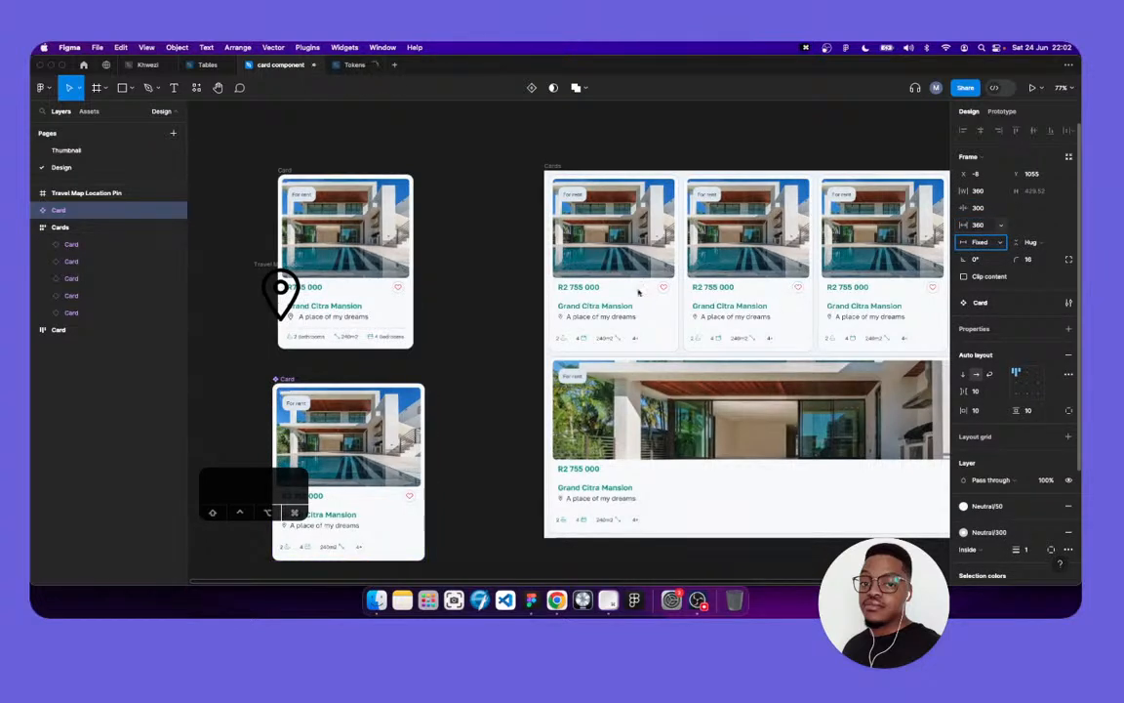
key(Tab)
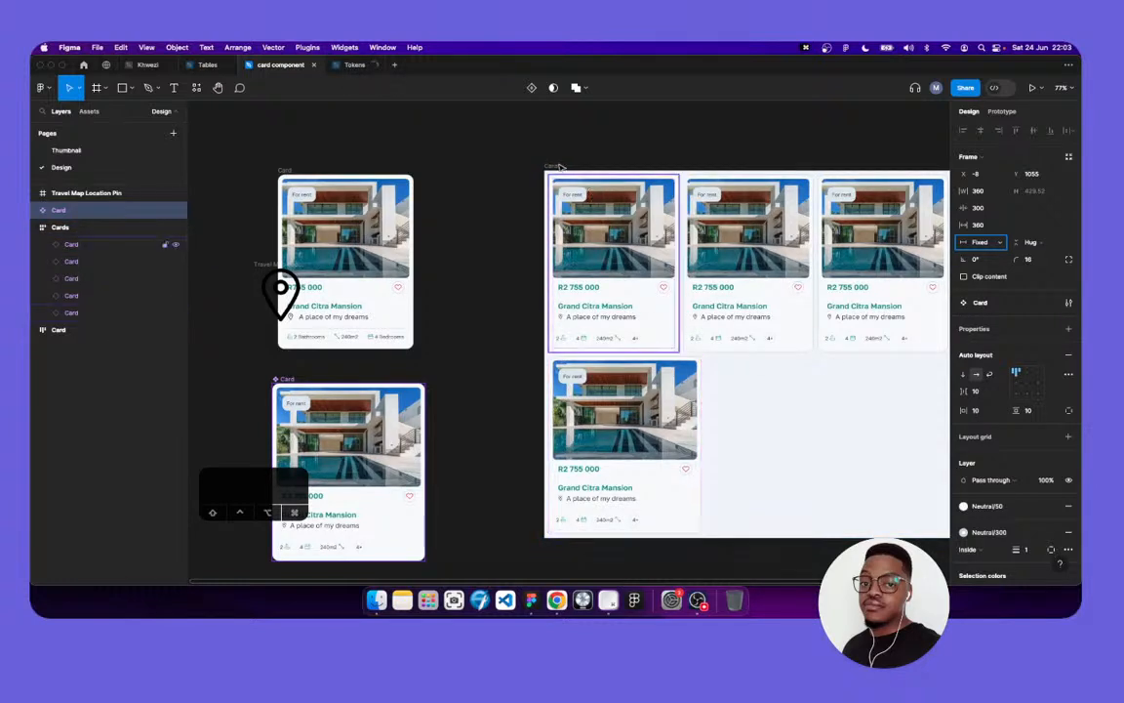
Test the card width limits by narrowing the Cards frame to about 751 wide
click(627, 219)
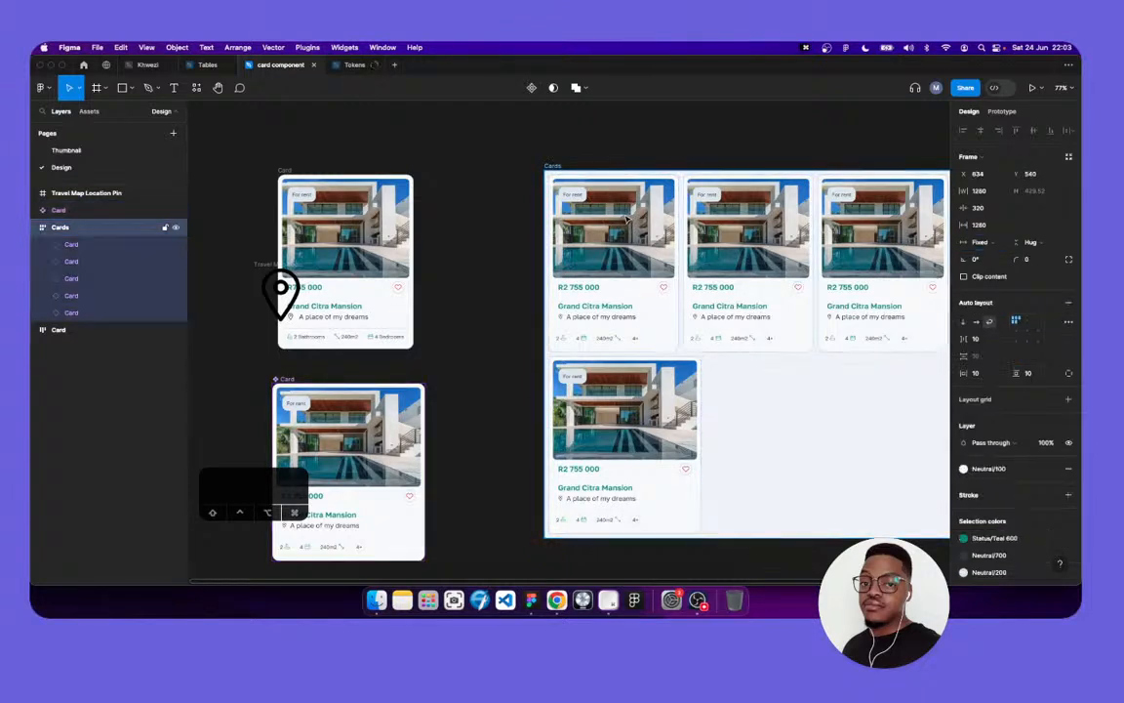
scroll(683, 326, right, 3)
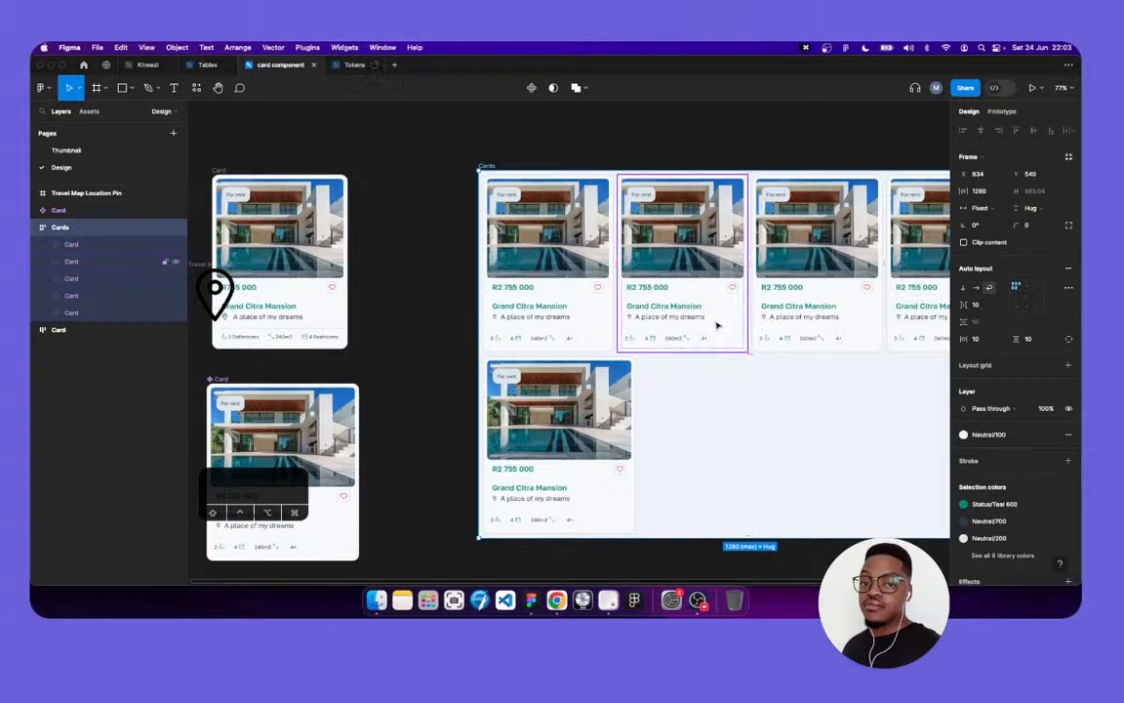
click(717, 326)
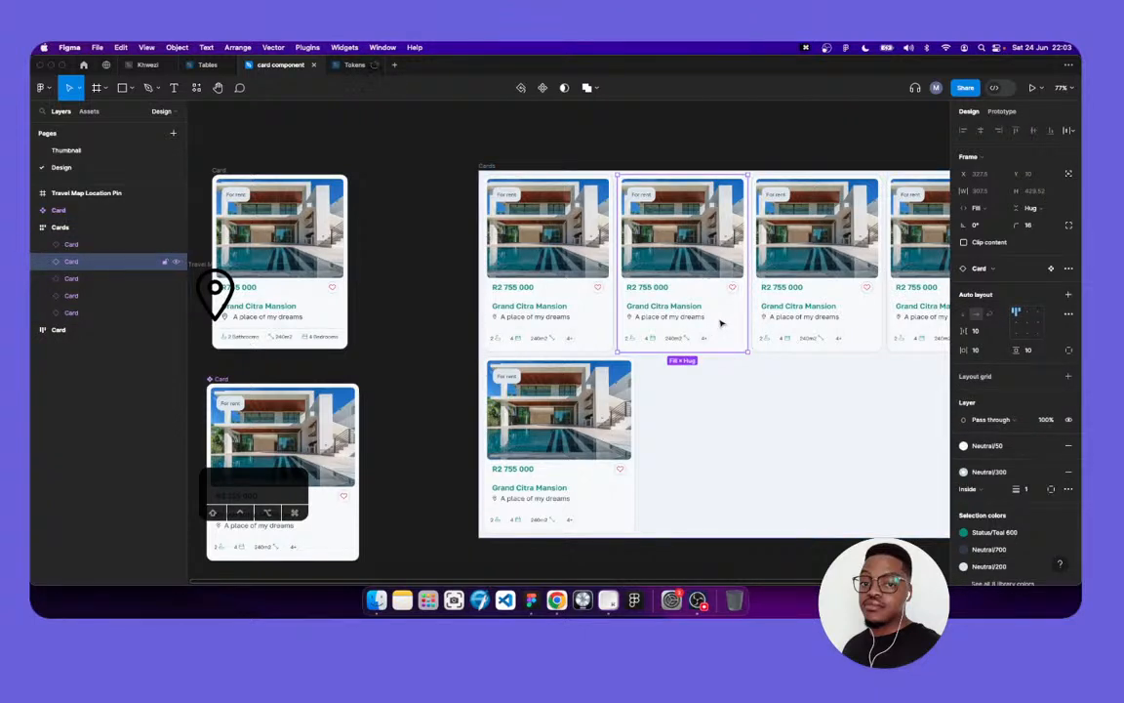
scroll(721, 323, right, 4)
scroll(721, 323, right, 3)
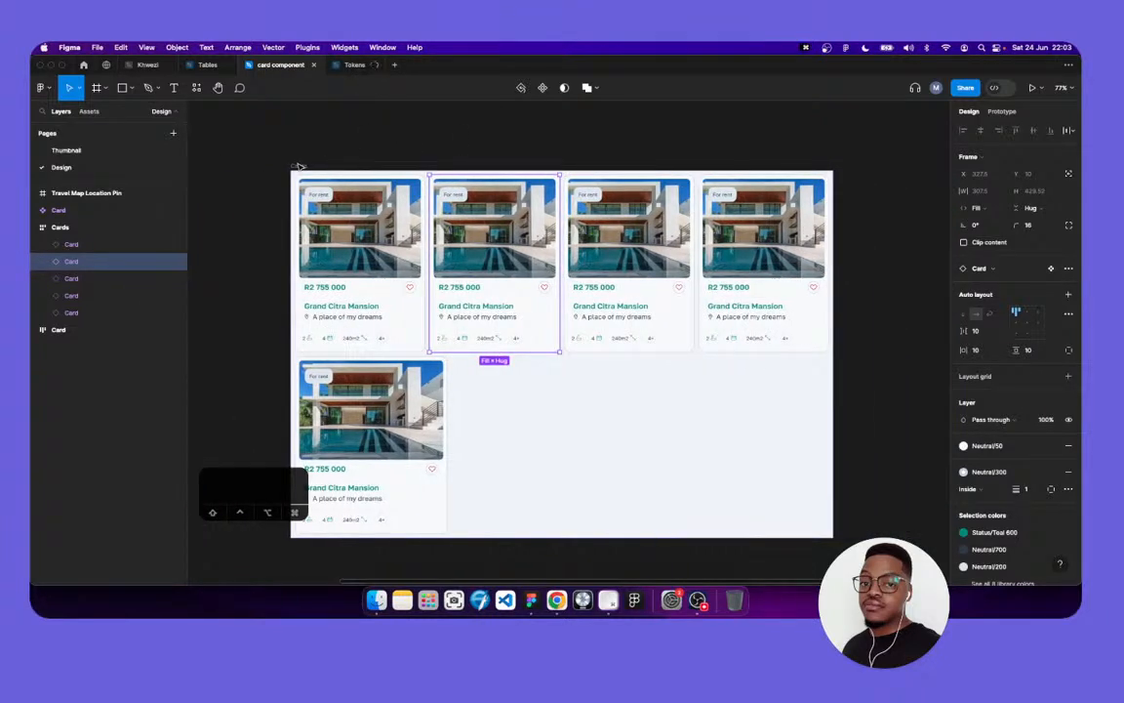
click(299, 168)
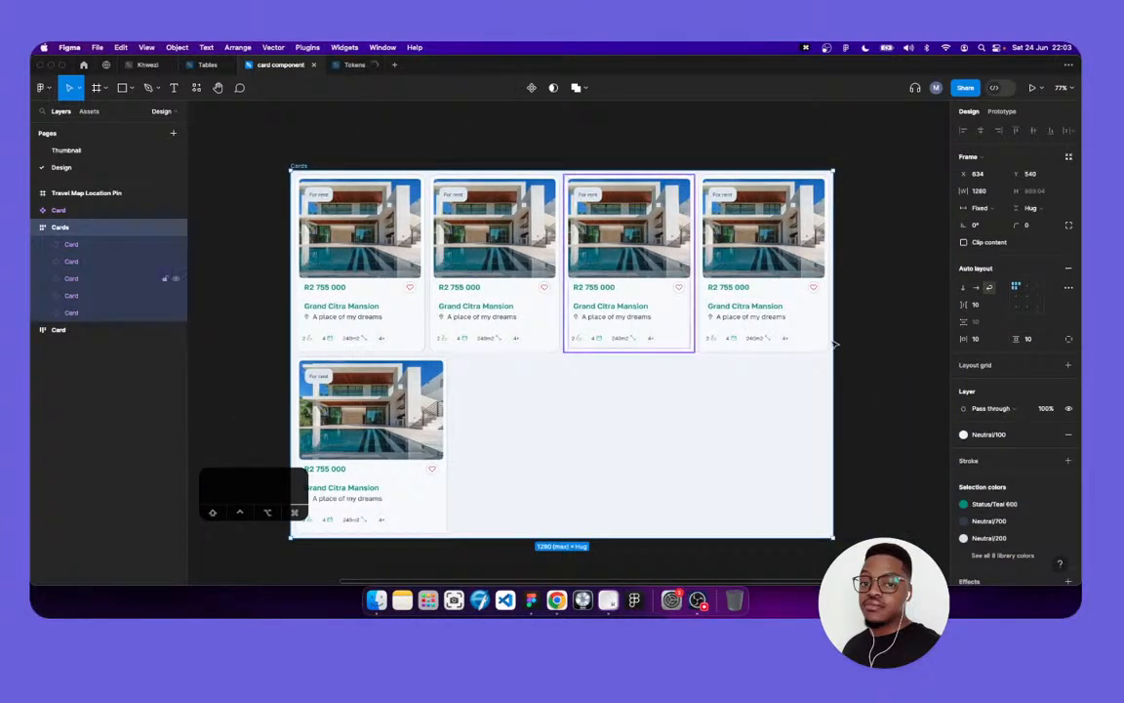
drag(674, 336, 607, 336)
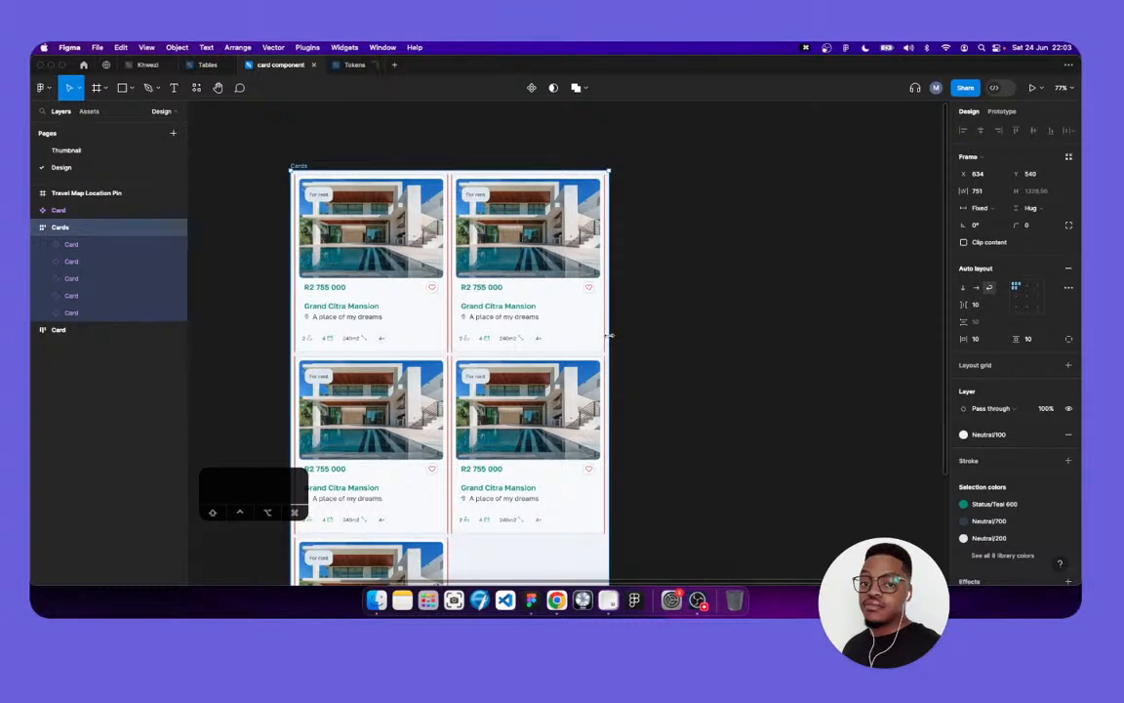
Inspect the arrangement of the card rows in the narrowed Cards frame, from the first row to the last
scroll(673, 291, down, 2)
scroll(672, 291, left, 5)
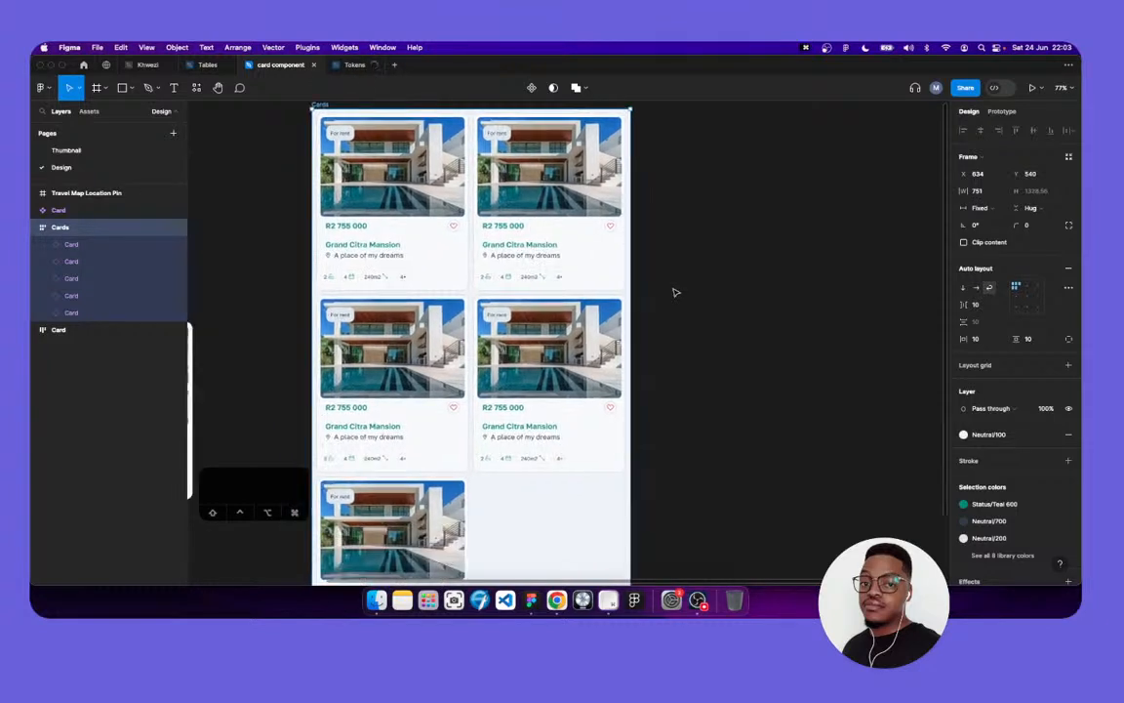
scroll(672, 291, left, 2)
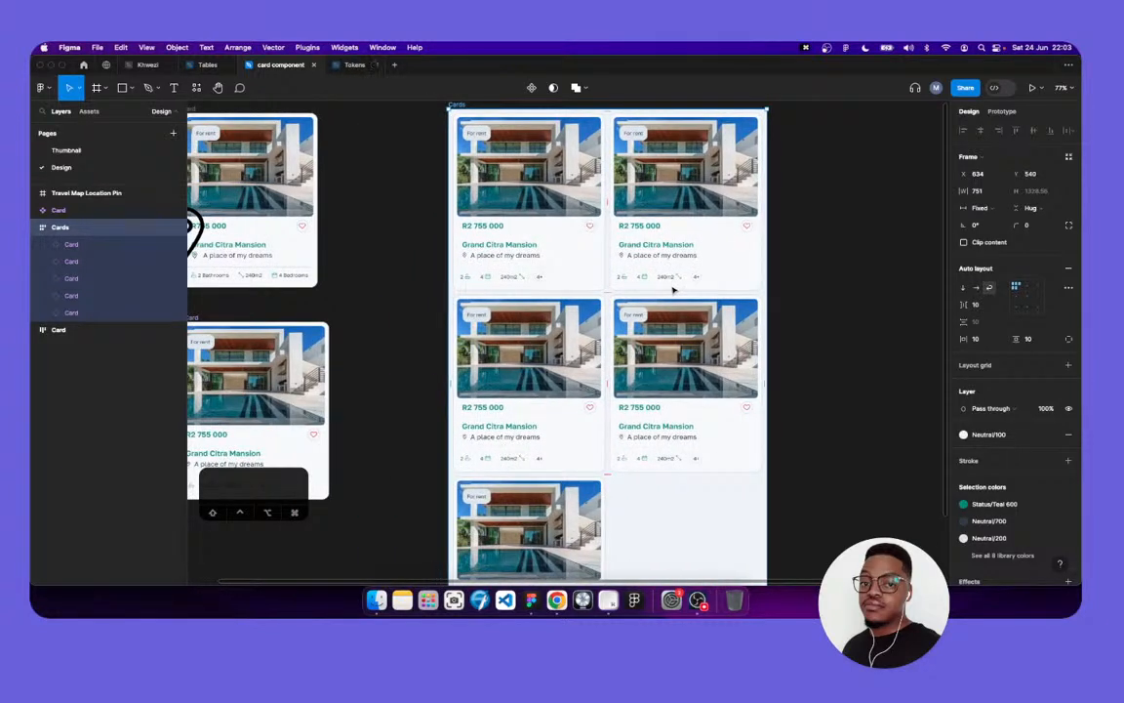
scroll(672, 291, down, 5)
scroll(667, 286, down, 2)
scroll(667, 285, right, 4)
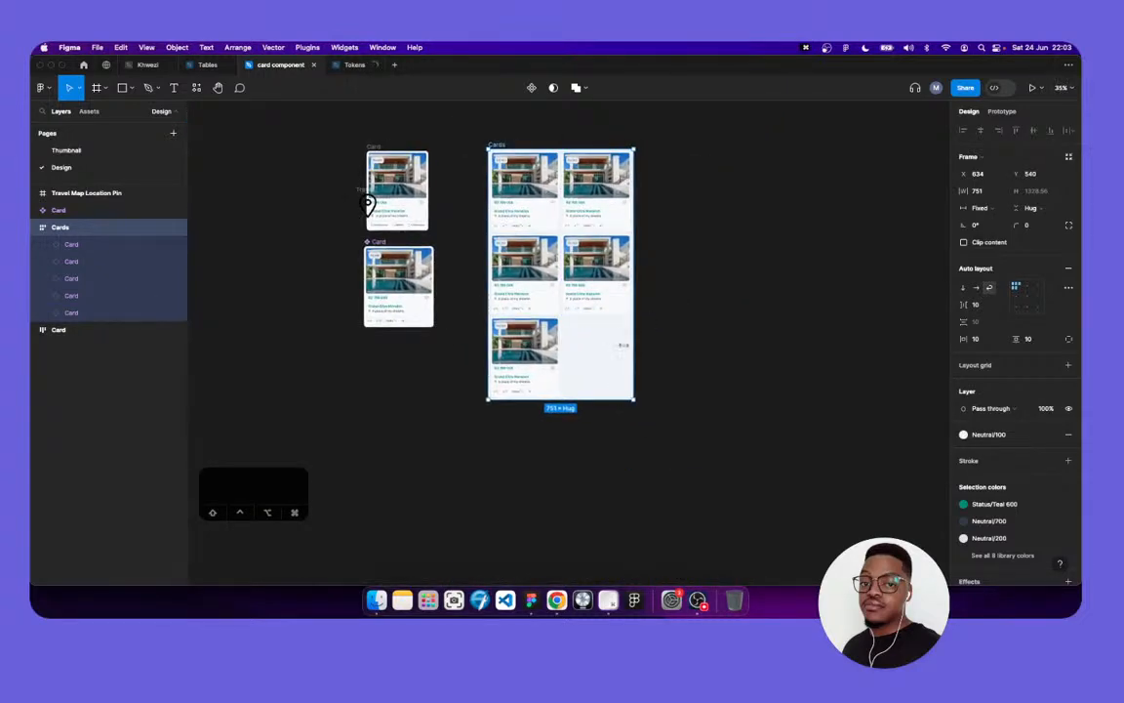
scroll(621, 344, up, 8)
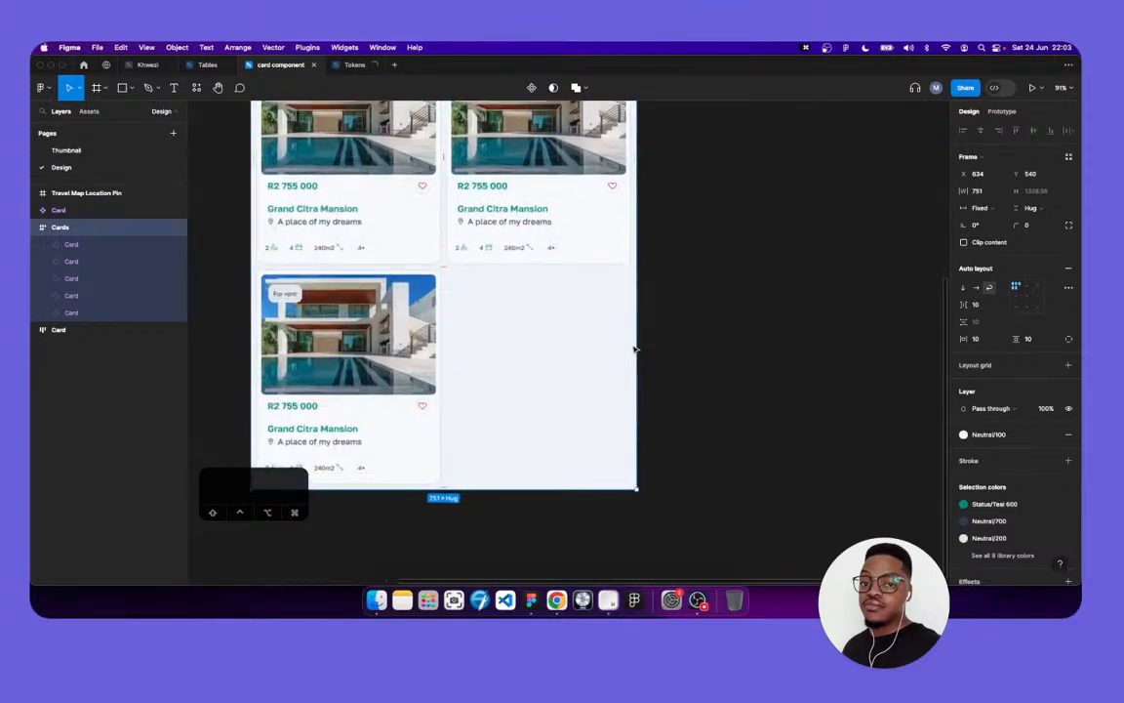
scroll(634, 349, up, 2)
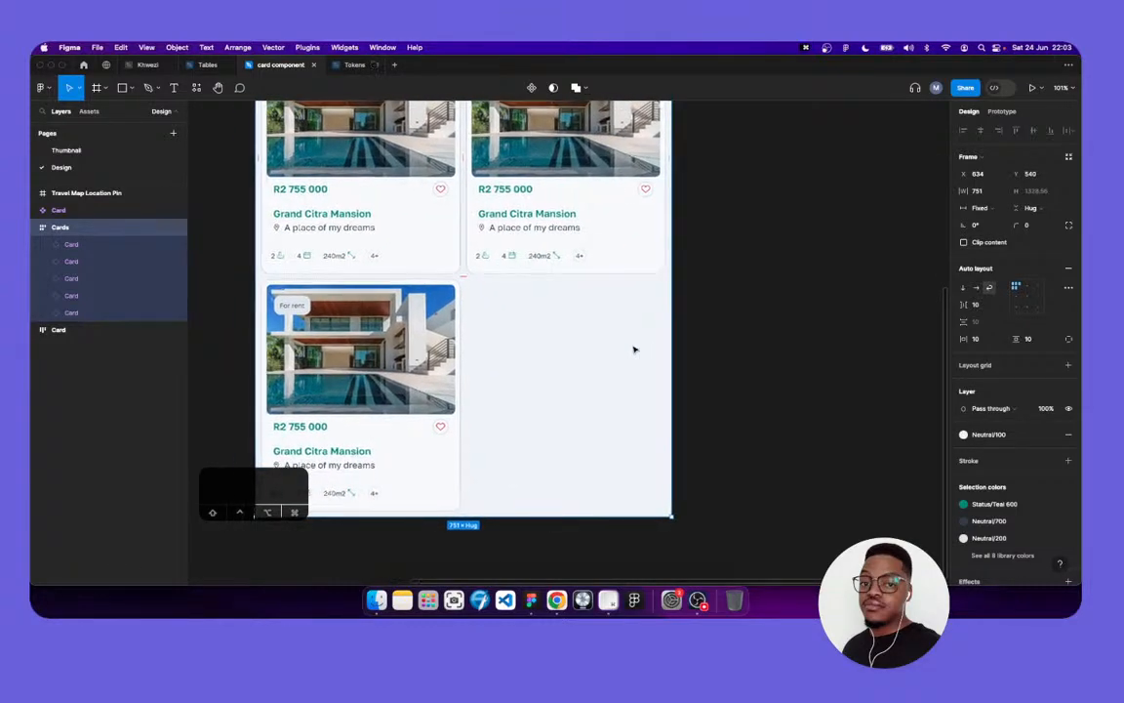
scroll(634, 348, down, 3)
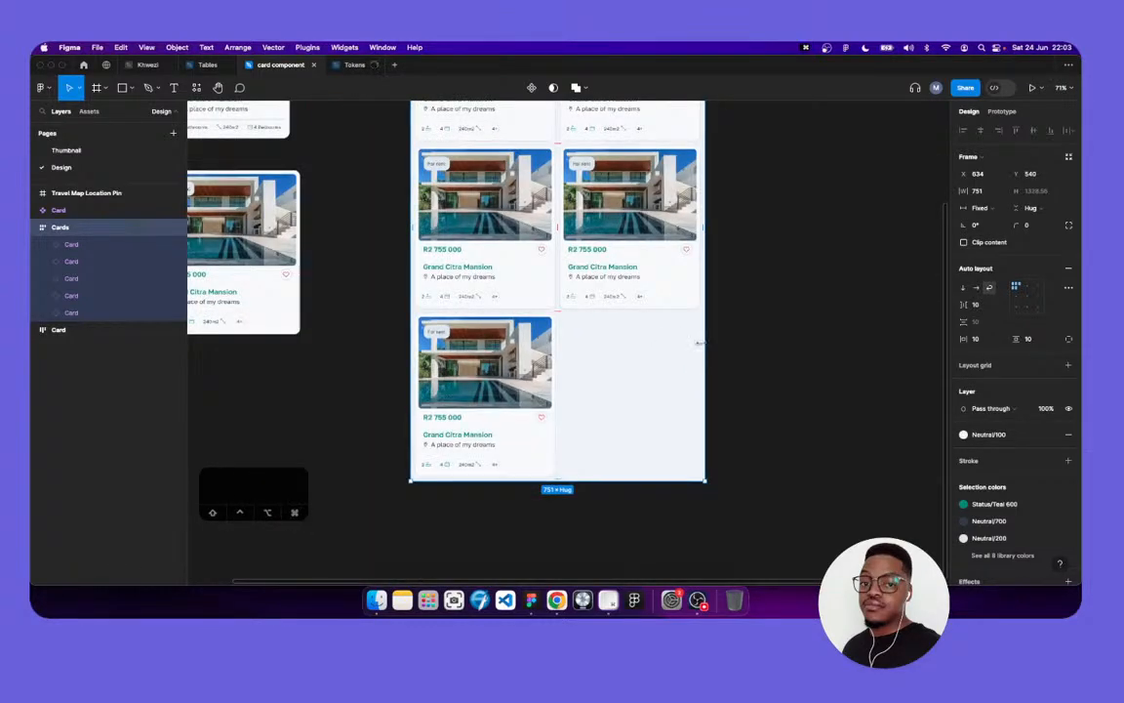
scroll(699, 344, up, 5)
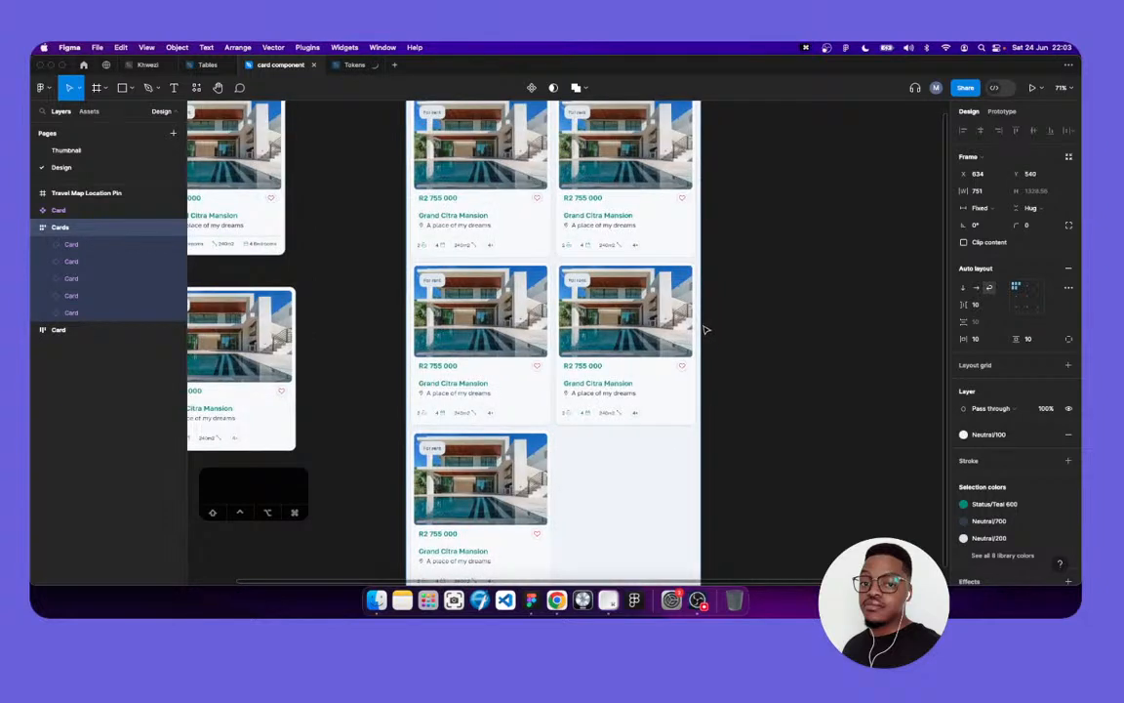
scroll(697, 292, up, 1)
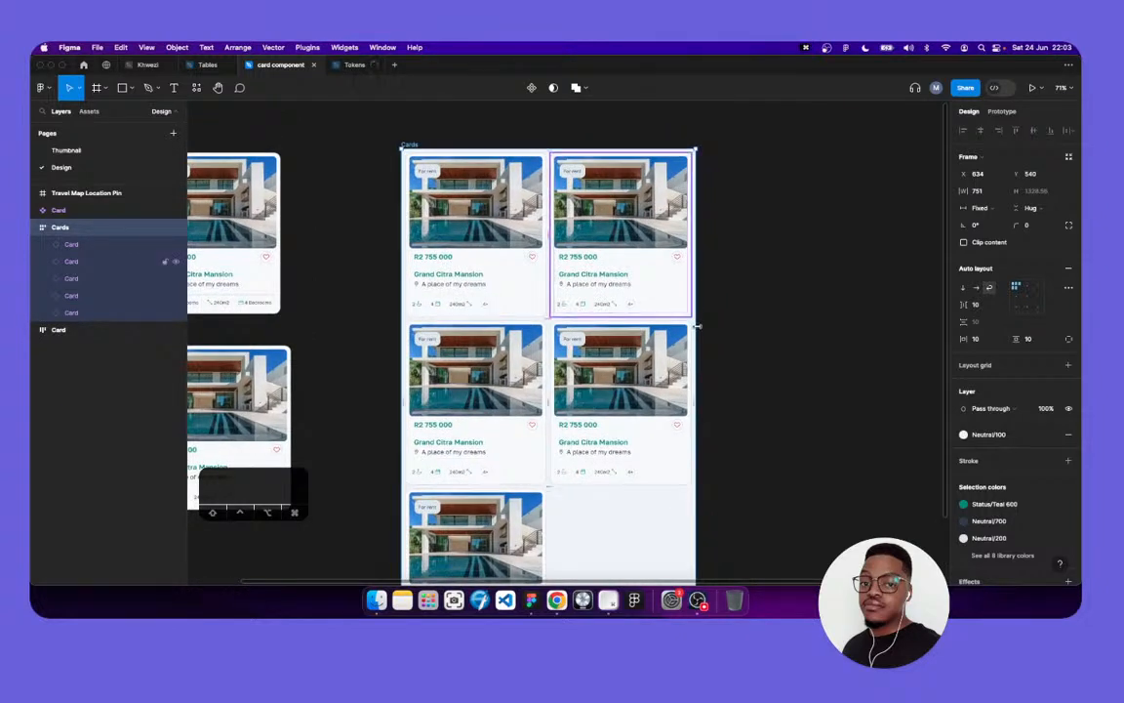
Test the card width limits by widening the Cards frame to its 1280 maximum
drag(698, 325, 884, 327)
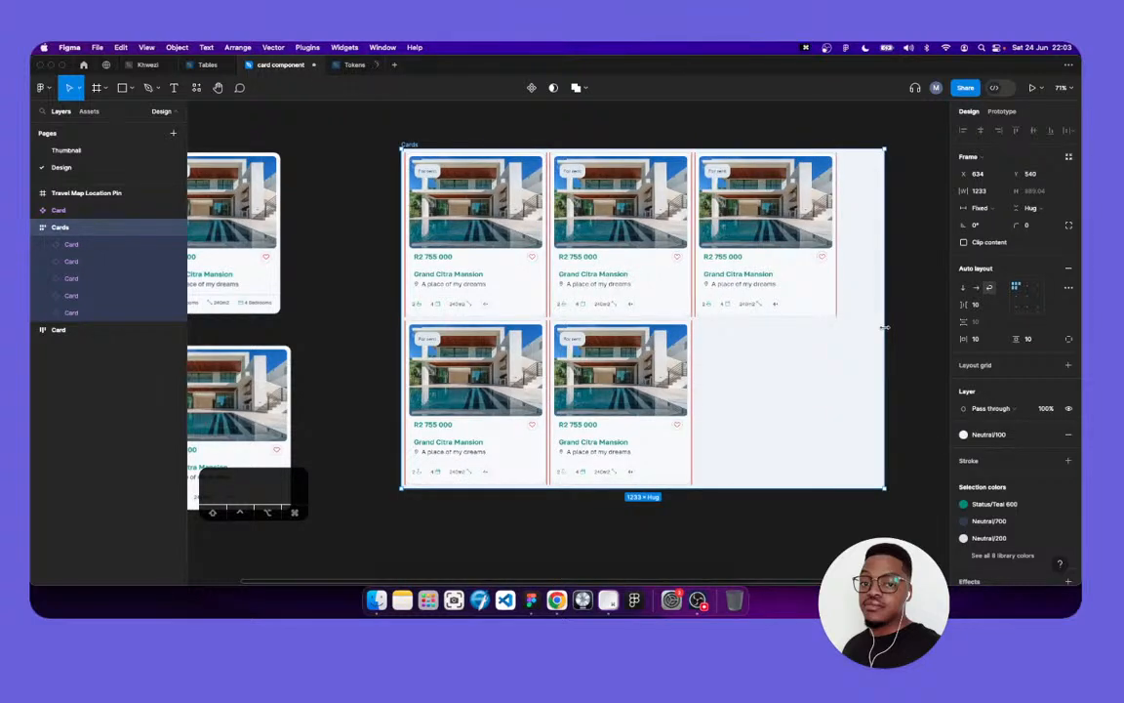
drag(884, 328, 951, 332)
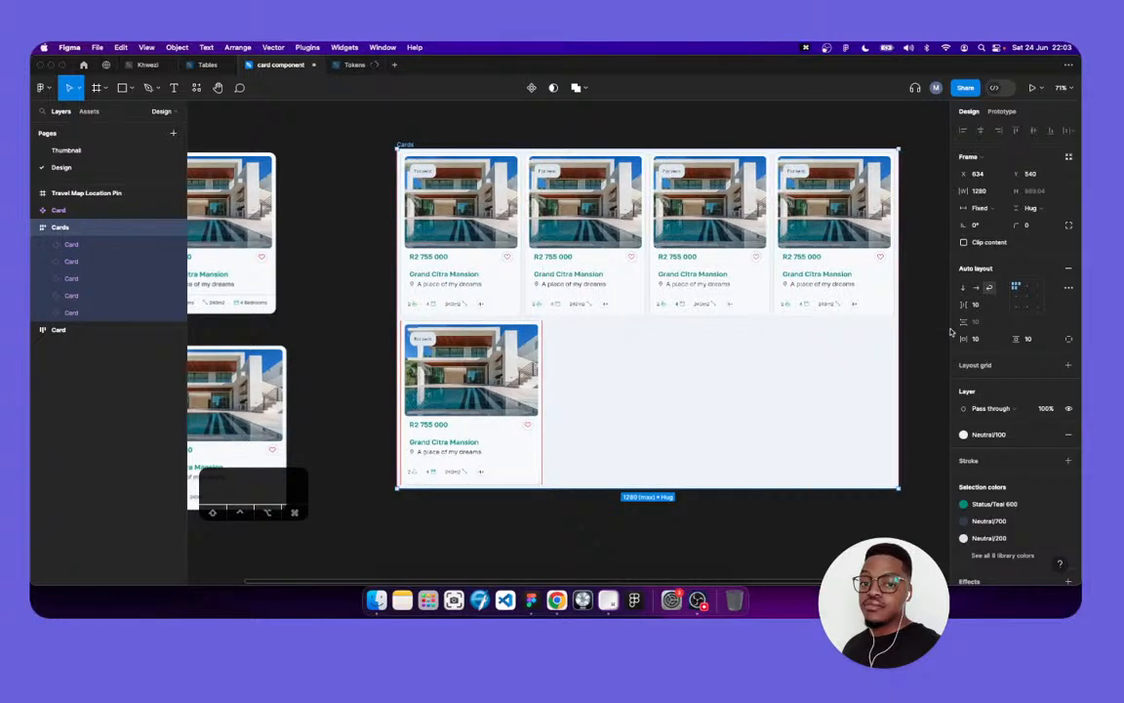
scroll(800, 339, right, 5)
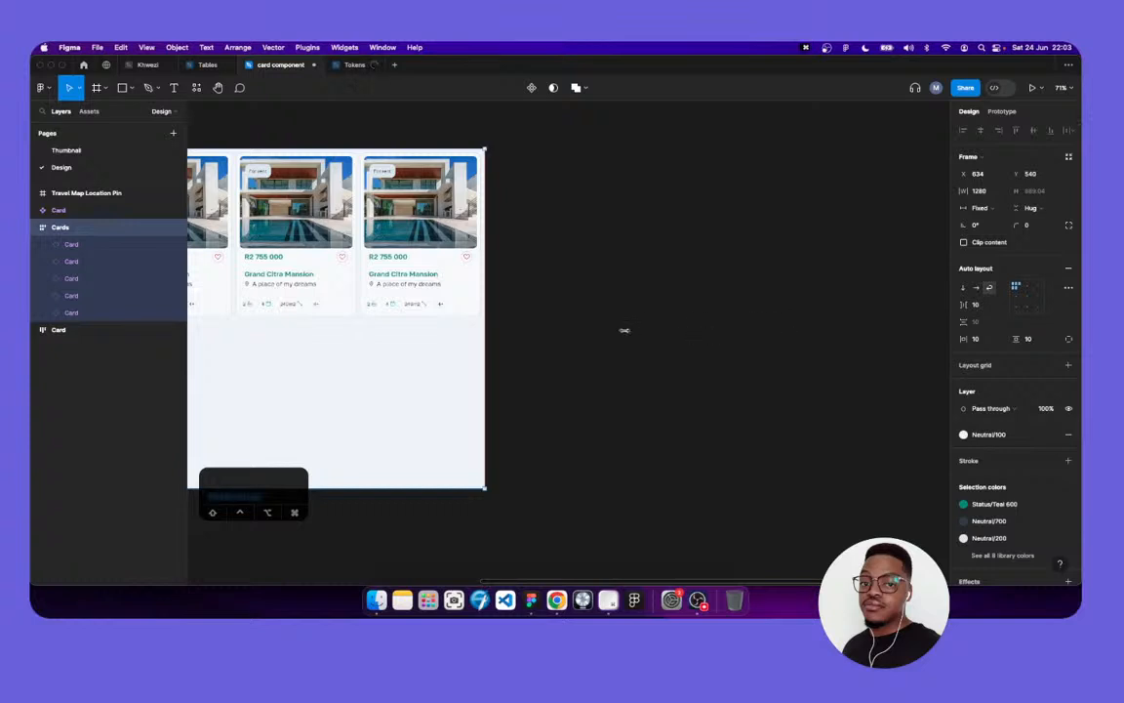
scroll(603, 335, down, 3)
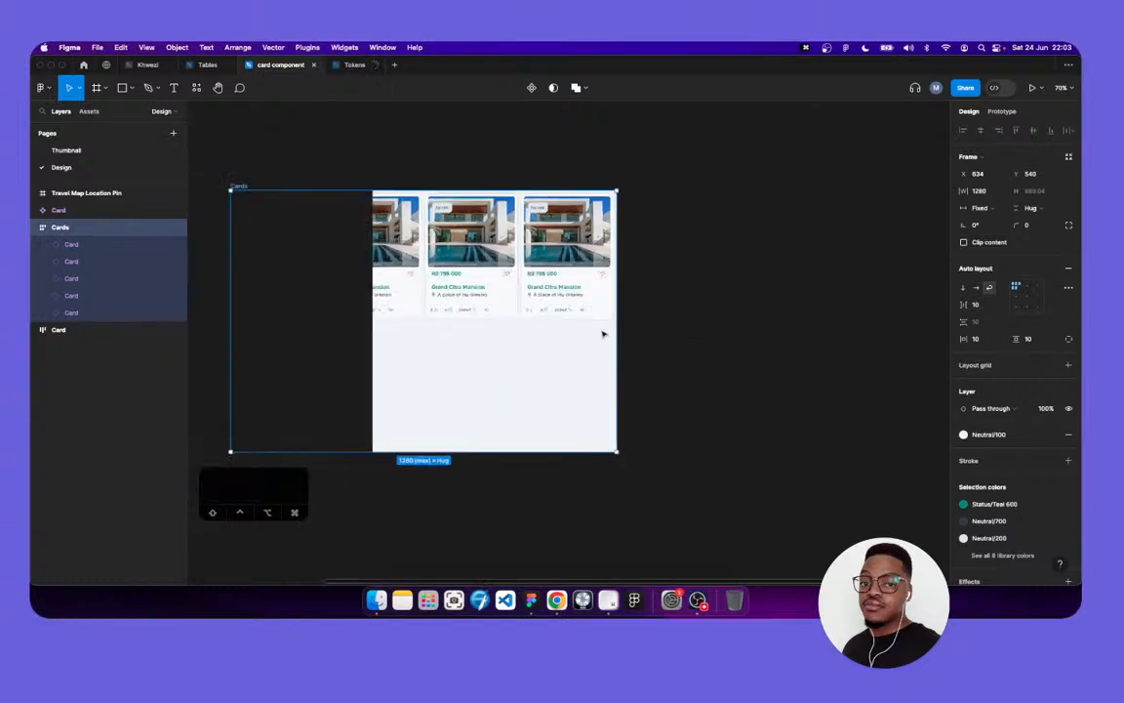
Set the main Card component's minimum width to 360
scroll(603, 334, down, 4)
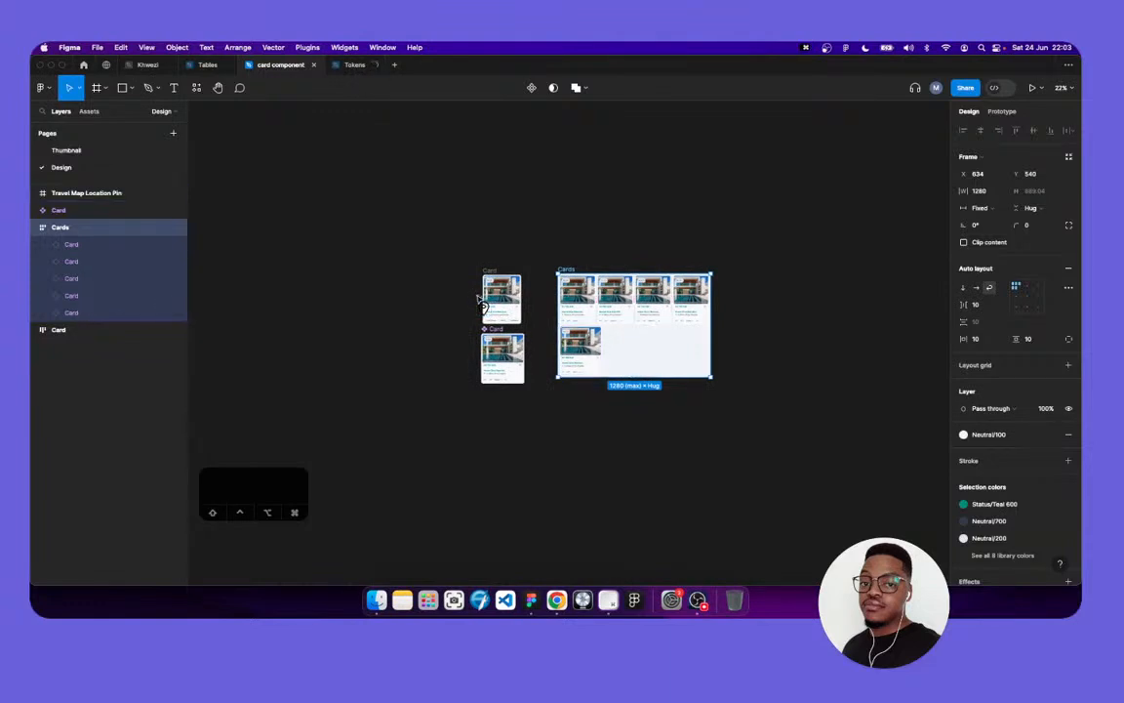
click(399, 298)
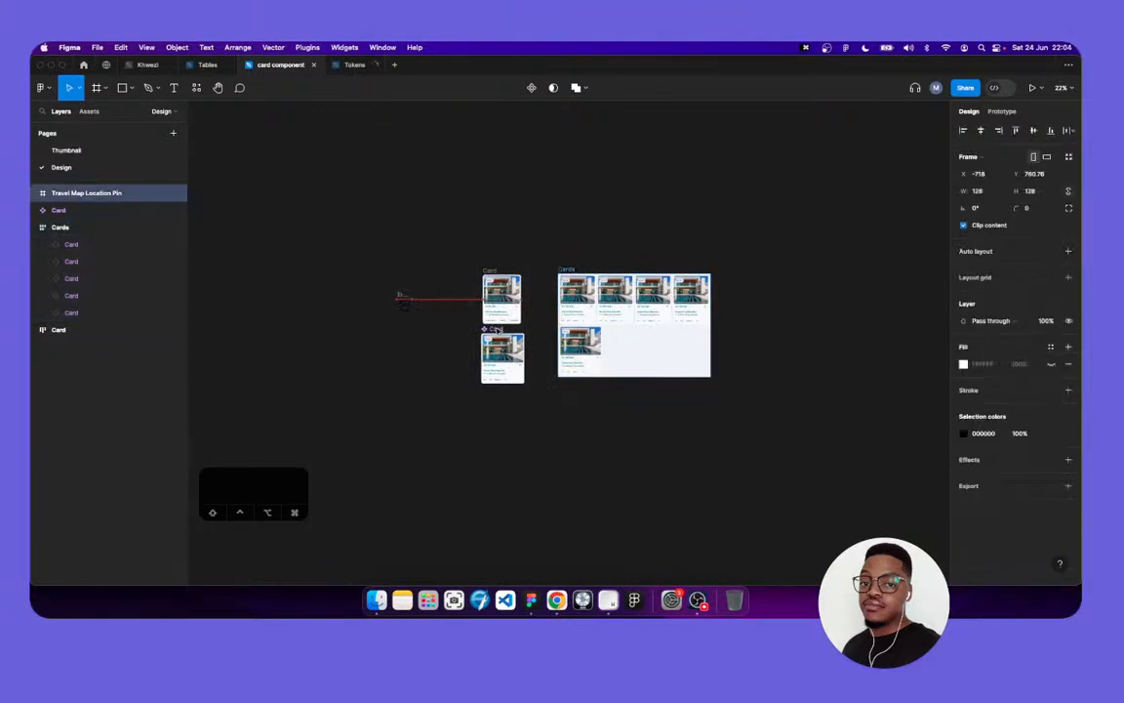
scroll(495, 330, up, 5)
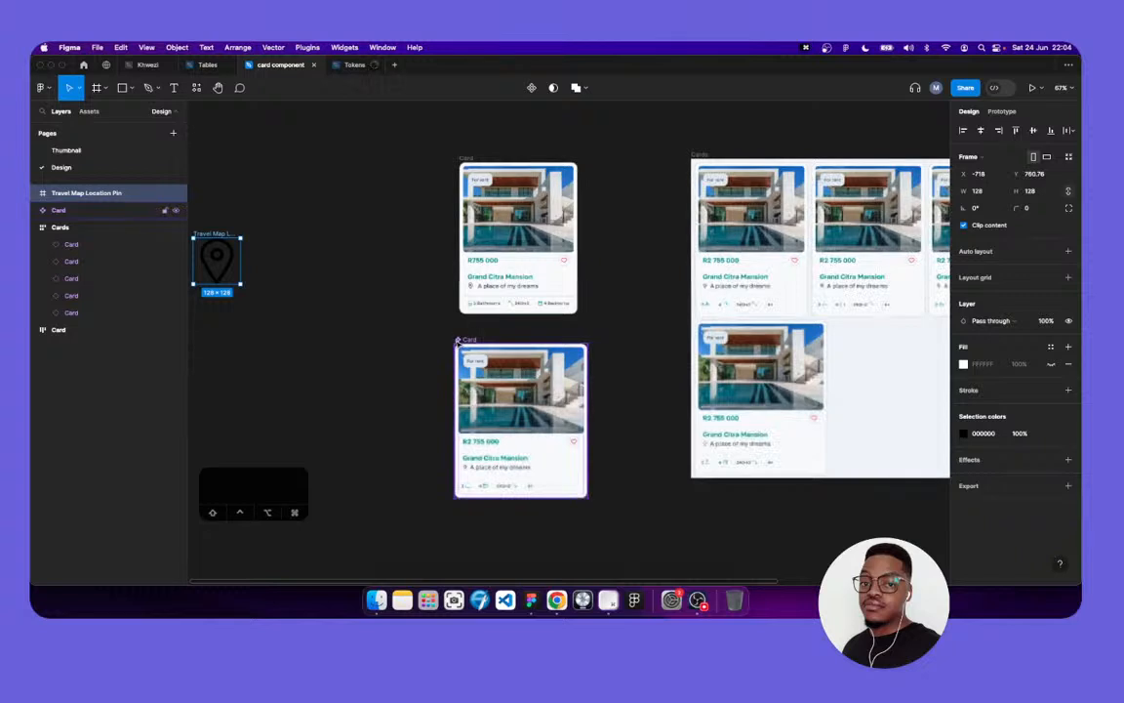
key(Tab)
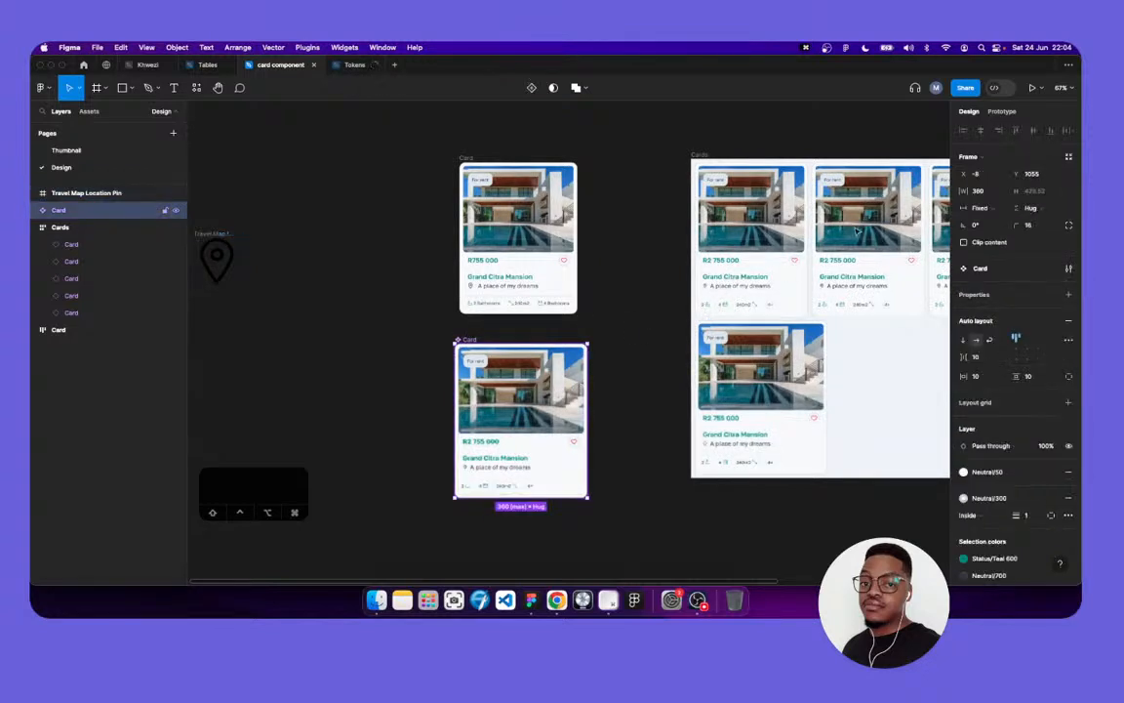
click(1000, 193)
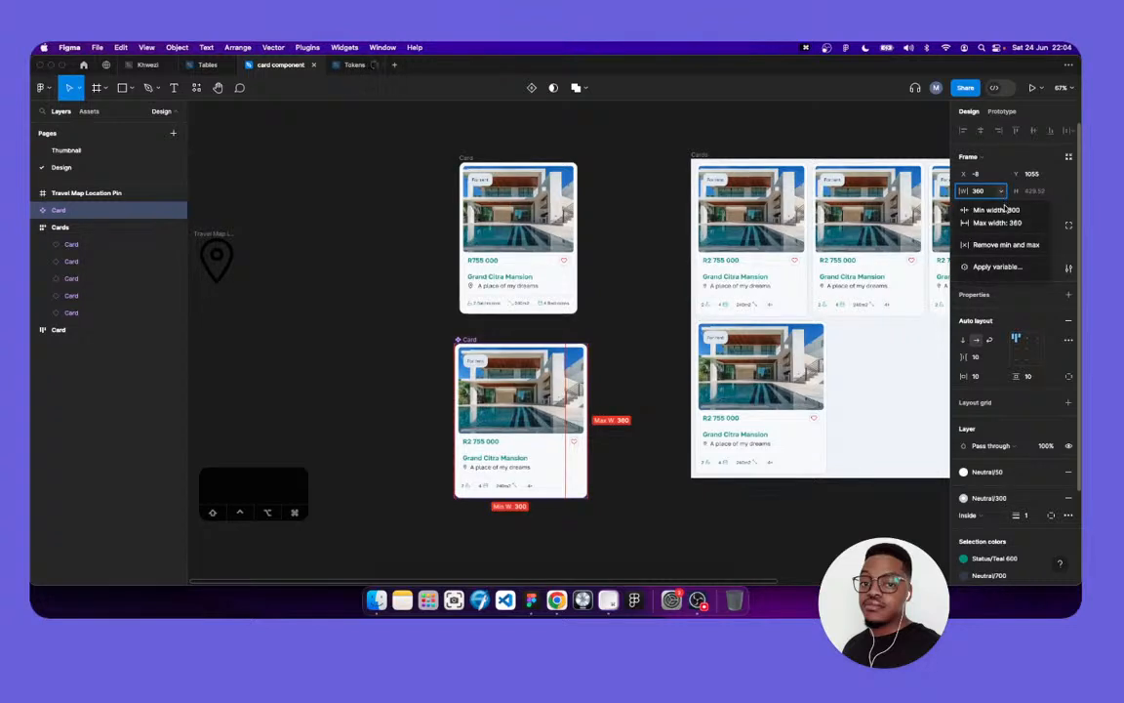
click(1000, 210)
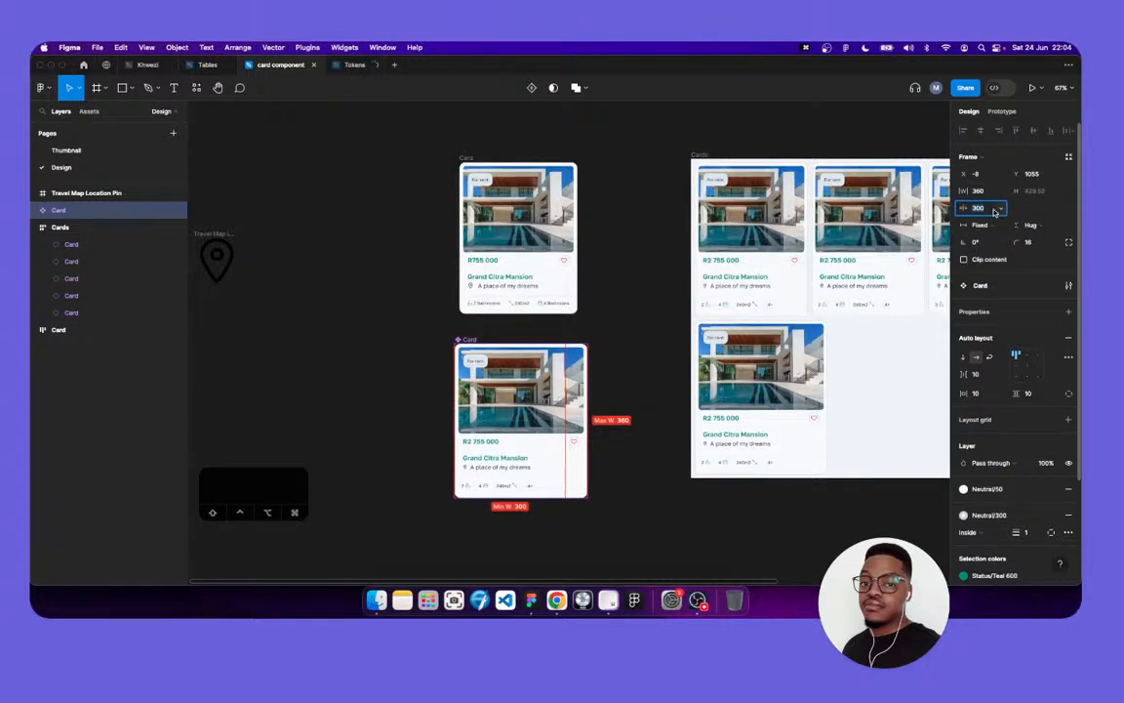
text(3)
key(Tab)
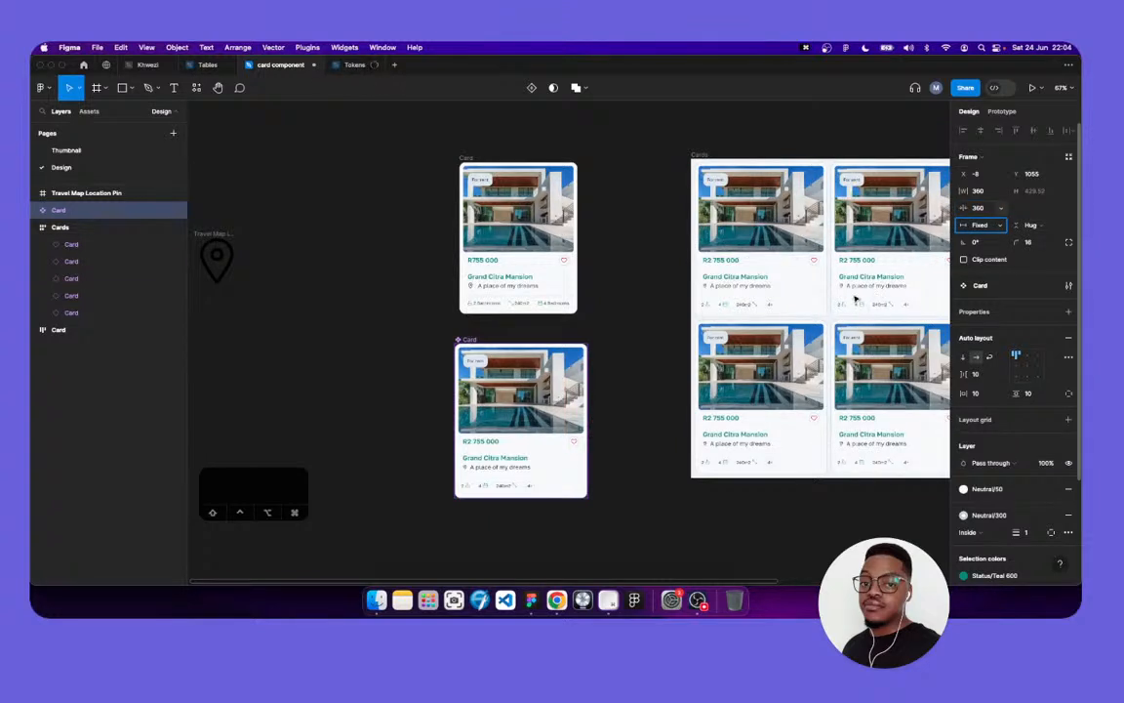
Test the card wrapping by narrowing the Cards frame to about 380 wide and widening it again to about 1267
scroll(855, 300, right, 5)
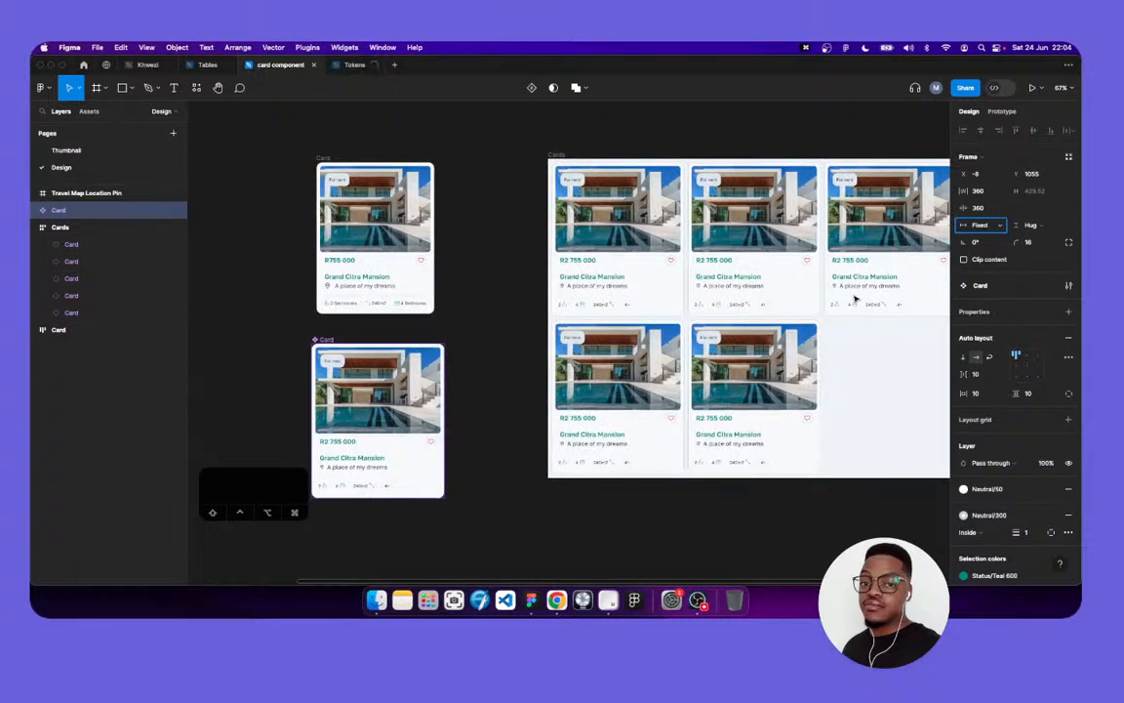
scroll(855, 298, right, 6)
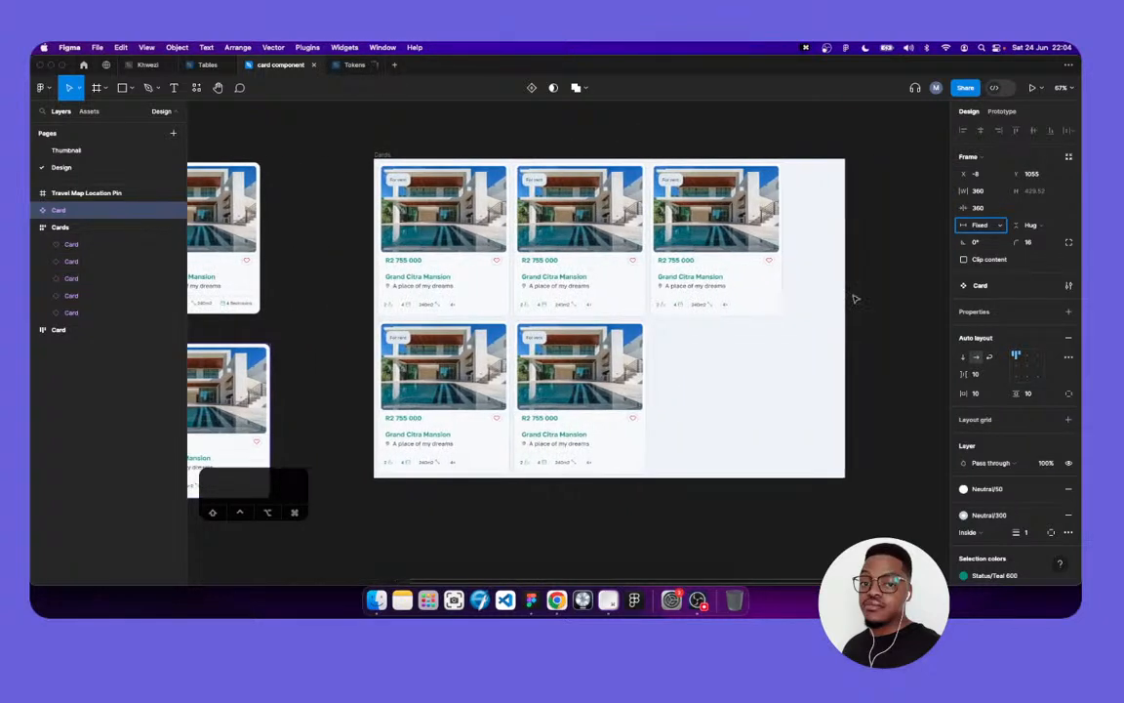
drag(846, 317, 508, 343)
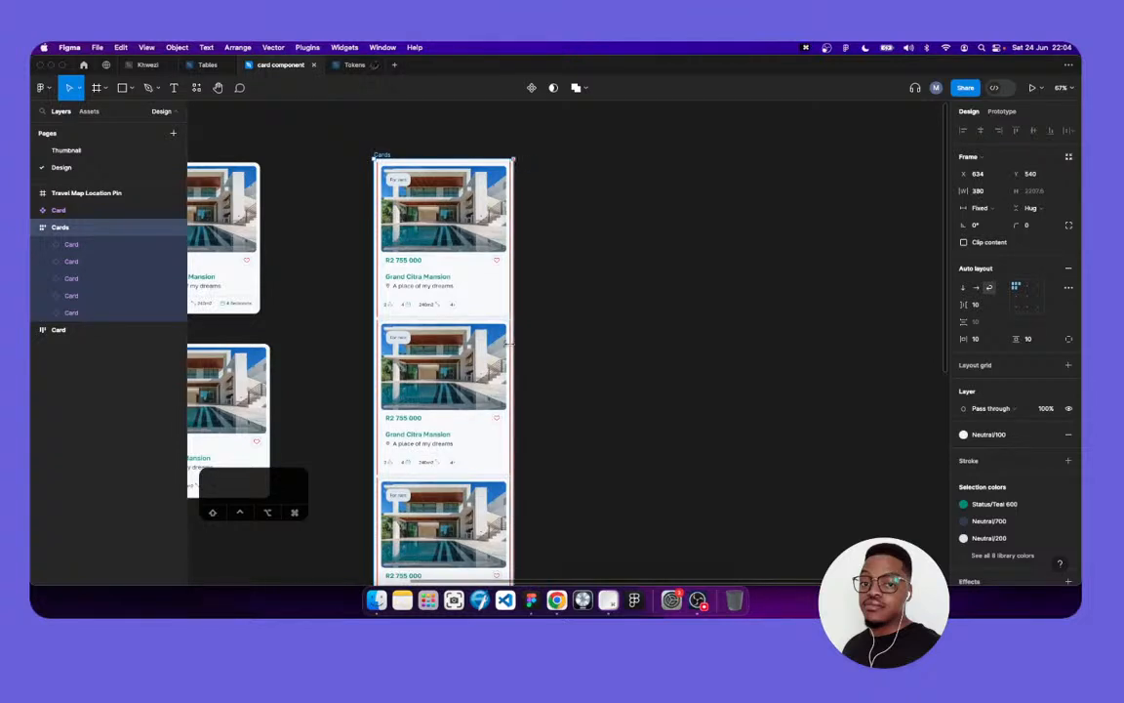
click(602, 330)
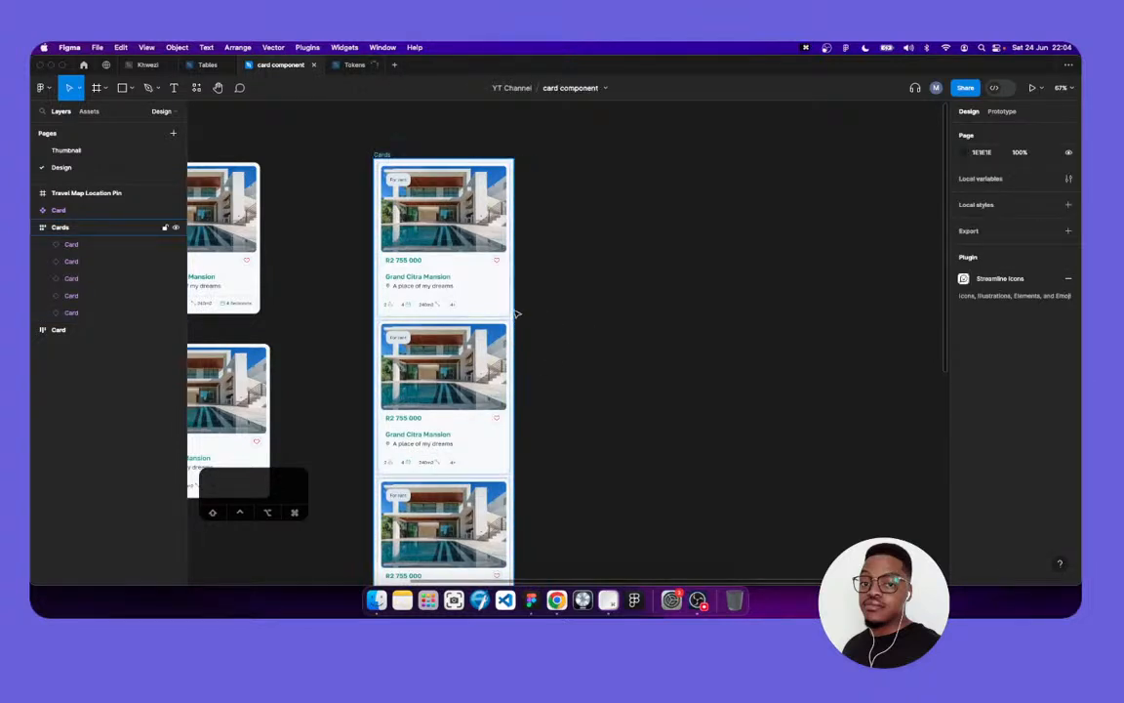
click(518, 323)
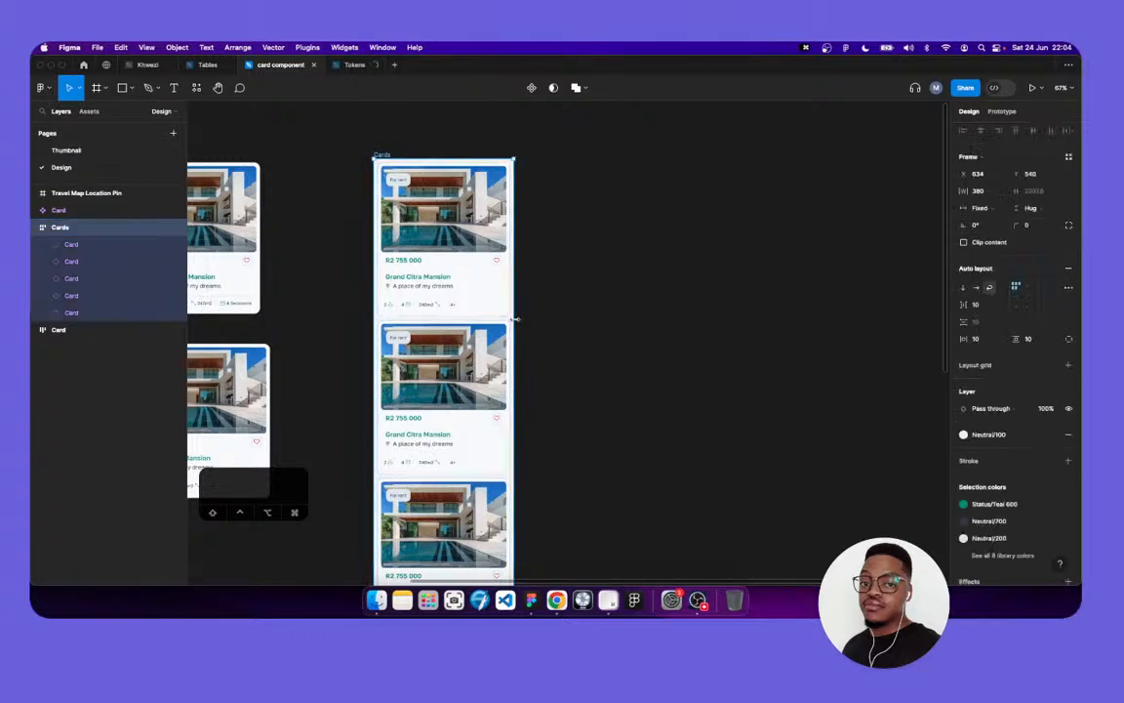
drag(517, 321, 841, 354)
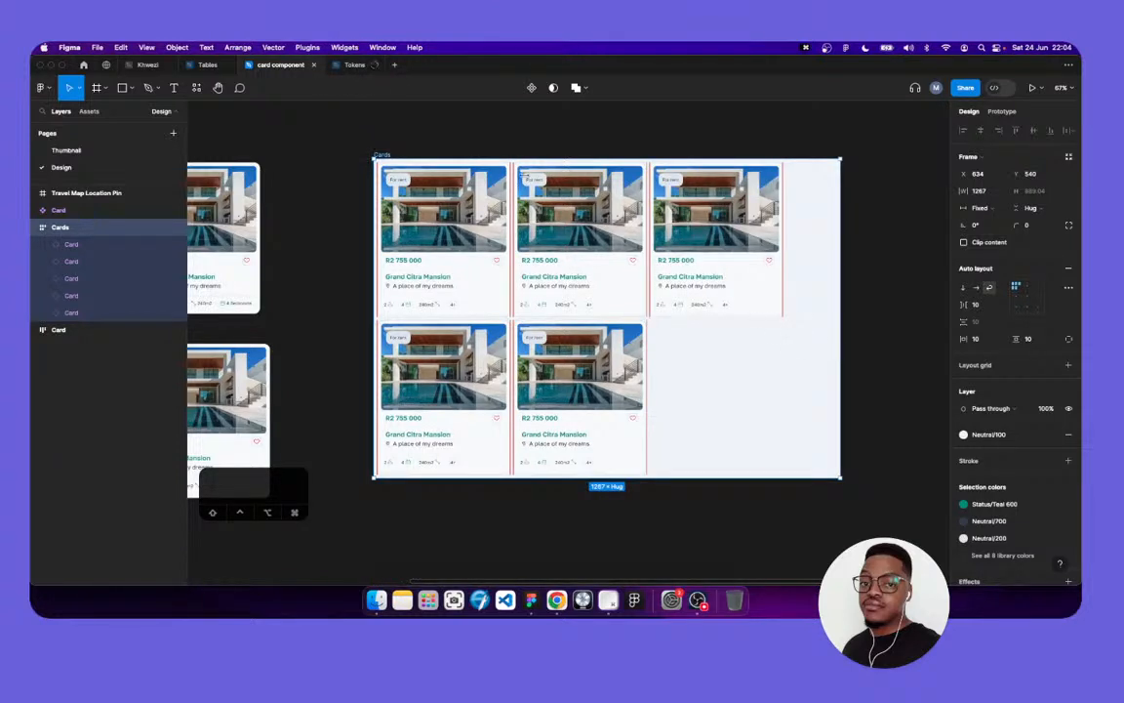
key(Escape)
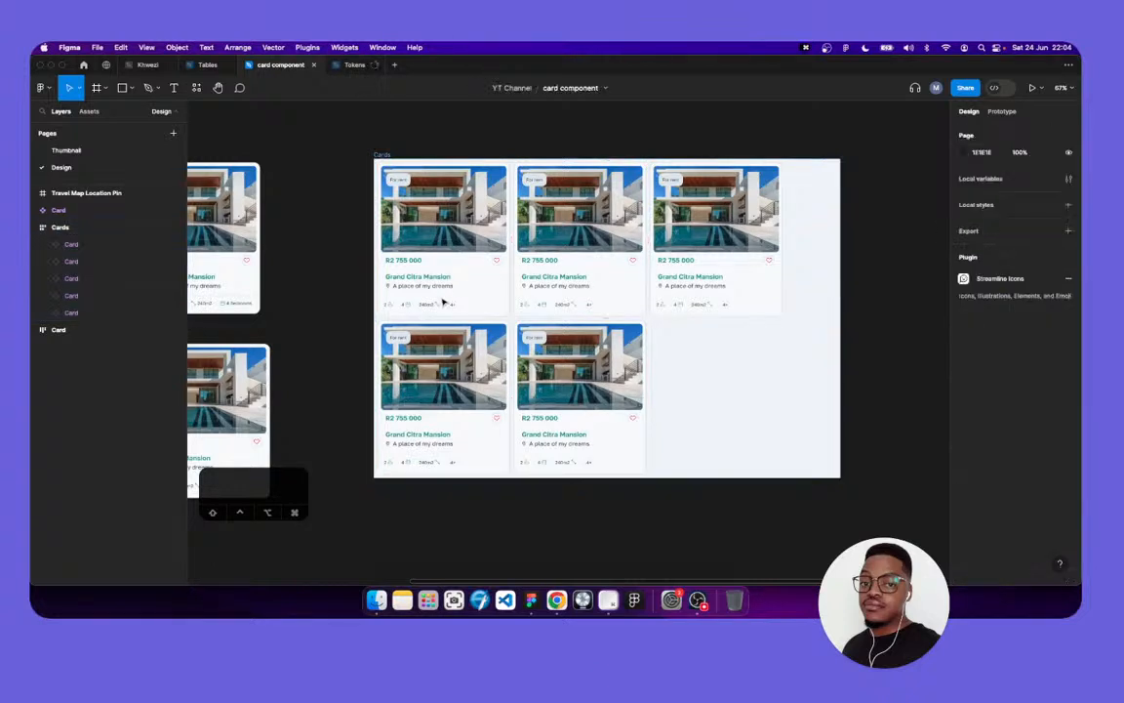
Examine the main Card component up close and compare it with the other card and the instances in the Cards frame
scroll(440, 306, left, 6)
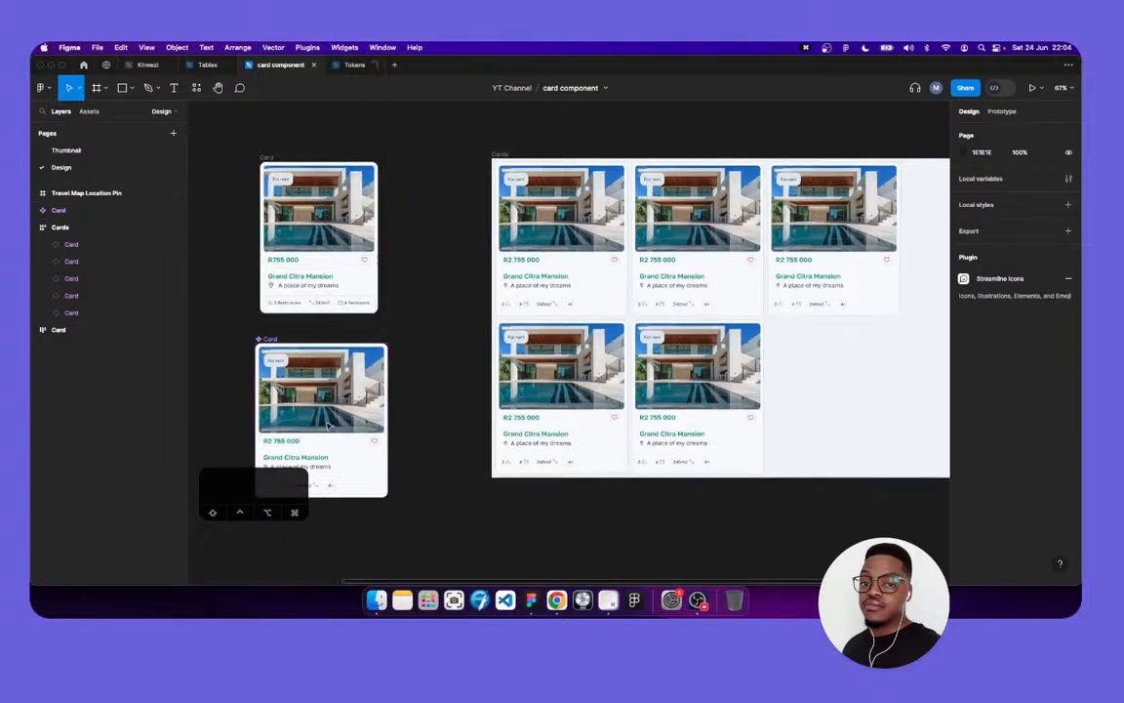
scroll(330, 423, down, 2)
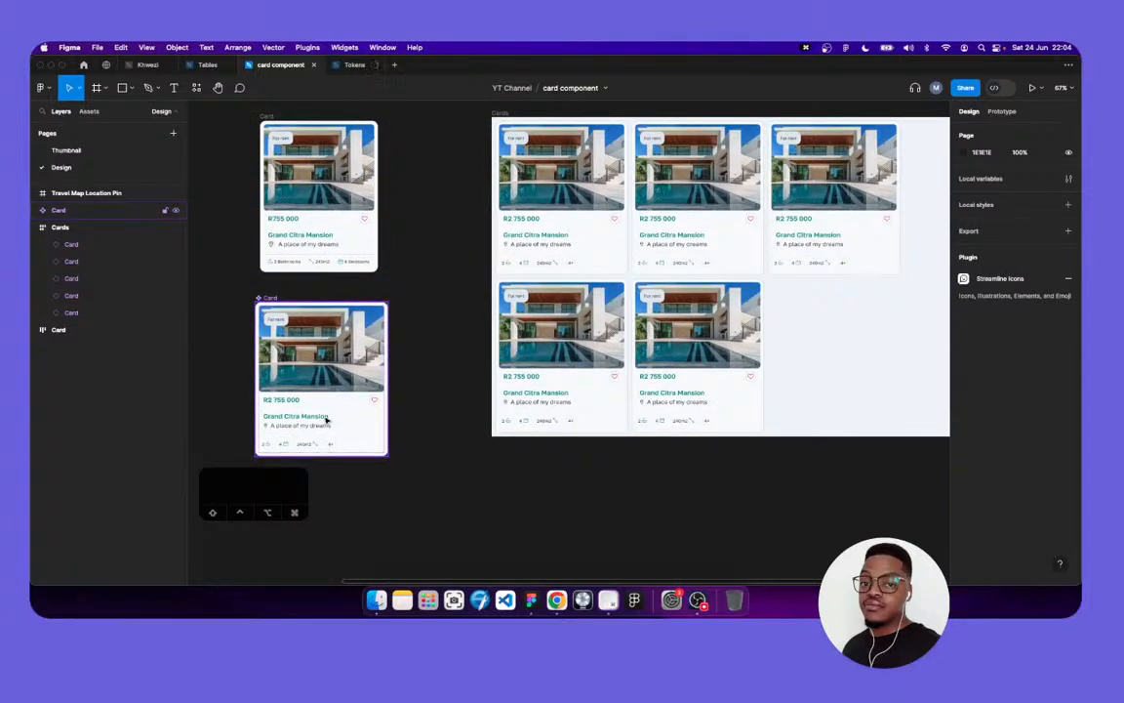
scroll(326, 420, up, 5)
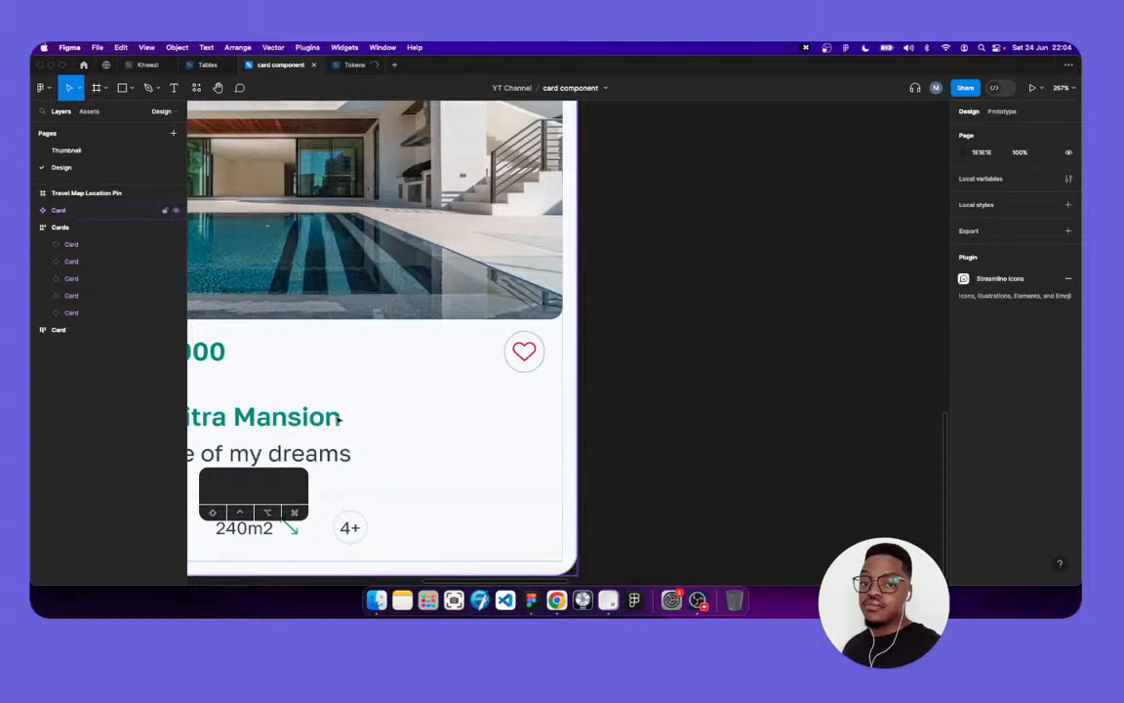
scroll(339, 419, left, 3)
scroll(340, 420, down, 5)
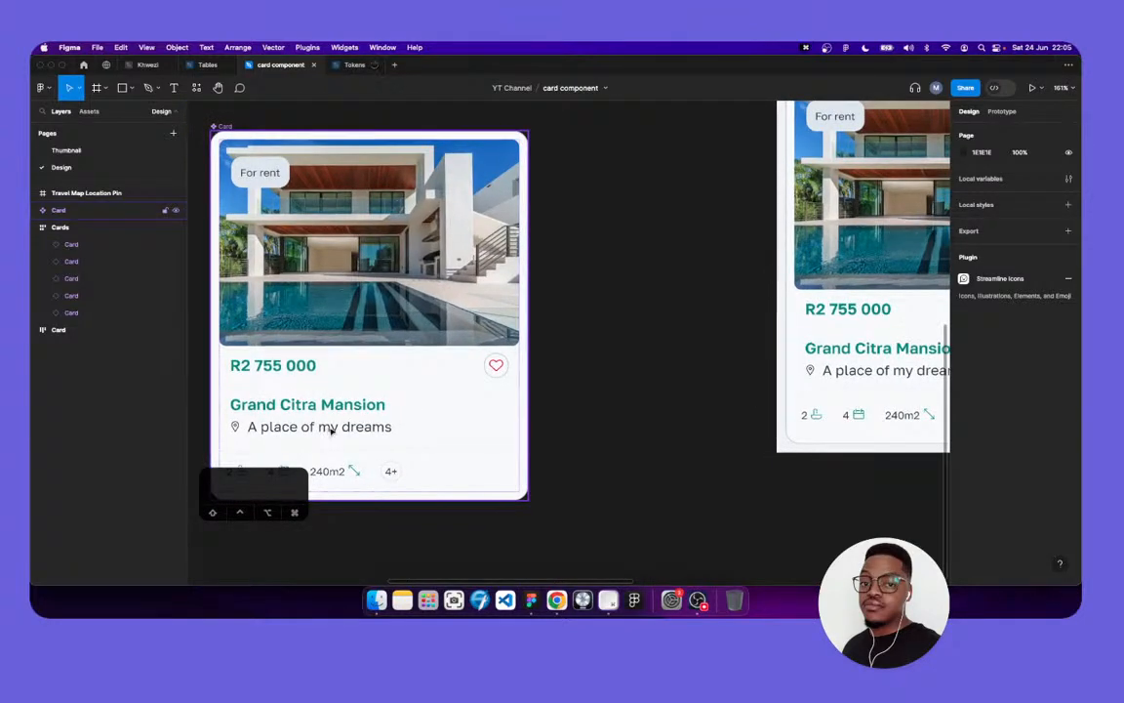
scroll(342, 415, up, 1)
scroll(341, 410, up, 2)
scroll(334, 403, down, 5)
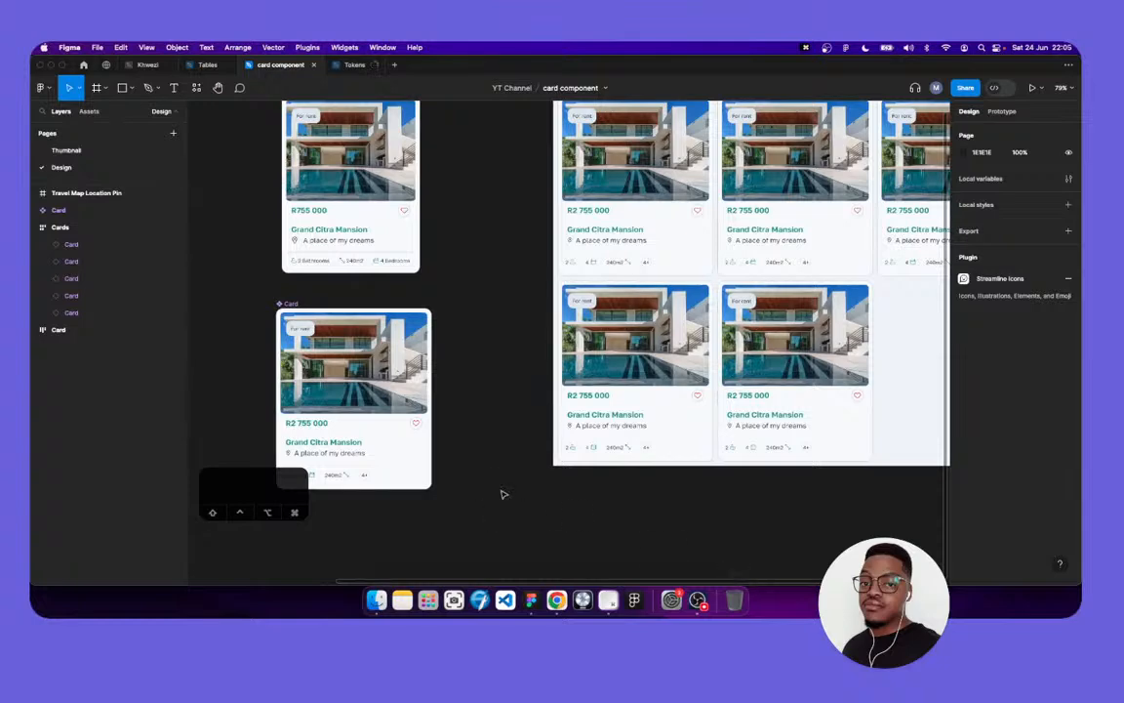
scroll(531, 421, up, 5)
scroll(533, 420, up, 2)
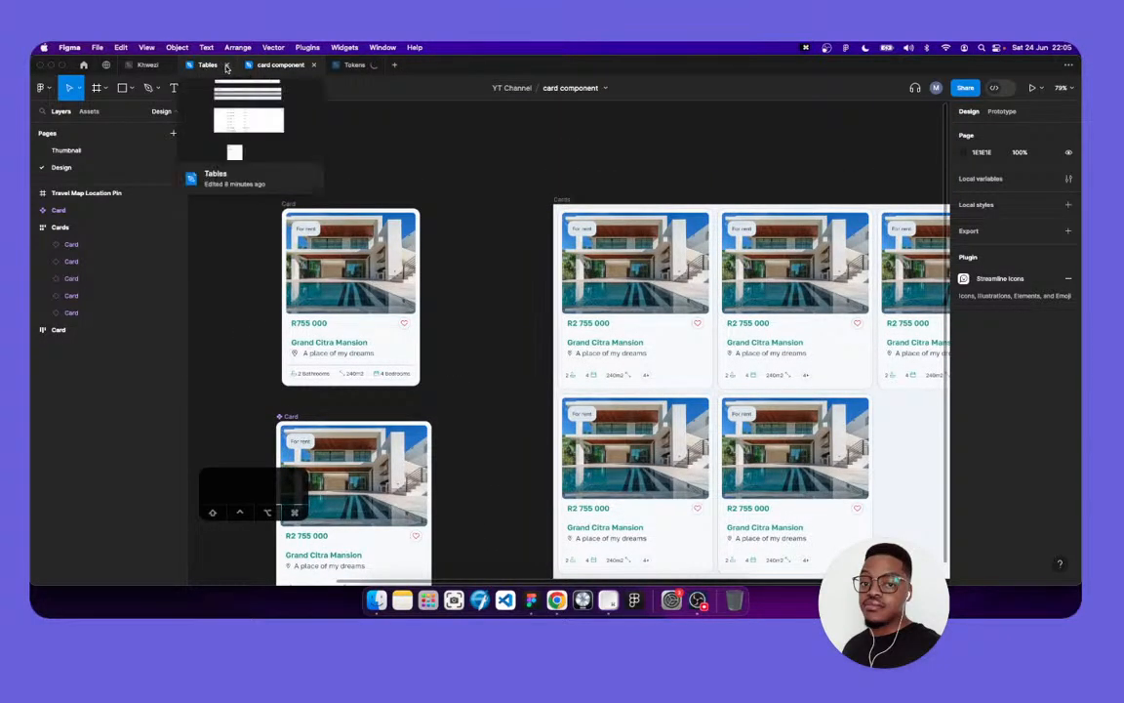
Close the Tables file and check the open Khwezi file
click(227, 67)
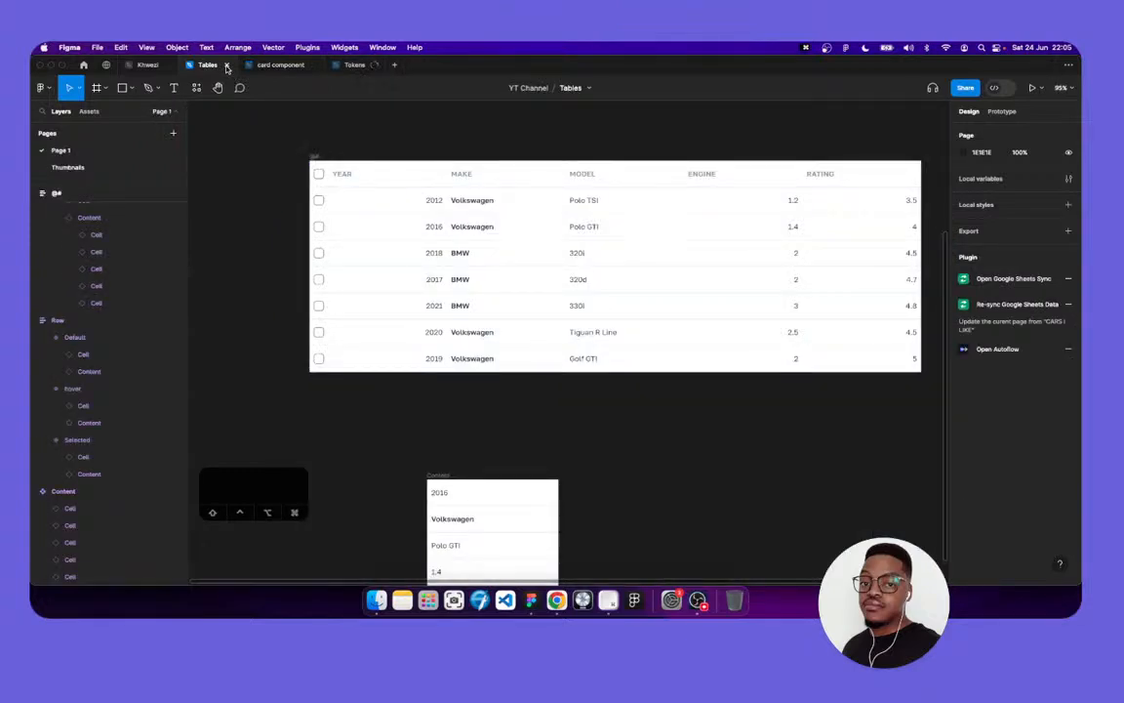
click(227, 66)
mouse_move(153, 68)
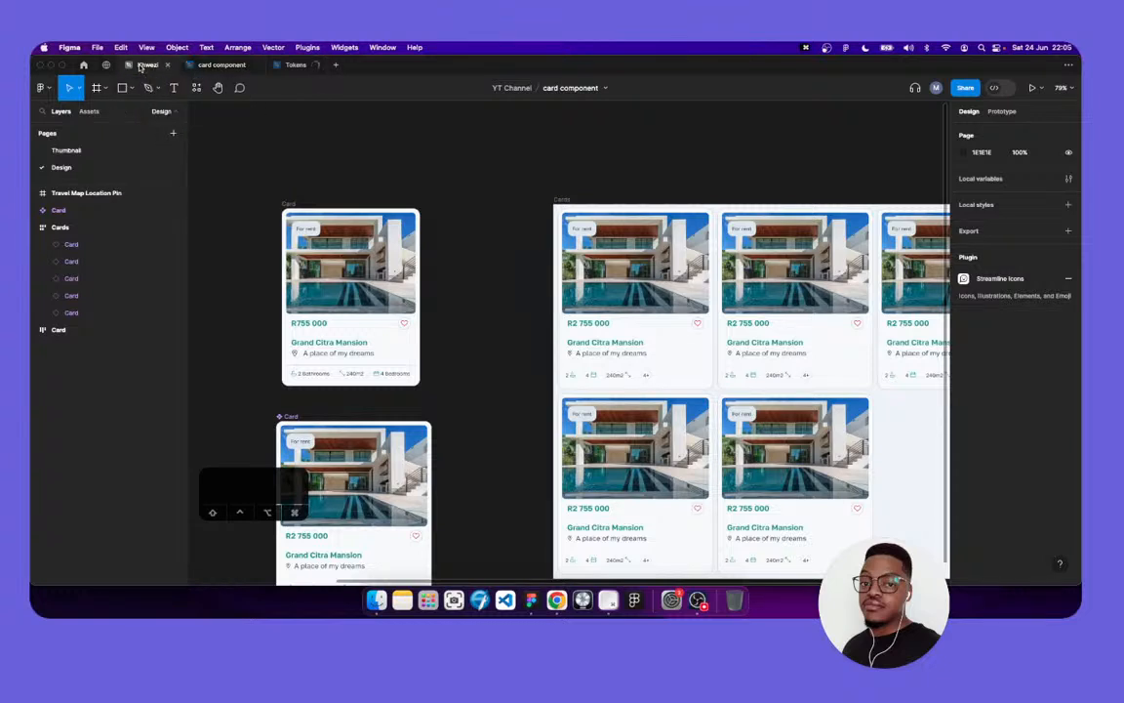
click(142, 66)
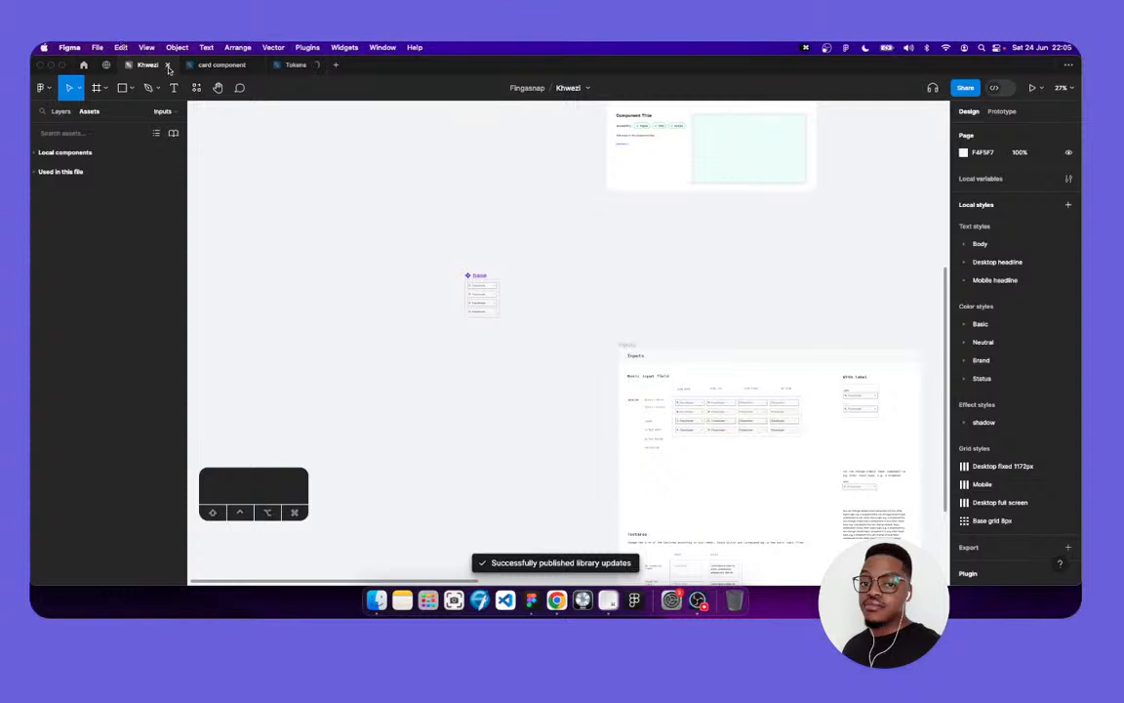
click(219, 65)
Close the Tokens file and reopen it to reload it
click(283, 65)
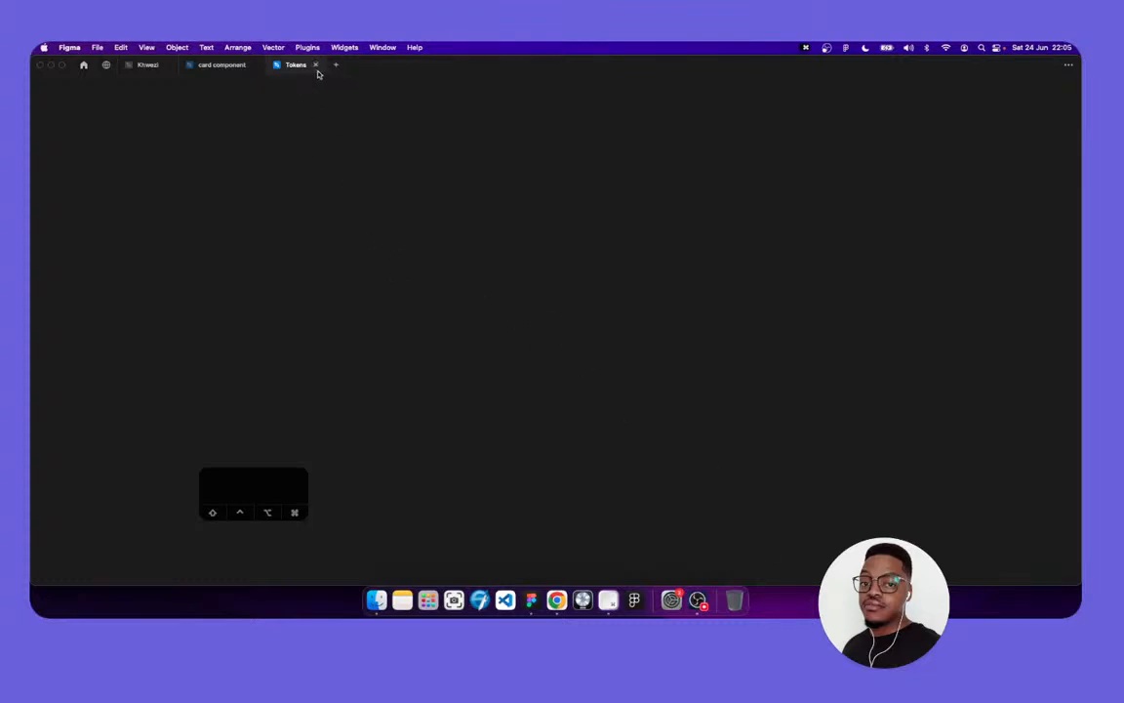
click(315, 64)
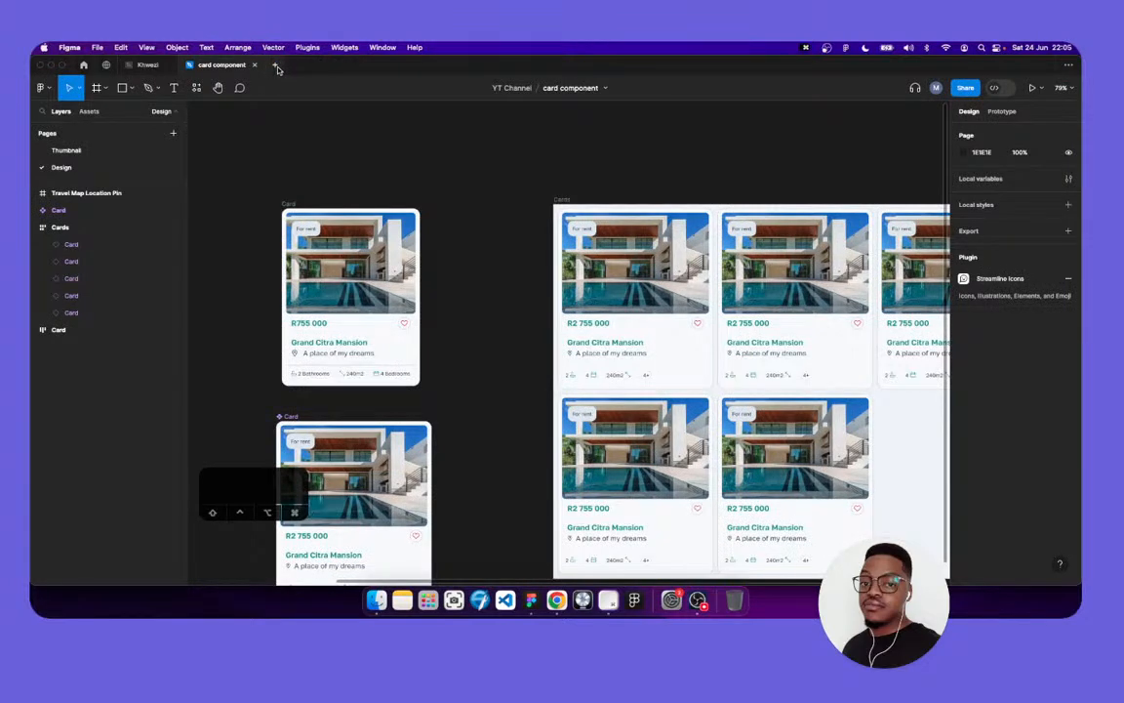
key(shift+super+t)
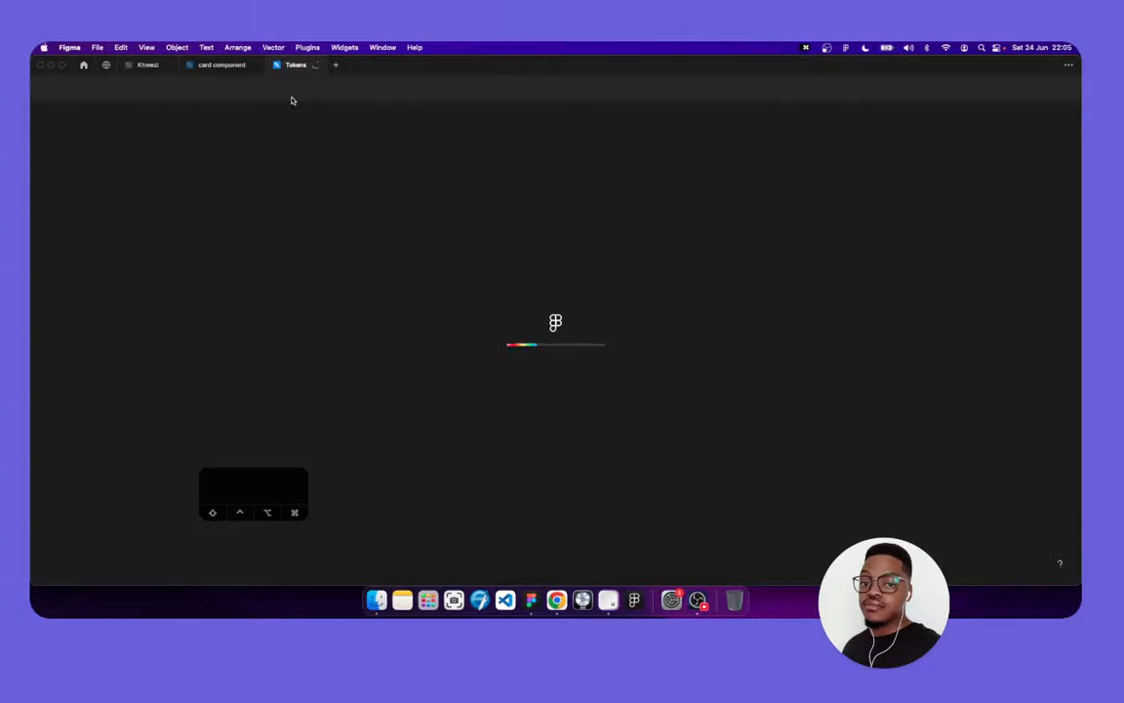
Return to the card component file and review the whole Cards frame while Tokens loads
mouse_move(213, 65)
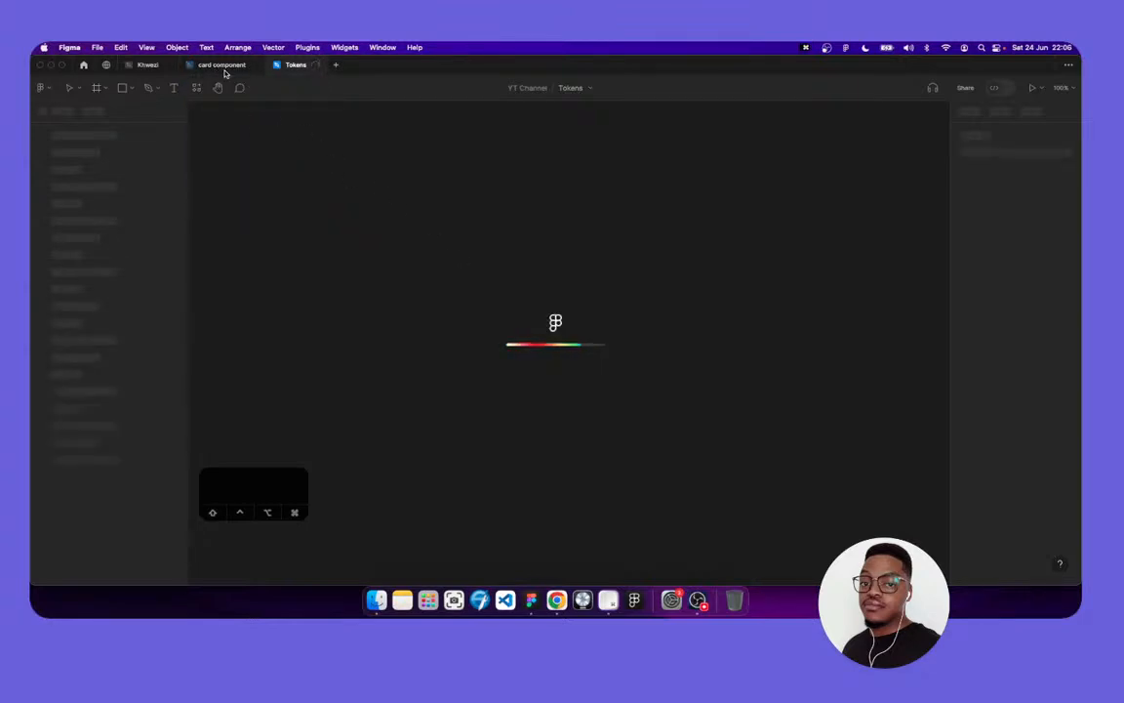
click(225, 71)
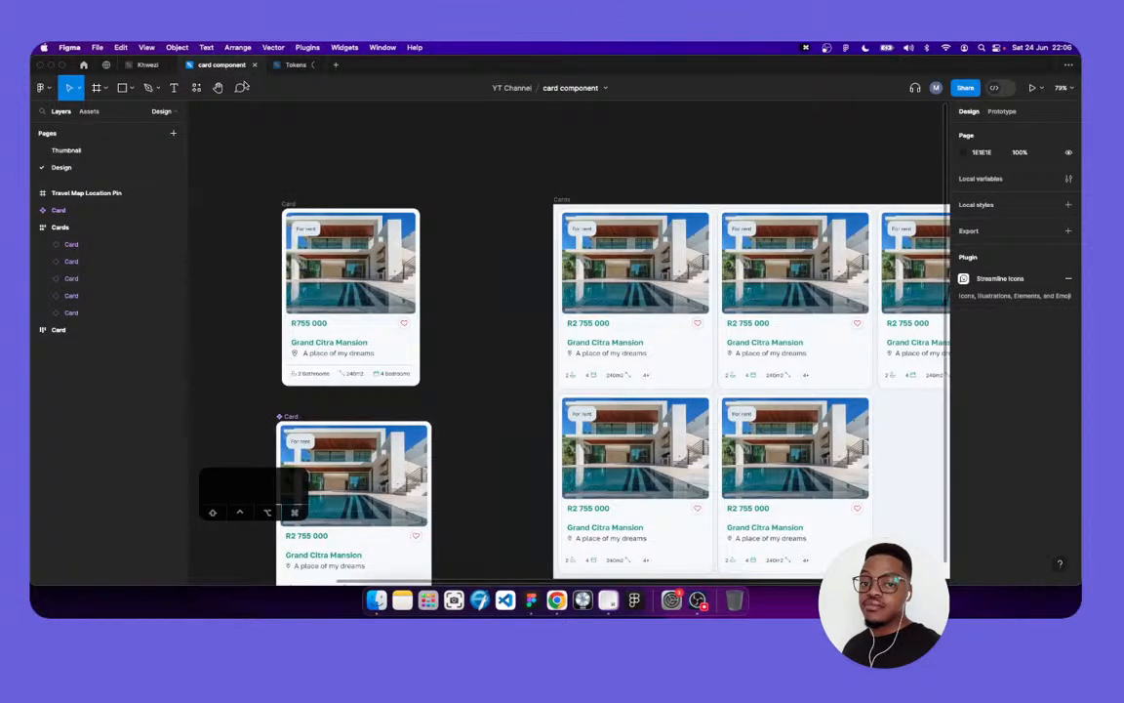
scroll(547, 337, down, 3)
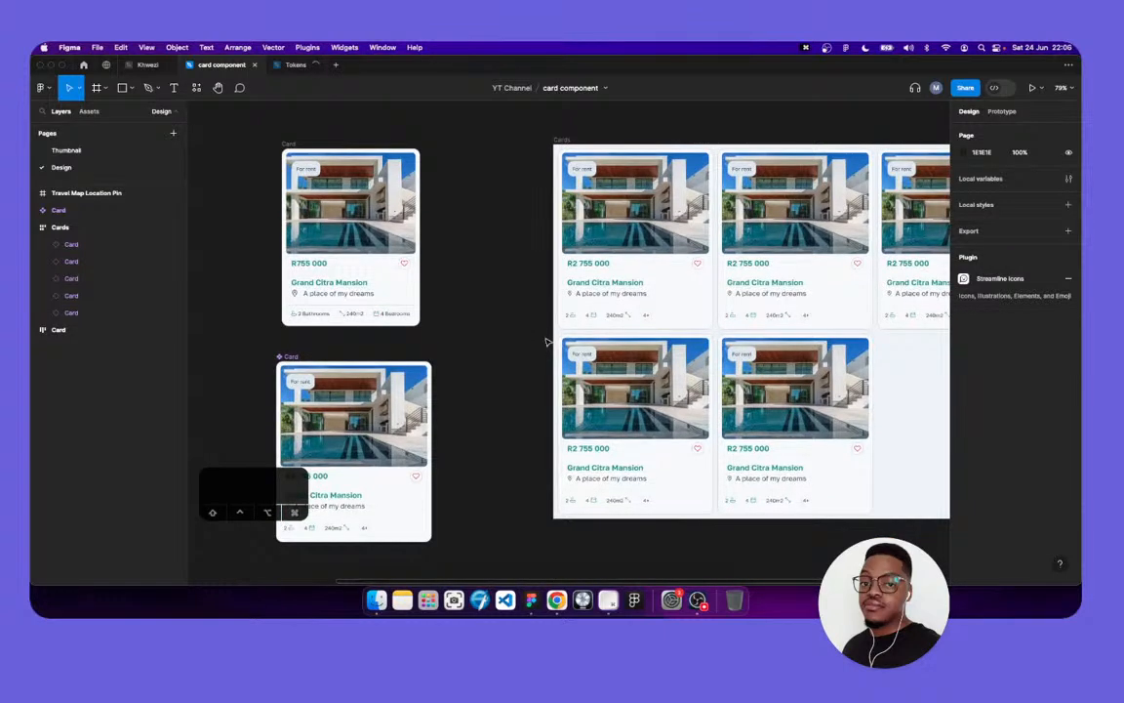
scroll(547, 341, right, 3)
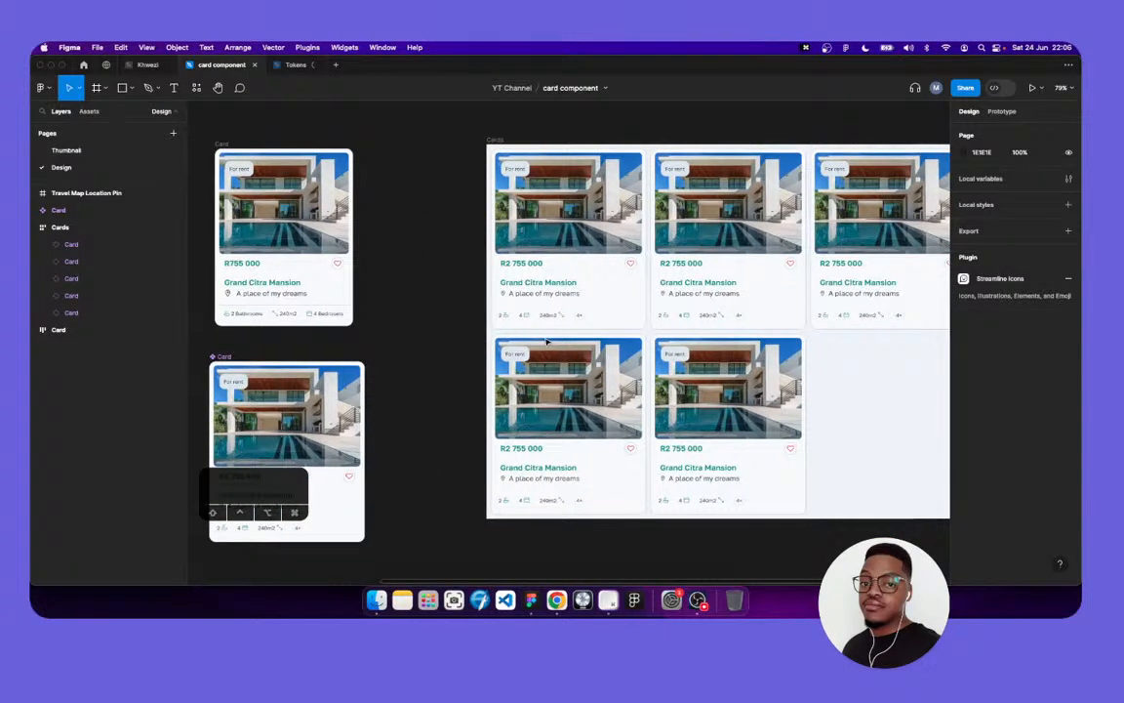
scroll(548, 340, right, 6)
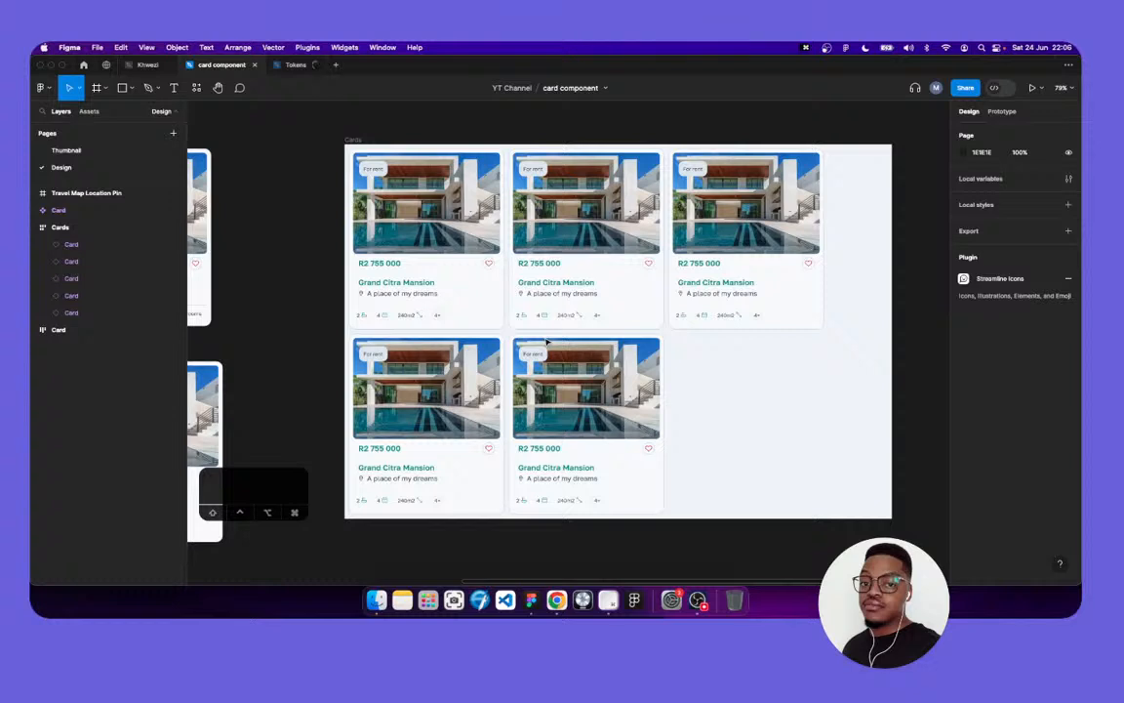
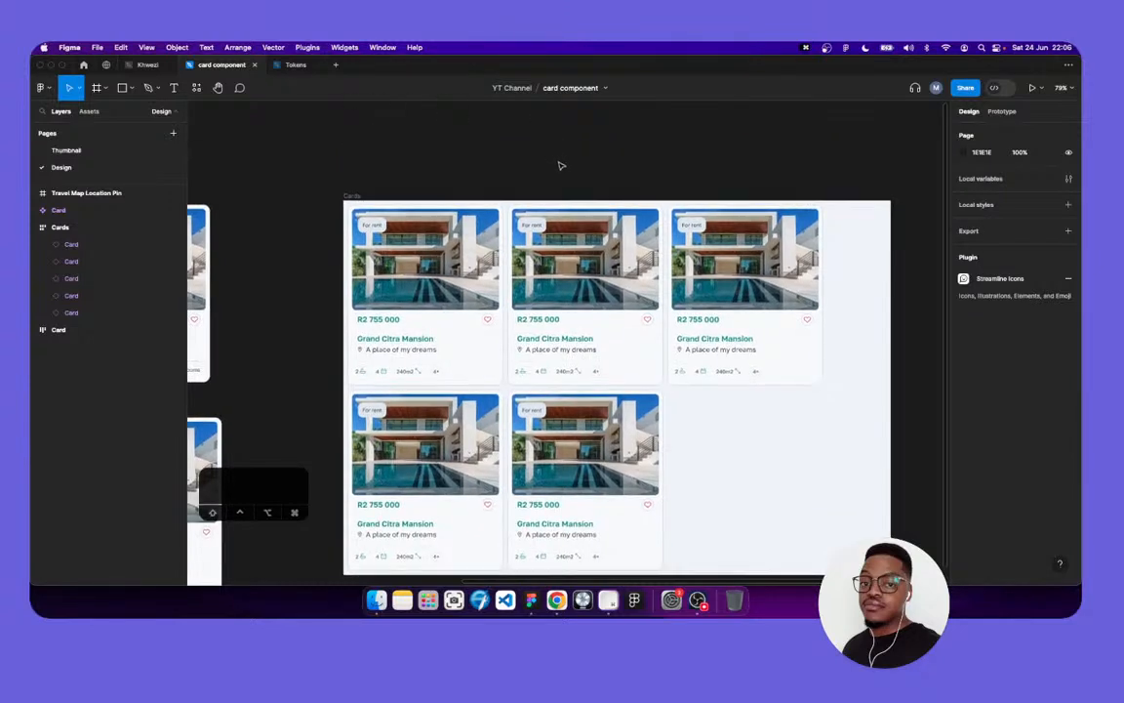
Switch the Price row of the standalone Card frame to wrapping auto layout
scroll(507, 185, up, 3)
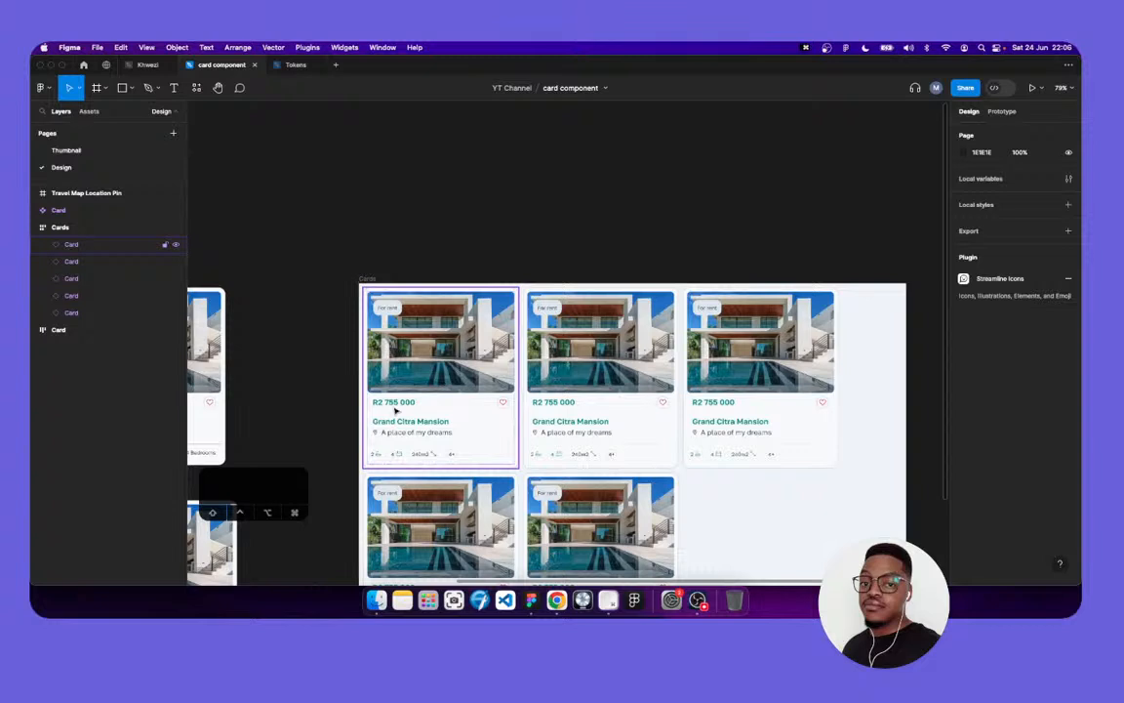
scroll(390, 410, left, 3)
click(277, 410)
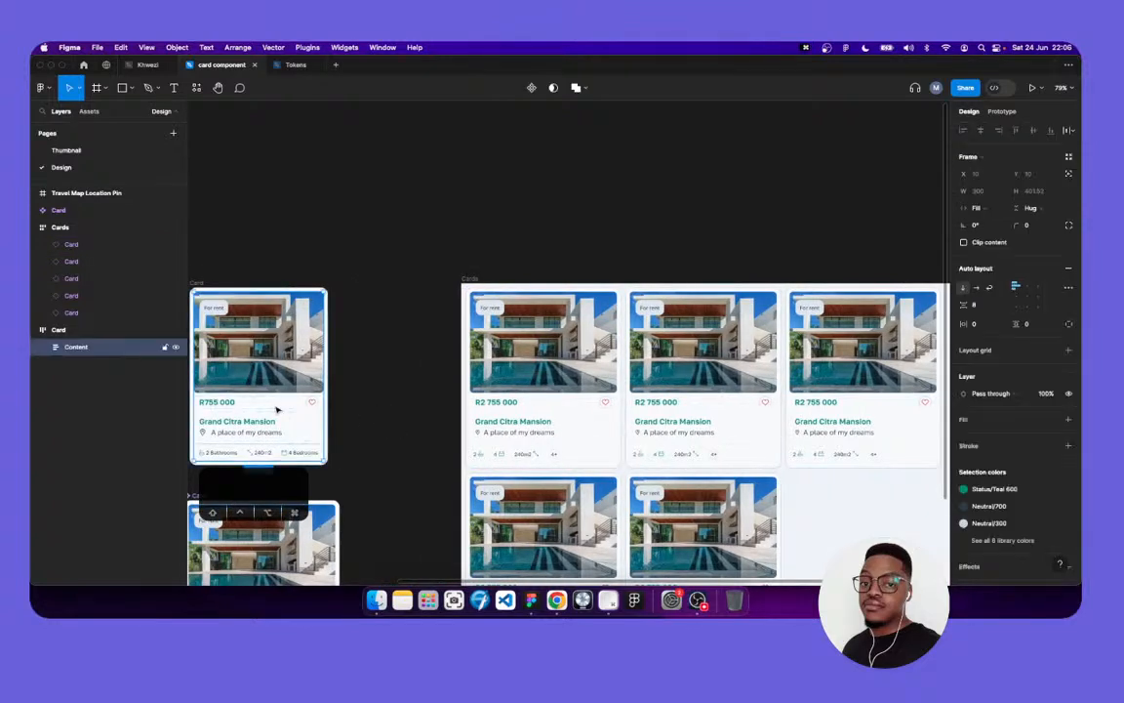
double_click(277, 410)
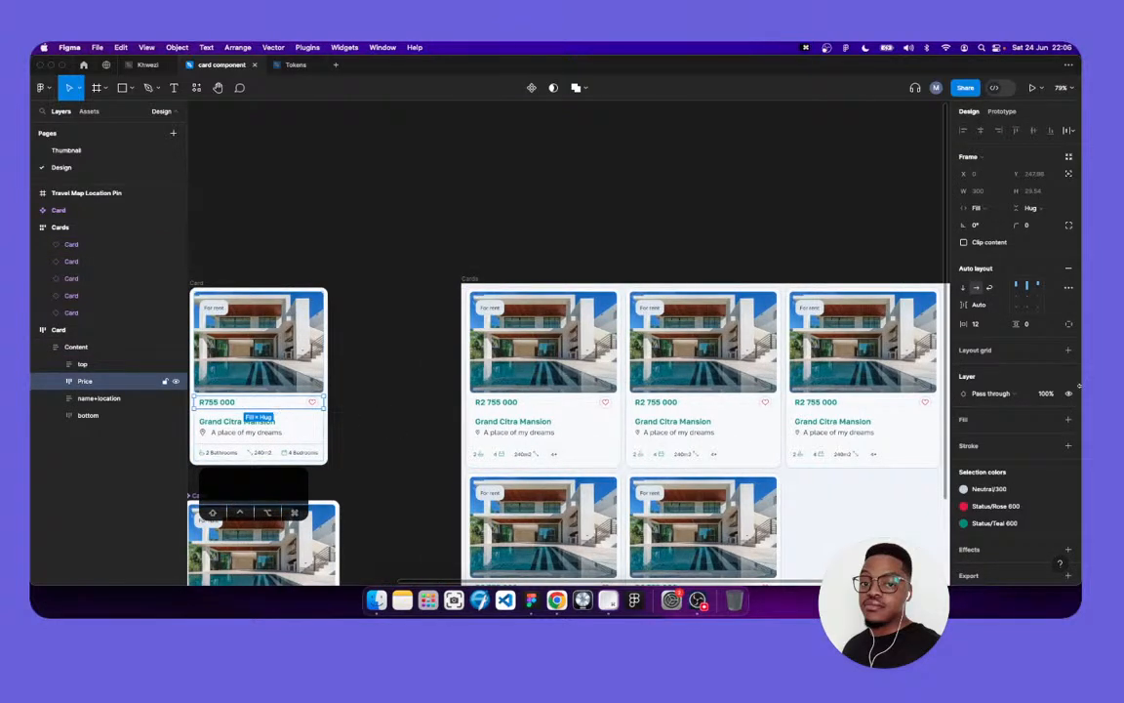
click(989, 287)
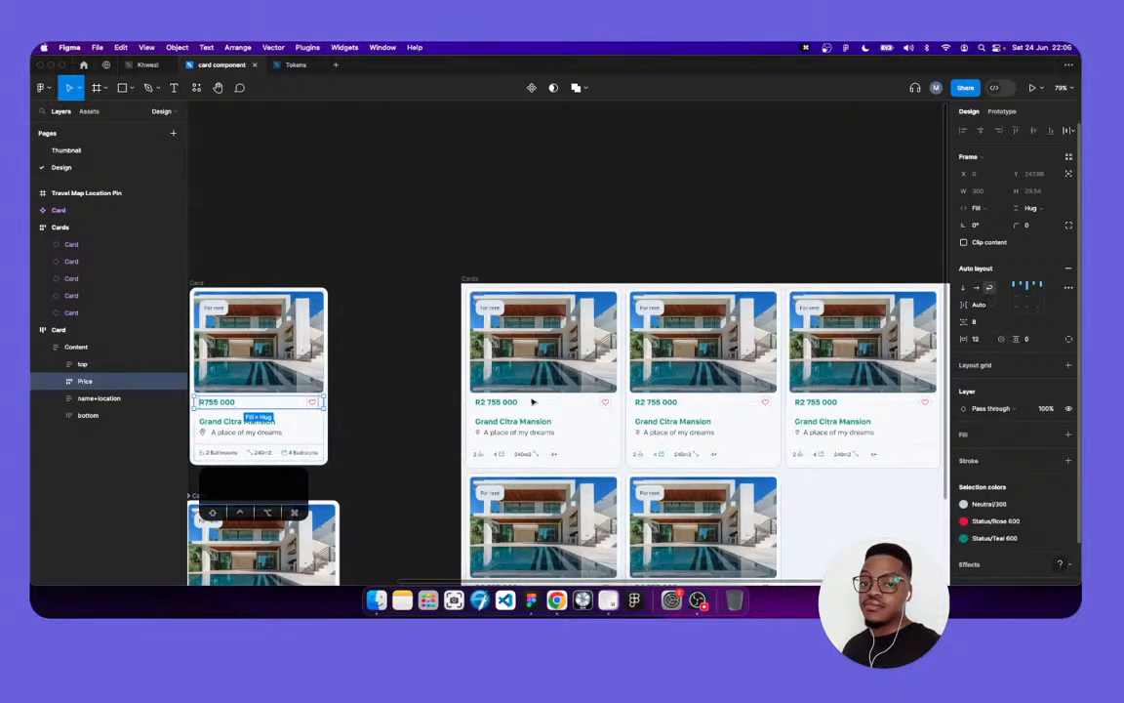
scroll(703, 420, down, 1)
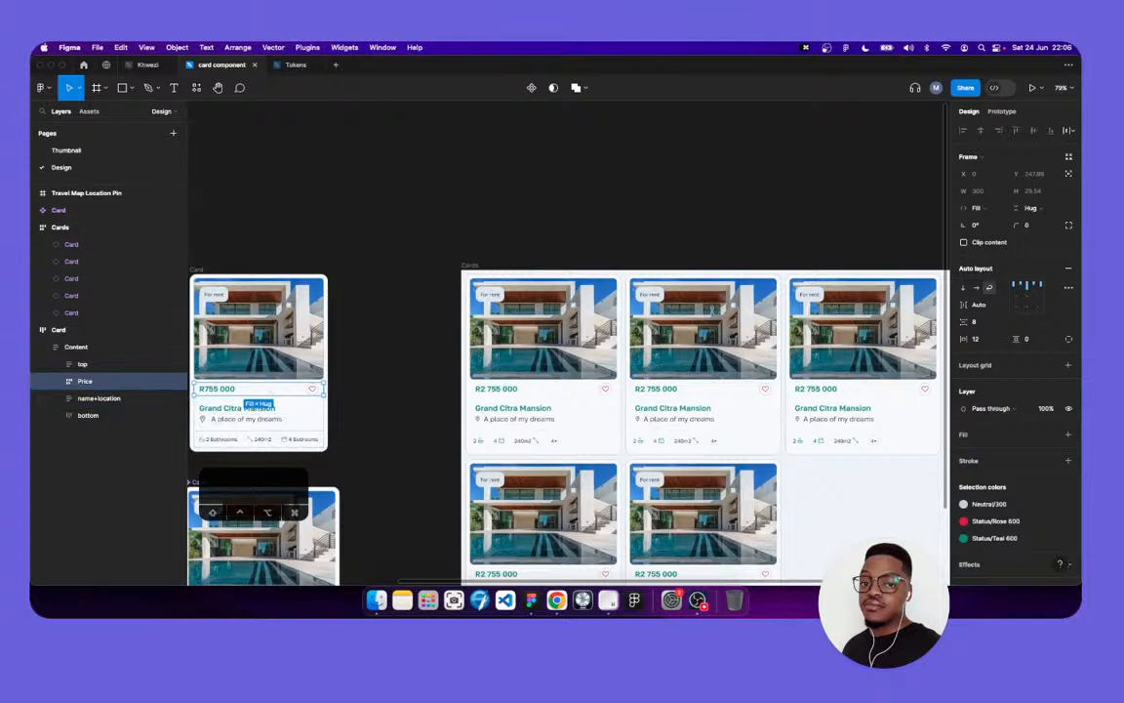
Add a maximum width to the Price row, set to its current width of 300
click(1001, 193)
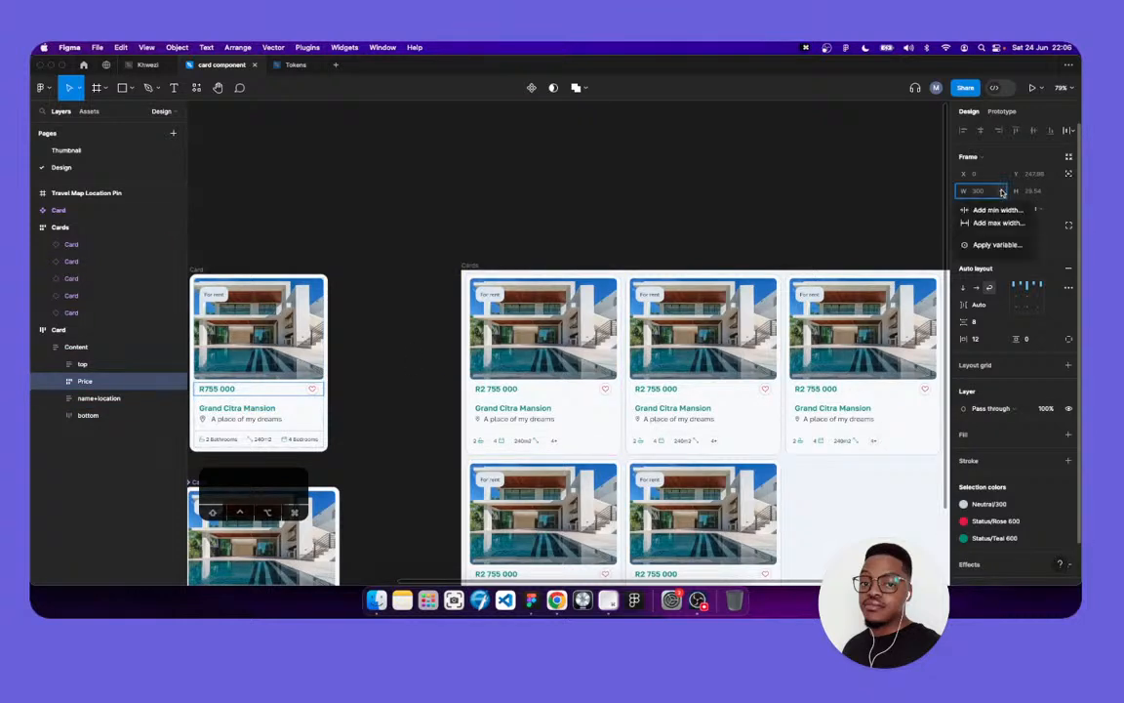
click(996, 222)
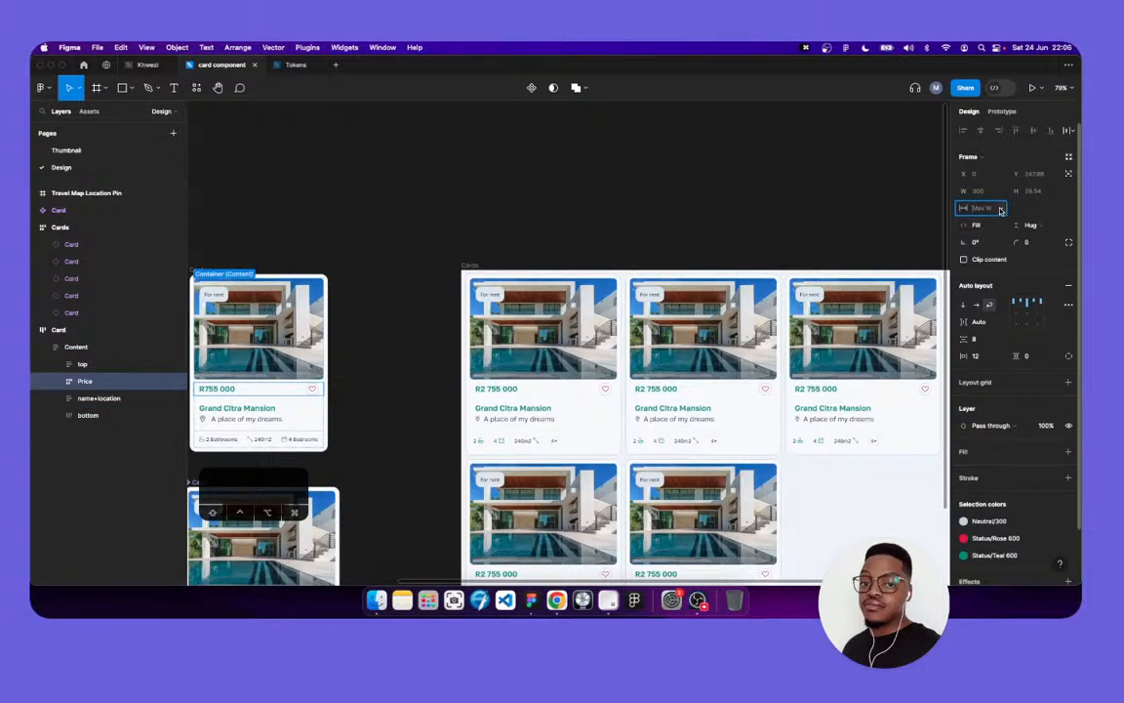
click(1000, 208)
click(1000, 227)
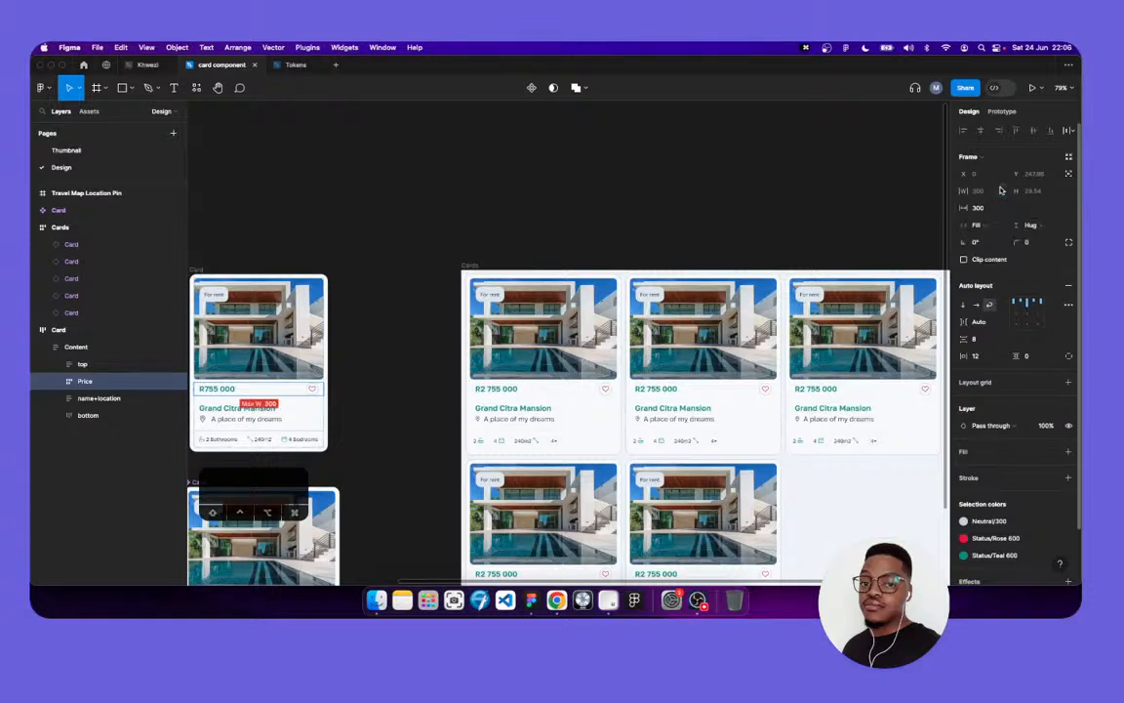
click(1000, 192)
key(Escape)
Duplicate the R755 000 text in the Price row repeatedly until the copies fill five rows of three
double_click(216, 388)
key(super+d)
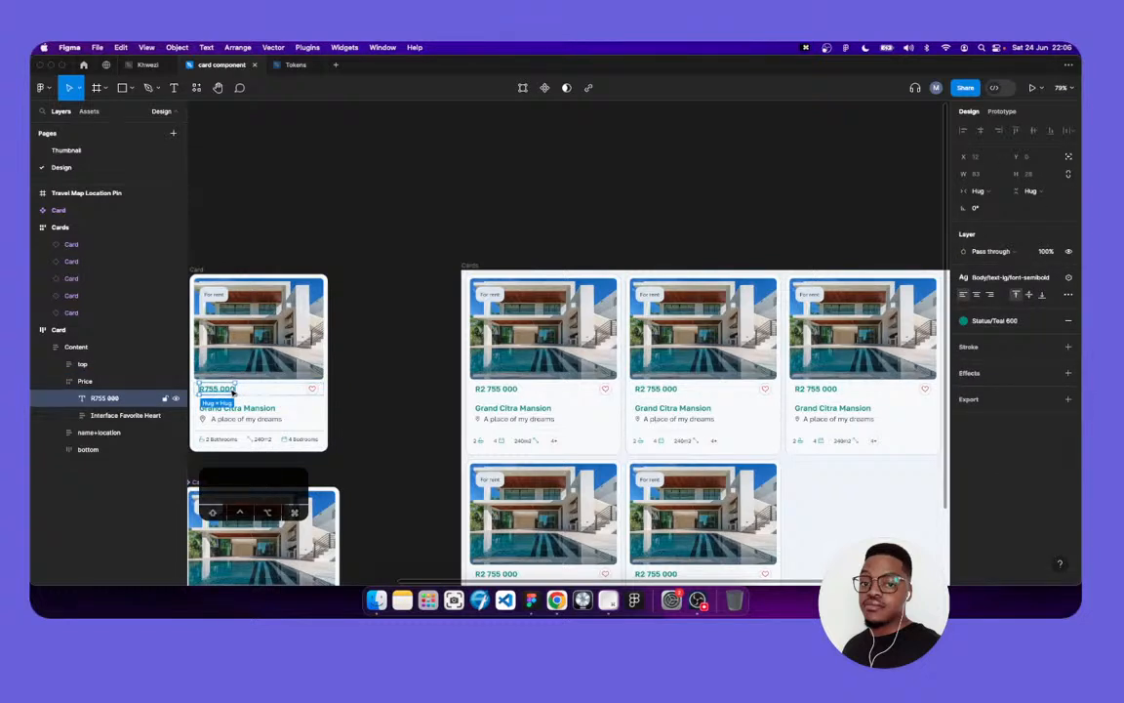
scroll(232, 391, left, 2)
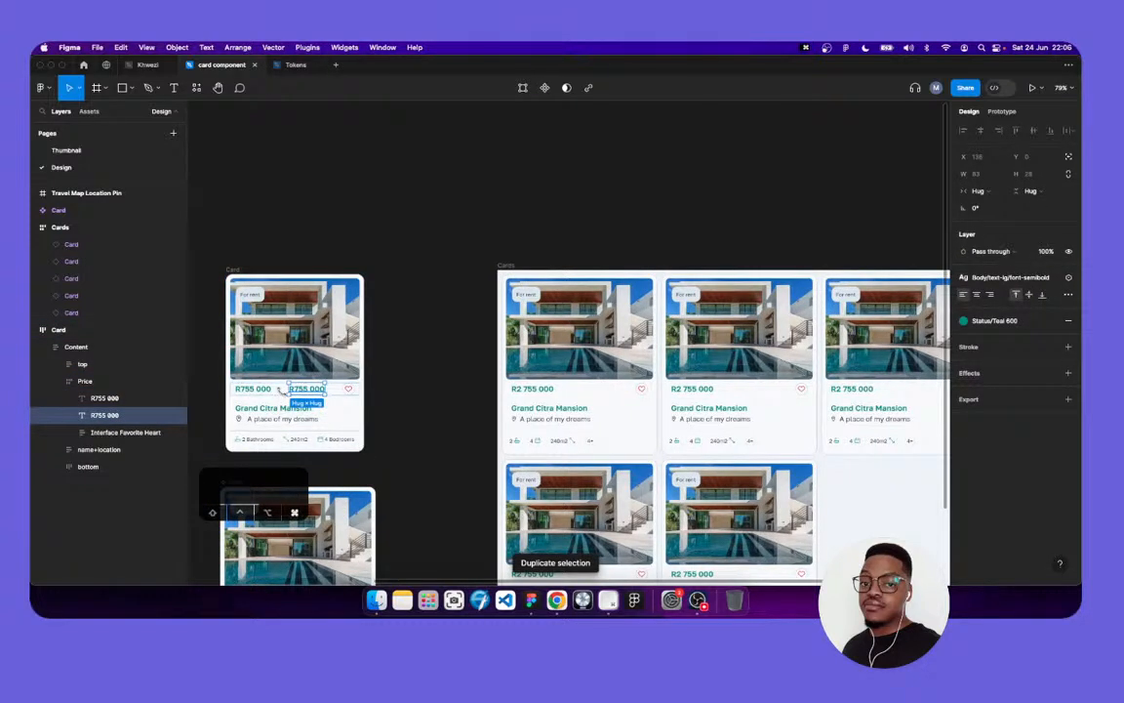
key(super+d)
key(super+d)
key(super+d)
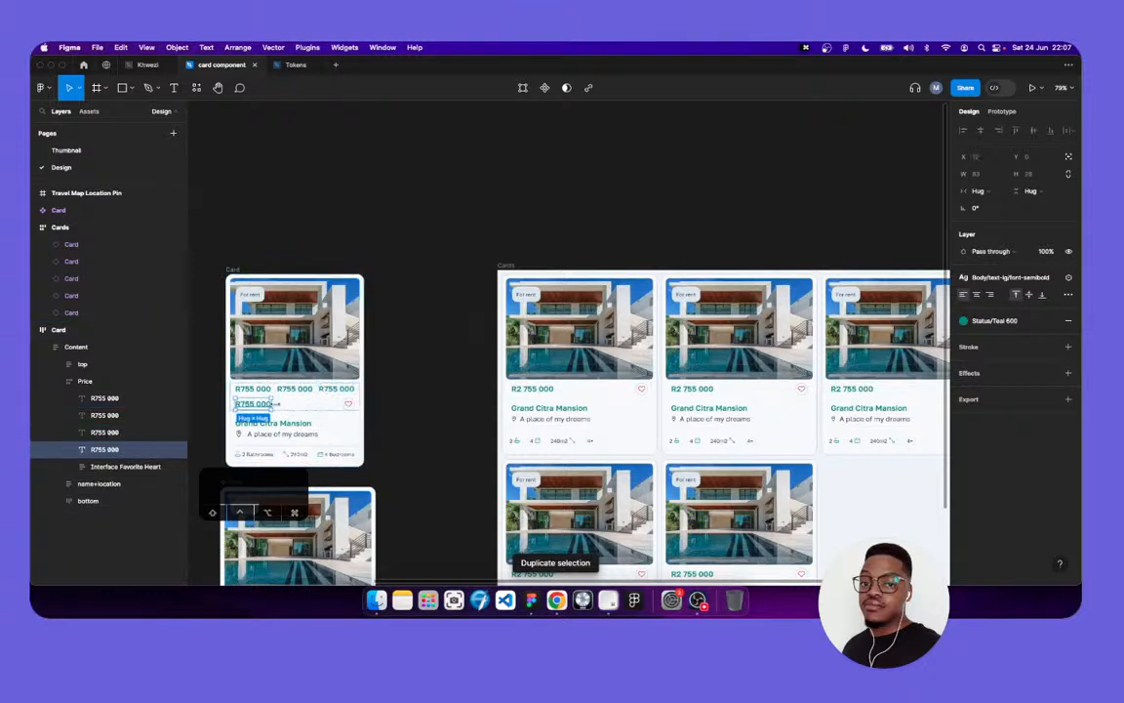
key(super+d)
key(super+d)
key(super+d)
key(super+d)
key(super+d)
key(super+d)
key(super+d)
key(super+d)
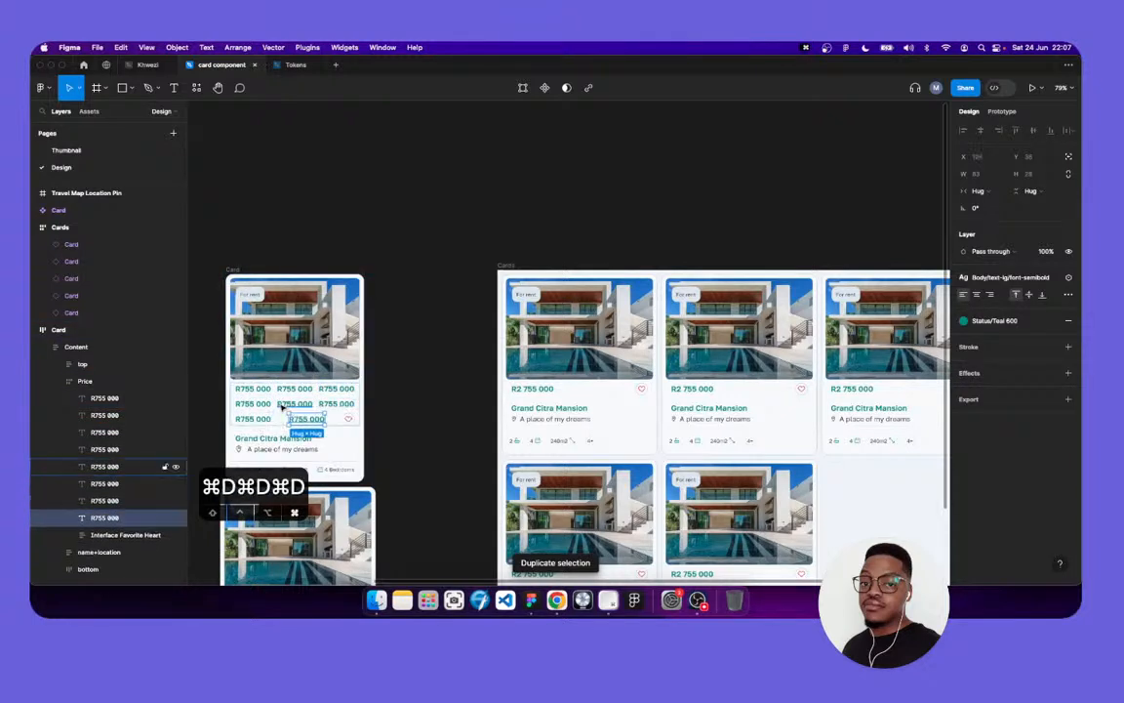
key(super+d)
key(super+d)
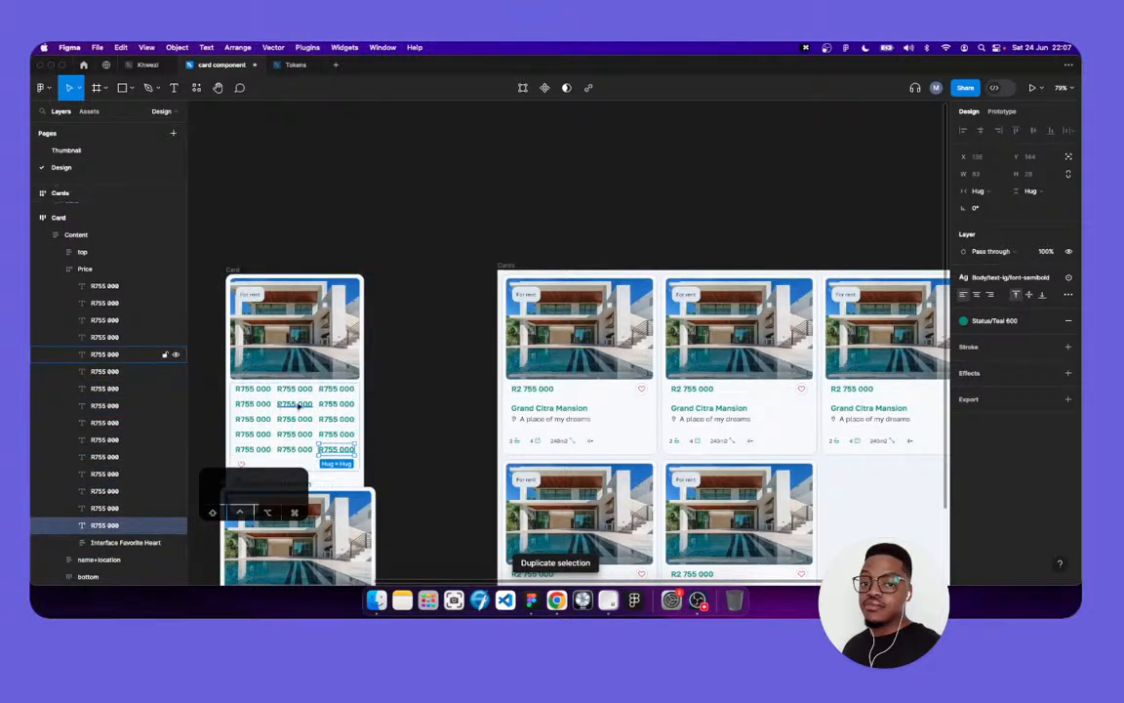
Undo all the R755 000 duplicates in the Price row and deselect everything
scroll(423, 394, left, 5)
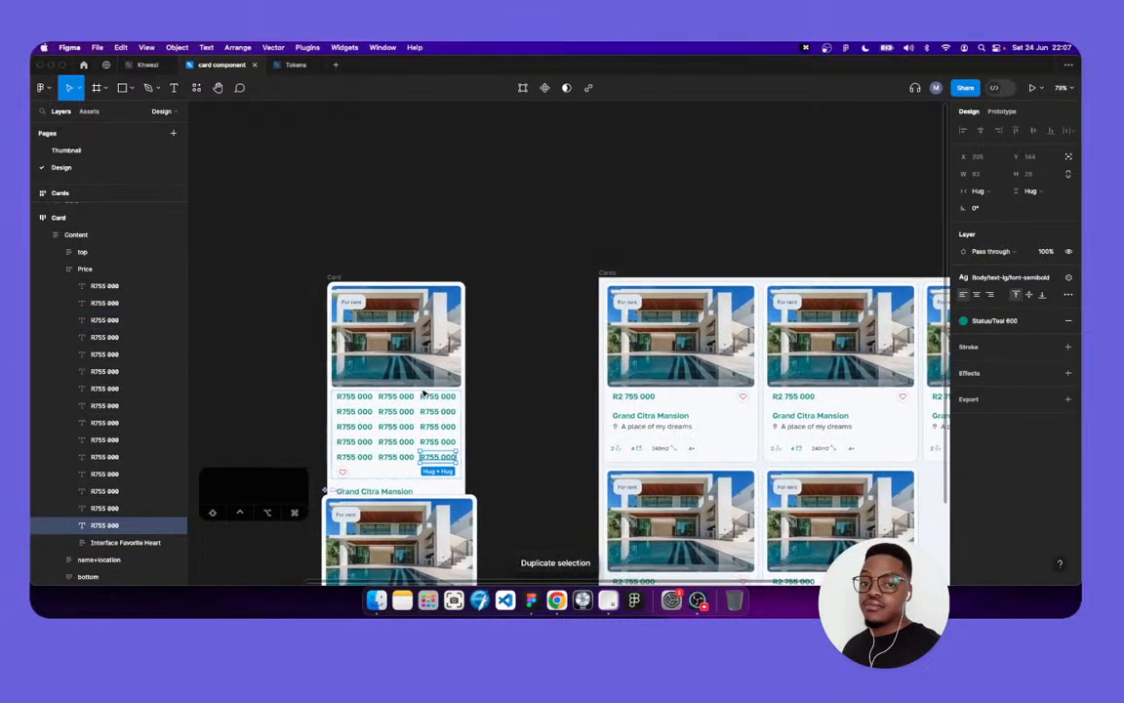
key(super+z)
key(super+z)
key(super+z)
key(super+z)
key(super+z)
key(super+z)
key(super+z)
key(super+z)
key(super+z)
key(super+z)
key(super+z)
key(super+z)
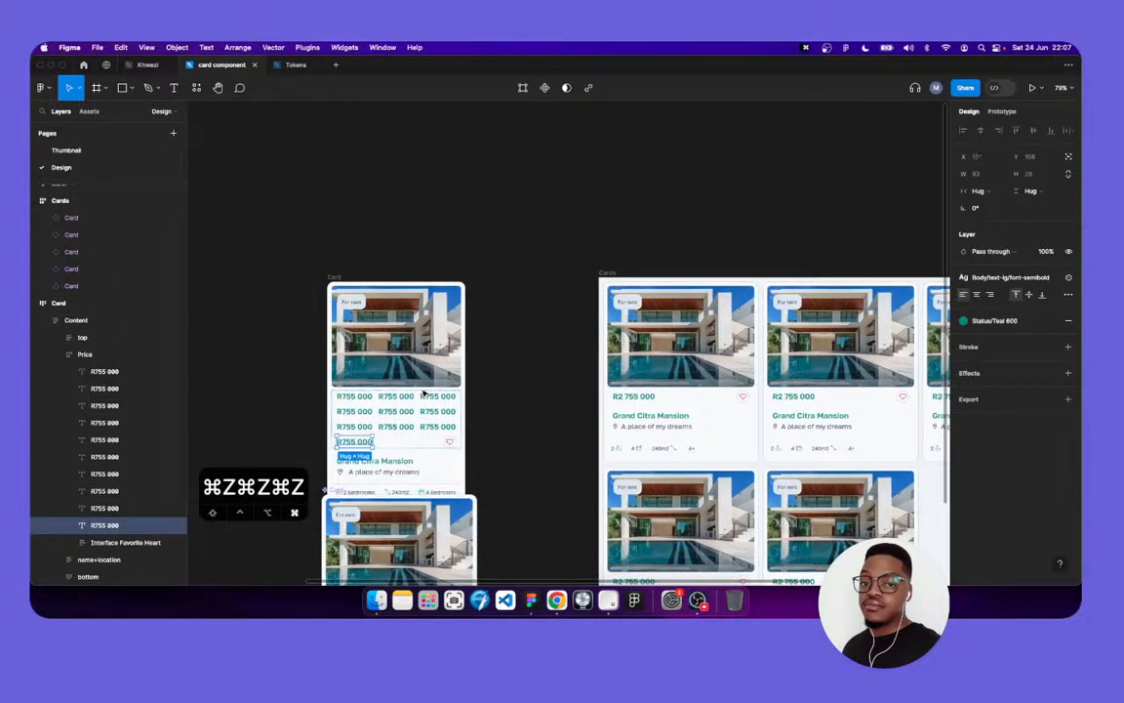
key(super+z)
key(super+z)
key(super+z)
key(super+z)
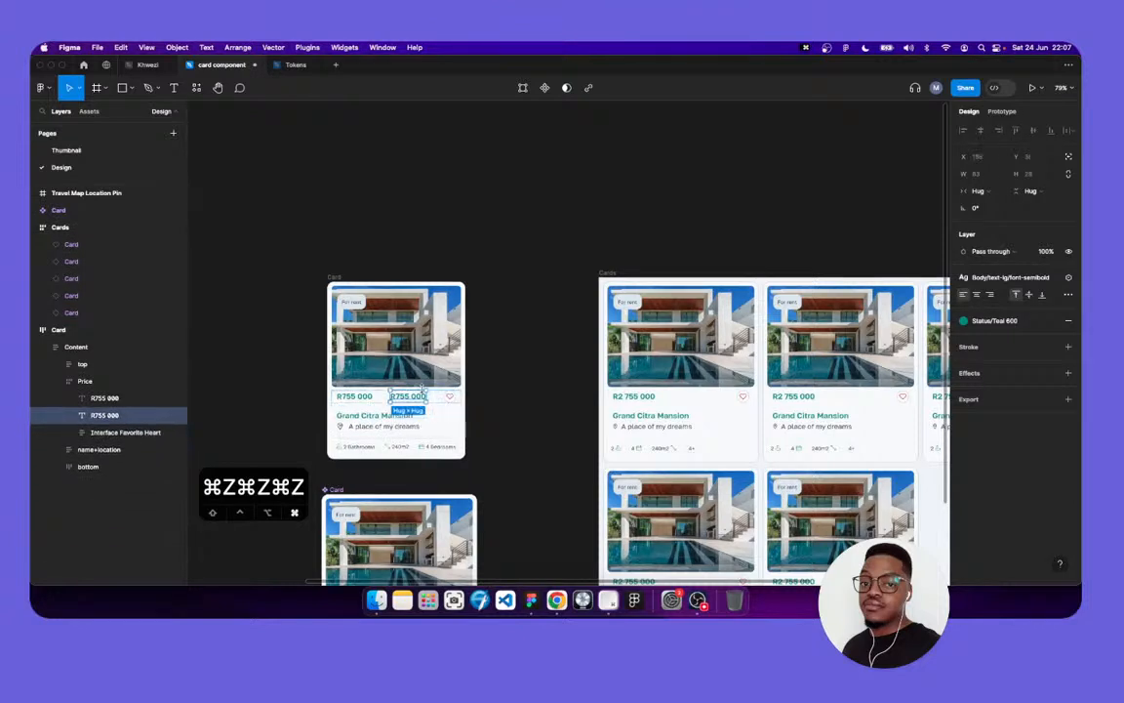
key(super+z)
click(478, 401)
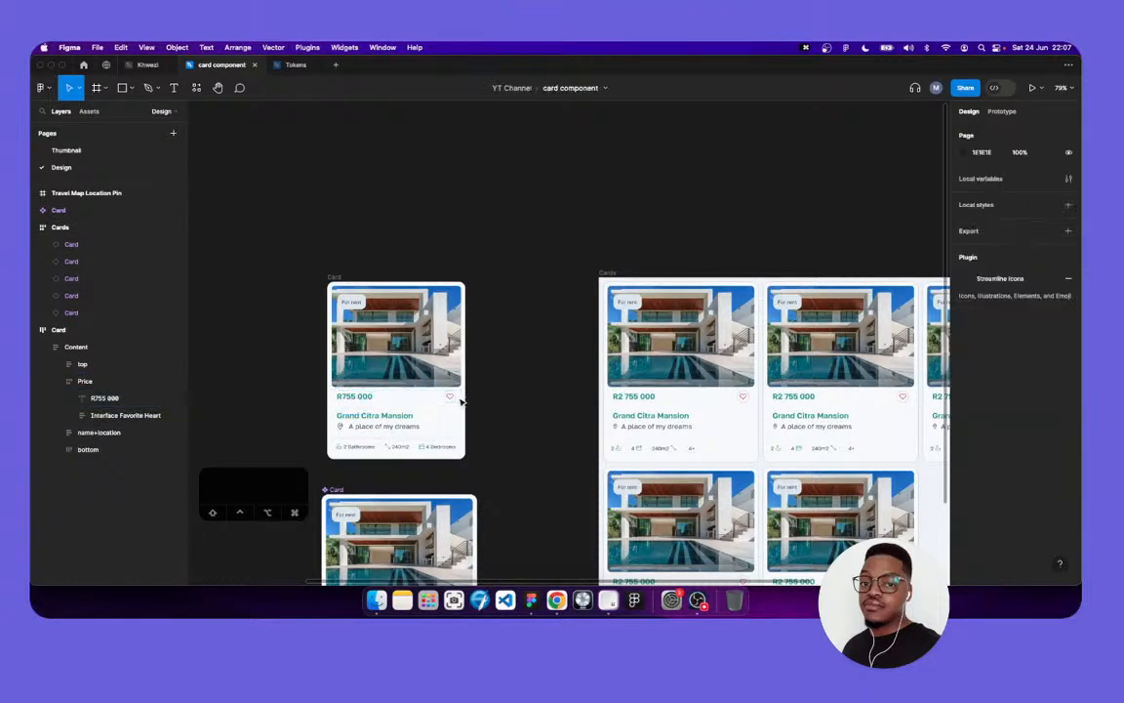
Add a maximum height of 100 to the Price row of the standalone Card
click(463, 399)
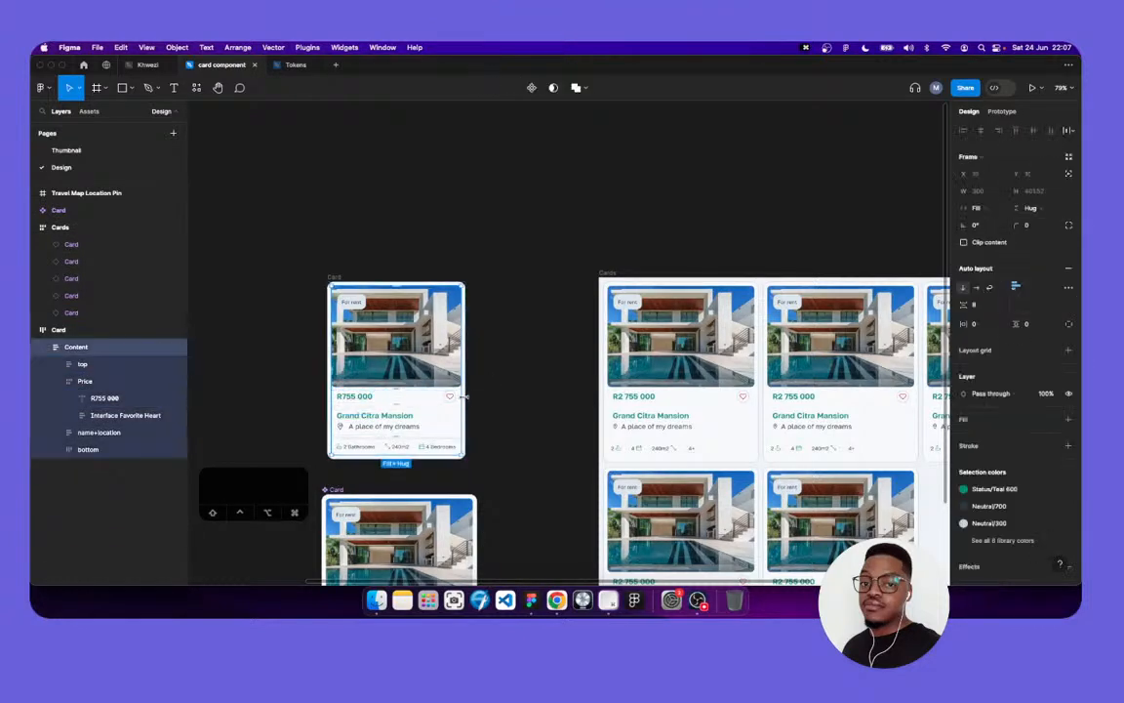
click(407, 401)
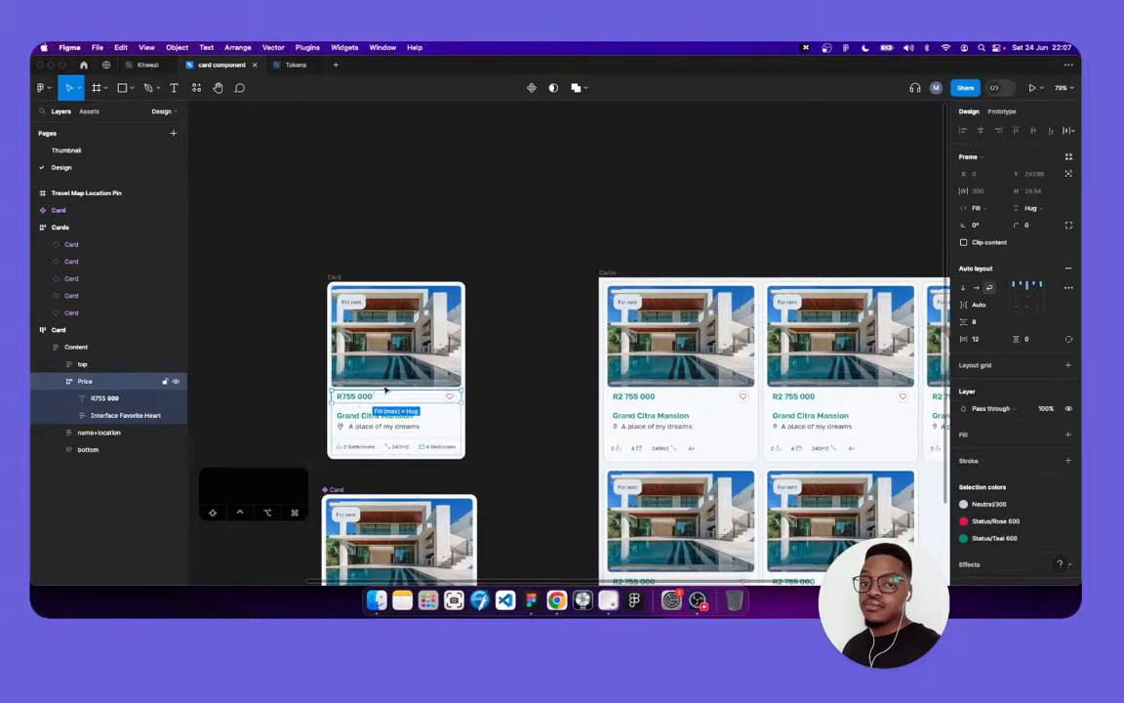
click(549, 266)
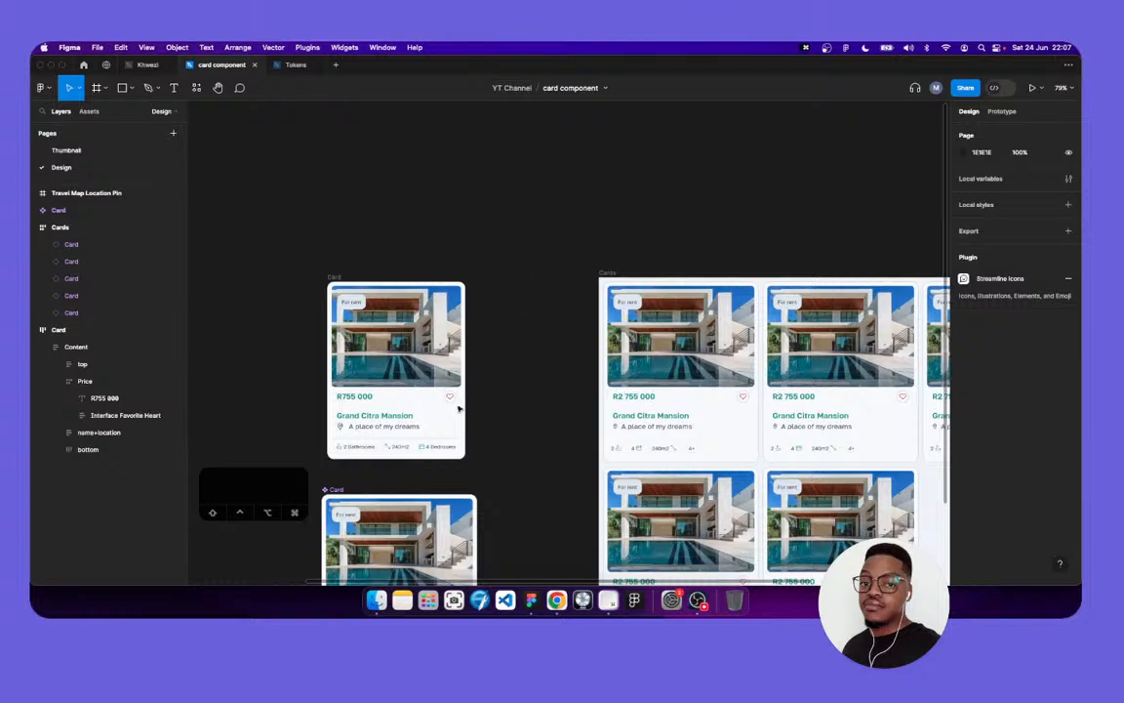
double_click(388, 397)
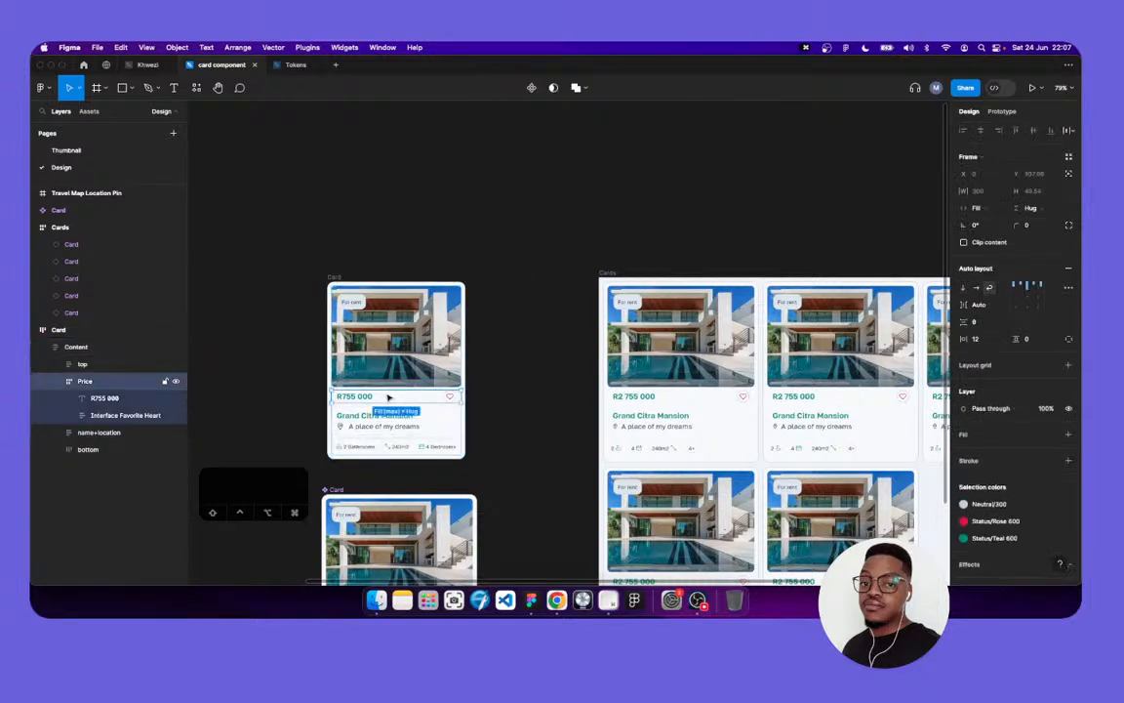
click(989, 191)
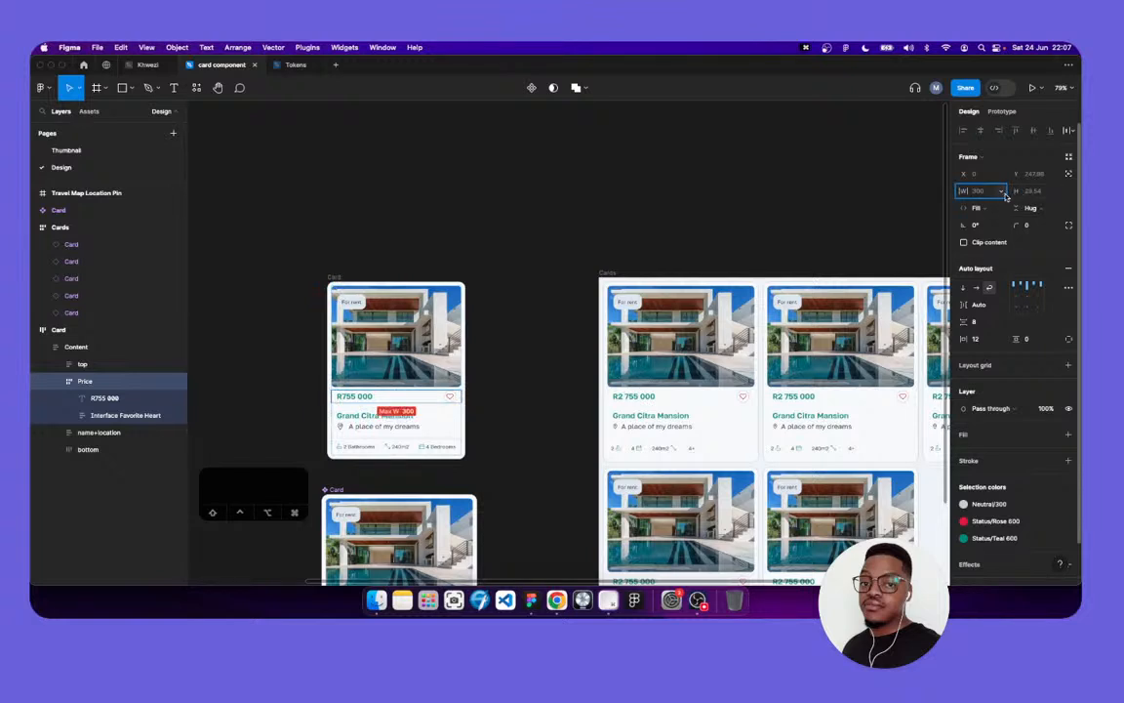
click(1053, 192)
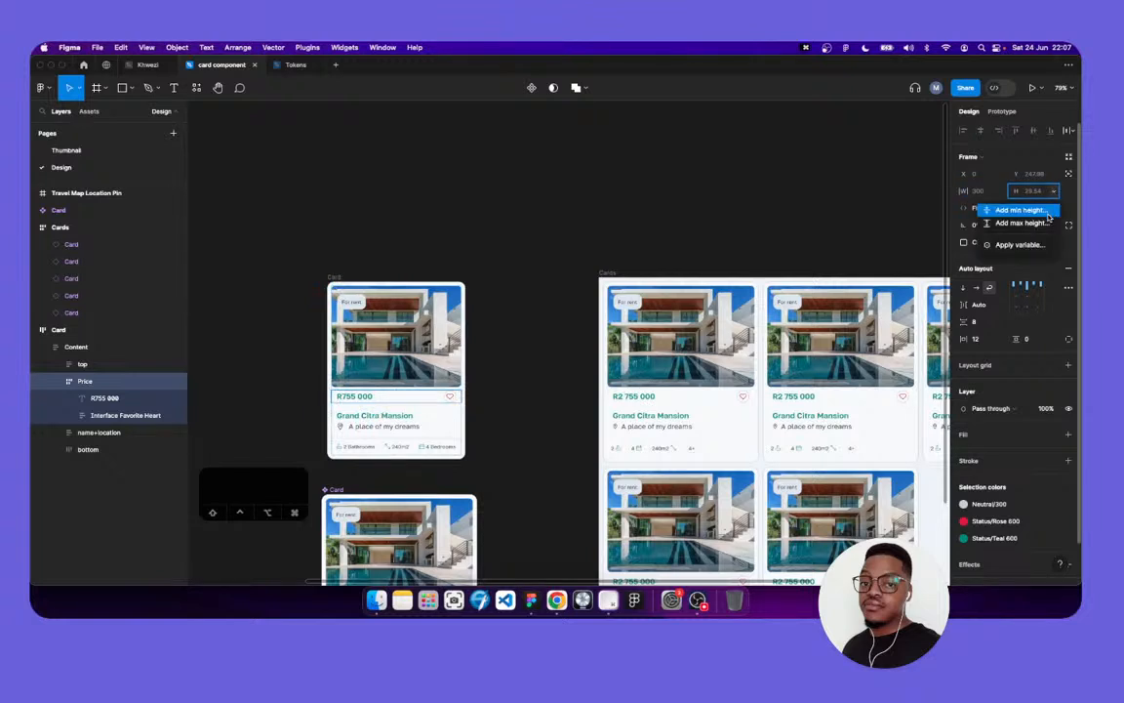
click(1049, 223)
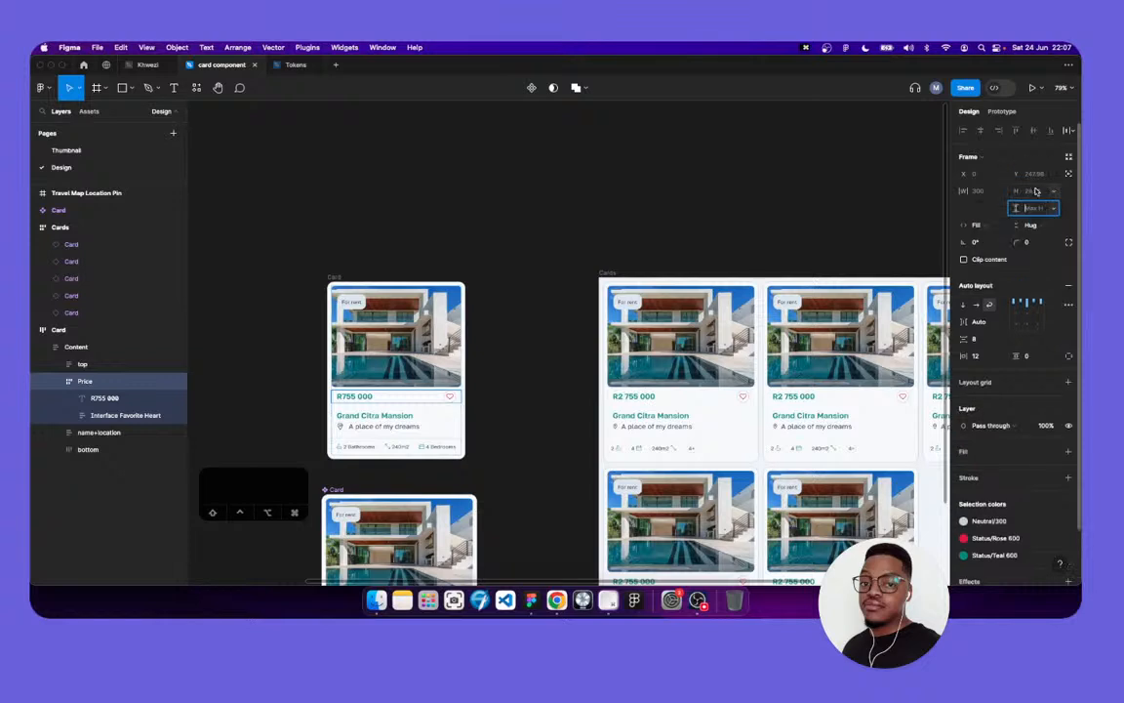
text(100)
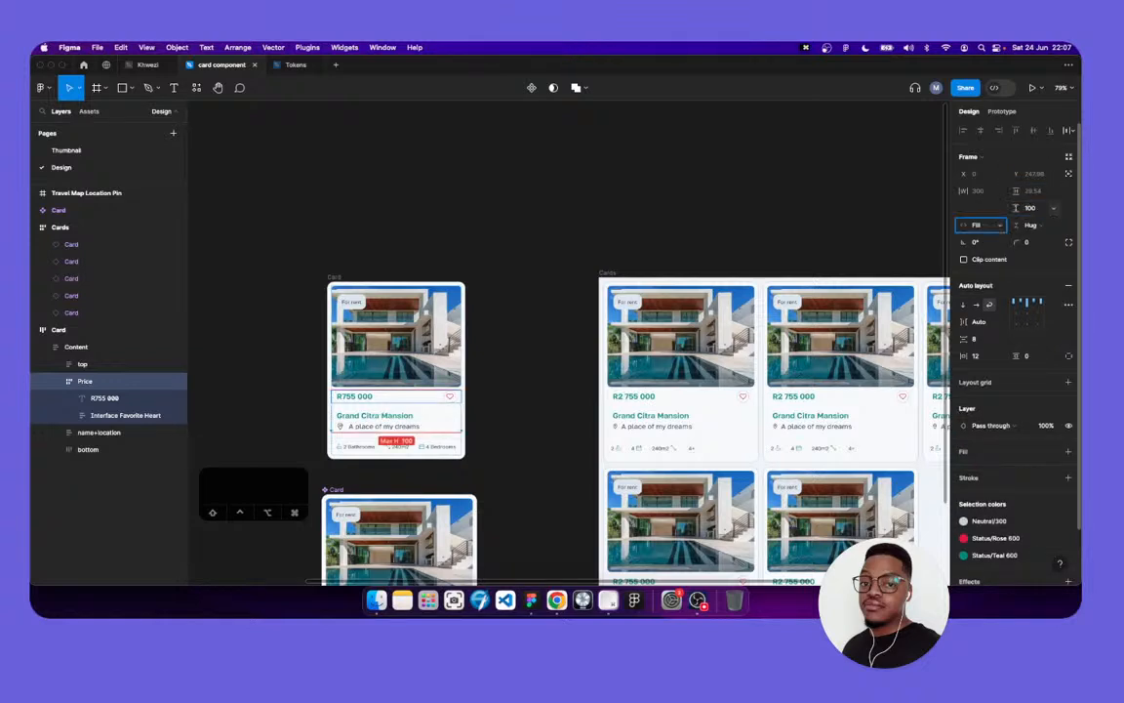
key(Return)
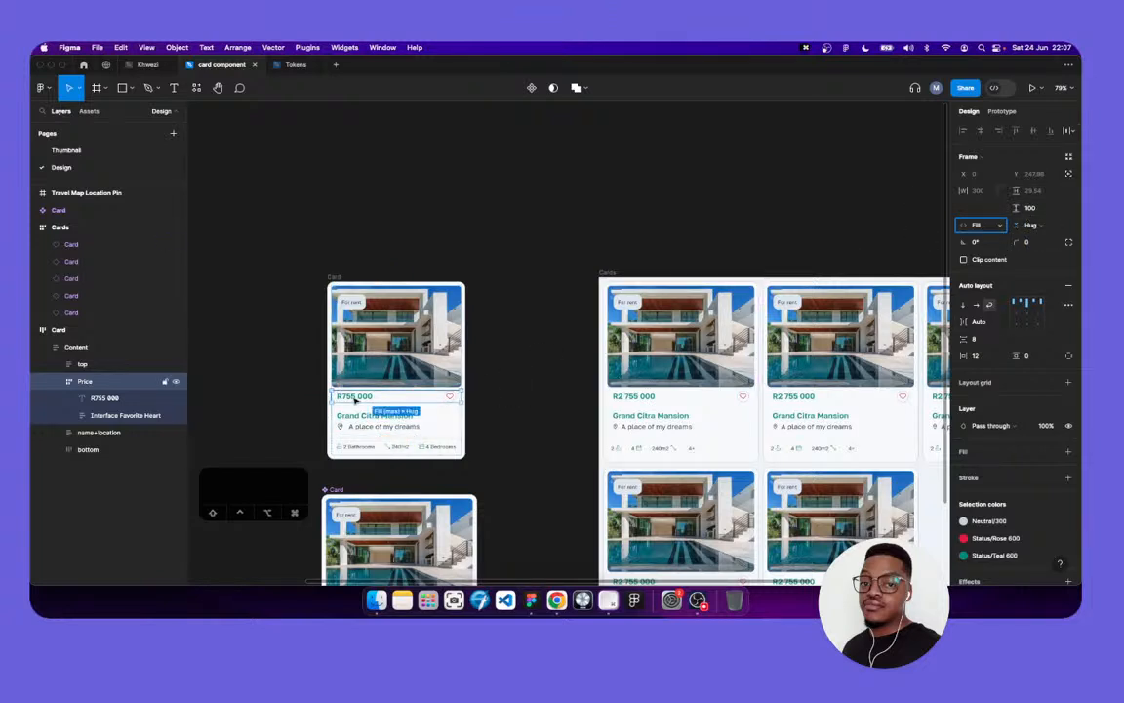
Duplicate the R755 000 text repeatedly until the copies run past the Price row's maximum height of 100
click(356, 400)
key(super+d)
key(super+d)
key(super+d)
key(super+d)
key(super+d)
key(super+d)
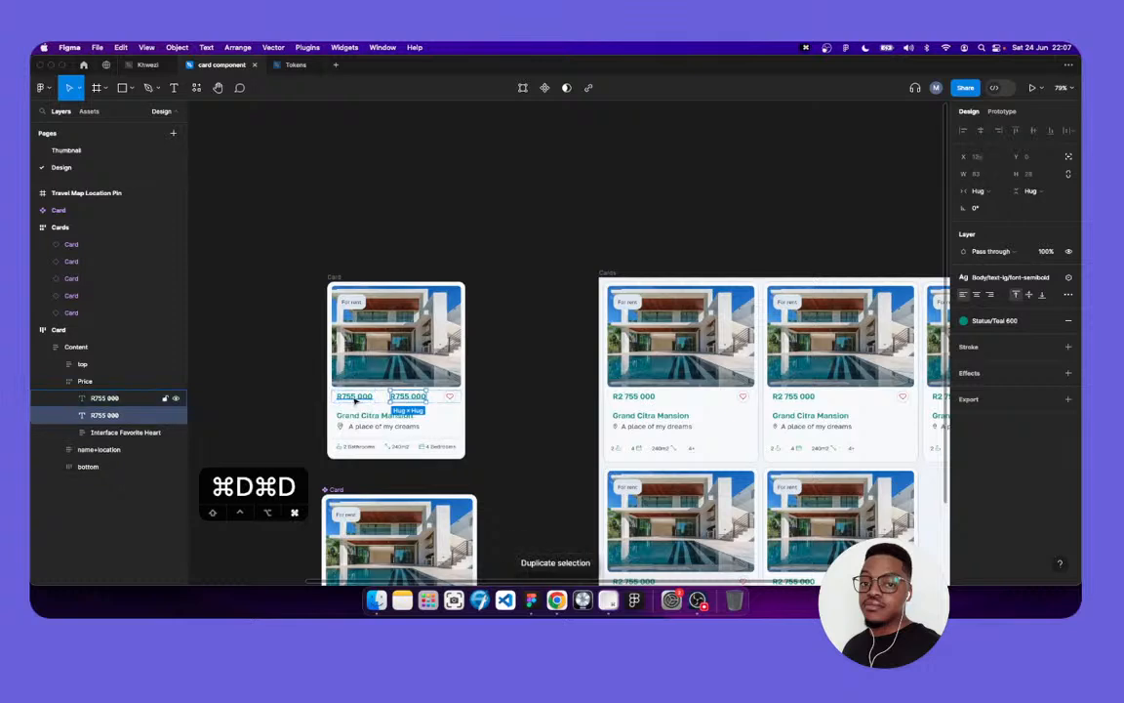
key(super+d)
key(super+d)
key(super+d)
key(super+d)
key(super+d)
key(super+d)
key(super+d)
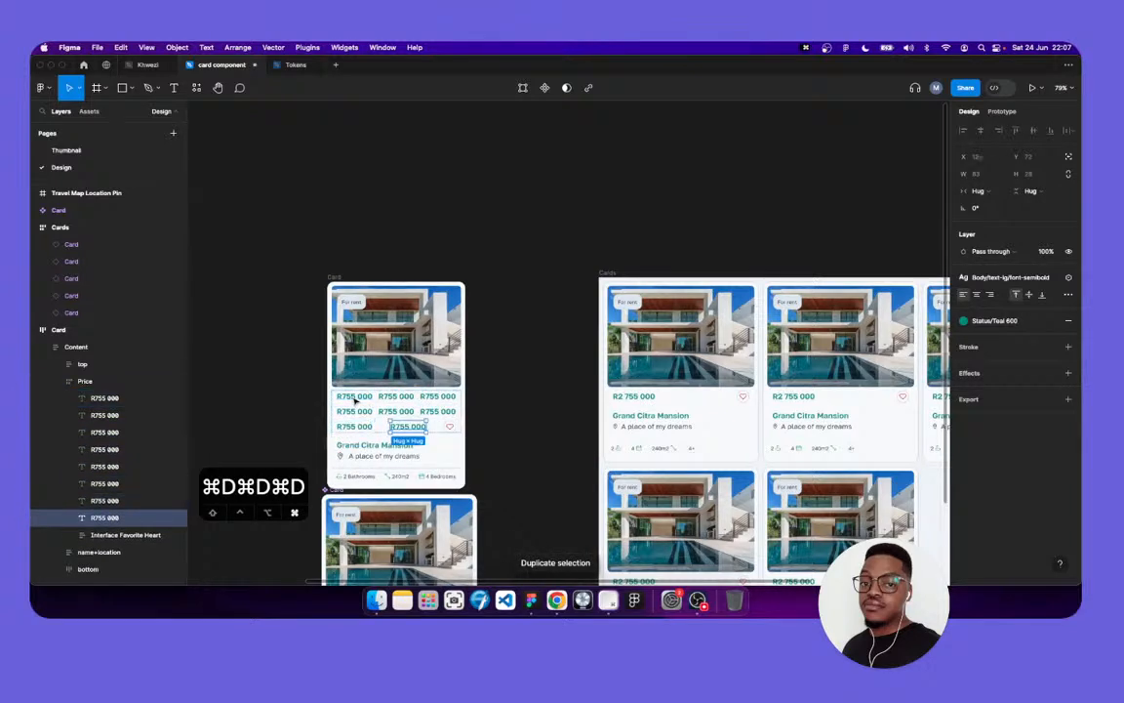
key(super+d)
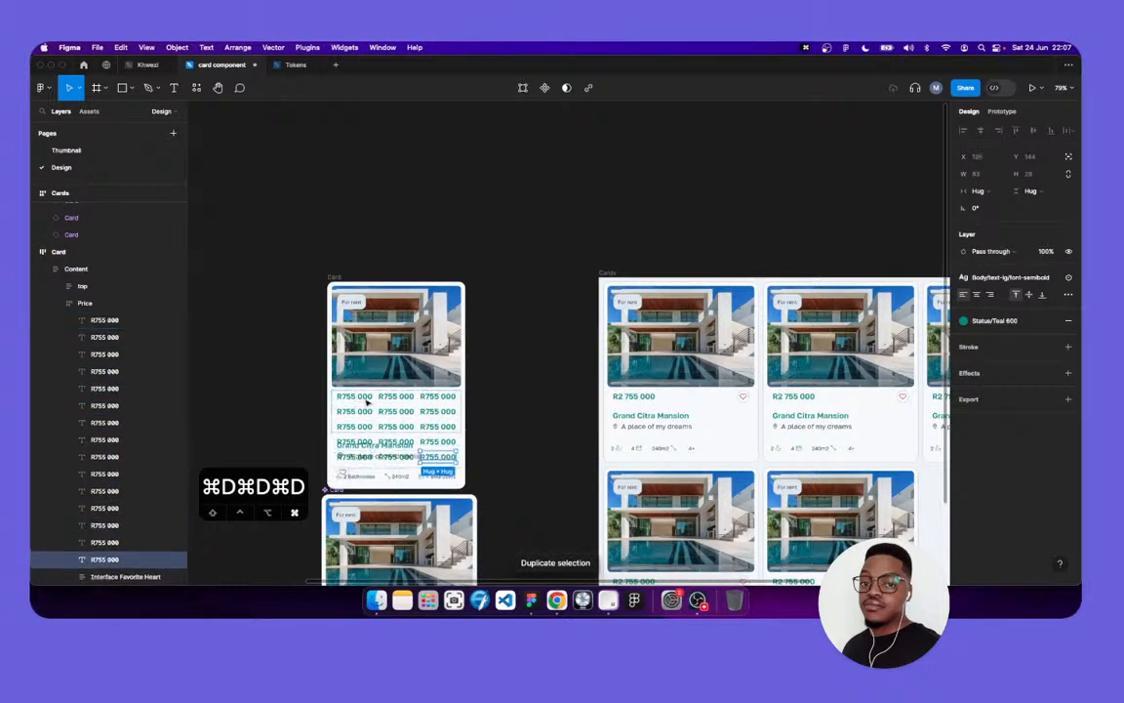
key(super+d)
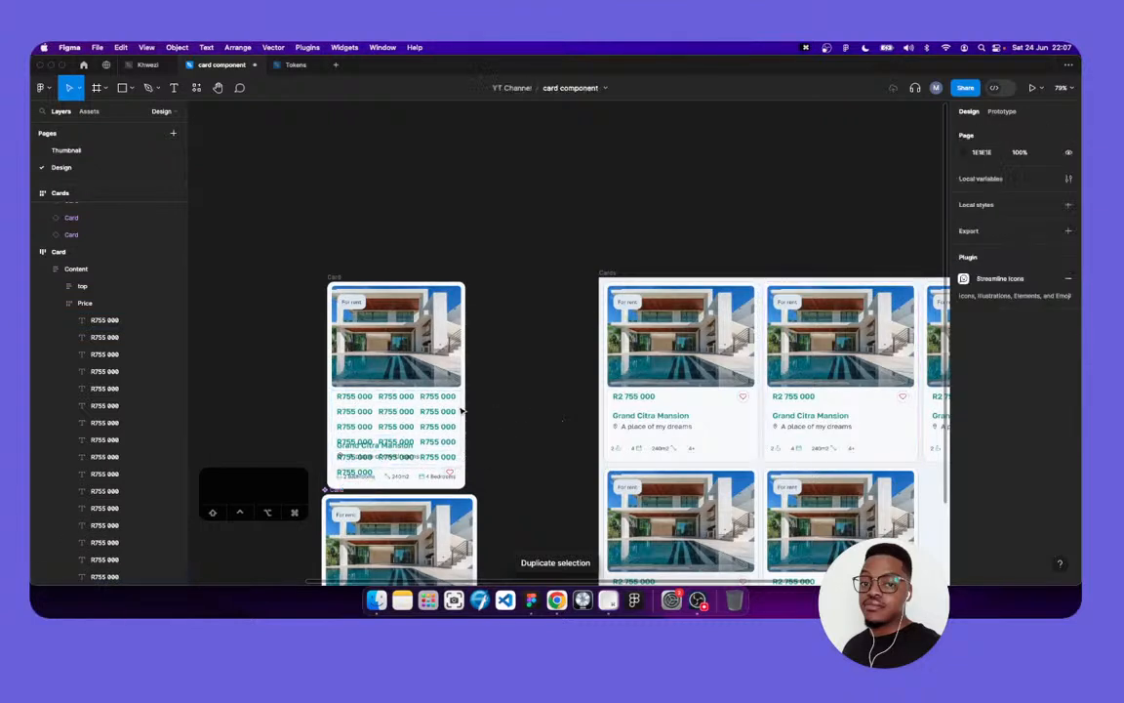
Turn on content clipping for the overflowing Price row
key(shift+Return)
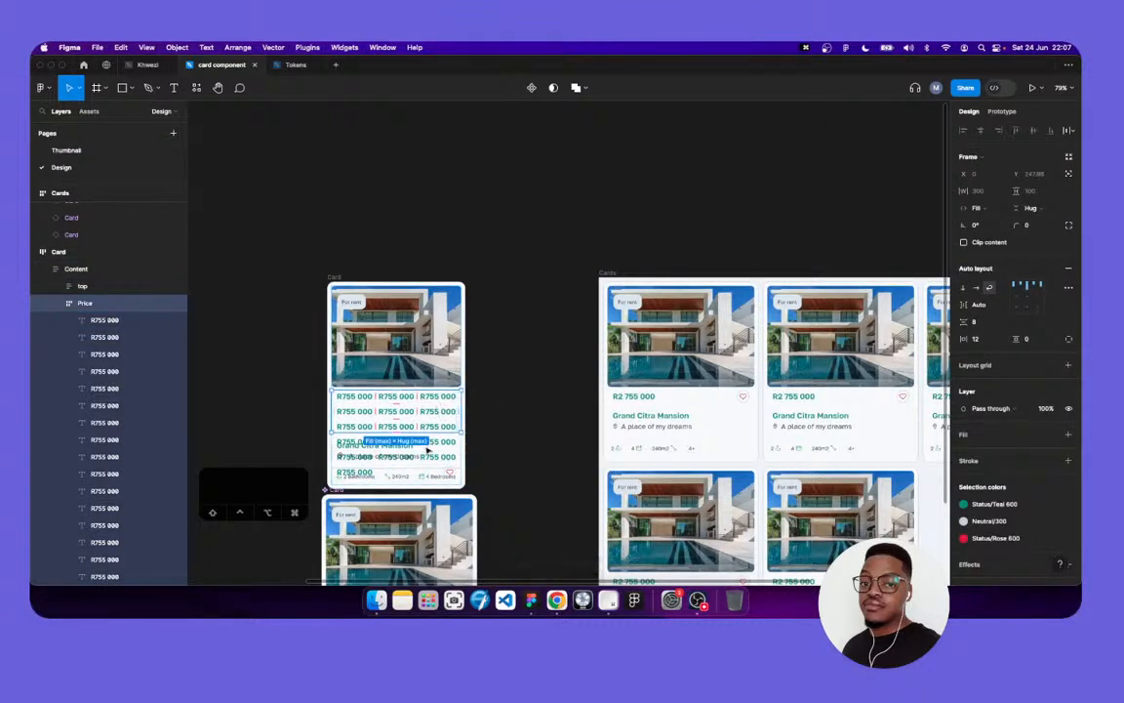
click(964, 242)
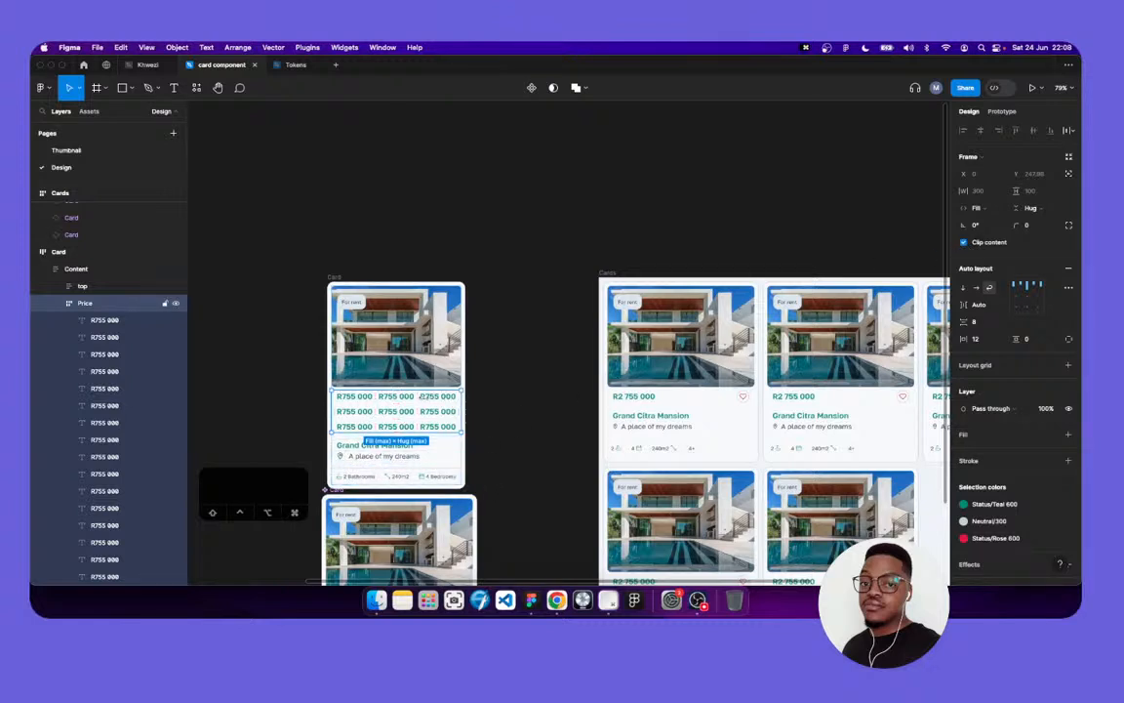
Undo the Price row's content clipping and all the duplicated R755 000 texts, leaving a single price
key(super+z)
key(super+z)
key(super+z)
key(super+z)
key(super+z)
key(super+z)
key(super+z)
key(super+z)
key(super+z)
key(super+z)
key(super+z)
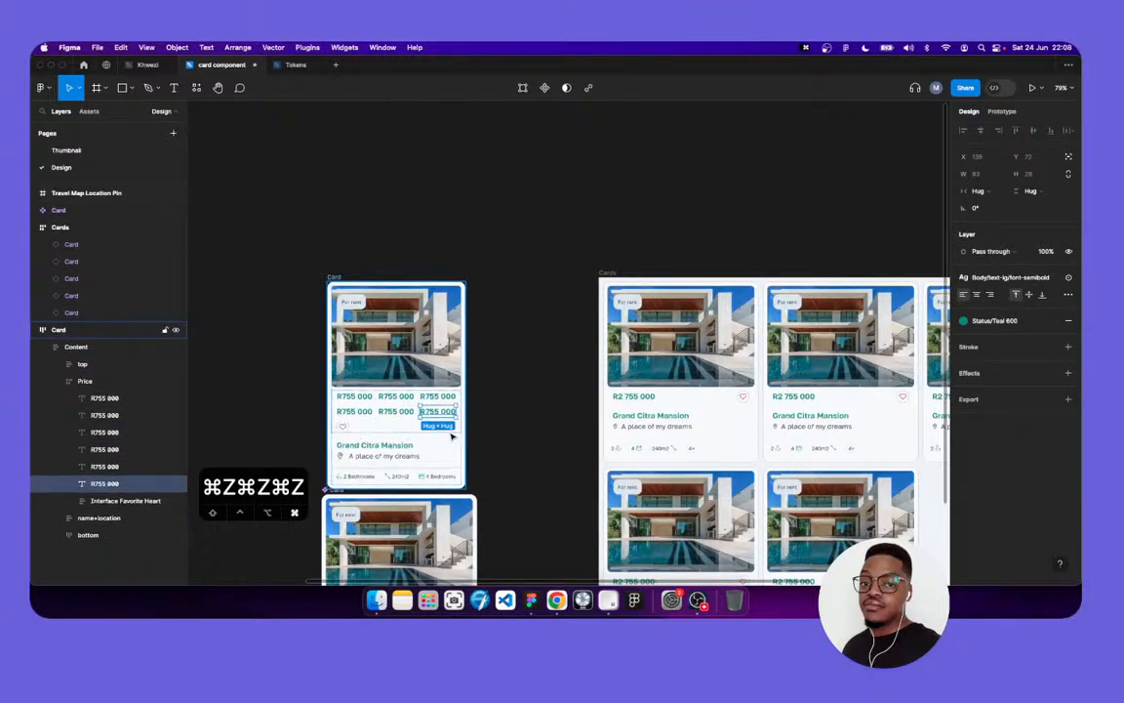
key(super+z)
key(super+z)
key(super+z)
key(super+z)
key(super+z)
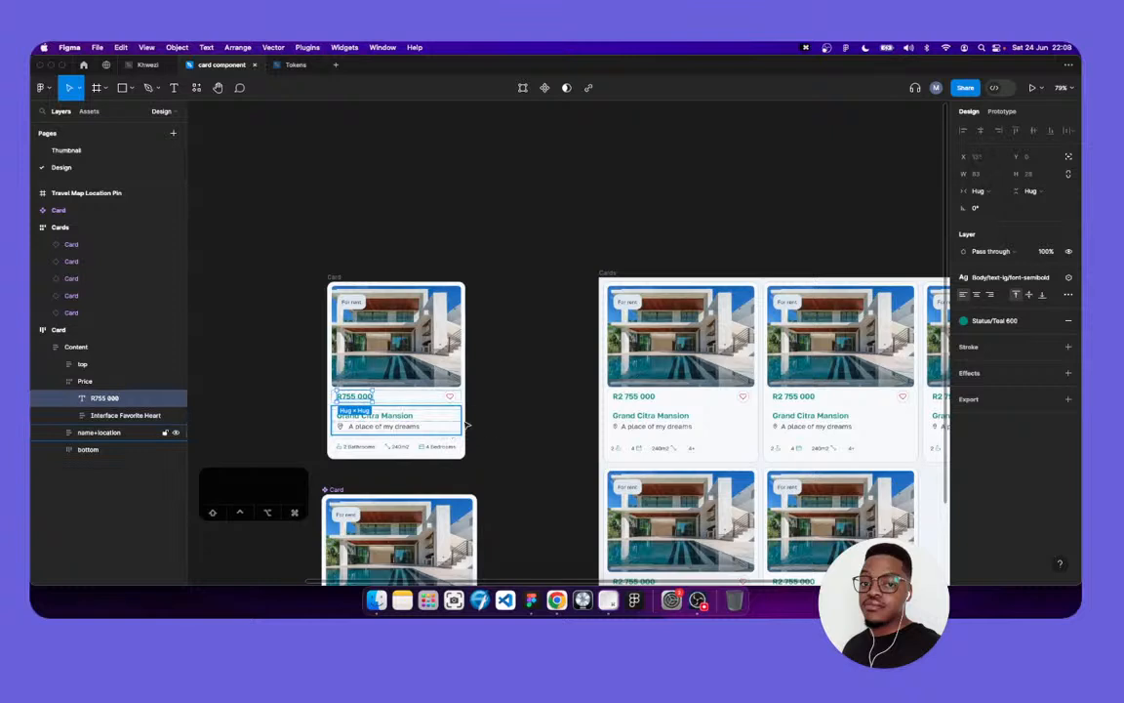
Set the "A place of my dreams" location text in the standalone Card to fill its container's width
click(482, 411)
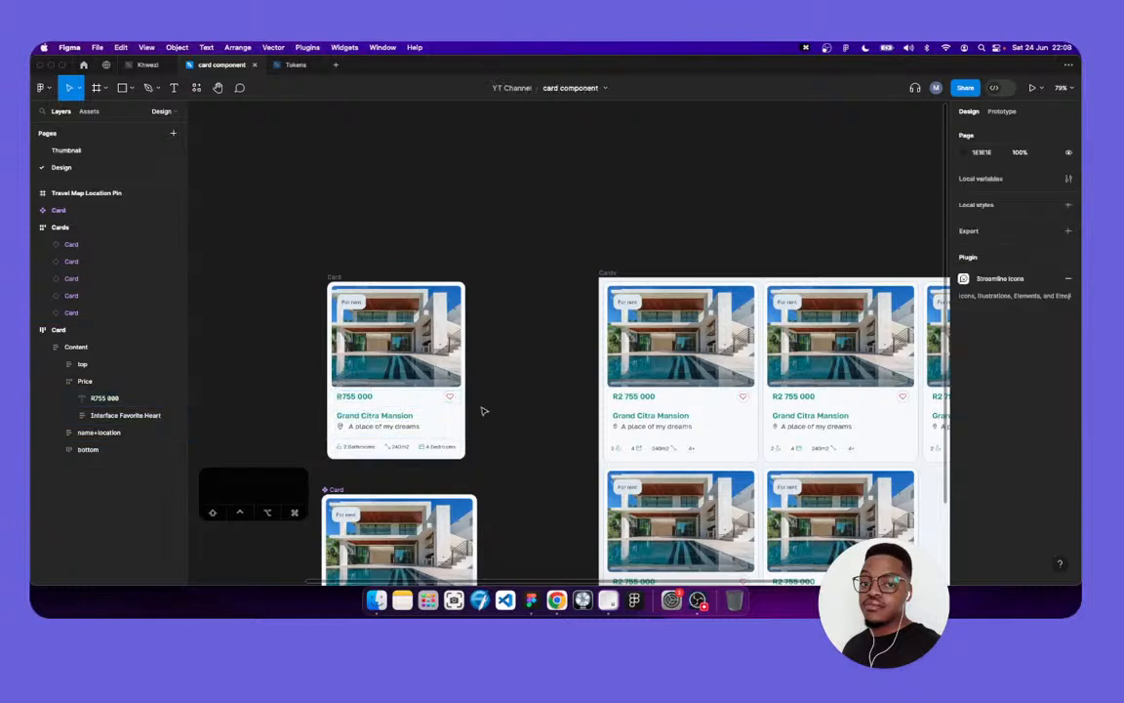
double_click(405, 429)
double_click(405, 428)
double_click(405, 428)
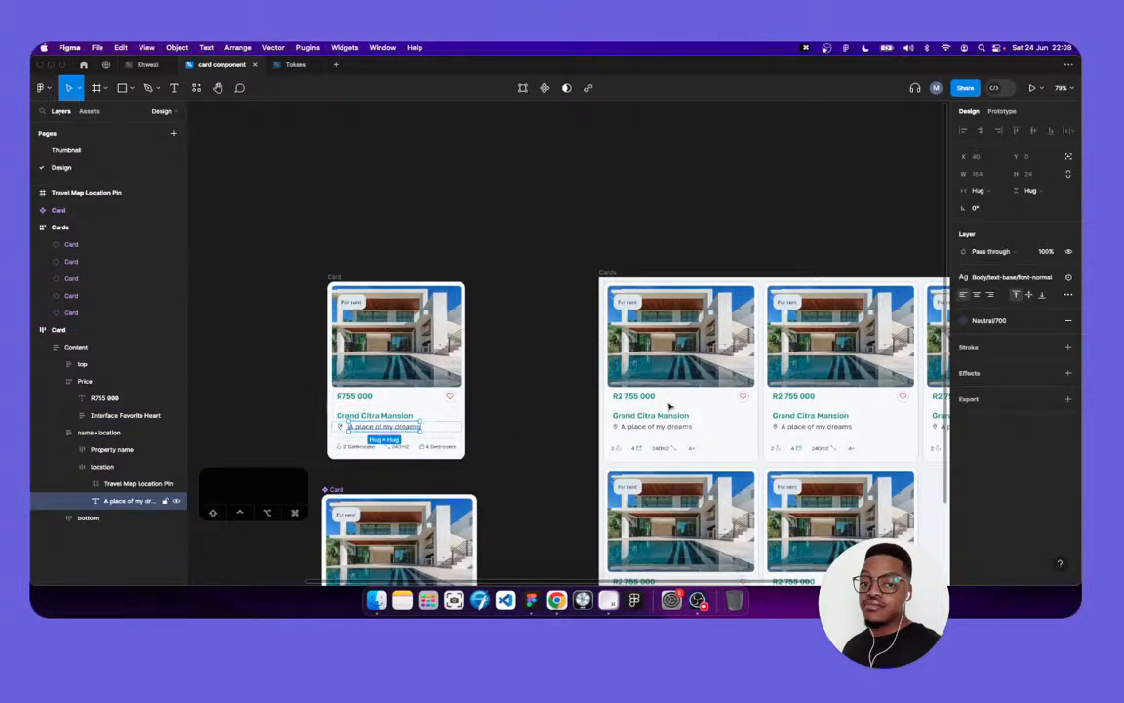
click(1000, 176)
click(1000, 208)
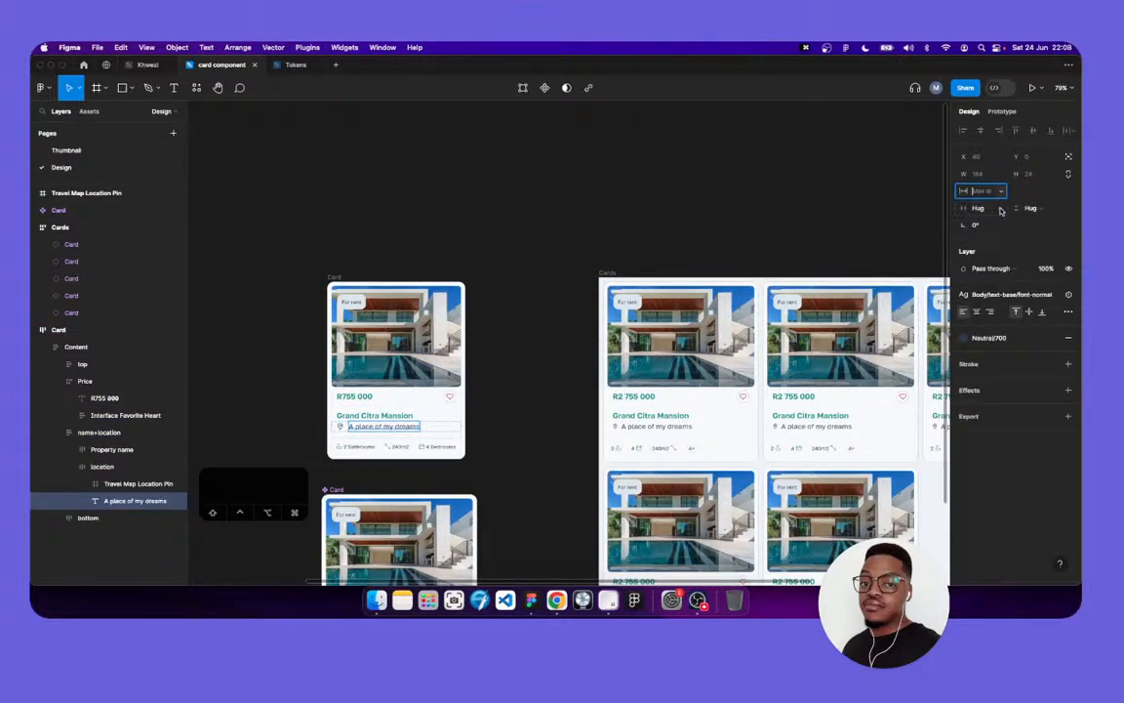
click(997, 208)
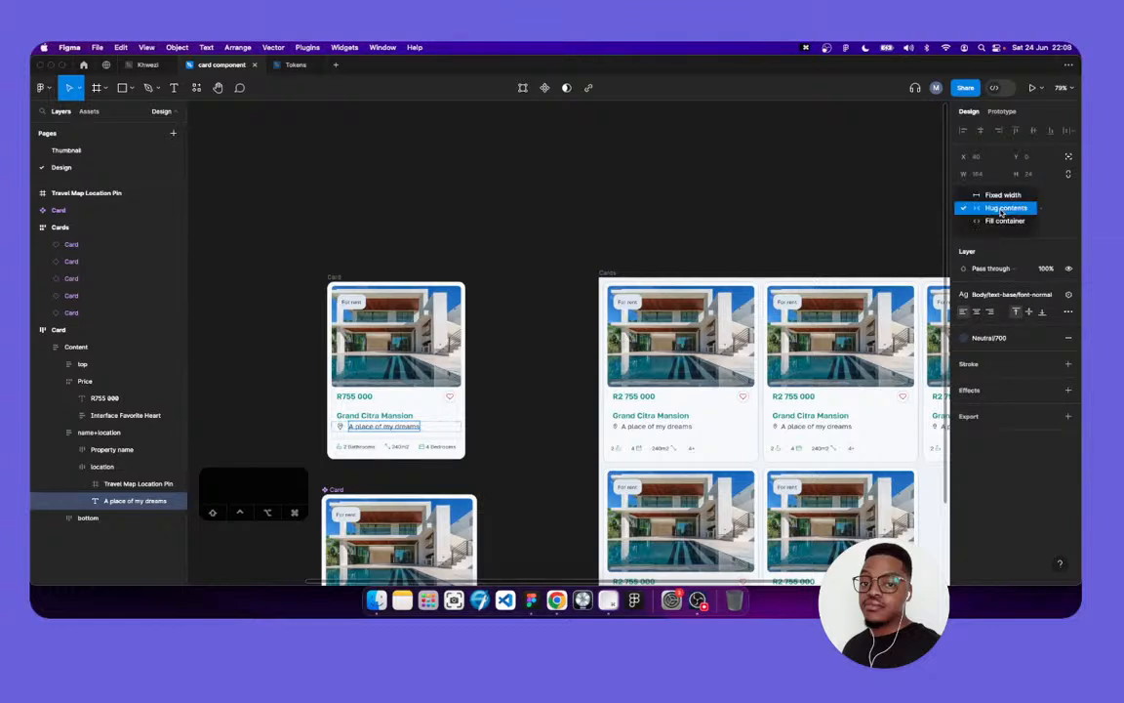
click(988, 218)
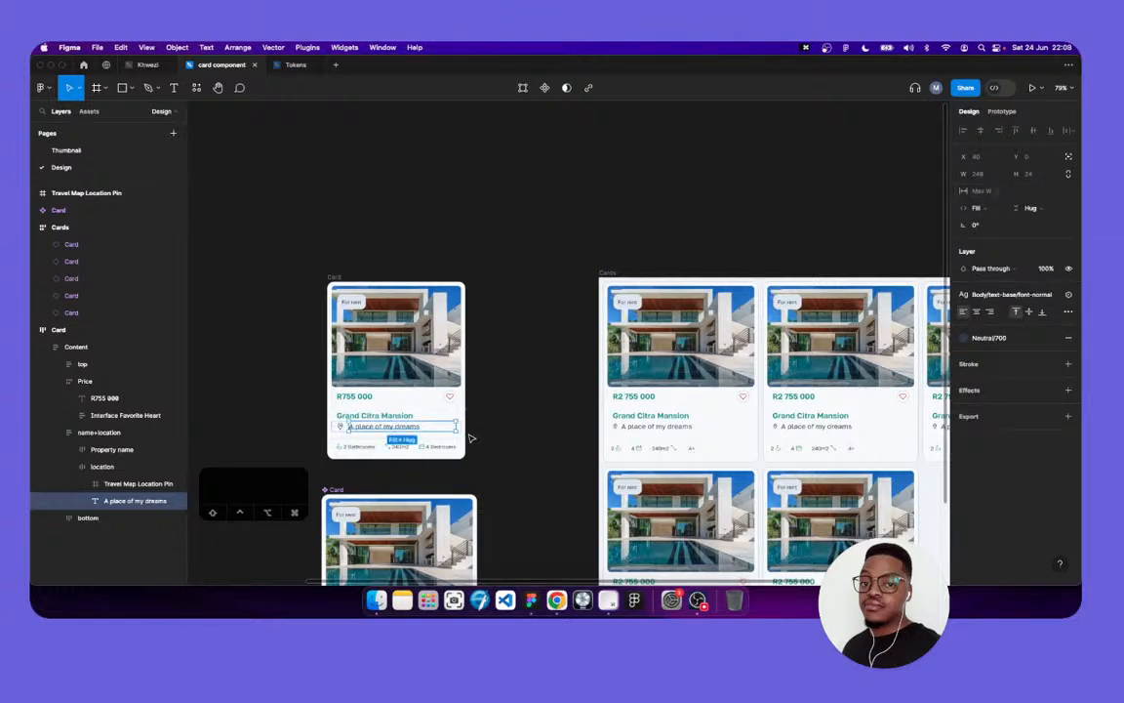
Copy the standalone Card's location text and paste it repeatedly until it wraps over four lines
double_click(417, 429)
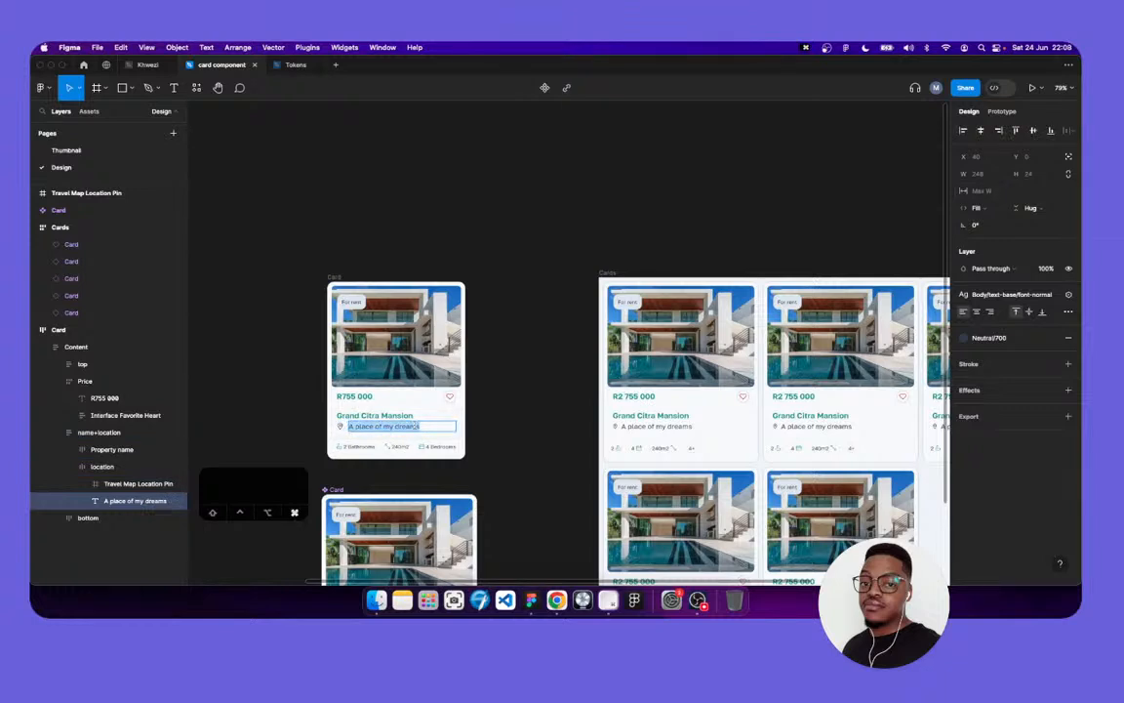
key(super+c)
key(super+v)
key(super+v)
key(super+v)
key(super+v)
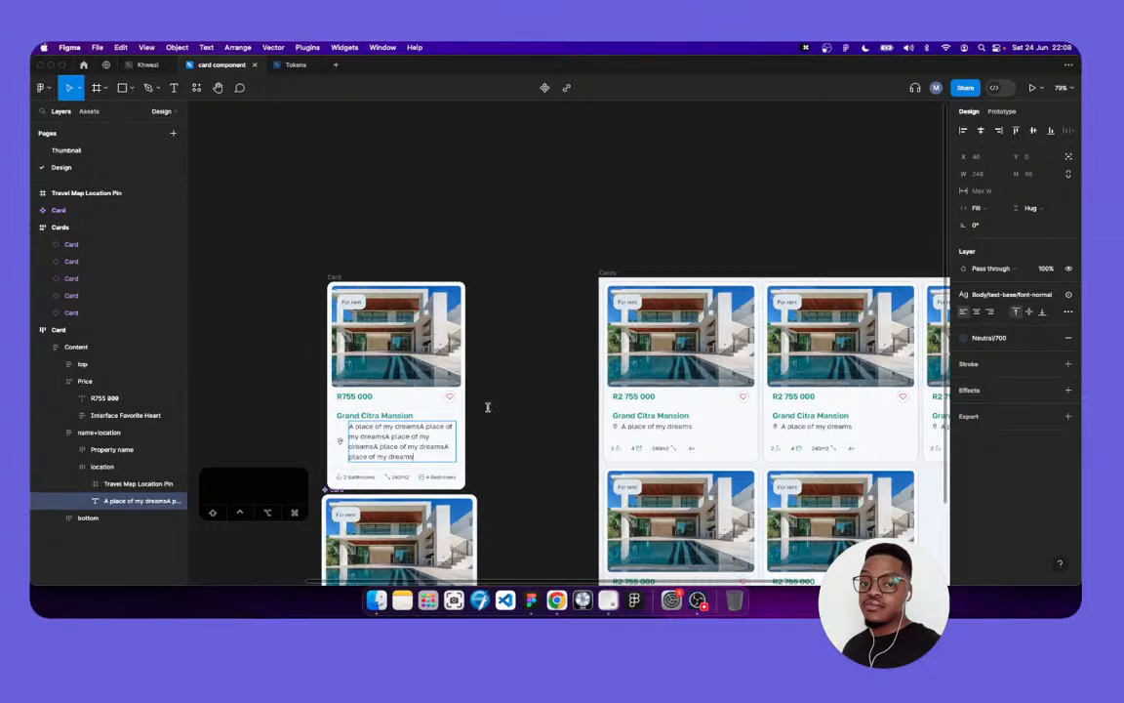
Undo the pasted repetitions so the standalone Card's location text reads "A place of my dreams" once
key(super+z)
key(super+z)
key(super+z)
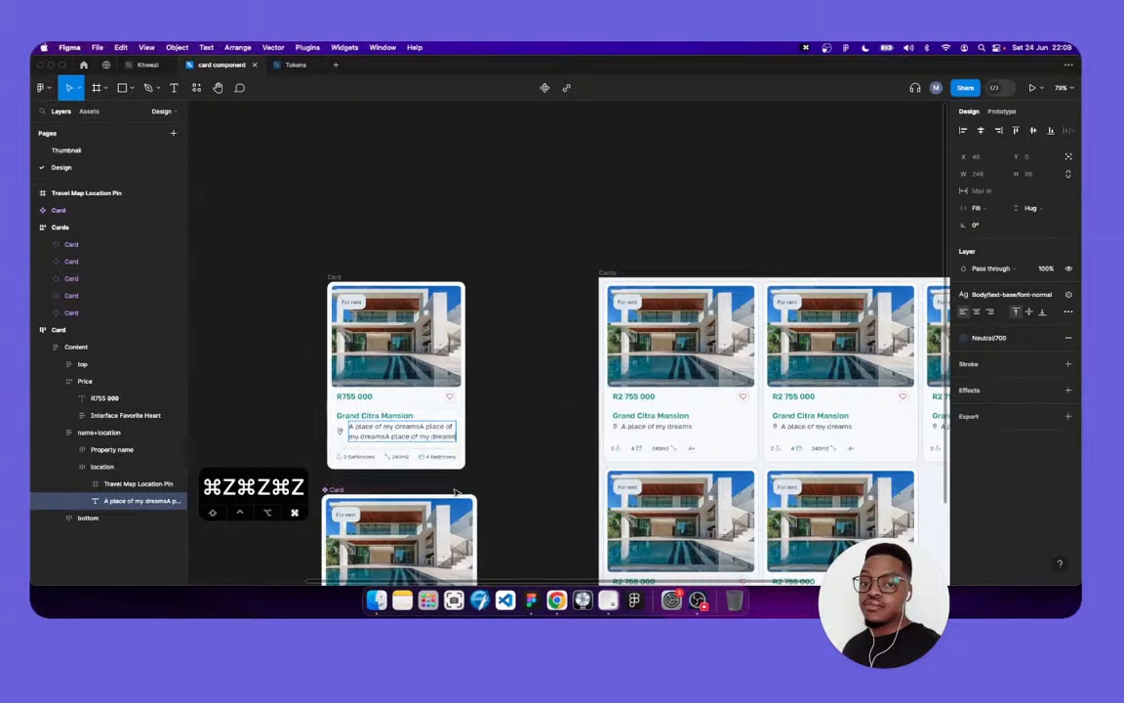
key(super+z)
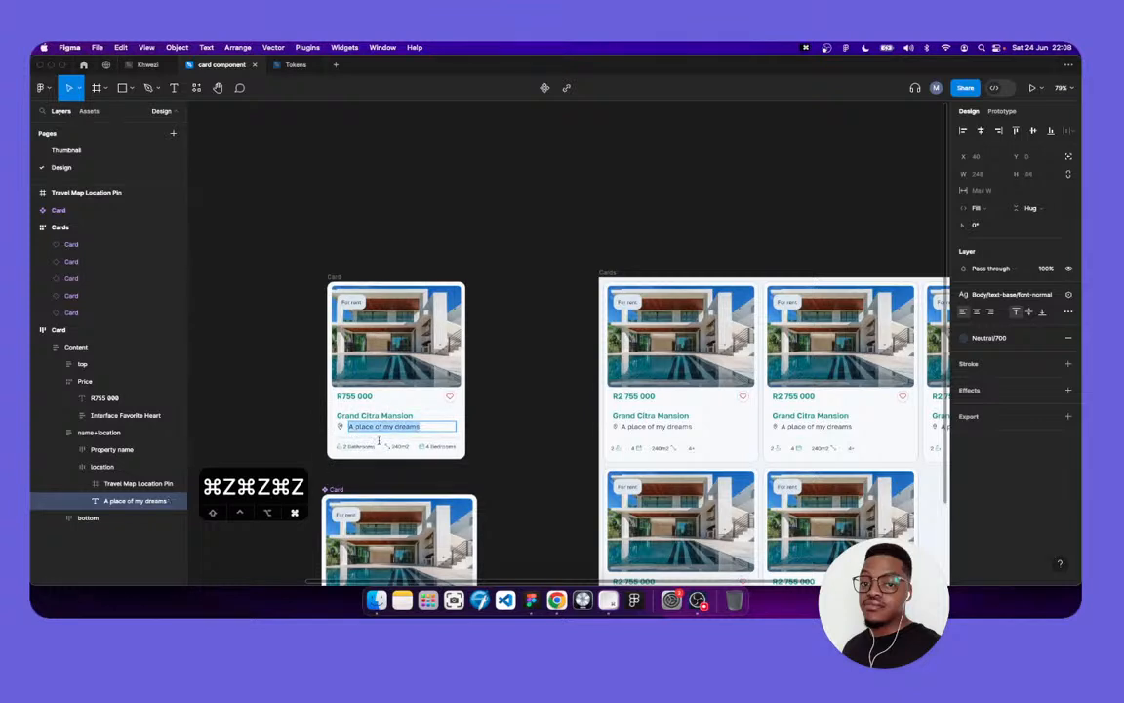
Turn on text truncation for the standalone Card's location text with a maximum of 2 lines
click(1068, 311)
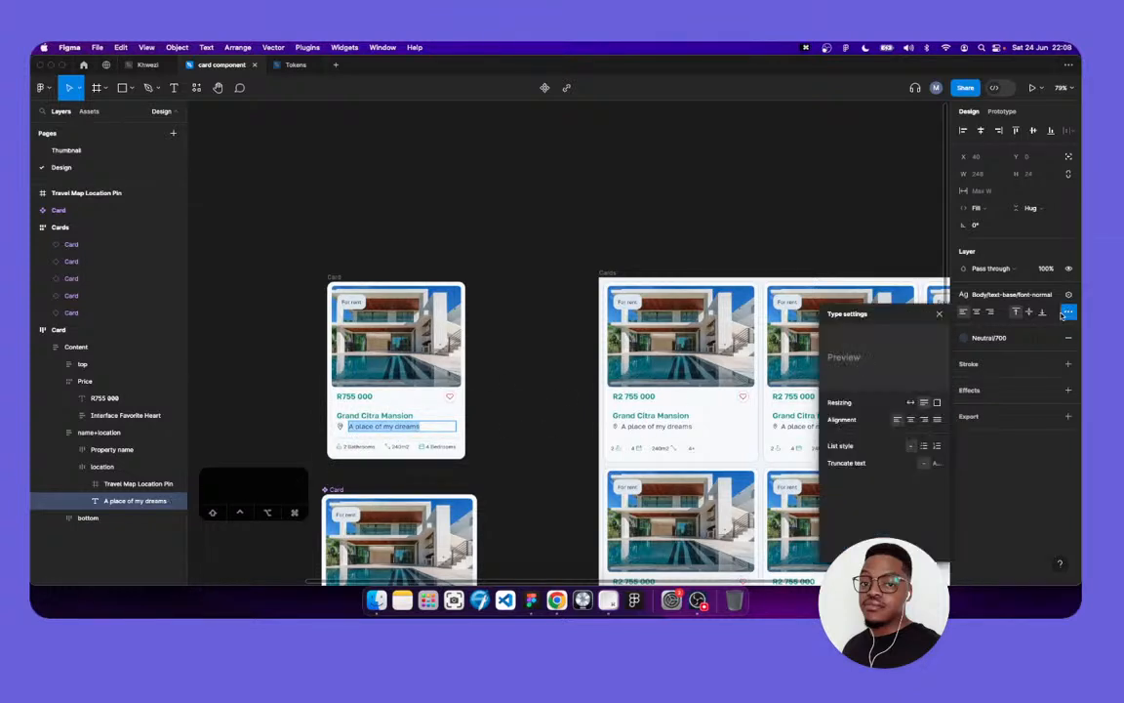
click(936, 463)
text(2)
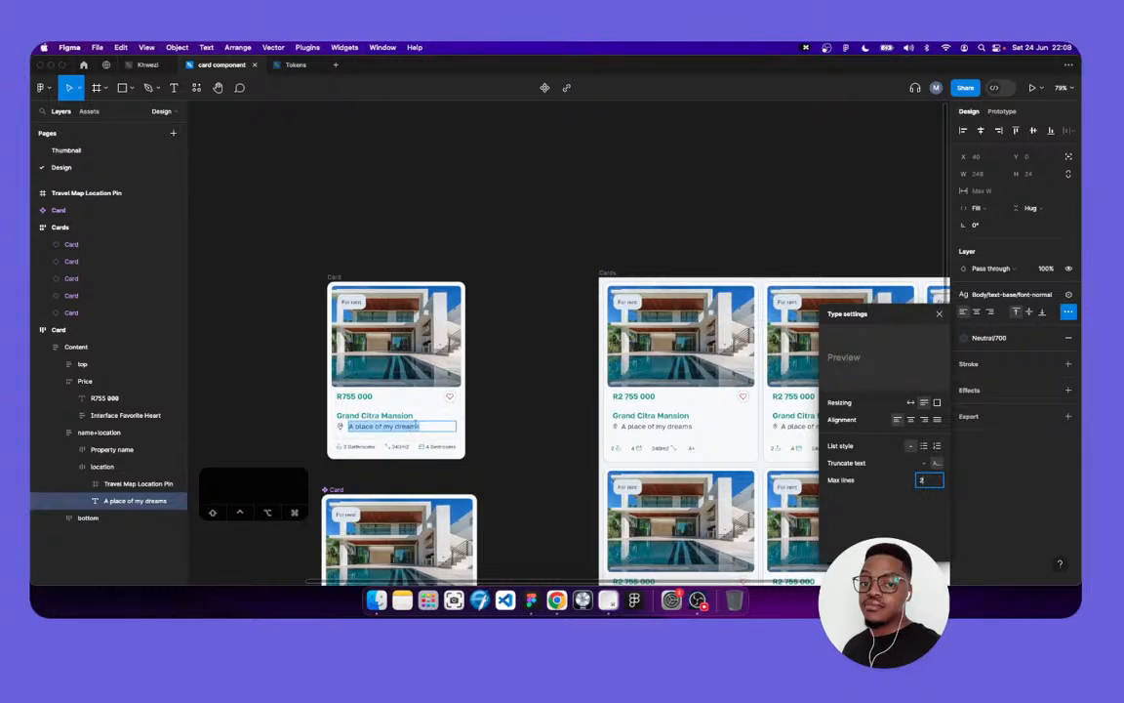
Paste the copied phrase repeatedly after the standalone Card's location text to exceed the two-line limit, and finish text editing
click(423, 426)
key(super+v)
key(super+v)
key(super+v)
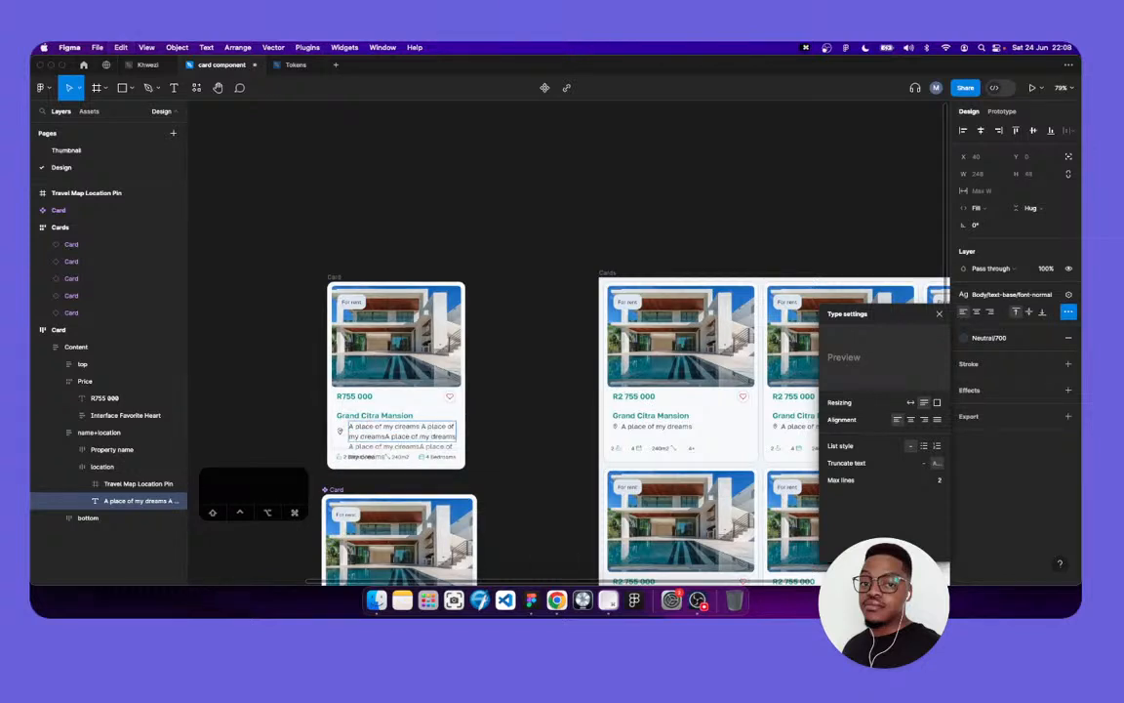
key(super+v)
key(super+v)
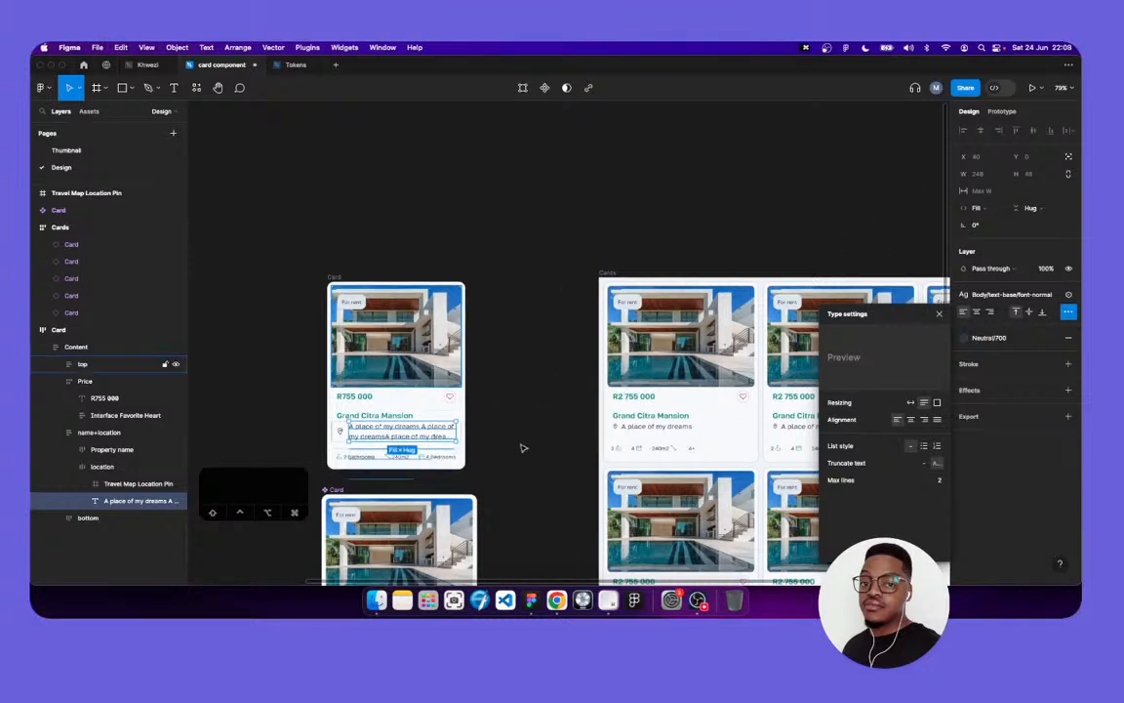
click(466, 436)
click(437, 435)
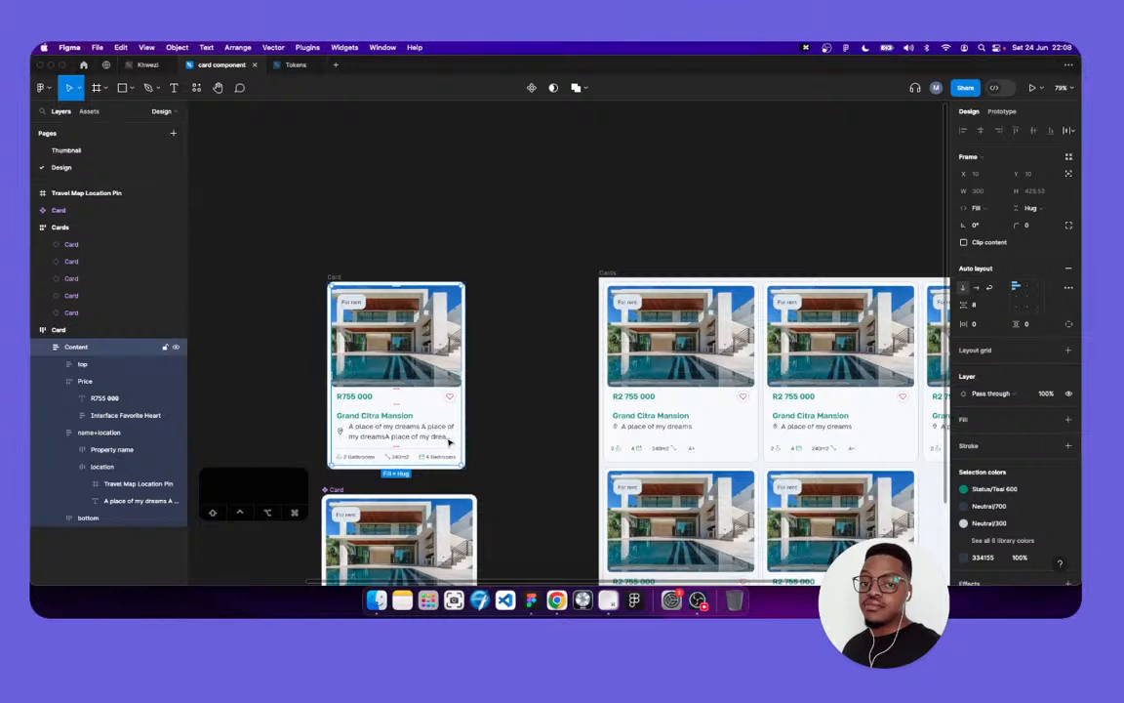
Undo the repeated phrases in the truncated location text, leaving a single "A place of my dreams"
scroll(450, 443, down, 2)
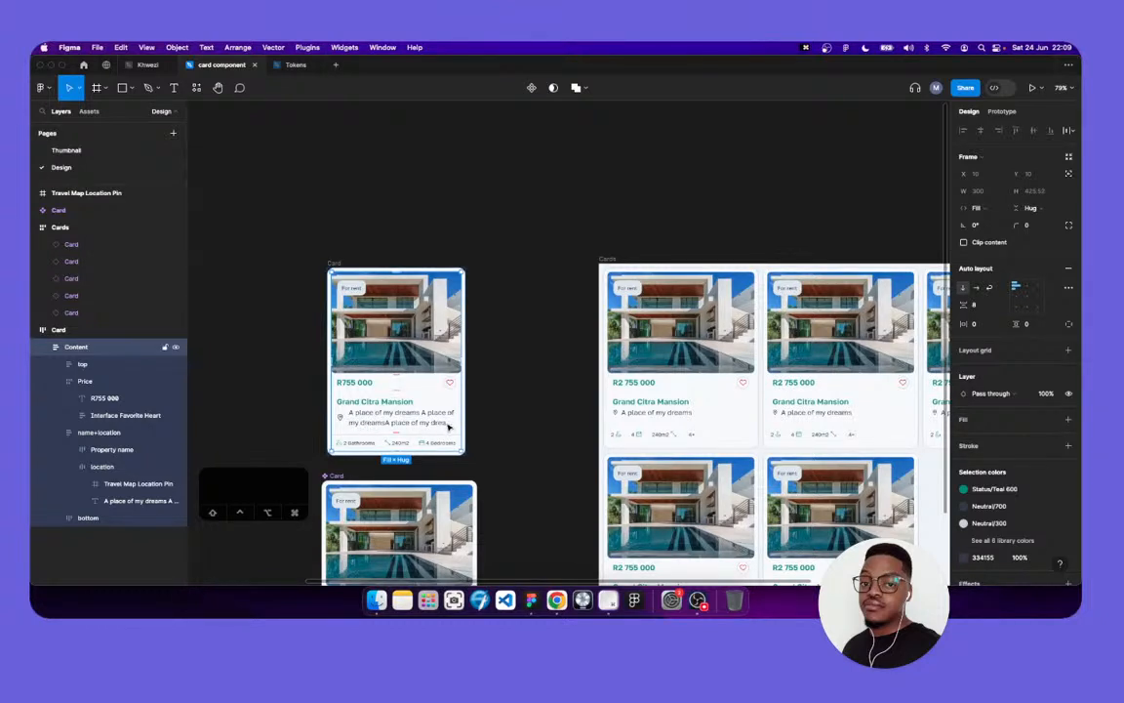
key(super+z)
key(super+z)
key(super+z)
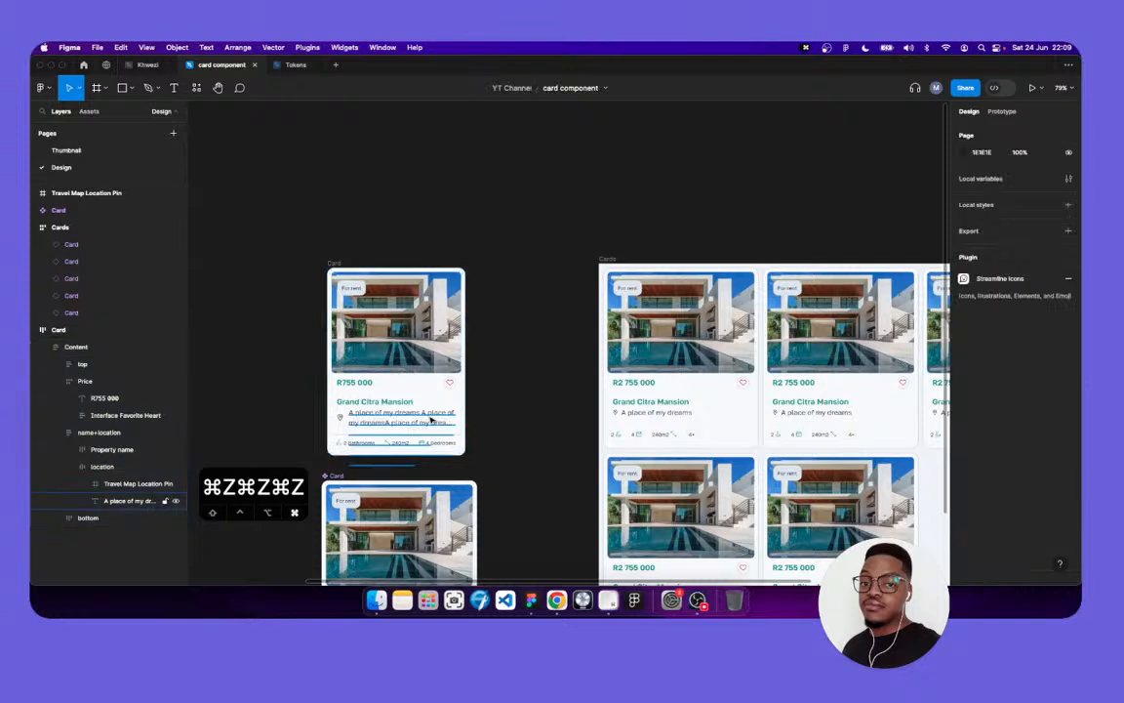
key(super+z)
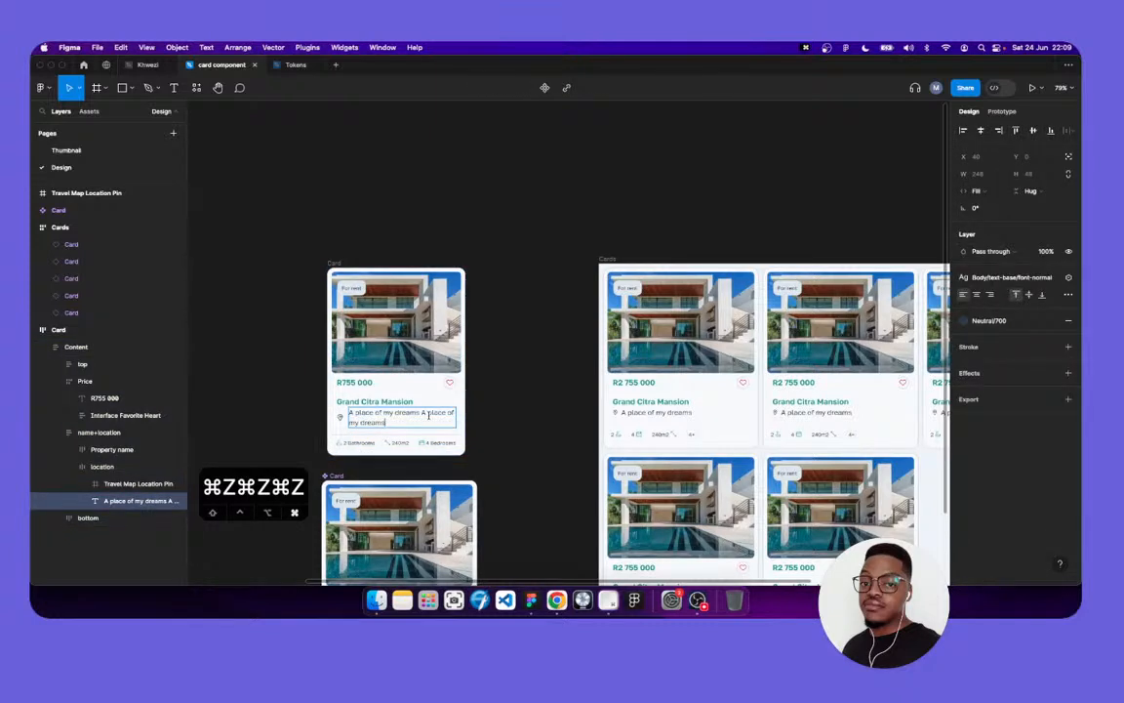
key(super+z)
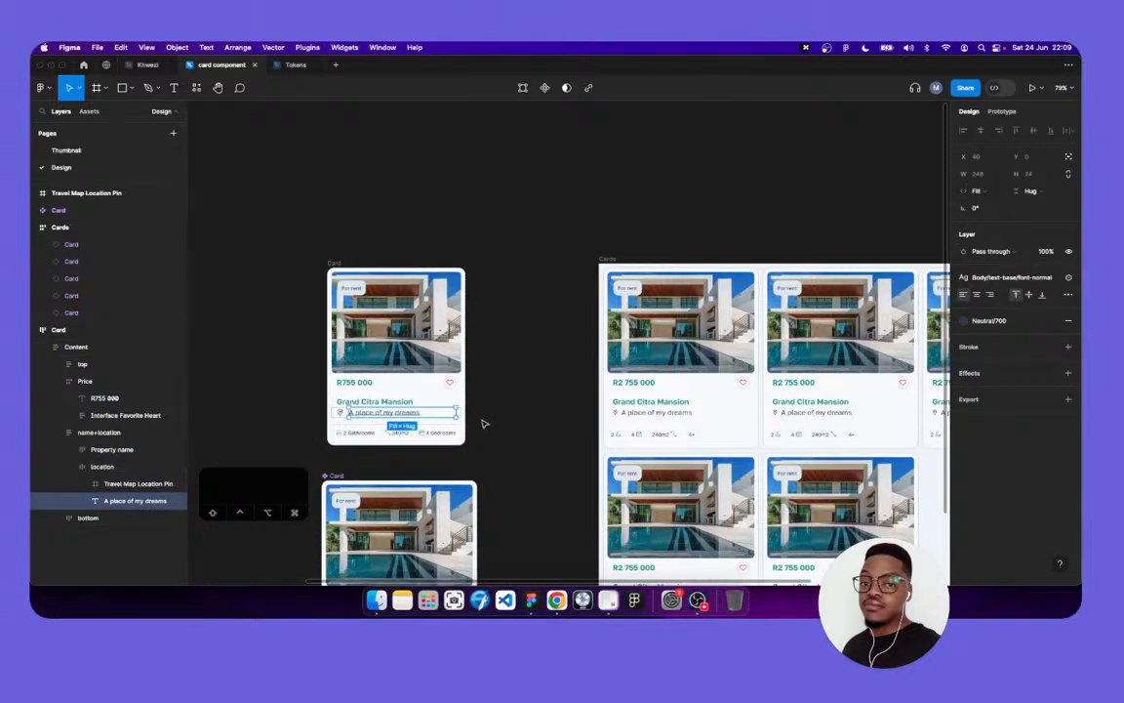
Set the "A place of my dreams" text in the main Card component to fill its container's width
scroll(486, 419, down, 6)
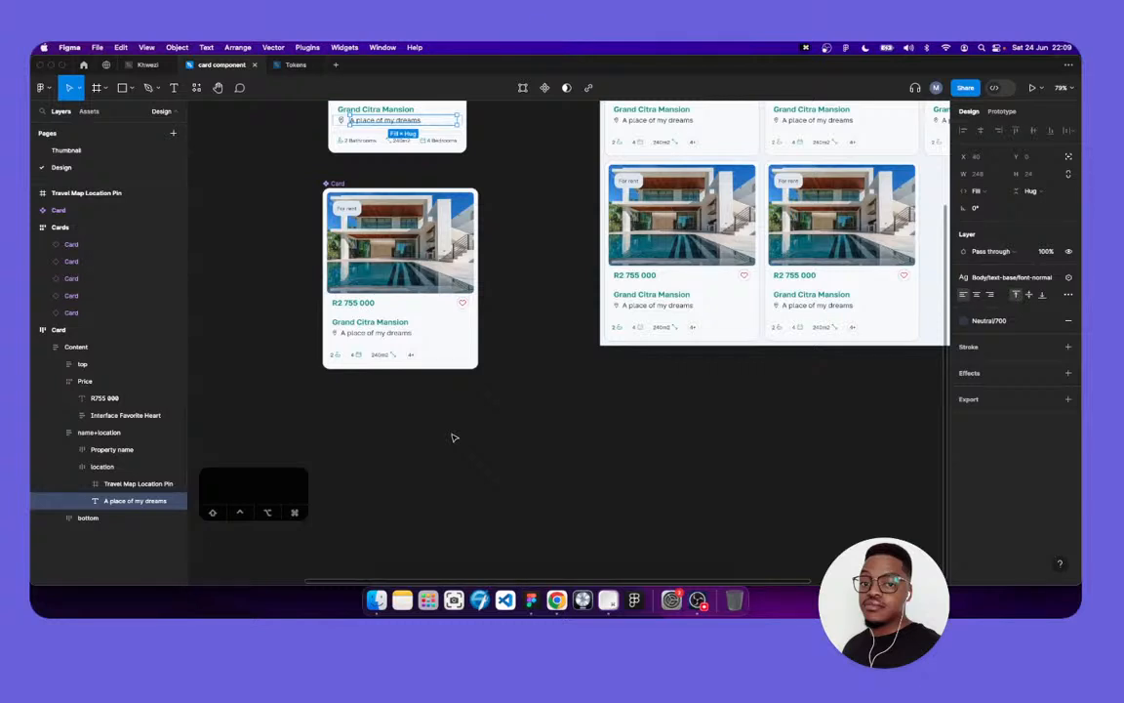
click(416, 413)
scroll(341, 310, down, 1)
double_click(374, 328)
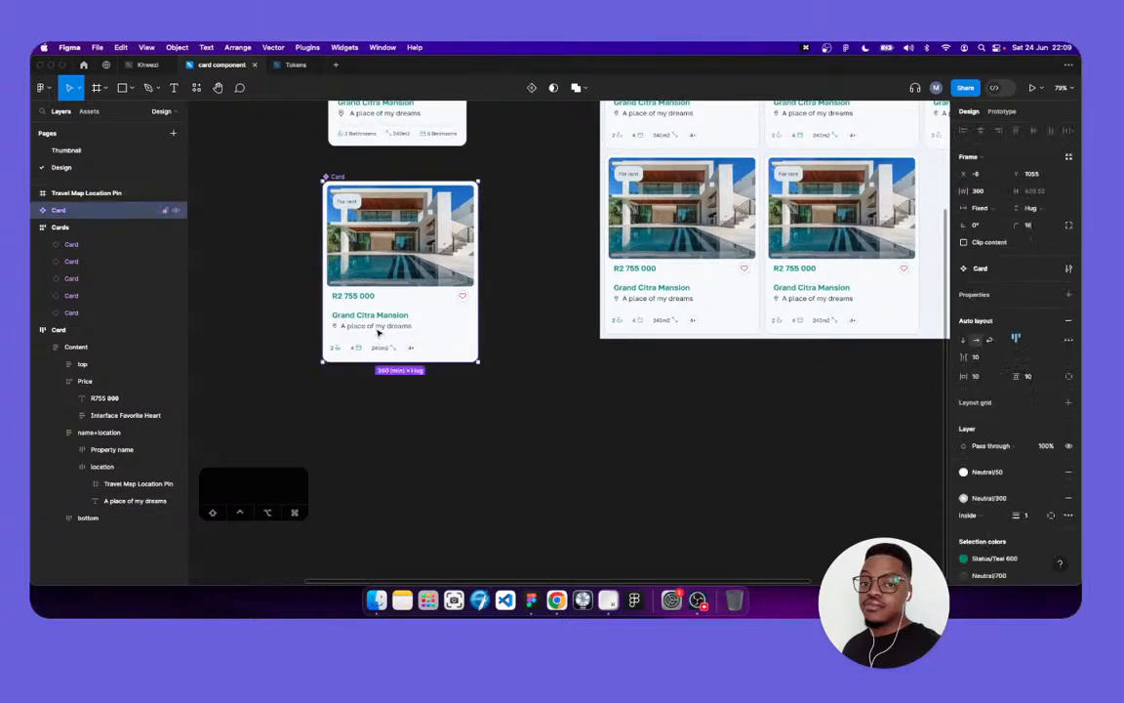
double_click(384, 329)
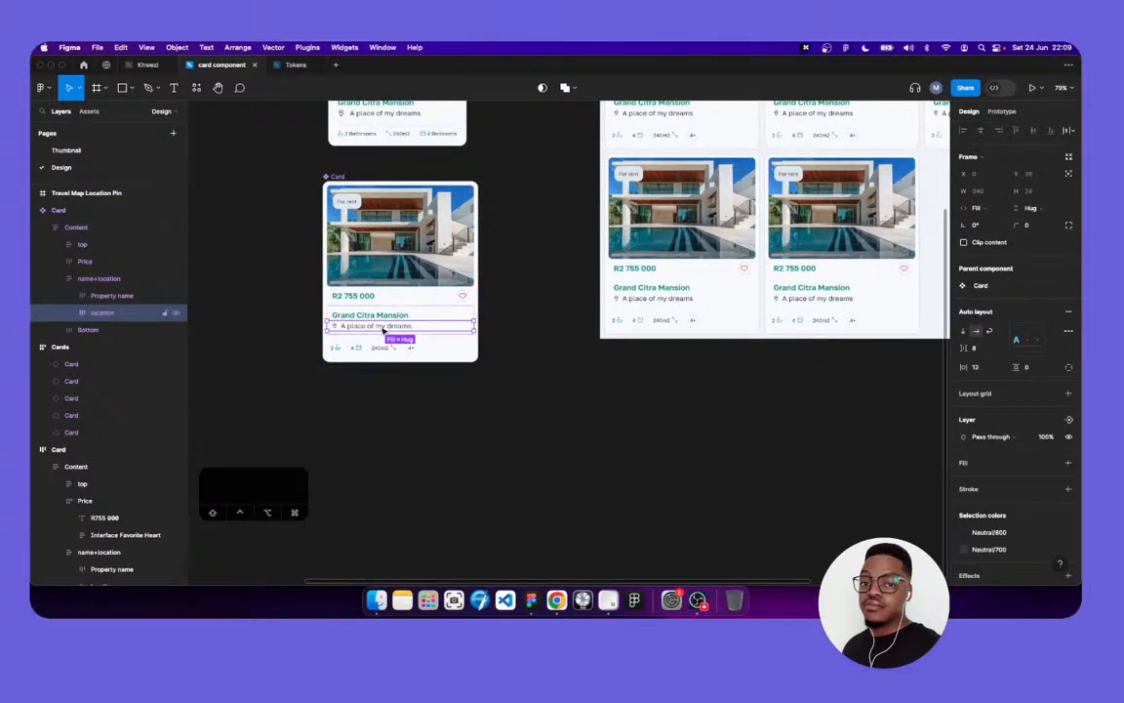
double_click(384, 329)
click(978, 190)
click(1004, 204)
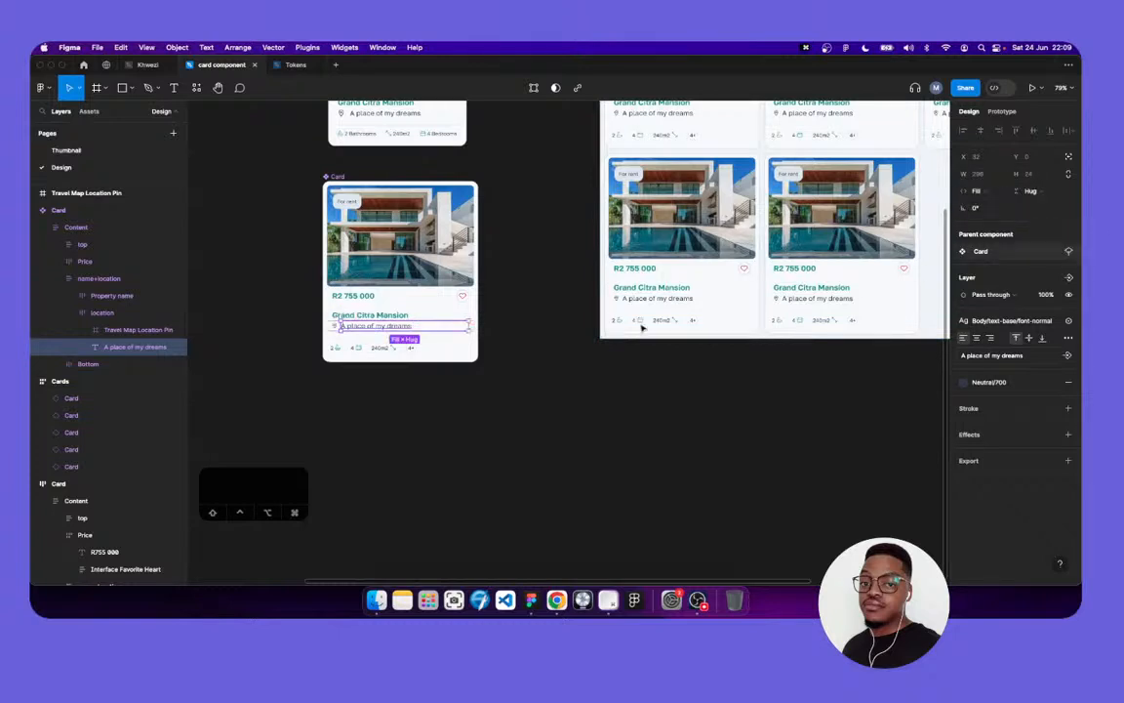
Turn on truncation for the main Card component's location text with a maximum of 3 lines
key(Return)
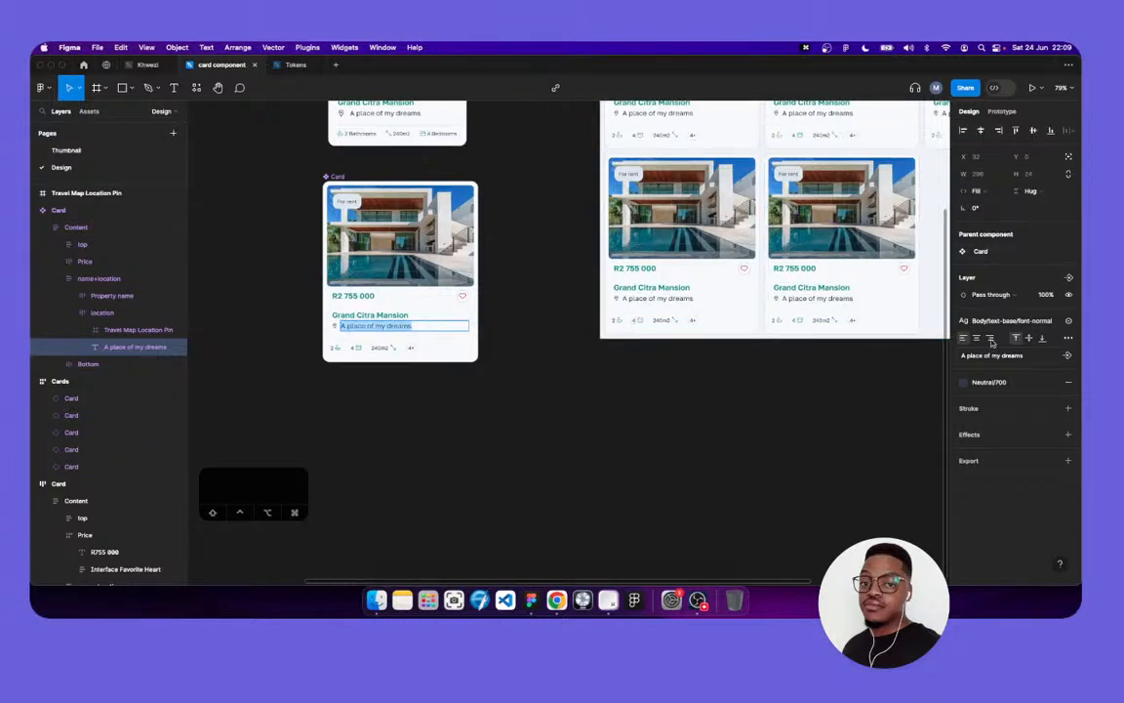
click(1067, 337)
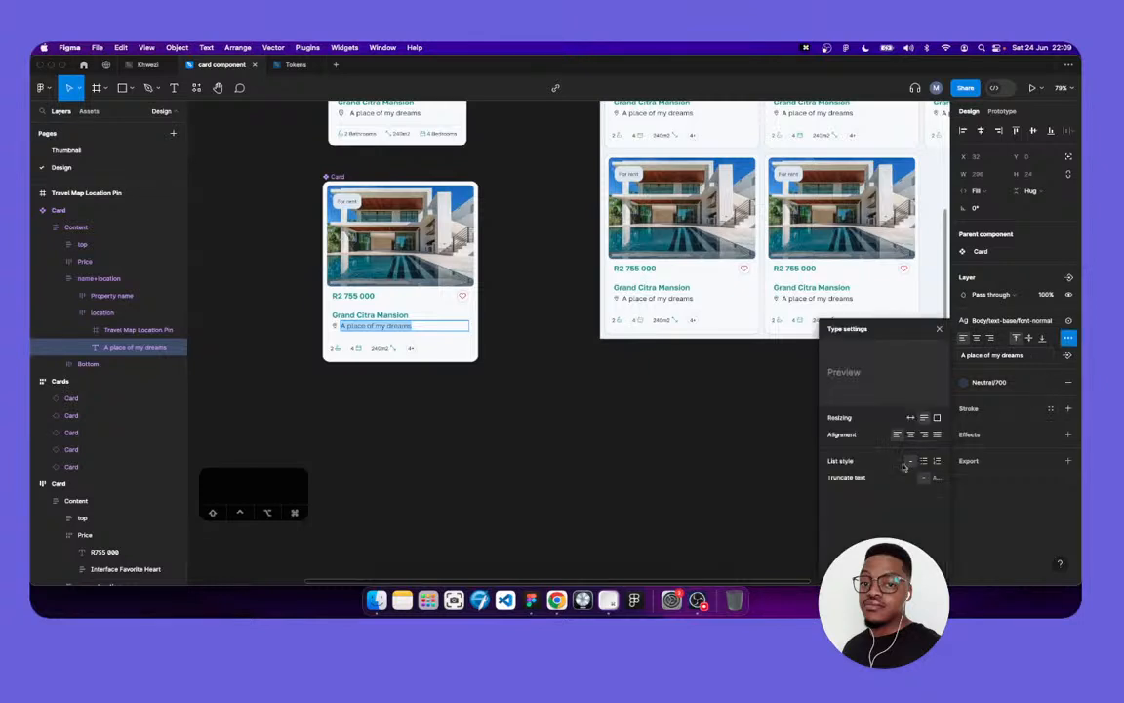
click(936, 481)
click(935, 495)
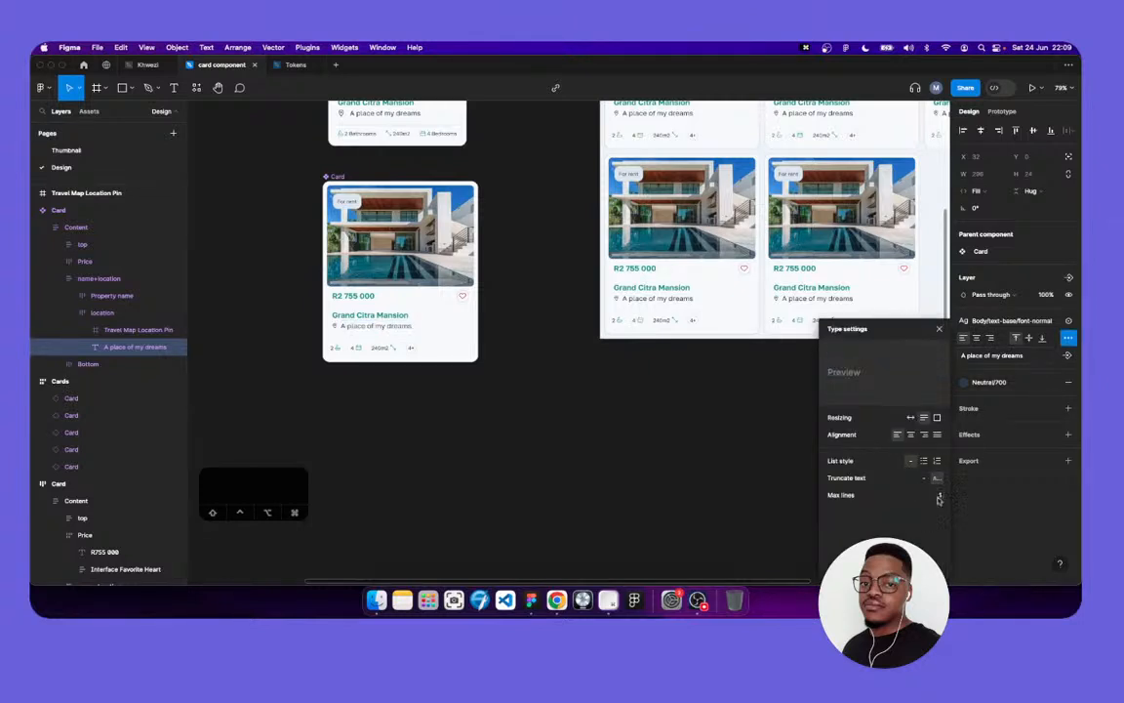
click(584, 456)
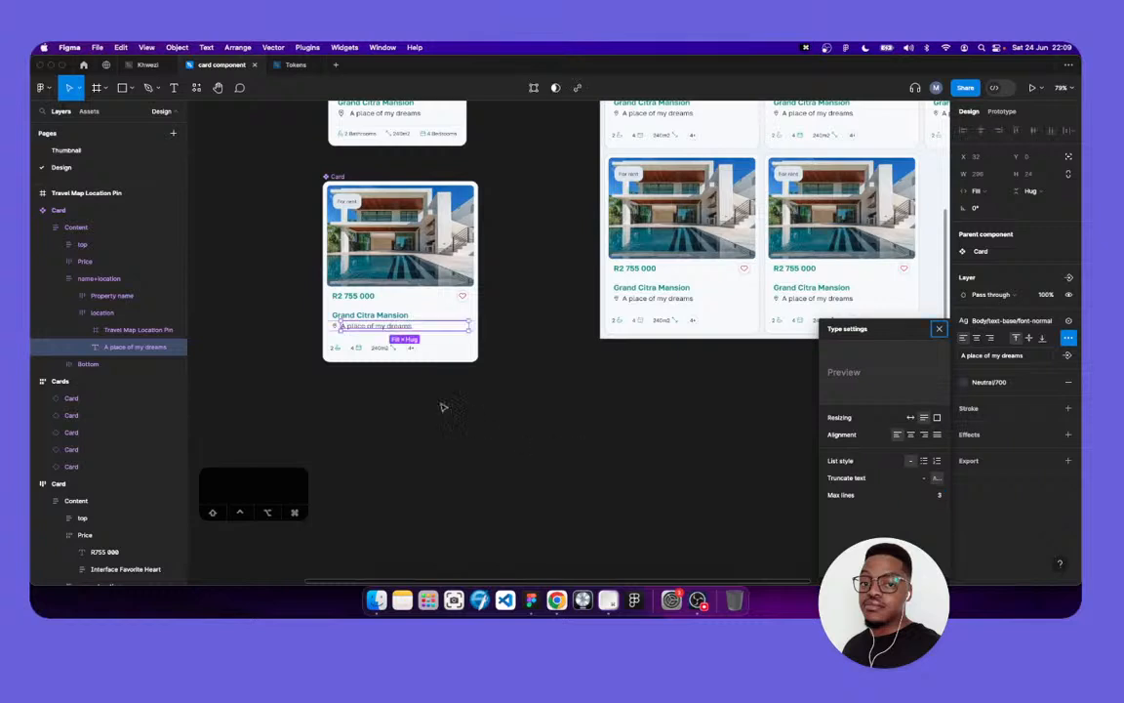
Turn on truncation for the main Card component's "Grand Citra Mansion" text with a maximum of 2 lines
click(368, 317)
click(369, 316)
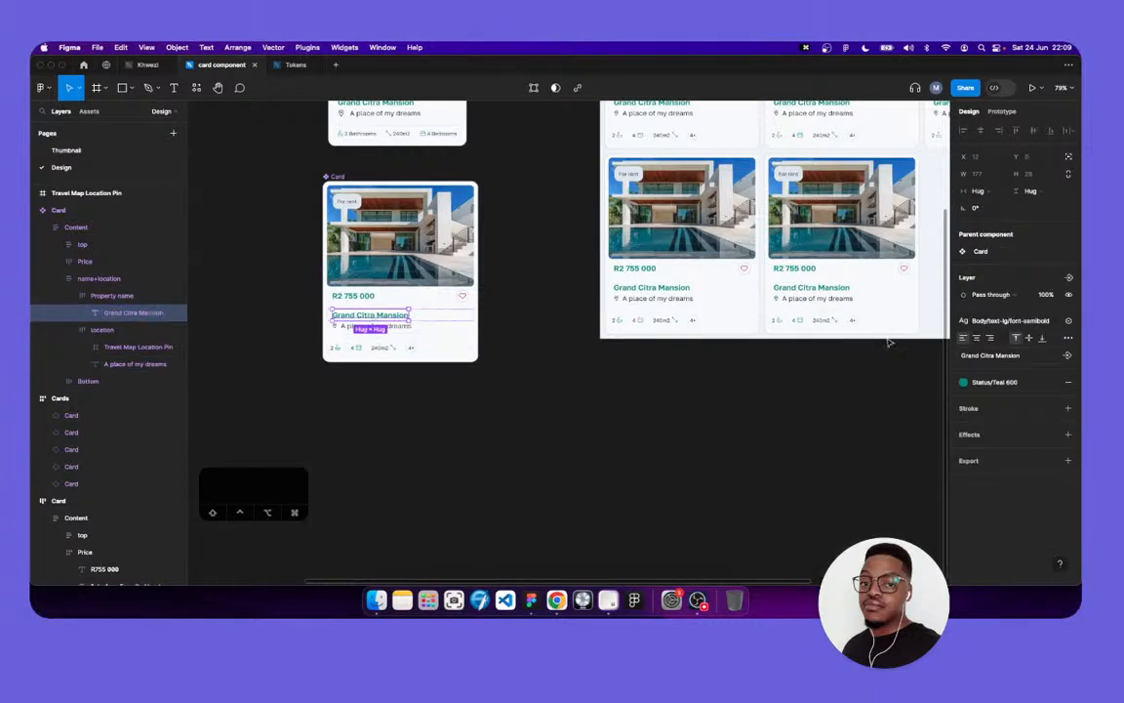
click(1068, 338)
click(936, 477)
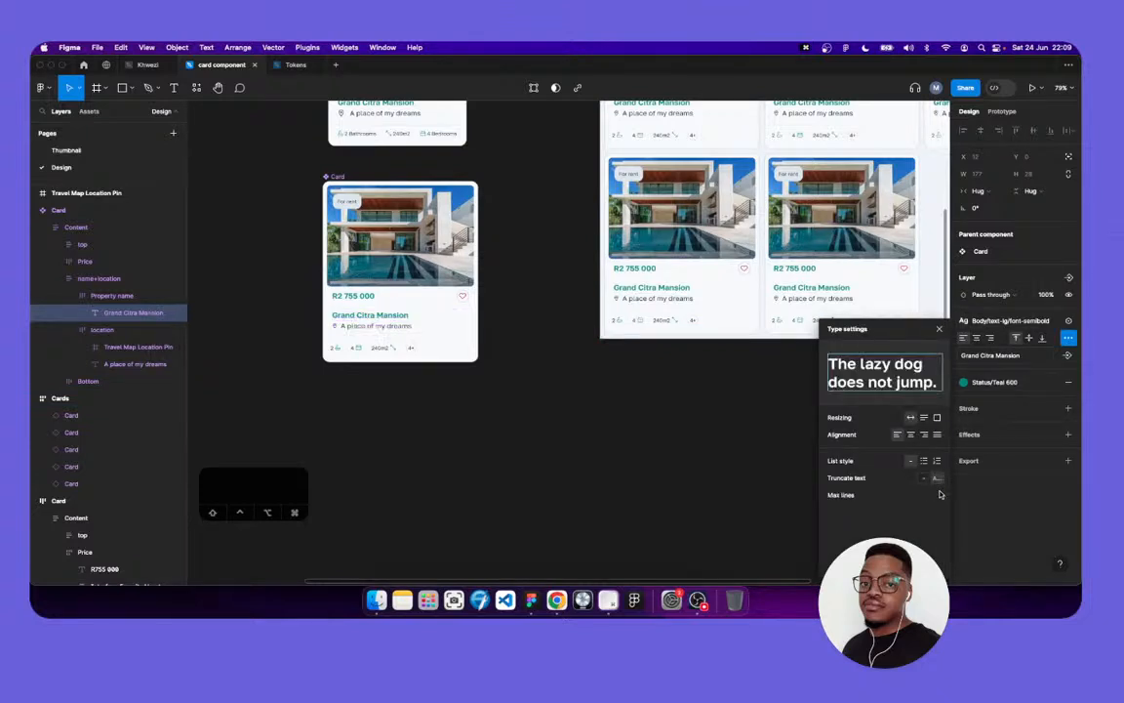
text(2)
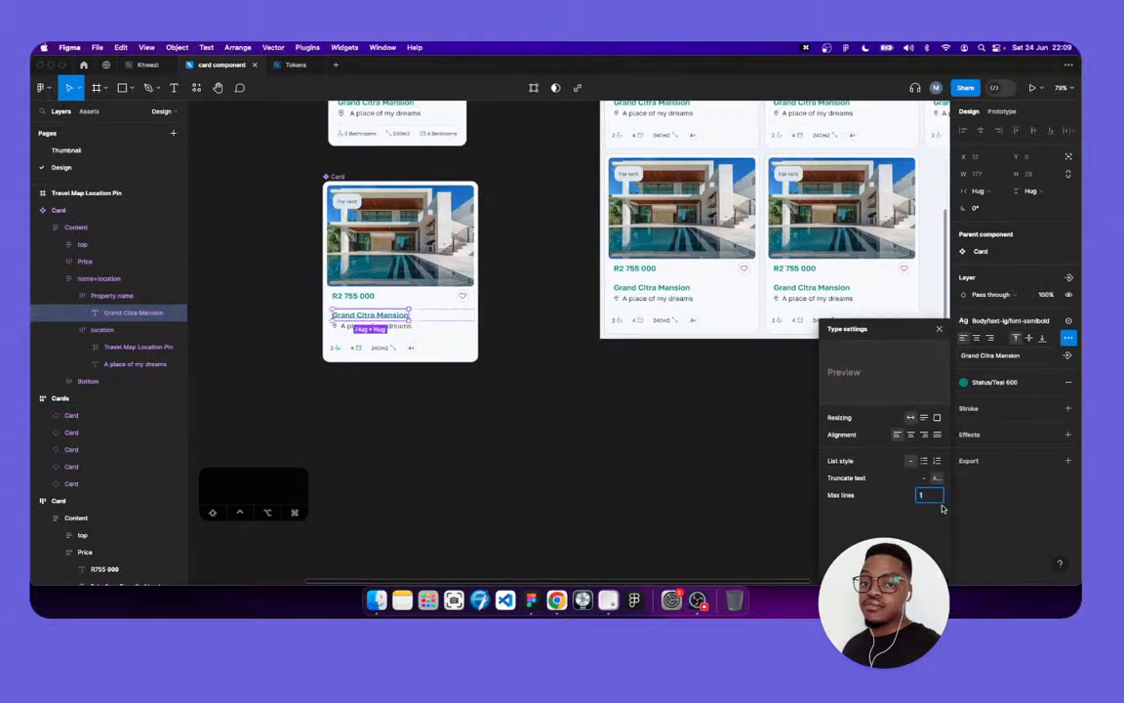
key(Return)
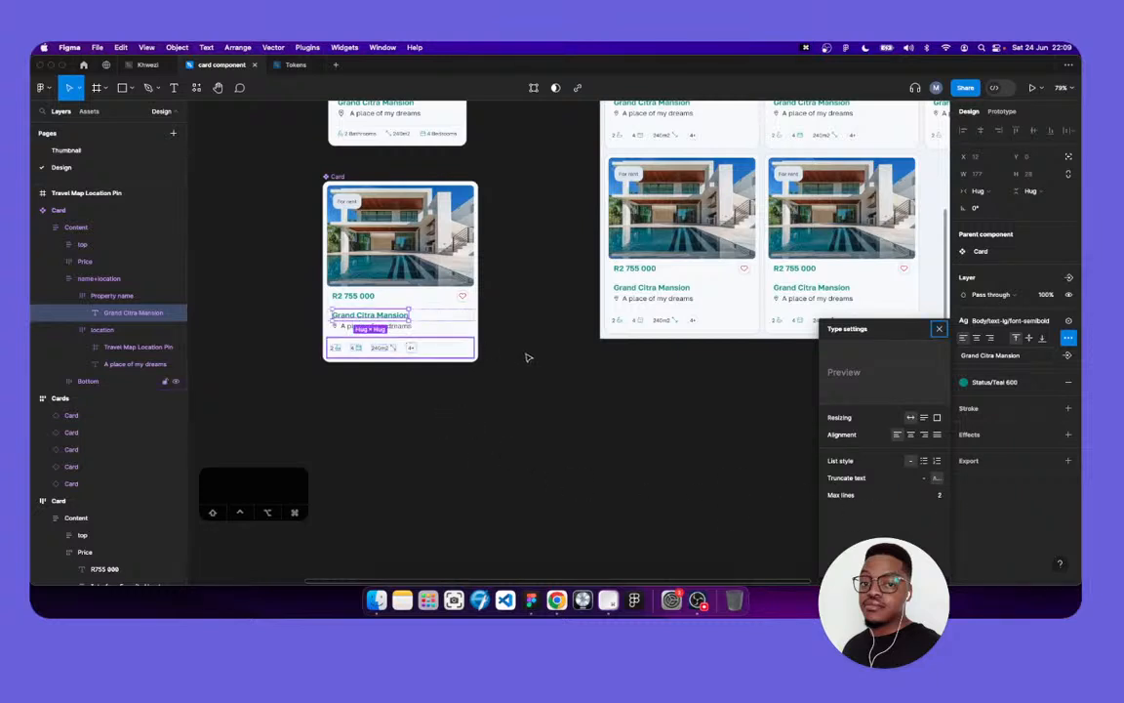
click(513, 290)
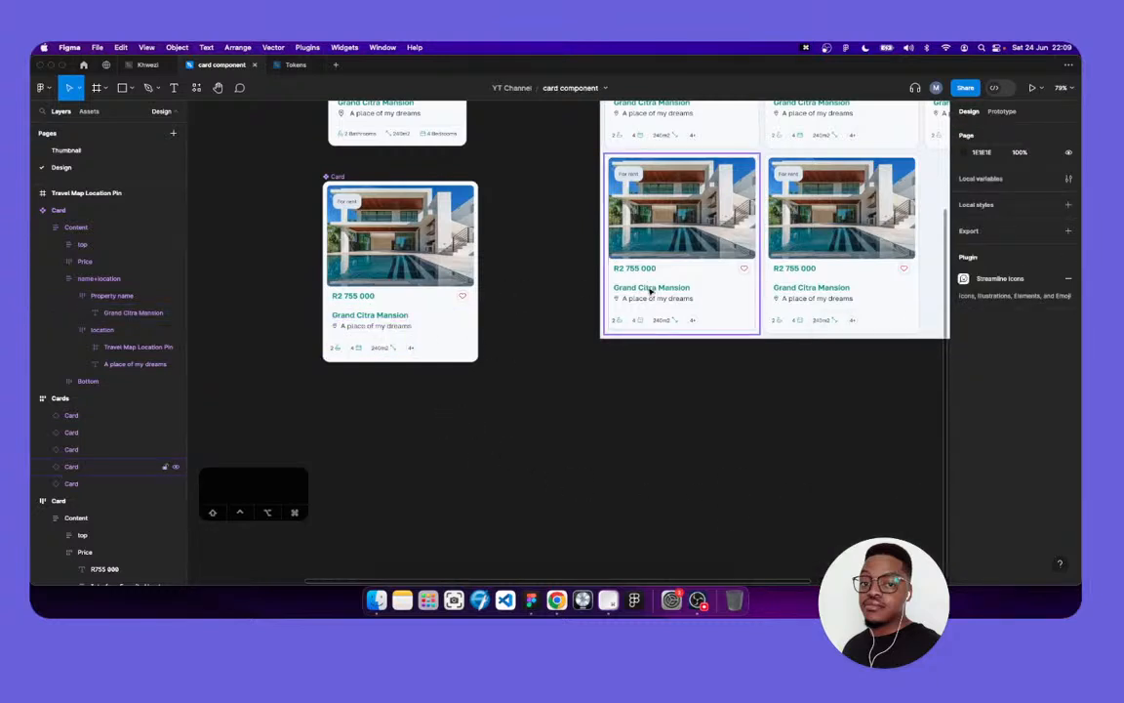
Append "A very very very long property" to the property name in the first card of the Cards frame's second row
double_click(651, 290)
double_click(651, 290)
double_click(647, 287)
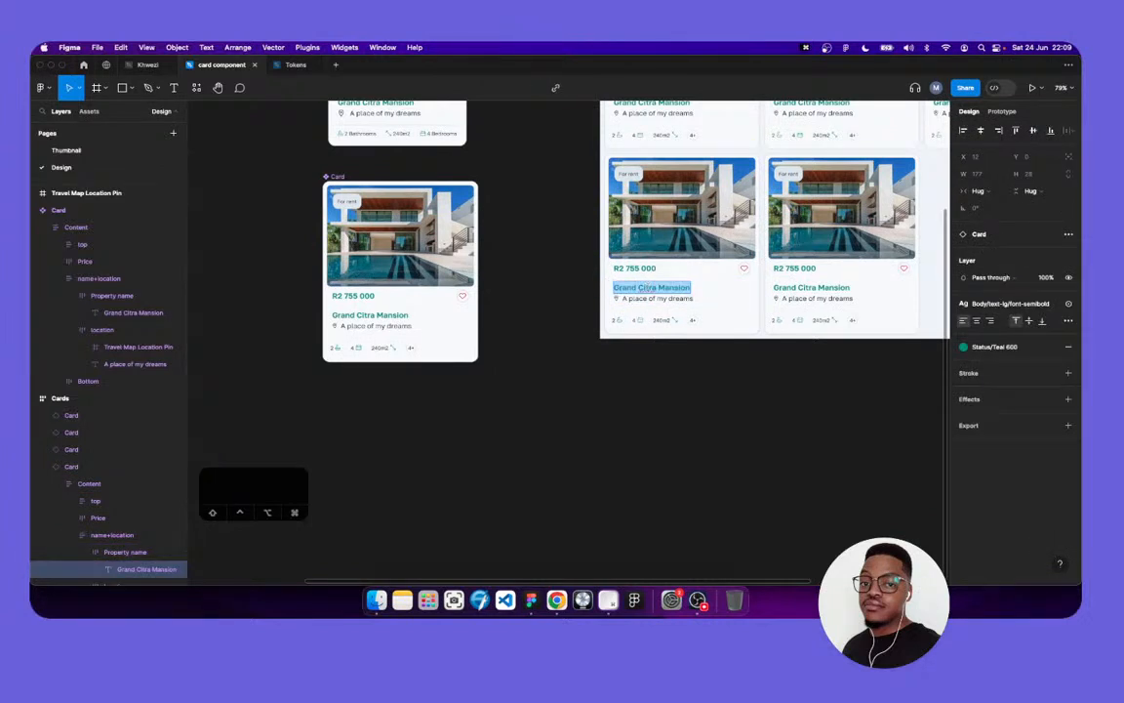
key(Escape)
text(A very very very a)
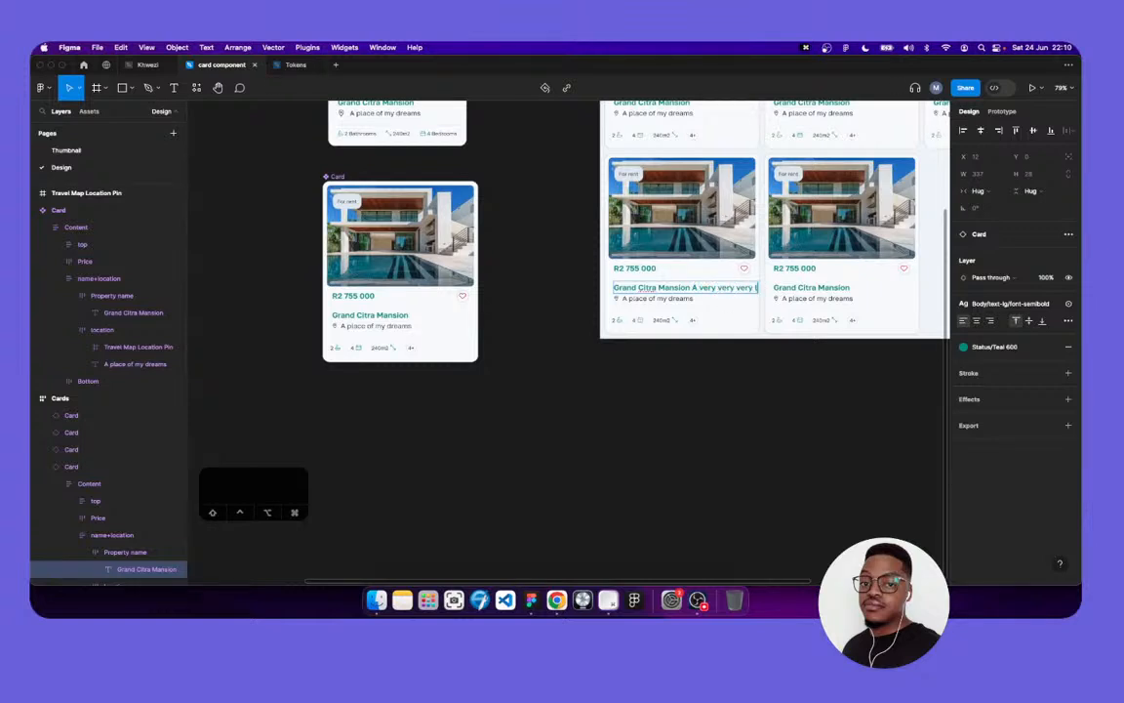
text(on)
text( property)
key(Escape)
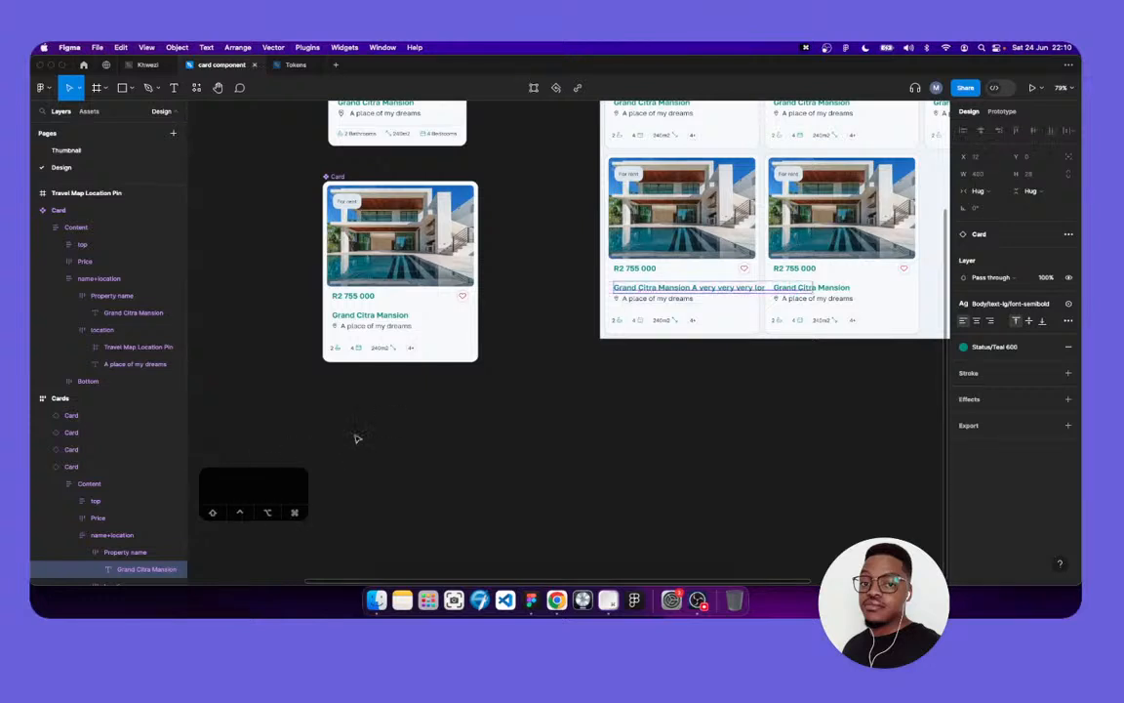
Set the main Card component's "Grand Citra Mansion" text to fill its container's width
click(385, 316)
double_click(386, 316)
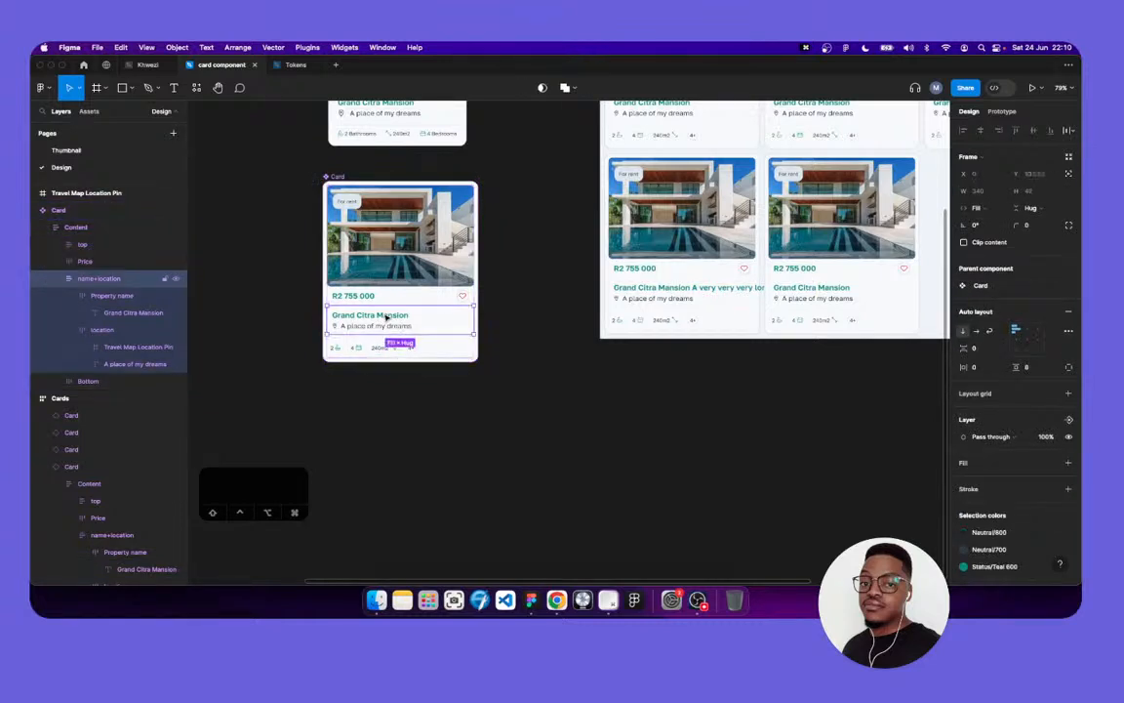
double_click(386, 316)
double_click(385, 317)
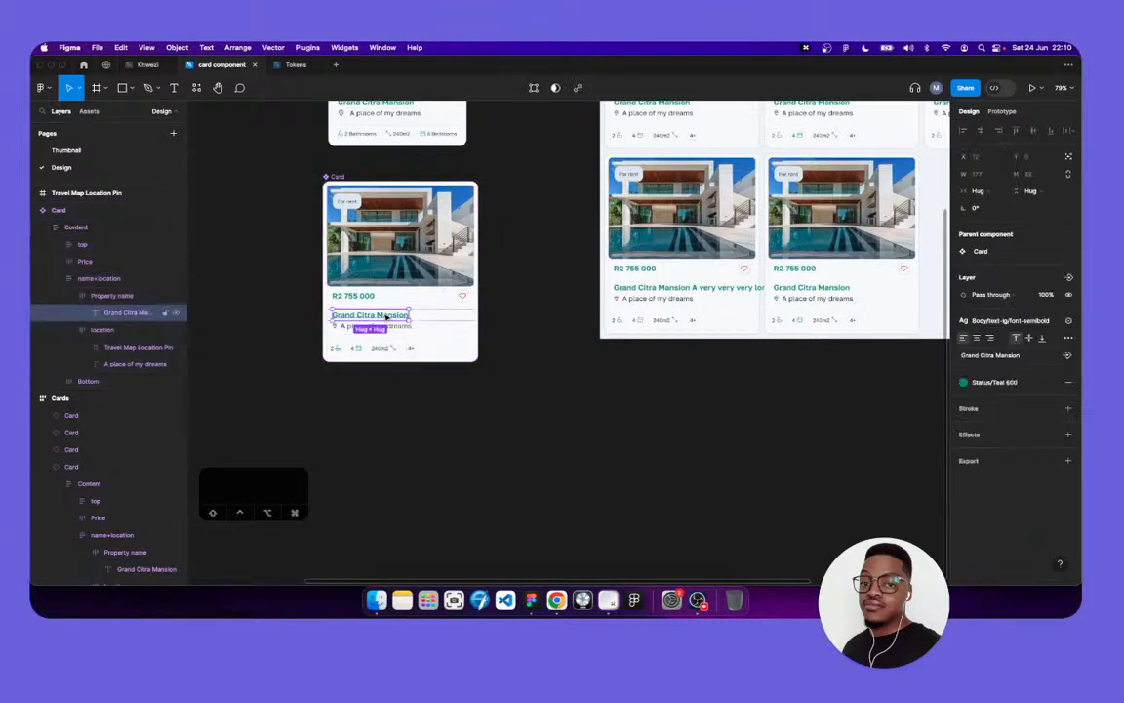
click(978, 190)
click(995, 202)
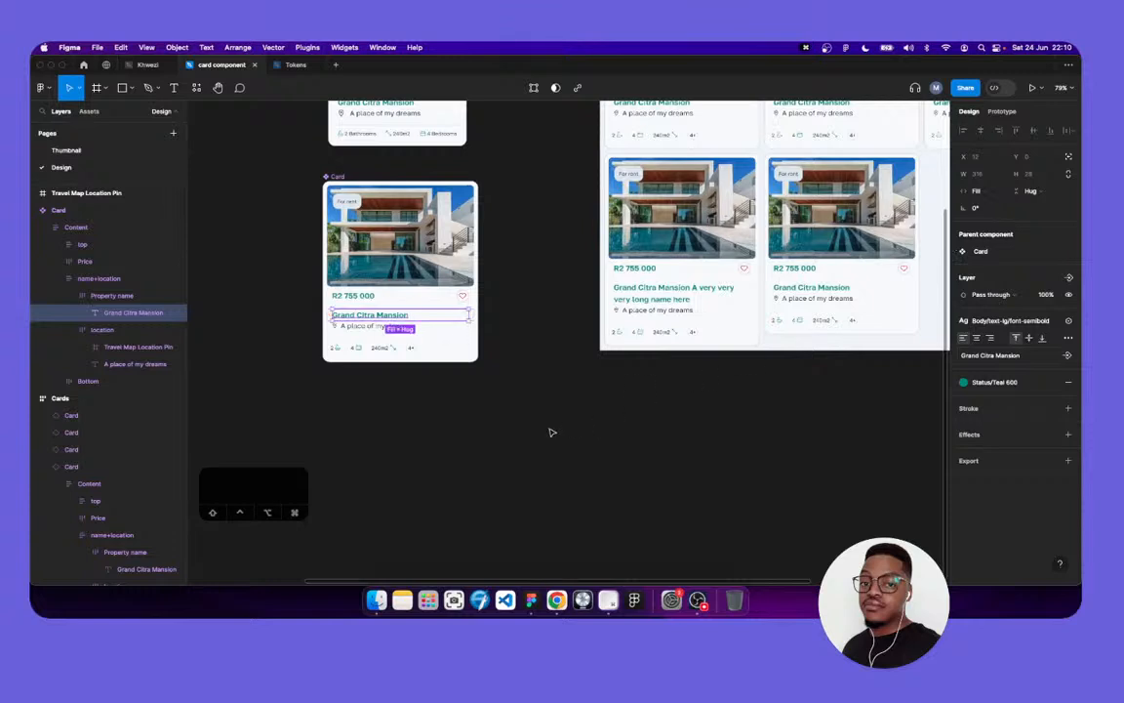
Append "let see who thi like this" to the property name in the first card of the Cards frame's second row
click(690, 306)
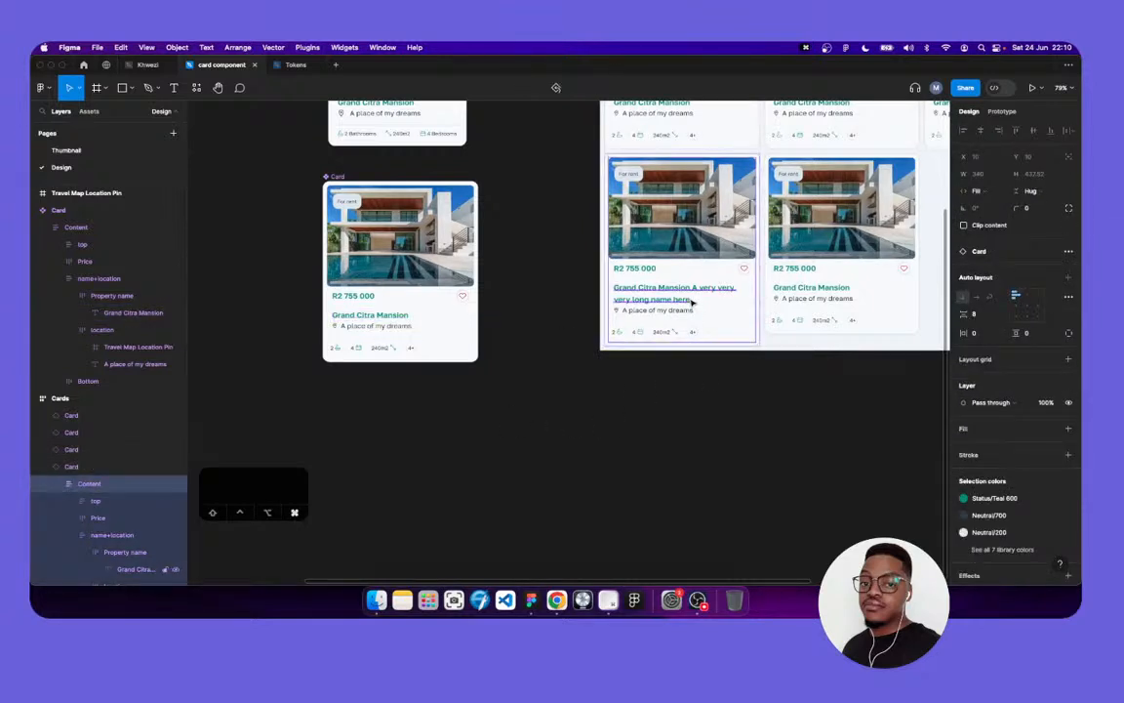
double_click(689, 302)
double_click(689, 303)
click(691, 298)
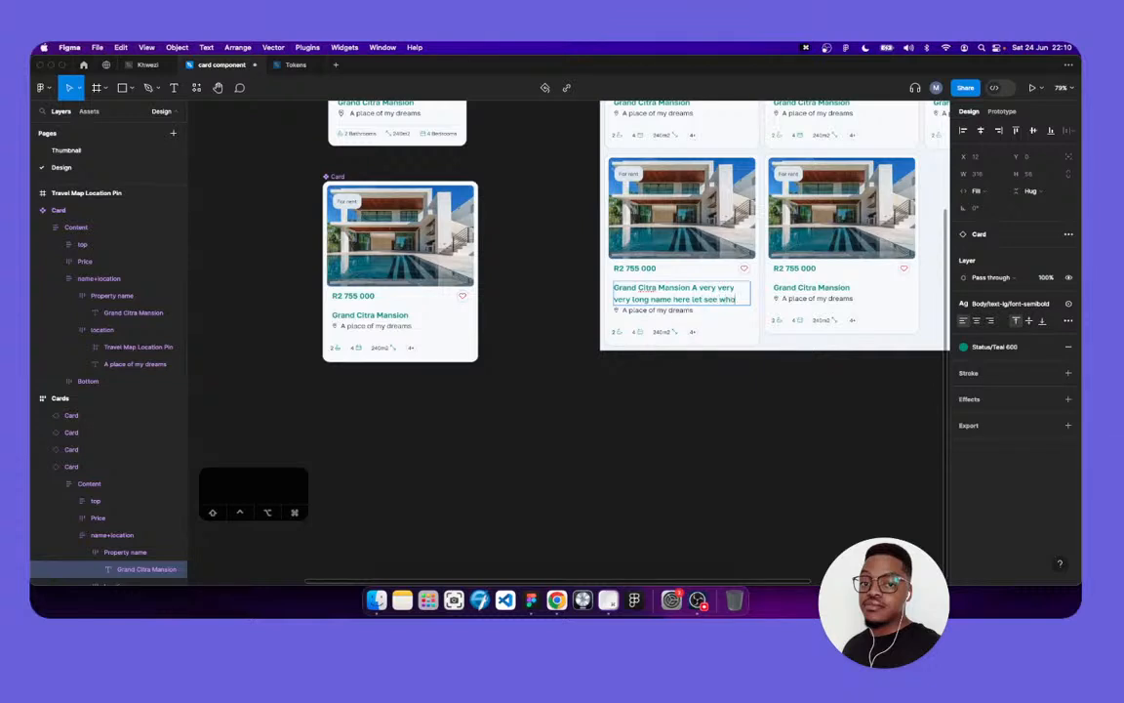
text(let see who thi like this)
key(Tab)
click(670, 413)
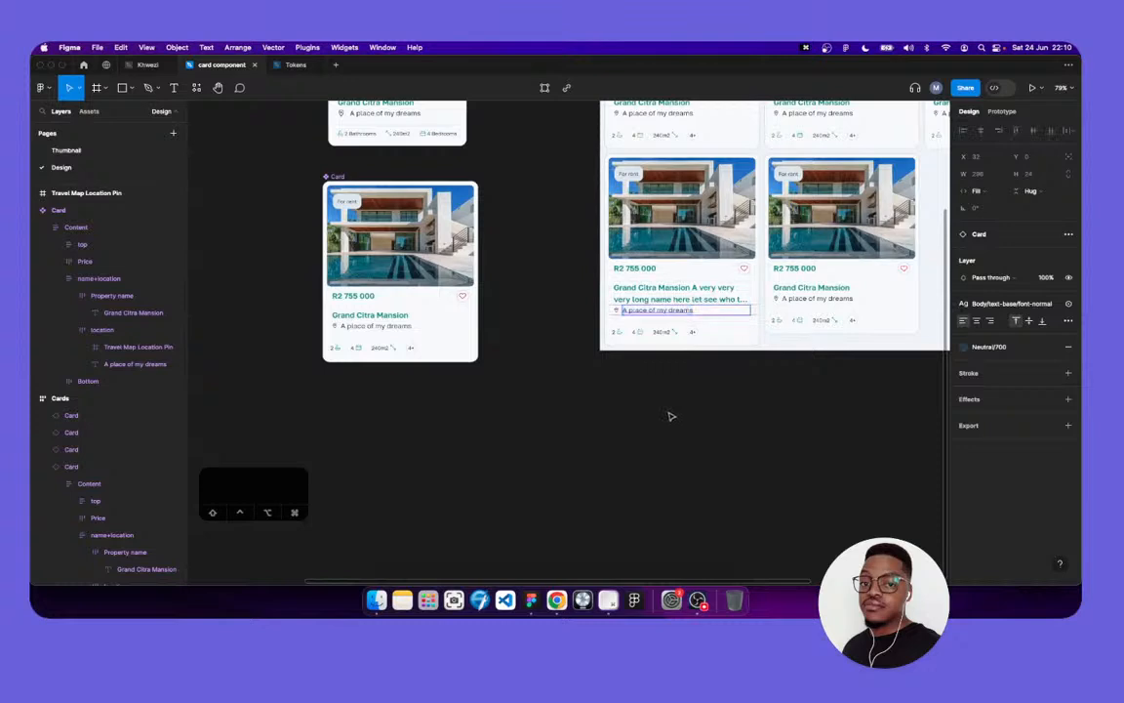
Extend the same card's location text with "what else can be added to this ver very very nice thing where I can collect some informations"
double_click(637, 310)
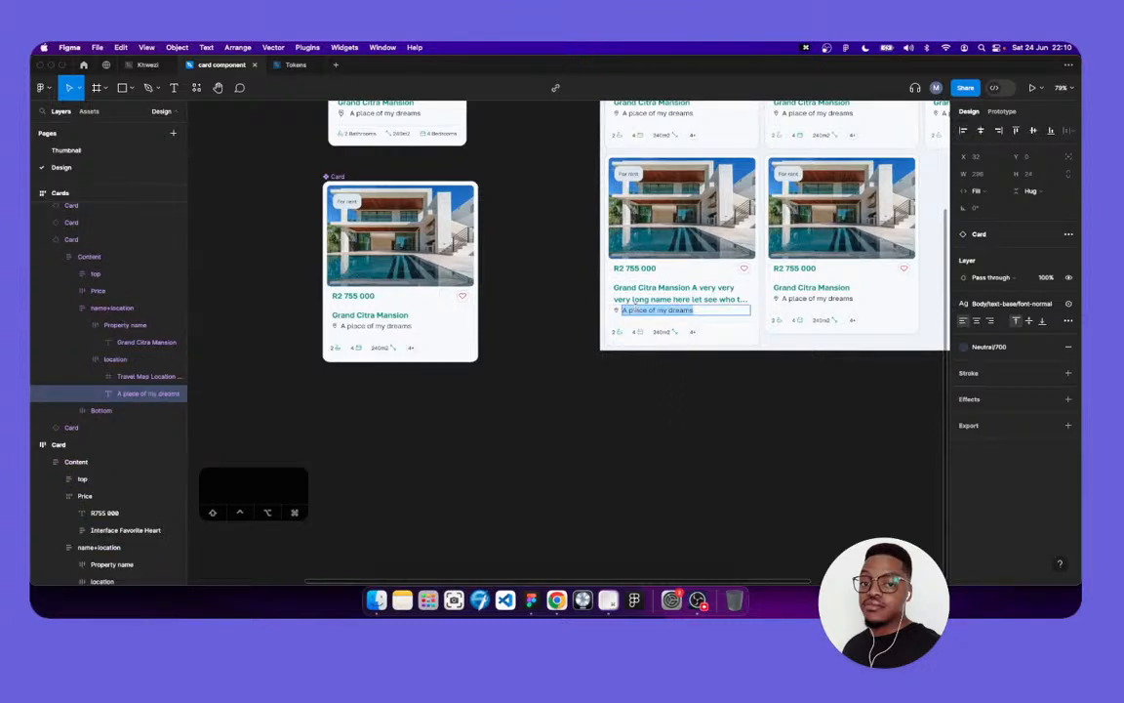
key(BackSpace)
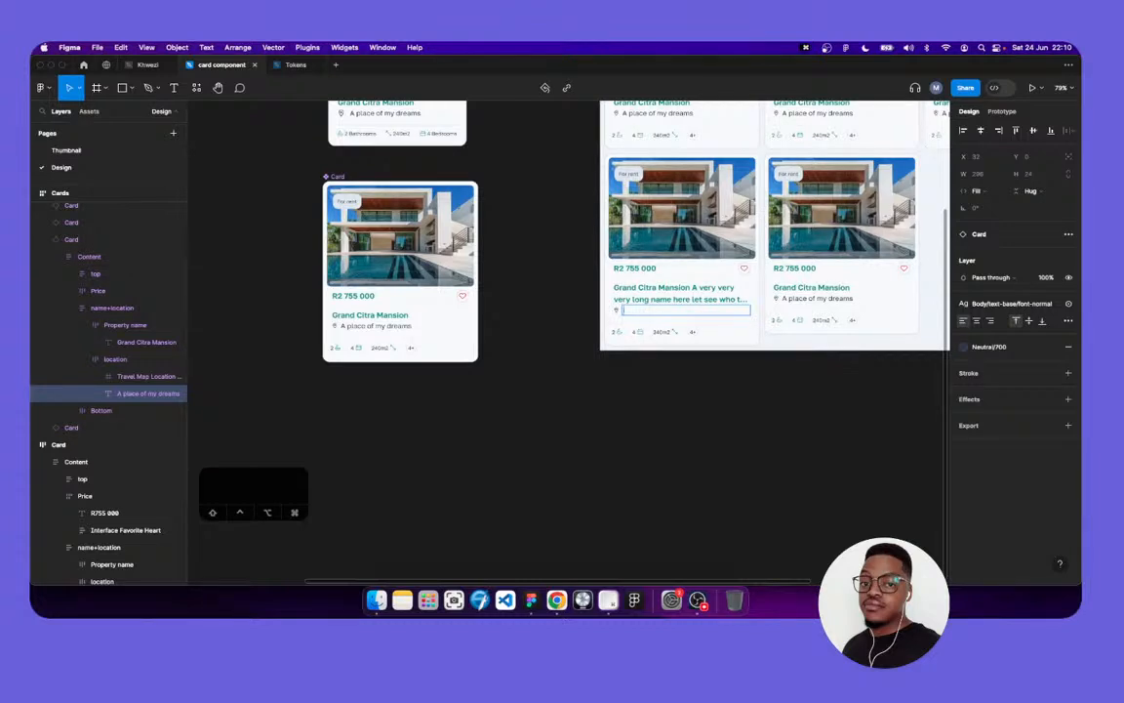
key(ctrl+z)
key(Right)
text(what else can be ad)
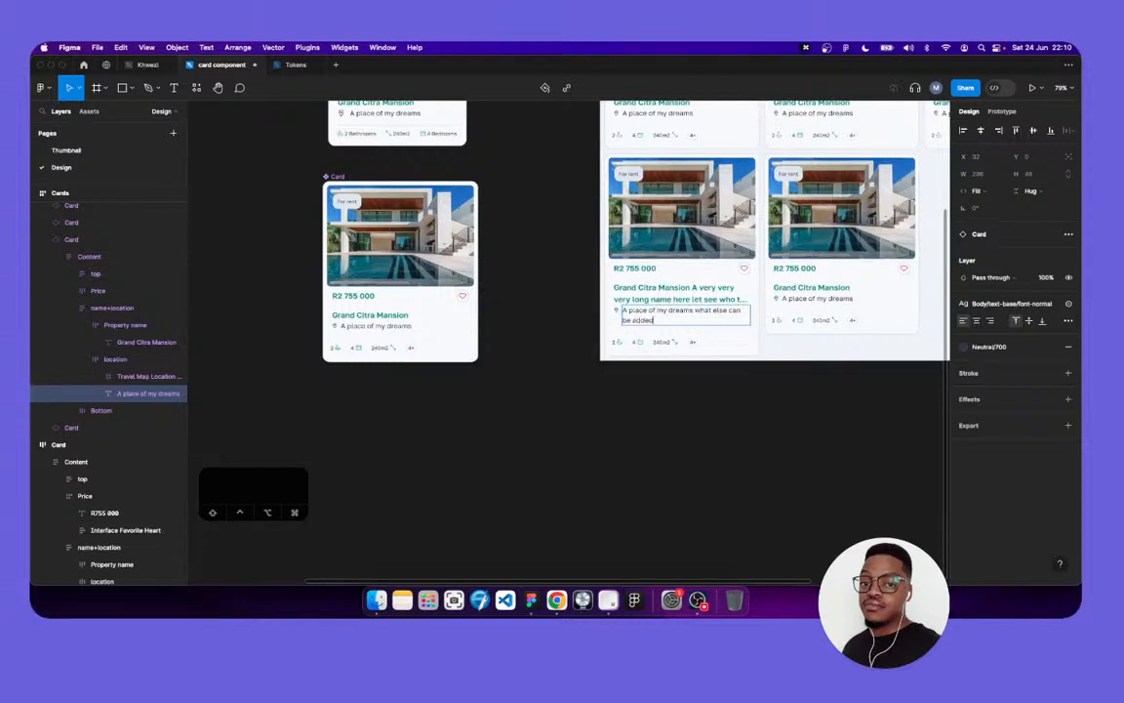
text(ded to this ver very very nice th)
text(ing aw)
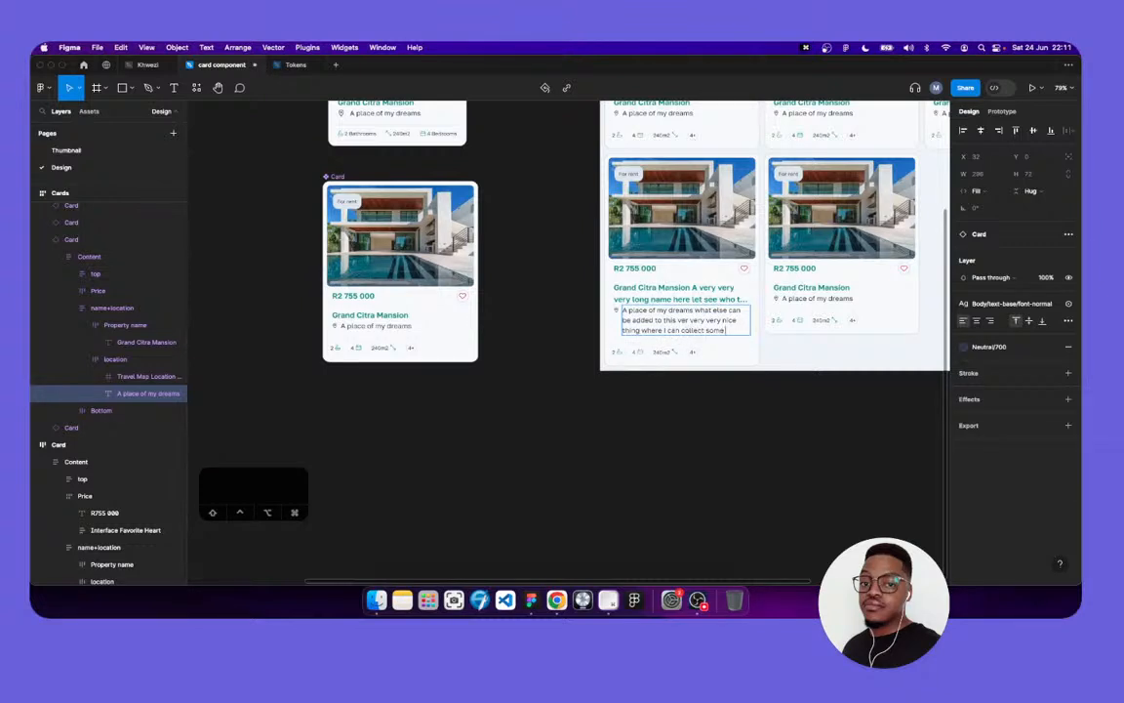
text(ormations ad)
key(Escape)
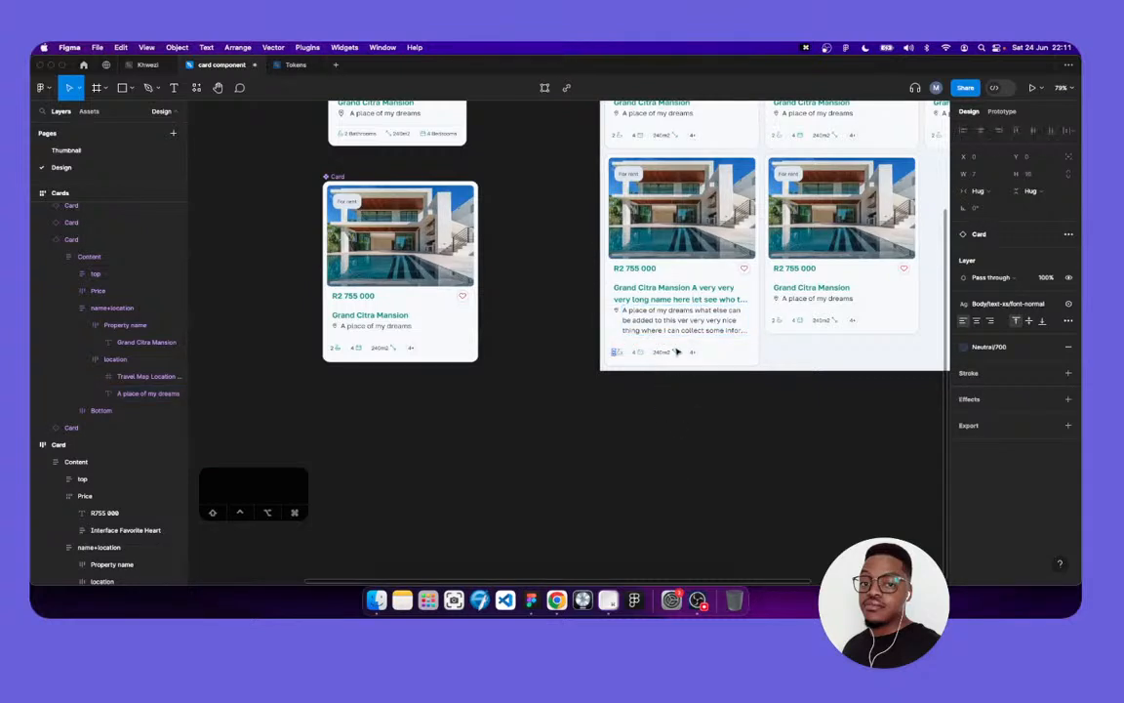
Set the maximum lines of the main Card component's "Grand Citra Mansion" text to 1
click(711, 303)
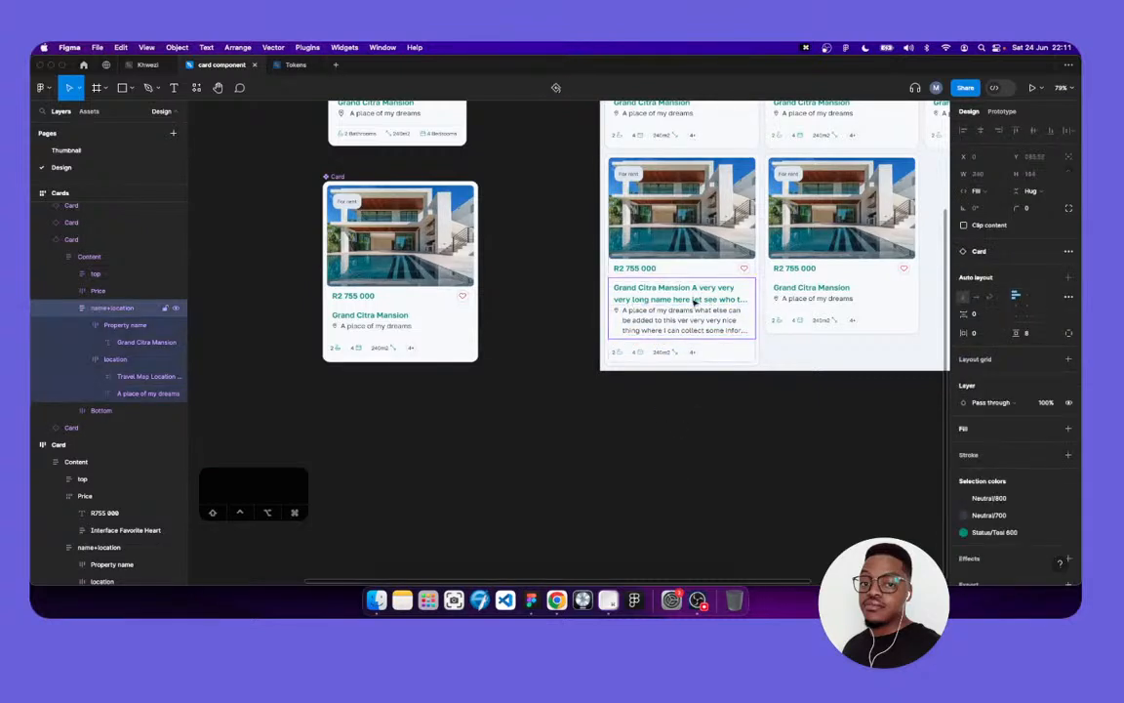
key(Return)
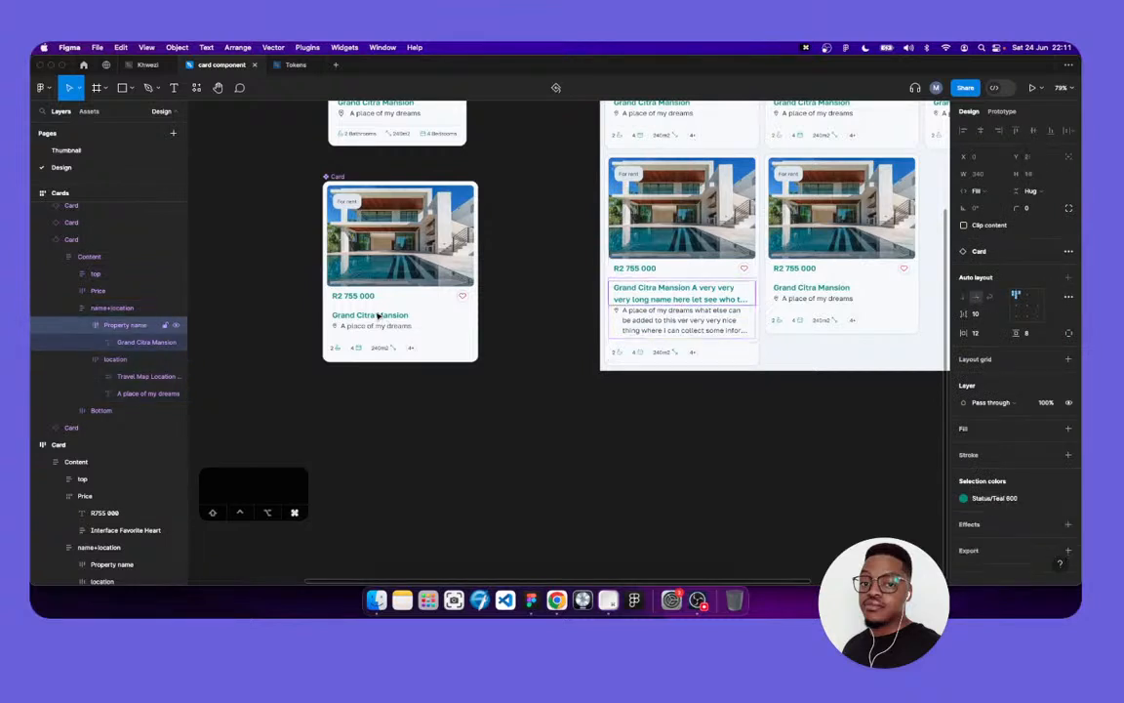
key(Return)
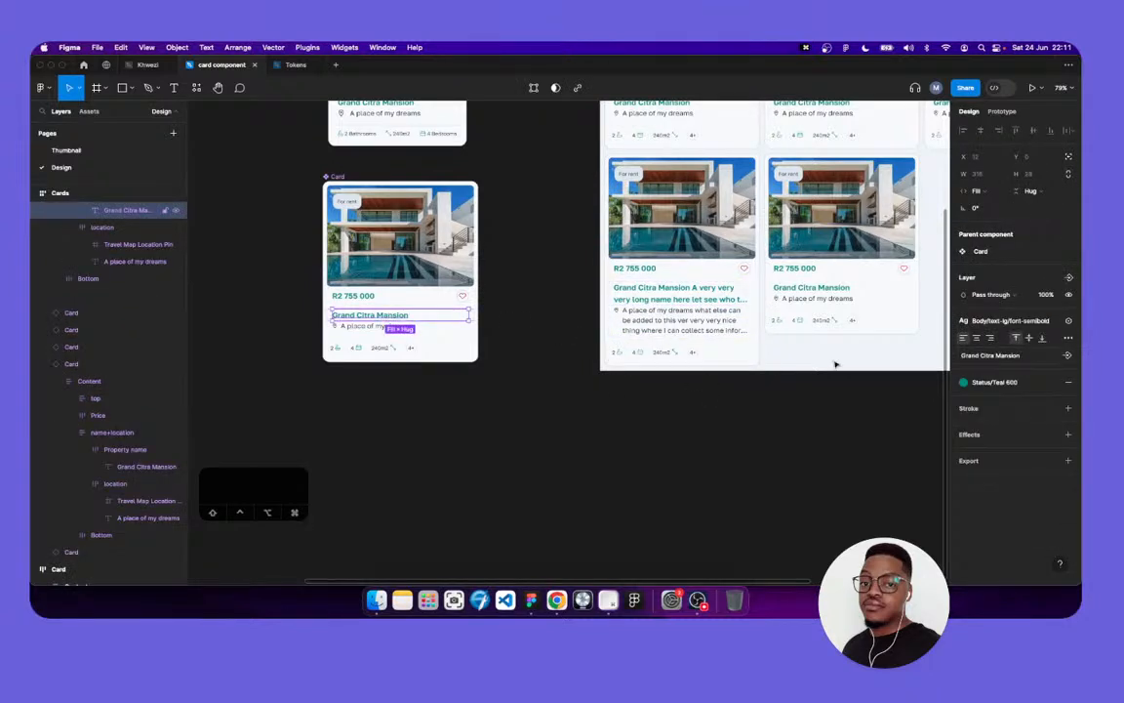
click(1068, 338)
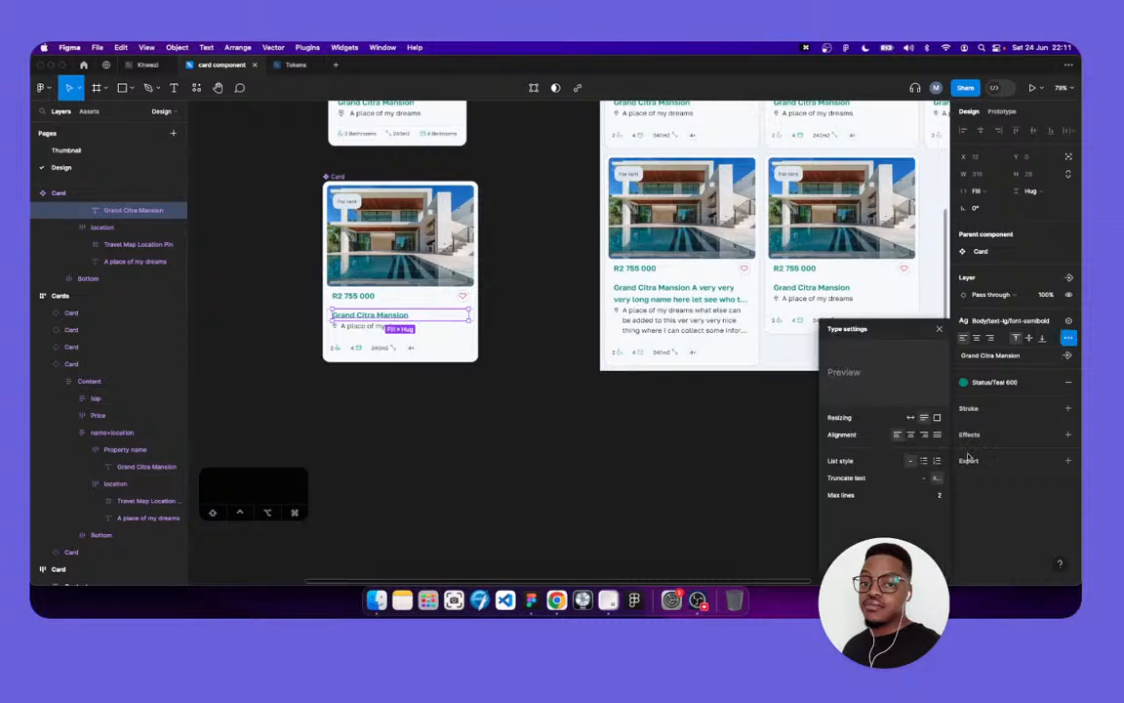
click(929, 495)
text(2)
key(BackSpace)
text(1)
key(Return)
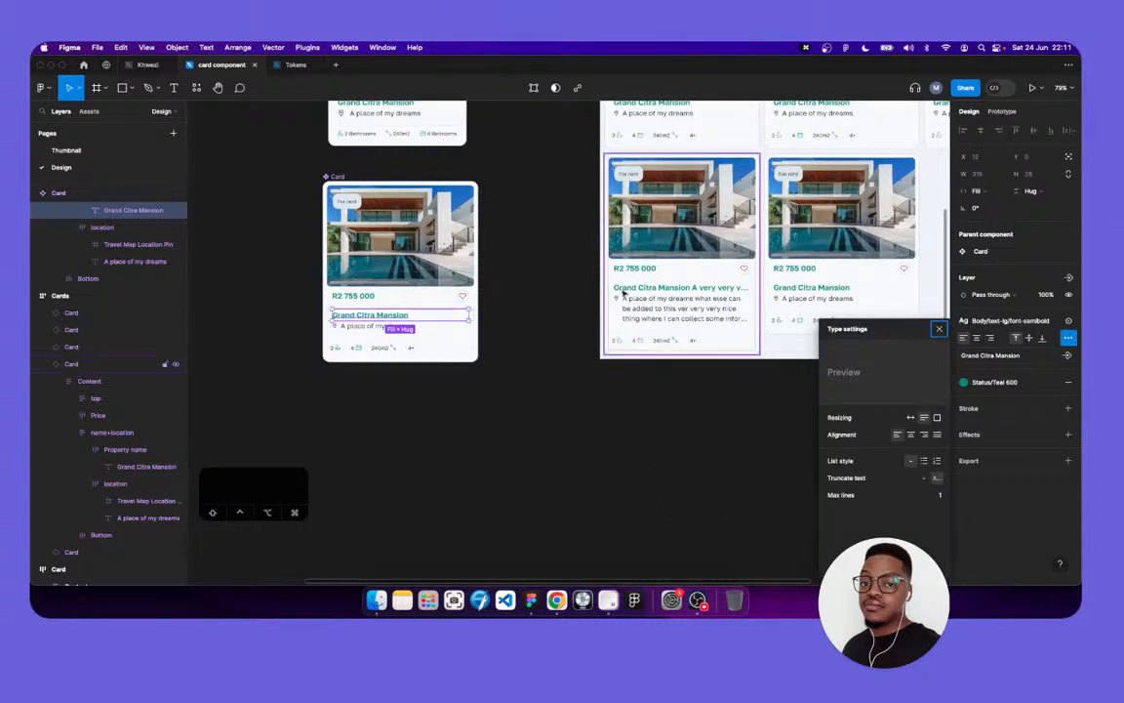
Set the maximum lines of the main Card component's "A place of my dreams" text to 2
click(697, 304)
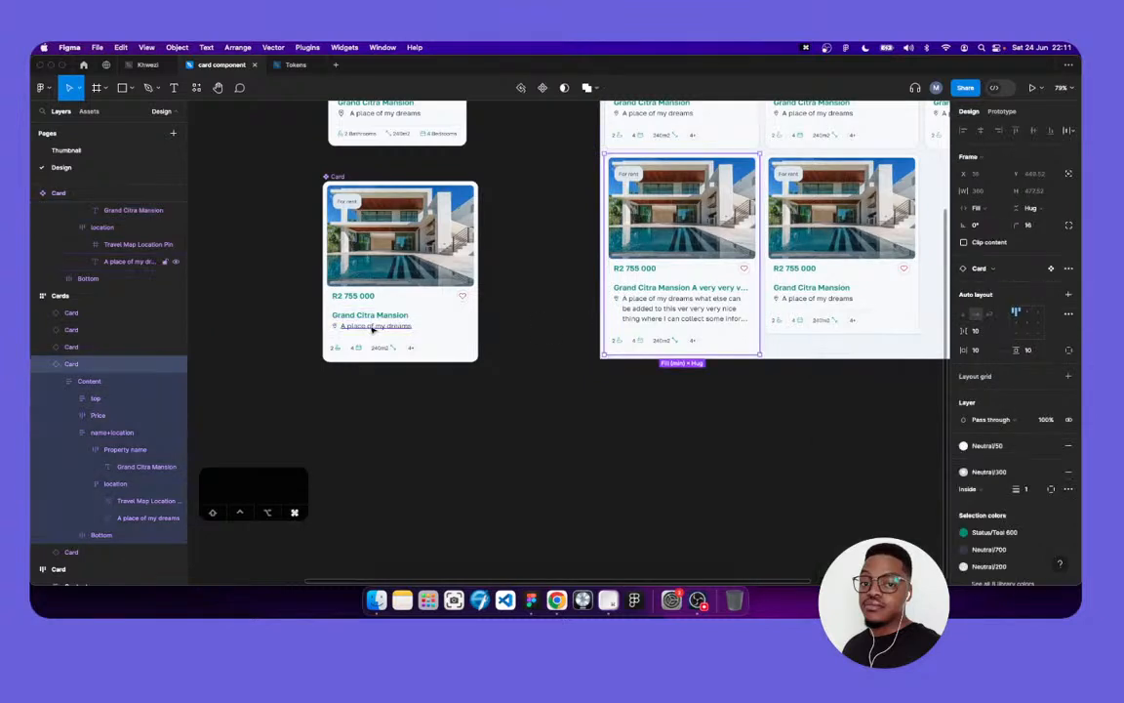
click(372, 330)
click(1069, 338)
click(937, 497)
text(2)
key(Return)
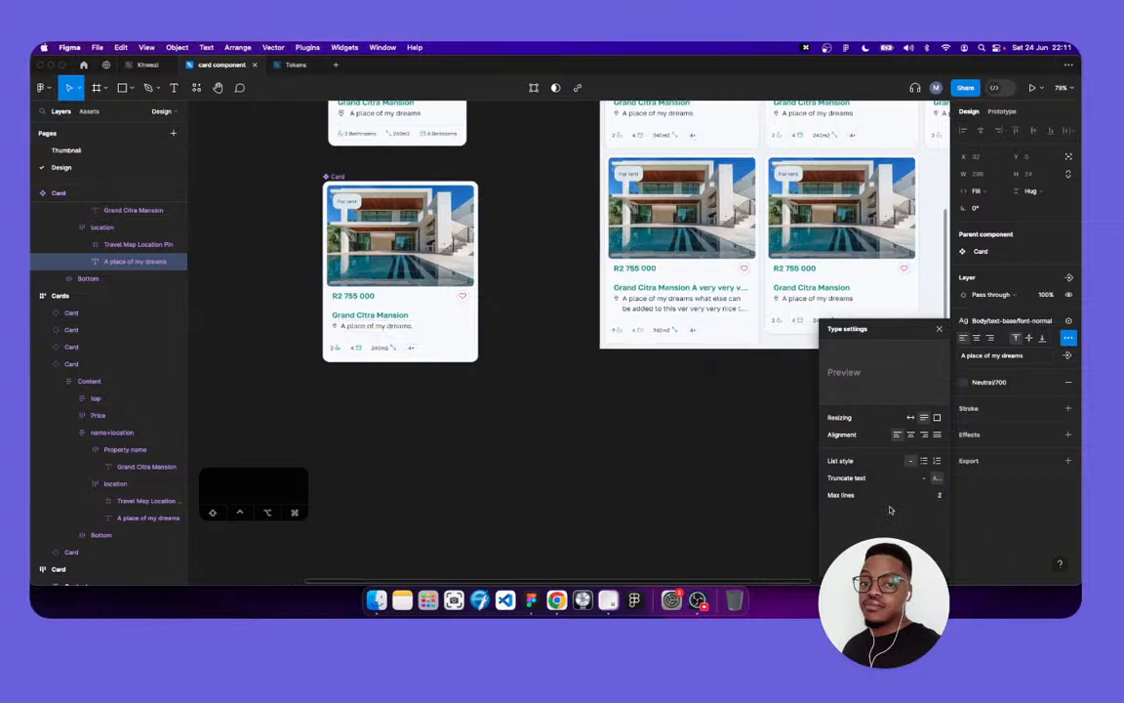
click(554, 285)
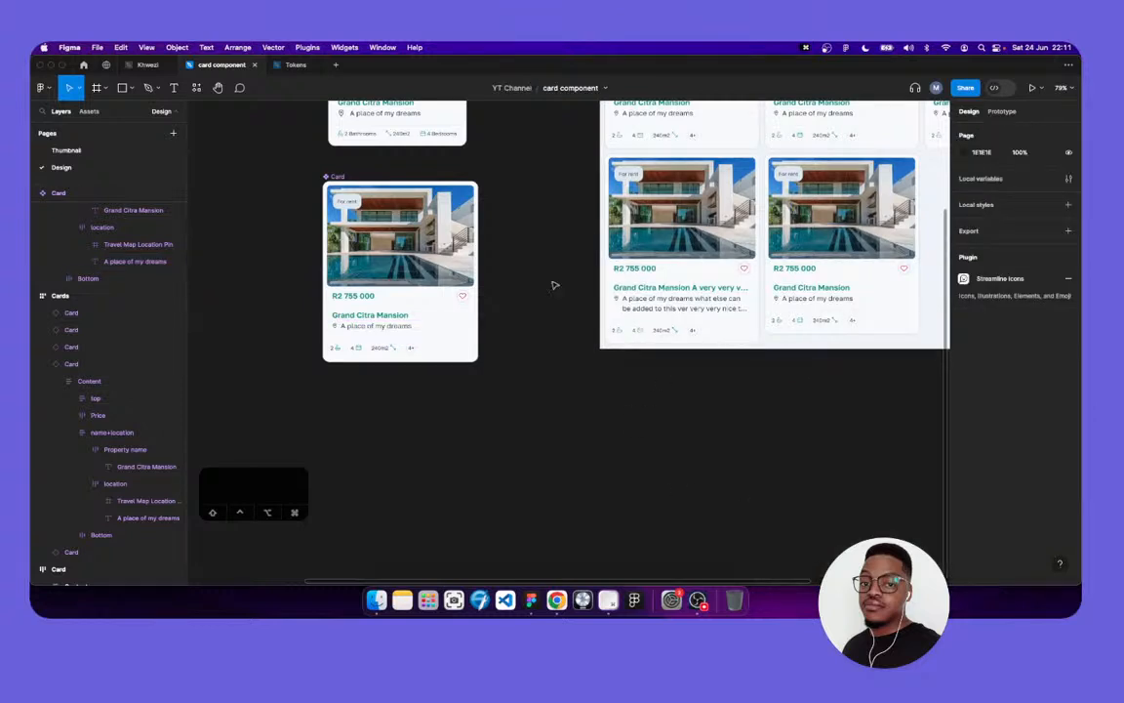
Set the vertical gap between items in the main Card's name+location frame, trying 8 before settling on 12
click(370, 326)
double_click(370, 326)
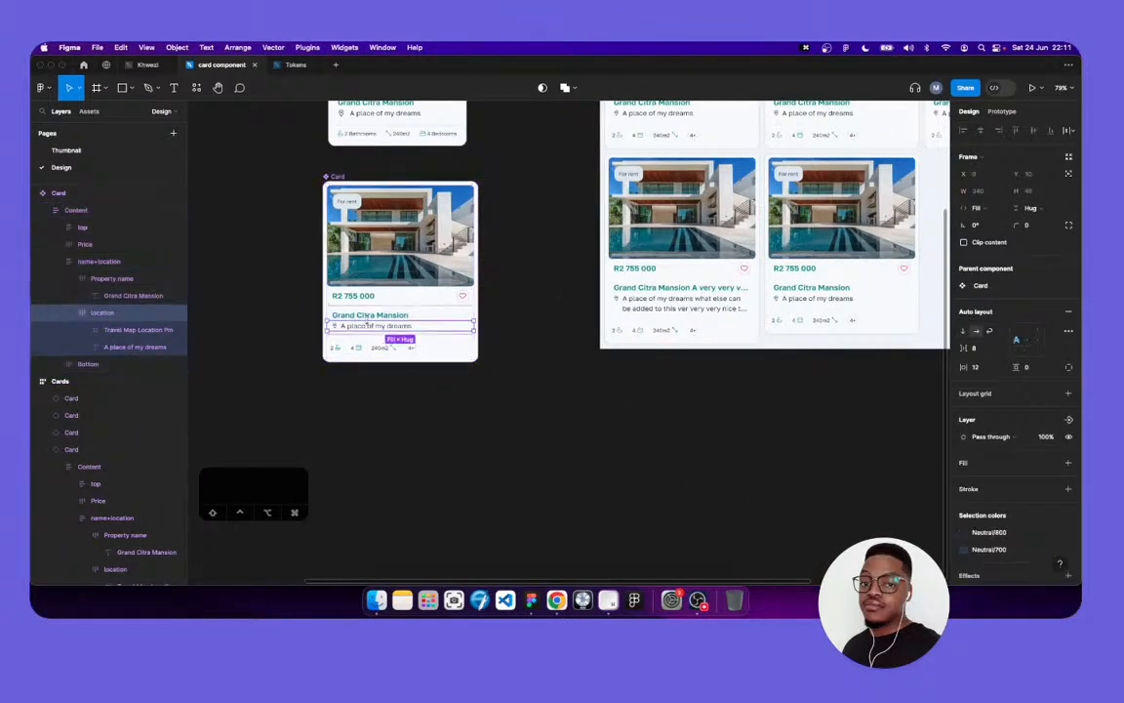
key(shift+Return)
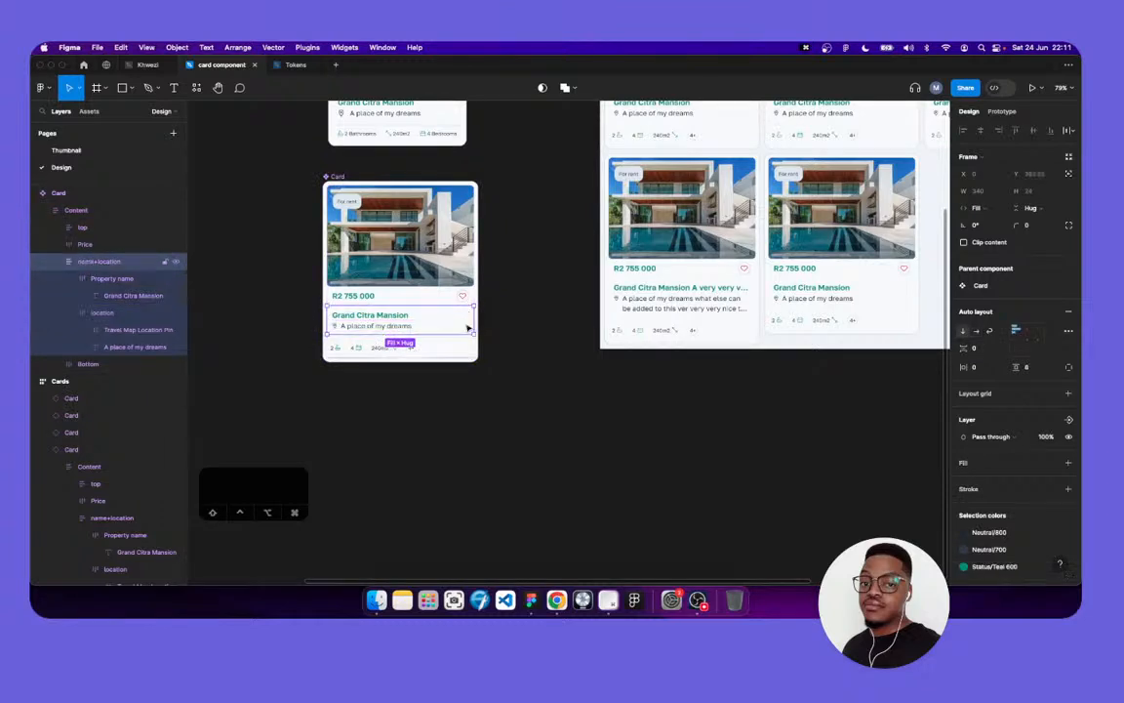
click(984, 352)
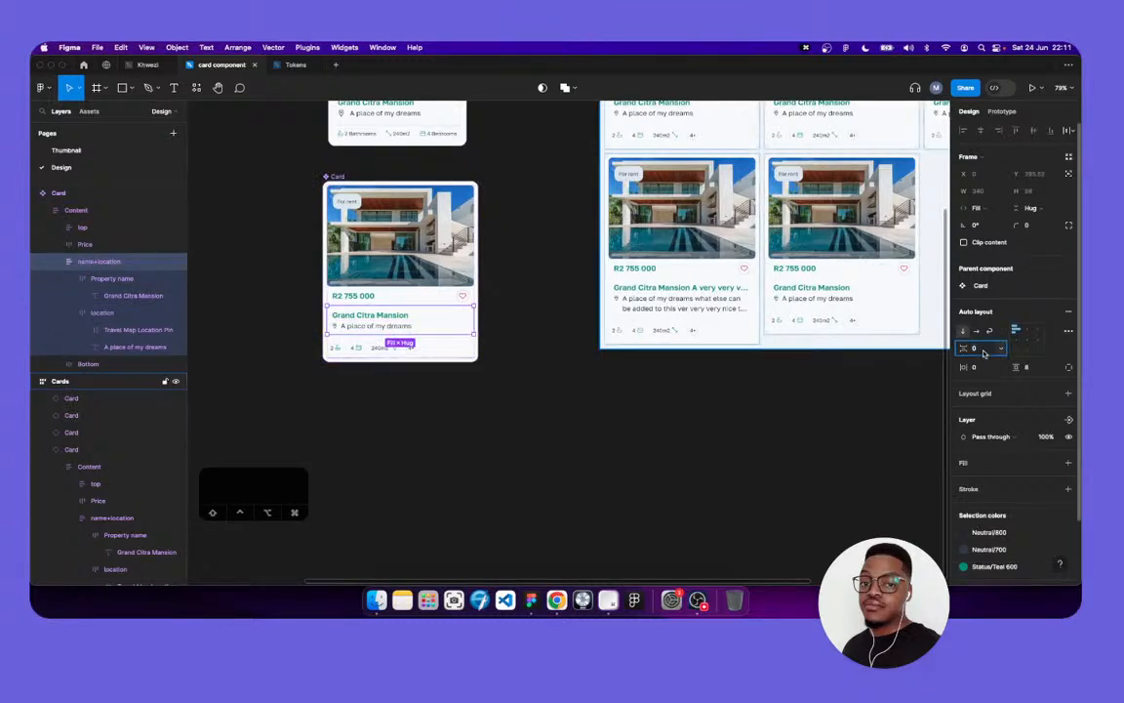
text(8)
key(Tab)
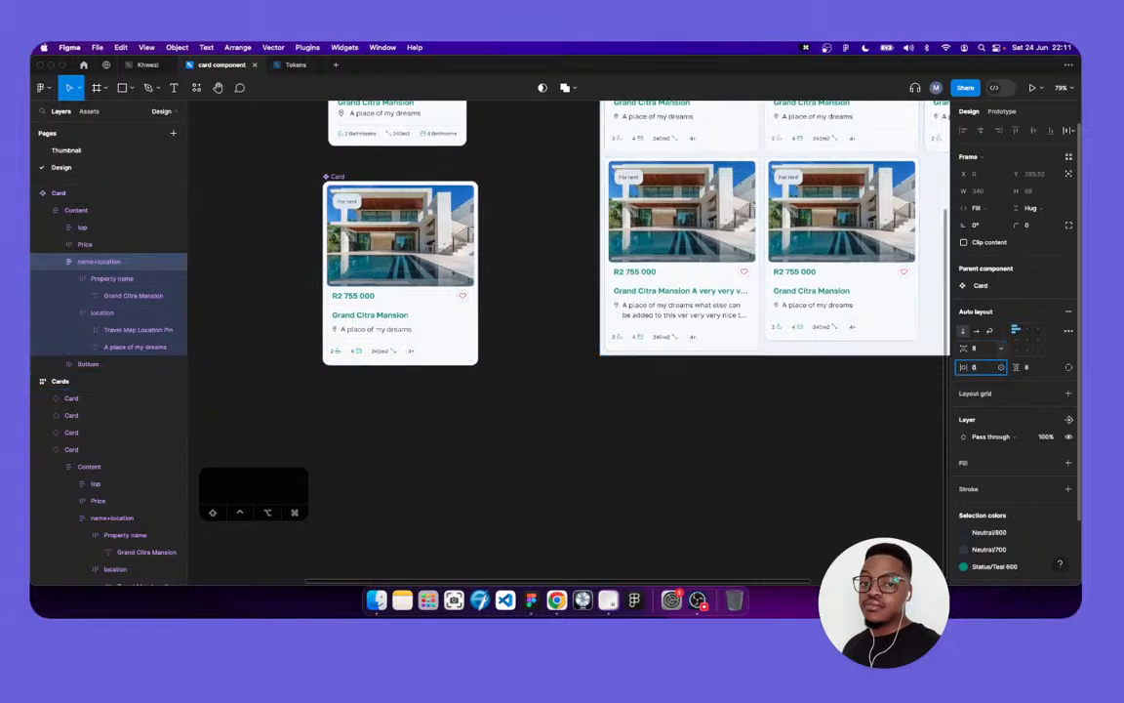
click(981, 350)
text(12)
key(Tab)
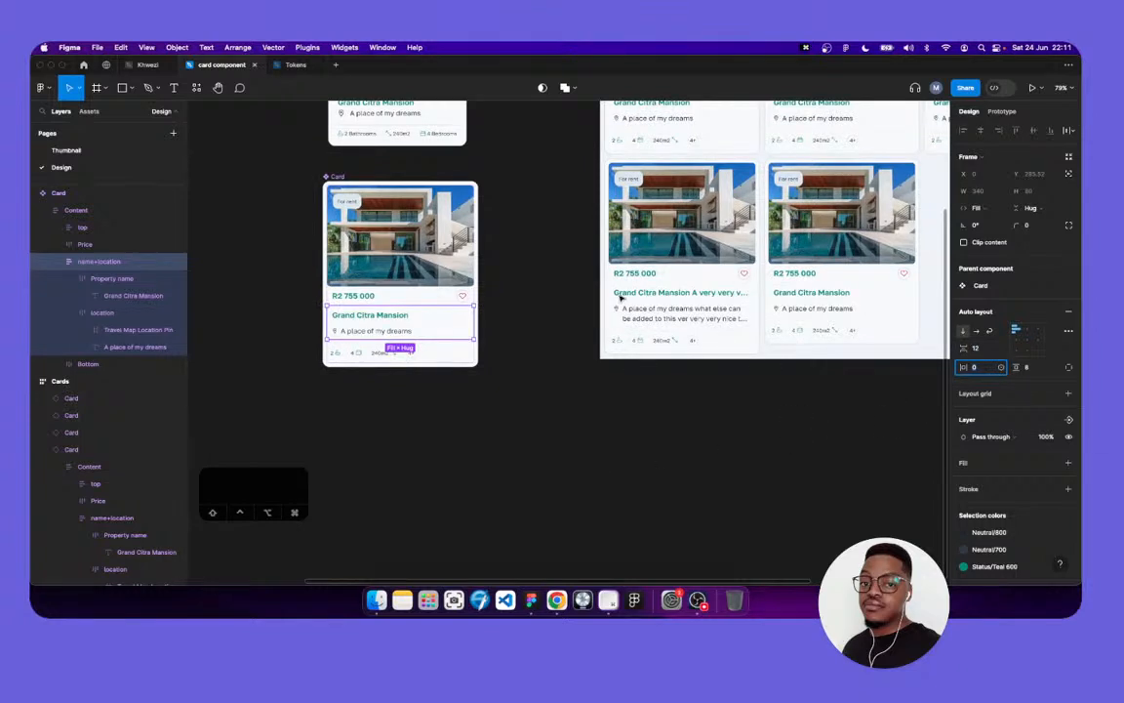
key(Escape)
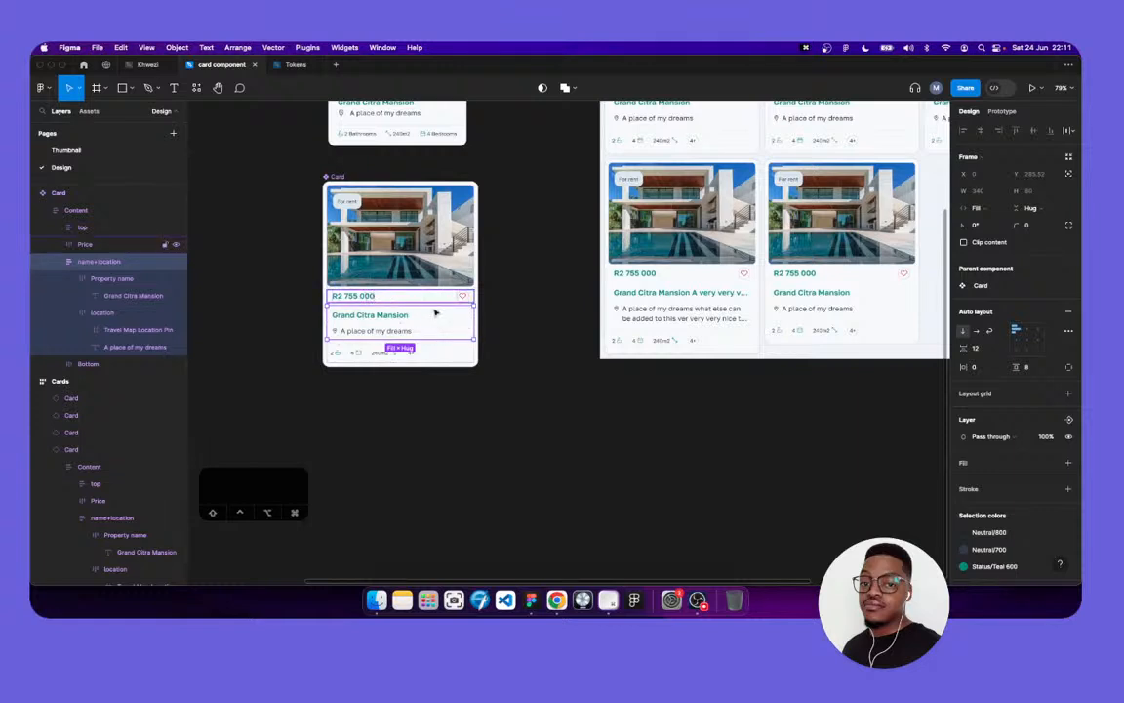
Set the horizontal gap between items in the main Card's Bottom frame to Auto
scroll(505, 344, up, 2)
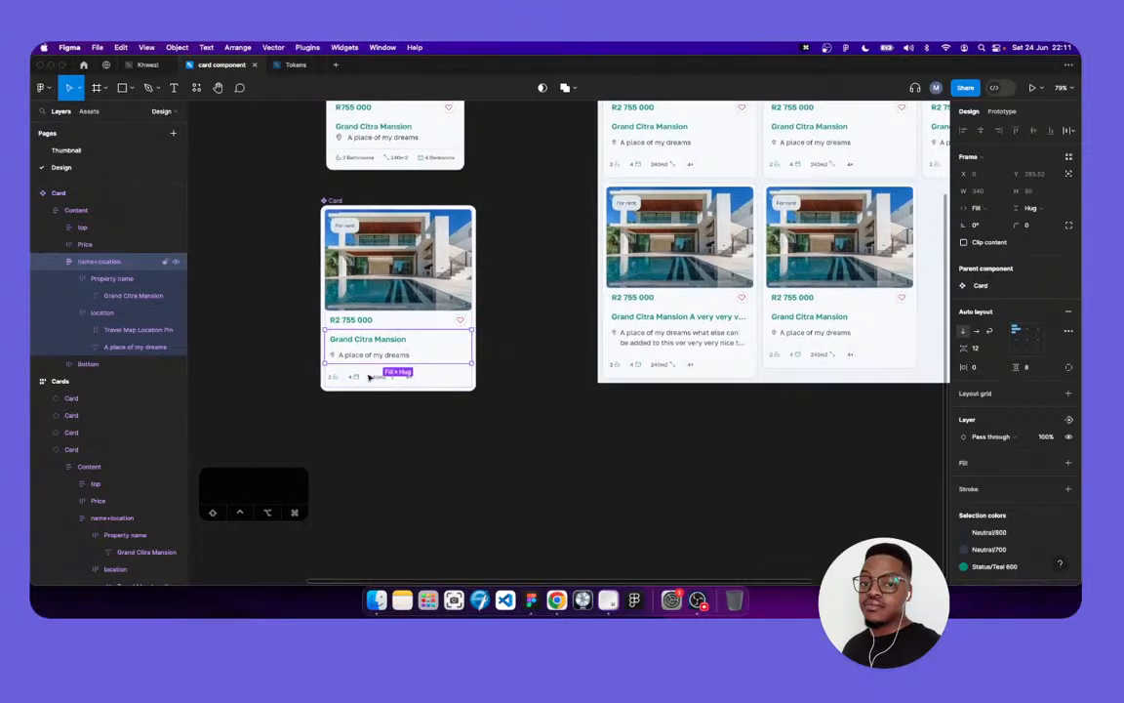
click(368, 377)
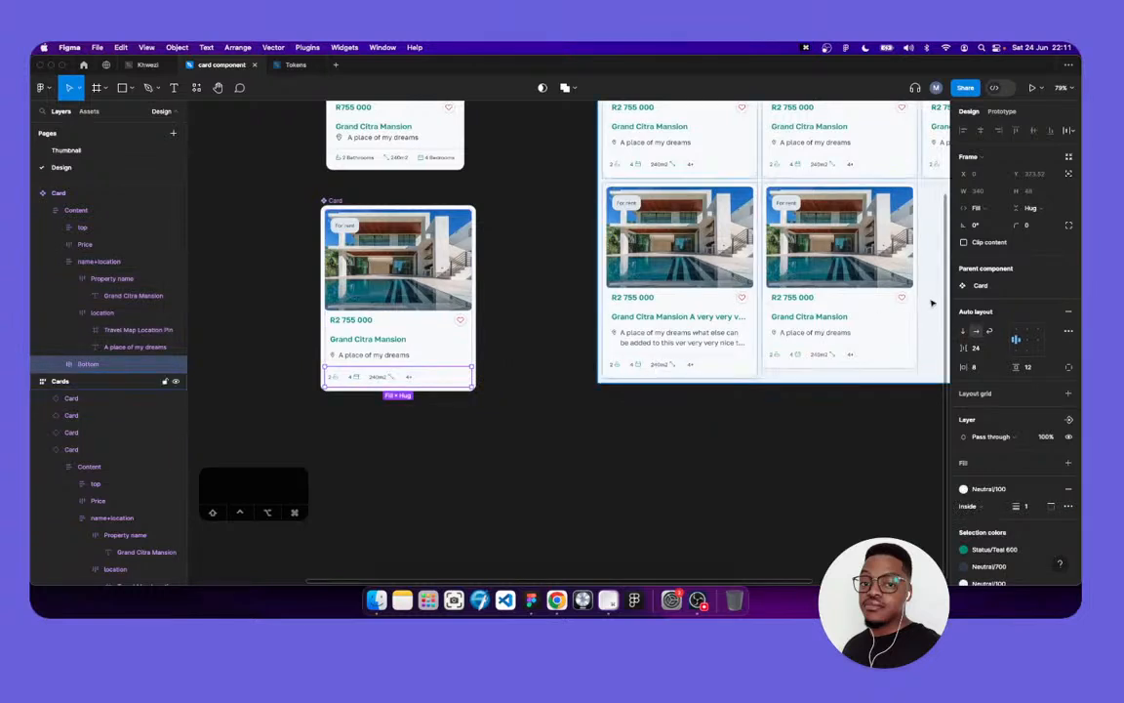
click(987, 348)
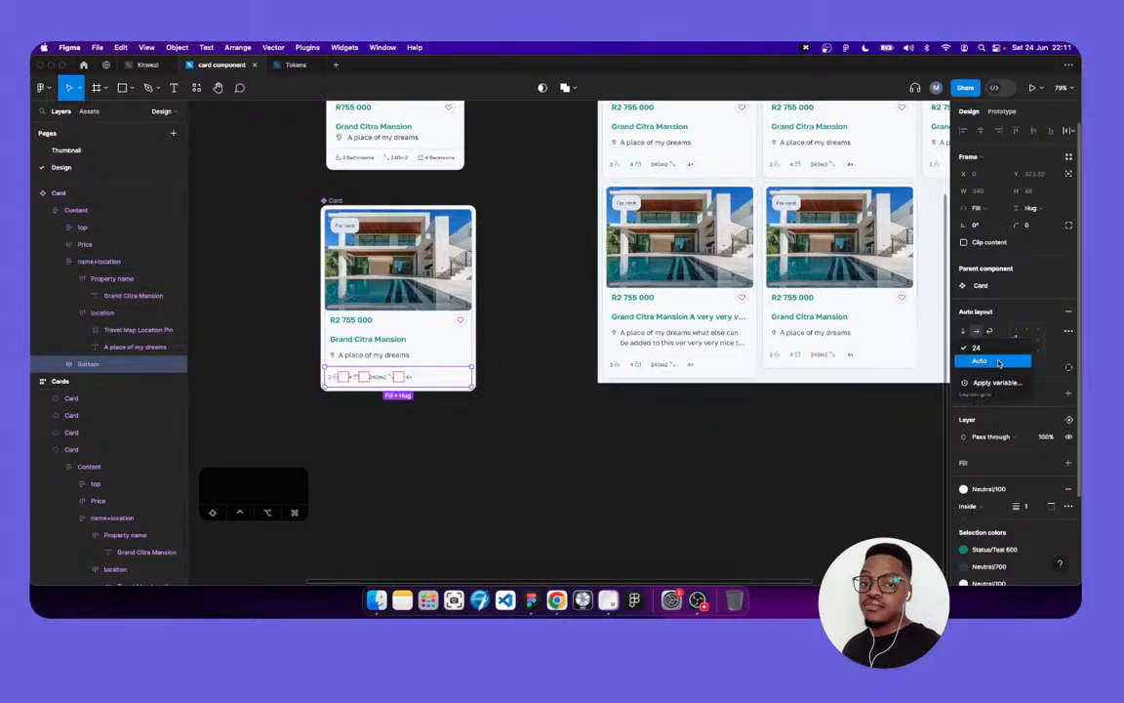
click(995, 361)
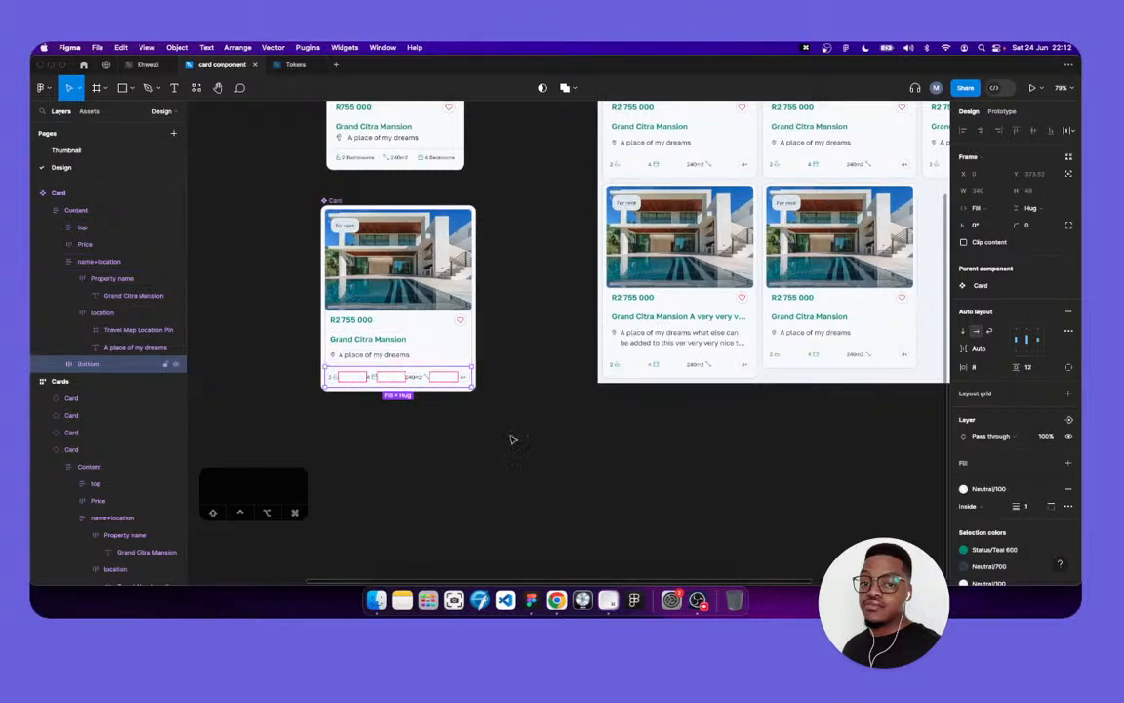
Examine the spacing and text truncation of the card instances in the Cards frame, and select the main Card component
scroll(527, 441, down, 2)
scroll(535, 447, right, 6)
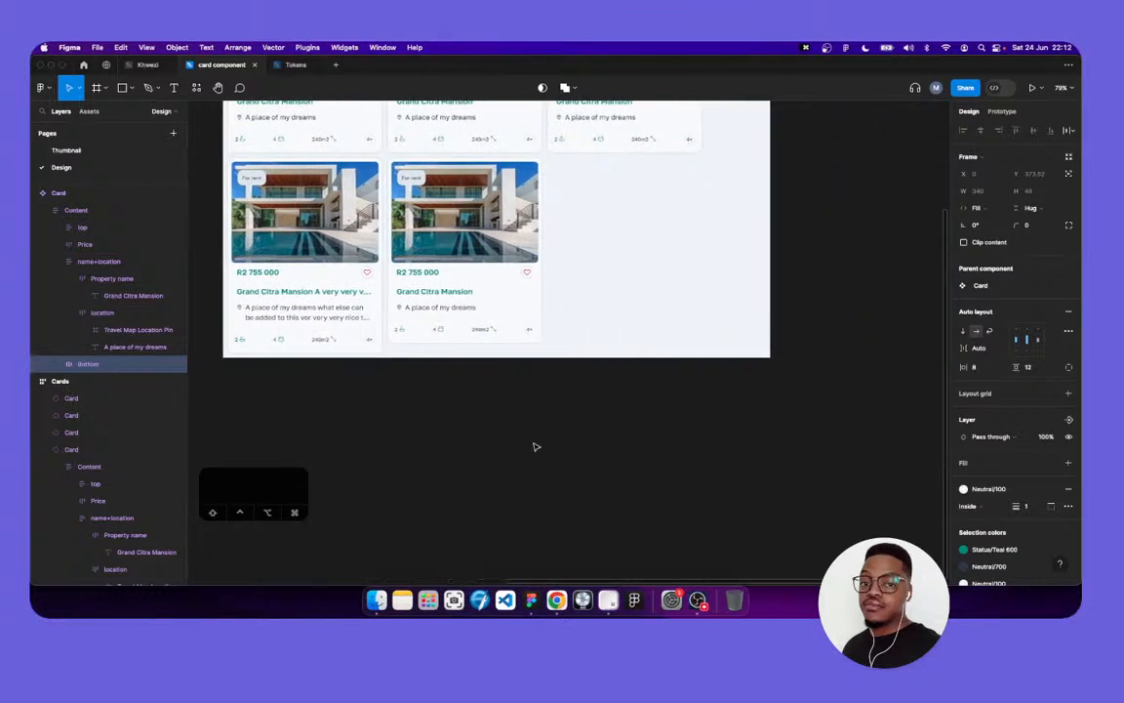
scroll(532, 447, up, 1)
scroll(361, 322, left, 4)
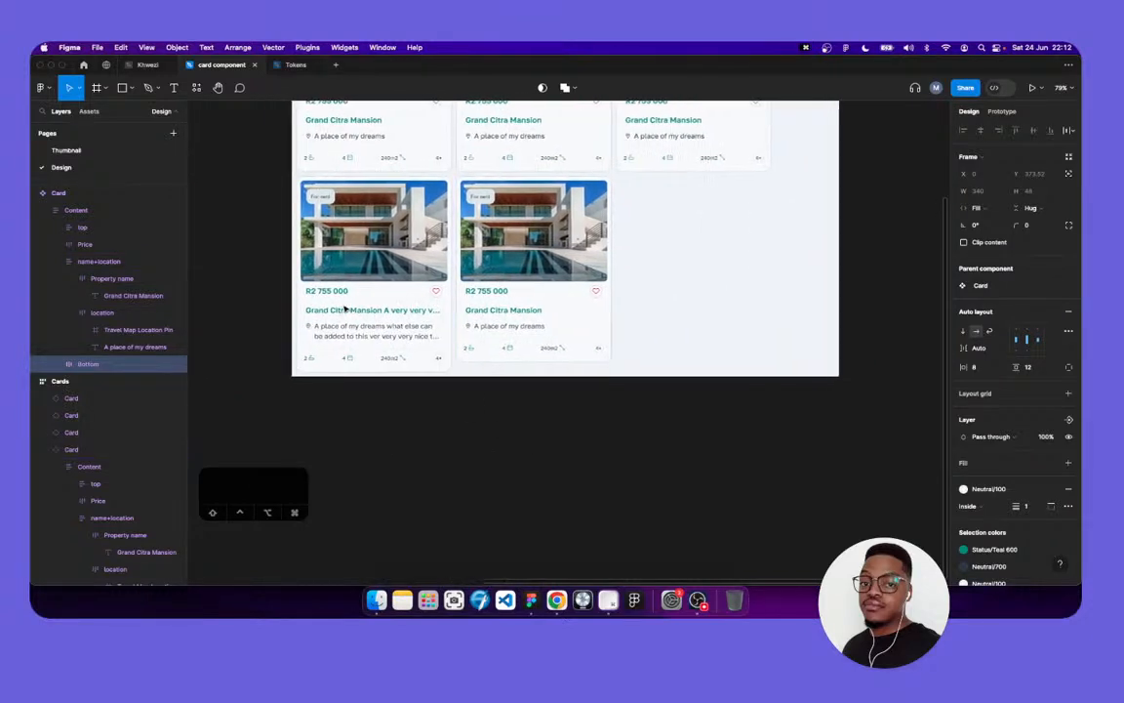
scroll(346, 310, up, 5)
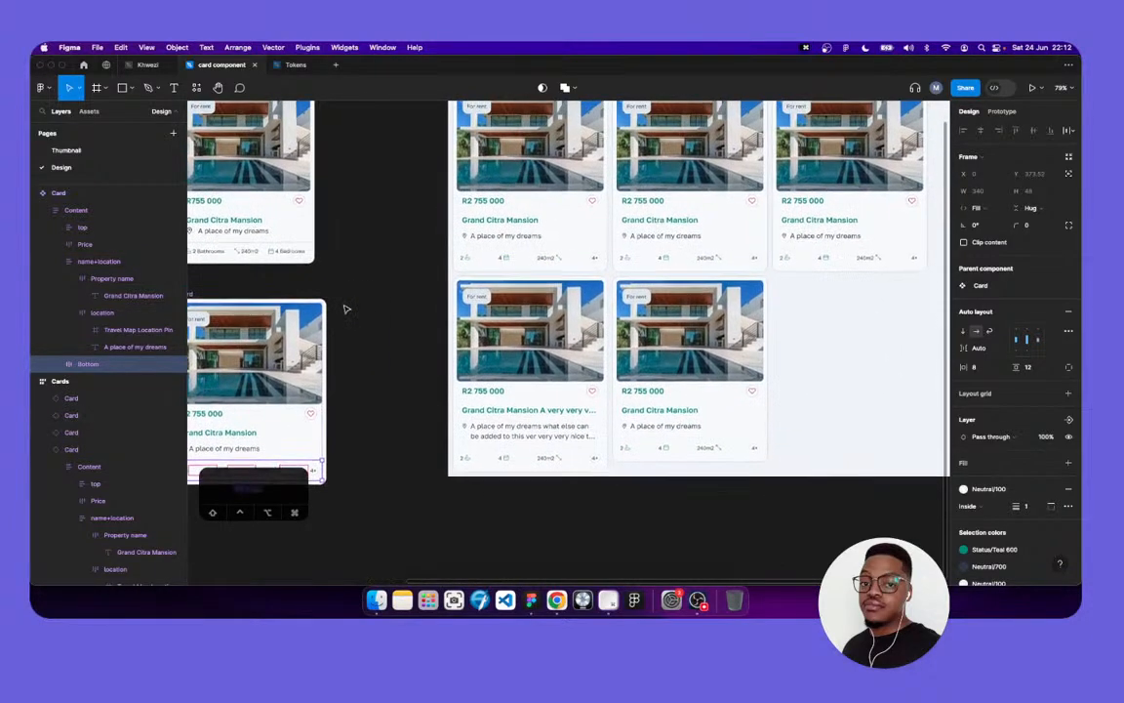
scroll(414, 308, right, 4)
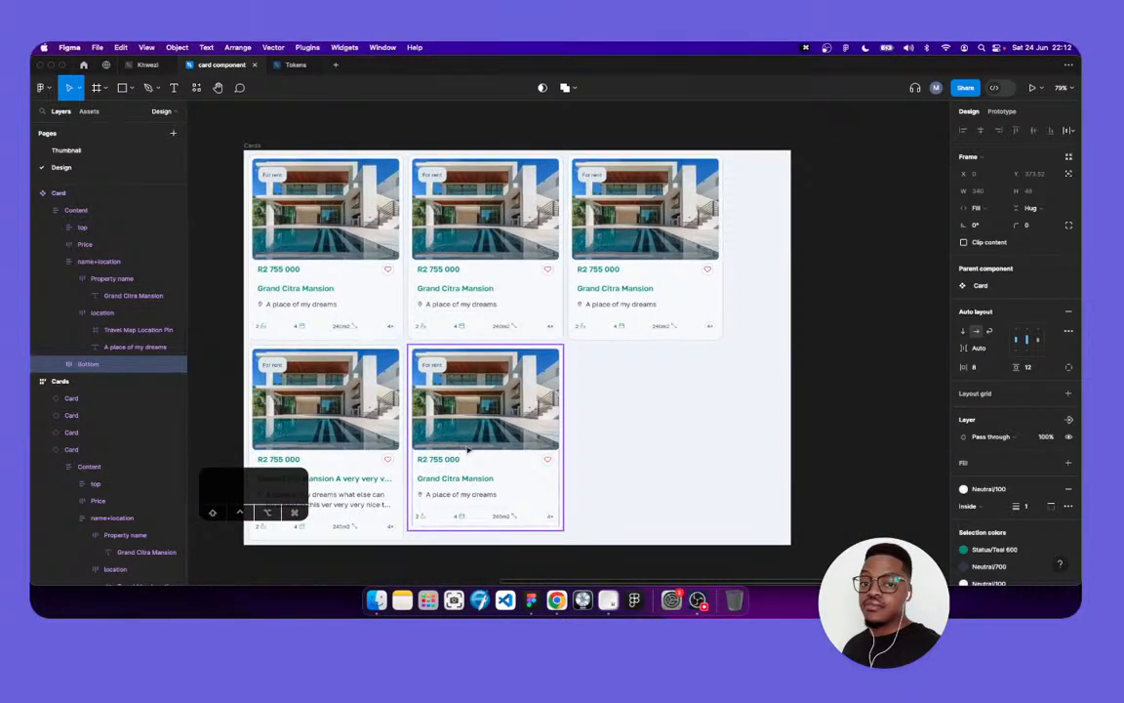
scroll(390, 429, left, 6)
scroll(354, 400, left, 2)
key(Escape)
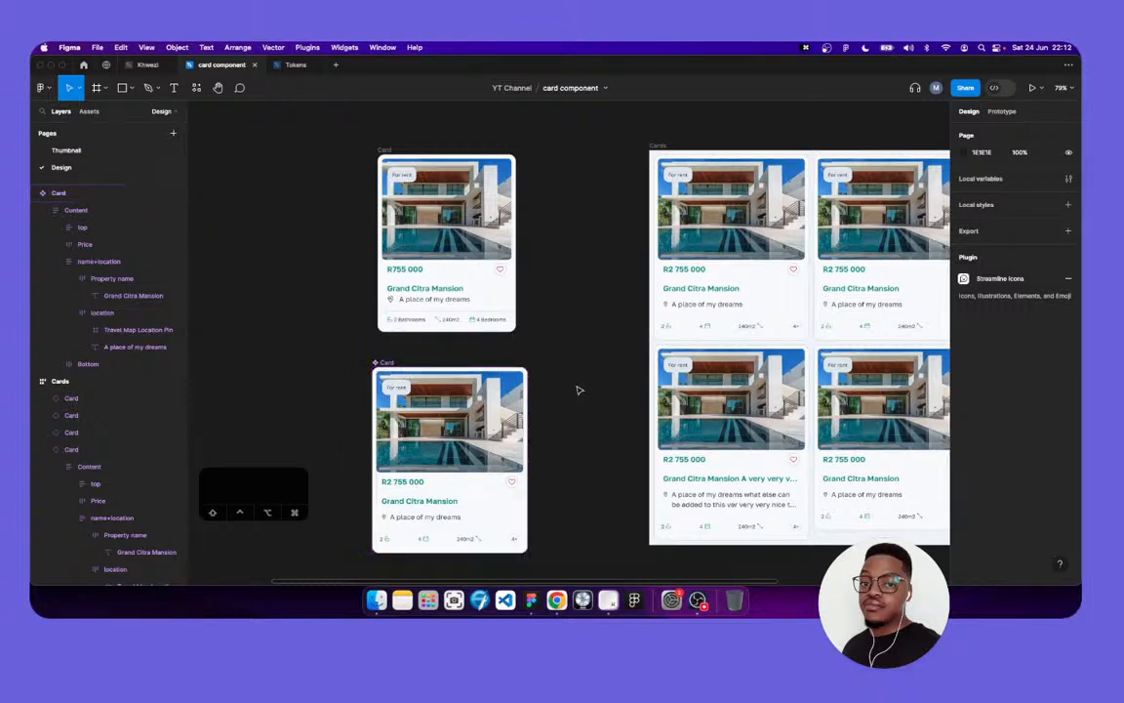
click(478, 542)
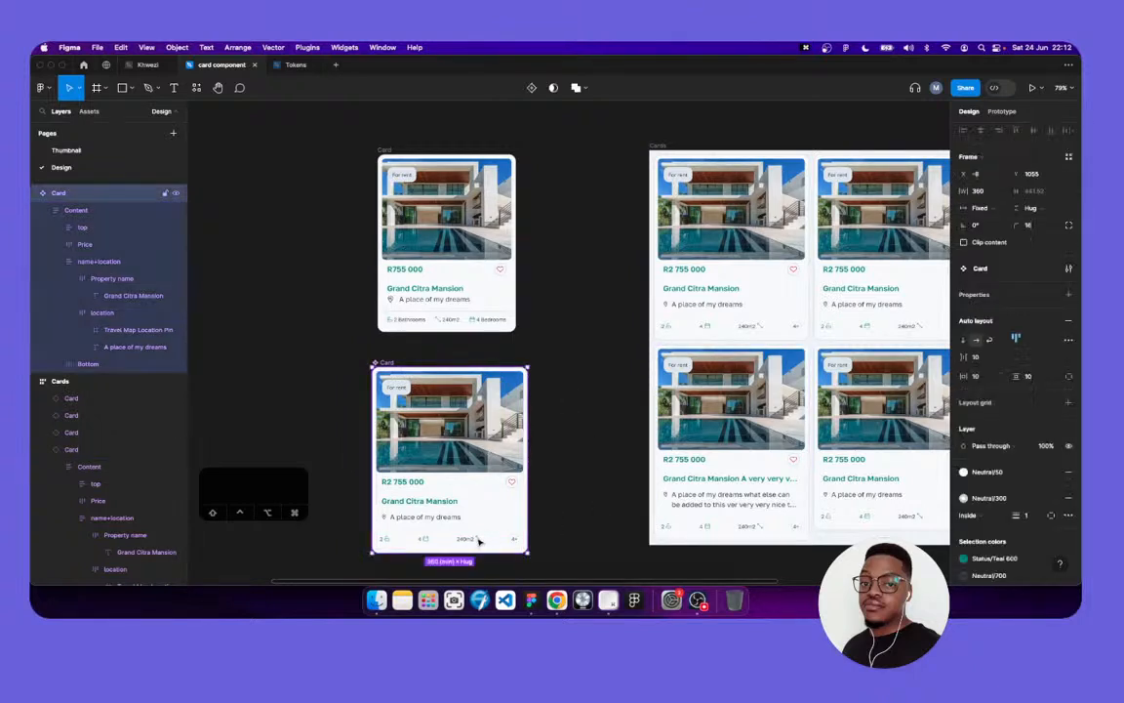
Set the main Card's Bottom frame to wrap its items and give it a maximum width equal to its current 340
double_click(476, 539)
double_click(474, 539)
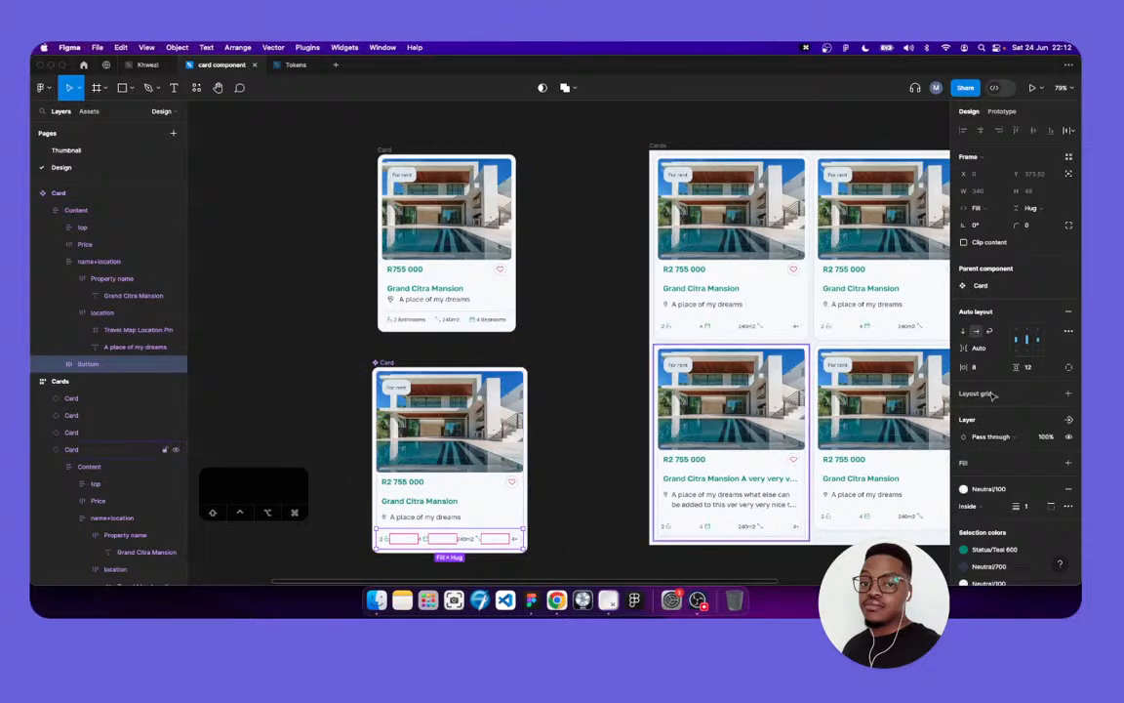
click(990, 331)
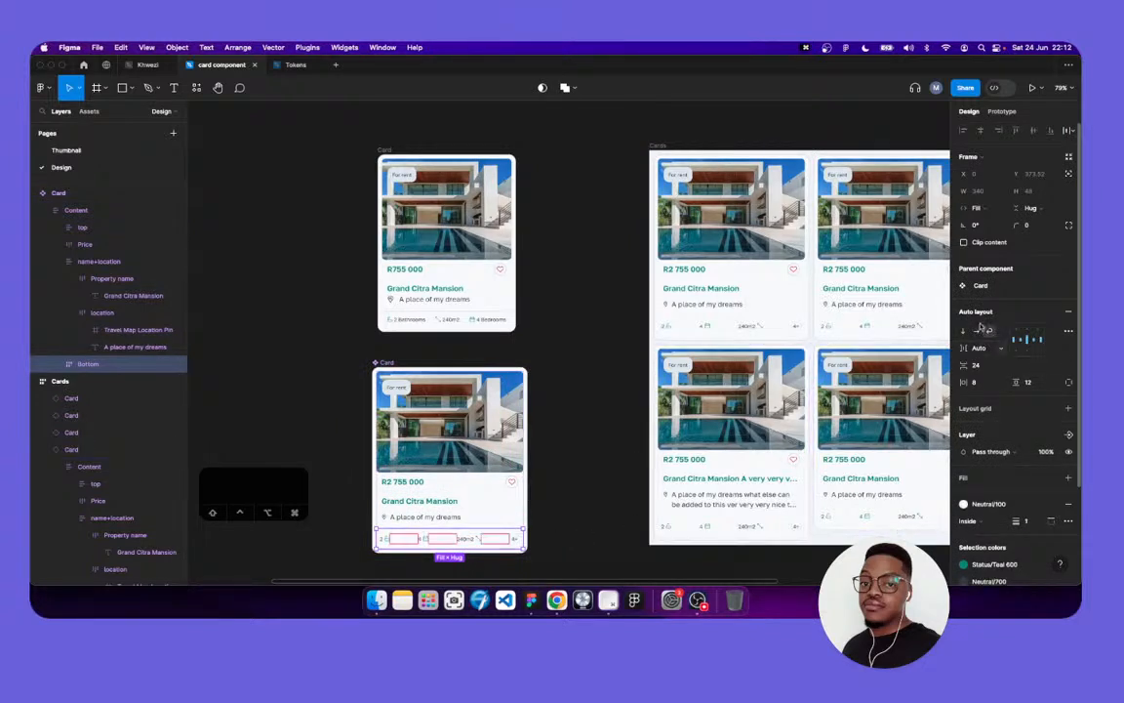
click(1004, 192)
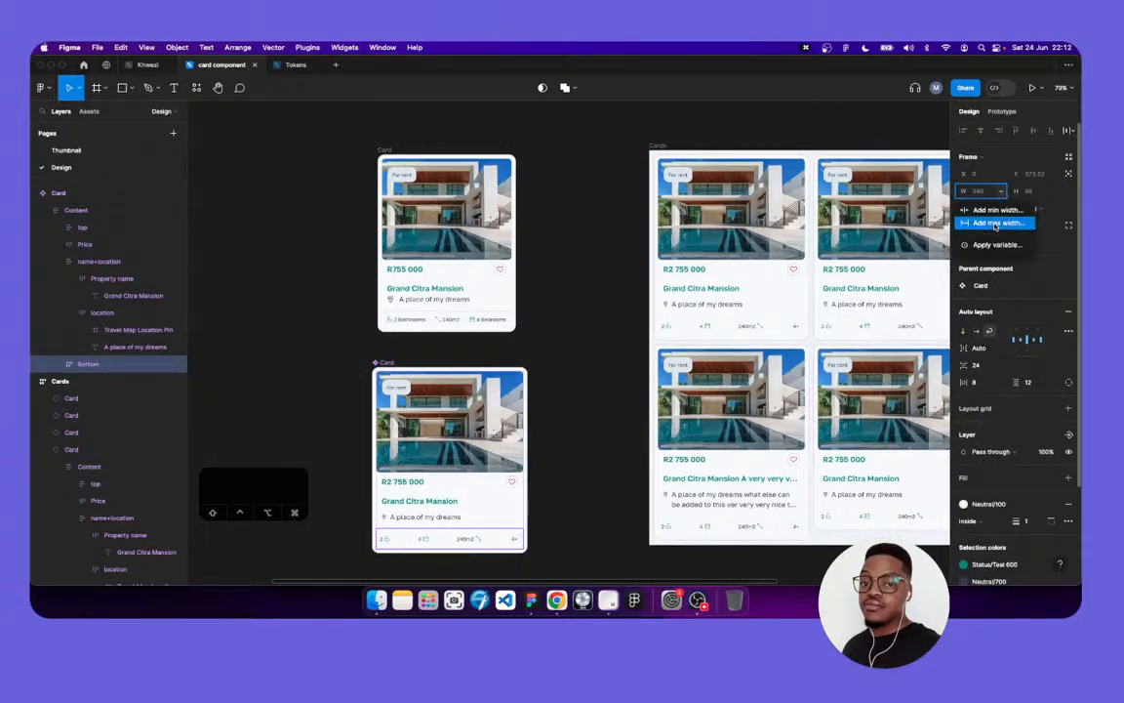
click(996, 224)
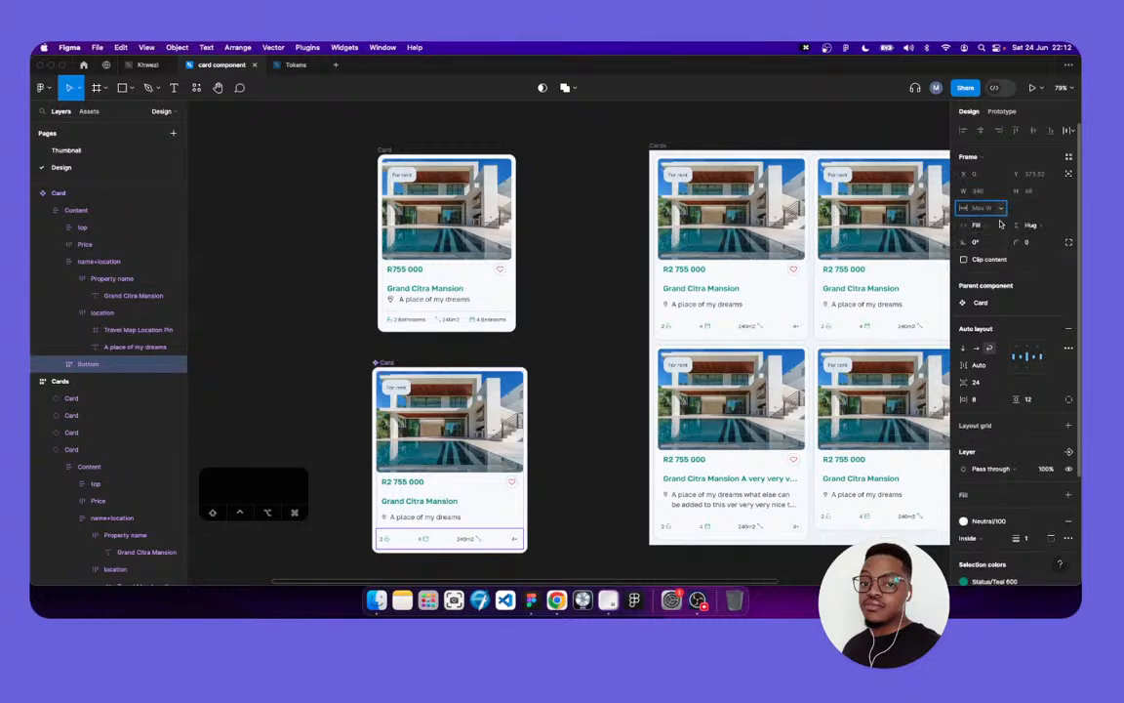
click(1000, 208)
click(1001, 228)
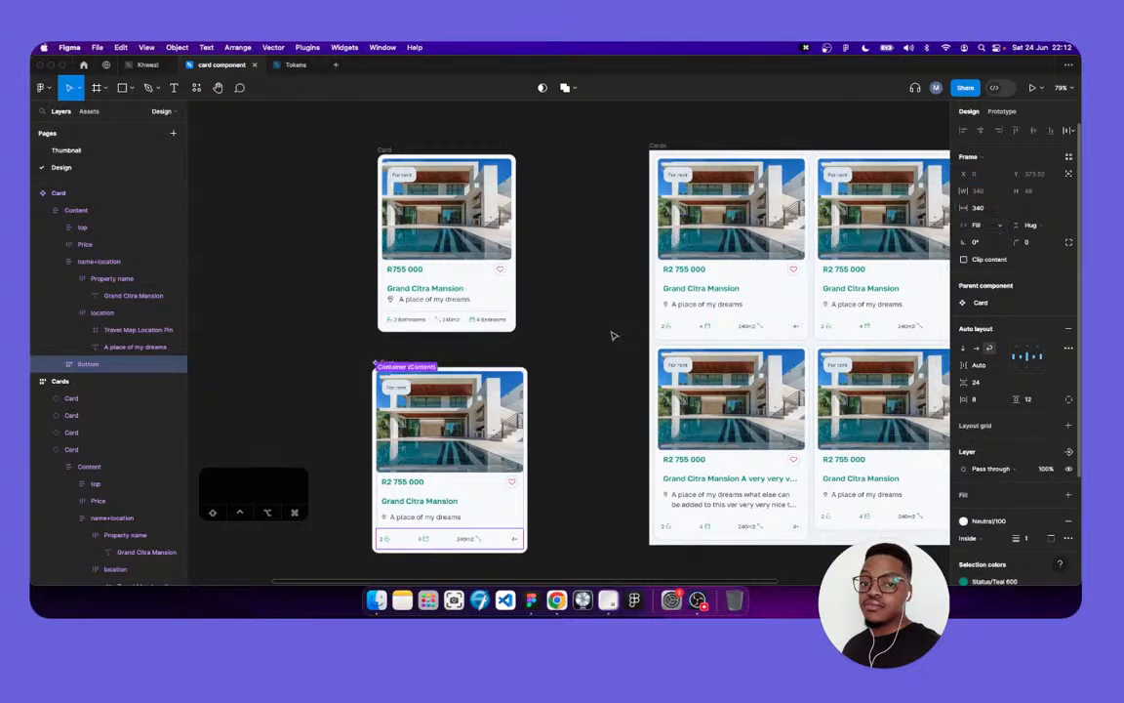
click(574, 352)
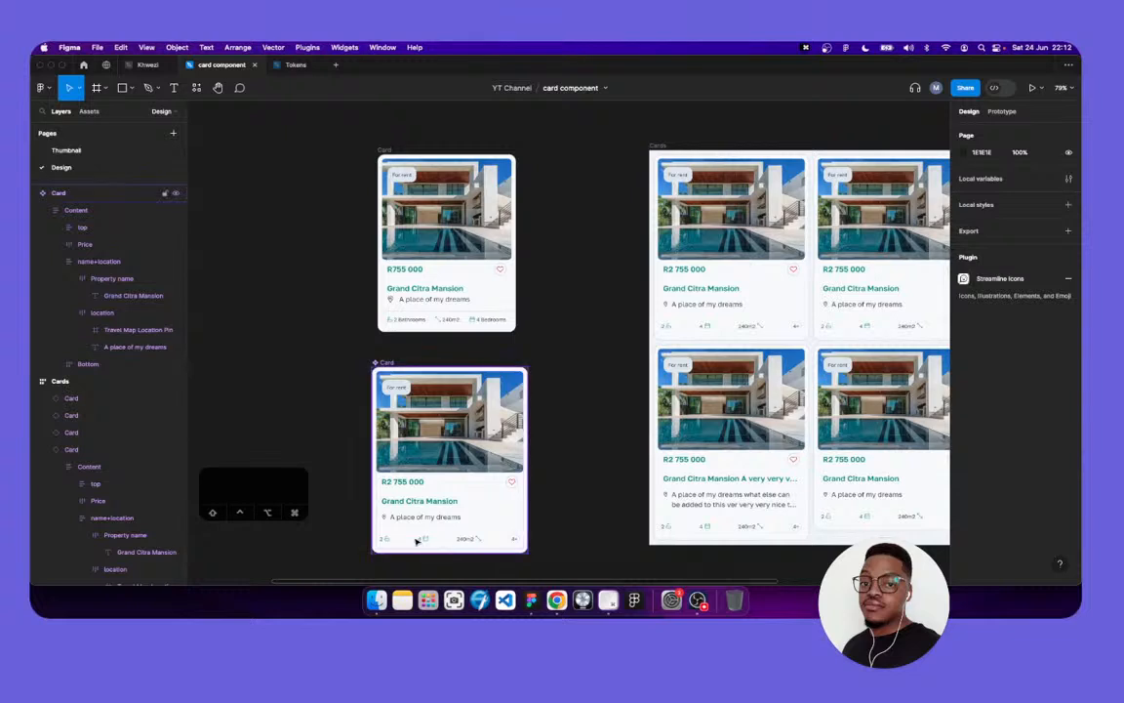
Duplicate the first Bedrooms item in the main Card's Bottom frame repeatedly until the items wrap onto a second row
click(419, 541)
double_click(421, 540)
double_click(423, 539)
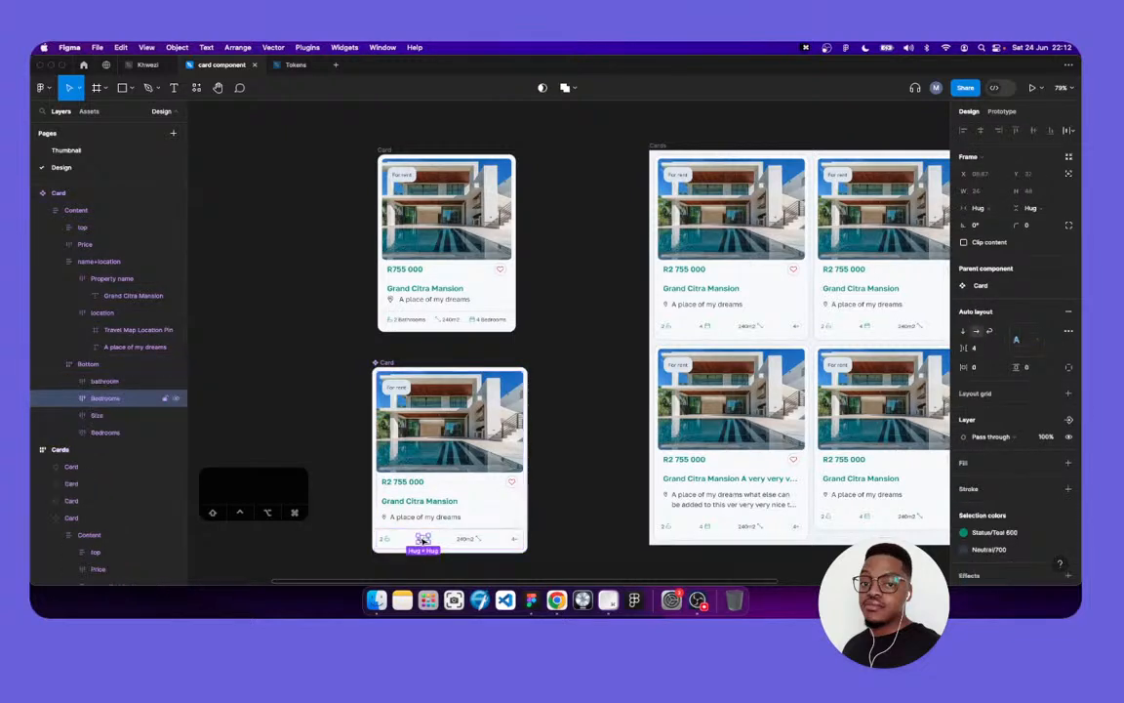
key(super+d)
key(super+d)
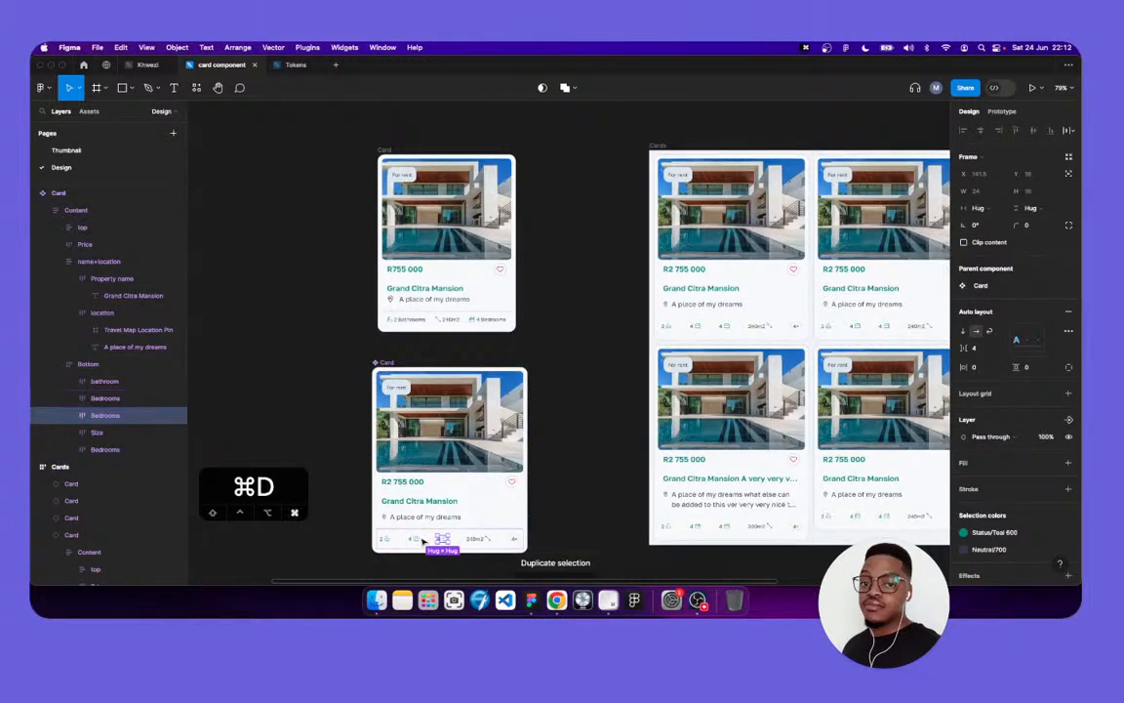
key(super+d)
key(super+d)
key(super+d)
key(super+d)
key(super+d)
key(super+d)
key(super+d)
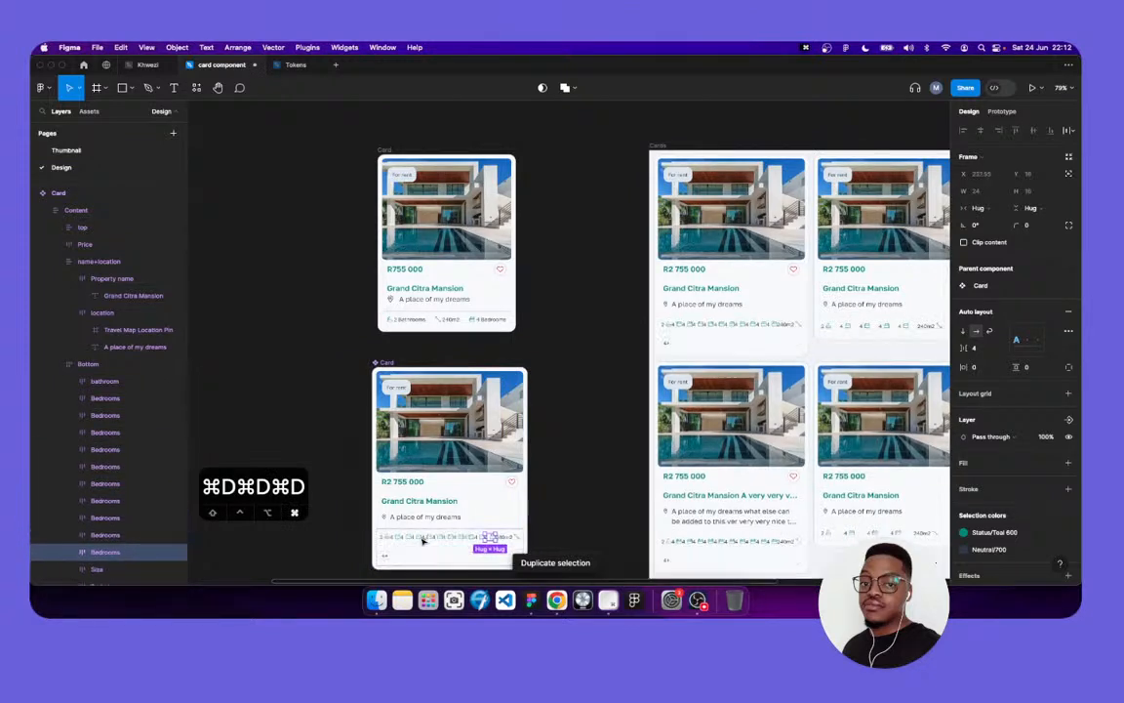
key(super+d)
key(super+d)
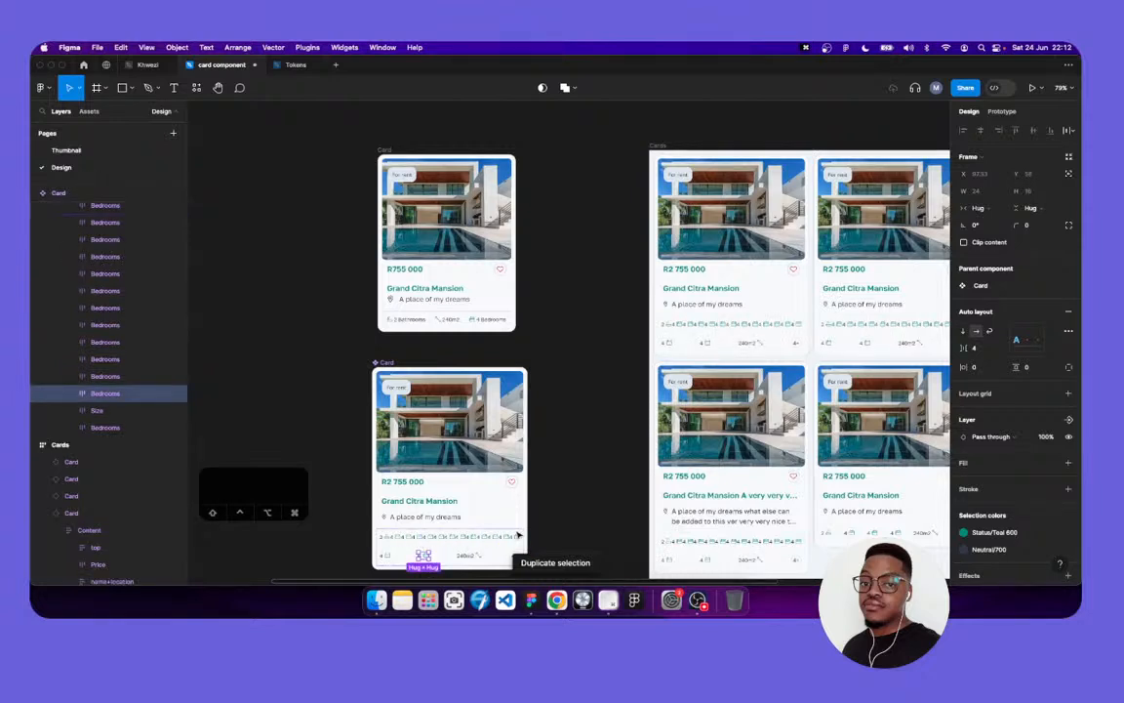
Try a horizontal gap of 12 inside the last duplicated Bedrooms item, and undo the change
click(973, 348)
text(12)
key(Tab)
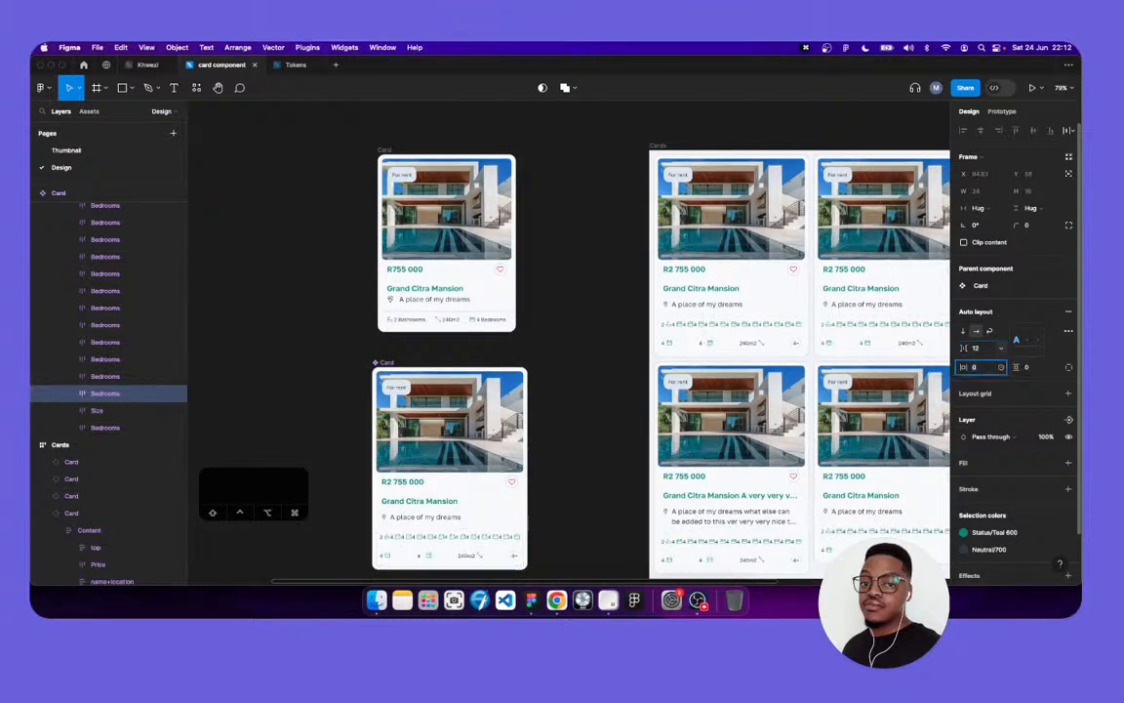
click(518, 539)
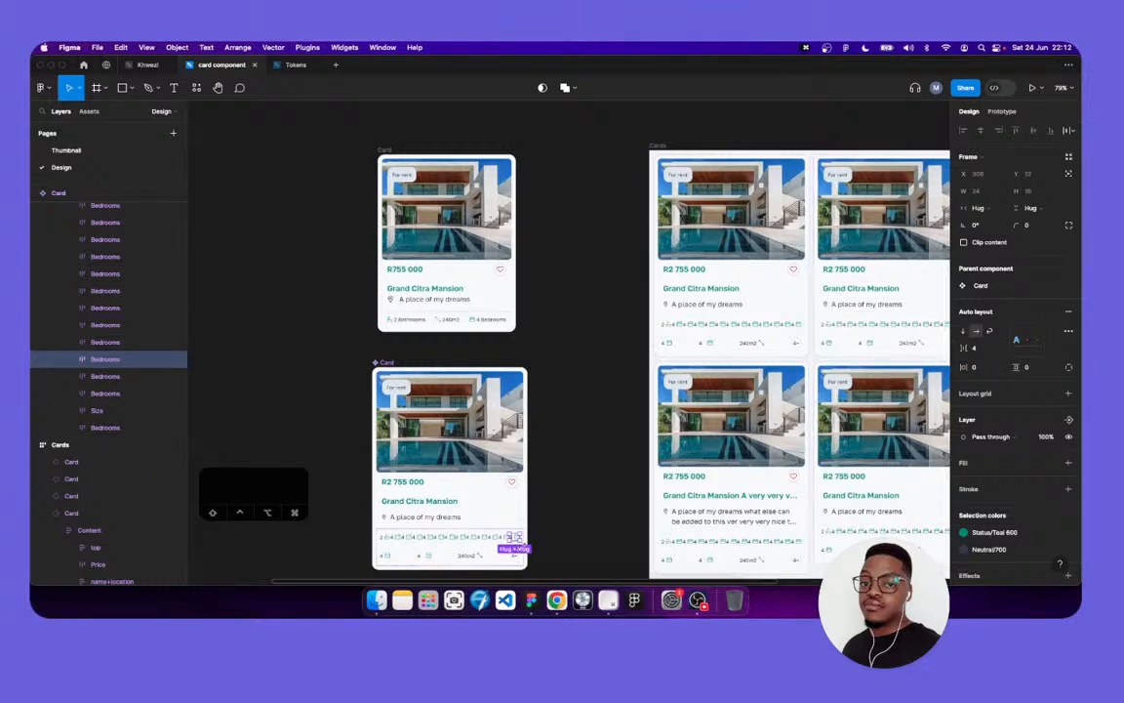
key(shift+Return)
key(super+z)
key(super+z)
key(super+z)
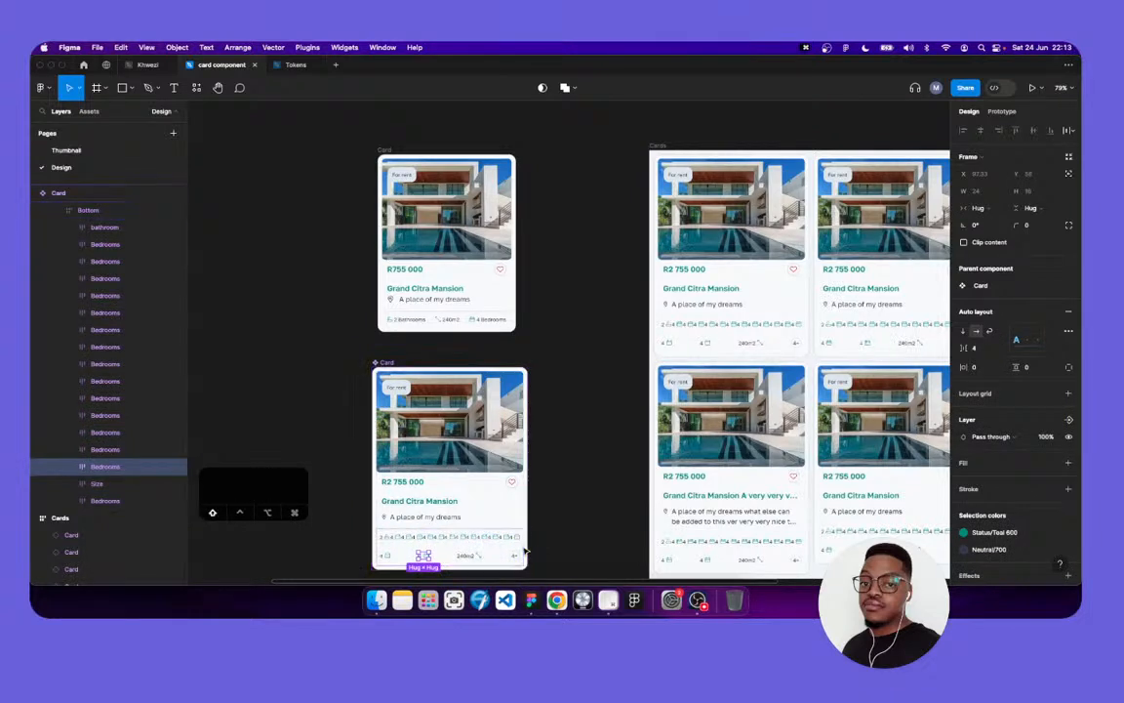
Set the horizontal gap between items in the main Card's Bottom frame, trying 12 before 16
key(shift+Return)
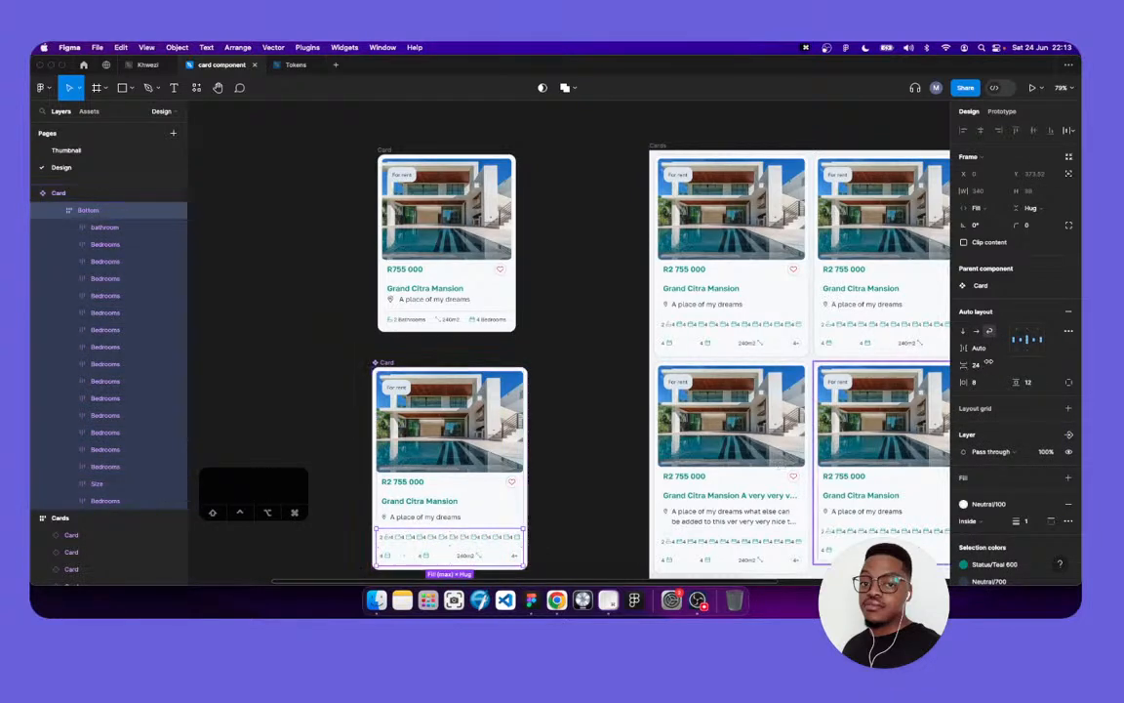
text(1)
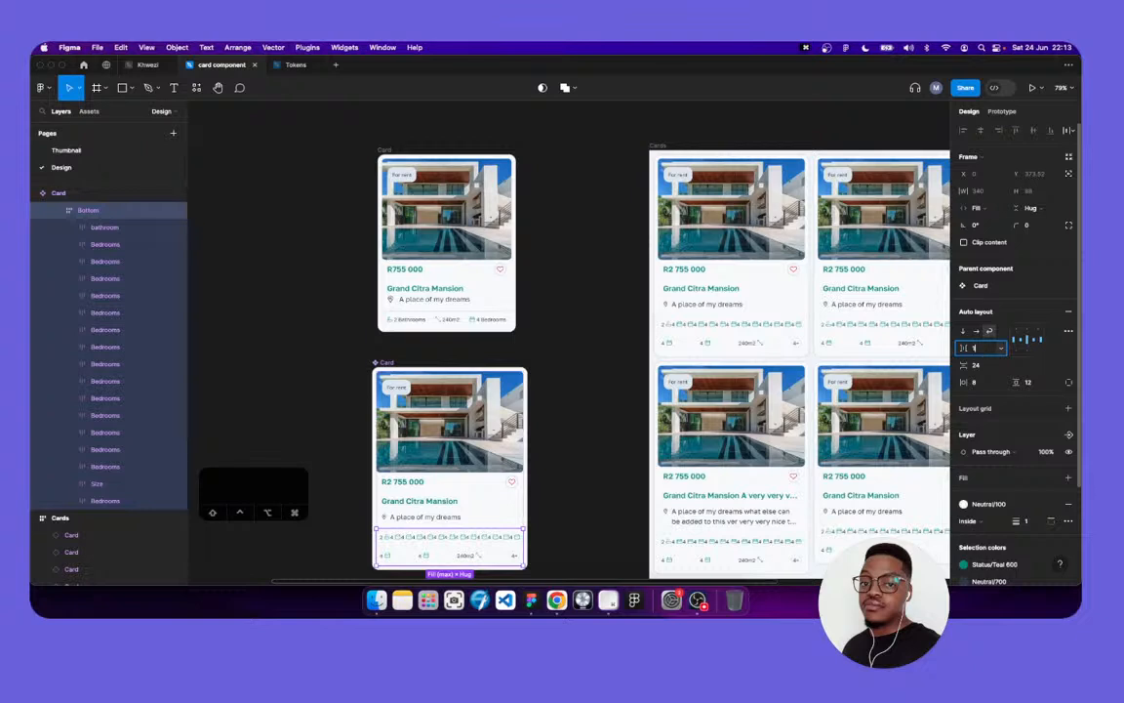
text(2)
key(Tab)
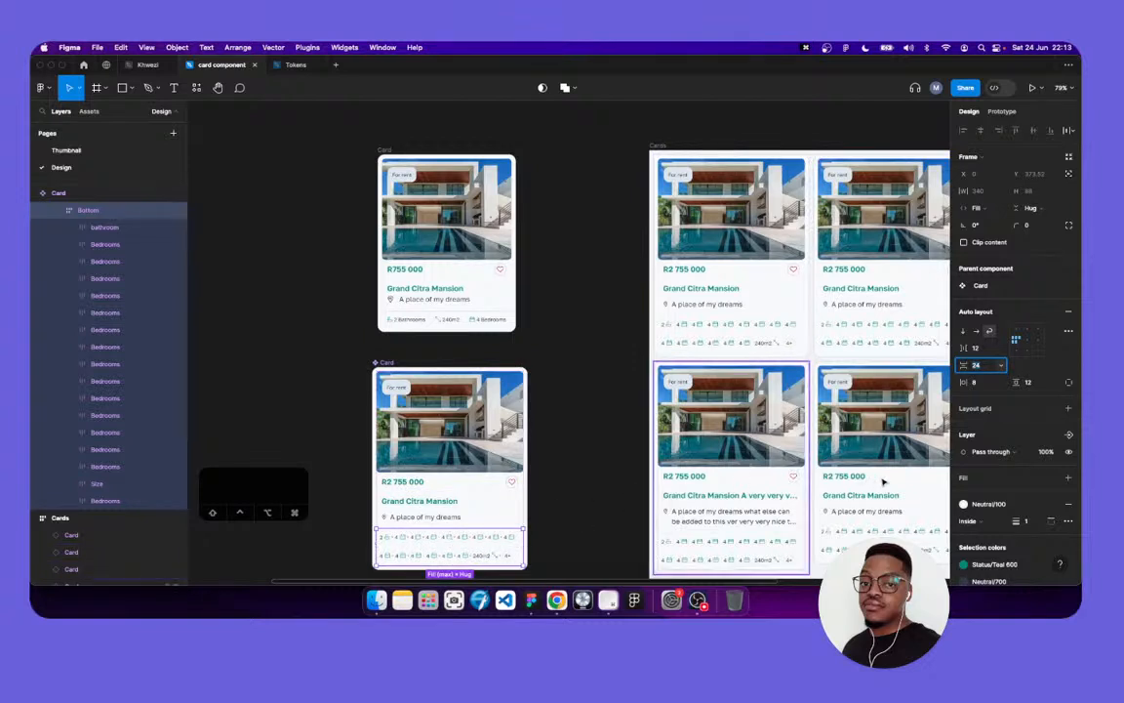
click(990, 348)
text(16)
key(Tab)
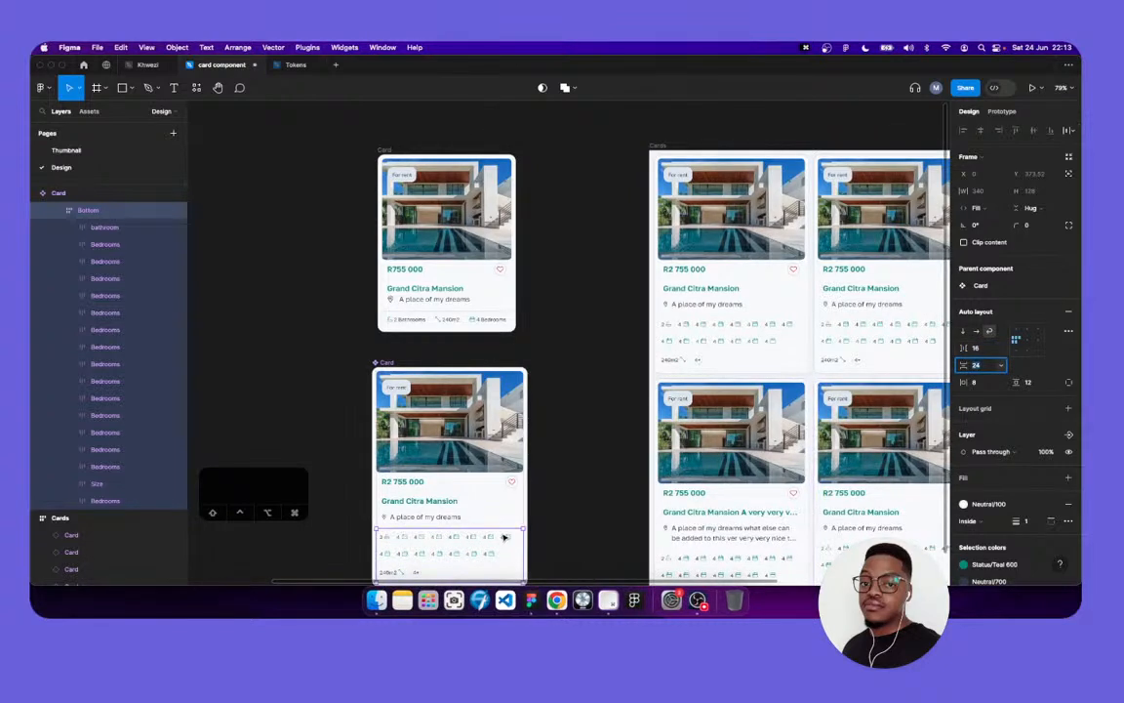
Delete the extra Bedrooms items from the main Card's Bottom frame, keeping only bathroom, Bedrooms, Size and the last Bedrooms
scroll(502, 534, down, 3)
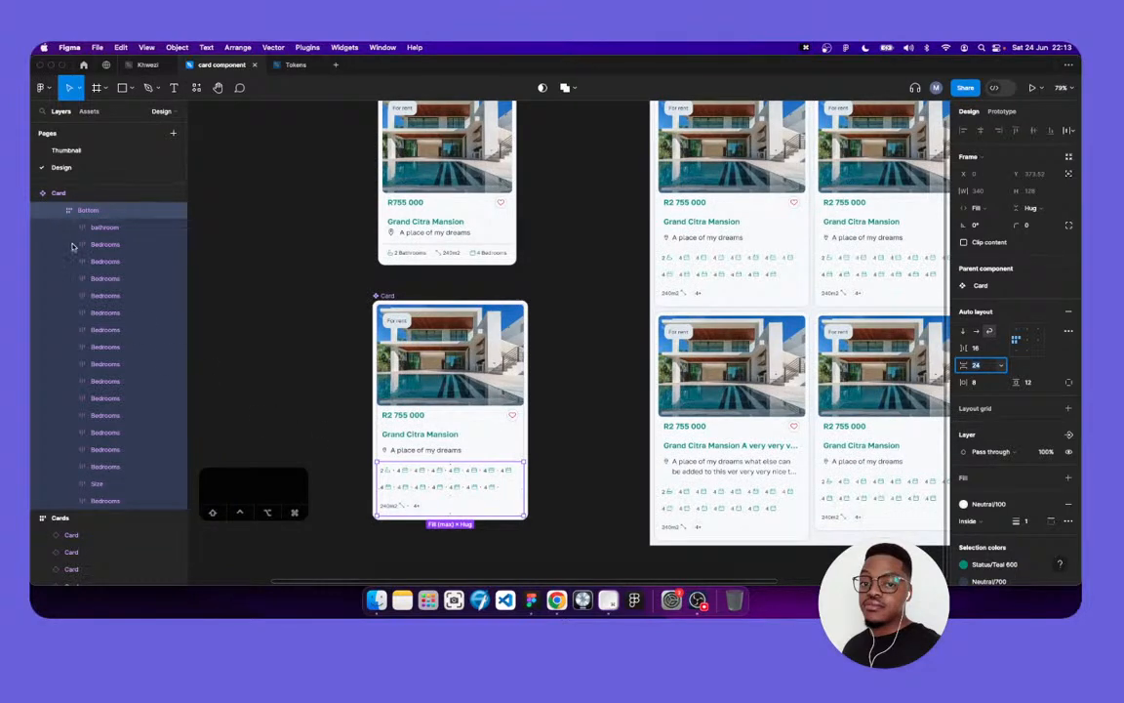
click(122, 263)
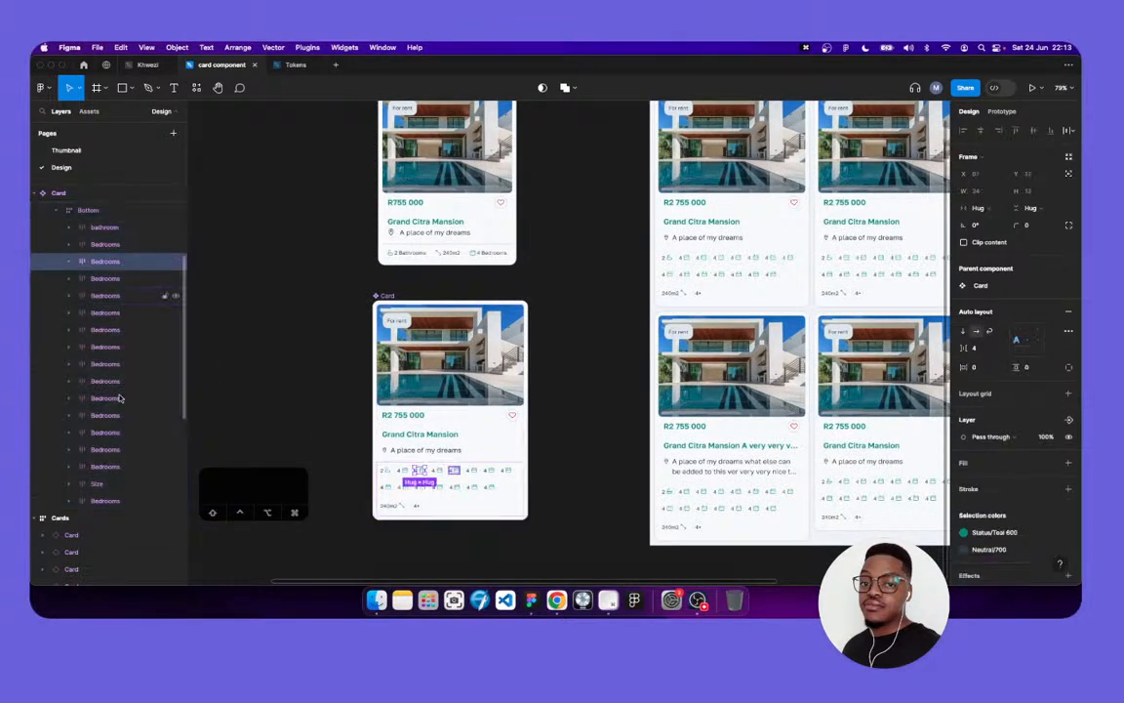
shift+click(122, 449)
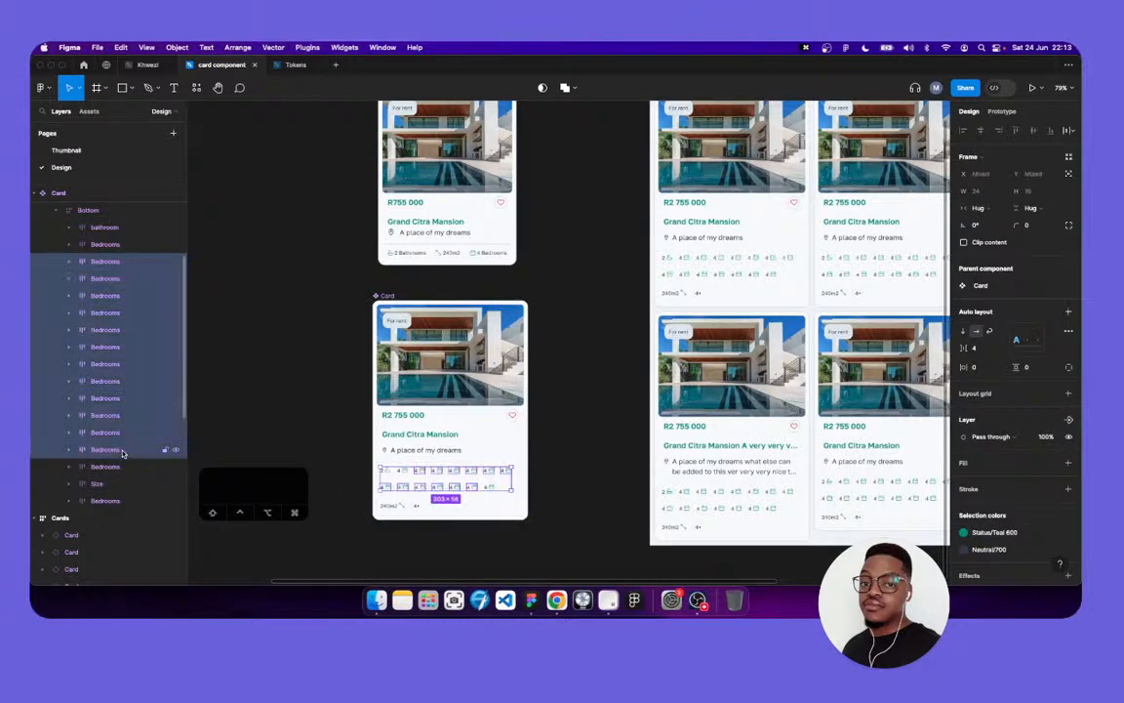
key(Delete)
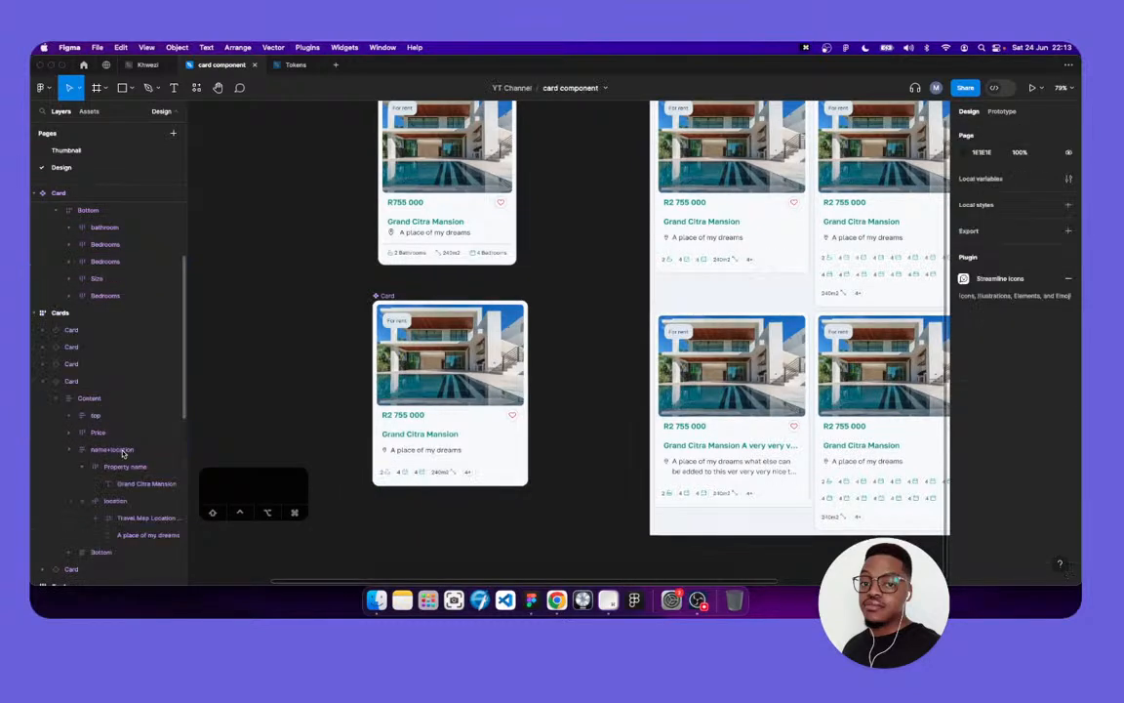
click(122, 261)
key(Delete)
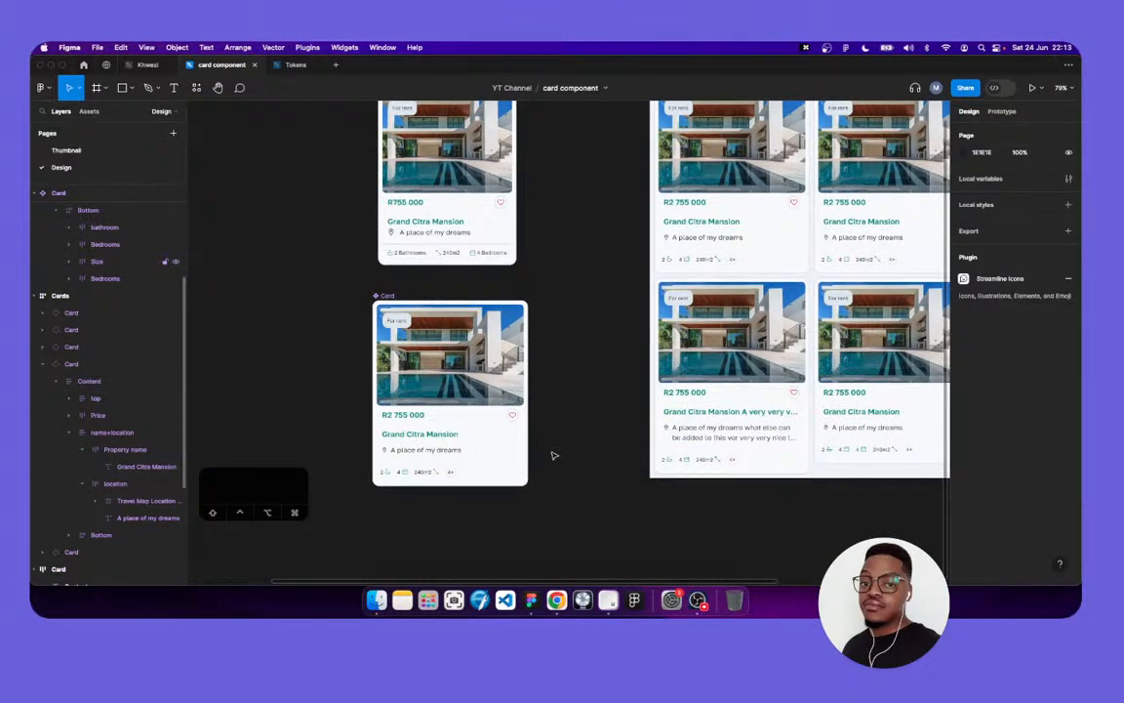
Set the horizontal gap between the four items in the main Card's Bottom frame to Auto
click(118, 209)
click(996, 347)
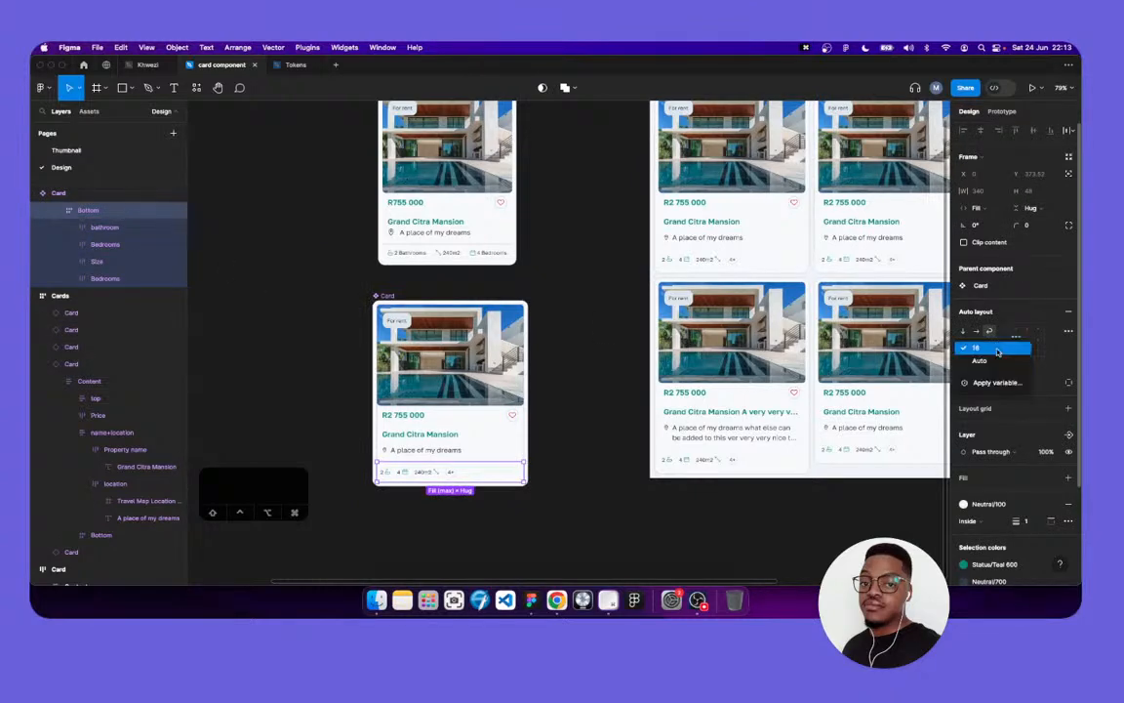
click(971, 358)
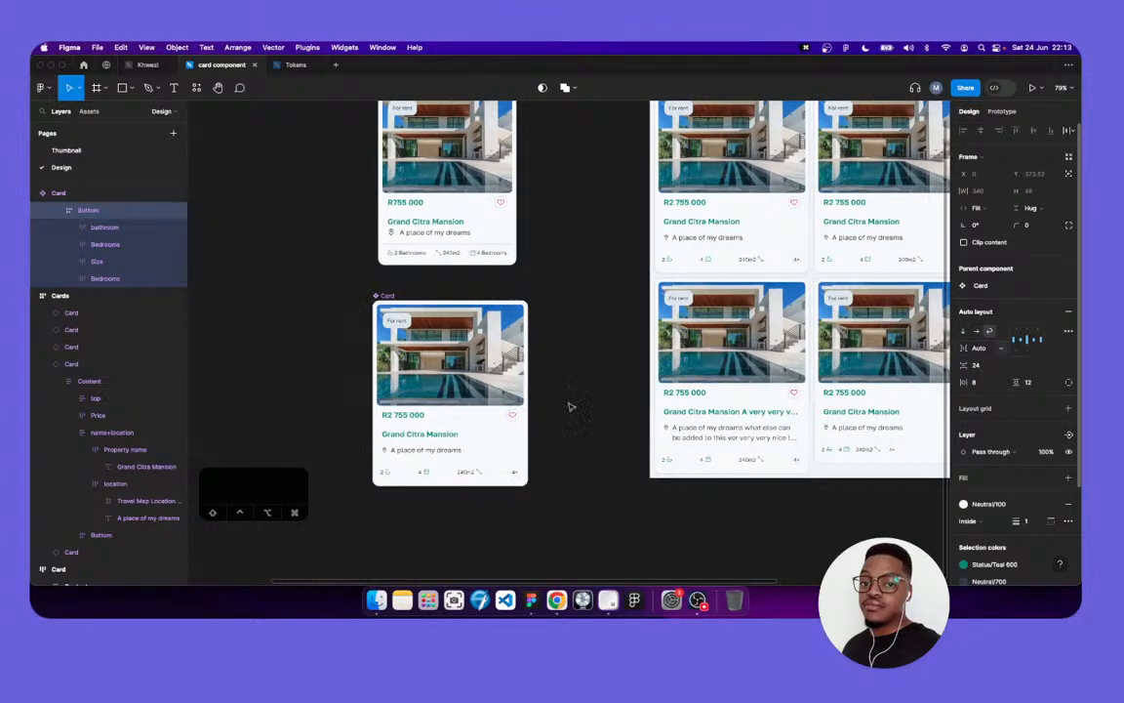
Examine the bottom-row spacing of the card instances across the Cards frame and compare them with the standalone cards
click(545, 275)
scroll(576, 302, up, 2)
scroll(583, 307, right, 5)
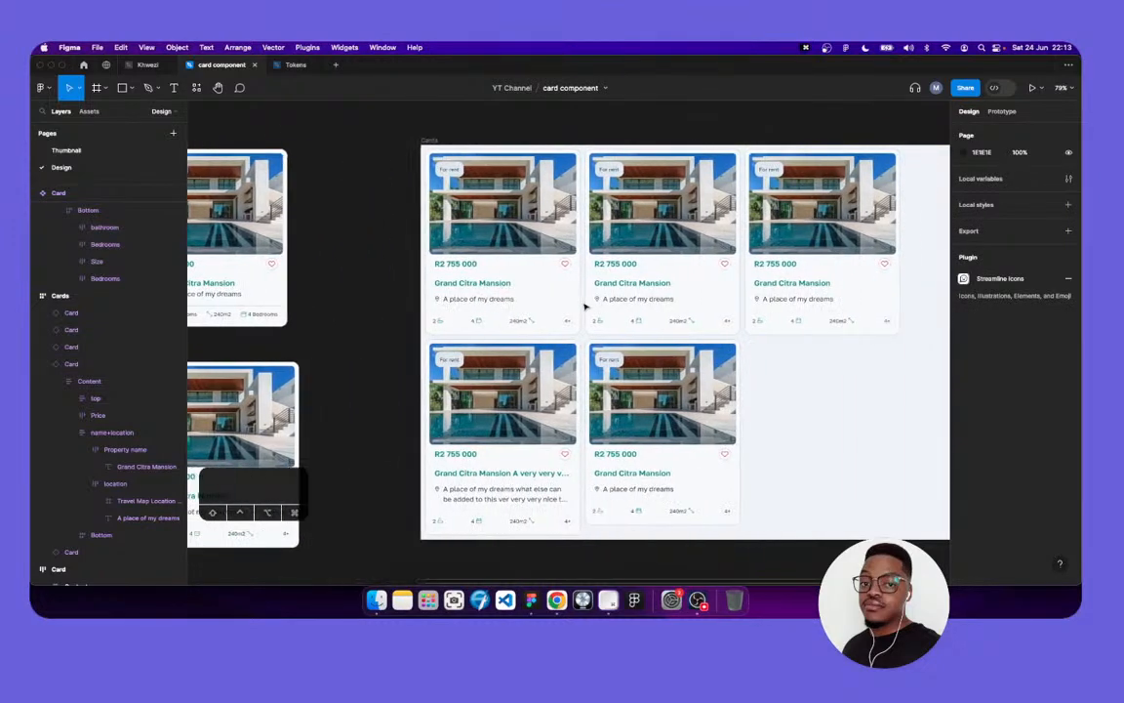
scroll(586, 306, right, 4)
scroll(586, 307, left, 9)
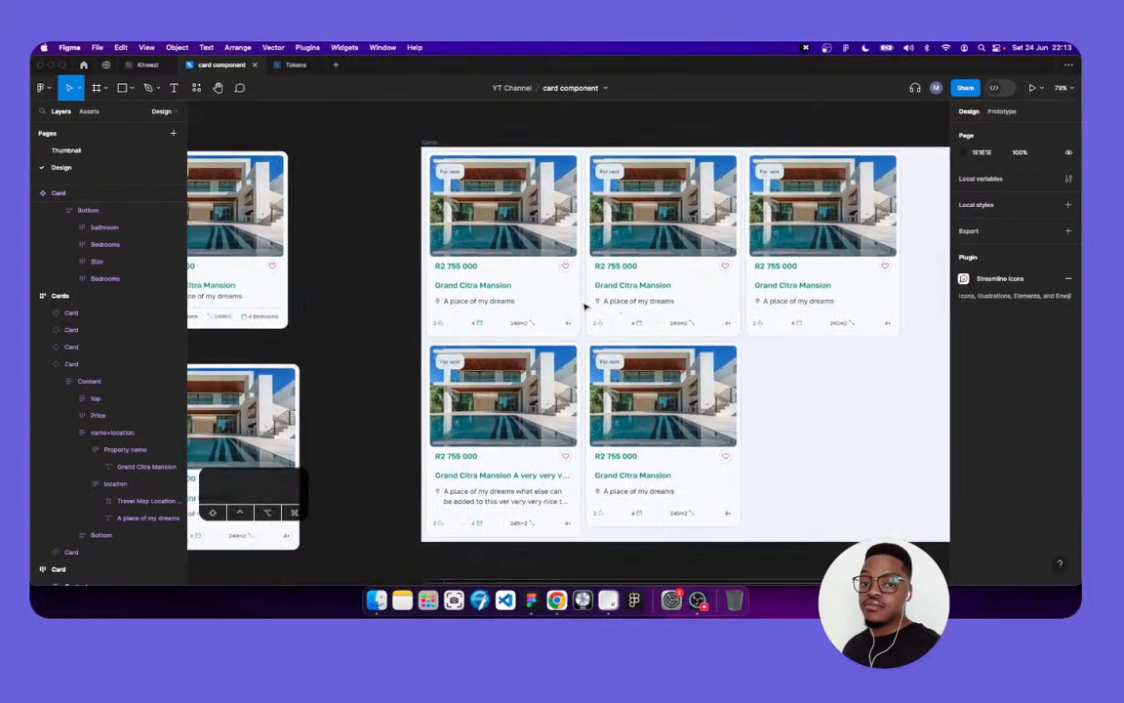
scroll(585, 307, left, 2)
scroll(586, 307, up, 5)
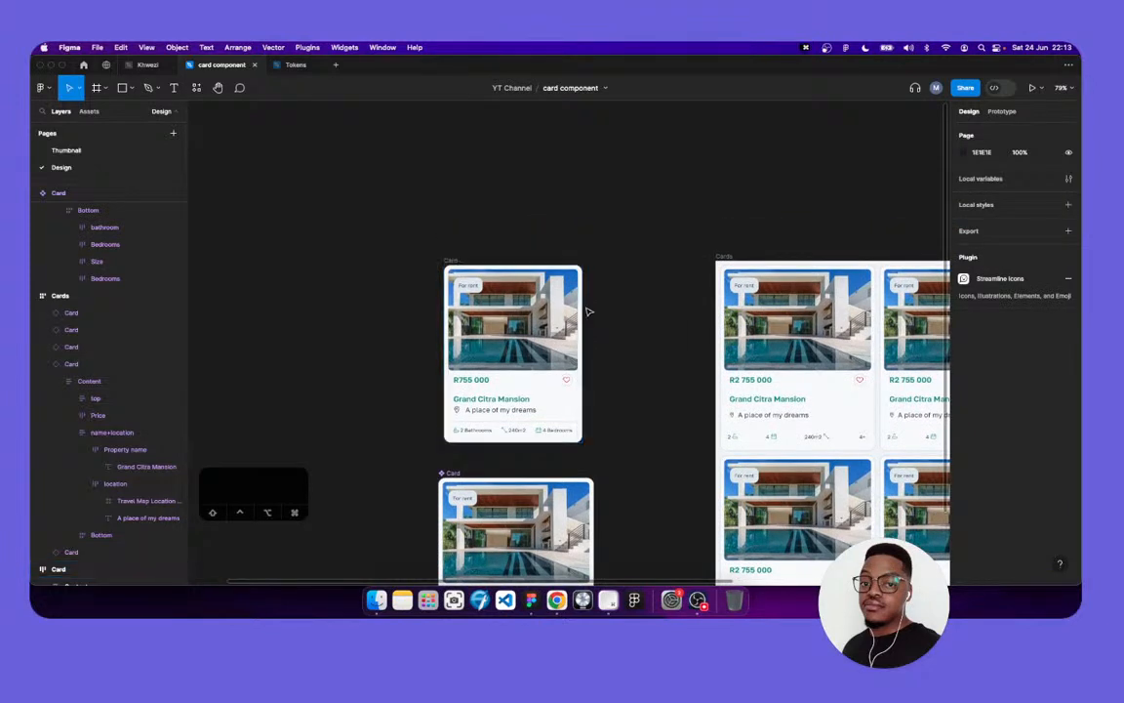
Switch to the Tokens file and close the card component file
click(293, 64)
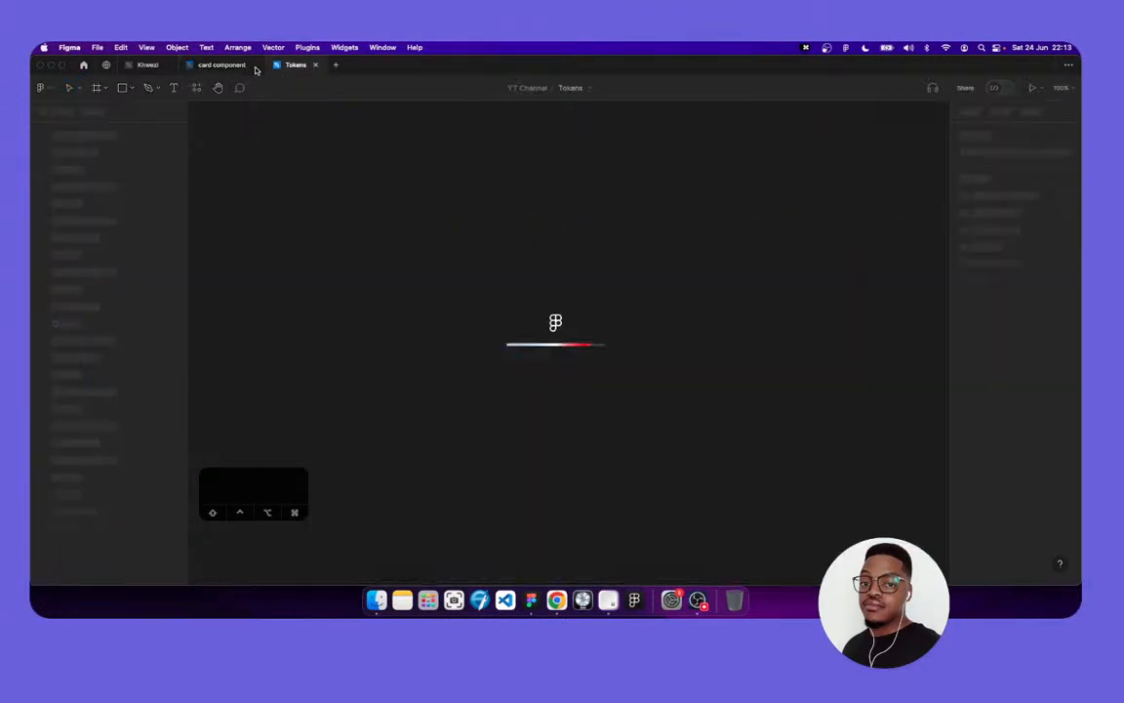
click(255, 64)
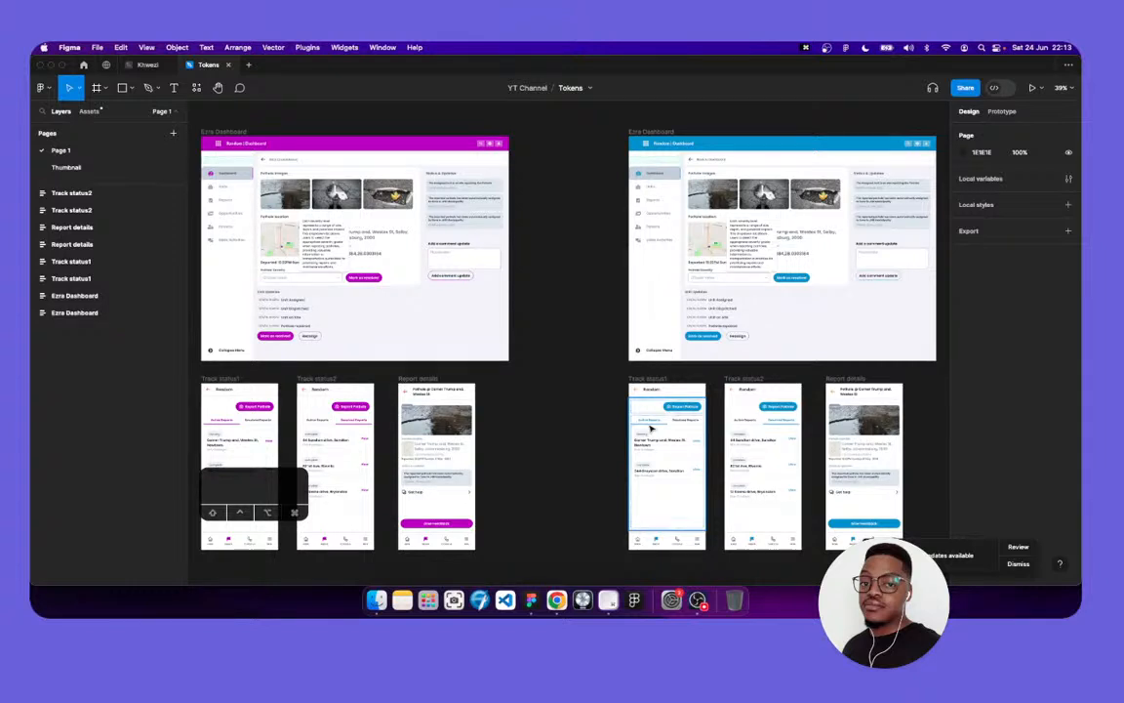
Review the available library updates from Khwezi and apply all of them to the Mobile list item and Button instances
click(1018, 546)
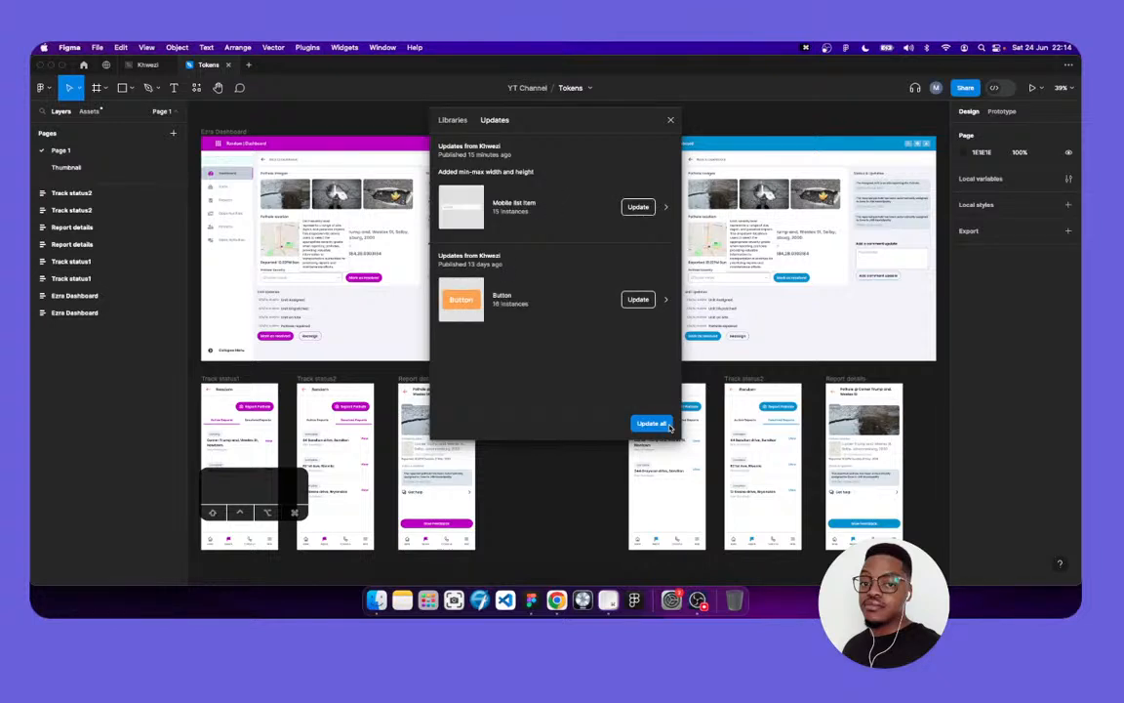
click(651, 423)
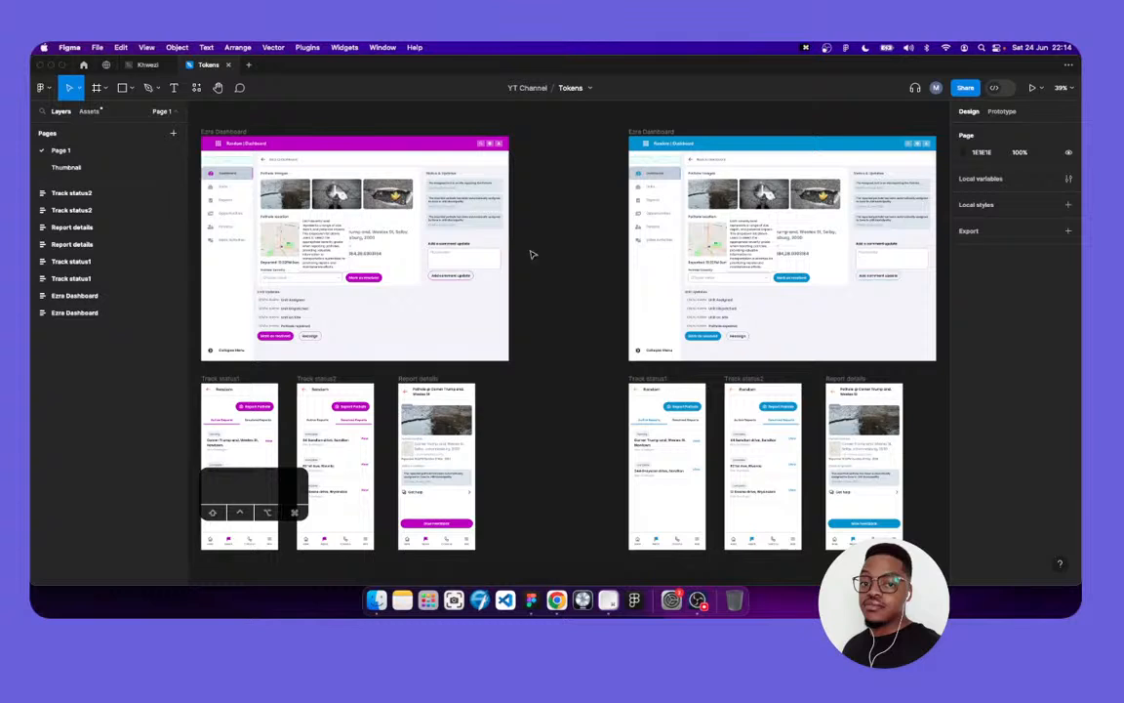
Look over the magenta Ezra Dashboard and mobile frames, and close the Tokens file
scroll(537, 252, left, 5)
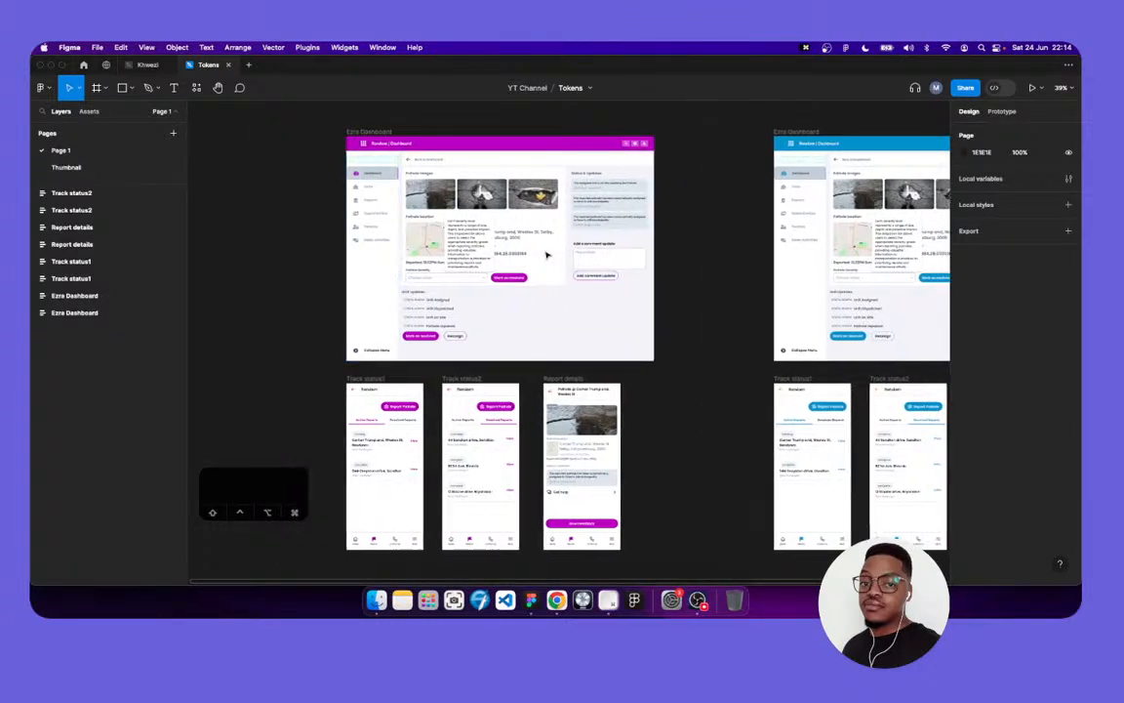
scroll(492, 233, left, 5)
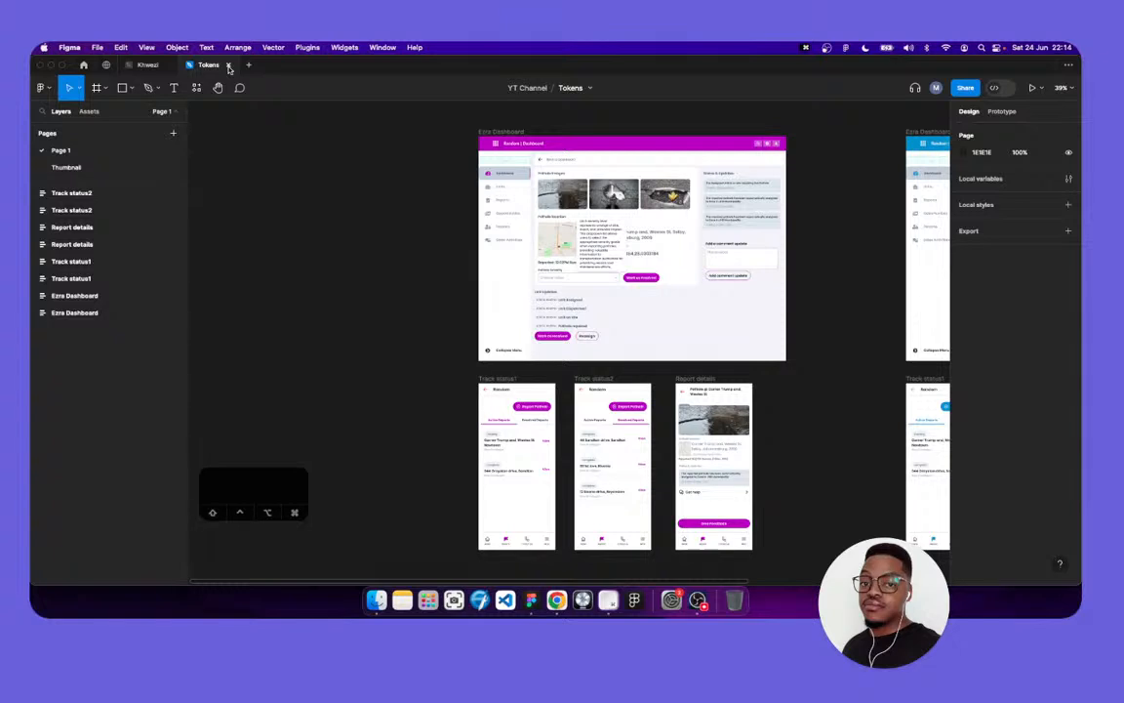
click(228, 65)
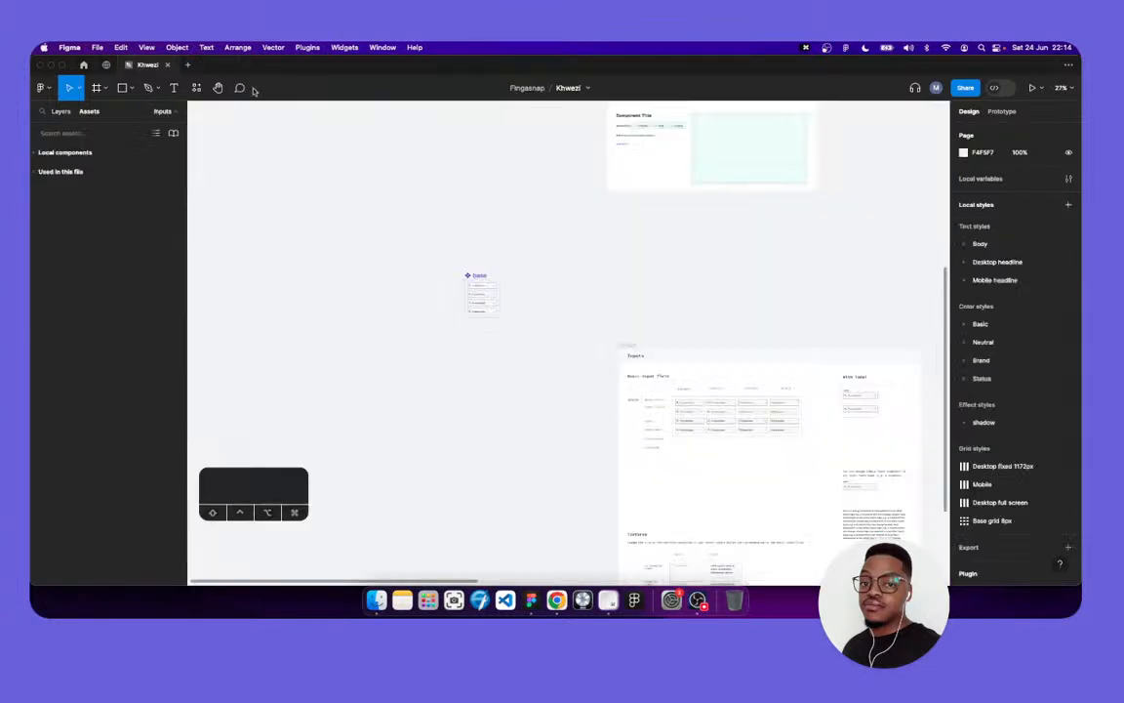